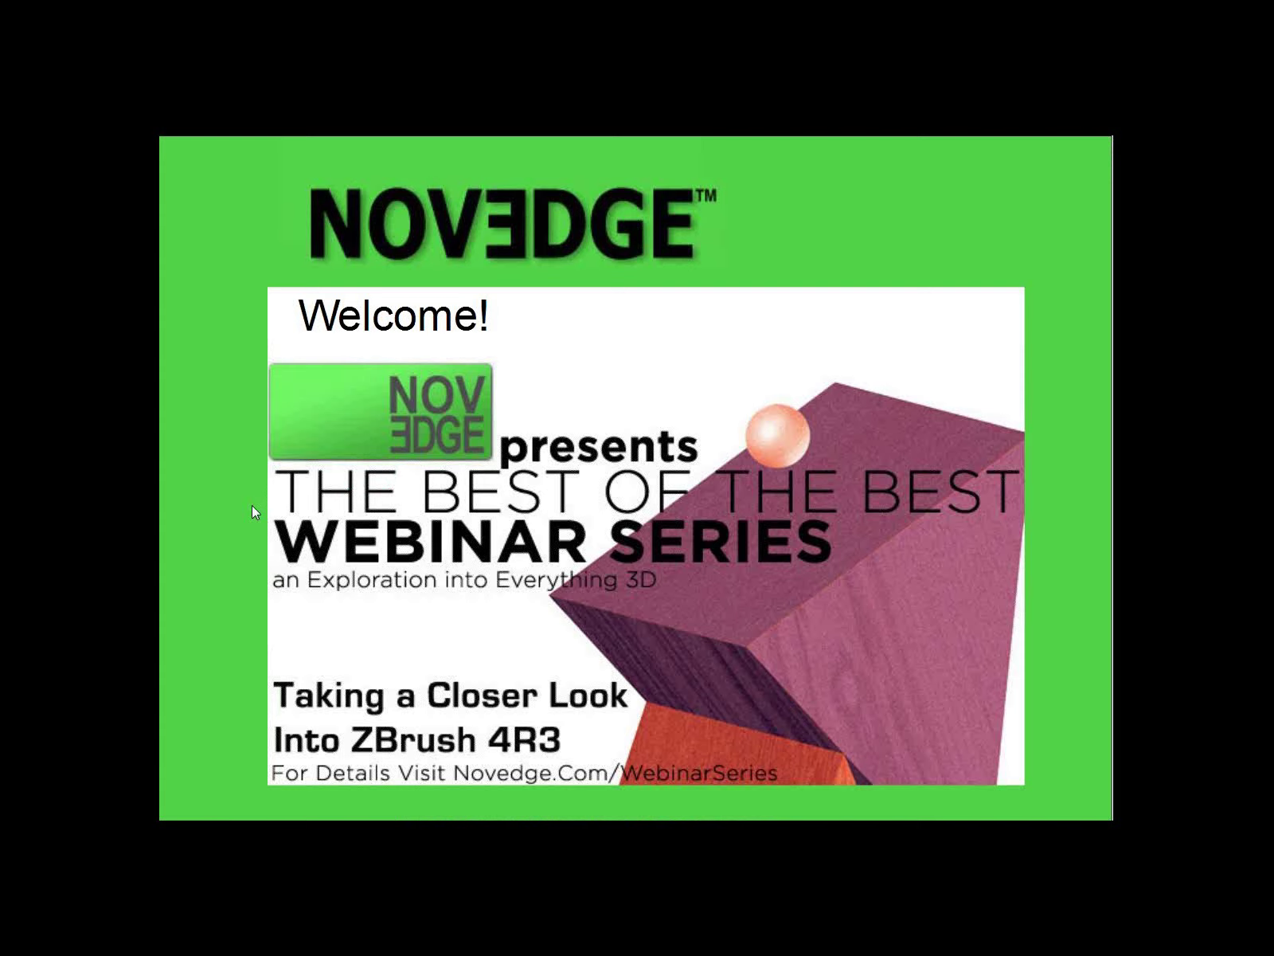
{"action": "left_click", "coordinate": [251, 506]}
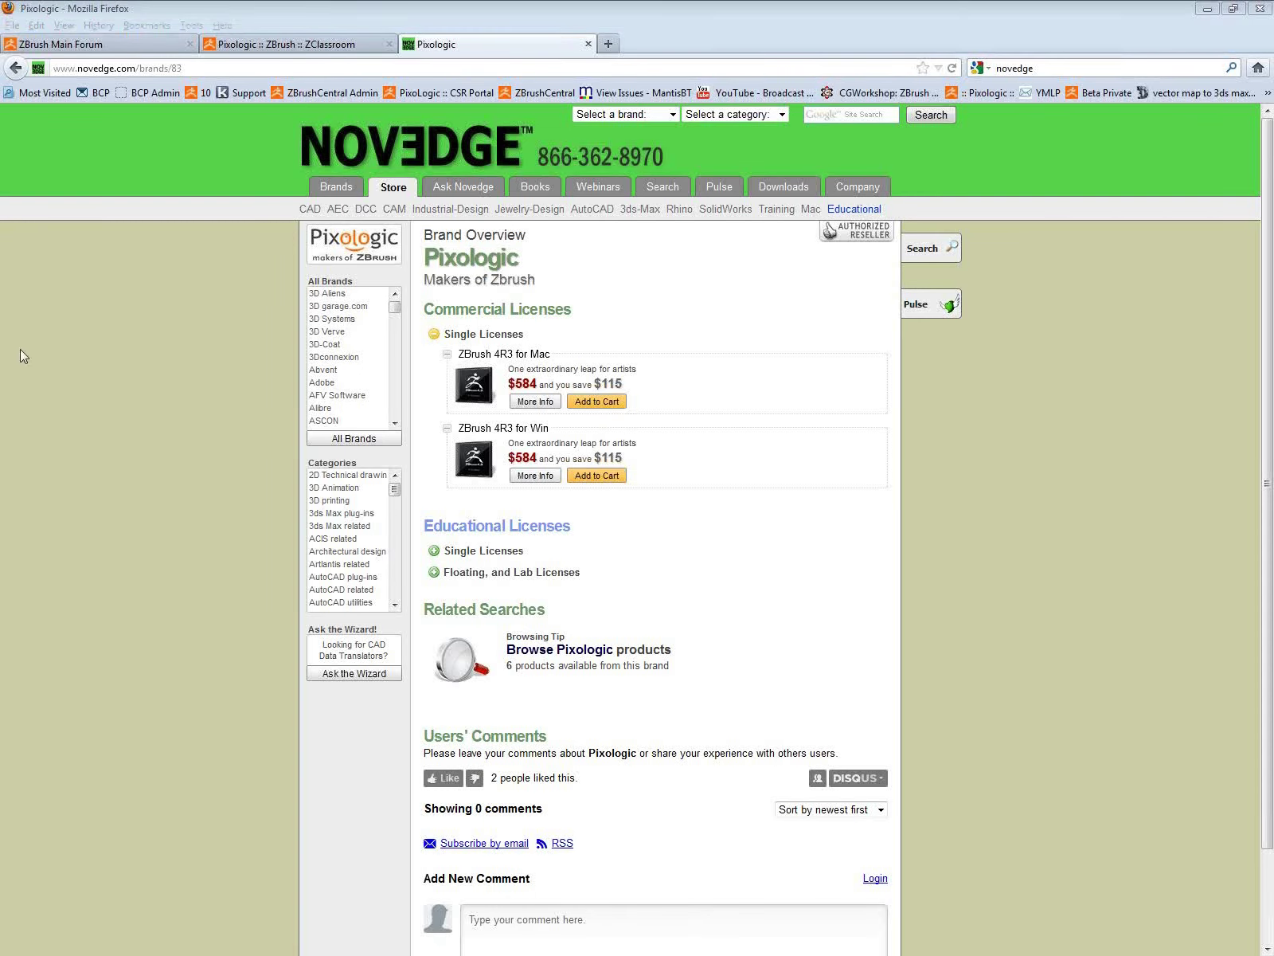
{"action": "left_click", "coordinate": [984, 549]}
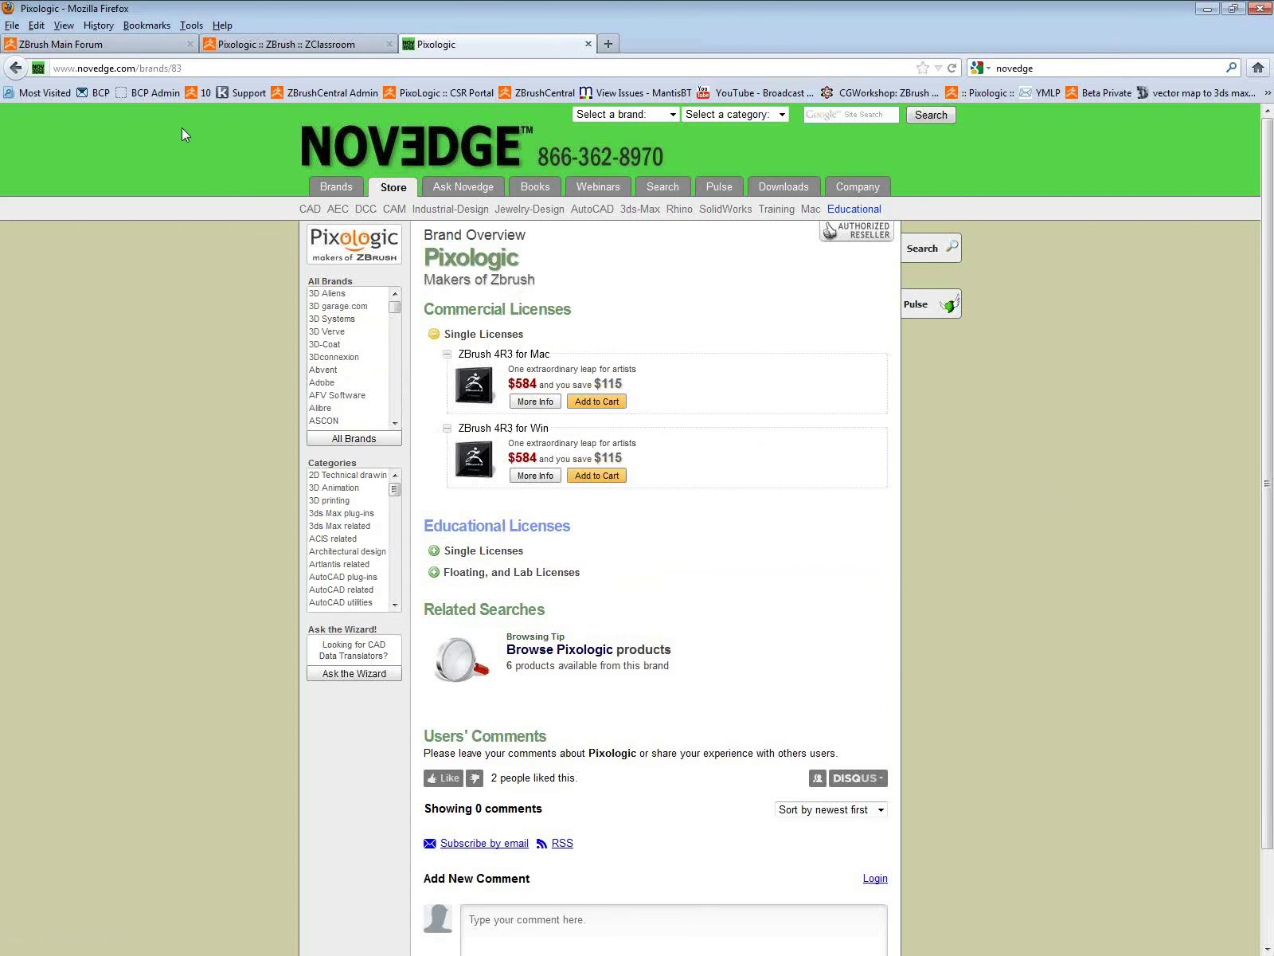
Step: Bring up the ZClassroom homeroom page and show the featured Alphas With NoiseMaker lesson
{"action": "left_click", "coordinate": [142, 44]}
{"action": "left_click", "coordinate": [224, 47]}
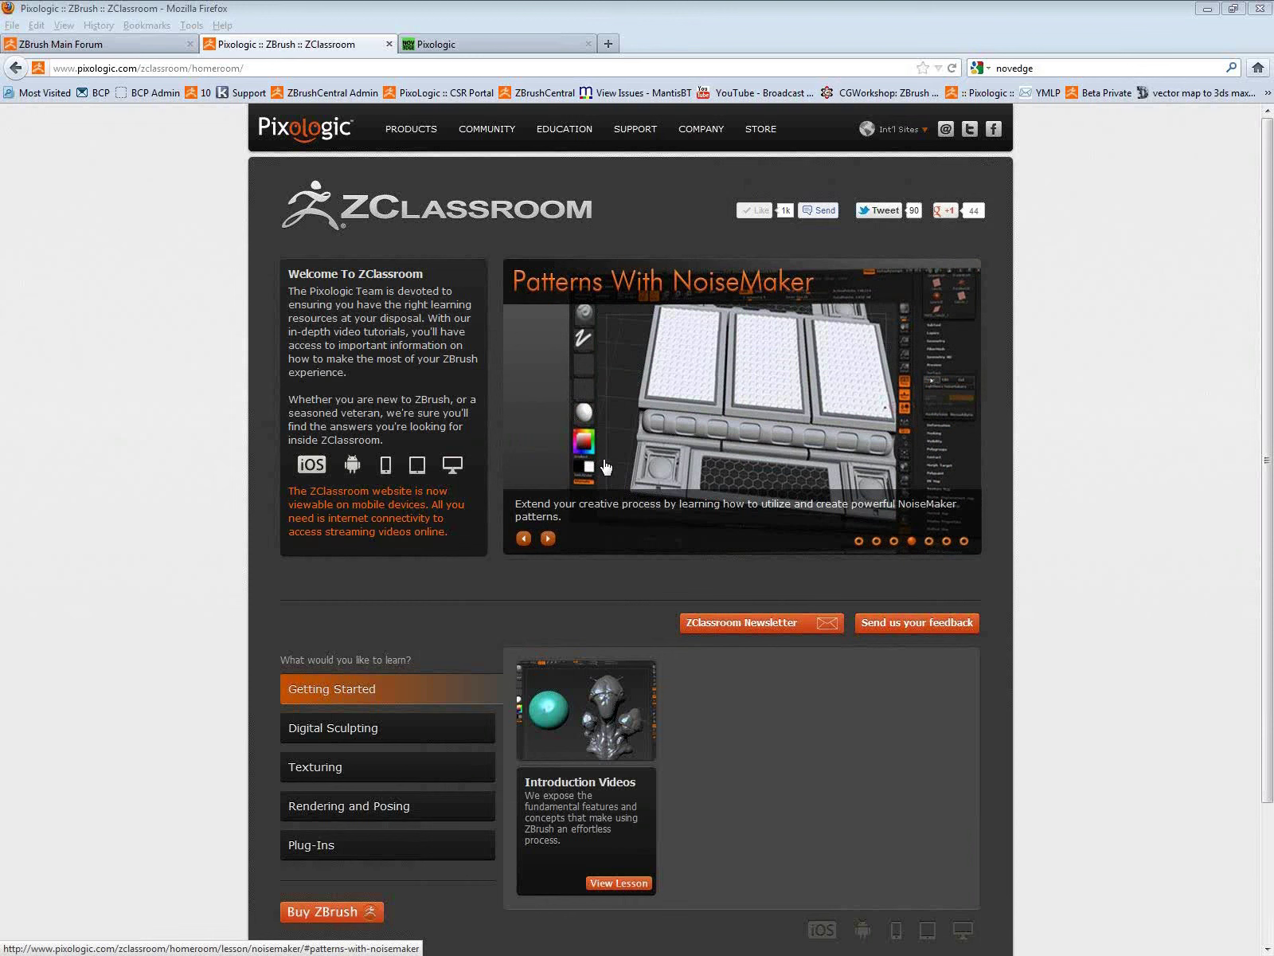
{"action": "left_click", "coordinate": [877, 543]}
{"action": "left_click", "coordinate": [894, 542]}
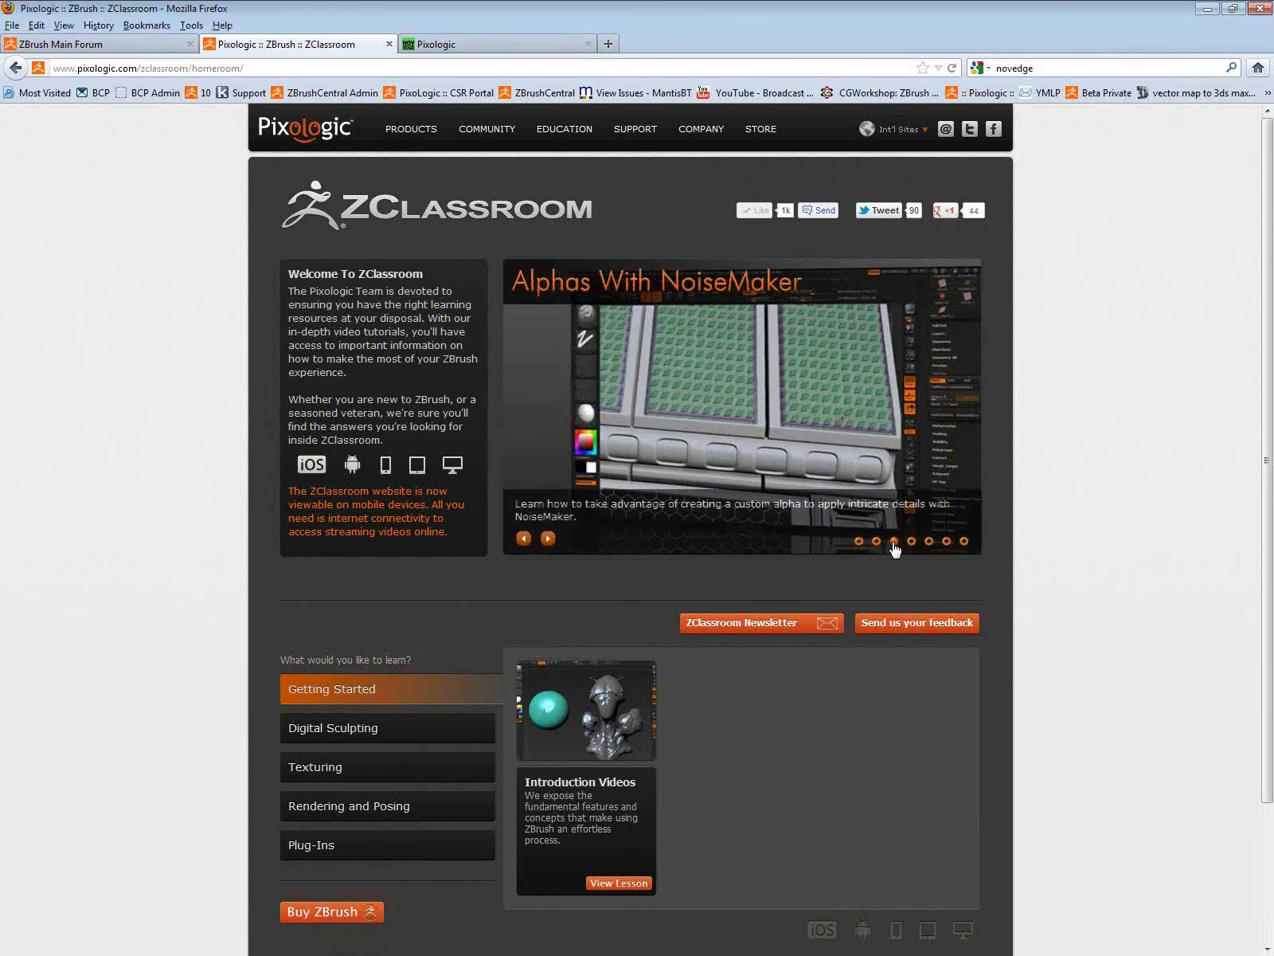
Step: Open the helmet-sculpting lesson series in the Digital Sculpting category and look through its overview and video lessons
{"action": "left_click", "coordinate": [351, 728]}
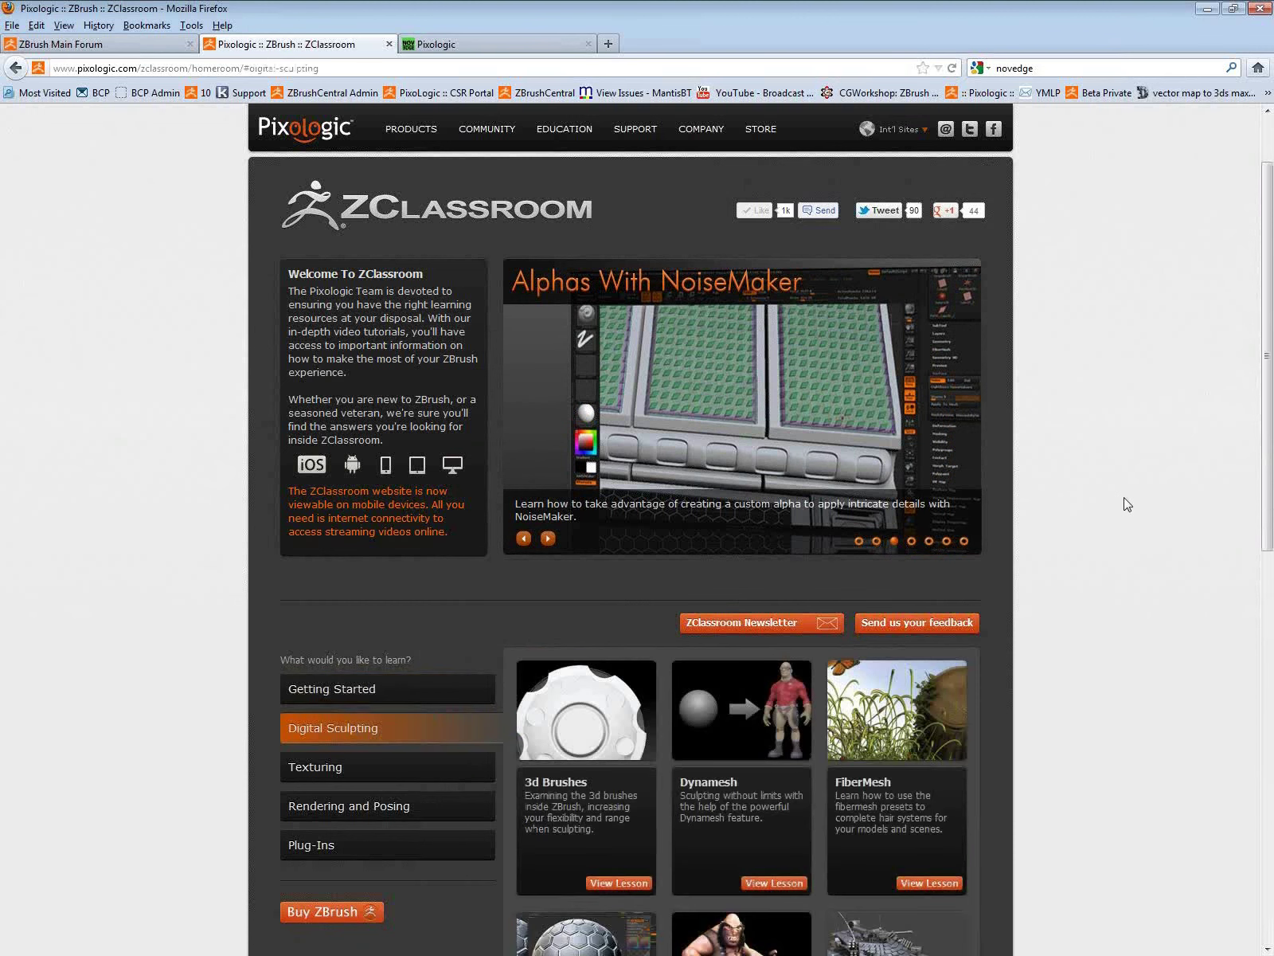
{"action": "scroll", "coordinate": [1125, 503], "scroll_direction": "down", "scroll_amount": 10}
{"action": "scroll", "coordinate": [1125, 503], "scroll_direction": "up", "scroll_amount": 5}
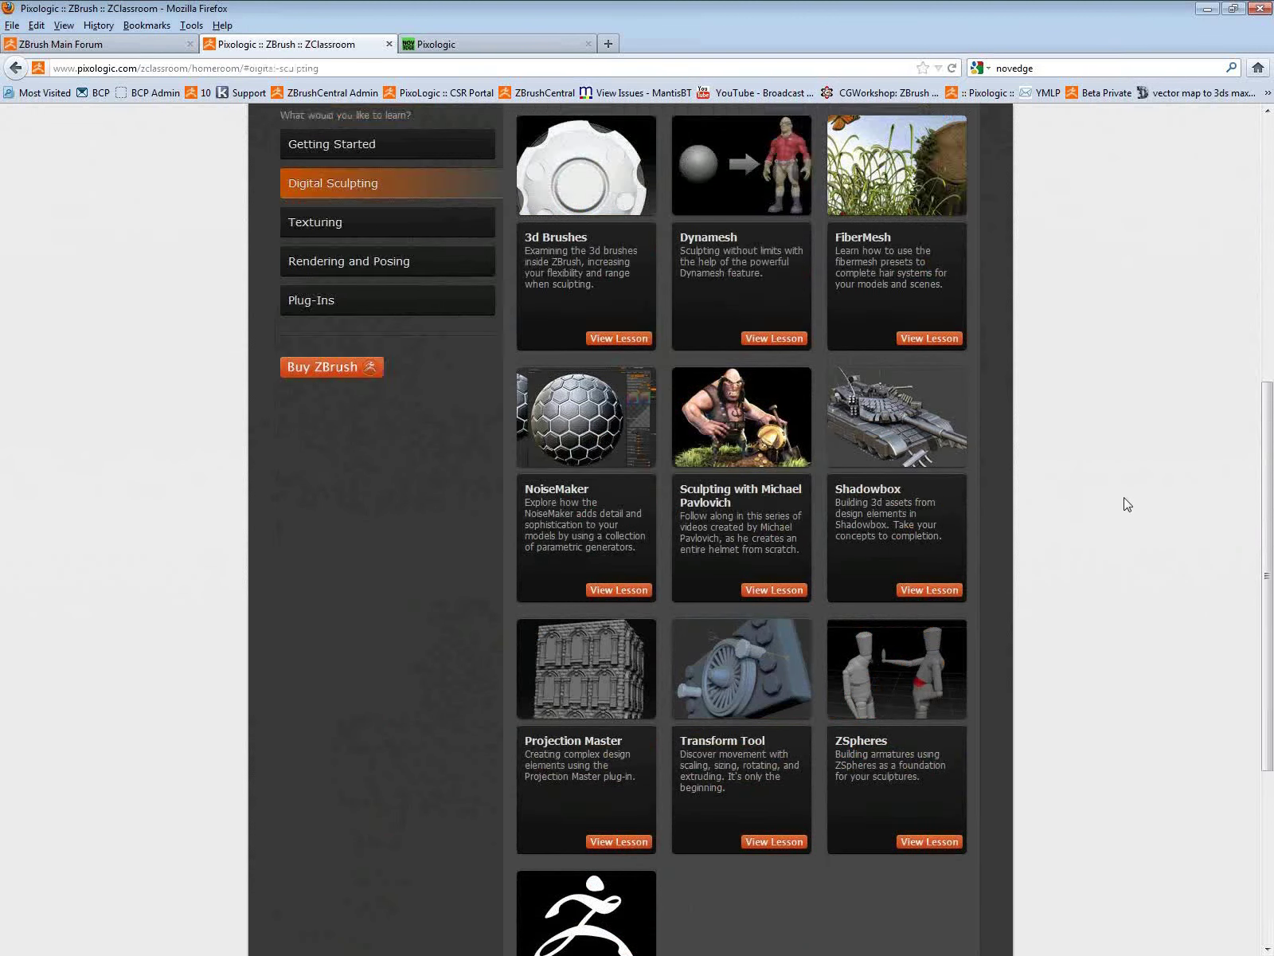
{"action": "left_click", "coordinate": [773, 683]}
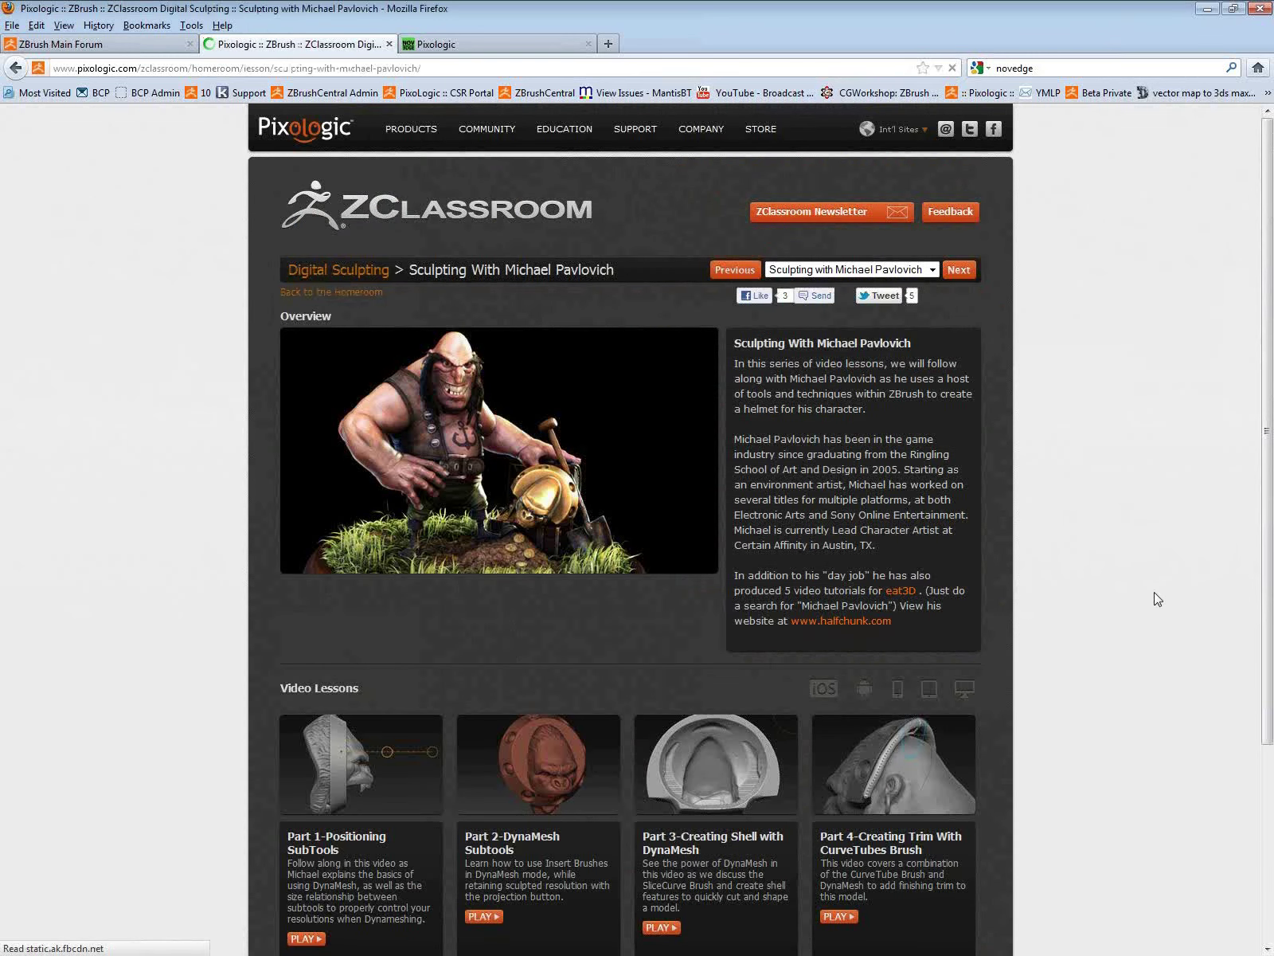
{"action": "scroll", "coordinate": [1158, 599], "scroll_direction": "down", "scroll_amount": 5}
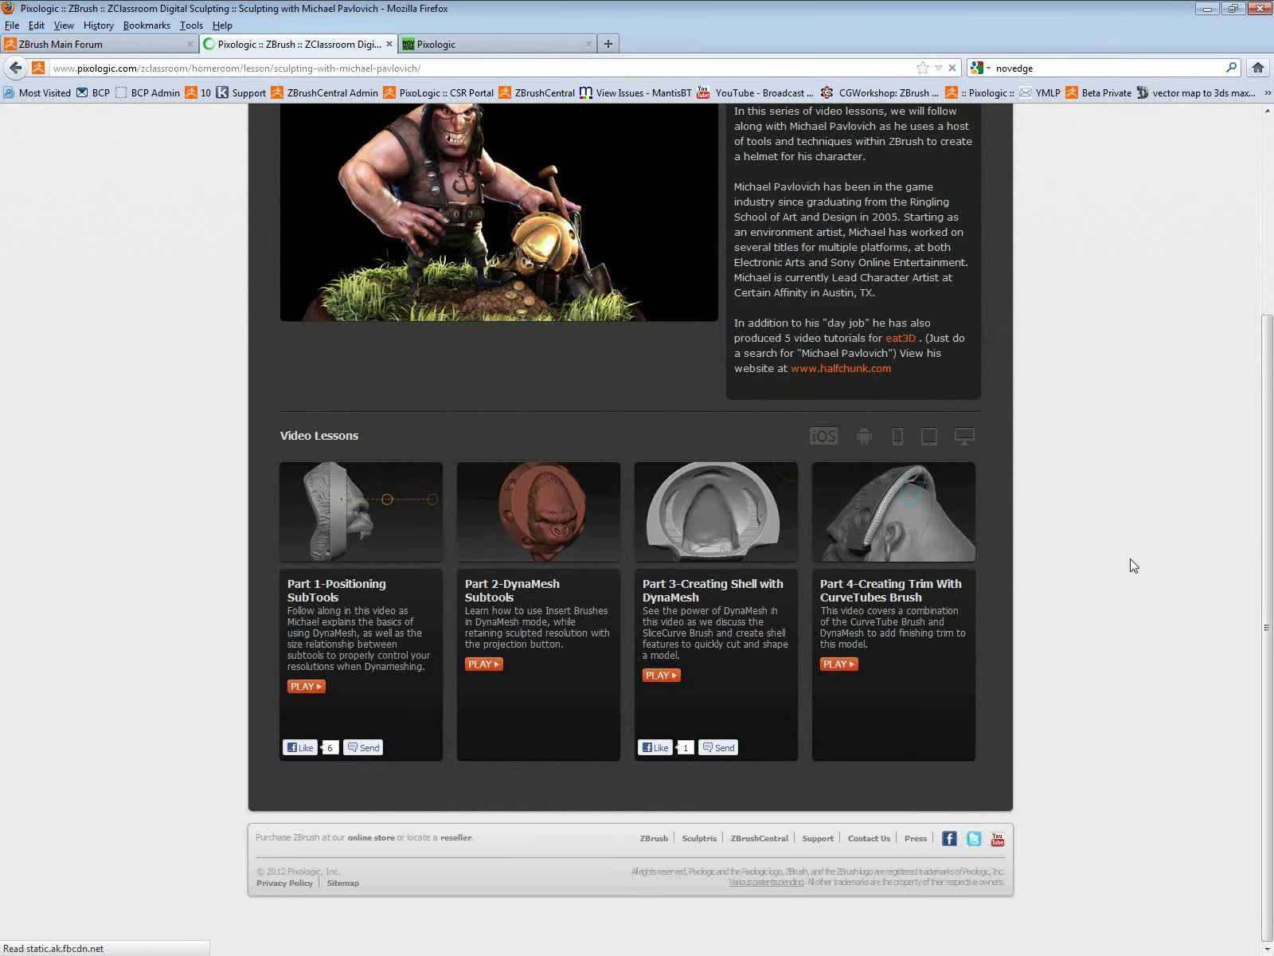
{"action": "scroll", "coordinate": [1133, 571], "scroll_direction": "up", "scroll_amount": 5}
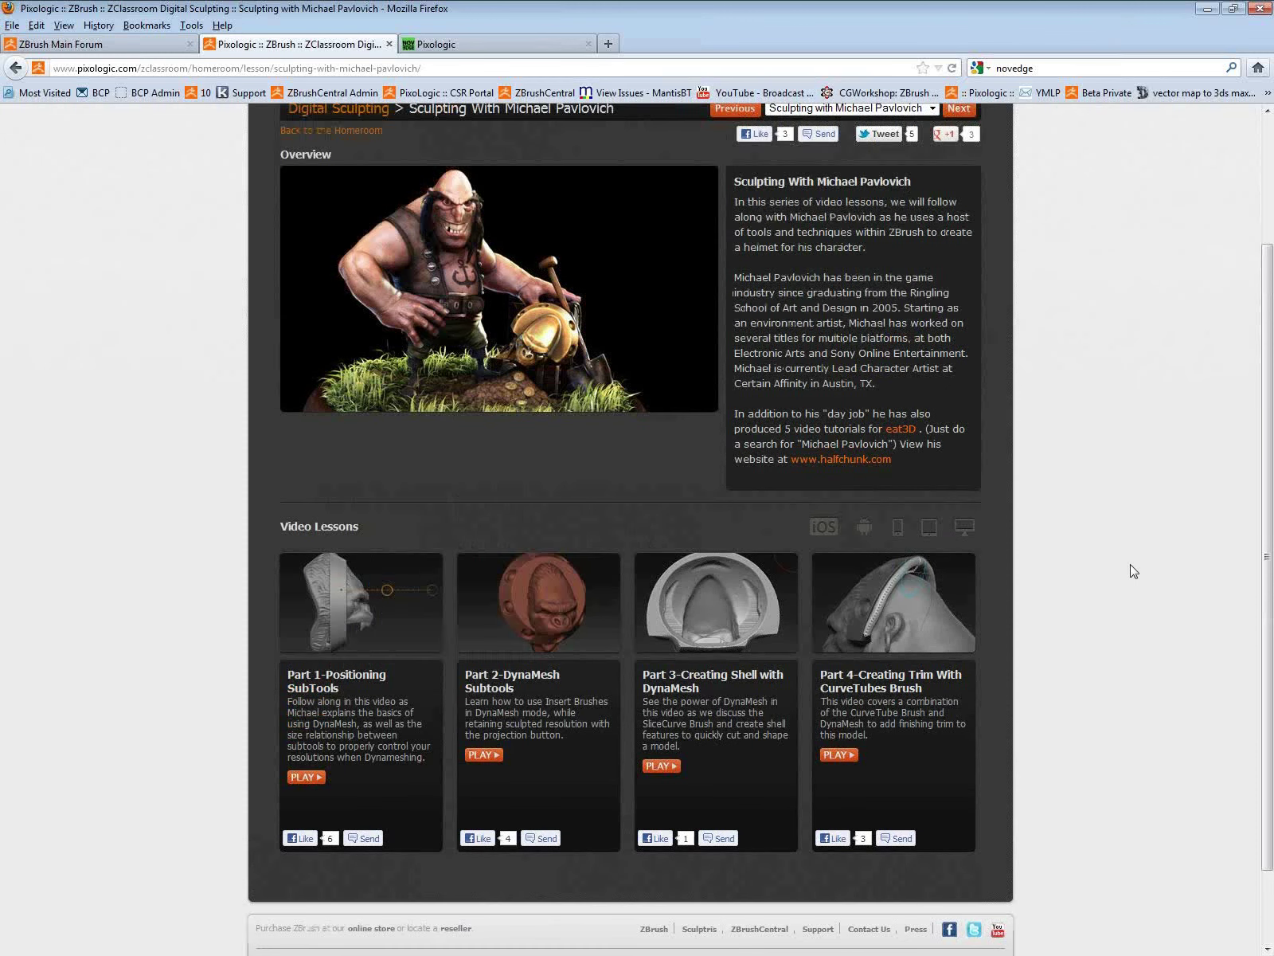
Step: On the ZBrush Main Forum, preview the ZClassroom videos, view the featured Silhouette Concepting thread and return to the forum
{"action": "left_click", "coordinate": [108, 49]}
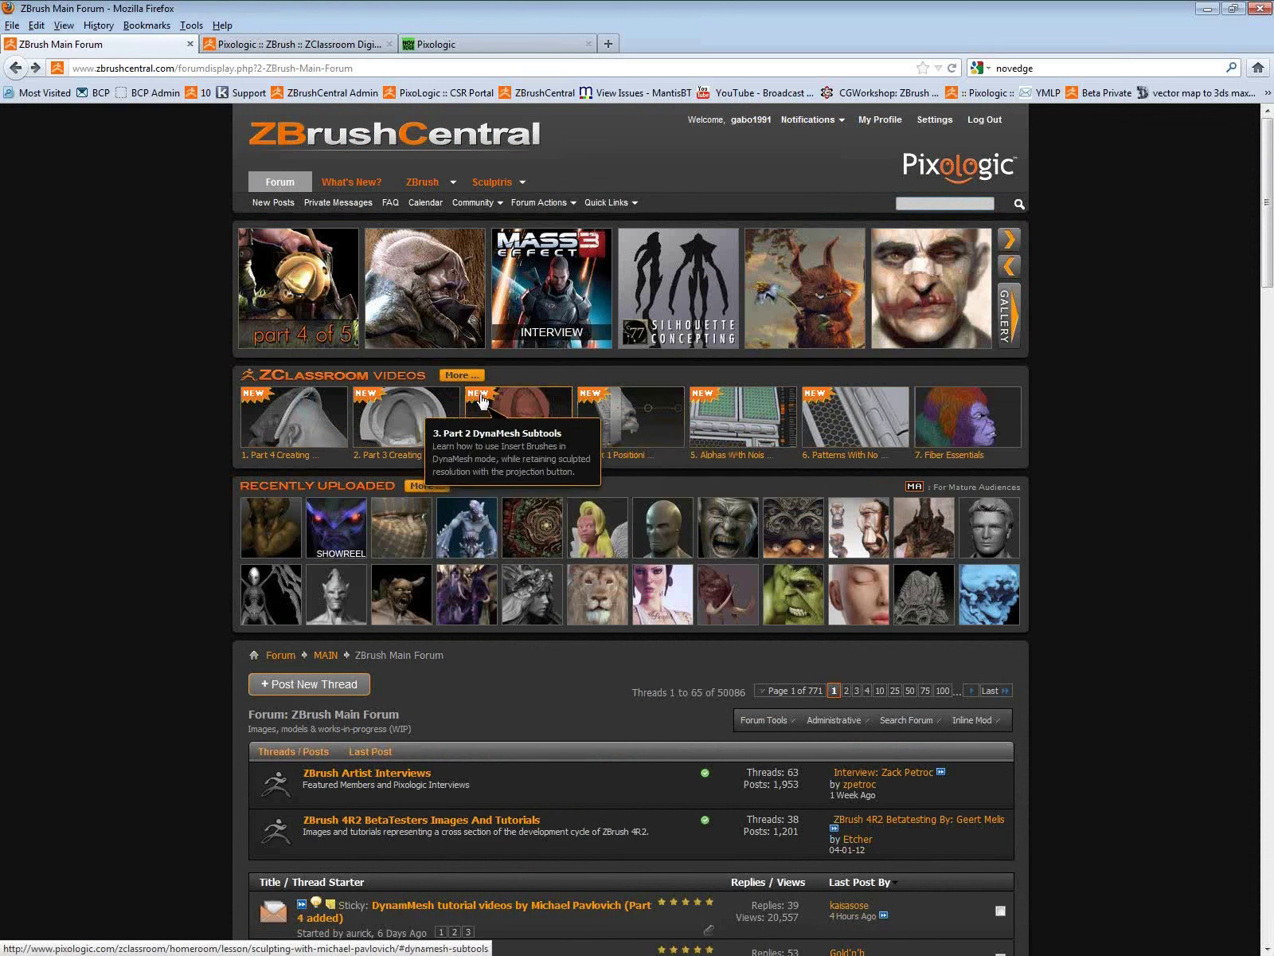
{"action": "mouse_move", "coordinate": [376, 409]}
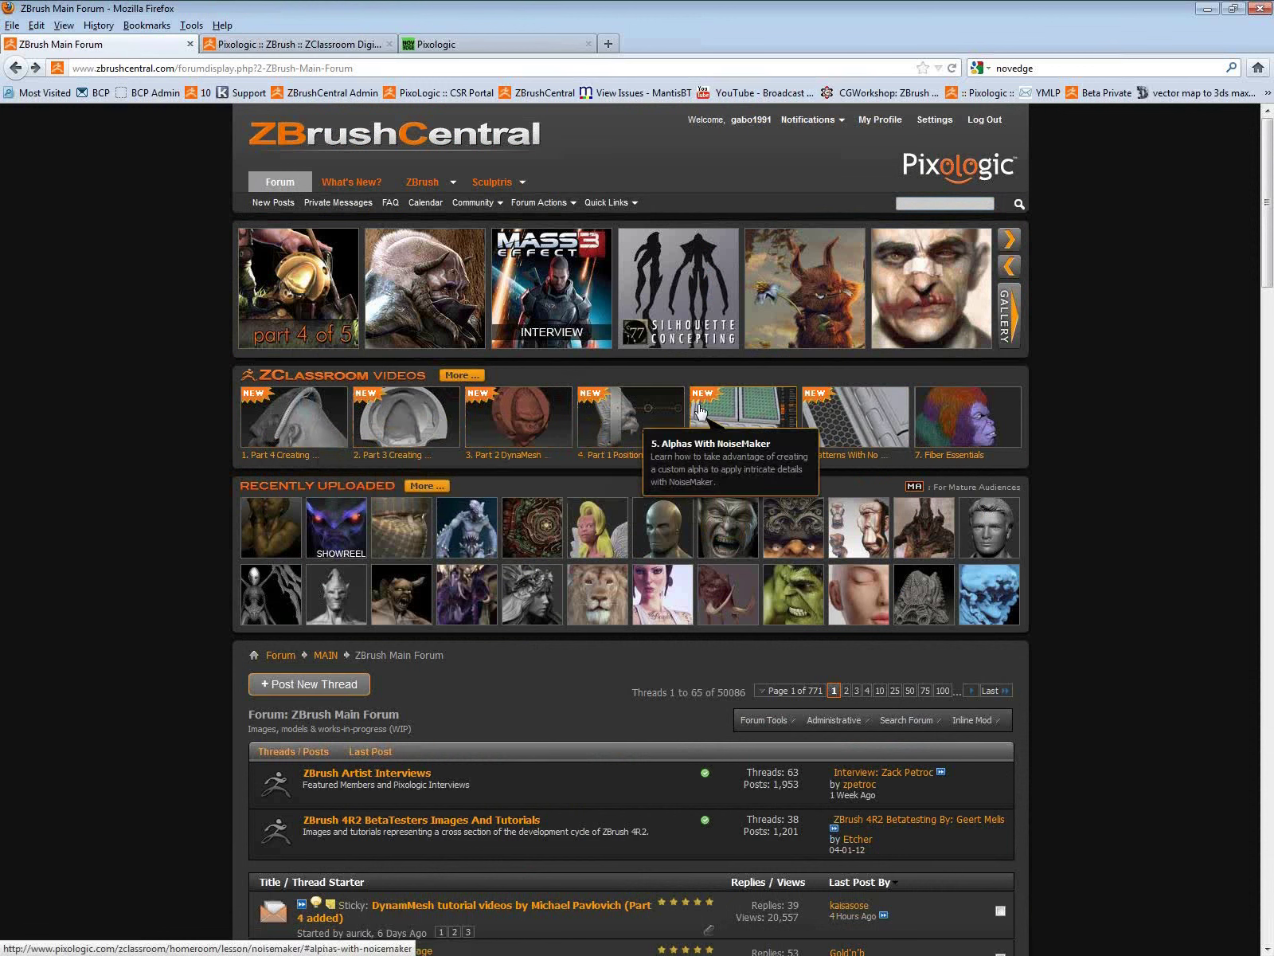
{"action": "mouse_move", "coordinate": [732, 408]}
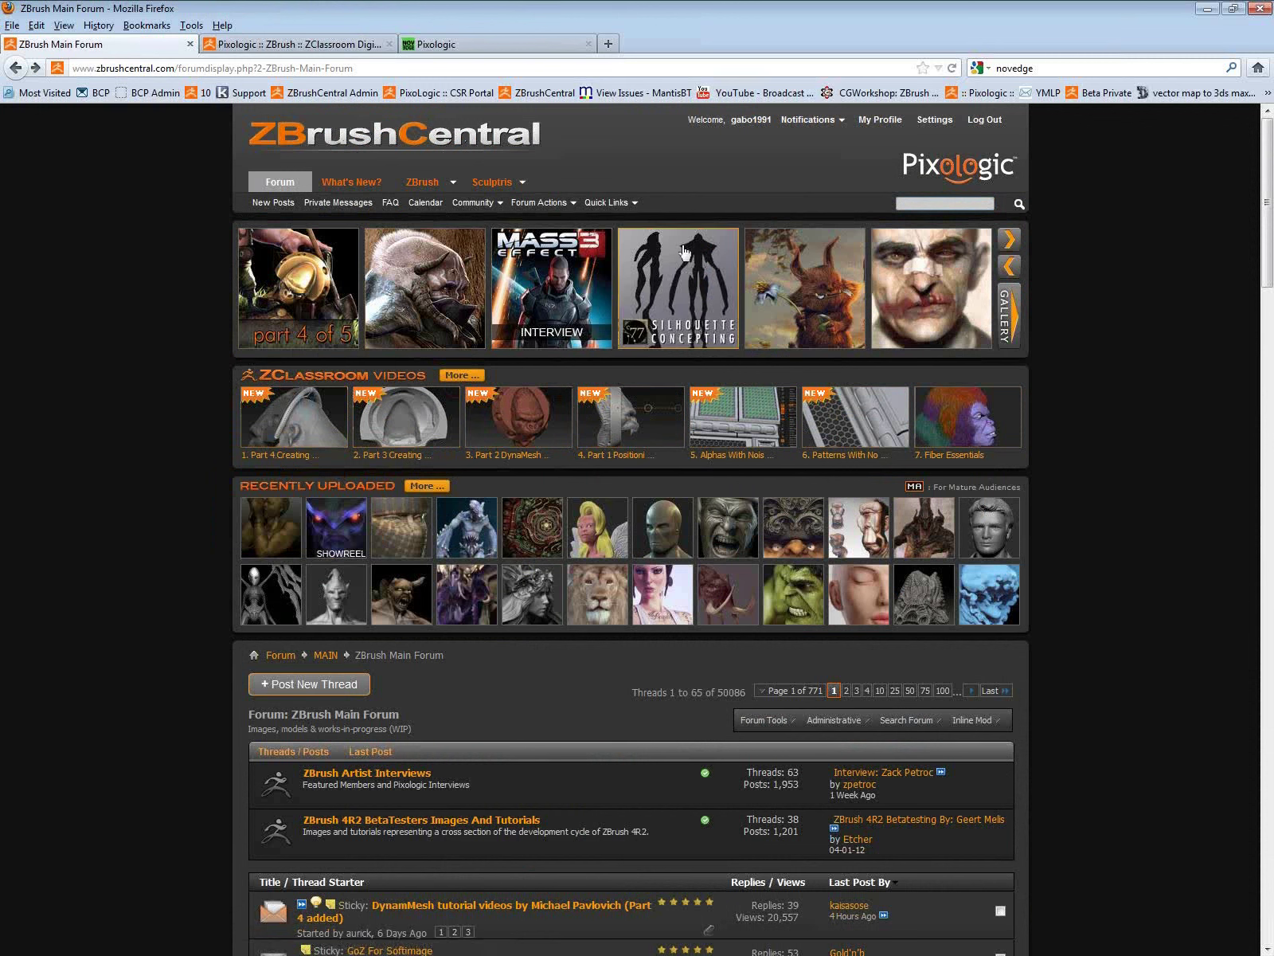
{"action": "left_click", "coordinate": [705, 321]}
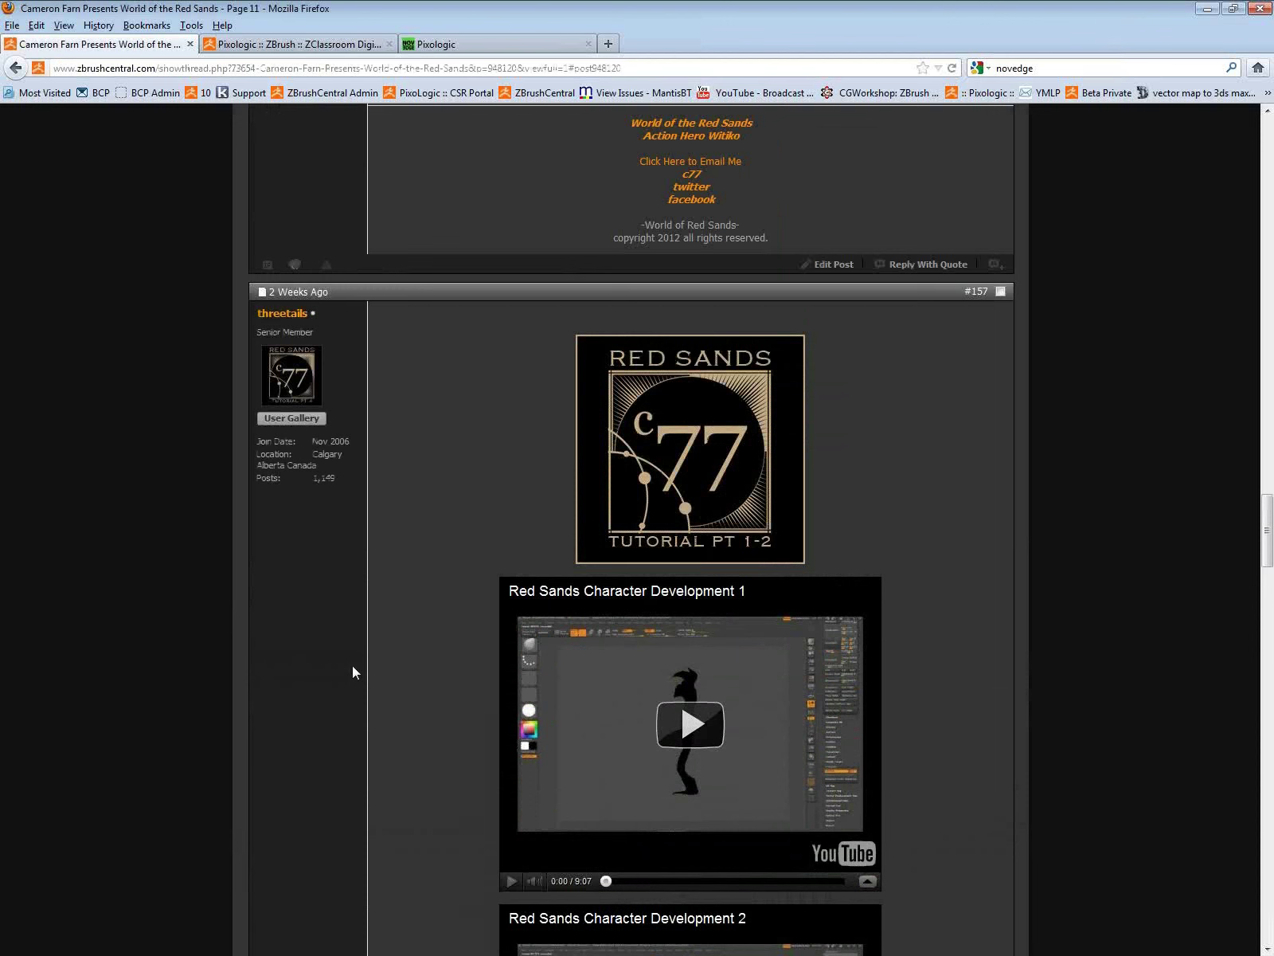
{"action": "left_click", "coordinate": [16, 69]}
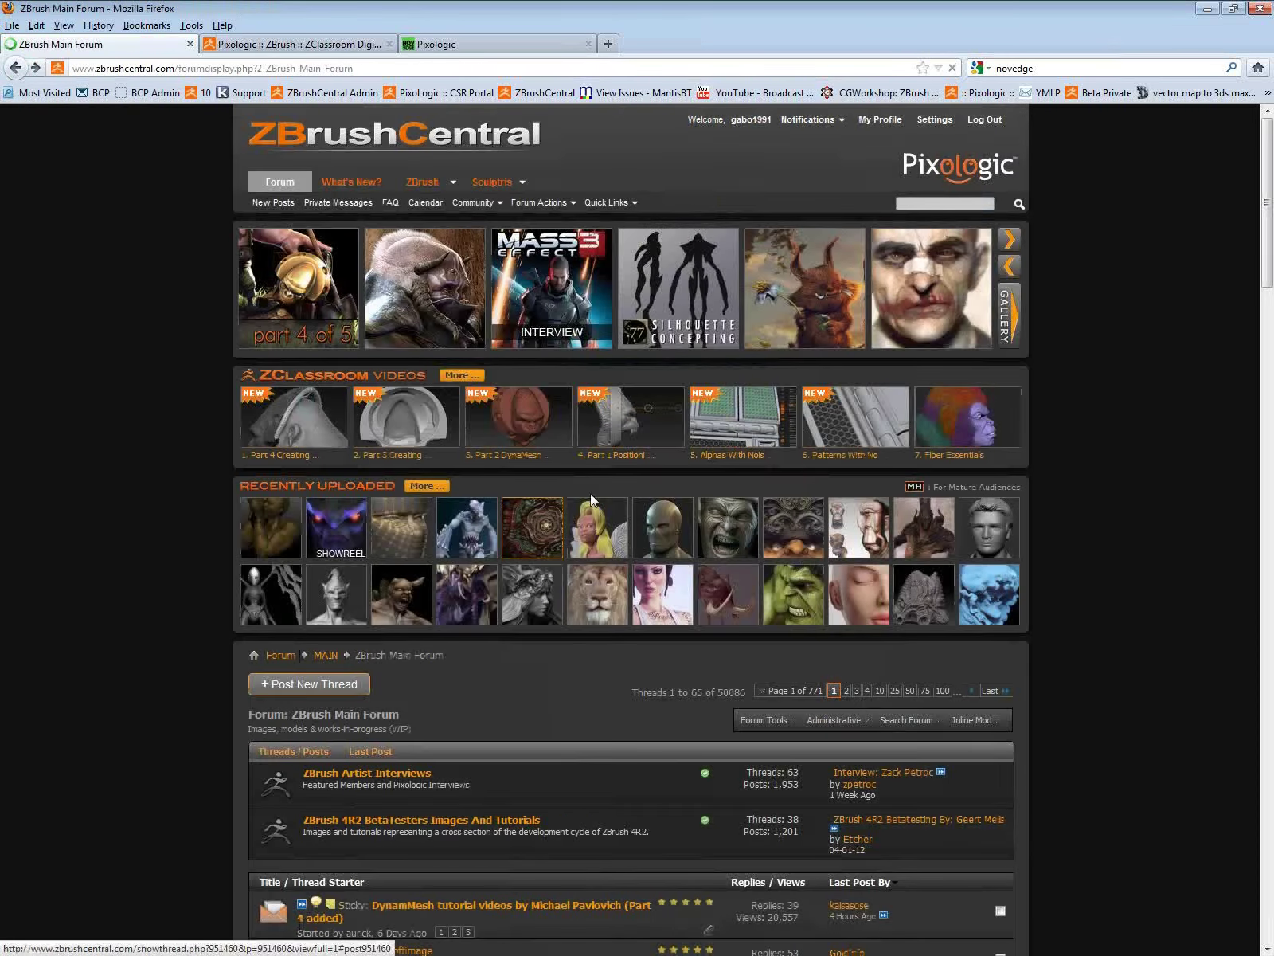
Step: Open the featured Mass Effect 3 interview thread and look through its introduction and images
{"action": "left_click", "coordinate": [540, 277]}
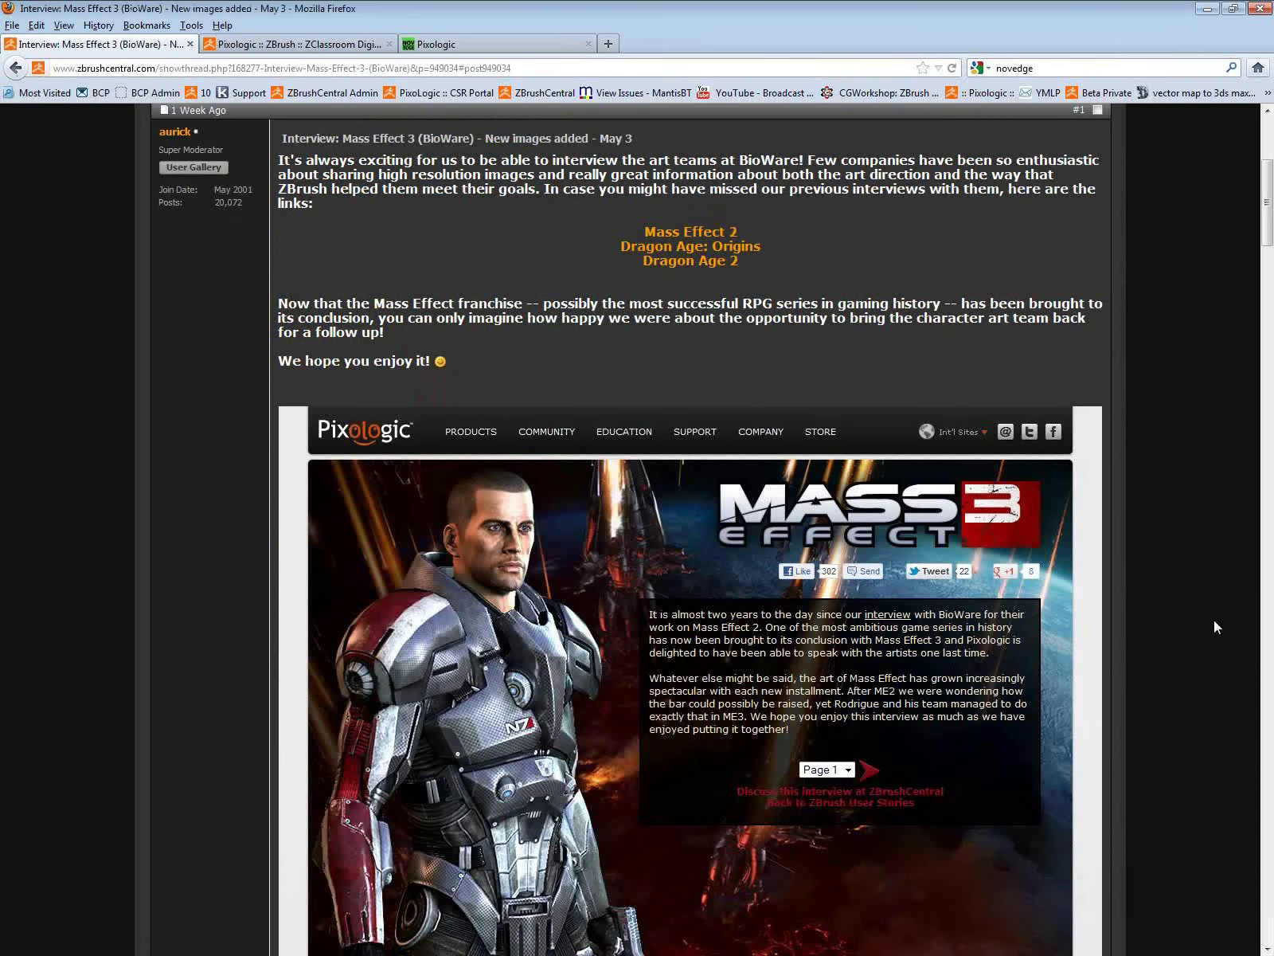
{"action": "scroll", "coordinate": [1215, 621], "scroll_direction": "down", "scroll_amount": 8}
{"action": "scroll", "coordinate": [1216, 627], "scroll_direction": "up", "scroll_amount": 5}
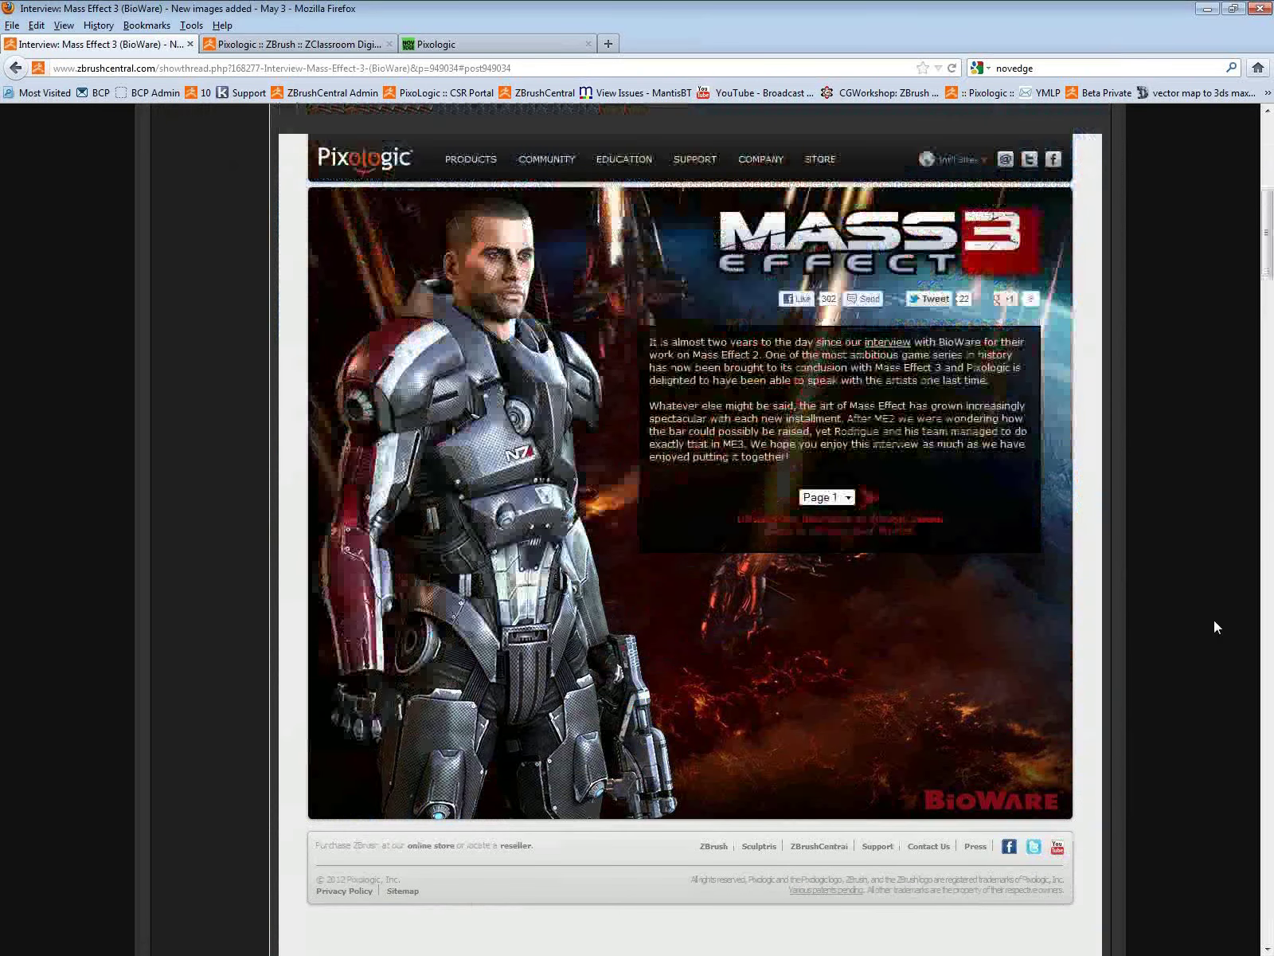
{"action": "scroll", "coordinate": [1215, 622], "scroll_direction": "up", "scroll_amount": 6}
{"action": "scroll", "coordinate": [1215, 621], "scroll_direction": "down", "scroll_amount": 8}
{"action": "scroll", "coordinate": [1215, 621], "scroll_direction": "up", "scroll_amount": 1}
{"action": "scroll", "coordinate": [1214, 620], "scroll_direction": "up", "scroll_amount": 10}
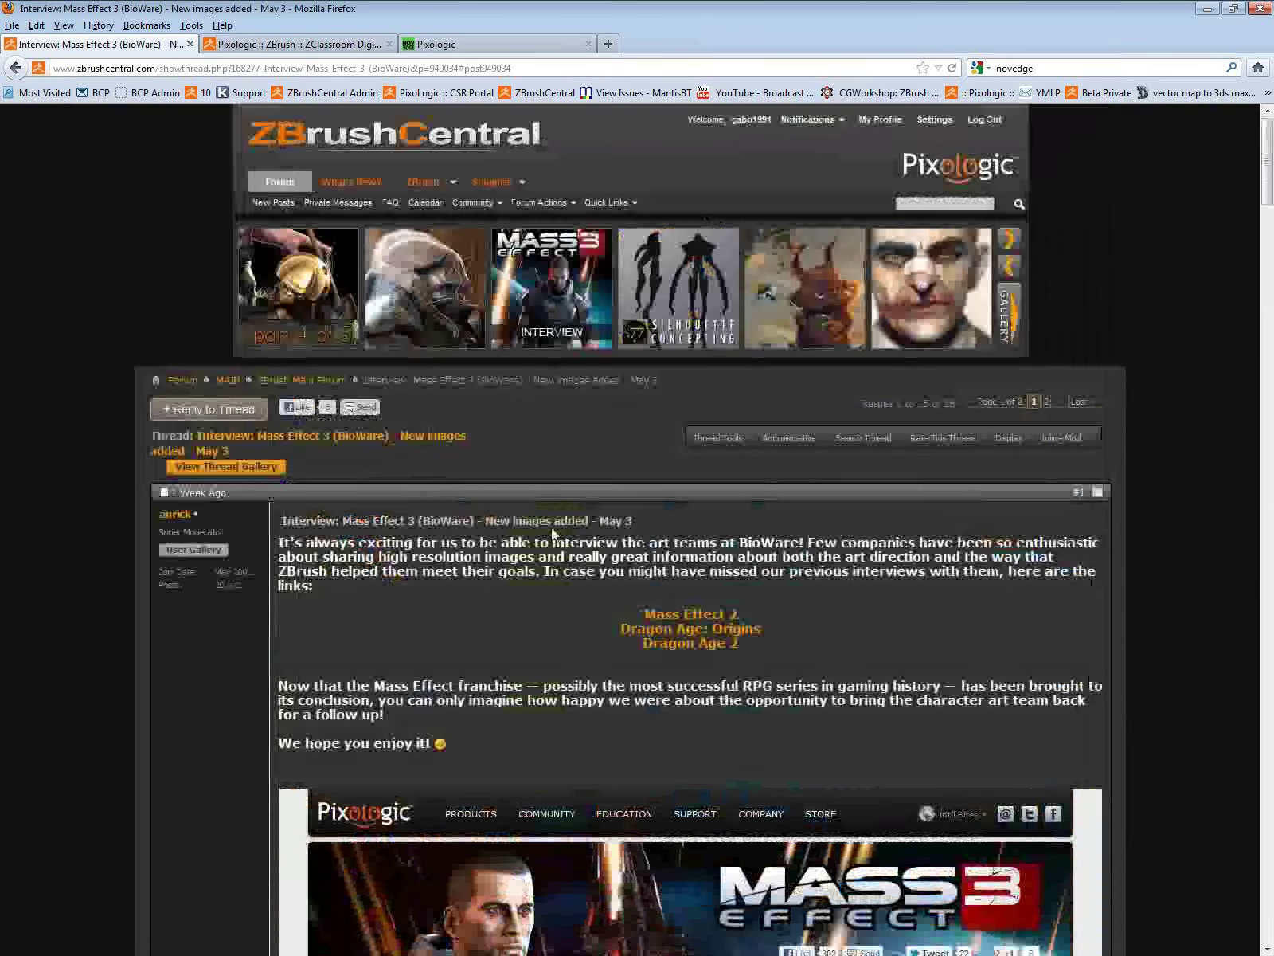
Step: Open the featured sketchbook thread with the albino warrior, browse its character images and go back
{"action": "left_click", "coordinate": [438, 305]}
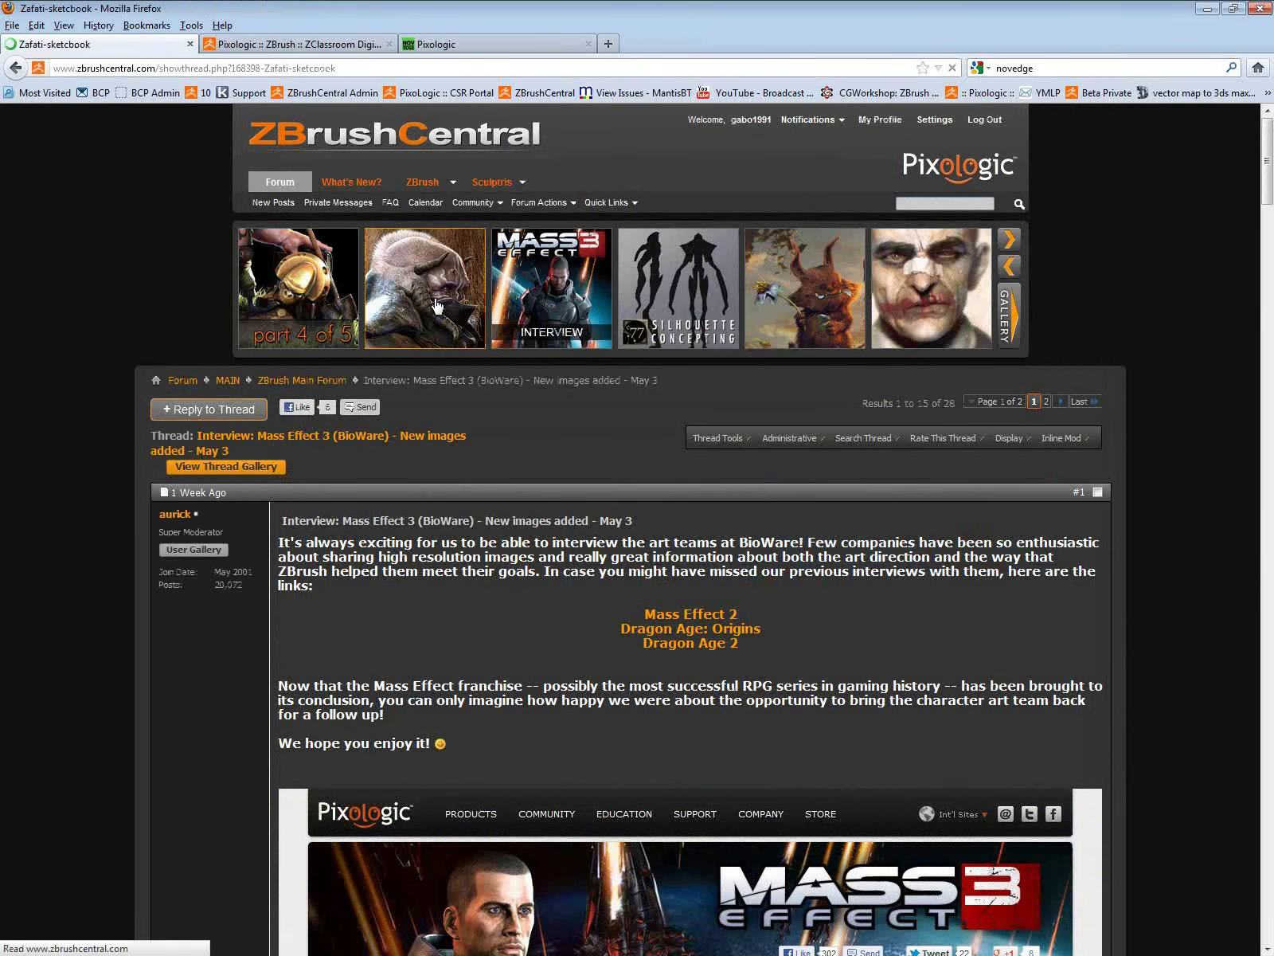
{"action": "scroll", "coordinate": [597, 511], "scroll_direction": "down", "scroll_amount": 15}
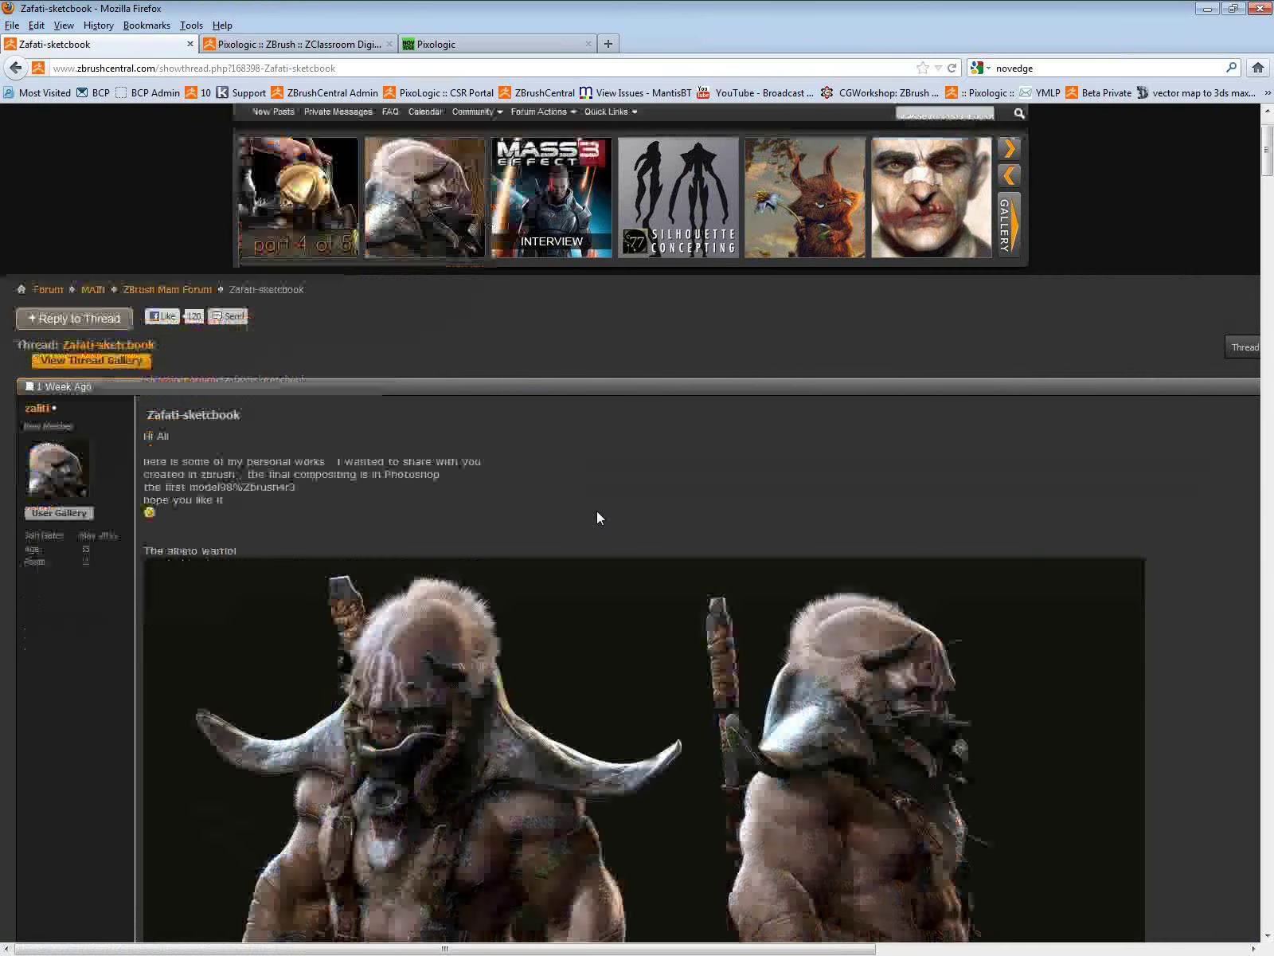
{"action": "scroll", "coordinate": [597, 511], "scroll_direction": "down", "scroll_amount": 9}
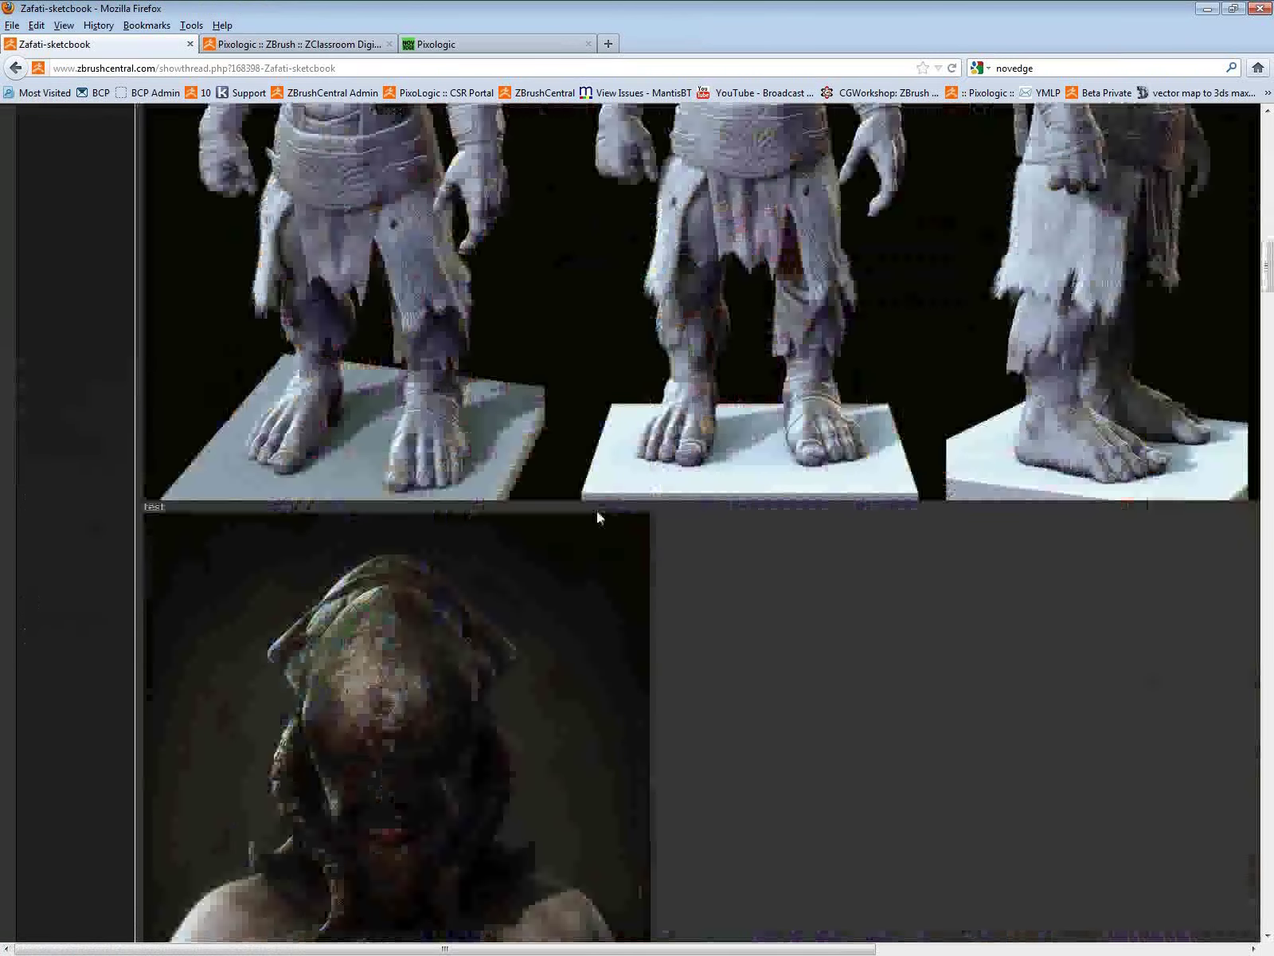
{"action": "scroll", "coordinate": [598, 517], "scroll_direction": "down", "scroll_amount": 6}
{"action": "scroll", "coordinate": [598, 517], "scroll_direction": "down", "scroll_amount": 8}
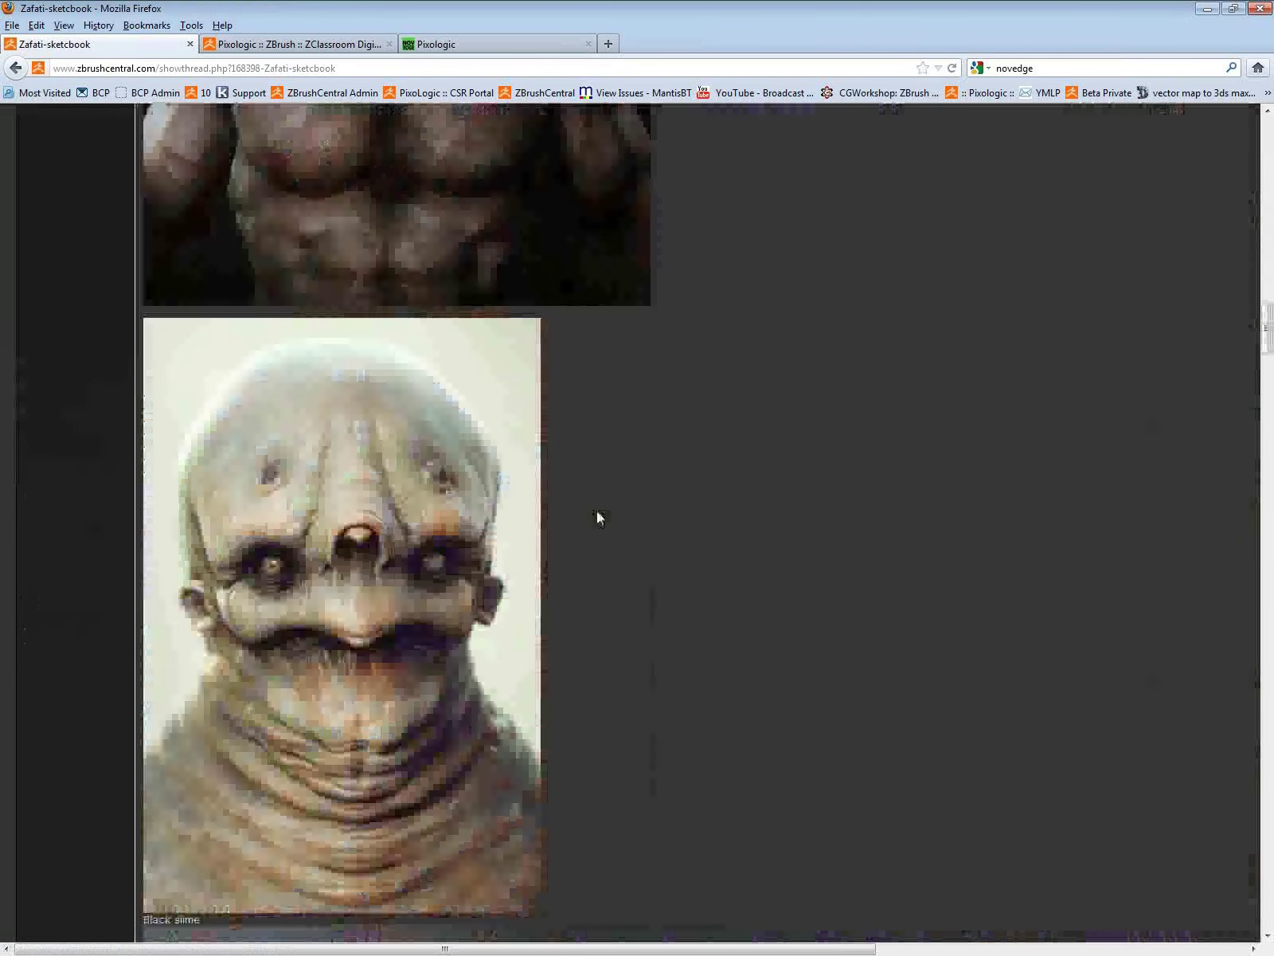
{"action": "scroll", "coordinate": [599, 517], "scroll_direction": "down", "scroll_amount": 10}
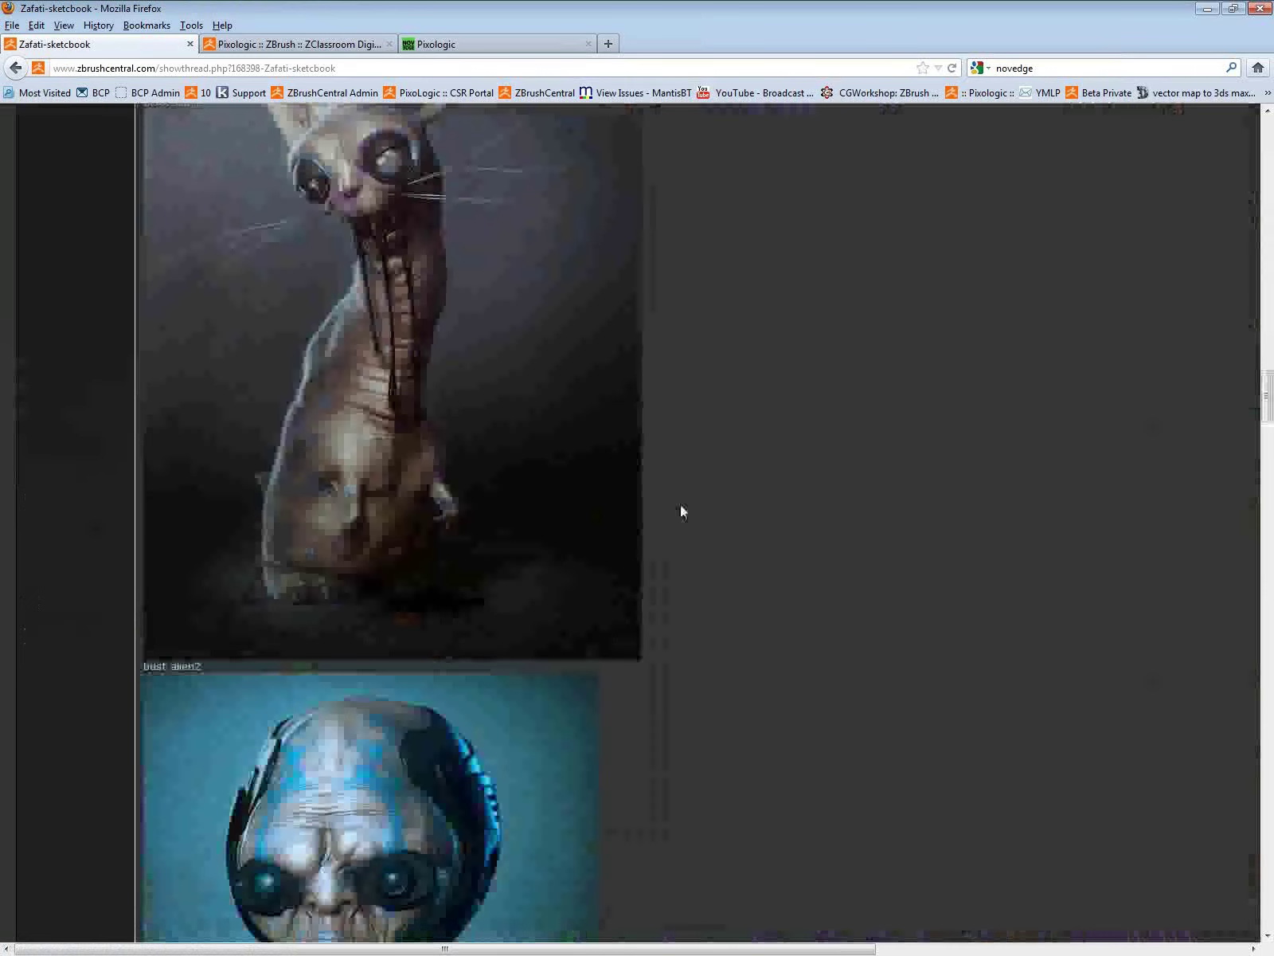
{"action": "scroll", "coordinate": [681, 510], "scroll_direction": "up", "scroll_amount": 15}
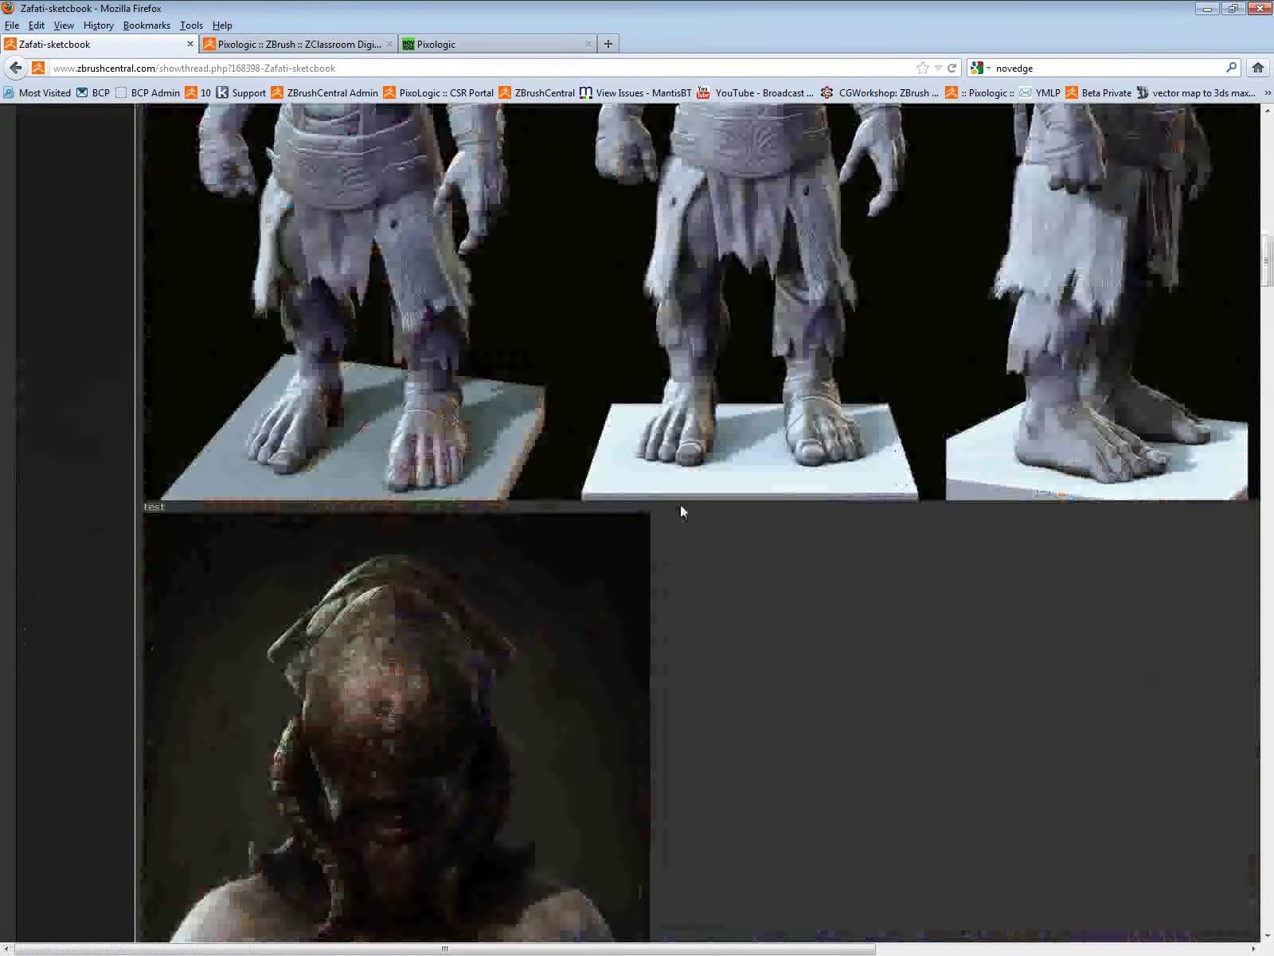
{"action": "scroll", "coordinate": [681, 511], "scroll_direction": "up", "scroll_amount": 12}
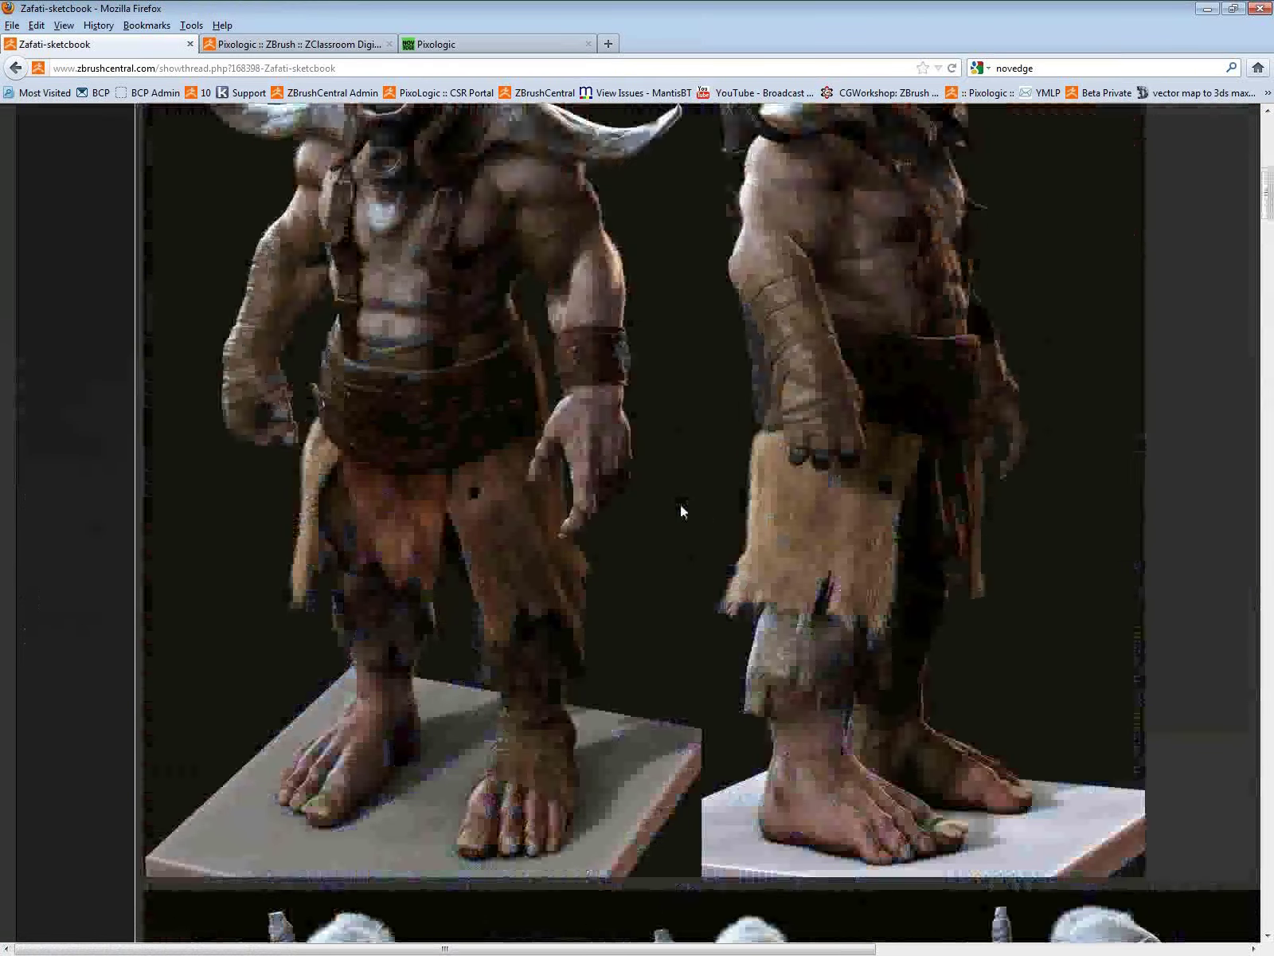
{"action": "left_click", "coordinate": [17, 69]}
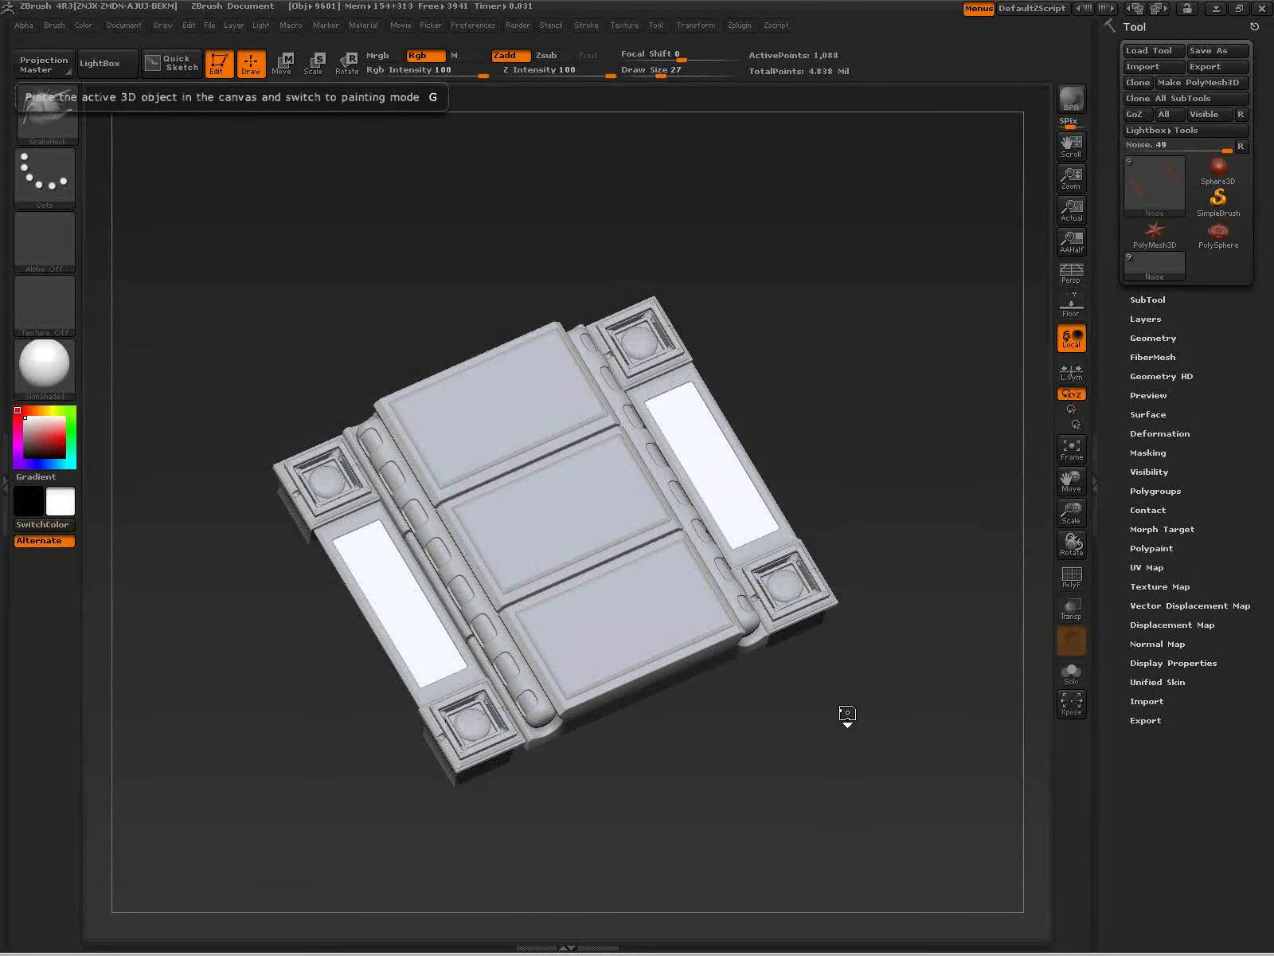
Step: Switch to ZBrush, make the HardEdge subtool active and isolate it in Solo mode to inspect a corner block
{"action": "left_click_drag", "start_coordinate": [849, 704], "coordinate": [849, 701]}
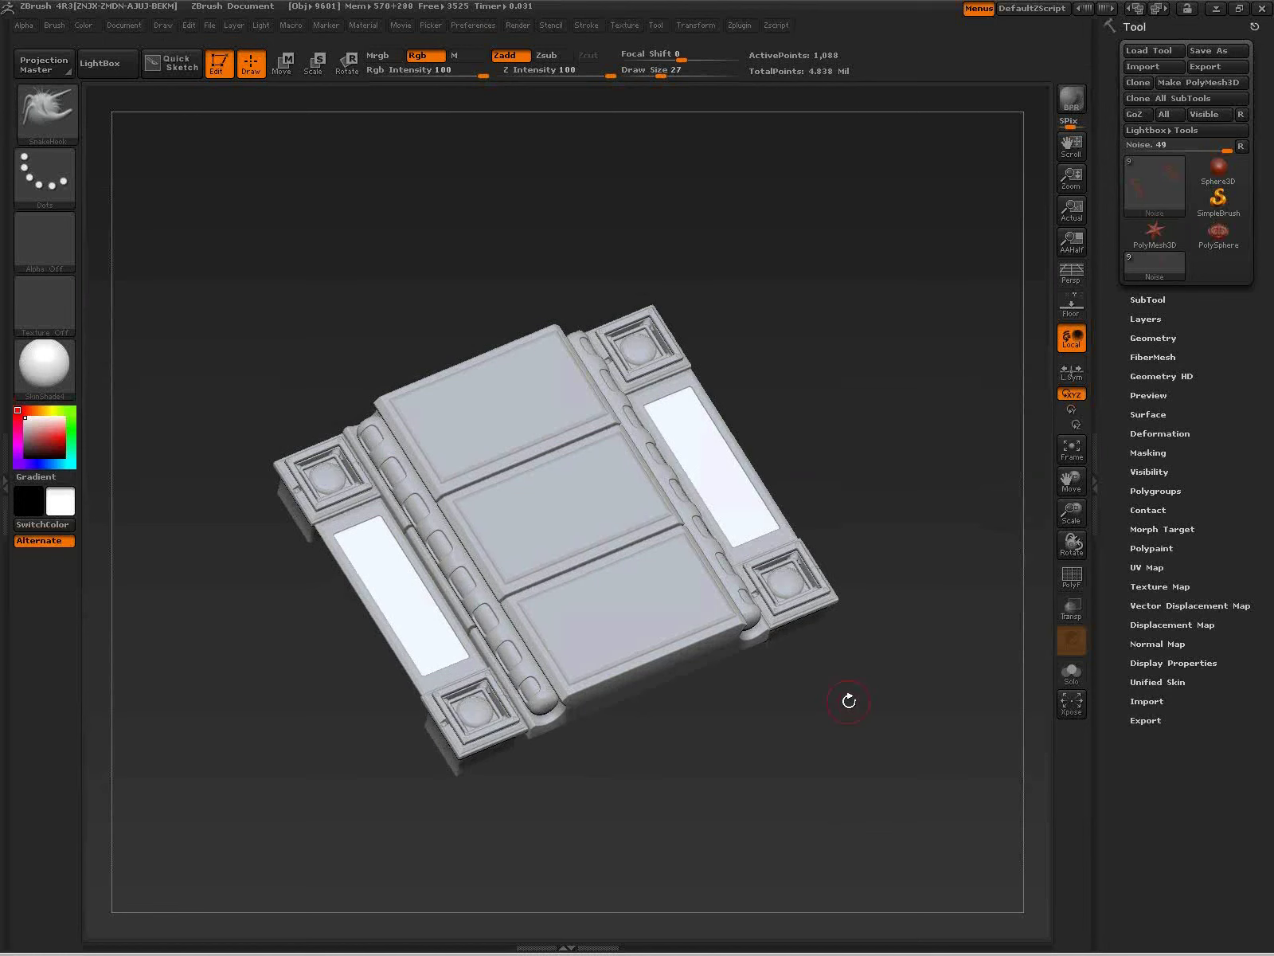
{"action": "left_click_drag", "start_coordinate": [713, 774], "coordinate": [487, 767]}
{"action": "left_click", "coordinate": [524, 739], "text": "alt"}
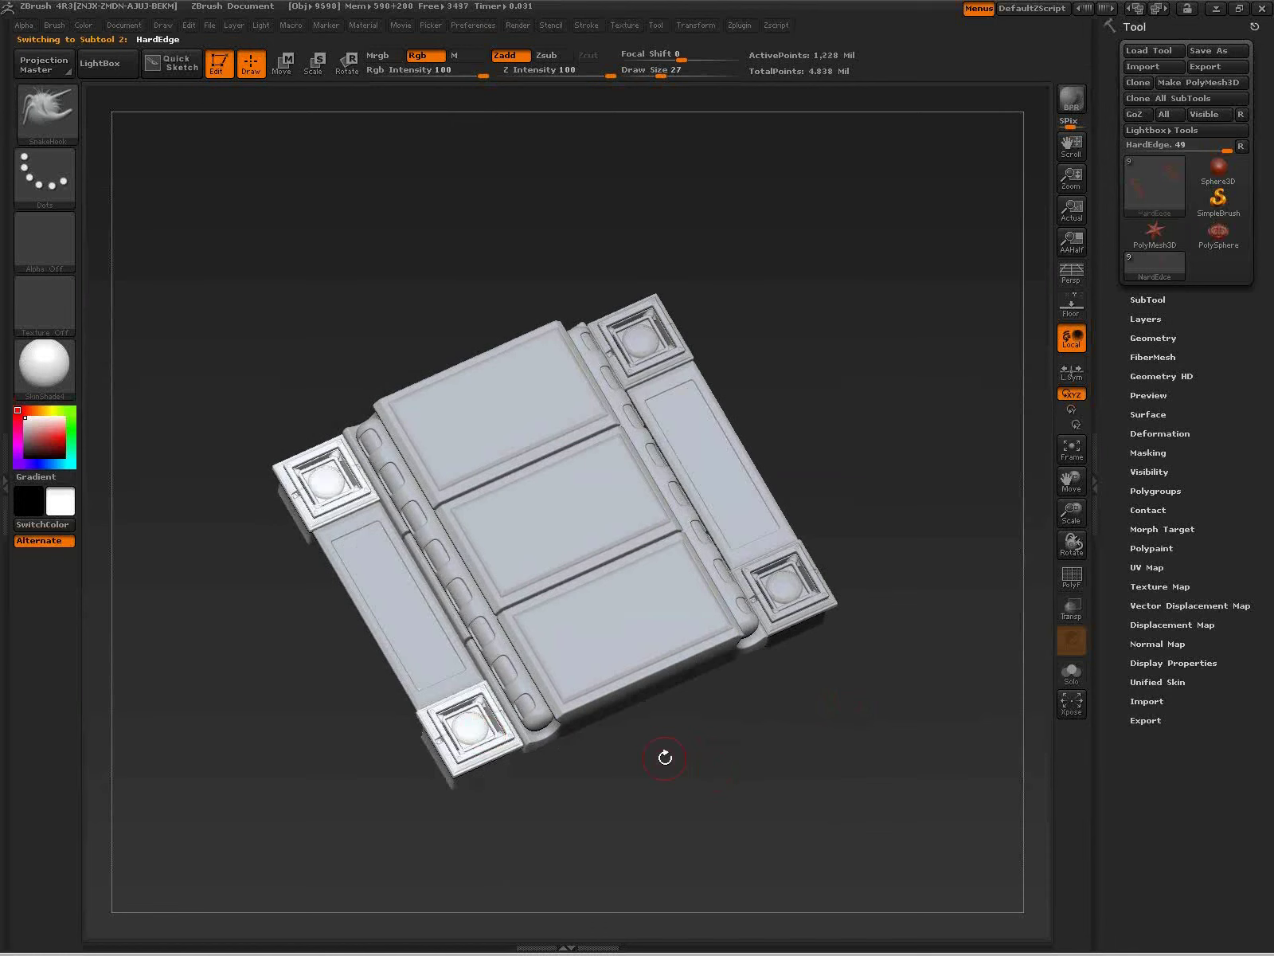
{"action": "left_click_drag", "start_coordinate": [548, 777], "coordinate": [641, 652]}
{"action": "key", "text": "alt+s"}
{"action": "mouse_move", "coordinate": [637, 651]}
{"action": "right_mouse_down", "text": "ctrl"}
{"action": "mouse_move", "coordinate": [631, 719]}
{"action": "mouse_move", "coordinate": [647, 805]}
{"action": "right_mouse_up", "text": "ctrl"}
{"action": "mouse_move", "coordinate": [702, 668]}
{"action": "right_mouse_down"}
{"action": "mouse_move", "coordinate": [703, 641]}
{"action": "mouse_move", "coordinate": [690, 692]}
{"action": "right_mouse_up"}
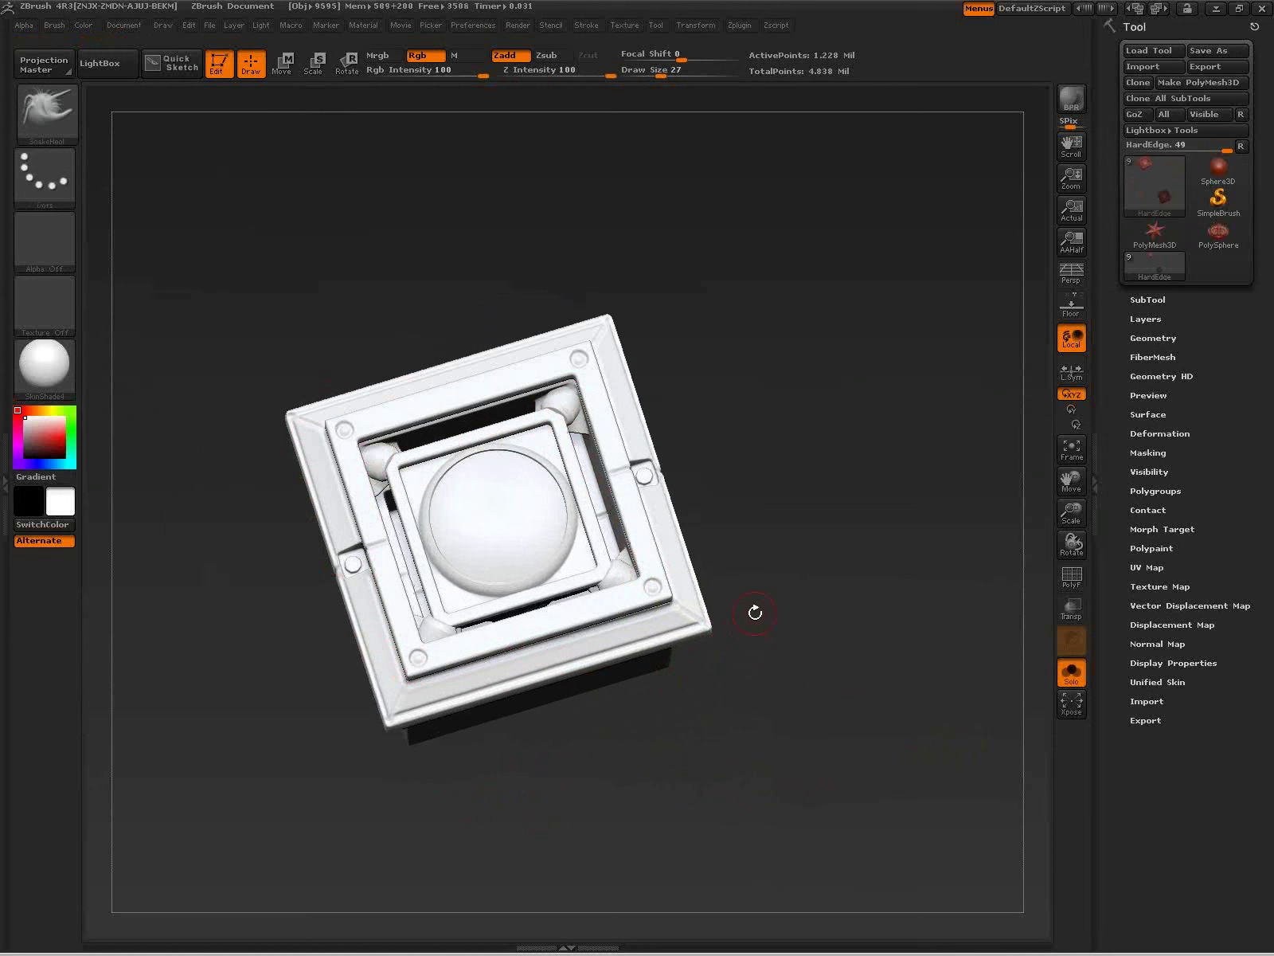
Step: Load the PolySphere.ZTL tool from LightBox as the active model
{"action": "key", "text": "comma"}
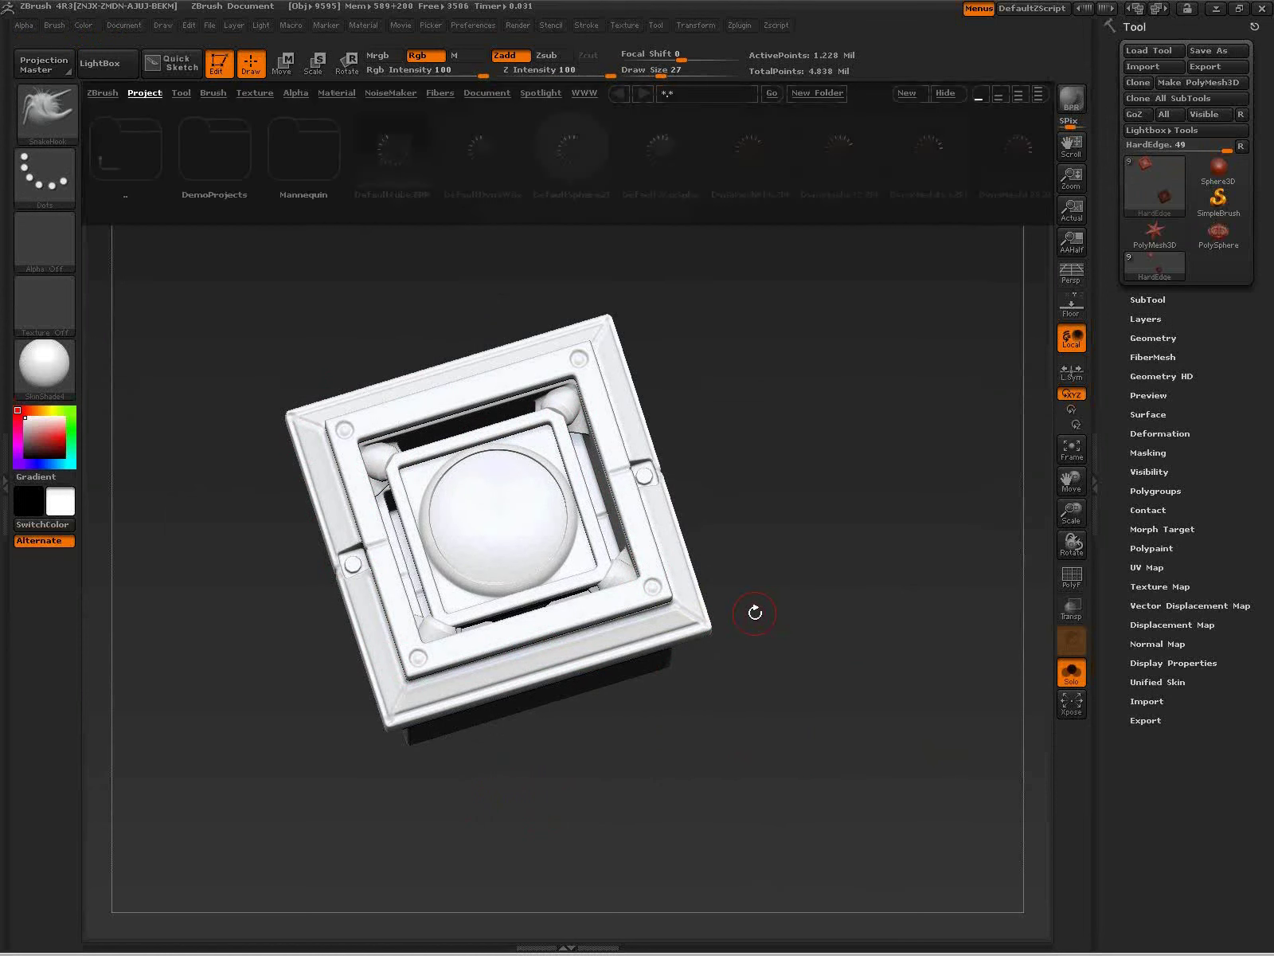
{"action": "left_click", "coordinate": [183, 97]}
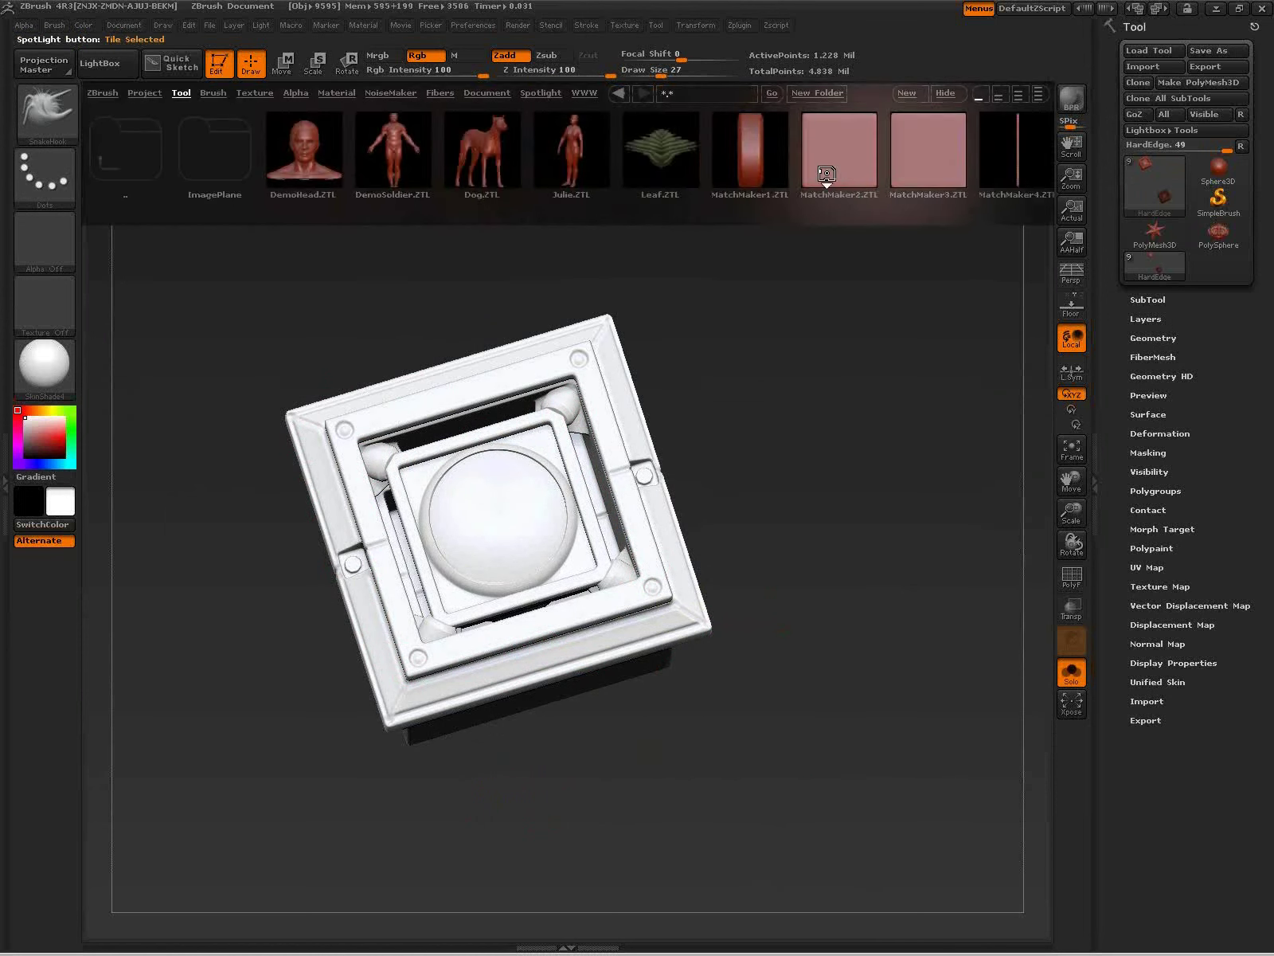
{"action": "left_click_drag", "start_coordinate": [827, 177], "coordinate": [712, 184]}
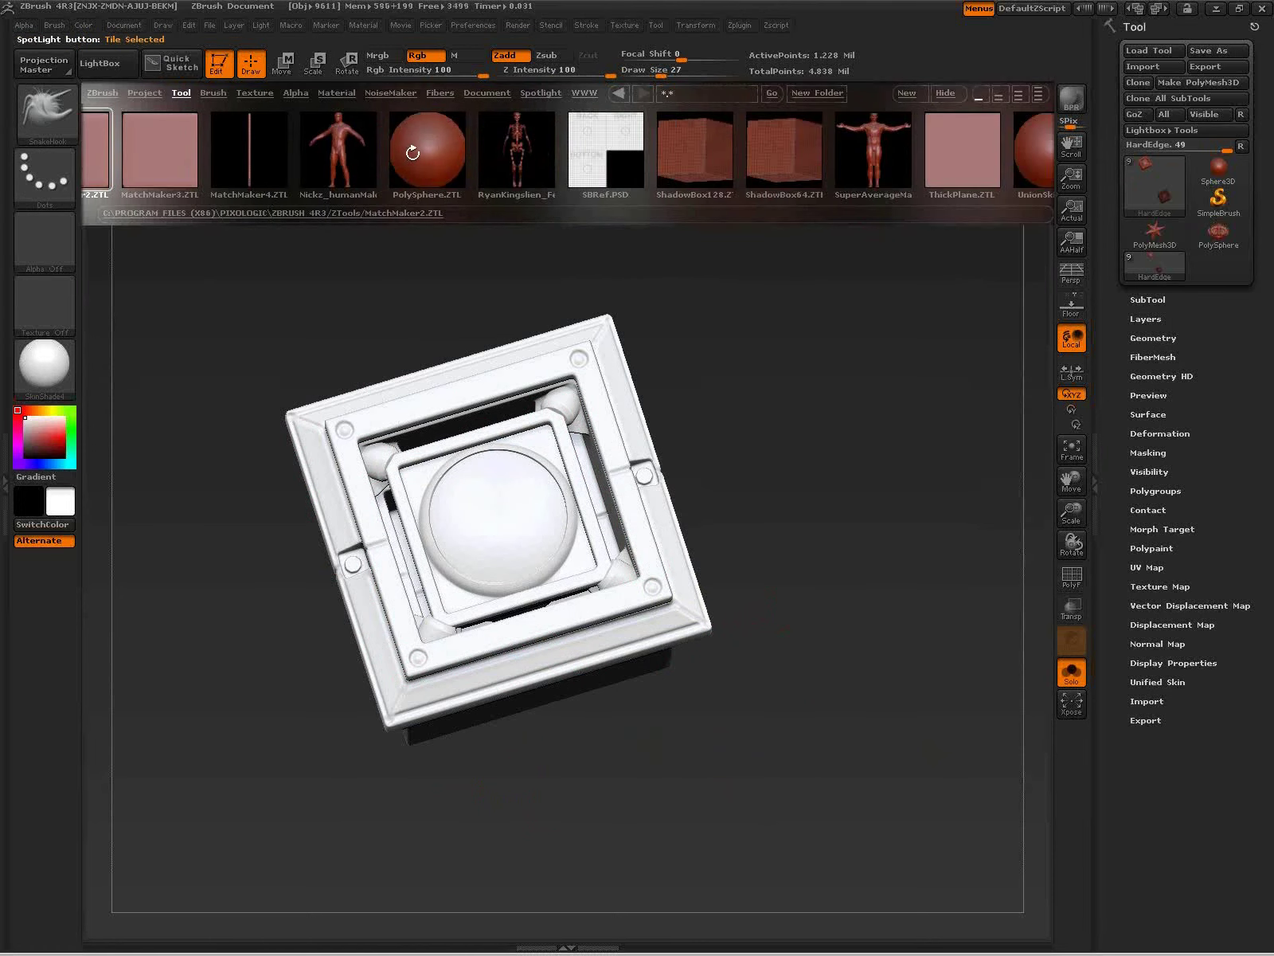
{"action": "double_click", "coordinate": [420, 155]}
{"action": "double_click", "coordinate": [420, 155]}
{"action": "key", "text": "comma"}
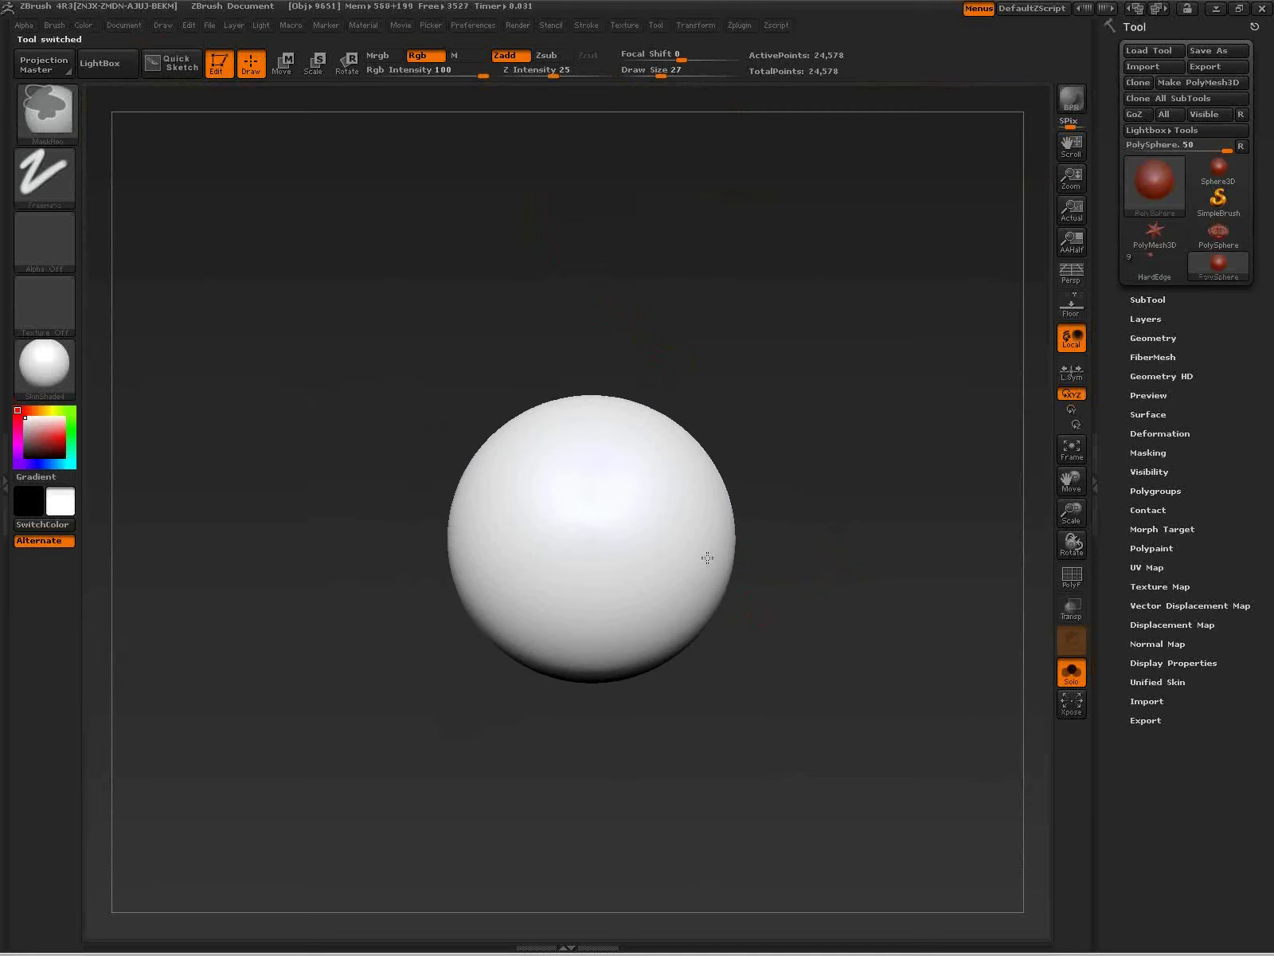
{"action": "key", "text": "f"}
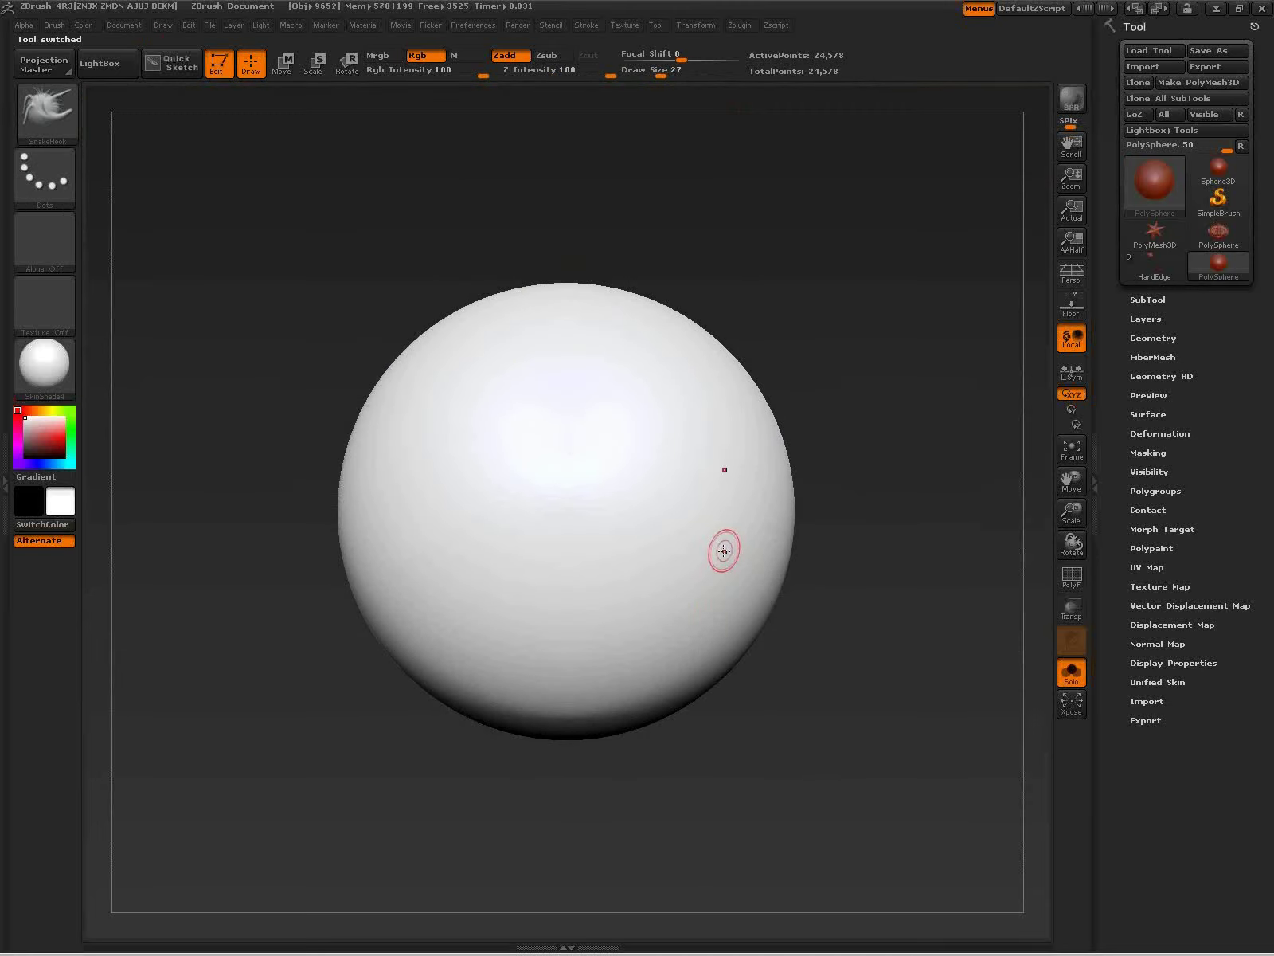
{"action": "mouse_move", "coordinate": [430, 609]}
{"action": "right_mouse_down", "text": "alt"}
{"action": "mouse_move", "coordinate": [569, 621]}
{"action": "mouse_move", "coordinate": [597, 609]}
{"action": "right_mouse_up", "text": "alt"}
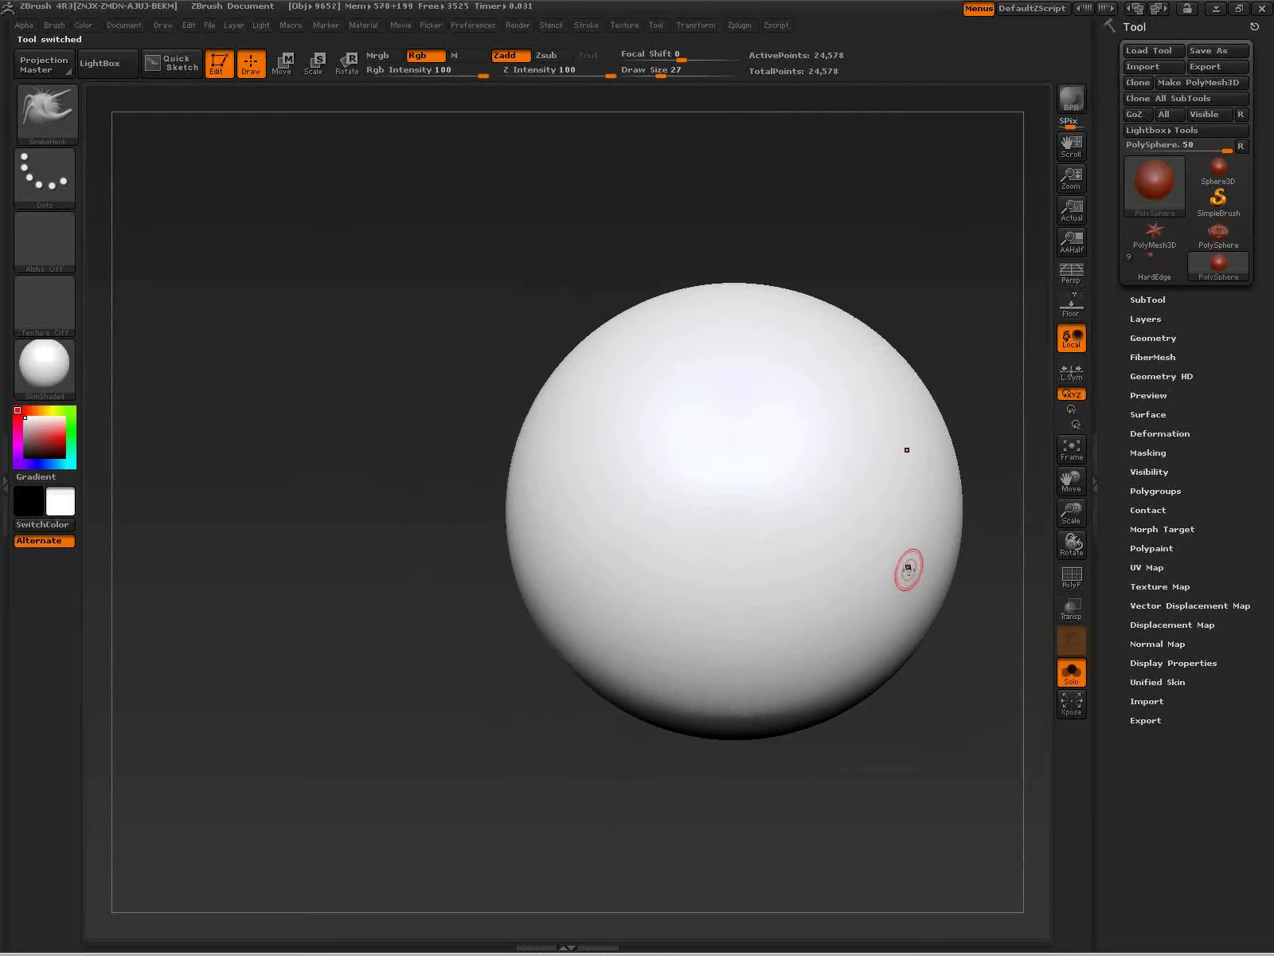
{"action": "left_click_drag", "start_coordinate": [791, 634], "coordinate": [603, 528]}
{"action": "right_click_drag", "start_coordinate": [549, 573], "coordinate": [450, 572]}
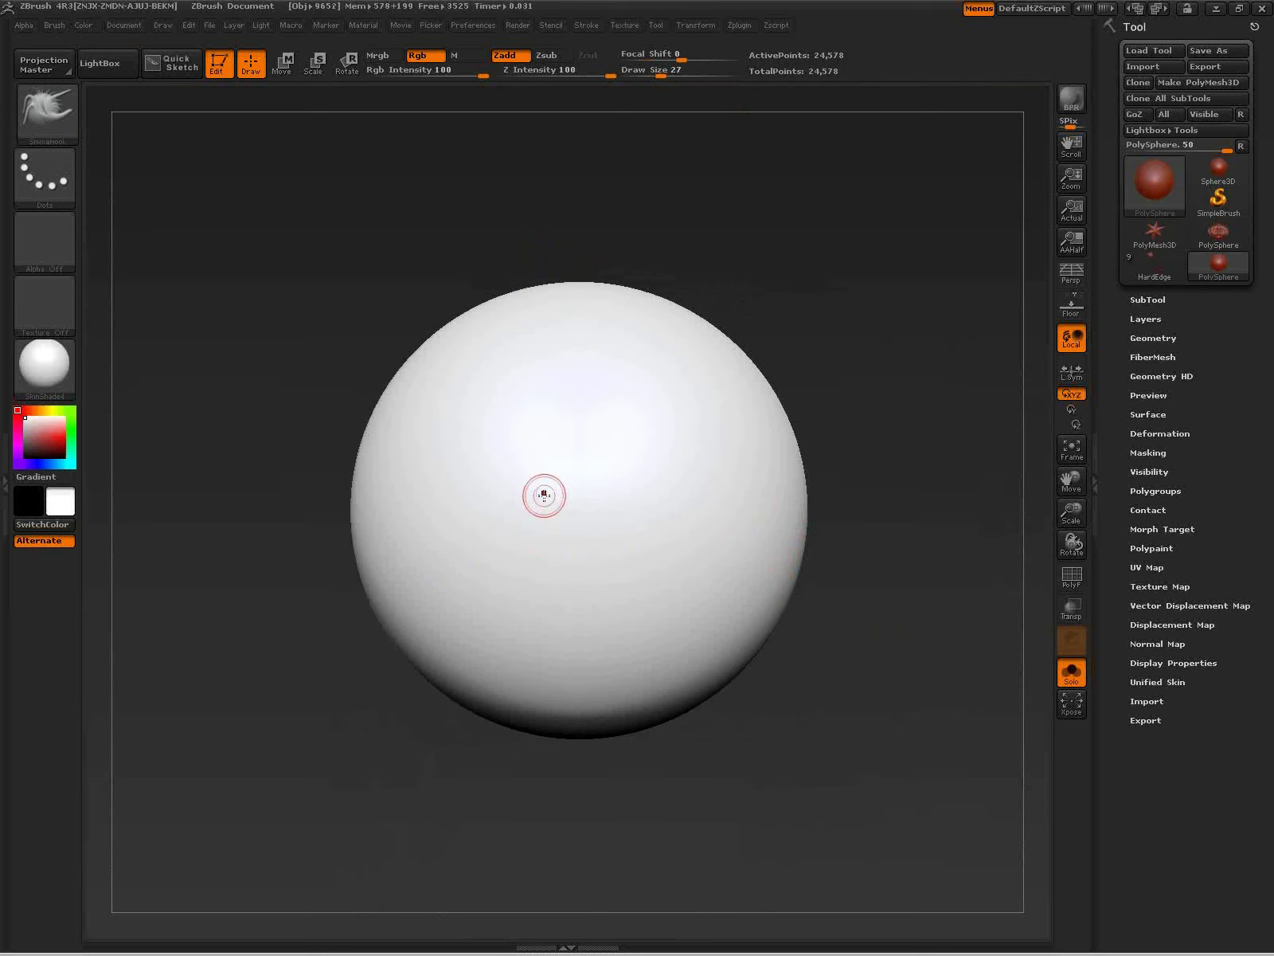
Step: Try a larger and a smaller brush draw size against the sphere at different viewing distances
{"action": "key", "text": "s"}
{"action": "left_click_drag", "start_coordinate": [606, 539], "coordinate": [652, 536]}
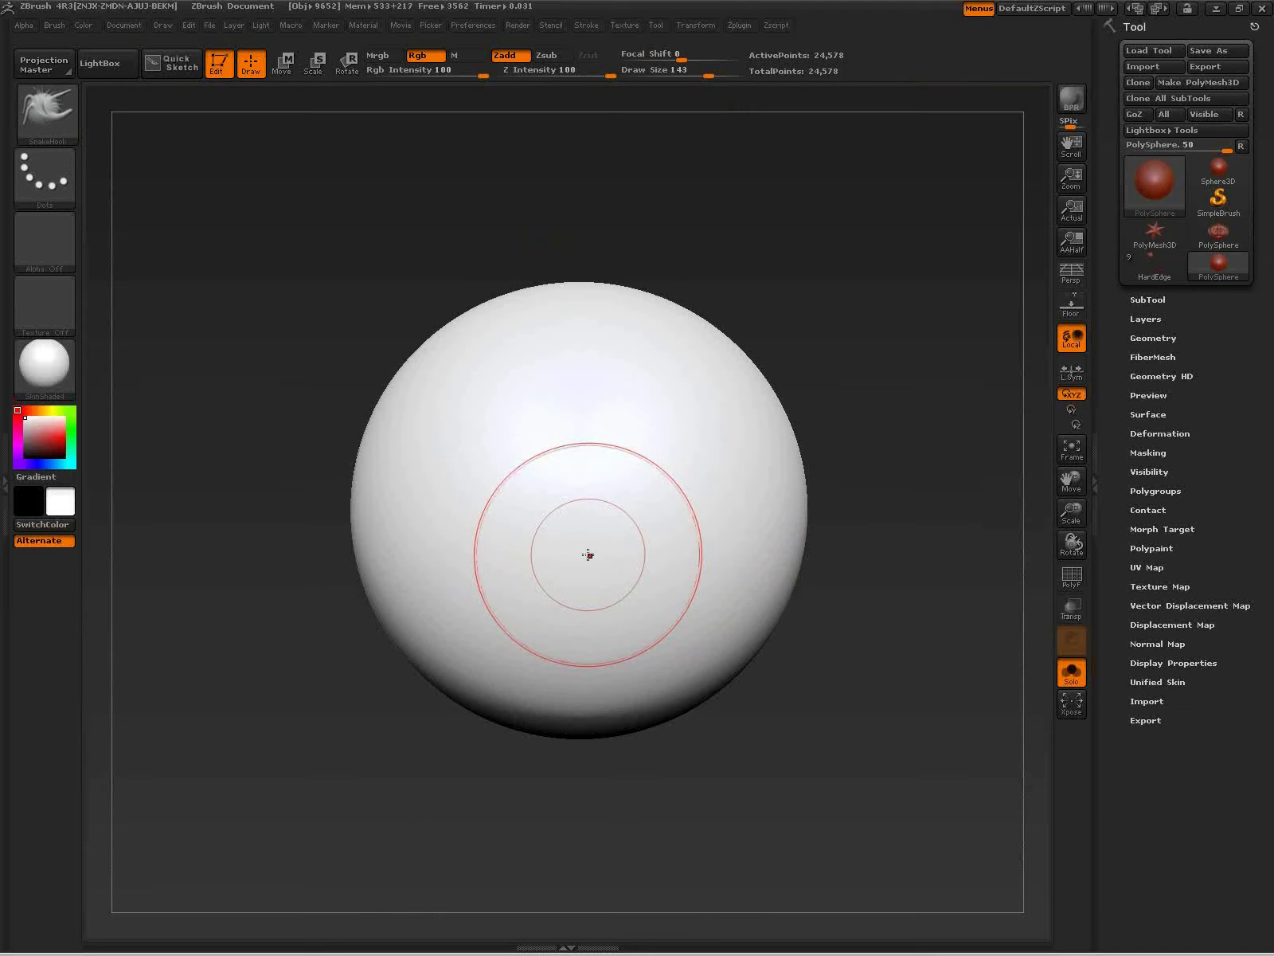
{"action": "right_click_drag", "start_coordinate": [660, 617], "coordinate": [538, 526], "text": "ctrl"}
{"action": "mouse_move", "coordinate": [714, 596]}
{"action": "right_mouse_down", "text": "alt"}
{"action": "mouse_move", "coordinate": [514, 568]}
{"action": "mouse_move", "coordinate": [560, 569]}
{"action": "right_mouse_up", "text": "alt"}
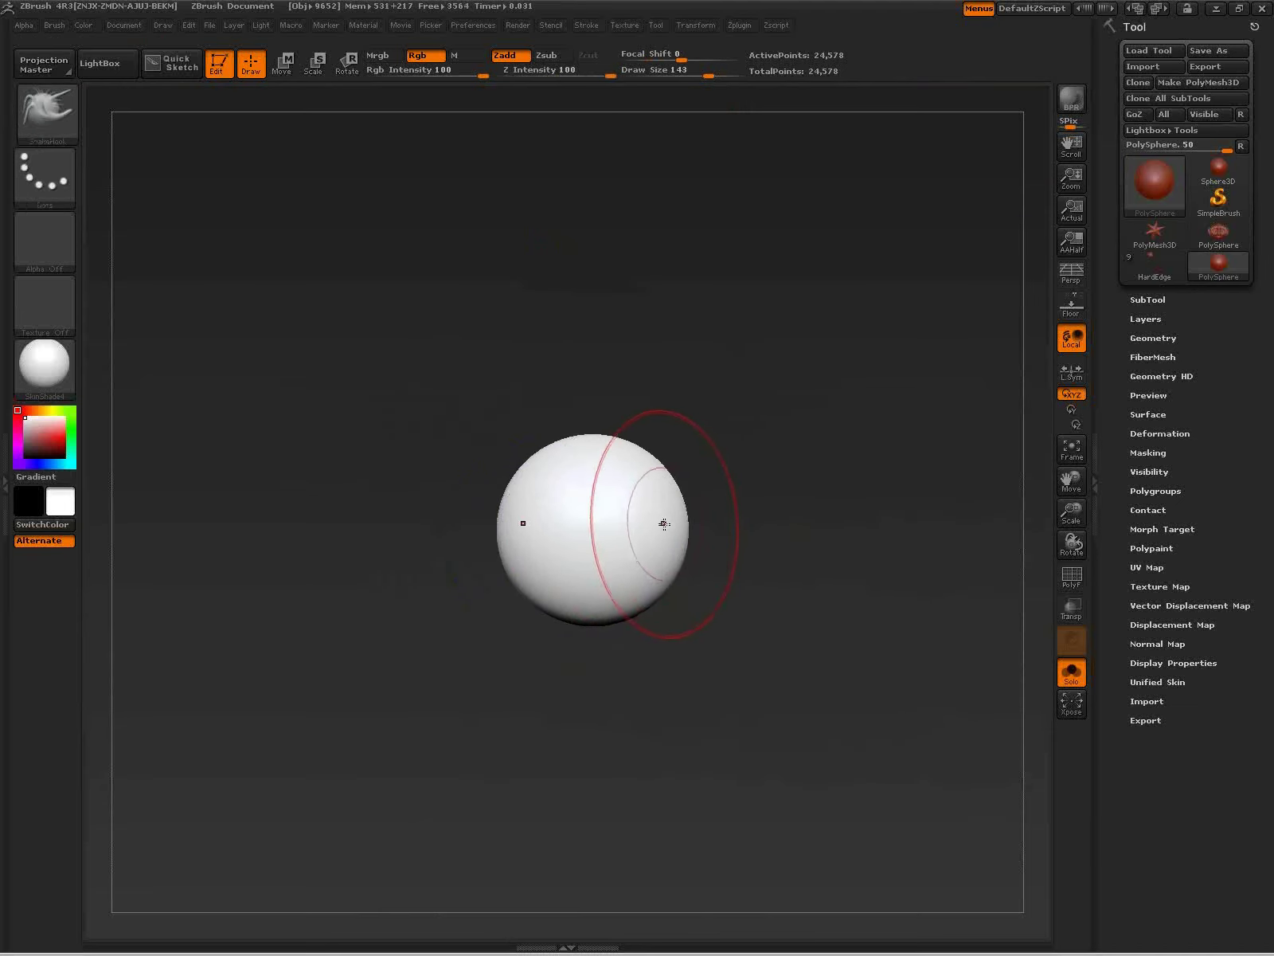
{"action": "key", "text": "s"}
{"action": "left_click_drag", "start_coordinate": [663, 538], "coordinate": [640, 538]}
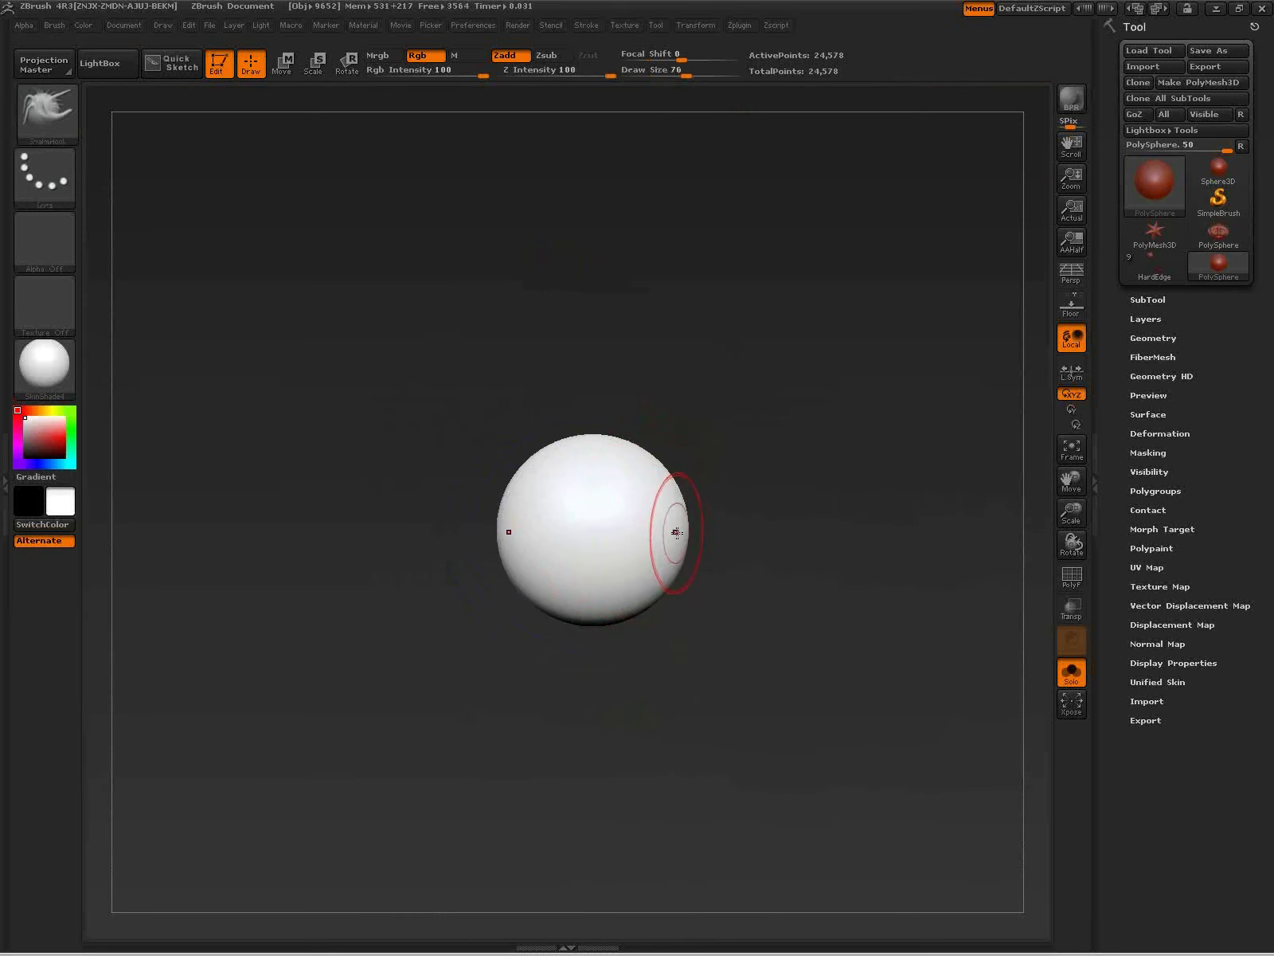
{"action": "right_click_drag", "start_coordinate": [742, 573], "coordinate": [568, 515], "text": "alt"}
{"action": "right_click_drag", "start_coordinate": [753, 657], "coordinate": [828, 773], "text": "ctrl"}
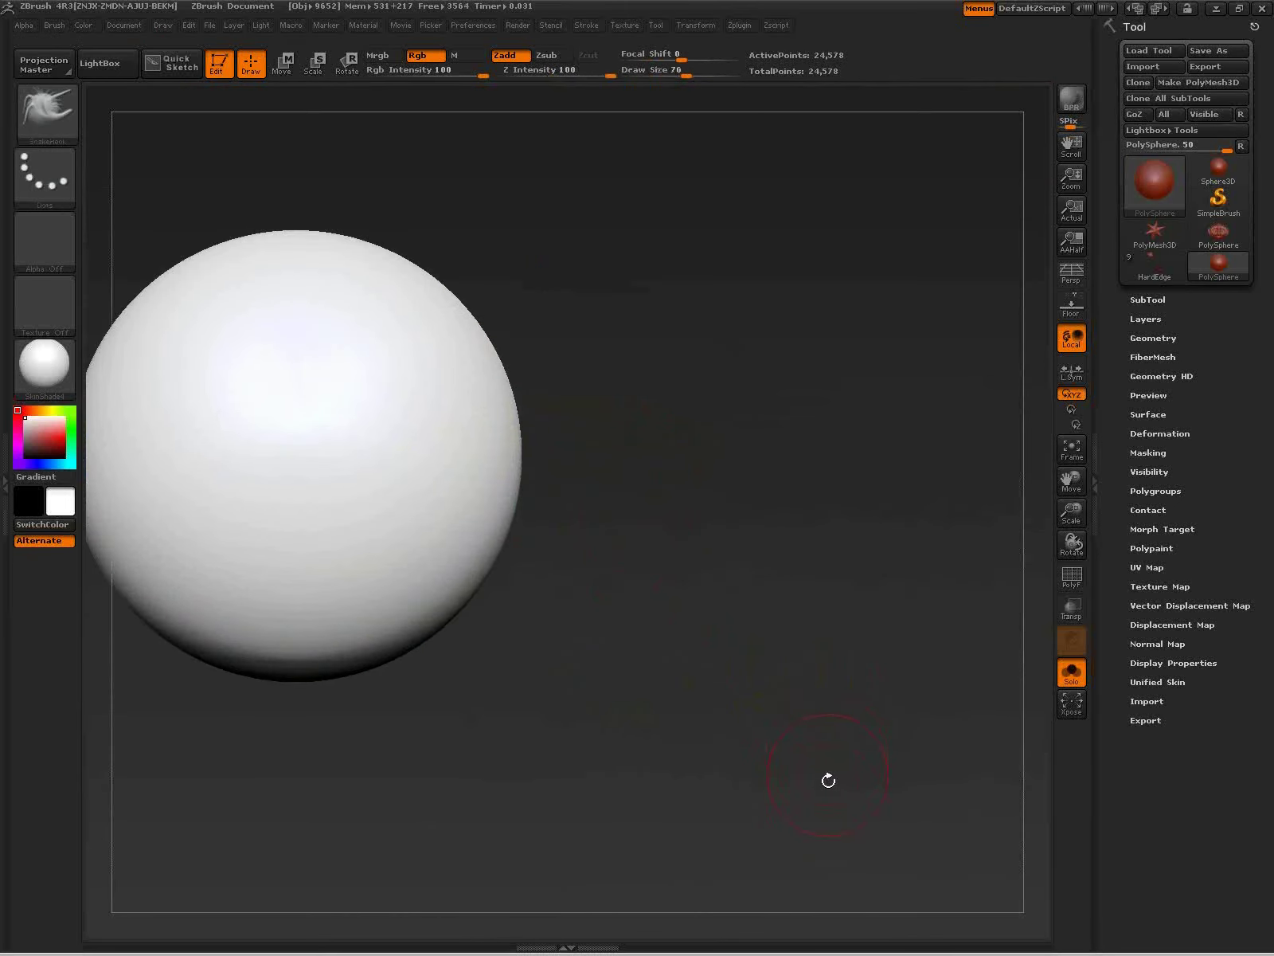
{"action": "right_click_drag", "start_coordinate": [472, 492], "coordinate": [641, 545], "text": "alt"}
{"action": "right_click_drag", "start_coordinate": [545, 573], "coordinate": [301, 604], "text": "alt"}
{"action": "right_click_drag", "start_coordinate": [401, 579], "coordinate": [438, 674], "text": "ctrl"}
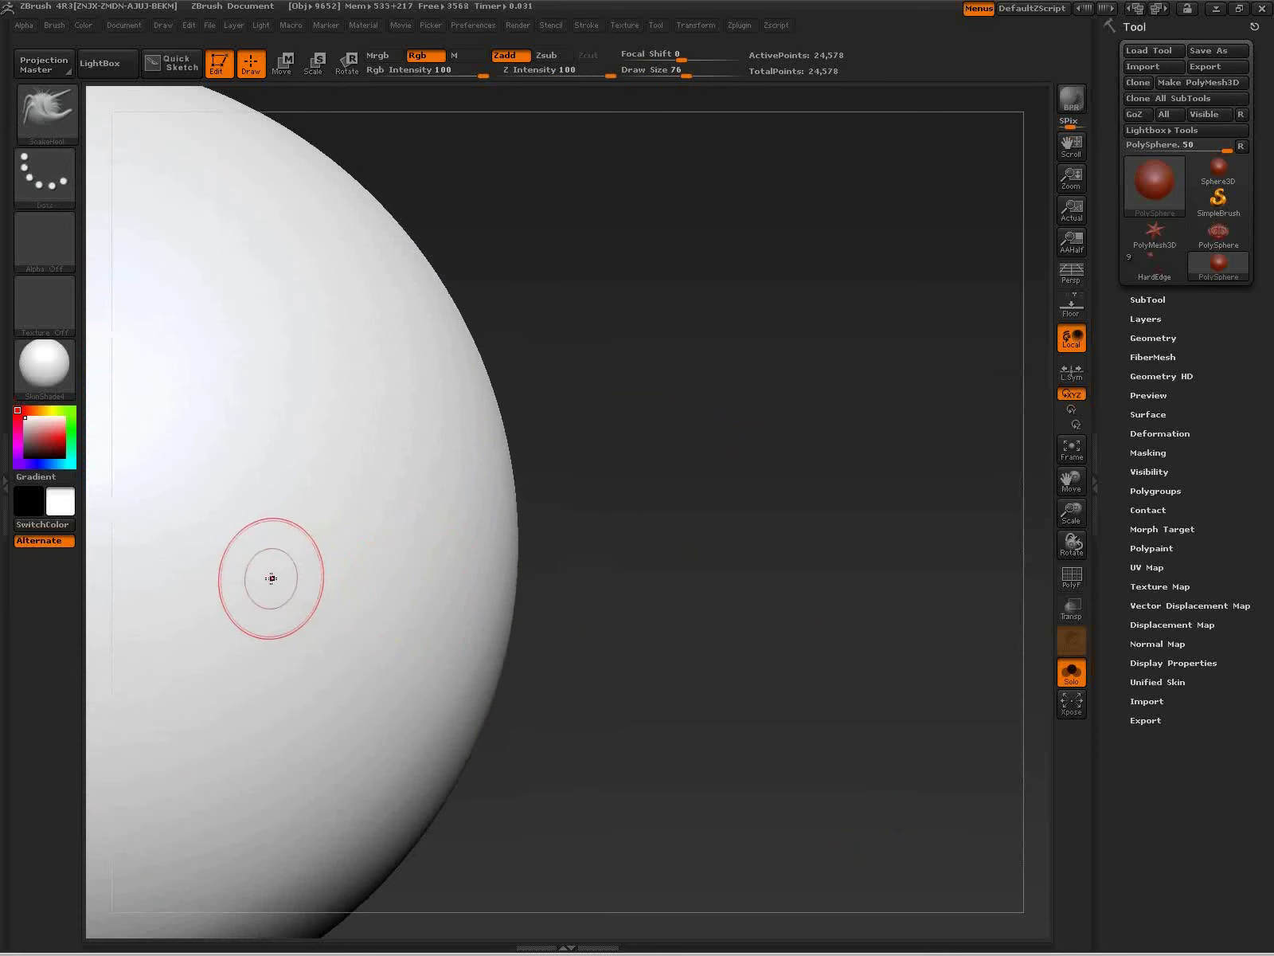
{"action": "mouse_move", "coordinate": [322, 634]}
{"action": "right_mouse_down", "text": "ctrl"}
{"action": "mouse_move", "coordinate": [282, 612]}
{"action": "mouse_move", "coordinate": [611, 498]}
{"action": "right_mouse_up", "text": "ctrl"}
Step: Activate the Move brush and set its draw size to 122
{"action": "key", "text": "b"}
{"action": "key", "text": "m"}
{"action": "key", "text": "v"}
{"action": "key", "text": "s"}
{"action": "left_click_drag", "start_coordinate": [643, 526], "coordinate": [660, 524]}
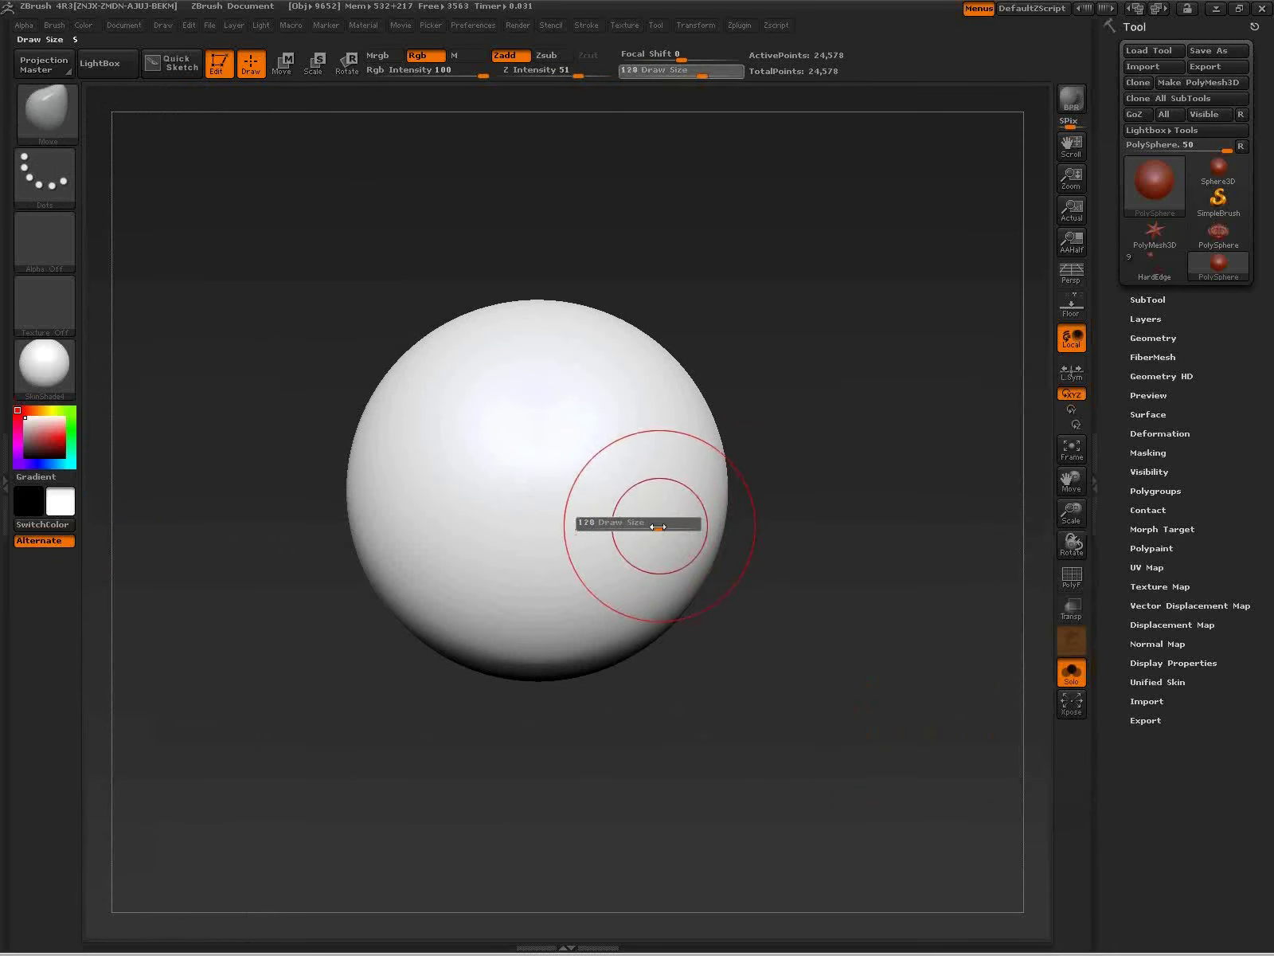
{"action": "right_click_drag", "start_coordinate": [660, 538], "coordinate": [635, 509], "text": "ctrl"}
{"action": "mouse_move", "coordinate": [635, 510]}
{"action": "right_mouse_down", "text": "alt"}
{"action": "mouse_move", "coordinate": [674, 521]}
{"action": "mouse_move", "coordinate": [647, 466]}
{"action": "right_mouse_up", "text": "alt"}
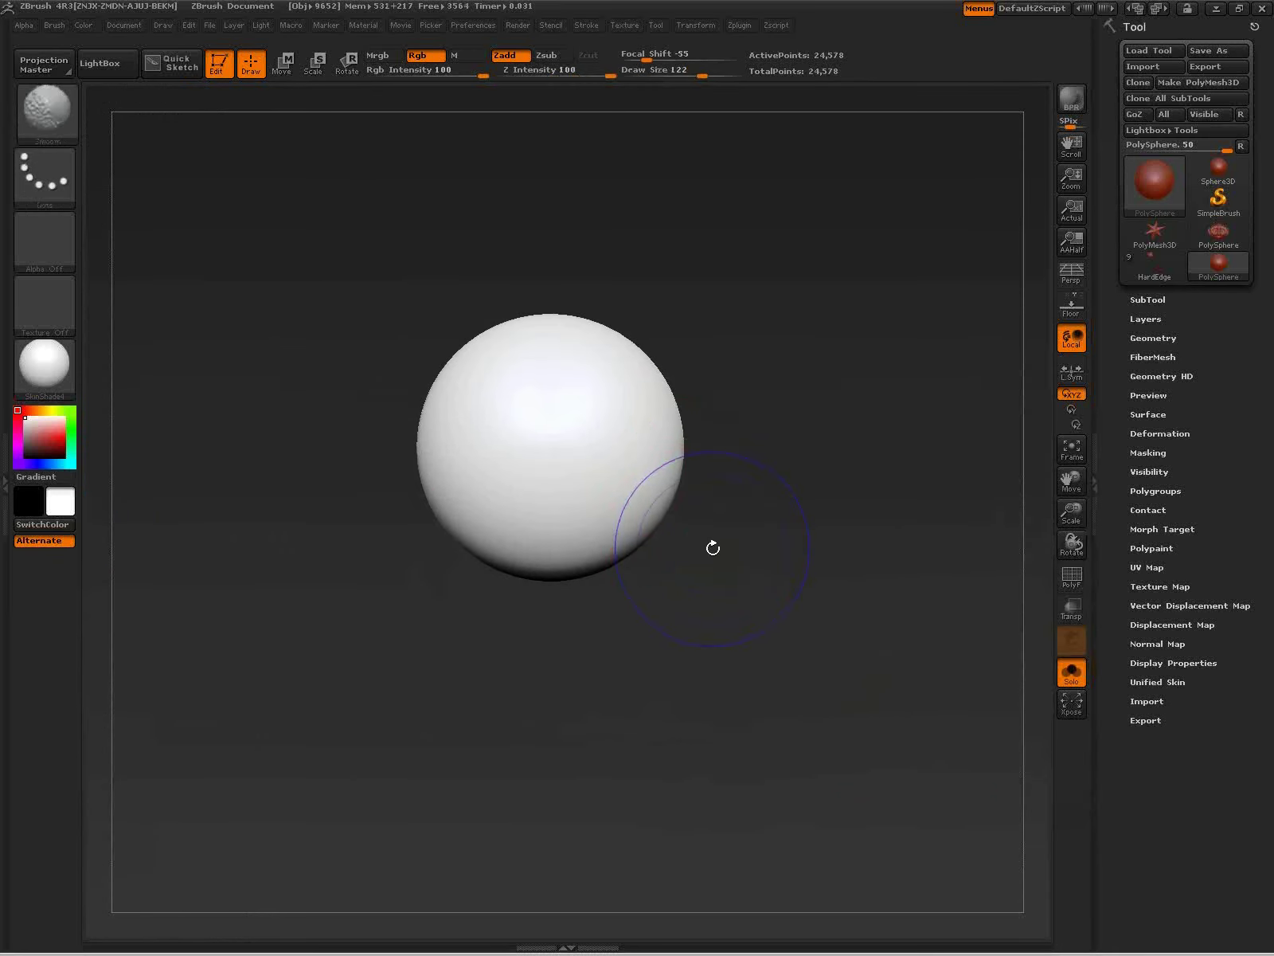
Step: Display the sphere's polyframe and open its Geometry settings
{"action": "key", "text": "shift+f"}
{"action": "right_click_drag", "start_coordinate": [711, 587], "coordinate": [699, 572], "text": "ctrl"}
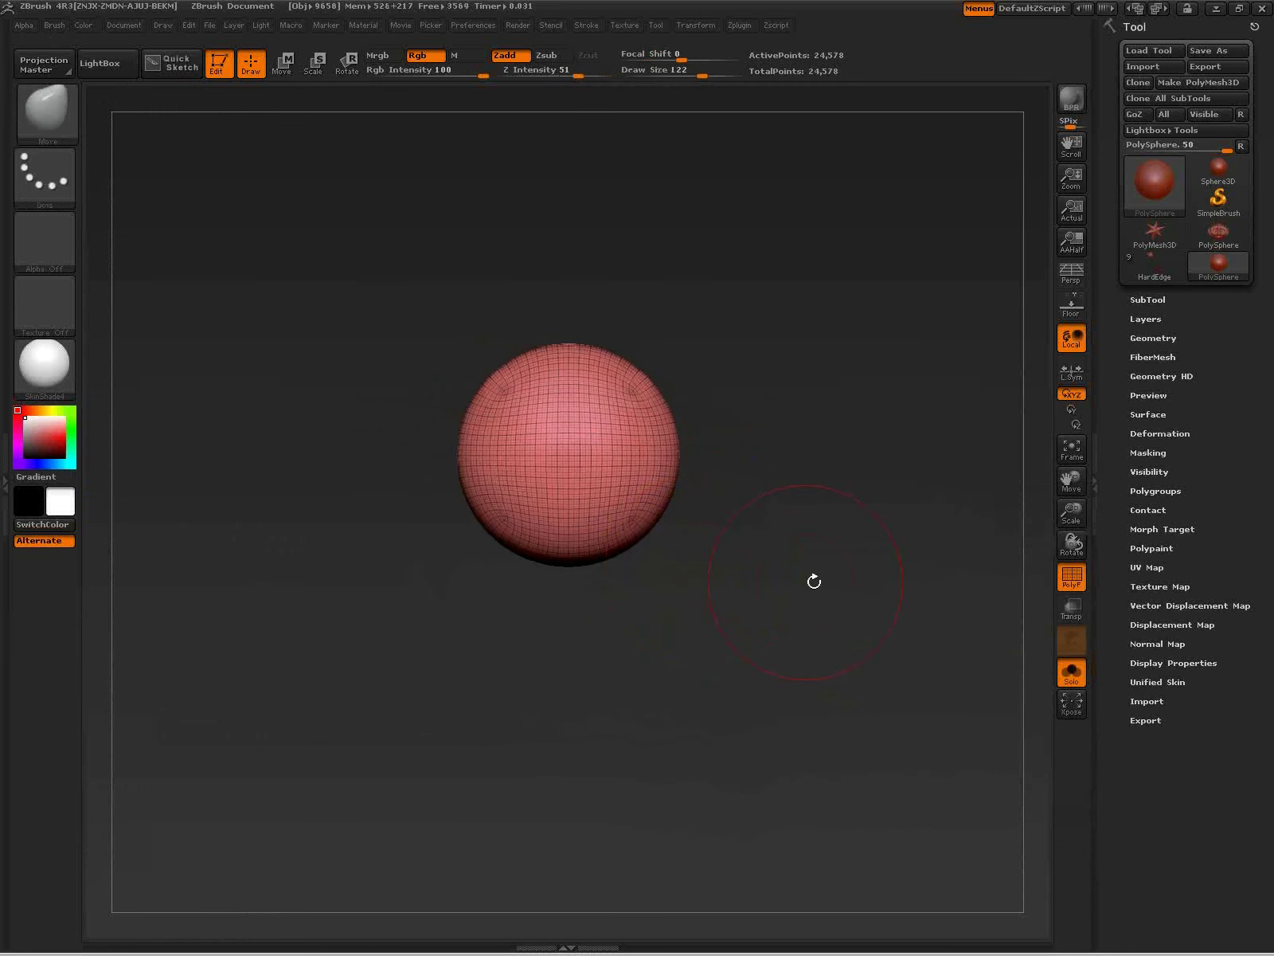
{"action": "left_click", "coordinate": [1151, 338]}
Step: Stretch the sphere with the Move brush at draw size 149 into a tall head shape tapering to a narrow chin, smoothing its surface
{"action": "key", "text": "s"}
{"action": "left_click_drag", "start_coordinate": [634, 526], "coordinate": [637, 521]}
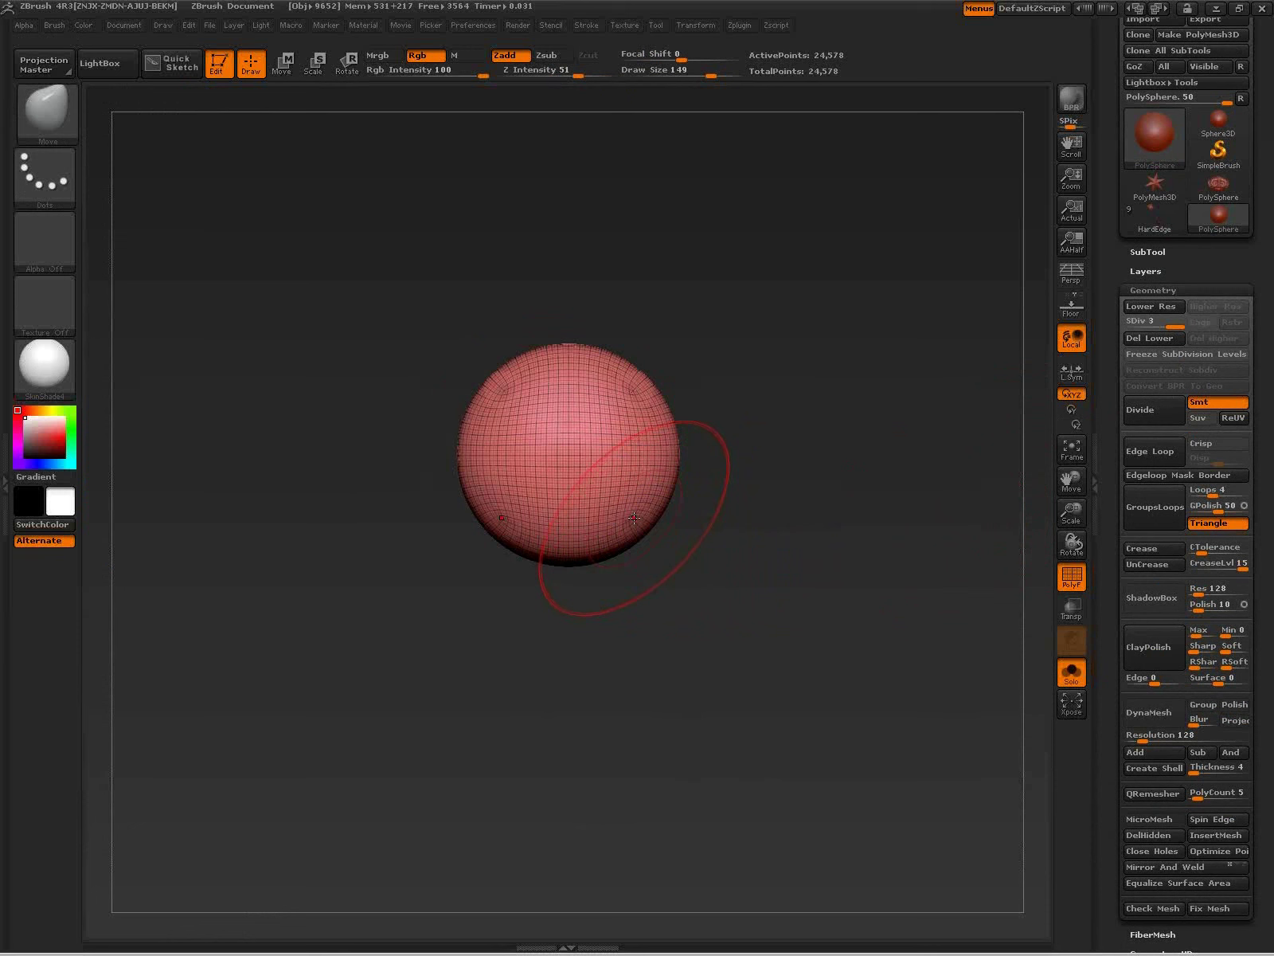
{"action": "left_click_drag", "start_coordinate": [562, 557], "coordinate": [551, 661]}
{"action": "mouse_move", "coordinate": [509, 602]}
{"action": "left_mouse_down"}
{"action": "mouse_move", "coordinate": [532, 694]}
{"action": "mouse_move", "coordinate": [478, 612]}
{"action": "left_mouse_up"}
{"action": "left_click_drag", "start_coordinate": [564, 649], "coordinate": [566, 675]}
{"action": "left_click_drag", "start_coordinate": [649, 614], "coordinate": [728, 620]}
{"action": "mouse_move", "coordinate": [516, 601]}
{"action": "left_mouse_down"}
{"action": "mouse_move", "coordinate": [495, 601]}
{"action": "mouse_move", "coordinate": [488, 673]}
{"action": "left_mouse_up"}
{"action": "left_click_drag", "start_coordinate": [586, 562], "coordinate": [610, 560]}
{"action": "mouse_move", "coordinate": [577, 480]}
{"action": "left_mouse_down"}
{"action": "mouse_move", "coordinate": [593, 473]}
{"action": "mouse_move", "coordinate": [588, 422]}
{"action": "left_mouse_up"}
{"action": "left_click_drag", "start_coordinate": [587, 523], "coordinate": [601, 524]}
{"action": "left_click_drag", "start_coordinate": [585, 628], "coordinate": [612, 634]}
{"action": "mouse_move", "coordinate": [489, 552]}
{"action": "left_mouse_down"}
{"action": "mouse_move", "coordinate": [384, 433]}
{"action": "mouse_move", "coordinate": [455, 347]}
{"action": "mouse_move", "coordinate": [557, 382]}
{"action": "mouse_move", "coordinate": [604, 454]}
{"action": "mouse_move", "coordinate": [629, 546]}
{"action": "mouse_move", "coordinate": [583, 449]}
{"action": "mouse_move", "coordinate": [623, 601]}
{"action": "mouse_move", "coordinate": [619, 692]}
{"action": "left_mouse_up"}
{"action": "mouse_move", "coordinate": [754, 666]}
{"action": "left_mouse_down"}
{"action": "mouse_move", "coordinate": [712, 564]}
{"action": "mouse_move", "coordinate": [754, 422]}
{"action": "left_mouse_up"}
{"action": "left_click_drag", "start_coordinate": [685, 710], "coordinate": [664, 737]}
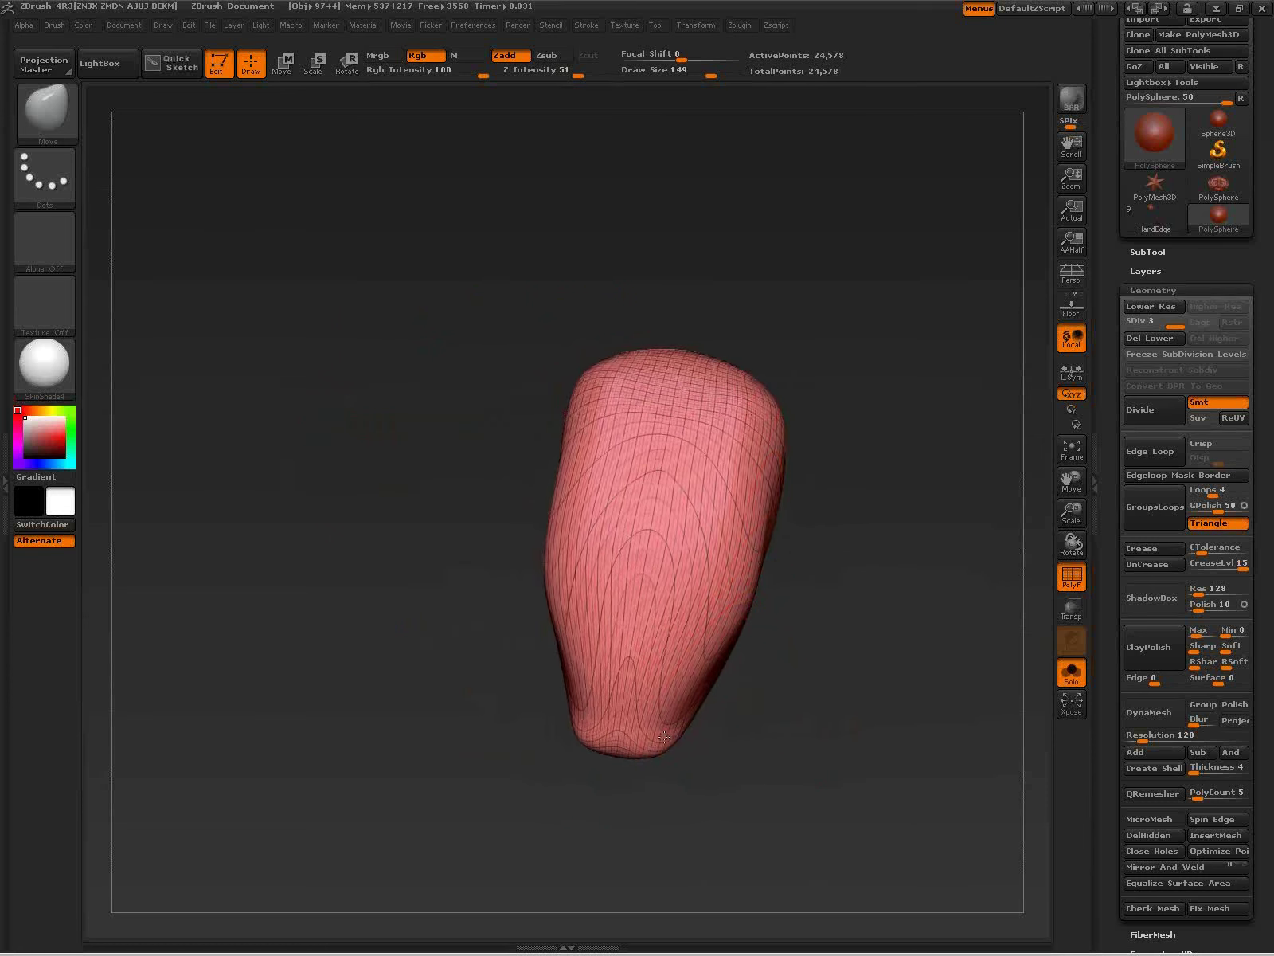
{"action": "mouse_move", "coordinate": [586, 601]}
{"action": "left_mouse_down", "text": "shift"}
{"action": "mouse_move", "coordinate": [572, 443]}
{"action": "mouse_move", "coordinate": [657, 478]}
{"action": "mouse_move", "coordinate": [660, 534]}
{"action": "mouse_move", "coordinate": [629, 638]}
{"action": "left_mouse_up", "text": "shift"}
{"action": "mouse_move", "coordinate": [737, 665]}
{"action": "left_mouse_down"}
{"action": "mouse_move", "coordinate": [797, 654]}
{"action": "mouse_move", "coordinate": [771, 658]}
{"action": "left_mouse_up"}
Step: Carve a deep eye socket into each side of the head with the ClayBuildup brush at draw size 48
{"action": "key", "text": "s"}
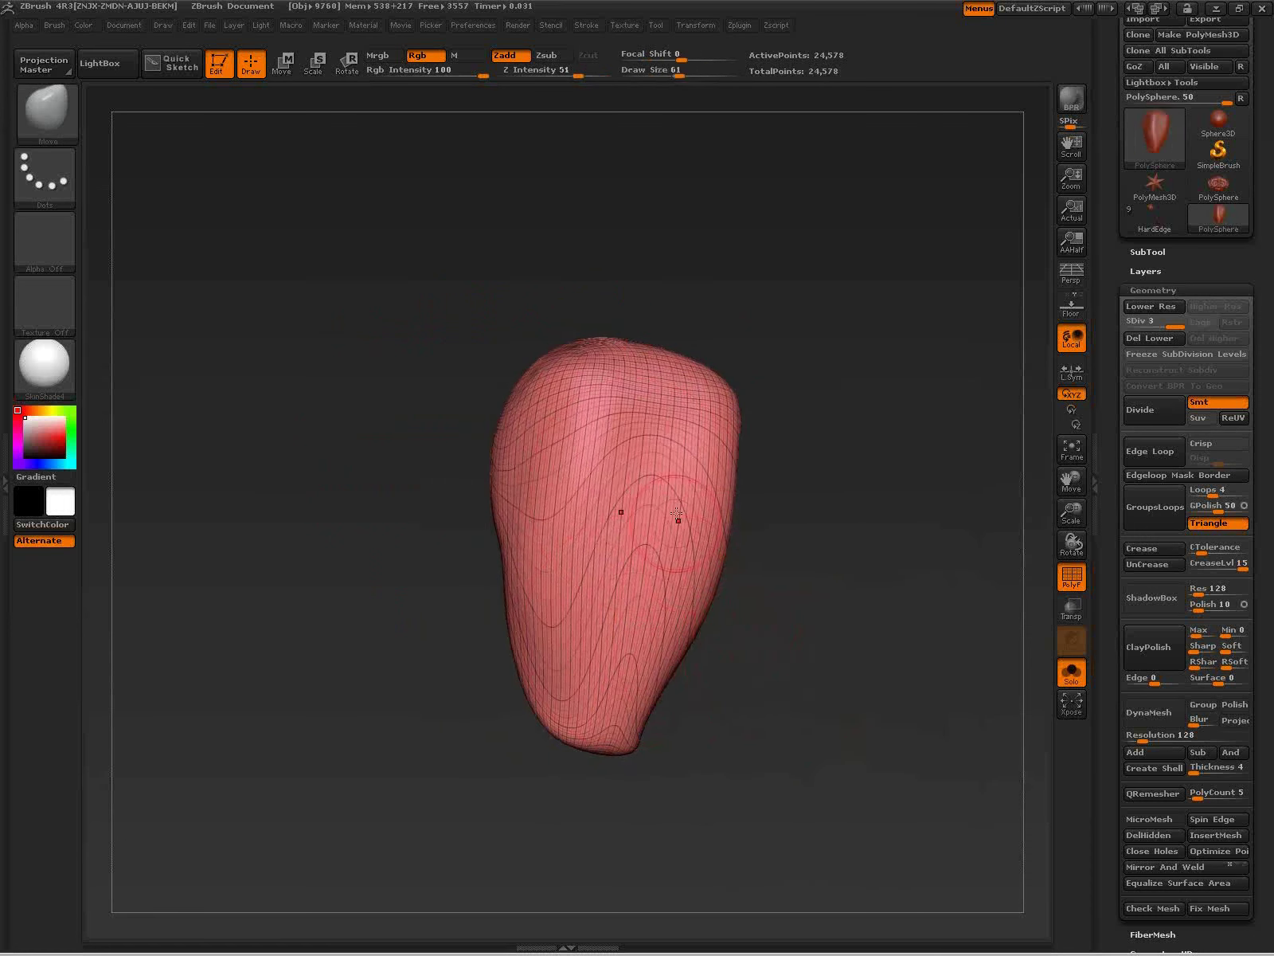
{"action": "key", "text": "b"}
{"action": "key", "text": "c"}
{"action": "key", "text": "b"}
{"action": "key", "text": "s"}
{"action": "left_click_drag", "start_coordinate": [585, 525], "coordinate": [582, 526]}
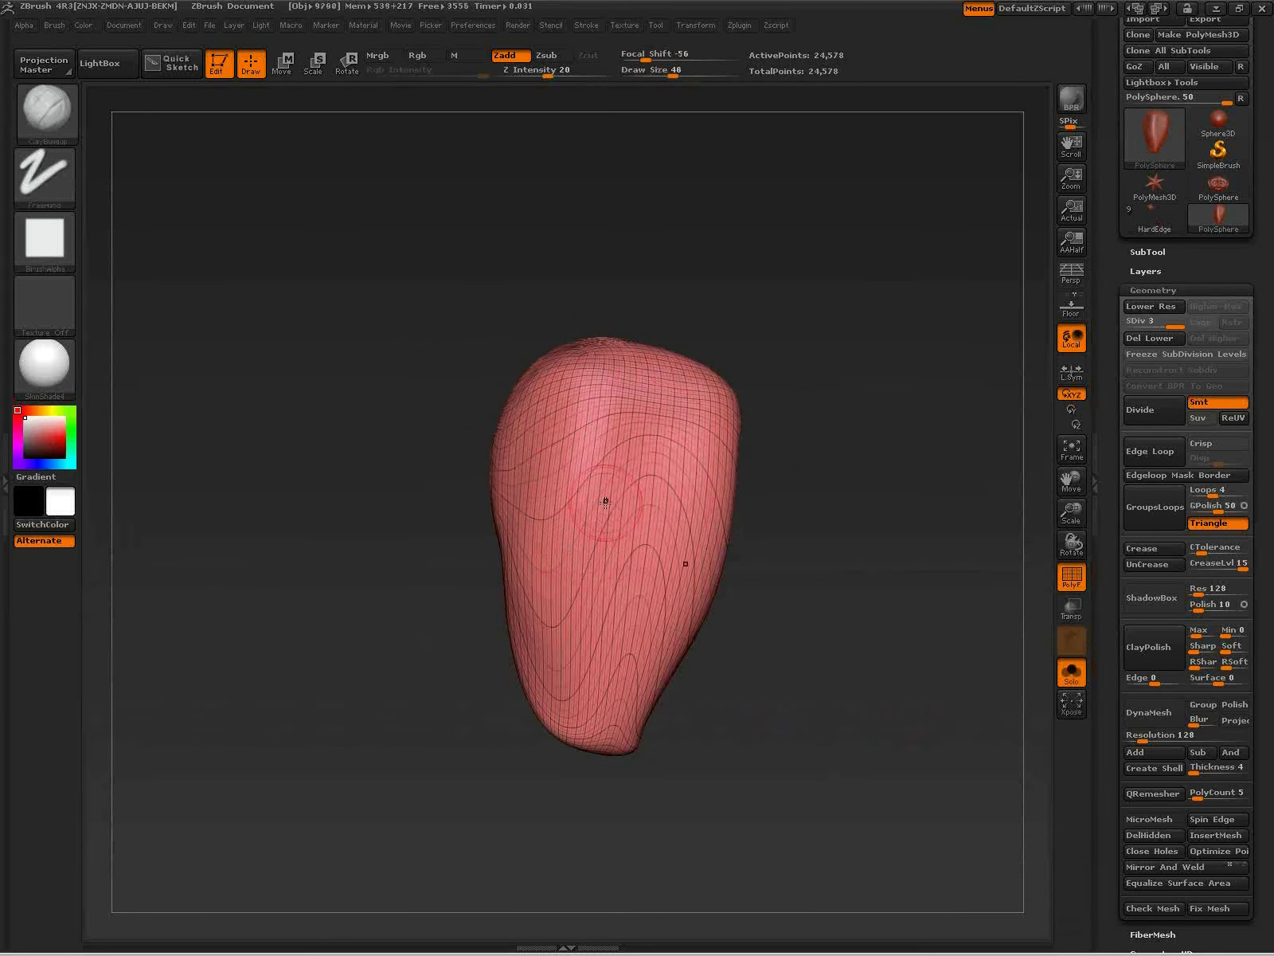
{"action": "left_click_drag", "start_coordinate": [557, 470], "coordinate": [587, 493], "text": "alt"}
{"action": "left_click_drag", "start_coordinate": [839, 635], "coordinate": [908, 642]}
{"action": "left_click_drag", "start_coordinate": [765, 602], "coordinate": [702, 597]}
{"action": "left_click_drag", "start_coordinate": [496, 473], "coordinate": [523, 509], "text": "alt"}
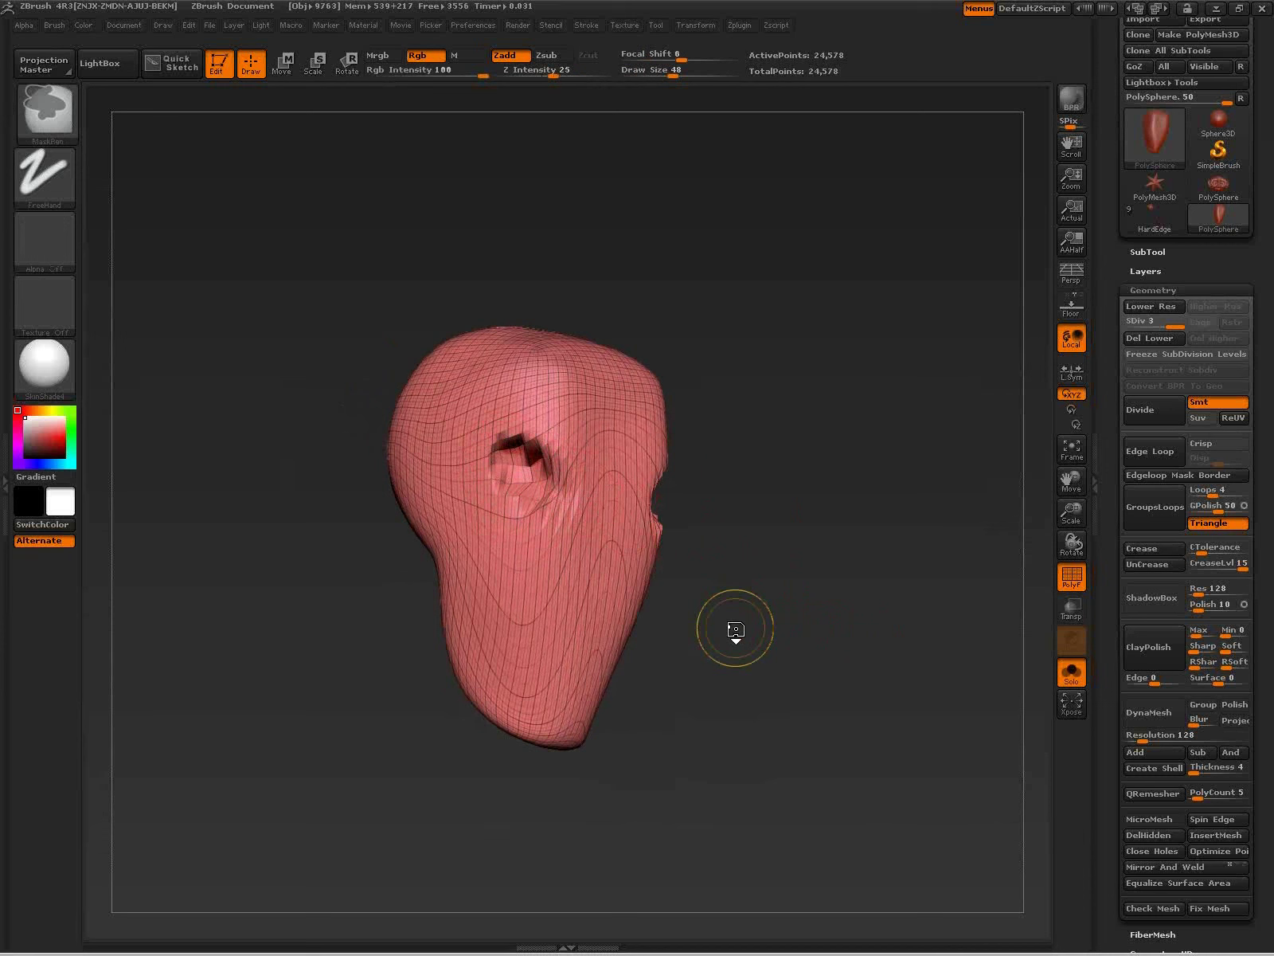
Step: Divide the head mesh up to subdivision level 5 and smooth the inside of the eye sockets
{"action": "key", "text": "ctrl+d"}
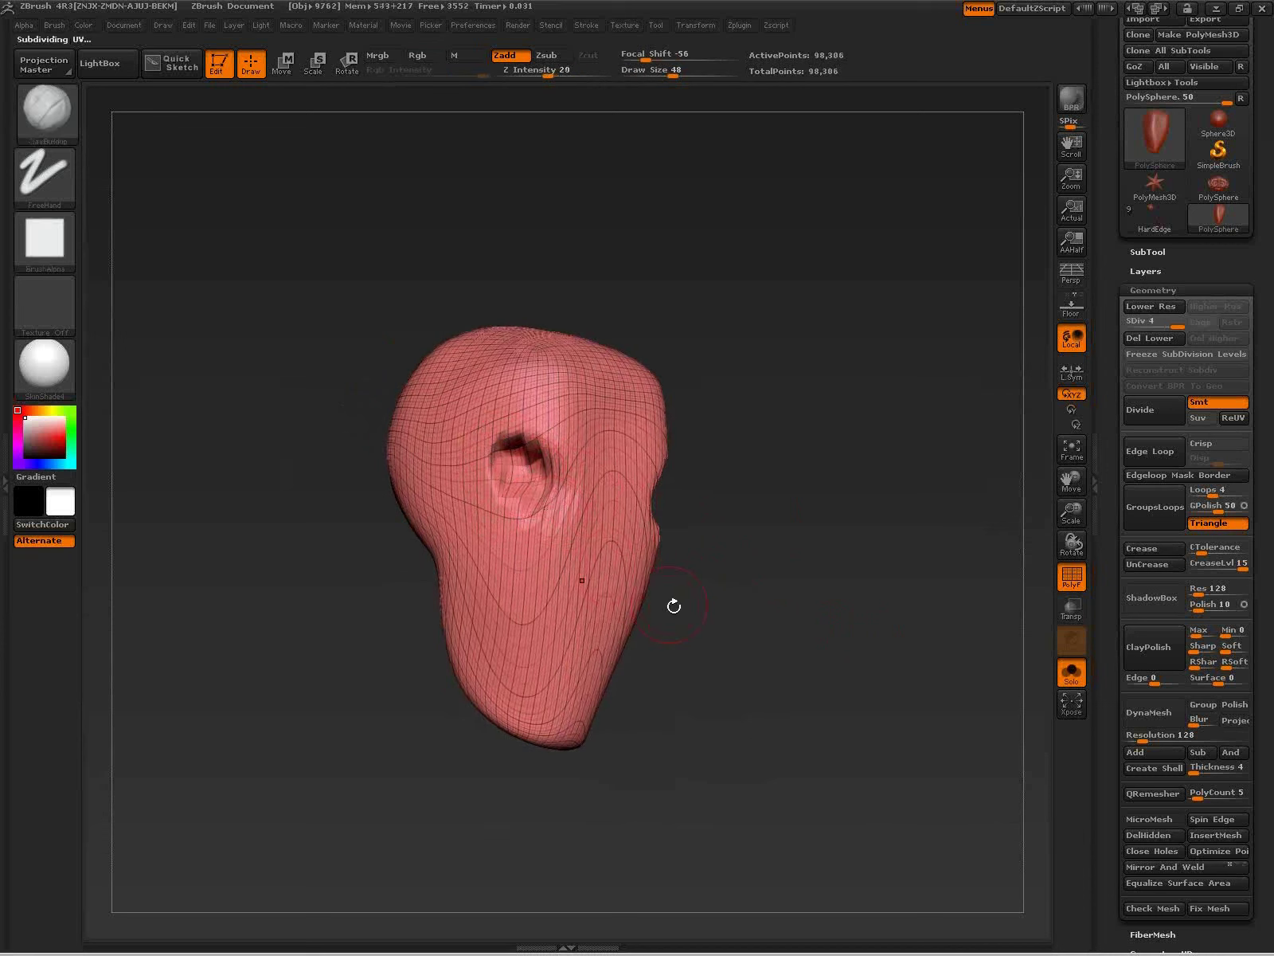
{"action": "key", "text": "ctrl+d"}
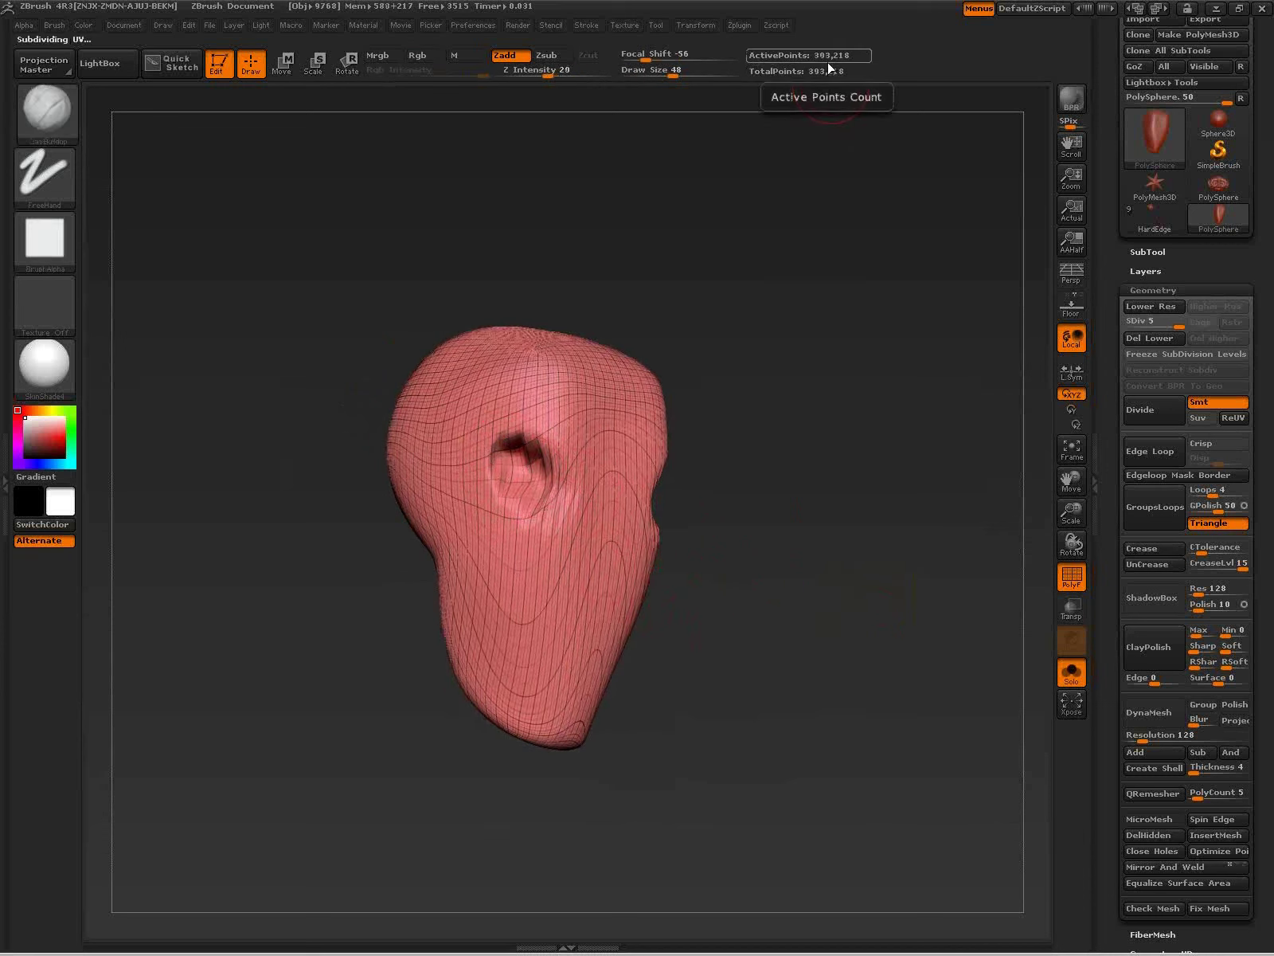
{"action": "mouse_move", "coordinate": [536, 469]}
{"action": "left_mouse_down", "text": "shift"}
{"action": "mouse_move", "coordinate": [540, 452]}
{"action": "mouse_move", "coordinate": [527, 516]}
{"action": "mouse_move", "coordinate": [516, 462]}
{"action": "mouse_move", "coordinate": [521, 480]}
{"action": "mouse_move", "coordinate": [540, 476]}
{"action": "left_mouse_up", "text": "shift"}
{"action": "left_click_drag", "start_coordinate": [860, 755], "coordinate": [862, 754], "text": "ctrl"}
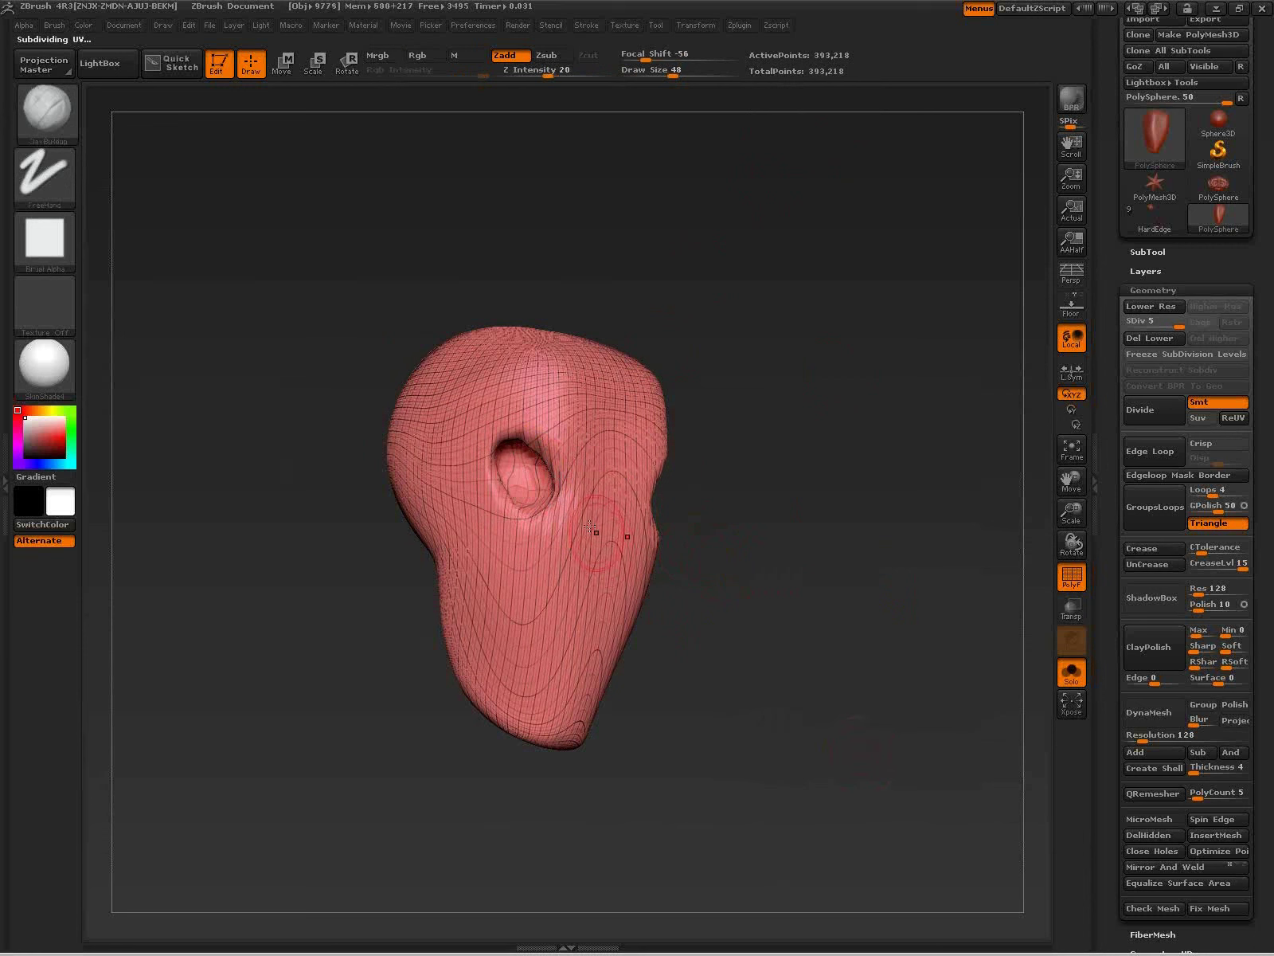
Step: Convert the head to a DynaMesh at resolution 128 without freezing its subdivision levels
{"action": "right_click_drag", "start_coordinate": [570, 494], "coordinate": [599, 567], "text": "ctrl"}
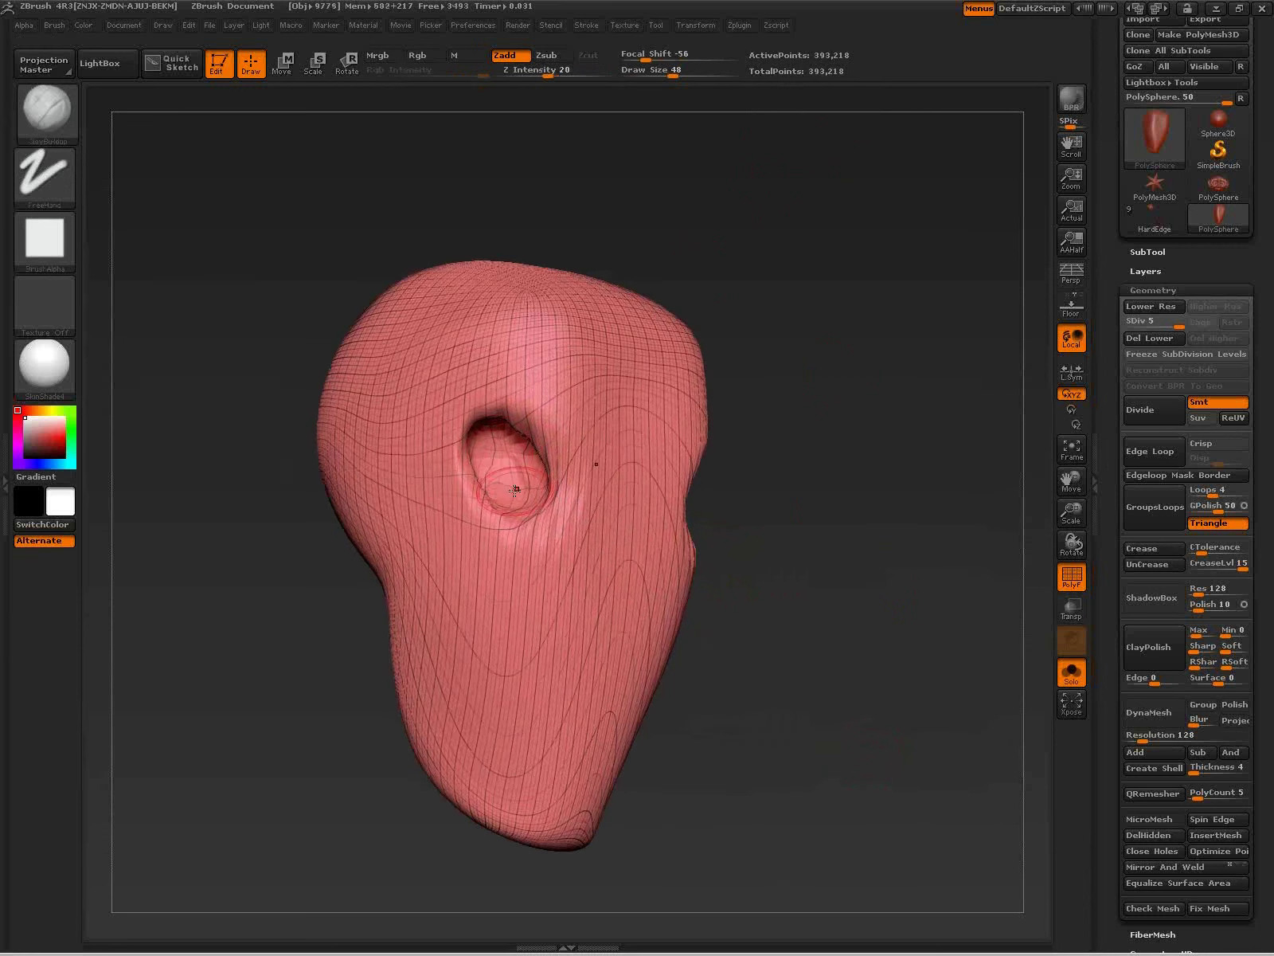
{"action": "left_click", "coordinate": [1157, 715]}
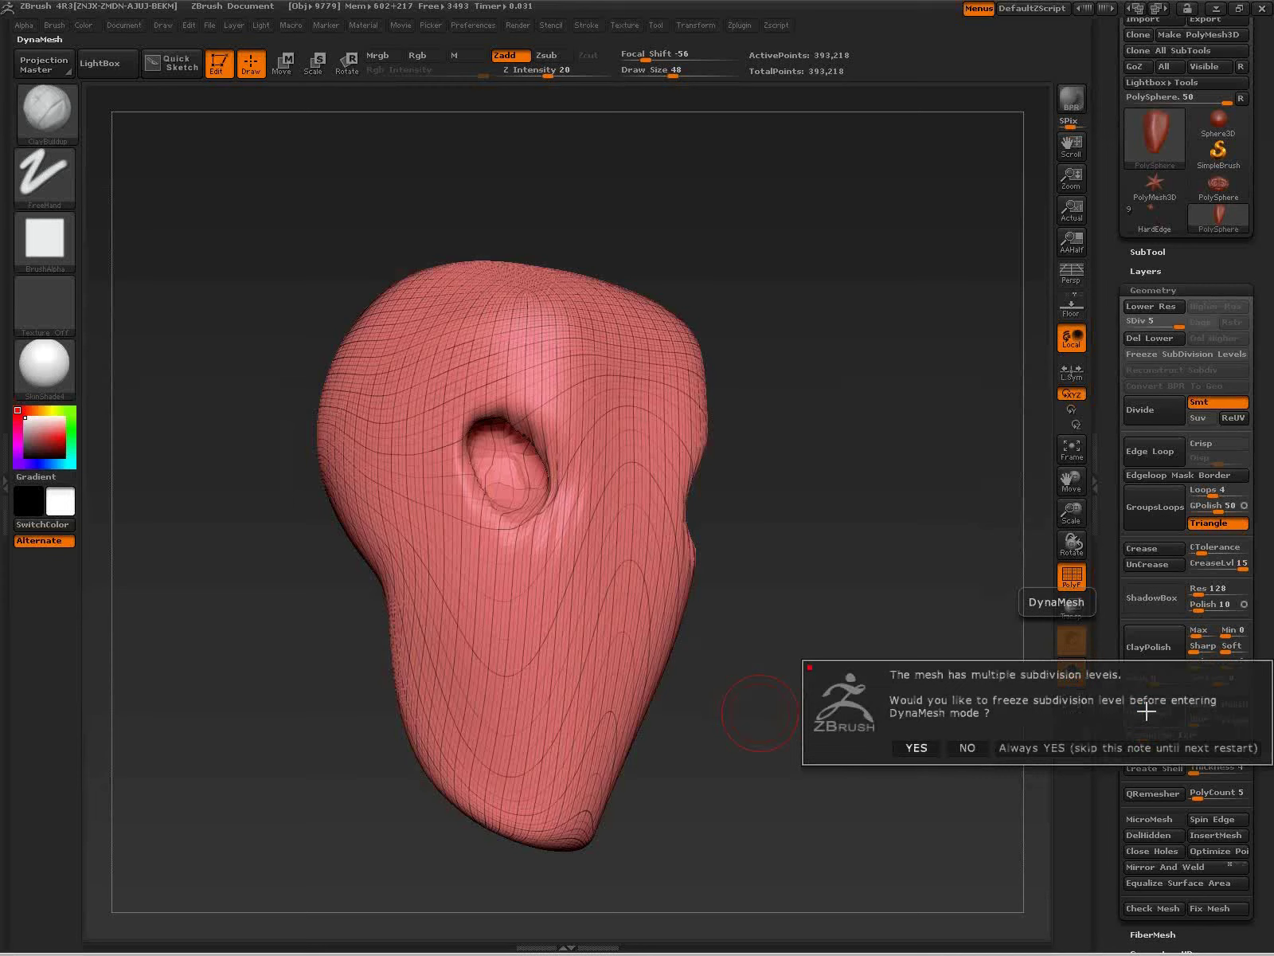
{"action": "left_click", "coordinate": [967, 745]}
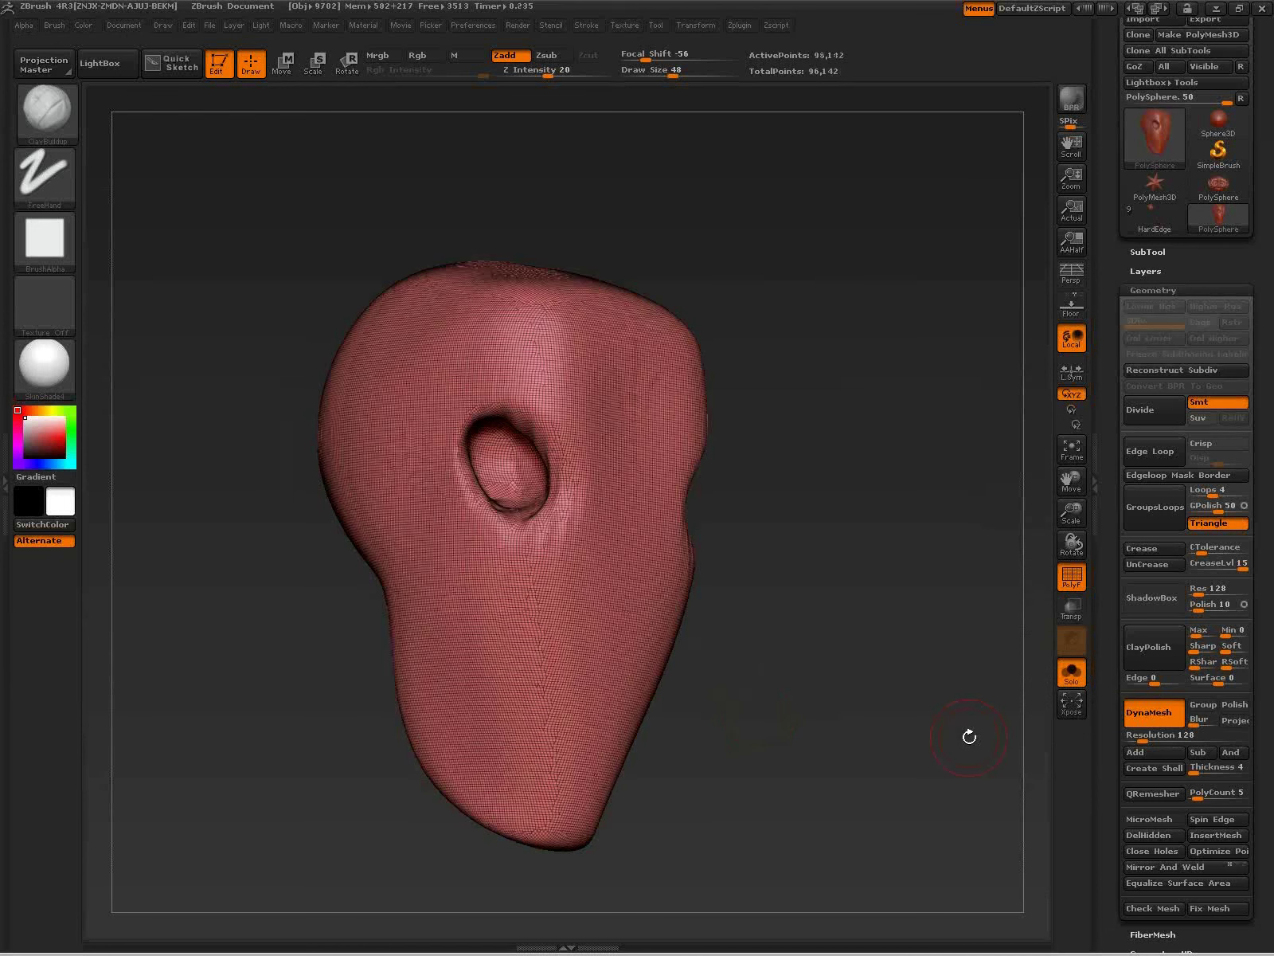
Step: Hide the polyframe and smooth the eye sockets and their rims with a draw size of 70
{"action": "key", "text": "s"}
{"action": "left_click_drag", "start_coordinate": [825, 606], "coordinate": [834, 603]}
{"action": "key", "text": "shift+f"}
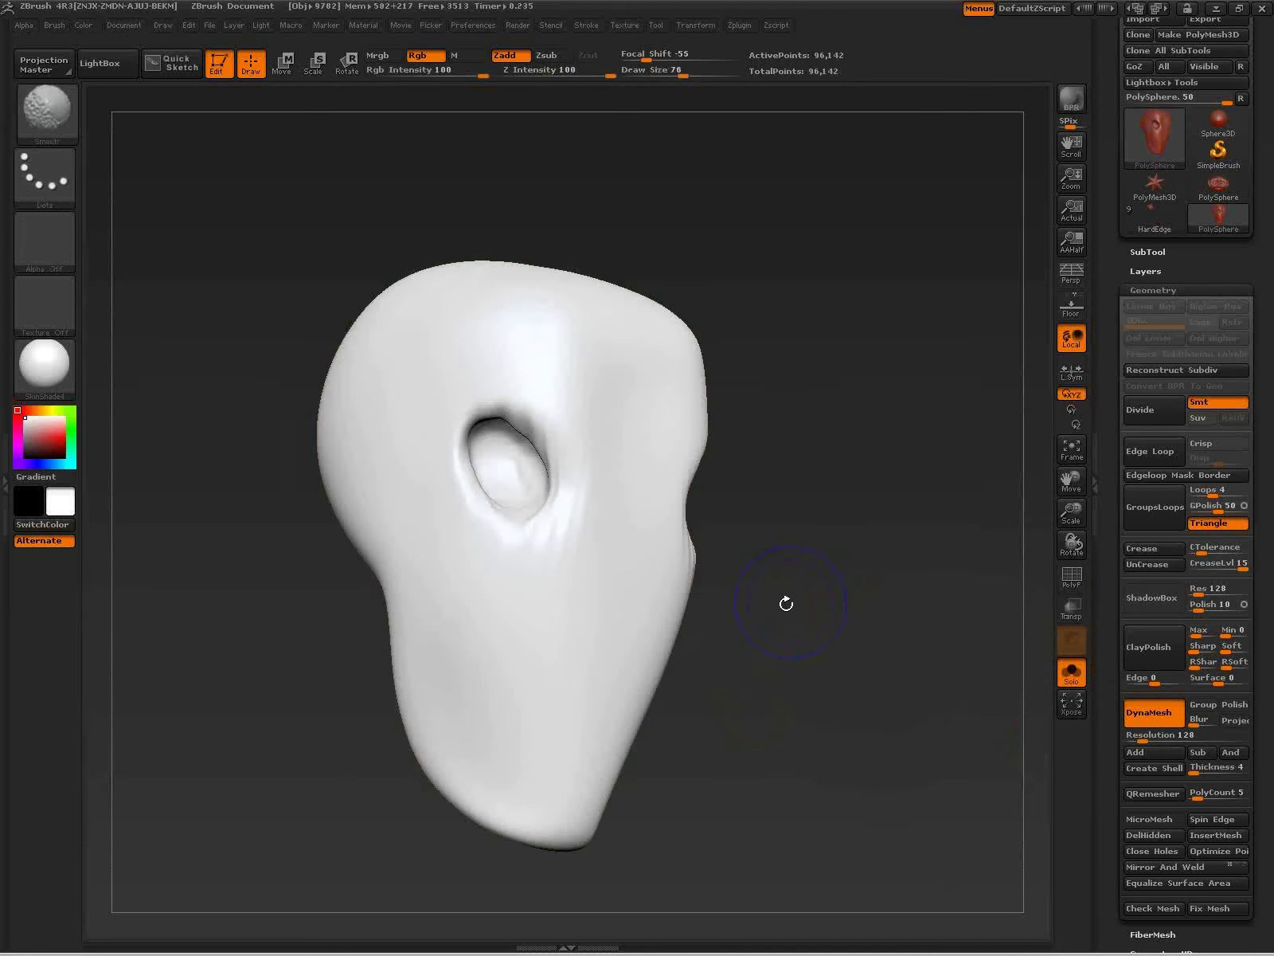
{"action": "left_click_drag", "start_coordinate": [535, 446], "coordinate": [522, 412], "text": "shift"}
{"action": "mouse_move", "coordinate": [549, 477]}
{"action": "left_mouse_down", "text": "shift"}
{"action": "mouse_move", "coordinate": [559, 516]}
{"action": "mouse_move", "coordinate": [468, 427]}
{"action": "left_mouse_up", "text": "shift"}
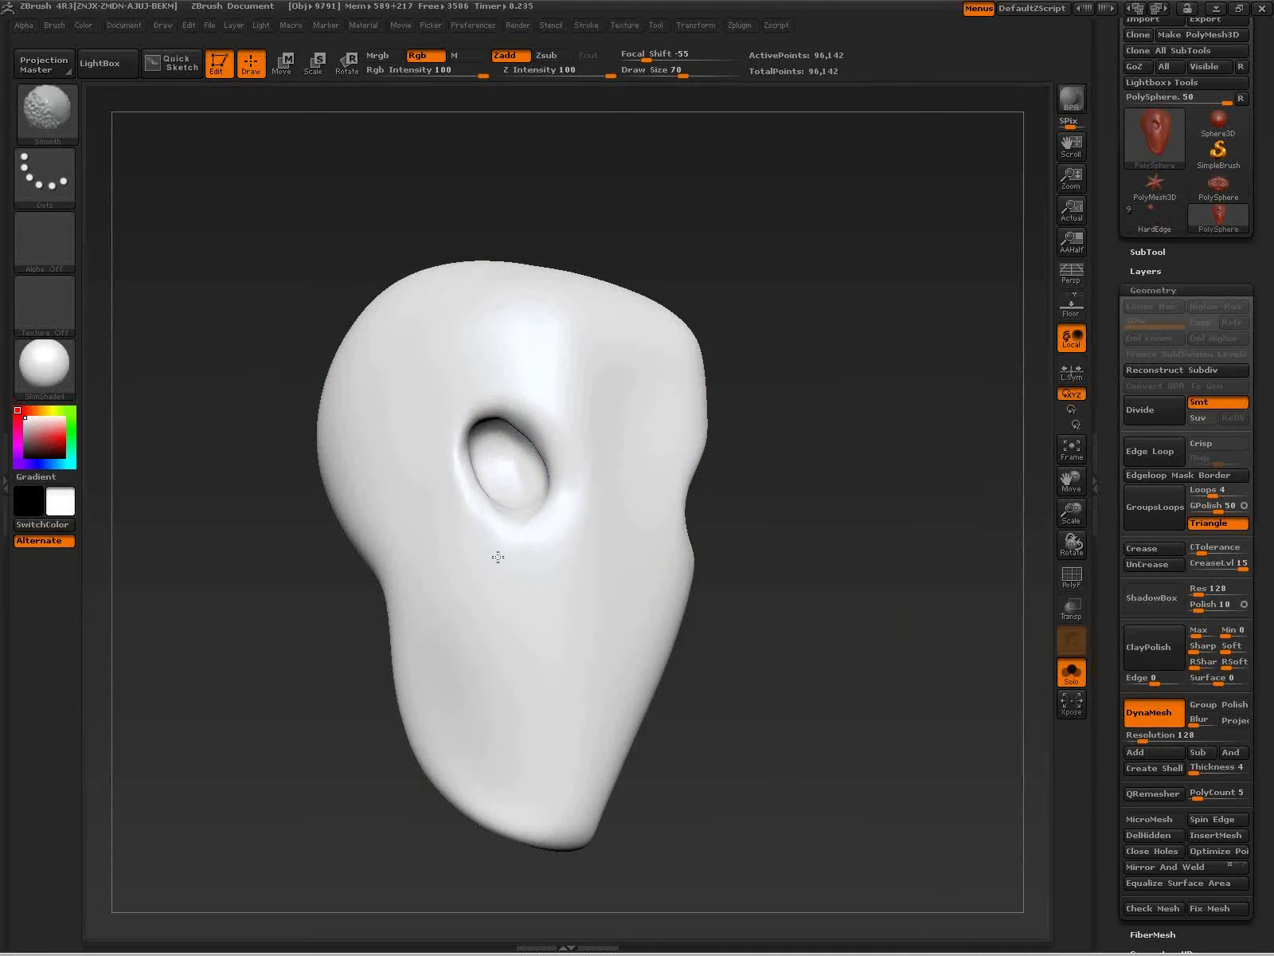
{"action": "right_click_drag", "start_coordinate": [842, 614], "coordinate": [762, 614], "text": "ctrl"}
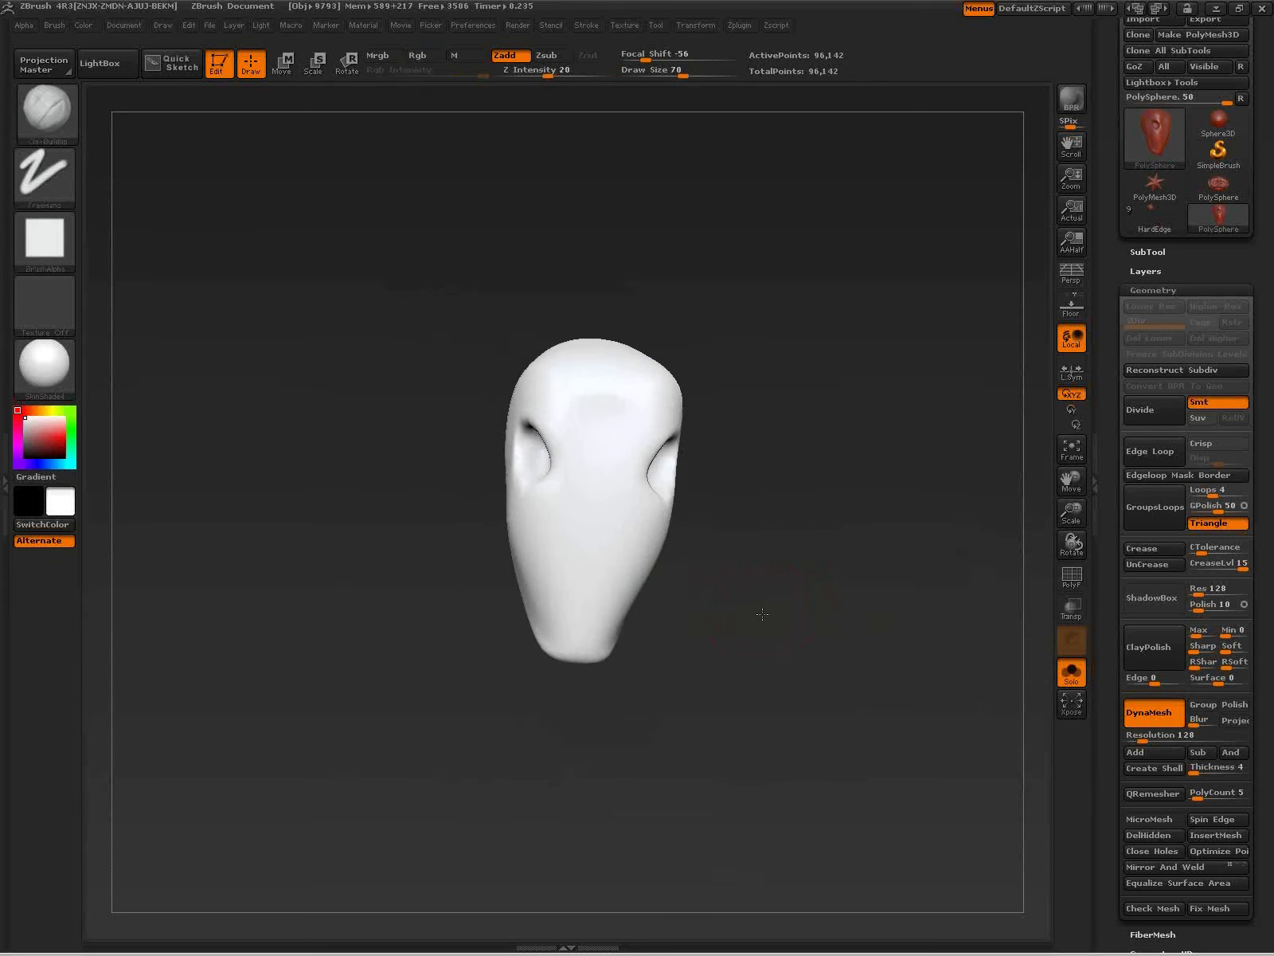
{"action": "left_click_drag", "start_coordinate": [762, 615], "coordinate": [785, 592]}
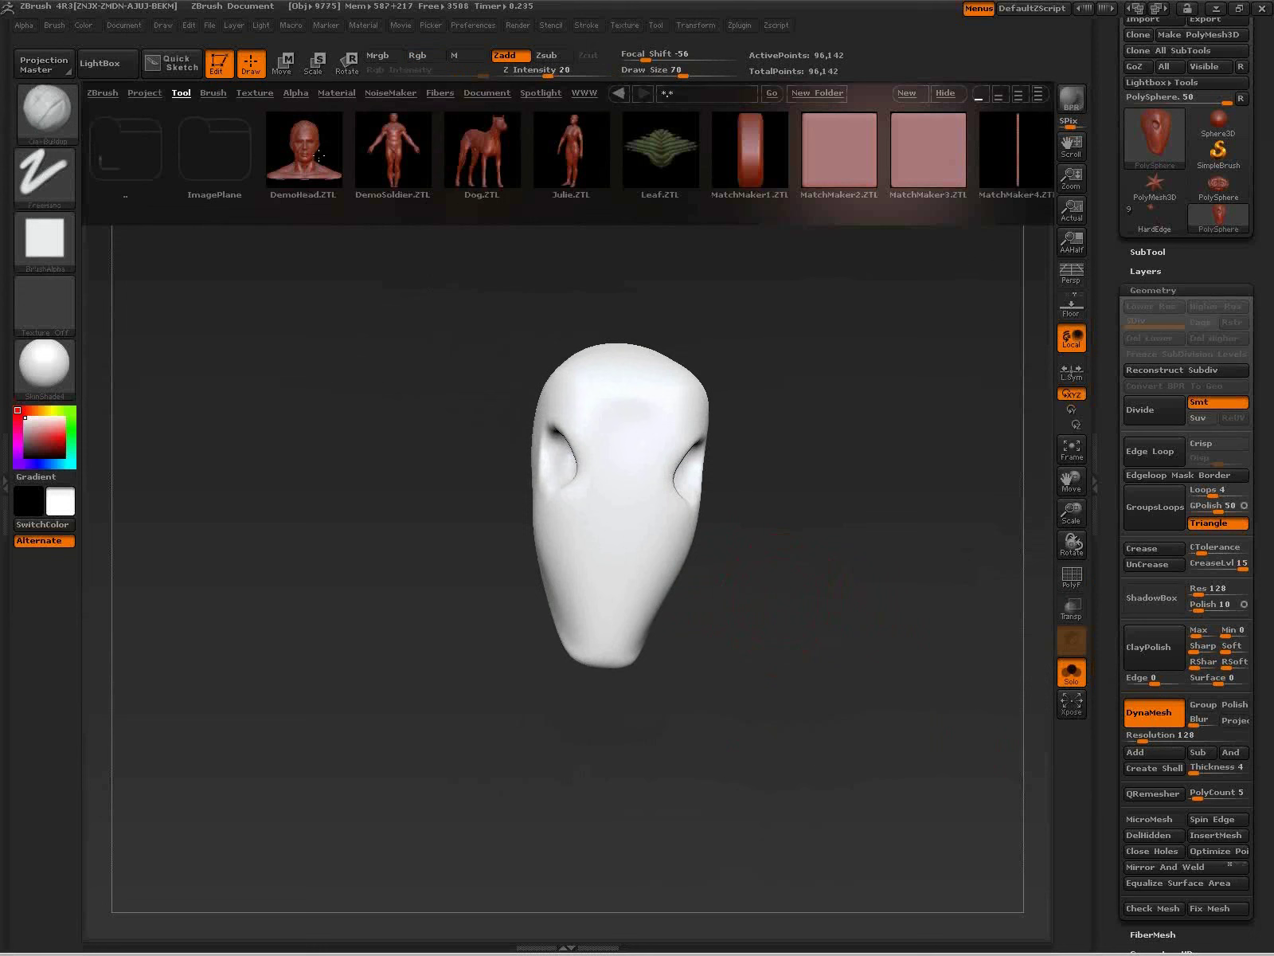
Step: Load the DemoHead.ZTL tool from LightBox and frame the bust in a three-quarter view
{"action": "double_click", "coordinate": [319, 156]}
{"action": "left_click_drag", "start_coordinate": [783, 569], "coordinate": [774, 694]}
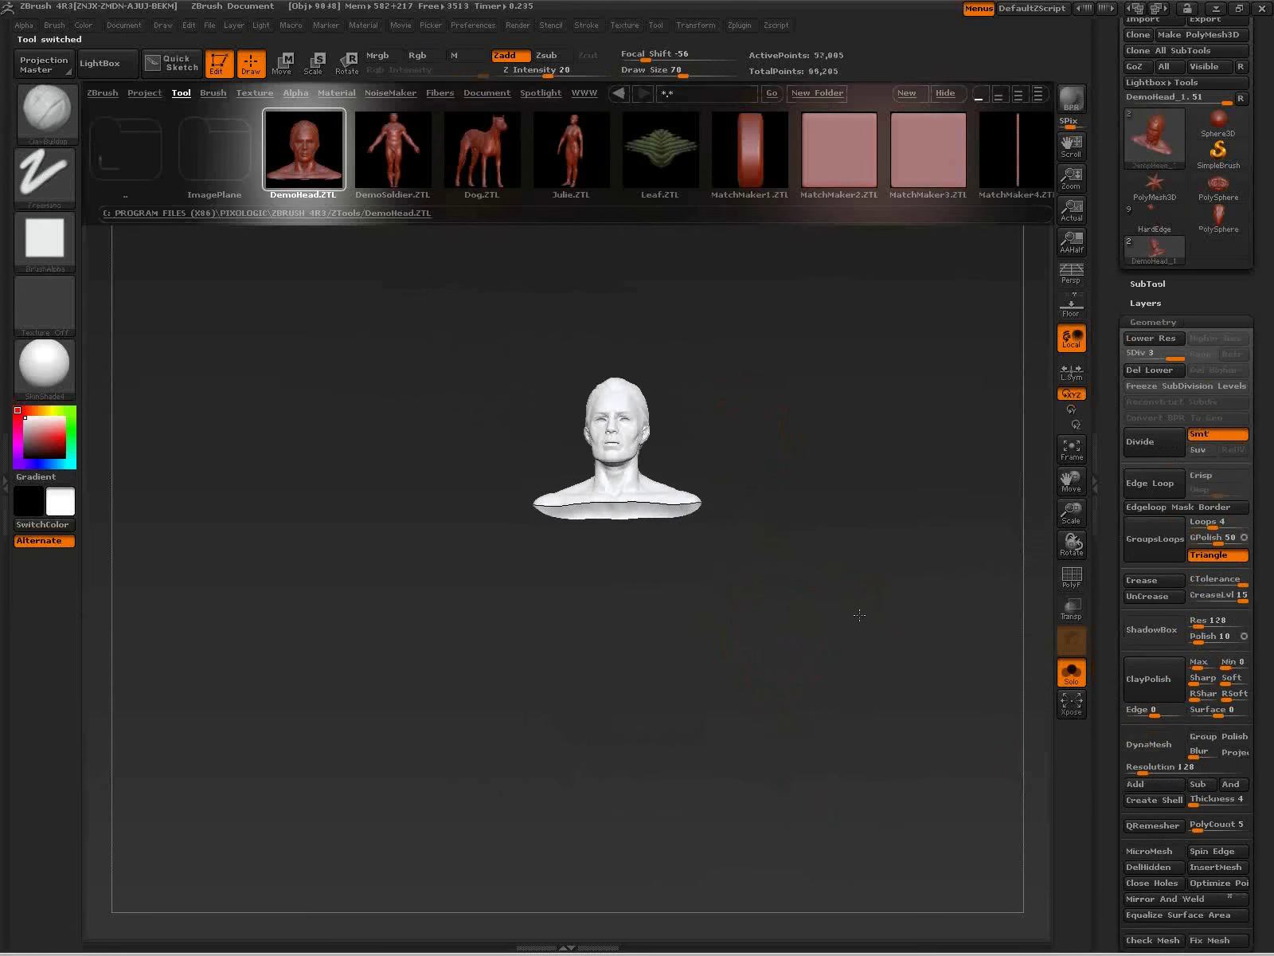
{"action": "key", "text": "f"}
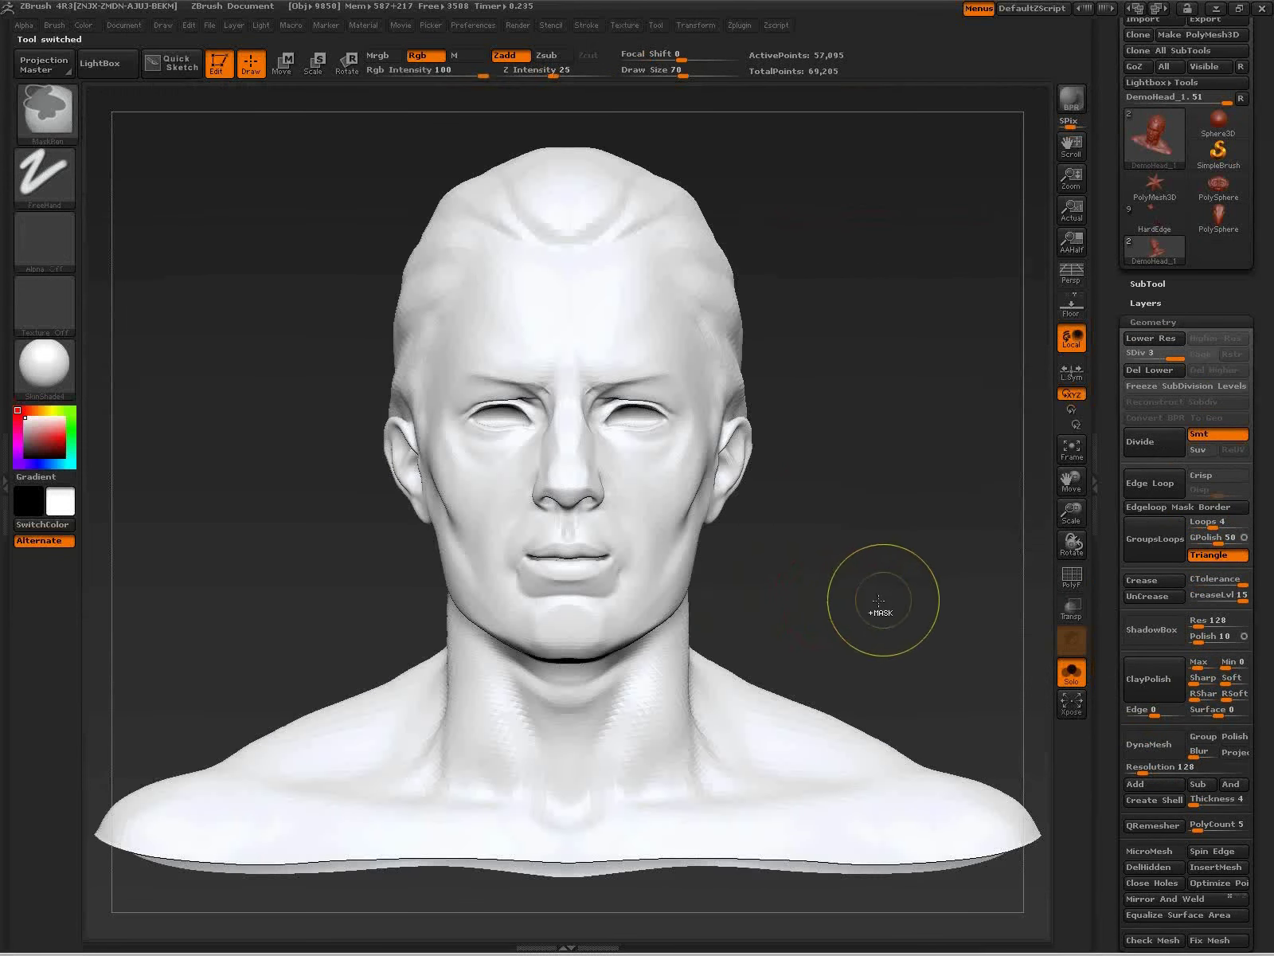
{"action": "right_click_drag", "start_coordinate": [878, 601], "coordinate": [880, 554], "text": "ctrl"}
{"action": "left_click_drag", "start_coordinate": [855, 568], "coordinate": [848, 569]}
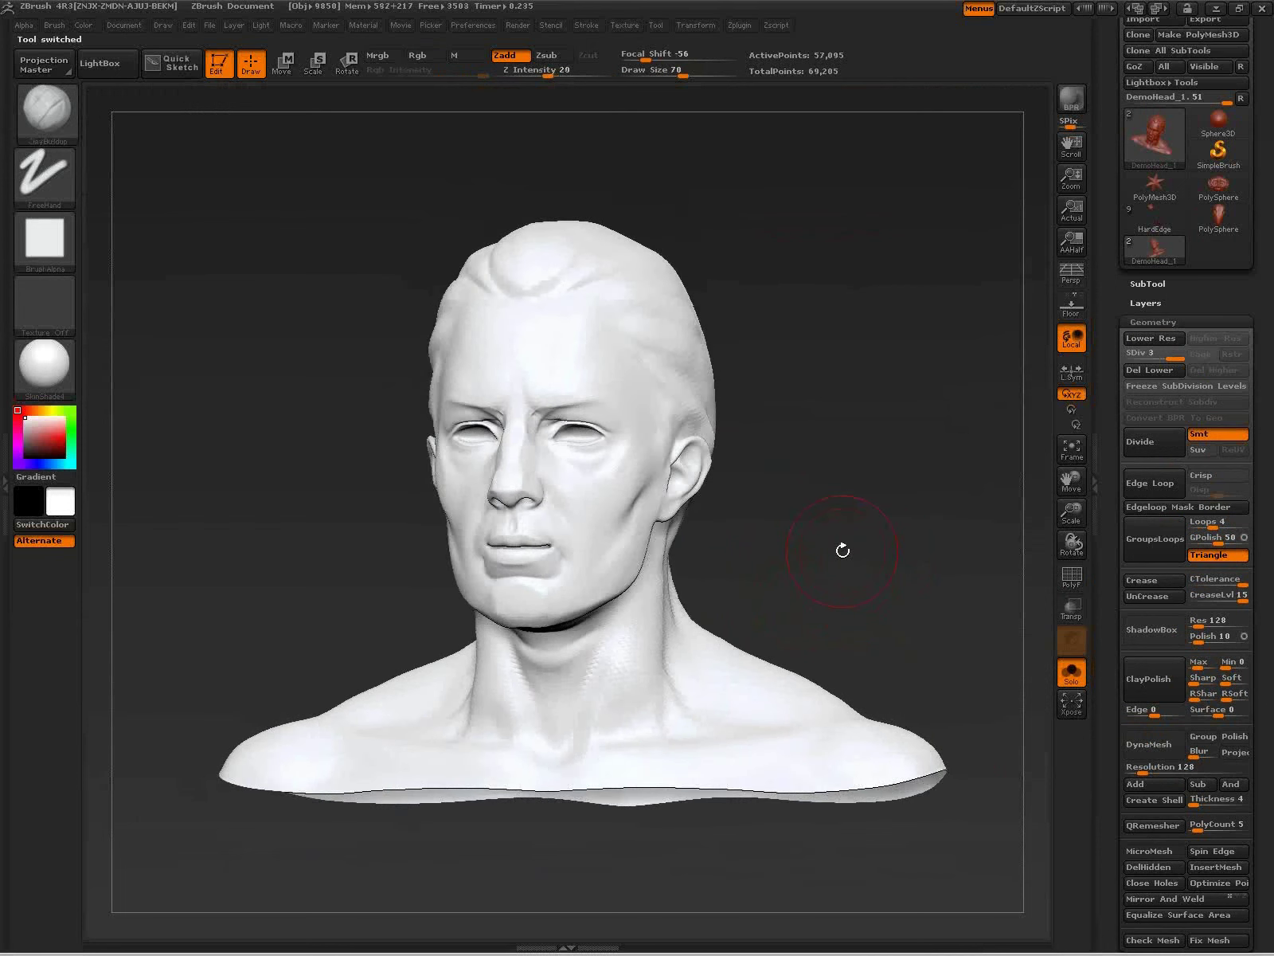
{"action": "key", "text": "ctrl"}
{"action": "mouse_move", "coordinate": [832, 526]}
{"action": "right_mouse_down", "text": "ctrl"}
{"action": "mouse_move", "coordinate": [837, 482]}
{"action": "mouse_move", "coordinate": [875, 544]}
{"action": "right_mouse_up", "text": "ctrl"}
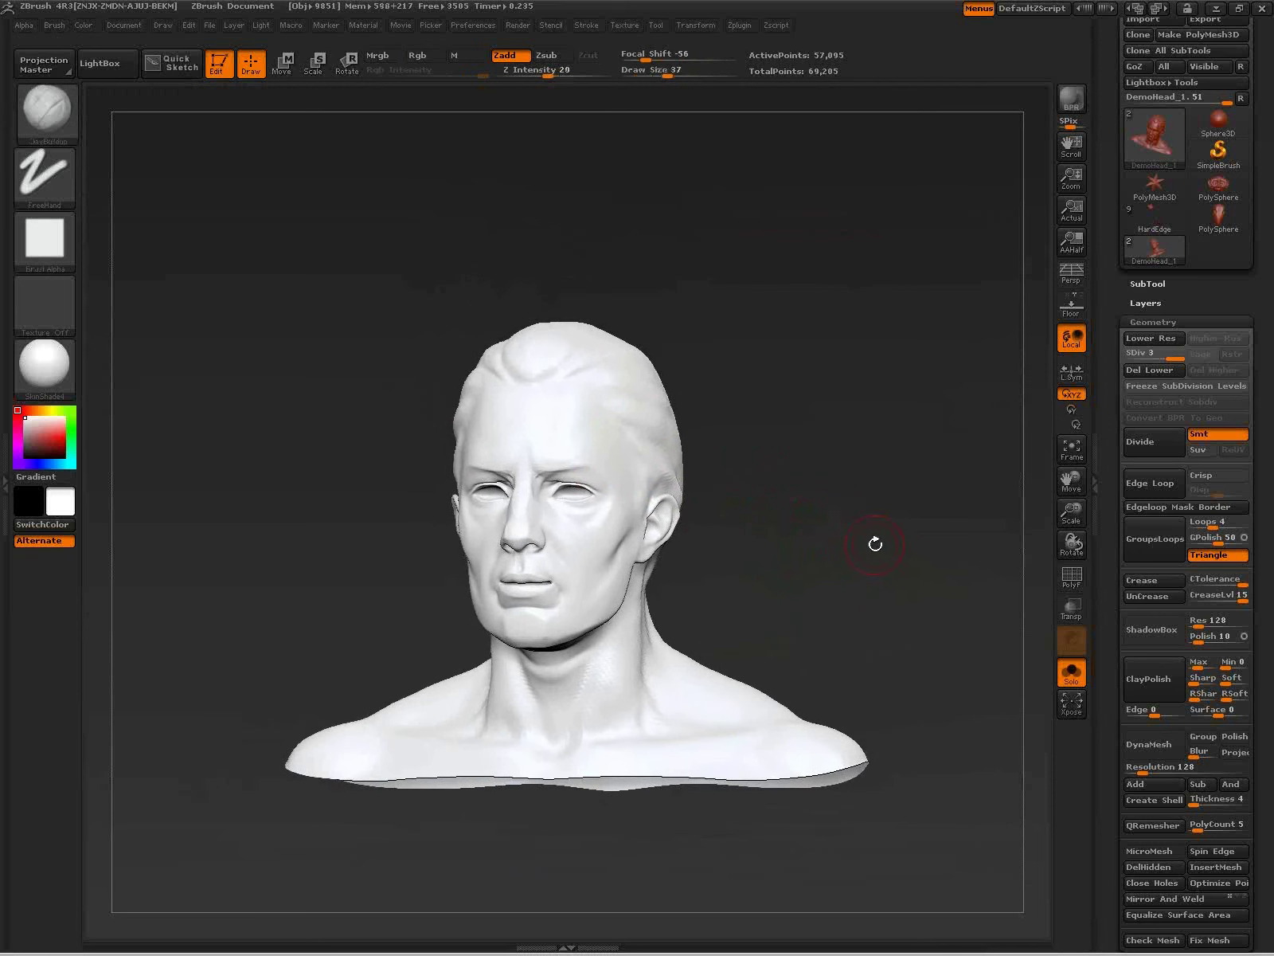
Step: Freeze the demo head's subdivision levels and display its polyframe
{"action": "left_click", "coordinate": [1185, 387]}
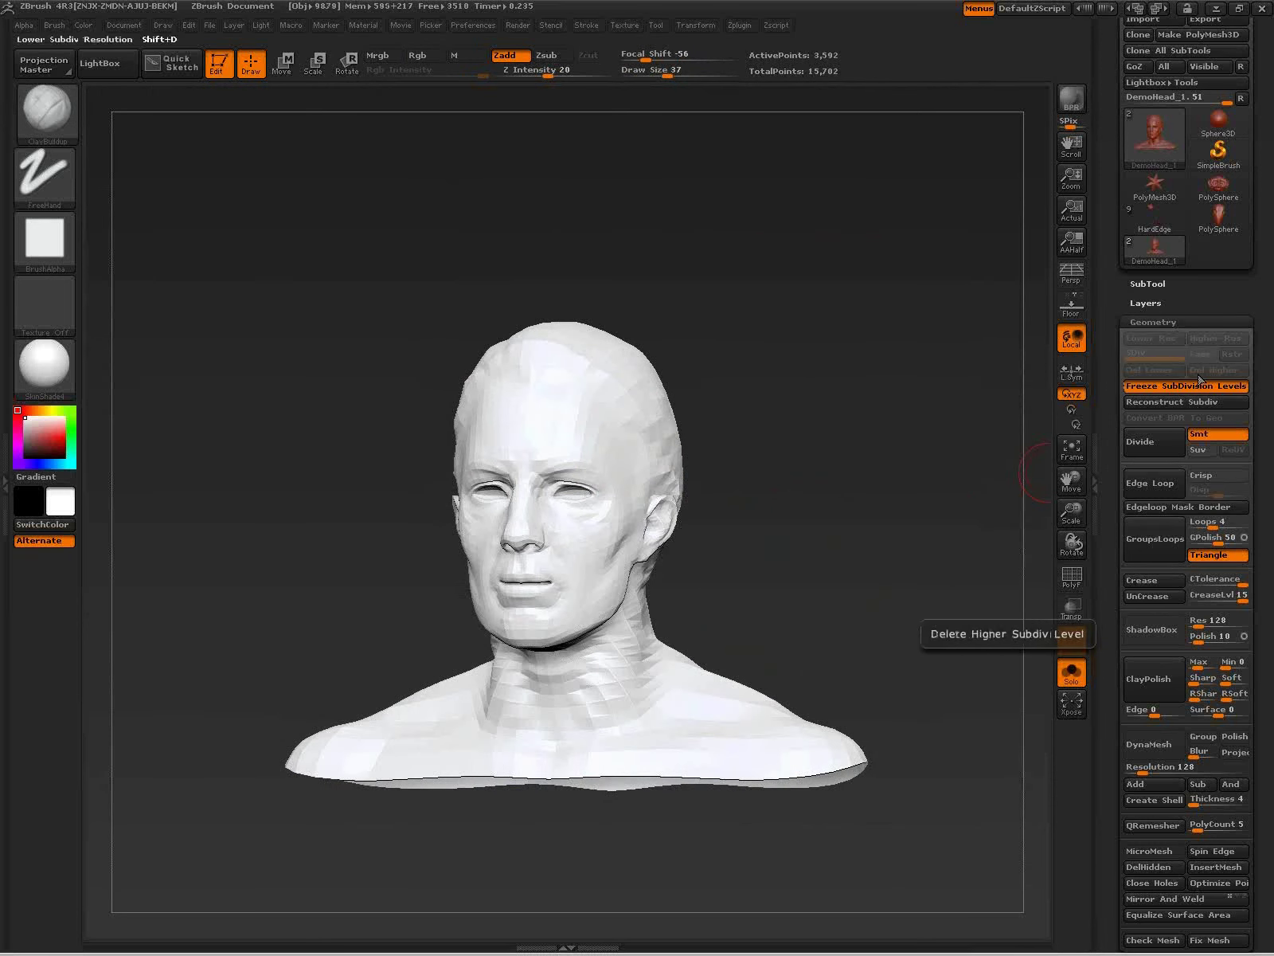
{"action": "key", "text": "shift+f"}
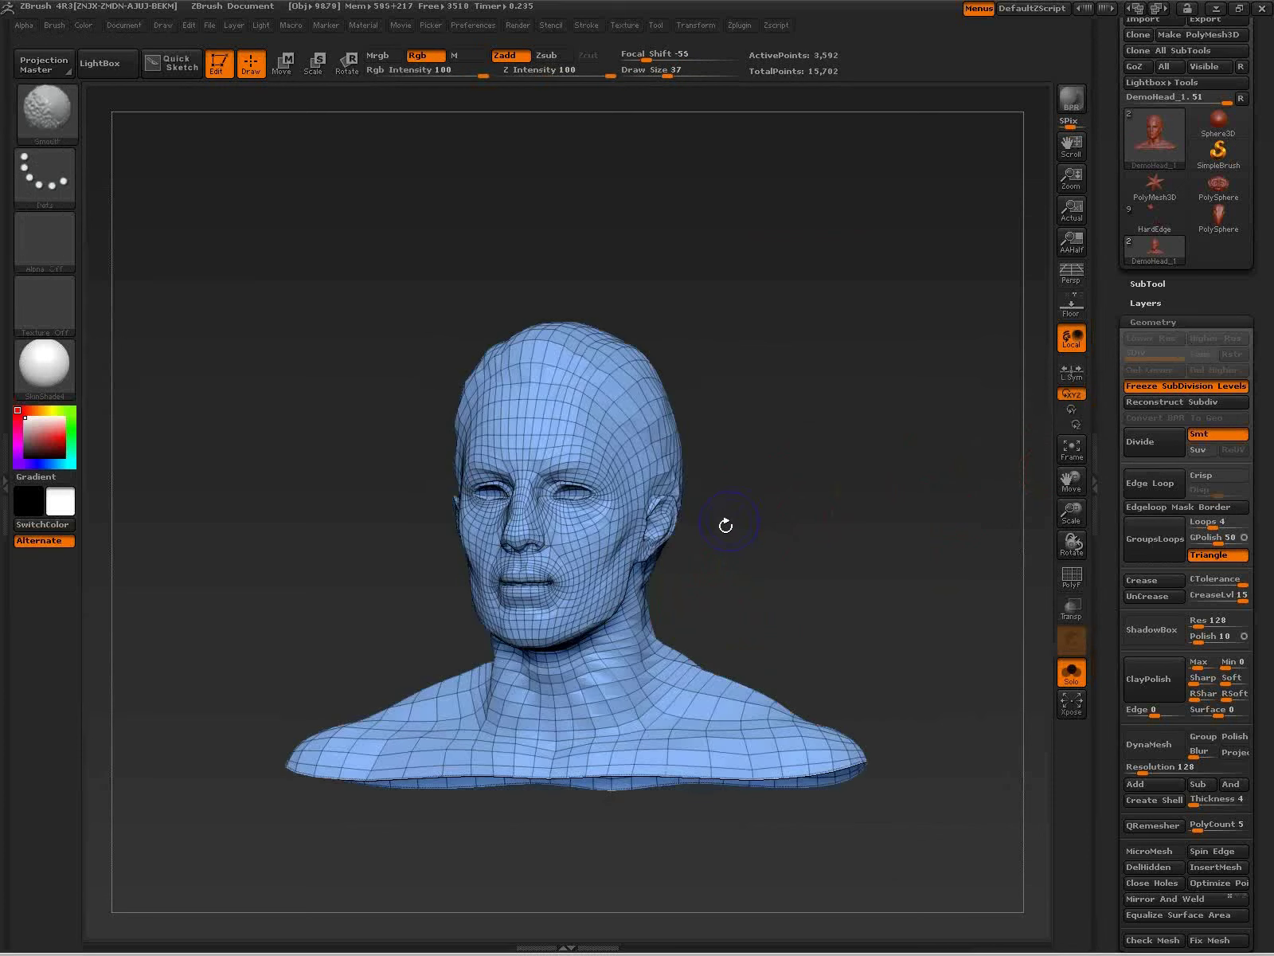
{"action": "left_click_drag", "start_coordinate": [803, 522], "coordinate": [779, 475]}
{"action": "right_click_drag", "start_coordinate": [786, 489], "coordinate": [794, 503], "text": "ctrl"}
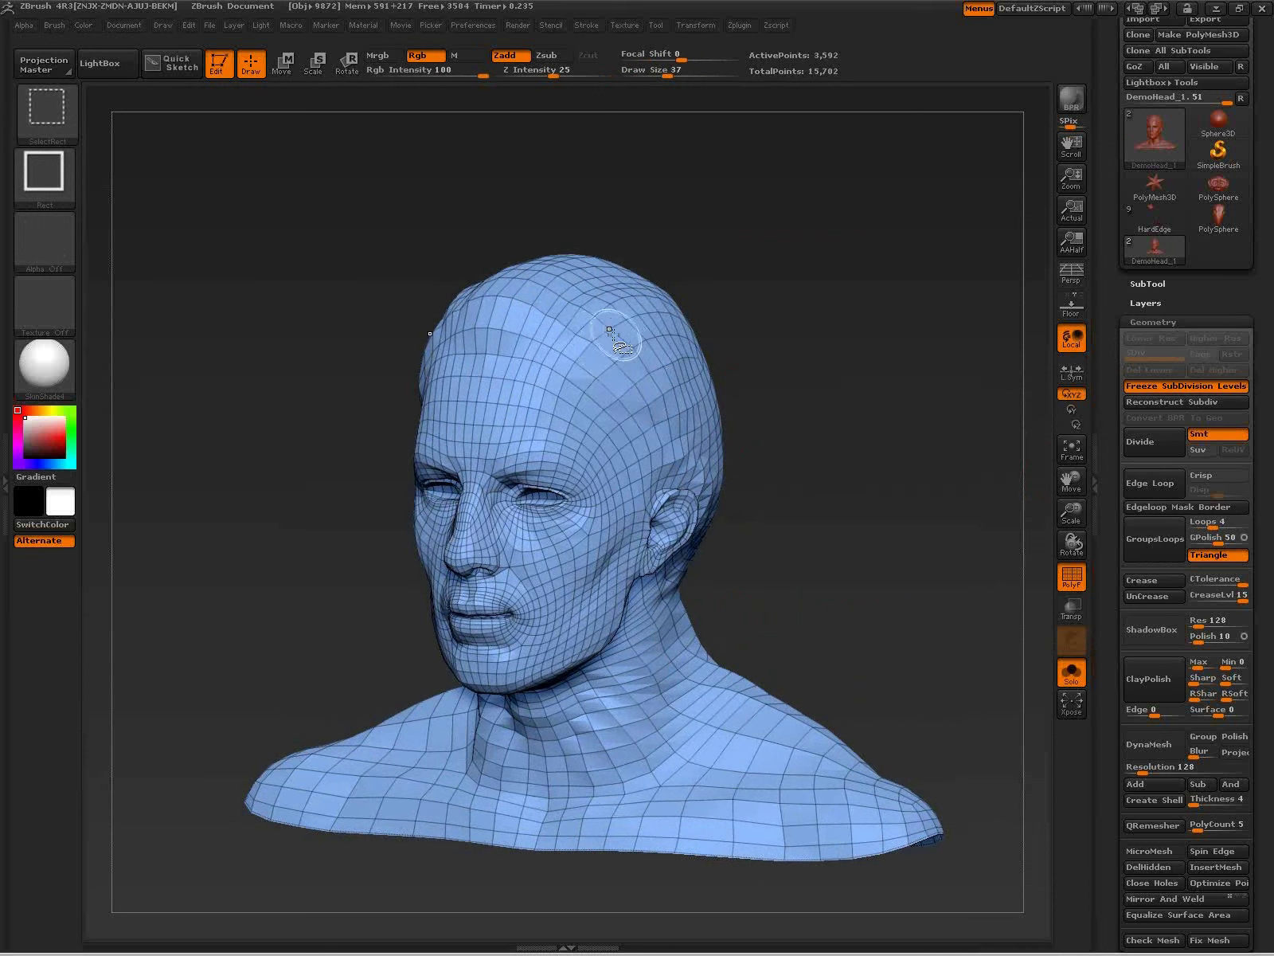
Step: Isolate a small patch of polygons on the upper side of the head by hiding all other geometry
{"action": "left_click_drag", "start_coordinate": [560, 307], "coordinate": [673, 420], "text": "ctrl+shift"}
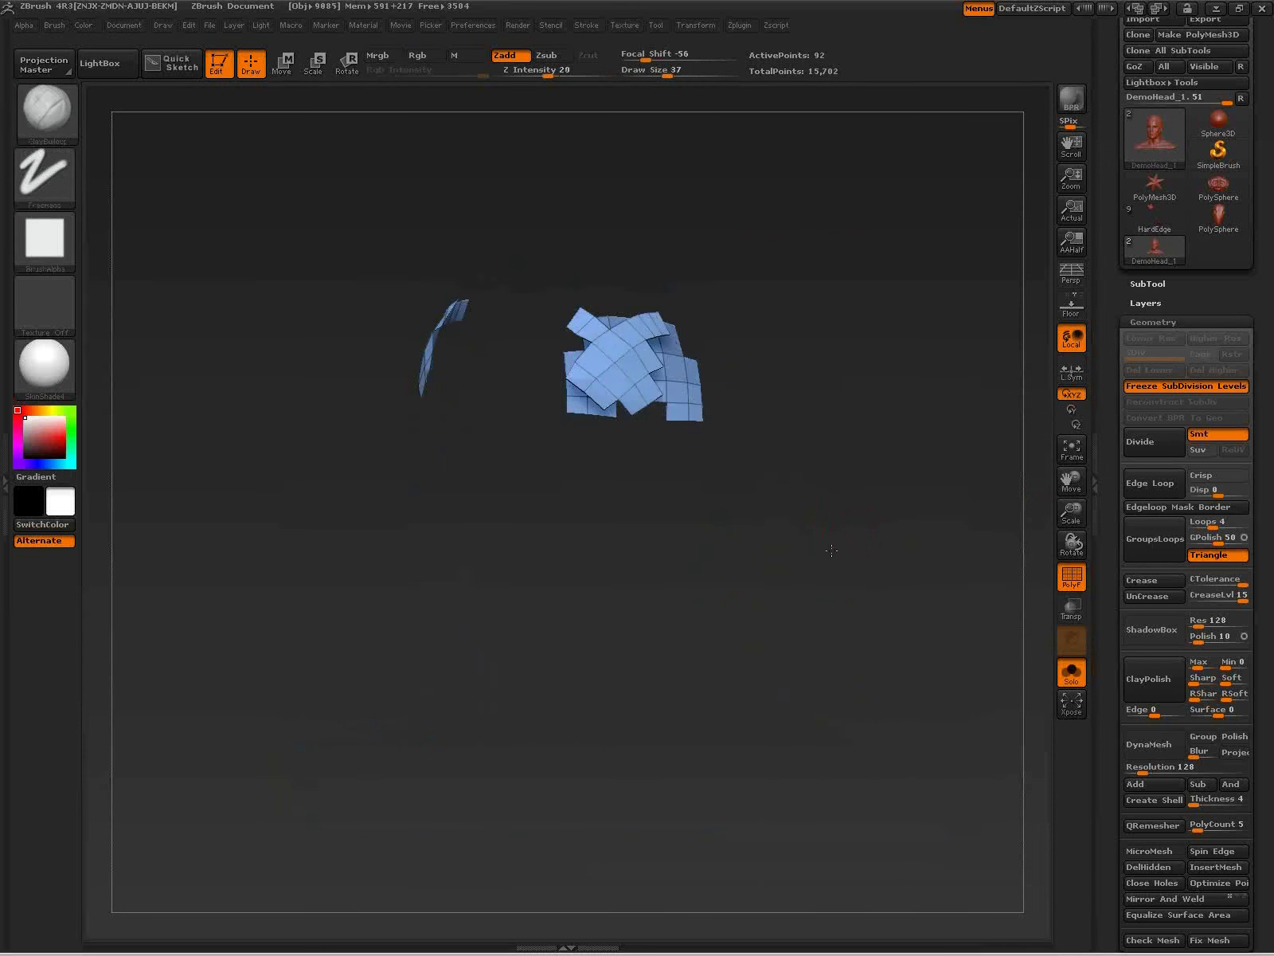
{"action": "right_click_drag", "start_coordinate": [820, 601], "coordinate": [818, 544]}
{"action": "left_click_drag", "start_coordinate": [882, 511], "coordinate": [725, 219], "text": "ctrl+alt+shift"}
{"action": "mouse_move", "coordinate": [770, 333]}
{"action": "right_mouse_down"}
{"action": "mouse_move", "coordinate": [721, 394]}
{"action": "mouse_move", "coordinate": [753, 404]}
{"action": "right_mouse_up"}
{"action": "left_click_drag", "start_coordinate": [859, 414], "coordinate": [693, 297], "text": "ctrl+alt+shift"}
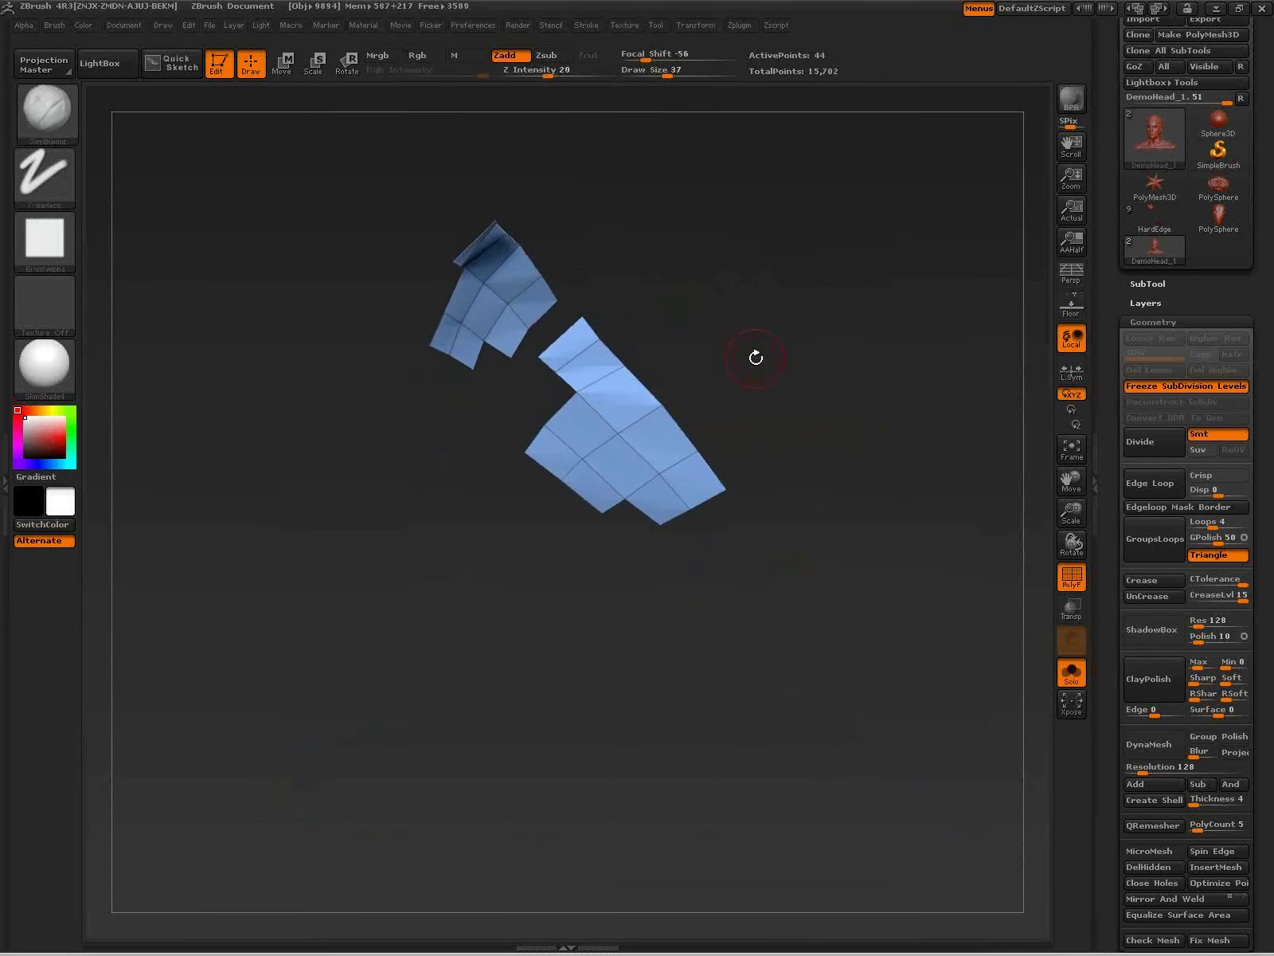
{"action": "right_click_drag", "start_coordinate": [702, 328], "coordinate": [753, 325]}
{"action": "left_click_drag", "start_coordinate": [608, 366], "coordinate": [524, 289], "text": "ctrl+alt+shift"}
{"action": "mouse_move", "coordinate": [623, 579]}
{"action": "left_mouse_down", "text": "ctrl+shift"}
{"action": "mouse_move", "coordinate": [583, 549]}
{"action": "mouse_move", "coordinate": [534, 475]}
{"action": "mouse_move", "coordinate": [509, 469]}
{"action": "mouse_move", "coordinate": [529, 487]}
{"action": "mouse_move", "coordinate": [496, 472]}
{"action": "left_mouse_up", "text": "ctrl+shift"}
{"action": "left_click_drag", "start_coordinate": [757, 532], "coordinate": [732, 523]}
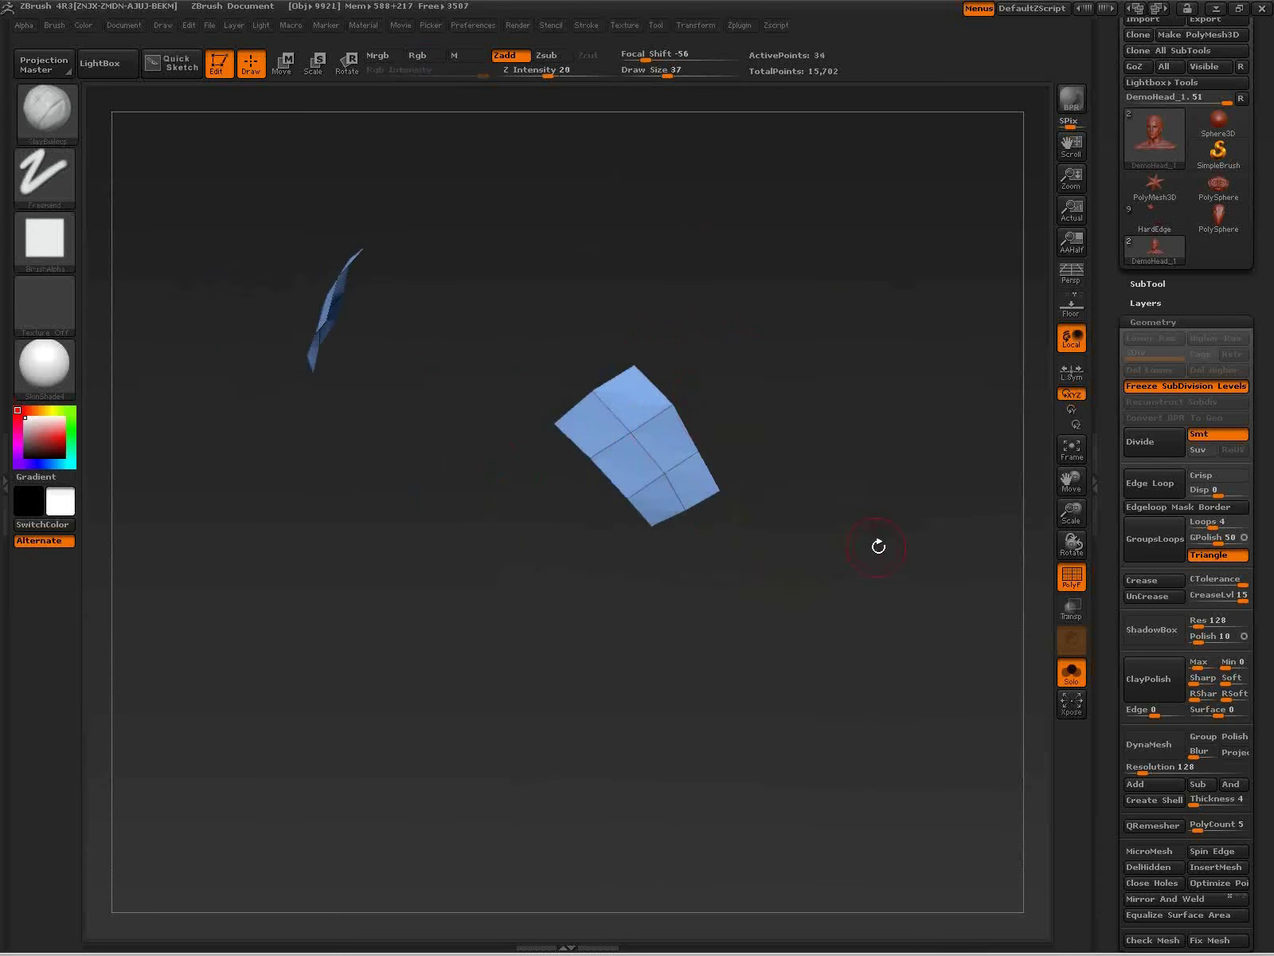
Step: Mask the isolated polygon patch and make the whole bust visible again
{"action": "key", "text": "ctrl+shift"}
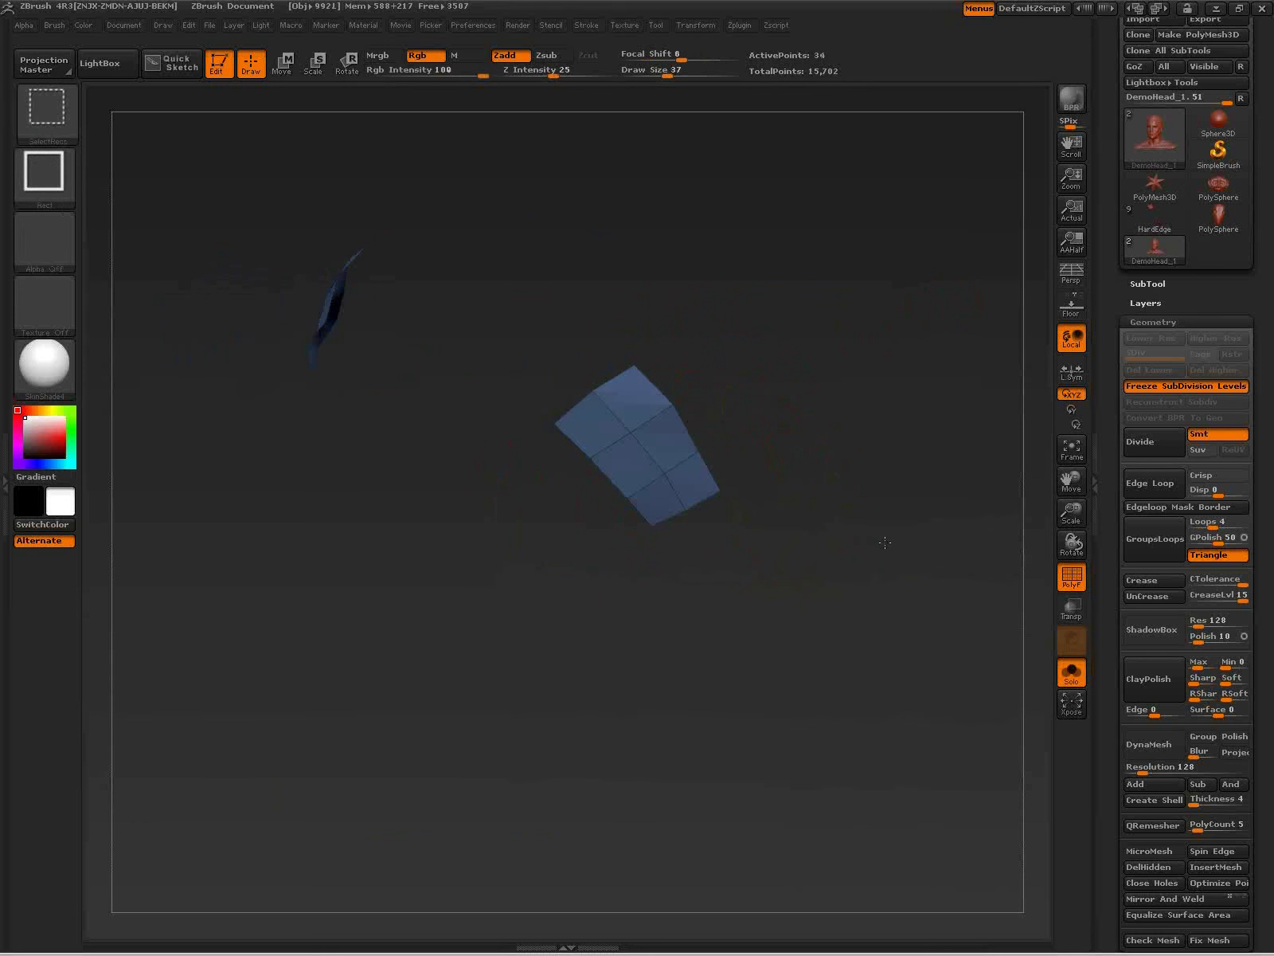
{"action": "left_click", "coordinate": [885, 542], "text": "ctrl+shift"}
{"action": "mouse_move", "coordinate": [890, 541]}
{"action": "right_mouse_down", "text": "ctrl"}
{"action": "mouse_move", "coordinate": [841, 583]}
{"action": "mouse_move", "coordinate": [815, 672]}
{"action": "right_mouse_up", "text": "ctrl"}
{"action": "left_click_drag", "start_coordinate": [815, 671], "coordinate": [844, 614]}
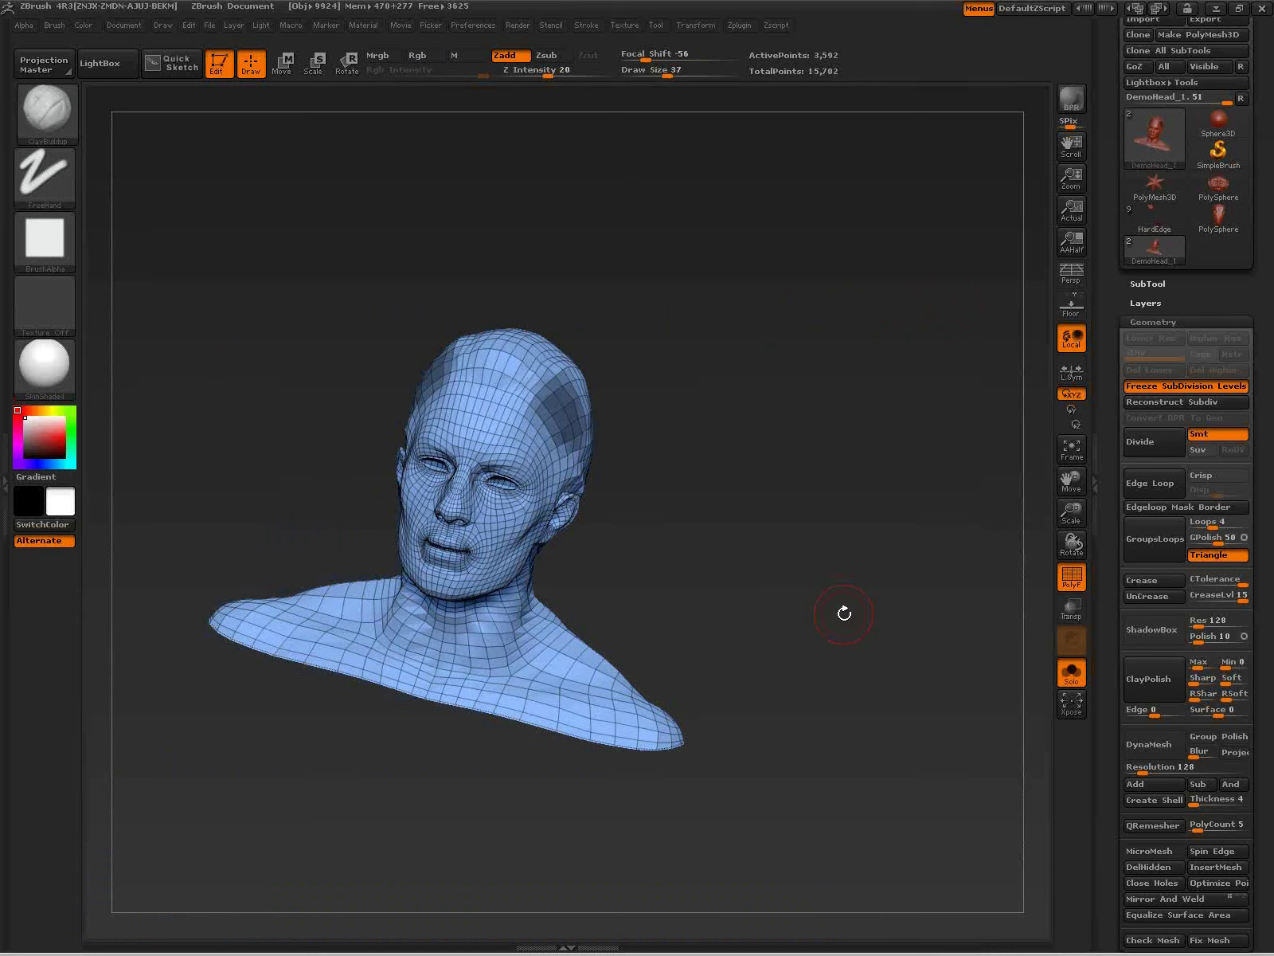
Step: Invert the mask and extrude the two head patches outward twice with the Move transpose line, forming tall horns
{"action": "mouse_move", "coordinate": [844, 613]}
{"action": "left_mouse_down"}
{"action": "mouse_move", "coordinate": [755, 609]}
{"action": "mouse_move", "coordinate": [806, 634]}
{"action": "mouse_move", "coordinate": [791, 594]}
{"action": "mouse_move", "coordinate": [650, 460]}
{"action": "left_mouse_up"}
{"action": "left_click", "coordinate": [754, 609], "text": "ctrl"}
{"action": "key", "text": "w"}
{"action": "left_click_drag", "start_coordinate": [619, 400], "coordinate": [714, 290]}
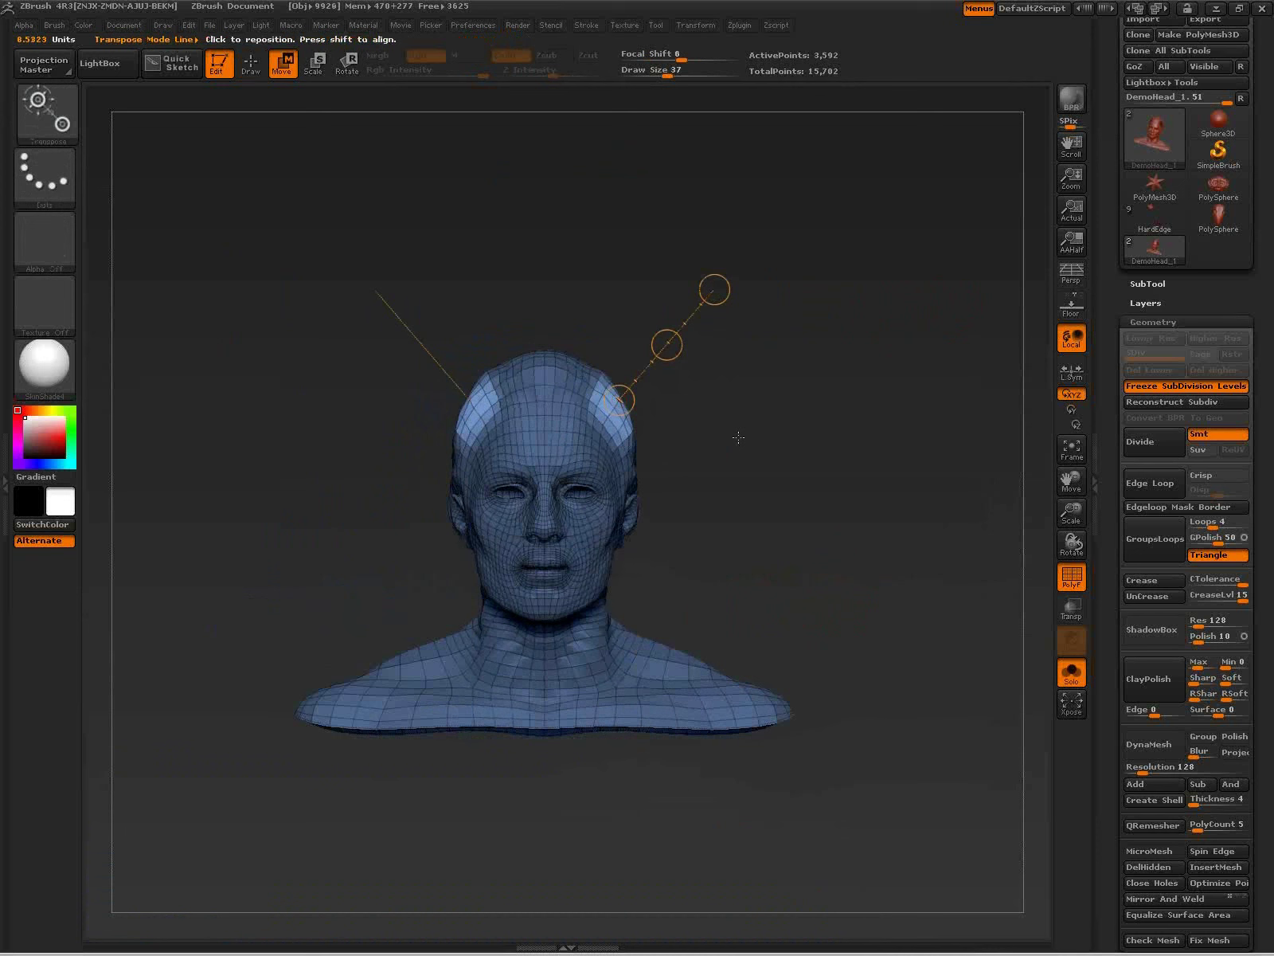
{"action": "left_click_drag", "start_coordinate": [666, 345], "coordinate": [681, 302], "text": "ctrl"}
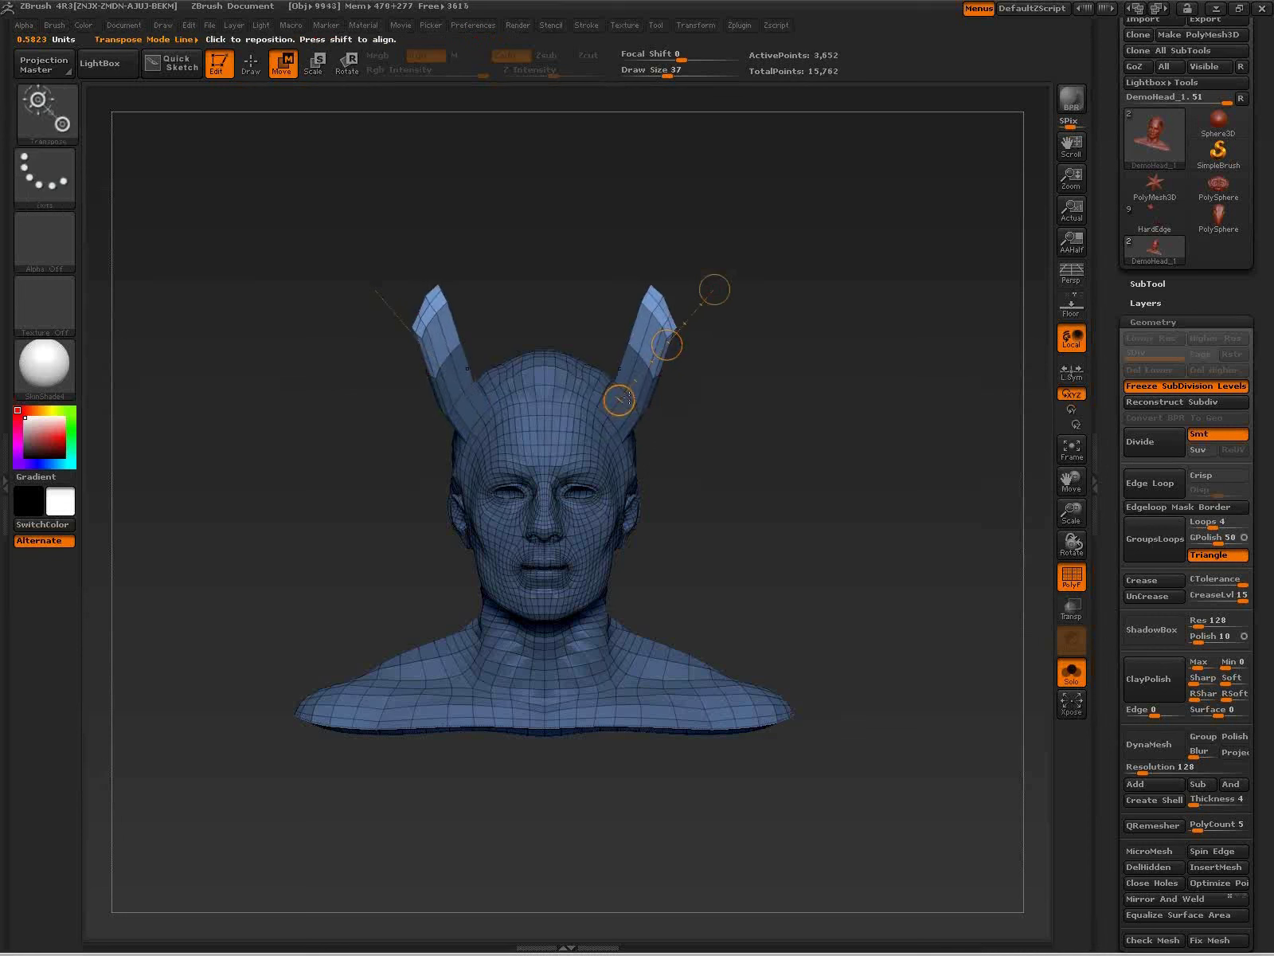
{"action": "left_click_drag", "start_coordinate": [800, 536], "coordinate": [846, 533]}
{"action": "left_click_drag", "start_coordinate": [665, 344], "coordinate": [677, 303], "text": "ctrl"}
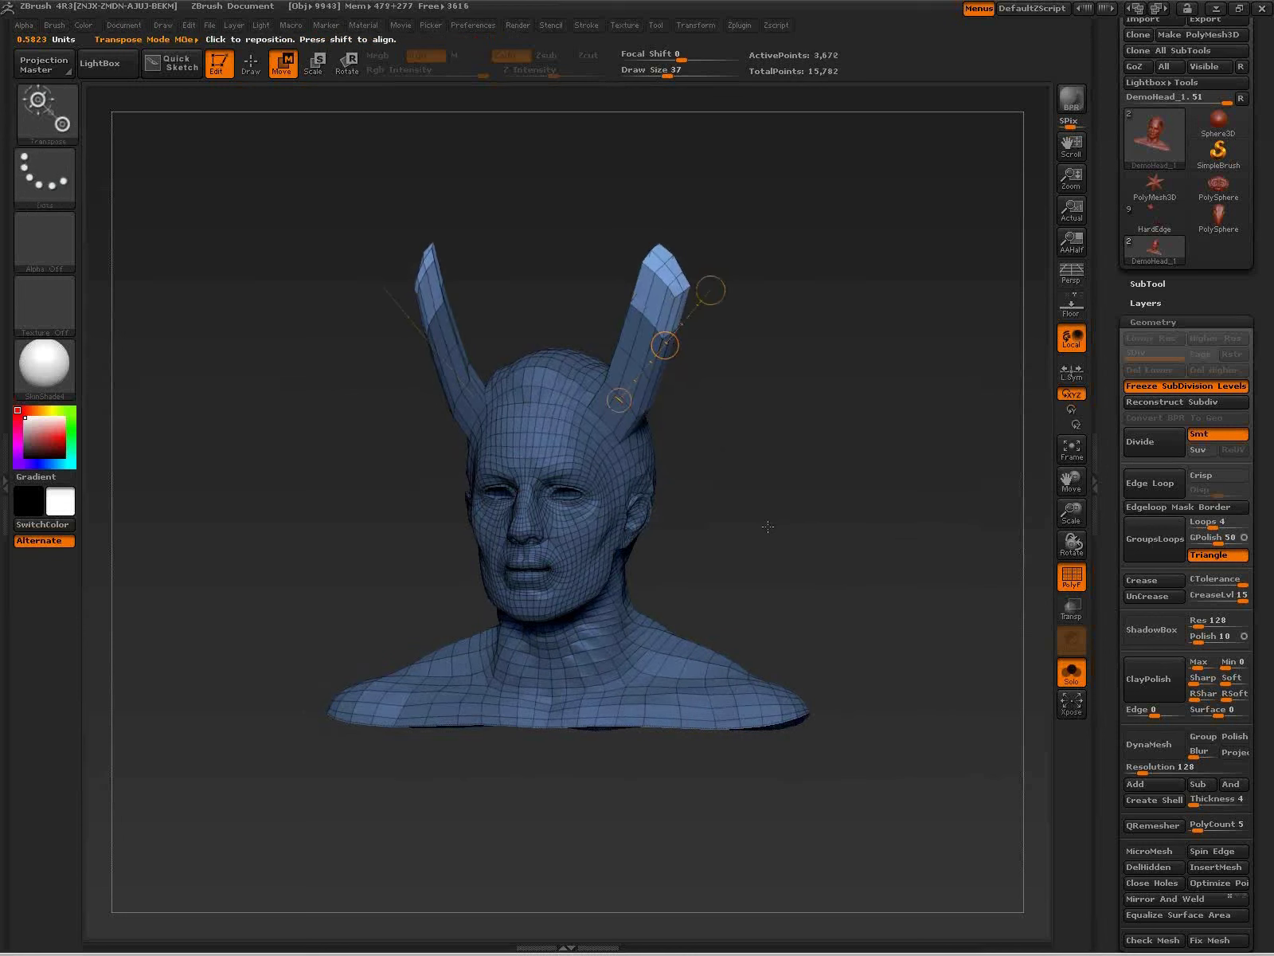
{"action": "left_click_drag", "start_coordinate": [792, 528], "coordinate": [807, 529]}
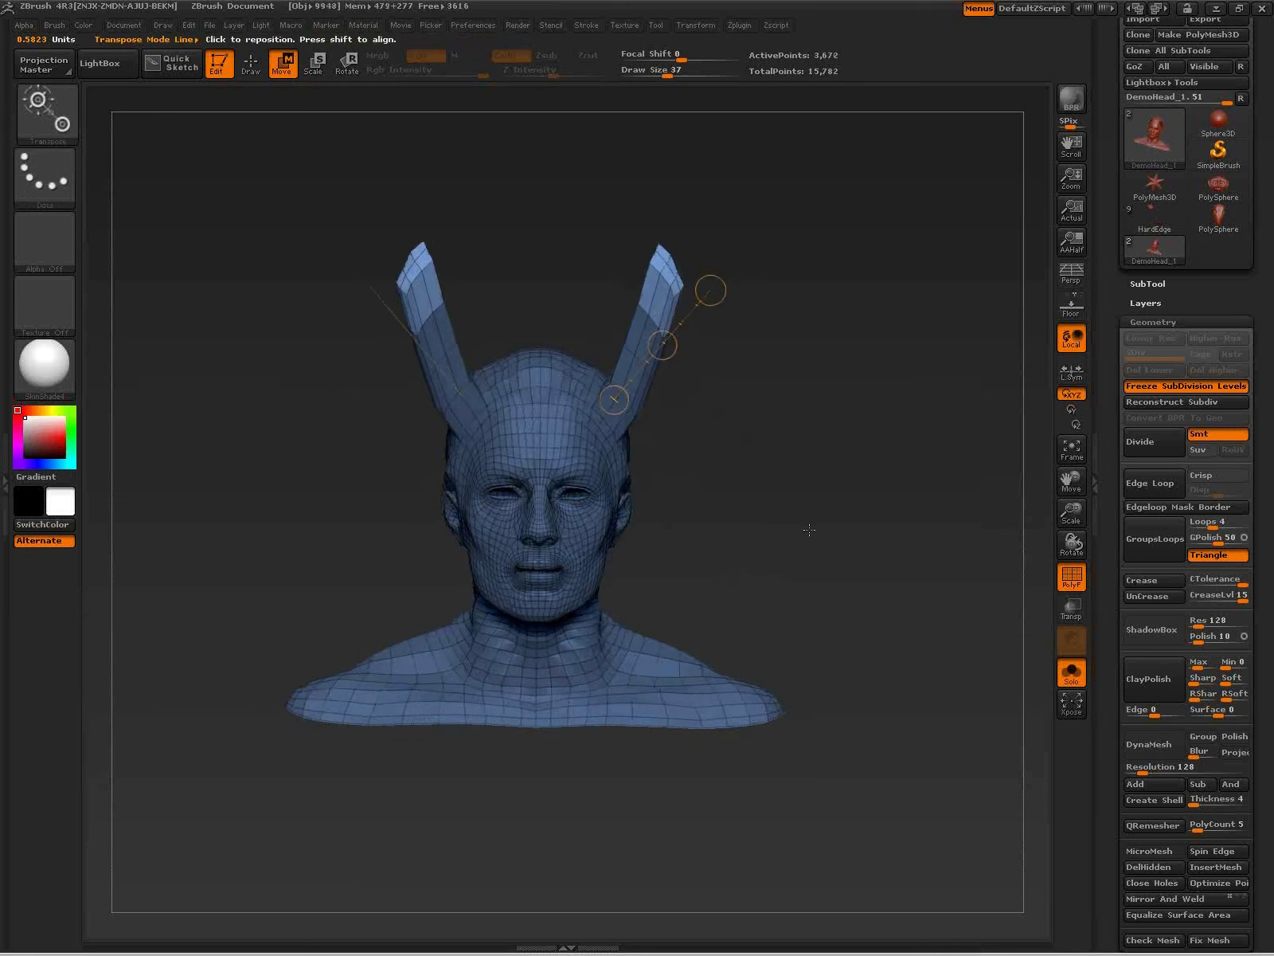
Step: Clear the mask and return to Draw mode with the ClayBuildup brush
{"action": "left_click_drag", "start_coordinate": [749, 574], "coordinate": [767, 482]}
{"action": "key", "text": "q"}
{"action": "key", "text": "b"}
{"action": "key", "text": "c"}
{"action": "key", "text": "b"}
{"action": "mouse_move", "coordinate": [918, 626]}
{"action": "left_mouse_down"}
{"action": "mouse_move", "coordinate": [900, 622]}
{"action": "mouse_move", "coordinate": [904, 611]}
{"action": "left_mouse_up"}
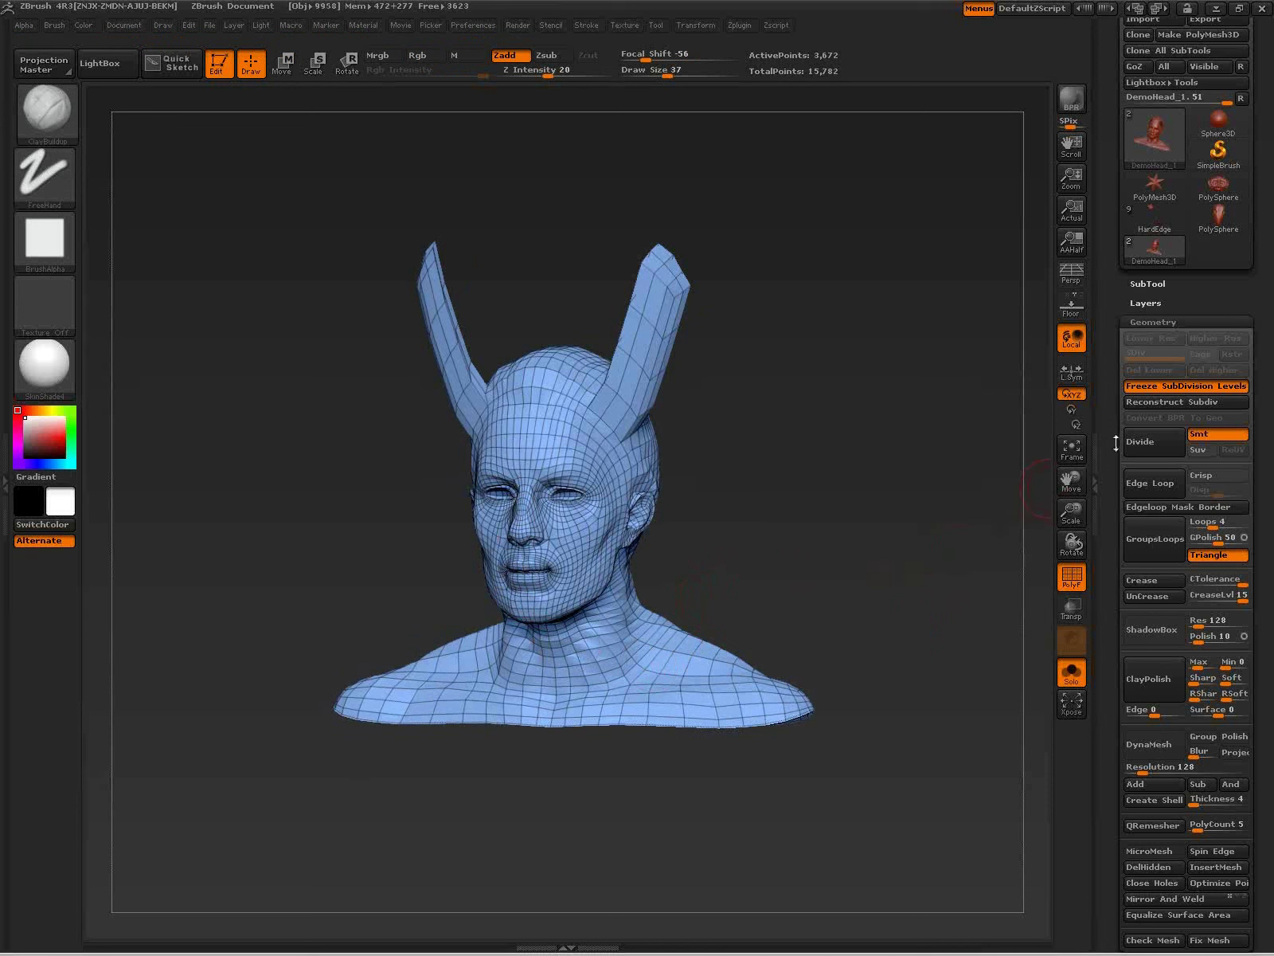
Step: Turn off Freeze SubDivision Levels to restore the levels, clear the remaining mask and hide the polyframe
{"action": "left_click", "coordinate": [1178, 387]}
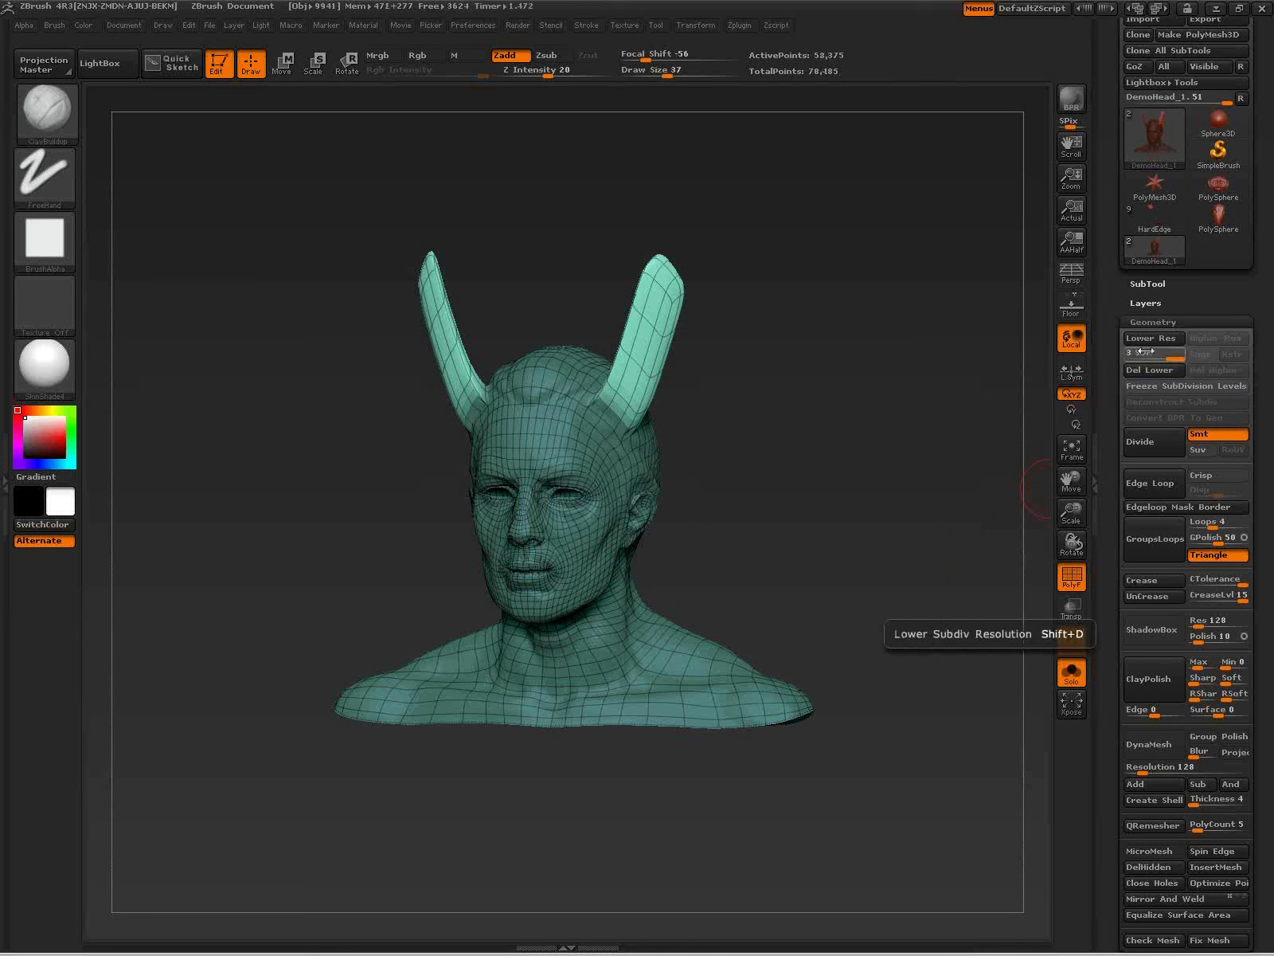
{"action": "left_click_drag", "start_coordinate": [789, 579], "coordinate": [788, 560]}
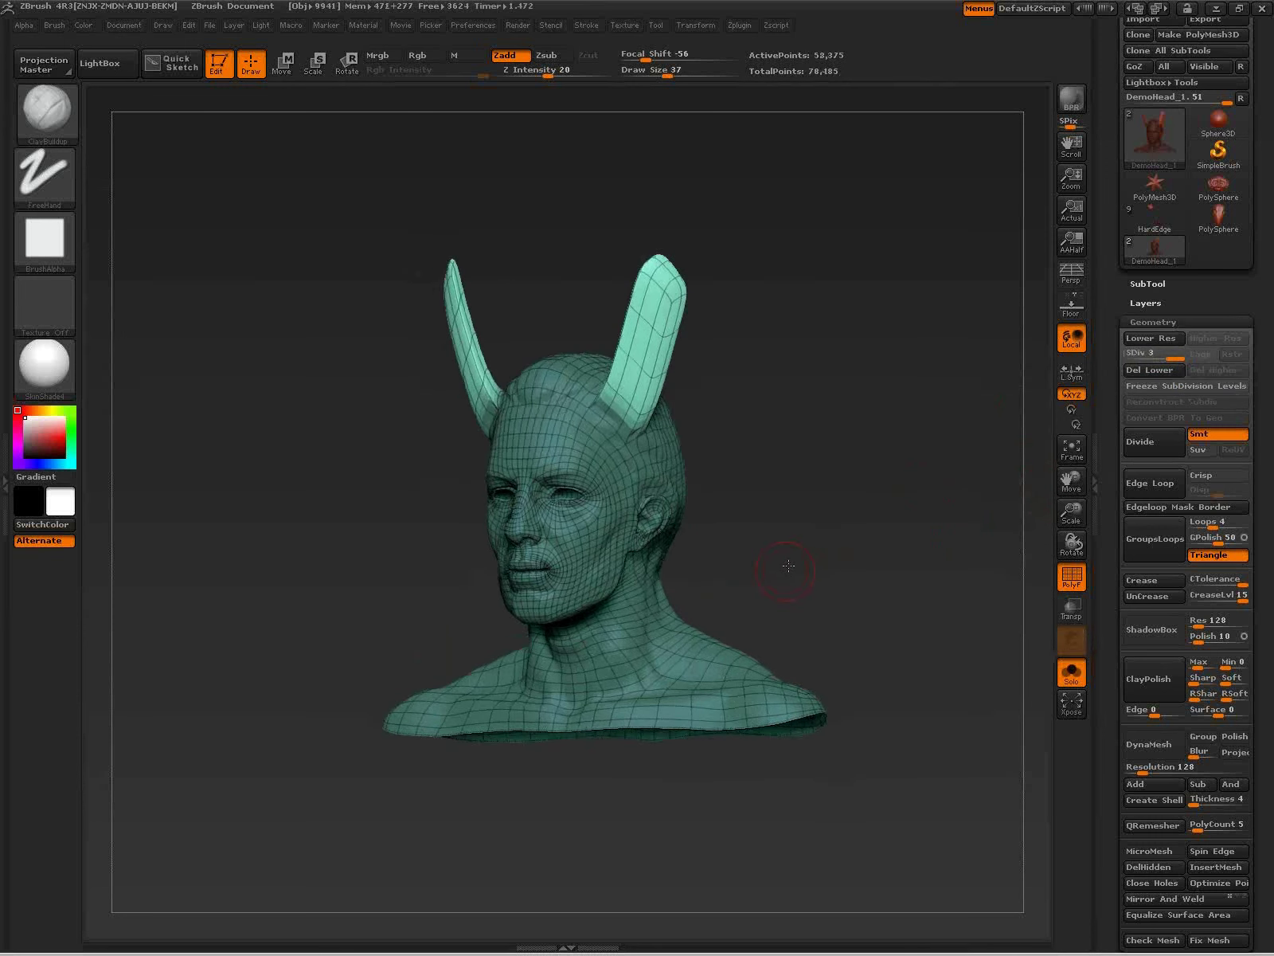
{"action": "key", "text": "ctrl"}
{"action": "left_click_drag", "start_coordinate": [909, 579], "coordinate": [961, 635], "text": "ctrl"}
{"action": "mouse_move", "coordinate": [864, 589]}
{"action": "left_mouse_down"}
{"action": "mouse_move", "coordinate": [831, 587]}
{"action": "mouse_move", "coordinate": [845, 580]}
{"action": "mouse_move", "coordinate": [834, 573]}
{"action": "left_mouse_up"}
{"action": "key", "text": "shift+f"}
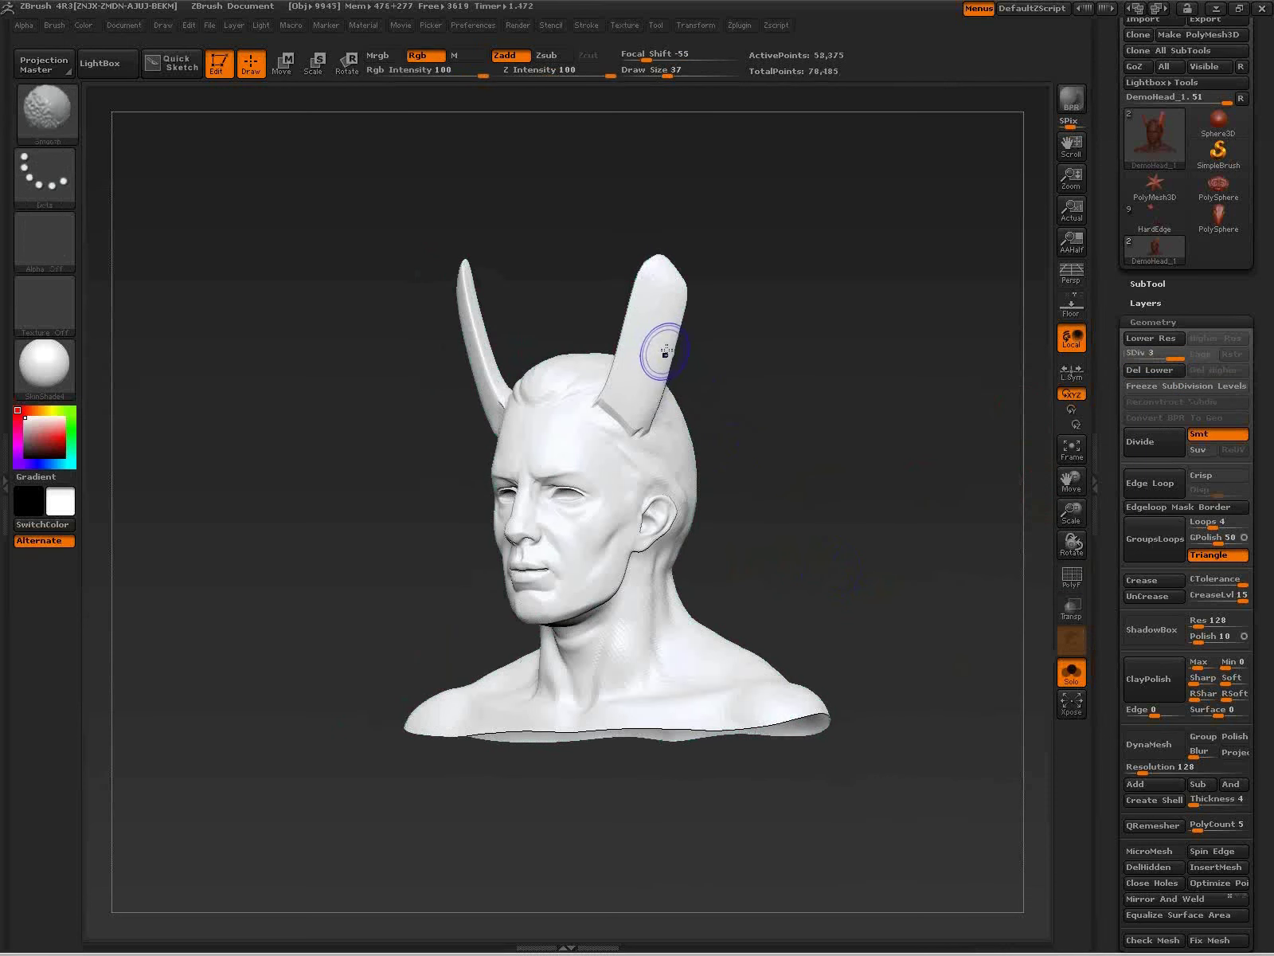
Step: Smooth the horns' bases and build up clay where they join the head, using mirrored strokes
{"action": "key", "text": "shift+f"}
{"action": "right_click_drag", "start_coordinate": [645, 375], "coordinate": [614, 413], "text": "ctrl"}
{"action": "left_click_drag", "start_coordinate": [582, 409], "coordinate": [627, 487], "text": "shift"}
{"action": "left_click_drag", "start_coordinate": [825, 533], "coordinate": [857, 528]}
{"action": "key", "text": "shift+f"}
{"action": "mouse_move", "coordinate": [612, 469]}
{"action": "left_mouse_down"}
{"action": "mouse_move", "coordinate": [605, 416]}
{"action": "mouse_move", "coordinate": [628, 468]}
{"action": "mouse_move", "coordinate": [606, 447]}
{"action": "left_mouse_up"}
{"action": "right_click_drag", "start_coordinate": [797, 555], "coordinate": [750, 528], "text": "ctrl"}
{"action": "left_click_drag", "start_coordinate": [751, 527], "coordinate": [742, 525]}
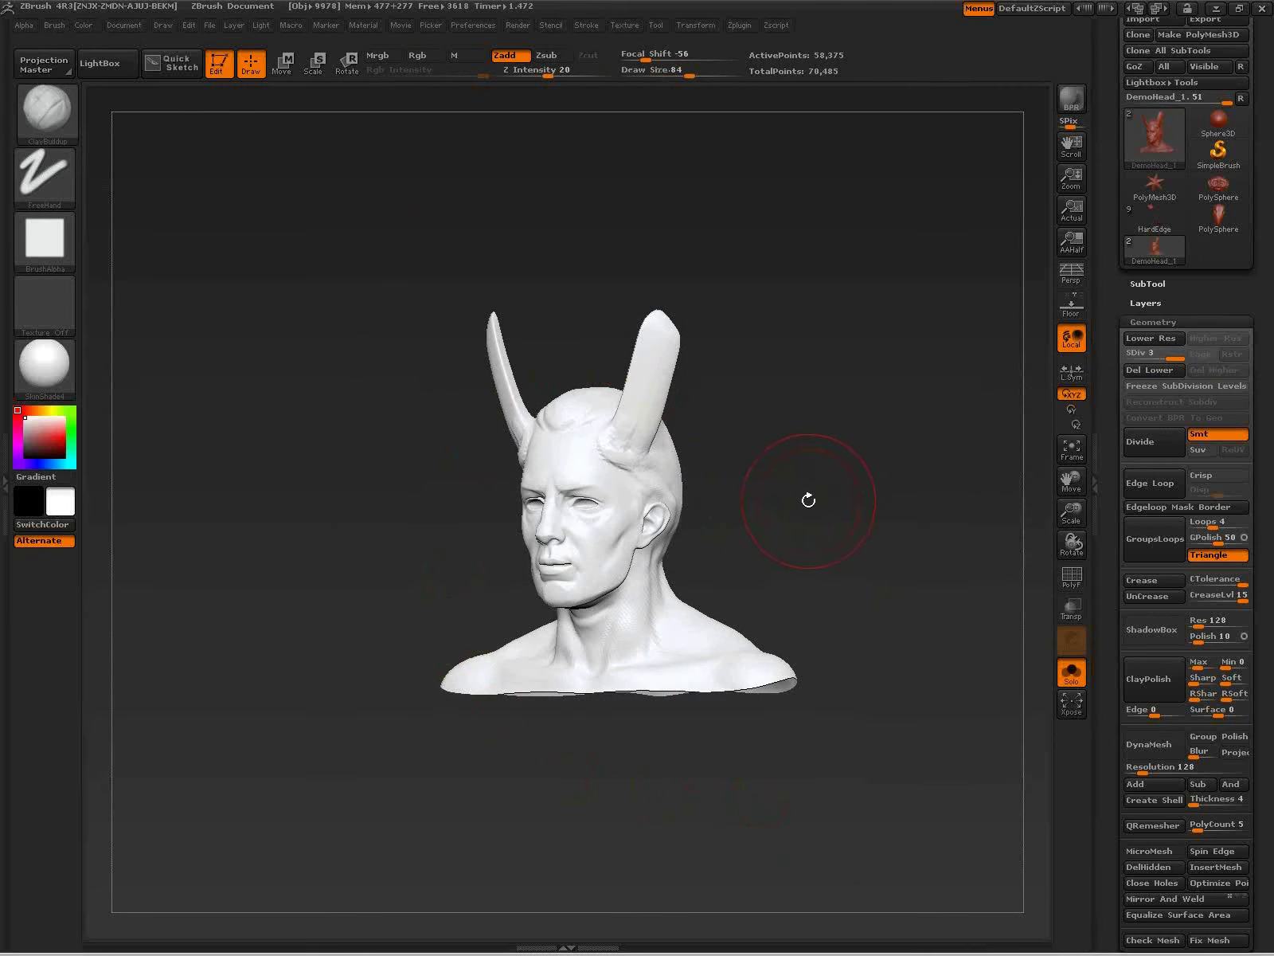
Step: Smooth the horns down to short spikes at subdivision level 1 and return to level 3
{"action": "key", "text": "shift+d"}
{"action": "key", "text": "shift+d"}
{"action": "mouse_move", "coordinate": [658, 363]}
{"action": "left_mouse_down", "text": "shift"}
{"action": "mouse_move", "coordinate": [642, 415]}
{"action": "mouse_move", "coordinate": [653, 470]}
{"action": "left_mouse_up", "text": "shift"}
{"action": "mouse_move", "coordinate": [836, 537]}
{"action": "left_mouse_down"}
{"action": "mouse_move", "coordinate": [817, 555]}
{"action": "mouse_move", "coordinate": [821, 630]}
{"action": "left_mouse_up"}
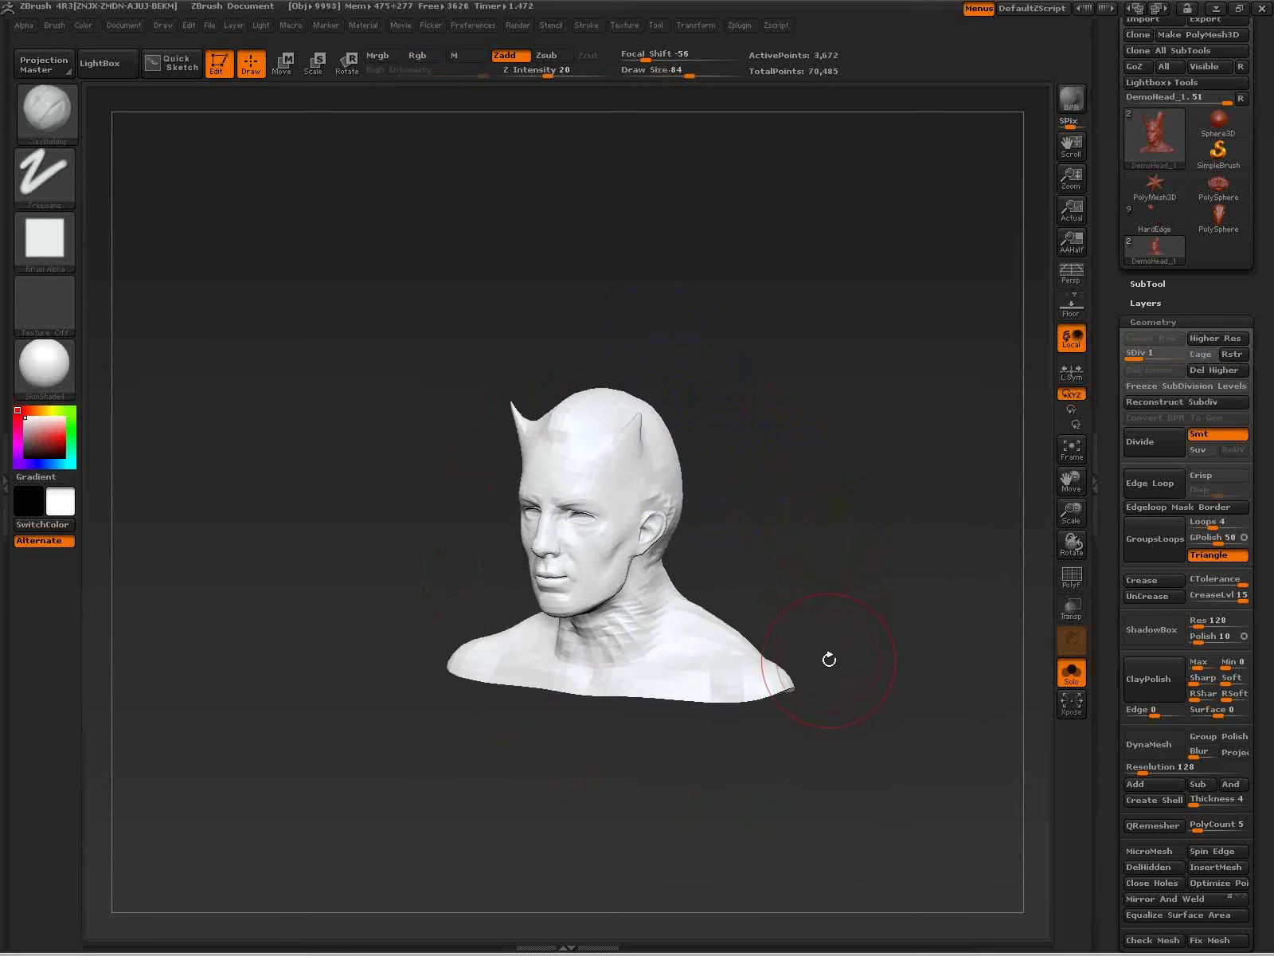
{"action": "key", "text": "d"}
{"action": "key", "text": "d"}
{"action": "left_click_drag", "start_coordinate": [897, 587], "coordinate": [902, 585]}
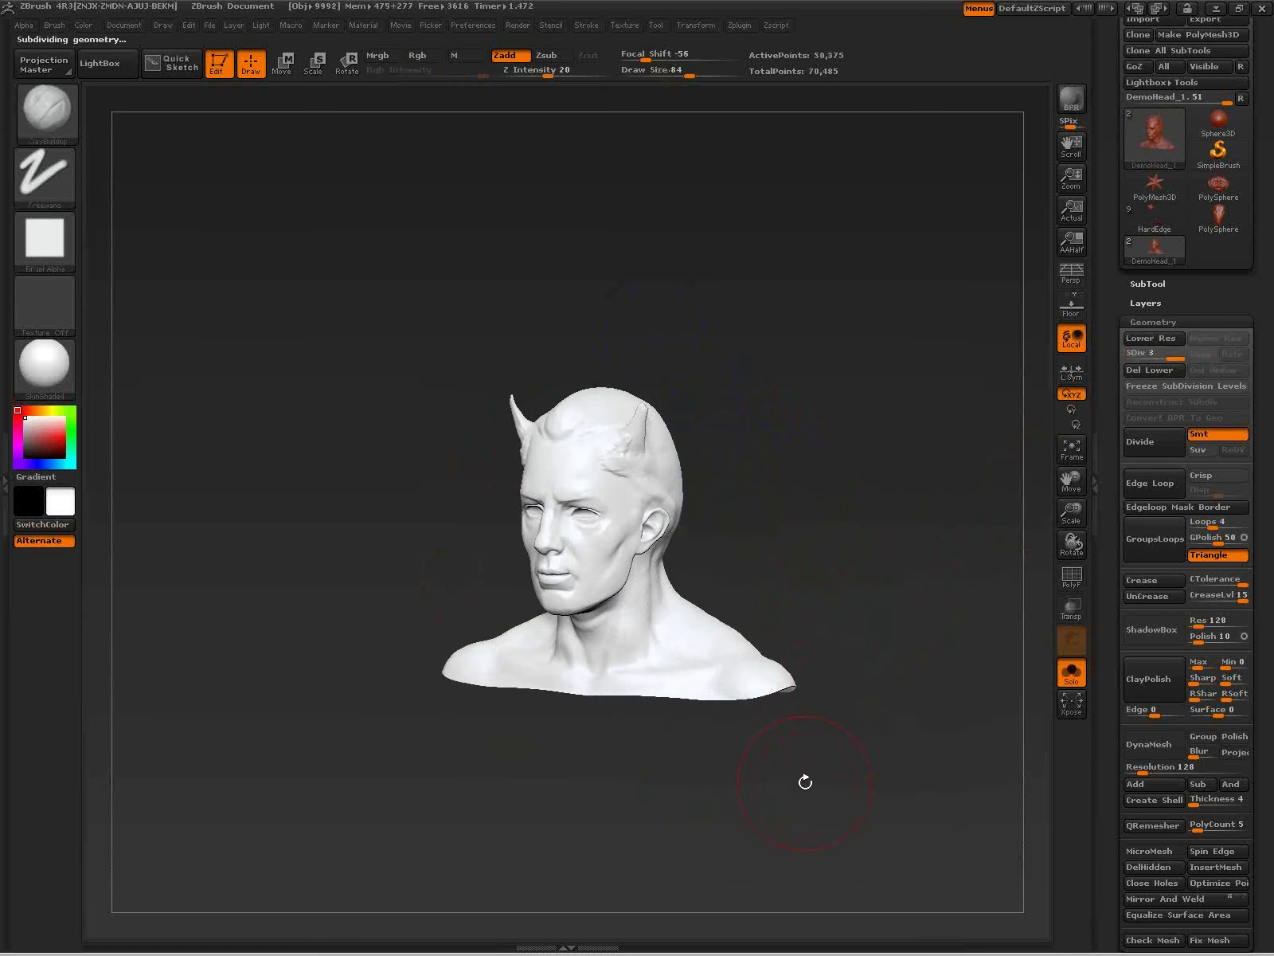
Step: Convert the bust to a DynaMesh, freezing its subdivision levels, and inspect the polyframe on its underside
{"action": "left_click", "coordinate": [1155, 744]}
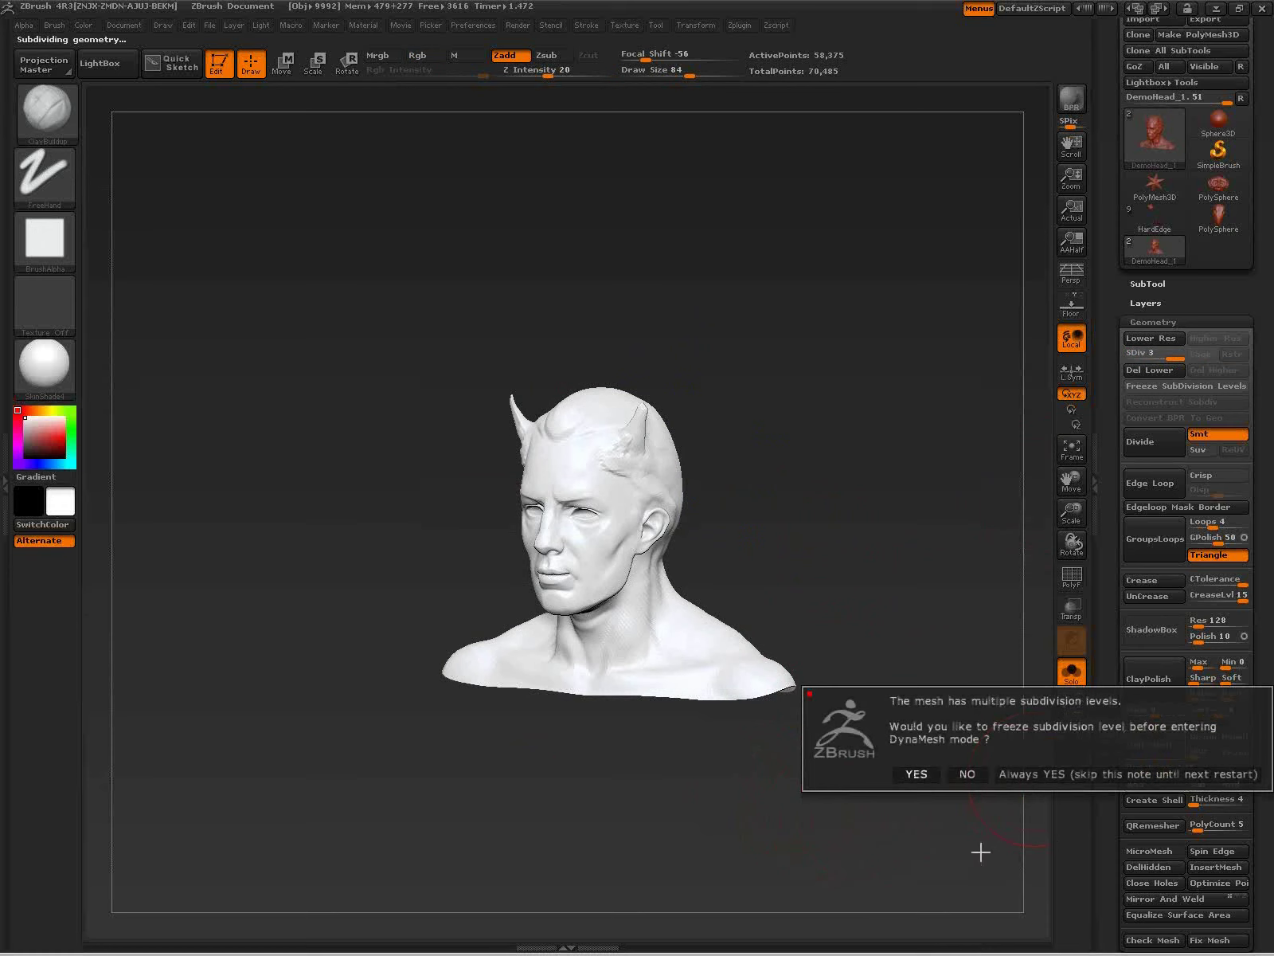
{"action": "left_click", "coordinate": [915, 773]}
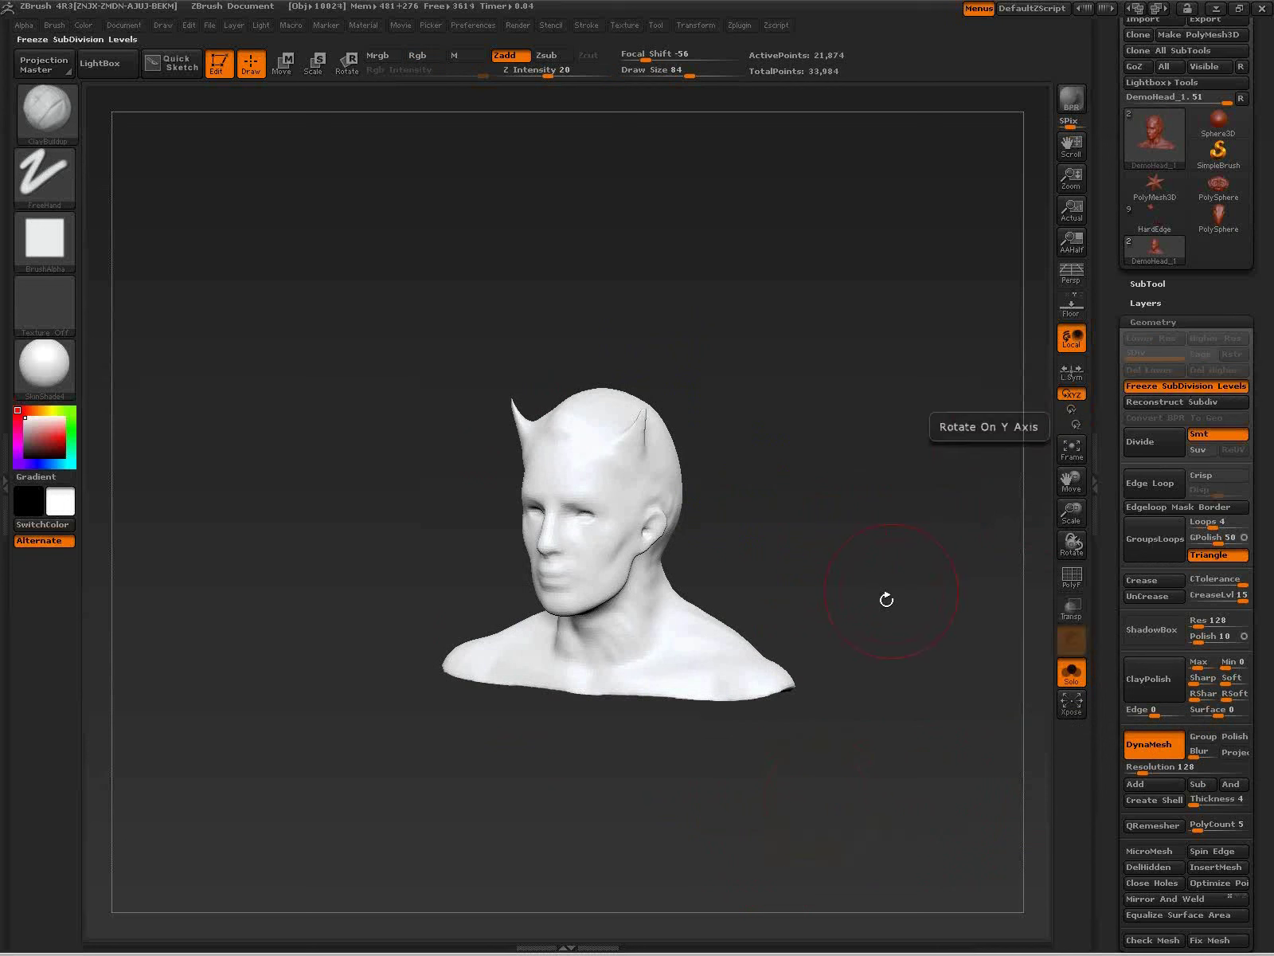
{"action": "left_click_drag", "start_coordinate": [886, 595], "coordinate": [862, 623]}
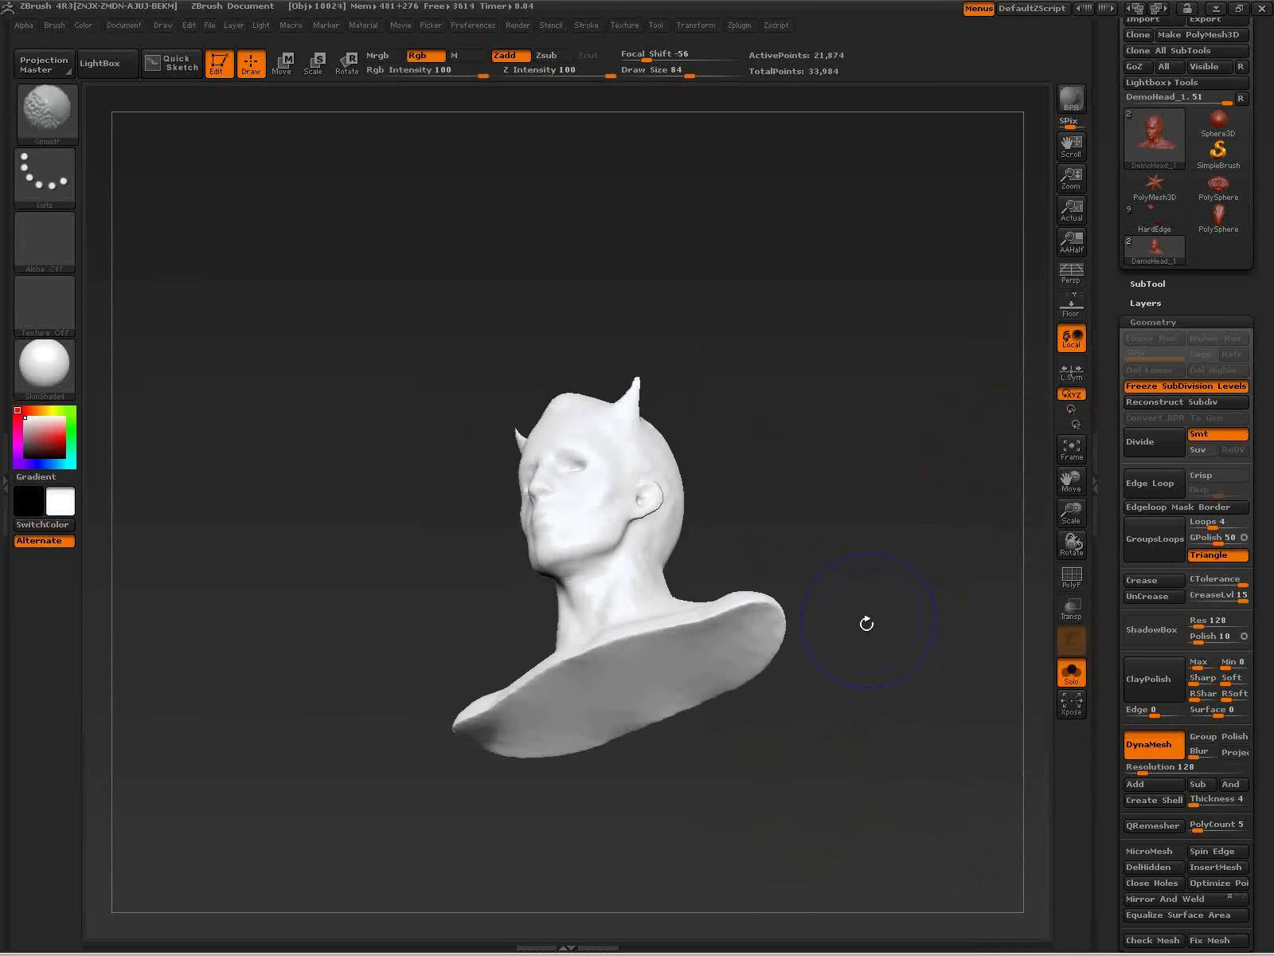
{"action": "key", "text": "shift+f"}
{"action": "left_click_drag", "start_coordinate": [862, 700], "coordinate": [839, 667]}
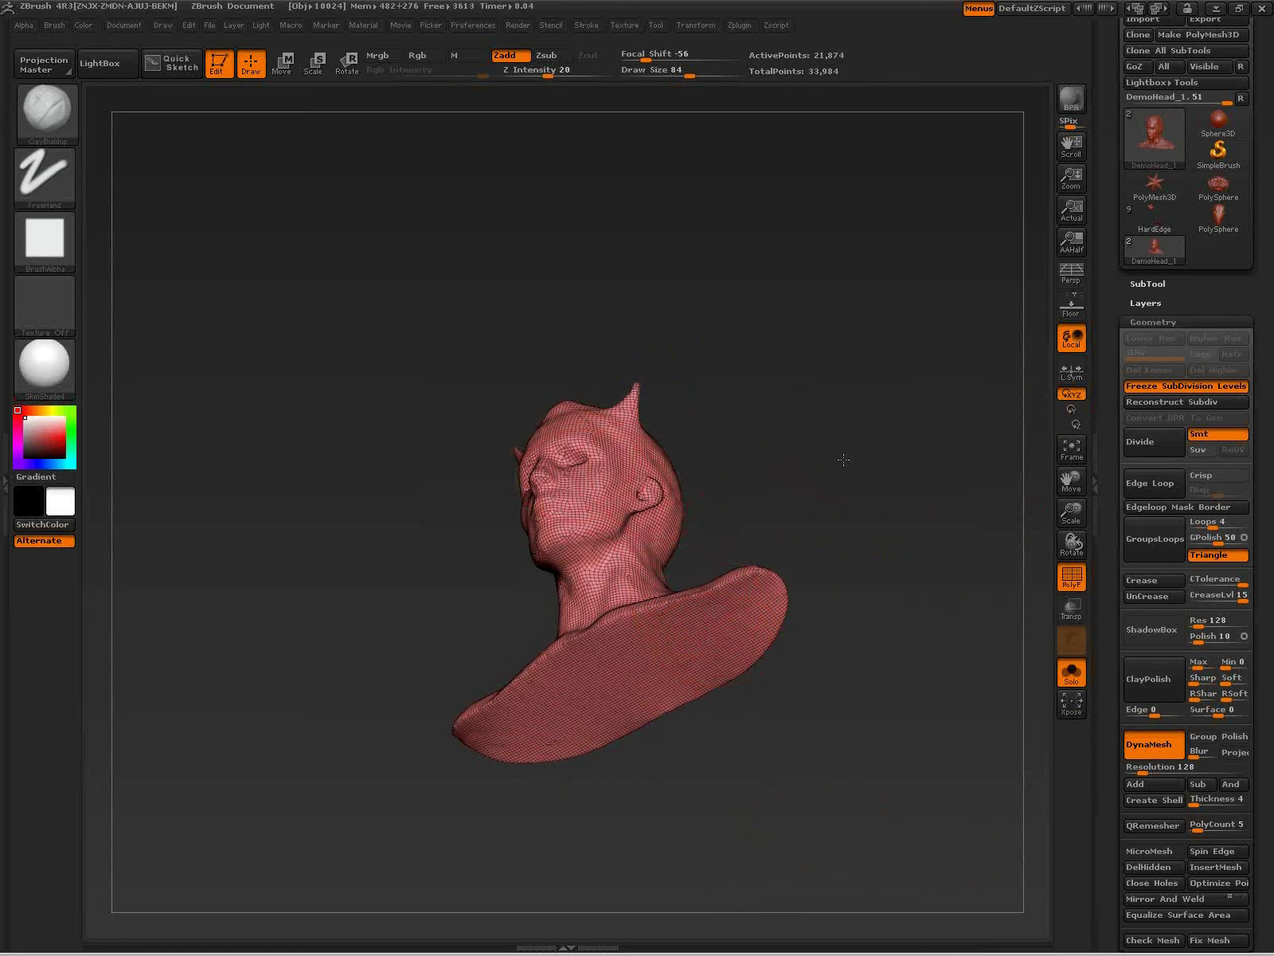
{"action": "left_click_drag", "start_coordinate": [842, 458], "coordinate": [735, 518]}
{"action": "mouse_move", "coordinate": [824, 517]}
{"action": "left_mouse_down"}
{"action": "mouse_move", "coordinate": [814, 398]}
{"action": "mouse_move", "coordinate": [658, 568]}
{"action": "left_mouse_up"}
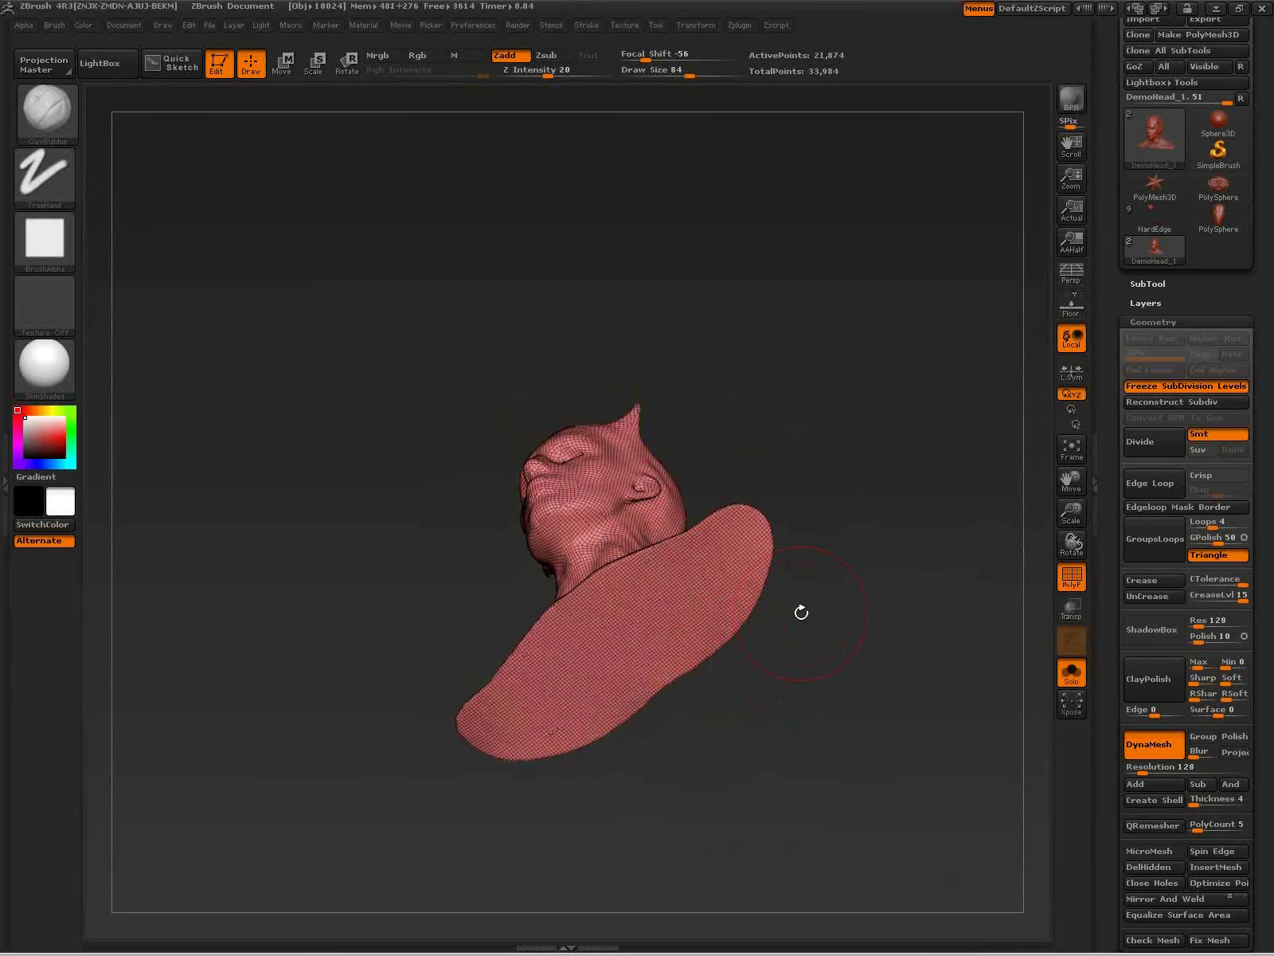
{"action": "left_click_drag", "start_coordinate": [898, 560], "coordinate": [773, 629]}
Step: Draw a mirrored pair of long S-shaped tubes with curled ends from the head, using CurveTube at draw size 51
{"action": "right_click_drag", "start_coordinate": [772, 629], "coordinate": [751, 618], "text": "ctrl"}
{"action": "key", "text": "s"}
{"action": "mouse_move", "coordinate": [743, 616]}
{"action": "left_mouse_down"}
{"action": "mouse_move", "coordinate": [729, 618]}
{"action": "mouse_move", "coordinate": [773, 623]}
{"action": "left_mouse_up"}
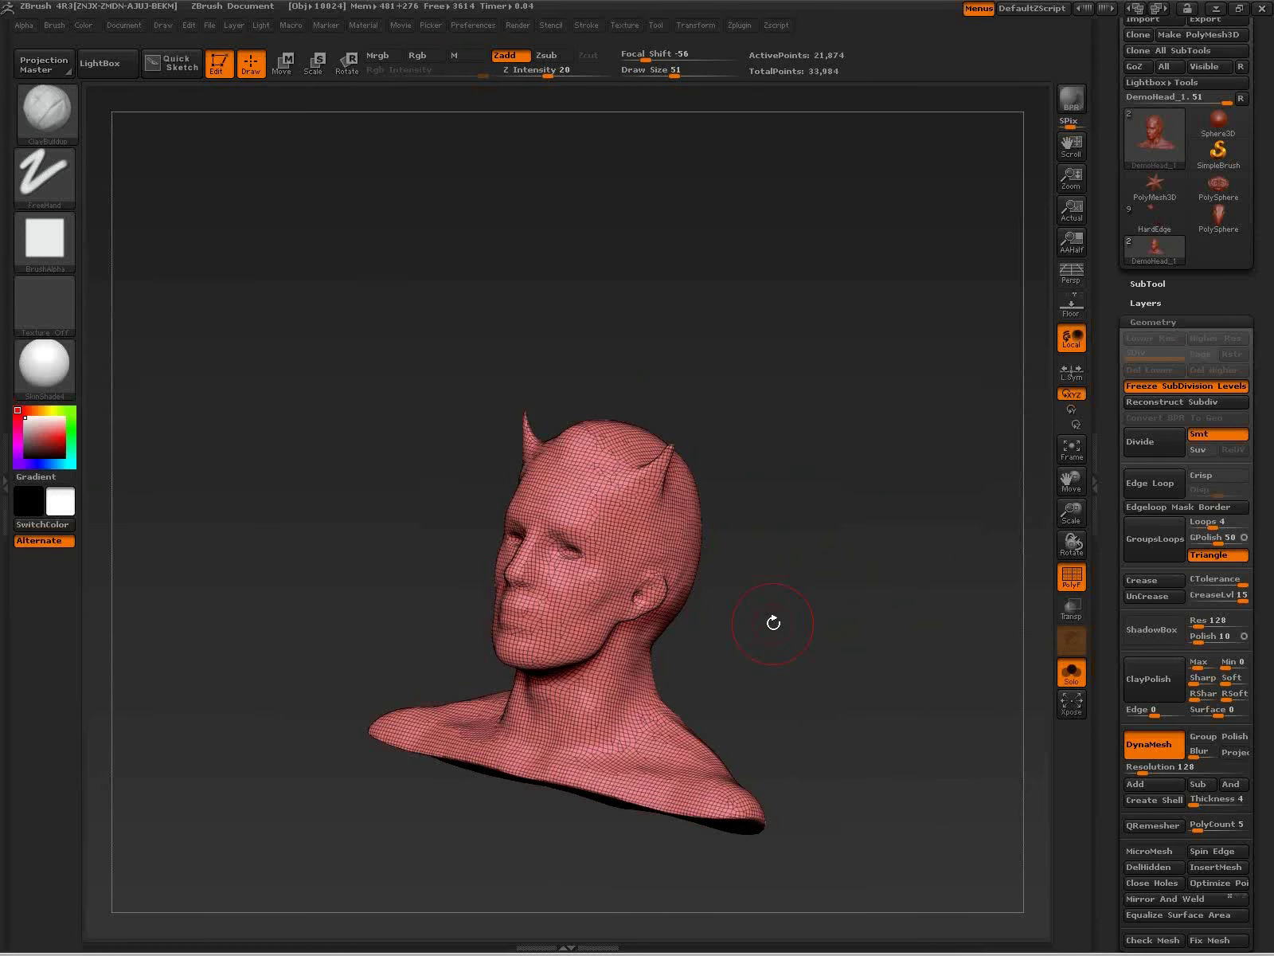
{"action": "key", "text": "b"}
{"action": "key", "text": "c"}
{"action": "key", "text": "t"}
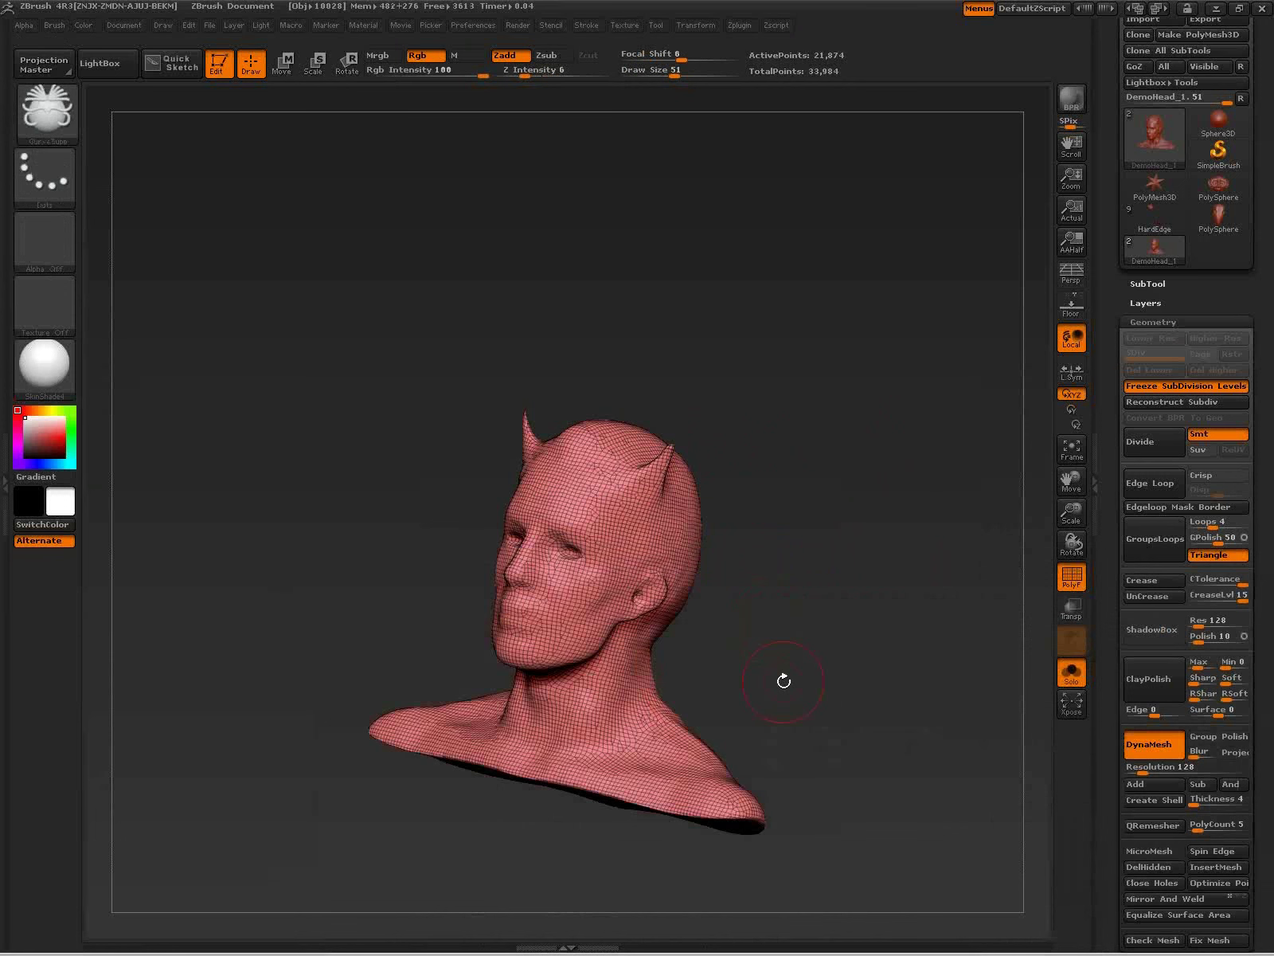
{"action": "left_click_drag", "start_coordinate": [841, 549], "coordinate": [646, 500]}
{"action": "mouse_move", "coordinate": [674, 418]}
{"action": "left_mouse_down"}
{"action": "mouse_move", "coordinate": [900, 391]}
{"action": "mouse_move", "coordinate": [788, 613]}
{"action": "mouse_move", "coordinate": [898, 640]}
{"action": "left_mouse_up"}
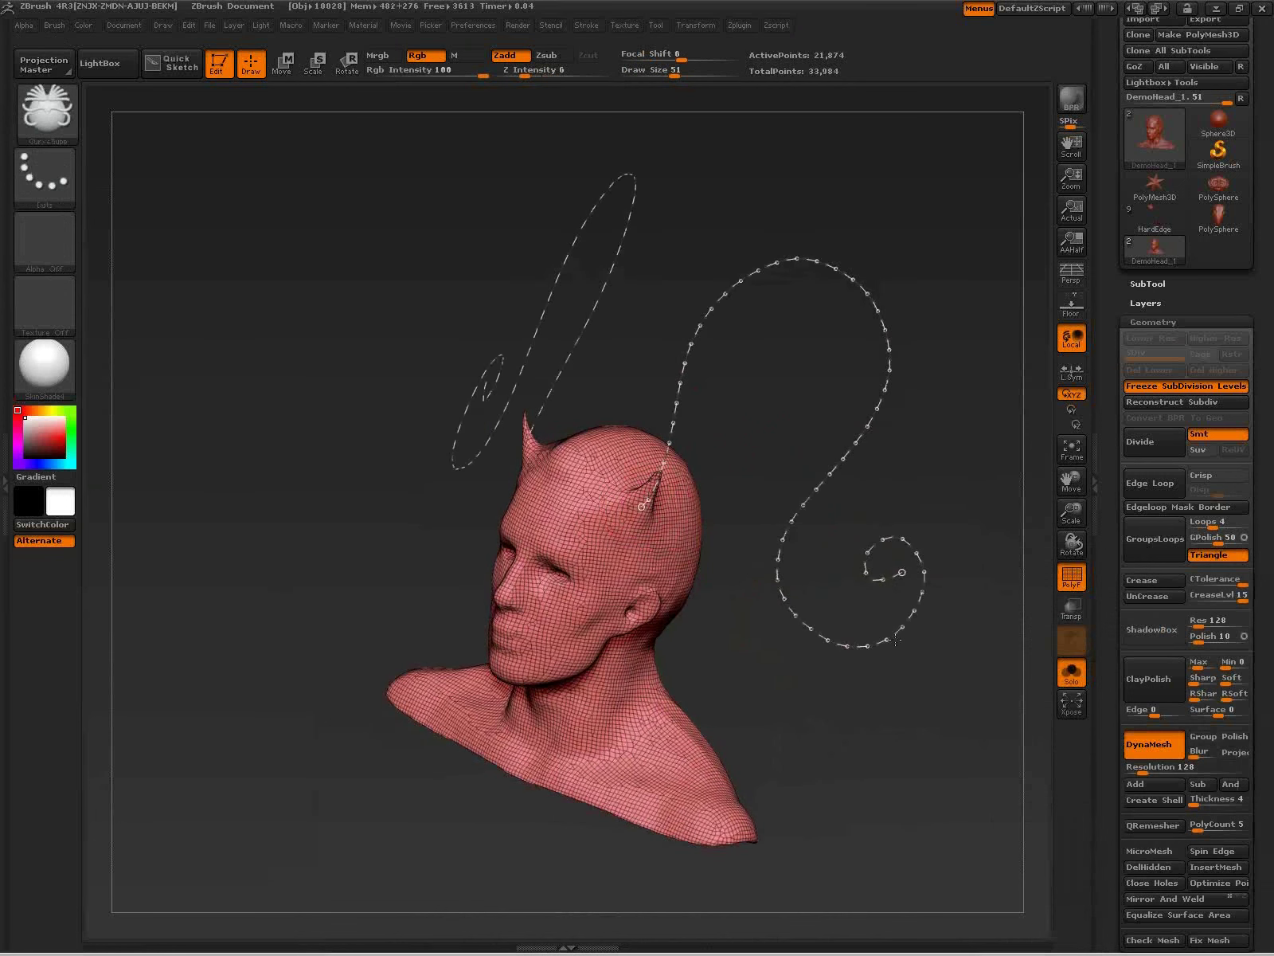
{"action": "left_click_drag", "start_coordinate": [856, 765], "coordinate": [693, 693]}
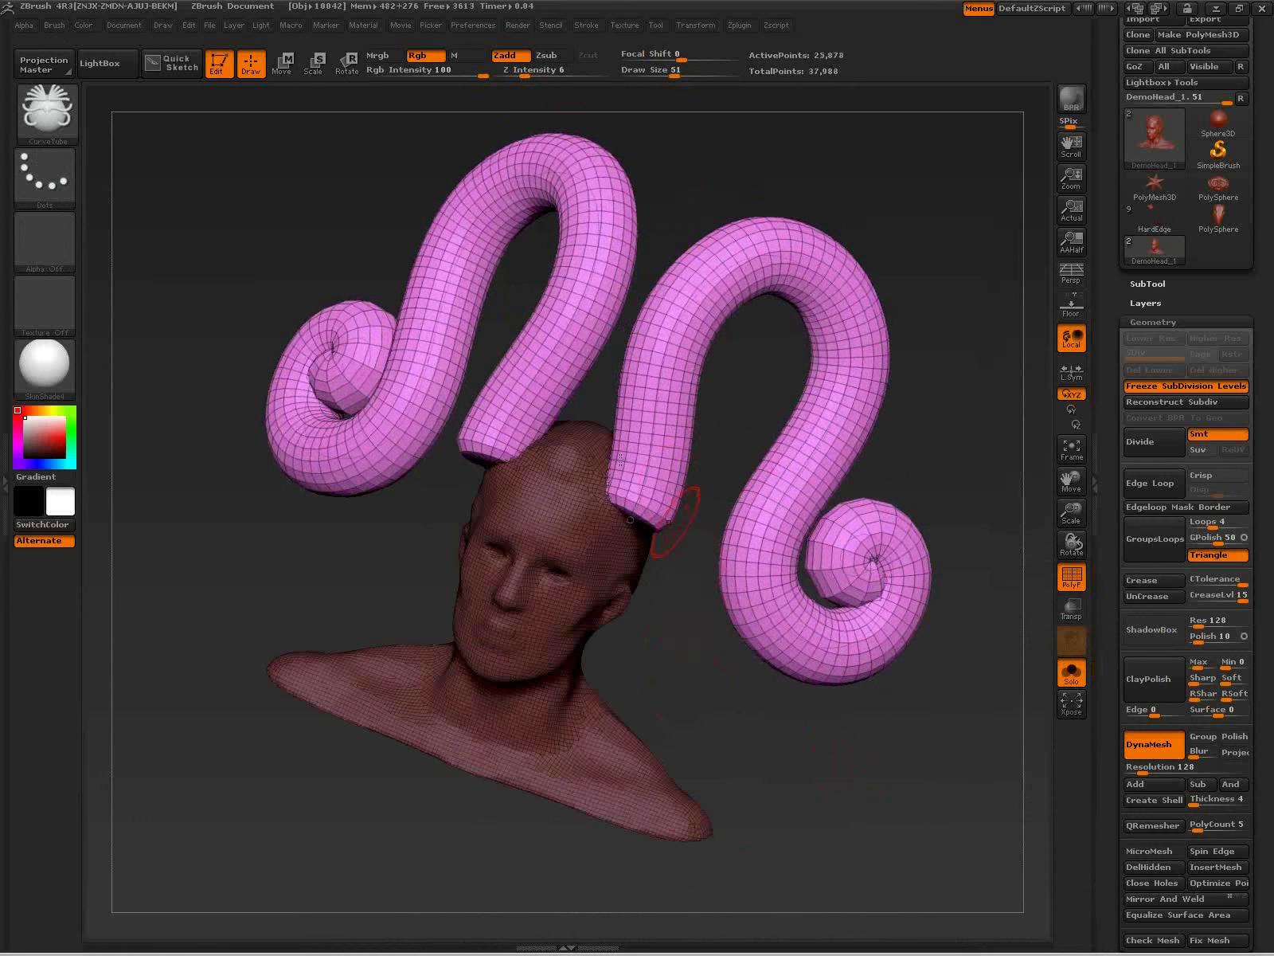
Step: Turn off Solo mode and, at draw size 64, pull the tubes' bases and upper bends into a new shape
{"action": "left_click", "coordinate": [1072, 673]}
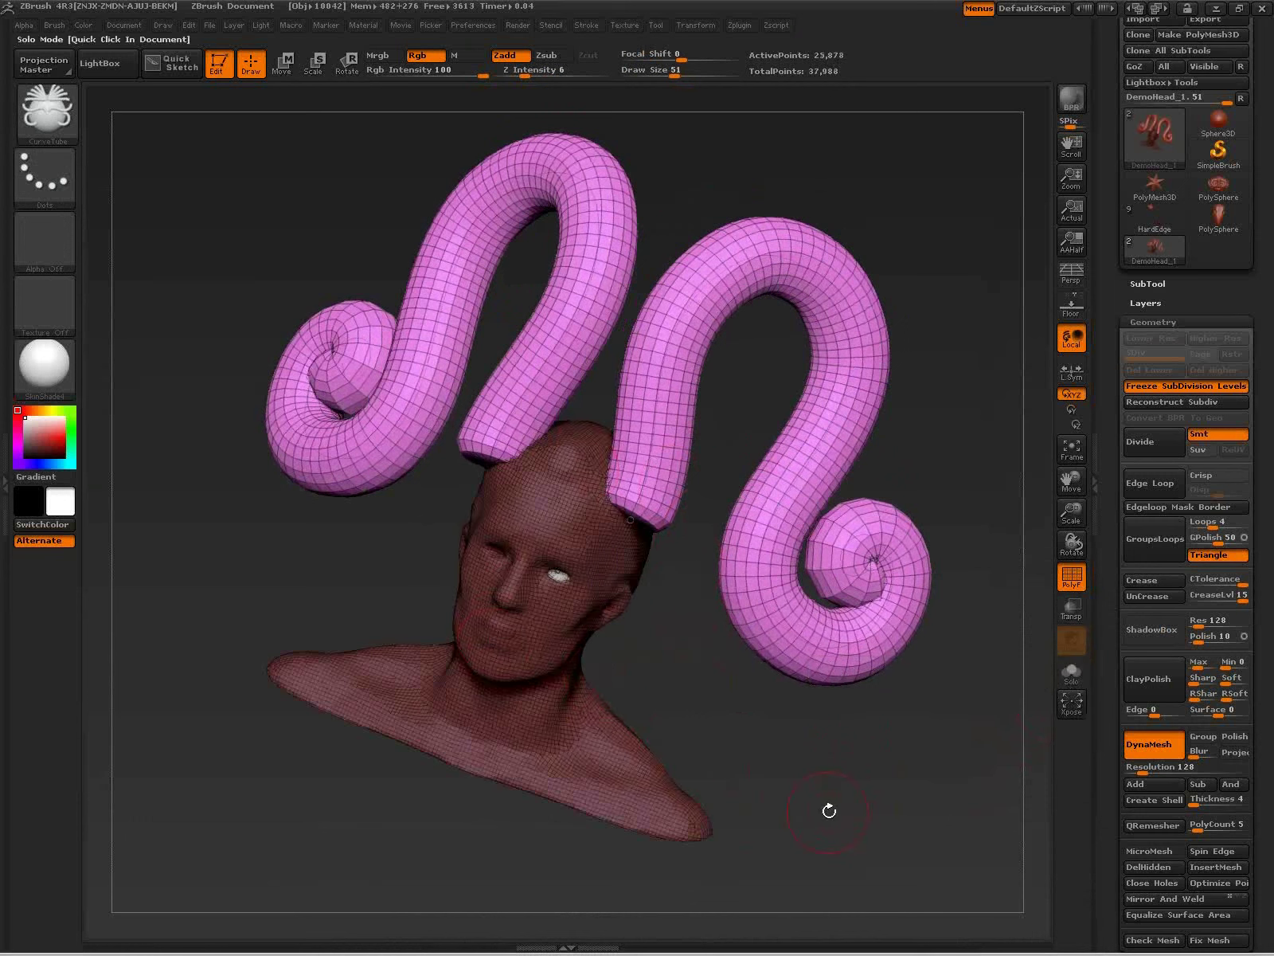
{"action": "key", "text": "]"}
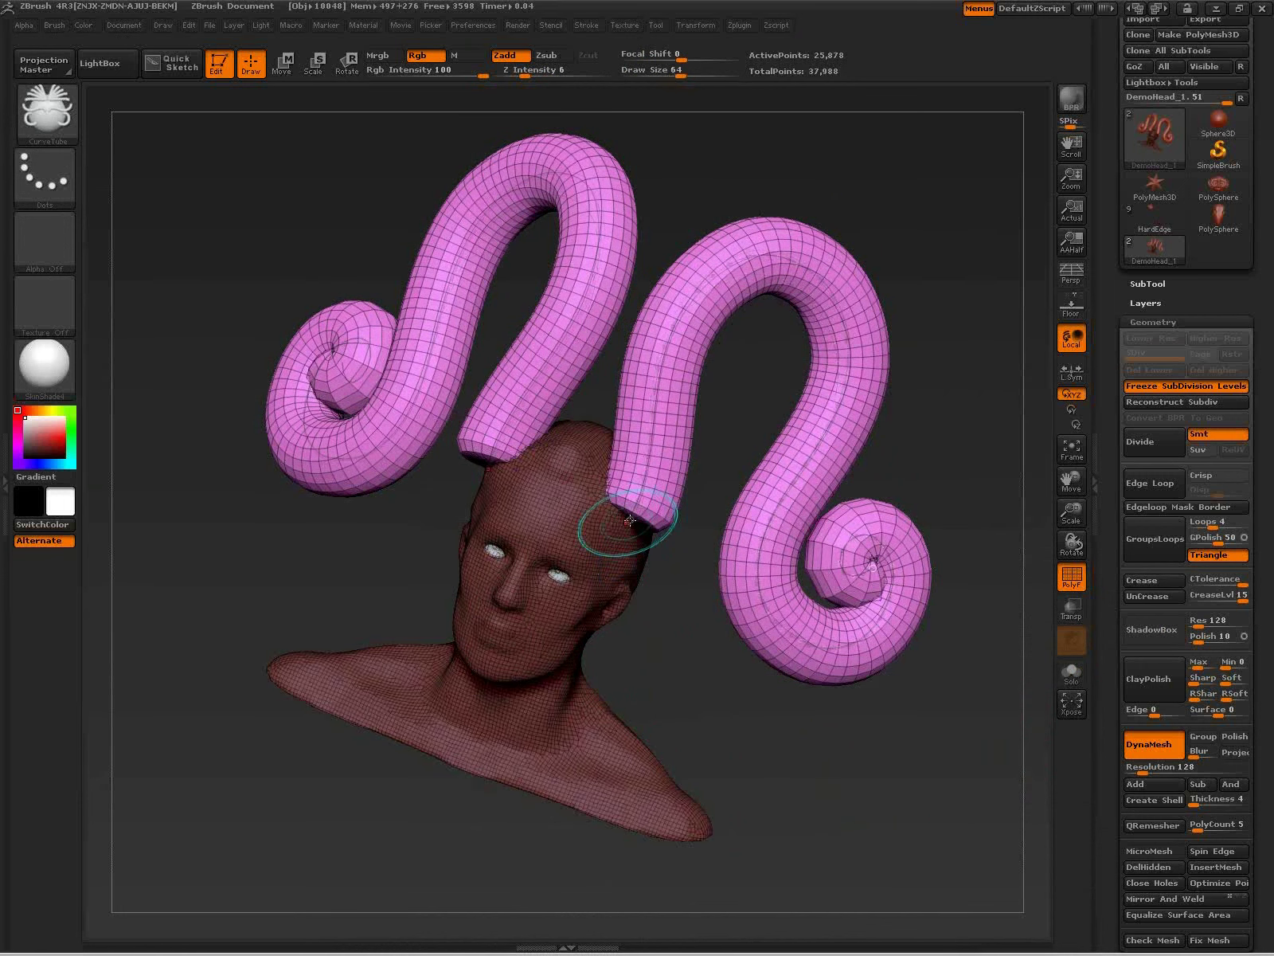
{"action": "left_click_drag", "start_coordinate": [630, 521], "coordinate": [602, 526]}
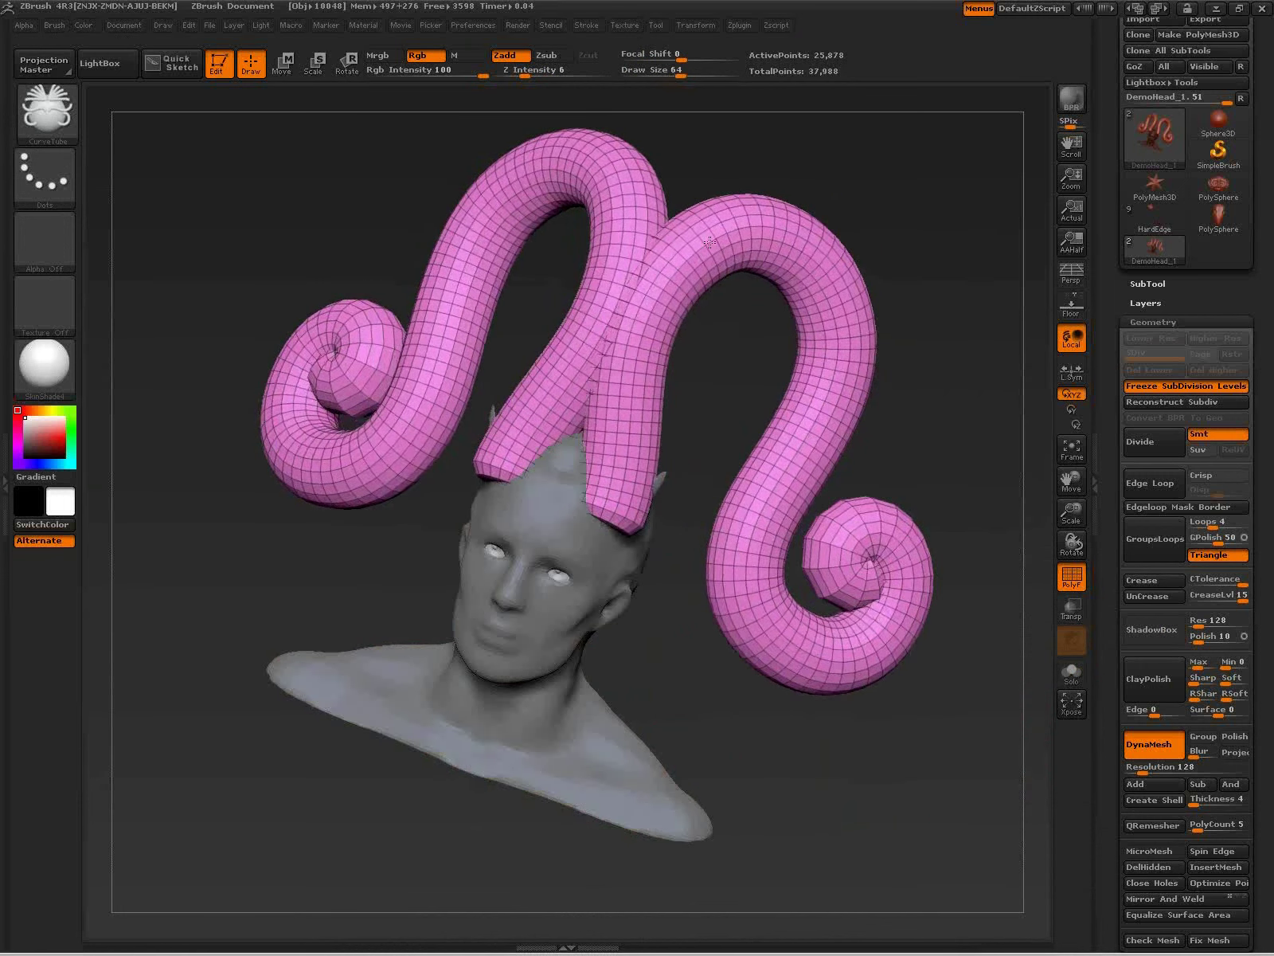
{"action": "left_click_drag", "start_coordinate": [720, 239], "coordinate": [747, 250]}
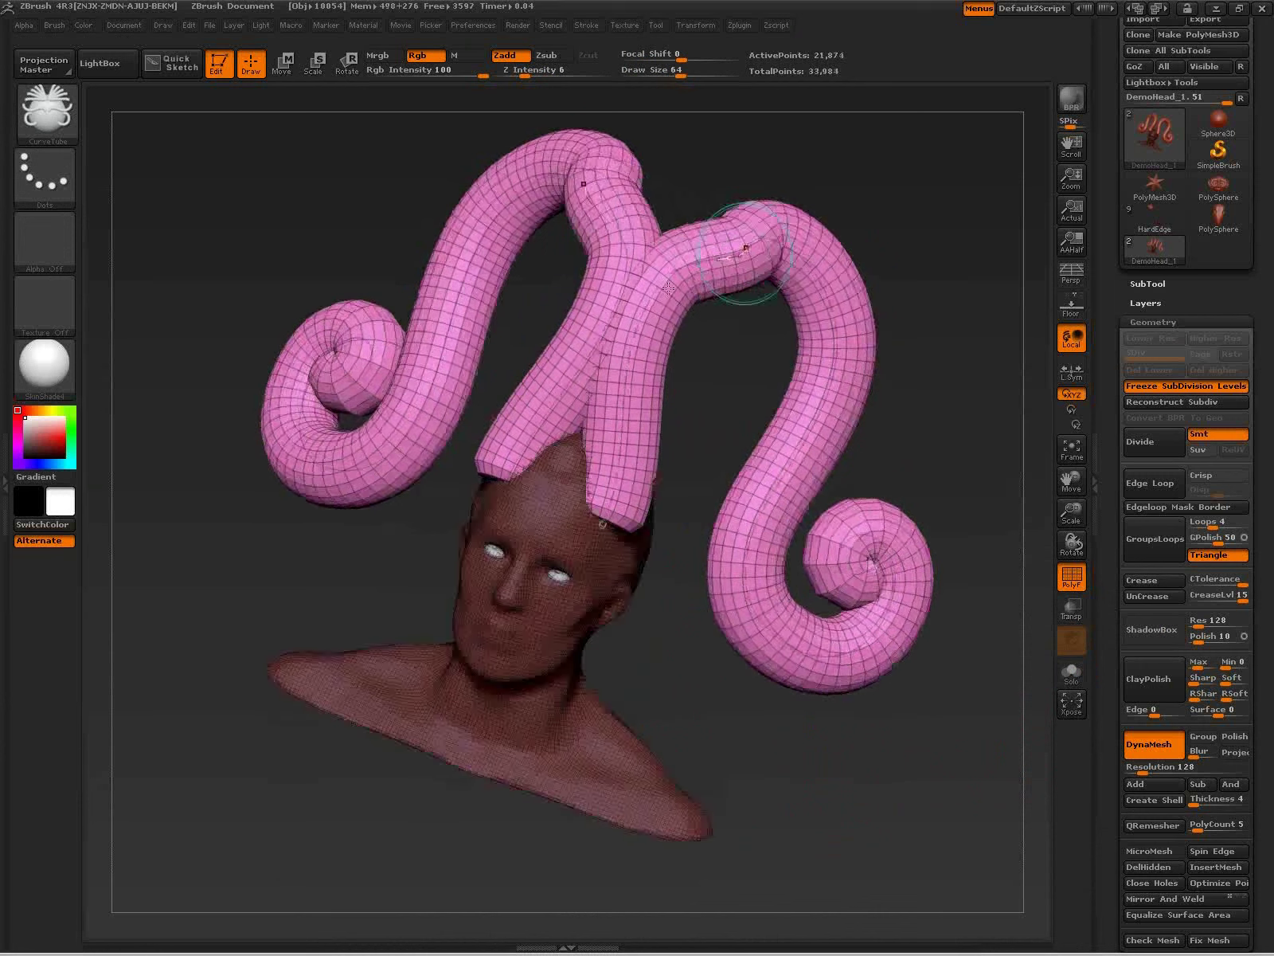
{"action": "left_click_drag", "start_coordinate": [668, 289], "coordinate": [676, 308]}
Step: Update the tubes' thickness along their curves, trying draw size 18 before settling on 30
{"action": "key", "text": "s"}
{"action": "left_click_drag", "start_coordinate": [699, 683], "coordinate": [672, 684]}
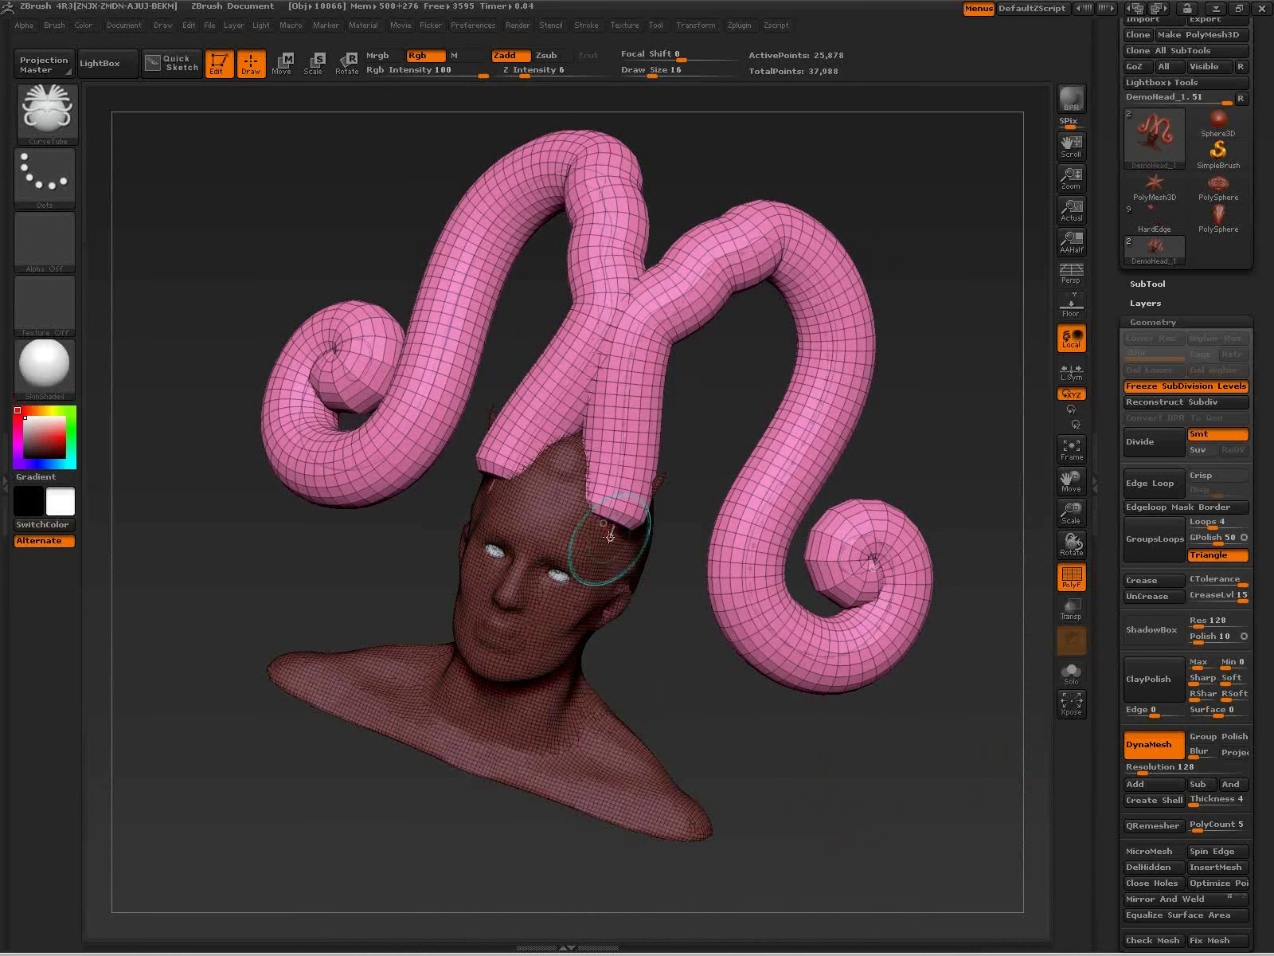
{"action": "left_click", "coordinate": [603, 522]}
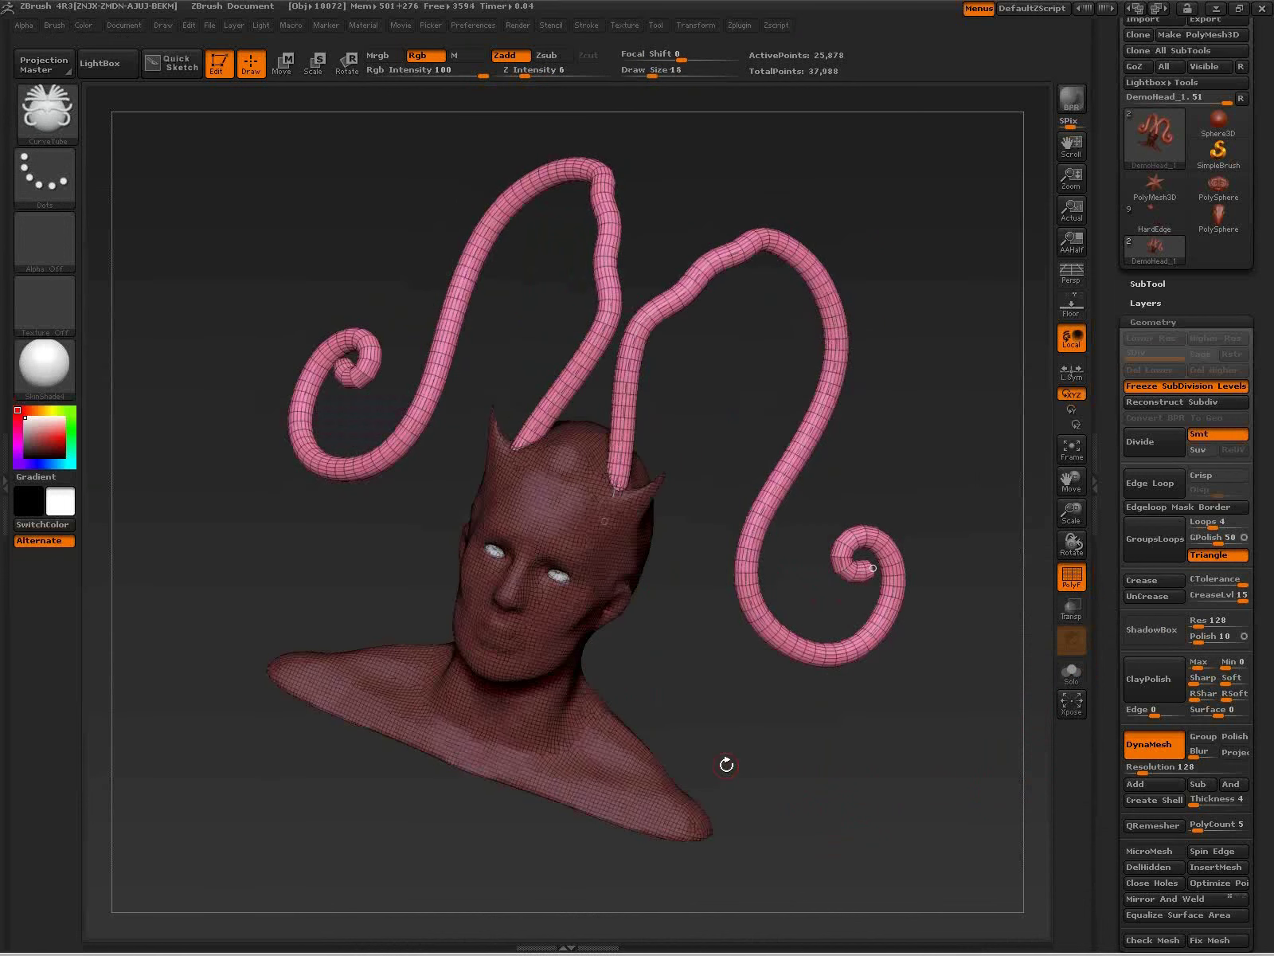
{"action": "key", "text": "s"}
{"action": "left_click_drag", "start_coordinate": [687, 686], "coordinate": [694, 686]}
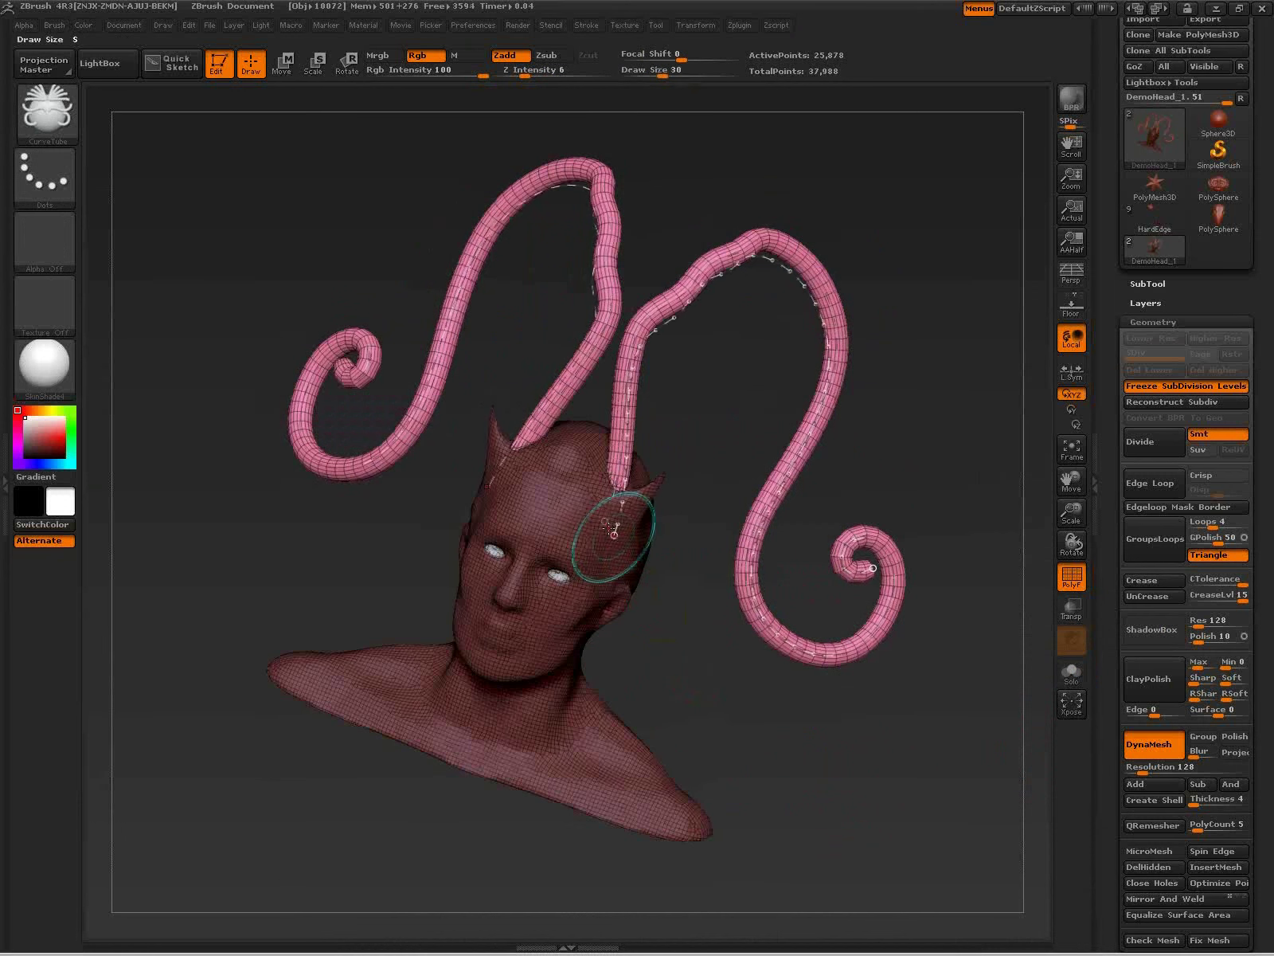
{"action": "left_click", "coordinate": [604, 522]}
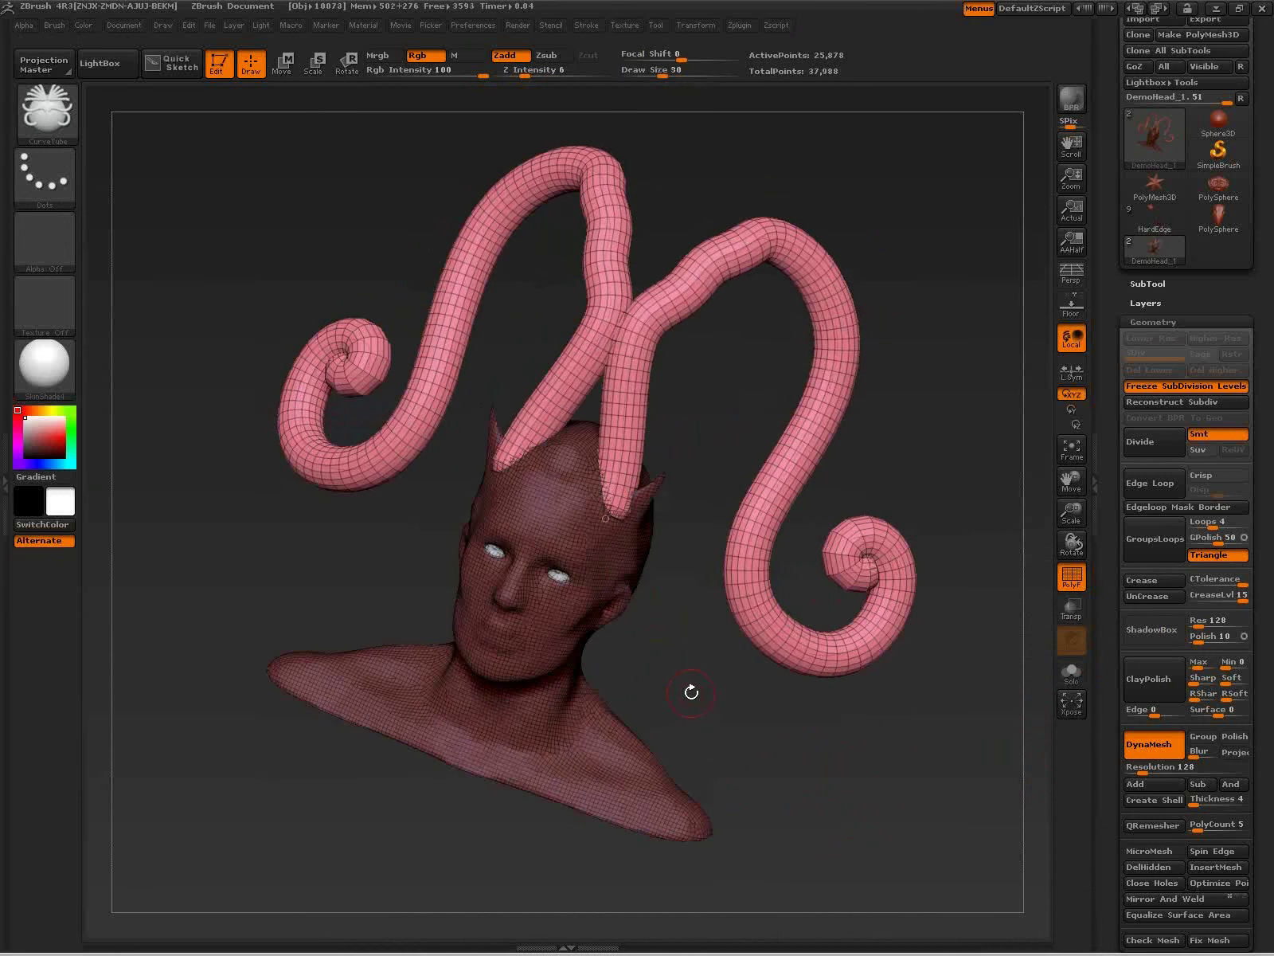
Step: Enable Size in the curve modifiers and update the tubes at draw size 64 to taper them toward their tips
{"action": "left_click", "coordinate": [587, 25]}
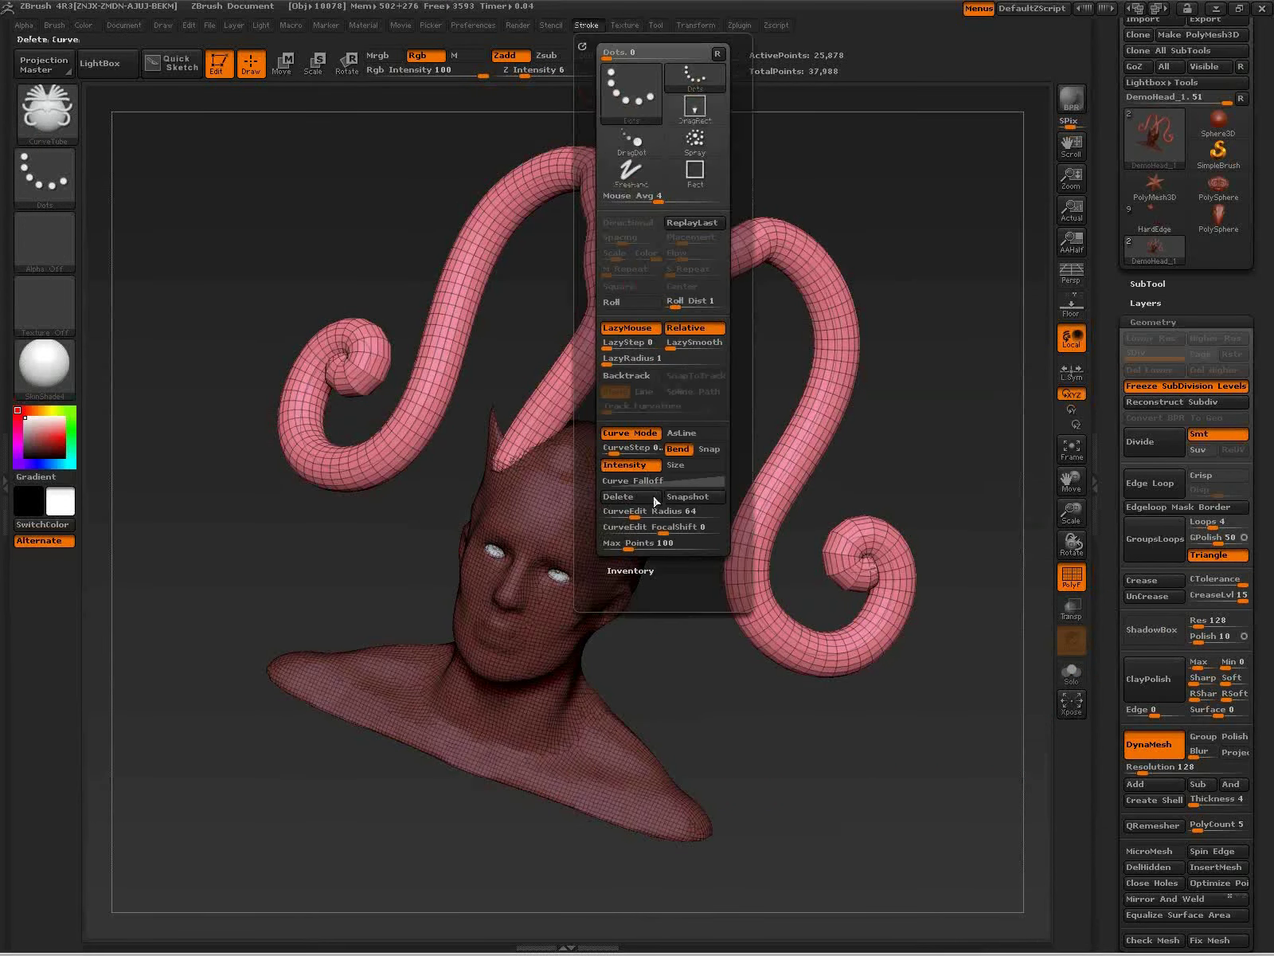
{"action": "left_click", "coordinate": [679, 419], "text": "shift"}
{"action": "left_click", "coordinate": [586, 31]}
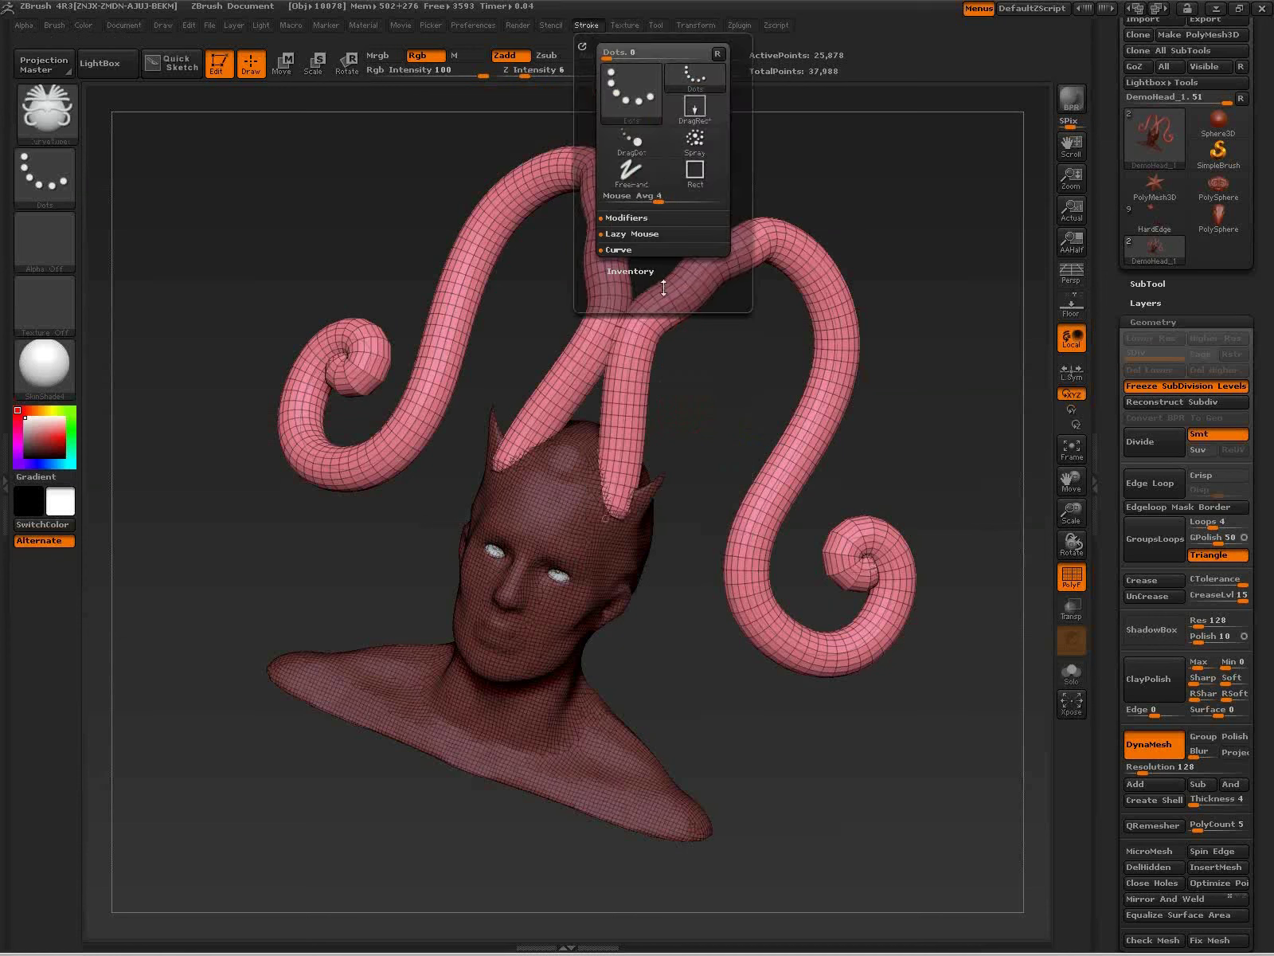
{"action": "left_click", "coordinate": [646, 249]}
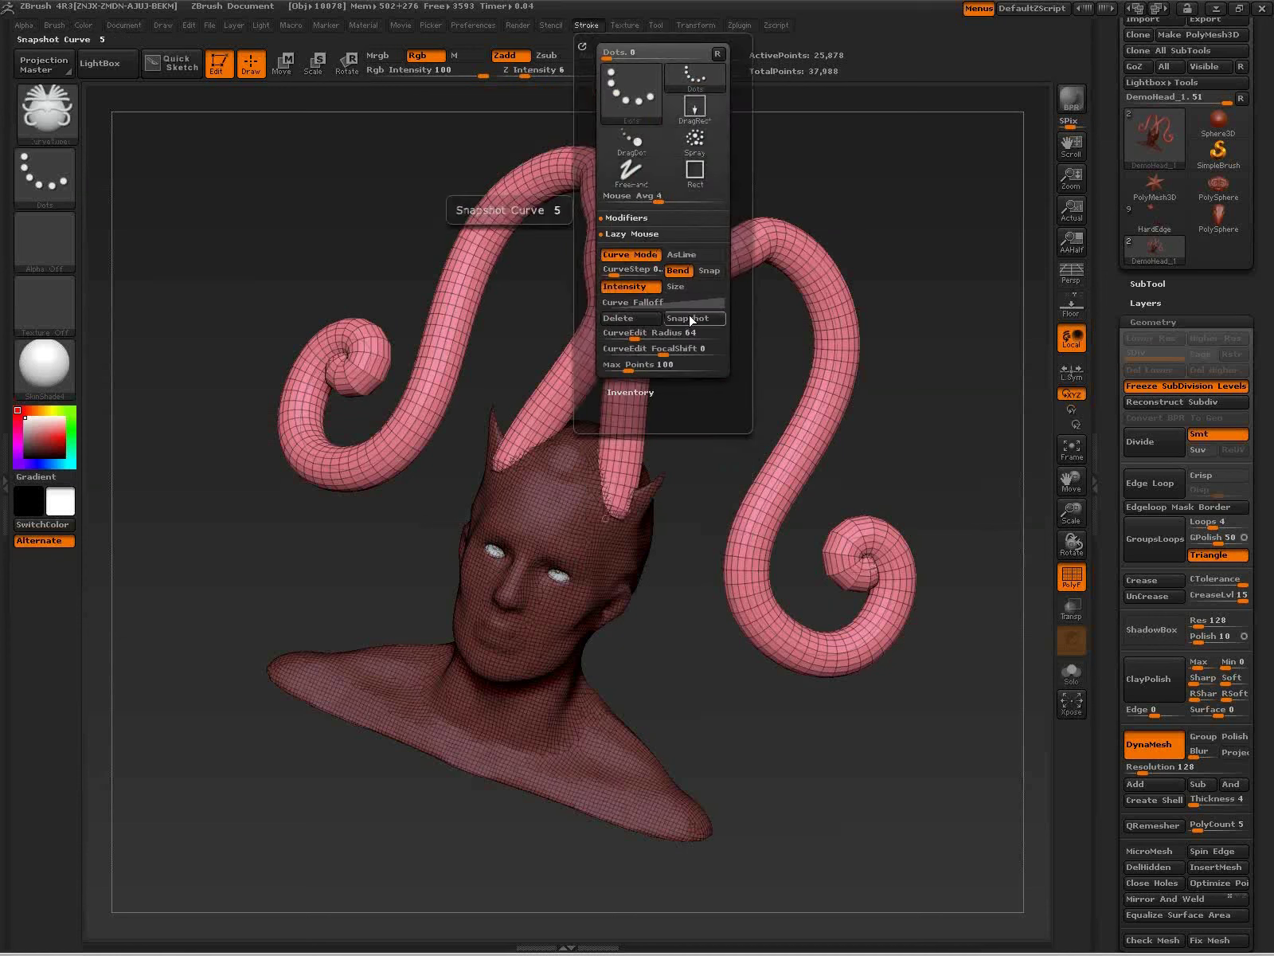
{"action": "left_click", "coordinate": [695, 290]}
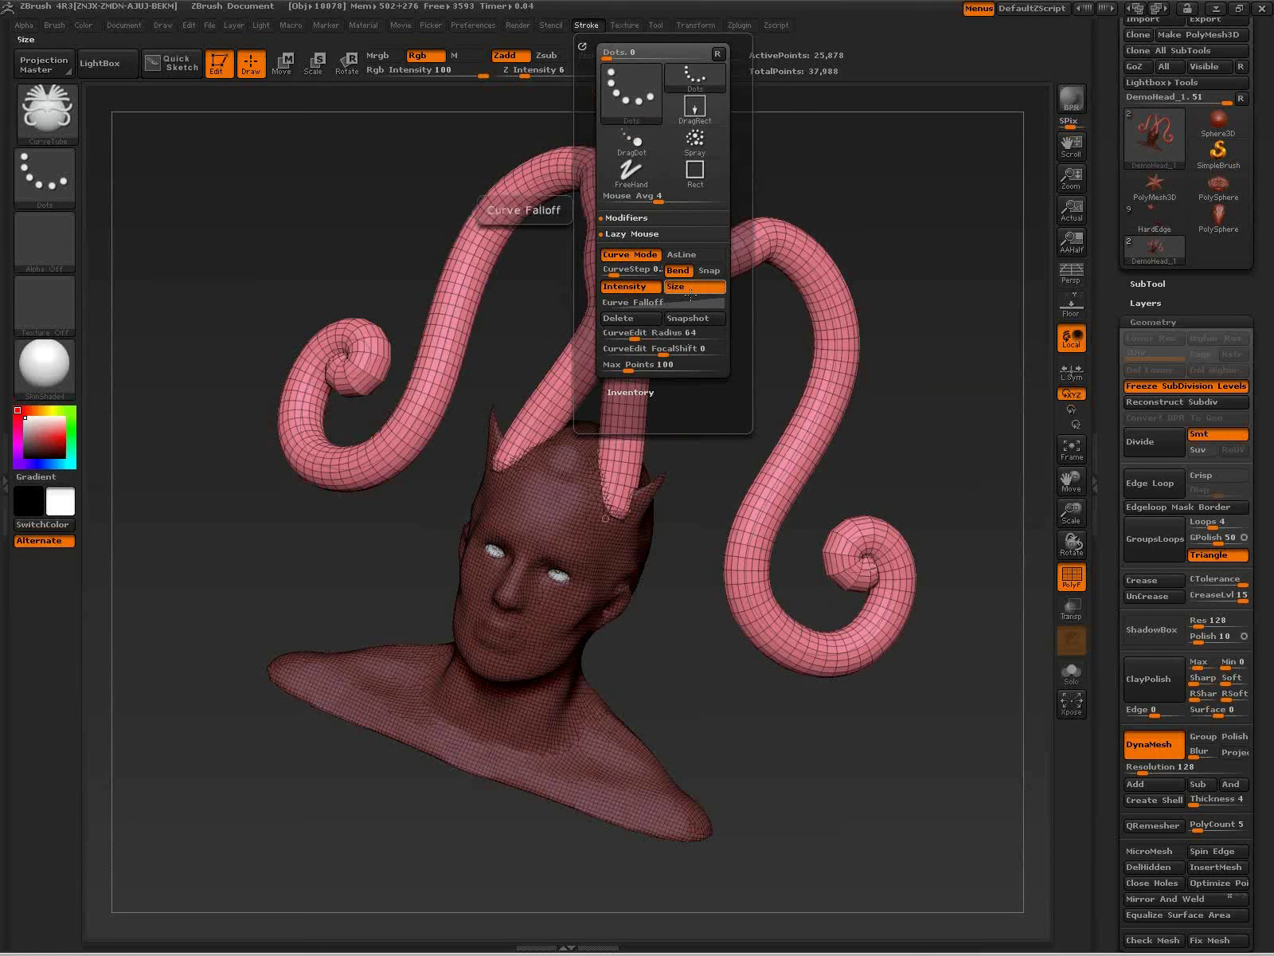
{"action": "left_click", "coordinate": [689, 303]}
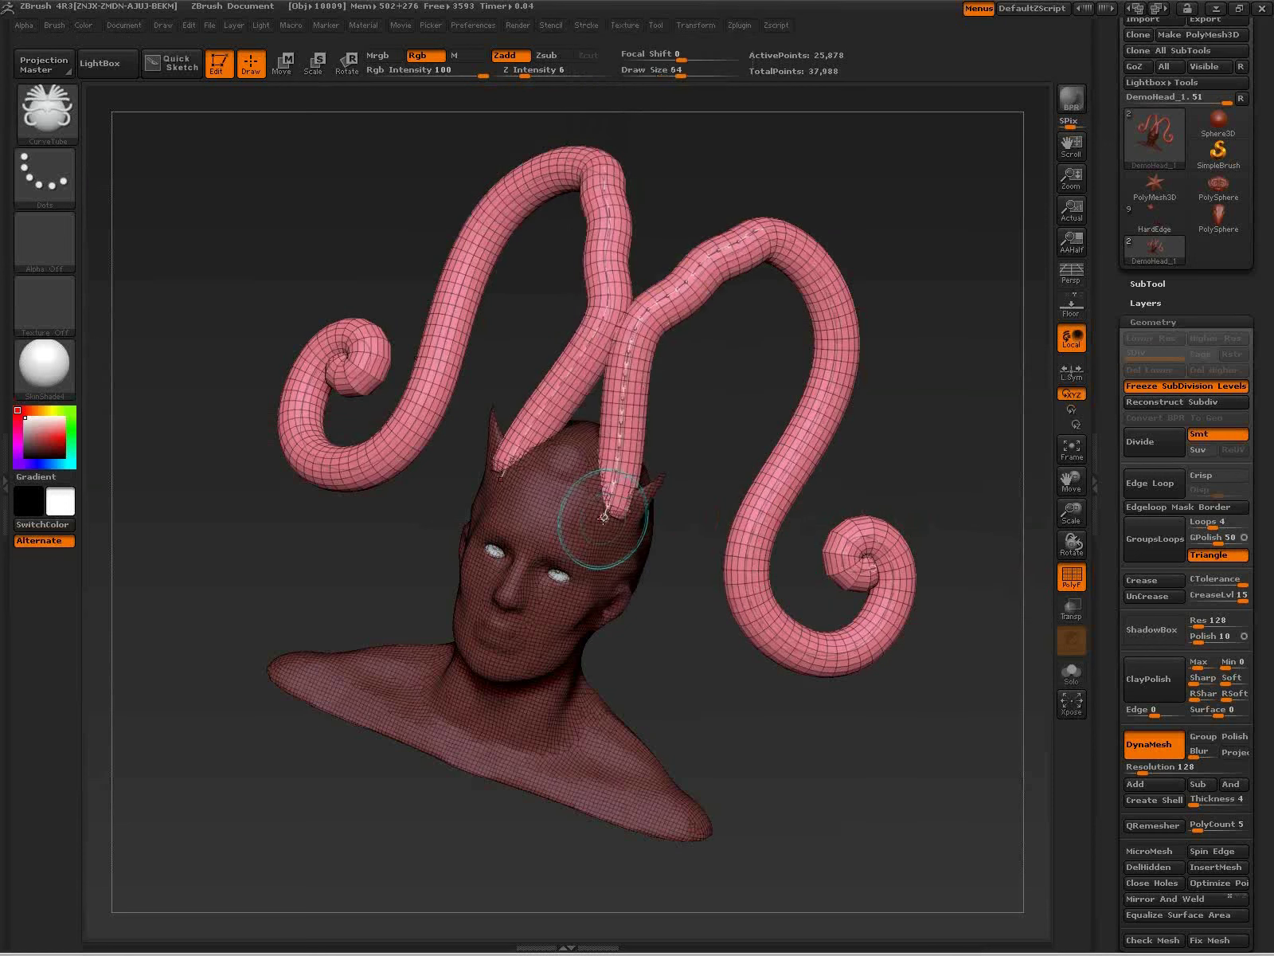
{"action": "left_click", "coordinate": [608, 518]}
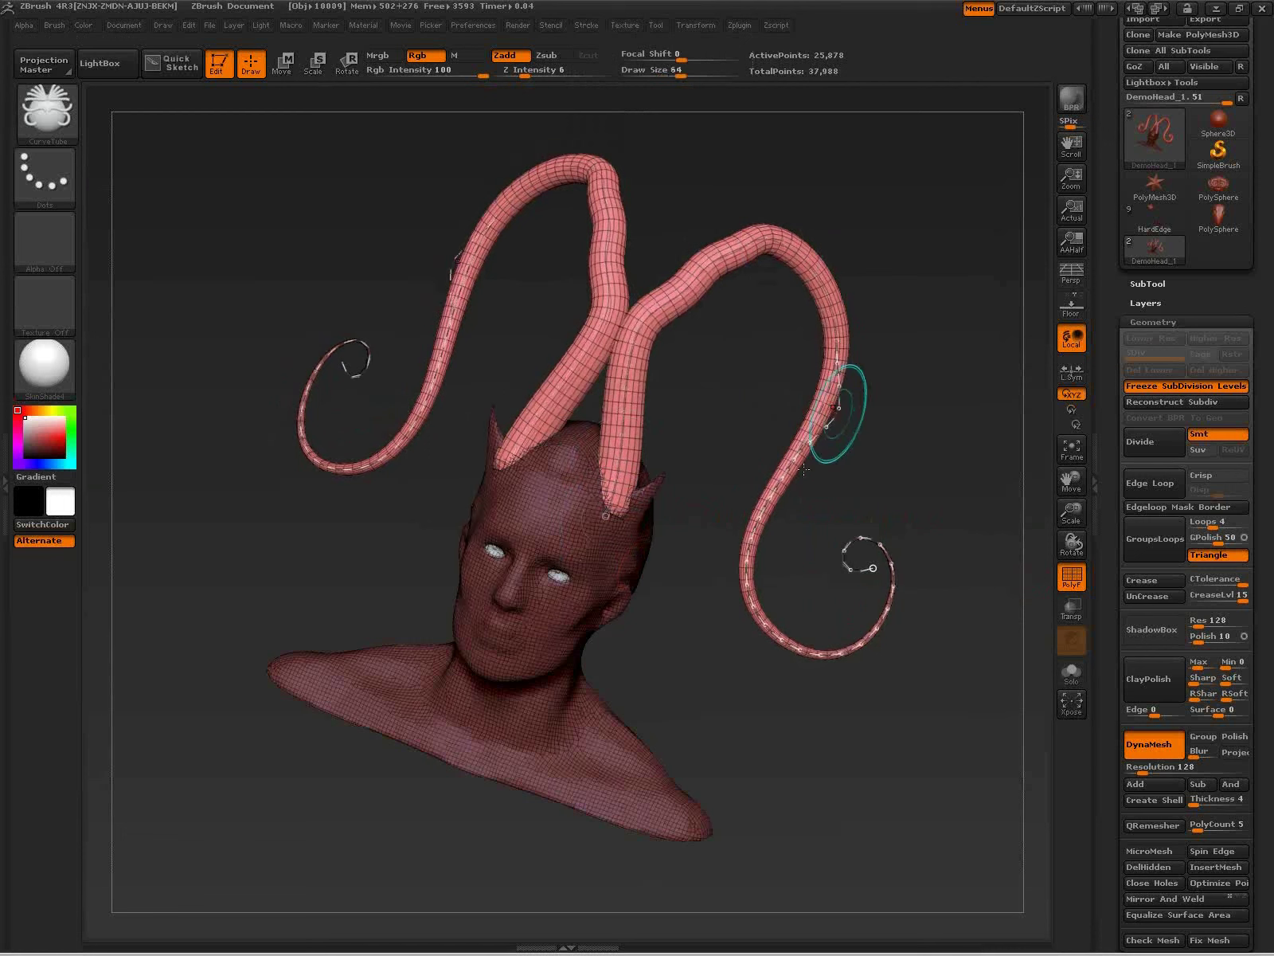
Step: Shape the curve modifiers' size graph into a series of peaks and valleys and update the tubes with this wavy thickness profile
{"action": "left_click", "coordinate": [586, 25]}
{"action": "left_click_drag", "start_coordinate": [626, 397], "coordinate": [673, 389]}
{"action": "left_click", "coordinate": [678, 348]}
{"action": "left_click_drag", "start_coordinate": [687, 332], "coordinate": [683, 346]}
{"action": "left_click_drag", "start_coordinate": [705, 323], "coordinate": [701, 339]}
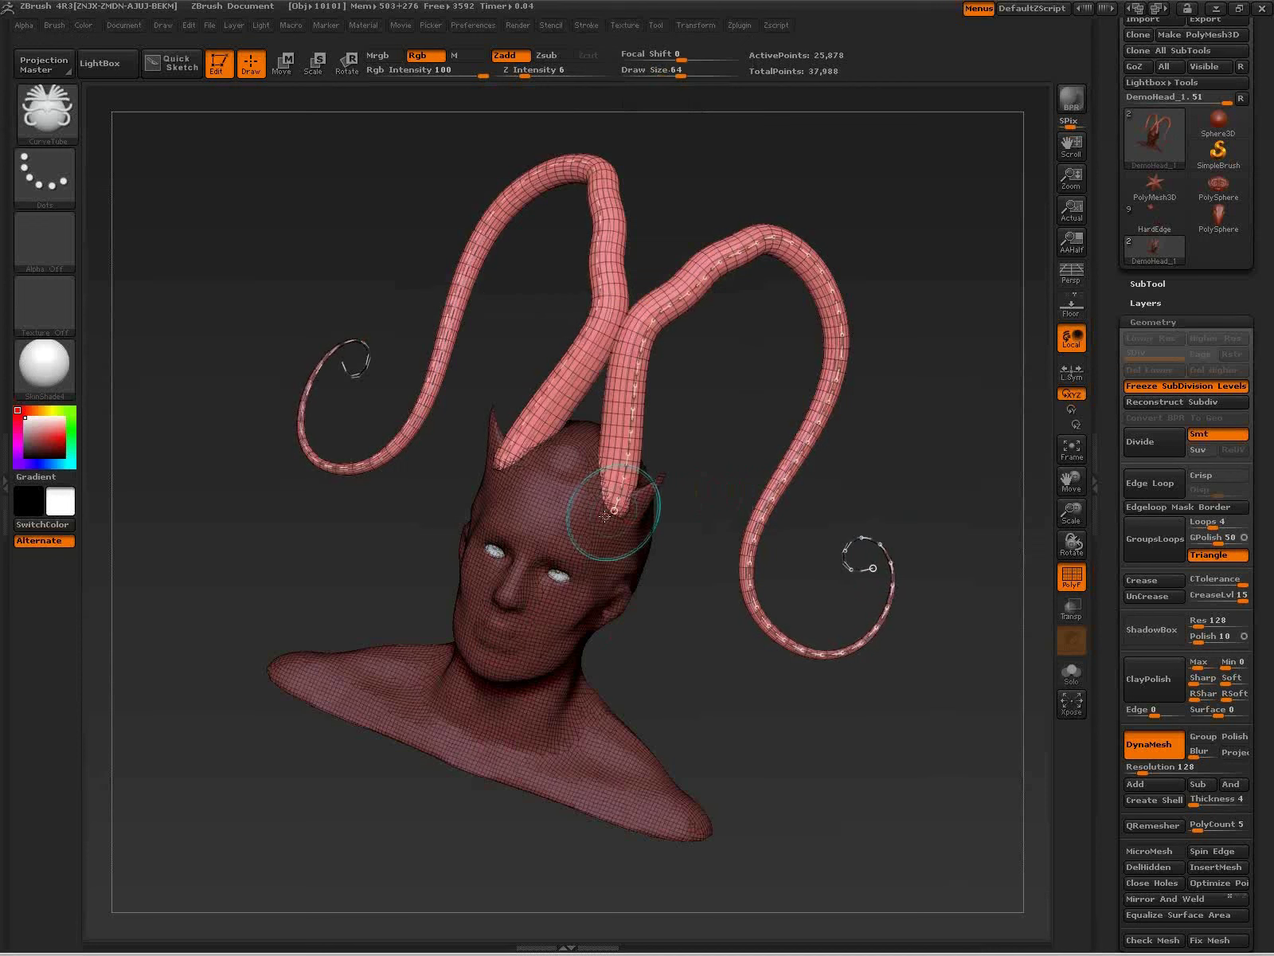
{"action": "left_click", "coordinate": [605, 517]}
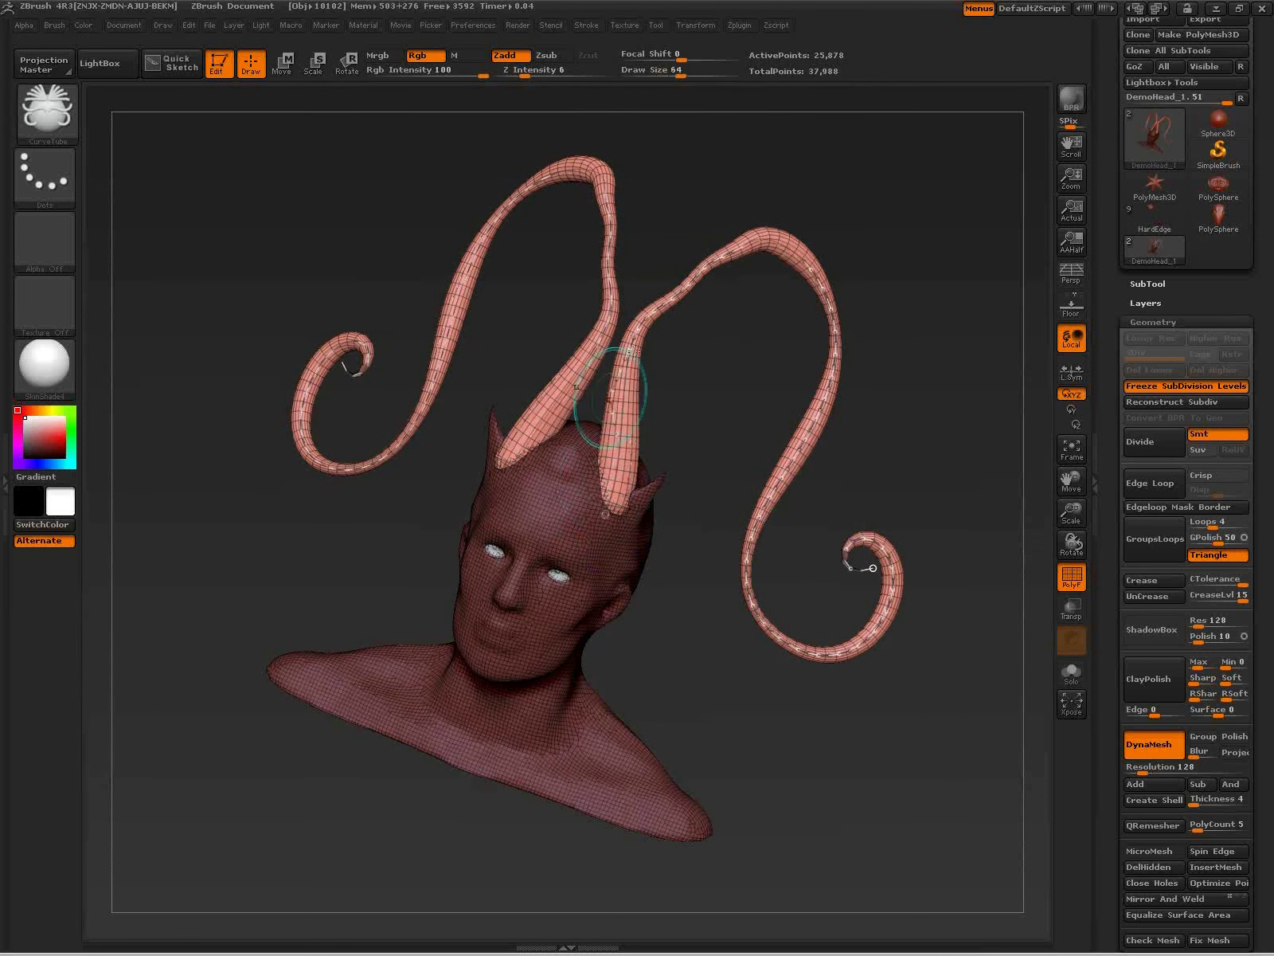
{"action": "left_click", "coordinate": [770, 673]}
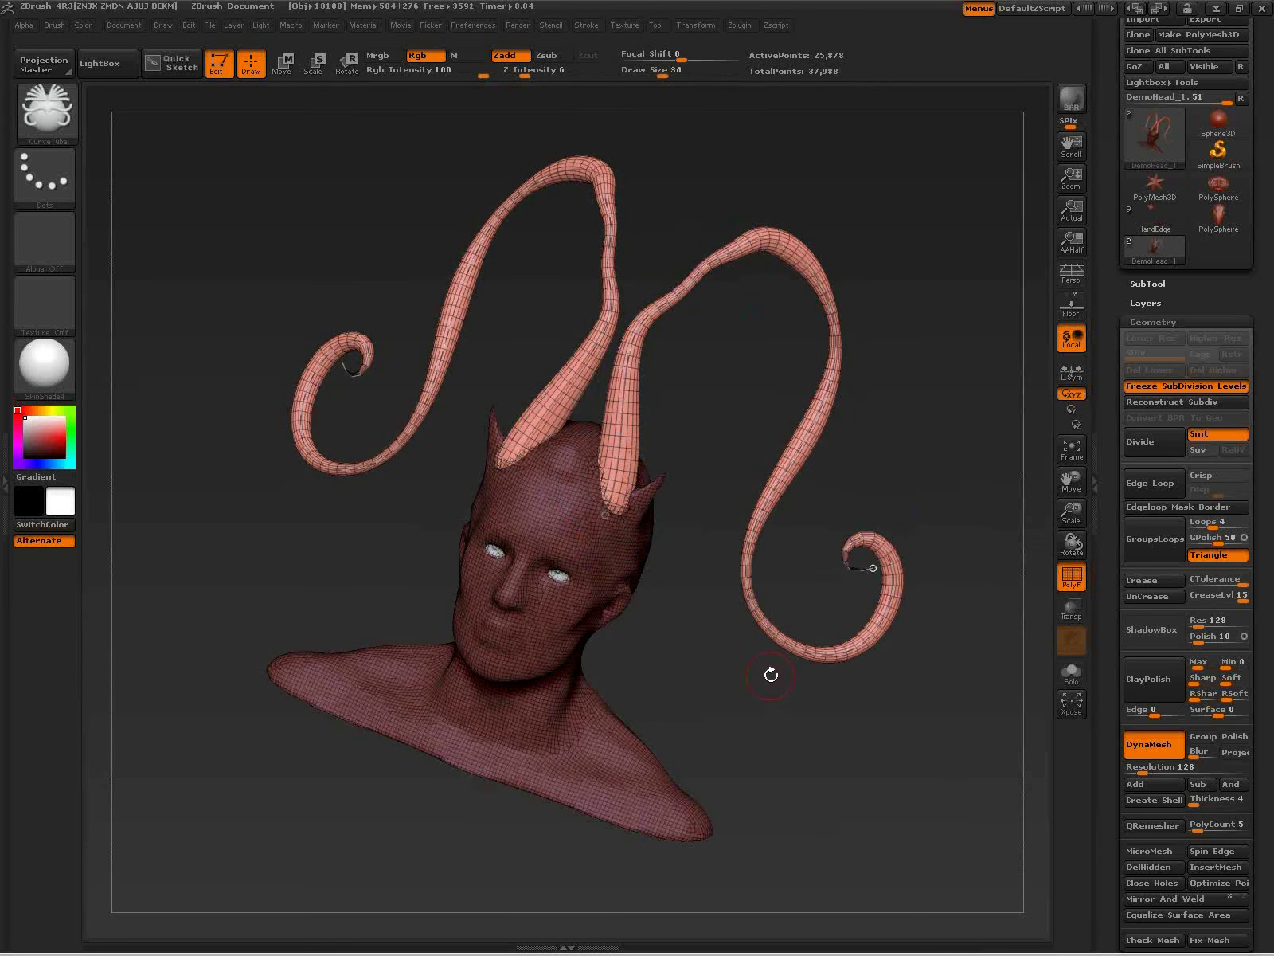
Step: Reset the size graph in the curve modifiers and update the tubes from their base with the evenly tapering profile
{"action": "left_click", "coordinate": [587, 26]}
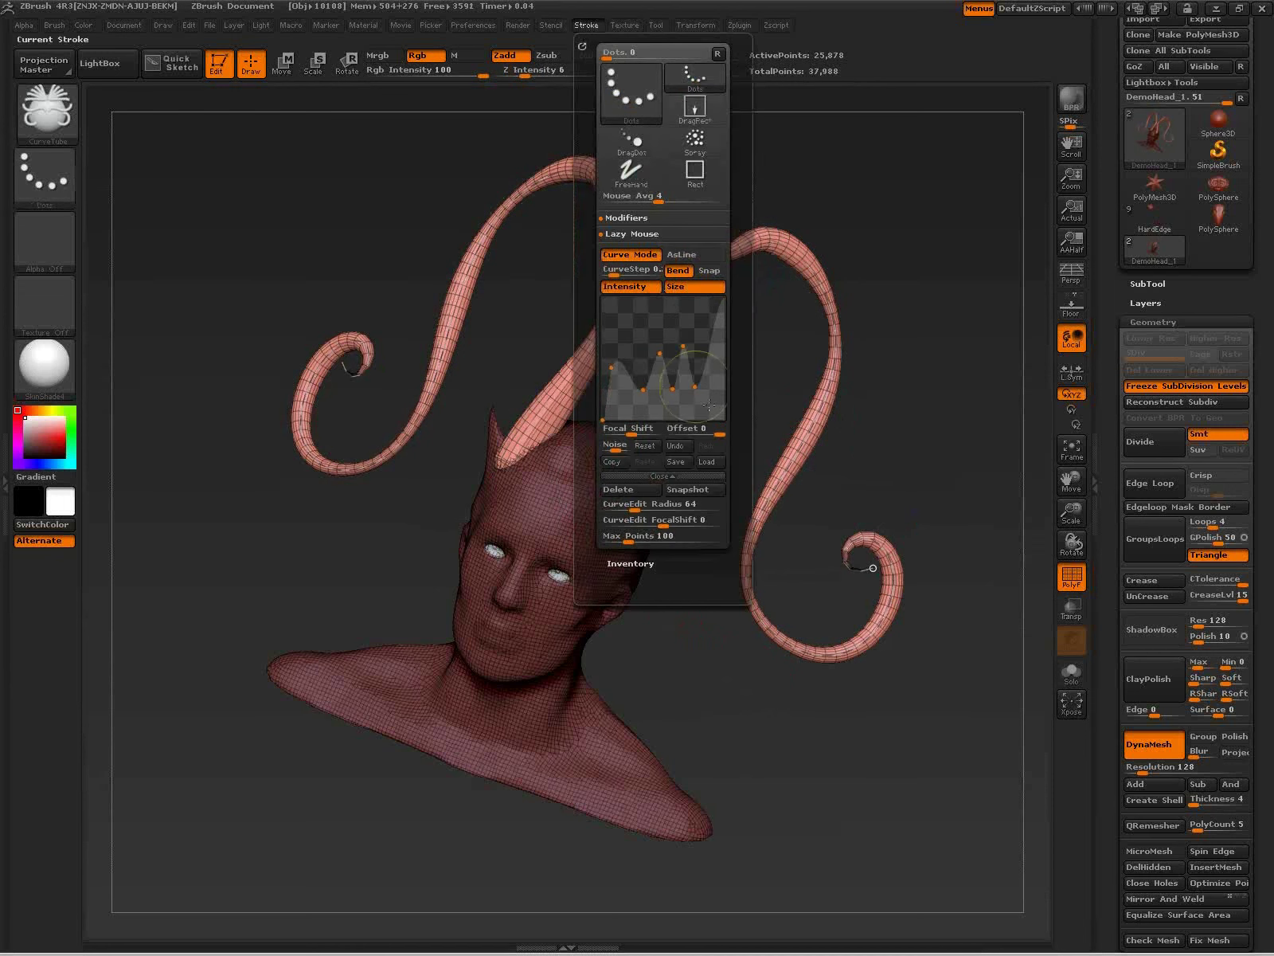
{"action": "left_click", "coordinate": [656, 447]}
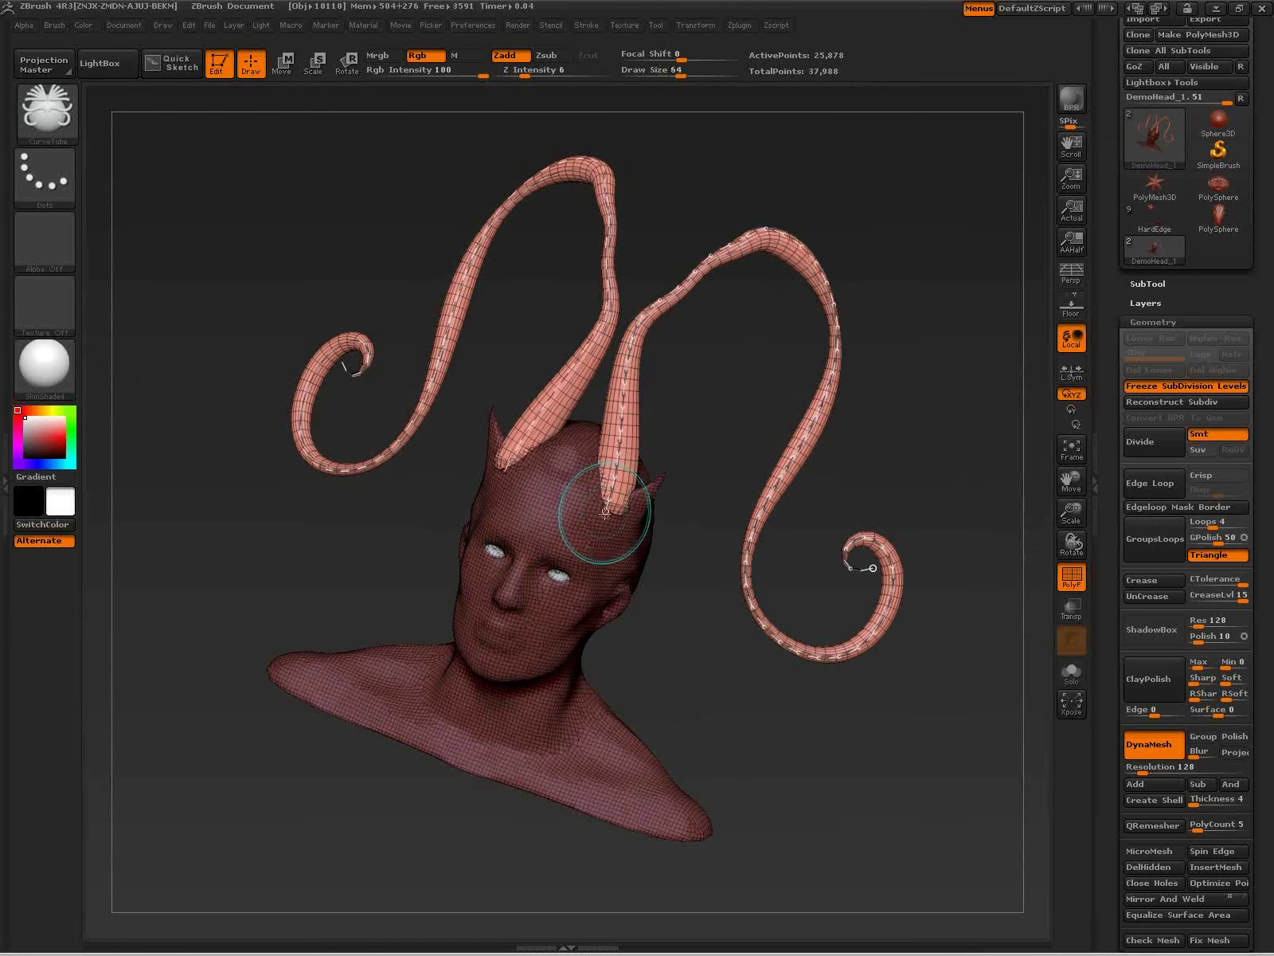
{"action": "left_click", "coordinate": [604, 518]}
{"action": "mouse_move", "coordinate": [603, 516]}
{"action": "left_mouse_down"}
{"action": "mouse_move", "coordinate": [616, 537]}
{"action": "mouse_move", "coordinate": [627, 510]}
{"action": "mouse_move", "coordinate": [616, 504]}
{"action": "left_mouse_up"}
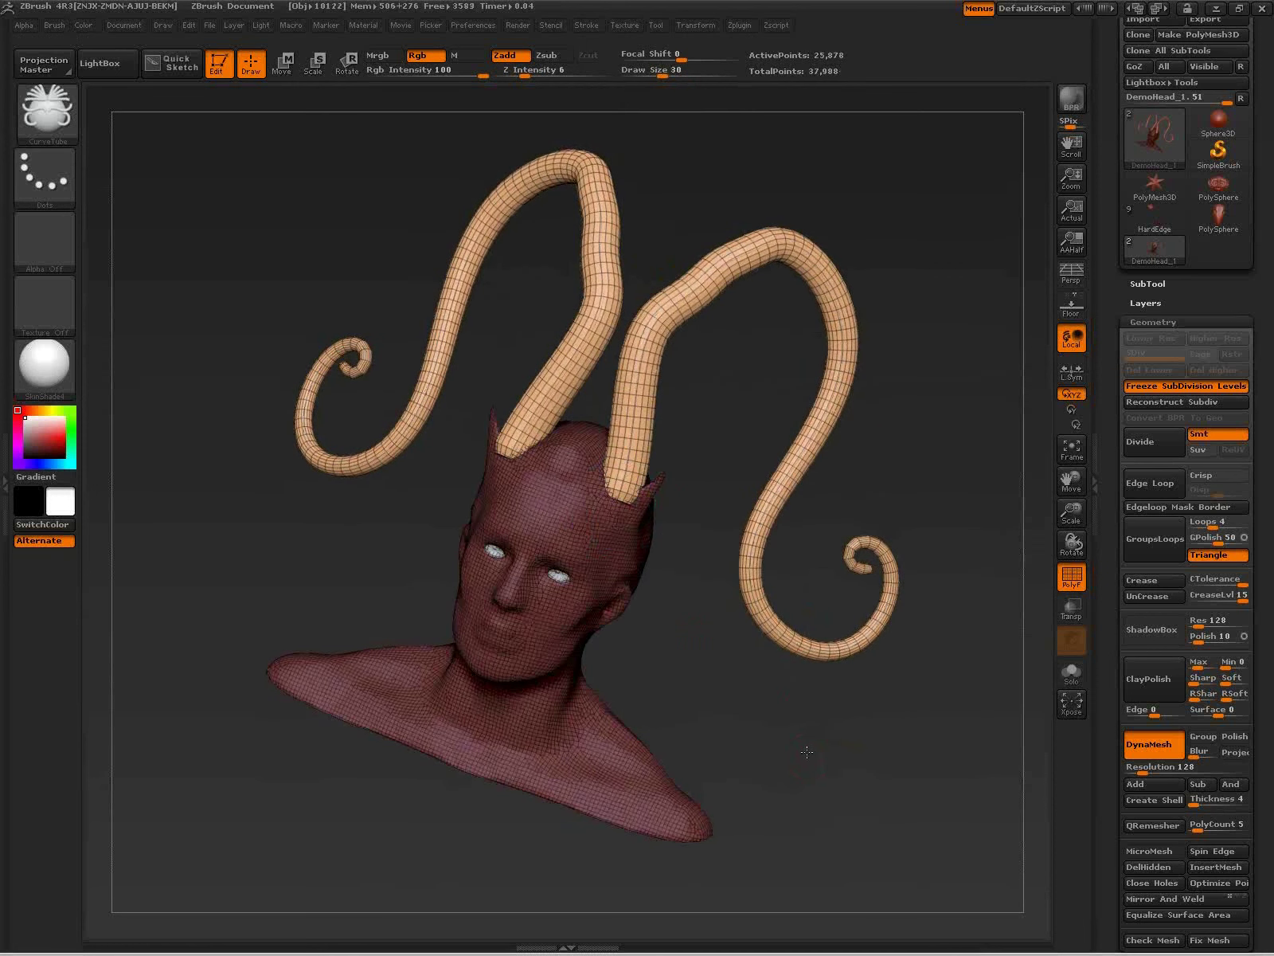
Step: Turn off PolyFrame, clear the mask and re-DynaMesh the bust to fuse the tubes with the head
{"action": "left_click_drag", "start_coordinate": [809, 753], "coordinate": [811, 746]}
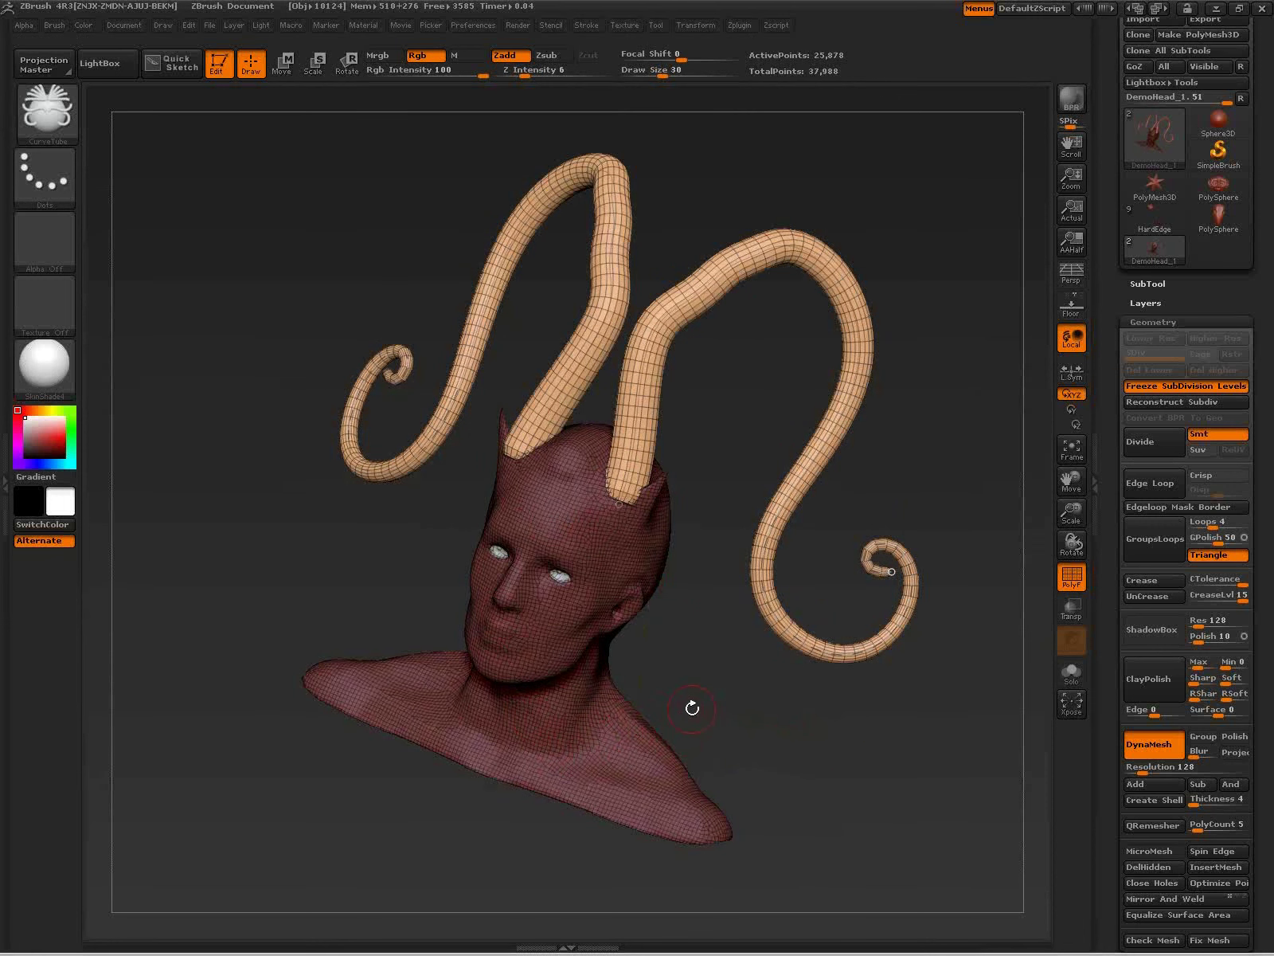
{"action": "key", "text": "shift"}
{"action": "key", "text": "shift+f"}
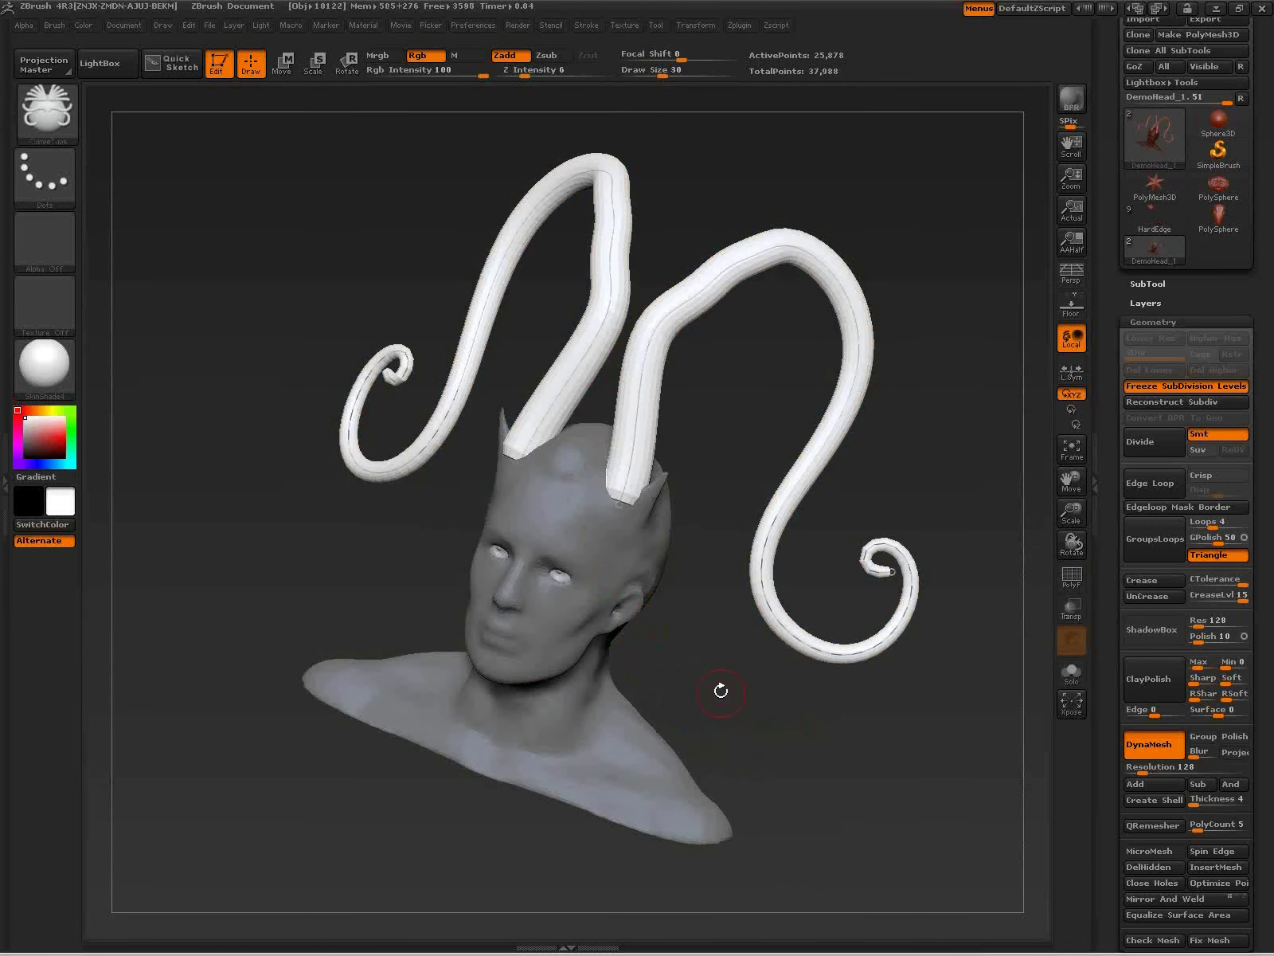
{"action": "mouse_move", "coordinate": [815, 717]}
{"action": "left_mouse_down", "text": "ctrl"}
{"action": "mouse_move", "coordinate": [924, 837]}
{"action": "mouse_move", "coordinate": [921, 826]}
{"action": "left_mouse_up", "text": "ctrl"}
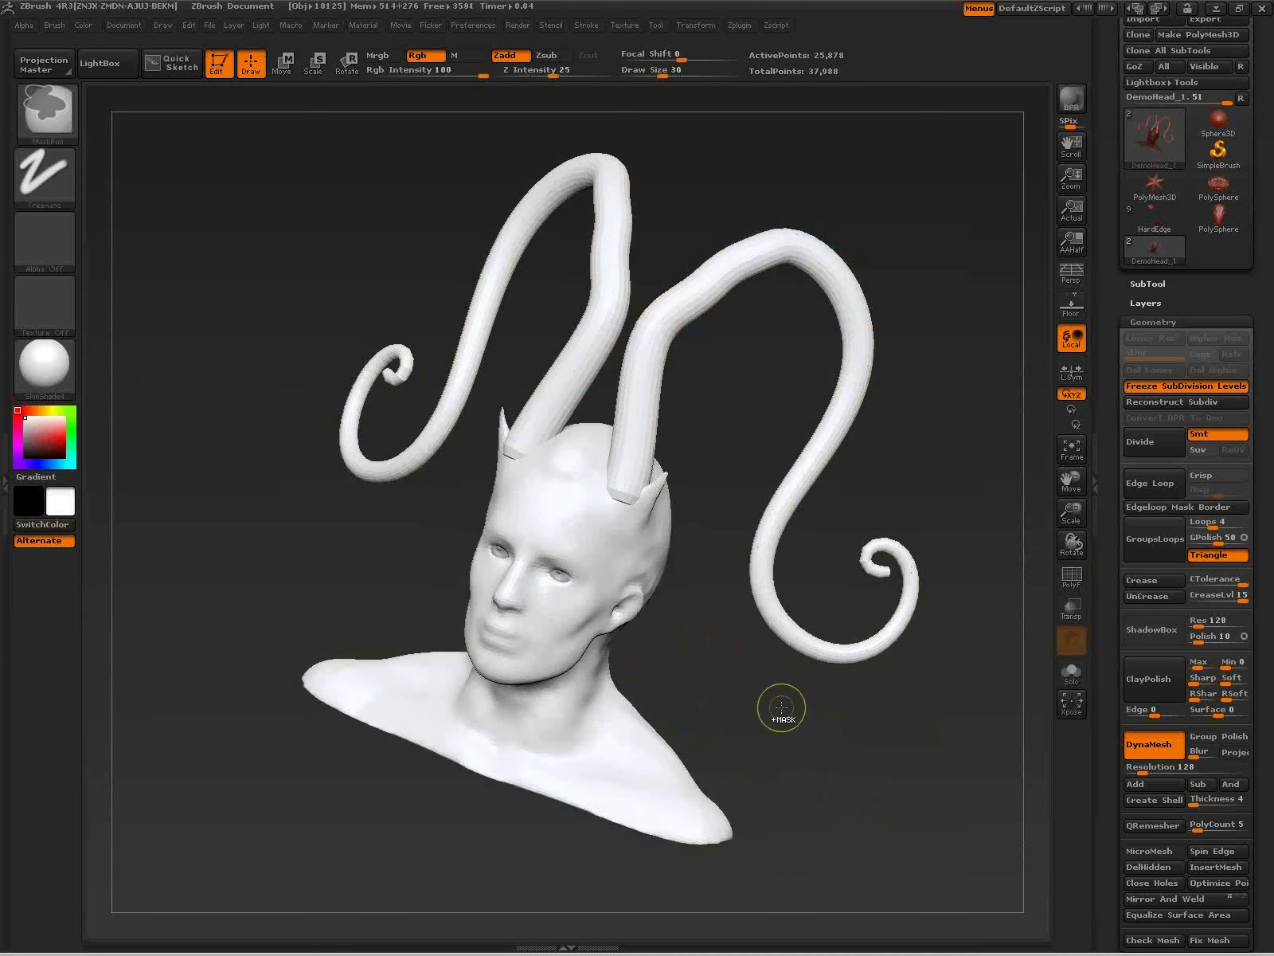
{"action": "left_click_drag", "start_coordinate": [798, 702], "coordinate": [987, 884], "text": "ctrl"}
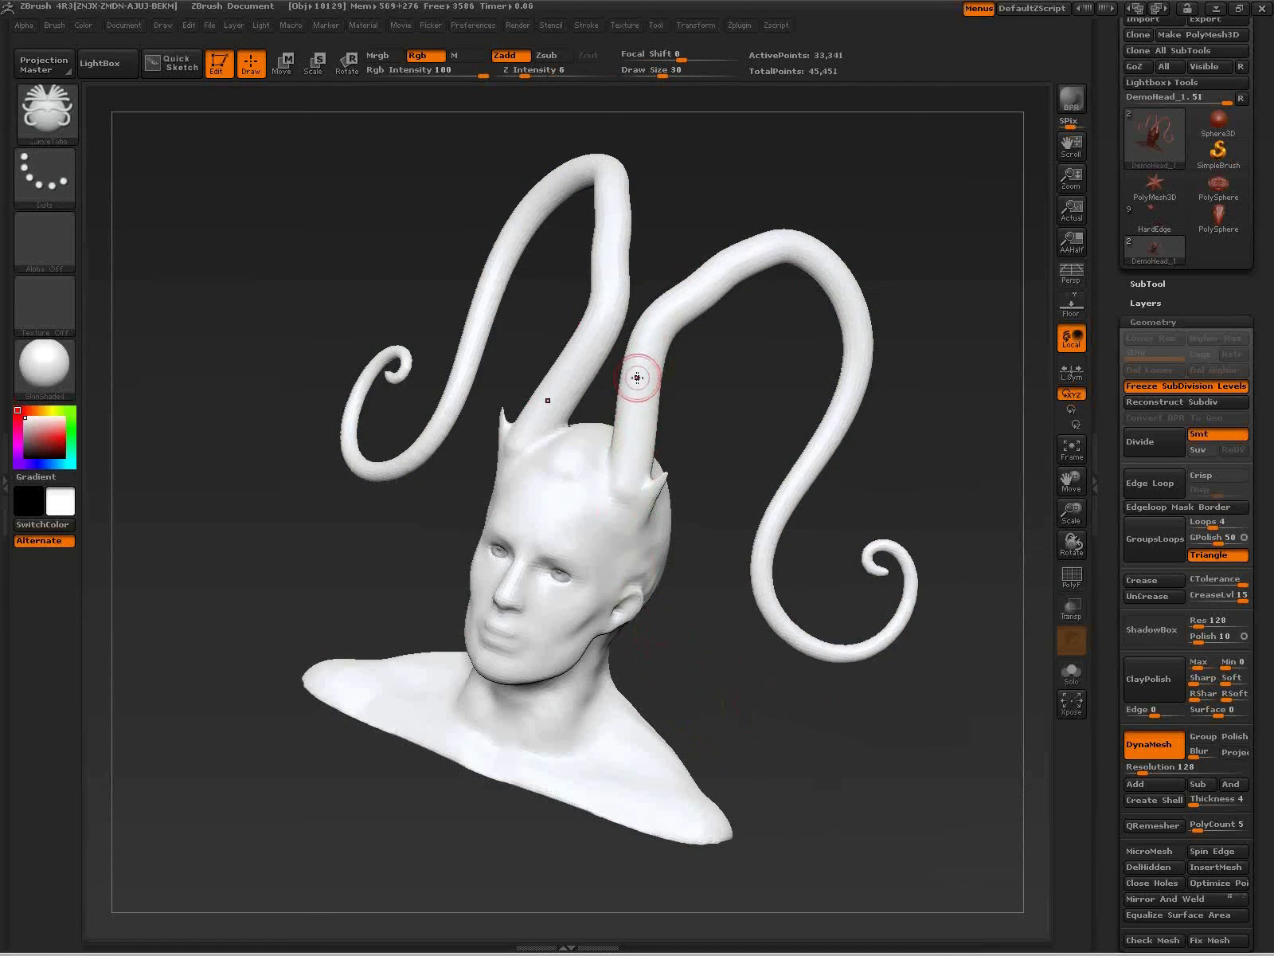
Step: Build up clay around the bases of the horns with the ClayBuildup brush, and re-DynaMesh the bust
{"action": "key", "text": "b"}
{"action": "key", "text": "c"}
{"action": "key", "text": "b"}
{"action": "mouse_move", "coordinate": [636, 518]}
{"action": "left_mouse_down"}
{"action": "mouse_move", "coordinate": [631, 481]}
{"action": "mouse_move", "coordinate": [612, 506]}
{"action": "mouse_move", "coordinate": [650, 503]}
{"action": "left_mouse_up"}
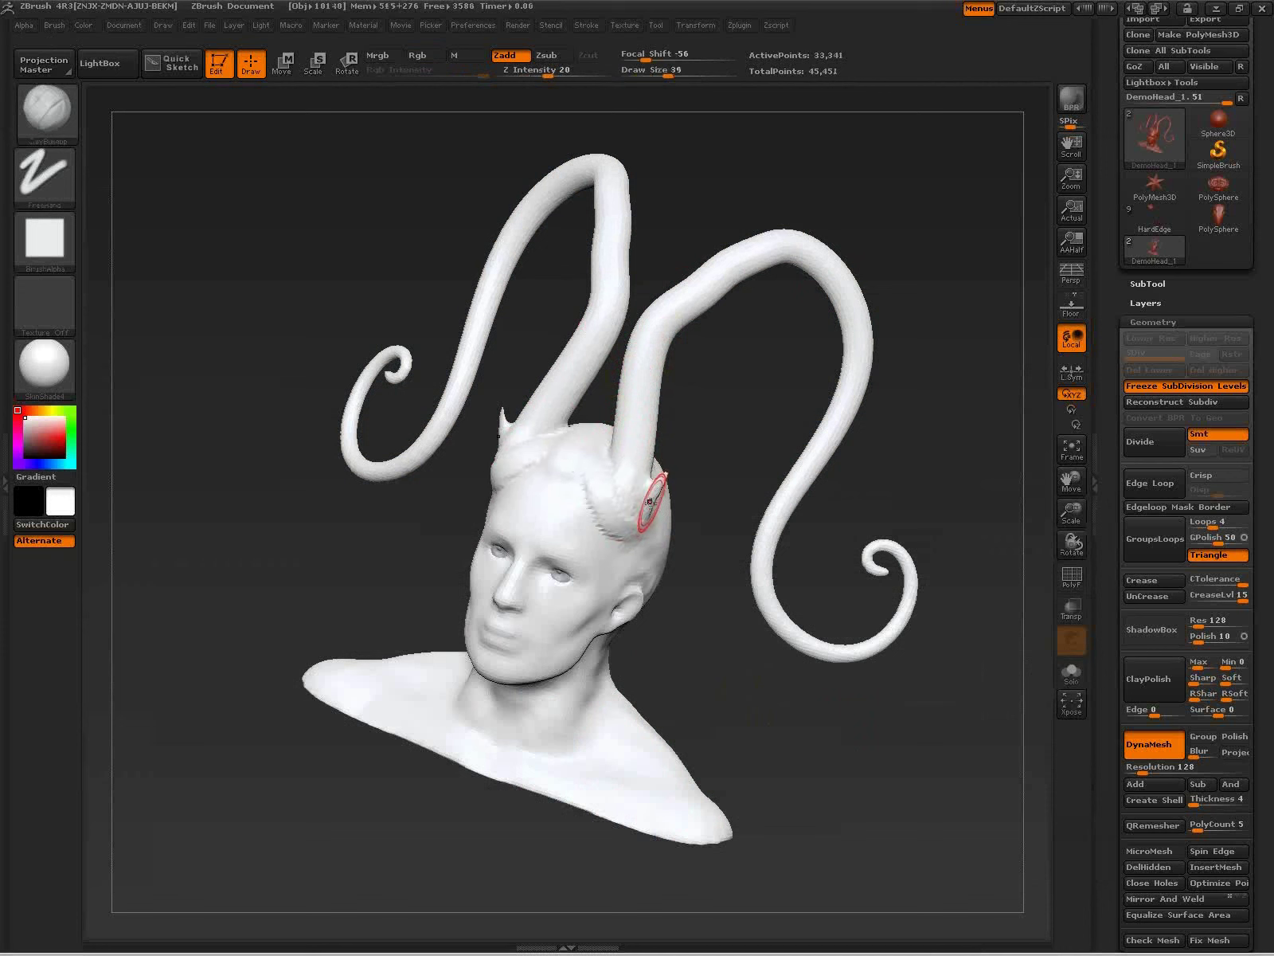
{"action": "left_click_drag", "start_coordinate": [733, 510], "coordinate": [616, 498]}
{"action": "mouse_move", "coordinate": [647, 525]}
{"action": "left_mouse_down"}
{"action": "mouse_move", "coordinate": [676, 517]}
{"action": "mouse_move", "coordinate": [628, 492]}
{"action": "mouse_move", "coordinate": [649, 513]}
{"action": "left_mouse_up"}
{"action": "left_click_drag", "start_coordinate": [776, 699], "coordinate": [901, 821], "text": "ctrl"}
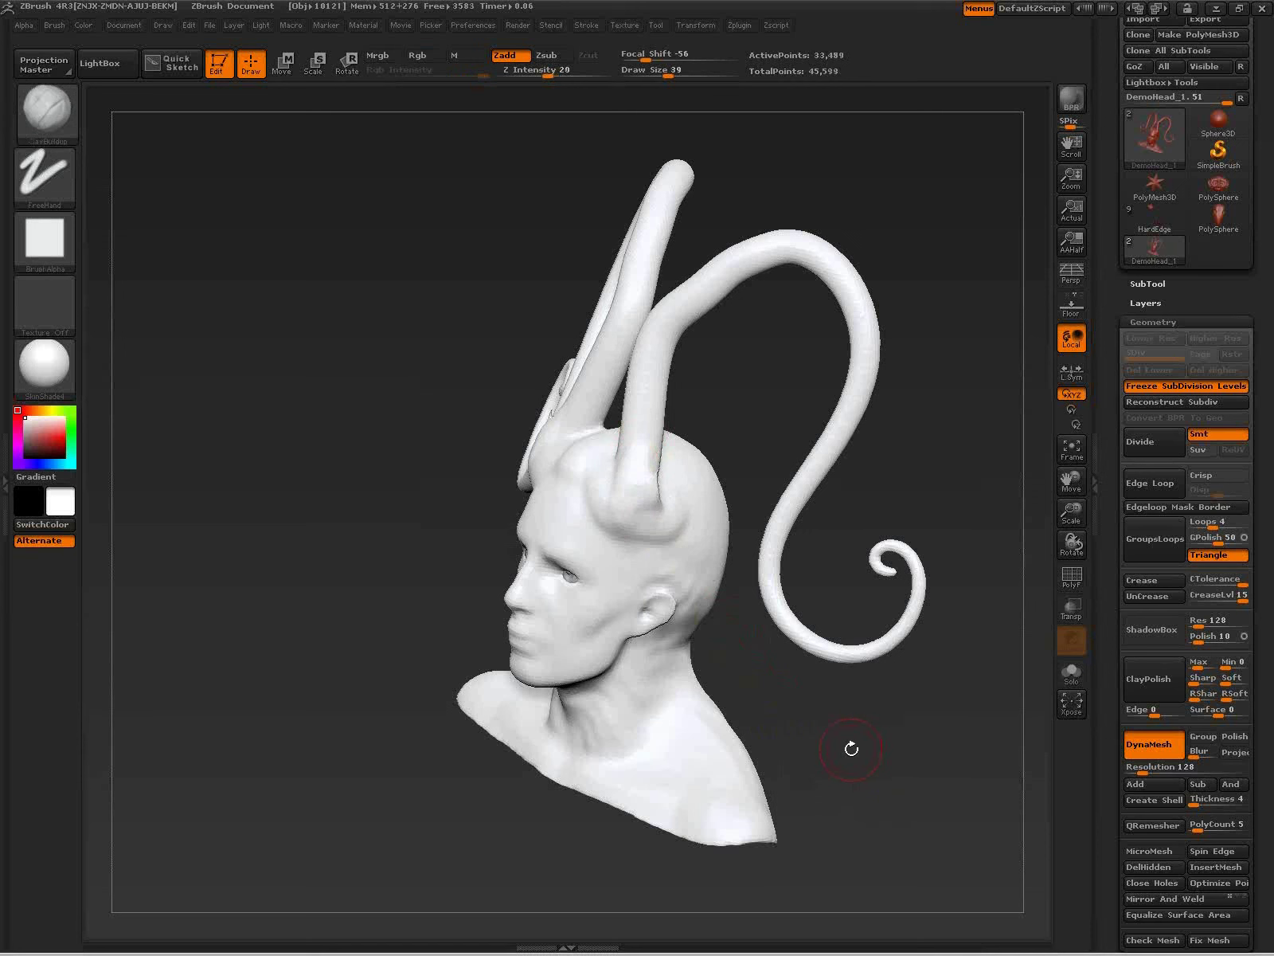
Step: Turn off Freeze SubDivision Levels to bring back the bust's subdivision levels with the fused horns, and clear the mask
{"action": "left_click_drag", "start_coordinate": [870, 748], "coordinate": [842, 742]}
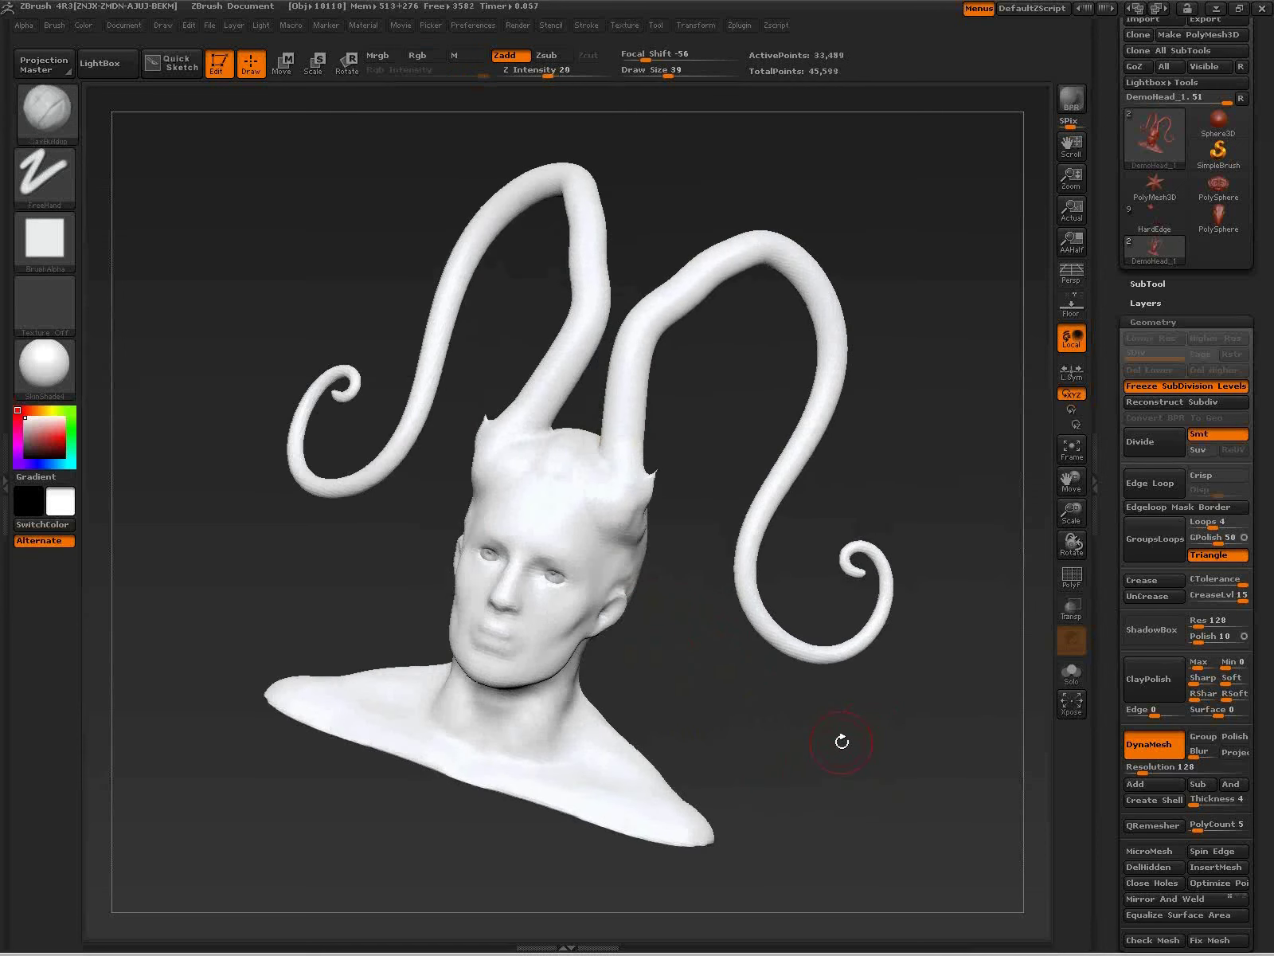
{"action": "left_click", "coordinate": [1169, 391]}
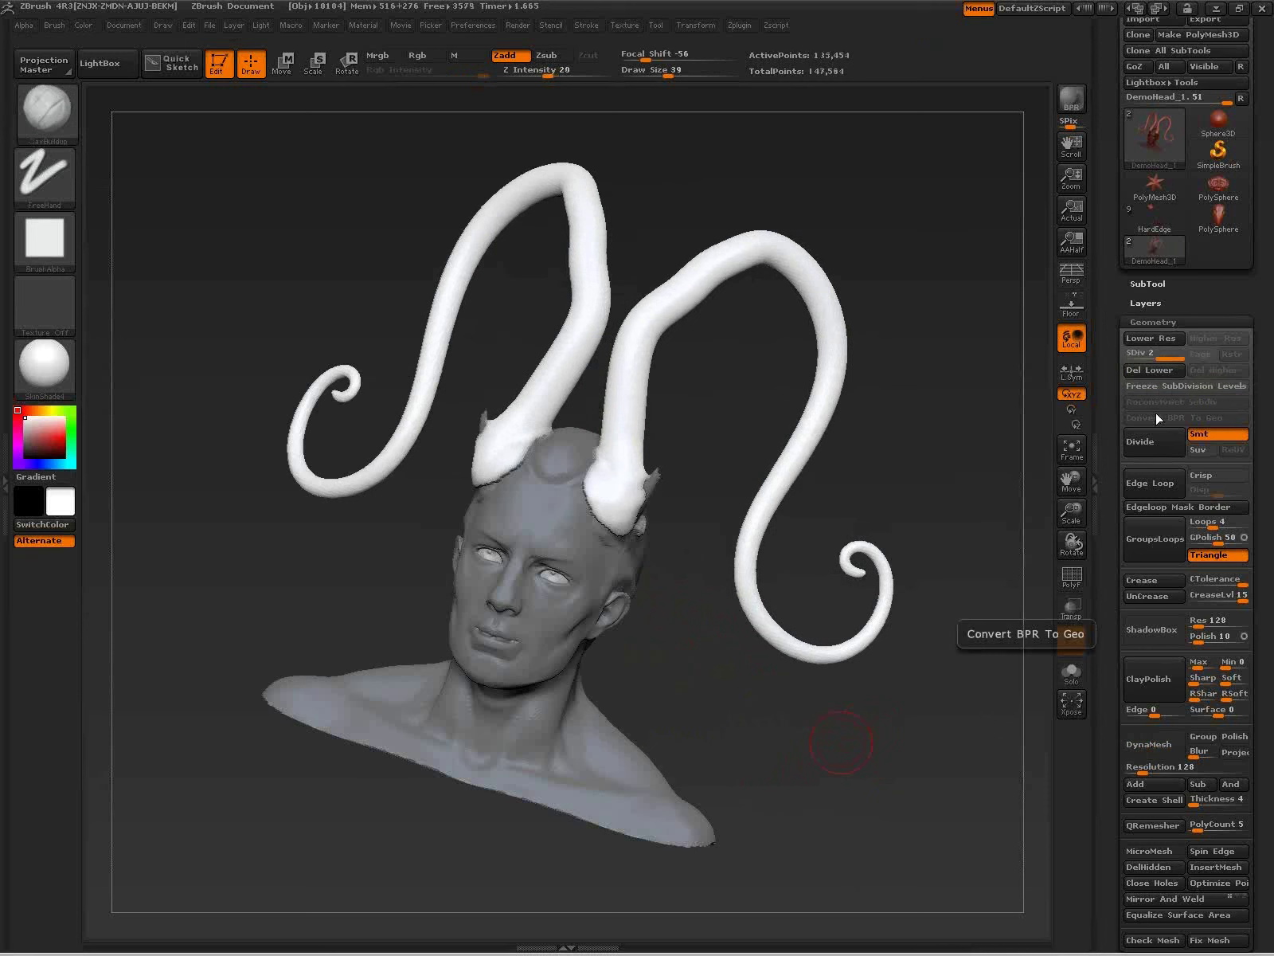
{"action": "left_click_drag", "start_coordinate": [696, 710], "coordinate": [909, 831]}
Step: Sculpt and smooth along the long horn, starting from its base at the head
{"action": "mouse_move", "coordinate": [608, 514]}
{"action": "left_mouse_down", "text": "shift"}
{"action": "mouse_move", "coordinate": [599, 505]}
{"action": "mouse_move", "coordinate": [637, 514]}
{"action": "mouse_move", "coordinate": [649, 502]}
{"action": "mouse_move", "coordinate": [647, 525]}
{"action": "mouse_move", "coordinate": [631, 370]}
{"action": "mouse_move", "coordinate": [768, 250]}
{"action": "mouse_move", "coordinate": [846, 353]}
{"action": "mouse_move", "coordinate": [808, 461]}
{"action": "left_mouse_up", "text": "shift"}
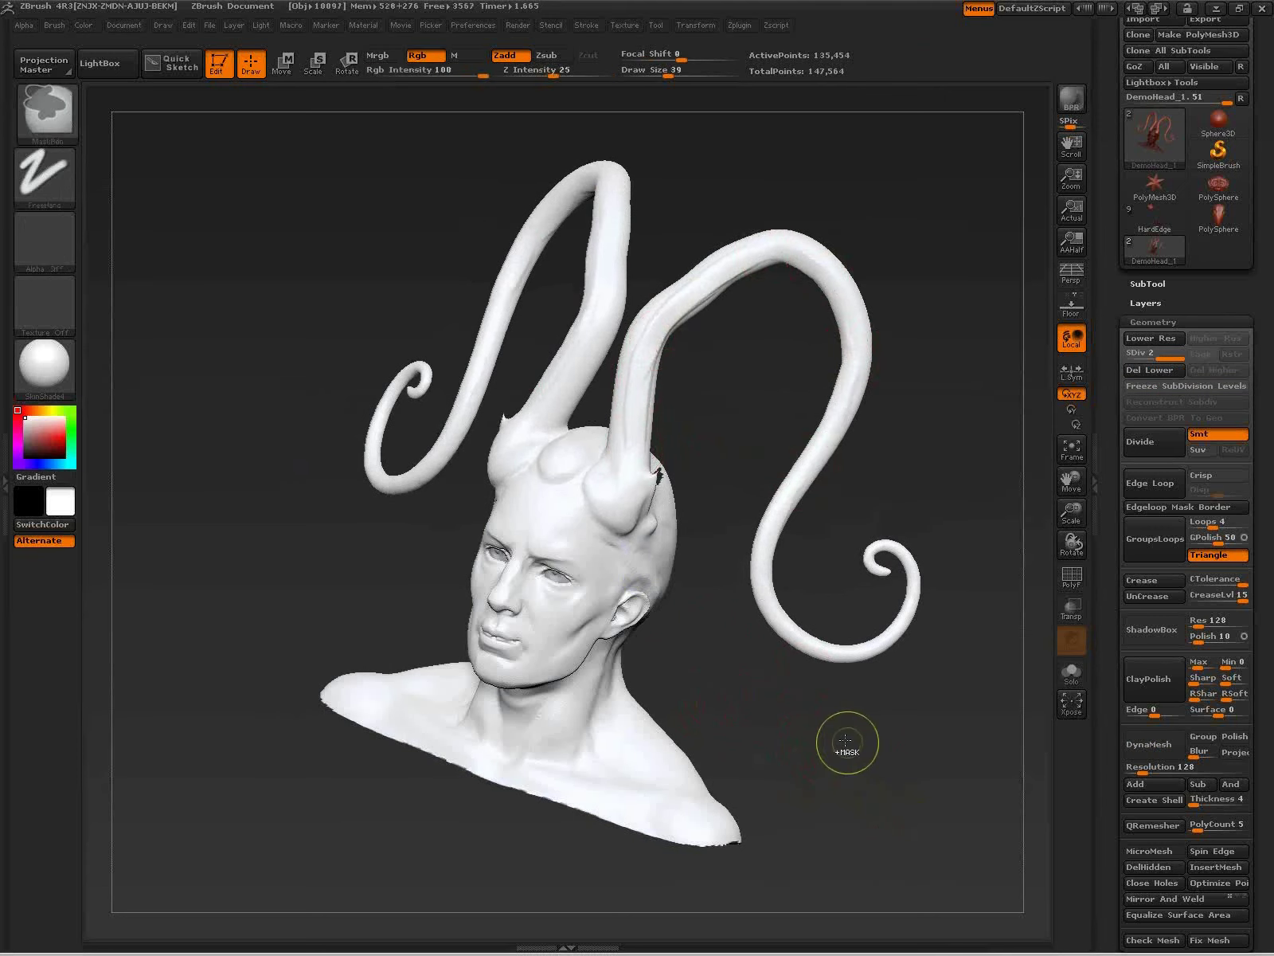
{"action": "right_click_drag", "start_coordinate": [848, 743], "coordinate": [780, 699], "text": "ctrl"}
{"action": "left_click_drag", "start_coordinate": [780, 698], "coordinate": [743, 621]}
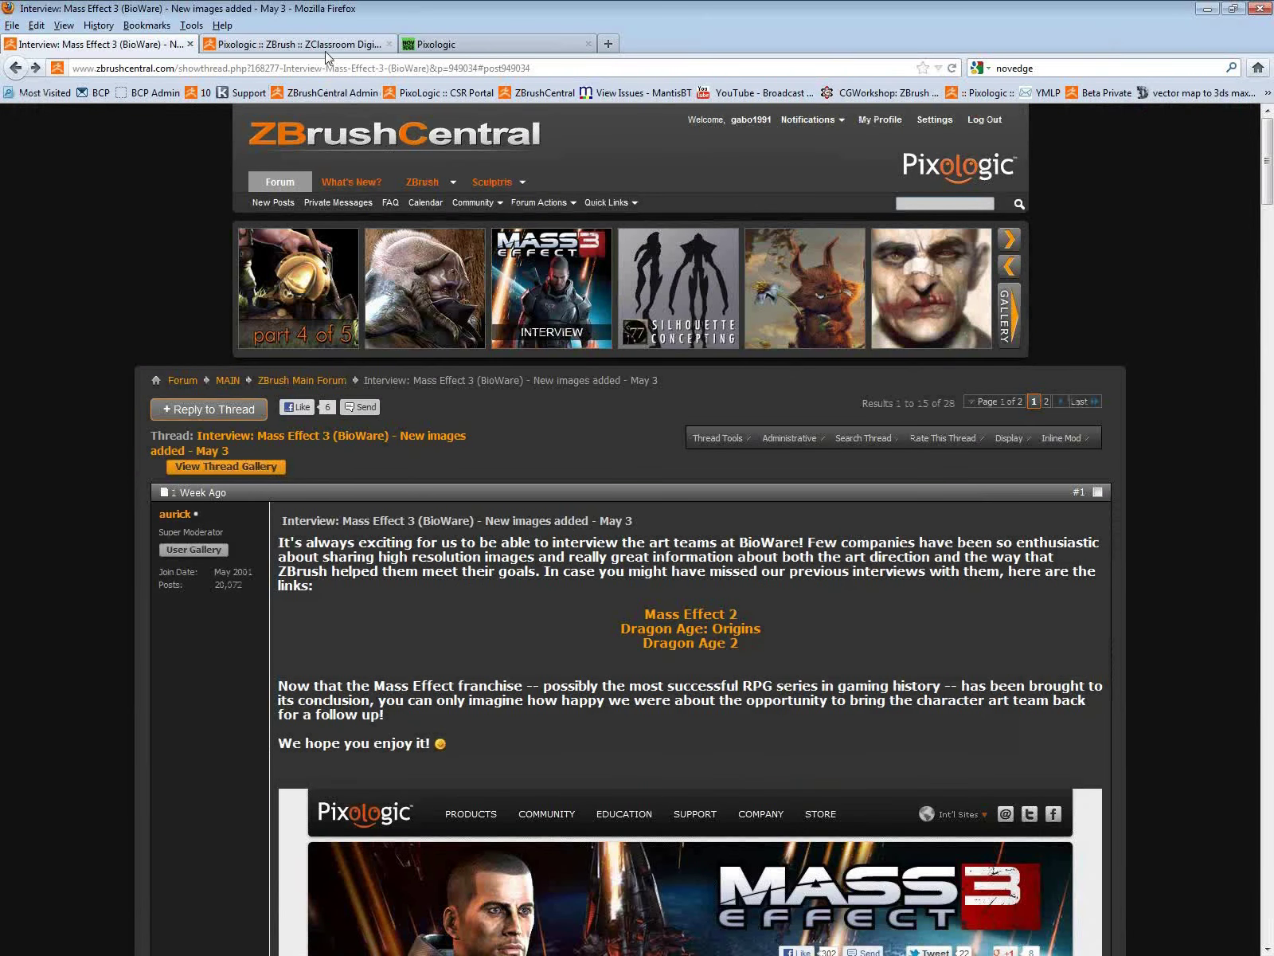
Step: From the Pixologic ZClassroom page, open the 3rd Party Training page and show its Books category
{"action": "left_click", "coordinate": [326, 50]}
{"action": "mouse_move", "coordinate": [558, 133]}
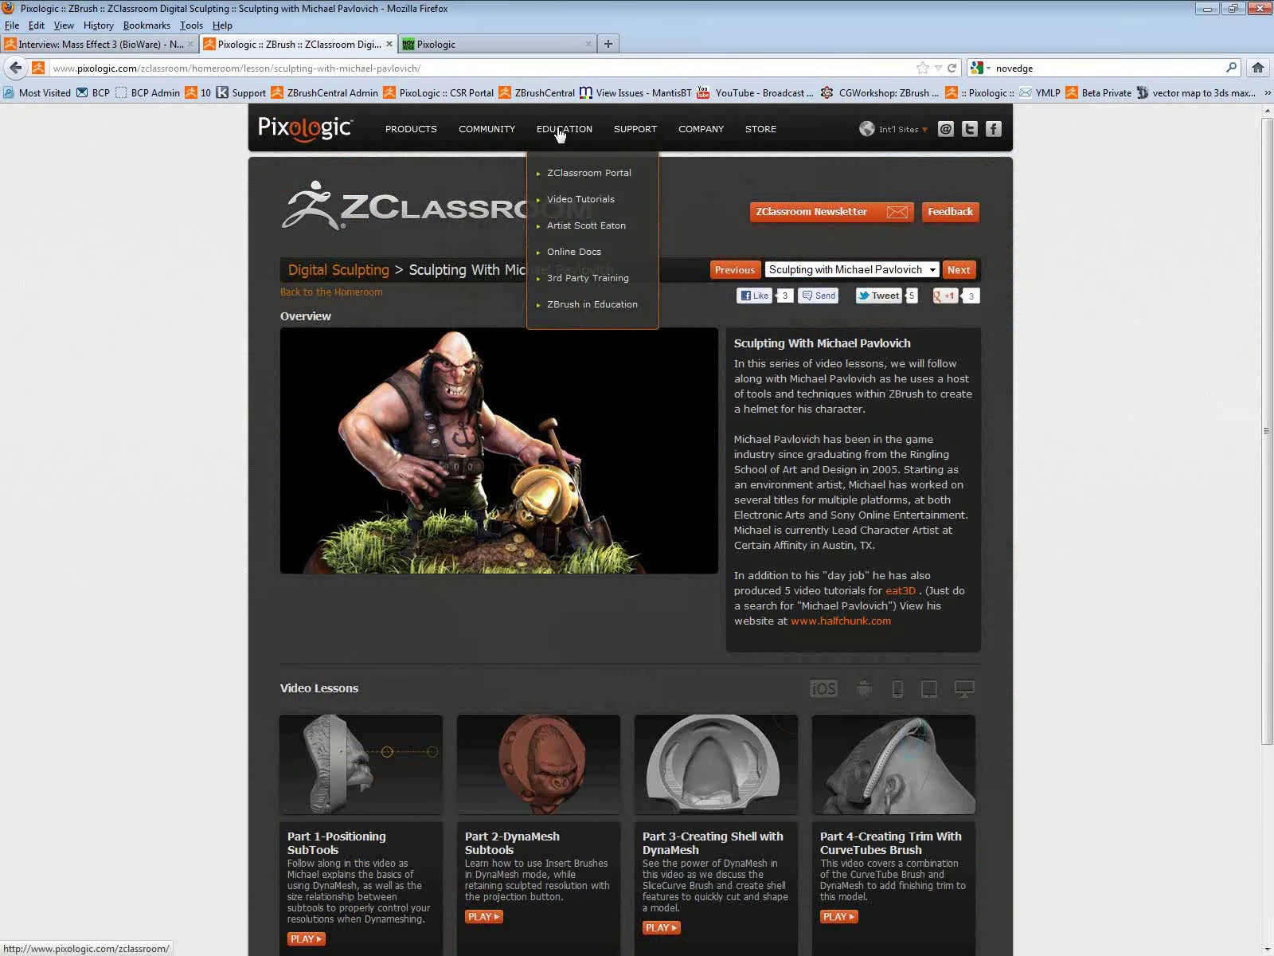
{"action": "left_click", "coordinate": [577, 277]}
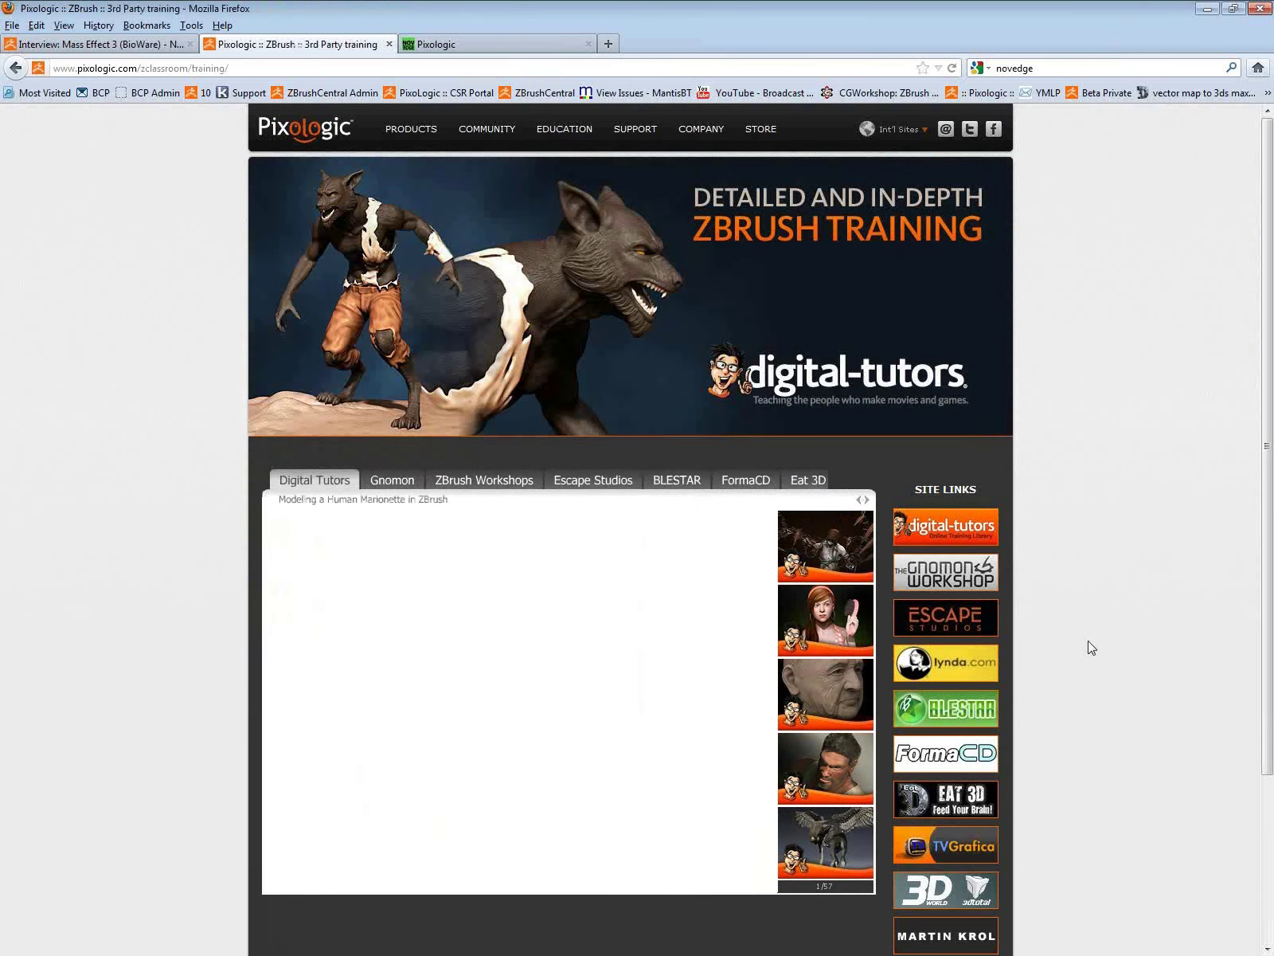
{"action": "left_click", "coordinate": [811, 484]}
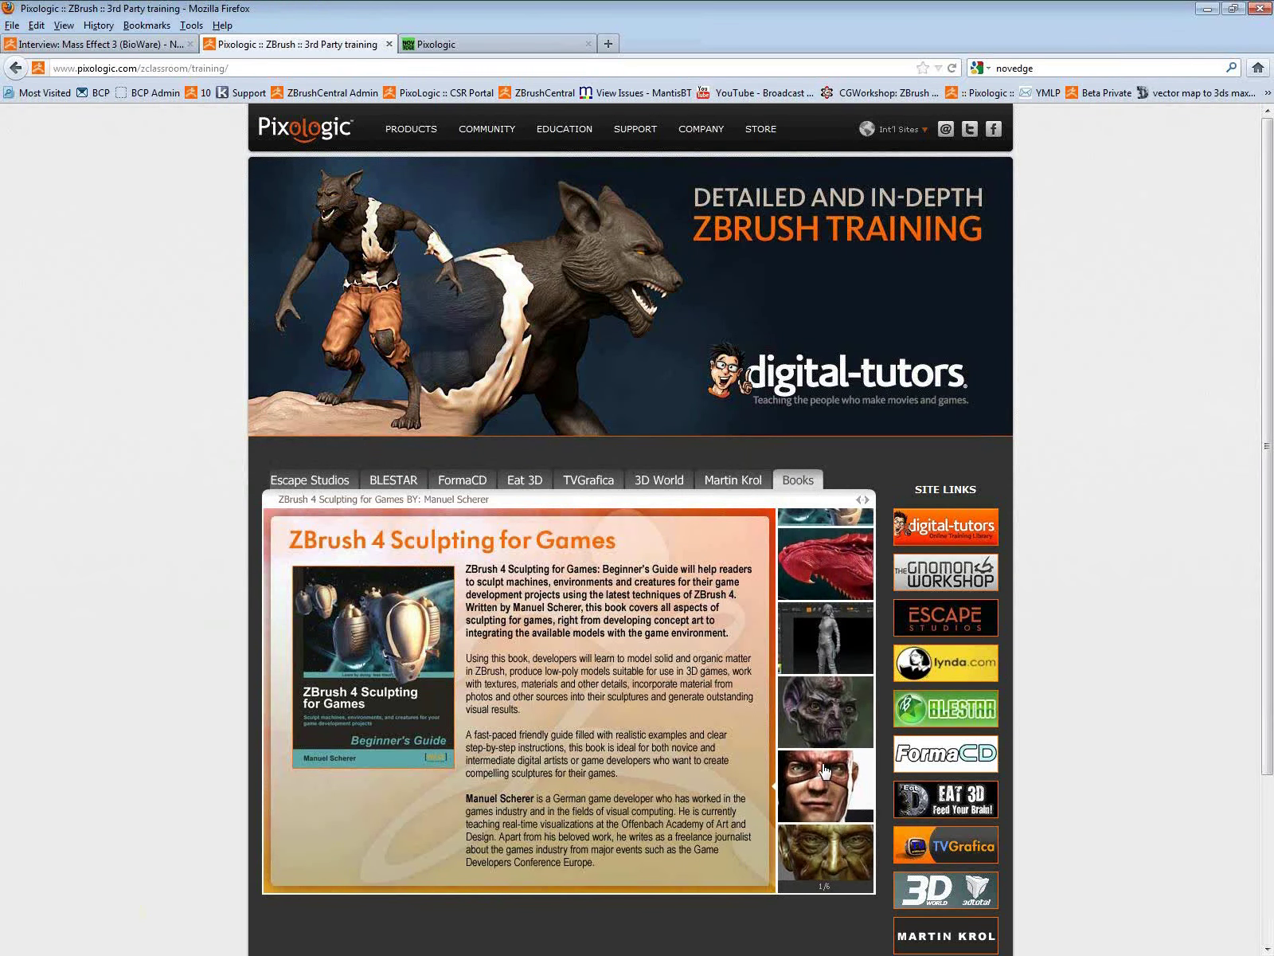
Step: View the book entries for ZBrush Digital Sculpting Human Anatomy, ZBrush Studio Projects and Introducing ZBrush 4
{"action": "left_click", "coordinate": [824, 770]}
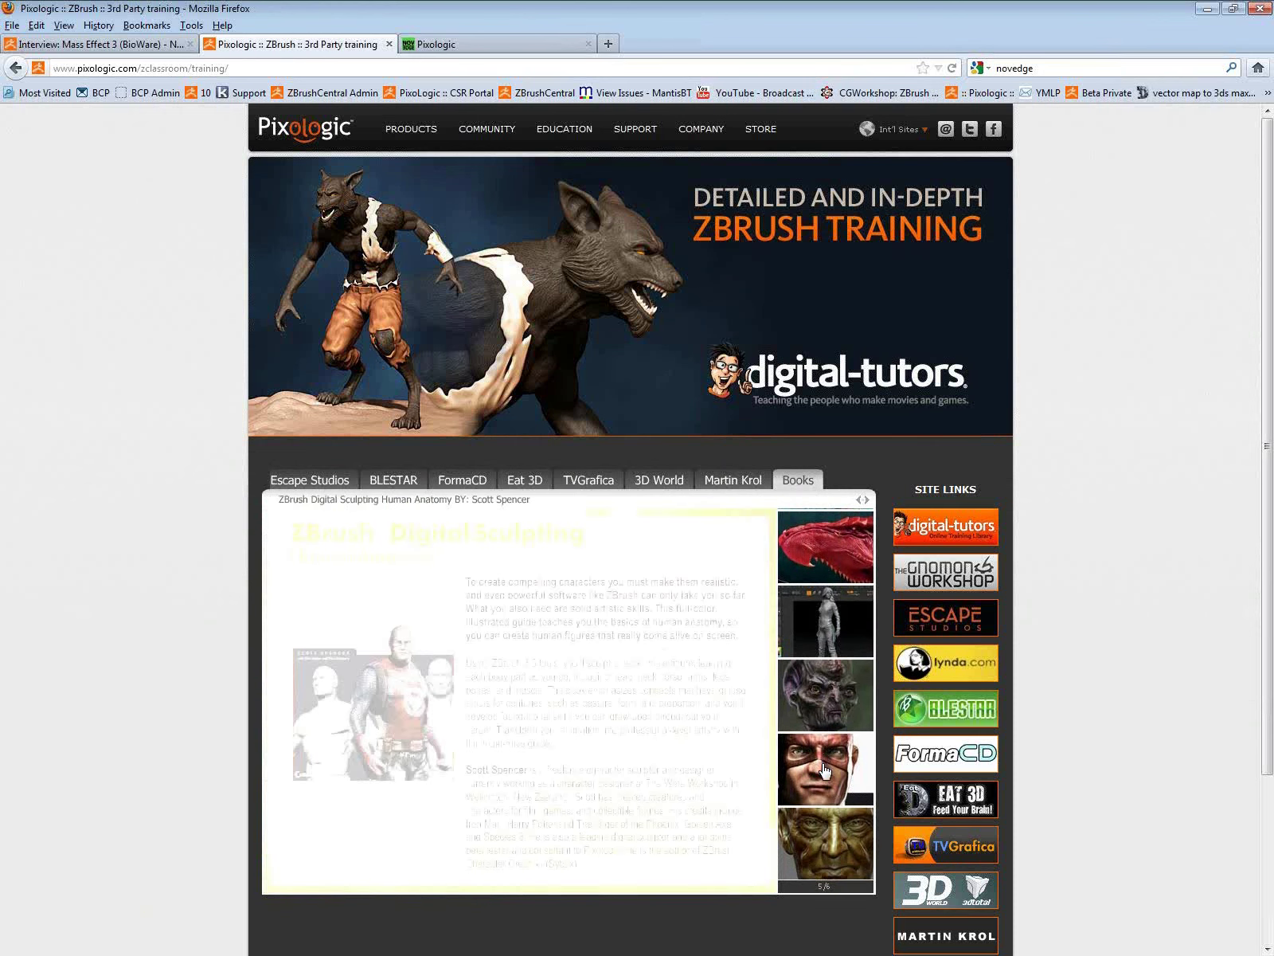
{"action": "left_click", "coordinate": [823, 668]}
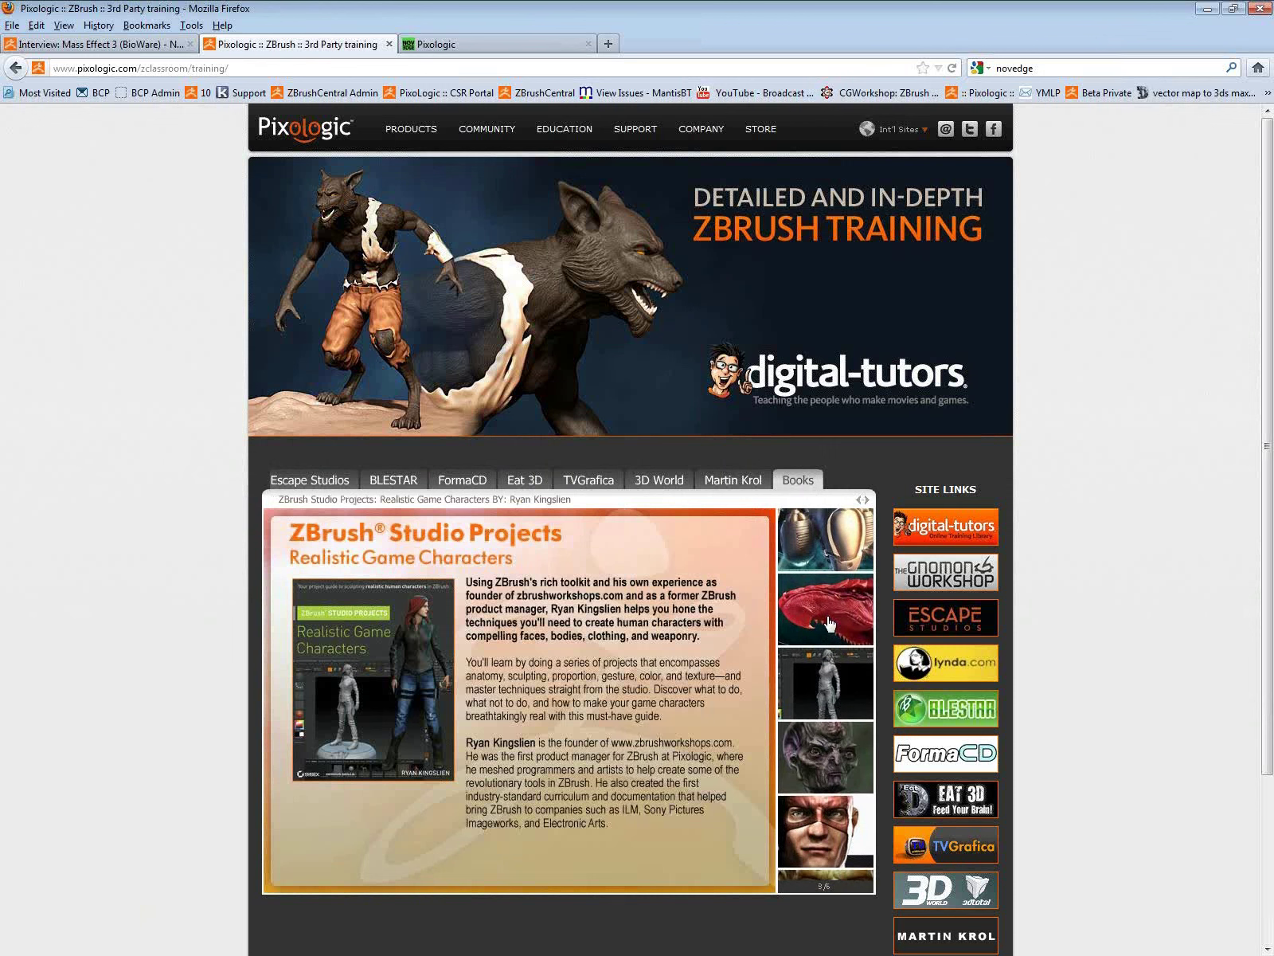
{"action": "left_click", "coordinate": [828, 624]}
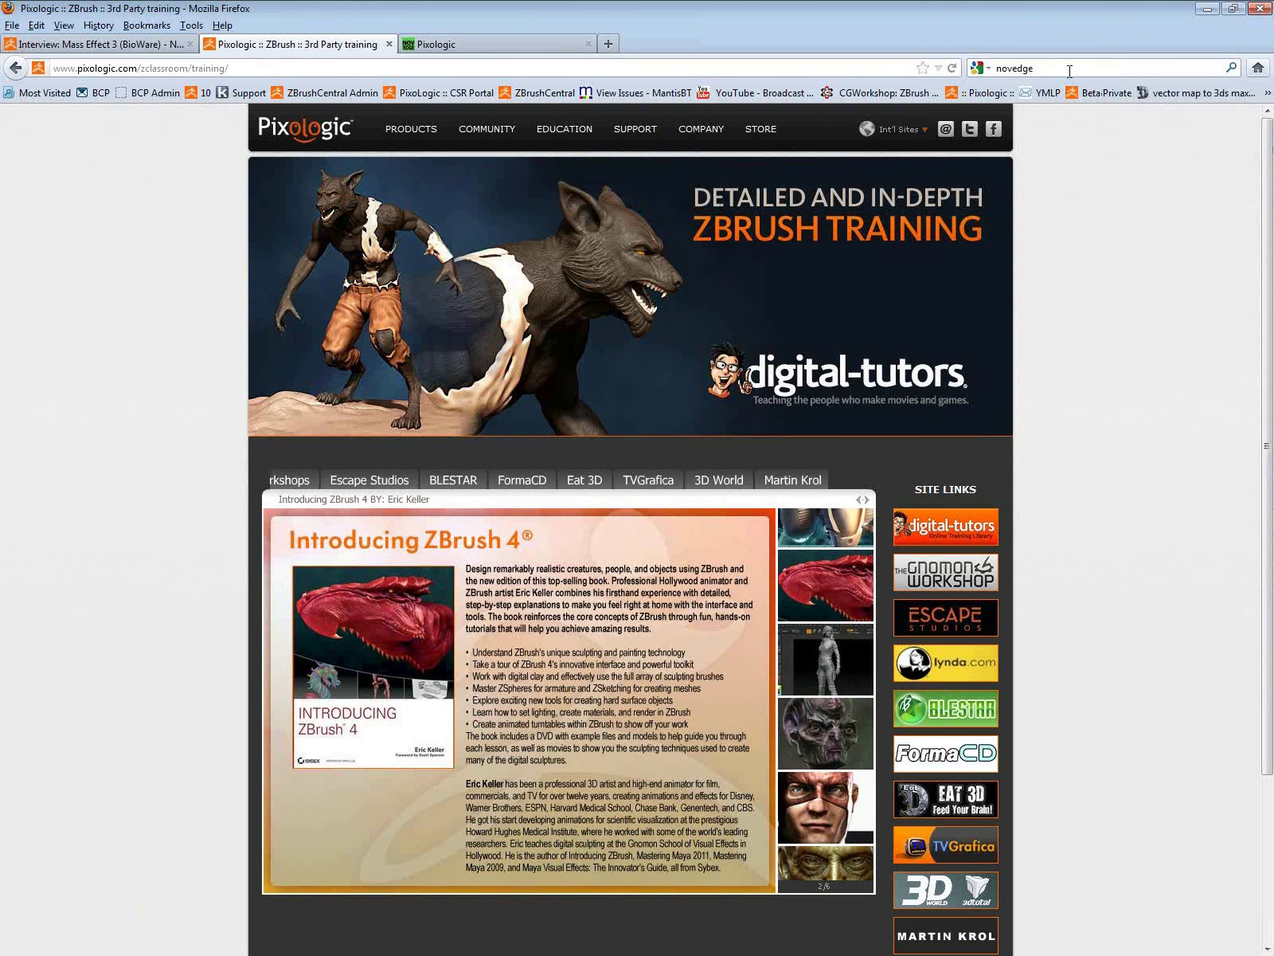
{"action": "key", "text": "BackSpace"}
{"action": "left_click", "coordinate": [446, 44]}
{"action": "left_click", "coordinate": [349, 72]}
{"action": "type", "text": "www."}
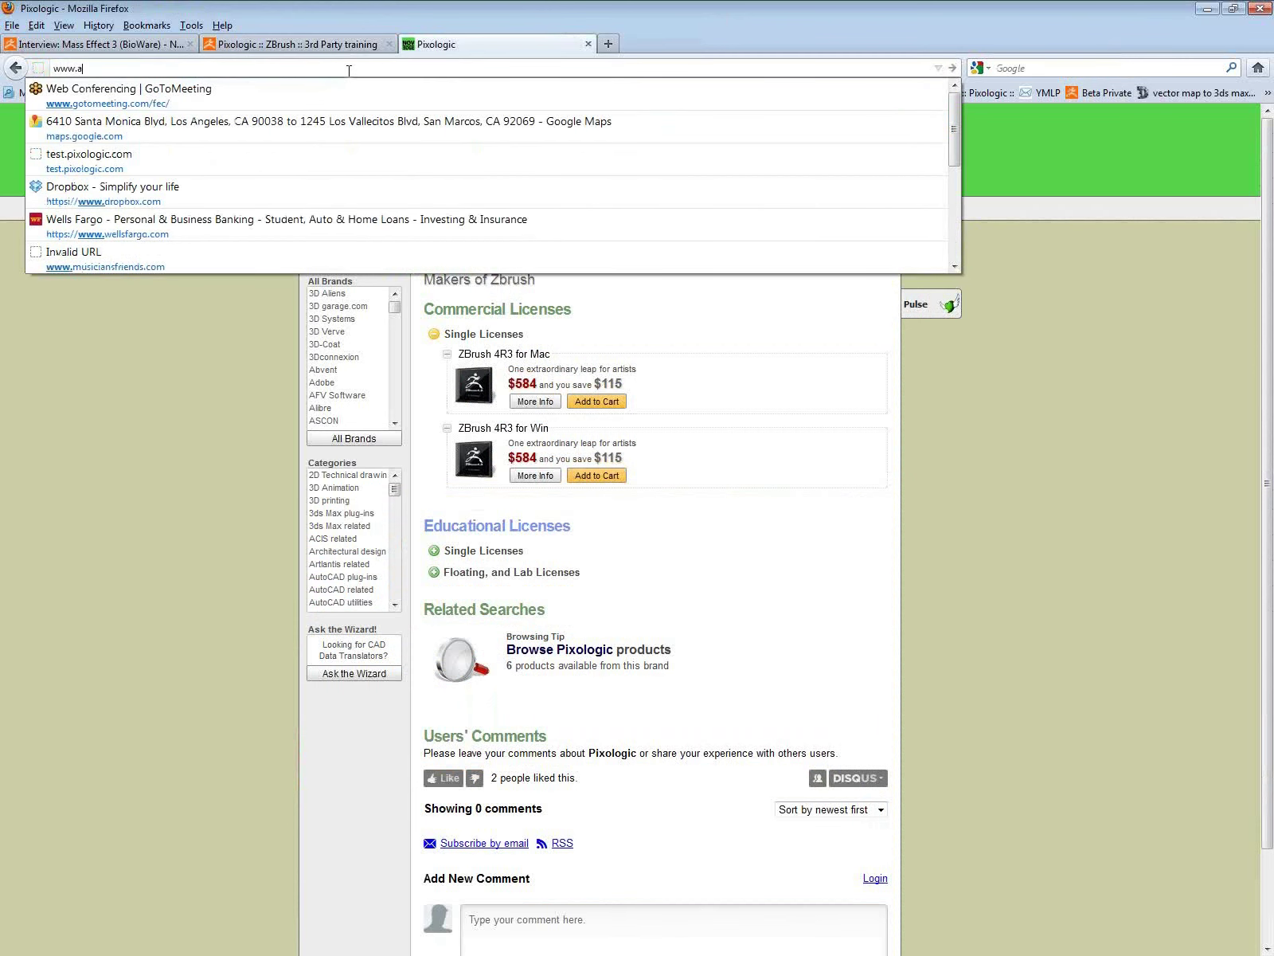
{"action": "type", "text": "amaz"}
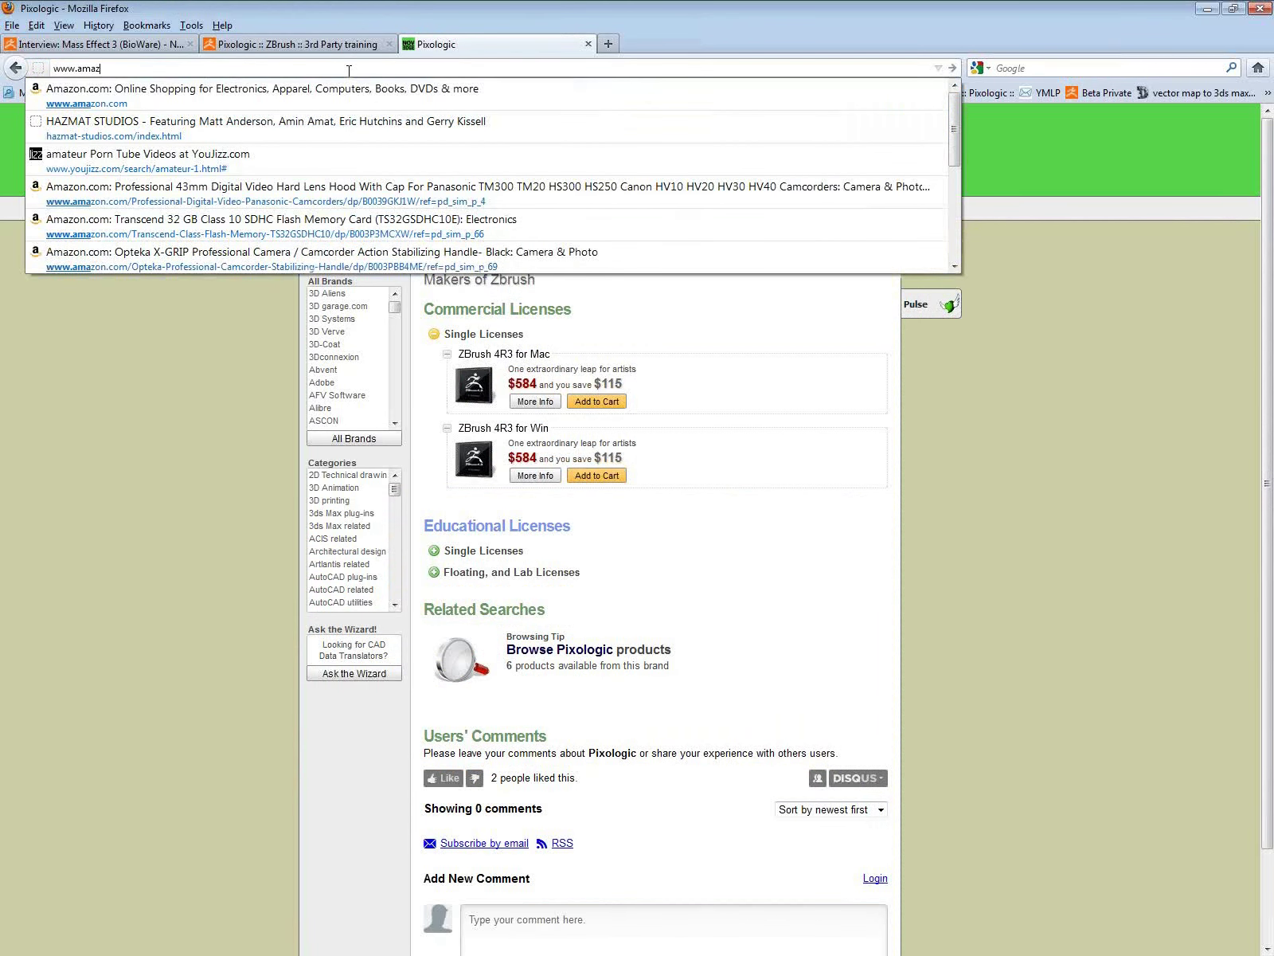
{"action": "type", "text": "on.com"}
{"action": "key", "text": "Return"}
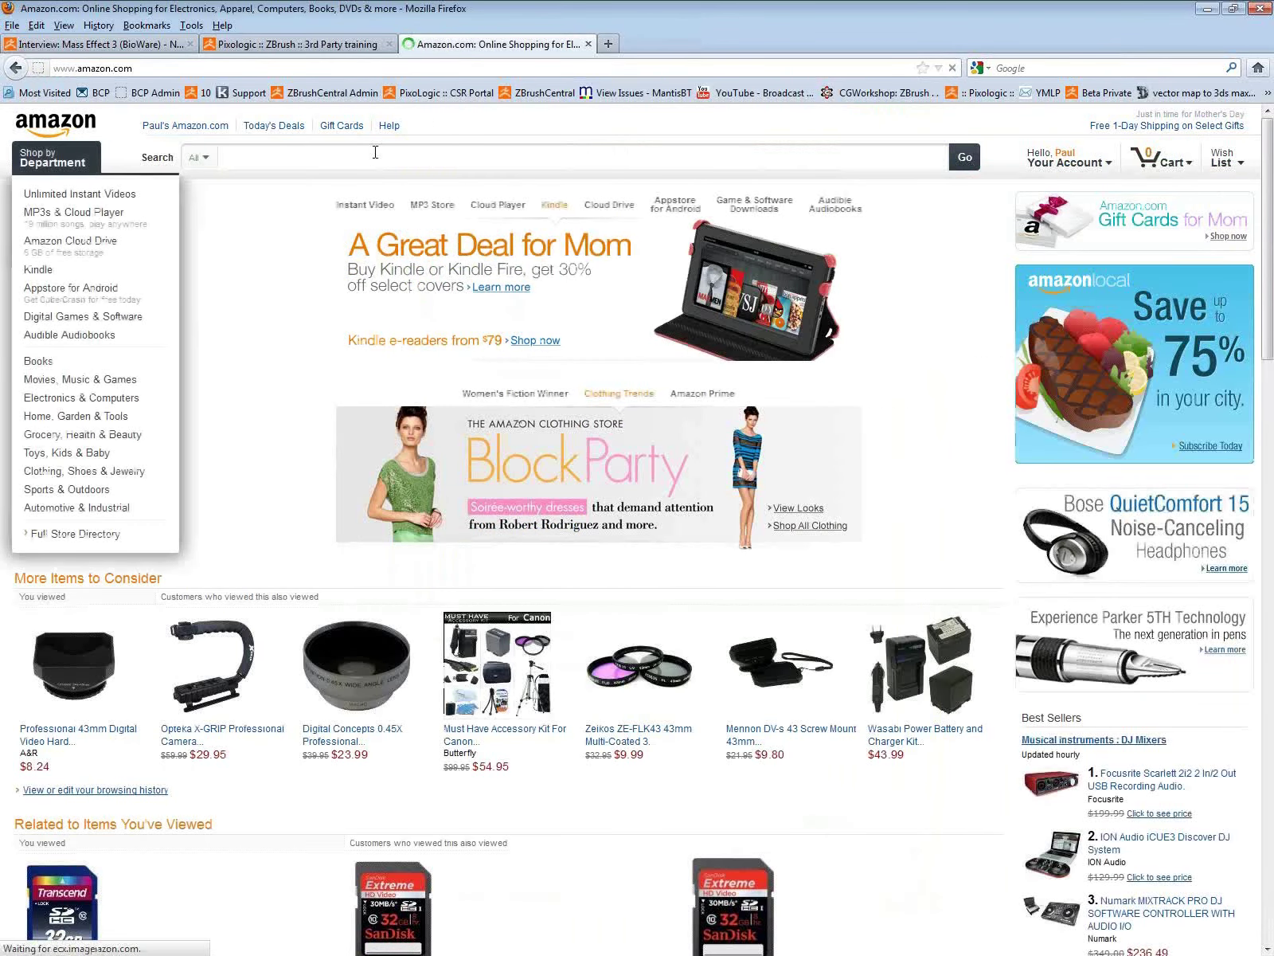
Step: Search Amazon for the author of ZBrush Digital Sculpting Human Anatomy
{"action": "left_click", "coordinate": [375, 152]}
{"action": "type", "text": "scott spencer"}
{"action": "key", "text": "Return"}
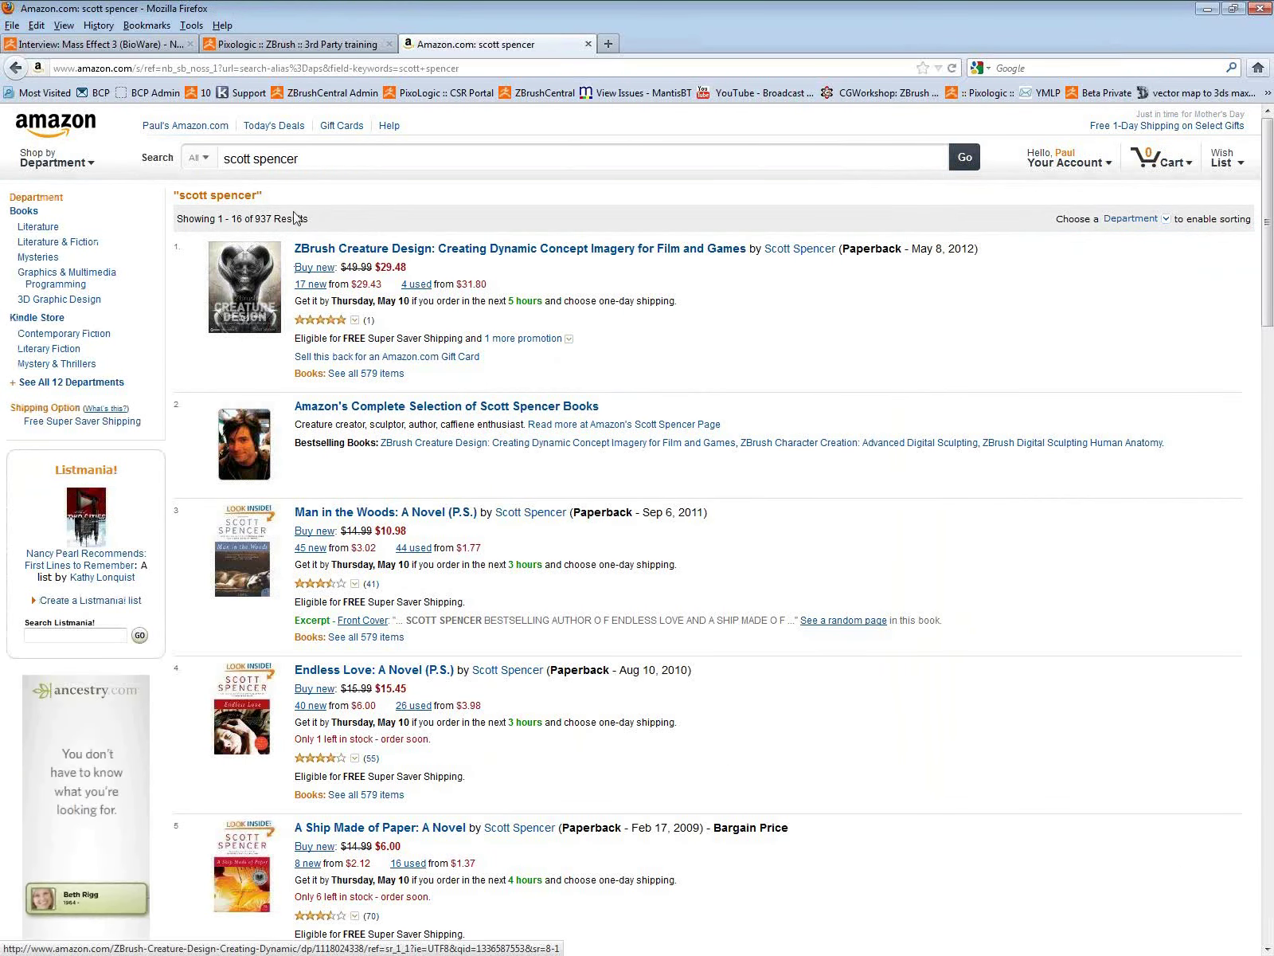
Step: Search Amazon for the author of Introducing ZBrush 4 in place of the previous name
{"action": "double_click", "coordinate": [328, 154]}
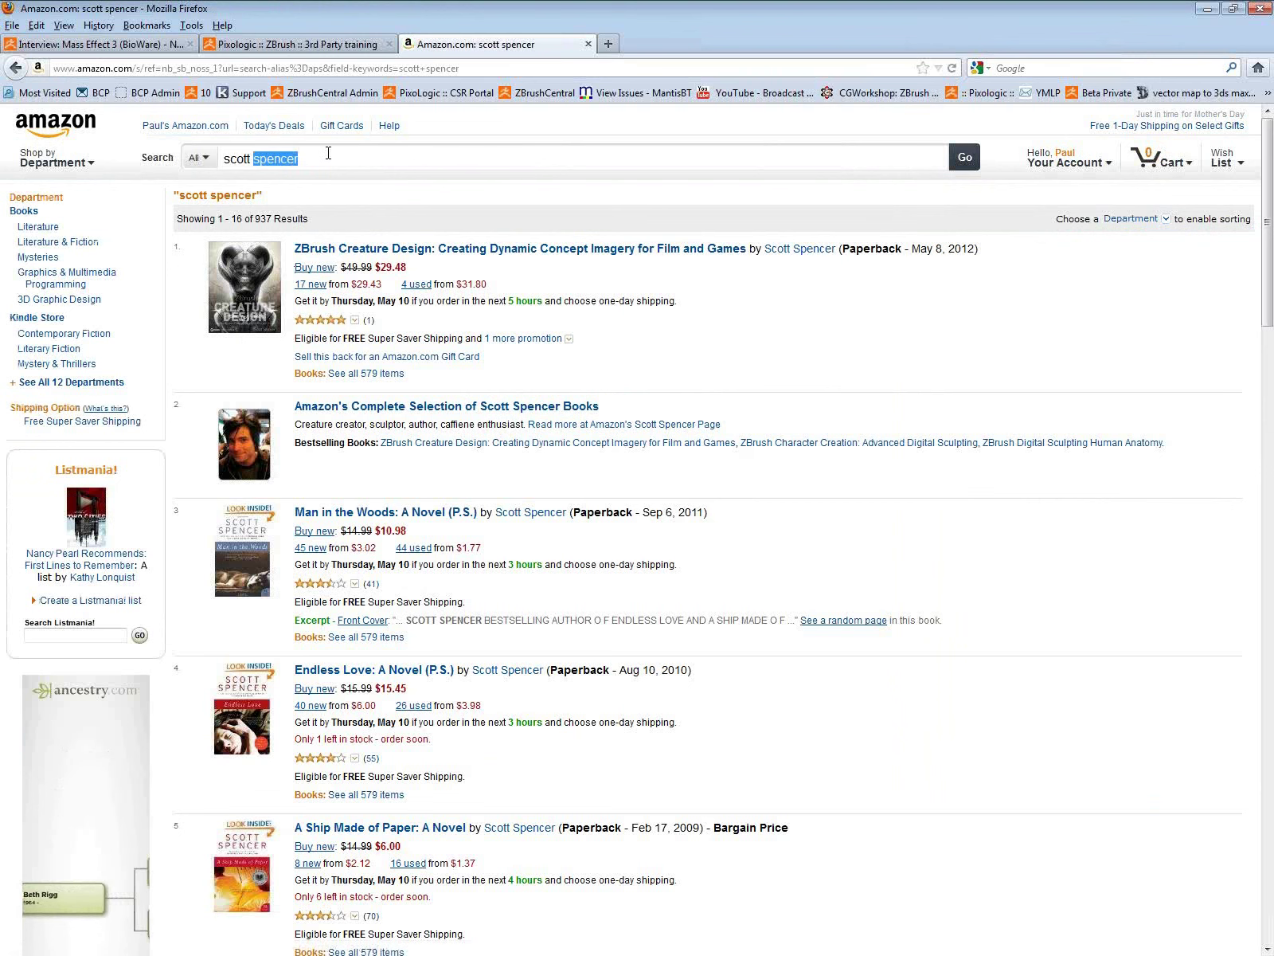
{"action": "triple_click", "coordinate": [328, 154]}
{"action": "type", "text": "eric keller"}
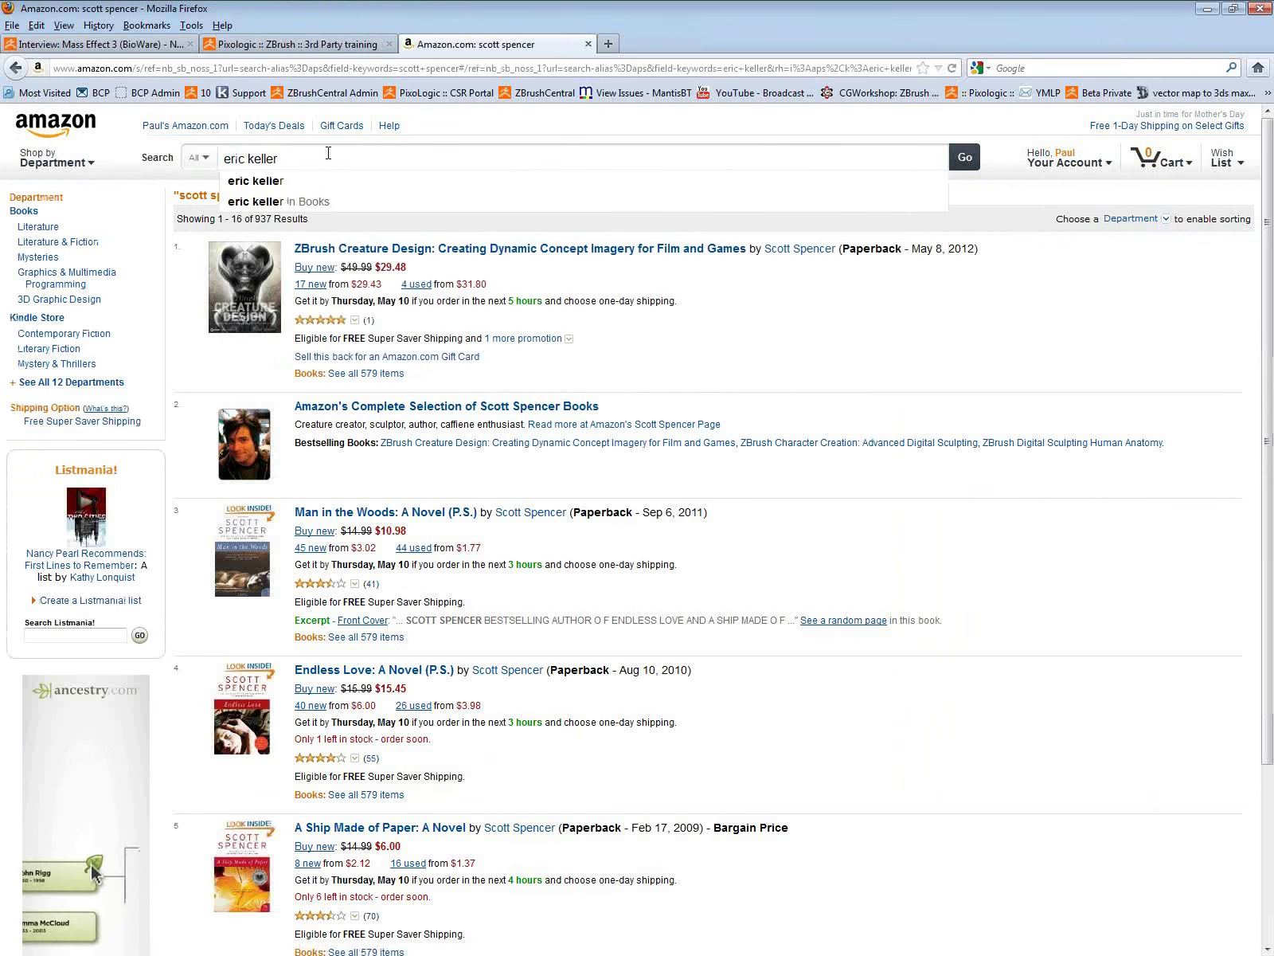
{"action": "key", "text": "Return"}
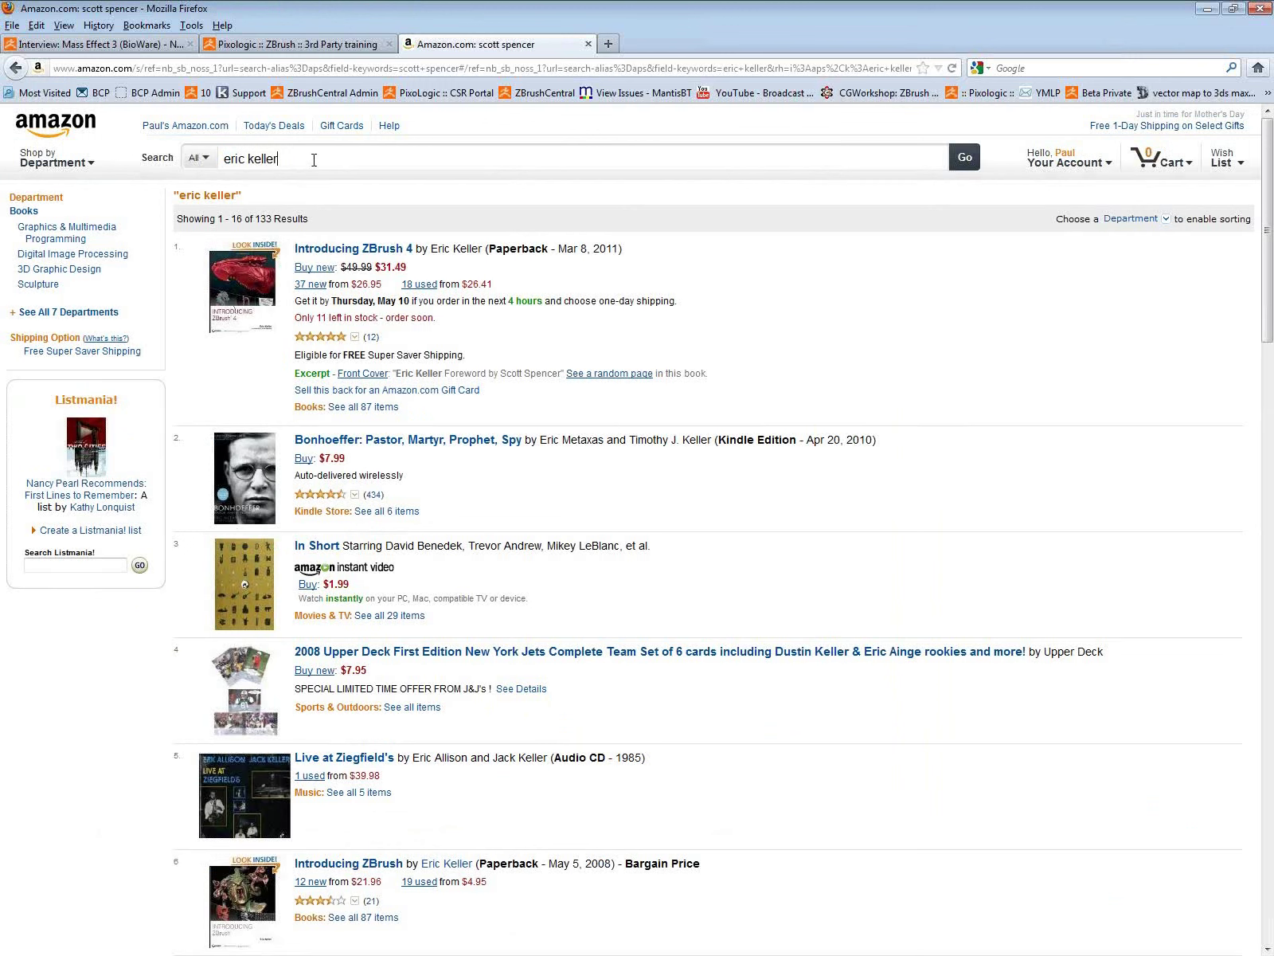
Step: Search Amazon for the author of ZBrush Professional Tips and Techniques
{"action": "left_click_drag", "start_coordinate": [302, 159], "coordinate": [205, 167]}
{"action": "type", "text": "paul gaboury"}
{"action": "key", "text": "Return"}
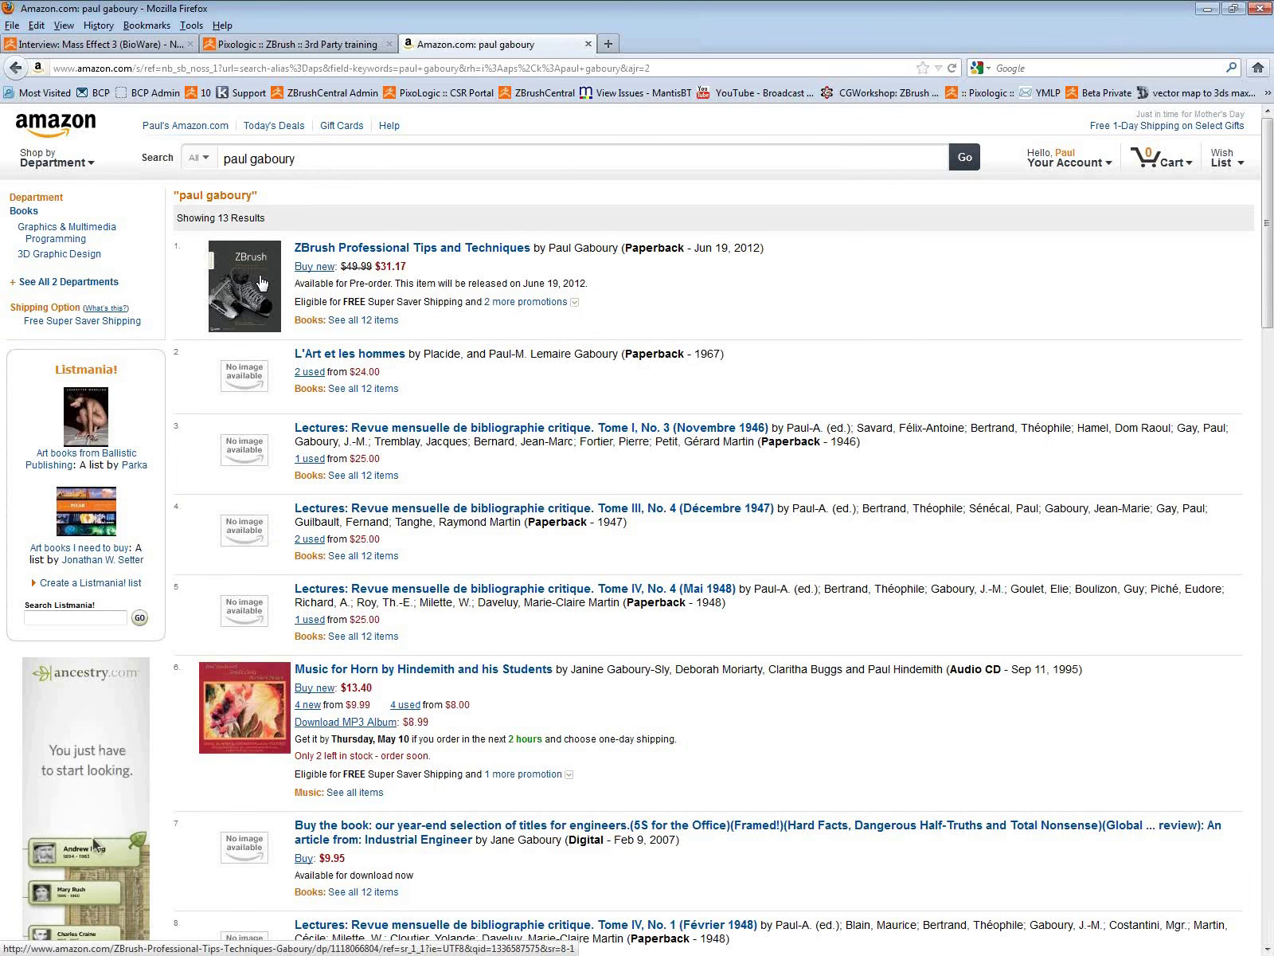
Step: Switch back to ZBrush, make the sculpted PolySphere head the active tool and display the floor grid
{"action": "key", "text": "alt+Tab"}
{"action": "left_click_drag", "start_coordinate": [742, 721], "coordinate": [735, 720]}
{"action": "left_click", "coordinate": [1219, 213]}
{"action": "left_click_drag", "start_coordinate": [745, 717], "coordinate": [685, 645]}
{"action": "left_click_drag", "start_coordinate": [791, 671], "coordinate": [755, 717], "text": "alt"}
{"action": "right_click_drag", "start_coordinate": [756, 717], "coordinate": [763, 612], "text": "ctrl"}
{"action": "left_click", "coordinate": [1071, 308]}
{"action": "mouse_move", "coordinate": [762, 612]}
{"action": "left_mouse_down"}
{"action": "mouse_move", "coordinate": [583, 573]}
{"action": "mouse_move", "coordinate": [589, 642]}
{"action": "left_mouse_up"}
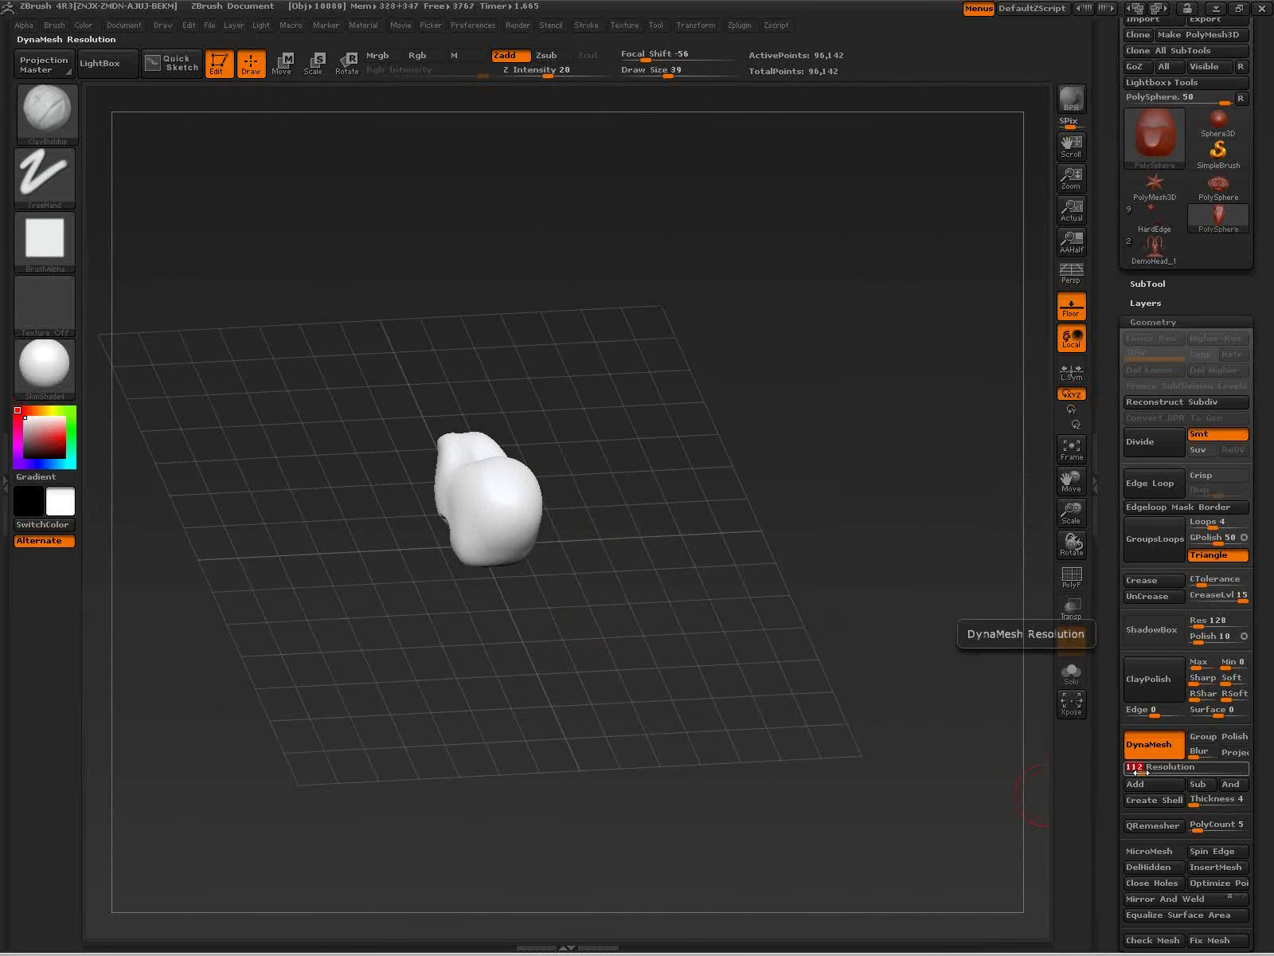
Step: Re-DynaMesh the PolySphere head at resolution 64 after adding a clay stroke, with the floor grid hidden and PolyFrame shown
{"action": "left_click_drag", "start_coordinate": [1142, 773], "coordinate": [1140, 773]}
{"action": "mouse_move", "coordinate": [499, 494]}
{"action": "left_mouse_down"}
{"action": "mouse_move", "coordinate": [486, 503]}
{"action": "mouse_move", "coordinate": [502, 516]}
{"action": "left_mouse_up"}
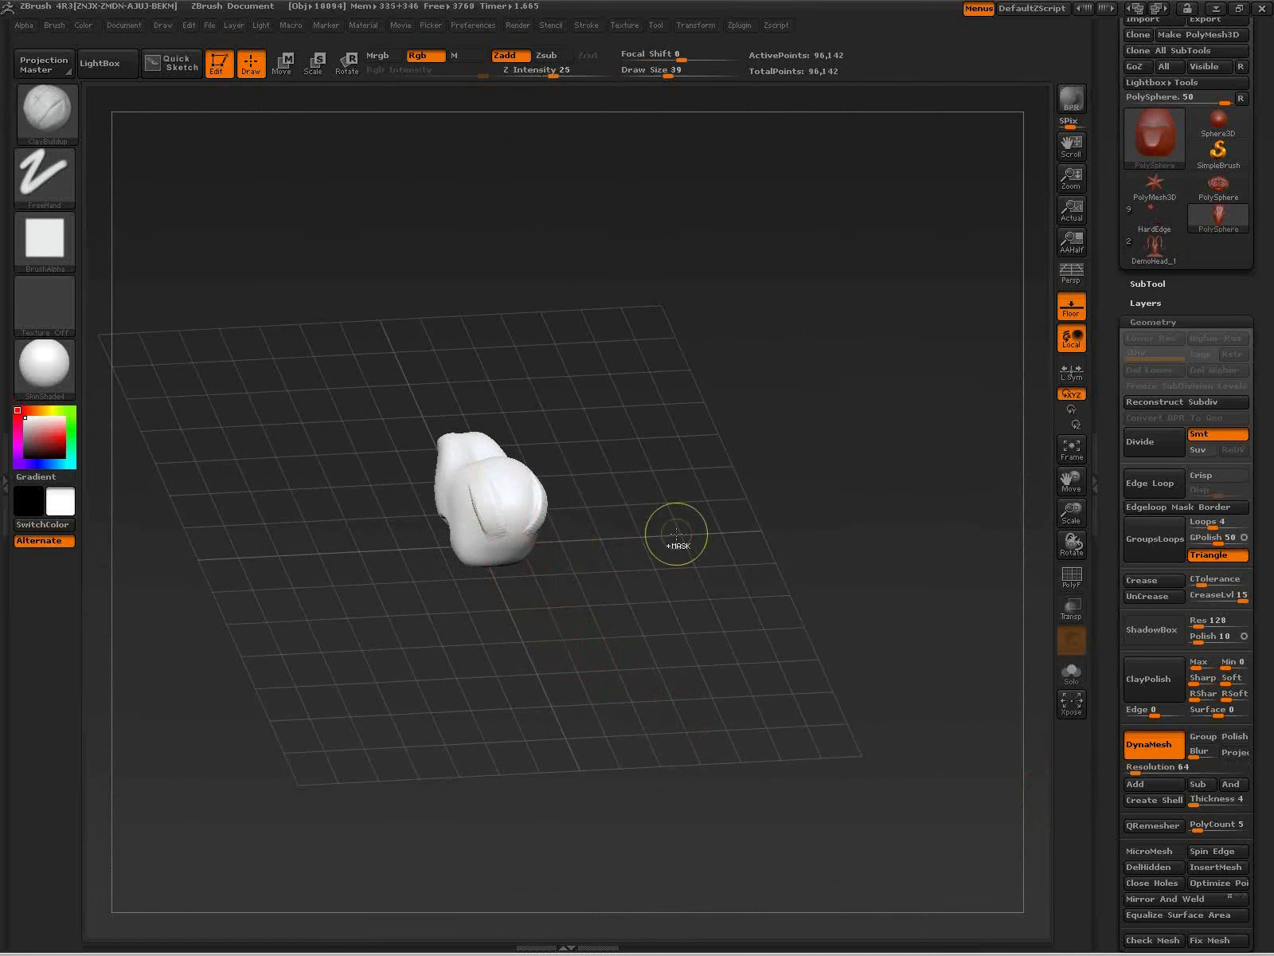
{"action": "left_click", "coordinate": [1079, 314]}
{"action": "mouse_move", "coordinate": [701, 399]}
{"action": "right_mouse_down"}
{"action": "mouse_move", "coordinate": [622, 439]}
{"action": "mouse_move", "coordinate": [660, 653]}
{"action": "mouse_move", "coordinate": [717, 634]}
{"action": "mouse_move", "coordinate": [692, 678]}
{"action": "right_mouse_up"}
{"action": "key", "text": "shift+f"}
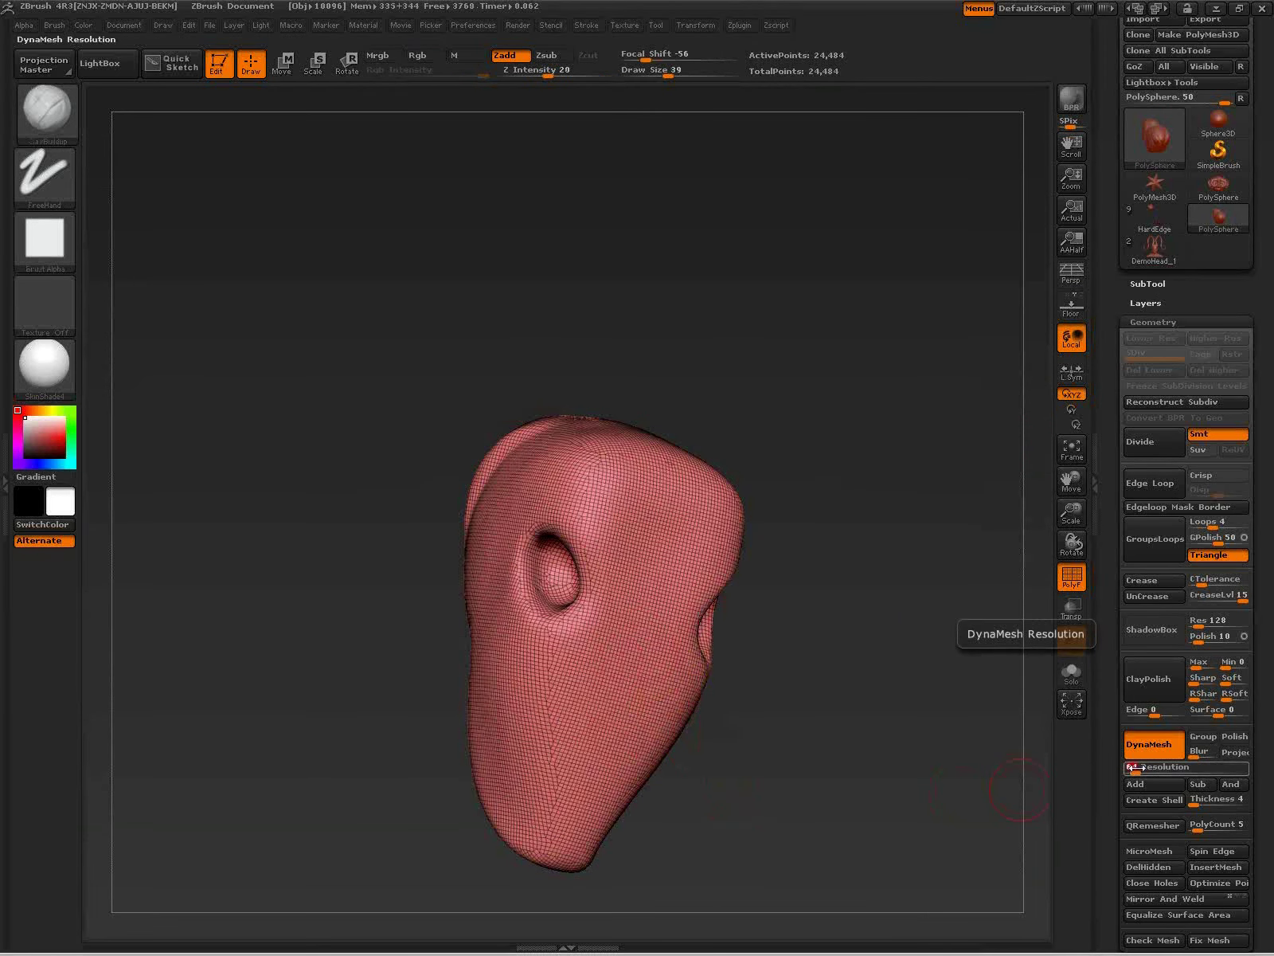
Step: Lower the DynaMesh resolution to 16 and remesh the head with coarser polygons
{"action": "left_click_drag", "start_coordinate": [663, 530], "coordinate": [639, 650]}
{"action": "left_click_drag", "start_coordinate": [838, 629], "coordinate": [889, 840], "text": "ctrl"}
{"action": "mouse_move", "coordinate": [759, 773]}
{"action": "left_mouse_down"}
{"action": "mouse_move", "coordinate": [840, 794]}
{"action": "mouse_move", "coordinate": [799, 756]}
{"action": "mouse_move", "coordinate": [752, 668]}
{"action": "left_mouse_up"}
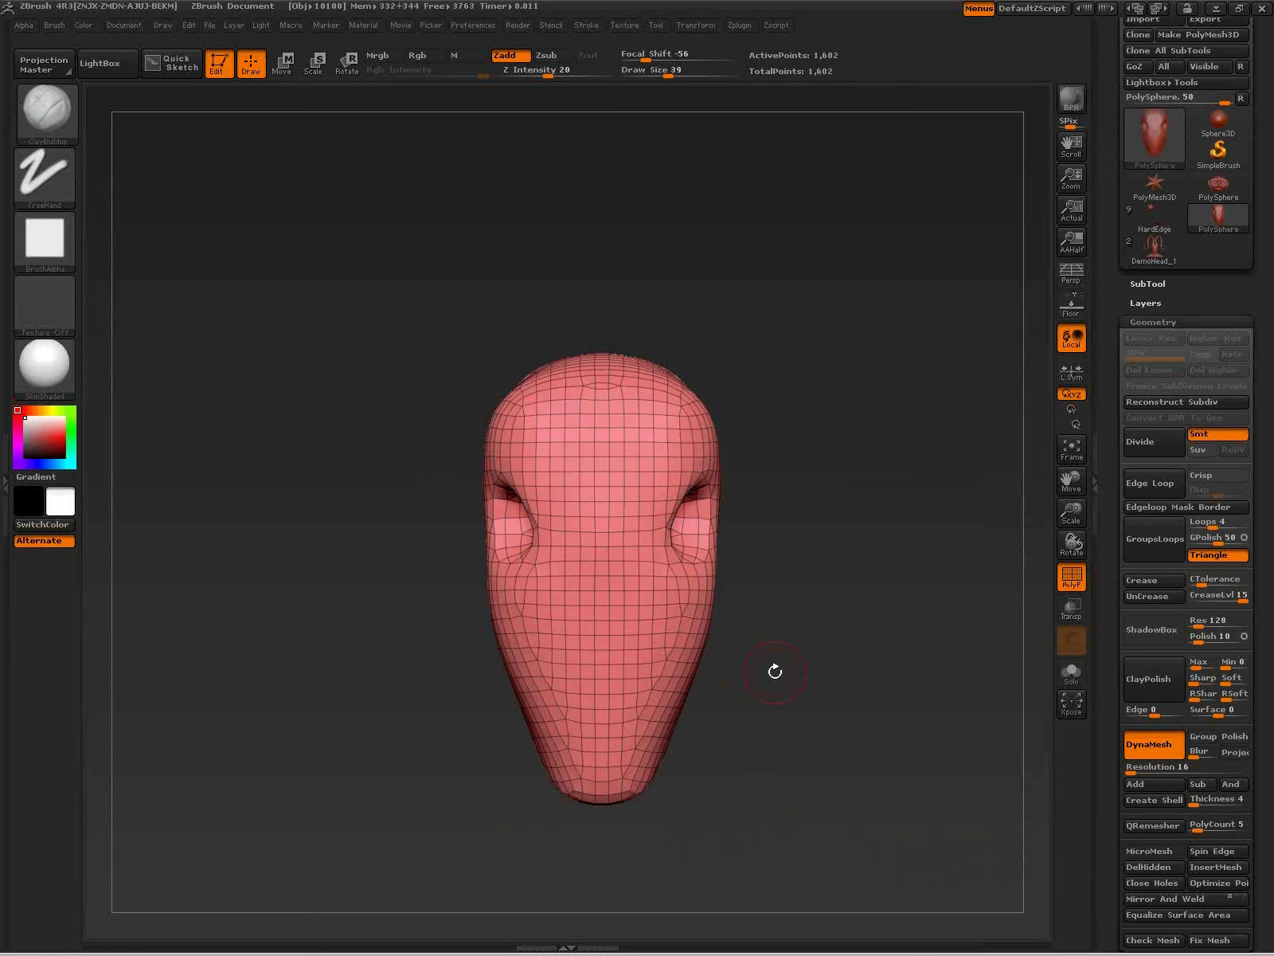
Step: Enable X symmetry and build up a nose on the coarse head with ClayBuildup at draw size 53
{"action": "key", "text": "x"}
{"action": "key", "text": "bracketright"}
{"action": "mouse_move", "coordinate": [575, 529]}
{"action": "left_mouse_down"}
{"action": "mouse_move", "coordinate": [540, 488]}
{"action": "mouse_move", "coordinate": [566, 555]}
{"action": "mouse_move", "coordinate": [601, 539]}
{"action": "mouse_move", "coordinate": [661, 577]}
{"action": "left_mouse_up"}
{"action": "left_click_drag", "start_coordinate": [867, 674], "coordinate": [686, 631]}
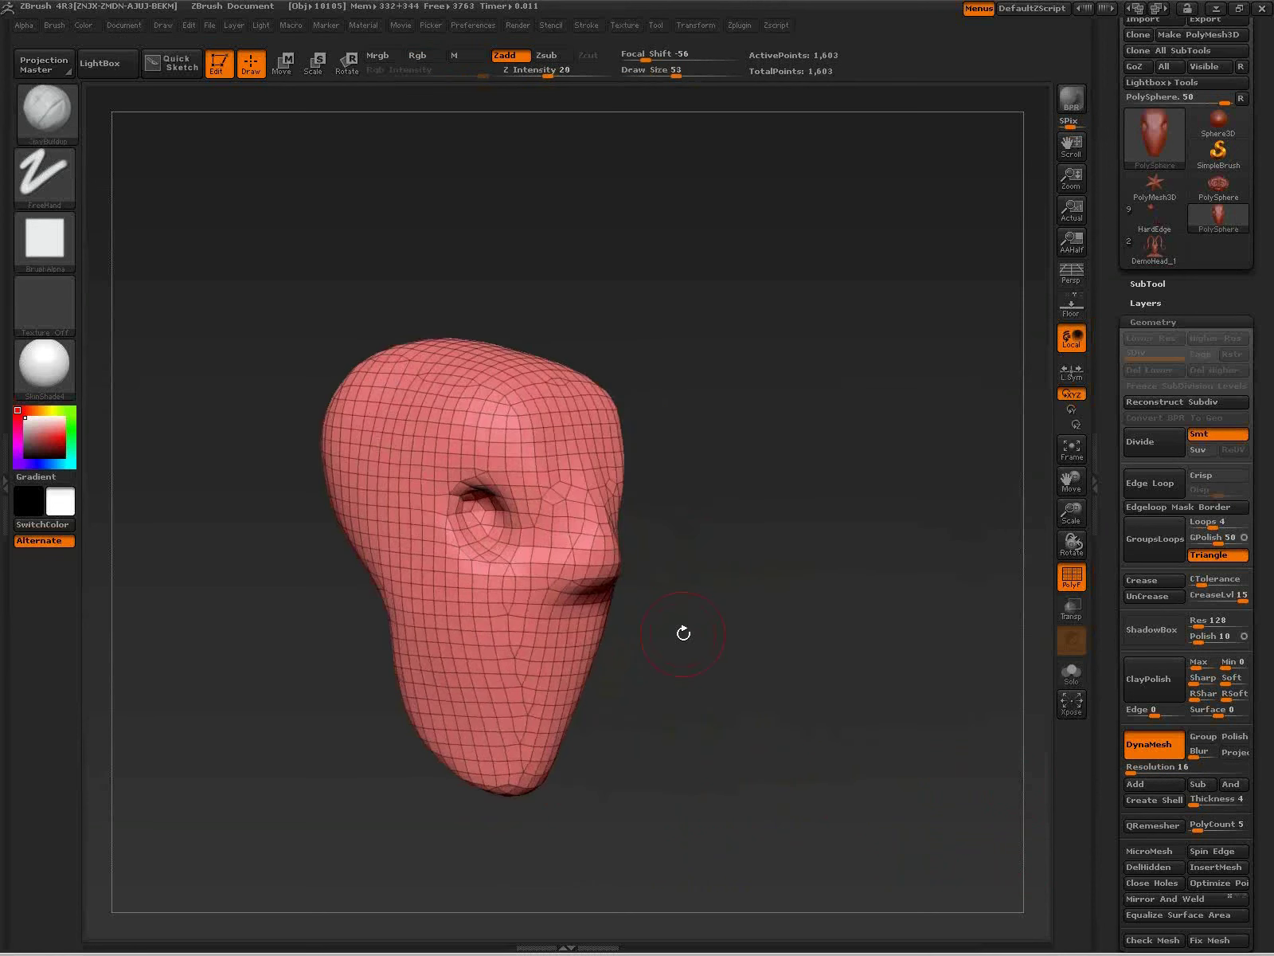
Step: Add clay to the coarse head's nose, then raise the DynaMesh resolution to 128 and remesh the head
{"action": "mouse_move", "coordinate": [561, 479]}
{"action": "left_mouse_down"}
{"action": "mouse_move", "coordinate": [586, 492]}
{"action": "mouse_move", "coordinate": [583, 466]}
{"action": "mouse_move", "coordinate": [492, 448]}
{"action": "mouse_move", "coordinate": [452, 557]}
{"action": "mouse_move", "coordinate": [435, 490]}
{"action": "mouse_move", "coordinate": [607, 583]}
{"action": "left_mouse_up"}
{"action": "left_click_drag", "start_coordinate": [777, 742], "coordinate": [731, 696]}
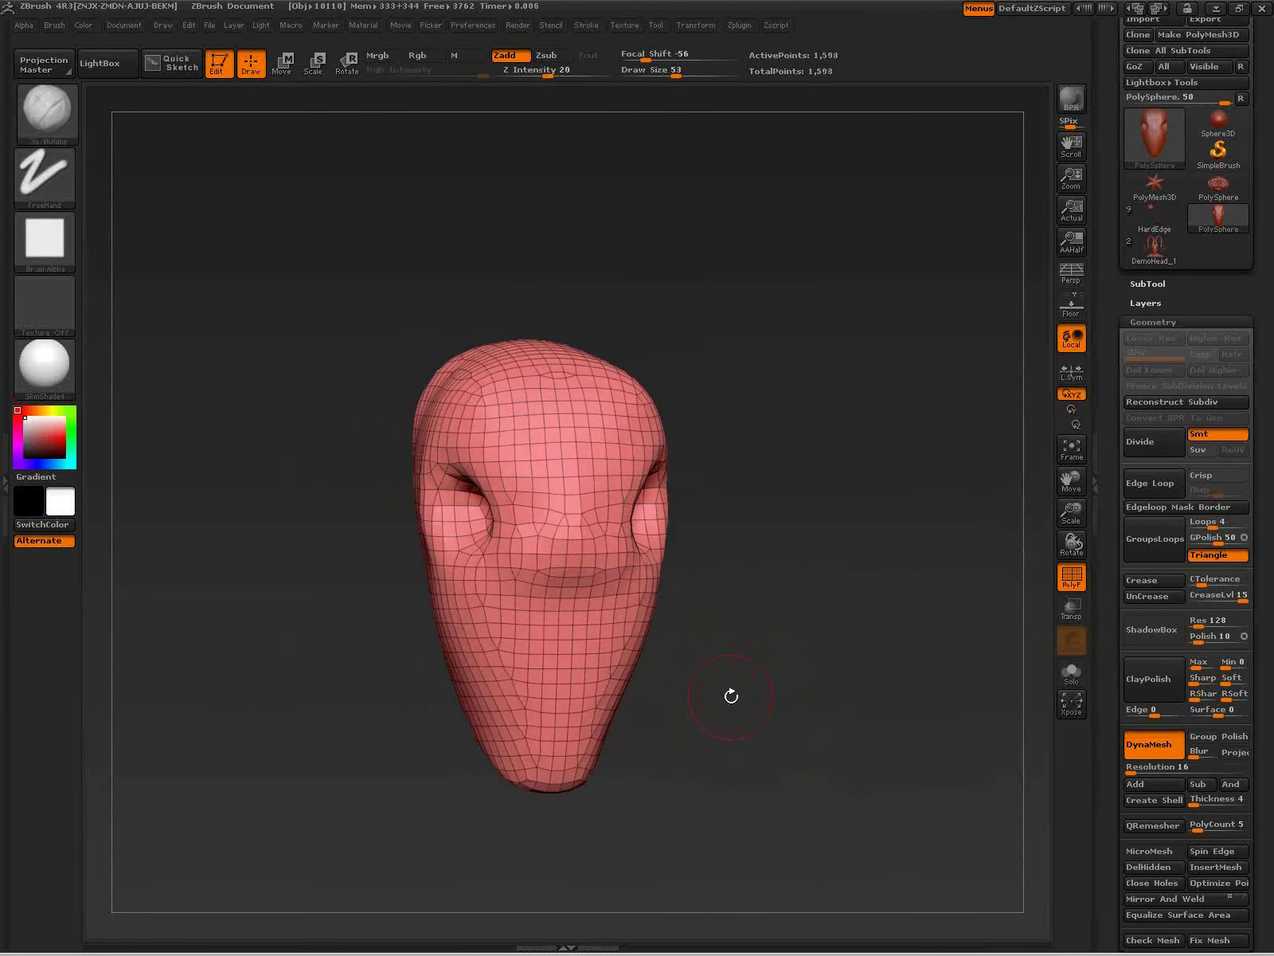
{"action": "left_click", "coordinate": [1131, 767]}
{"action": "type", "text": "32"}
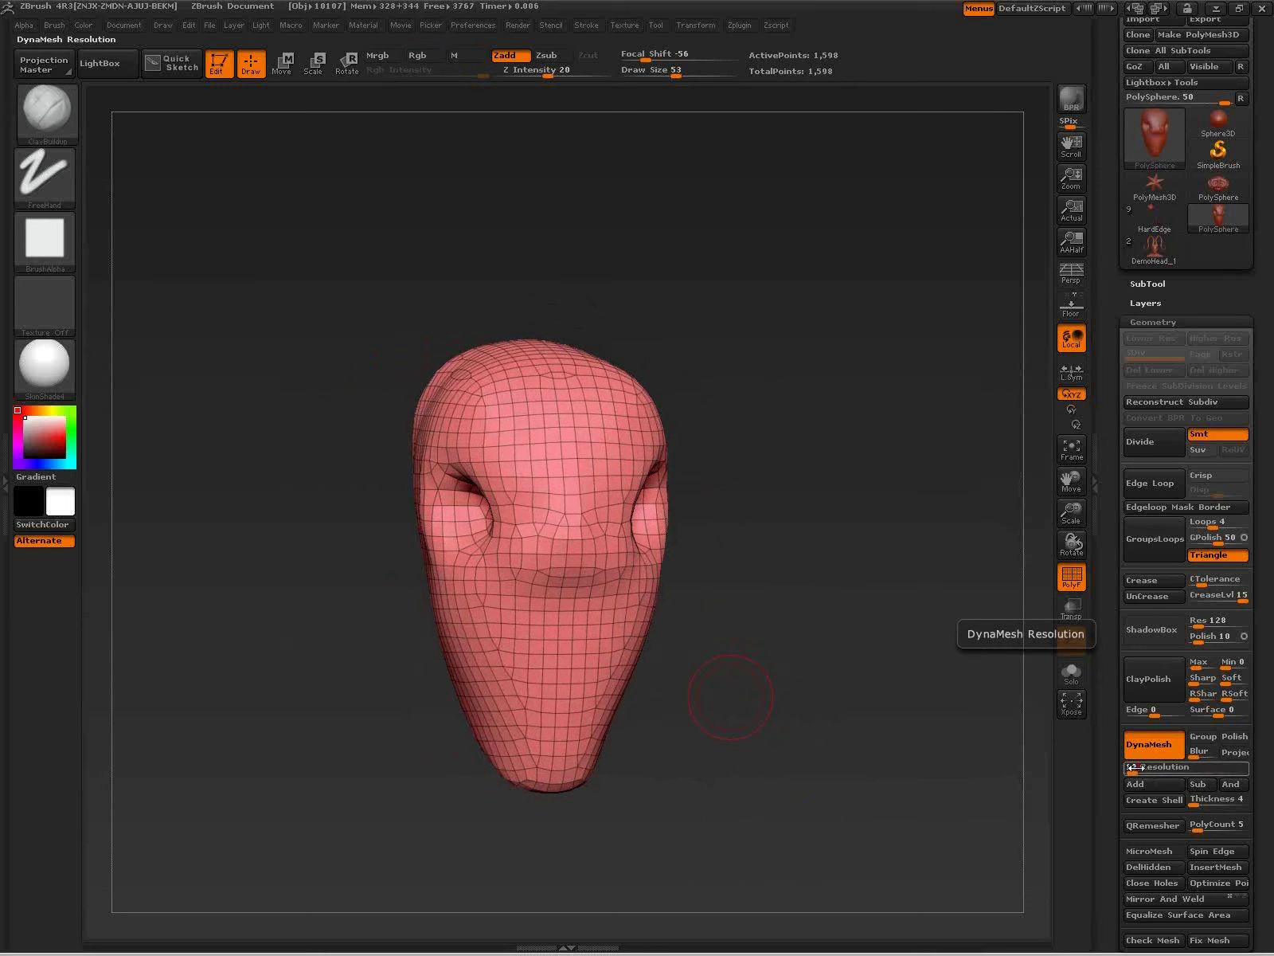
{"action": "mouse_move", "coordinate": [515, 489]}
{"action": "left_mouse_down"}
{"action": "mouse_move", "coordinate": [555, 528]}
{"action": "mouse_move", "coordinate": [529, 524]}
{"action": "mouse_move", "coordinate": [532, 492]}
{"action": "left_mouse_up"}
{"action": "left_click_drag", "start_coordinate": [748, 570], "coordinate": [868, 758], "text": "ctrl"}
{"action": "left_click_drag", "start_coordinate": [734, 670], "coordinate": [820, 663]}
Step: Carve two nostrils into the underside of the nose with ClayBuildup at draw size 22 and remesh the head
{"action": "key", "text": "s"}
{"action": "left_click_drag", "start_coordinate": [695, 644], "coordinate": [677, 644]}
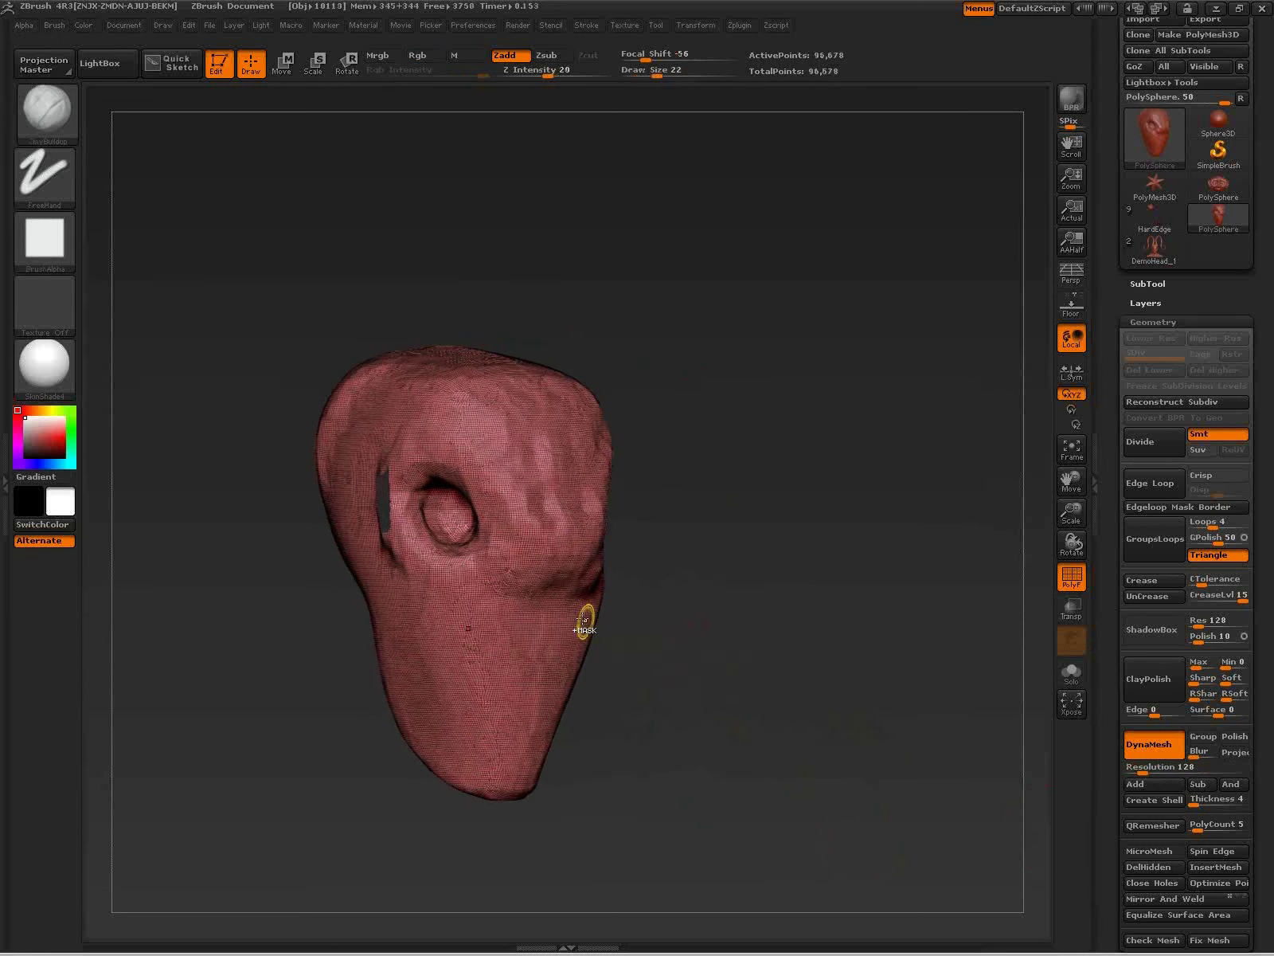
{"action": "mouse_move", "coordinate": [578, 611]}
{"action": "right_mouse_down", "text": "ctrl"}
{"action": "mouse_move", "coordinate": [580, 649]}
{"action": "mouse_move", "coordinate": [526, 535]}
{"action": "right_mouse_up", "text": "ctrl"}
{"action": "left_click_drag", "start_coordinate": [525, 535], "coordinate": [528, 535], "text": "alt"}
{"action": "left_click_drag", "start_coordinate": [744, 594], "coordinate": [805, 754], "text": "ctrl"}
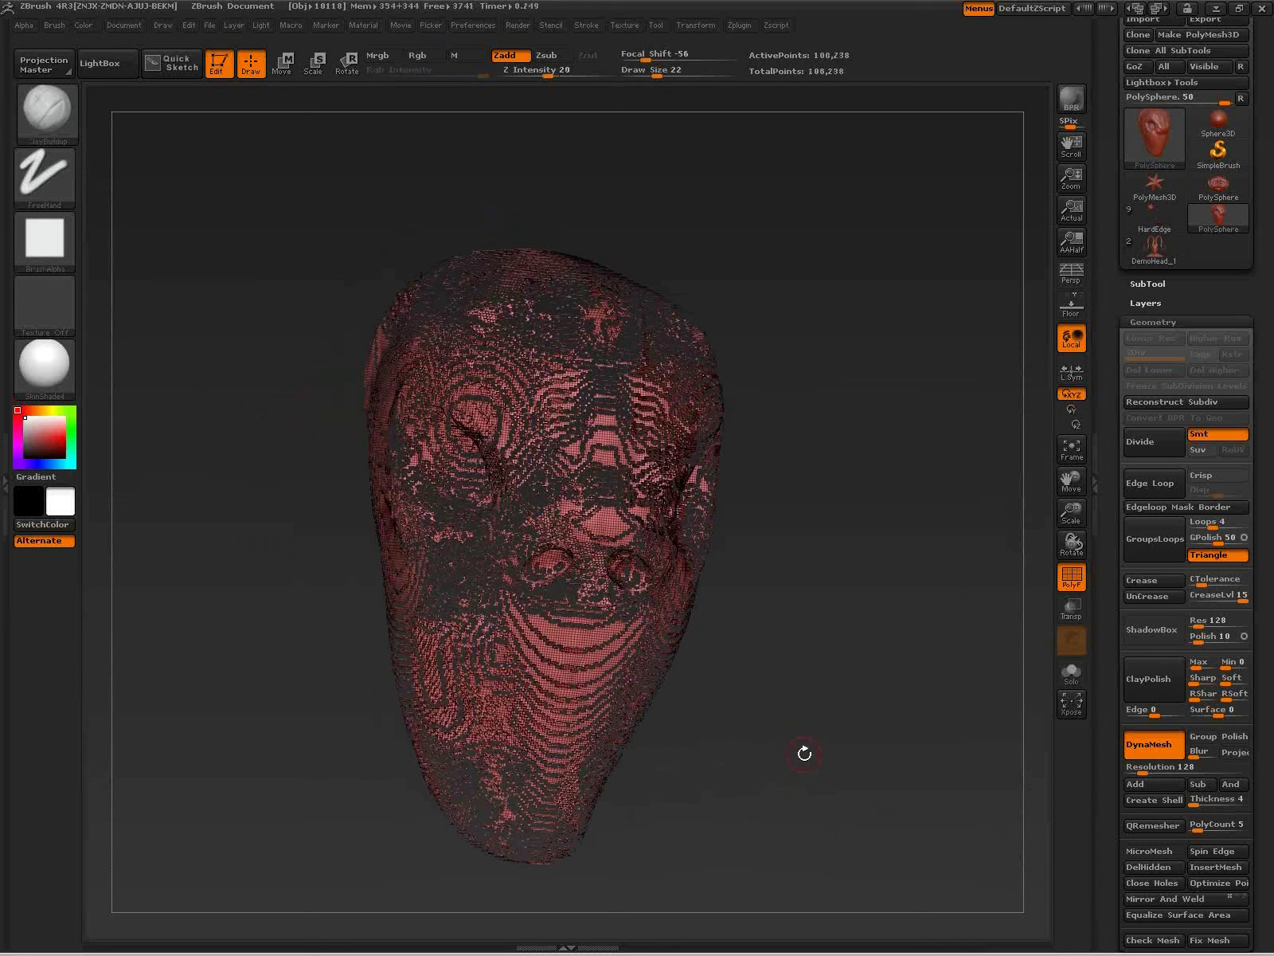
Step: Undo the nostrils and the resolution 128 remesh back to the coarse head, and set the draw size to 67
{"action": "key", "text": "ctrl"}
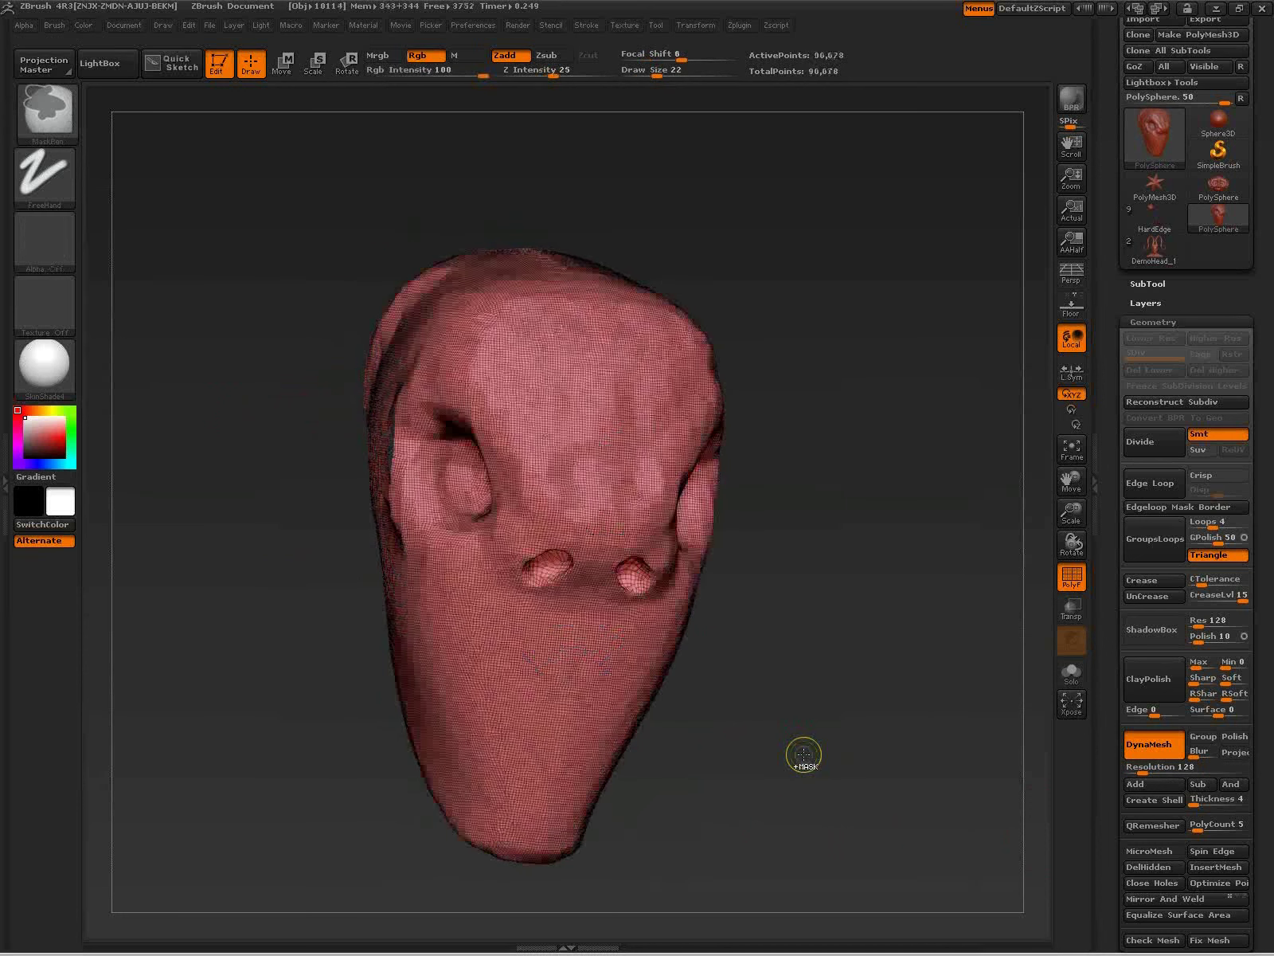
{"action": "key", "text": "ctrl"}
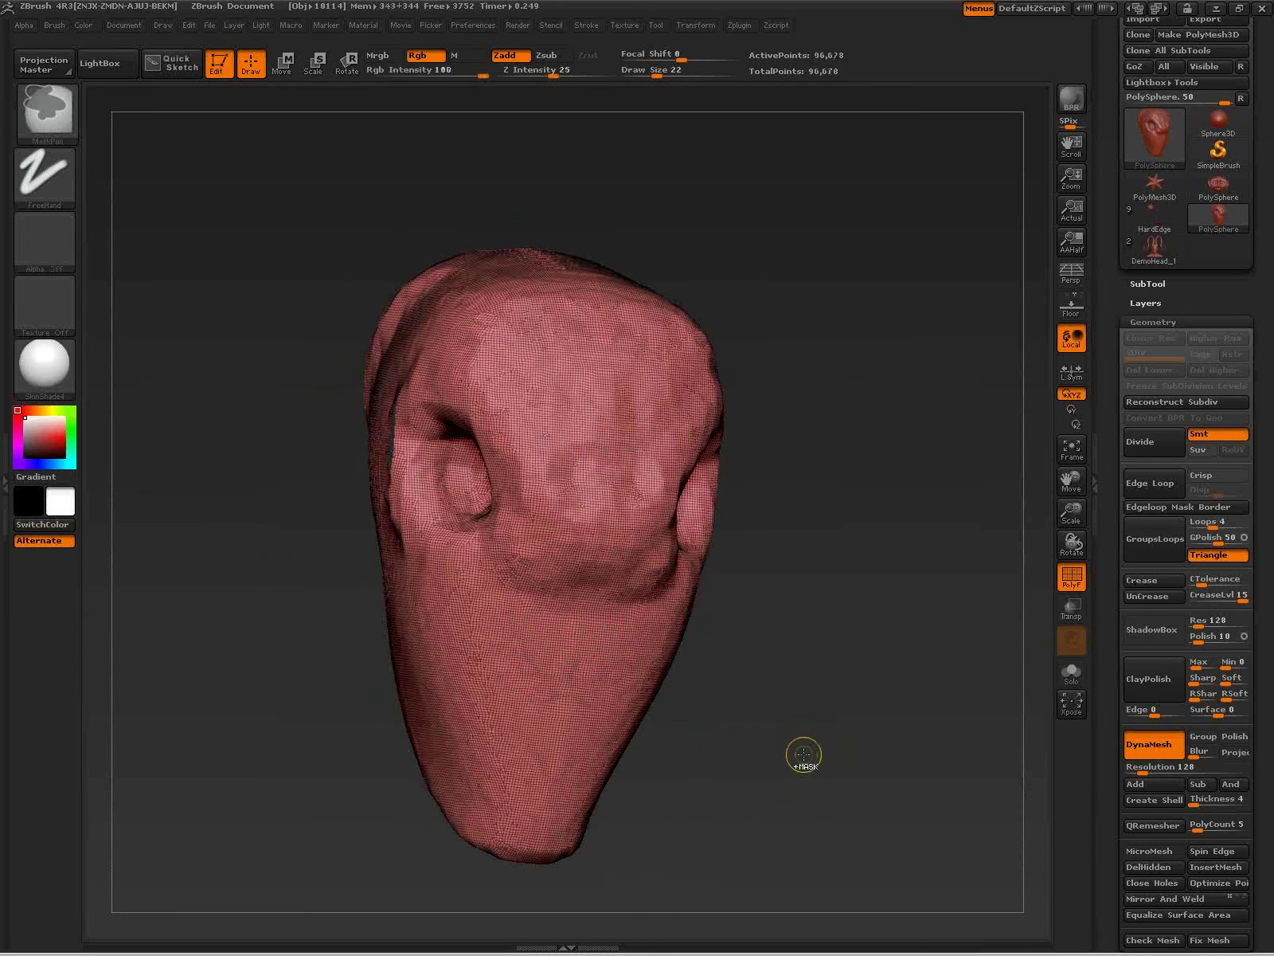
{"action": "left_click_drag", "start_coordinate": [806, 720], "coordinate": [838, 717]}
{"action": "key", "text": "ctrl+z"}
{"action": "key", "text": "s"}
{"action": "left_click_drag", "start_coordinate": [684, 695], "coordinate": [706, 697]}
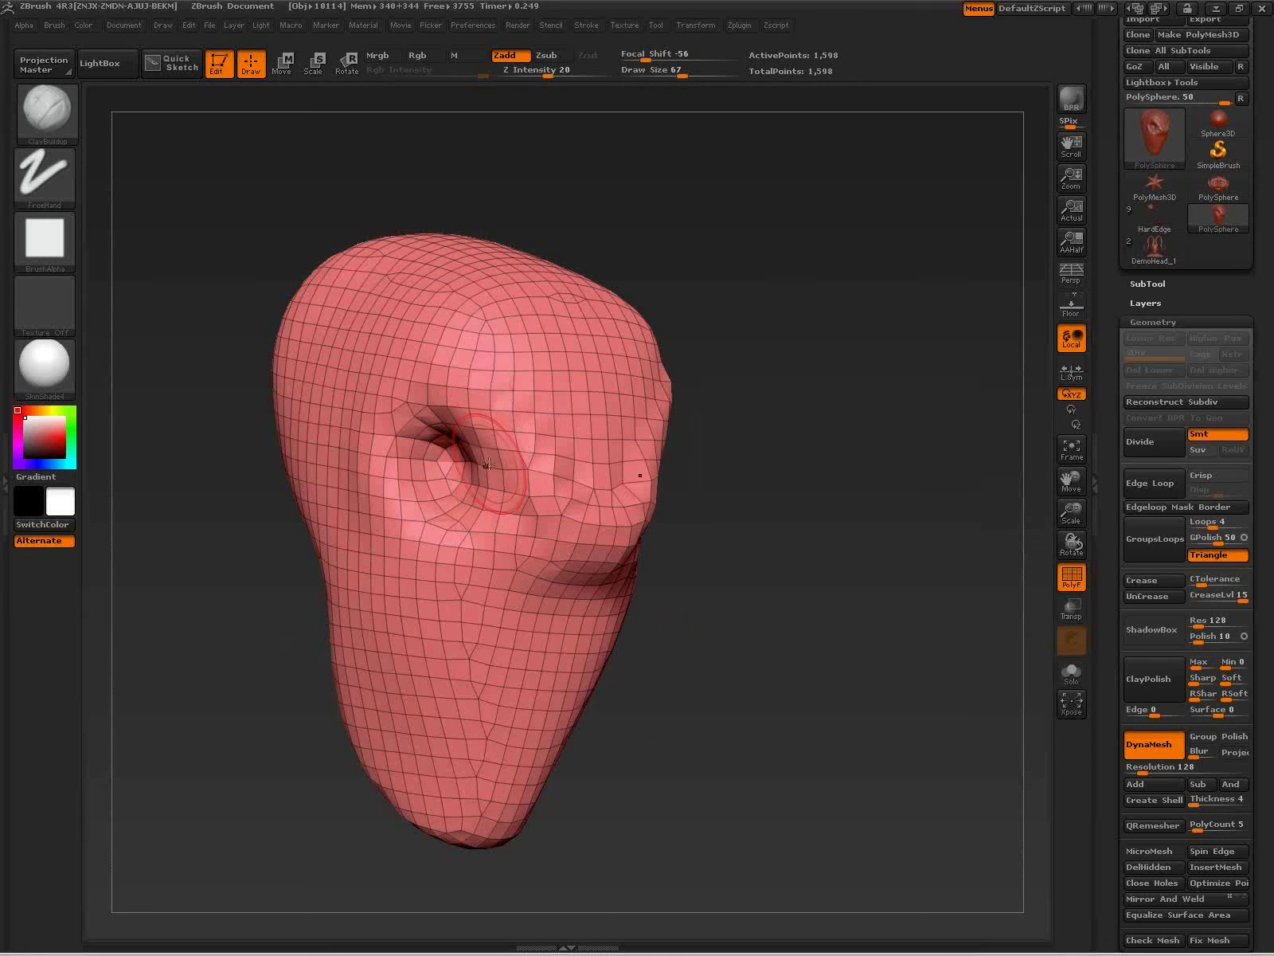
Step: Examine the grid of the Plane3D primitive from another angle and return to the PolySphere head
{"action": "key", "text": "comma"}
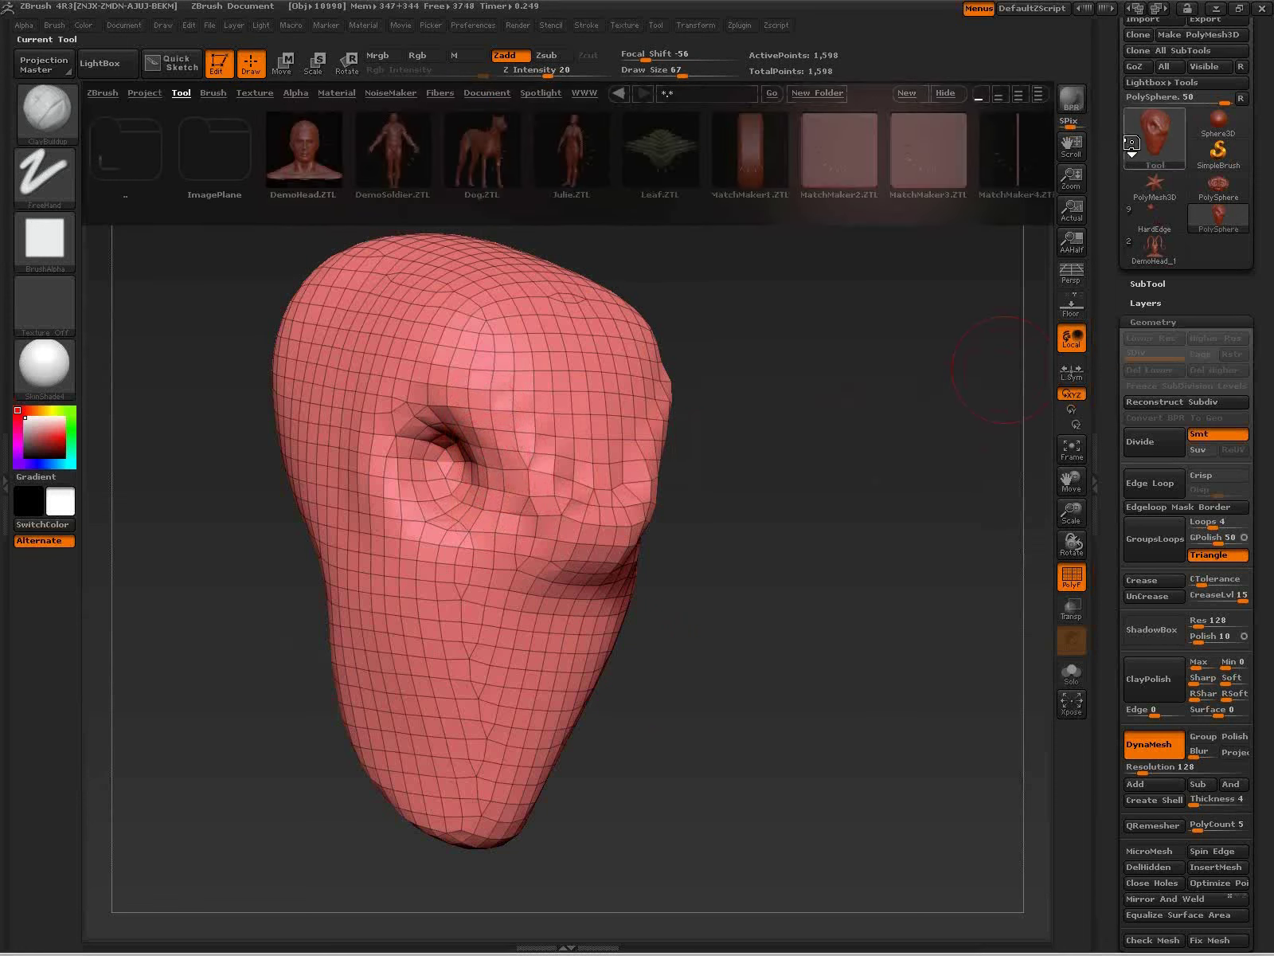
{"action": "left_click", "coordinate": [1135, 147]}
{"action": "left_click", "coordinate": [1022, 210]}
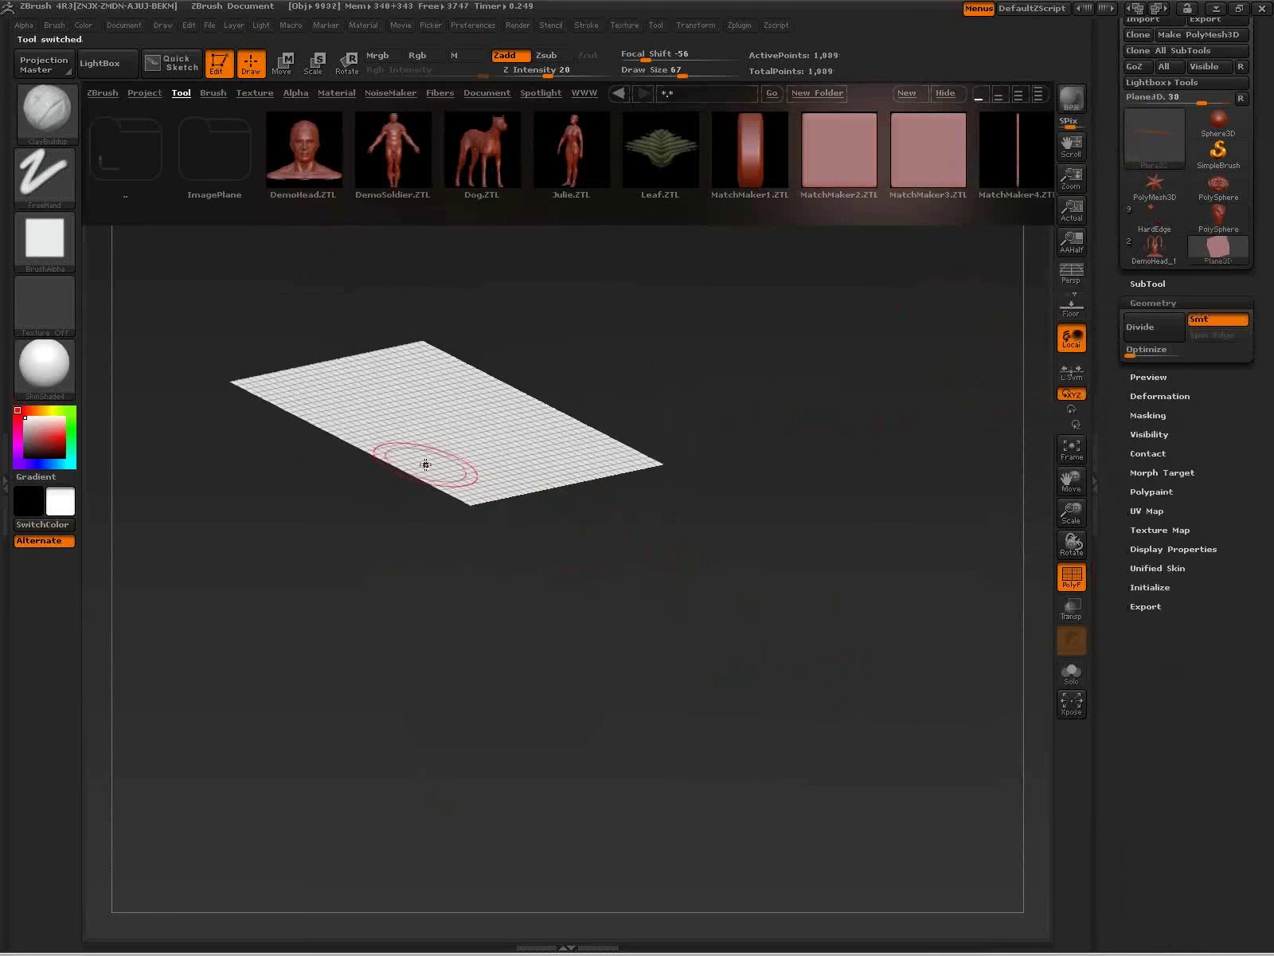
{"action": "key", "text": "comma"}
{"action": "left_click_drag", "start_coordinate": [334, 368], "coordinate": [517, 364]}
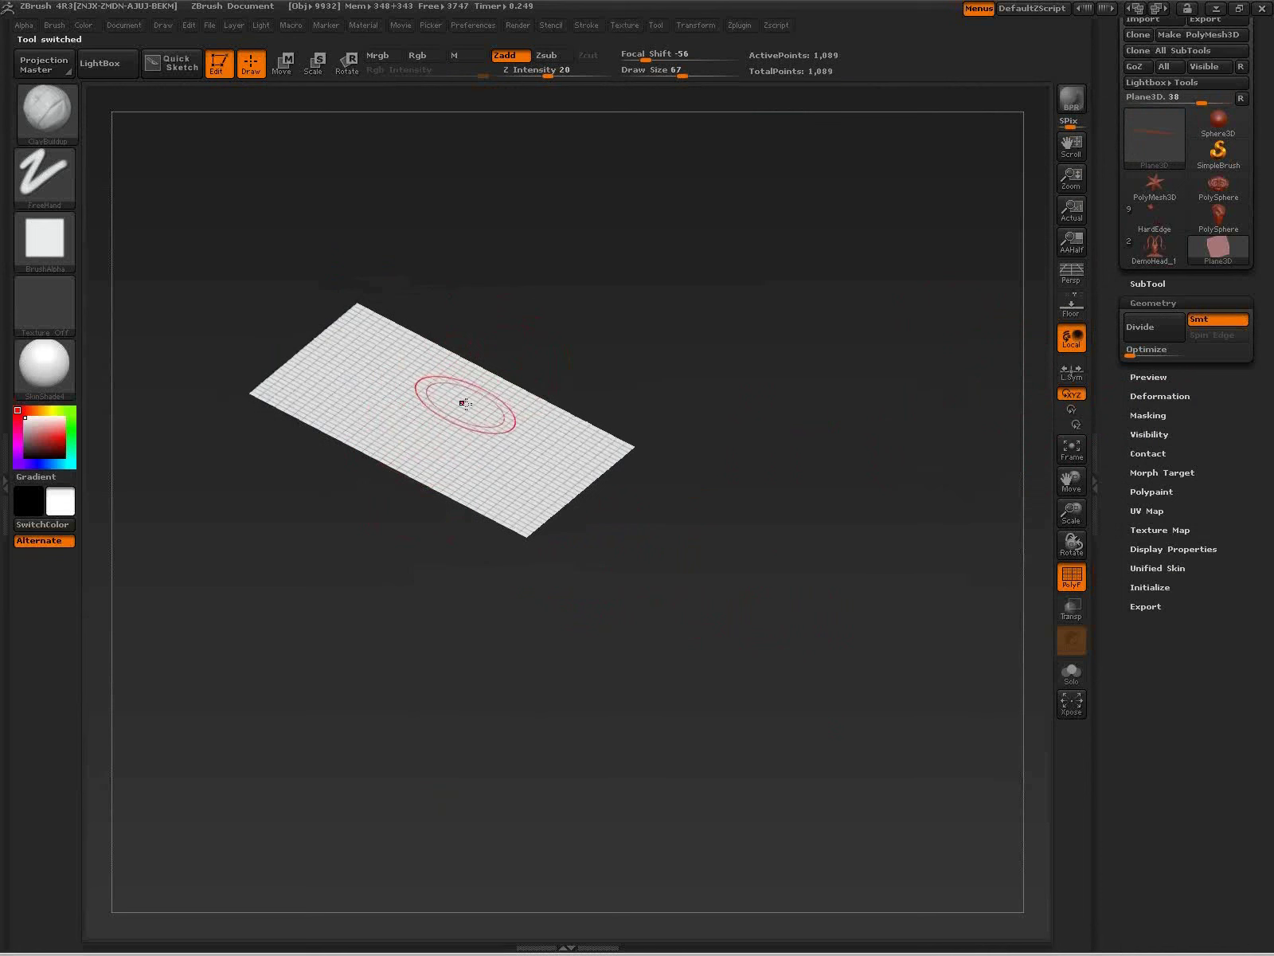
{"action": "left_click", "coordinate": [1217, 222]}
Step: Try clay strokes on the coarse head's large polygons from a low angle, and remesh the head at DynaMesh resolution 128
{"action": "mouse_move", "coordinate": [718, 693]}
{"action": "left_mouse_down"}
{"action": "mouse_move", "coordinate": [684, 706]}
{"action": "mouse_move", "coordinate": [700, 737]}
{"action": "mouse_move", "coordinate": [683, 657]}
{"action": "mouse_move", "coordinate": [481, 652]}
{"action": "mouse_move", "coordinate": [482, 690]}
{"action": "left_mouse_up"}
{"action": "left_click_drag", "start_coordinate": [590, 750], "coordinate": [558, 661]}
{"action": "mouse_move", "coordinate": [482, 731]}
{"action": "left_mouse_down"}
{"action": "mouse_move", "coordinate": [512, 658]}
{"action": "mouse_move", "coordinate": [550, 710]}
{"action": "mouse_move", "coordinate": [544, 756]}
{"action": "left_mouse_up"}
{"action": "left_click_drag", "start_coordinate": [482, 521], "coordinate": [462, 567]}
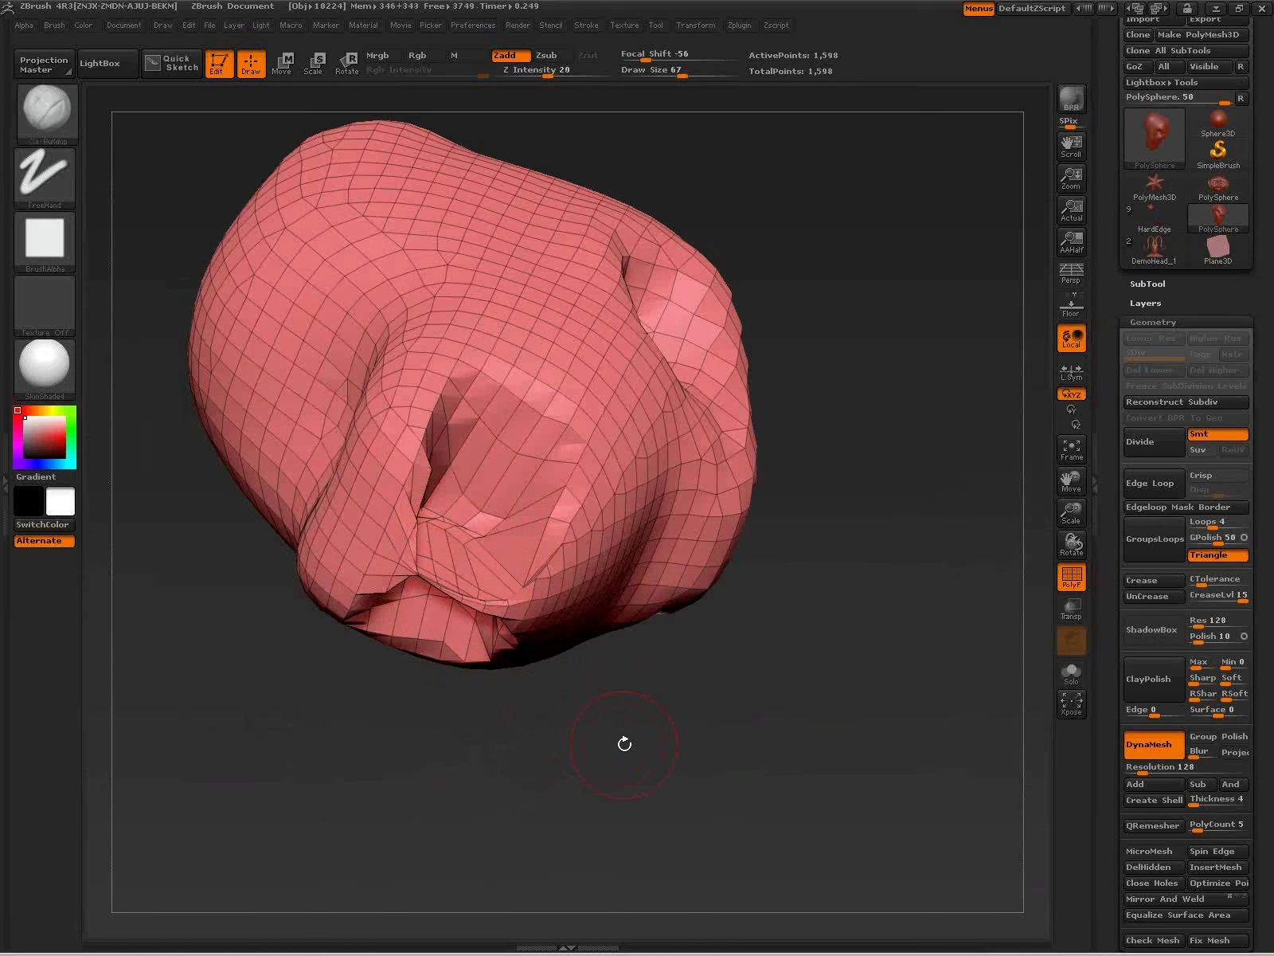
{"action": "mouse_move", "coordinate": [790, 680]}
{"action": "left_mouse_down", "text": "ctrl"}
{"action": "mouse_move", "coordinate": [802, 677]}
{"action": "mouse_move", "coordinate": [799, 717]}
{"action": "mouse_move", "coordinate": [721, 617]}
{"action": "left_mouse_up", "text": "ctrl"}
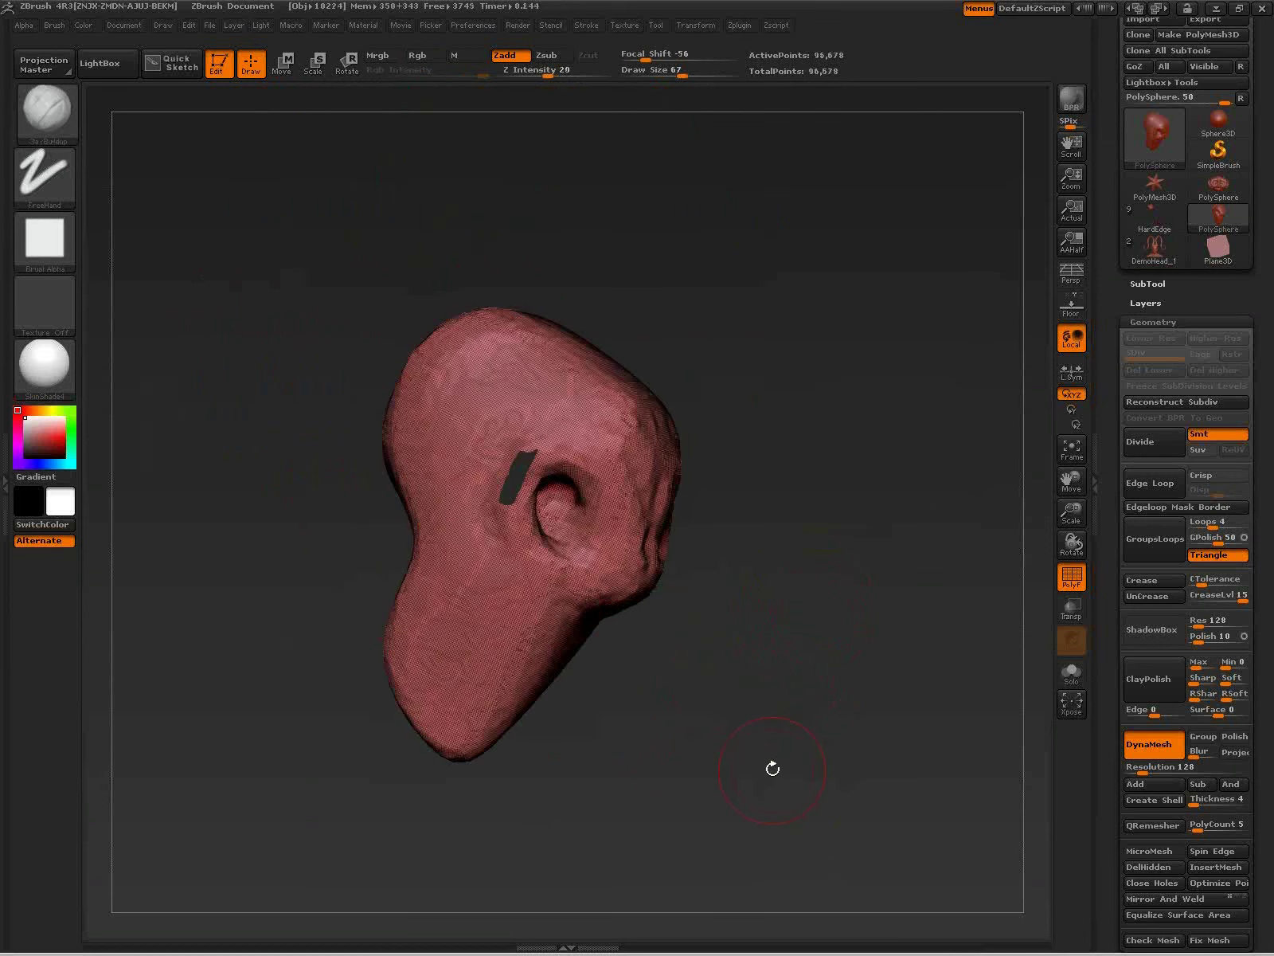
Step: Close the open gap beside the eye socket with the Inflat brush and remesh the head
{"action": "left_click_drag", "start_coordinate": [777, 764], "coordinate": [661, 627]}
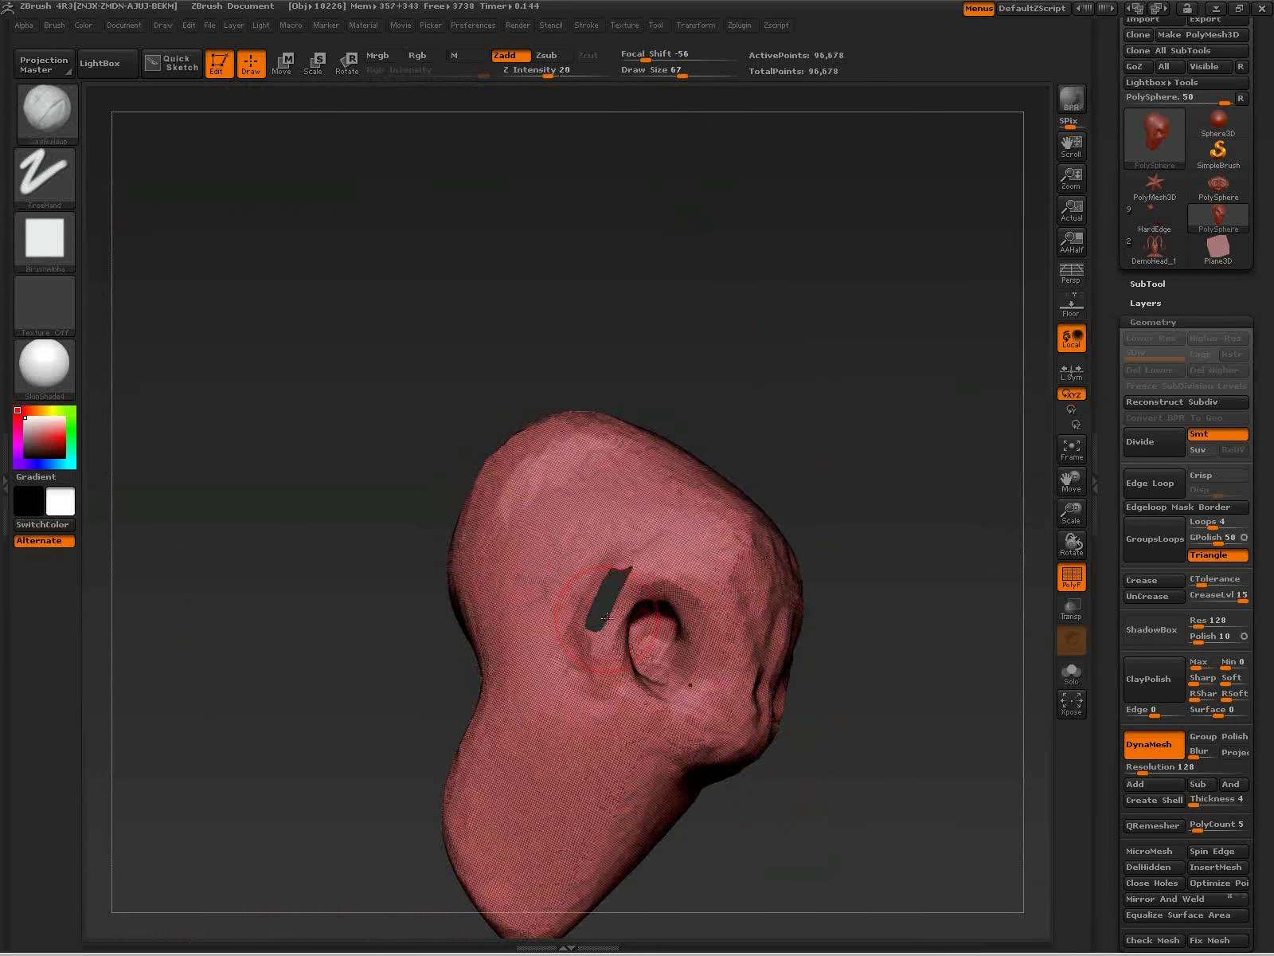
{"action": "key", "text": "b"}
{"action": "key", "text": "i"}
{"action": "key", "text": "b"}
{"action": "key", "text": "i"}
{"action": "key", "text": "n"}
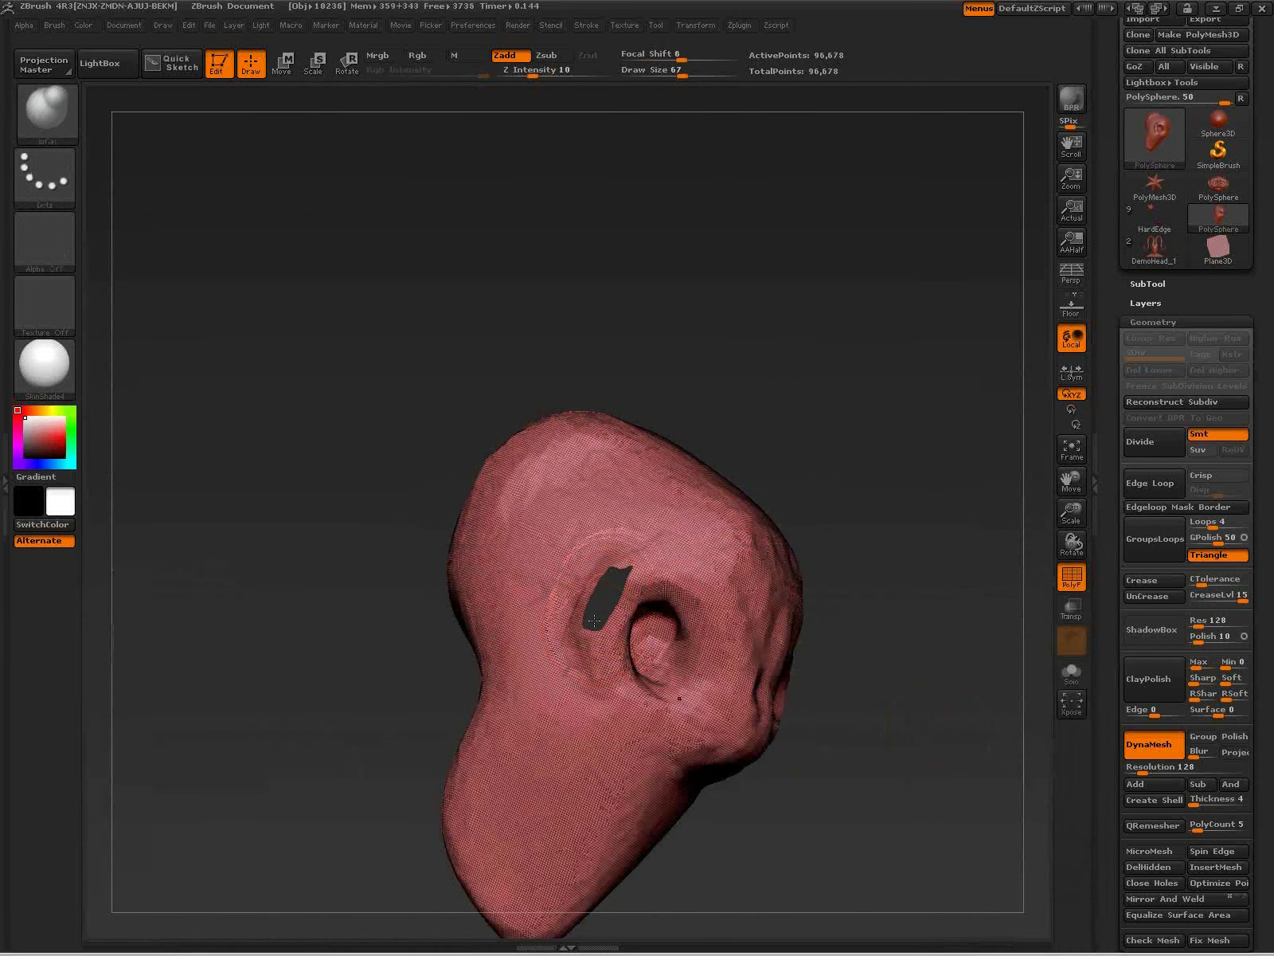
{"action": "left_click_drag", "start_coordinate": [594, 622], "coordinate": [625, 583]}
{"action": "left_click_drag", "start_coordinate": [889, 659], "coordinate": [908, 821], "text": "ctrl"}
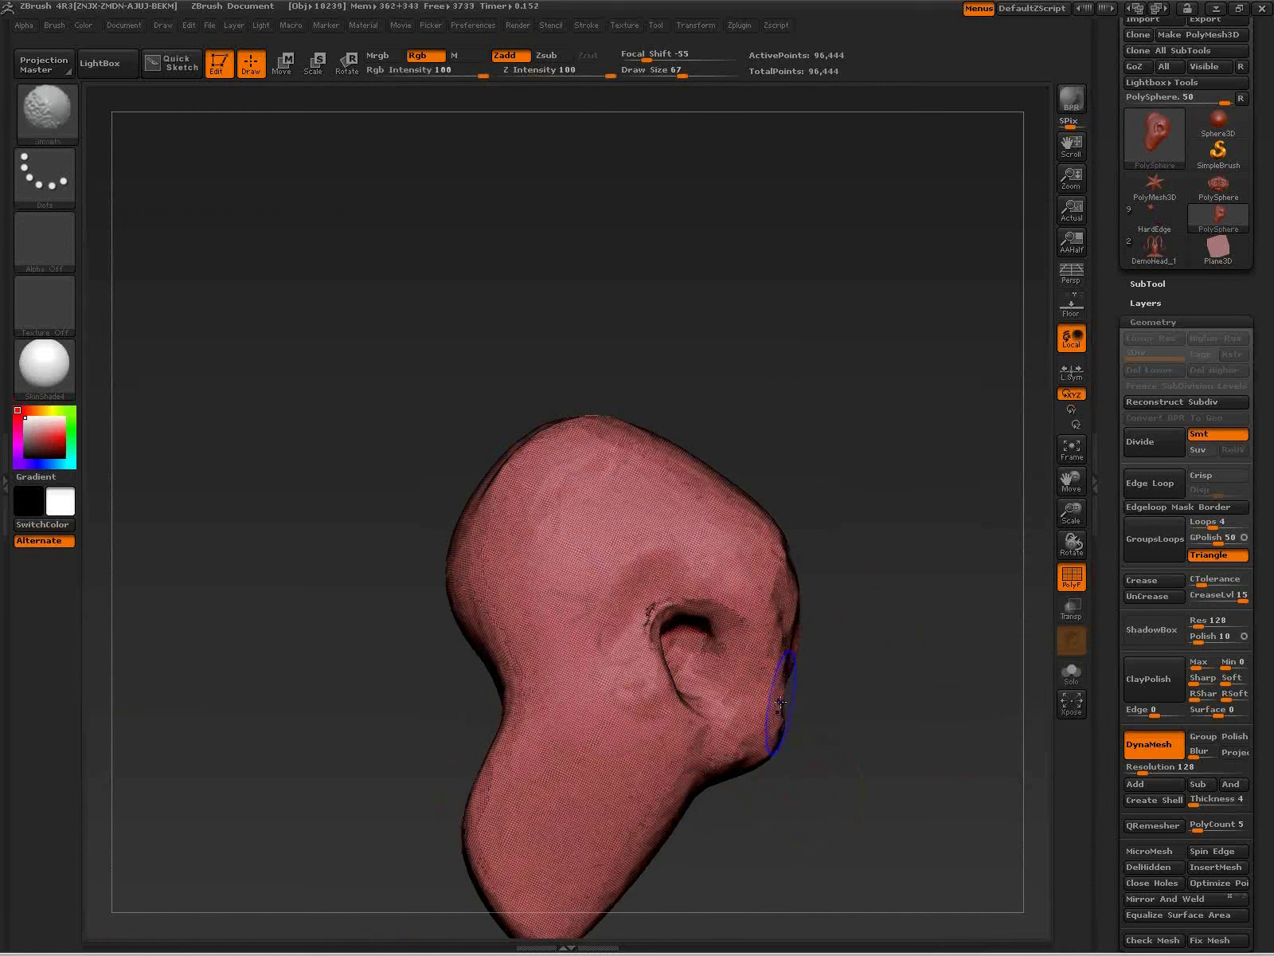
Step: Hide the PolyFrame, smooth the surface around the eye socket and remesh the head
{"action": "key", "text": "shift+f"}
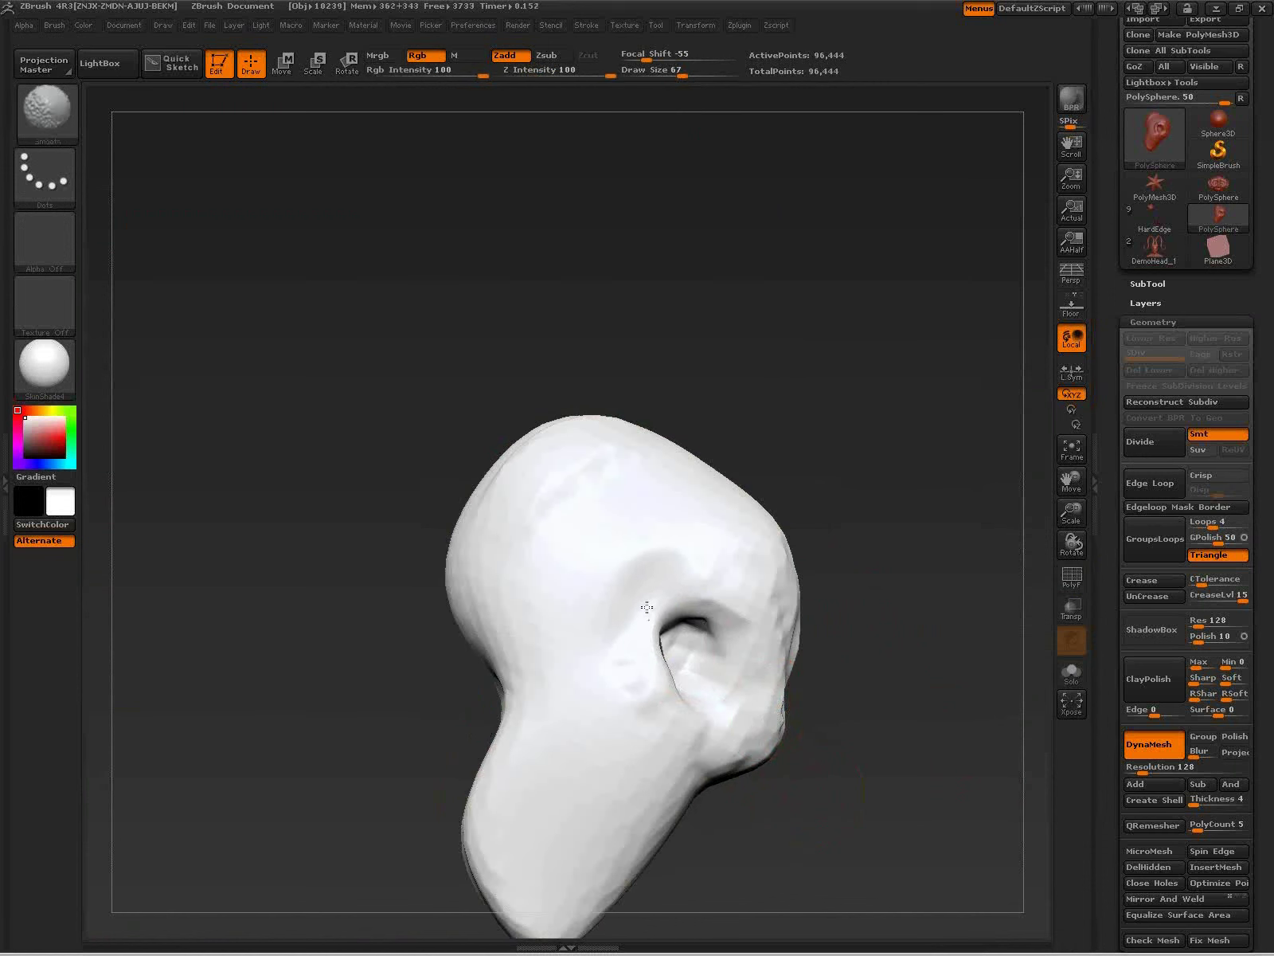
{"action": "mouse_move", "coordinate": [892, 606]}
{"action": "left_mouse_down", "text": "ctrl"}
{"action": "mouse_move", "coordinate": [916, 773]}
{"action": "mouse_move", "coordinate": [844, 773]}
{"action": "mouse_move", "coordinate": [742, 635]}
{"action": "mouse_move", "coordinate": [714, 655]}
{"action": "left_mouse_up", "text": "ctrl"}
{"action": "left_click_drag", "start_coordinate": [862, 711], "coordinate": [851, 661]}
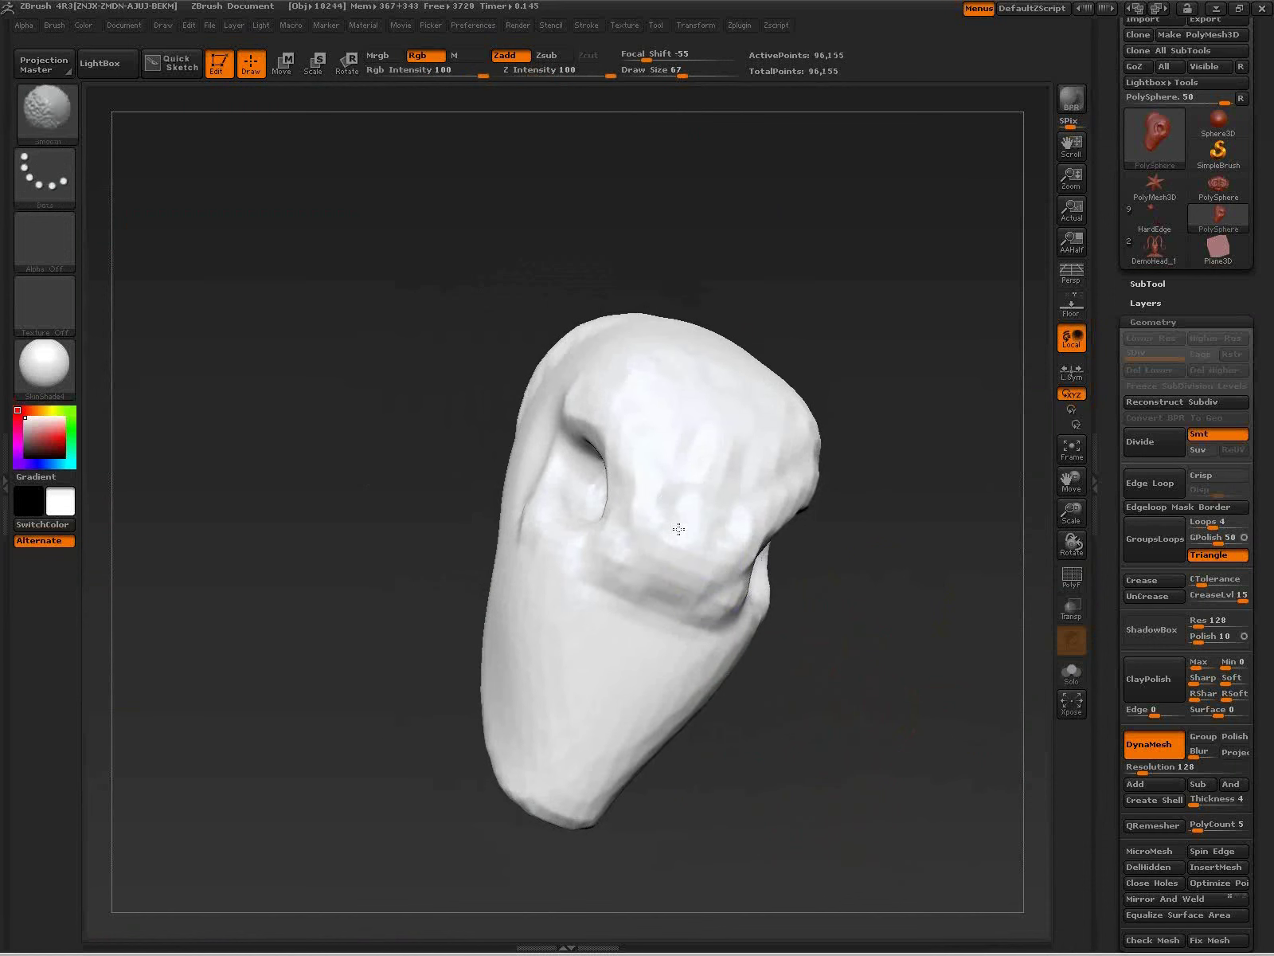
Step: Carve nostrils with ClayBuildup at draw size 47, remesh the head and build up ridges around them
{"action": "mouse_move", "coordinate": [834, 691]}
{"action": "left_mouse_down", "text": "alt"}
{"action": "mouse_move", "coordinate": [779, 674]}
{"action": "mouse_move", "coordinate": [707, 624]}
{"action": "left_mouse_up", "text": "alt"}
{"action": "key", "text": "b"}
{"action": "key", "text": "c"}
{"action": "key", "text": "b"}
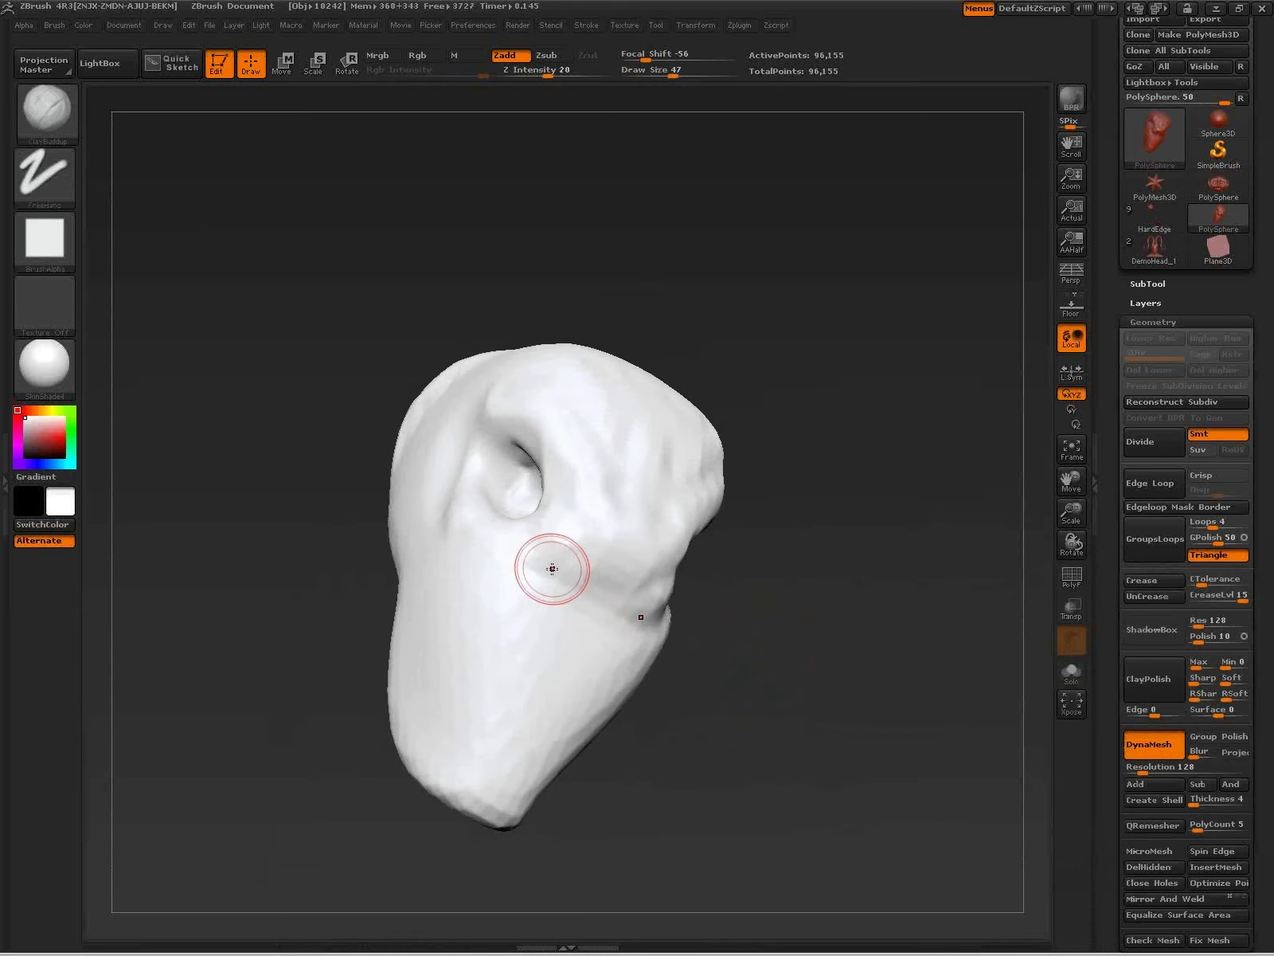
{"action": "key", "text": "shift+equal"}
{"action": "key", "text": "shift+equal"}
{"action": "mouse_move", "coordinate": [570, 561]}
{"action": "left_mouse_down", "text": "alt"}
{"action": "mouse_move", "coordinate": [569, 519]}
{"action": "mouse_move", "coordinate": [581, 553]}
{"action": "mouse_move", "coordinate": [570, 531]}
{"action": "left_mouse_up", "text": "alt"}
{"action": "left_click_drag", "start_coordinate": [813, 643], "coordinate": [852, 811], "text": "ctrl"}
{"action": "mouse_move", "coordinate": [619, 558]}
{"action": "left_mouse_down"}
{"action": "mouse_move", "coordinate": [606, 533]}
{"action": "mouse_move", "coordinate": [623, 604]}
{"action": "mouse_move", "coordinate": [599, 519]}
{"action": "left_mouse_up"}
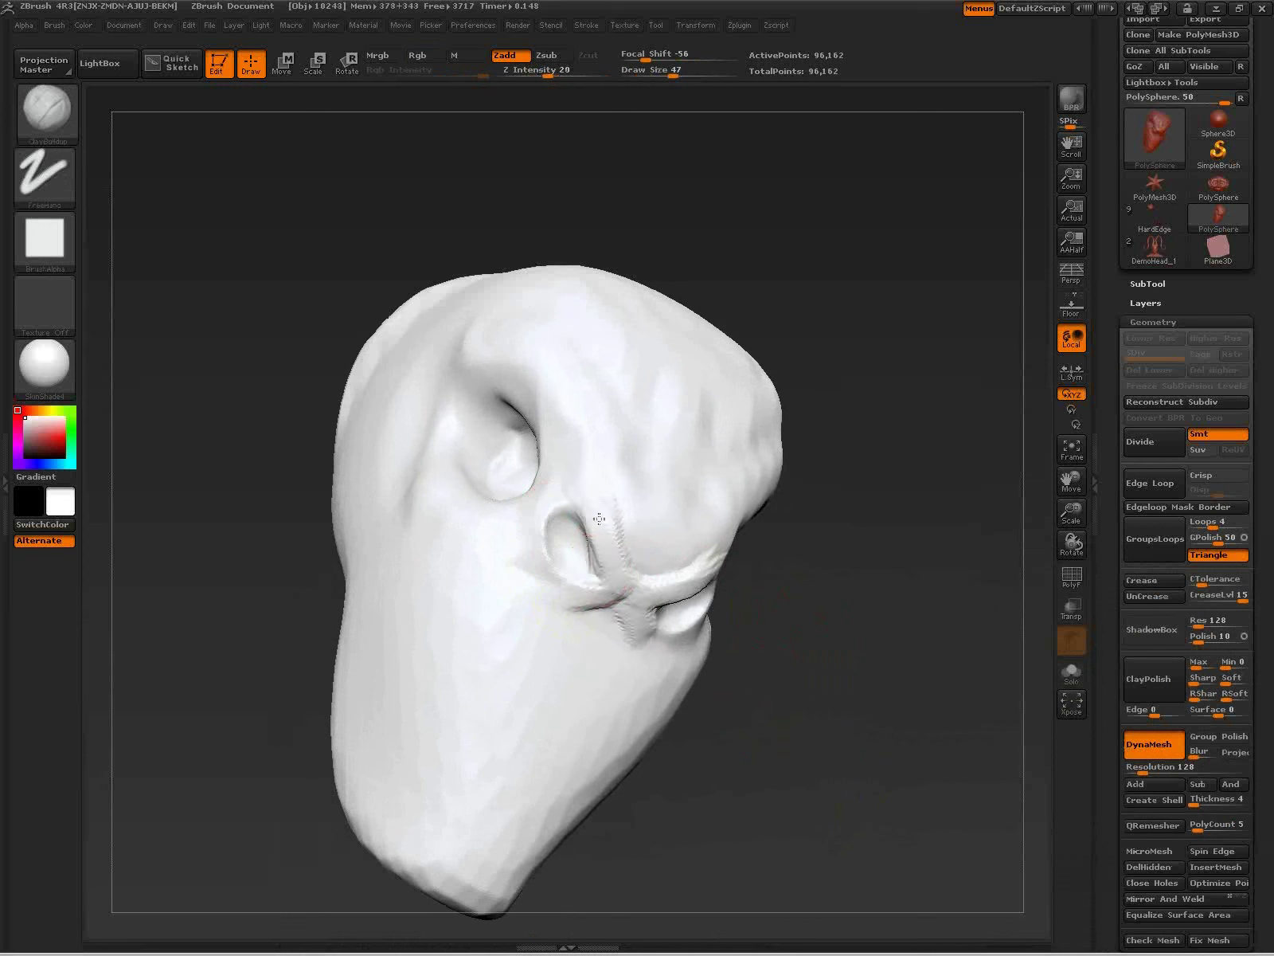
Step: Build up the cheekbones and brow ridges around the eyes with ClayBuildup at draw size 74, remeshing the head
{"action": "right_click_drag", "start_coordinate": [494, 505], "coordinate": [488, 518]}
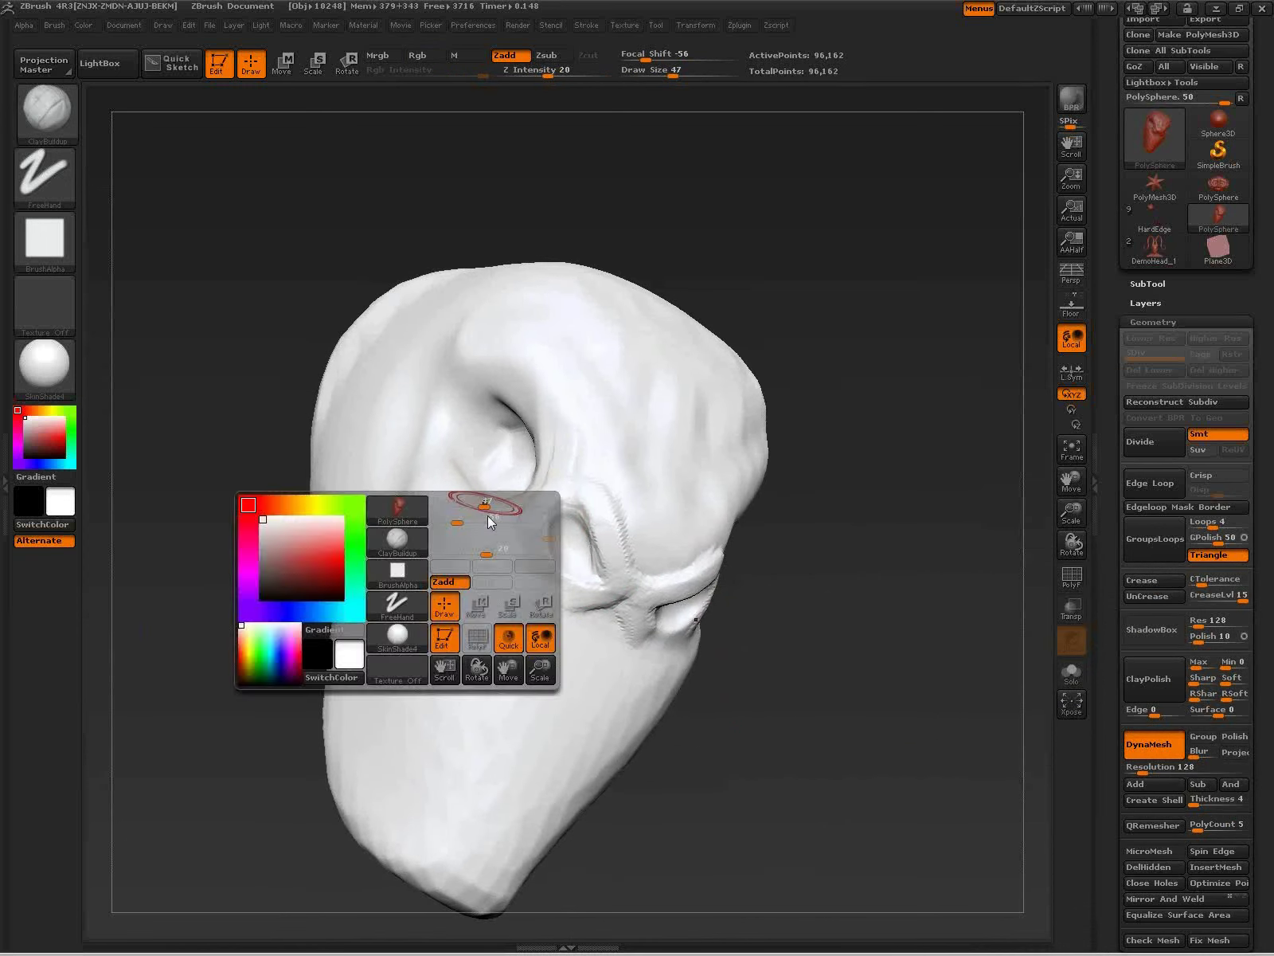
{"action": "key", "text": "s"}
{"action": "mouse_move", "coordinate": [423, 508]}
{"action": "left_mouse_down"}
{"action": "mouse_move", "coordinate": [468, 573]}
{"action": "mouse_move", "coordinate": [489, 575]}
{"action": "mouse_move", "coordinate": [449, 549]}
{"action": "mouse_move", "coordinate": [452, 648]}
{"action": "mouse_move", "coordinate": [483, 532]}
{"action": "mouse_move", "coordinate": [461, 572]}
{"action": "mouse_move", "coordinate": [420, 500]}
{"action": "mouse_move", "coordinate": [490, 556]}
{"action": "left_mouse_up"}
{"action": "mouse_move", "coordinate": [863, 582]}
{"action": "left_mouse_down", "text": "ctrl"}
{"action": "mouse_move", "coordinate": [863, 719]}
{"action": "mouse_move", "coordinate": [828, 746]}
{"action": "mouse_move", "coordinate": [864, 747]}
{"action": "left_mouse_up", "text": "ctrl"}
{"action": "mouse_move", "coordinate": [412, 487]}
{"action": "left_mouse_down"}
{"action": "mouse_move", "coordinate": [375, 441]}
{"action": "mouse_move", "coordinate": [419, 339]}
{"action": "left_mouse_up"}
{"action": "mouse_move", "coordinate": [416, 398]}
{"action": "left_mouse_down"}
{"action": "mouse_move", "coordinate": [459, 355]}
{"action": "mouse_move", "coordinate": [508, 379]}
{"action": "left_mouse_up"}
{"action": "mouse_move", "coordinate": [432, 364]}
{"action": "left_mouse_down"}
{"action": "mouse_move", "coordinate": [464, 322]}
{"action": "mouse_move", "coordinate": [512, 358]}
{"action": "mouse_move", "coordinate": [477, 324]}
{"action": "mouse_move", "coordinate": [421, 367]}
{"action": "left_mouse_up"}
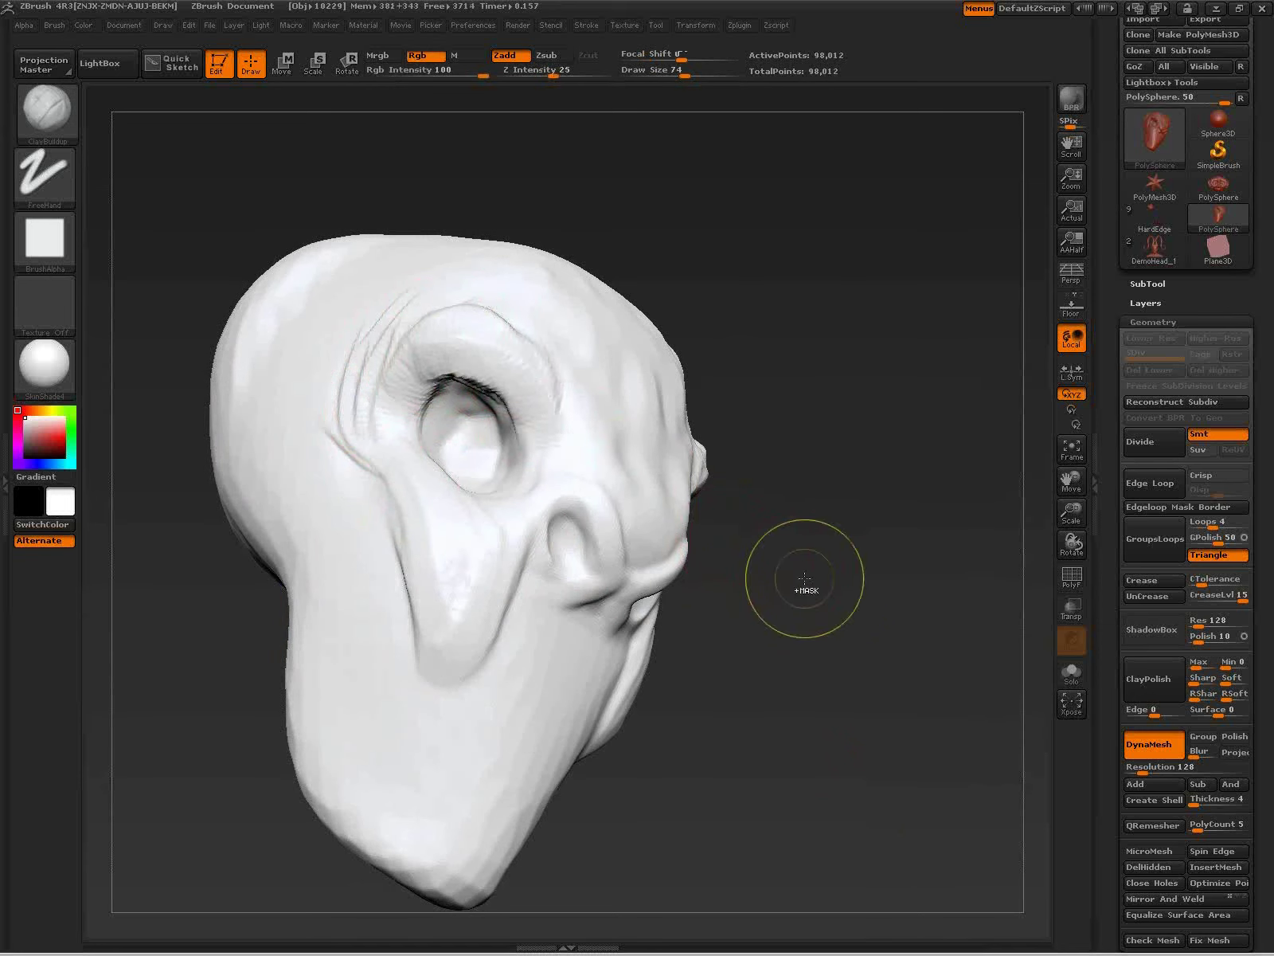
{"action": "left_click_drag", "start_coordinate": [804, 578], "coordinate": [846, 741], "text": "ctrl"}
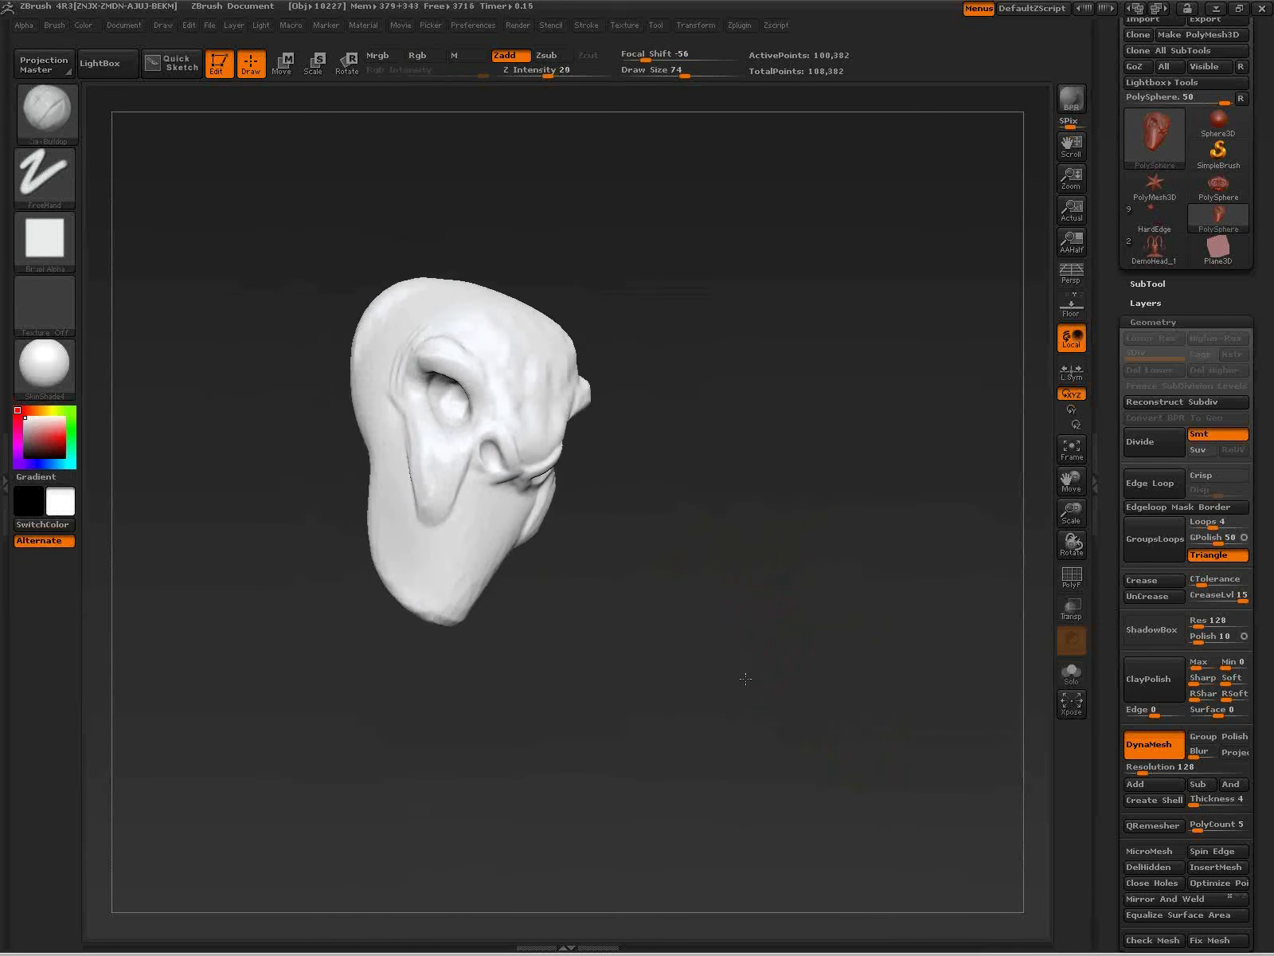
Step: Build up the mouth area below the nose with ClayBuildup at draw size 74, remeshing the head
{"action": "mouse_move", "coordinate": [765, 677]}
{"action": "left_mouse_down"}
{"action": "mouse_move", "coordinate": [739, 691]}
{"action": "mouse_move", "coordinate": [779, 667]}
{"action": "left_mouse_up"}
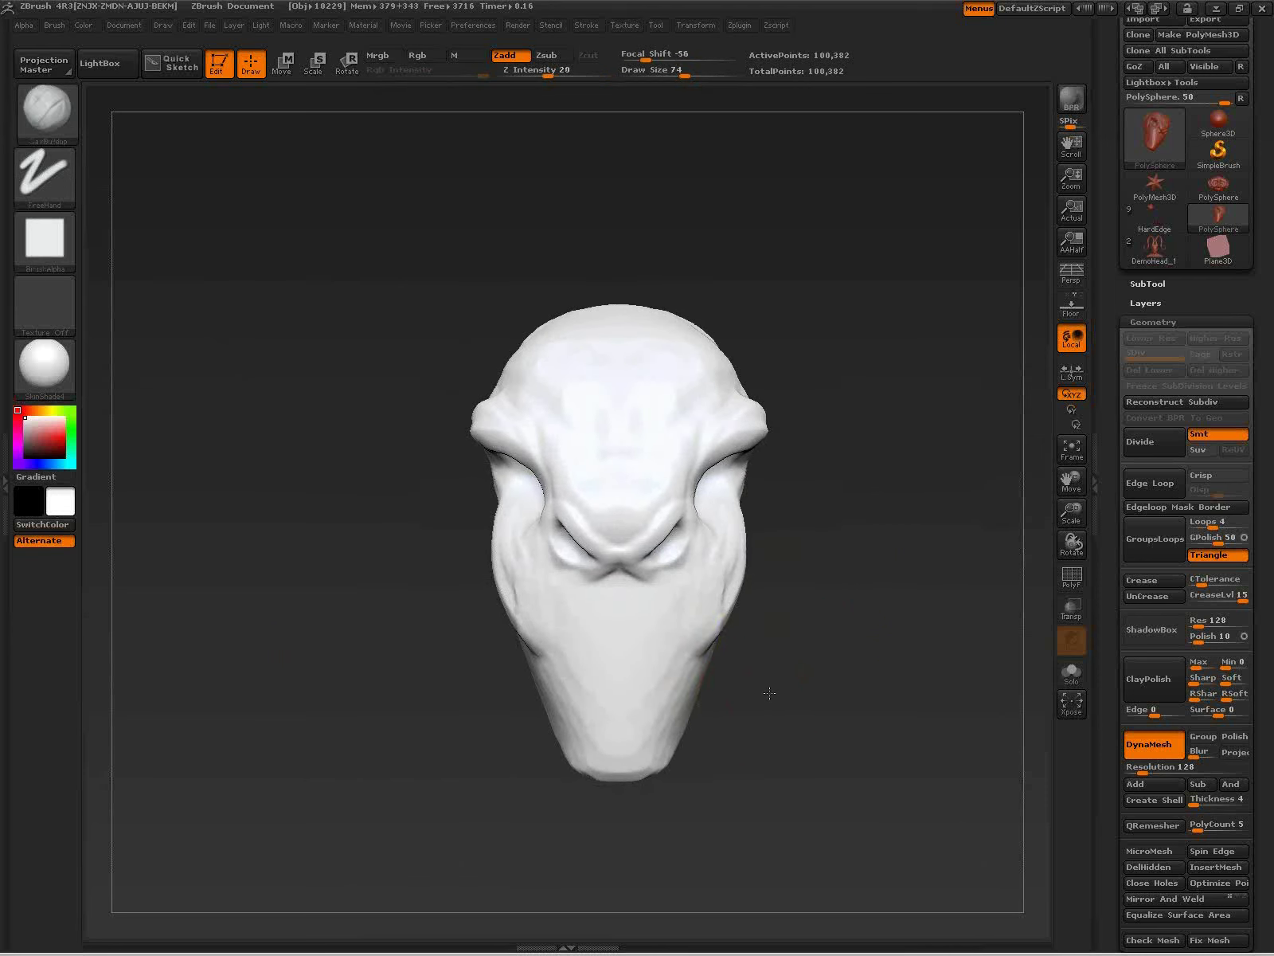
{"action": "mouse_move", "coordinate": [558, 633]}
{"action": "left_mouse_down"}
{"action": "mouse_move", "coordinate": [596, 686]}
{"action": "mouse_move", "coordinate": [569, 753]}
{"action": "mouse_move", "coordinate": [620, 682]}
{"action": "mouse_move", "coordinate": [591, 662]}
{"action": "mouse_move", "coordinate": [631, 651]}
{"action": "mouse_move", "coordinate": [603, 597]}
{"action": "mouse_move", "coordinate": [572, 588]}
{"action": "mouse_move", "coordinate": [603, 693]}
{"action": "mouse_move", "coordinate": [549, 613]}
{"action": "mouse_move", "coordinate": [561, 644]}
{"action": "mouse_move", "coordinate": [636, 687]}
{"action": "left_mouse_up"}
{"action": "left_click_drag", "start_coordinate": [811, 651], "coordinate": [895, 817], "text": "ctrl"}
{"action": "left_click_drag", "start_coordinate": [832, 763], "coordinate": [703, 560]}
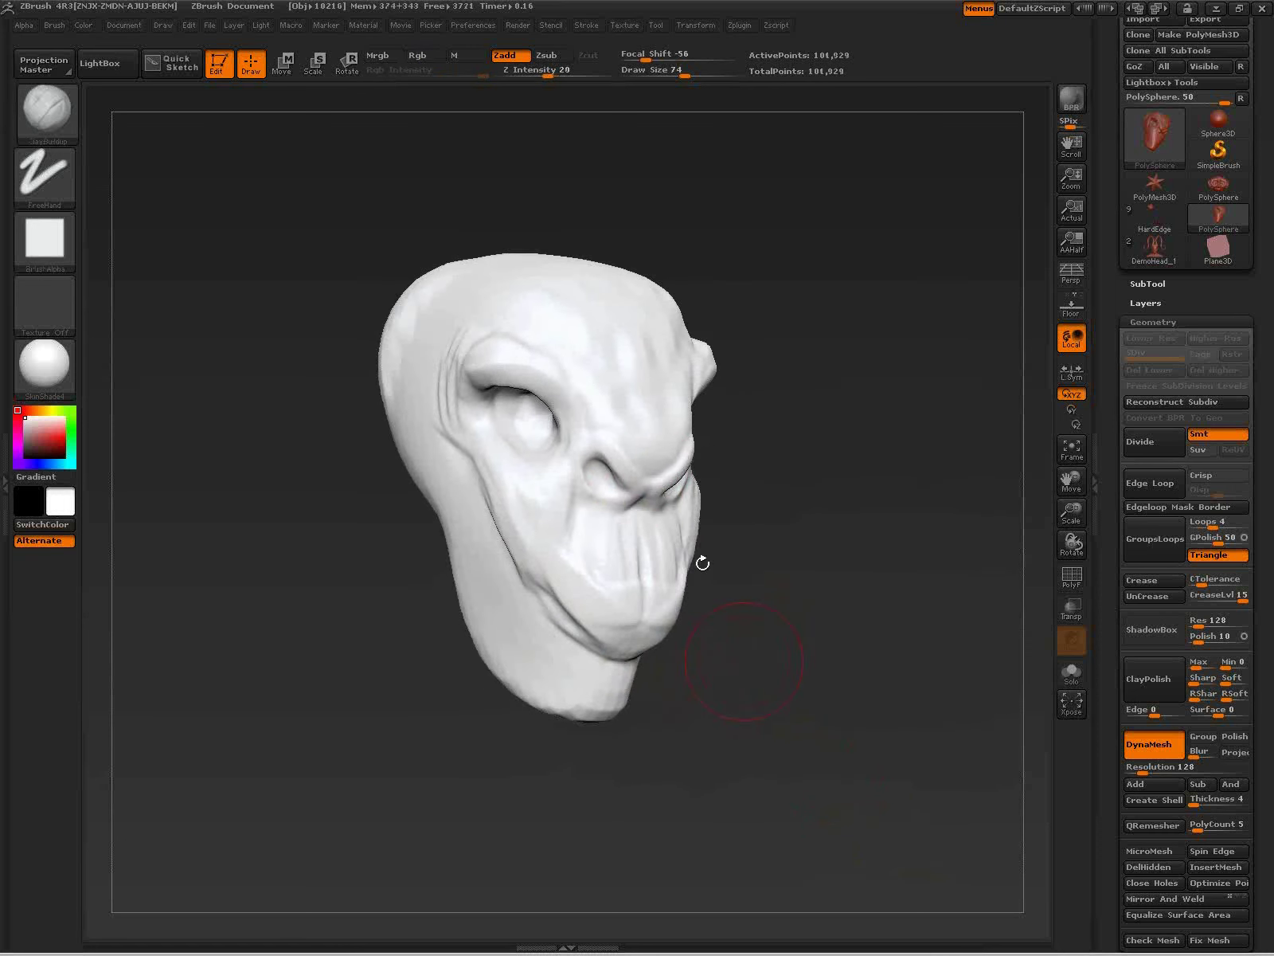
{"action": "mouse_move", "coordinate": [632, 492]}
{"action": "left_mouse_down"}
{"action": "mouse_move", "coordinate": [612, 460]}
{"action": "mouse_move", "coordinate": [643, 491]}
{"action": "mouse_move", "coordinate": [634, 480]}
{"action": "left_mouse_up"}
{"action": "mouse_move", "coordinate": [838, 566]}
{"action": "left_mouse_down", "text": "ctrl"}
{"action": "mouse_move", "coordinate": [897, 794]}
{"action": "mouse_move", "coordinate": [840, 775]}
{"action": "mouse_move", "coordinate": [853, 770]}
{"action": "left_mouse_up", "text": "ctrl"}
Step: Layer long clay strokes from the cheekbone down to the jaw on the side of the head, remeshing between strokes
{"action": "left_click_drag", "start_coordinate": [358, 569], "coordinate": [414, 526]}
{"action": "left_click_drag", "start_coordinate": [446, 460], "coordinate": [444, 557]}
{"action": "left_click_drag", "start_coordinate": [448, 474], "coordinate": [443, 602]}
{"action": "mouse_move", "coordinate": [448, 470]}
{"action": "left_mouse_down"}
{"action": "mouse_move", "coordinate": [438, 660]}
{"action": "mouse_move", "coordinate": [482, 562]}
{"action": "mouse_move", "coordinate": [490, 673]}
{"action": "left_mouse_up"}
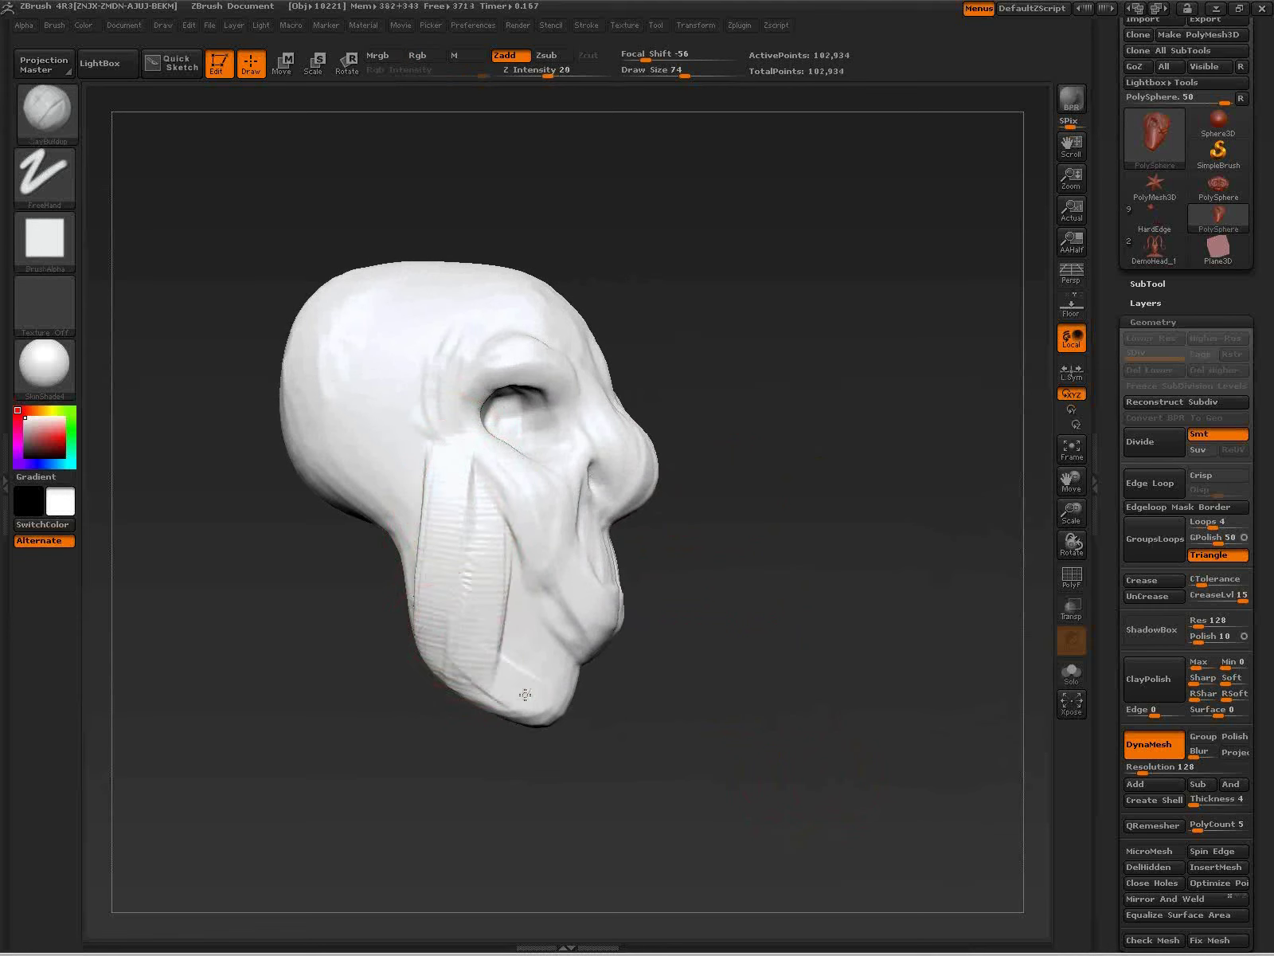
{"action": "mouse_move", "coordinate": [741, 649]}
{"action": "left_mouse_down", "text": "ctrl"}
{"action": "mouse_move", "coordinate": [860, 824]}
{"action": "mouse_move", "coordinate": [489, 623]}
{"action": "mouse_move", "coordinate": [469, 662]}
{"action": "left_mouse_up", "text": "ctrl"}
{"action": "right_click_drag", "start_coordinate": [469, 662], "coordinate": [449, 595], "text": "ctrl"}
{"action": "mouse_move", "coordinate": [453, 471]}
{"action": "left_mouse_down"}
{"action": "mouse_move", "coordinate": [456, 554]}
{"action": "mouse_move", "coordinate": [396, 498]}
{"action": "mouse_move", "coordinate": [478, 637]}
{"action": "mouse_move", "coordinate": [452, 600]}
{"action": "mouse_move", "coordinate": [475, 418]}
{"action": "mouse_move", "coordinate": [414, 494]}
{"action": "mouse_move", "coordinate": [398, 486]}
{"action": "mouse_move", "coordinate": [444, 538]}
{"action": "mouse_move", "coordinate": [446, 601]}
{"action": "left_mouse_up"}
{"action": "left_click_drag", "start_coordinate": [769, 637], "coordinate": [862, 828], "text": "ctrl"}
Step: Add further vertical clay strokes along the side of the head behind the jaw and remesh it
{"action": "mouse_move", "coordinate": [802, 618]}
{"action": "right_mouse_down", "text": "ctrl"}
{"action": "mouse_move", "coordinate": [757, 595]}
{"action": "mouse_move", "coordinate": [709, 661]}
{"action": "mouse_move", "coordinate": [626, 606]}
{"action": "mouse_move", "coordinate": [644, 693]}
{"action": "right_mouse_up", "text": "ctrl"}
{"action": "right_click_drag", "start_coordinate": [528, 583], "coordinate": [483, 585], "text": "ctrl"}
{"action": "left_click_drag", "start_coordinate": [371, 457], "coordinate": [372, 597]}
{"action": "mouse_move", "coordinate": [367, 501]}
{"action": "left_mouse_down"}
{"action": "mouse_move", "coordinate": [387, 509]}
{"action": "mouse_move", "coordinate": [359, 561]}
{"action": "left_mouse_up"}
{"action": "left_click_drag", "start_coordinate": [821, 564], "coordinate": [850, 788], "text": "ctrl"}
Step: Reshape the nose, brows and cheeks from the front with the Move brush at draw size 127 and remesh the head
{"action": "right_click_drag", "start_coordinate": [851, 788], "coordinate": [686, 667], "text": "ctrl"}
{"action": "right_click_drag", "start_coordinate": [594, 588], "coordinate": [588, 583], "text": "shift"}
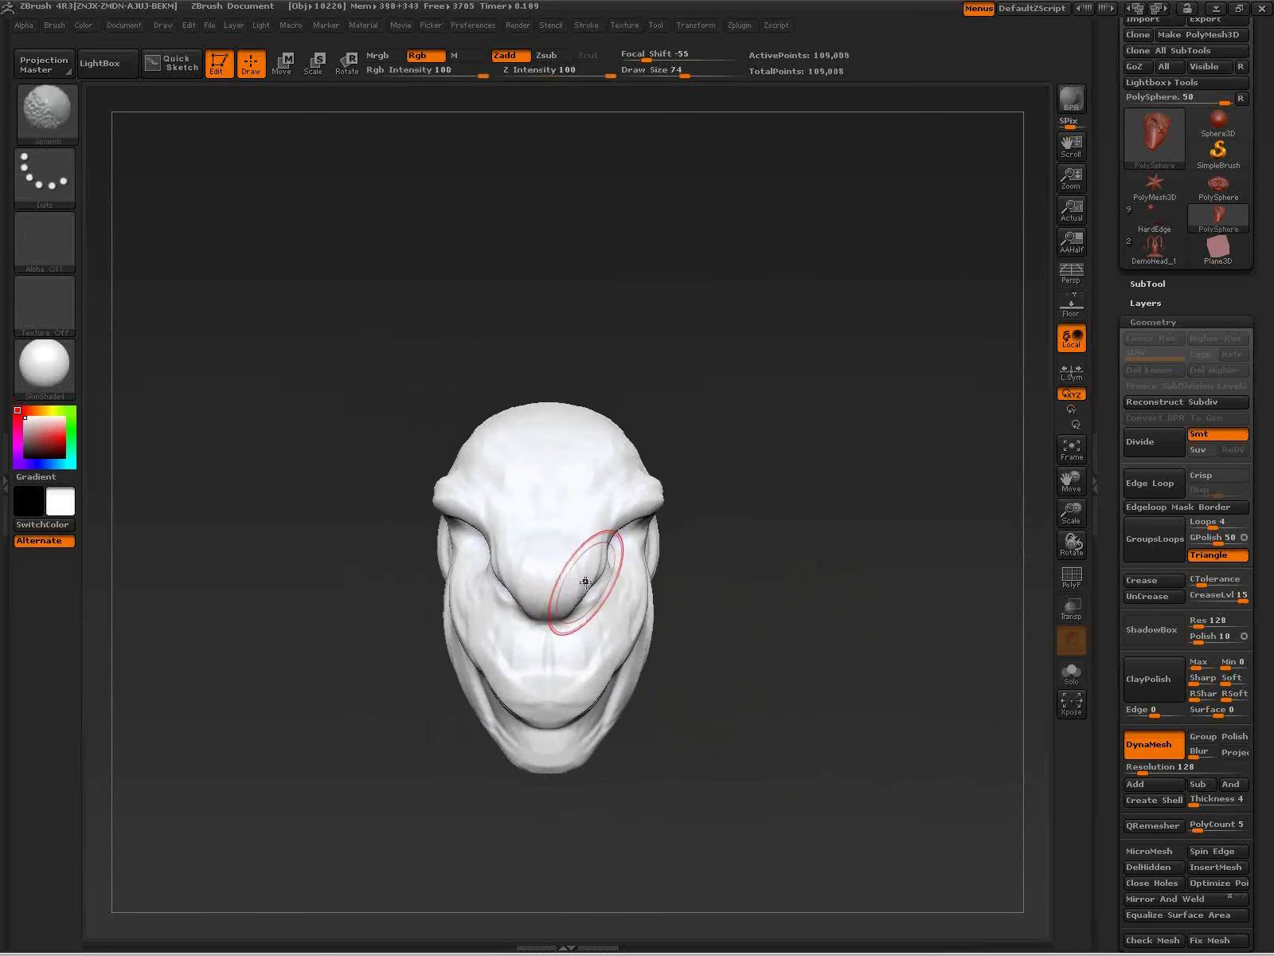
{"action": "key", "text": "b"}
{"action": "key", "text": "m"}
{"action": "key", "text": "v"}
{"action": "mouse_move", "coordinate": [583, 586]}
{"action": "left_mouse_down"}
{"action": "mouse_move", "coordinate": [532, 615]}
{"action": "mouse_move", "coordinate": [501, 581]}
{"action": "left_mouse_up"}
{"action": "left_click_drag", "start_coordinate": [609, 517], "coordinate": [602, 539]}
{"action": "left_click_drag", "start_coordinate": [464, 516], "coordinate": [466, 470]}
{"action": "left_click_drag", "start_coordinate": [629, 479], "coordinate": [639, 458]}
{"action": "left_click_drag", "start_coordinate": [603, 591], "coordinate": [628, 579]}
{"action": "mouse_move", "coordinate": [571, 634]}
{"action": "left_mouse_down"}
{"action": "mouse_move", "coordinate": [557, 609]}
{"action": "mouse_move", "coordinate": [552, 646]}
{"action": "left_mouse_up"}
{"action": "left_click_drag", "start_coordinate": [785, 599], "coordinate": [900, 800], "text": "ctrl"}
Step: Pull a pair of horns out of the brows with the SnakeHook brush at draw size 50 and remesh the head
{"action": "left_click_drag", "start_coordinate": [721, 740], "coordinate": [834, 736]}
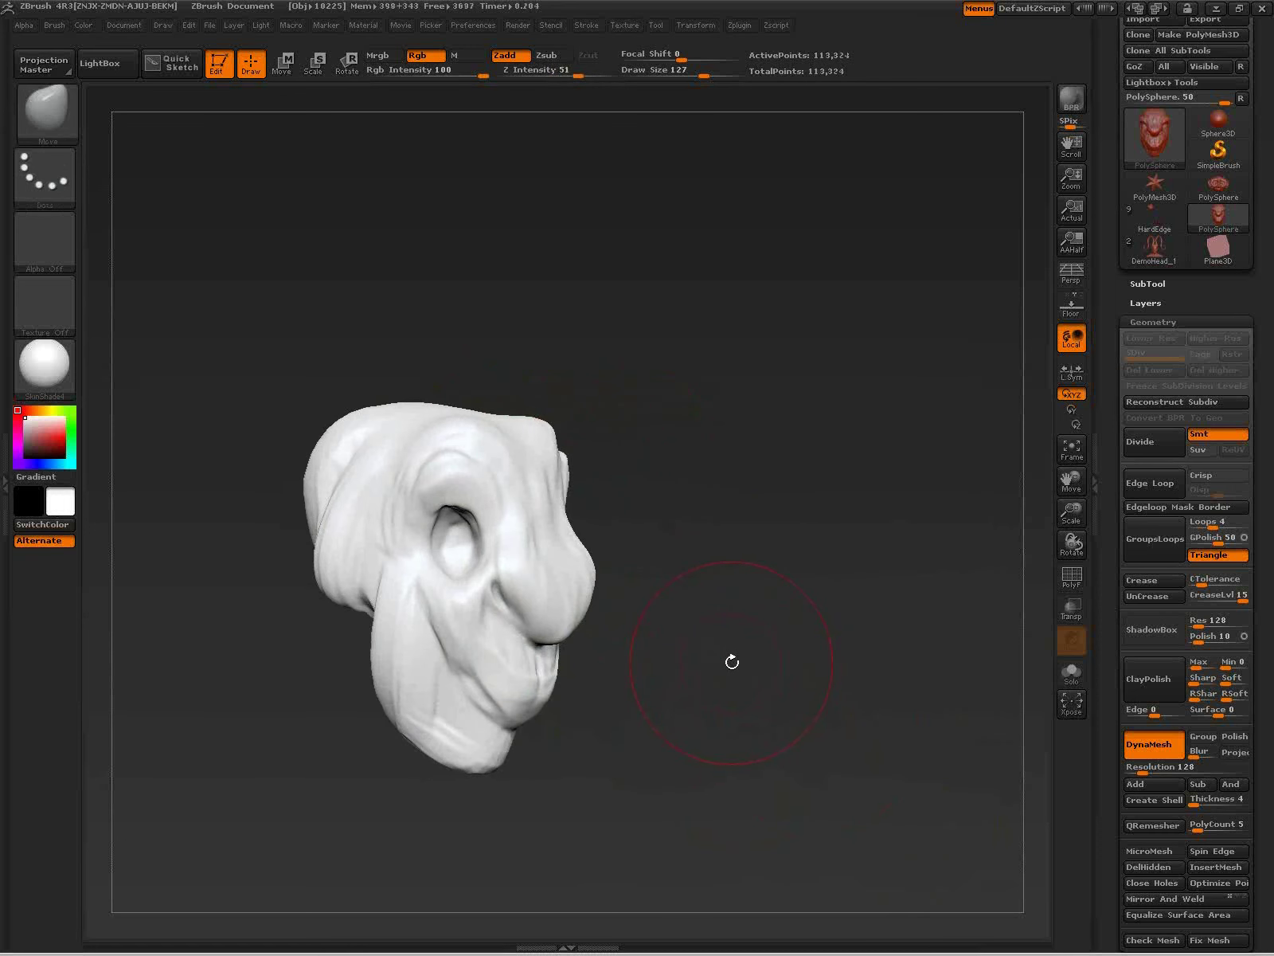
{"action": "key", "text": "b"}
{"action": "left_click", "coordinate": [871, 849]}
{"action": "key", "text": "s"}
{"action": "left_click_drag", "start_coordinate": [676, 573], "coordinate": [662, 565]}
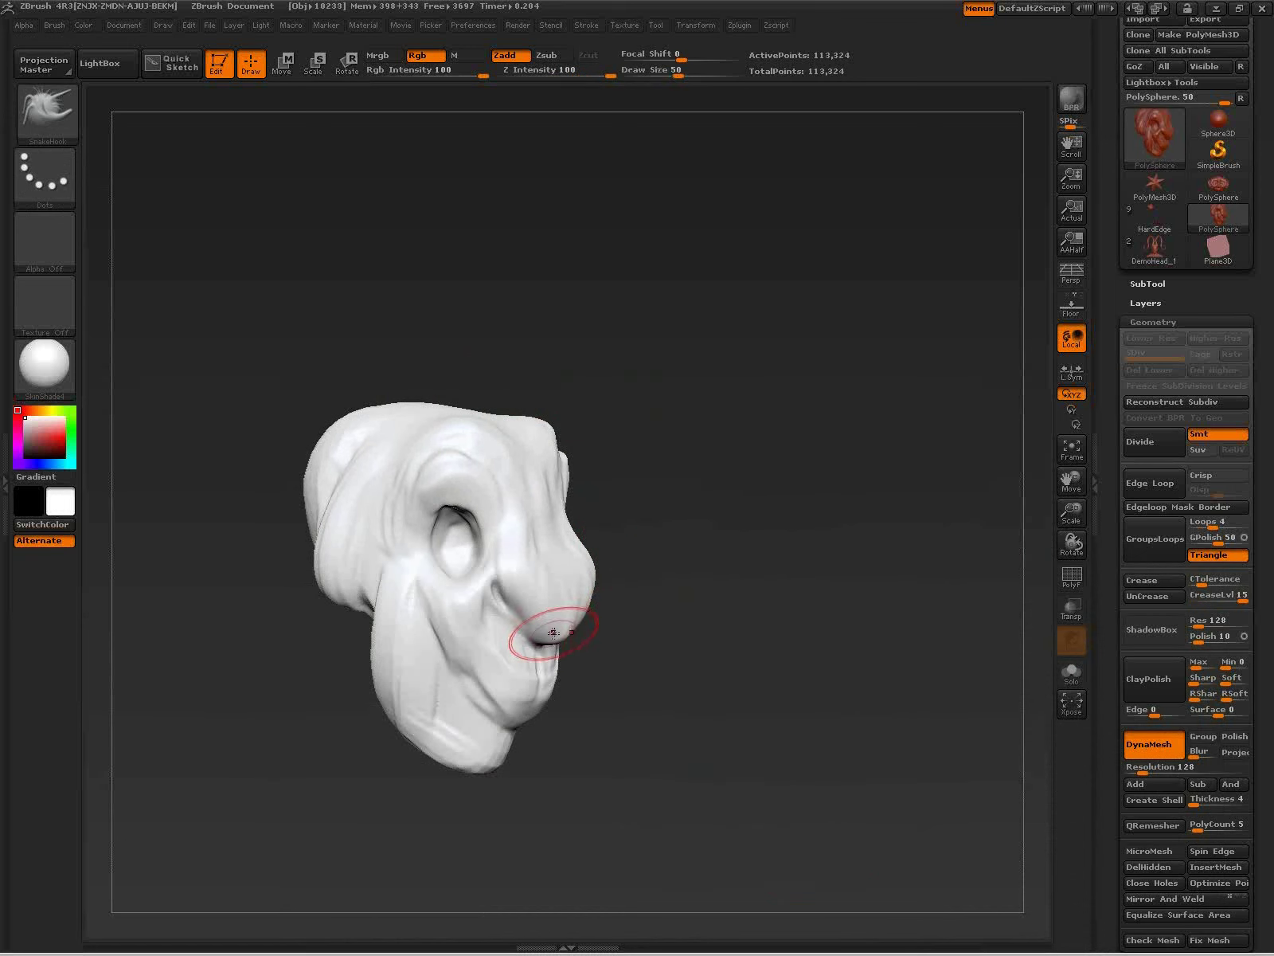
{"action": "left_click_drag", "start_coordinate": [651, 655], "coordinate": [652, 634]}
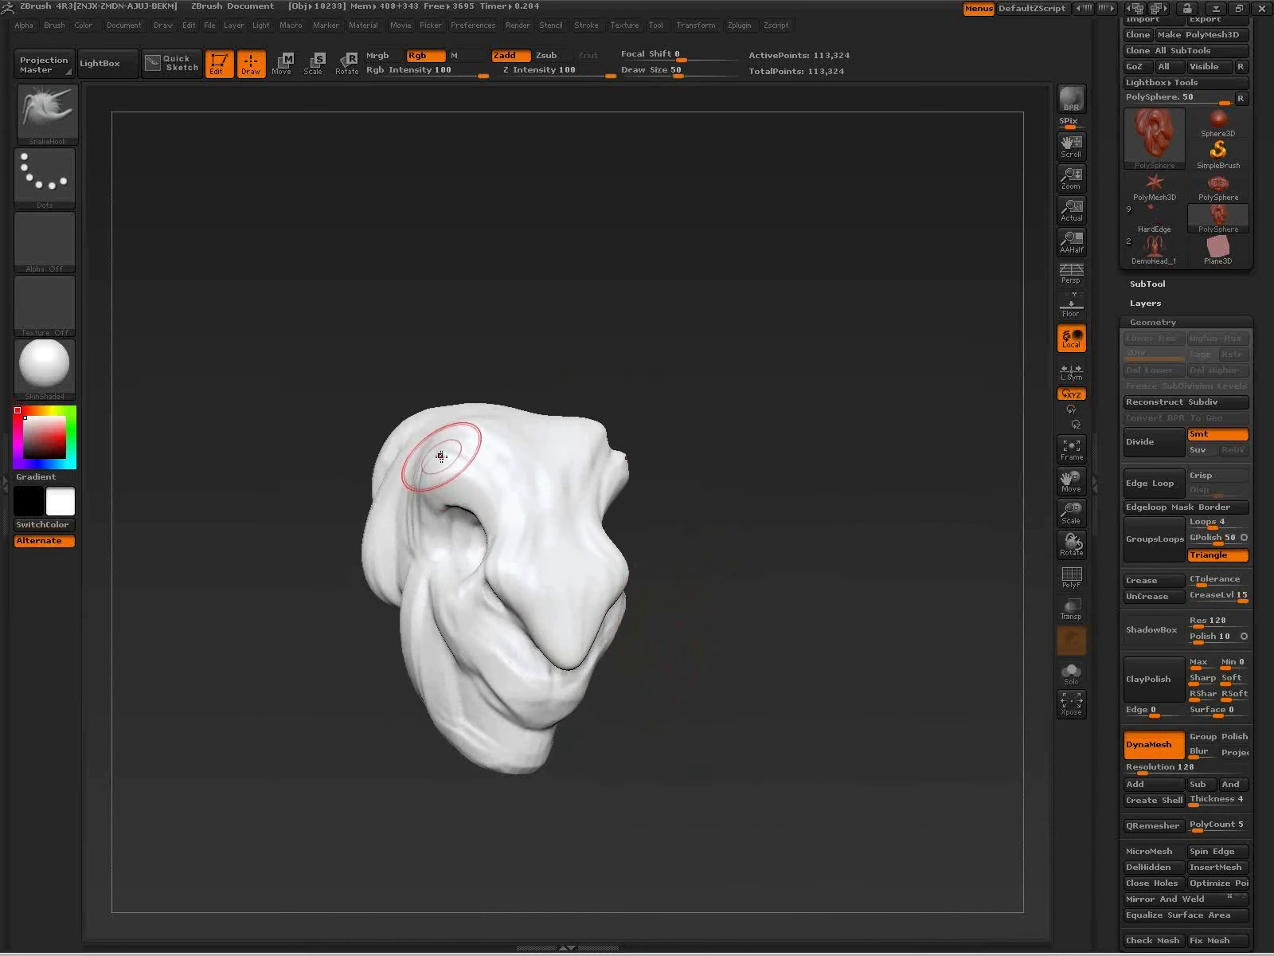
{"action": "left_click_drag", "start_coordinate": [441, 450], "coordinate": [426, 411]}
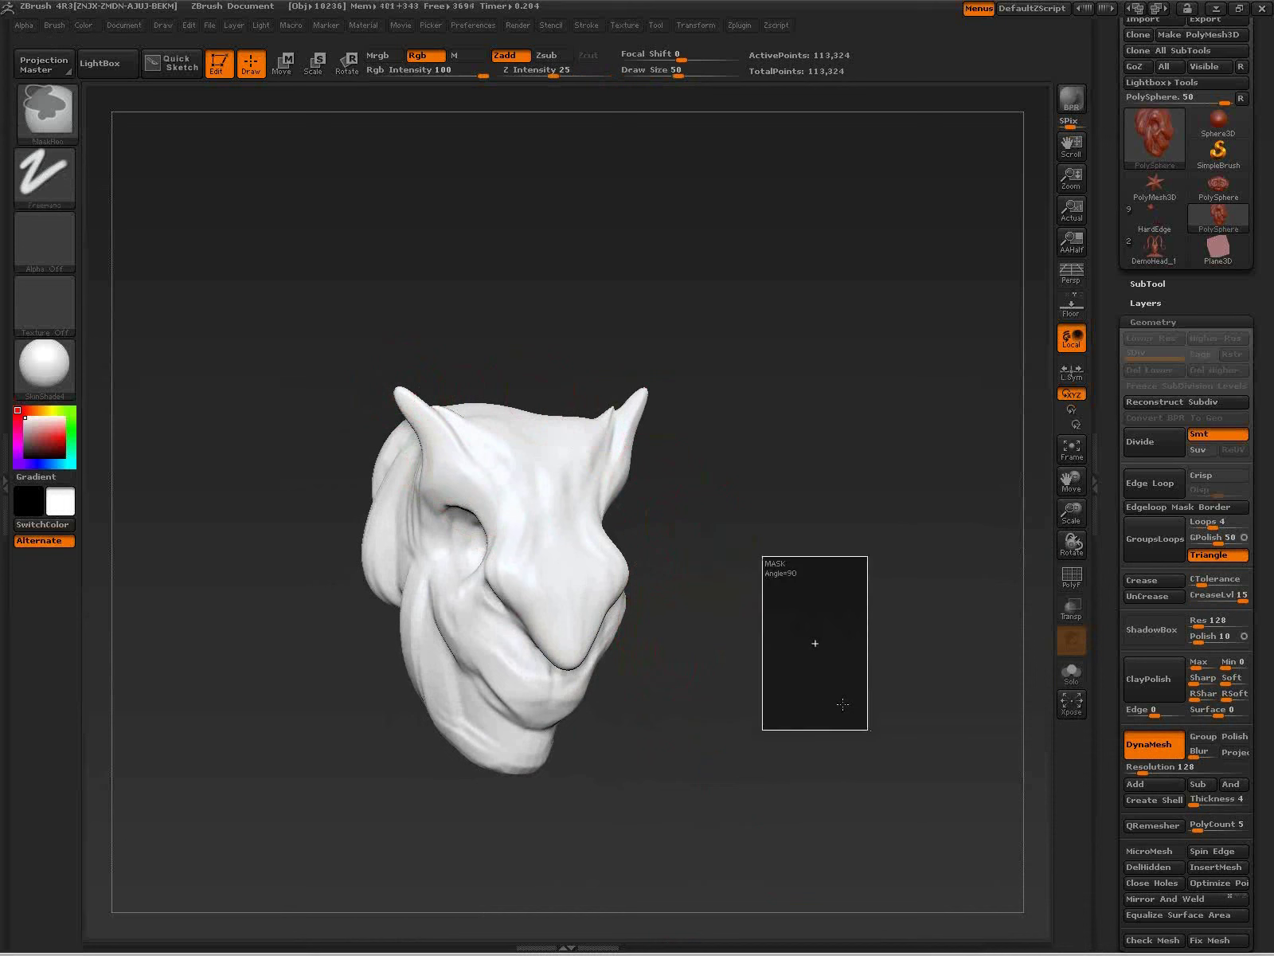
{"action": "left_click_drag", "start_coordinate": [828, 688], "coordinate": [819, 639]}
Step: Pull a second pair of horns behind the brows and remesh the head, showing the PolyFrame briefly
{"action": "left_click_drag", "start_coordinate": [362, 444], "coordinate": [316, 372]}
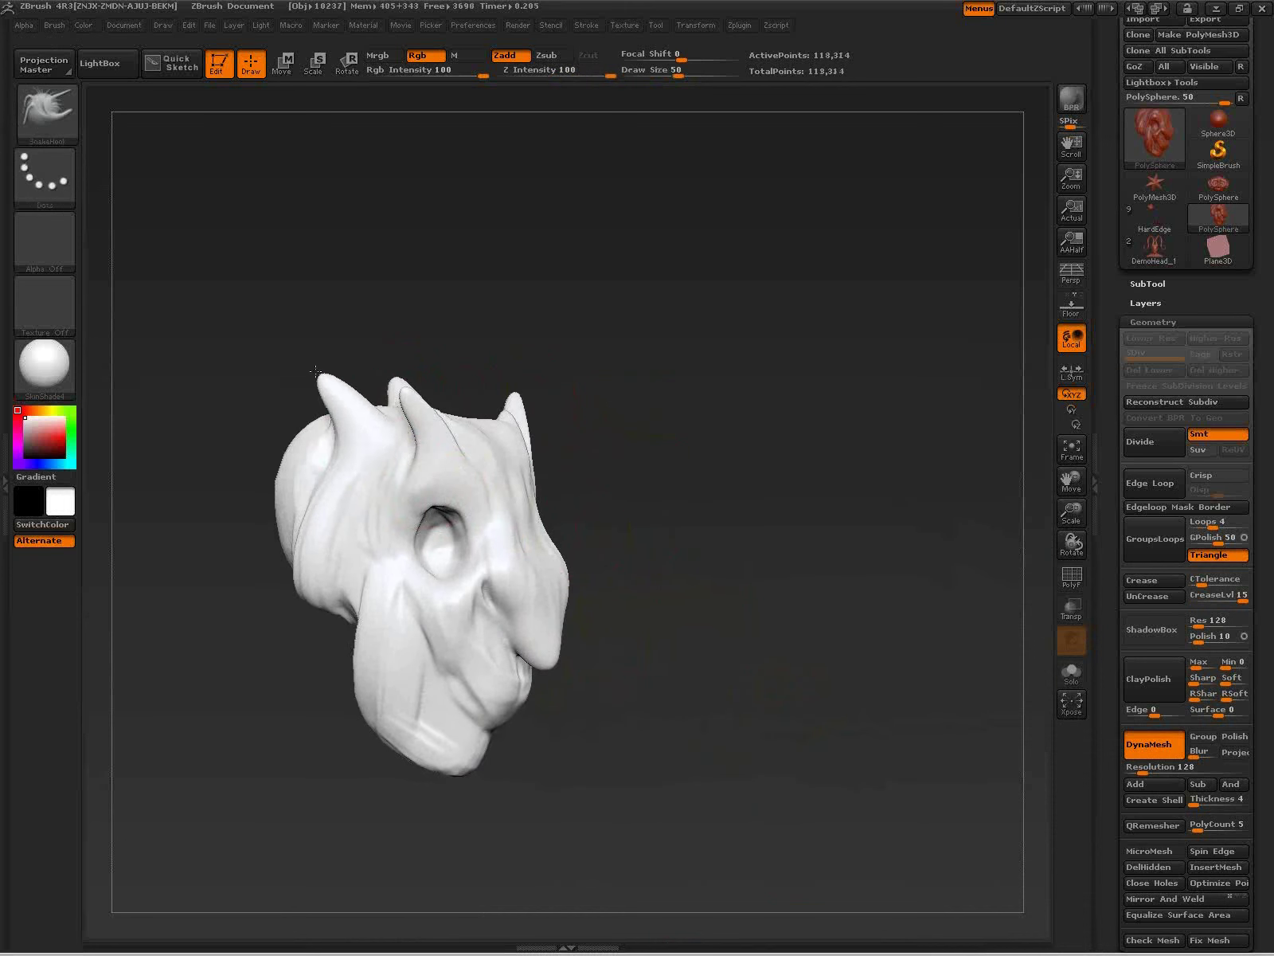
{"action": "key", "text": "shift+f"}
{"action": "left_click_drag", "start_coordinate": [651, 527], "coordinate": [714, 589], "text": "alt"}
{"action": "left_click_drag", "start_coordinate": [763, 495], "coordinate": [888, 711], "text": "ctrl"}
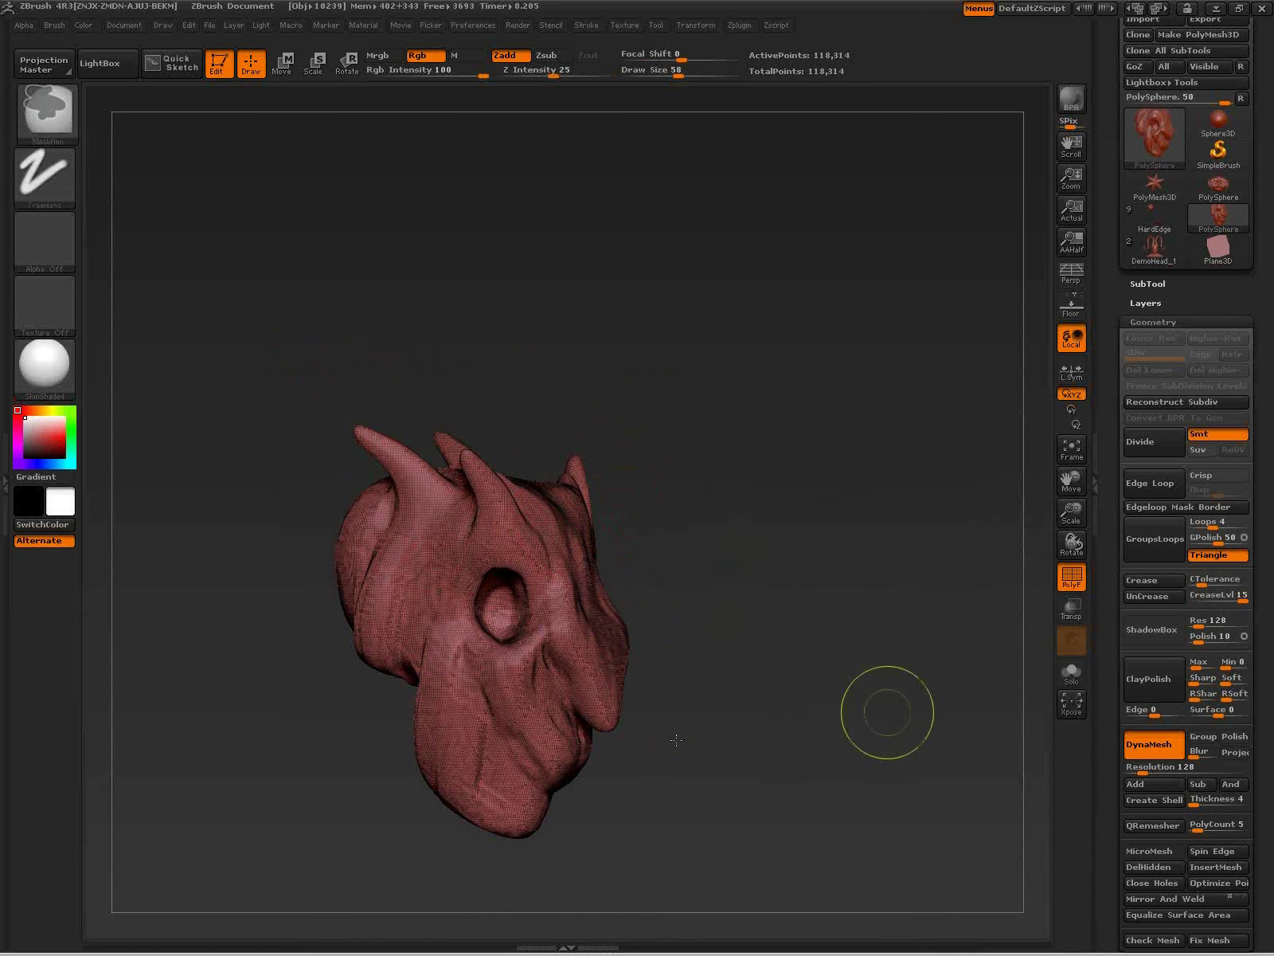
{"action": "left_click_drag", "start_coordinate": [704, 711], "coordinate": [700, 660], "text": "alt"}
{"action": "key", "text": "shift+f"}
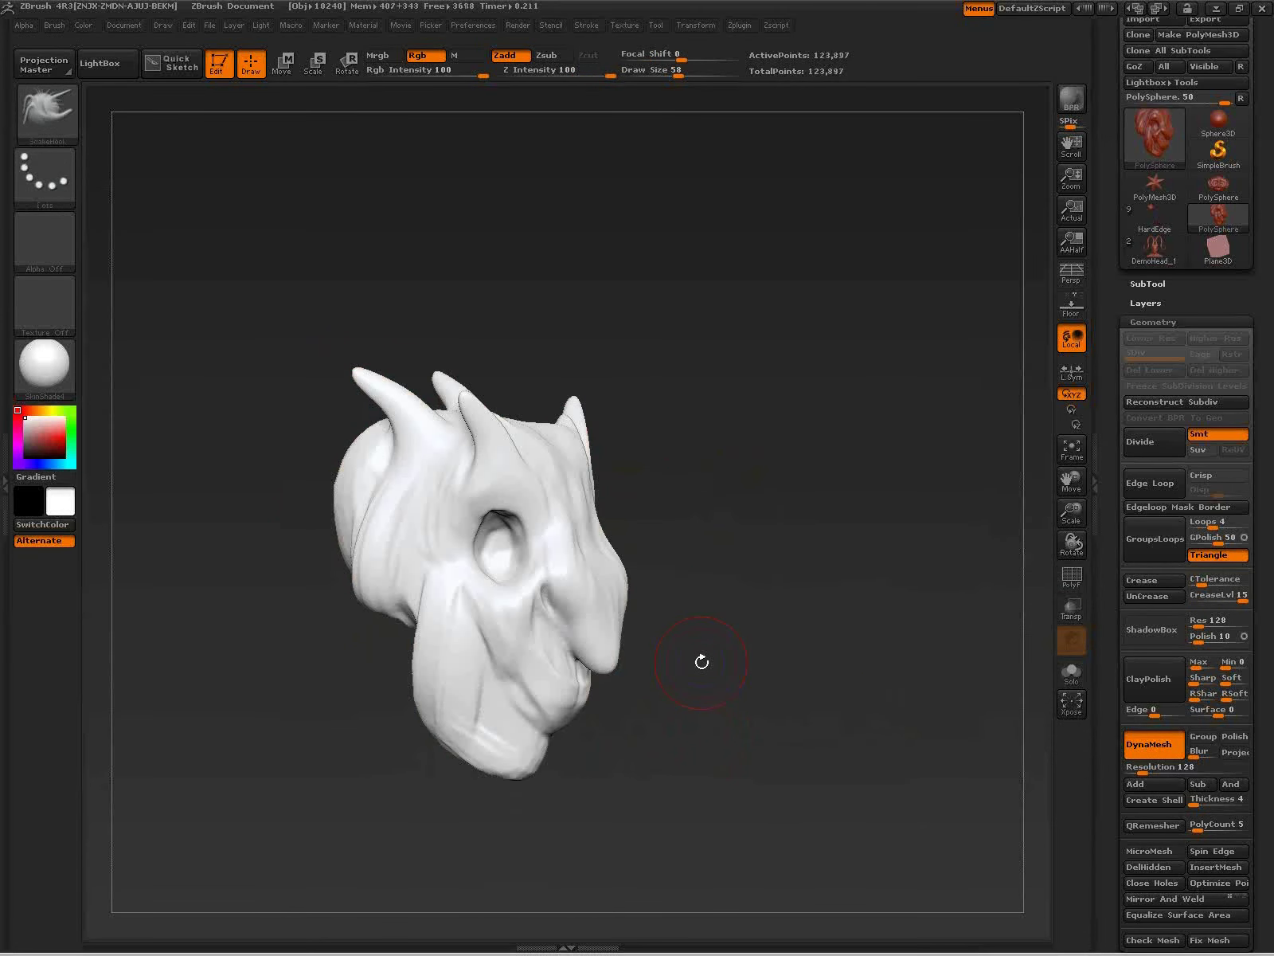
Step: Set the DynaMesh Resolution to 64, pull the rear horns into long curves with SnakeHook, remesh the head and show the PolyFrame
{"action": "left_click_drag", "start_coordinate": [1141, 770], "coordinate": [1148, 767]}
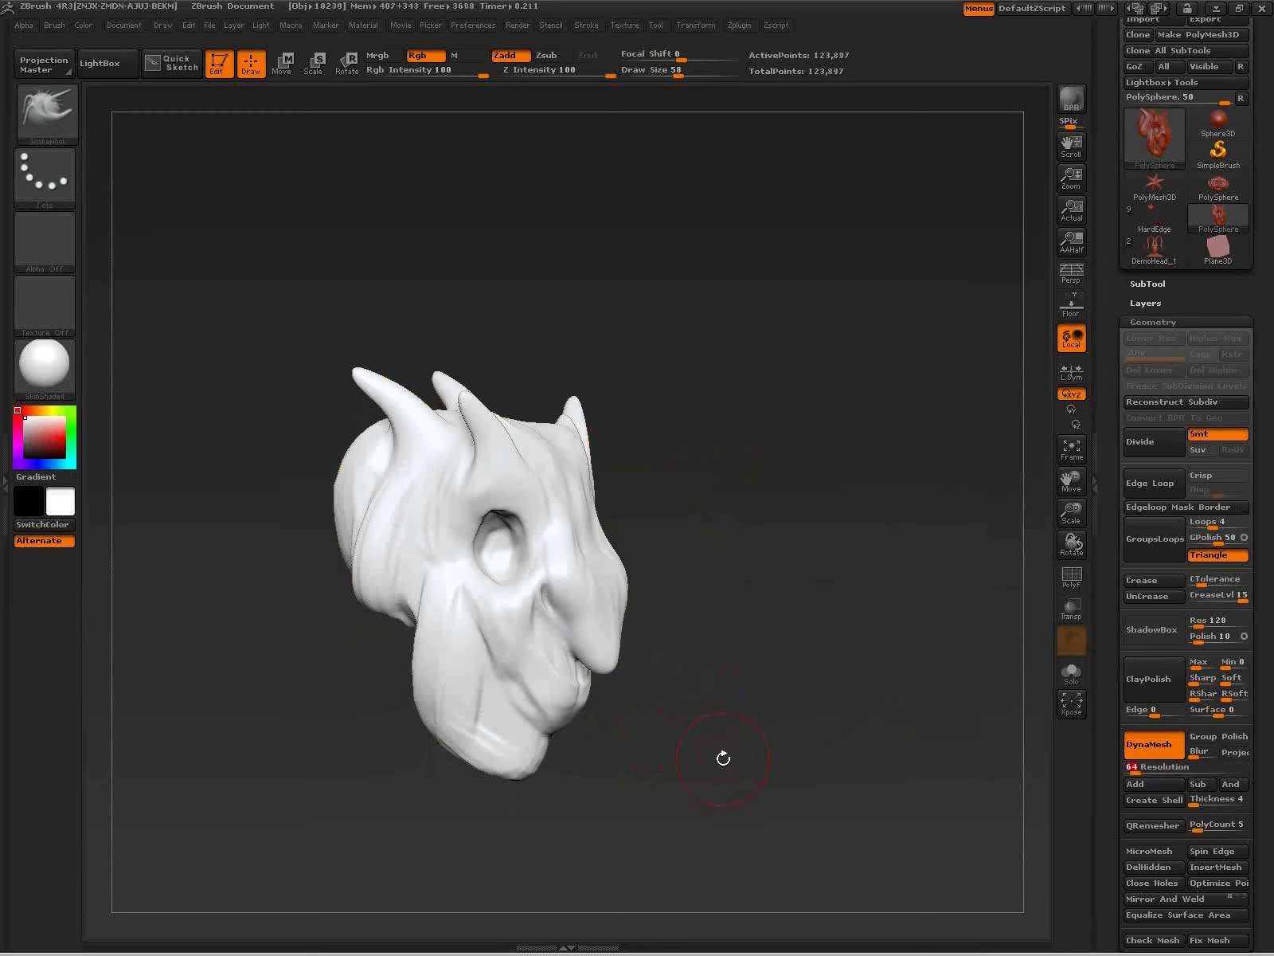
{"action": "left_click_drag", "start_coordinate": [759, 711], "coordinate": [709, 624]}
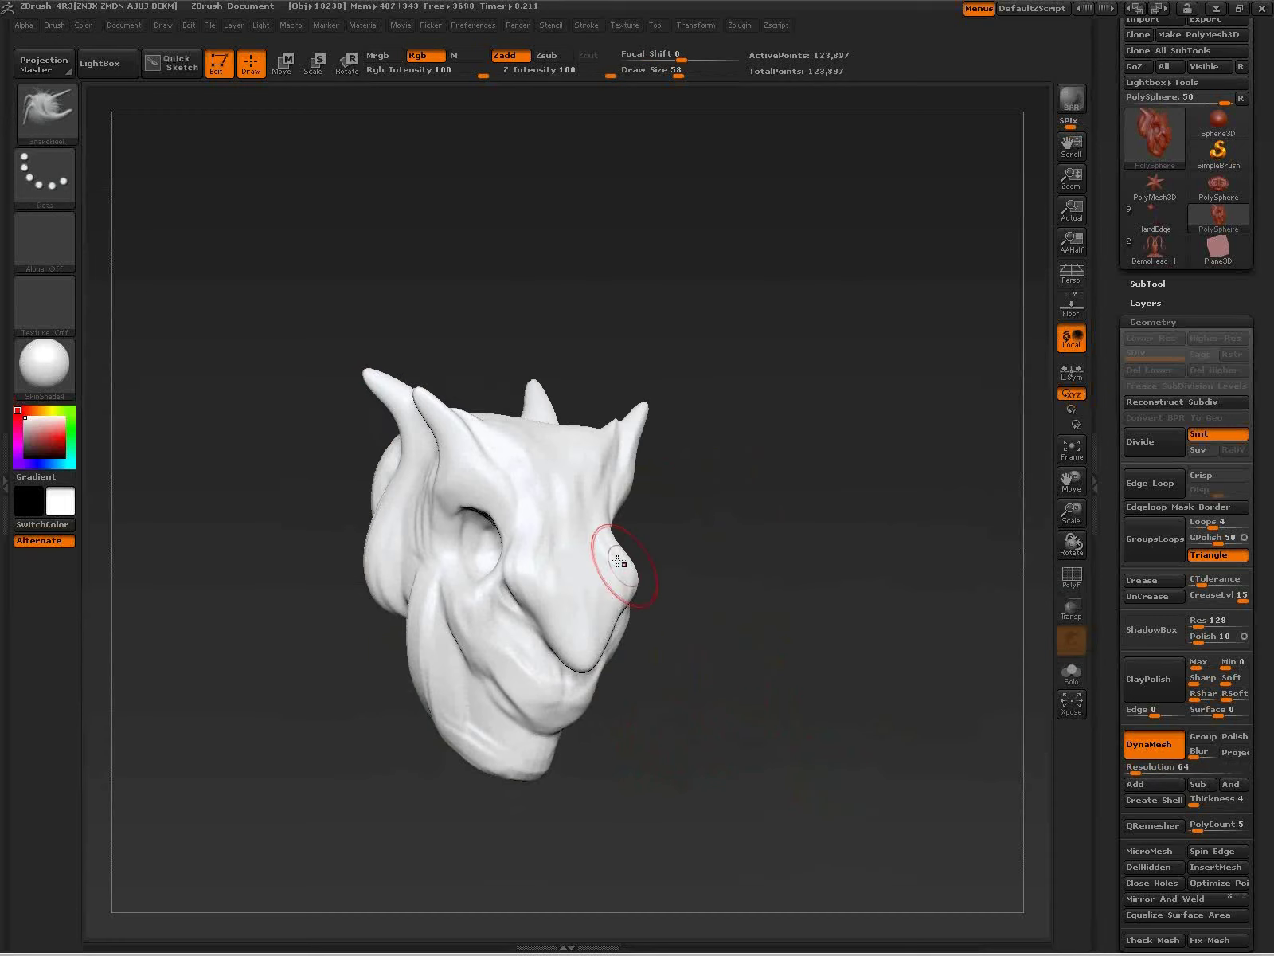
{"action": "mouse_move", "coordinate": [370, 372]}
{"action": "left_mouse_down"}
{"action": "mouse_move", "coordinate": [222, 322]}
{"action": "mouse_move", "coordinate": [129, 410]}
{"action": "mouse_move", "coordinate": [198, 532]}
{"action": "left_mouse_up"}
{"action": "left_click_drag", "start_coordinate": [806, 630], "coordinate": [813, 637], "text": "ctrl"}
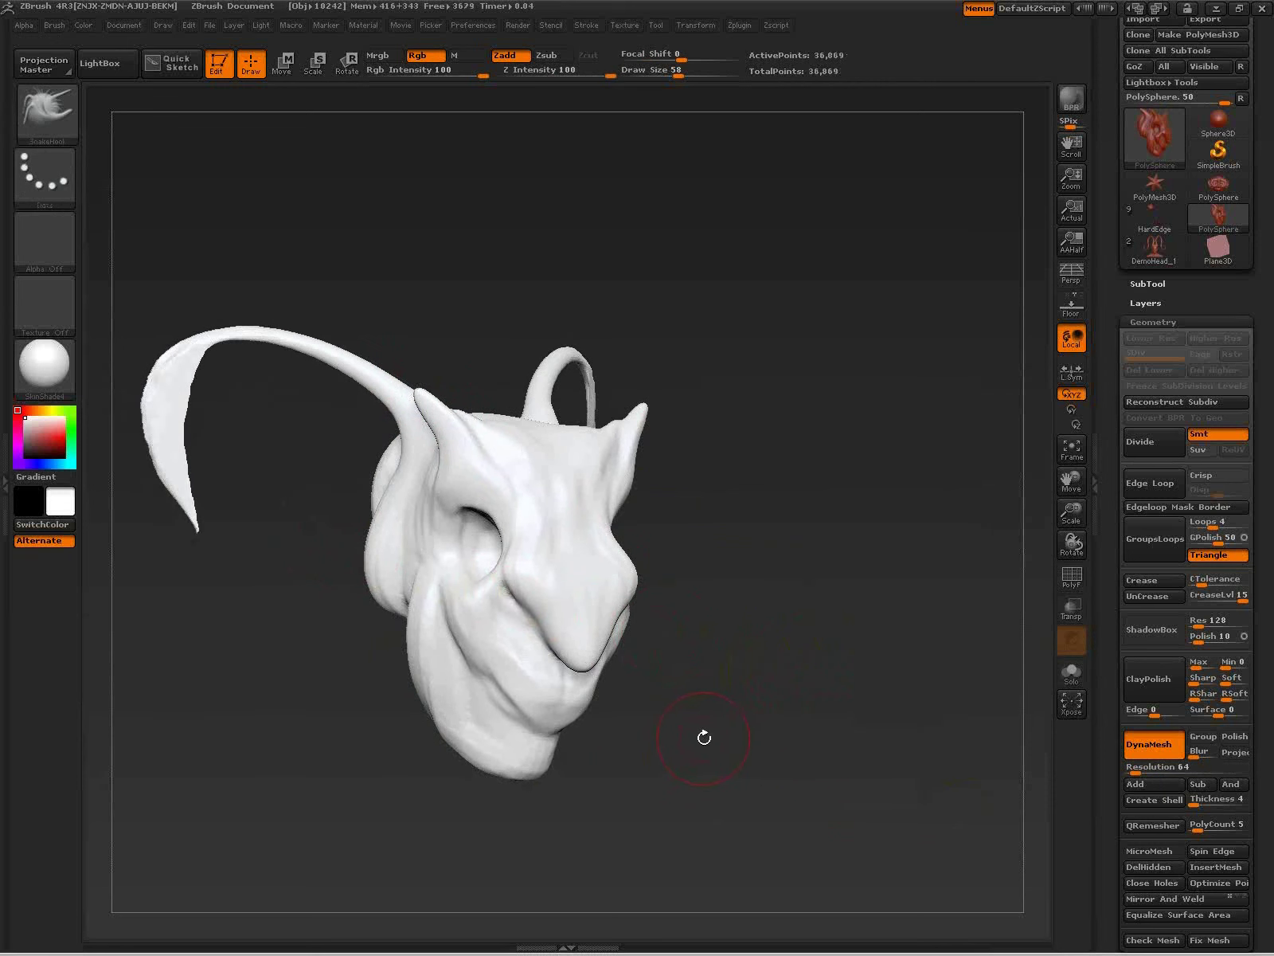
{"action": "key", "text": "shift+f"}
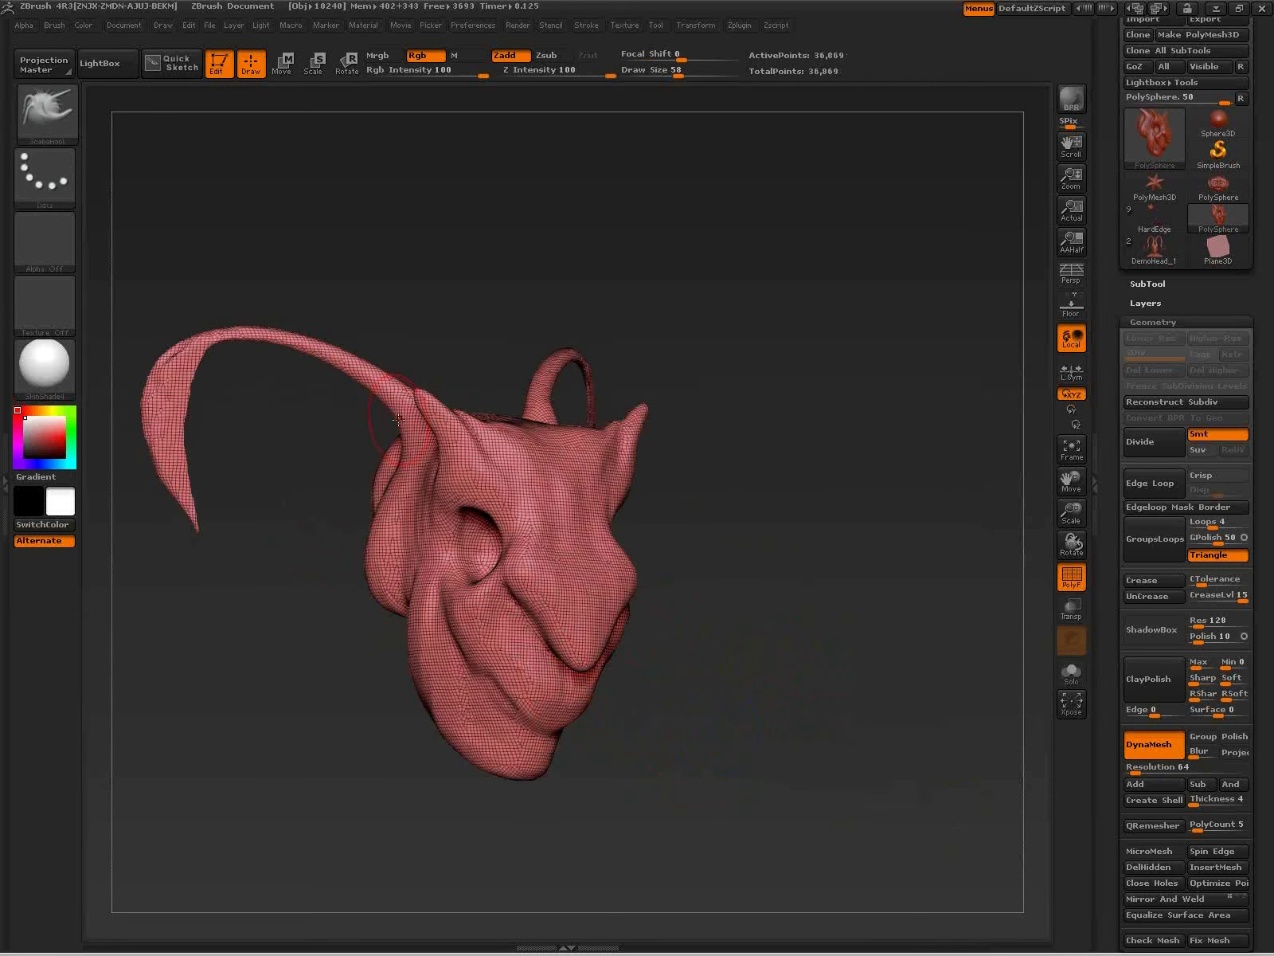
Step: Extend the rear horns further outward into S-shaped curves with SnakeHook and remesh the head
{"action": "left_click_drag", "start_coordinate": [229, 586], "coordinate": [250, 587]}
{"action": "mouse_move", "coordinate": [265, 693]}
{"action": "right_mouse_down", "text": "ctrl"}
{"action": "mouse_move", "coordinate": [315, 692]}
{"action": "mouse_move", "coordinate": [408, 734]}
{"action": "right_mouse_up", "text": "ctrl"}
{"action": "mouse_move", "coordinate": [355, 461]}
{"action": "left_mouse_down"}
{"action": "mouse_move", "coordinate": [304, 639]}
{"action": "mouse_move", "coordinate": [214, 594]}
{"action": "mouse_move", "coordinate": [199, 462]}
{"action": "left_mouse_up"}
{"action": "left_click_drag", "start_coordinate": [790, 603], "coordinate": [863, 765], "text": "ctrl"}
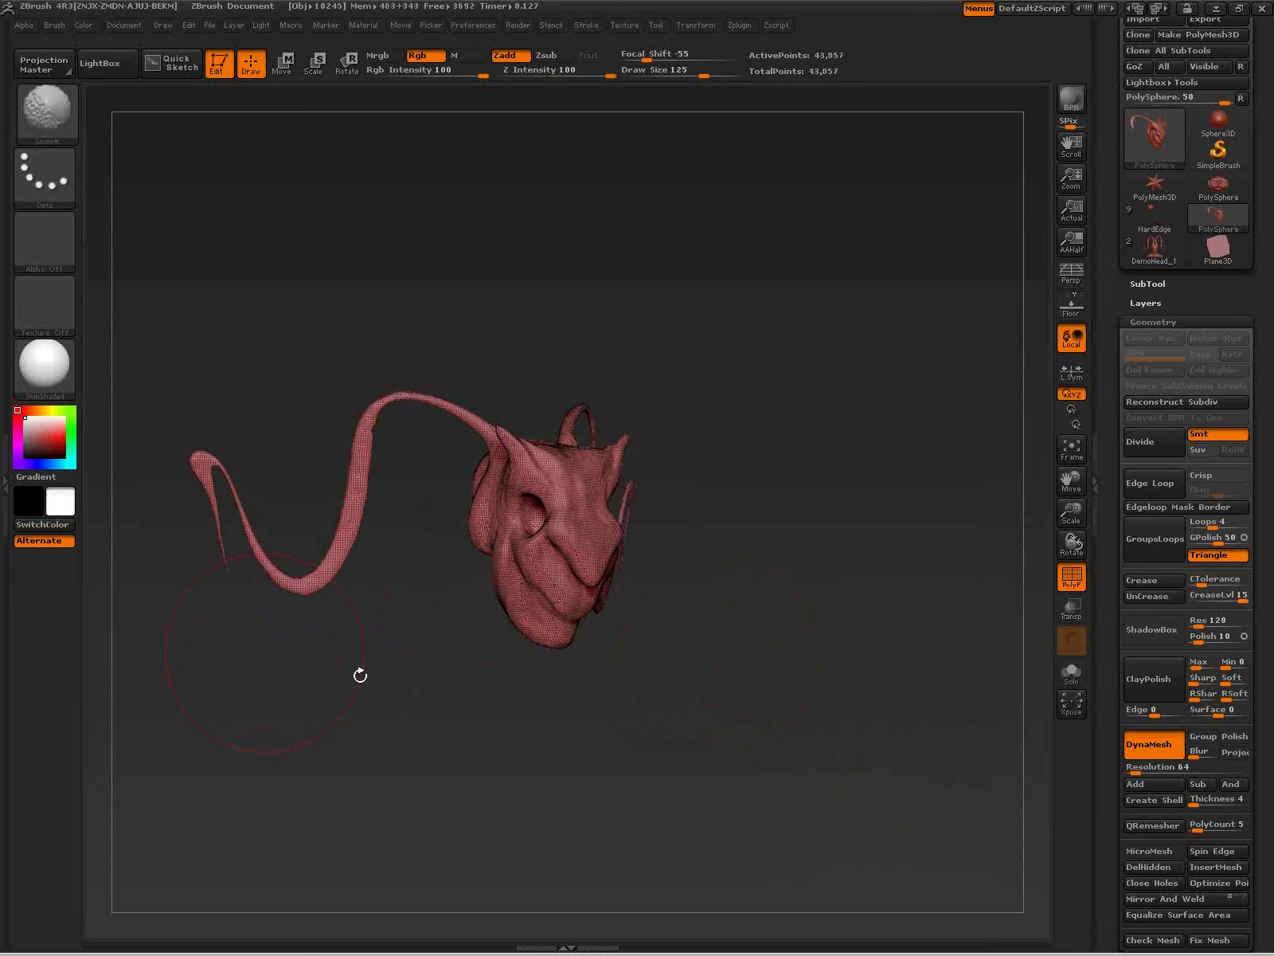
{"action": "left_click_drag", "start_coordinate": [380, 618], "coordinate": [992, 836]}
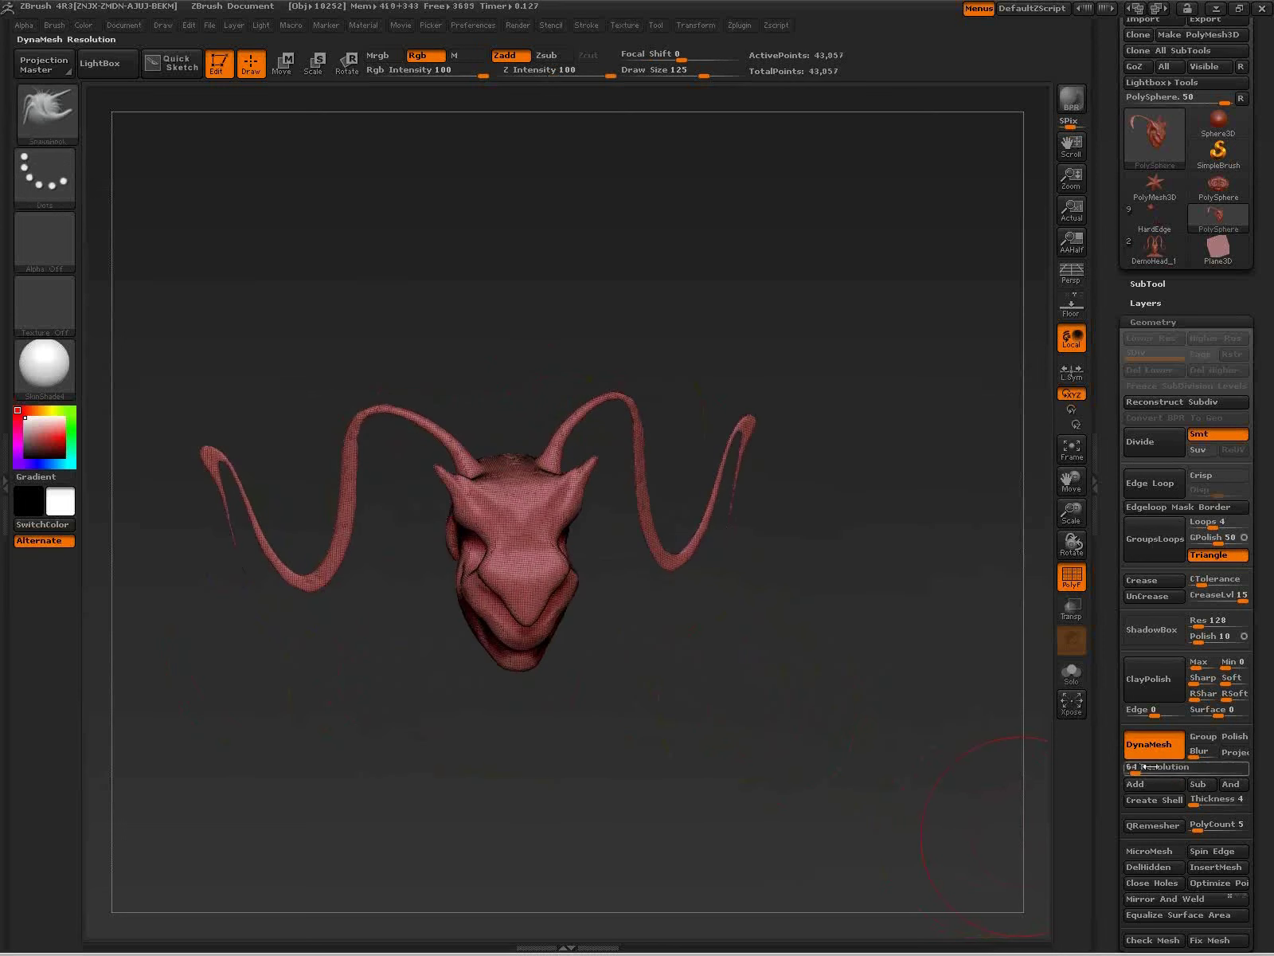
Step: Turn on the floor grid and cycle through its axis planes, ending with only the horizontal floor plane shown
{"action": "left_click", "coordinate": [1073, 307]}
{"action": "mouse_move", "coordinate": [917, 516]}
{"action": "left_mouse_down"}
{"action": "mouse_move", "coordinate": [918, 501]}
{"action": "mouse_move", "coordinate": [920, 514]}
{"action": "left_mouse_up"}
{"action": "left_click", "coordinate": [1083, 300]}
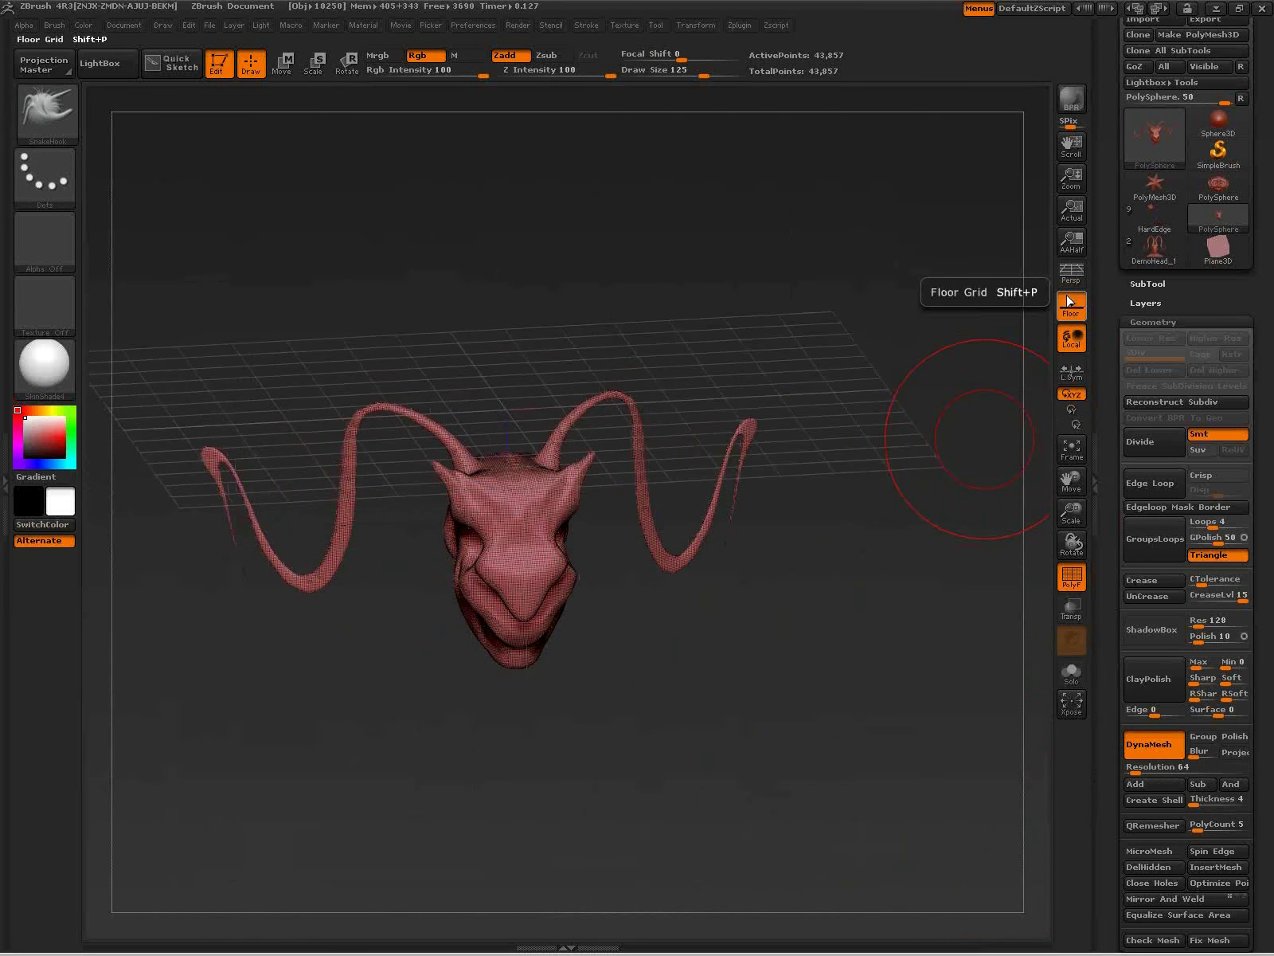
{"action": "left_click", "coordinate": [1076, 301]}
{"action": "left_click", "coordinate": [1076, 301]}
{"action": "left_click", "coordinate": [1076, 301]}
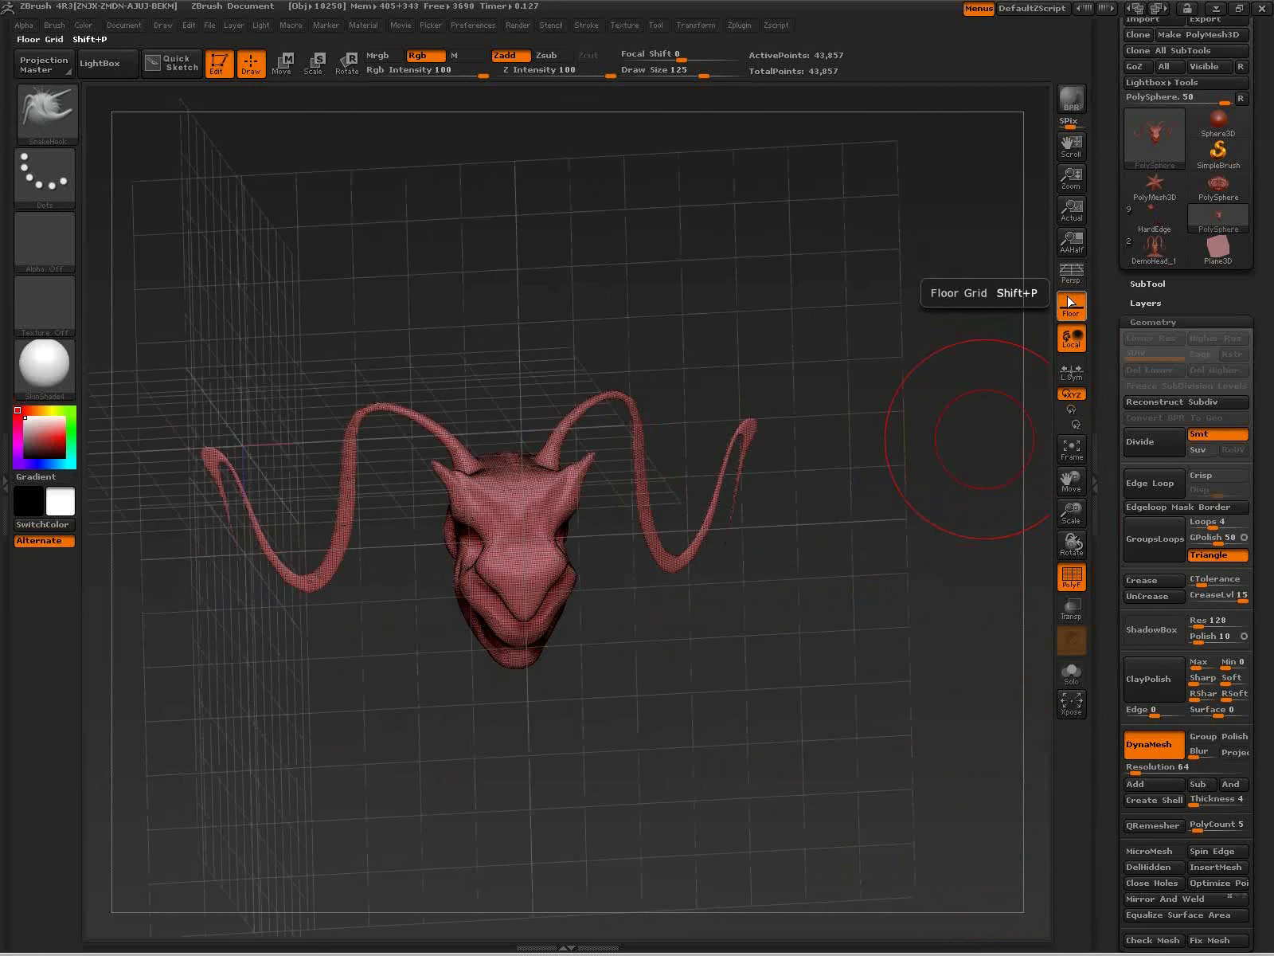
{"action": "left_click", "coordinate": [1069, 301]}
{"action": "left_click", "coordinate": [1083, 301]}
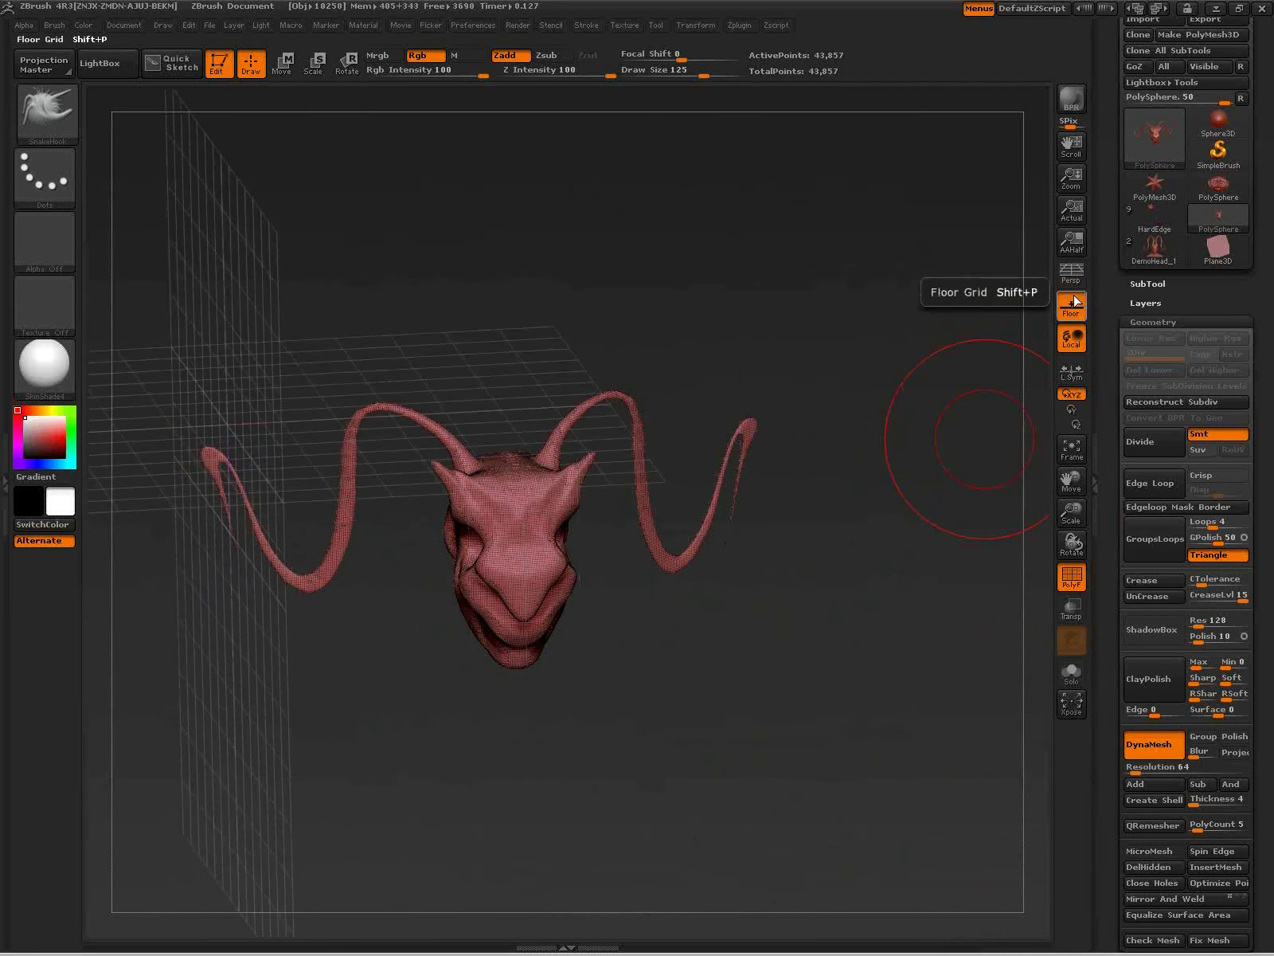
{"action": "left_click", "coordinate": [1074, 303]}
{"action": "left_click", "coordinate": [1070, 301]}
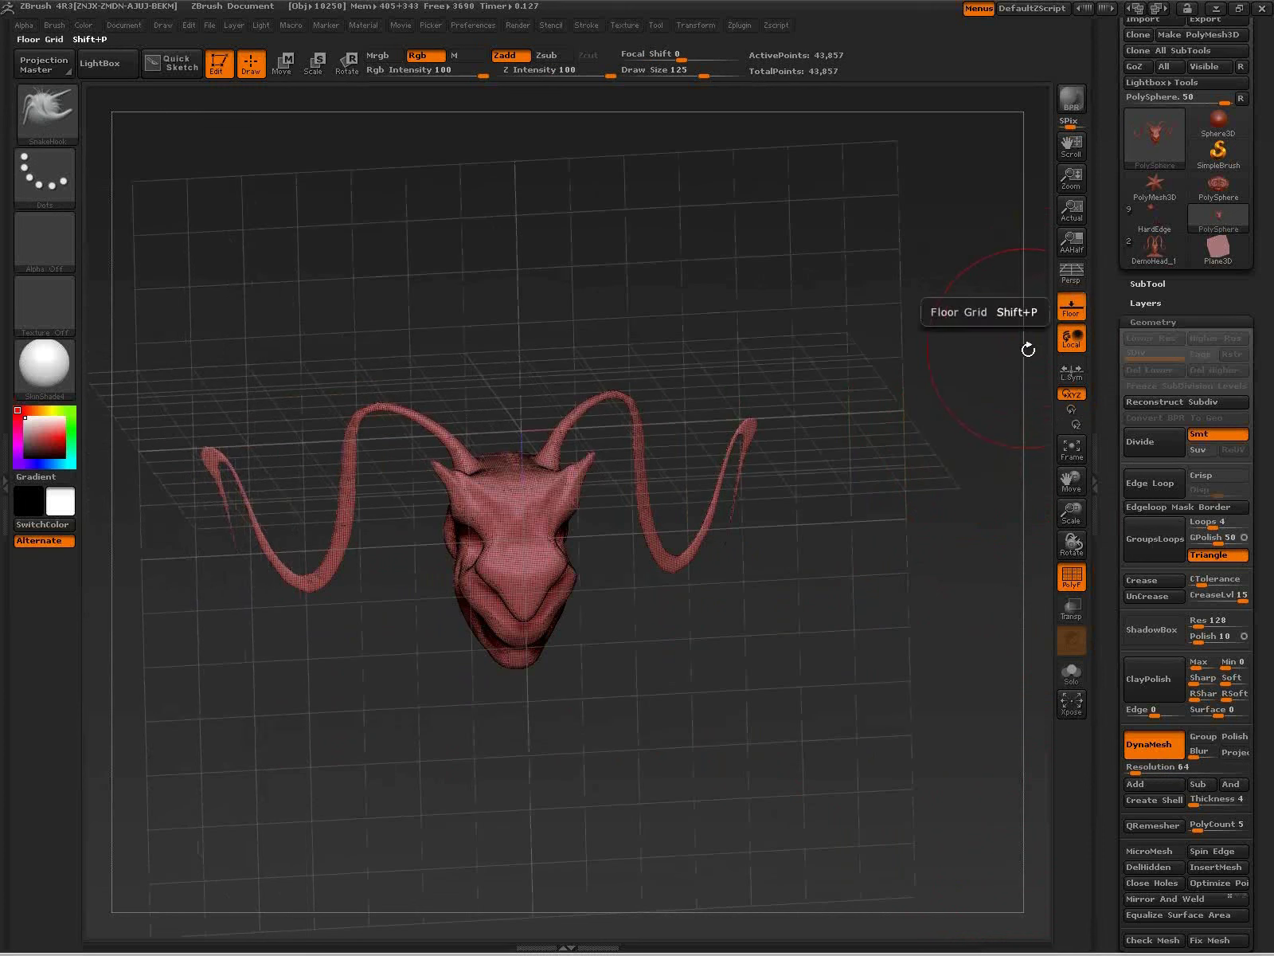
{"action": "left_click", "coordinate": [1077, 301]}
Step: Examine the horned head against the floor grid from above, the front and the side
{"action": "left_click_drag", "start_coordinate": [779, 640], "coordinate": [262, 540]}
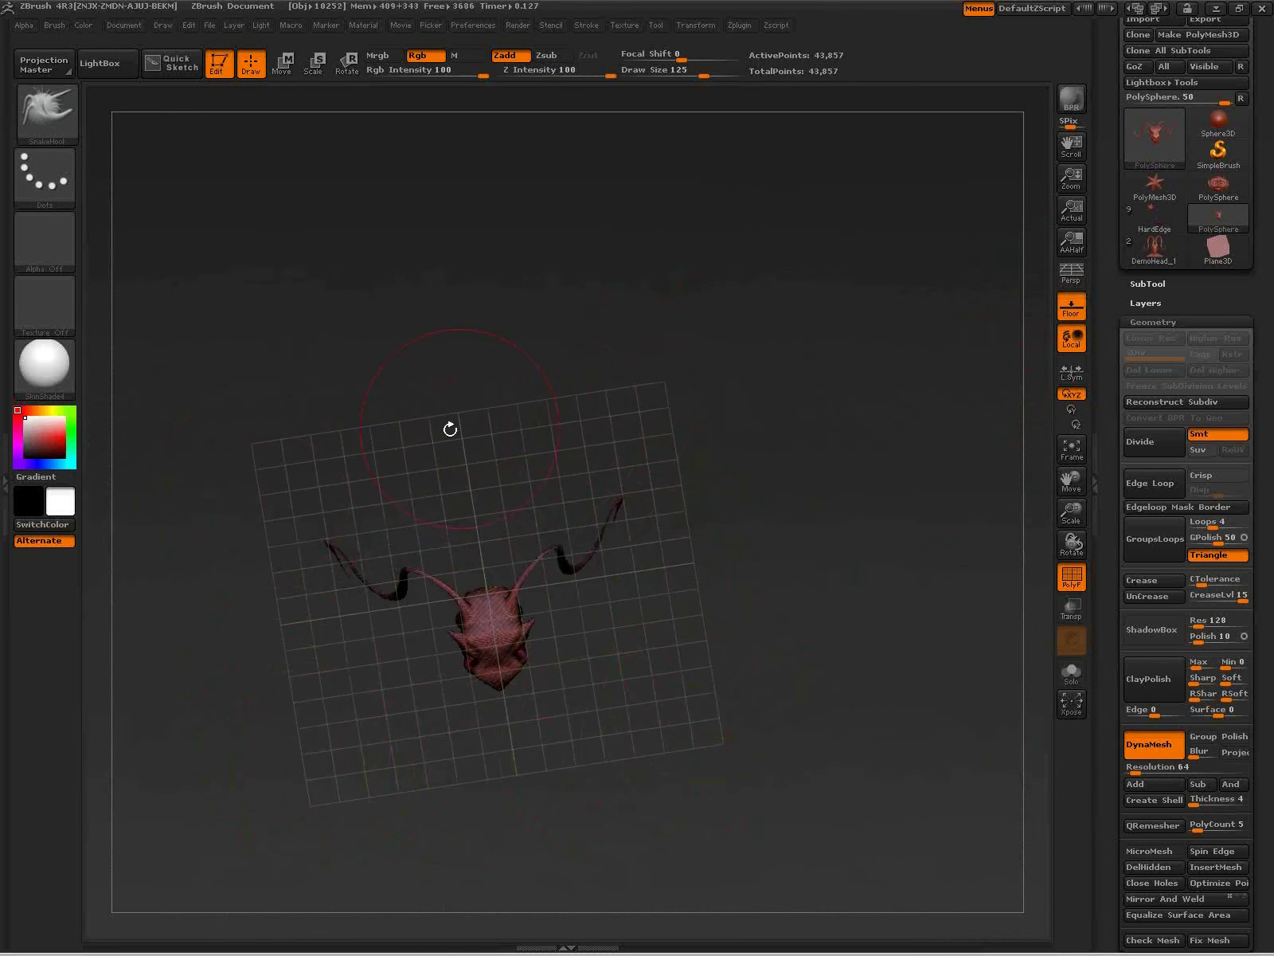
{"action": "left_click_drag", "start_coordinate": [345, 455], "coordinate": [250, 444]}
{"action": "left_click_drag", "start_coordinate": [758, 758], "coordinate": [760, 562]}
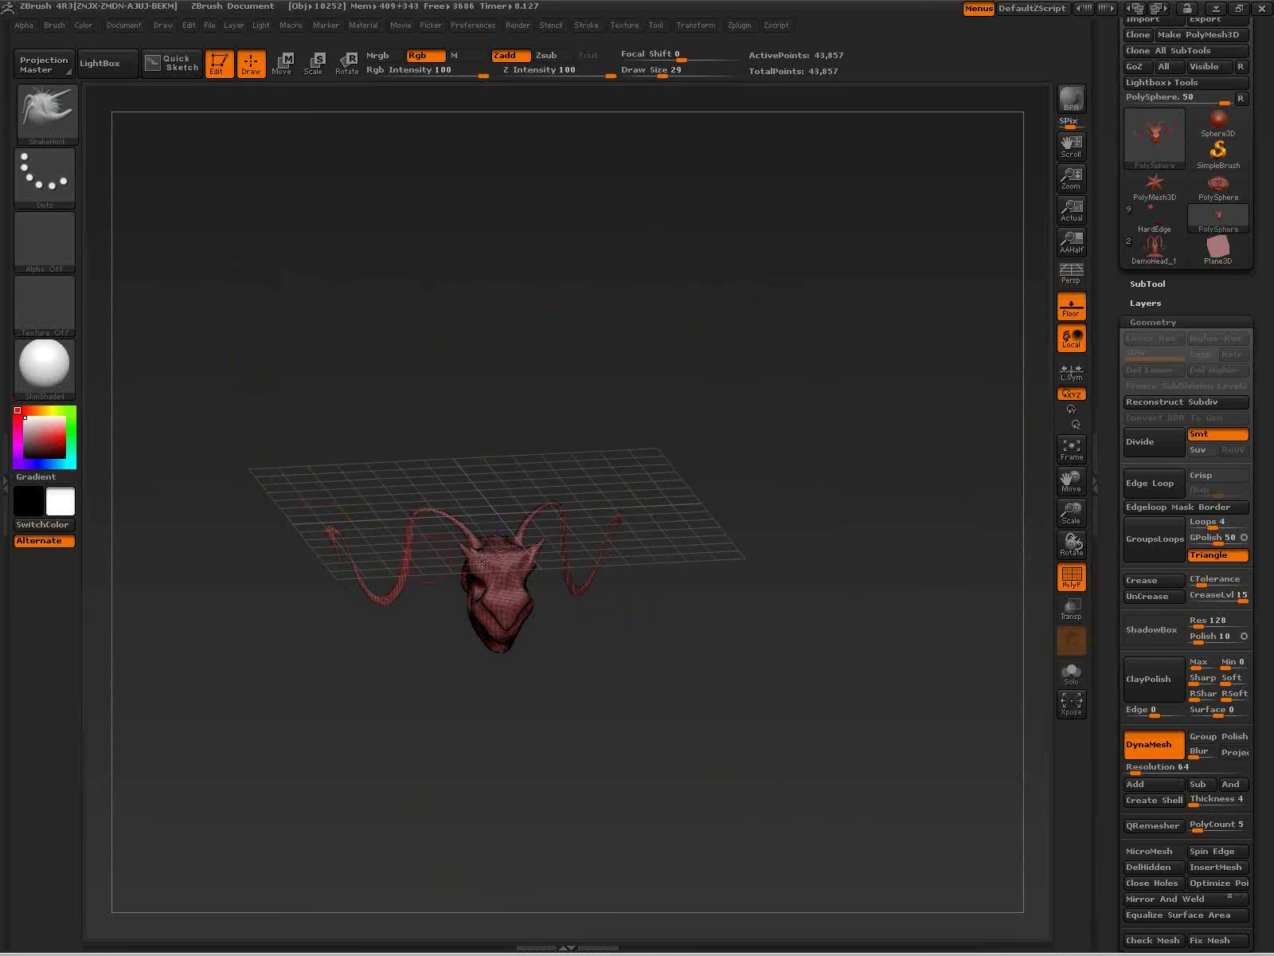
{"action": "left_click_drag", "start_coordinate": [728, 697], "coordinate": [785, 748]}
{"action": "left_click_drag", "start_coordinate": [688, 765], "coordinate": [399, 515]}
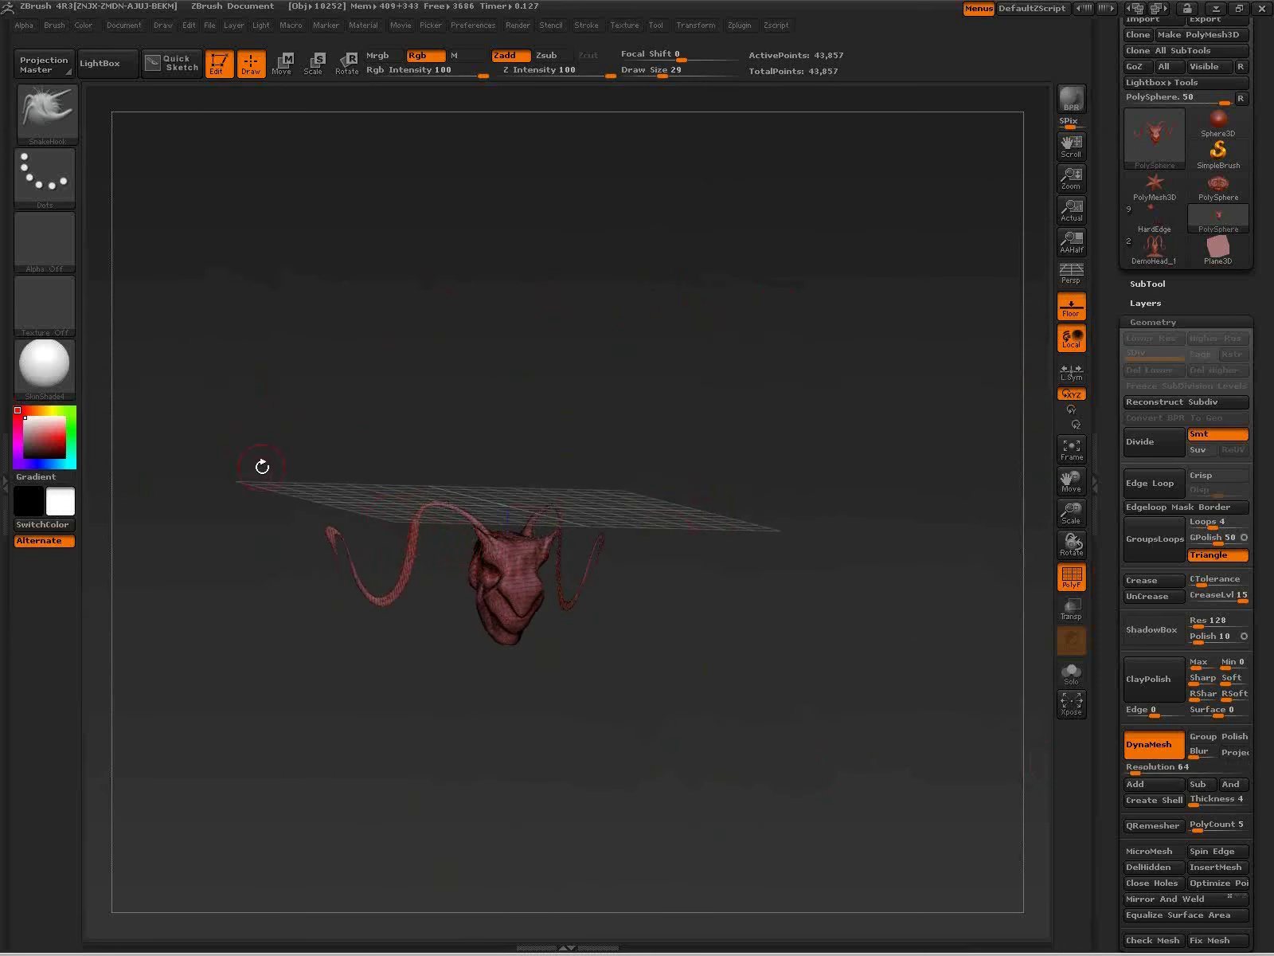
{"action": "left_click_drag", "start_coordinate": [756, 634], "coordinate": [680, 566]}
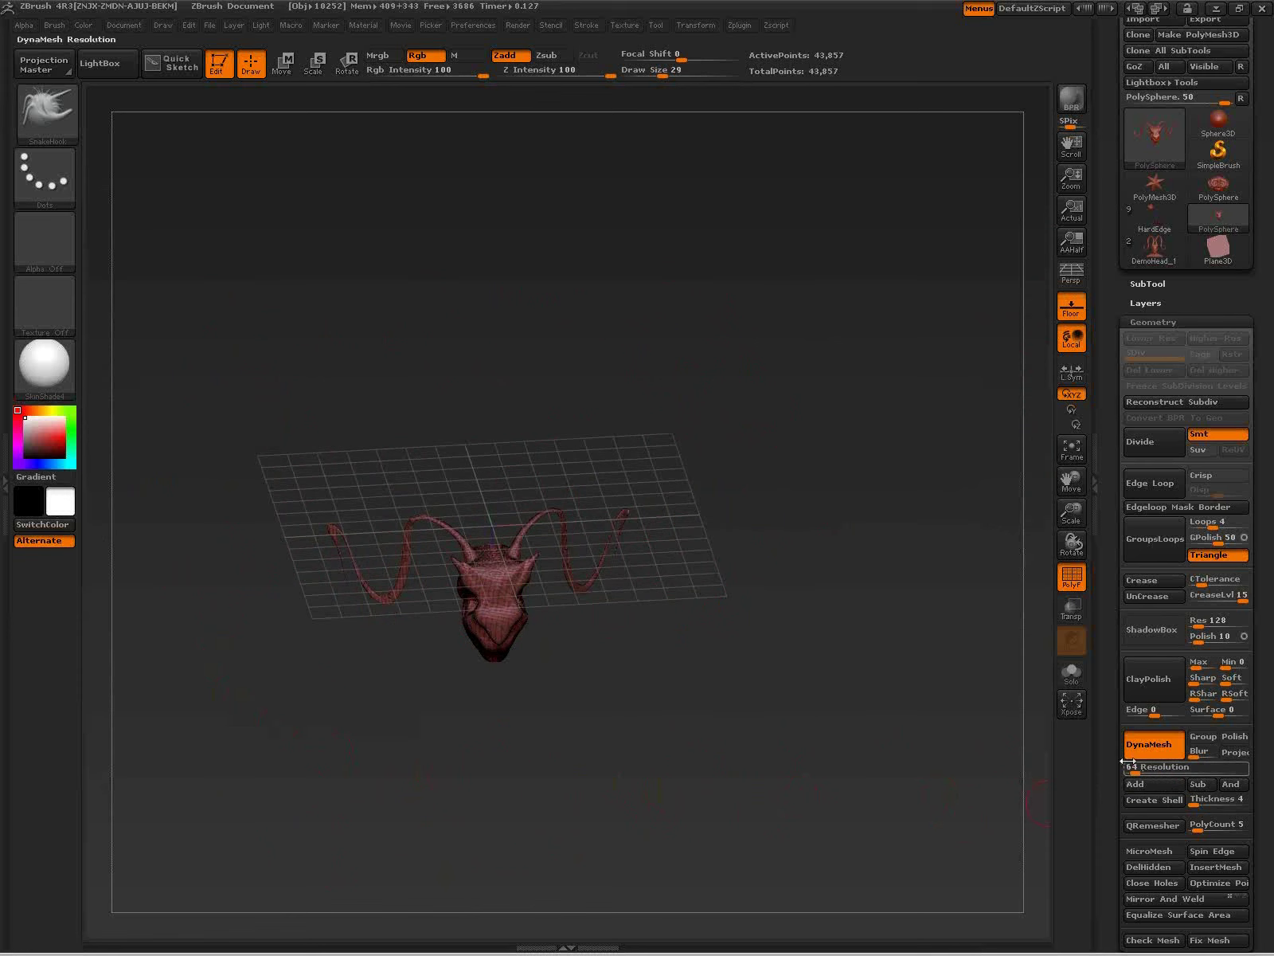
{"action": "left_click_drag", "start_coordinate": [536, 651], "coordinate": [410, 419]}
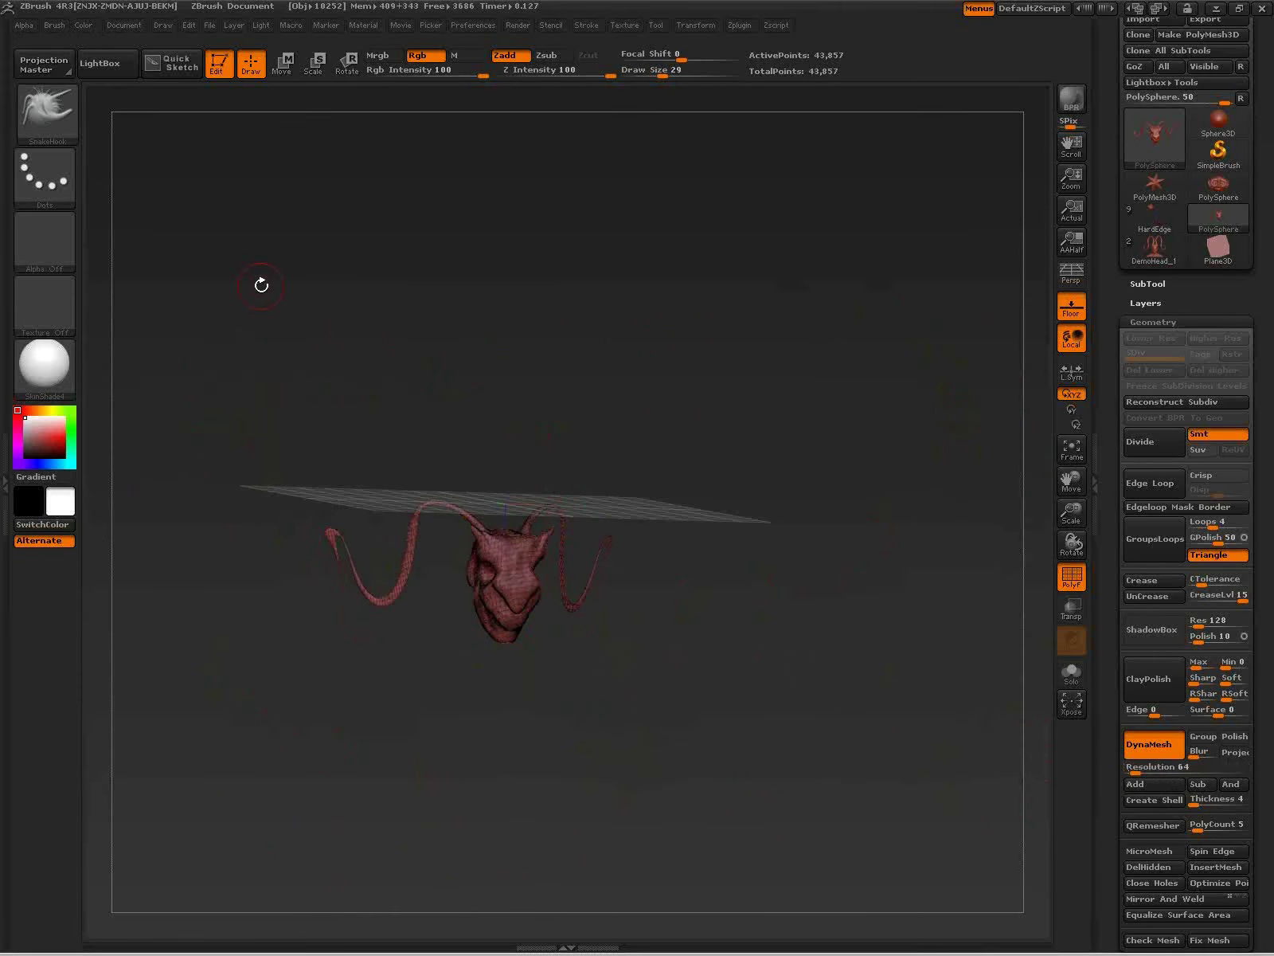
{"action": "left_click_drag", "start_coordinate": [597, 735], "coordinate": [494, 516]}
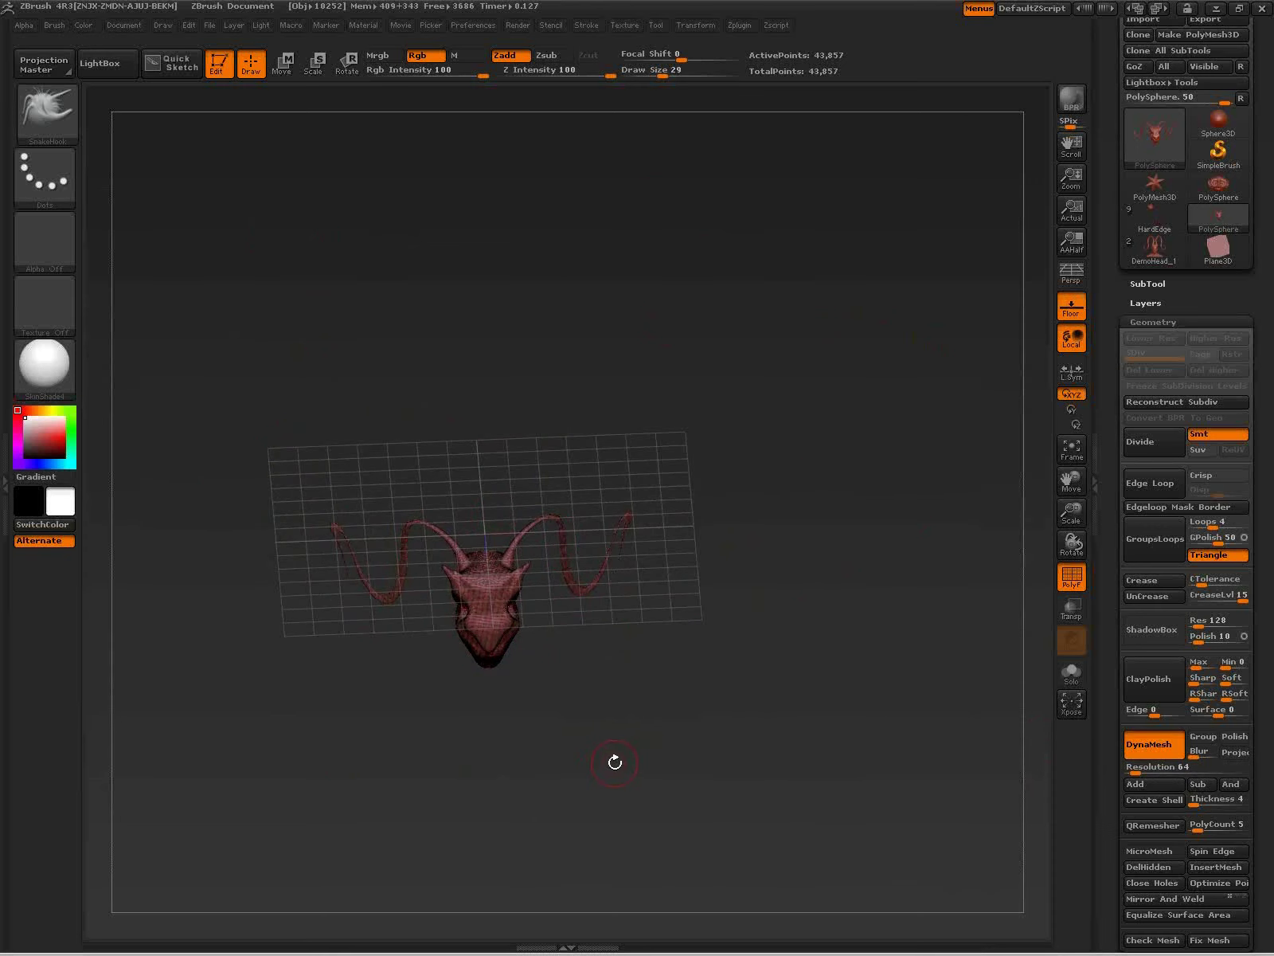
Step: Lower the DynaMesh Resolution to 32 and remesh the horned head
{"action": "left_click_drag", "start_coordinate": [672, 712], "coordinate": [515, 578]}
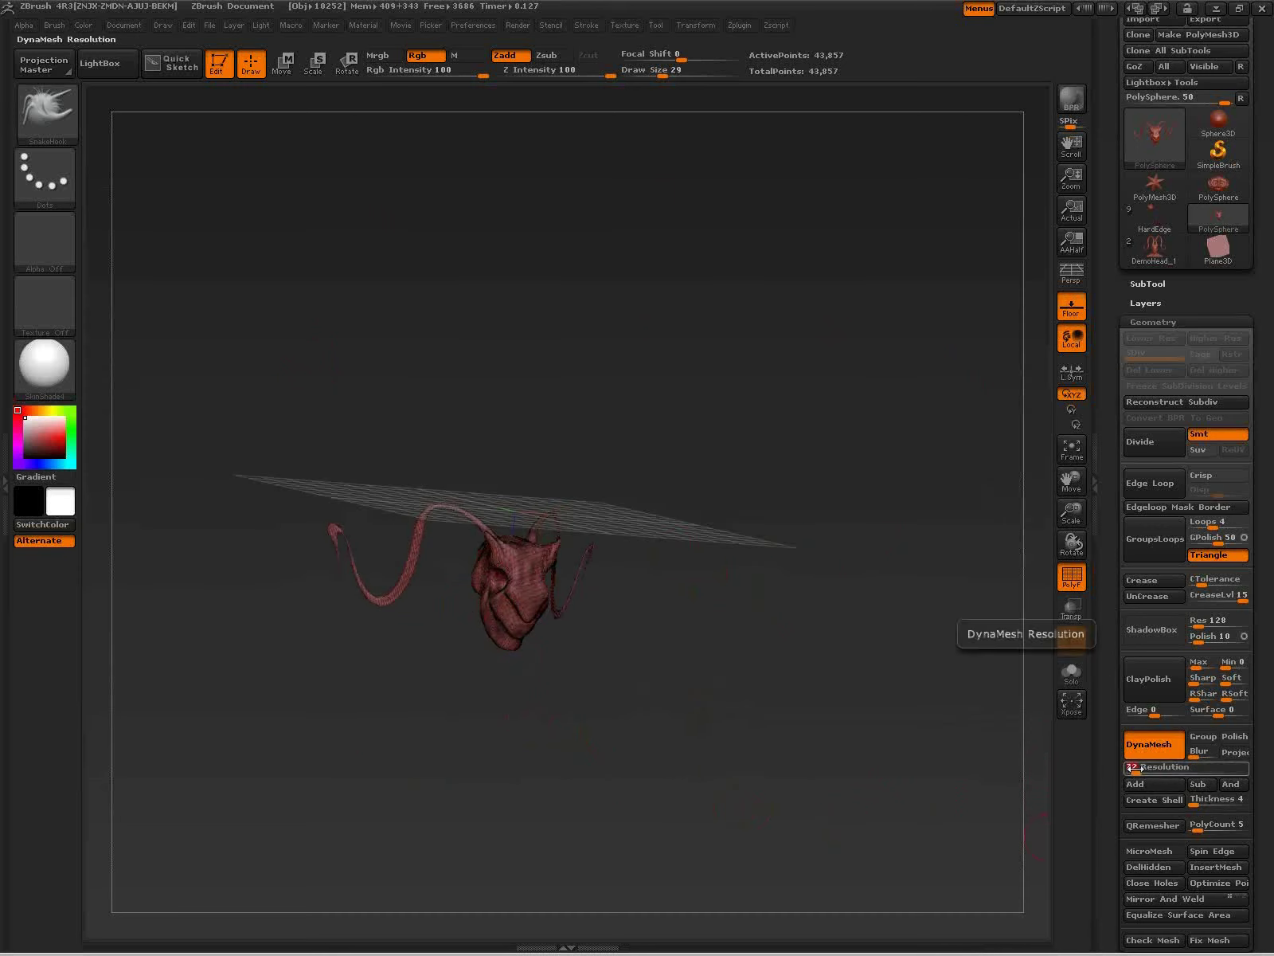
{"action": "right_click_drag", "start_coordinate": [565, 646], "coordinate": [639, 770], "text": "ctrl"}
{"action": "left_click_drag", "start_coordinate": [669, 621], "coordinate": [672, 643]}
{"action": "mouse_move", "coordinate": [797, 748]}
{"action": "left_mouse_down", "text": "ctrl"}
{"action": "mouse_move", "coordinate": [821, 785]}
{"action": "mouse_move", "coordinate": [716, 768]}
{"action": "left_mouse_up", "text": "ctrl"}
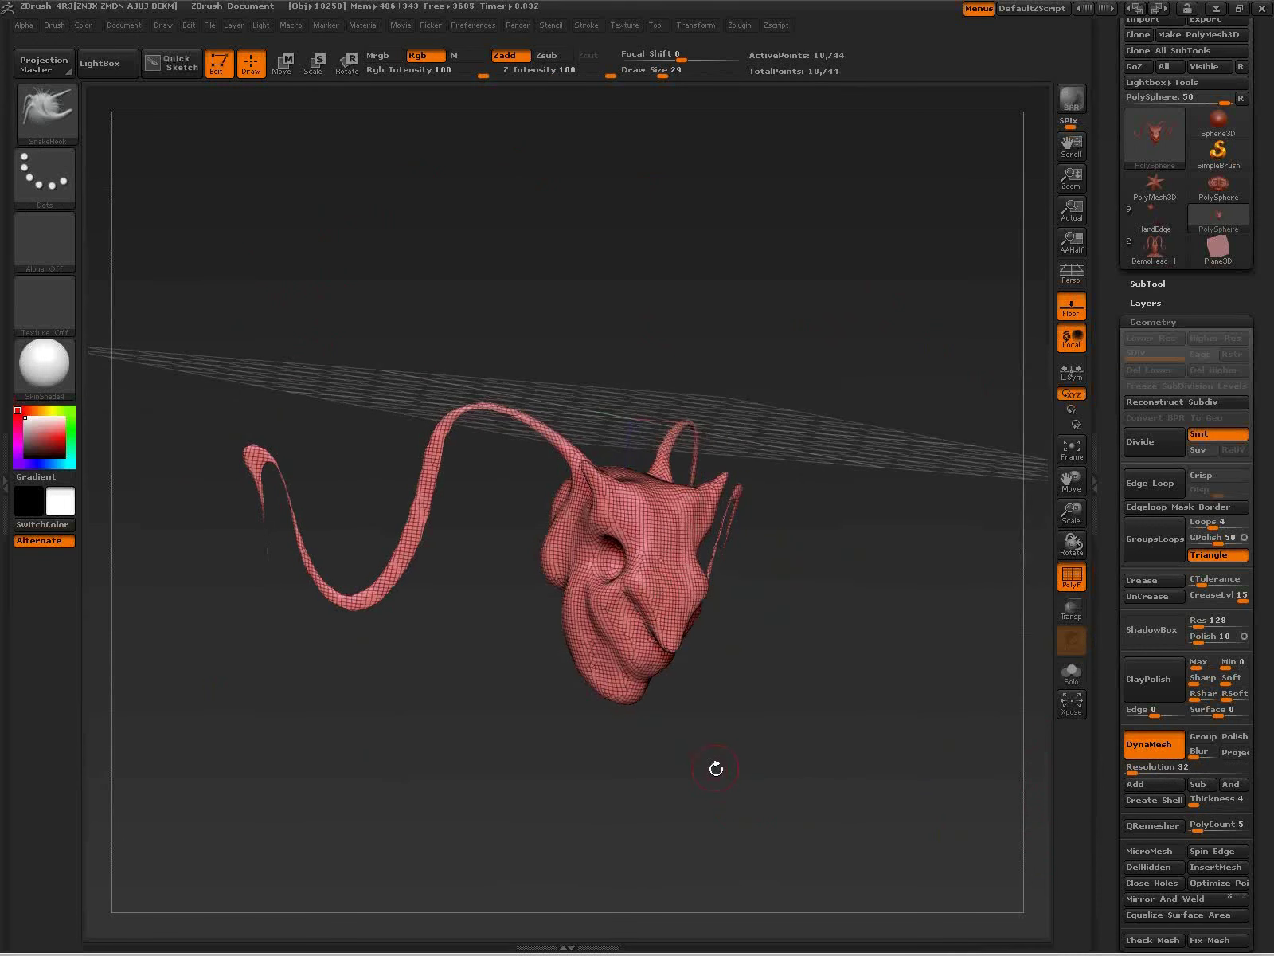
Step: Hide the PolyFrame and floor grid and turn on the perspective view
{"action": "left_click", "coordinate": [1073, 580]}
{"action": "left_click", "coordinate": [1072, 307]}
{"action": "key", "text": "p"}
{"action": "mouse_move", "coordinate": [839, 628]}
{"action": "right_mouse_down"}
{"action": "mouse_move", "coordinate": [771, 705]}
{"action": "mouse_move", "coordinate": [708, 677]}
{"action": "mouse_move", "coordinate": [757, 686]}
{"action": "right_mouse_up"}
Step: Set the draw size to 72, raise the DynaMesh Resolution to 64 and remesh the head
{"action": "key", "text": "s"}
{"action": "left_click", "coordinate": [768, 686]}
{"action": "left_click_drag", "start_coordinate": [613, 613], "coordinate": [587, 596], "text": "shift"}
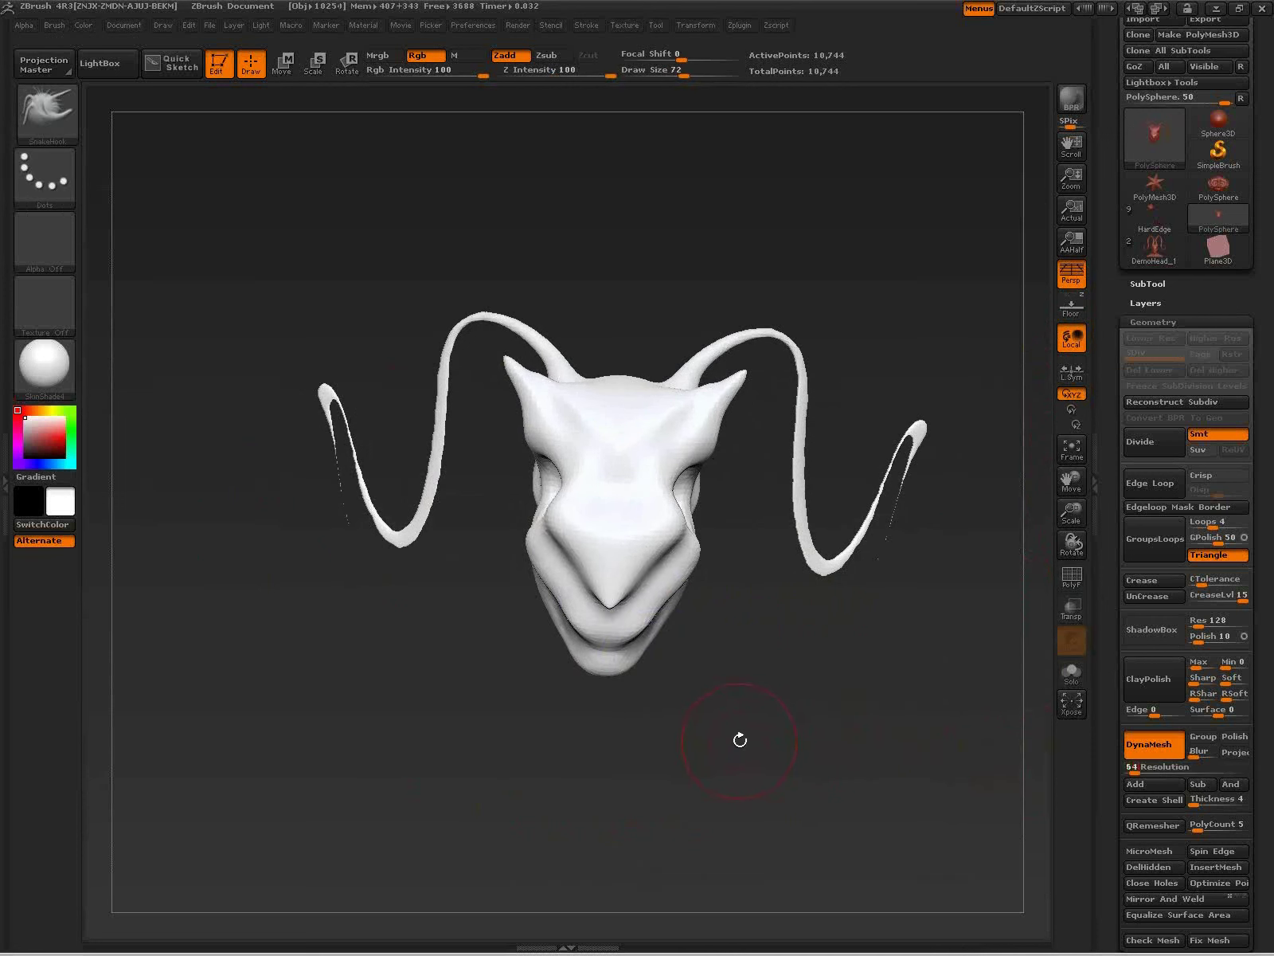
{"action": "key", "text": "Return"}
{"action": "left_click_drag", "start_coordinate": [777, 635], "coordinate": [848, 802], "text": "ctrl"}
{"action": "mouse_move", "coordinate": [744, 726]}
{"action": "left_mouse_down"}
{"action": "mouse_move", "coordinate": [720, 711]}
{"action": "mouse_move", "coordinate": [726, 749]}
{"action": "left_mouse_up"}
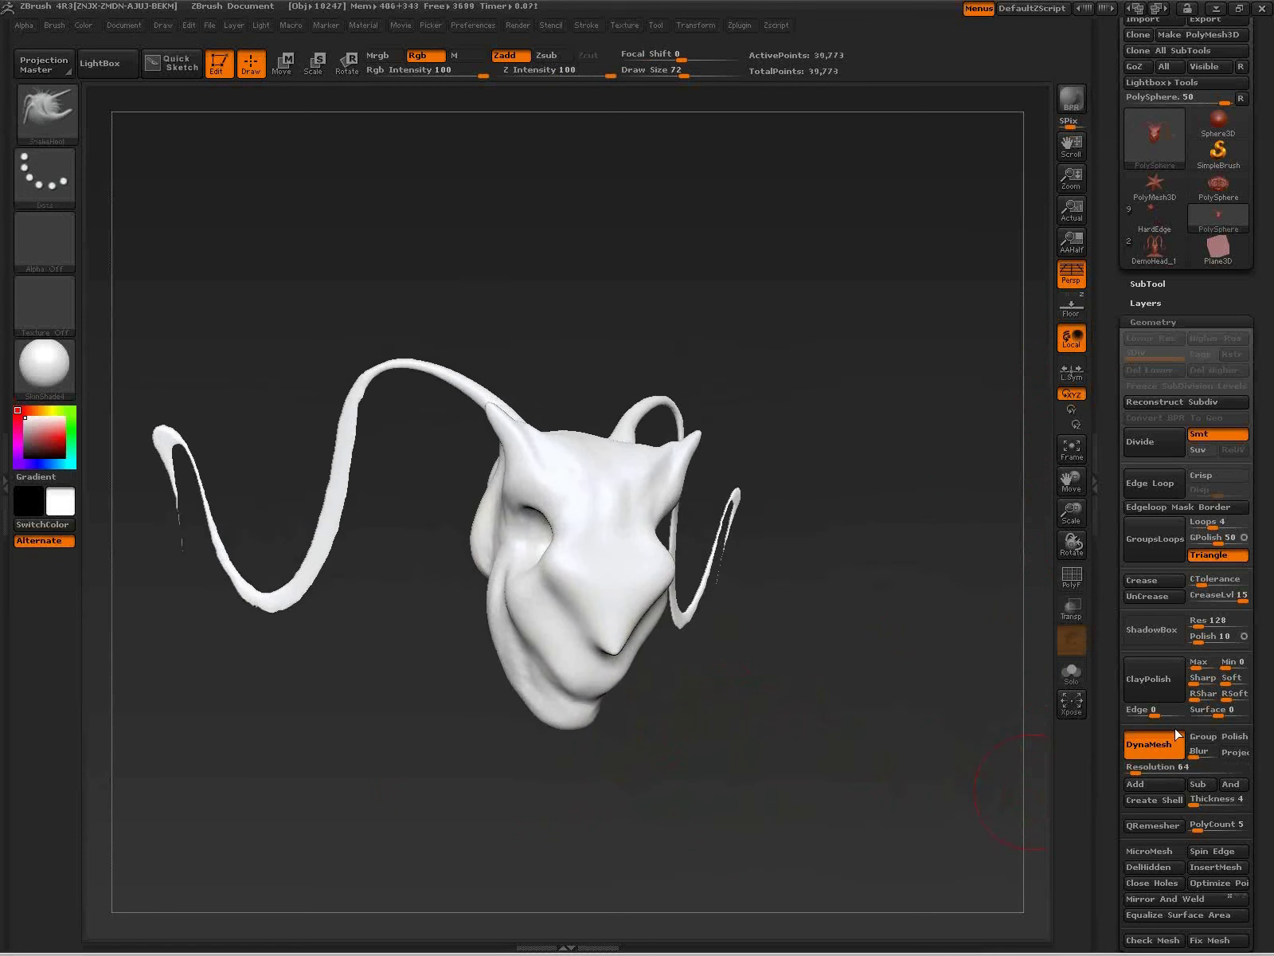
Step: Enable the Polish option for DynaMesh and remesh the head
{"action": "left_click", "coordinate": [1234, 738]}
{"action": "left_click_drag", "start_coordinate": [685, 766], "coordinate": [671, 705], "text": "alt"}
{"action": "right_click_drag", "start_coordinate": [674, 677], "coordinate": [701, 793], "text": "ctrl"}
{"action": "mouse_move", "coordinate": [744, 724]}
{"action": "left_mouse_down", "text": "ctrl"}
{"action": "mouse_move", "coordinate": [826, 848]}
{"action": "mouse_move", "coordinate": [791, 796]}
{"action": "left_mouse_up", "text": "ctrl"}
{"action": "key", "text": "b"}
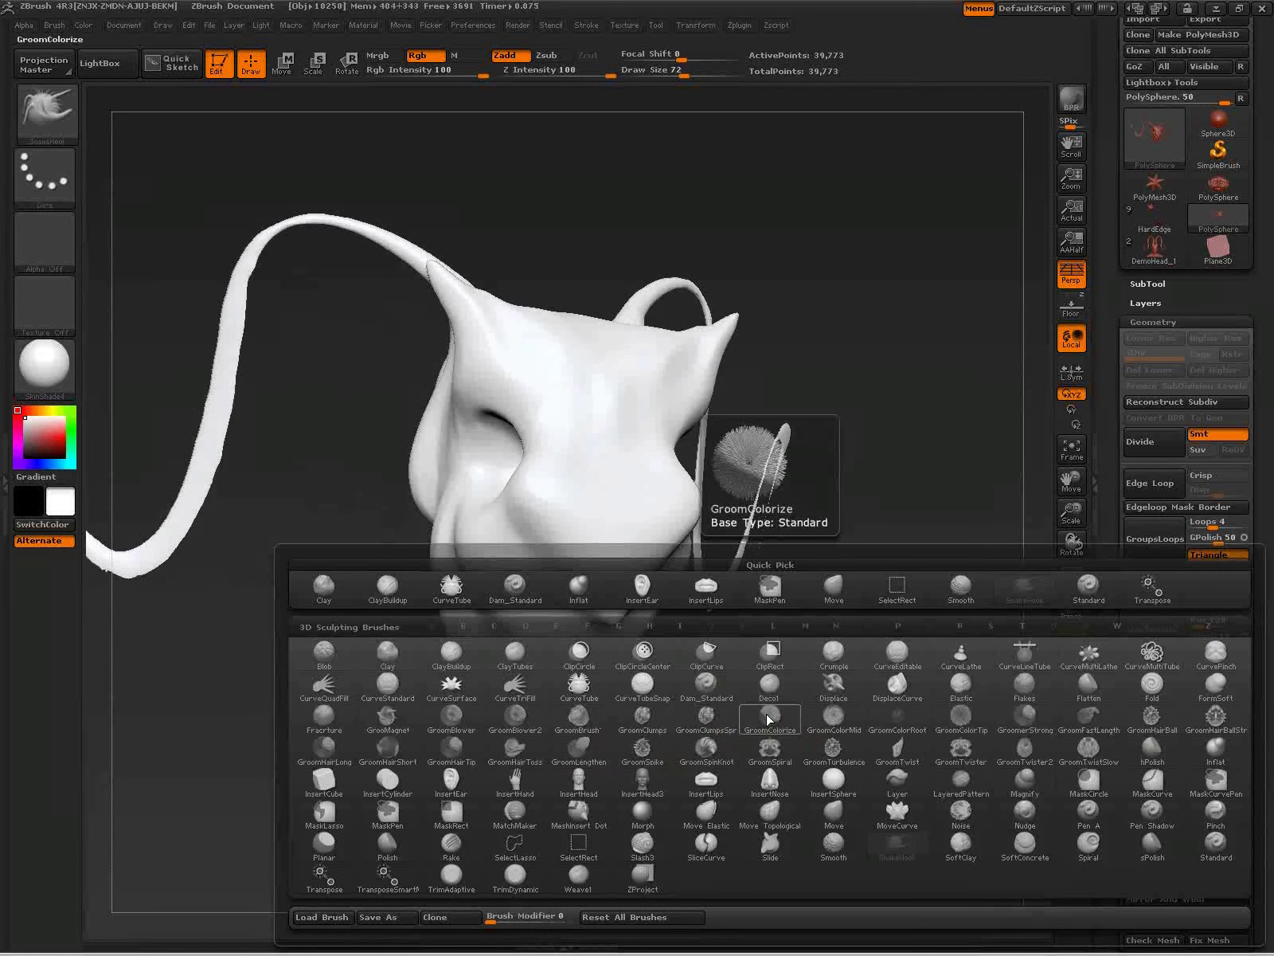
{"action": "left_click", "coordinate": [769, 721]}
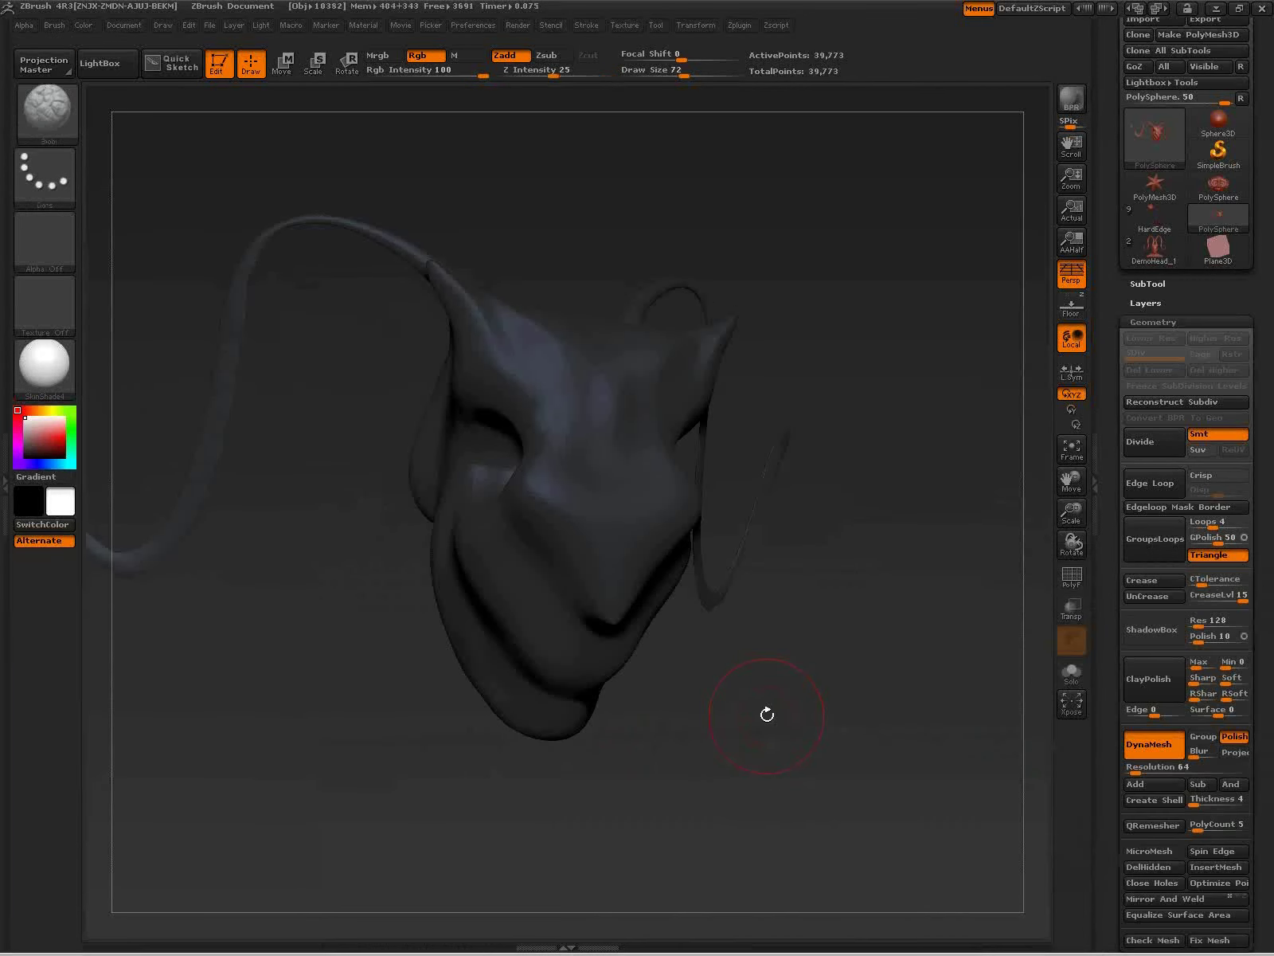
{"action": "left_click_drag", "start_coordinate": [46, 436], "coordinate": [19, 409]}
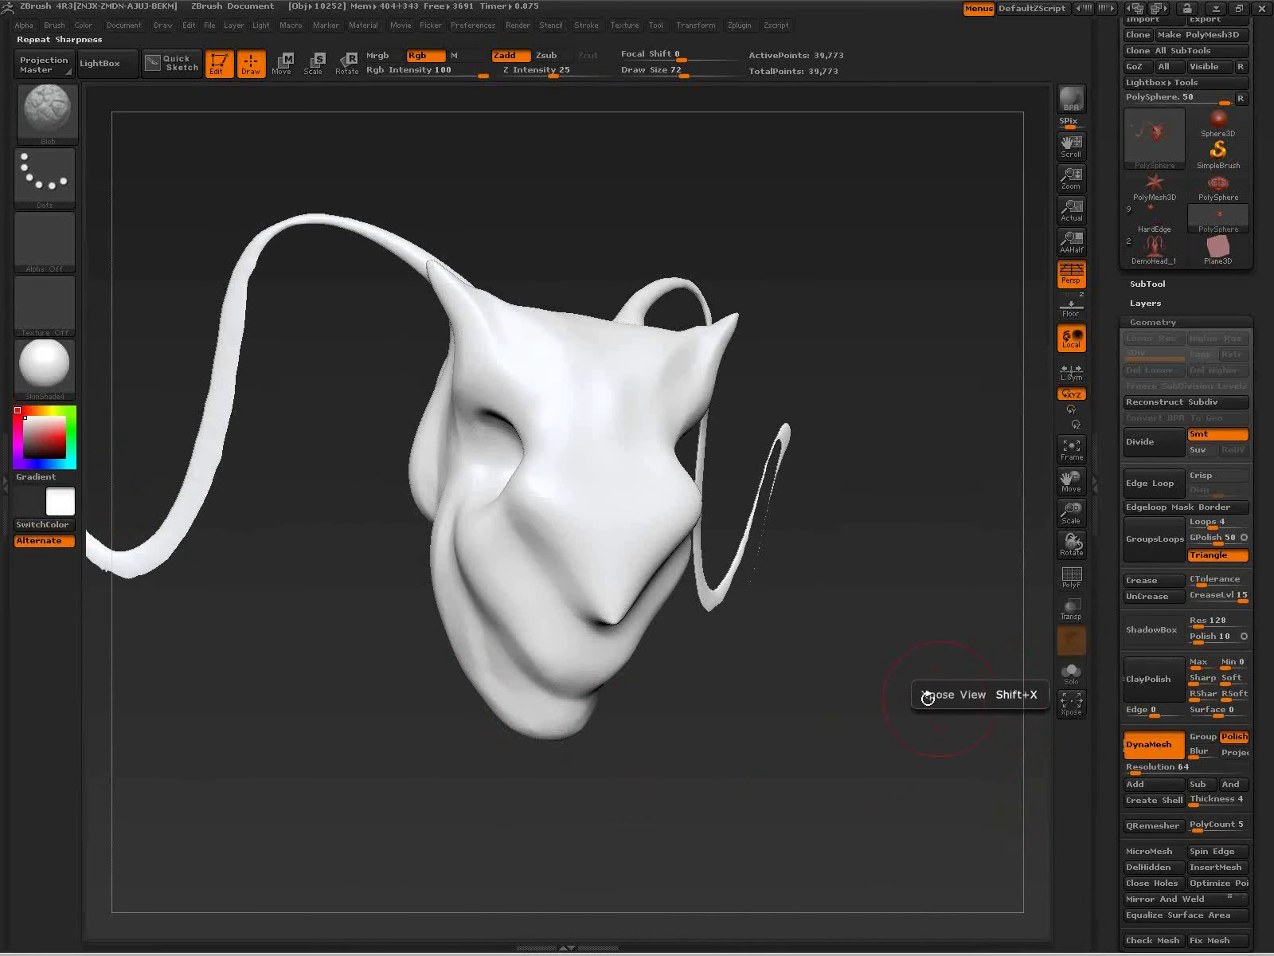
Step: Build up clay along the side of the muzzle with ClayBuildup, raising the draw size to 65, and remesh the head
{"action": "key", "text": "b"}
{"action": "key", "text": "c"}
{"action": "key", "text": "b"}
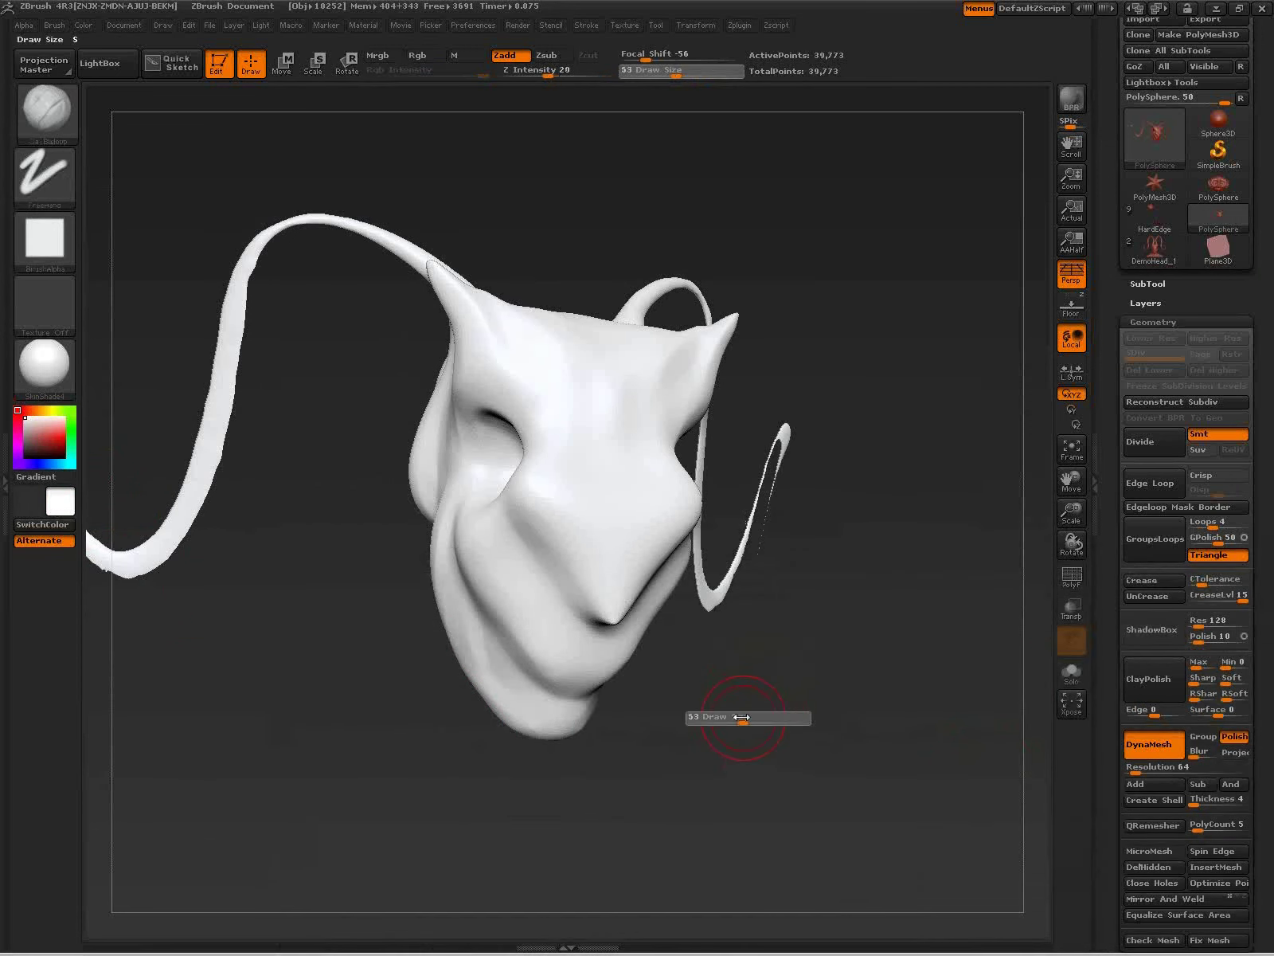
{"action": "mouse_move", "coordinate": [558, 522]}
{"action": "left_mouse_down"}
{"action": "mouse_move", "coordinate": [584, 579]}
{"action": "mouse_move", "coordinate": [531, 518]}
{"action": "mouse_move", "coordinate": [580, 533]}
{"action": "mouse_move", "coordinate": [596, 572]}
{"action": "left_mouse_up"}
{"action": "key", "text": "s"}
{"action": "left_click_drag", "start_coordinate": [534, 498], "coordinate": [603, 581]}
{"action": "mouse_move", "coordinate": [774, 723]}
{"action": "left_mouse_down", "text": "ctrl"}
{"action": "mouse_move", "coordinate": [903, 862]}
{"action": "mouse_move", "coordinate": [755, 704]}
{"action": "mouse_move", "coordinate": [710, 686]}
{"action": "mouse_move", "coordinate": [603, 692]}
{"action": "left_mouse_up", "text": "ctrl"}
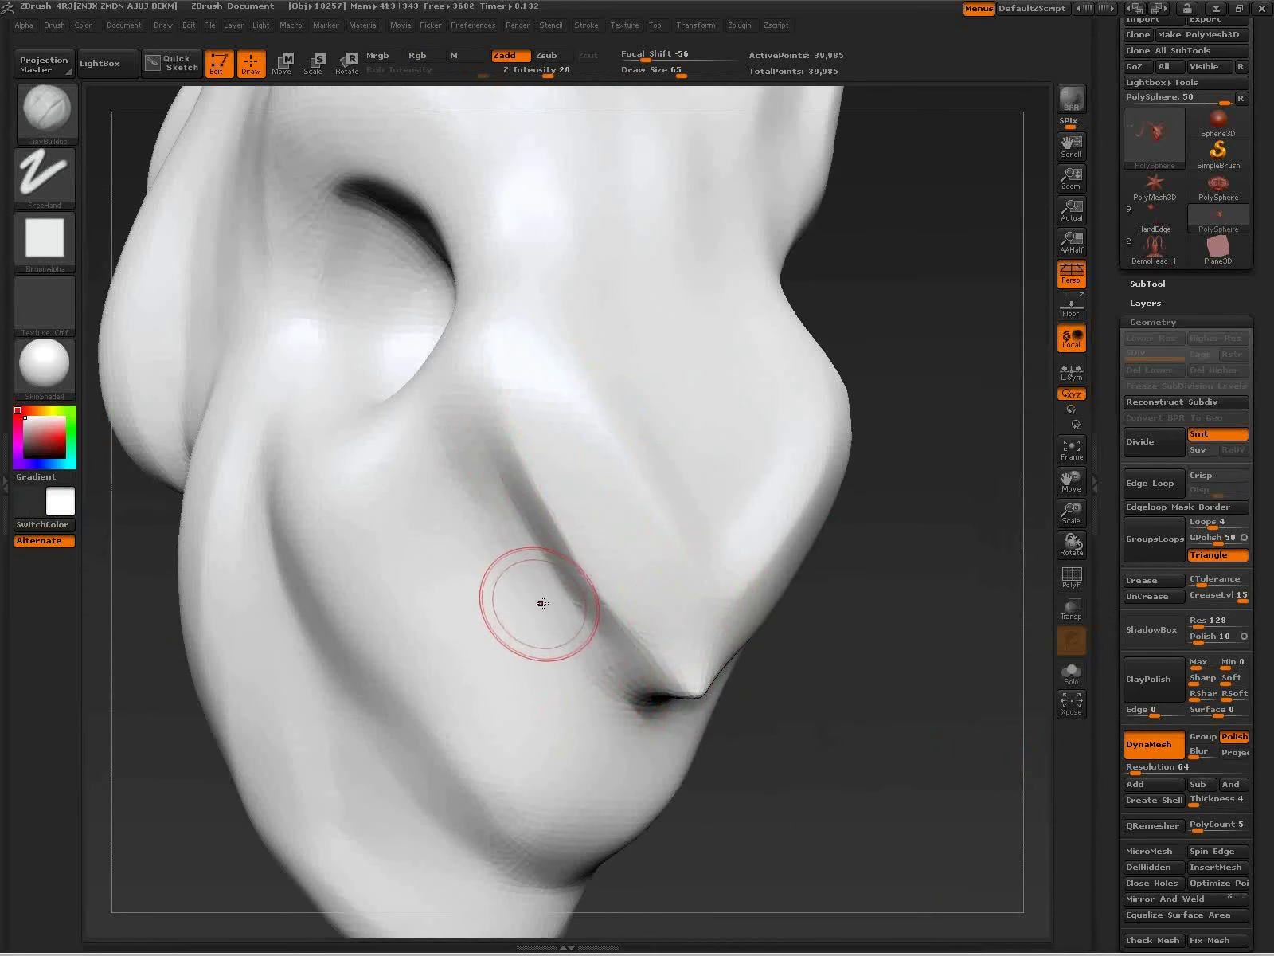
Step: Add clay strokes along the diagonal crease between the nose and cheek and remesh the head
{"action": "mouse_move", "coordinate": [540, 601]}
{"action": "right_mouse_down"}
{"action": "mouse_move", "coordinate": [563, 595]}
{"action": "mouse_move", "coordinate": [527, 588]}
{"action": "right_mouse_up"}
{"action": "left_click_drag", "start_coordinate": [502, 420], "coordinate": [622, 677]}
{"action": "mouse_move", "coordinate": [516, 450]}
{"action": "left_mouse_down"}
{"action": "mouse_move", "coordinate": [529, 504]}
{"action": "mouse_move", "coordinate": [650, 685]}
{"action": "left_mouse_up"}
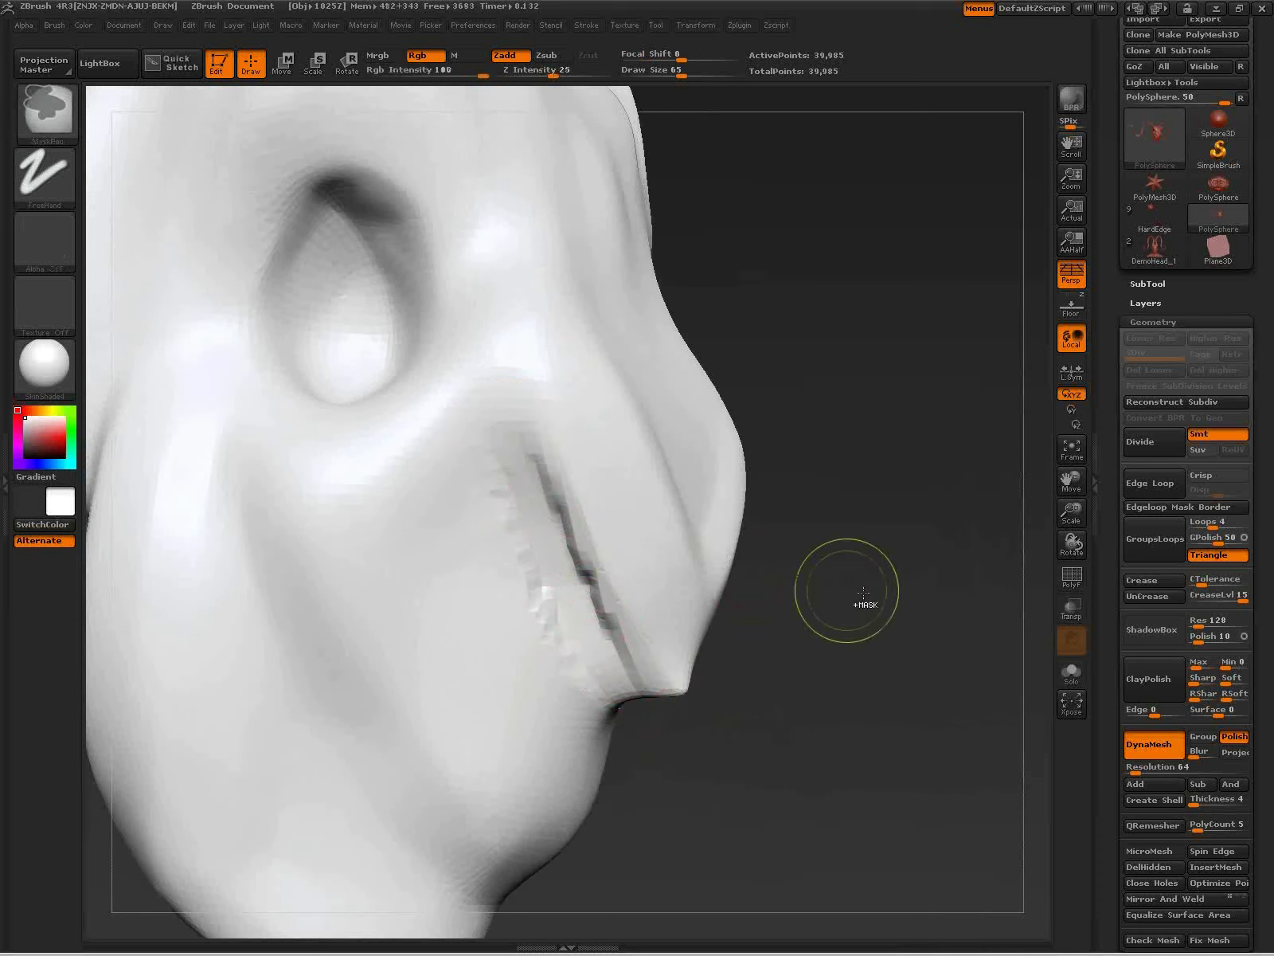
{"action": "left_click_drag", "start_coordinate": [867, 611], "coordinate": [771, 804], "text": "ctrl"}
{"action": "left_click_drag", "start_coordinate": [922, 800], "coordinate": [924, 802], "text": "ctrl"}
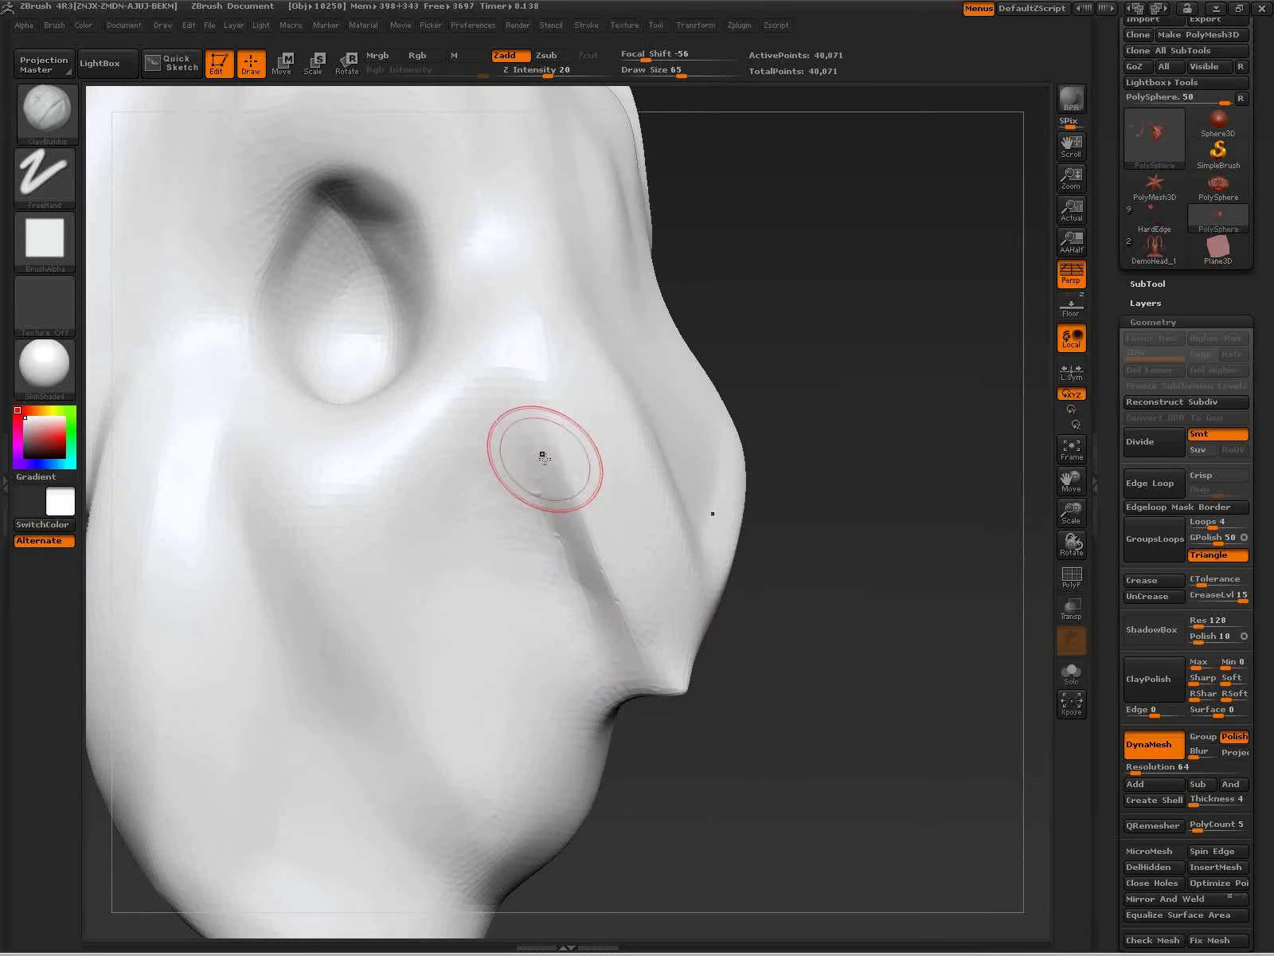
Step: Build up clay around the rim of the eye socket with ClayBuildup at draw size 58 and remesh the head
{"action": "key", "text": "s"}
{"action": "left_click_drag", "start_coordinate": [769, 761], "coordinate": [745, 761]}
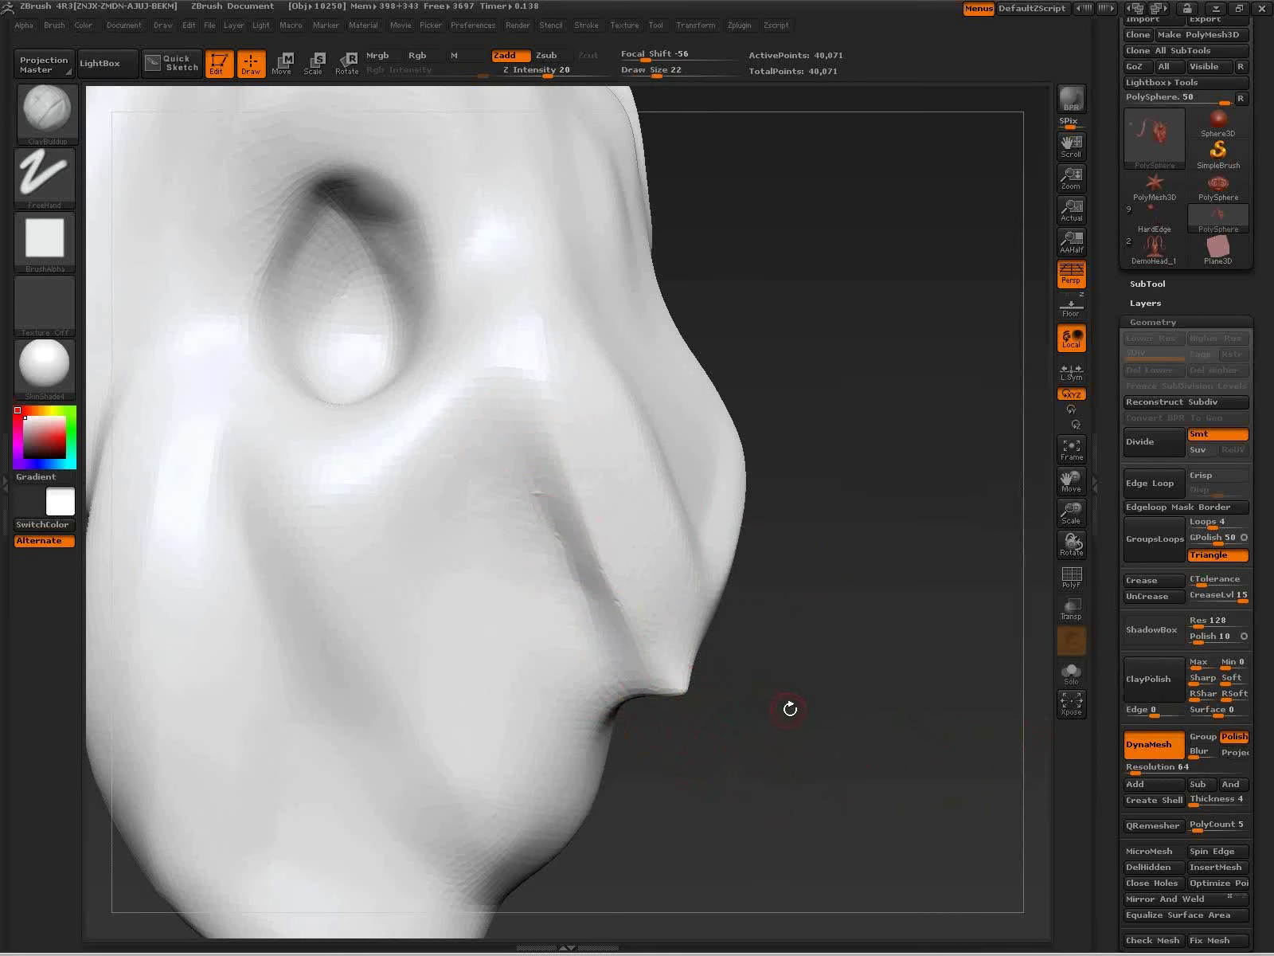
{"action": "key", "text": "ctrl"}
{"action": "right_click_drag", "start_coordinate": [752, 651], "coordinate": [586, 470], "text": "ctrl"}
{"action": "mouse_move", "coordinate": [405, 304]}
{"action": "left_mouse_down"}
{"action": "mouse_move", "coordinate": [373, 380]}
{"action": "mouse_move", "coordinate": [370, 348]}
{"action": "mouse_move", "coordinate": [373, 364]}
{"action": "mouse_move", "coordinate": [422, 293]}
{"action": "mouse_move", "coordinate": [470, 304]}
{"action": "left_mouse_up"}
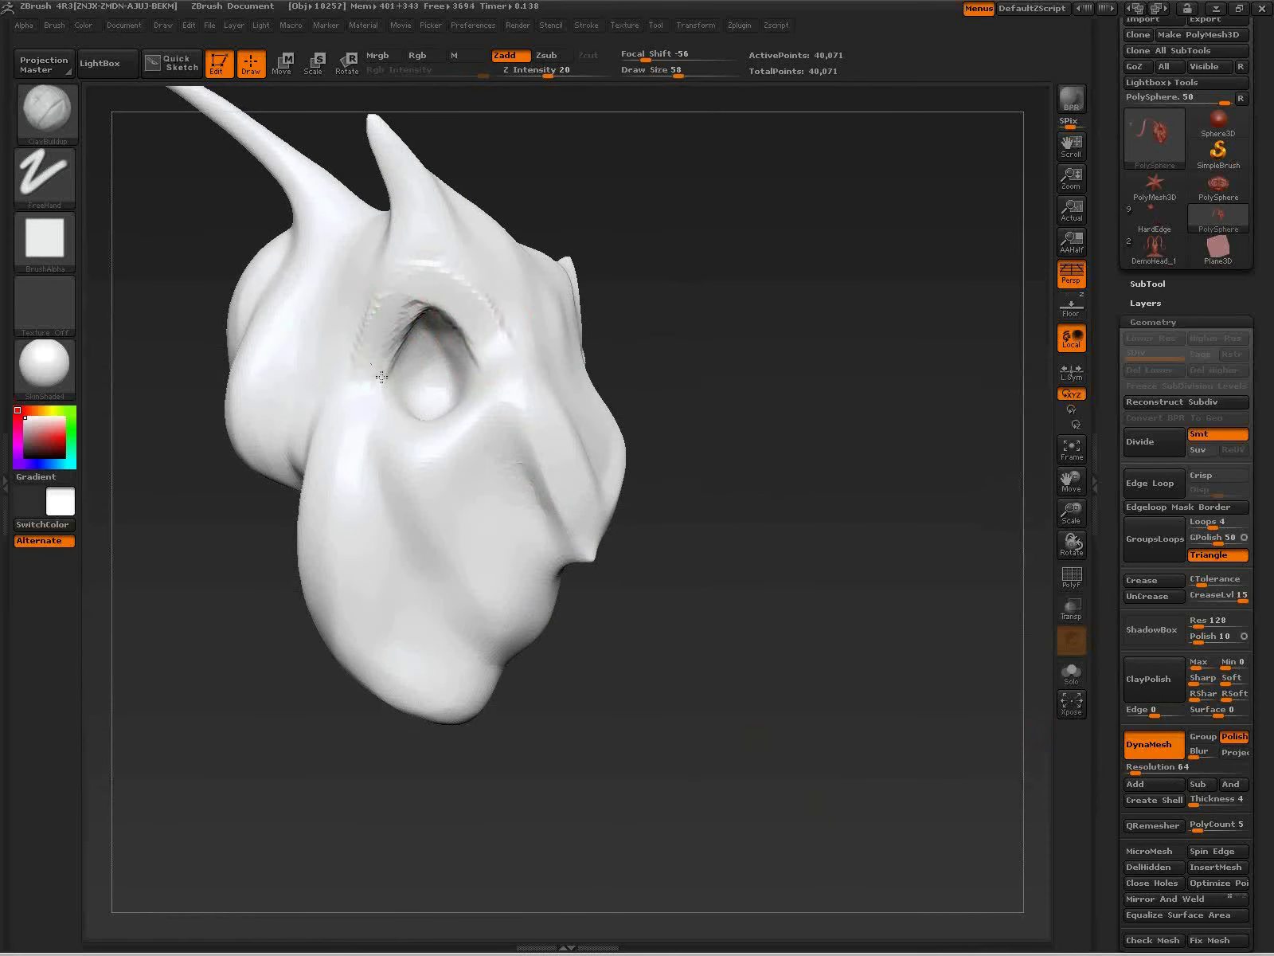
{"action": "mouse_move", "coordinate": [331, 379]}
{"action": "left_mouse_down"}
{"action": "mouse_move", "coordinate": [409, 484]}
{"action": "mouse_move", "coordinate": [399, 454]}
{"action": "left_mouse_up"}
{"action": "mouse_move", "coordinate": [789, 495]}
{"action": "left_mouse_down", "text": "ctrl"}
{"action": "mouse_move", "coordinate": [803, 749]}
{"action": "mouse_move", "coordinate": [810, 734]}
{"action": "left_mouse_up", "text": "ctrl"}
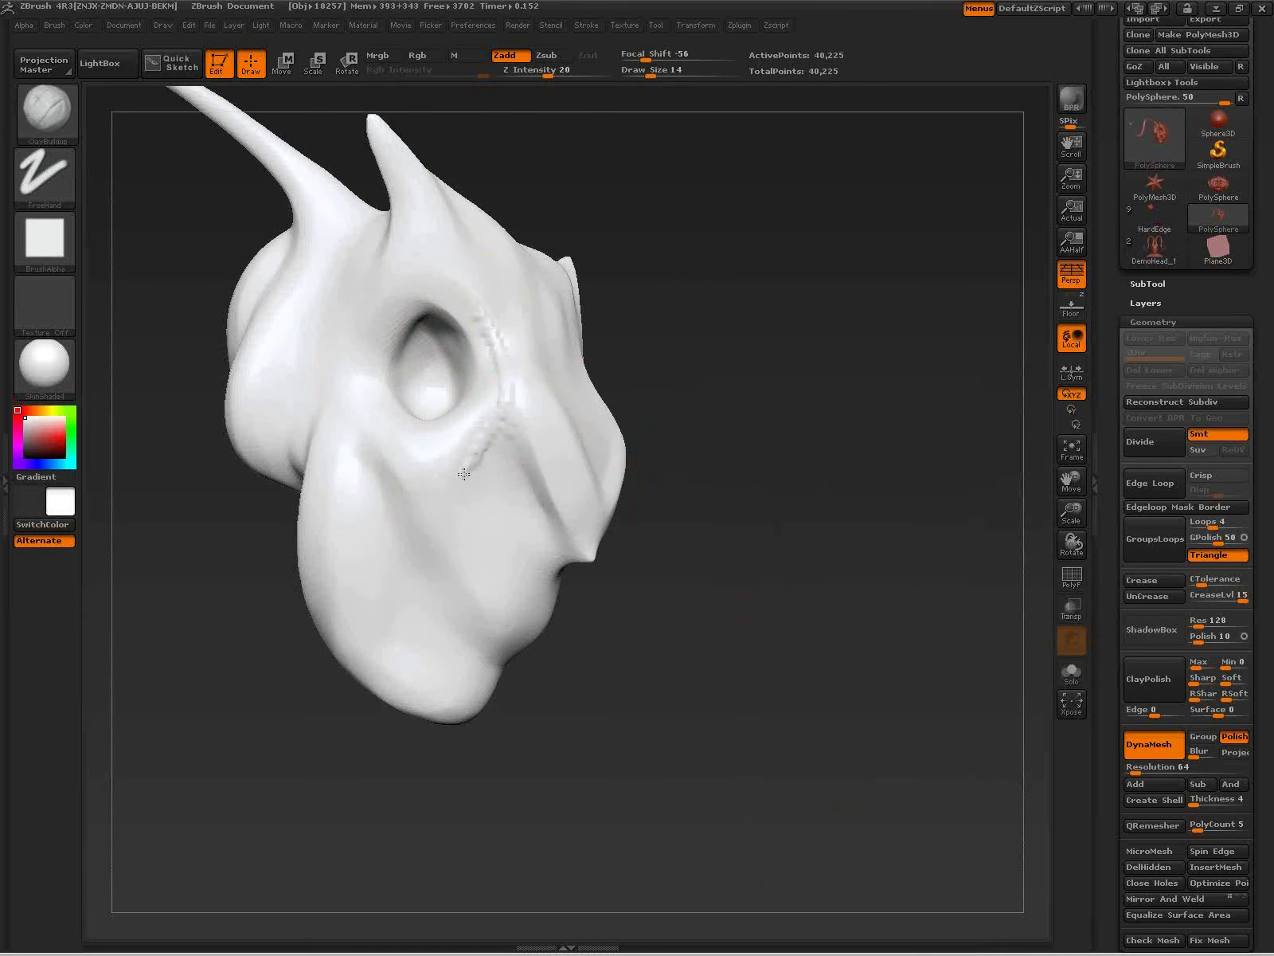
Step: Build up the cheek ridge below the eye with ClayBuildup, raising the draw size to 33, and remesh the head
{"action": "left_click_drag", "start_coordinate": [725, 443], "coordinate": [850, 751], "text": "ctrl"}
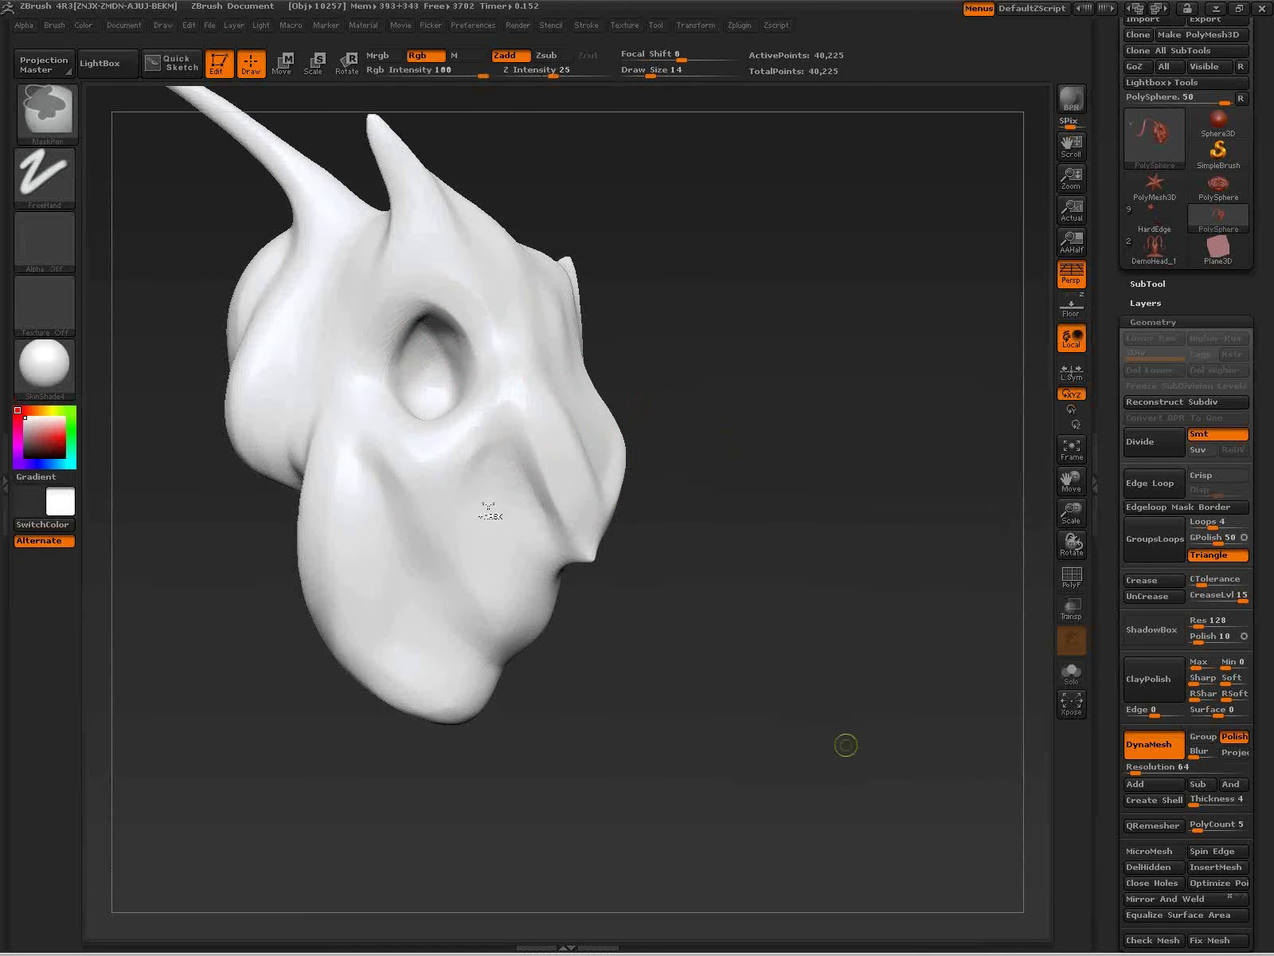
{"action": "key", "text": "s"}
{"action": "left_click_drag", "start_coordinate": [706, 526], "coordinate": [720, 526]}
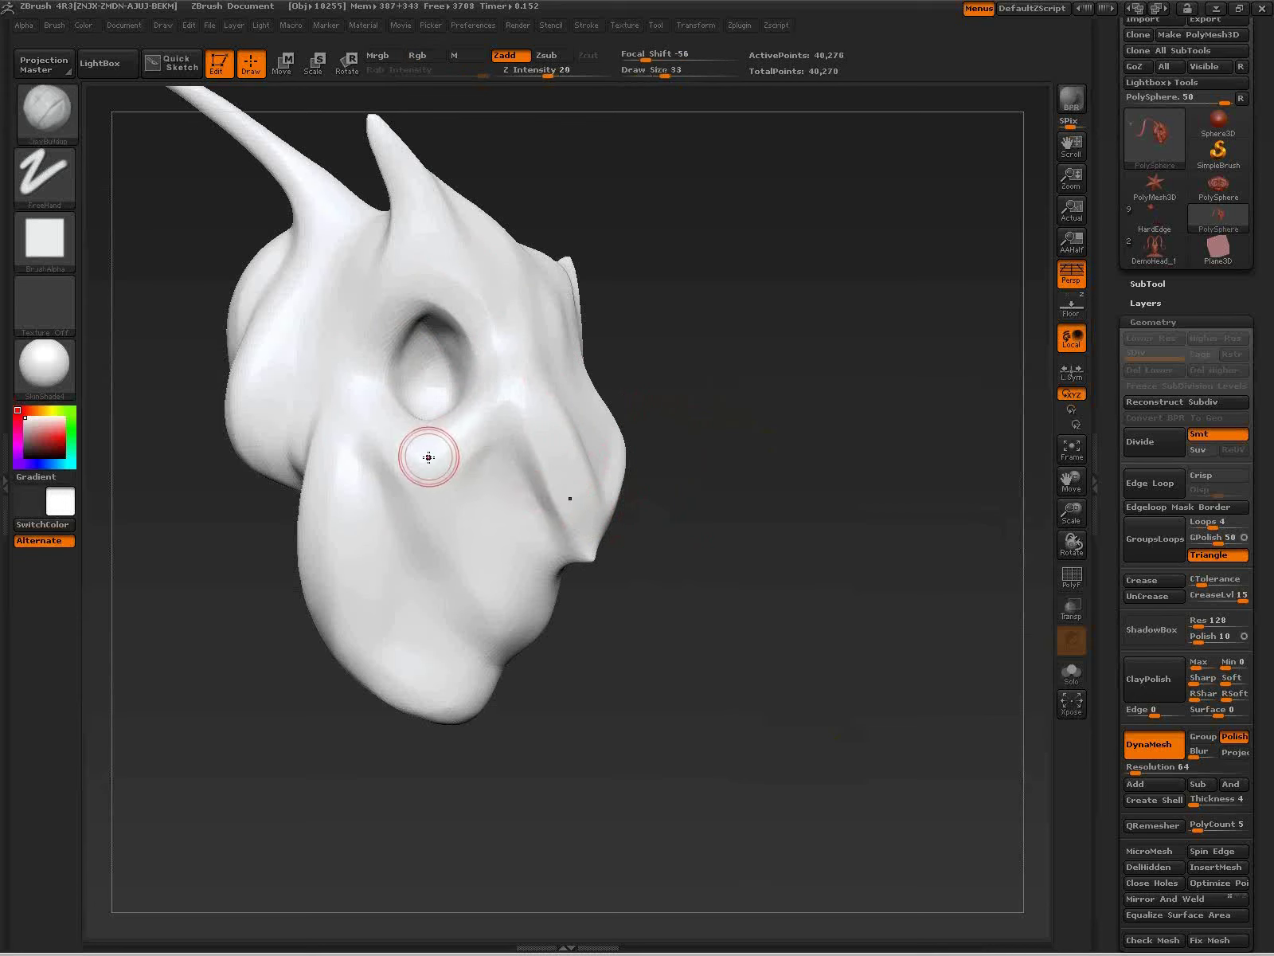
{"action": "left_click_drag", "start_coordinate": [495, 409], "coordinate": [444, 466]}
{"action": "left_click_drag", "start_coordinate": [768, 449], "coordinate": [863, 704], "text": "ctrl"}
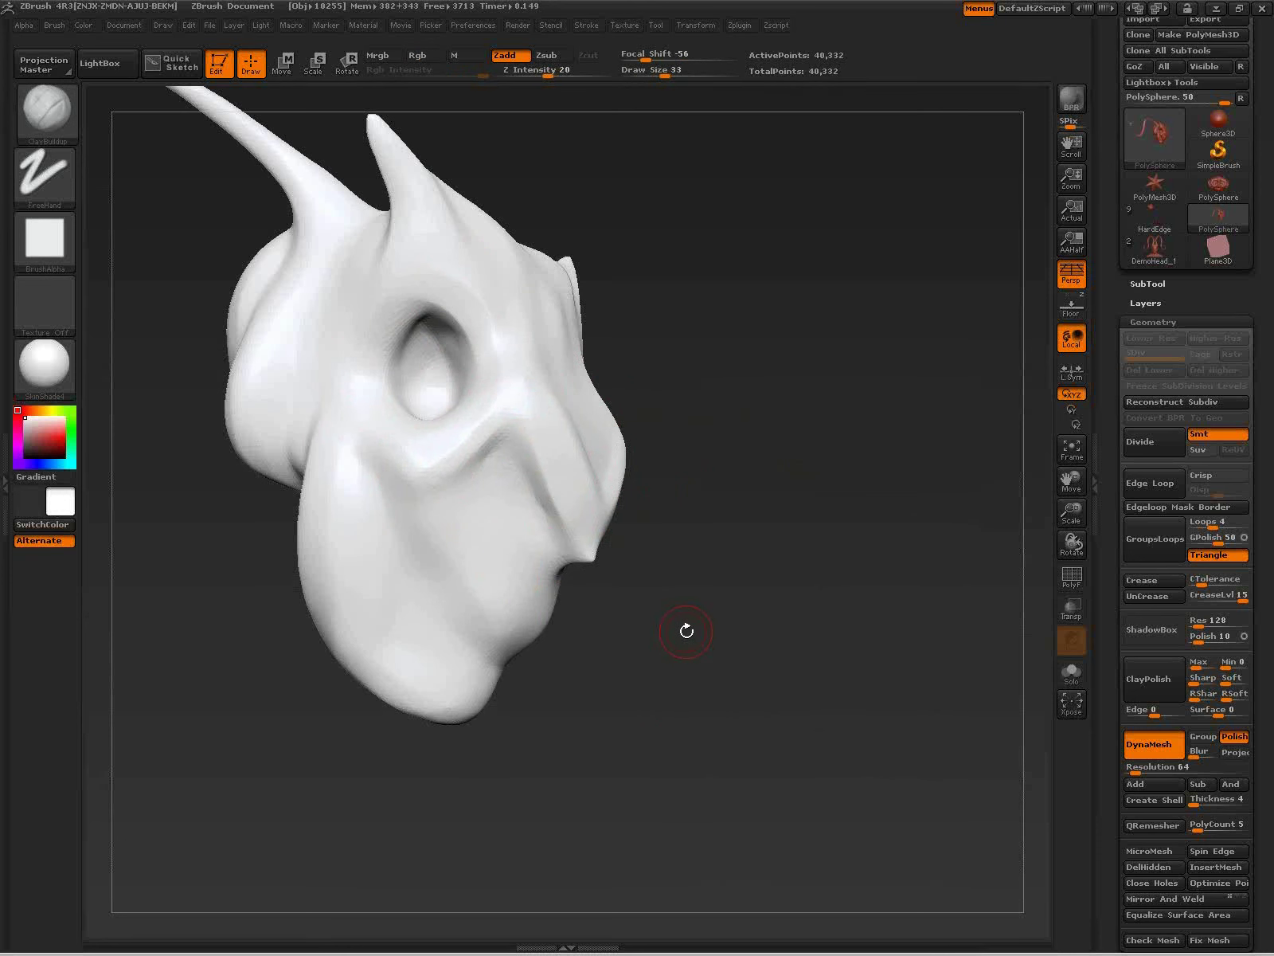
Step: Carve sharp creases under the cheek ridge and along the jaw with the Dam_Standard brush and remesh the head
{"action": "key", "text": "b"}
{"action": "key", "text": "d"}
{"action": "left_click", "coordinate": [635, 696]}
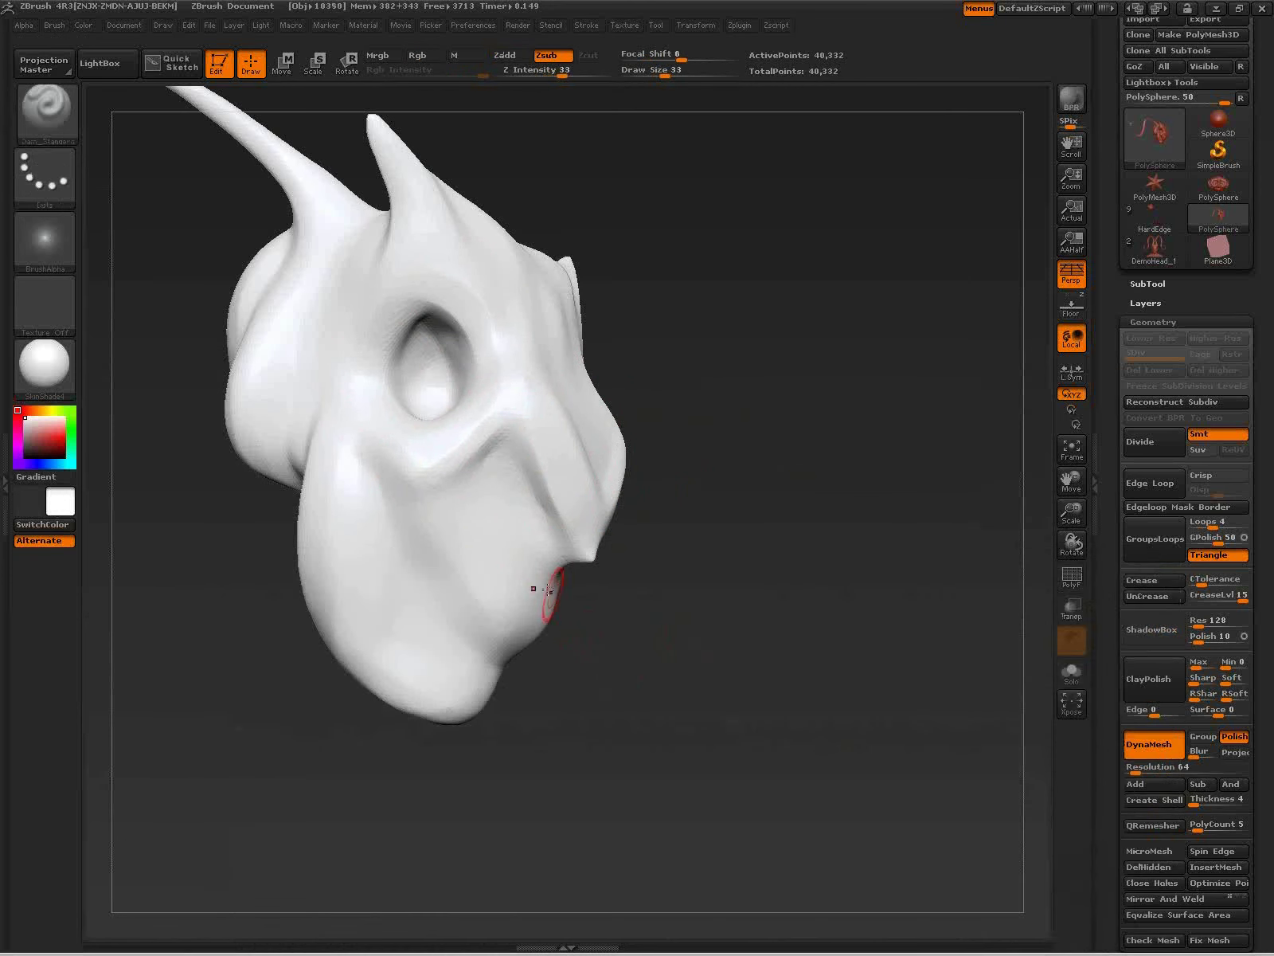
{"action": "mouse_move", "coordinate": [370, 446]}
{"action": "left_mouse_down"}
{"action": "mouse_move", "coordinate": [446, 605]}
{"action": "mouse_move", "coordinate": [498, 661]}
{"action": "left_mouse_up"}
{"action": "mouse_move", "coordinate": [370, 430]}
{"action": "left_mouse_down"}
{"action": "mouse_move", "coordinate": [414, 474]}
{"action": "mouse_move", "coordinate": [482, 454]}
{"action": "mouse_move", "coordinate": [510, 419]}
{"action": "left_mouse_up"}
{"action": "mouse_move", "coordinate": [774, 468]}
{"action": "left_mouse_down", "text": "ctrl"}
{"action": "mouse_move", "coordinate": [846, 743]}
{"action": "mouse_move", "coordinate": [836, 741]}
{"action": "left_mouse_up", "text": "ctrl"}
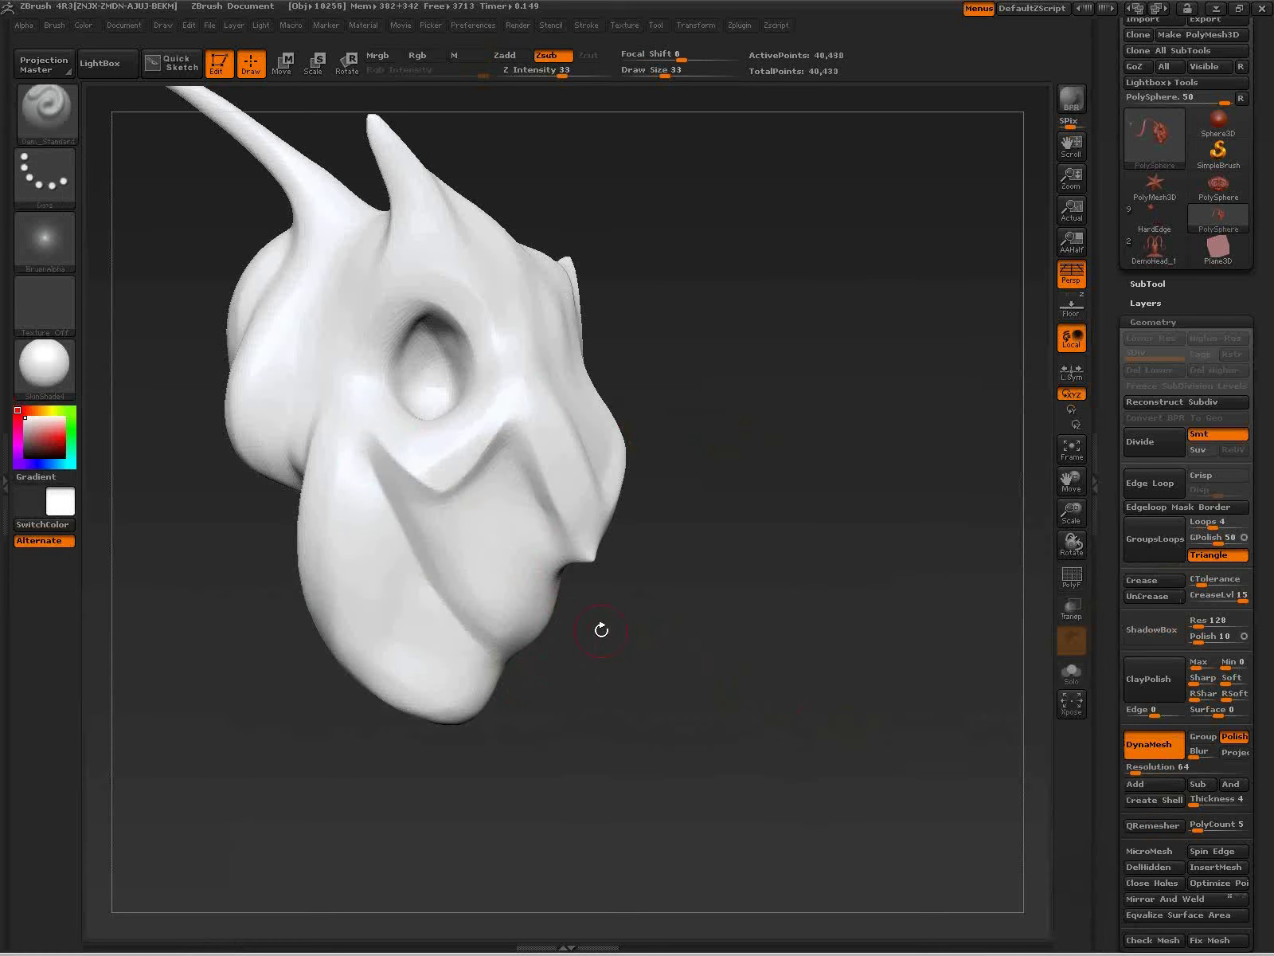
Step: Carve a crease along the rear of the jaw with Dam_Standard, remesh the head and smooth the crease
{"action": "mouse_move", "coordinate": [358, 434]}
{"action": "left_mouse_down"}
{"action": "mouse_move", "coordinate": [336, 521]}
{"action": "mouse_move", "coordinate": [355, 659]}
{"action": "left_mouse_up"}
{"action": "left_click_drag", "start_coordinate": [724, 594], "coordinate": [829, 772], "text": "ctrl"}
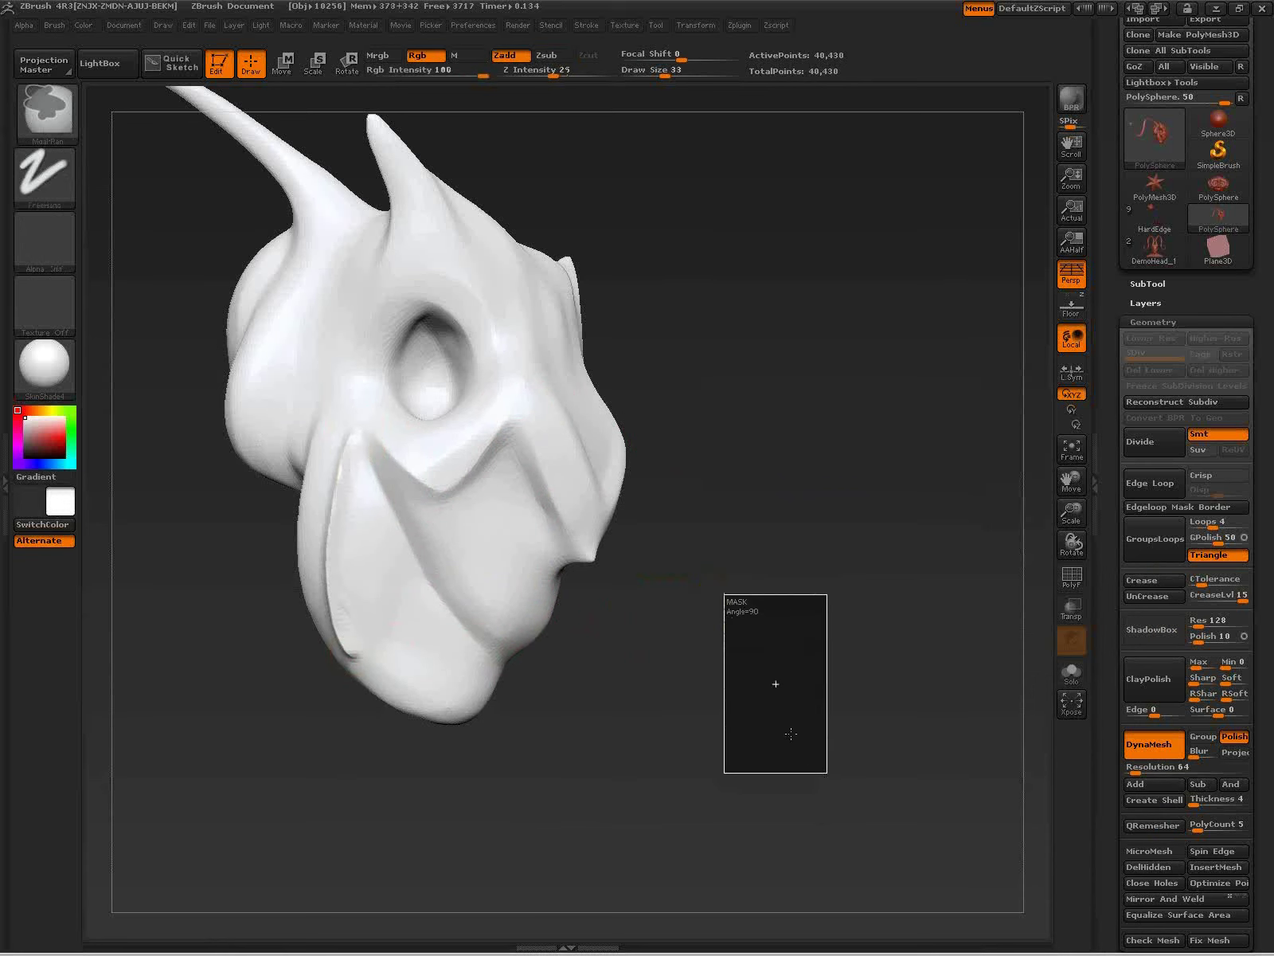
{"action": "left_click_drag", "start_coordinate": [376, 667], "coordinate": [329, 574], "text": "shift"}
{"action": "mouse_move", "coordinate": [740, 768]}
{"action": "left_mouse_down"}
{"action": "mouse_move", "coordinate": [734, 668]}
{"action": "mouse_move", "coordinate": [762, 674]}
{"action": "mouse_move", "coordinate": [698, 667]}
{"action": "left_mouse_up"}
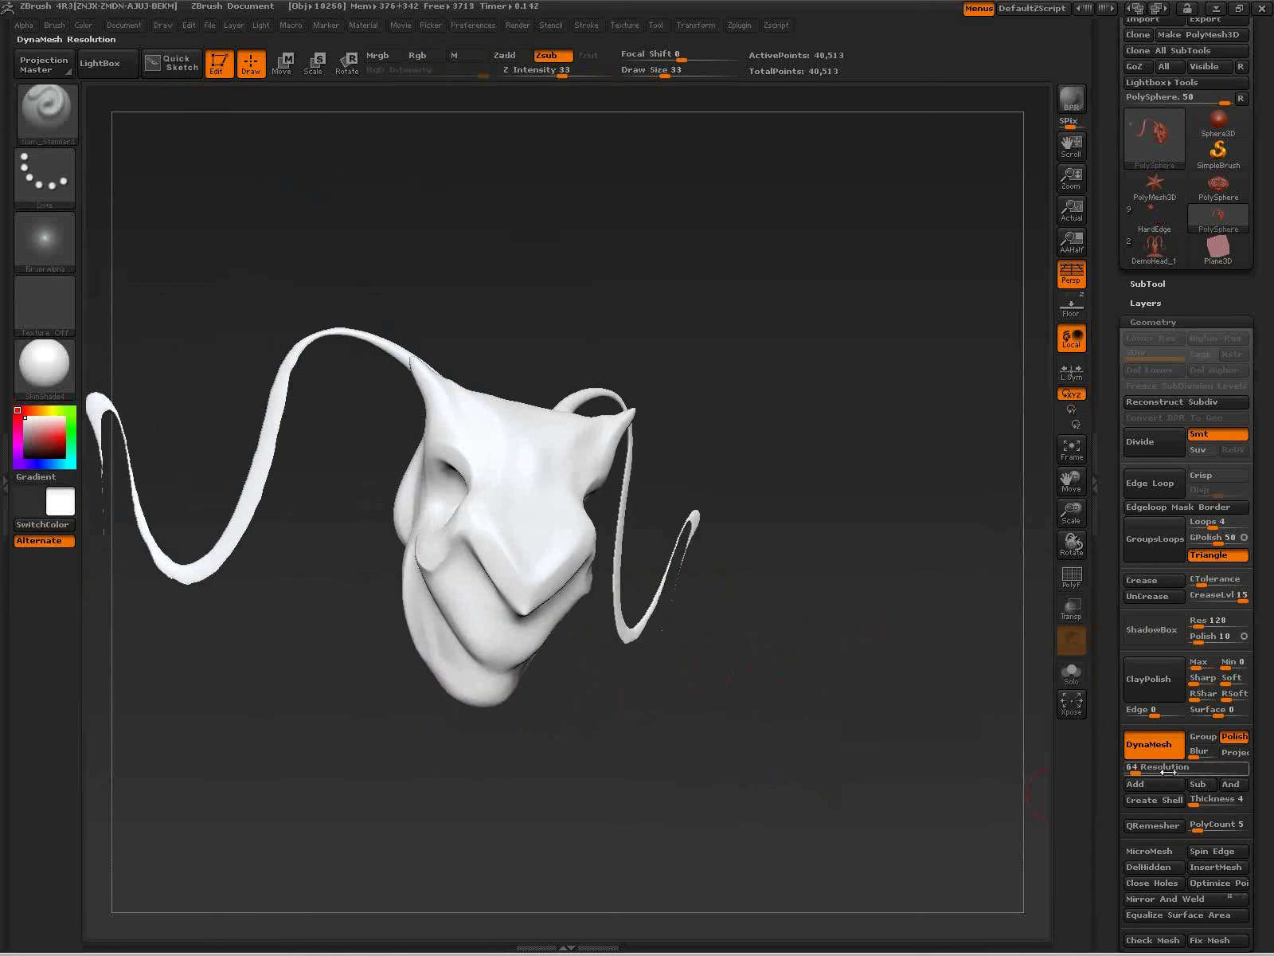
Step: Turn off DynaMesh Polish and insert an eyeball sphere in the eye socket with InsertSphere, showing the polyframe
{"action": "left_click_drag", "start_coordinate": [636, 723], "coordinate": [733, 716], "text": "alt"}
{"action": "left_click", "coordinate": [1233, 741]}
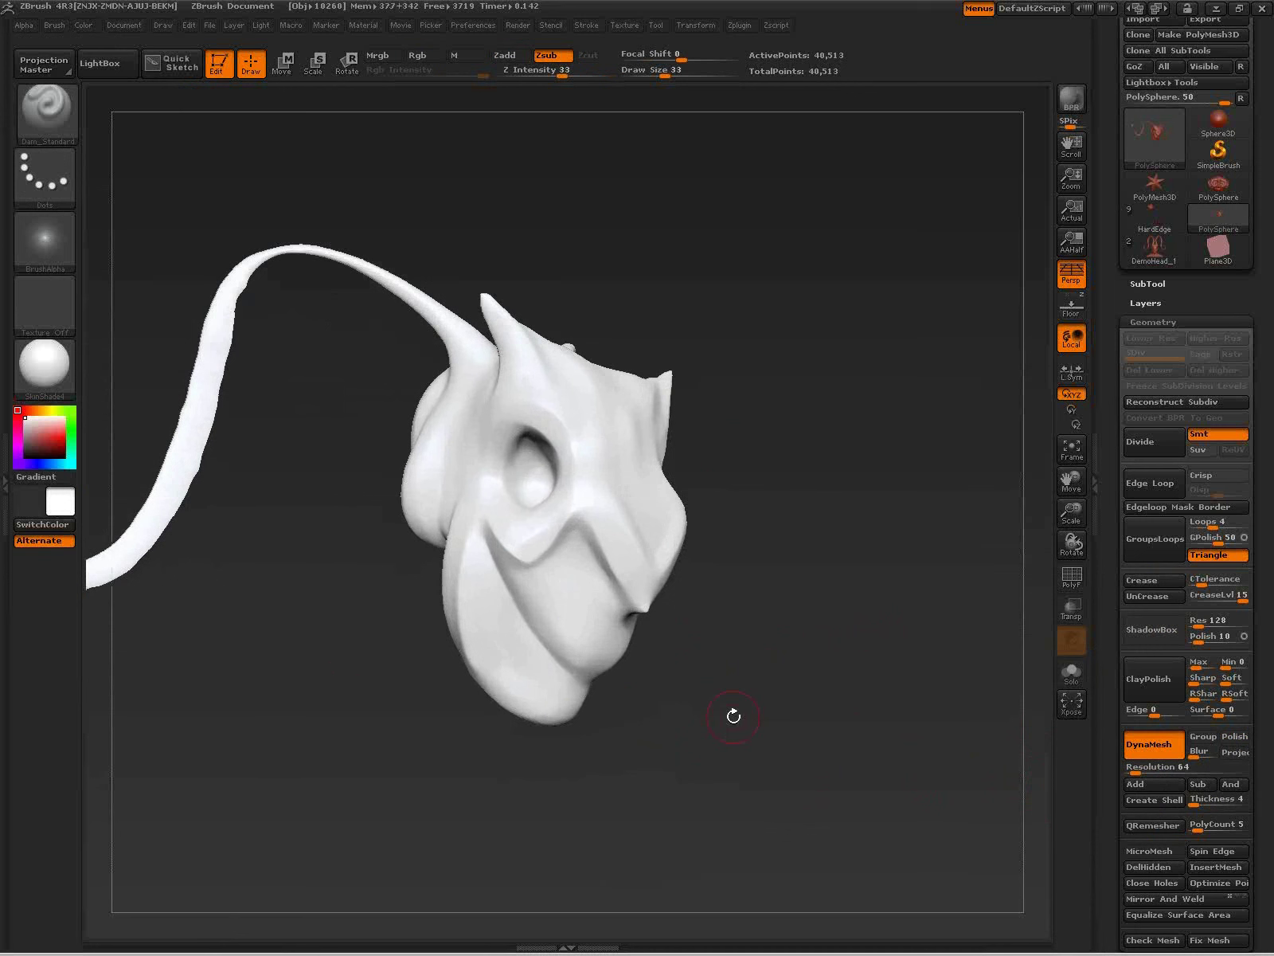
{"action": "key", "text": "b"}
{"action": "key", "text": "i"}
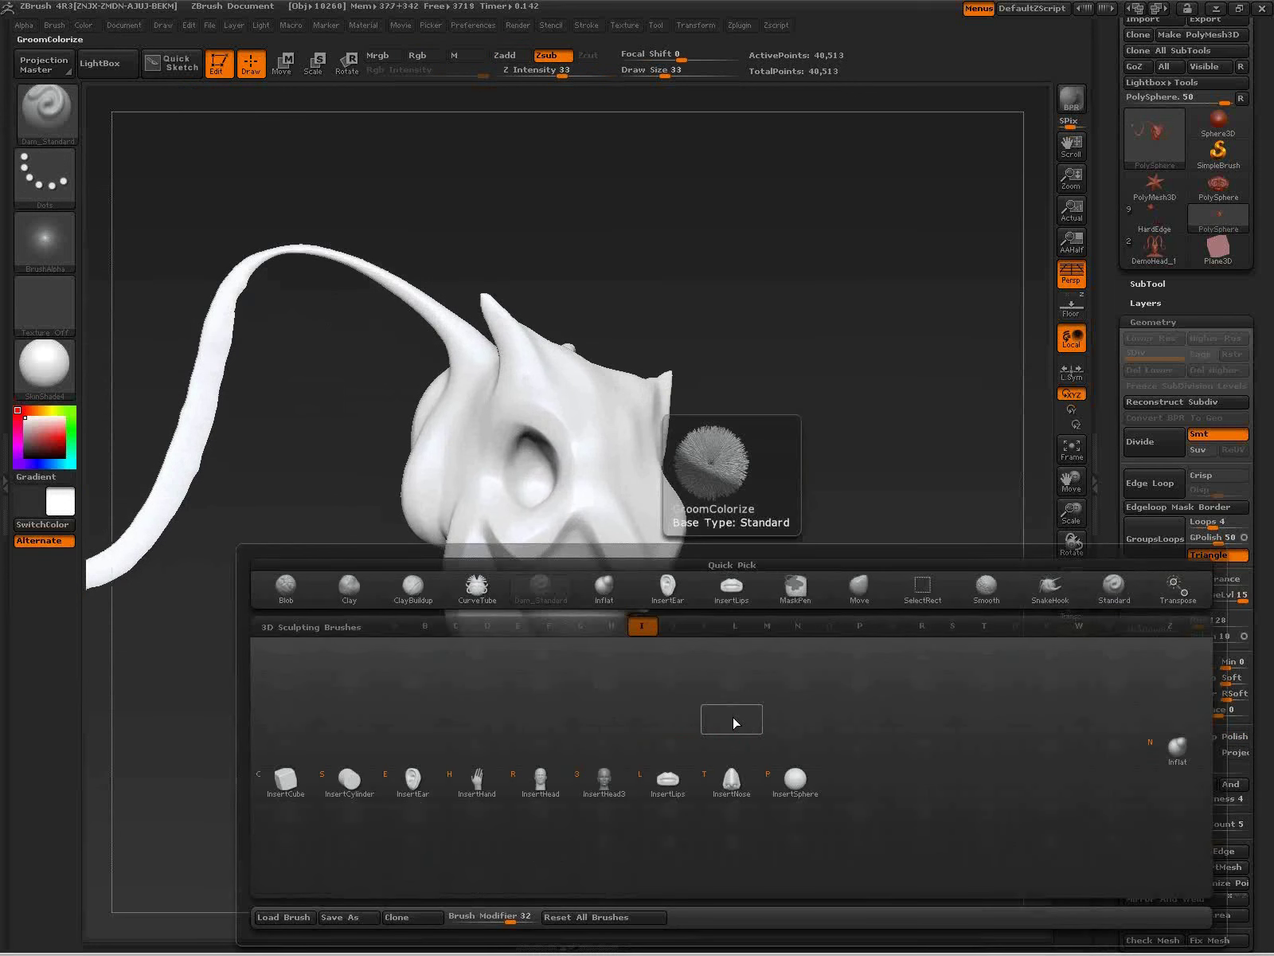
{"action": "left_click", "coordinate": [795, 778]}
{"action": "mouse_move", "coordinate": [532, 475]}
{"action": "left_mouse_down"}
{"action": "mouse_move", "coordinate": [763, 691]}
{"action": "mouse_move", "coordinate": [697, 697]}
{"action": "mouse_move", "coordinate": [768, 701]}
{"action": "mouse_move", "coordinate": [700, 762]}
{"action": "left_mouse_up"}
{"action": "key", "text": "shift+f"}
{"action": "left_click_drag", "start_coordinate": [612, 726], "coordinate": [629, 724]}
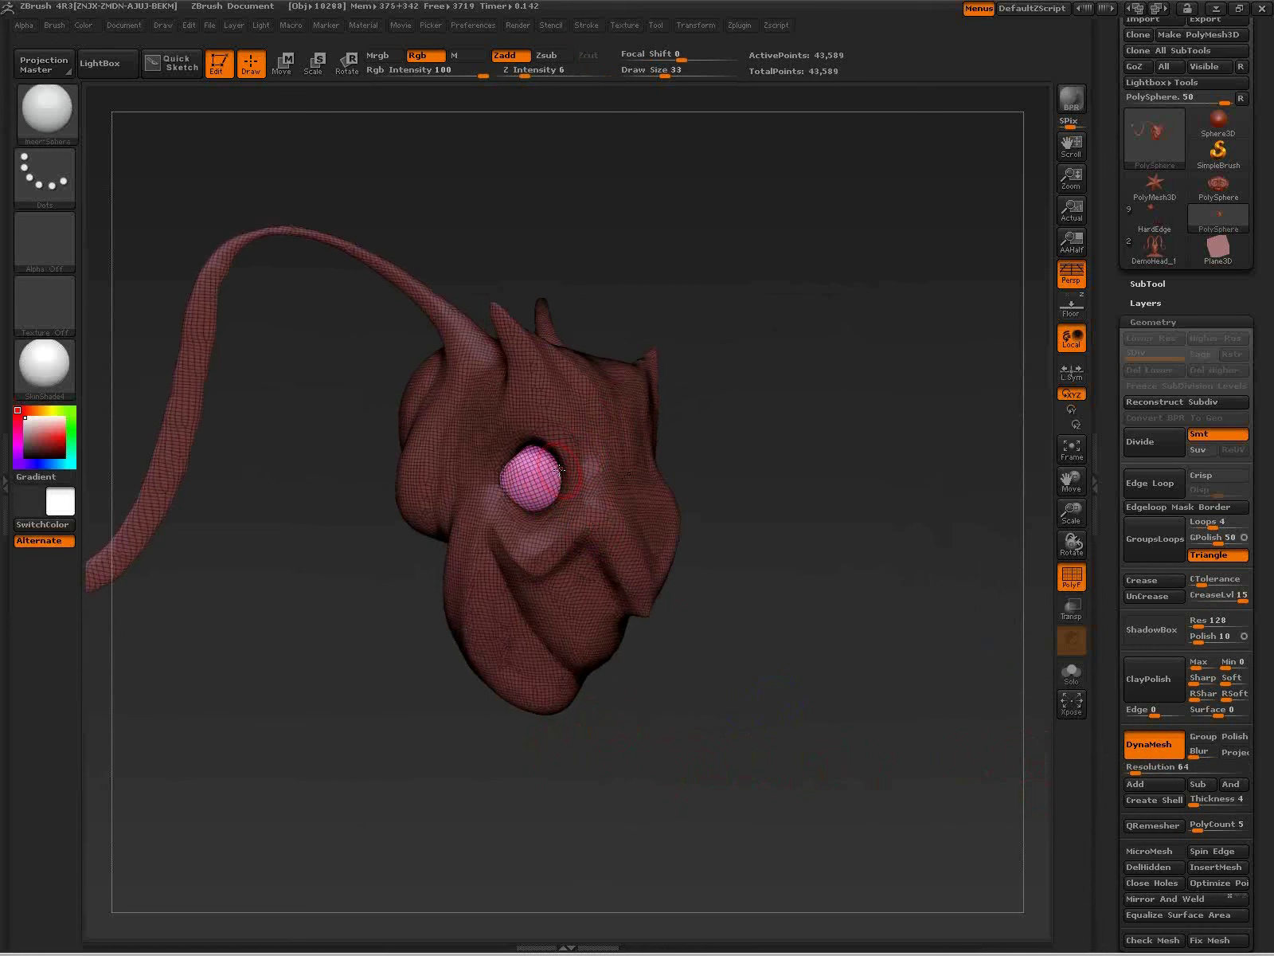
Step: Clear the mask and remesh so the eyeball sphere fuses with the head
{"action": "mouse_move", "coordinate": [781, 652]}
{"action": "left_mouse_down", "text": "ctrl"}
{"action": "mouse_move", "coordinate": [773, 671]}
{"action": "mouse_move", "coordinate": [788, 674]}
{"action": "mouse_move", "coordinate": [846, 836]}
{"action": "left_mouse_up", "text": "ctrl"}
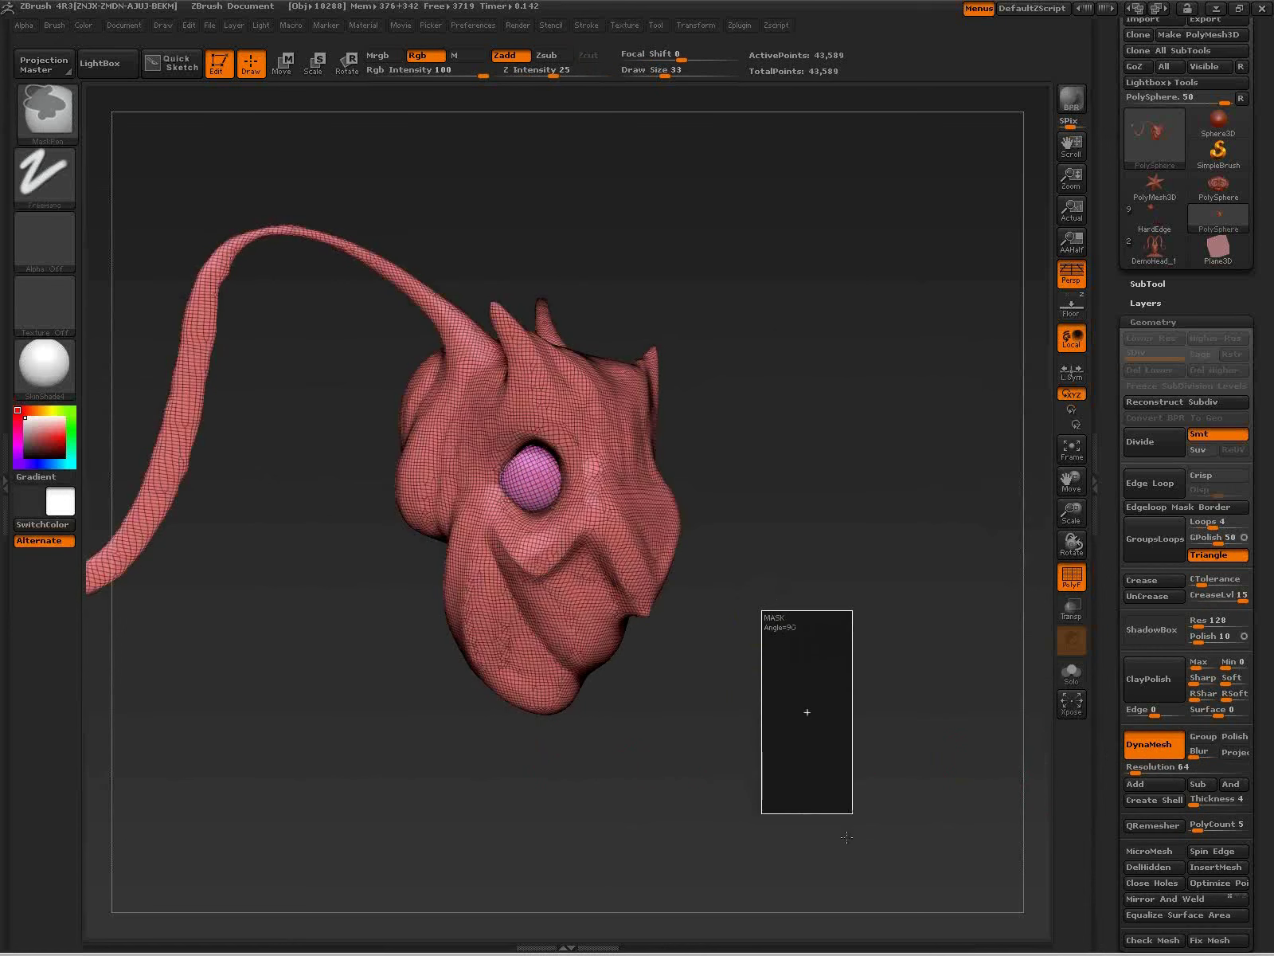
{"action": "left_click_drag", "start_coordinate": [780, 800], "coordinate": [780, 800], "text": "ctrl"}
{"action": "key", "text": "ctrl+z"}
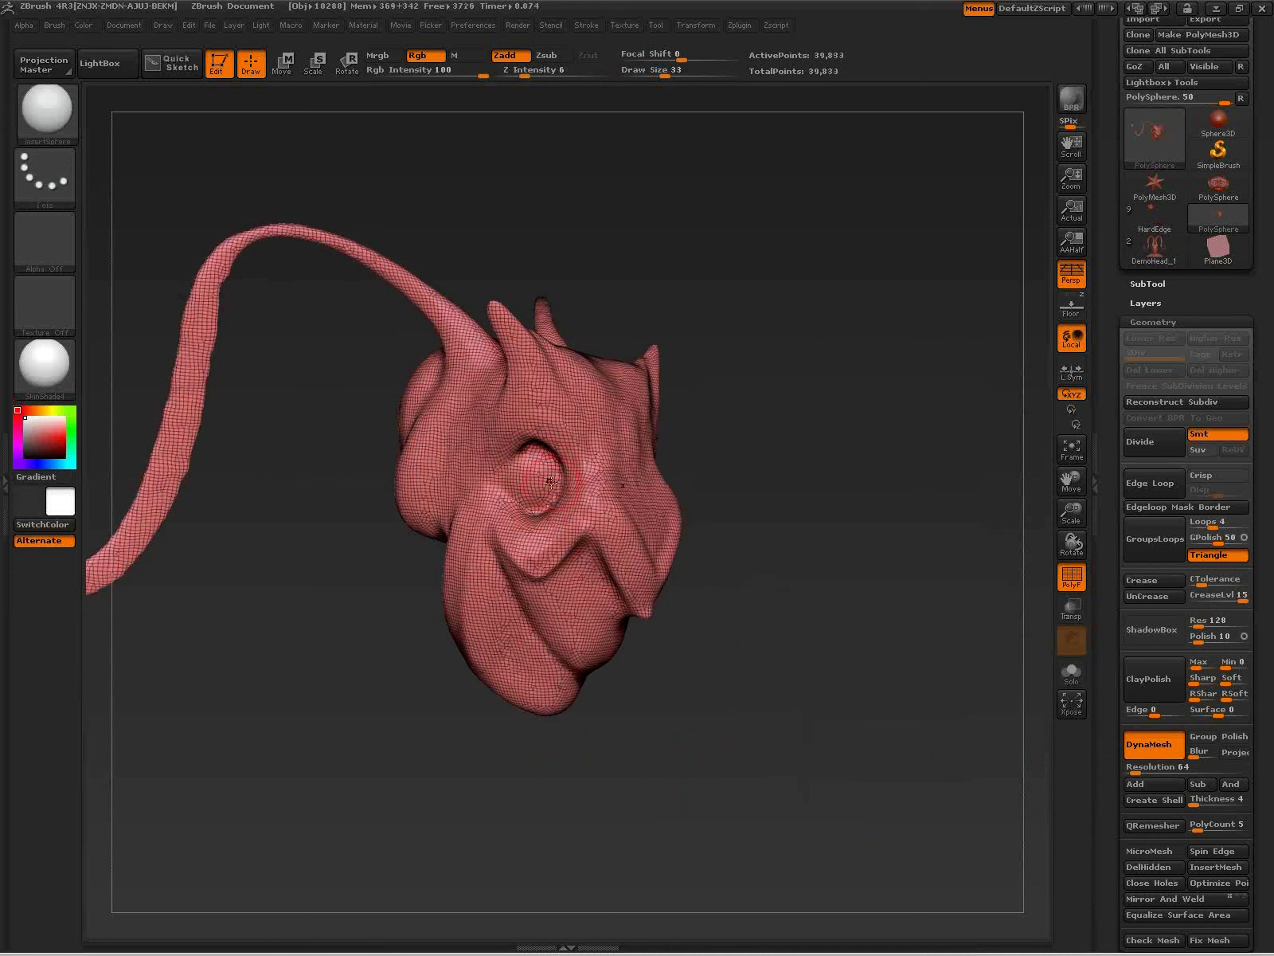
Step: Hide the polyframe and switch to the ClayBuildup brush
{"action": "key", "text": "shift+f"}
{"action": "key", "text": "b"}
{"action": "key", "text": "c"}
{"action": "key", "text": "b"}
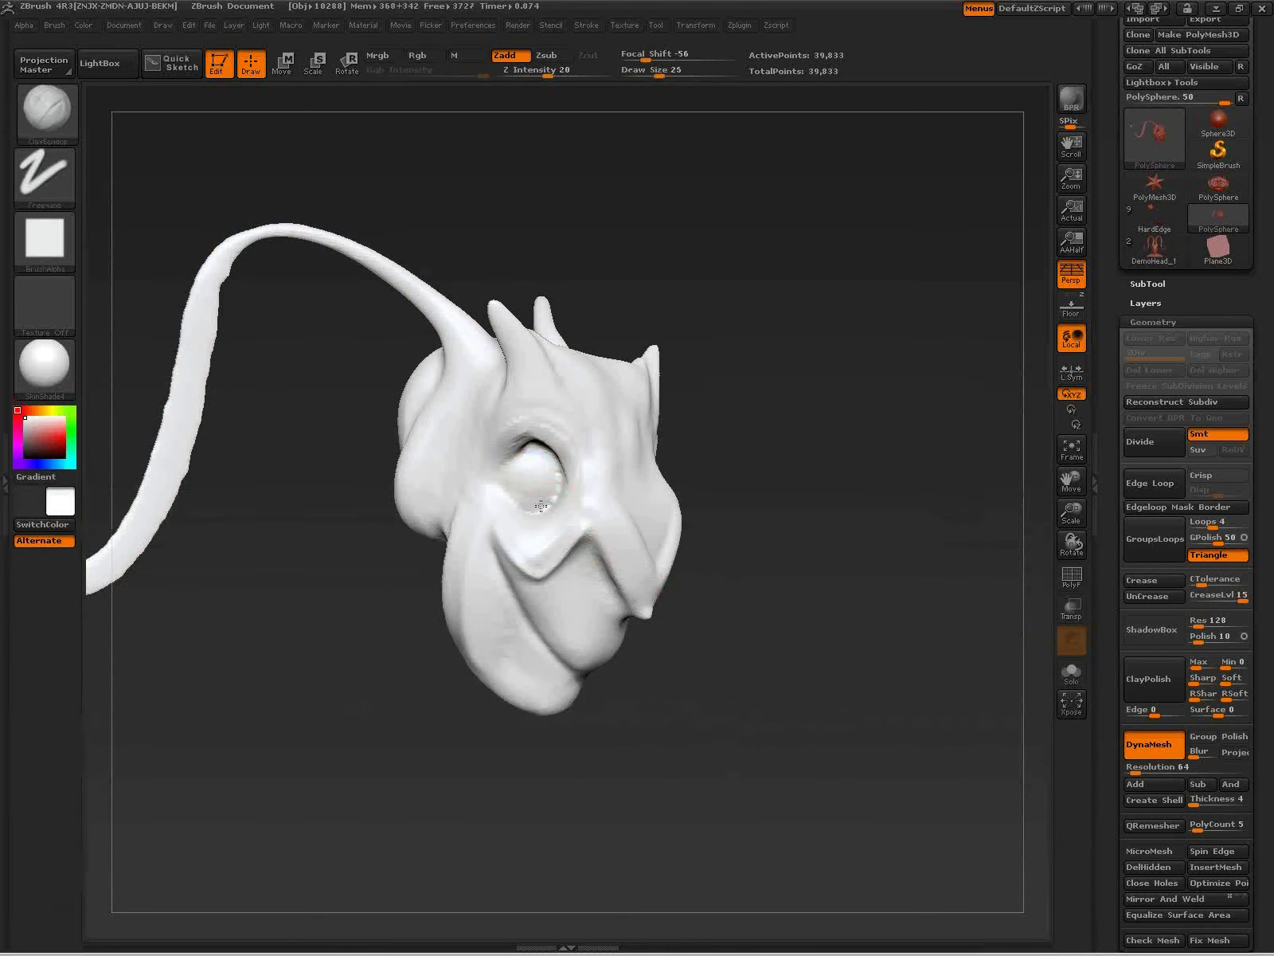
Step: Try clay strokes across the fused eyeball, and undo both the strokes and the remesh
{"action": "mouse_move", "coordinate": [547, 499]}
{"action": "left_mouse_down"}
{"action": "mouse_move", "coordinate": [518, 476]}
{"action": "mouse_move", "coordinate": [504, 497]}
{"action": "left_mouse_up"}
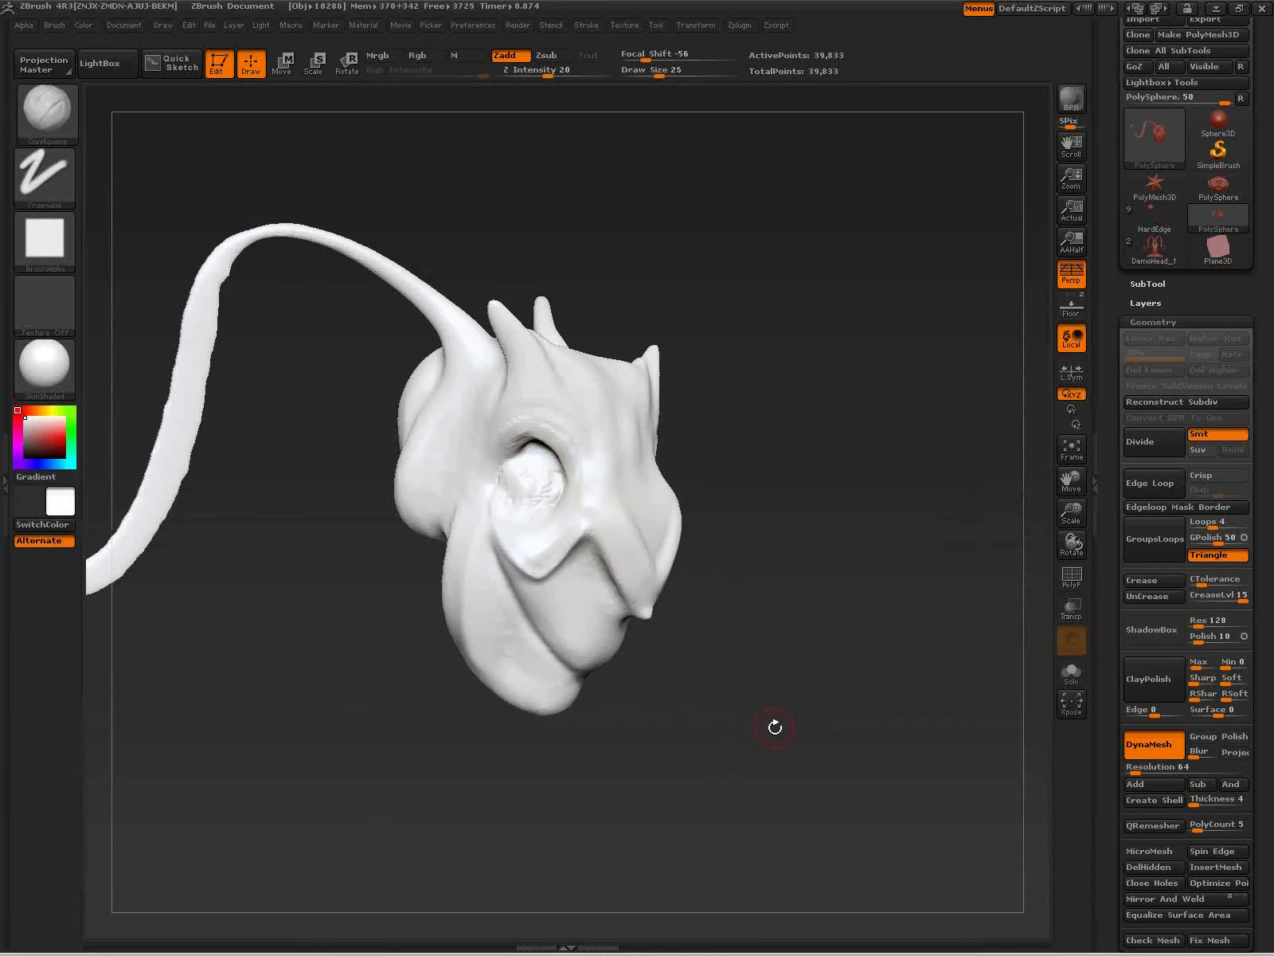
{"action": "key", "text": "ctrl+z"}
{"action": "key", "text": "ctrl+z"}
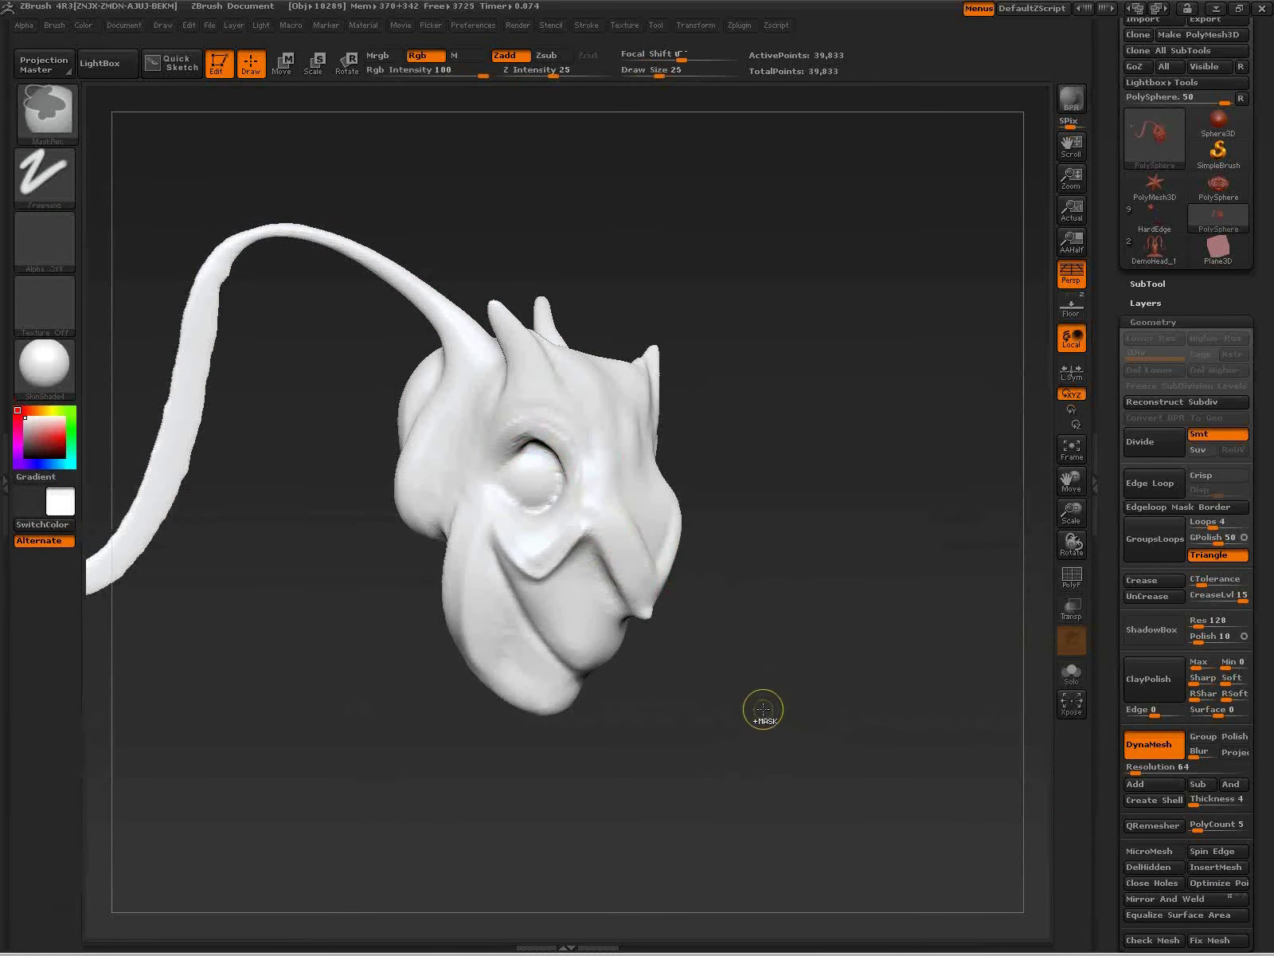
{"action": "key", "text": "ctrl+z"}
{"action": "key", "text": "ctrl+z"}
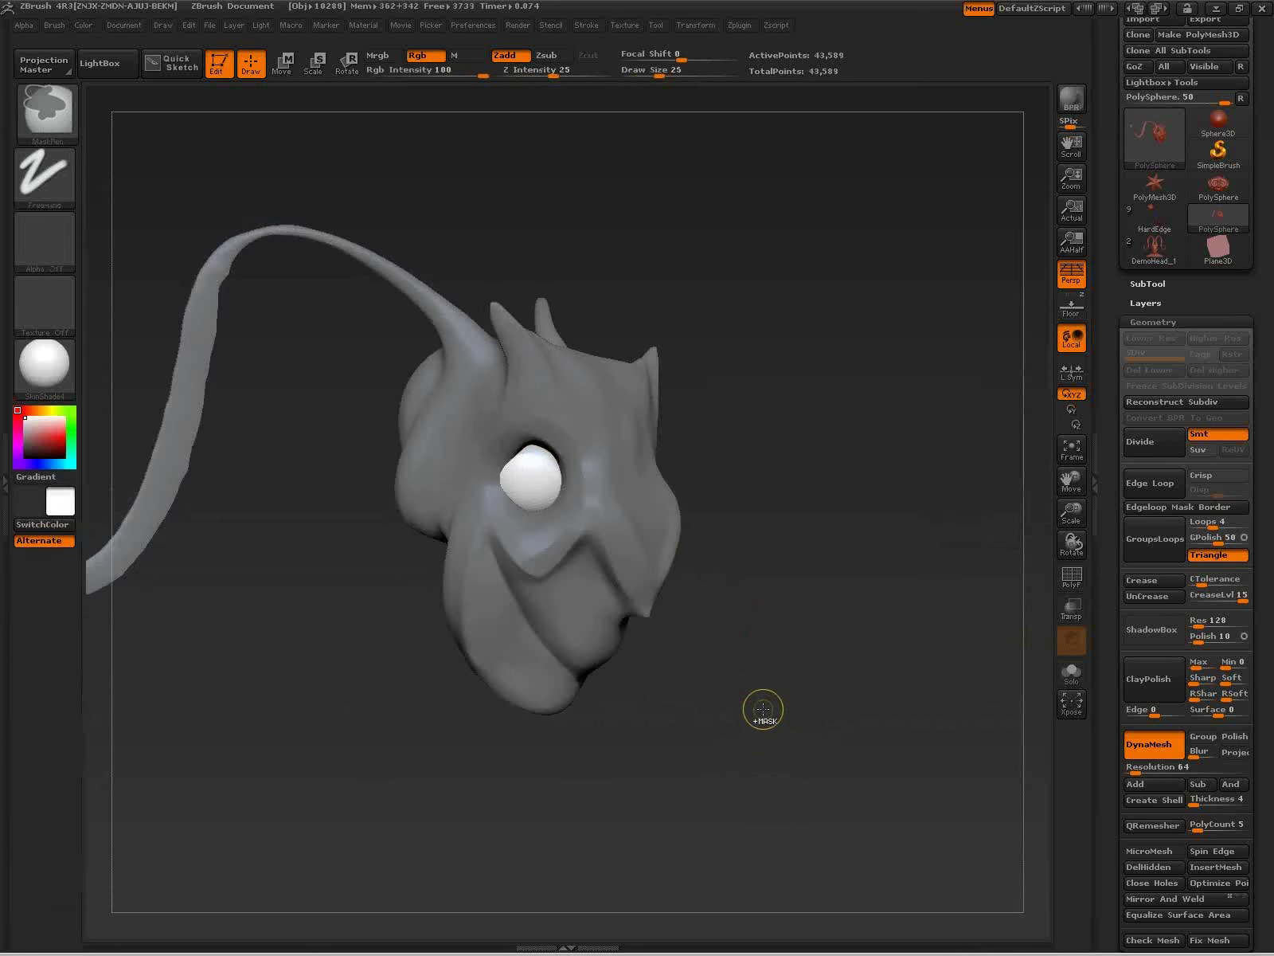
Step: Enable the DynaMesh Groups option, clear the mask and remesh so the eyeballs stay separate from the head
{"action": "key", "text": "shift+f"}
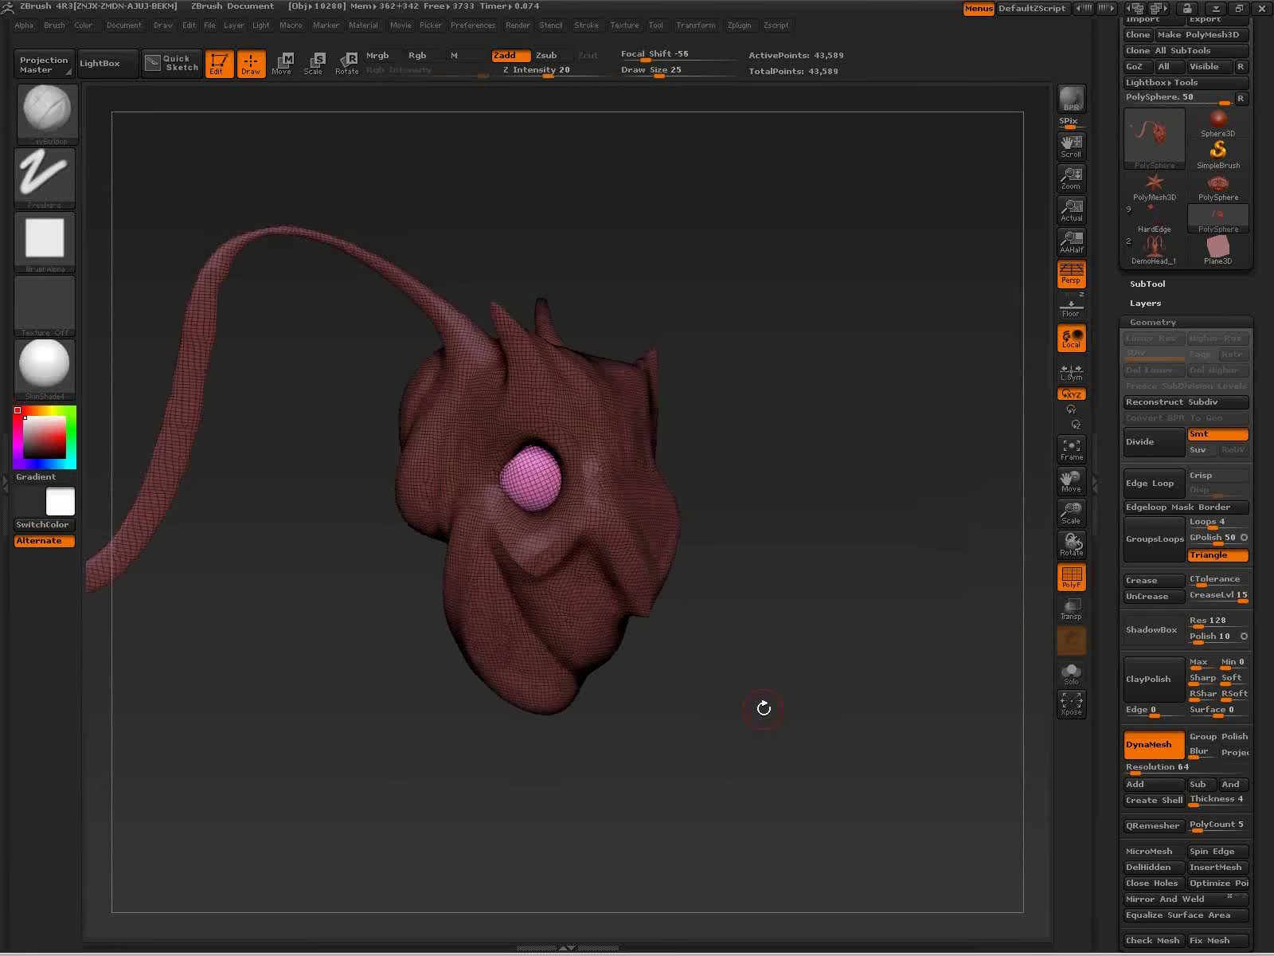
{"action": "left_click", "coordinate": [1203, 736]}
{"action": "left_click_drag", "start_coordinate": [761, 623], "coordinate": [850, 888], "text": "ctrl"}
{"action": "mouse_move", "coordinate": [763, 654]}
{"action": "left_mouse_down", "text": "ctrl"}
{"action": "mouse_move", "coordinate": [891, 846]}
{"action": "mouse_move", "coordinate": [881, 846]}
{"action": "left_mouse_up", "text": "ctrl"}
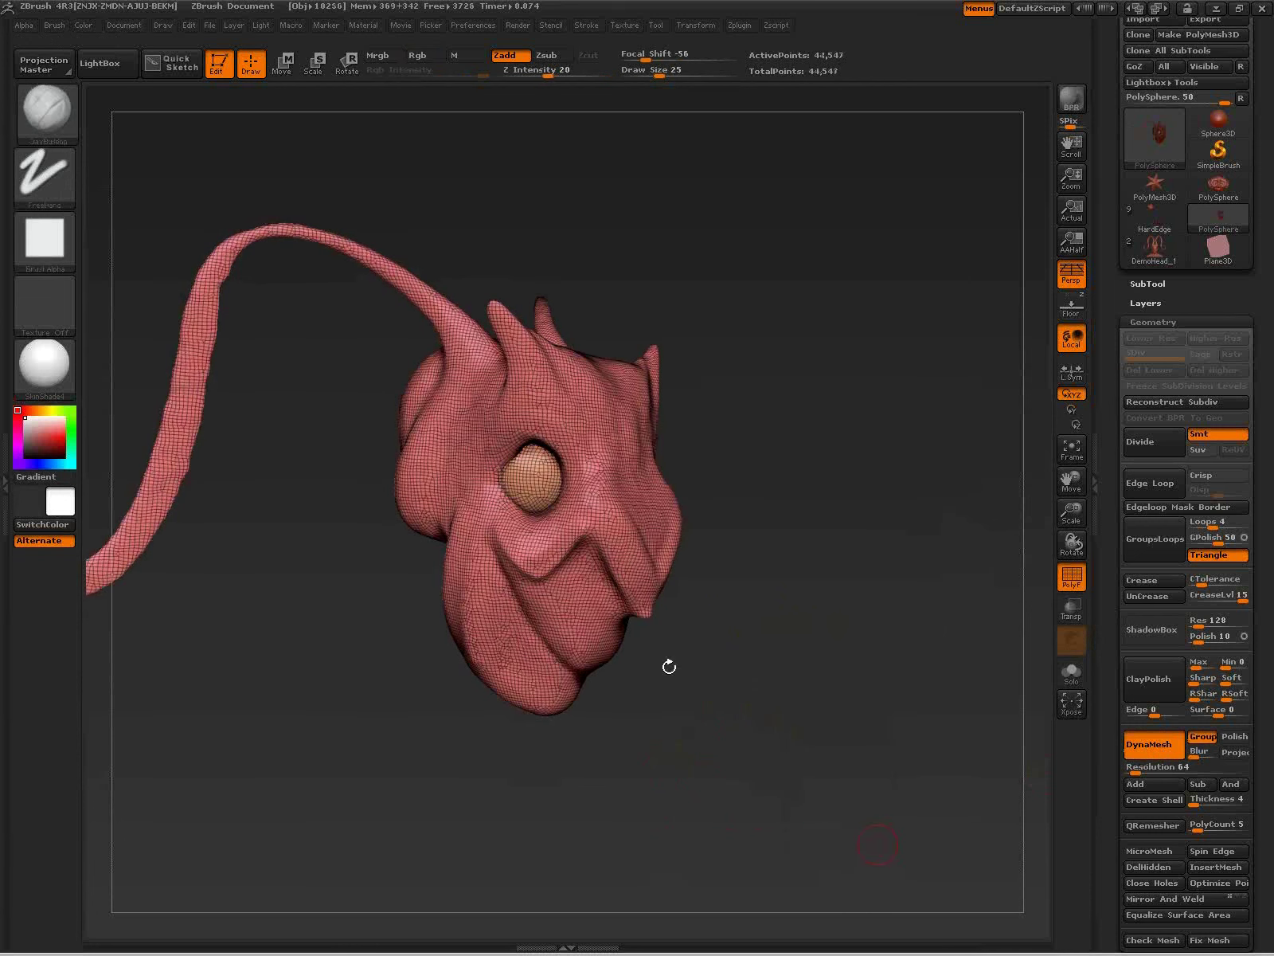
Step: Isolate the head's polygroup, mask it and restore full visibility
{"action": "left_click", "coordinate": [536, 492], "text": "ctrl+shift"}
{"action": "left_click_drag", "start_coordinate": [803, 603], "coordinate": [785, 638]}
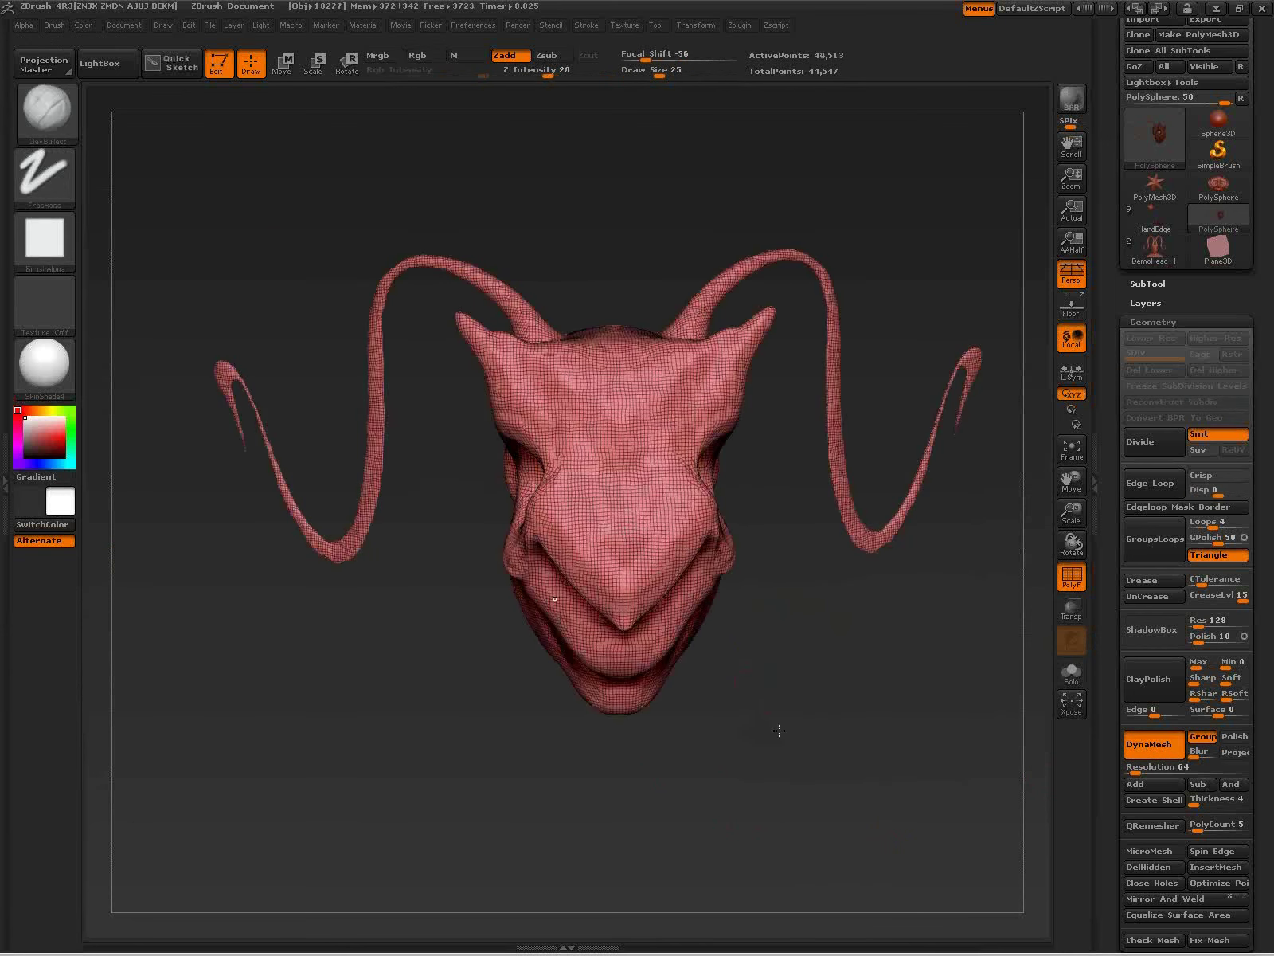
{"action": "left_click_drag", "start_coordinate": [802, 722], "coordinate": [808, 714]}
{"action": "left_click", "coordinate": [808, 713], "text": "ctrl"}
{"action": "left_click", "coordinate": [808, 714], "text": "ctrl+shift"}
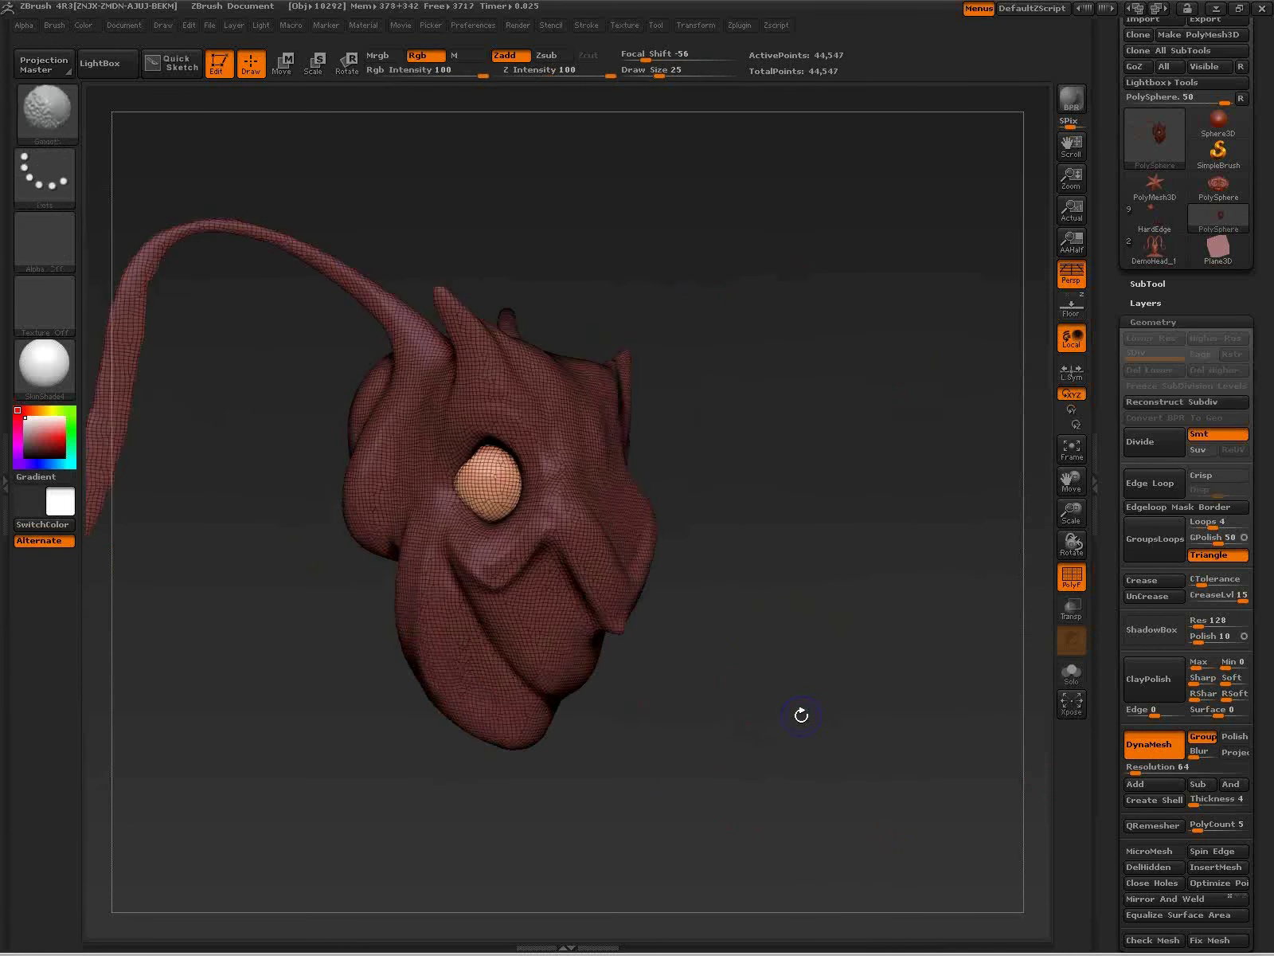
Step: Clear the head mask, then isolate the eyeballs, mask them and show the whole model without the polyframe
{"action": "key", "text": "shift+f"}
{"action": "left_click_drag", "start_coordinate": [749, 694], "coordinate": [783, 746], "text": "ctrl"}
{"action": "left_click", "coordinate": [494, 490], "text": "ctrl+shift"}
{"action": "left_click", "coordinate": [734, 655], "text": "ctrl"}
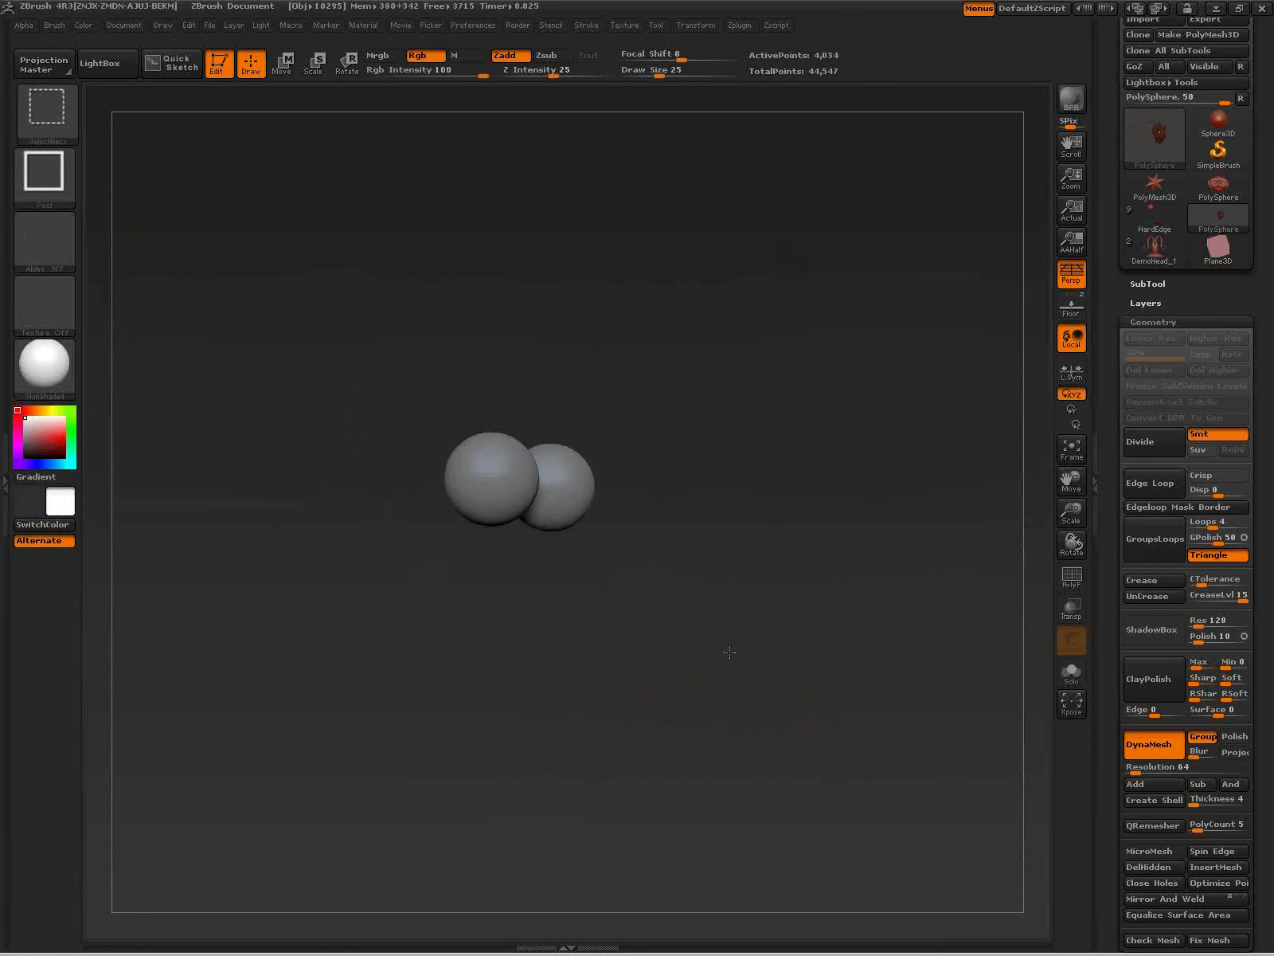
{"action": "left_click", "coordinate": [731, 652], "text": "ctrl+shift"}
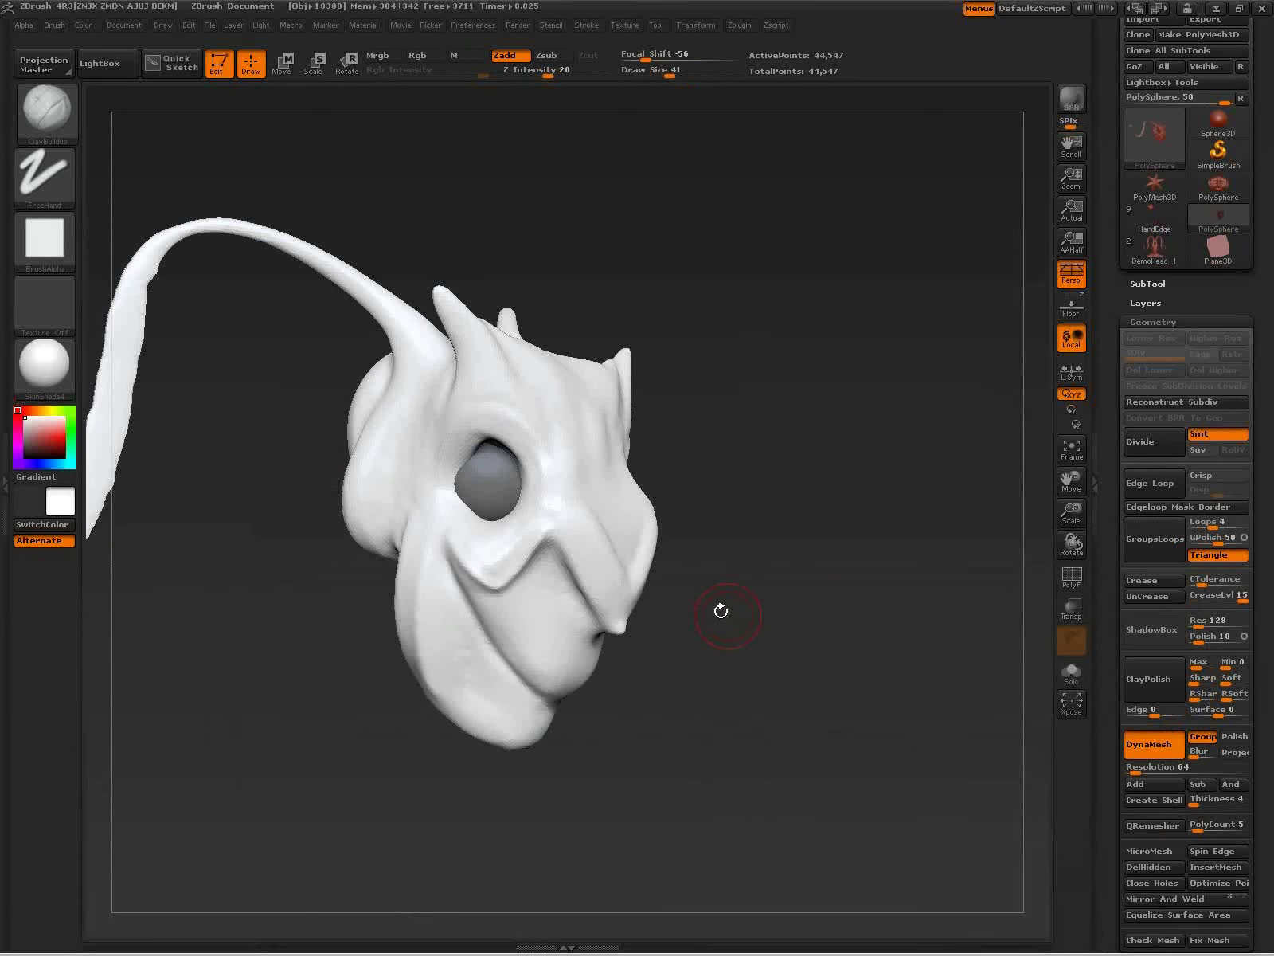
Step: Build up the brow and upper eyelid with ClayBuildup at draw size 41, clear the mask and remesh
{"action": "mouse_move", "coordinate": [443, 467]}
{"action": "left_mouse_down"}
{"action": "mouse_move", "coordinate": [503, 449]}
{"action": "mouse_move", "coordinate": [440, 466]}
{"action": "mouse_move", "coordinate": [523, 511]}
{"action": "left_mouse_up"}
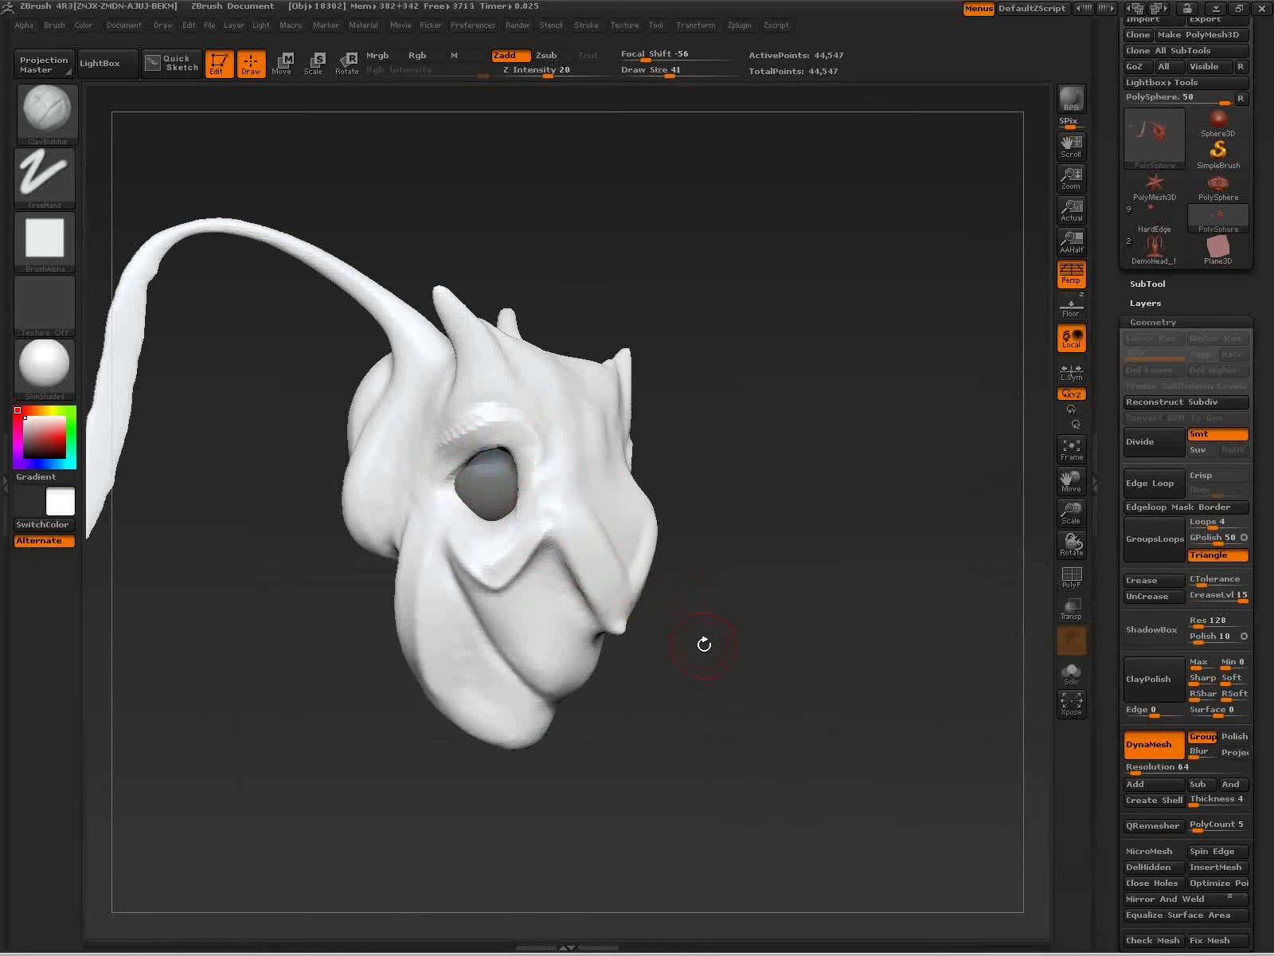
{"action": "mouse_move", "coordinate": [478, 458]}
{"action": "right_mouse_down"}
{"action": "mouse_move", "coordinate": [545, 526]}
{"action": "mouse_move", "coordinate": [509, 446]}
{"action": "right_mouse_up"}
{"action": "mouse_move", "coordinate": [508, 418]}
{"action": "left_mouse_down"}
{"action": "mouse_move", "coordinate": [459, 432]}
{"action": "mouse_move", "coordinate": [516, 436]}
{"action": "mouse_move", "coordinate": [516, 447]}
{"action": "left_mouse_up"}
{"action": "left_click_drag", "start_coordinate": [803, 459], "coordinate": [872, 608], "text": "ctrl"}
{"action": "right_click_drag", "start_coordinate": [846, 647], "coordinate": [824, 611], "text": "ctrl"}
{"action": "left_click_drag", "start_coordinate": [824, 611], "coordinate": [862, 763], "text": "ctrl"}
Step: Try a thin upper eyelid stroke with ClayBuildup at draw size 23 and undo it
{"action": "right_click_drag", "start_coordinate": [889, 793], "coordinate": [723, 589]}
{"action": "mouse_move", "coordinate": [776, 670]}
{"action": "right_mouse_down"}
{"action": "mouse_move", "coordinate": [755, 669]}
{"action": "mouse_move", "coordinate": [791, 671]}
{"action": "mouse_move", "coordinate": [783, 654]}
{"action": "right_mouse_up"}
{"action": "right_click_drag", "start_coordinate": [685, 575], "coordinate": [714, 626], "text": "ctrl"}
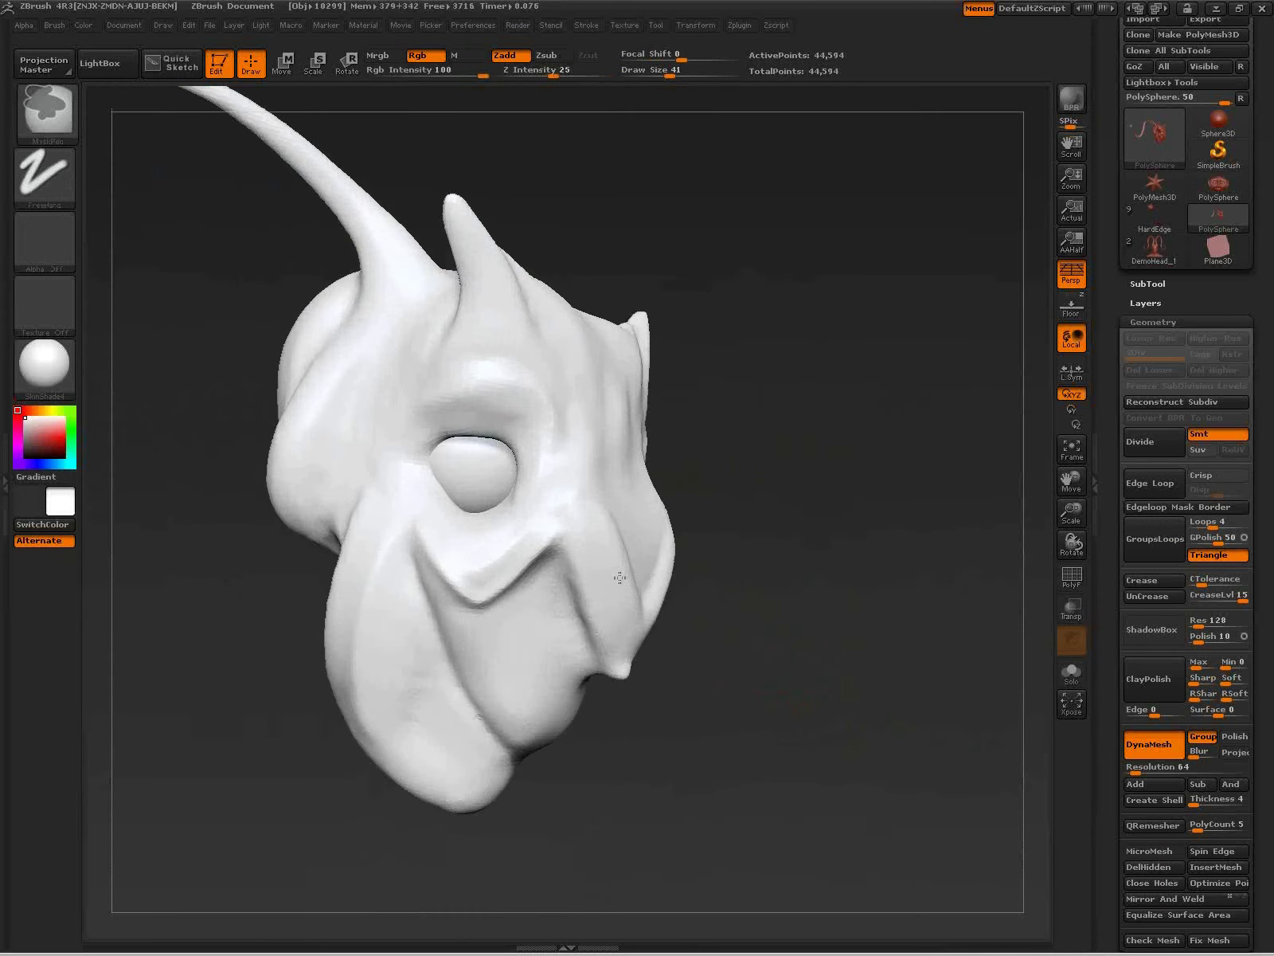
{"action": "right_click_drag", "start_coordinate": [620, 577], "coordinate": [636, 609], "text": "ctrl"}
{"action": "key", "text": "s"}
{"action": "left_click_drag", "start_coordinate": [484, 461], "coordinate": [472, 461]}
{"action": "left_click_drag", "start_coordinate": [422, 462], "coordinate": [486, 434]}
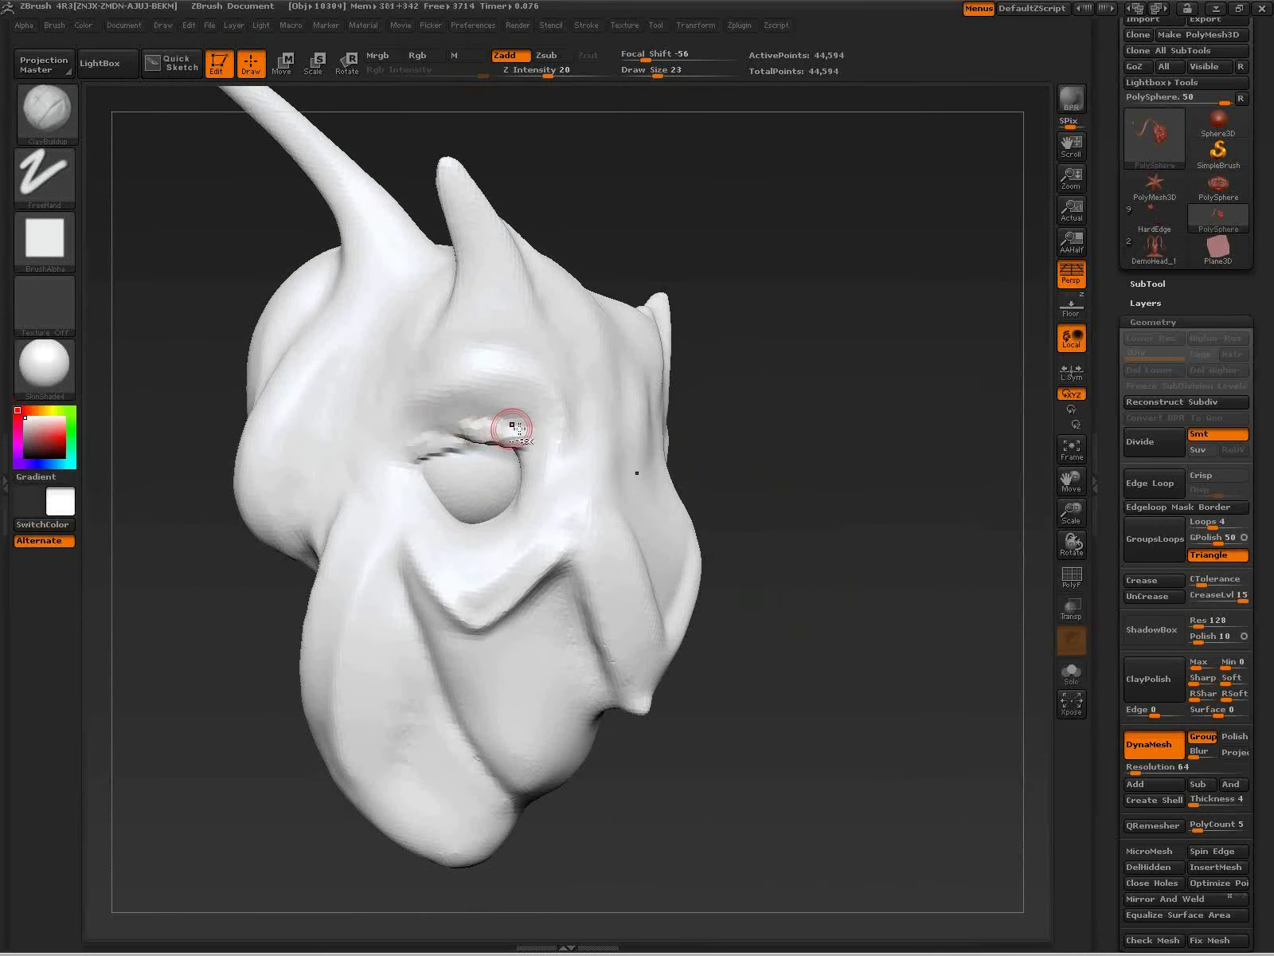
{"action": "key", "text": "ctrl+z"}
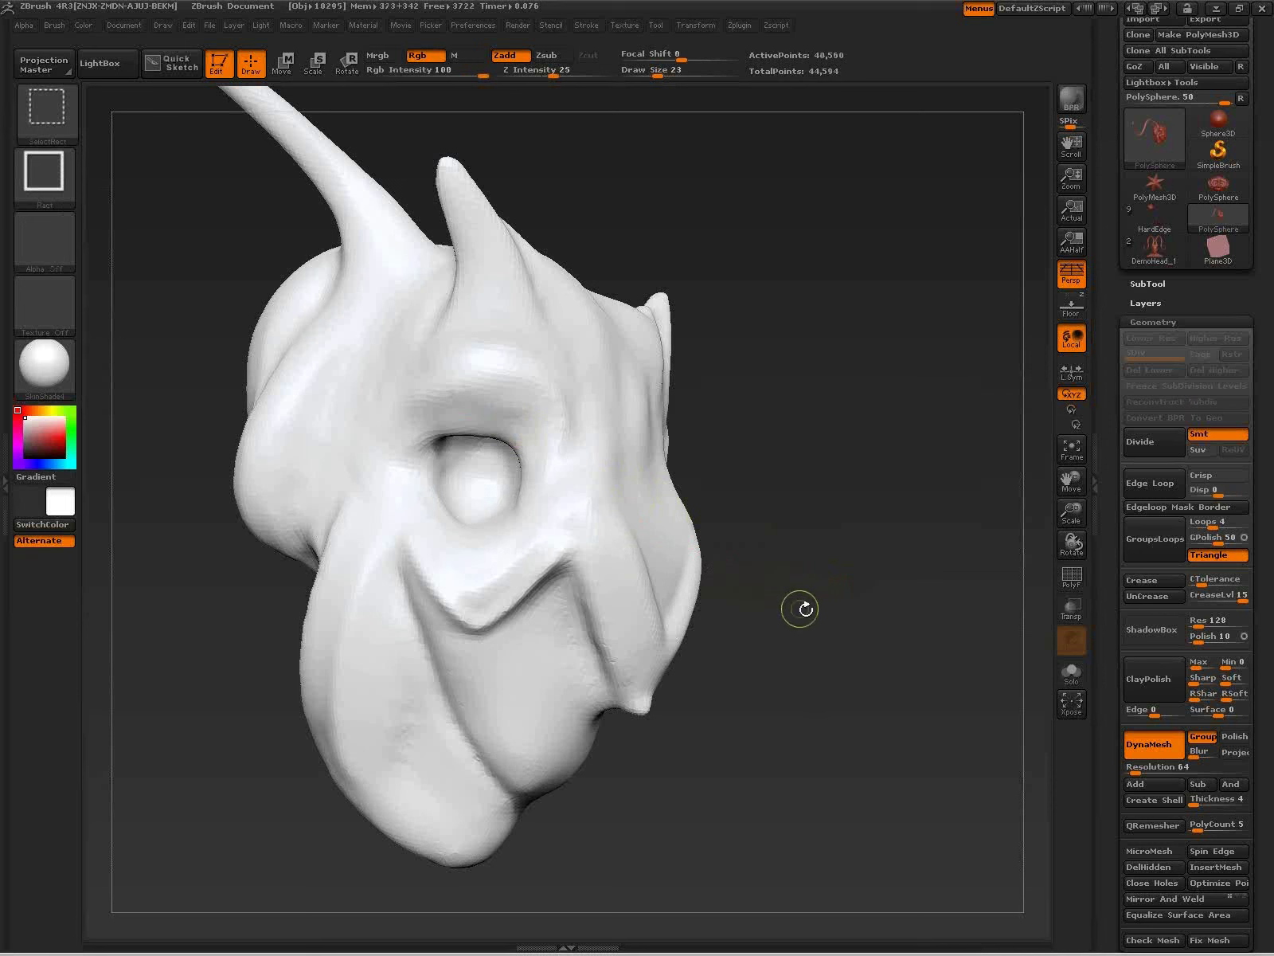
Step: Mask the eyeballs and build up the upper eyelid with ClayBuildup at draw size 29
{"action": "left_click", "coordinate": [826, 617], "text": "ctrl"}
{"action": "left_click", "coordinate": [832, 615], "text": "ctrl"}
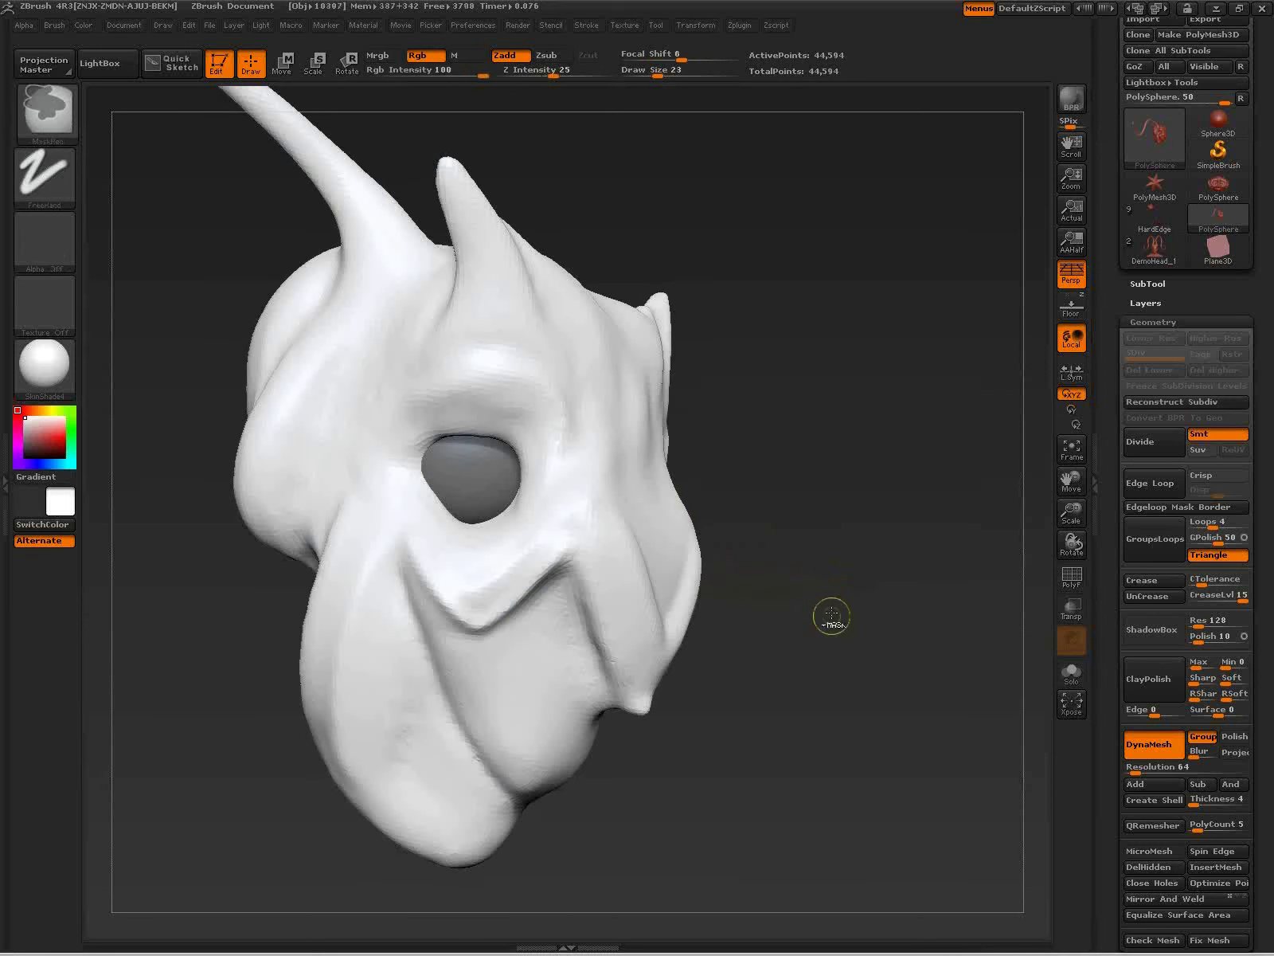
{"action": "key", "text": "s"}
{"action": "left_click_drag", "start_coordinate": [825, 594], "coordinate": [830, 595]}
{"action": "mouse_move", "coordinate": [419, 435]}
{"action": "left_mouse_down"}
{"action": "mouse_move", "coordinate": [487, 422]}
{"action": "mouse_move", "coordinate": [448, 430]}
{"action": "mouse_move", "coordinate": [472, 434]}
{"action": "mouse_move", "coordinate": [526, 479]}
{"action": "mouse_move", "coordinate": [476, 423]}
{"action": "mouse_move", "coordinate": [425, 427]}
{"action": "mouse_move", "coordinate": [396, 458]}
{"action": "left_mouse_up"}
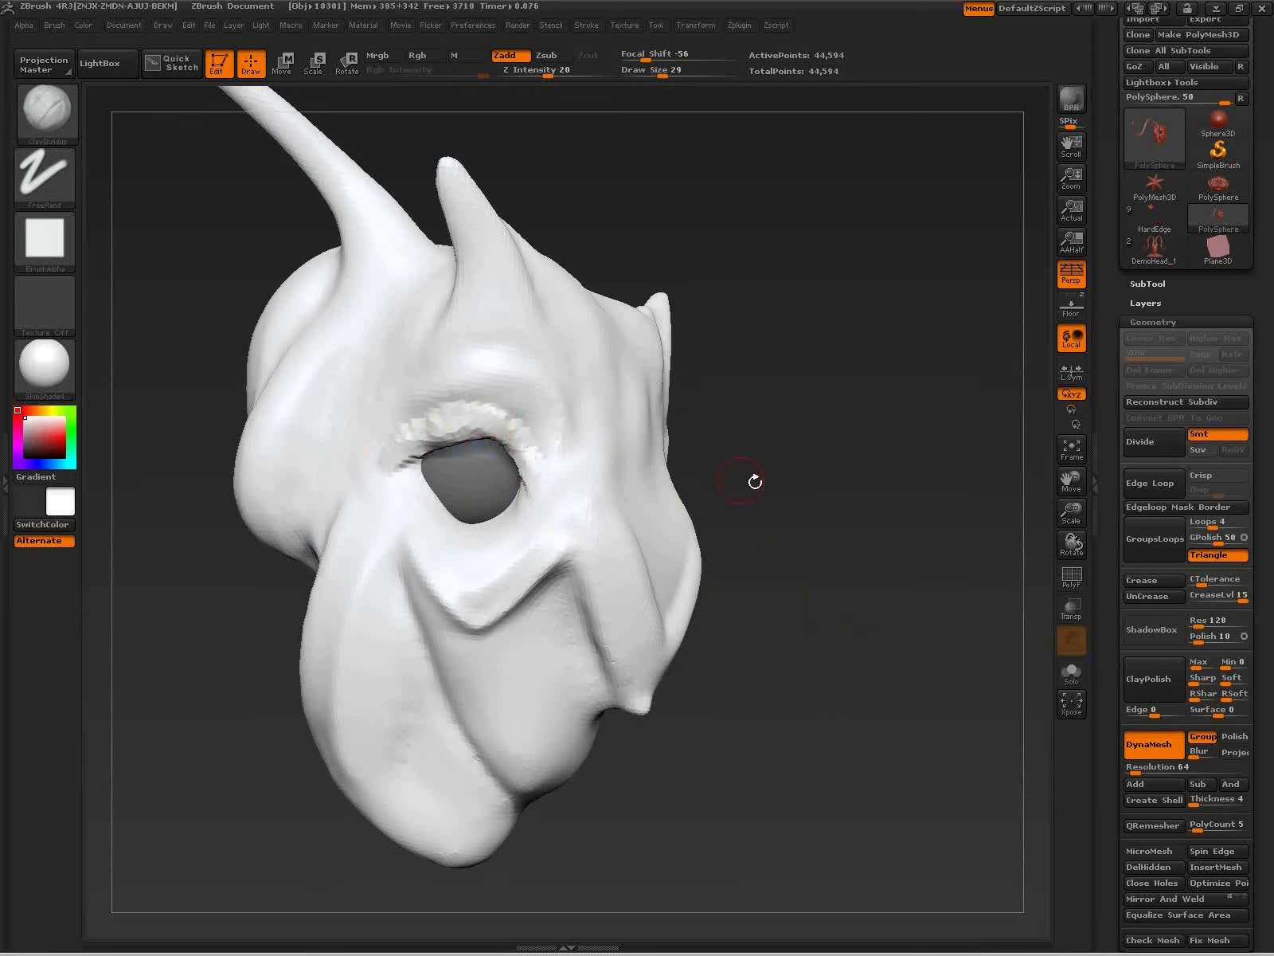
Step: Clear the eyeball mask and remesh the head with the new eyelid
{"action": "left_click_drag", "start_coordinate": [876, 759], "coordinate": [799, 738], "text": "ctrl"}
{"action": "mouse_move", "coordinate": [902, 636]}
{"action": "left_mouse_down", "text": "ctrl"}
{"action": "mouse_move", "coordinate": [966, 816]}
{"action": "mouse_move", "coordinate": [960, 796]}
{"action": "left_mouse_up", "text": "ctrl"}
{"action": "mouse_move", "coordinate": [826, 697]}
{"action": "left_mouse_down"}
{"action": "mouse_move", "coordinate": [754, 703]}
{"action": "mouse_move", "coordinate": [771, 685]}
{"action": "left_mouse_up"}
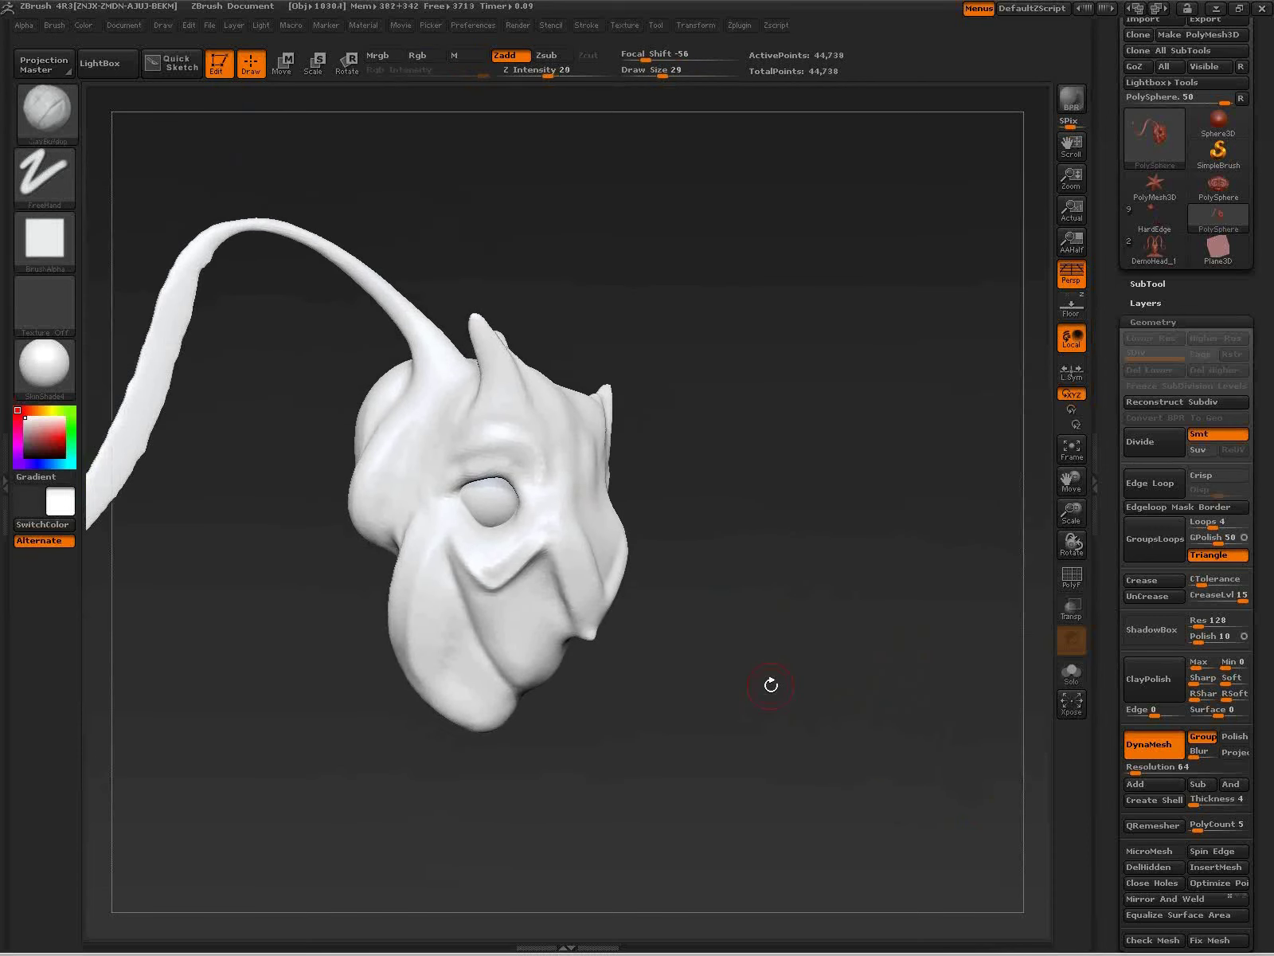
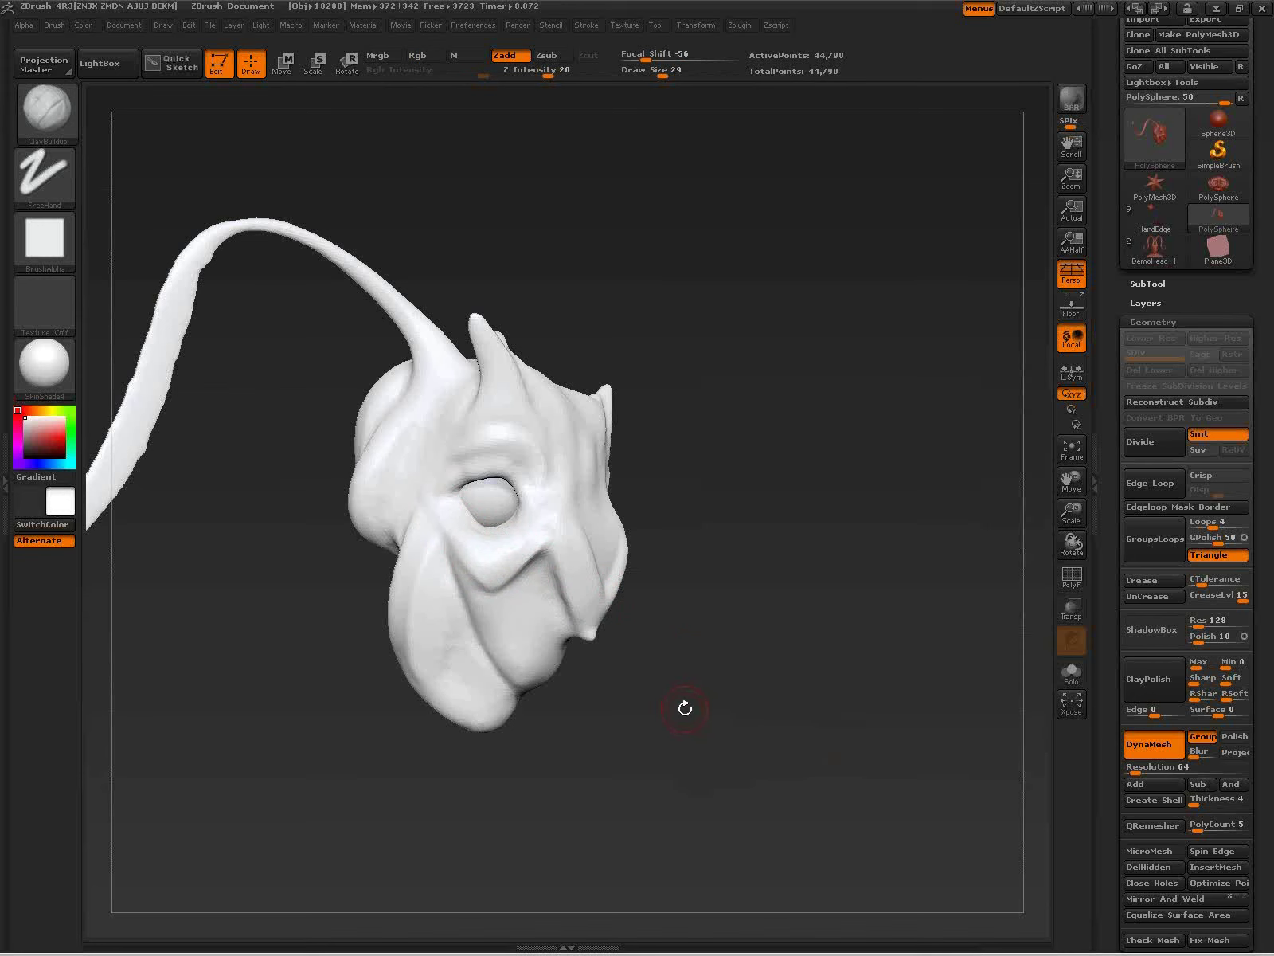
Step: Show the polyframe and slice across one long horn with the SliceCurve brush
{"action": "left_click_drag", "start_coordinate": [685, 709], "coordinate": [763, 694], "text": "alt"}
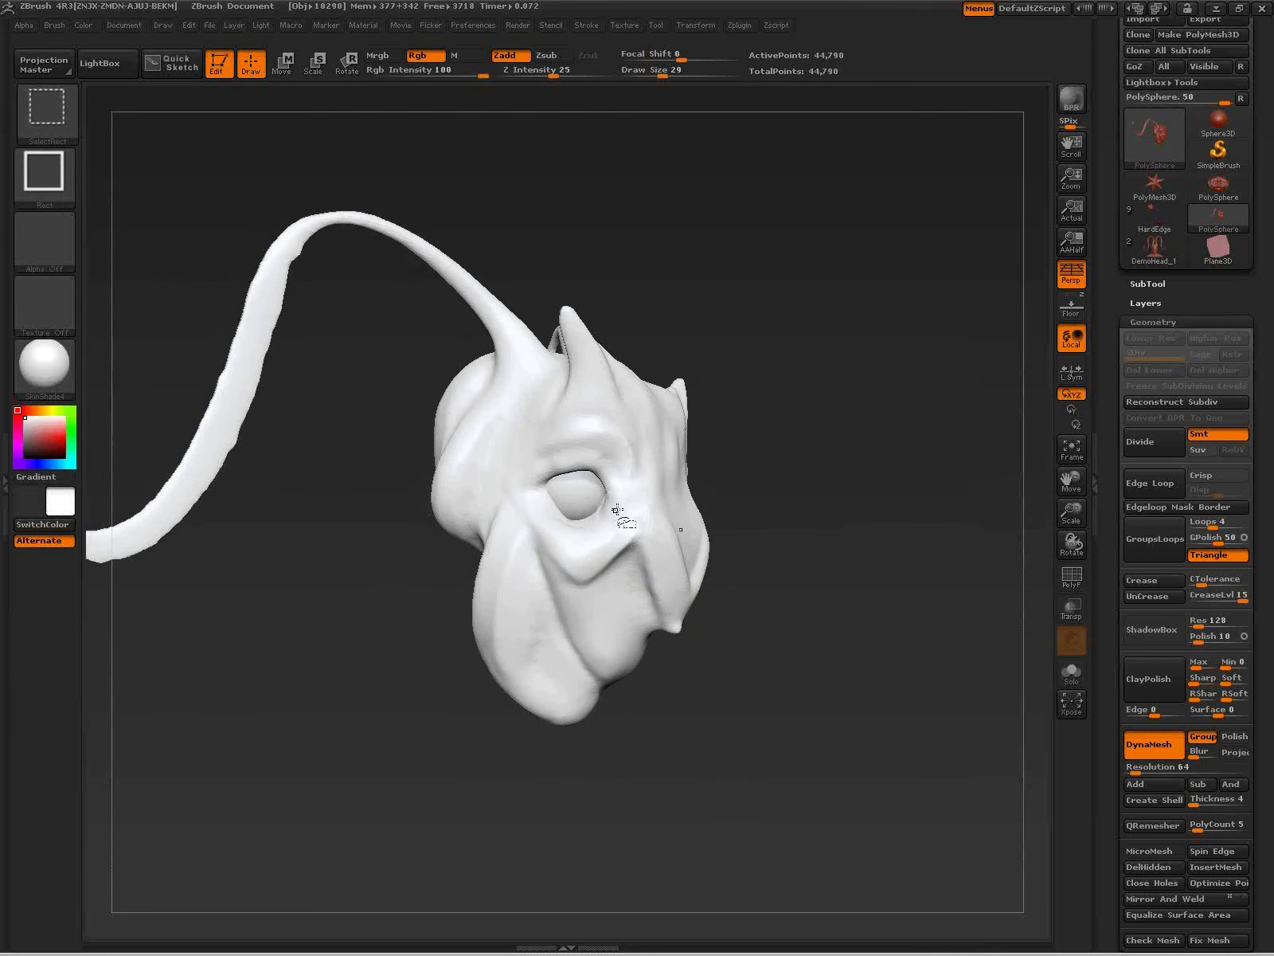
{"action": "left_click", "coordinate": [64, 120], "text": "ctrl+shift"}
{"action": "left_click", "coordinate": [516, 208]}
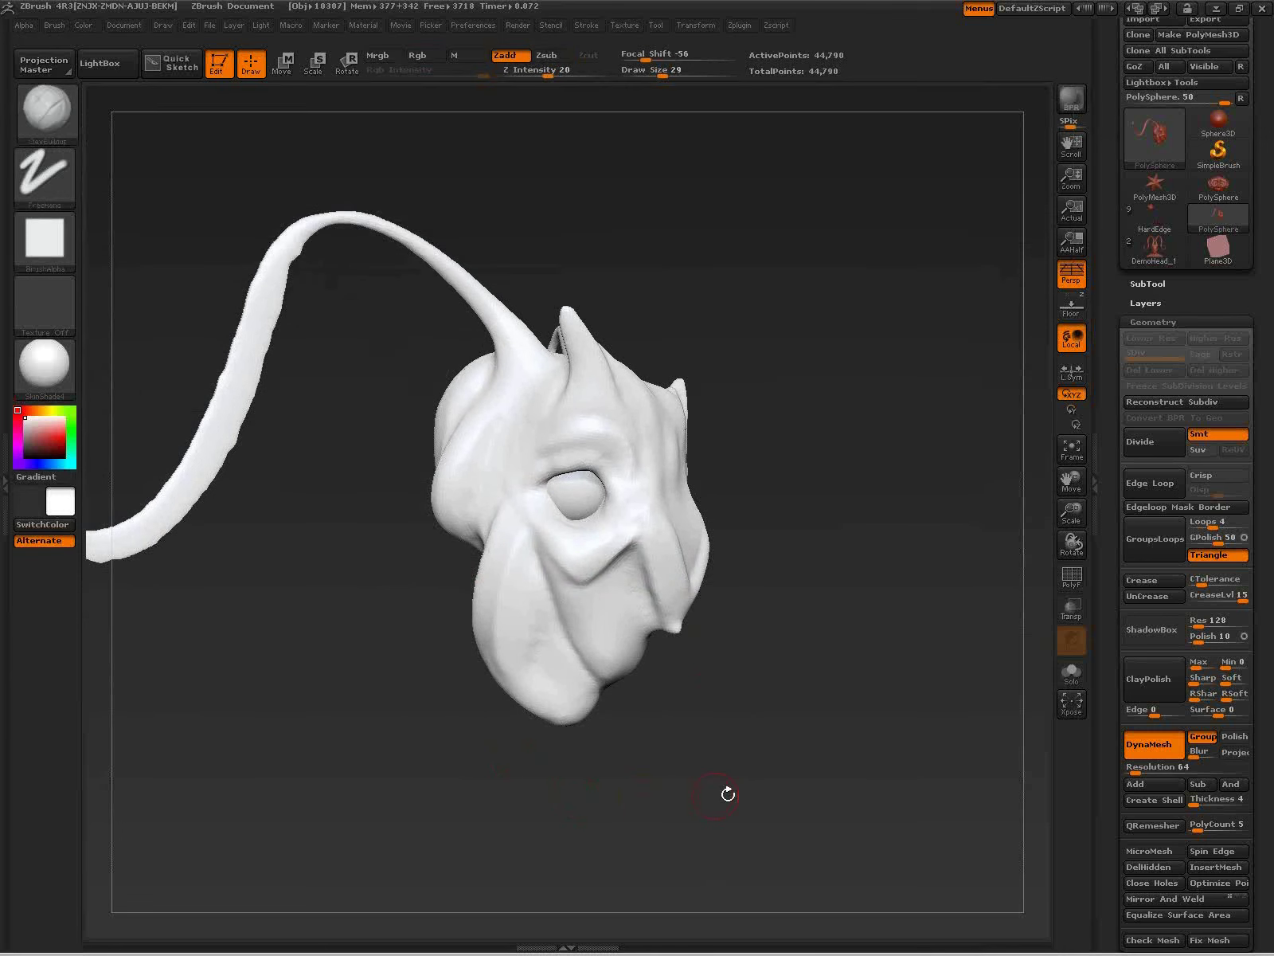
{"action": "mouse_move", "coordinate": [803, 750]}
{"action": "left_mouse_down"}
{"action": "mouse_move", "coordinate": [782, 753]}
{"action": "mouse_move", "coordinate": [915, 655]}
{"action": "left_mouse_up"}
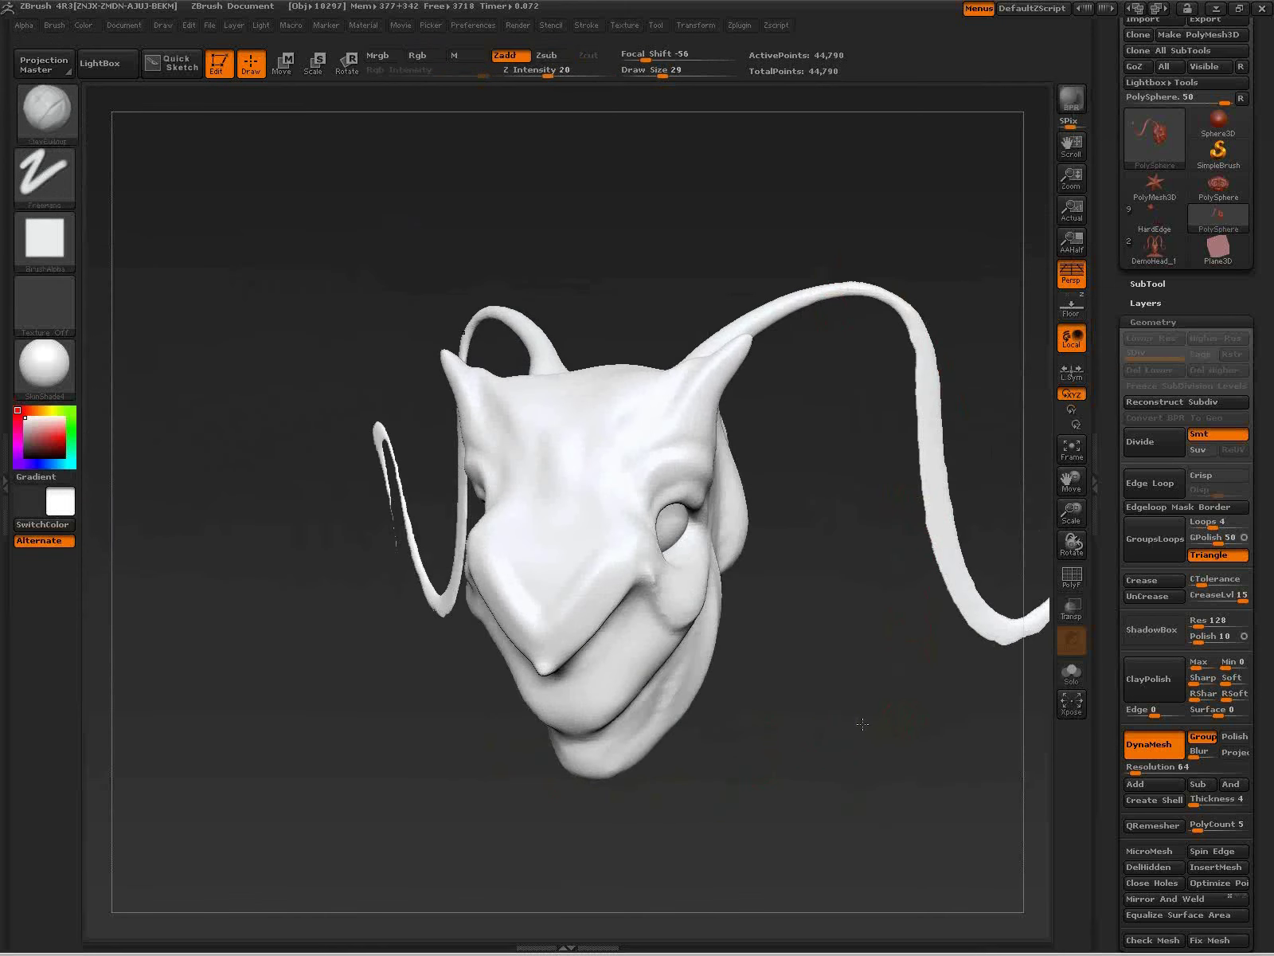
{"action": "left_click_drag", "start_coordinate": [863, 723], "coordinate": [779, 697]}
{"action": "key", "text": "shift+f"}
{"action": "key", "text": "ctrl+shift"}
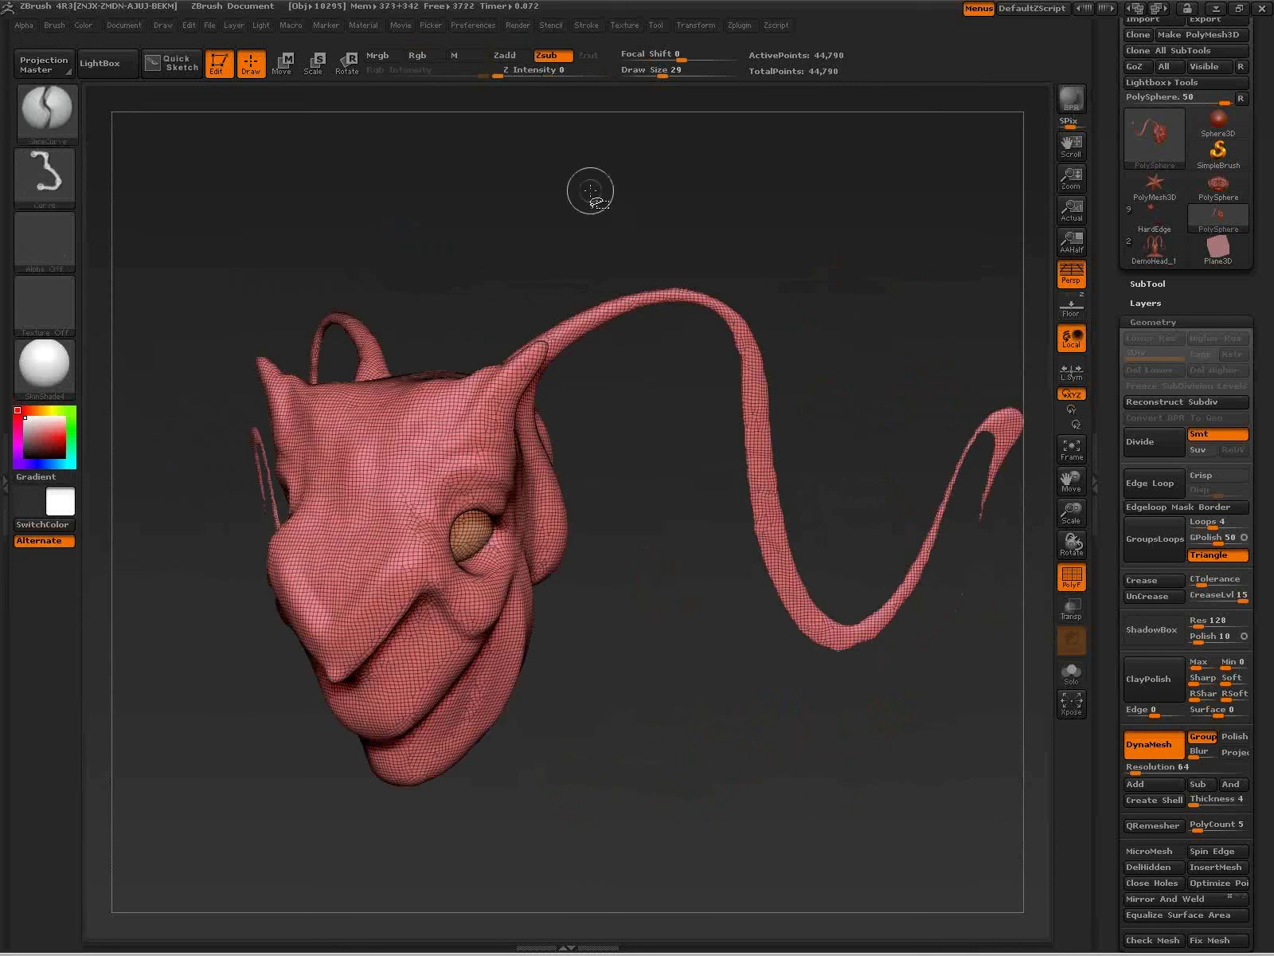
{"action": "left_click_drag", "start_coordinate": [582, 194], "coordinate": [669, 709], "text": "ctrl+shift"}
Step: Slice across the opposite long horn with SliceCurve and remesh to split the horns into separate pieces
{"action": "right_click_drag", "start_coordinate": [691, 750], "coordinate": [653, 709], "text": "ctrl"}
{"action": "right_click_drag", "start_coordinate": [740, 746], "coordinate": [836, 743]}
{"action": "left_click_drag", "start_coordinate": [313, 532], "coordinate": [355, 291], "text": "ctrl+shift"}
{"action": "mouse_move", "coordinate": [726, 706]}
{"action": "left_mouse_down"}
{"action": "mouse_move", "coordinate": [697, 721]}
{"action": "mouse_move", "coordinate": [728, 730]}
{"action": "mouse_move", "coordinate": [647, 749]}
{"action": "left_mouse_up"}
{"action": "left_click_drag", "start_coordinate": [643, 689], "coordinate": [797, 882], "text": "ctrl"}
Step: Isolate the main head piece to inspect the cut horns and show all pieces again
{"action": "right_click_drag", "start_coordinate": [572, 591], "coordinate": [568, 655], "text": "ctrl"}
{"action": "left_click", "coordinate": [542, 553], "text": "ctrl+shift"}
{"action": "mouse_move", "coordinate": [608, 651]}
{"action": "left_mouse_down"}
{"action": "mouse_move", "coordinate": [663, 683]}
{"action": "mouse_move", "coordinate": [434, 472]}
{"action": "left_mouse_up"}
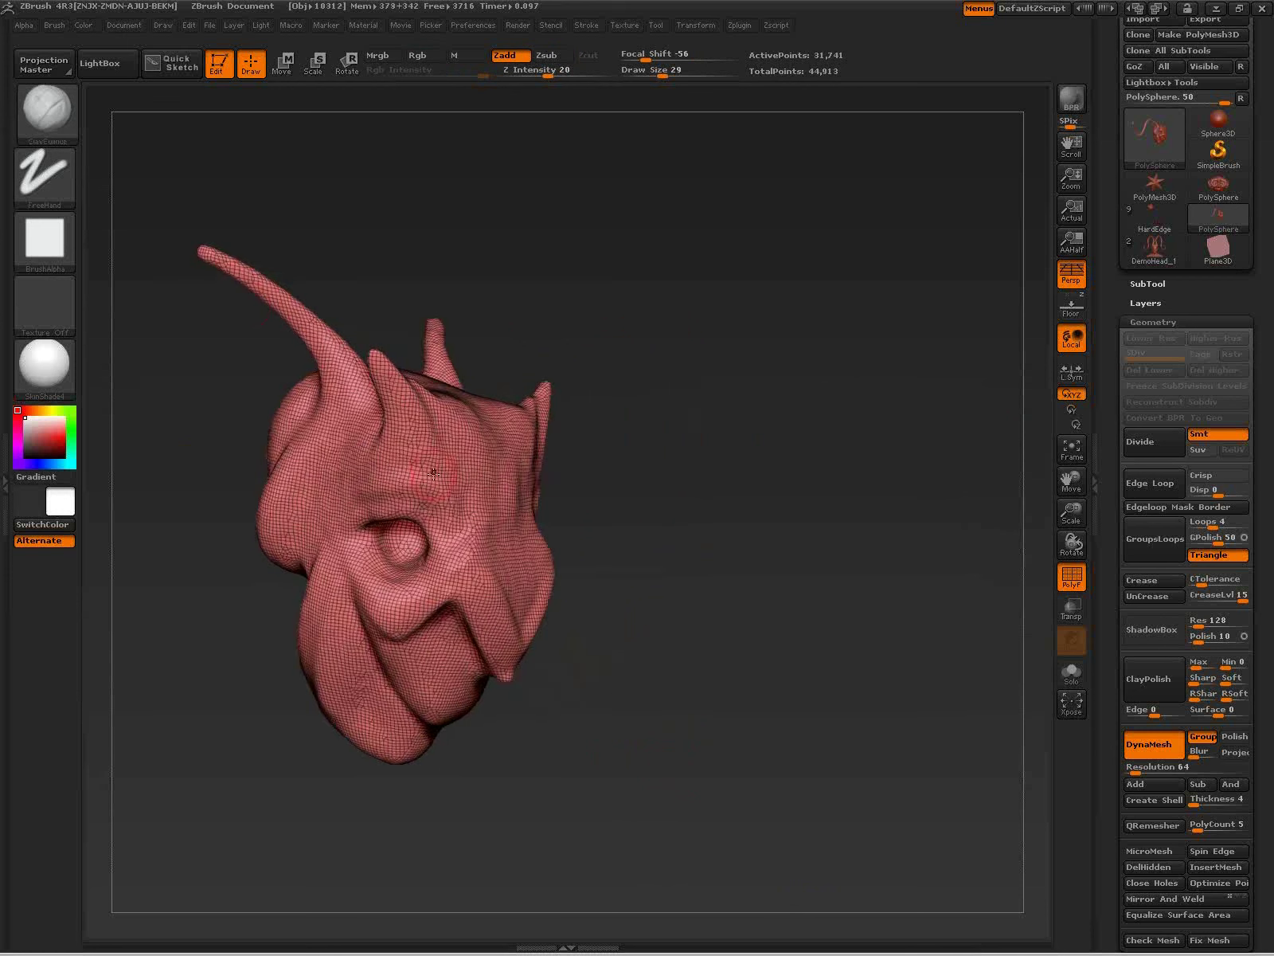
{"action": "left_click", "coordinate": [684, 739], "text": "ctrl+shift"}
Step: Isolate one severed horn piece, inspect it from different angles and restore full visibility
{"action": "left_click_drag", "start_coordinate": [690, 733], "coordinate": [586, 708]}
{"action": "left_click", "coordinate": [686, 321], "text": "ctrl+shift"}
{"action": "mouse_move", "coordinate": [742, 670]}
{"action": "left_mouse_down"}
{"action": "mouse_move", "coordinate": [768, 668]}
{"action": "mouse_move", "coordinate": [716, 663]}
{"action": "mouse_move", "coordinate": [783, 755]}
{"action": "left_mouse_up"}
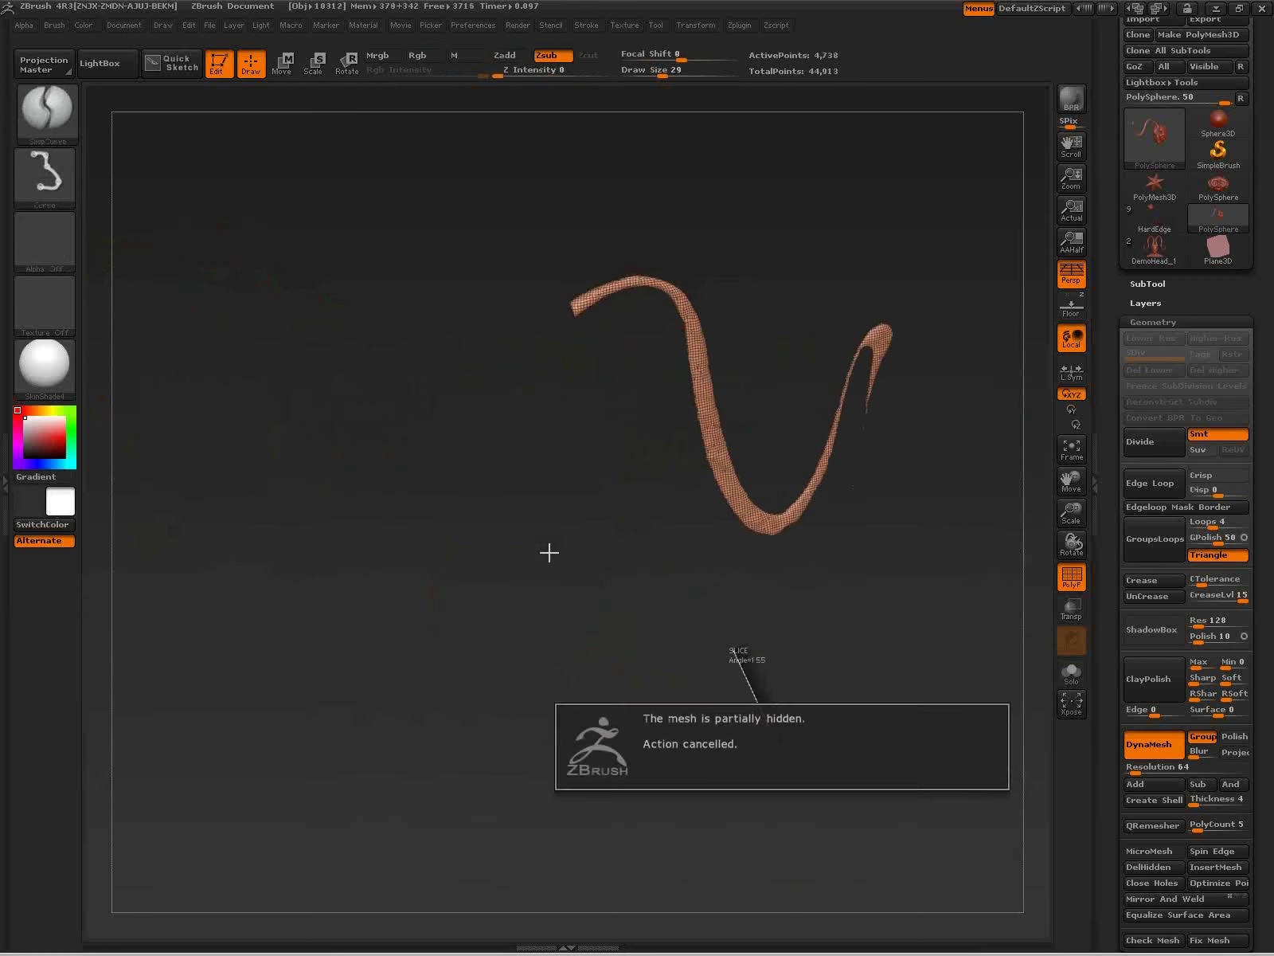
{"action": "left_click_drag", "start_coordinate": [555, 598], "coordinate": [552, 597]}
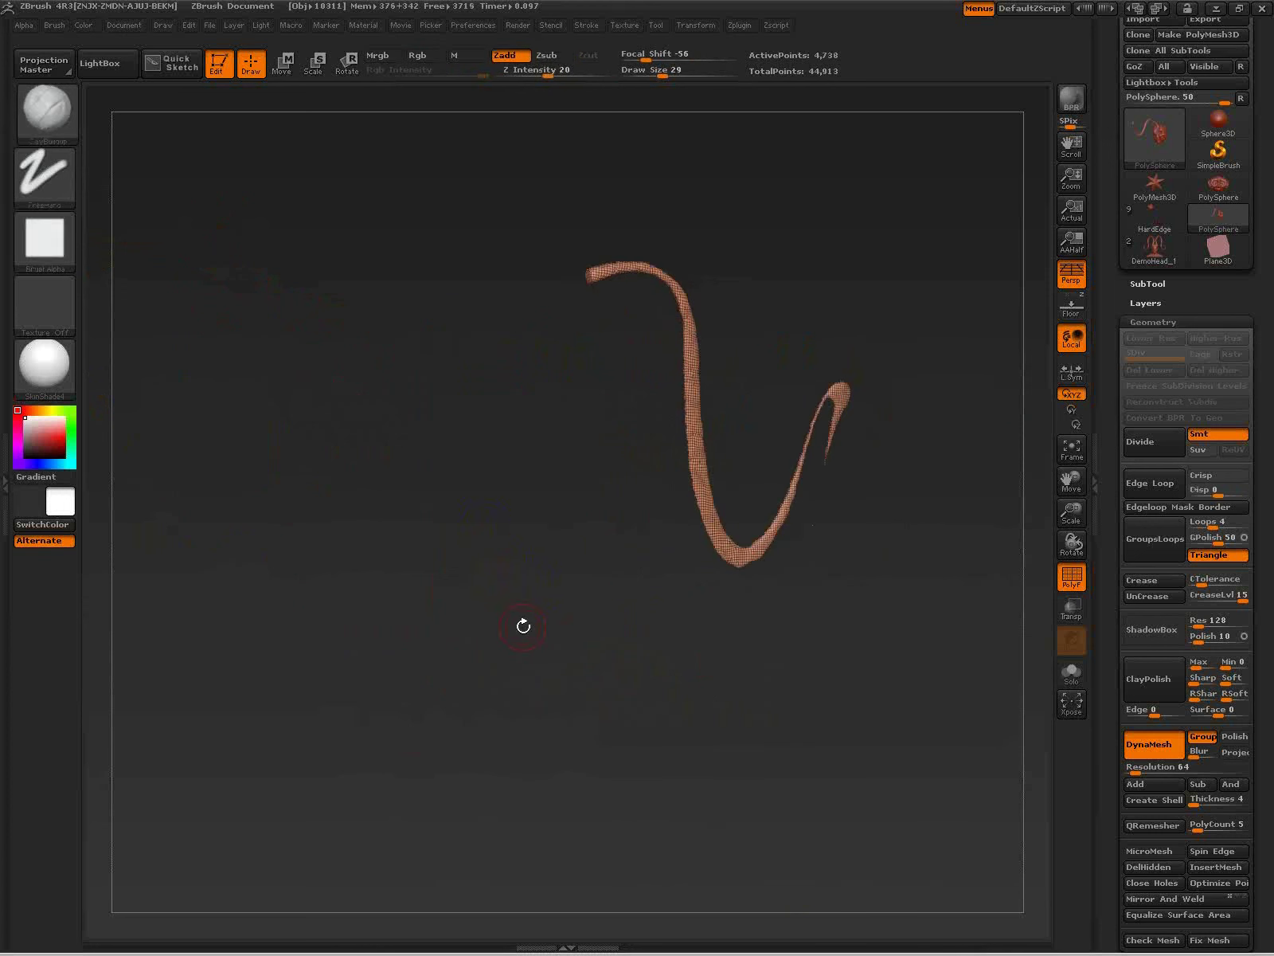
{"action": "left_click", "coordinate": [628, 709], "text": "ctrl+shift"}
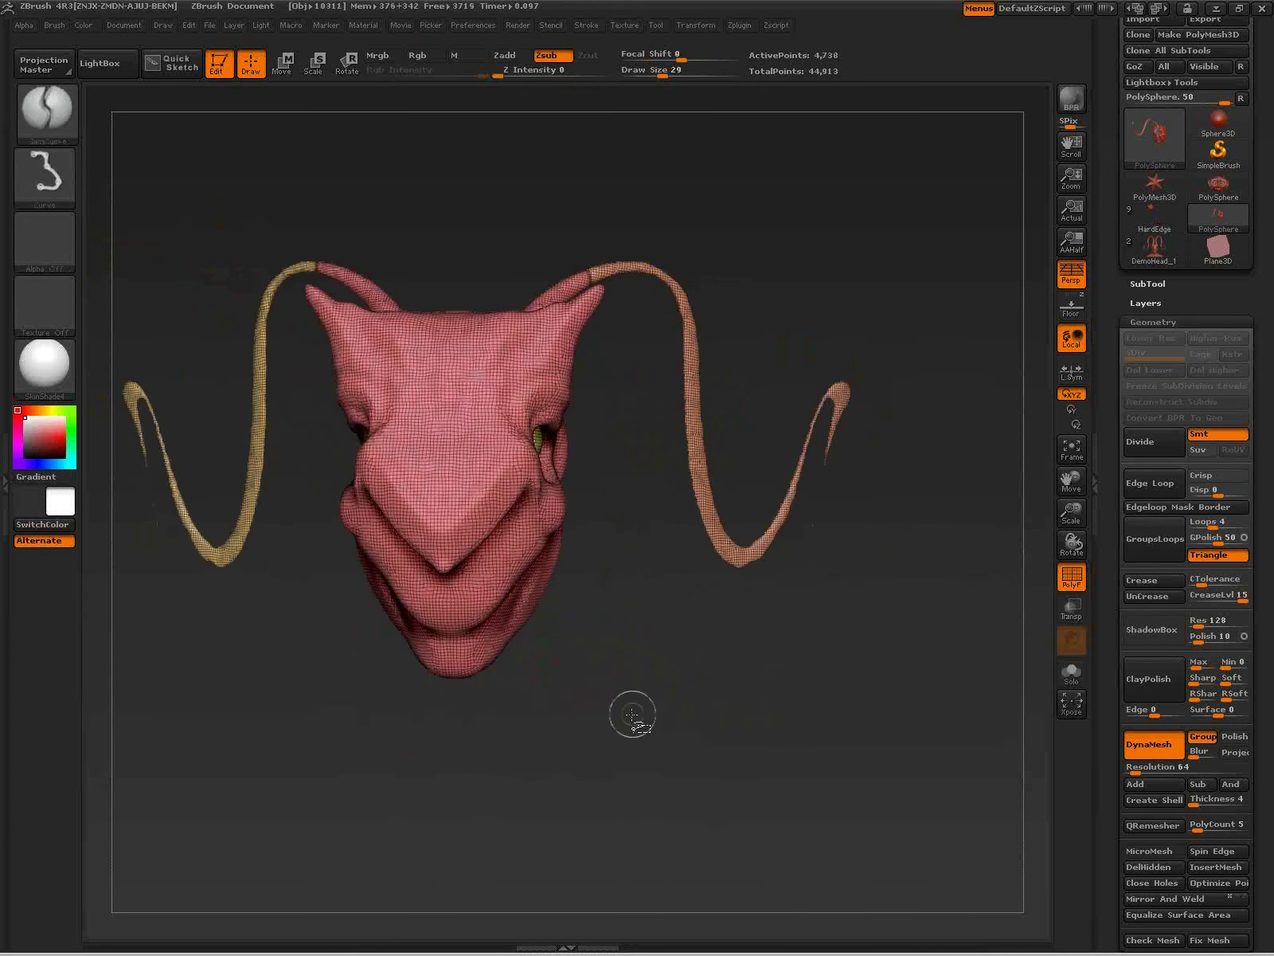
Step: Hide the two severed horn pieces, keep the head and eyeballs visible, and delete the hidden geometry
{"action": "left_click", "coordinate": [516, 637], "text": "ctrl+shift"}
{"action": "left_click_drag", "start_coordinate": [640, 649], "coordinate": [768, 825], "text": "ctrl+shift"}
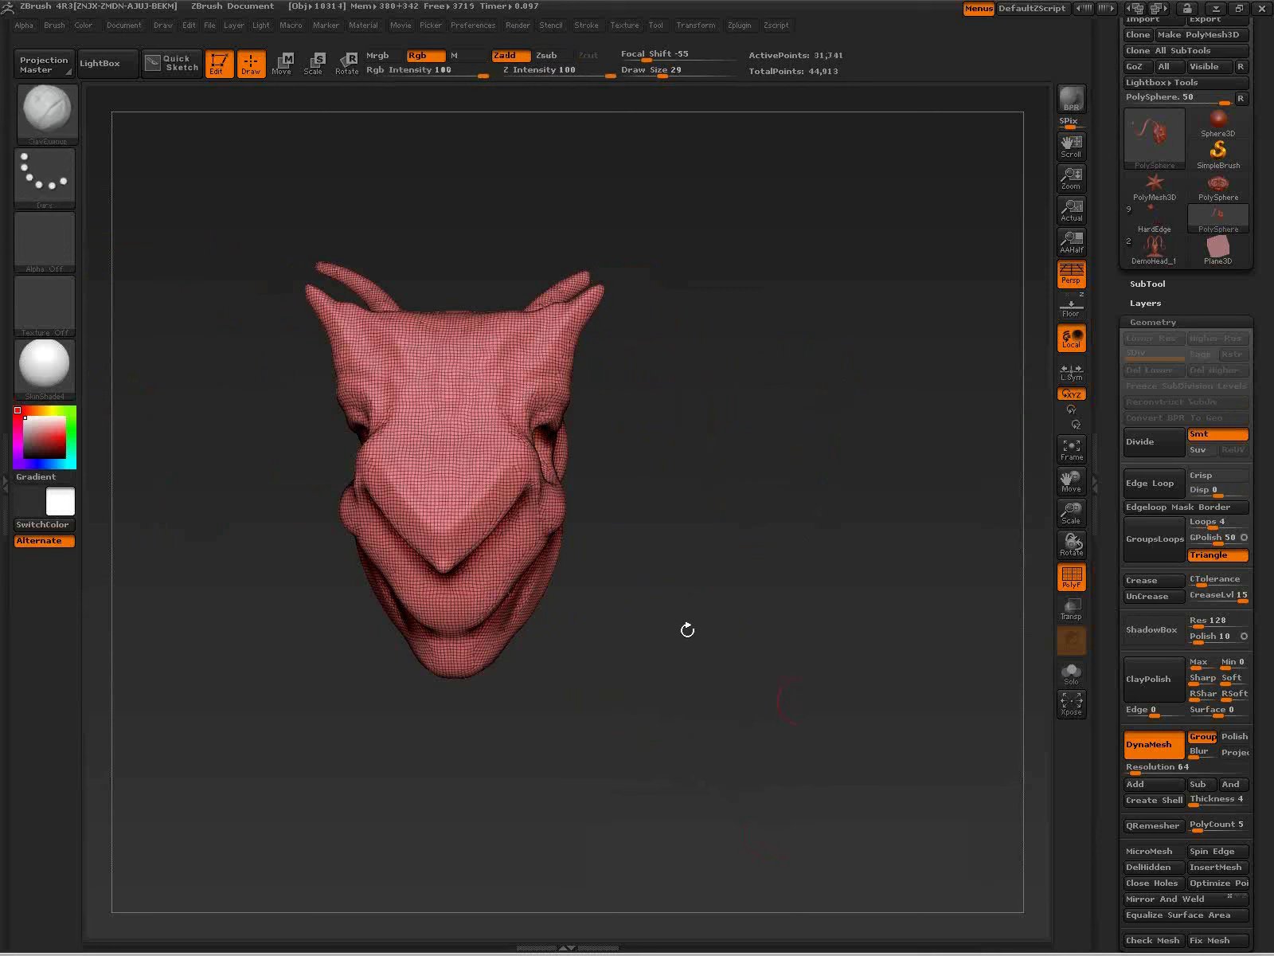
{"action": "key", "text": "b"}
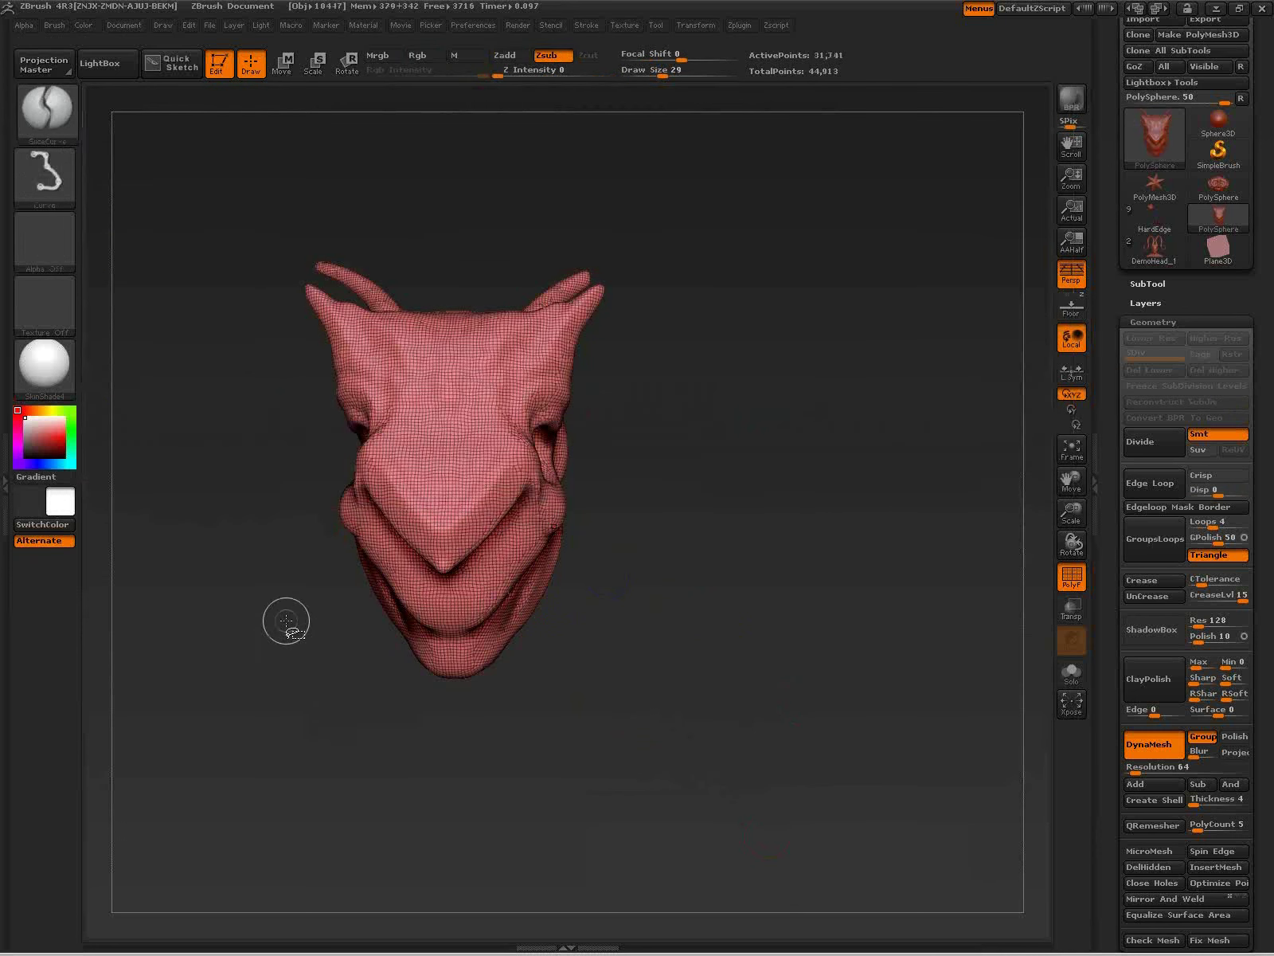
{"action": "left_click", "coordinate": [54, 132], "text": "ctrl+shift"}
{"action": "left_click", "coordinate": [451, 204], "text": "ctrl+shift"}
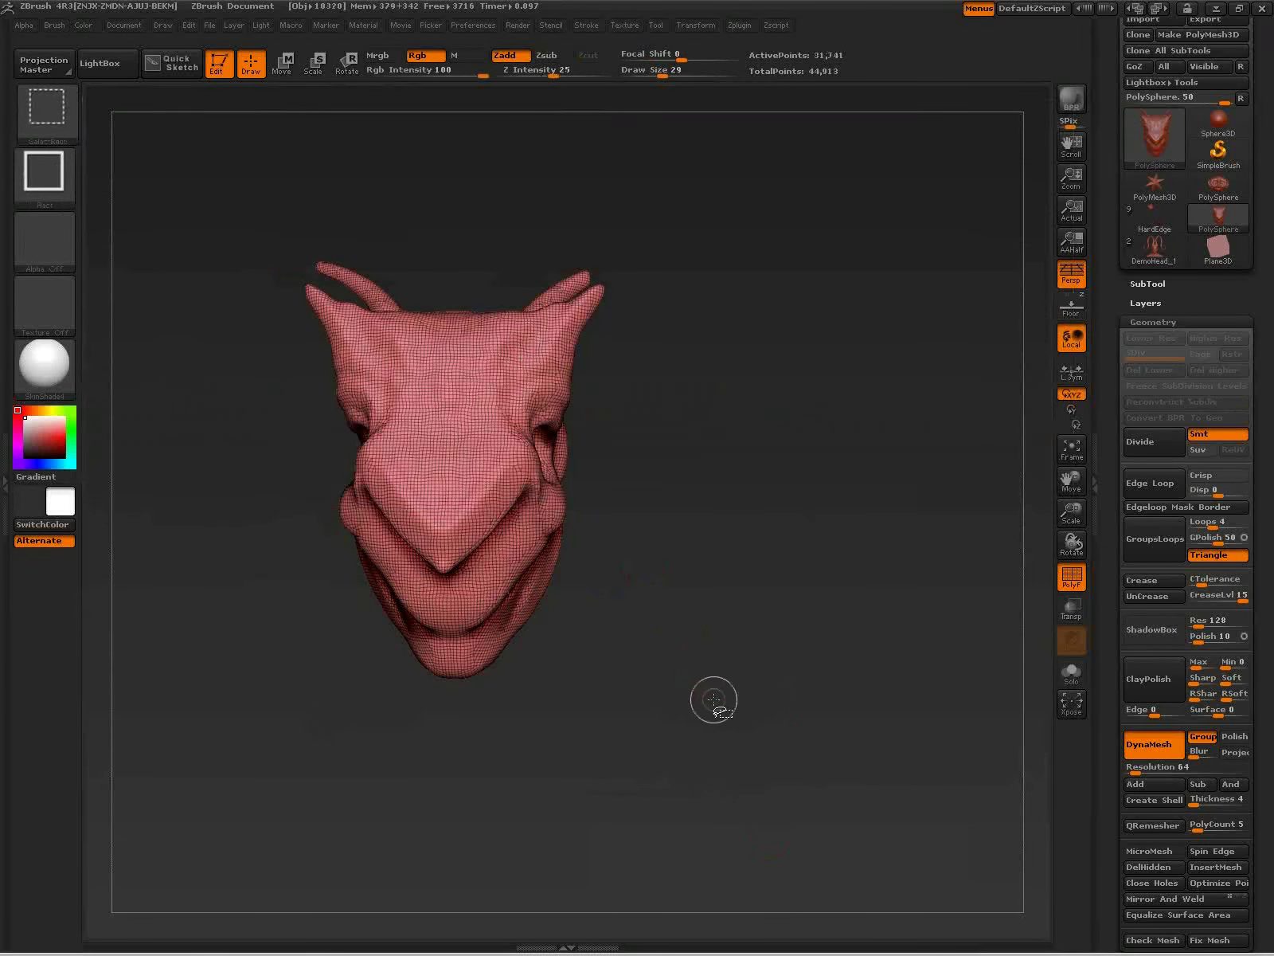
{"action": "left_click_drag", "start_coordinate": [708, 671], "coordinate": [806, 819], "text": "ctrl+shift"}
{"action": "left_click", "coordinate": [502, 431], "text": "ctrl+shift"}
{"action": "left_click_drag", "start_coordinate": [595, 648], "coordinate": [748, 818], "text": "ctrl+shift"}
{"action": "mouse_move", "coordinate": [877, 685]}
{"action": "left_mouse_down"}
{"action": "mouse_move", "coordinate": [793, 687]}
{"action": "mouse_move", "coordinate": [852, 695]}
{"action": "mouse_move", "coordinate": [831, 696]}
{"action": "mouse_move", "coordinate": [701, 833]}
{"action": "left_mouse_up"}
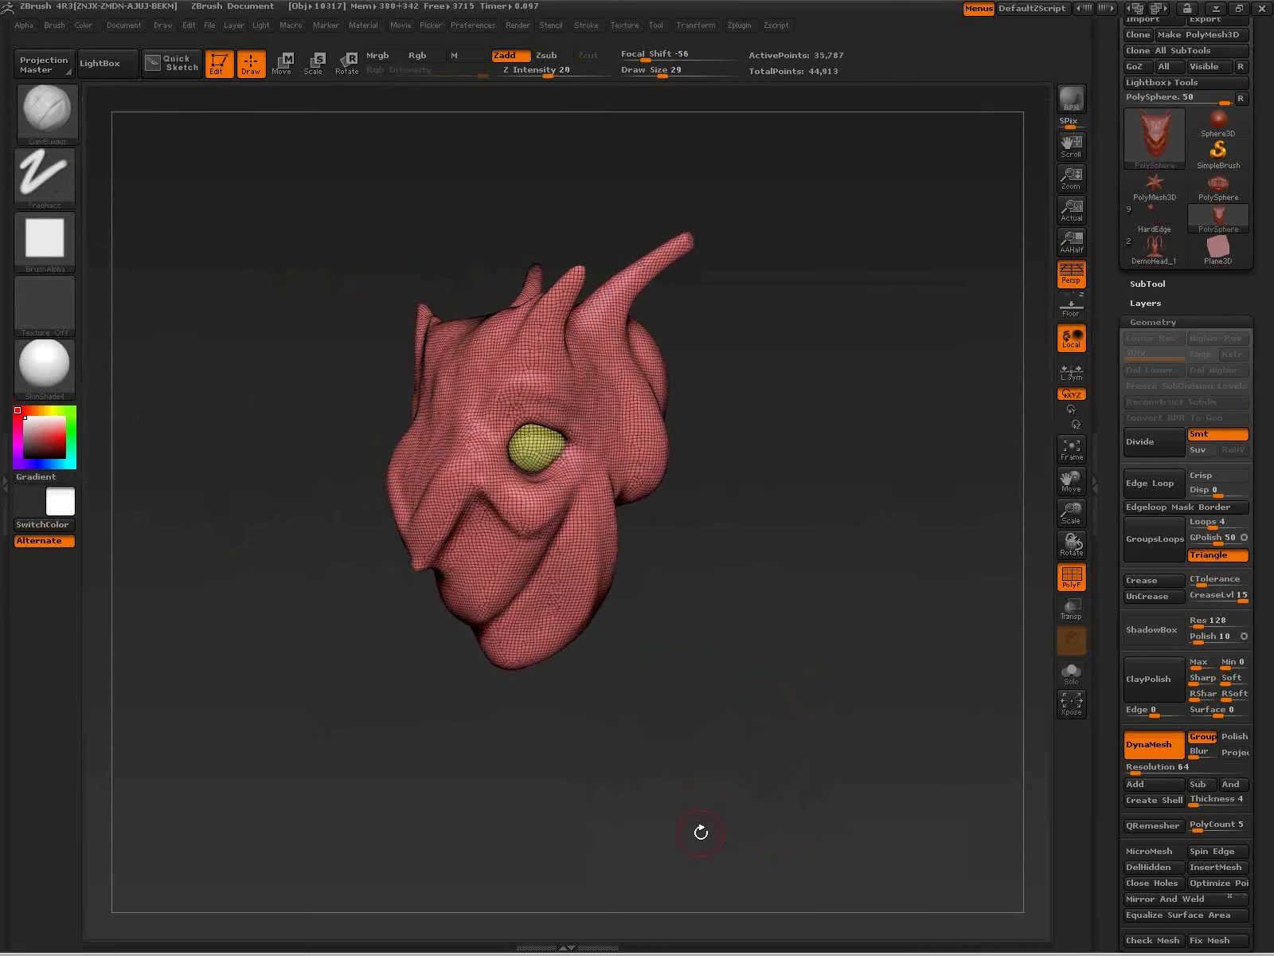
{"action": "left_click_drag", "start_coordinate": [1262, 559], "coordinate": [1262, 293]}
{"action": "left_click", "coordinate": [1152, 601]}
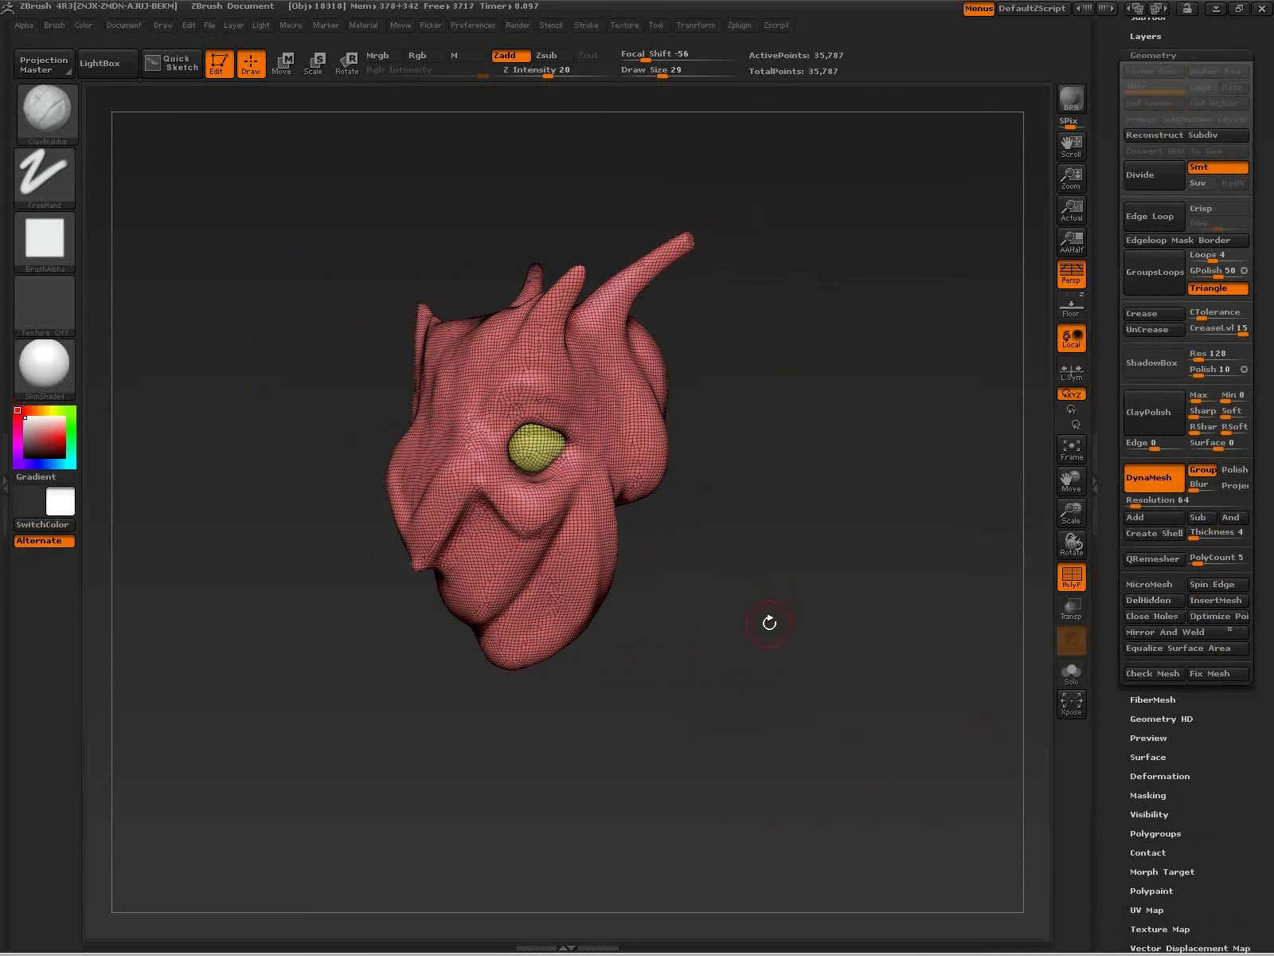
Step: Select the SliceCurve brush and slice off the chin of the head from a side view
{"action": "left_click_drag", "start_coordinate": [767, 621], "coordinate": [759, 592]}
{"action": "key", "text": "ctrl+shift"}
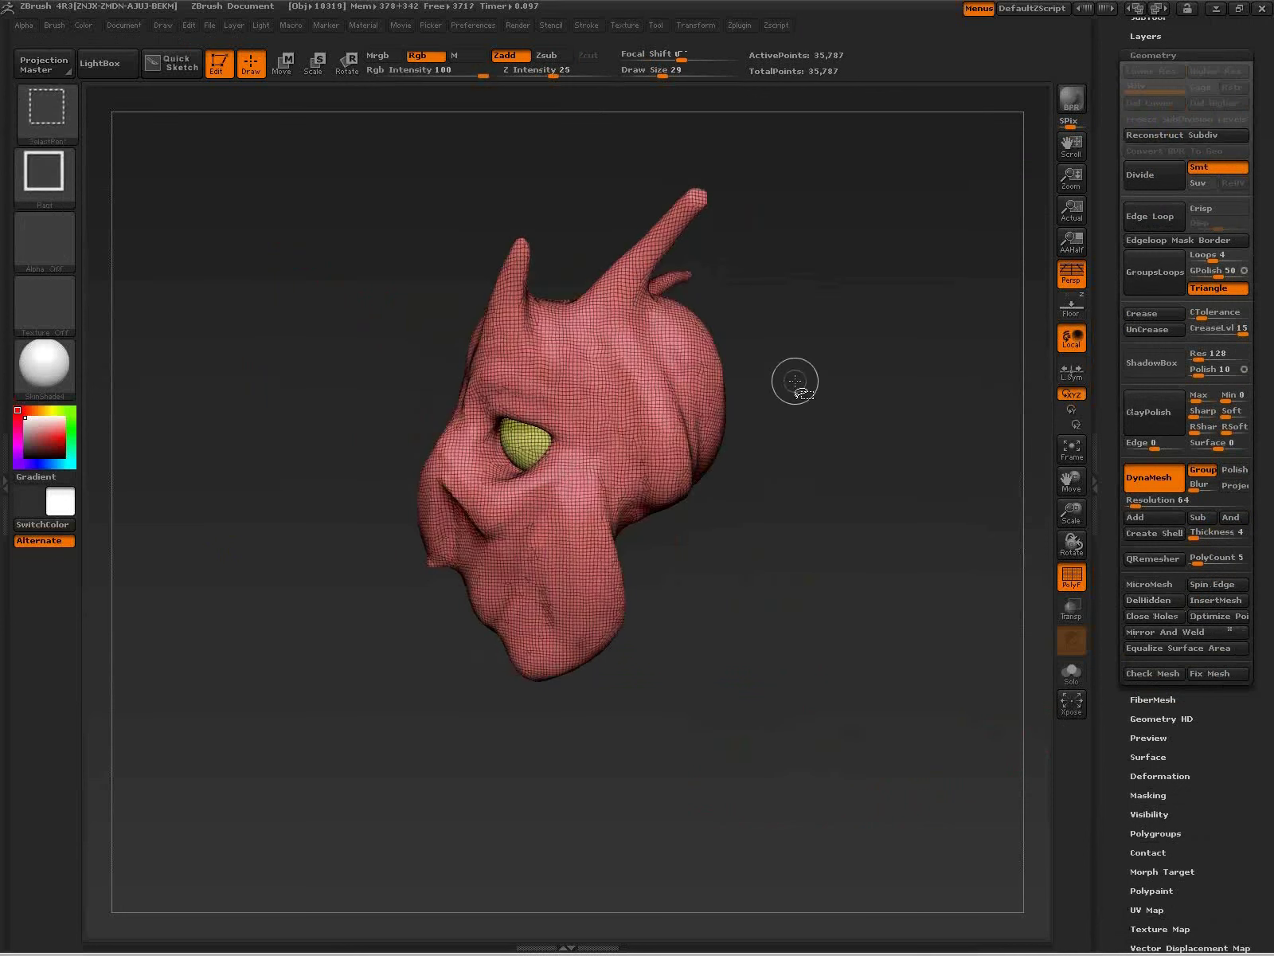
{"action": "left_click", "coordinate": [48, 111]}
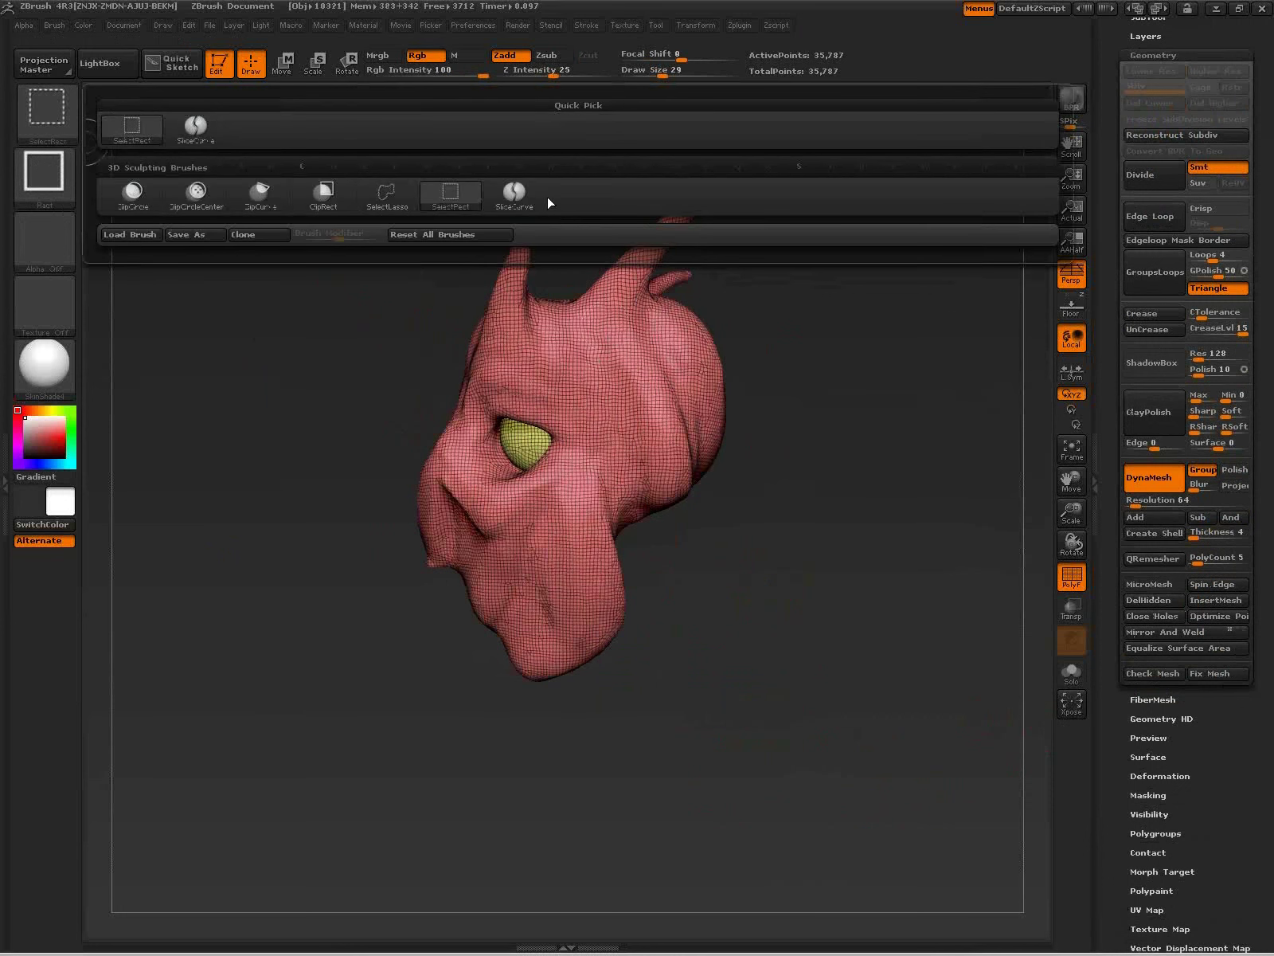
{"action": "left_click", "coordinate": [514, 195]}
{"action": "mouse_move", "coordinate": [759, 519]}
{"action": "left_mouse_down", "text": "ctrl+shift"}
{"action": "mouse_move", "coordinate": [586, 571]}
{"action": "mouse_move", "coordinate": [551, 617]}
{"action": "mouse_move", "coordinate": [400, 699]}
{"action": "left_mouse_up", "text": "ctrl+shift"}
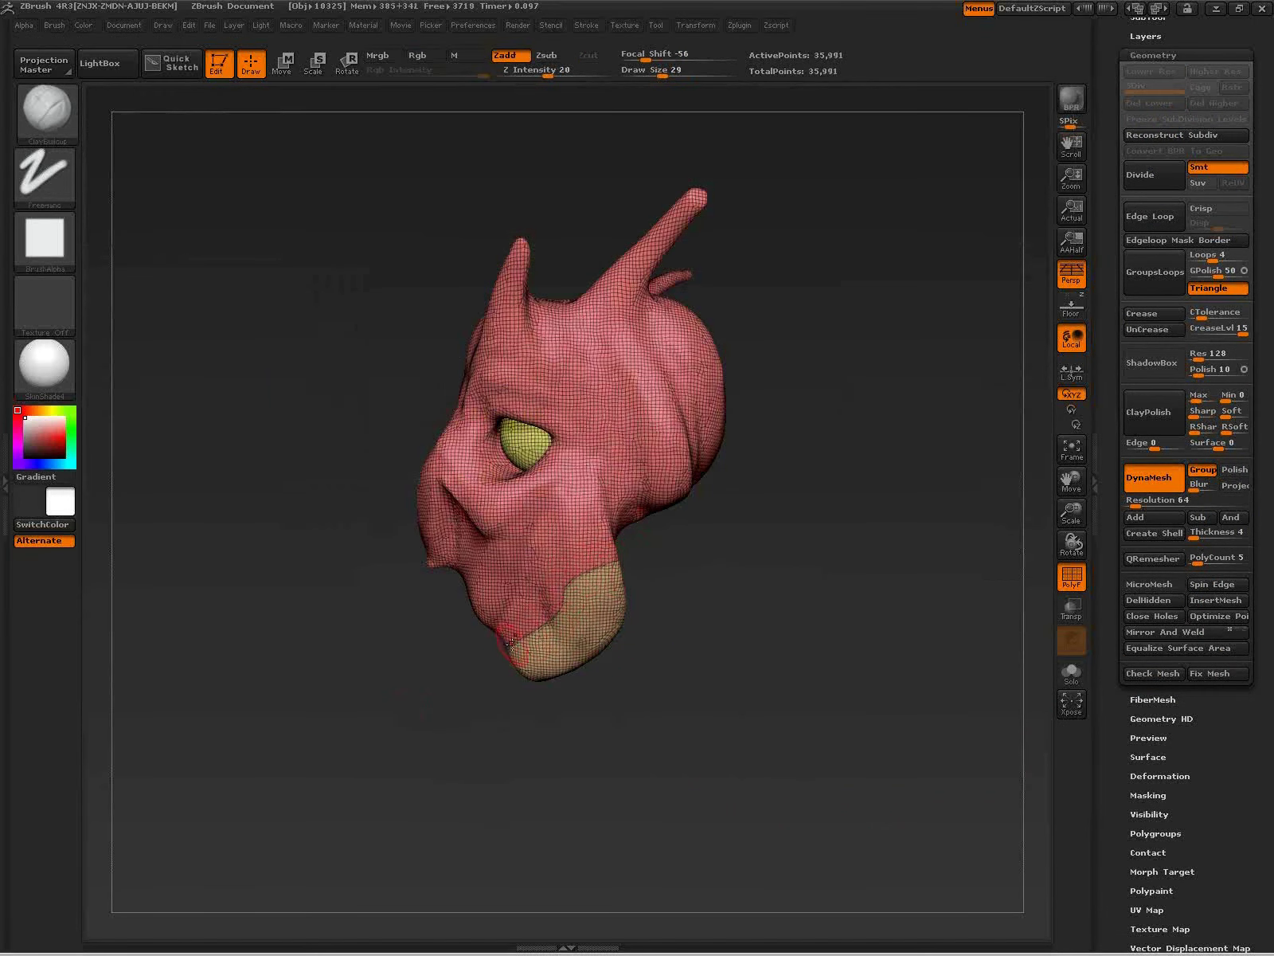
Step: Turn off perspective and slice horizontally across the whole head above the eyes with SliceCurve
{"action": "mouse_move", "coordinate": [747, 649]}
{"action": "left_mouse_down"}
{"action": "mouse_move", "coordinate": [818, 643]}
{"action": "mouse_move", "coordinate": [777, 633]}
{"action": "mouse_move", "coordinate": [809, 605]}
{"action": "mouse_move", "coordinate": [804, 573]}
{"action": "mouse_move", "coordinate": [725, 646]}
{"action": "mouse_move", "coordinate": [832, 521]}
{"action": "left_mouse_up"}
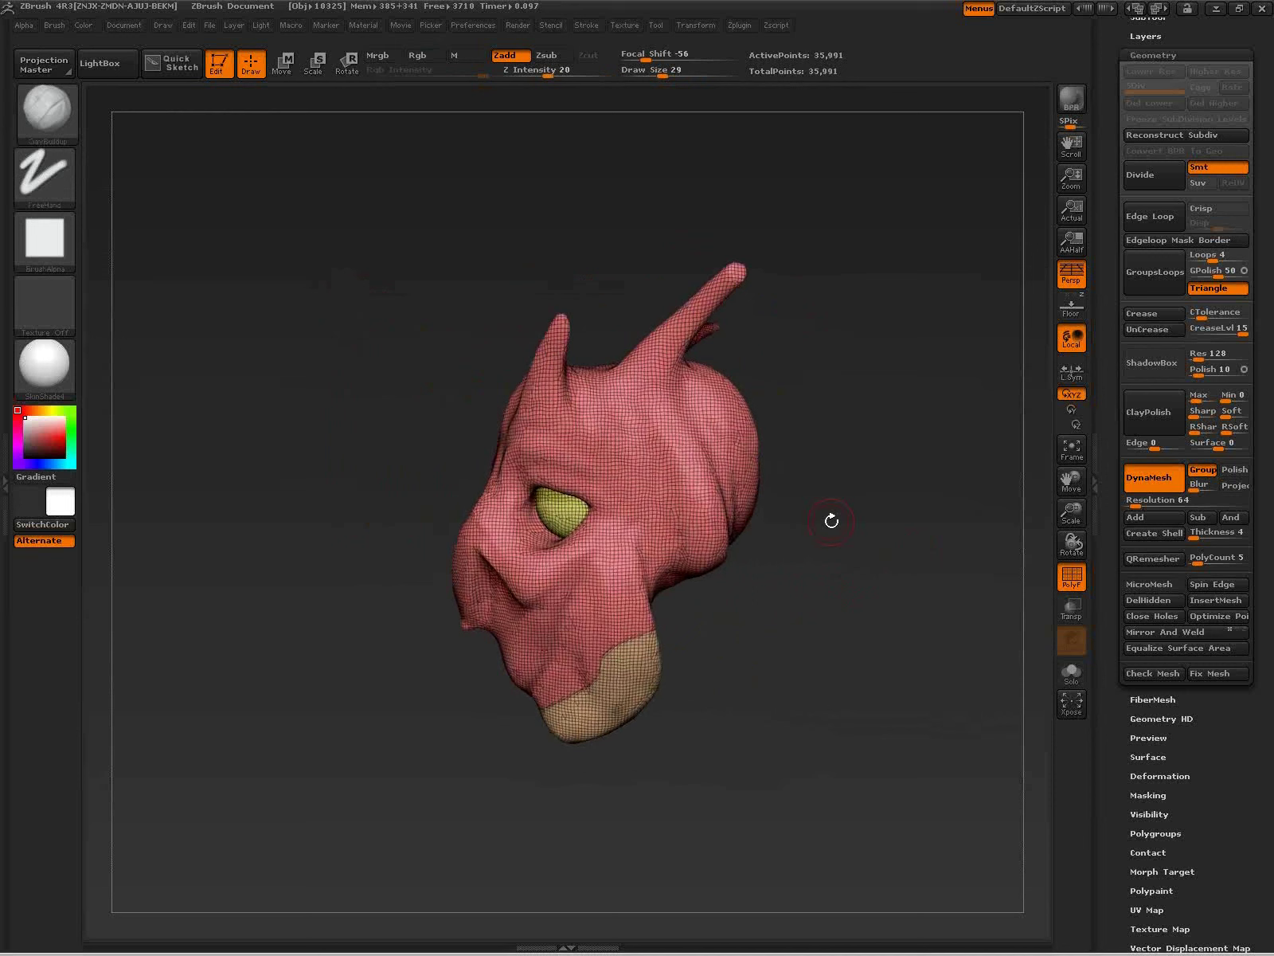
{"action": "left_click", "coordinate": [1073, 278]}
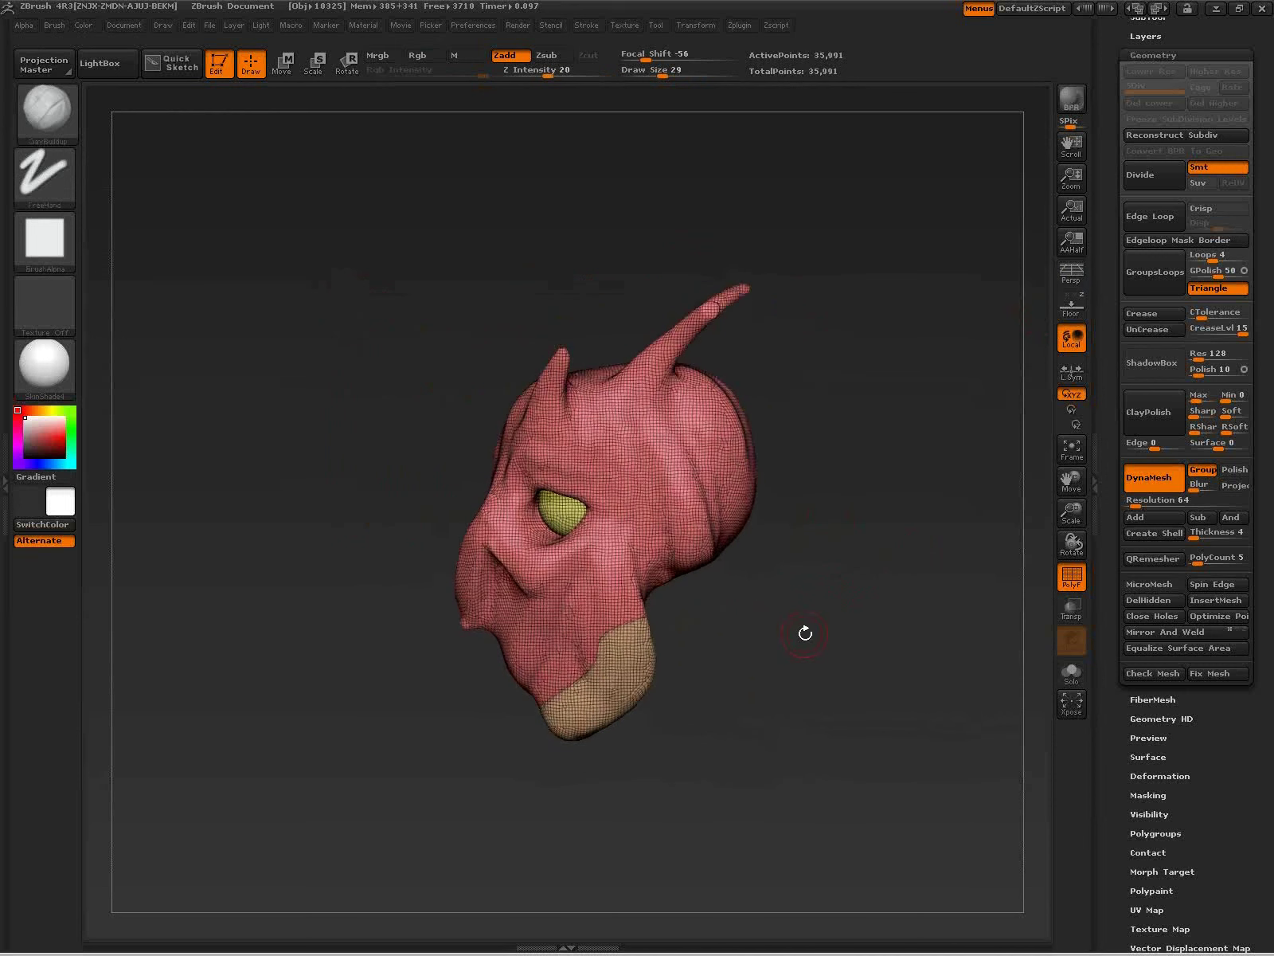
{"action": "left_click_drag", "start_coordinate": [764, 647], "coordinate": [341, 481]}
{"action": "left_click_drag", "start_coordinate": [242, 452], "coordinate": [907, 421], "text": "ctrl+shift"}
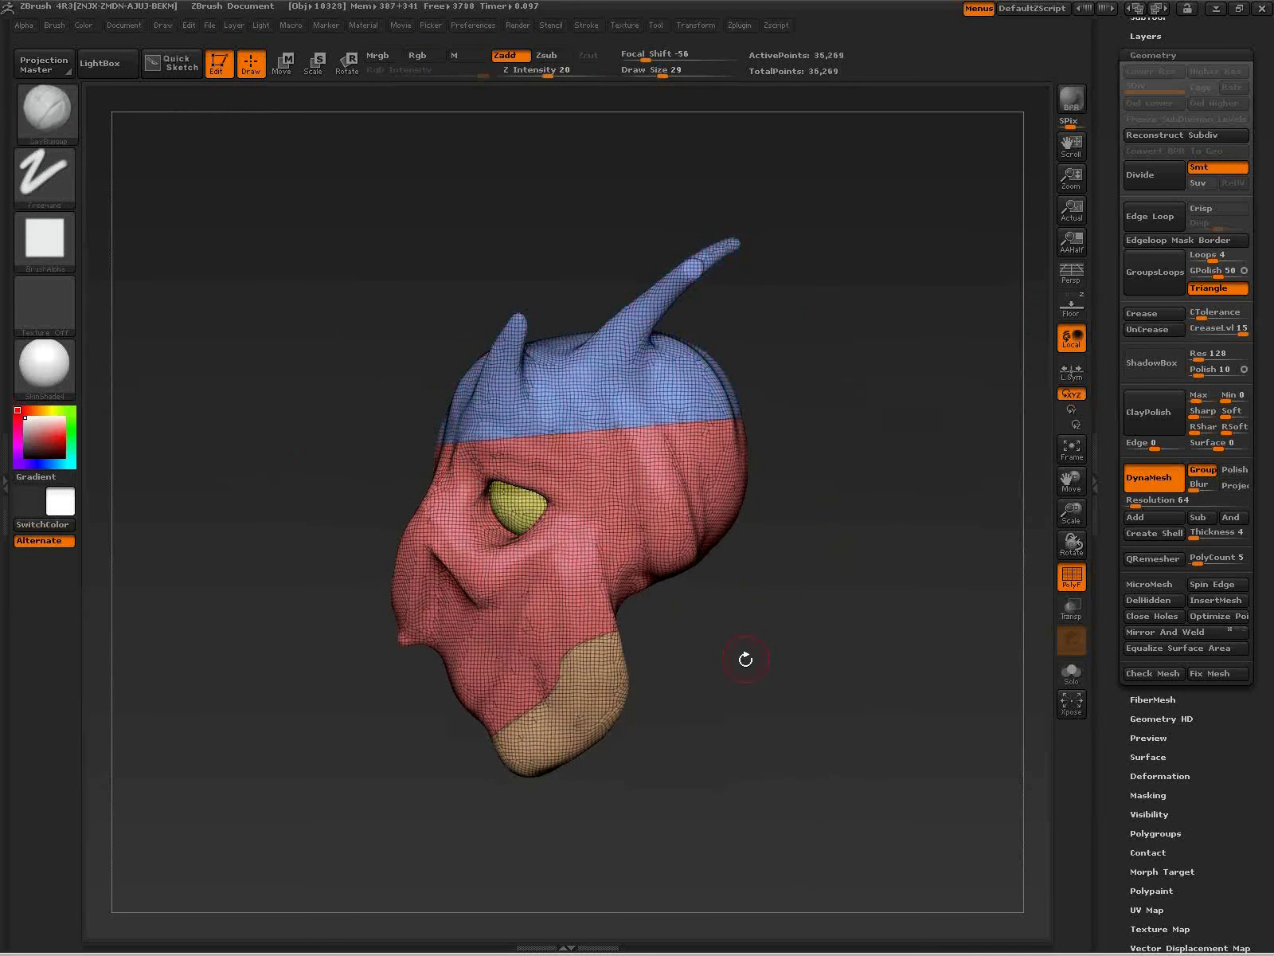
Step: Slice a band out of the head below the forehead cut and remesh to split all groups into separate pieces
{"action": "mouse_move", "coordinate": [296, 492]}
{"action": "left_mouse_down", "text": "ctrl+shift"}
{"action": "mouse_move", "coordinate": [540, 441]}
{"action": "mouse_move", "coordinate": [621, 447]}
{"action": "mouse_move", "coordinate": [590, 447]}
{"action": "mouse_move", "coordinate": [623, 508]}
{"action": "mouse_move", "coordinate": [683, 522]}
{"action": "mouse_move", "coordinate": [744, 678]}
{"action": "mouse_move", "coordinate": [934, 677]}
{"action": "mouse_move", "coordinate": [791, 635]}
{"action": "left_mouse_up", "text": "ctrl+shift"}
{"action": "left_click", "coordinate": [864, 672], "text": "ctrl"}
{"action": "left_click_drag", "start_coordinate": [740, 561], "coordinate": [897, 769], "text": "ctrl"}
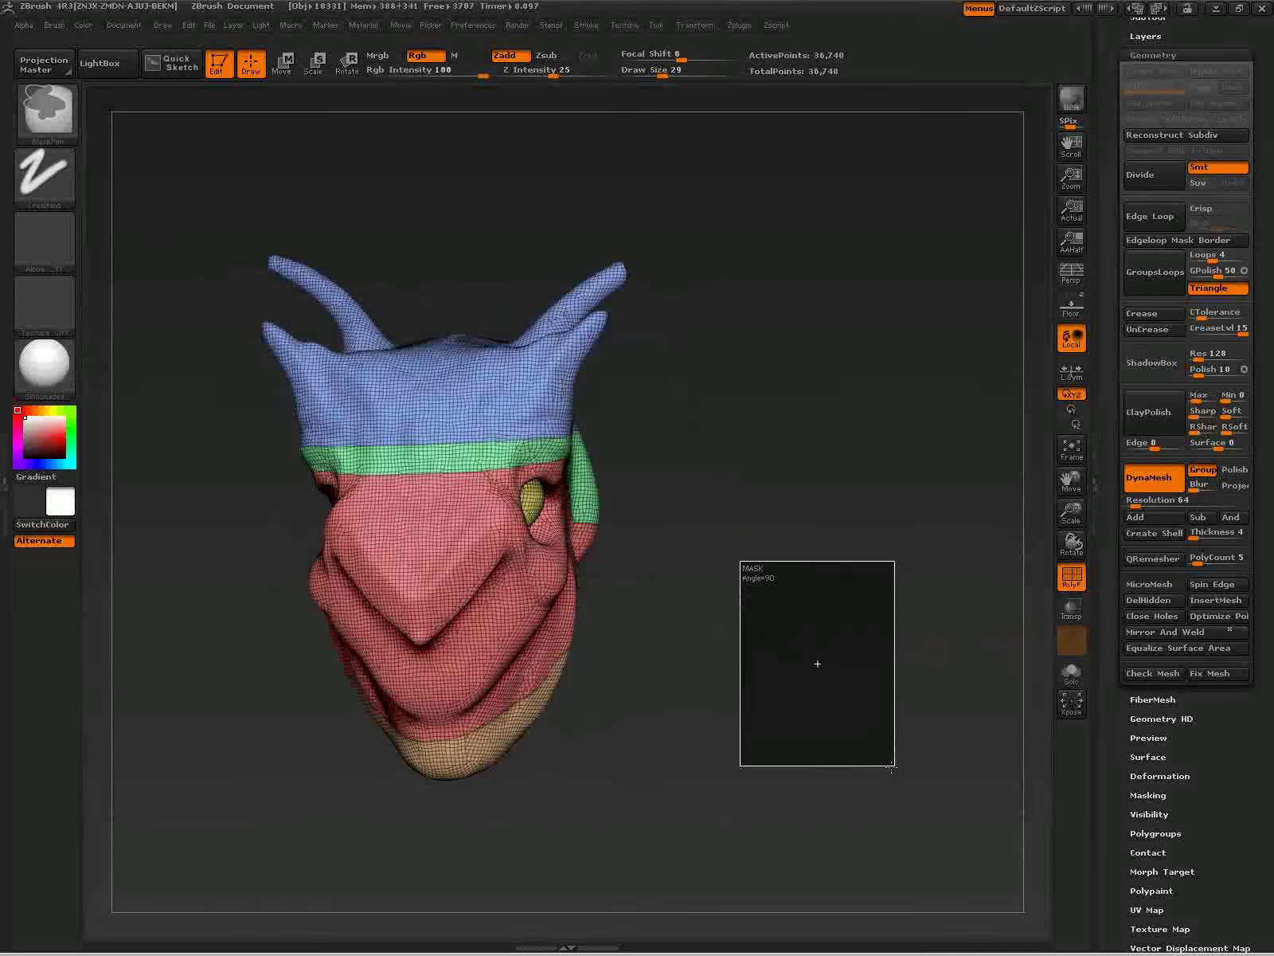
Step: Isolate one sliced head piece to inspect its closed cut surface and show all pieces again
{"action": "mouse_move", "coordinate": [865, 692]}
{"action": "left_mouse_down"}
{"action": "mouse_move", "coordinate": [737, 561]}
{"action": "mouse_move", "coordinate": [809, 519]}
{"action": "mouse_move", "coordinate": [772, 705]}
{"action": "left_mouse_up"}
{"action": "left_click", "coordinate": [703, 507], "text": "ctrl+shift"}
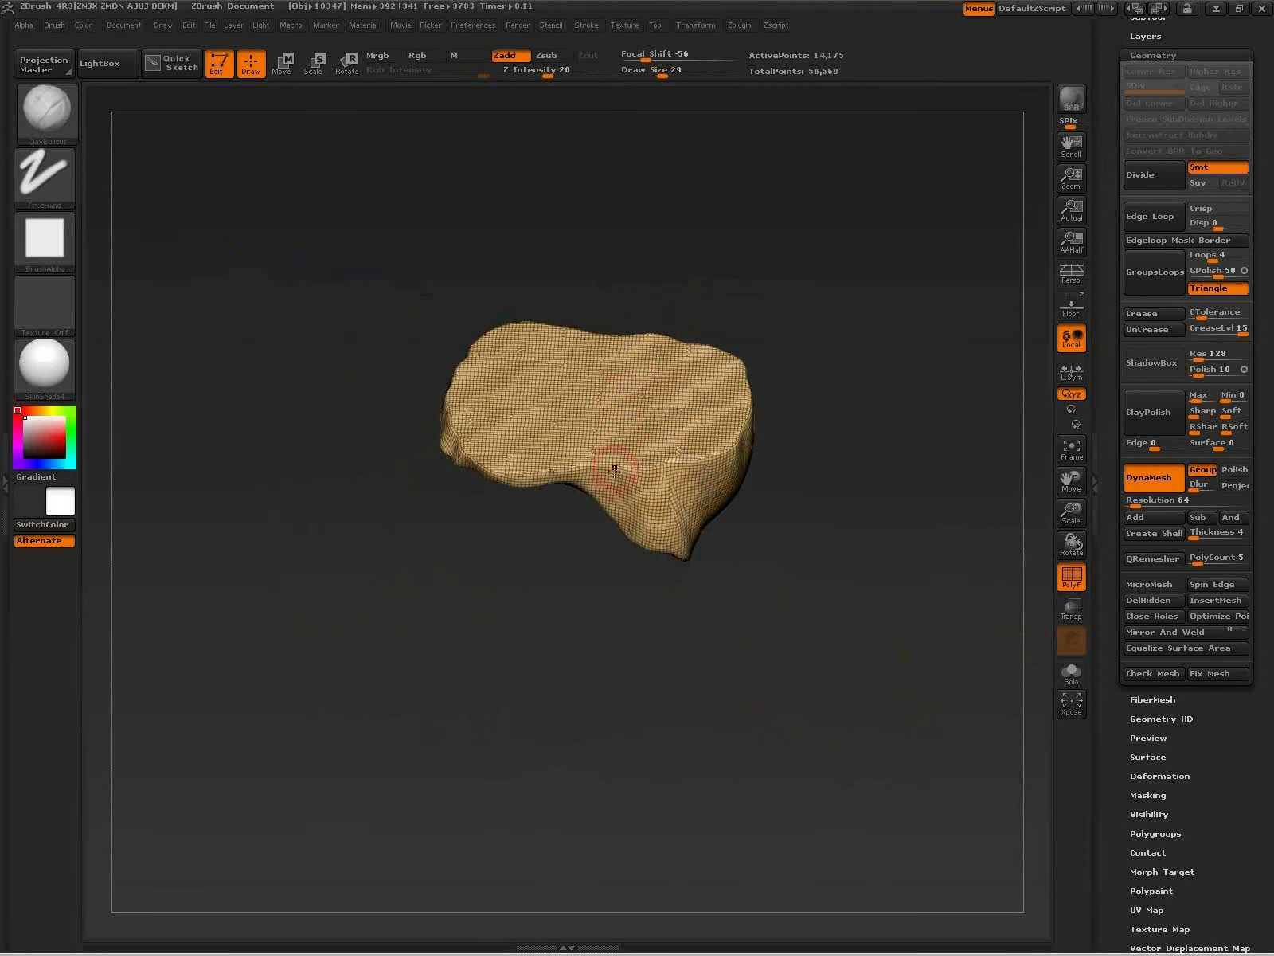
{"action": "left_click", "coordinate": [813, 674], "text": "ctrl+shift"}
{"action": "left_click_drag", "start_coordinate": [813, 674], "coordinate": [848, 638]}
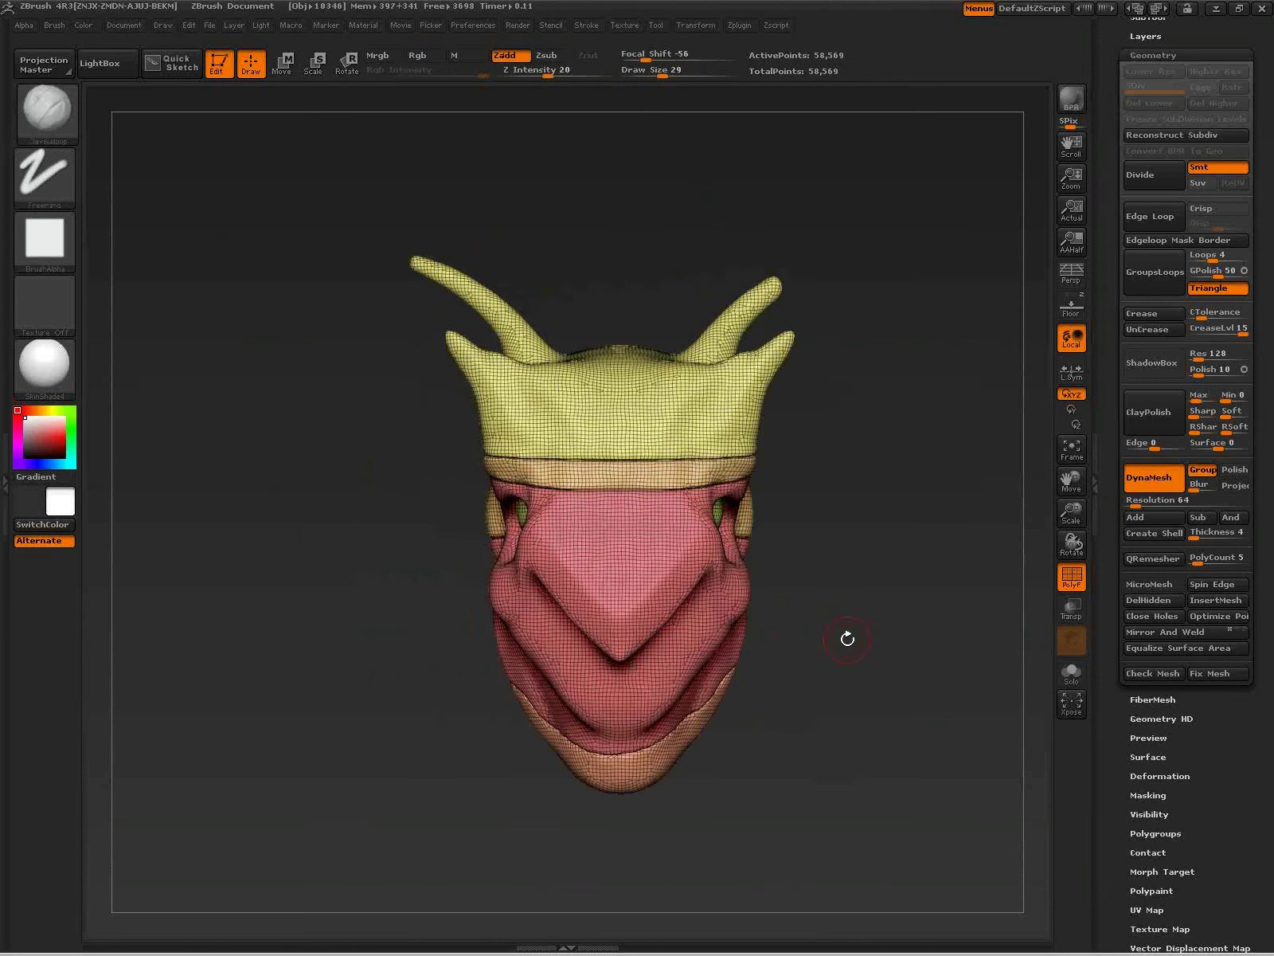
Step: Choose the InsertCylinder brush and work from the side of the head
{"action": "key", "text": "b"}
{"action": "key", "text": "i"}
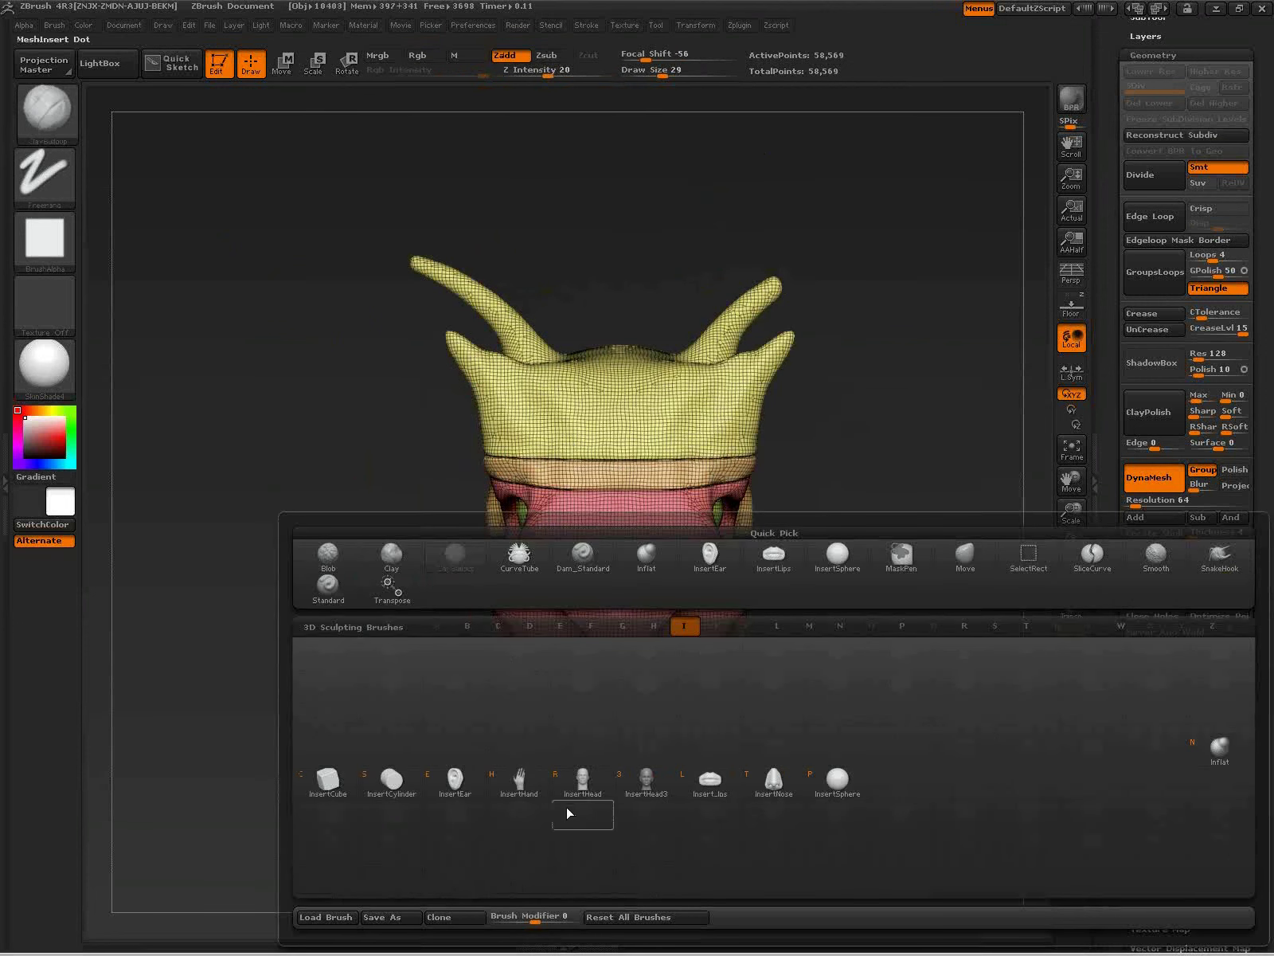
{"action": "left_click", "coordinate": [391, 780]}
{"action": "mouse_move", "coordinate": [791, 737]}
{"action": "left_mouse_down"}
{"action": "mouse_move", "coordinate": [899, 722]}
{"action": "mouse_move", "coordinate": [894, 735]}
{"action": "mouse_move", "coordinate": [685, 747]}
{"action": "left_mouse_up"}
{"action": "left_click_drag", "start_coordinate": [335, 634], "coordinate": [556, 601]}
{"action": "mouse_move", "coordinate": [882, 701]}
{"action": "left_mouse_down"}
{"action": "mouse_move", "coordinate": [846, 705]}
{"action": "mouse_move", "coordinate": [892, 701]}
{"action": "left_mouse_up"}
{"action": "key", "text": "ctrl+z"}
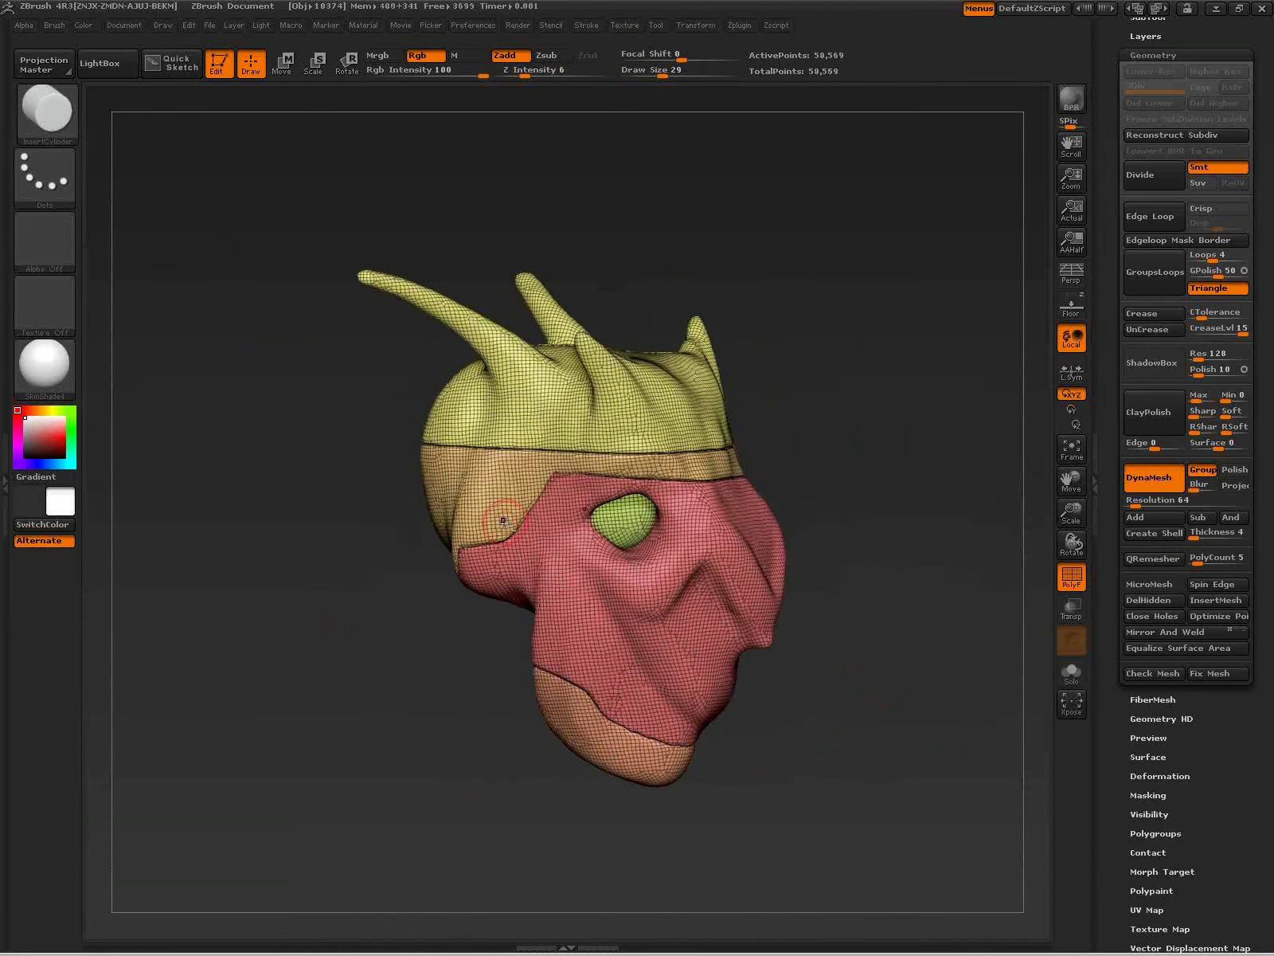
Step: Cut a round recess behind the eye by inserting a subtractive cylinder, repositioning it and remeshing the head
{"action": "left_click_drag", "start_coordinate": [503, 521], "coordinate": [535, 564]}
{"action": "left_click_drag", "start_coordinate": [891, 736], "coordinate": [902, 709]}
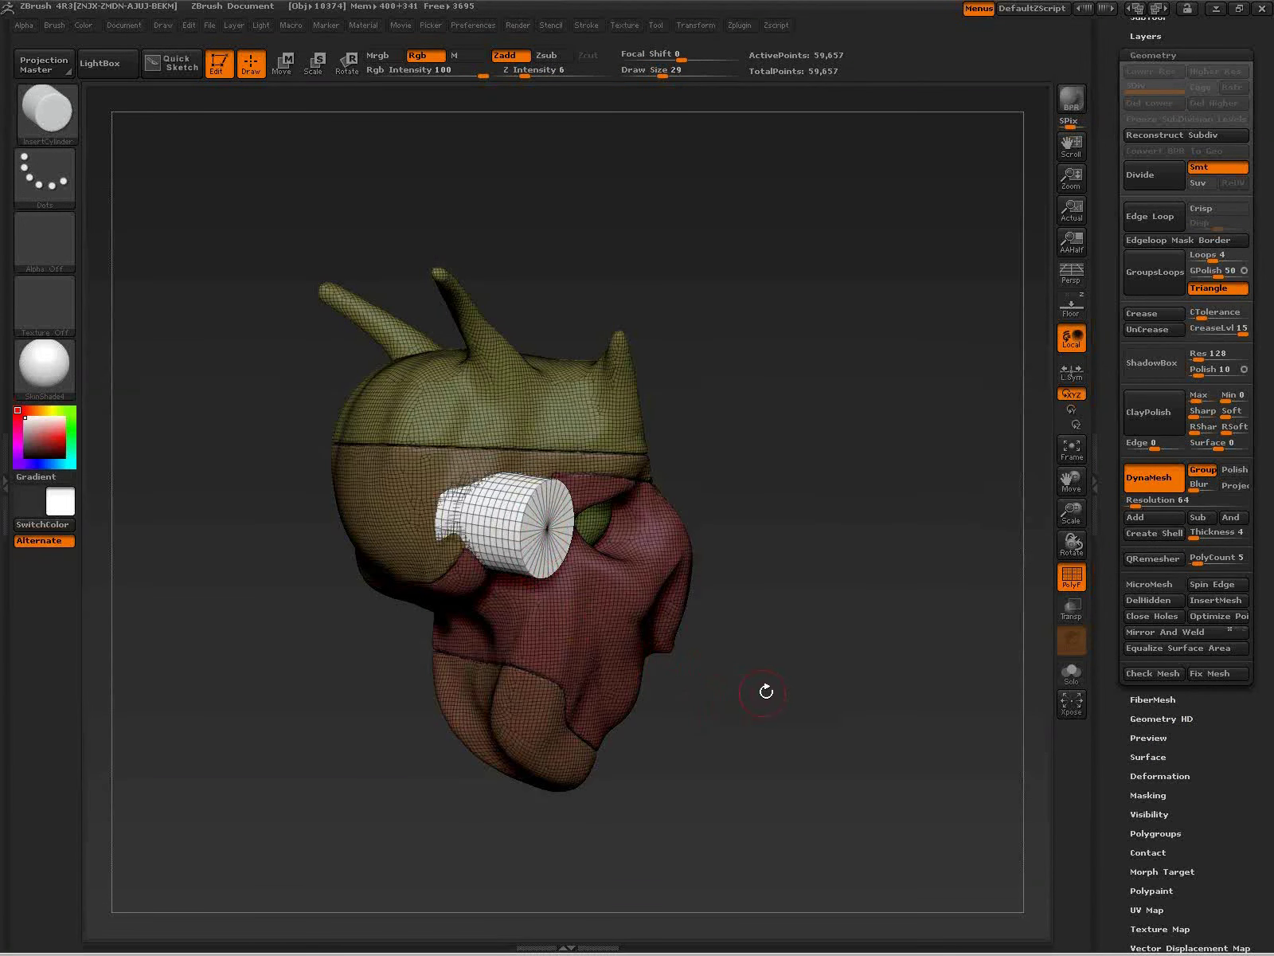
{"action": "left_click_drag", "start_coordinate": [795, 682], "coordinate": [796, 677]}
{"action": "key", "text": "w"}
{"action": "left_click_drag", "start_coordinate": [468, 508], "coordinate": [870, 574]}
{"action": "left_click_drag", "start_coordinate": [602, 532], "coordinate": [592, 532]}
{"action": "mouse_move", "coordinate": [705, 729]}
{"action": "left_mouse_down"}
{"action": "mouse_move", "coordinate": [674, 722]}
{"action": "mouse_move", "coordinate": [713, 692]}
{"action": "left_mouse_up"}
{"action": "left_click_drag", "start_coordinate": [770, 620], "coordinate": [850, 830], "text": "ctrl"}
Step: Isolate the band piece to inspect the round recess and restore full visibility
{"action": "mouse_move", "coordinate": [789, 721]}
{"action": "left_mouse_down"}
{"action": "mouse_move", "coordinate": [810, 679]}
{"action": "mouse_move", "coordinate": [808, 697]}
{"action": "mouse_move", "coordinate": [785, 696]}
{"action": "mouse_move", "coordinate": [799, 683]}
{"action": "mouse_move", "coordinate": [721, 610]}
{"action": "mouse_move", "coordinate": [721, 594]}
{"action": "left_mouse_up"}
{"action": "key", "text": "q"}
{"action": "left_click", "coordinate": [449, 527], "text": "ctrl+shift"}
{"action": "left_click", "coordinate": [762, 649], "text": "ctrl+shift"}
{"action": "left_click", "coordinate": [335, 458], "text": "ctrl+shift"}
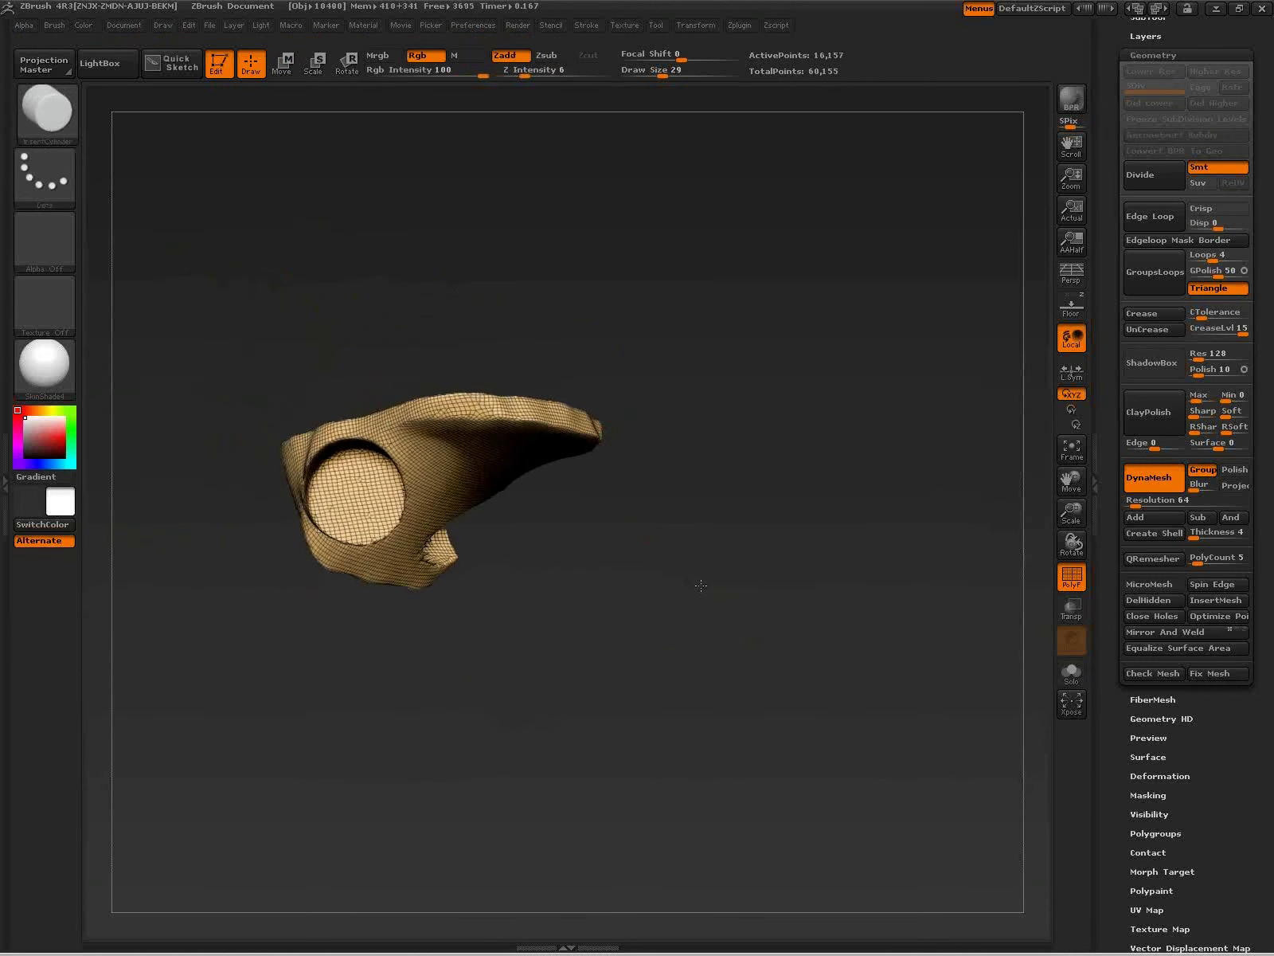
{"action": "left_click", "coordinate": [711, 595], "text": "ctrl+shift"}
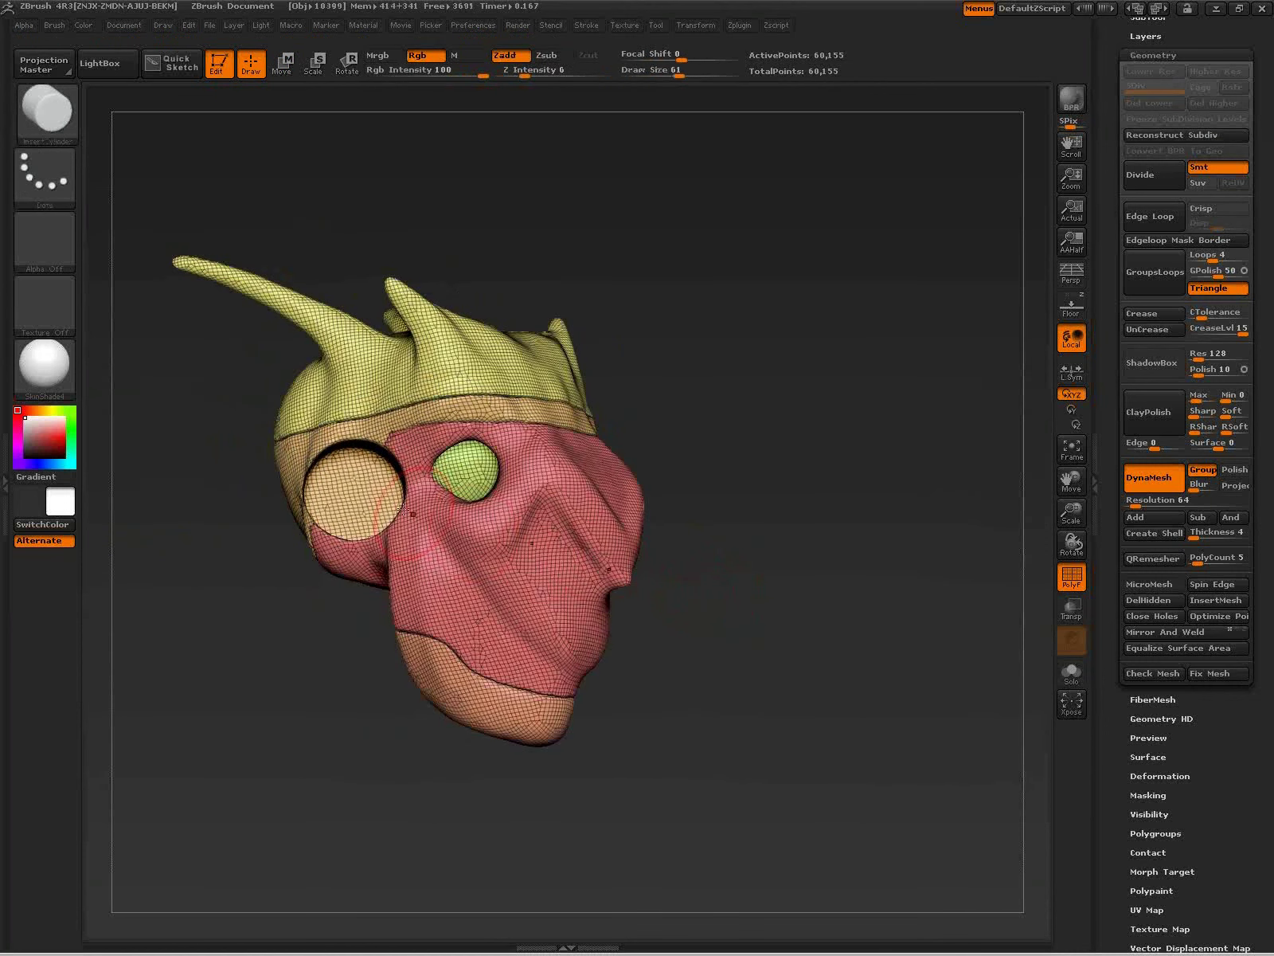
Step: Insert another cylinder inside the round recess and remesh so it becomes a separate piece
{"action": "key", "text": "shift"}
{"action": "mouse_move", "coordinate": [722, 640]}
{"action": "left_mouse_down"}
{"action": "mouse_move", "coordinate": [718, 655]}
{"action": "mouse_move", "coordinate": [734, 627]}
{"action": "left_mouse_up"}
{"action": "left_click_drag", "start_coordinate": [361, 492], "coordinate": [380, 516]}
{"action": "left_click_drag", "start_coordinate": [761, 587], "coordinate": [877, 799], "text": "ctrl"}
{"action": "left_click_drag", "start_coordinate": [802, 708], "coordinate": [645, 647]}
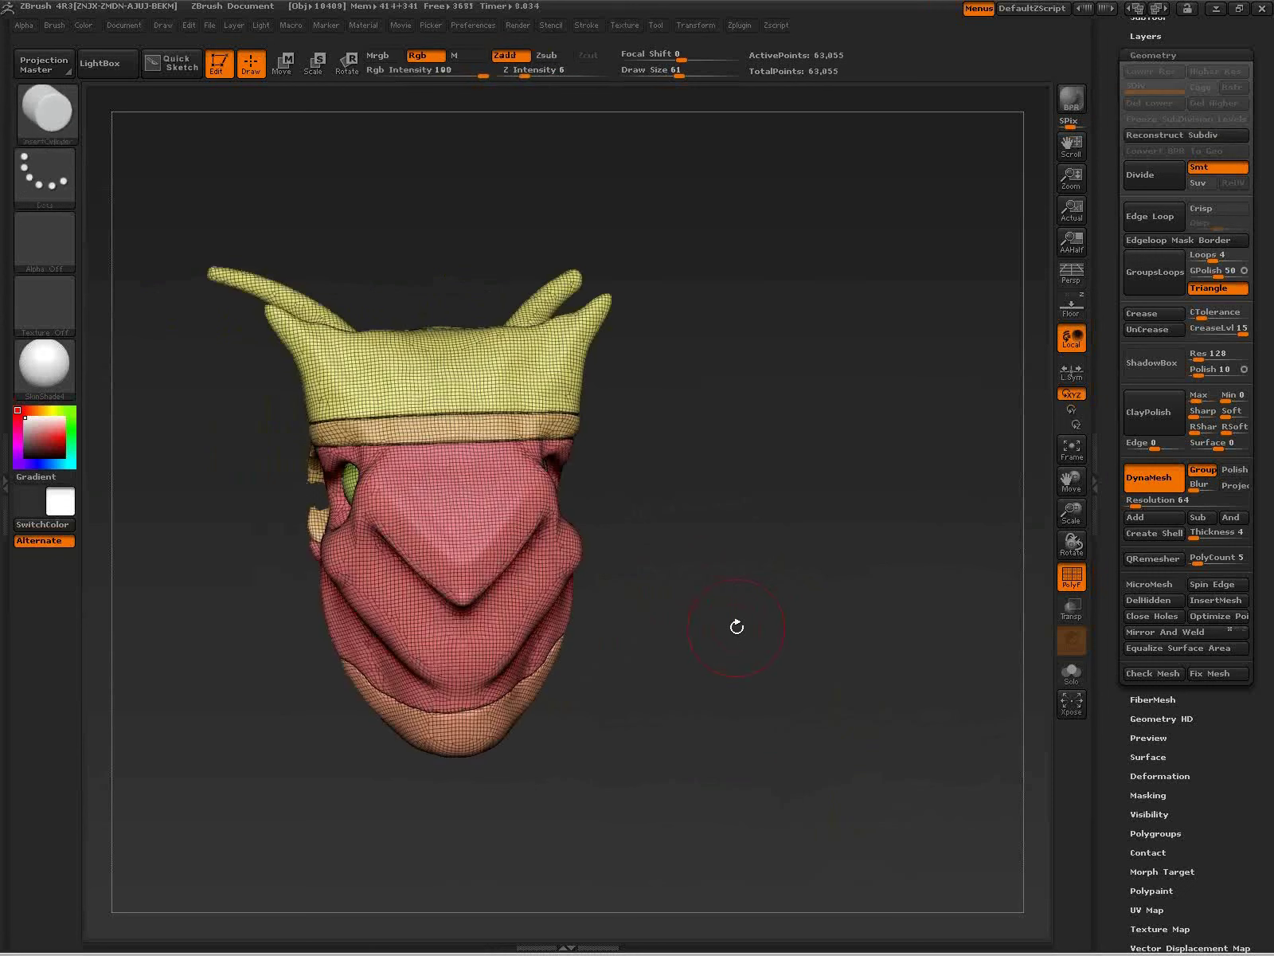
Step: Isolate the band and the inner cylinder pieces for inspection, switch back to SelectRect and show the whole head
{"action": "mouse_move", "coordinate": [737, 626]}
{"action": "left_mouse_down"}
{"action": "mouse_move", "coordinate": [792, 613]}
{"action": "mouse_move", "coordinate": [739, 593]}
{"action": "left_mouse_up"}
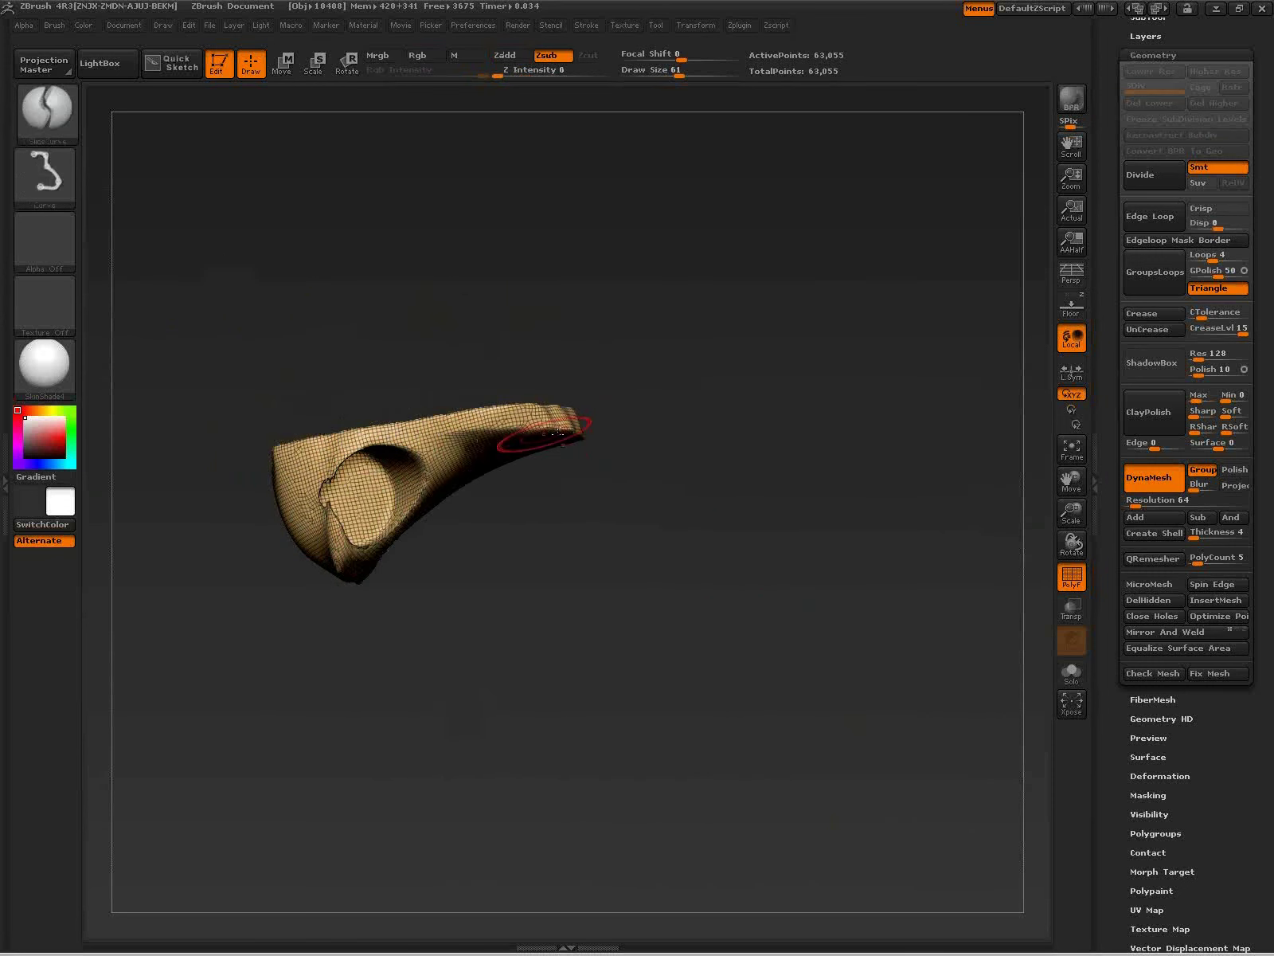
{"action": "mouse_move", "coordinate": [698, 586]}
{"action": "left_mouse_down"}
{"action": "mouse_move", "coordinate": [703, 522]}
{"action": "mouse_move", "coordinate": [700, 532]}
{"action": "left_mouse_up"}
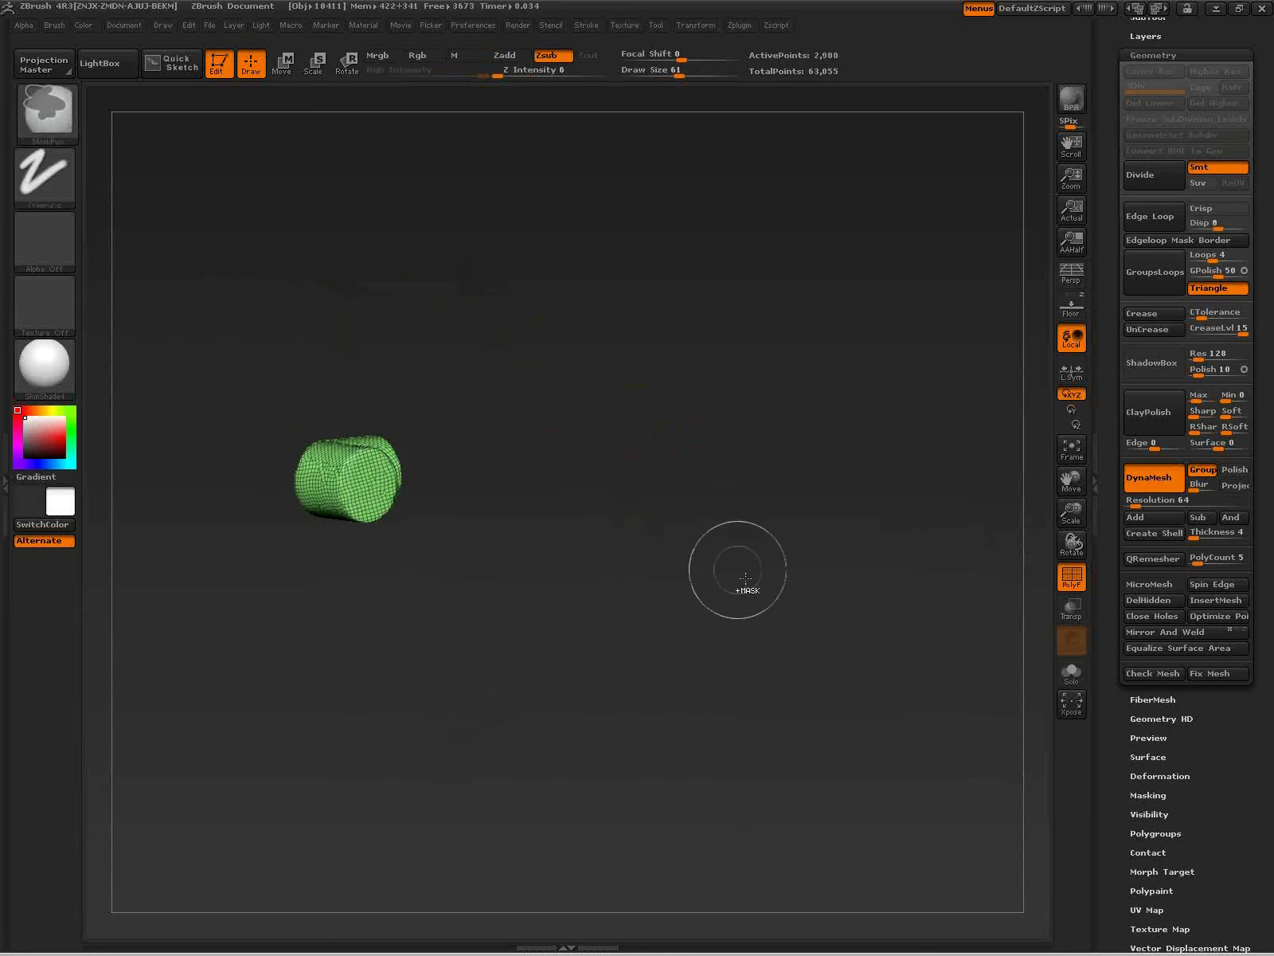
{"action": "left_click_drag", "start_coordinate": [756, 487], "coordinate": [882, 682]}
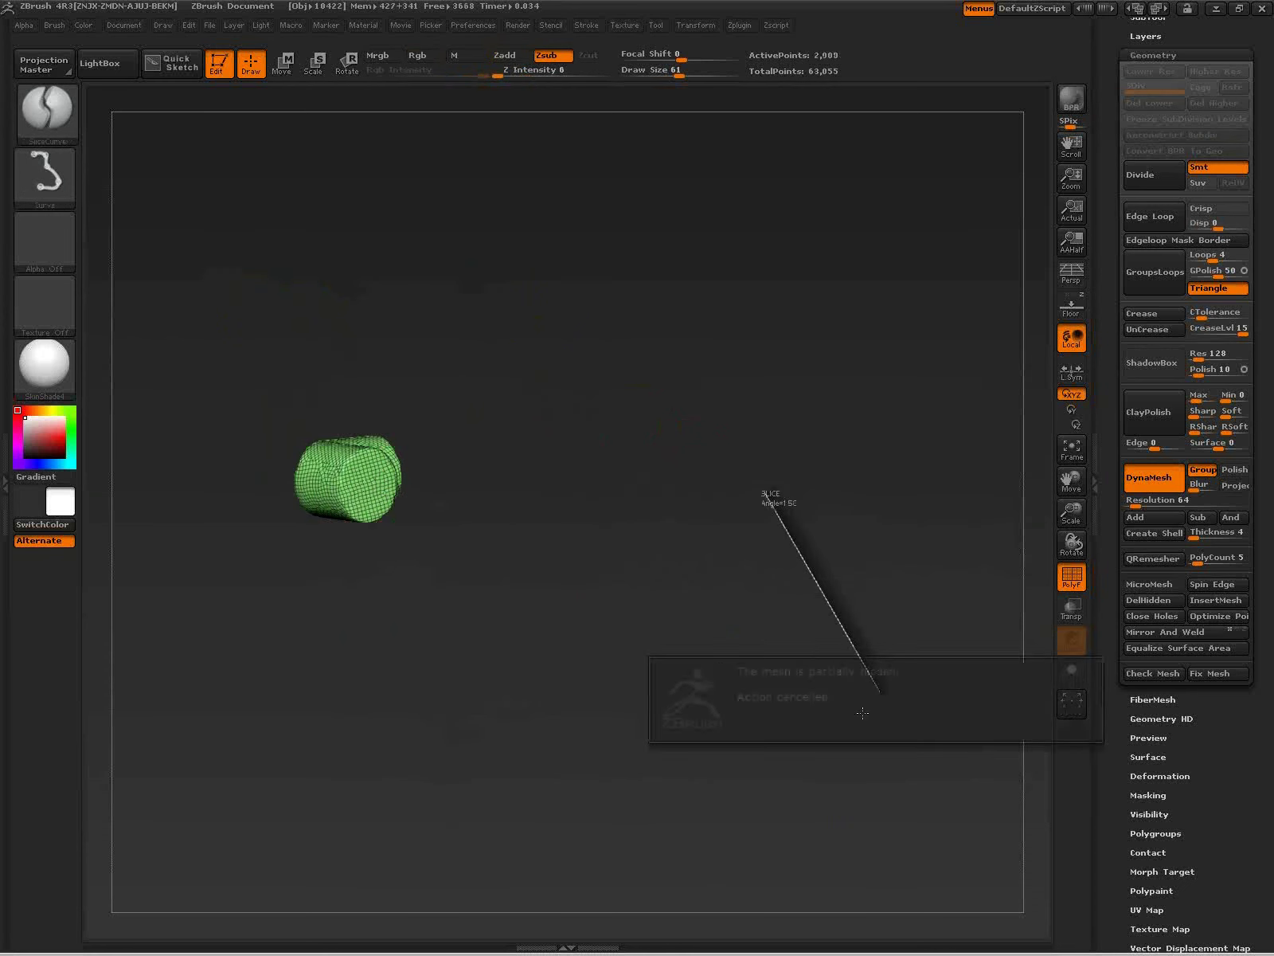
{"action": "left_click", "coordinate": [55, 118]}
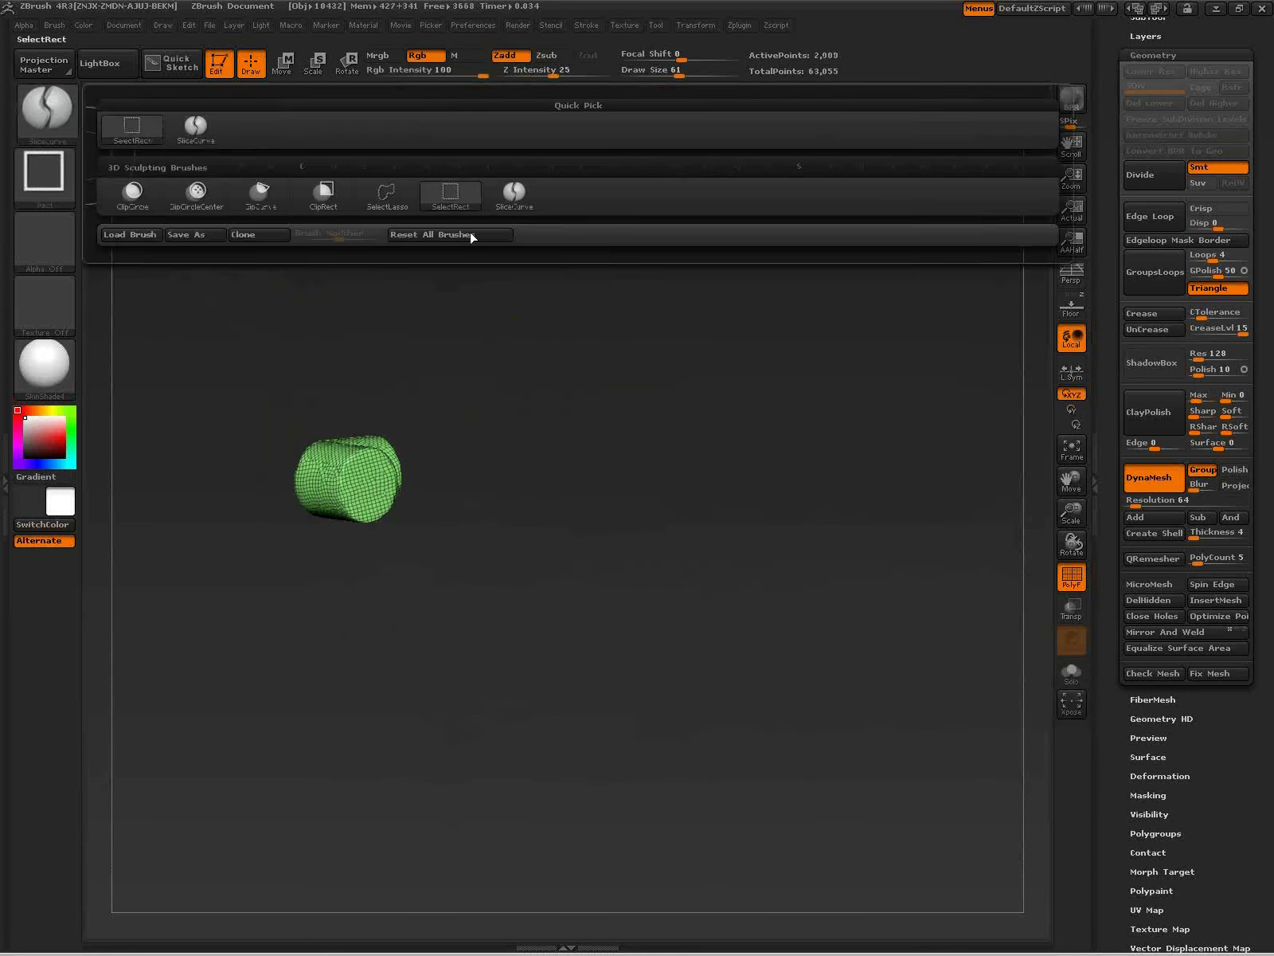
{"action": "left_click_drag", "start_coordinate": [655, 669], "coordinate": [748, 798], "text": "ctrl+shift"}
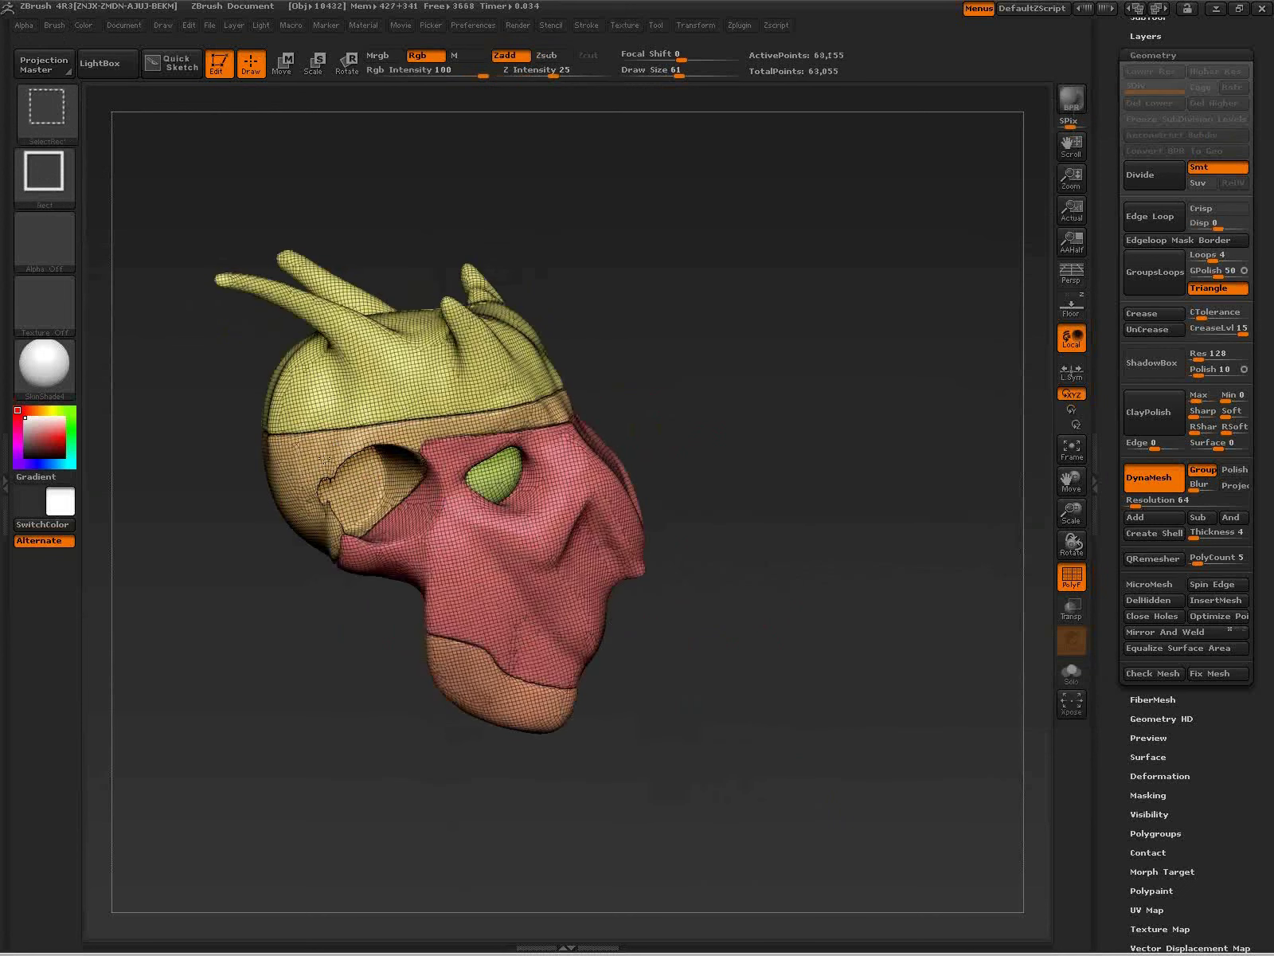
Step: Show only the band and inner cylinder, combine them into one polygroup, and remesh the full head to fuse them
{"action": "left_click_drag", "start_coordinate": [753, 478], "coordinate": [839, 682], "text": "ctrl+shift"}
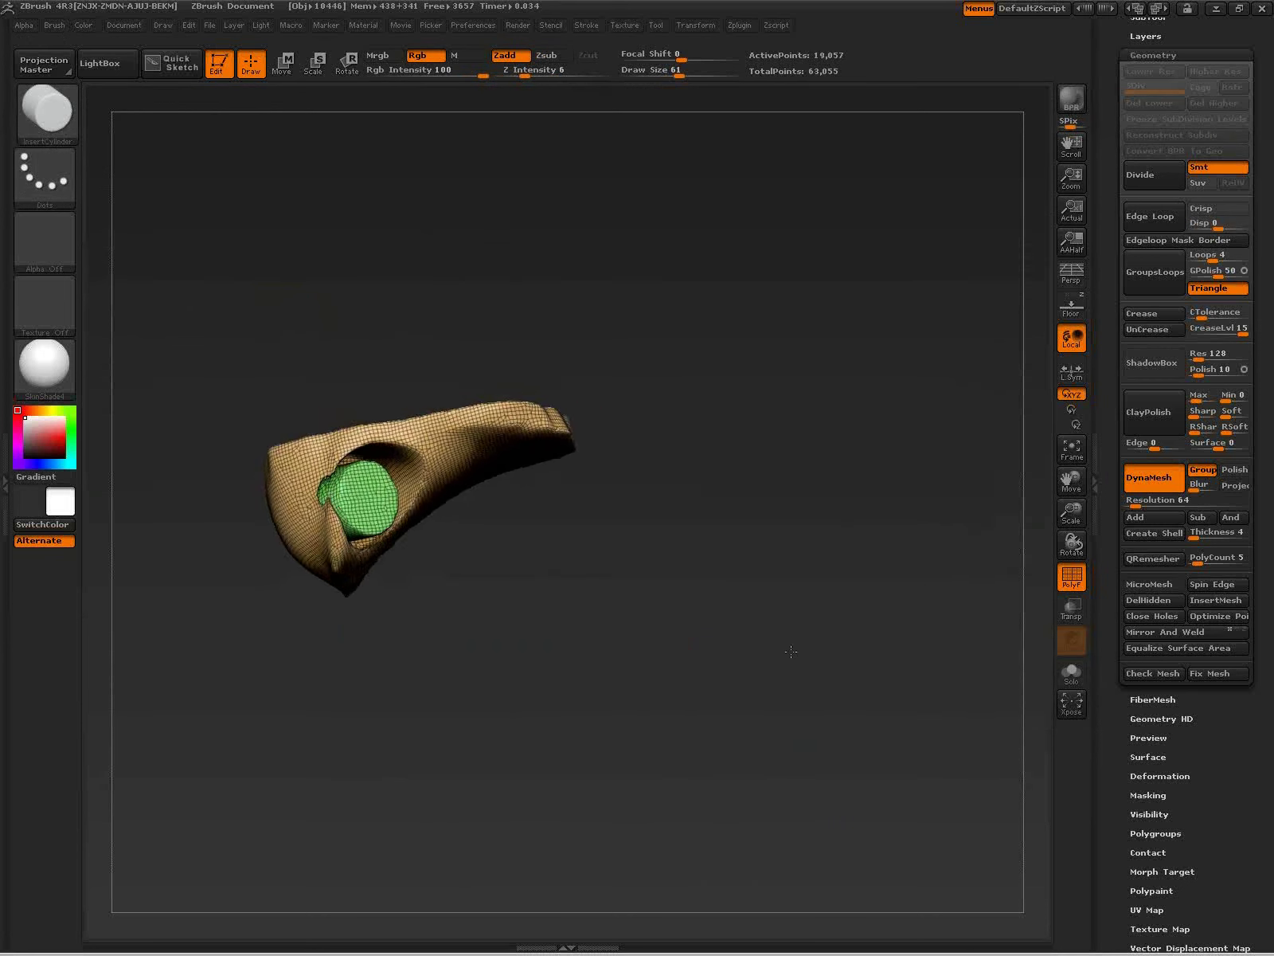
{"action": "left_click_drag", "start_coordinate": [791, 652], "coordinate": [757, 686]}
{"action": "left_click_drag", "start_coordinate": [1223, 825], "coordinate": [1206, 617]}
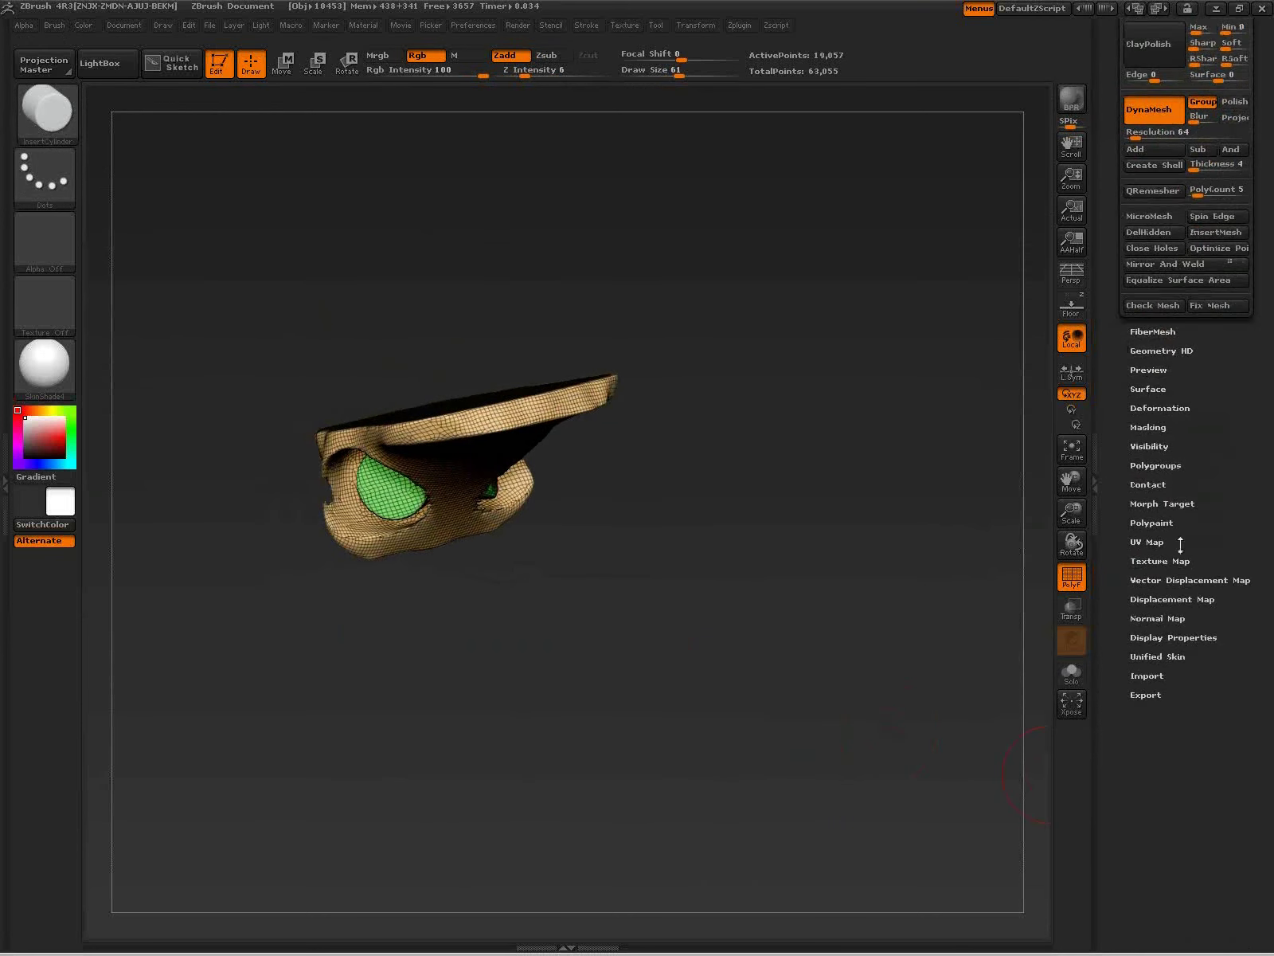
{"action": "left_click", "coordinate": [1169, 465]}
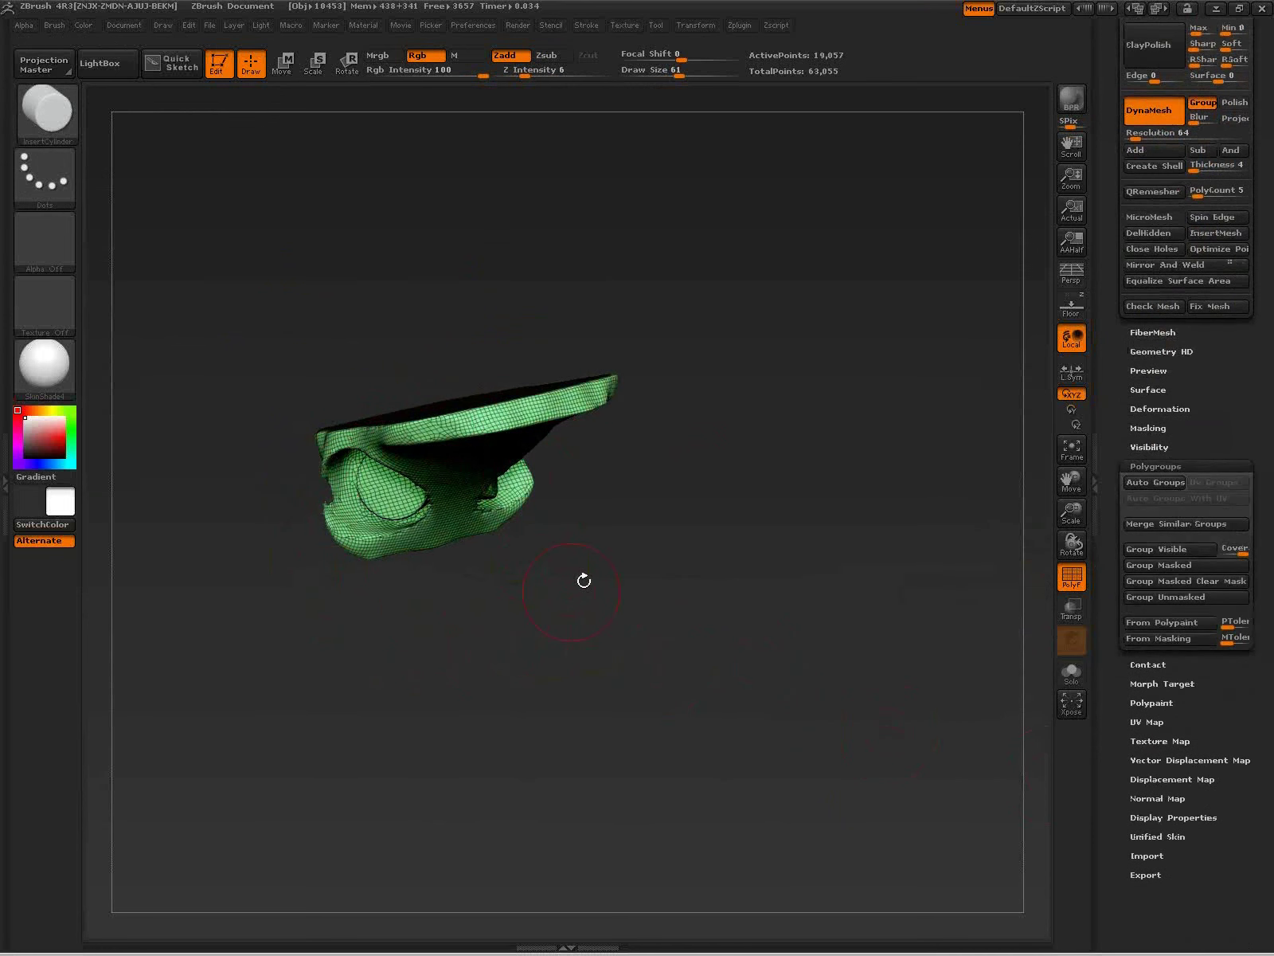
{"action": "left_click", "coordinate": [753, 687], "text": "ctrl+shift"}
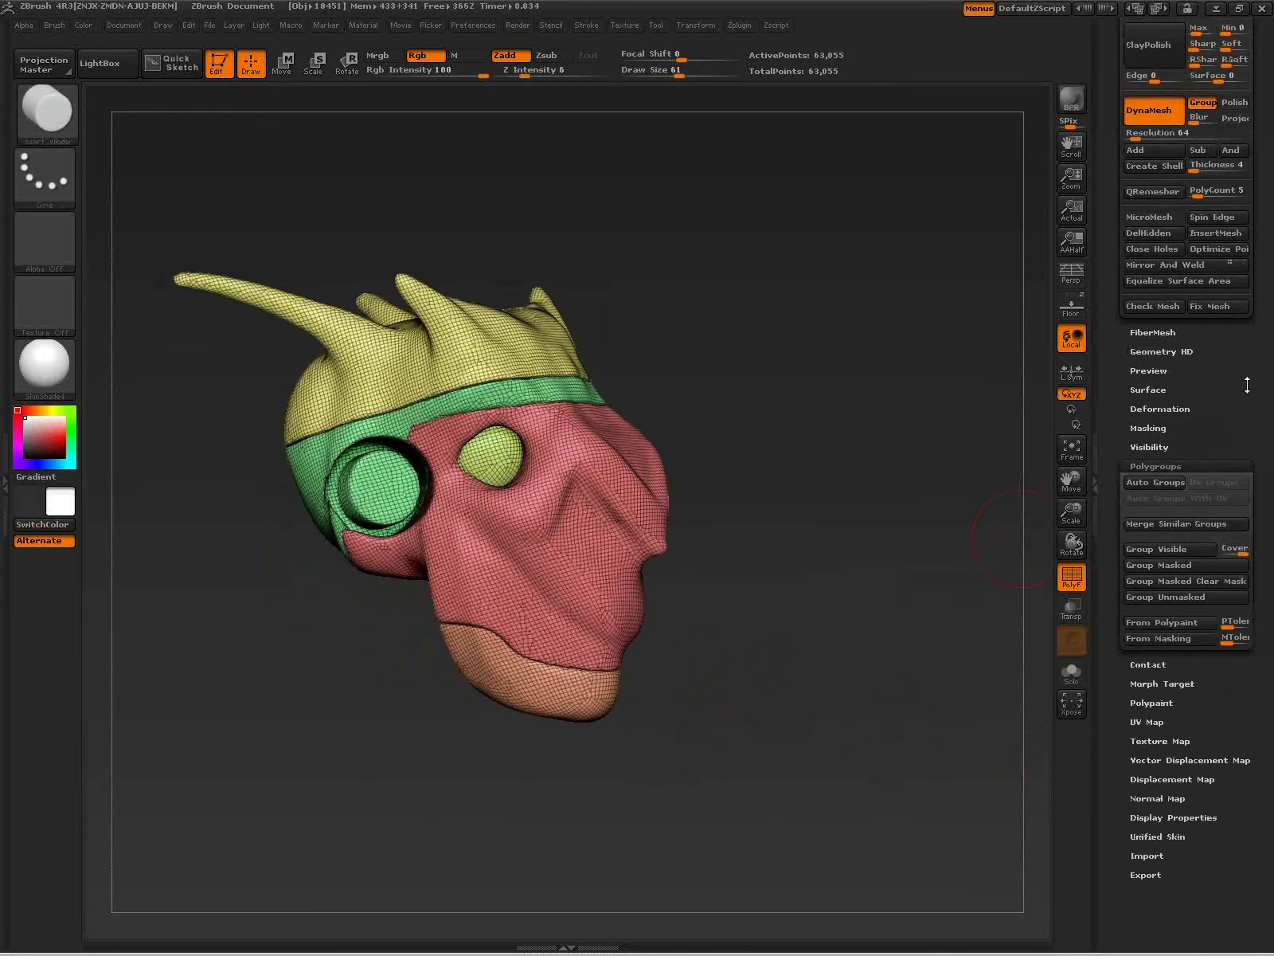
{"action": "left_click_drag", "start_coordinate": [1246, 382], "coordinate": [1244, 685]}
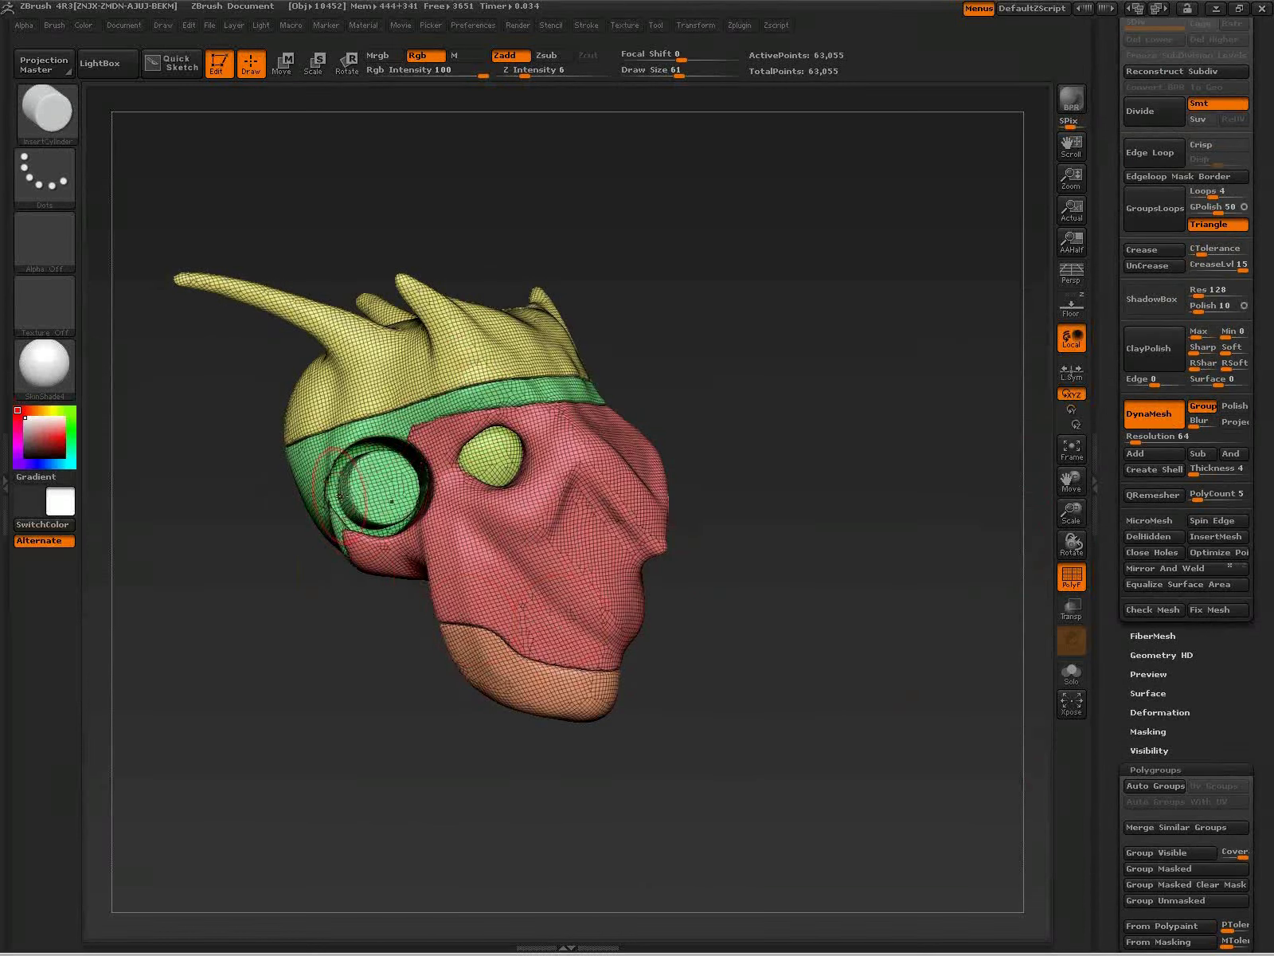
{"action": "left_click_drag", "start_coordinate": [810, 496], "coordinate": [931, 740], "text": "ctrl"}
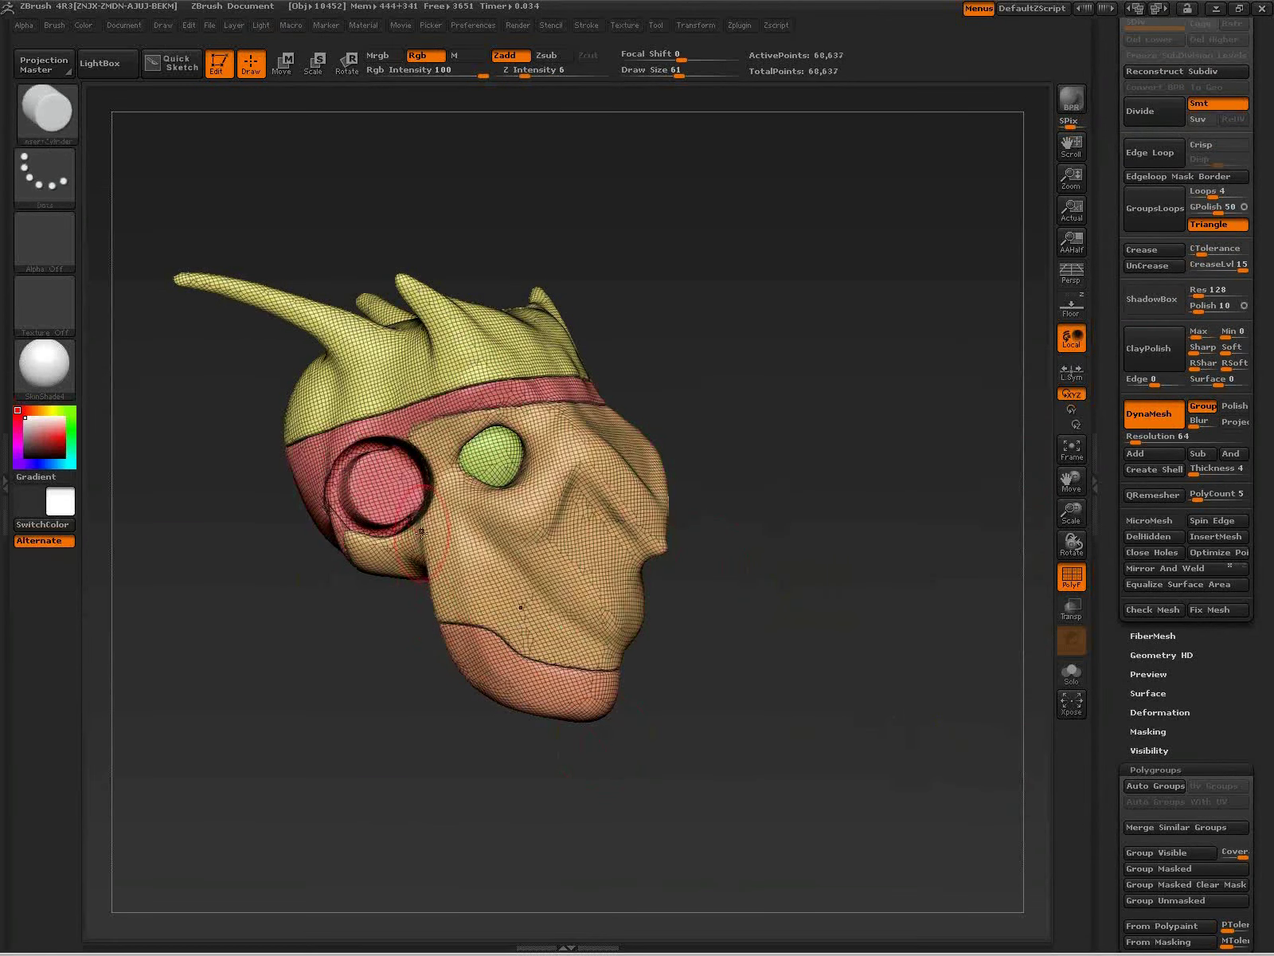
Step: Smooth the rim of the round recess, remesh the head and turn off the polyframe display
{"action": "right_click_drag", "start_coordinate": [432, 519], "coordinate": [471, 485]}
{"action": "mouse_move", "coordinate": [343, 495]}
{"action": "left_mouse_down", "text": "shift"}
{"action": "mouse_move", "coordinate": [351, 480]}
{"action": "mouse_move", "coordinate": [353, 524]}
{"action": "left_mouse_up", "text": "shift"}
{"action": "mouse_move", "coordinate": [804, 548]}
{"action": "left_mouse_down", "text": "ctrl"}
{"action": "mouse_move", "coordinate": [882, 763]}
{"action": "mouse_move", "coordinate": [828, 733]}
{"action": "mouse_move", "coordinate": [832, 755]}
{"action": "left_mouse_up", "text": "ctrl"}
{"action": "key", "text": "shift+f"}
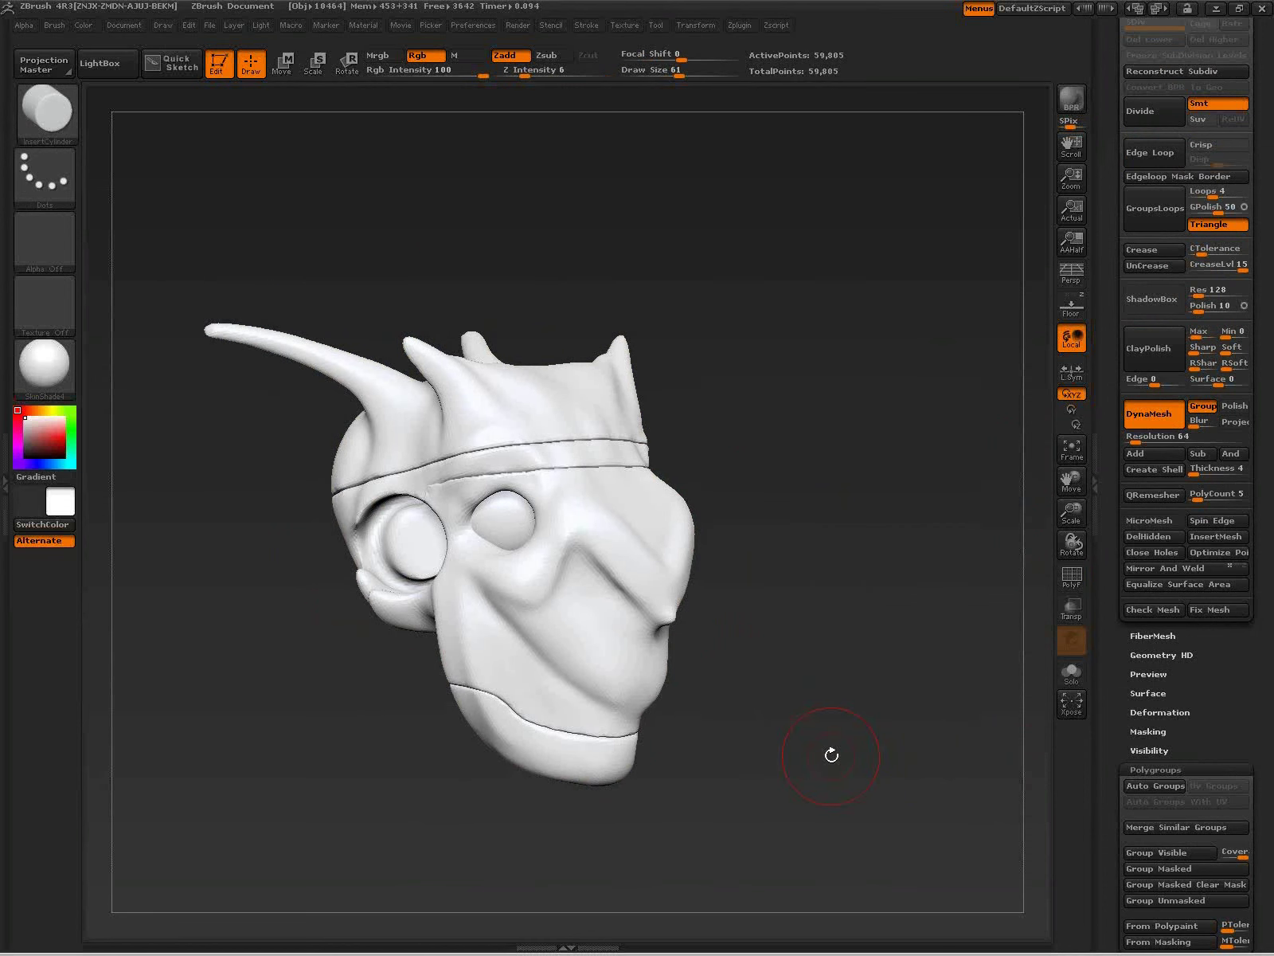
{"action": "left_click", "coordinate": [1232, 426]}
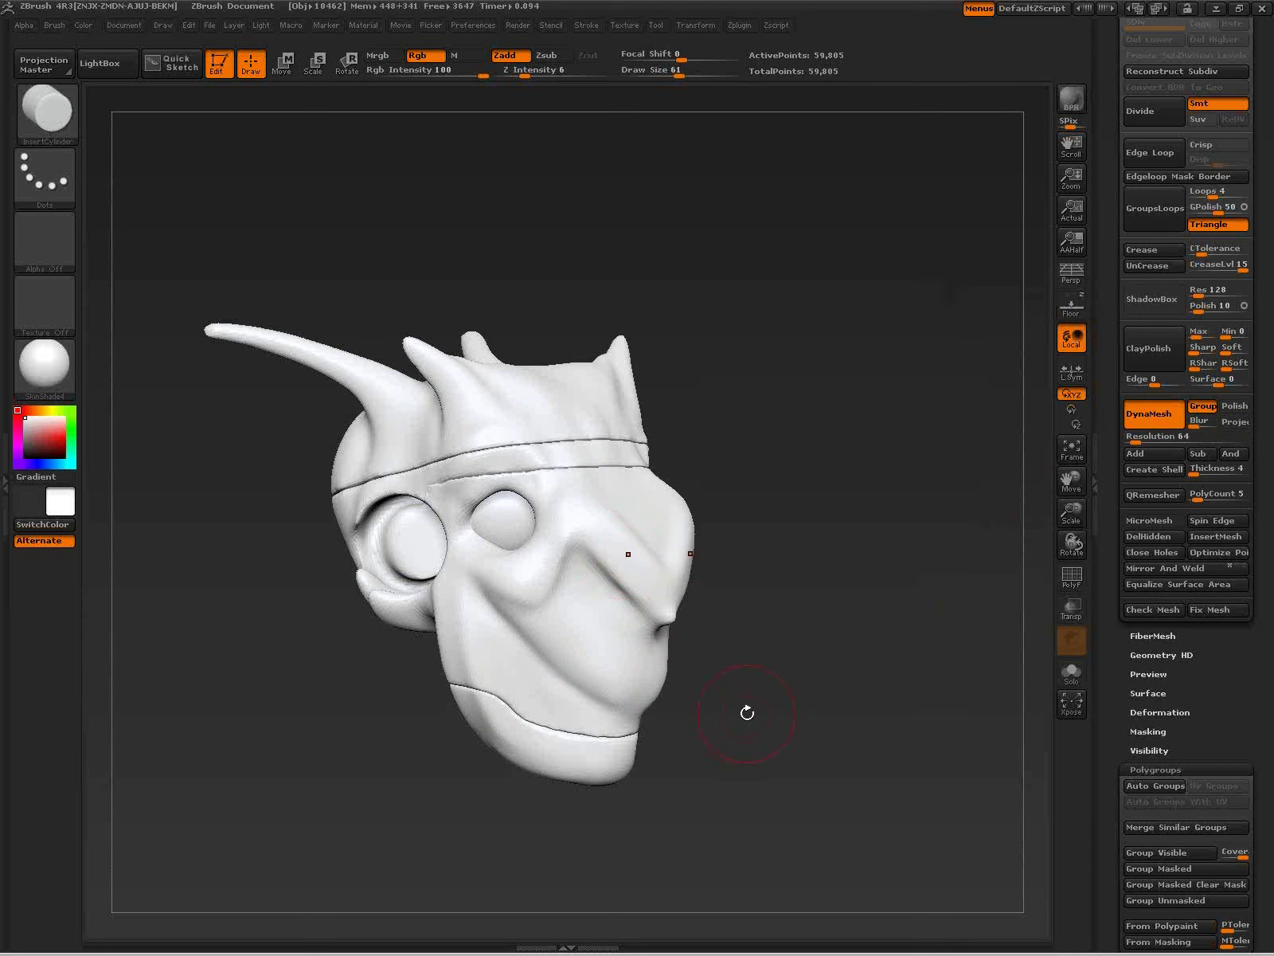
Step: Load the project containing the mechanical helmeted bust in place of the creature head
{"action": "left_click_drag", "start_coordinate": [1267, 619], "coordinate": [1267, 892]}
{"action": "left_click", "coordinate": [1169, 69]}
{"action": "left_click", "coordinate": [698, 544]}
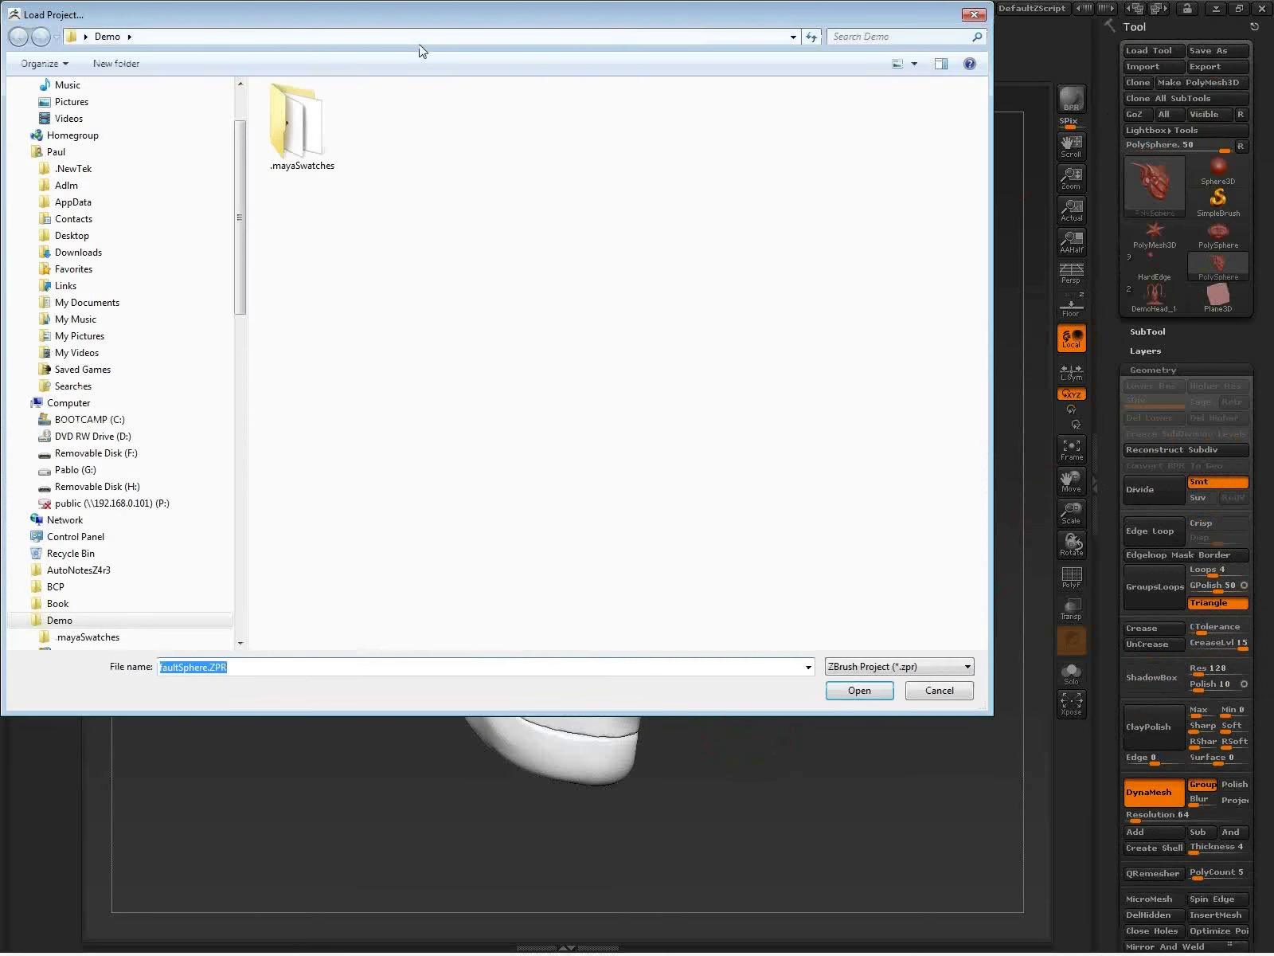
{"action": "left_click_drag", "start_coordinate": [426, 11], "coordinate": [0, 71]}
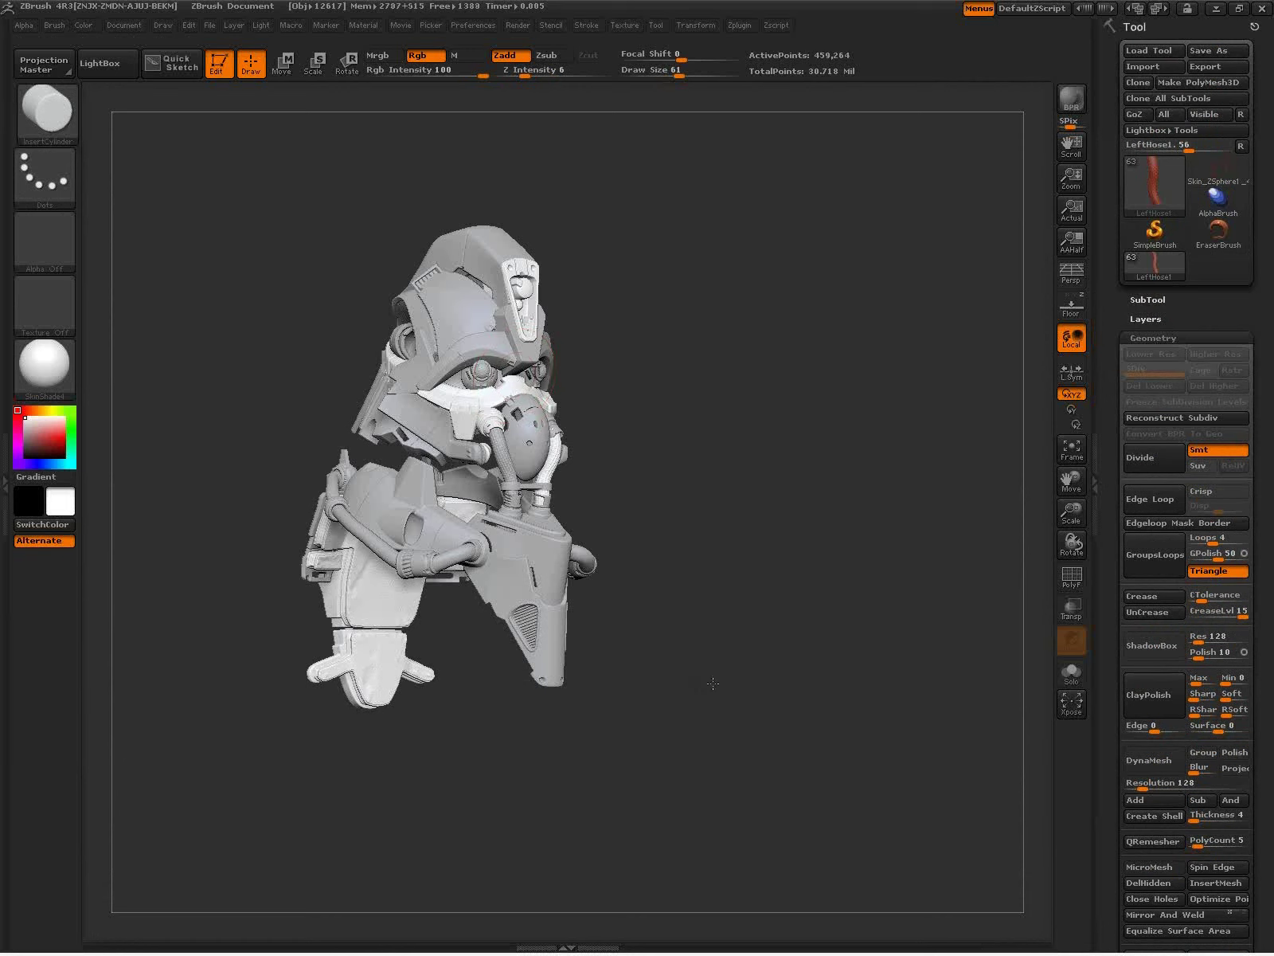
Step: Set the draw size to 29, then select the bust's shoulder armour piece and isolate it
{"action": "left_click_drag", "start_coordinate": [731, 614], "coordinate": [686, 626]}
{"action": "key", "text": "s"}
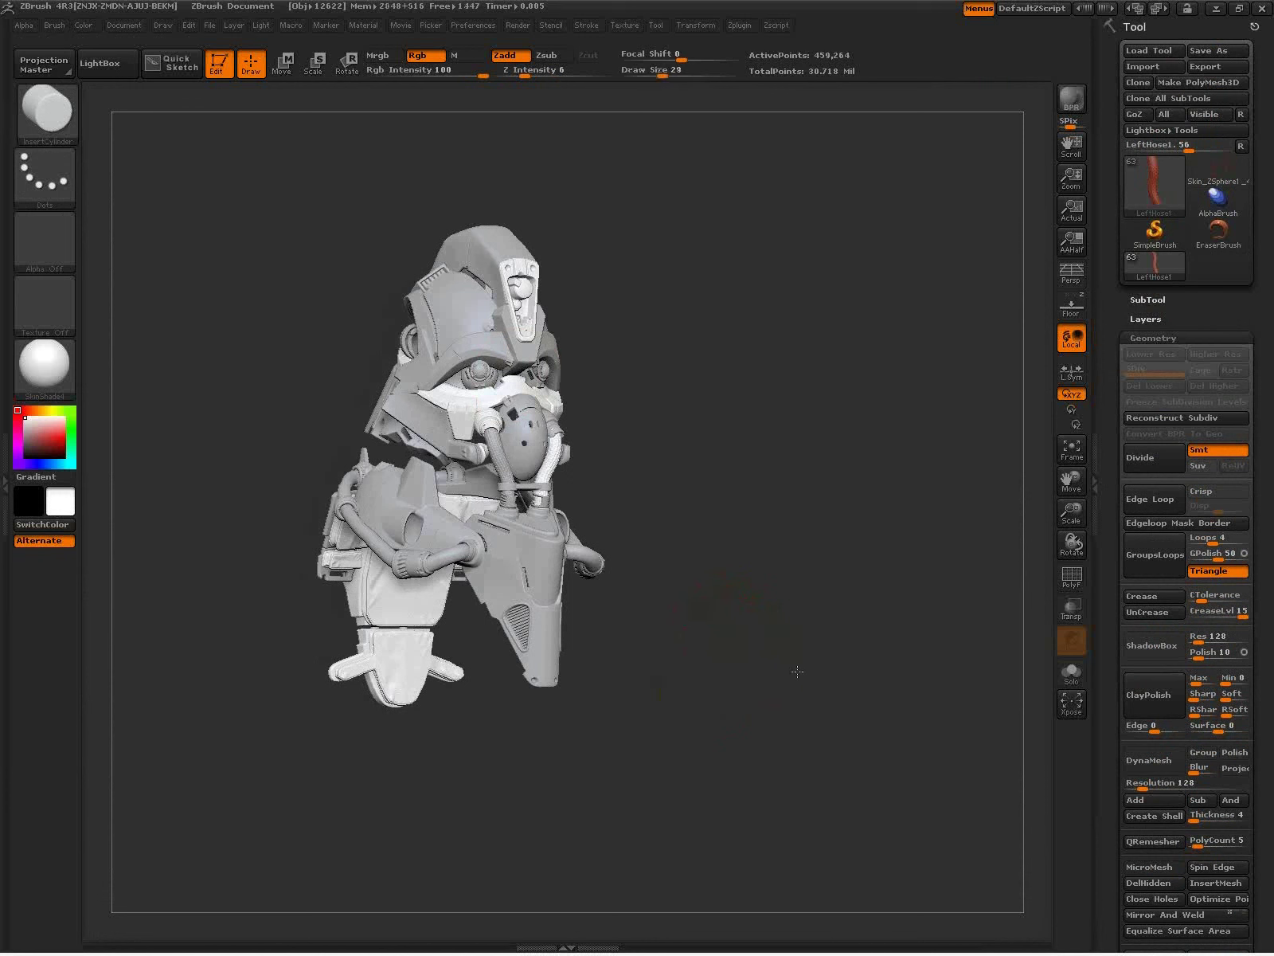
{"action": "left_click", "coordinate": [795, 662], "text": "alt"}
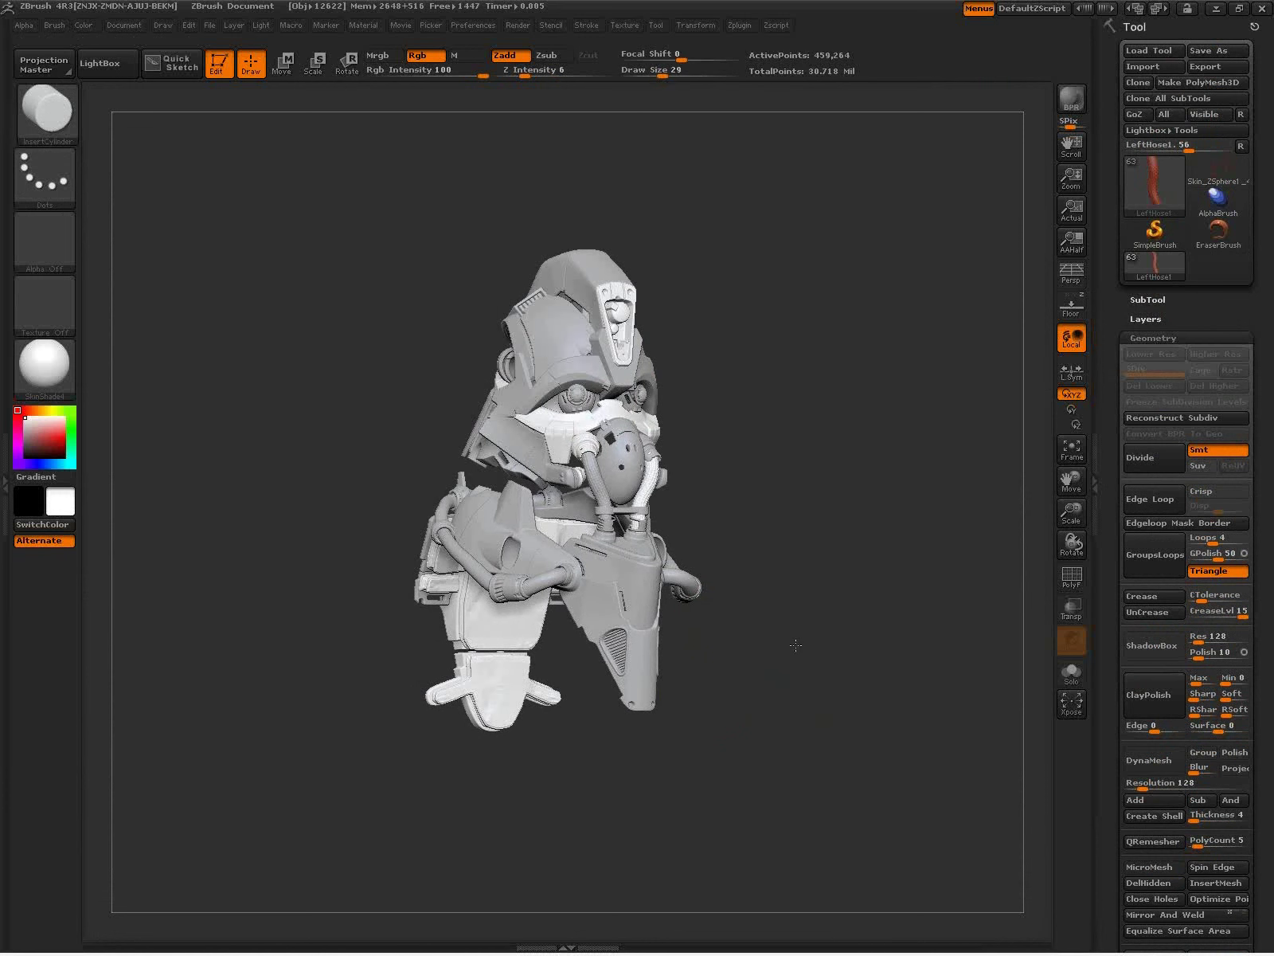
{"action": "mouse_move", "coordinate": [790, 650]}
{"action": "left_mouse_down"}
{"action": "mouse_move", "coordinate": [777, 662]}
{"action": "mouse_move", "coordinate": [790, 675]}
{"action": "left_mouse_up"}
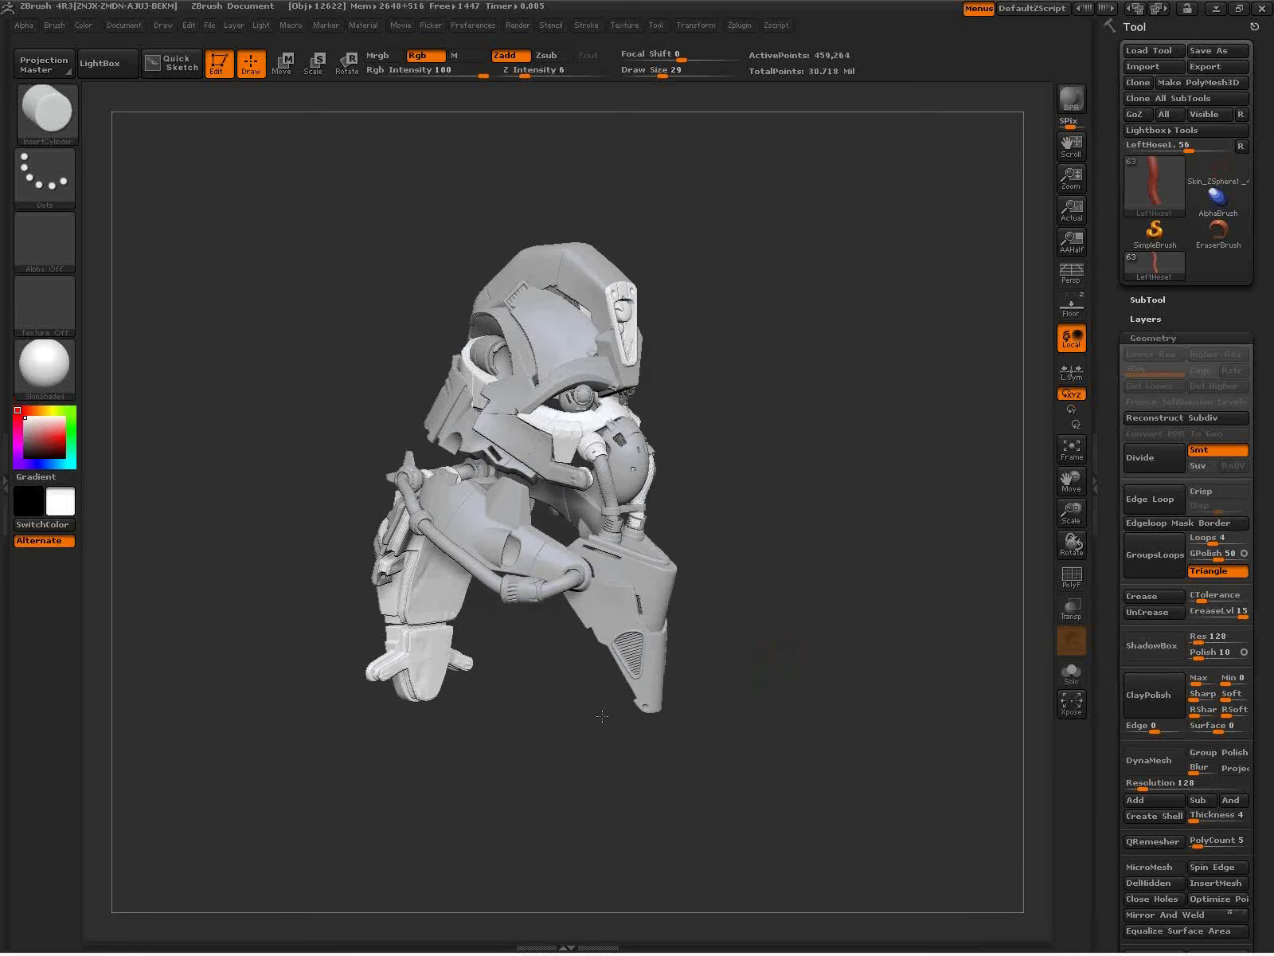
{"action": "left_click_drag", "start_coordinate": [603, 715], "coordinate": [660, 726]}
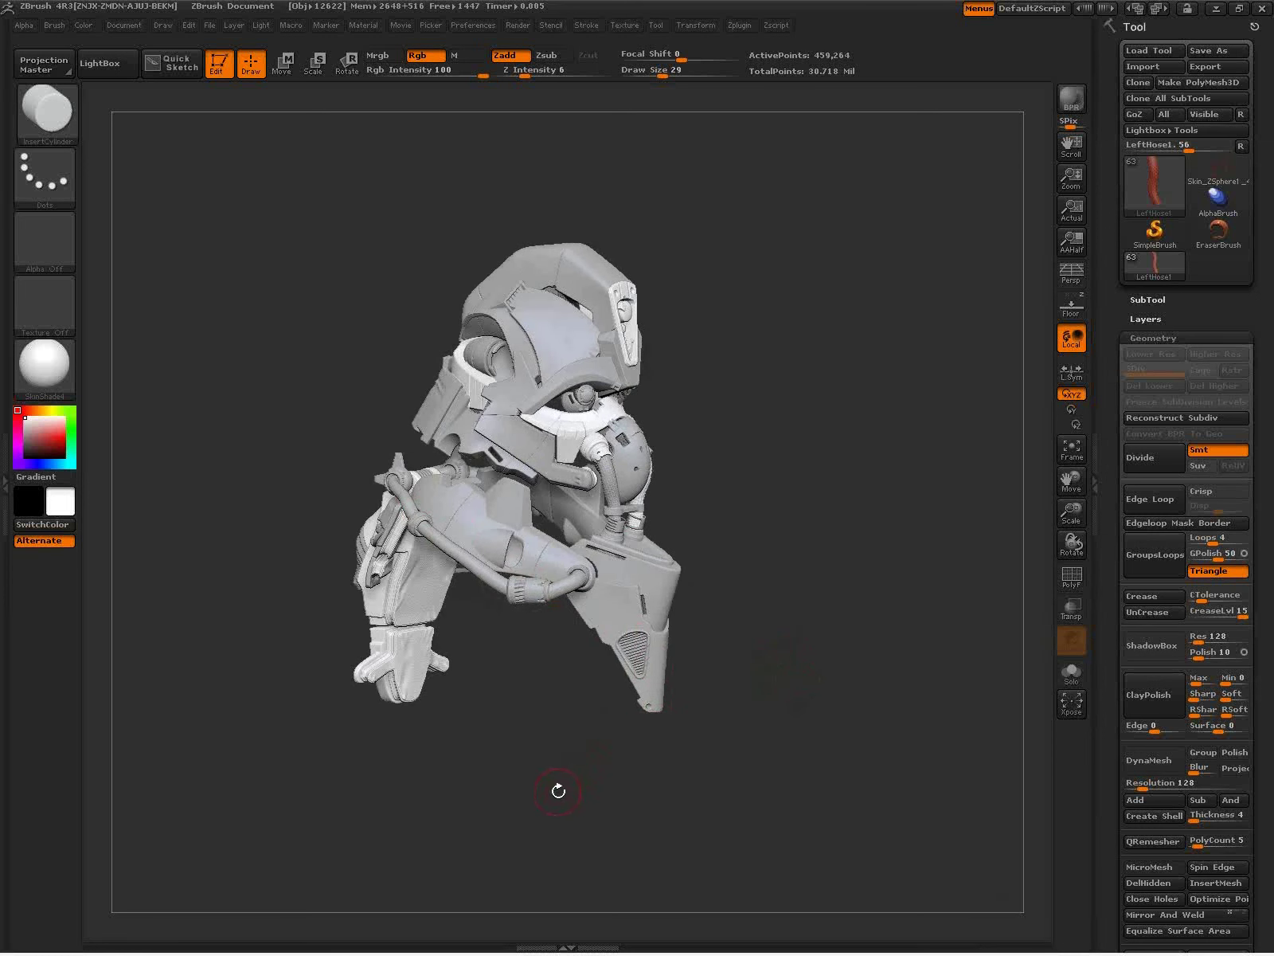
{"action": "left_click", "coordinate": [535, 547], "text": "alt"}
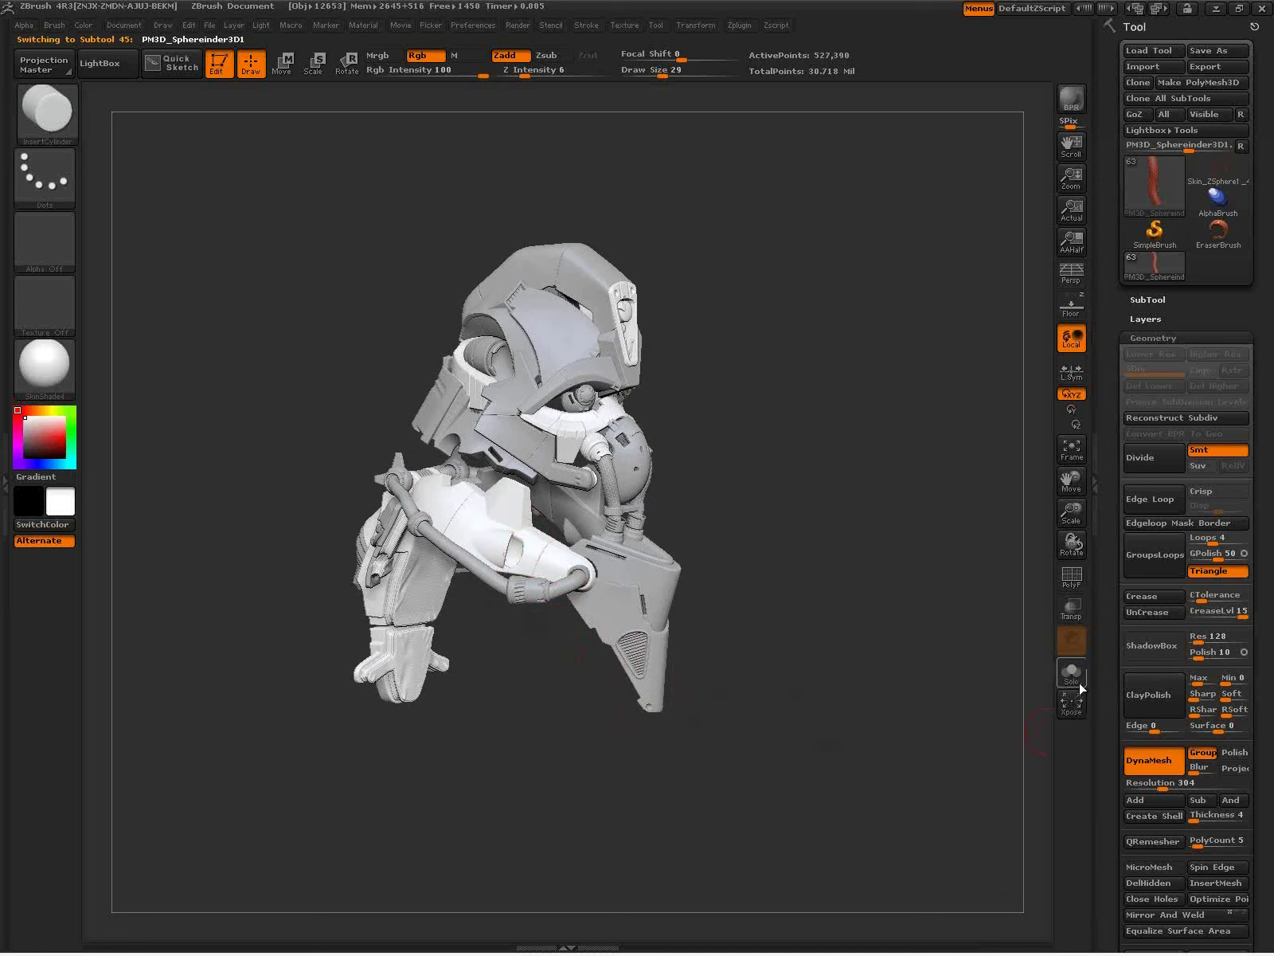
{"action": "left_click", "coordinate": [1079, 684]}
{"action": "left_click_drag", "start_coordinate": [717, 759], "coordinate": [922, 803]}
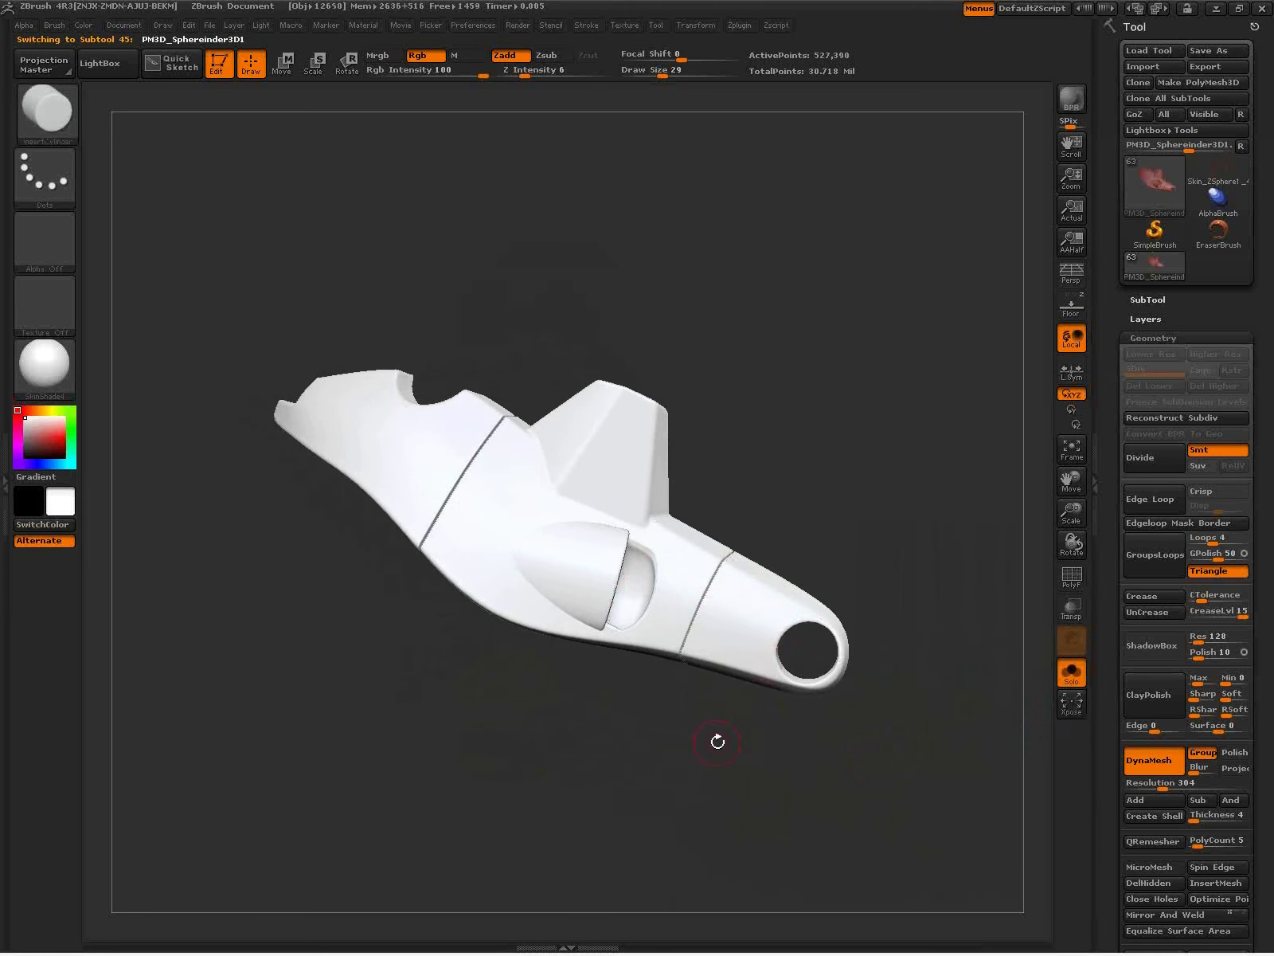
Step: Examine the shoulder armour's subtool details and its polygroups using the polyframe display
{"action": "left_click", "coordinate": [1148, 300]}
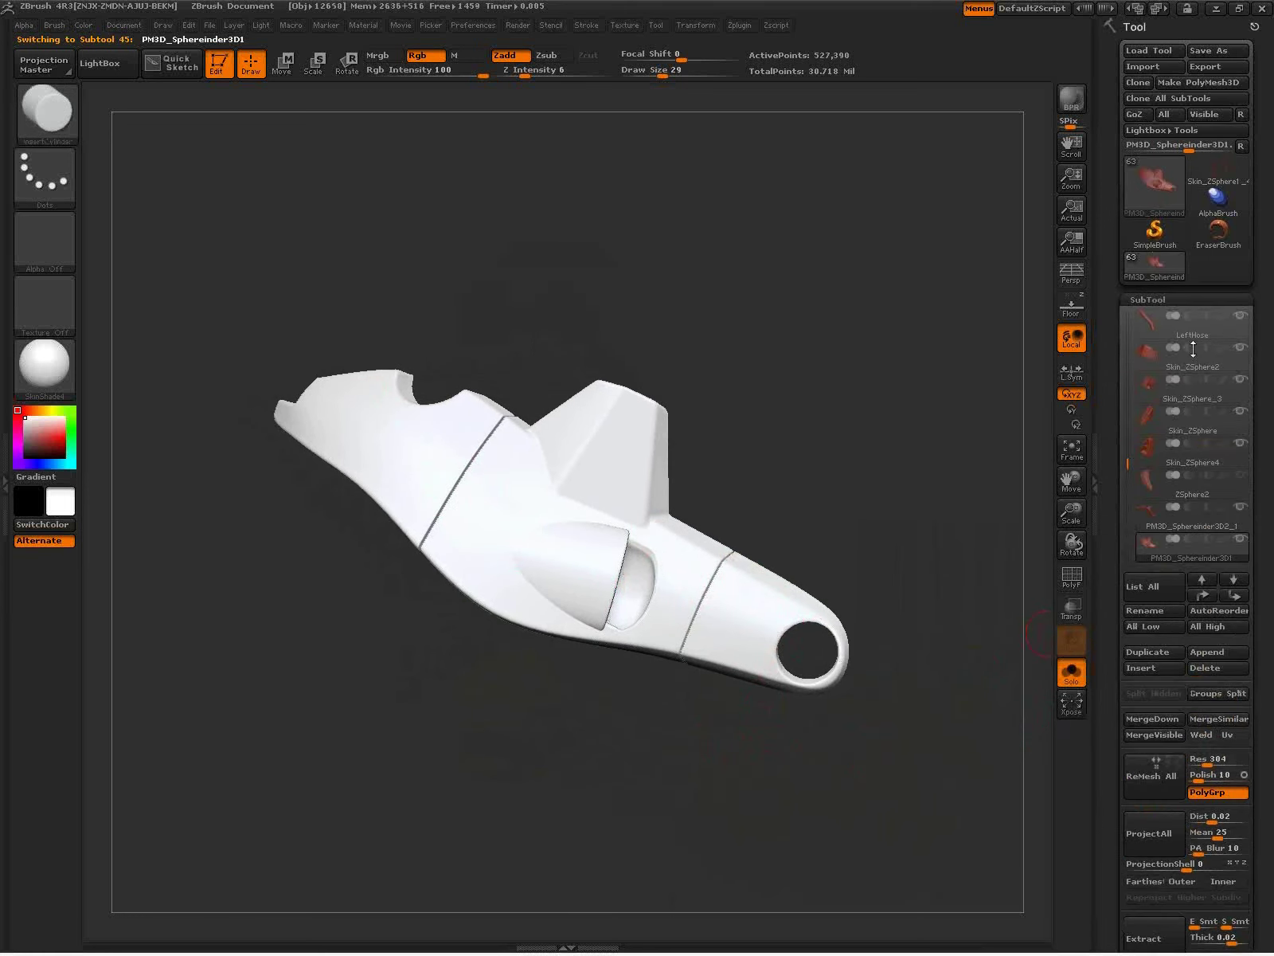
{"action": "left_click_drag", "start_coordinate": [1194, 349], "coordinate": [1193, 302]}
{"action": "mouse_move", "coordinate": [1148, 513]}
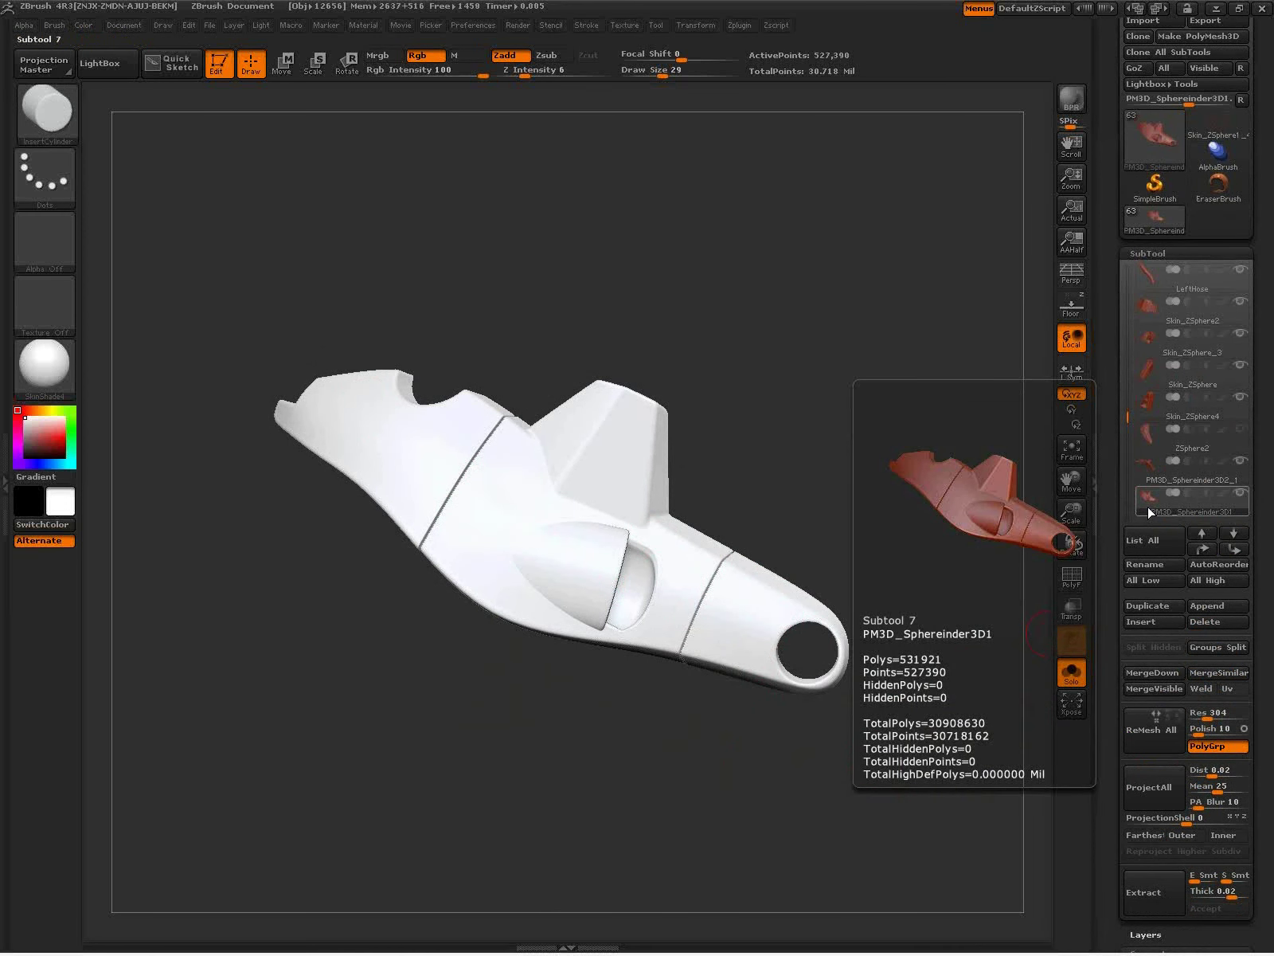
{"action": "key", "text": "shift"}
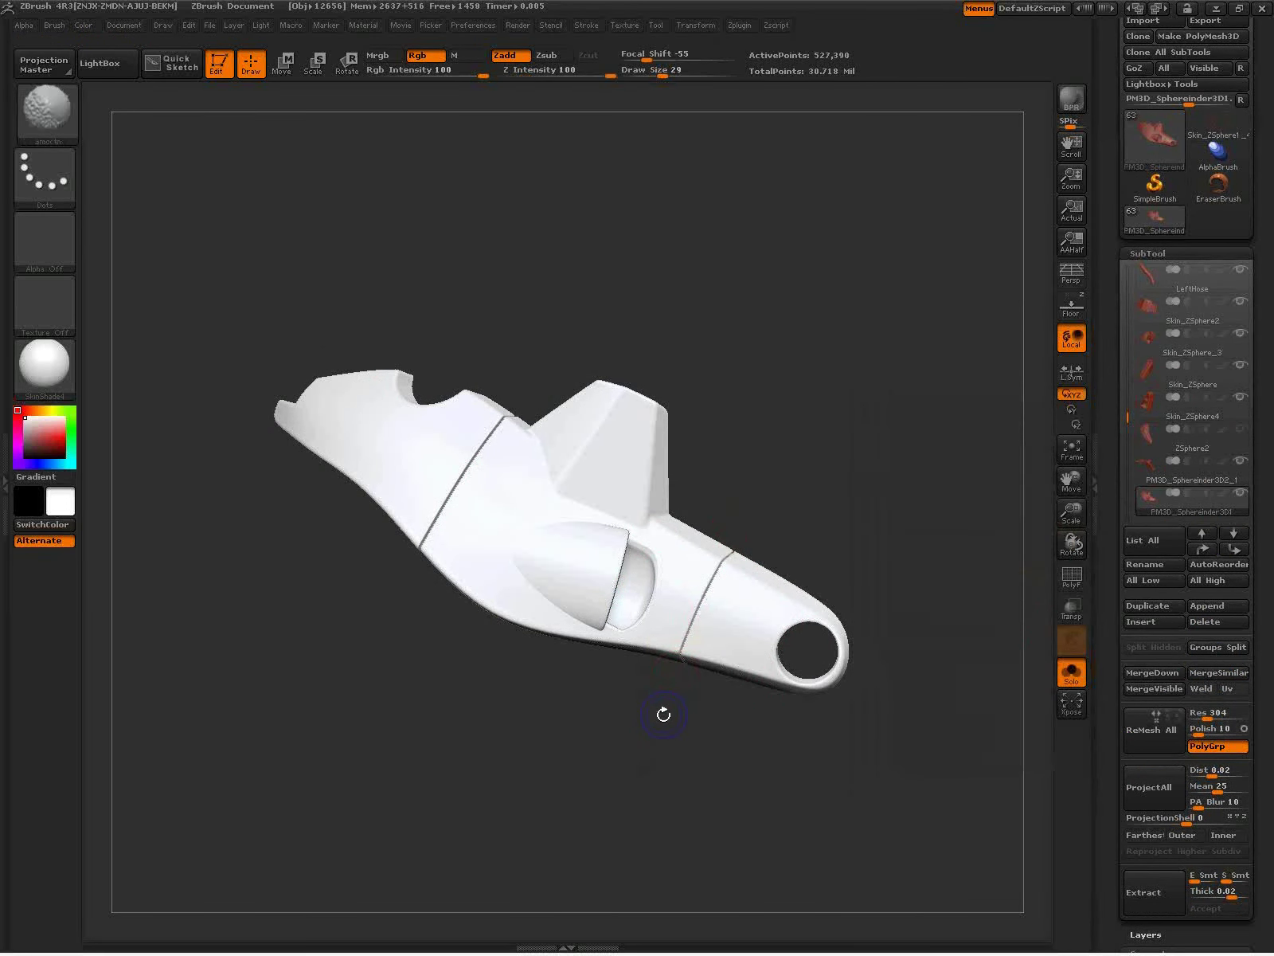
{"action": "key", "text": "shift+f"}
{"action": "mouse_move", "coordinate": [667, 720]}
{"action": "left_mouse_down"}
{"action": "mouse_move", "coordinate": [668, 735]}
{"action": "mouse_move", "coordinate": [668, 719]}
{"action": "left_mouse_up"}
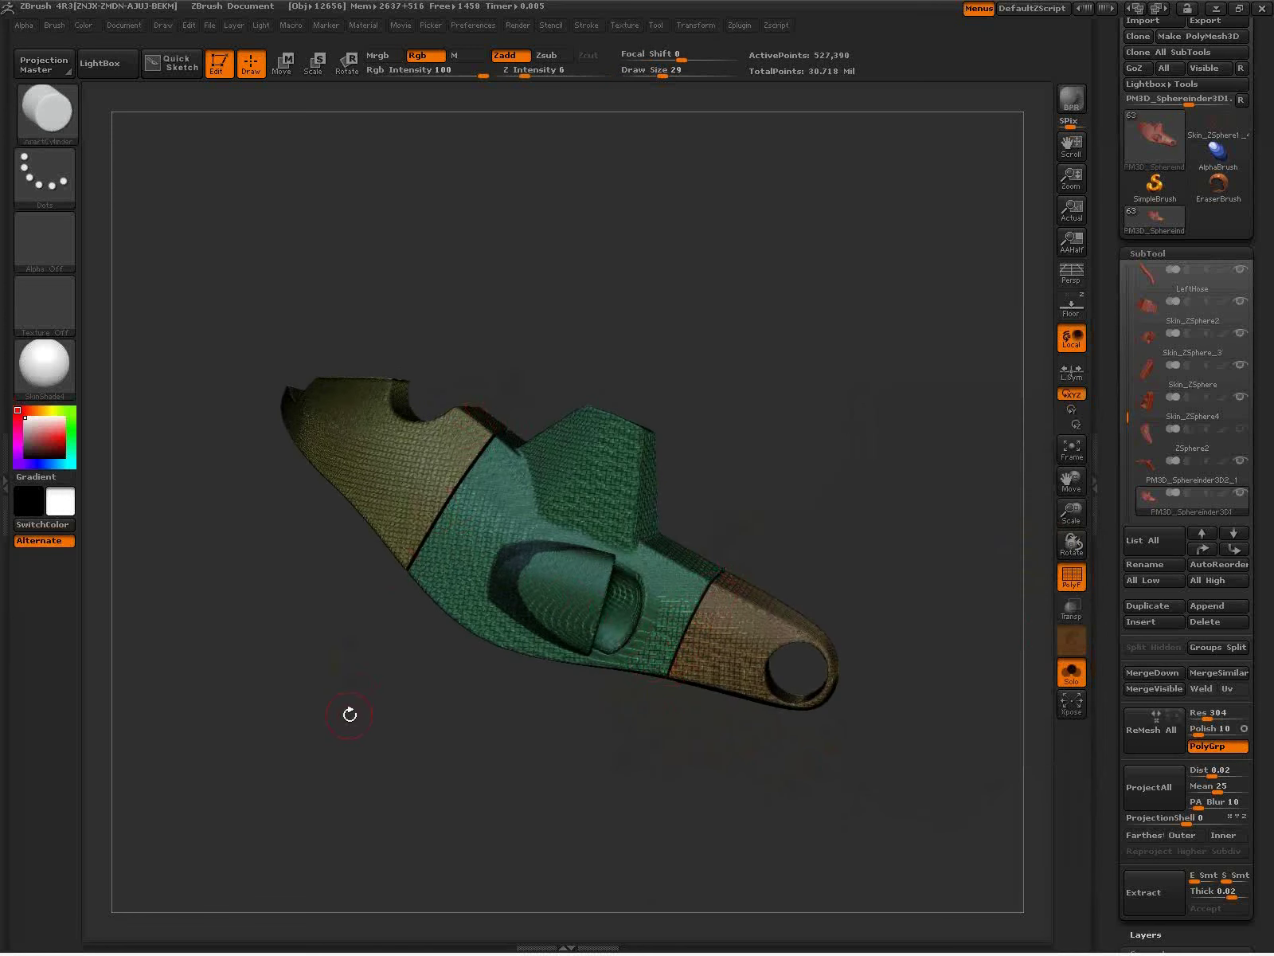
{"action": "left_click_drag", "start_coordinate": [415, 738], "coordinate": [412, 700]}
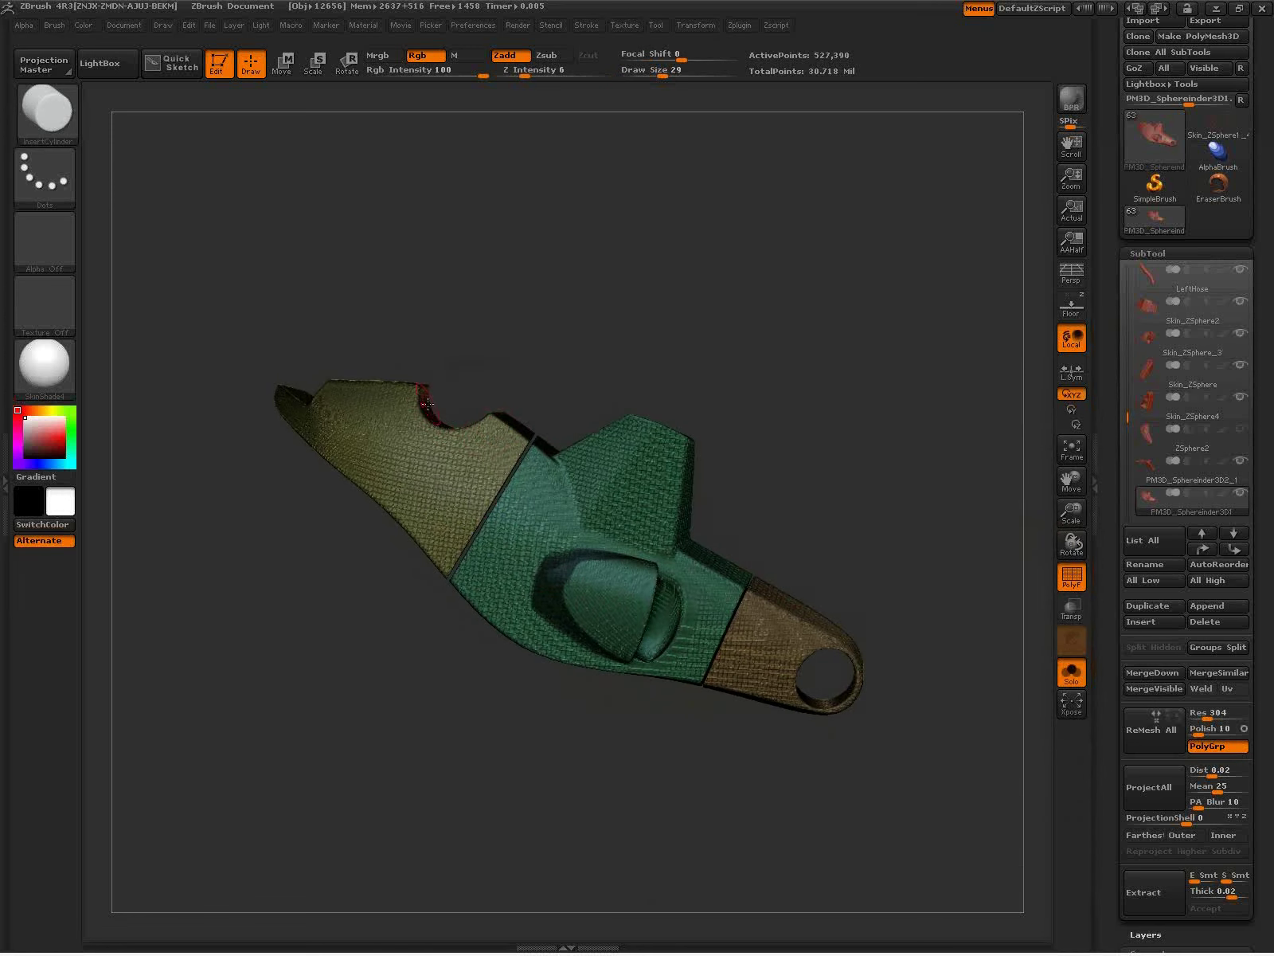
{"action": "key", "text": "shift+f"}
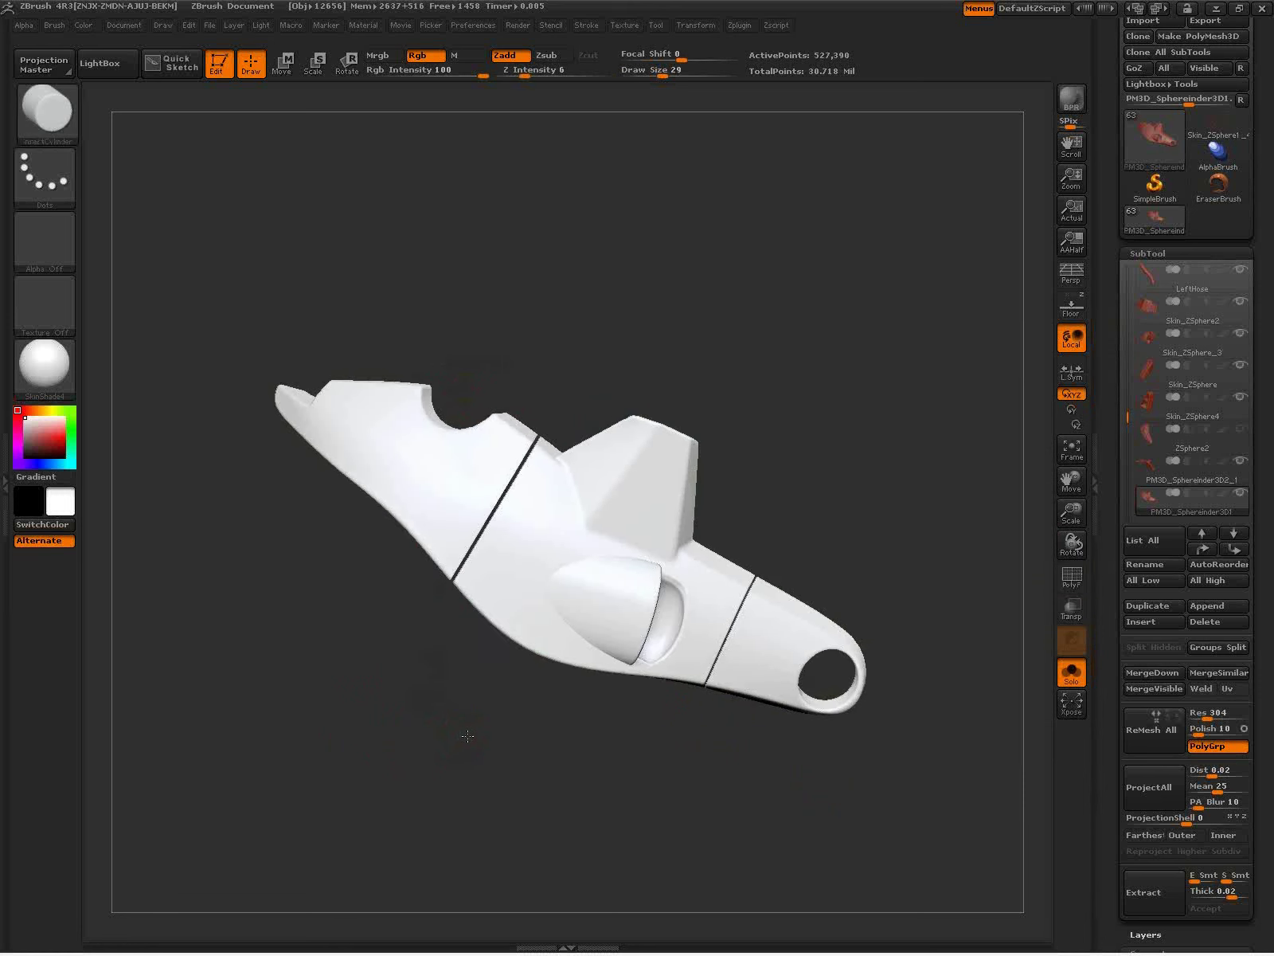
Step: Insert a cube with the InsertCube brush near the thin end of the shoulder armour
{"action": "key", "text": "b"}
{"action": "key", "text": "i"}
{"action": "key", "text": "c"}
{"action": "left_click_drag", "start_coordinate": [400, 642], "coordinate": [419, 521]}
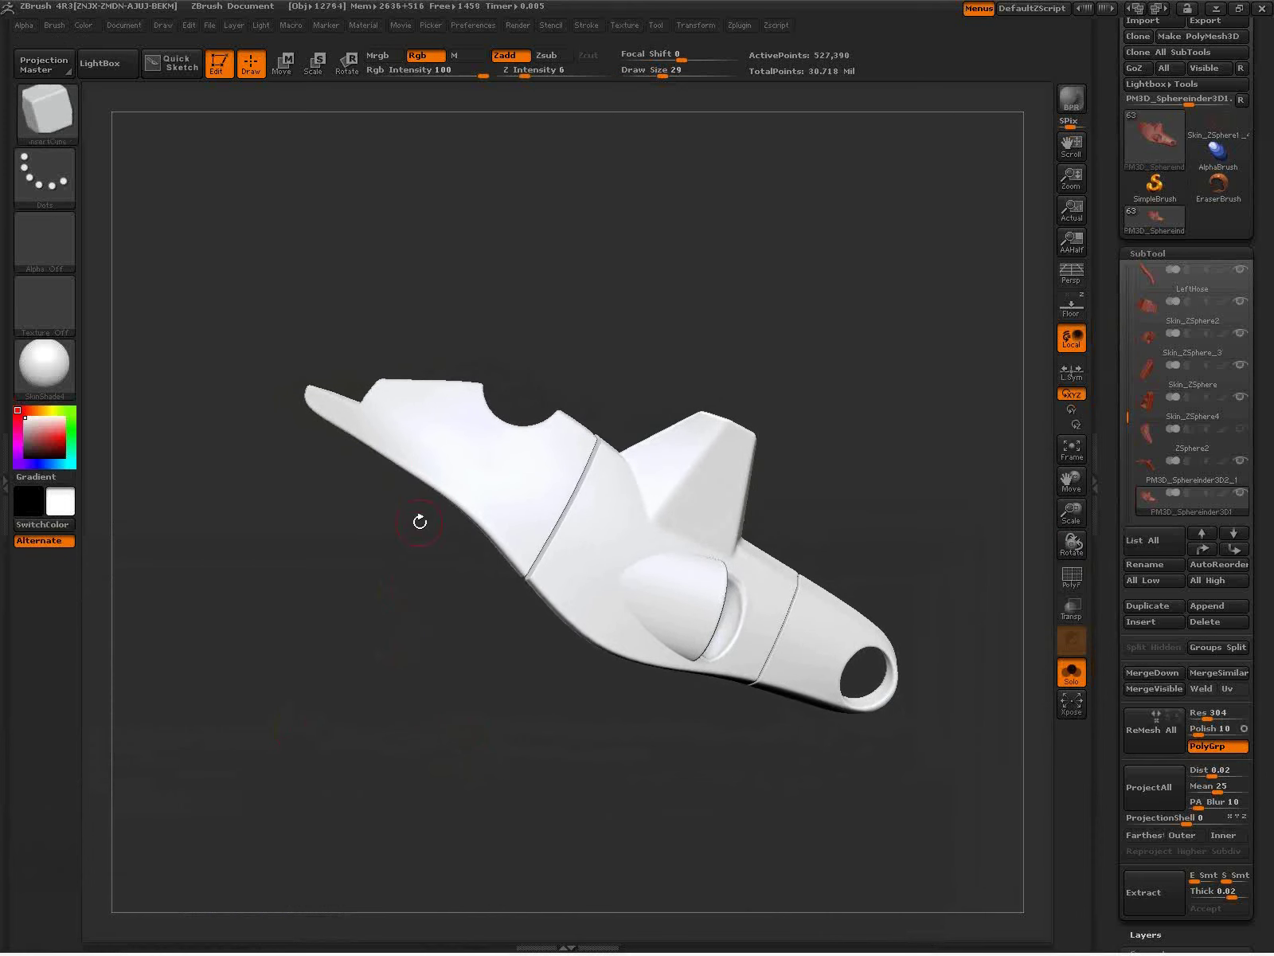
{"action": "mouse_move", "coordinate": [408, 352]}
{"action": "left_mouse_down"}
{"action": "mouse_move", "coordinate": [432, 353]}
{"action": "mouse_move", "coordinate": [471, 442]}
{"action": "mouse_move", "coordinate": [463, 424]}
{"action": "left_mouse_up"}
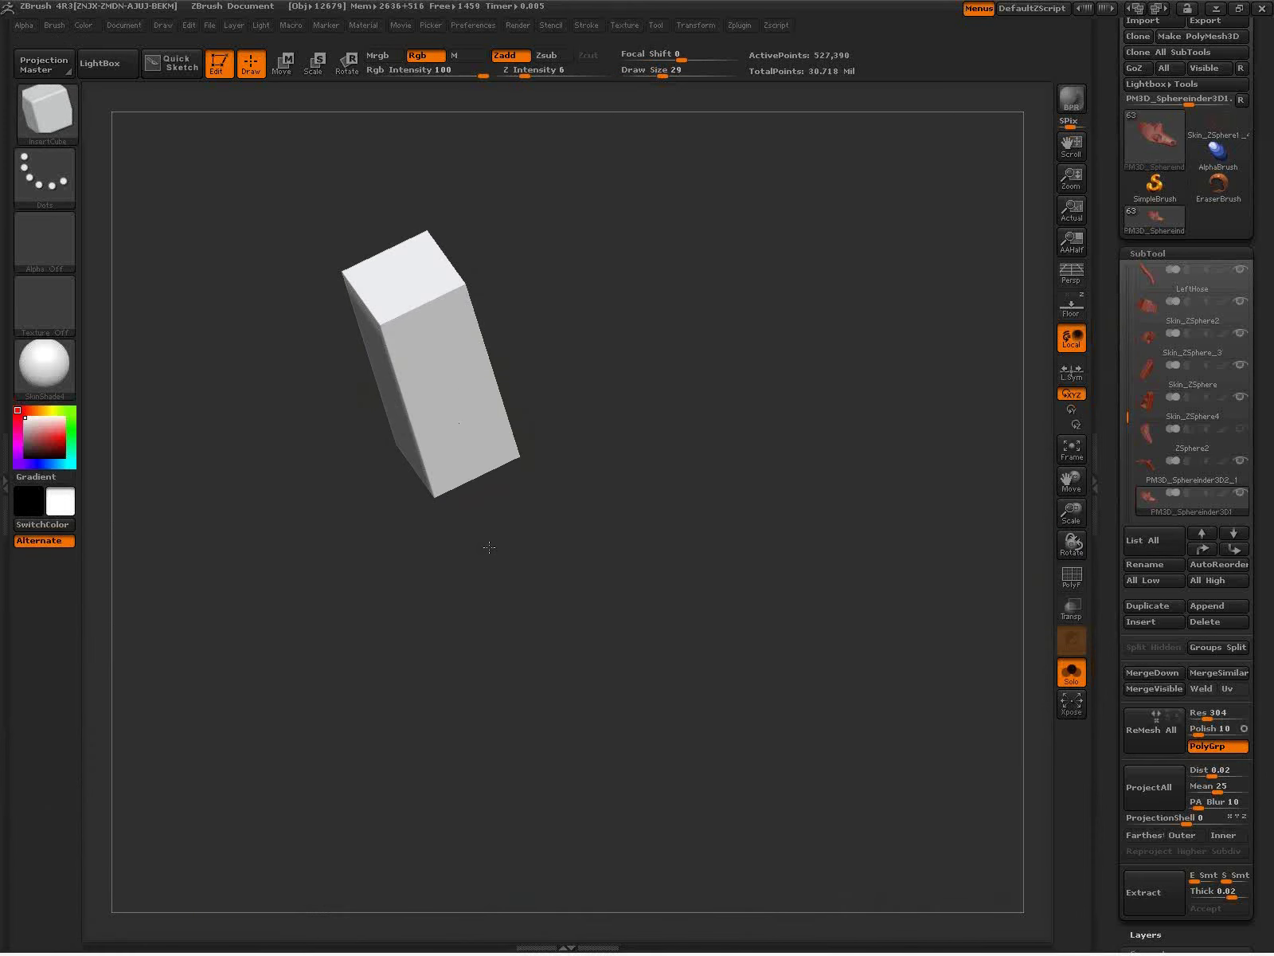
{"action": "mouse_move", "coordinate": [483, 658]}
{"action": "left_mouse_down"}
{"action": "mouse_move", "coordinate": [510, 679]}
{"action": "mouse_move", "coordinate": [498, 665]}
{"action": "left_mouse_up"}
Step: Show the polyframe and move the inserted cube so it overlaps the thin end of the armour
{"action": "key", "text": "shift"}
{"action": "key", "text": "shift+f"}
{"action": "key", "text": "w"}
{"action": "left_click_drag", "start_coordinate": [491, 312], "coordinate": [638, 164]}
{"action": "left_click_drag", "start_coordinate": [570, 239], "coordinate": [560, 192]}
Step: Hide the polyframe, clear the mask and remesh the armour to cut the cube's shape out of its thin end
{"action": "mouse_move", "coordinate": [806, 584]}
{"action": "left_mouse_down"}
{"action": "mouse_move", "coordinate": [746, 620]}
{"action": "mouse_move", "coordinate": [762, 620]}
{"action": "mouse_move", "coordinate": [668, 637]}
{"action": "left_mouse_up"}
{"action": "key", "text": "q"}
{"action": "key", "text": "shift+f"}
{"action": "left_click_drag", "start_coordinate": [537, 635], "coordinate": [734, 834], "text": "ctrl"}
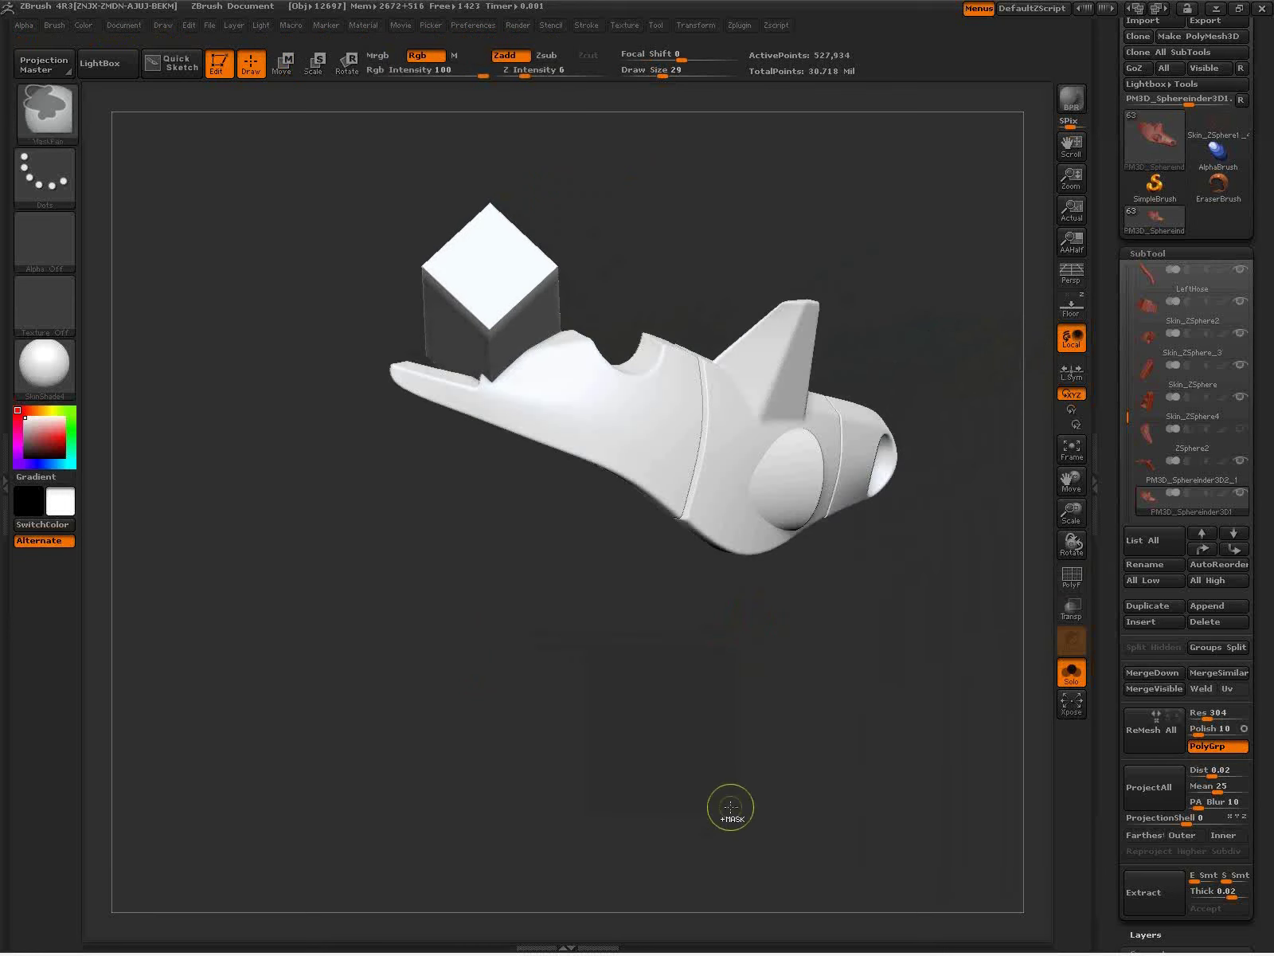
{"action": "left_click_drag", "start_coordinate": [339, 614], "coordinate": [360, 649], "text": "ctrl"}
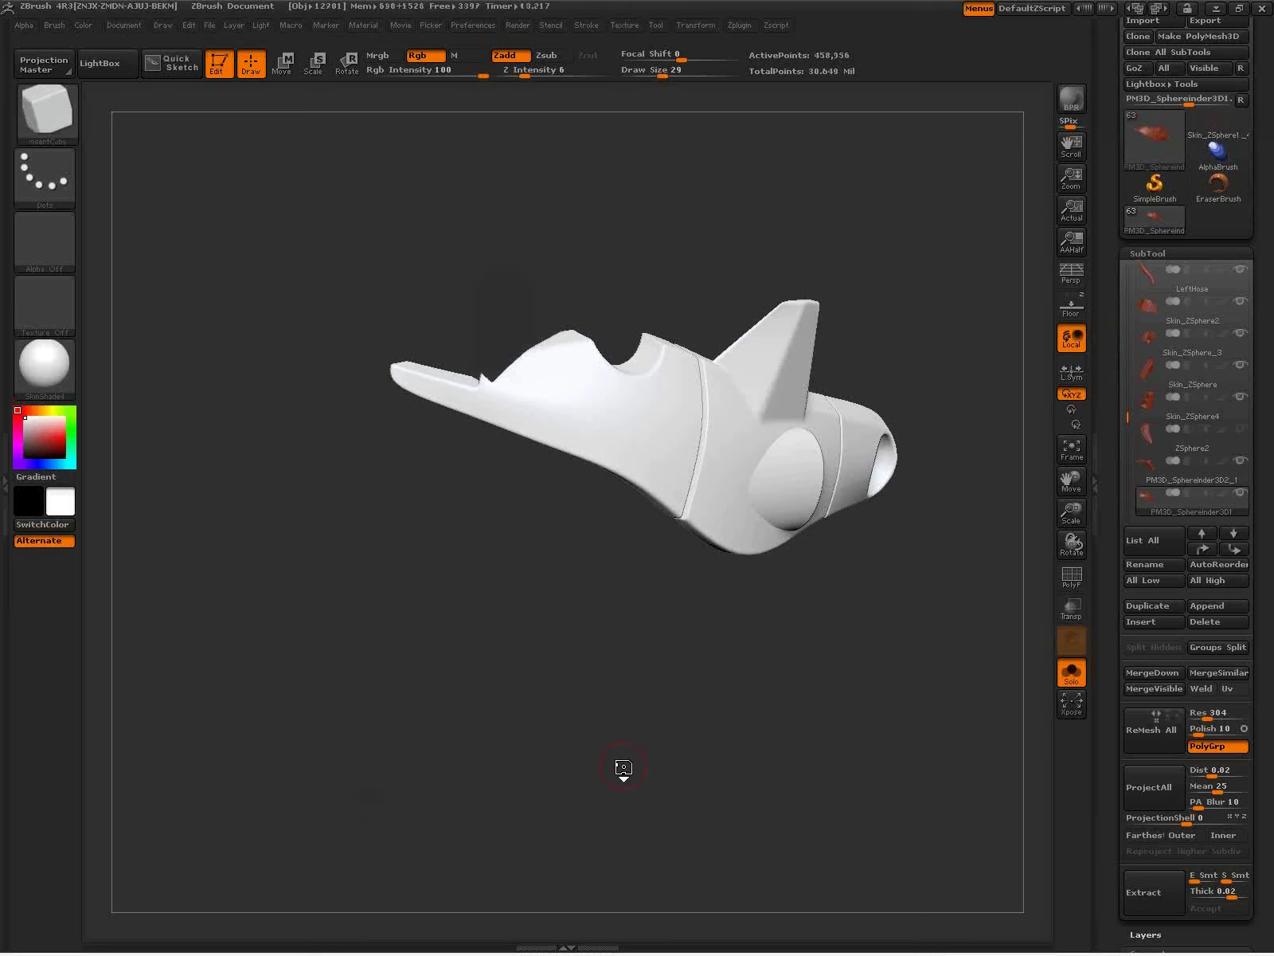
Step: Examine the cut and the panel gaps on the armour from several angles with the DynaMesh geometry settings open
{"action": "left_click_drag", "start_coordinate": [624, 767], "coordinate": [762, 576]}
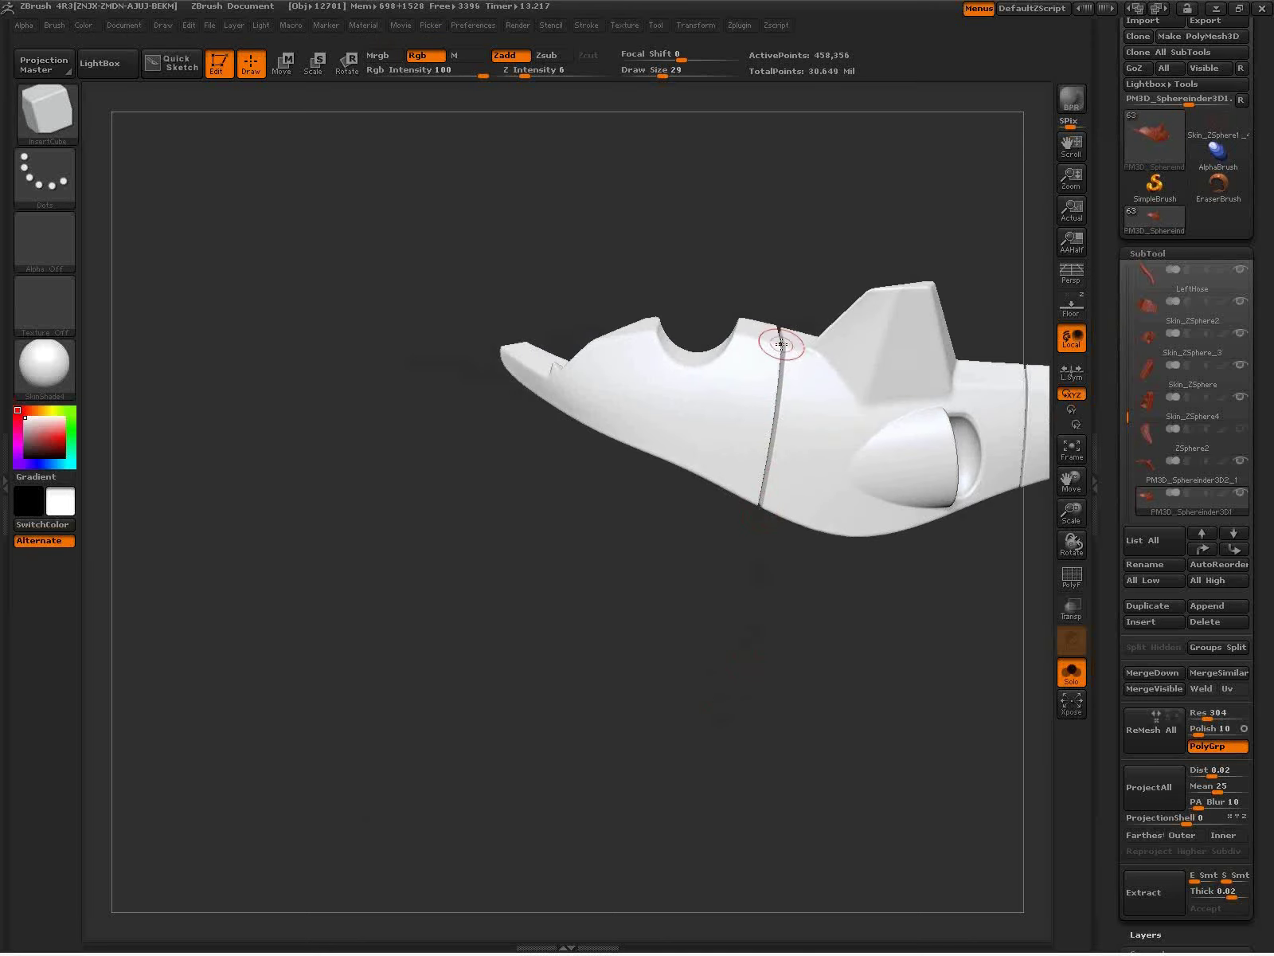
{"action": "left_click_drag", "start_coordinate": [684, 656], "coordinate": [691, 621]}
{"action": "left_click_drag", "start_coordinate": [759, 455], "coordinate": [691, 711]}
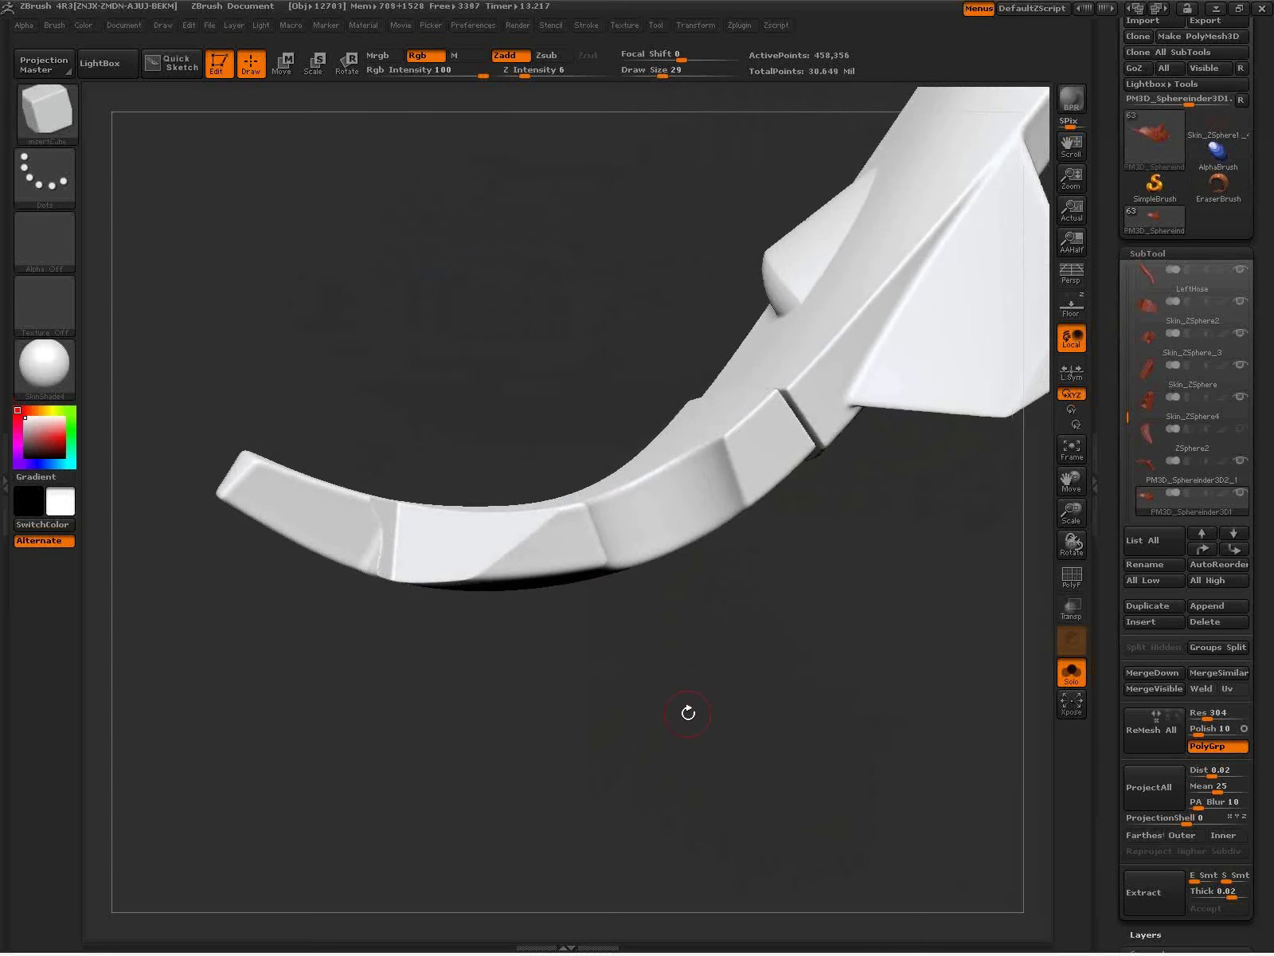
{"action": "left_click_drag", "start_coordinate": [745, 558], "coordinate": [768, 688]}
{"action": "left_click", "coordinate": [1152, 254]}
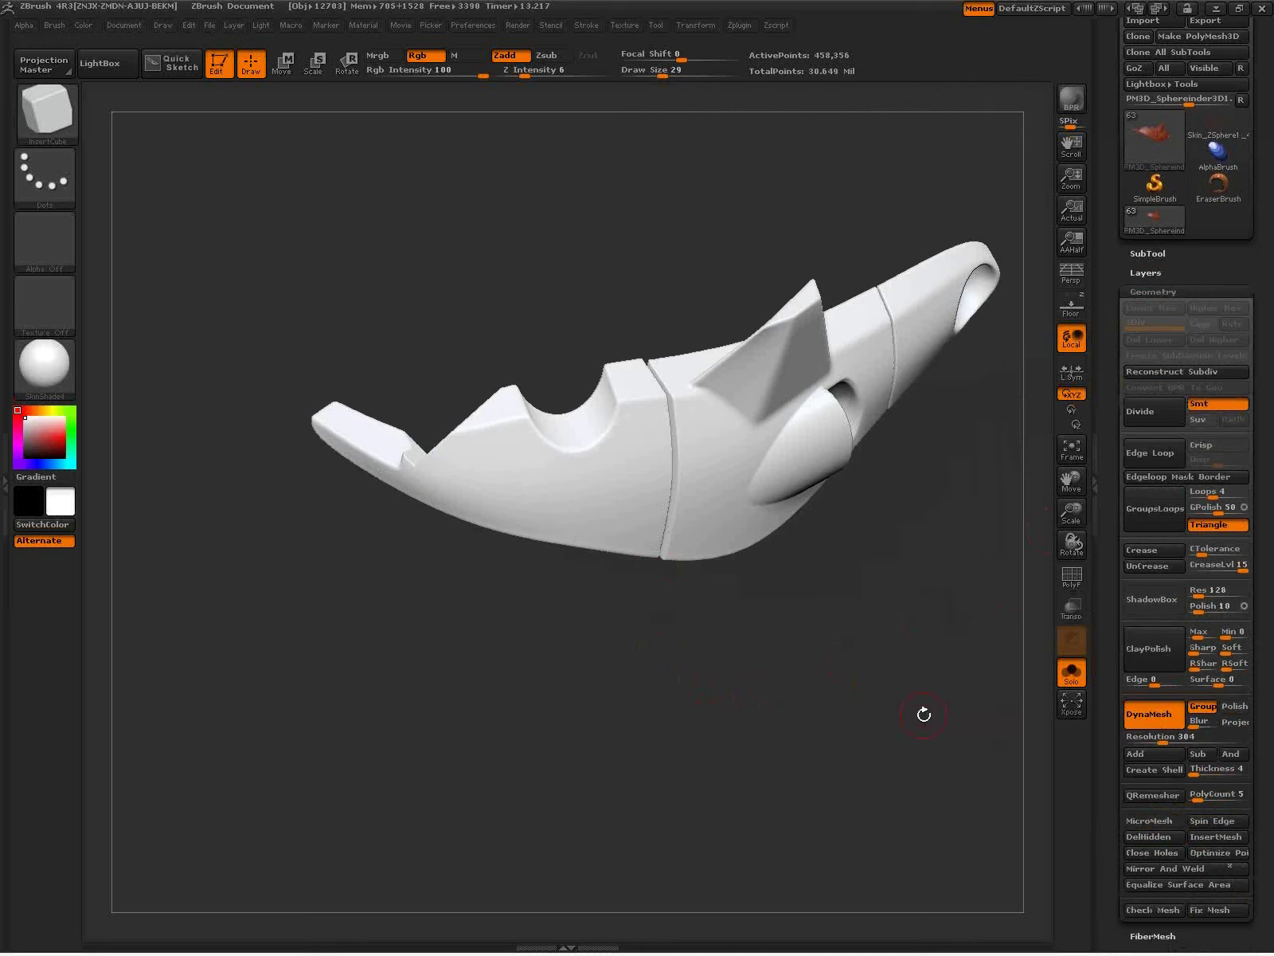
{"action": "left_click_drag", "start_coordinate": [815, 694], "coordinate": [787, 614]}
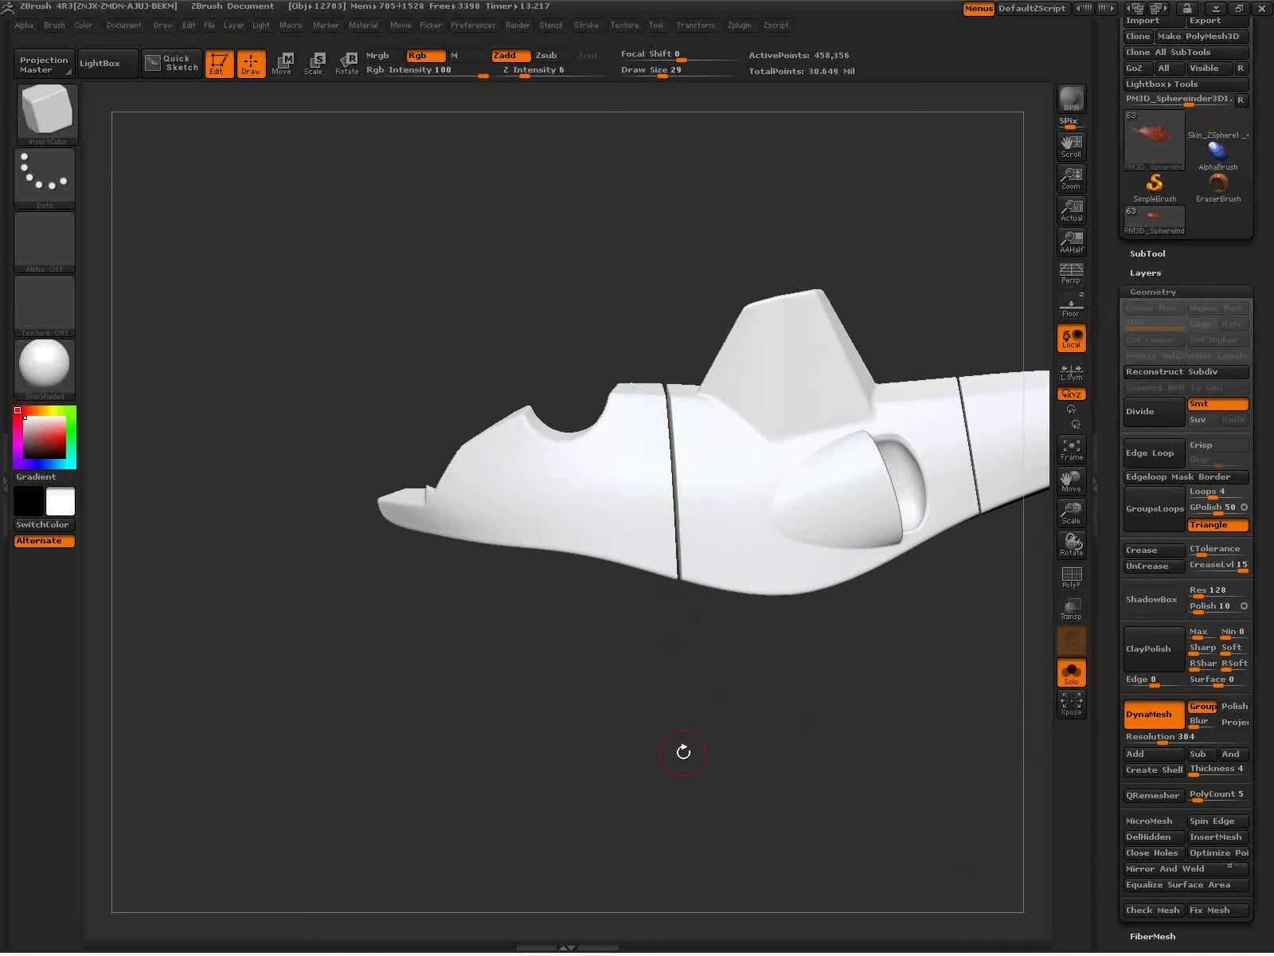
{"action": "left_click_drag", "start_coordinate": [866, 683], "coordinate": [684, 693], "text": "alt"}
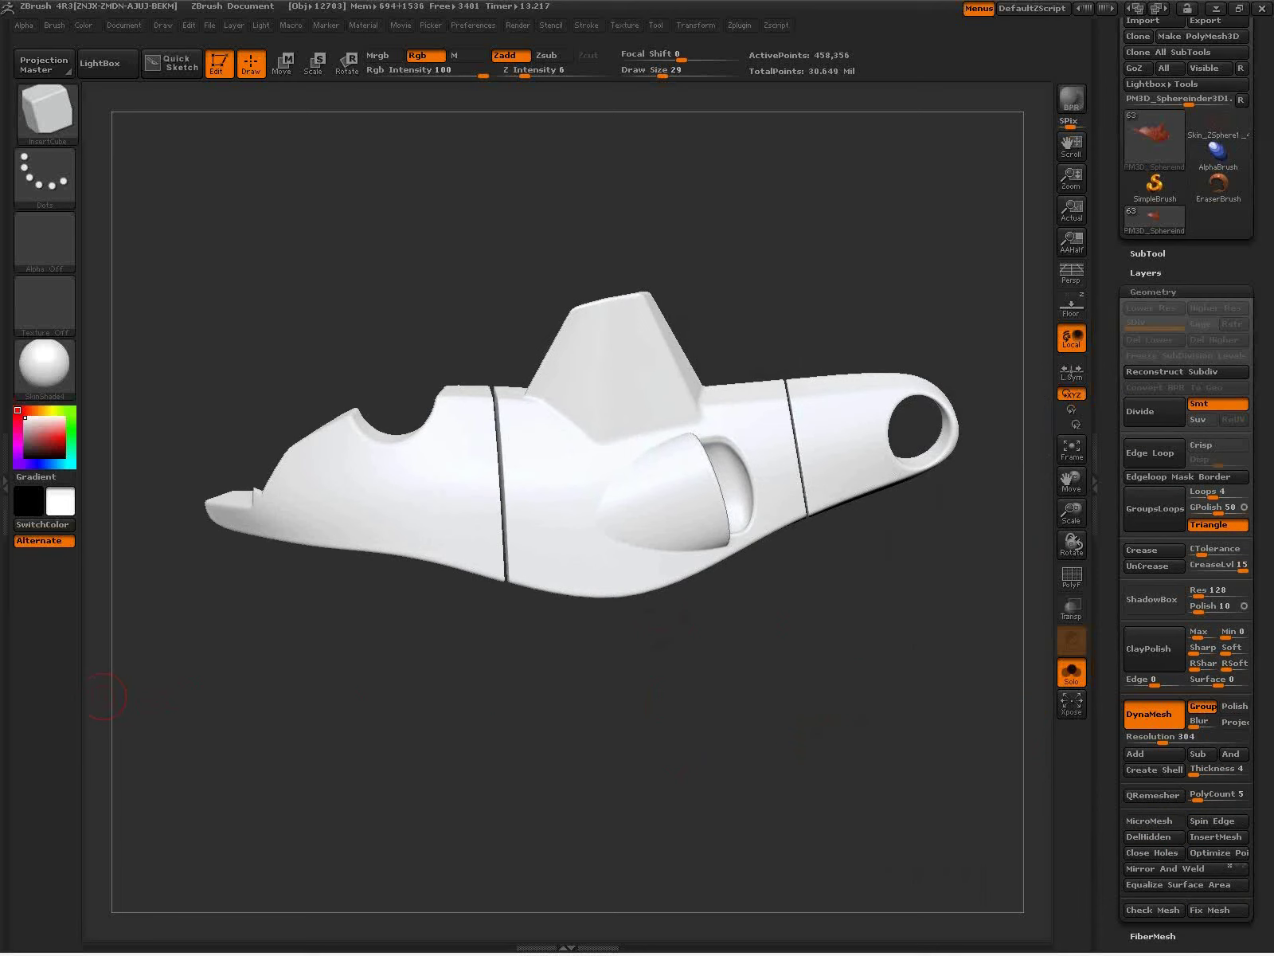
Step: Switch to the Noise tool with the flat hexagonal mesh and view the whole sheet from the front
{"action": "left_click", "coordinate": [1155, 292]}
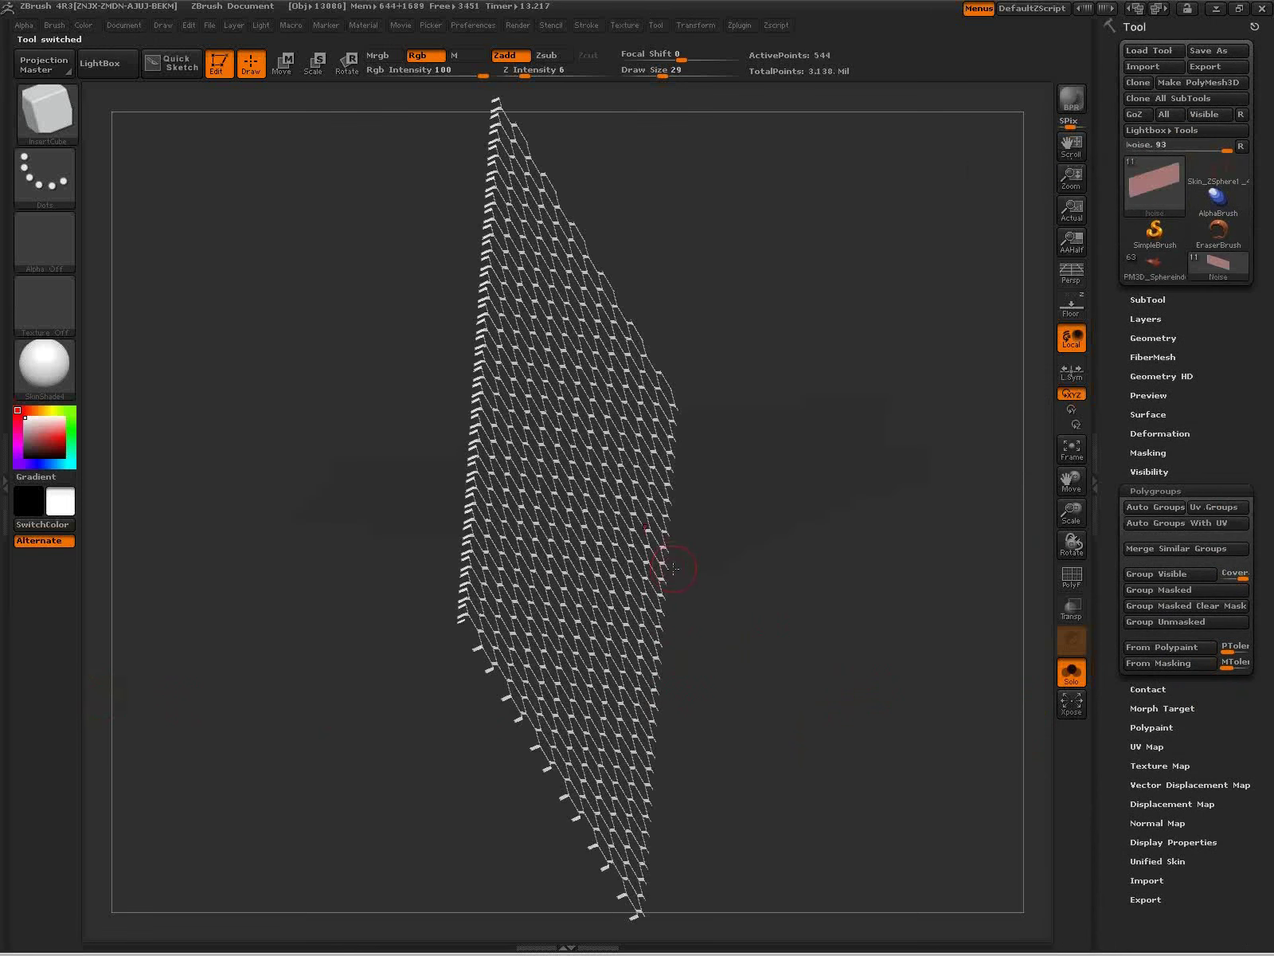
{"action": "left_click_drag", "start_coordinate": [870, 699], "coordinate": [760, 603], "text": "alt"}
{"action": "left_click_drag", "start_coordinate": [844, 636], "coordinate": [737, 644]}
{"action": "left_click_drag", "start_coordinate": [826, 684], "coordinate": [808, 662], "text": "alt"}
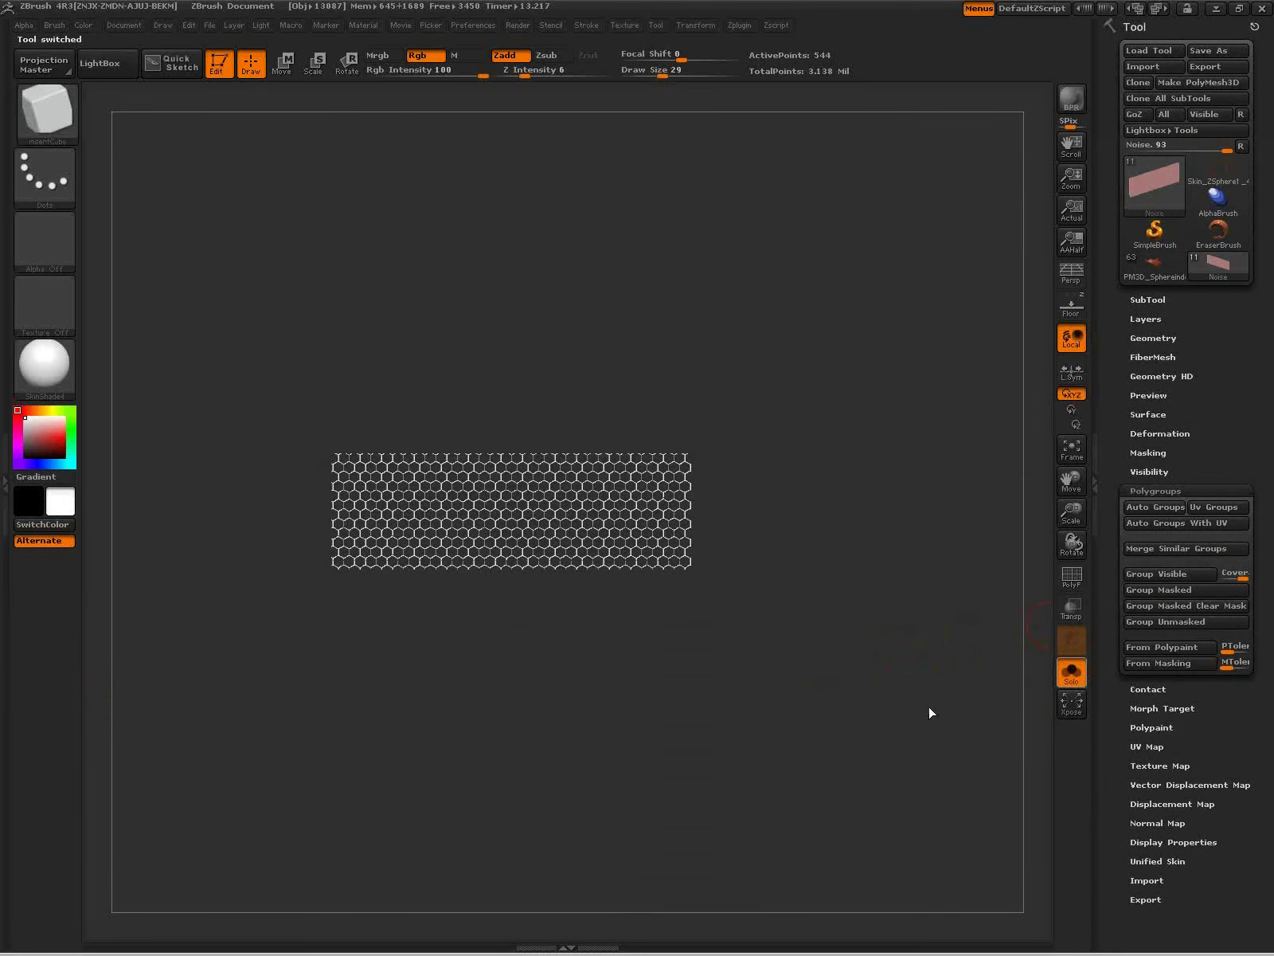
Step: Turn off Solo and load the saved tool HardEdgeFinal.ZTL from the Demo folder
{"action": "key", "text": "shift+alt+s"}
{"action": "left_click_drag", "start_coordinate": [892, 741], "coordinate": [831, 657], "text": "alt"}
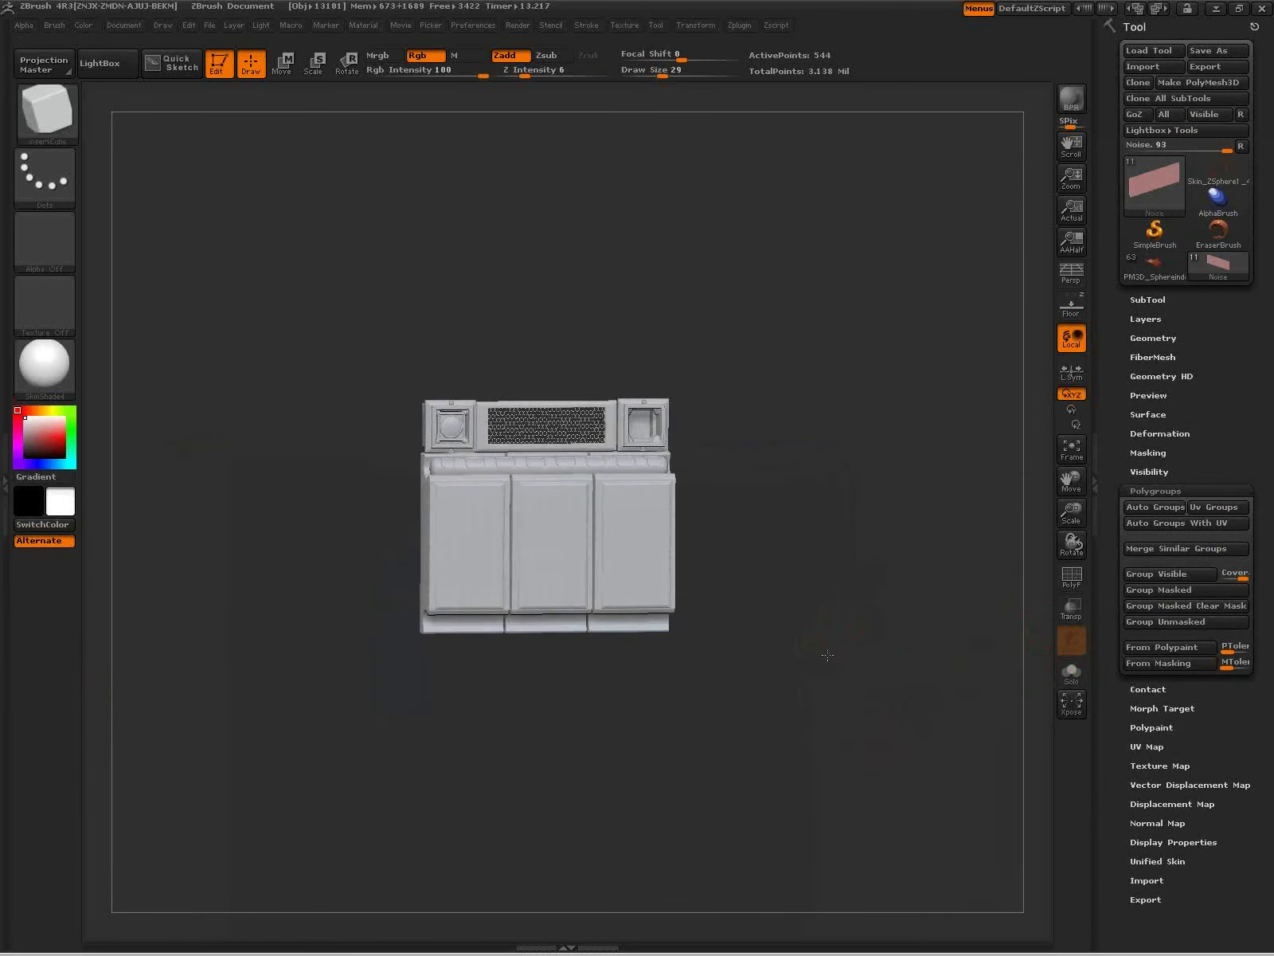
{"action": "left_click", "coordinate": [1155, 55]}
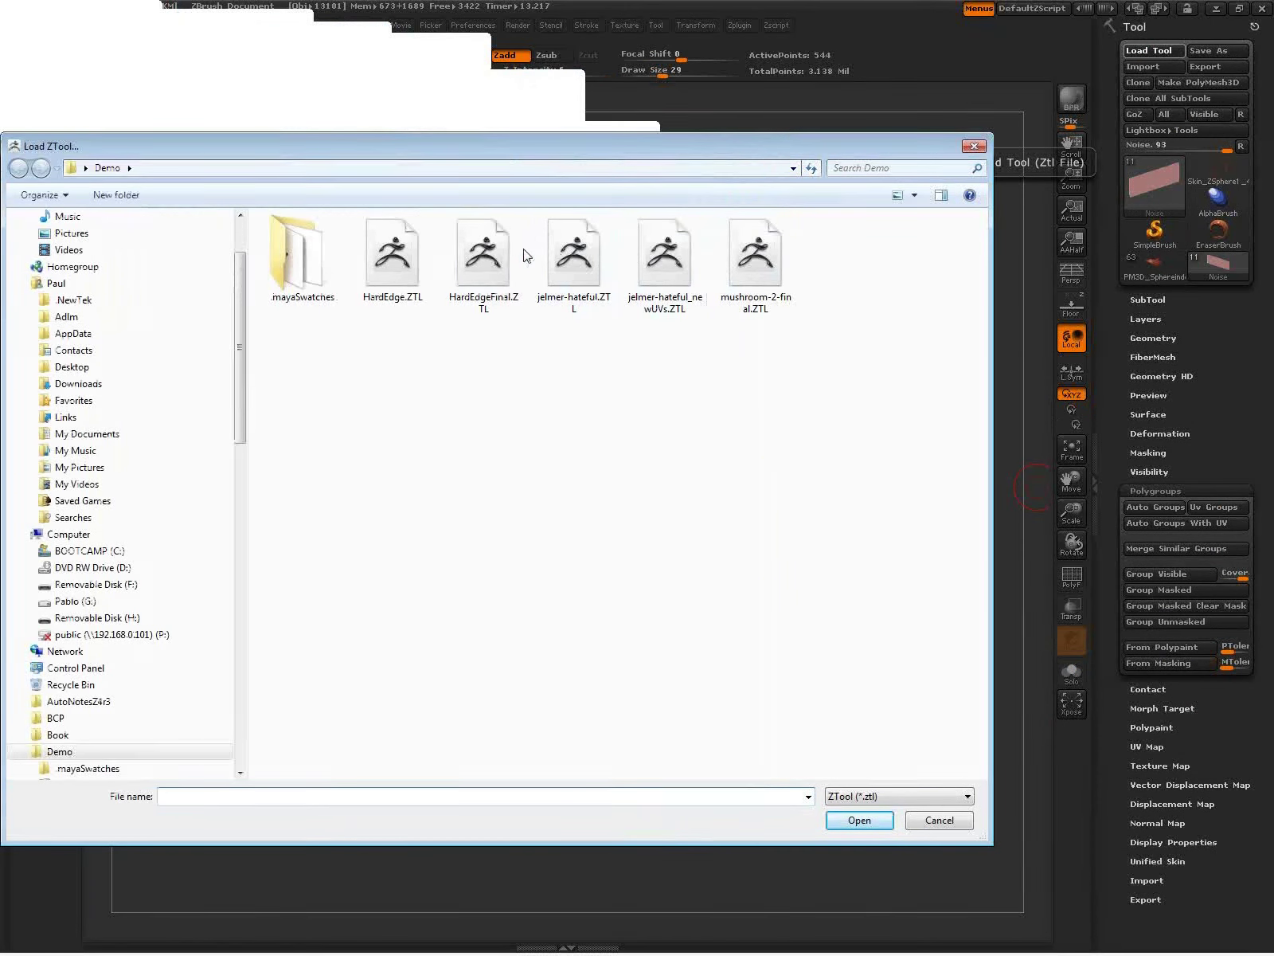
{"action": "double_click", "coordinate": [492, 251]}
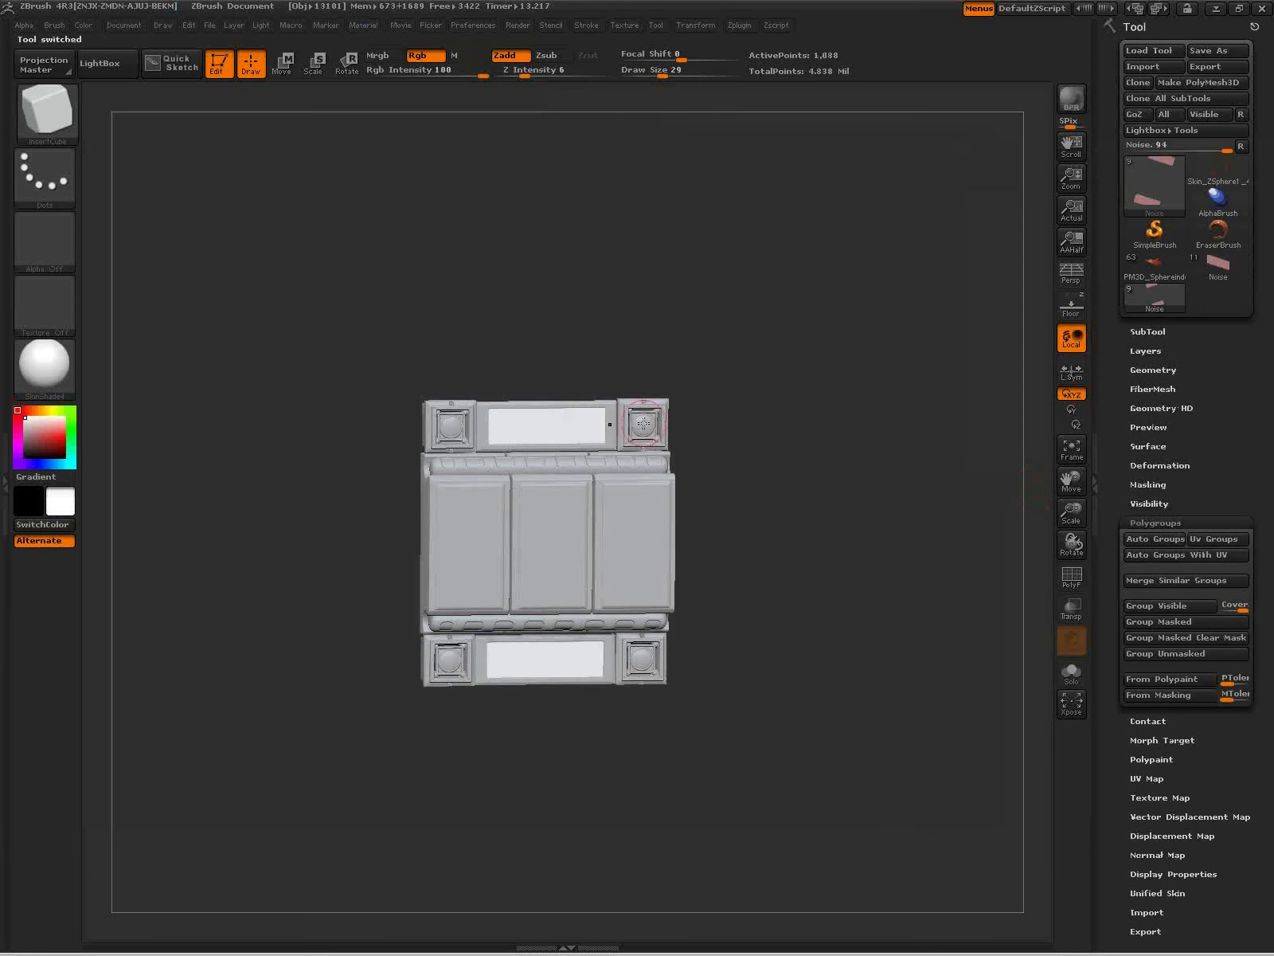
{"action": "left_click_drag", "start_coordinate": [670, 766], "coordinate": [674, 733]}
Step: Select the HardEdge subtool, show its geometry settings and inspect its corner details up close
{"action": "left_click", "coordinate": [1158, 332]}
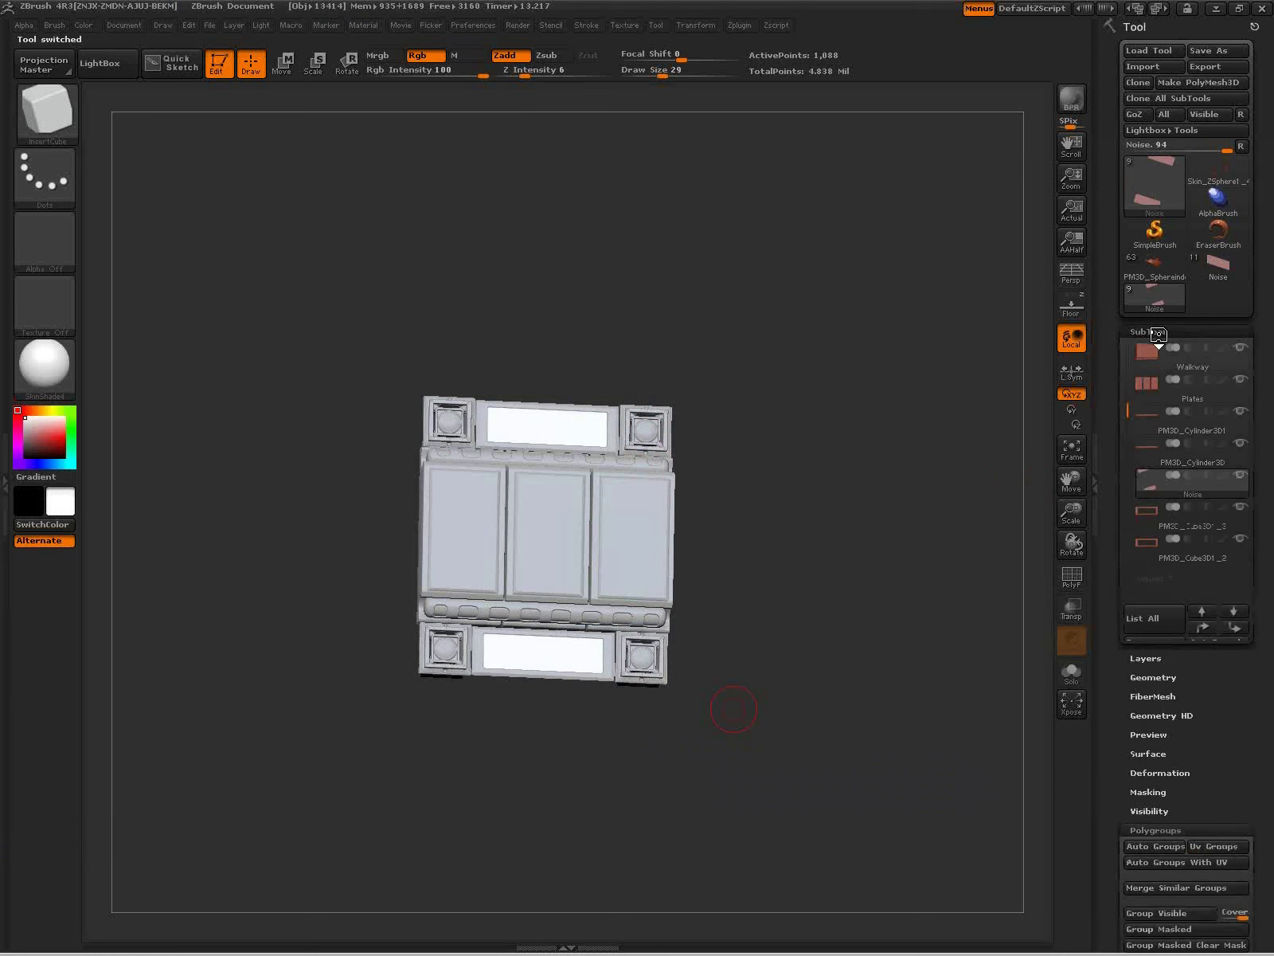
{"action": "left_click_drag", "start_coordinate": [1128, 330], "coordinate": [1128, 272]}
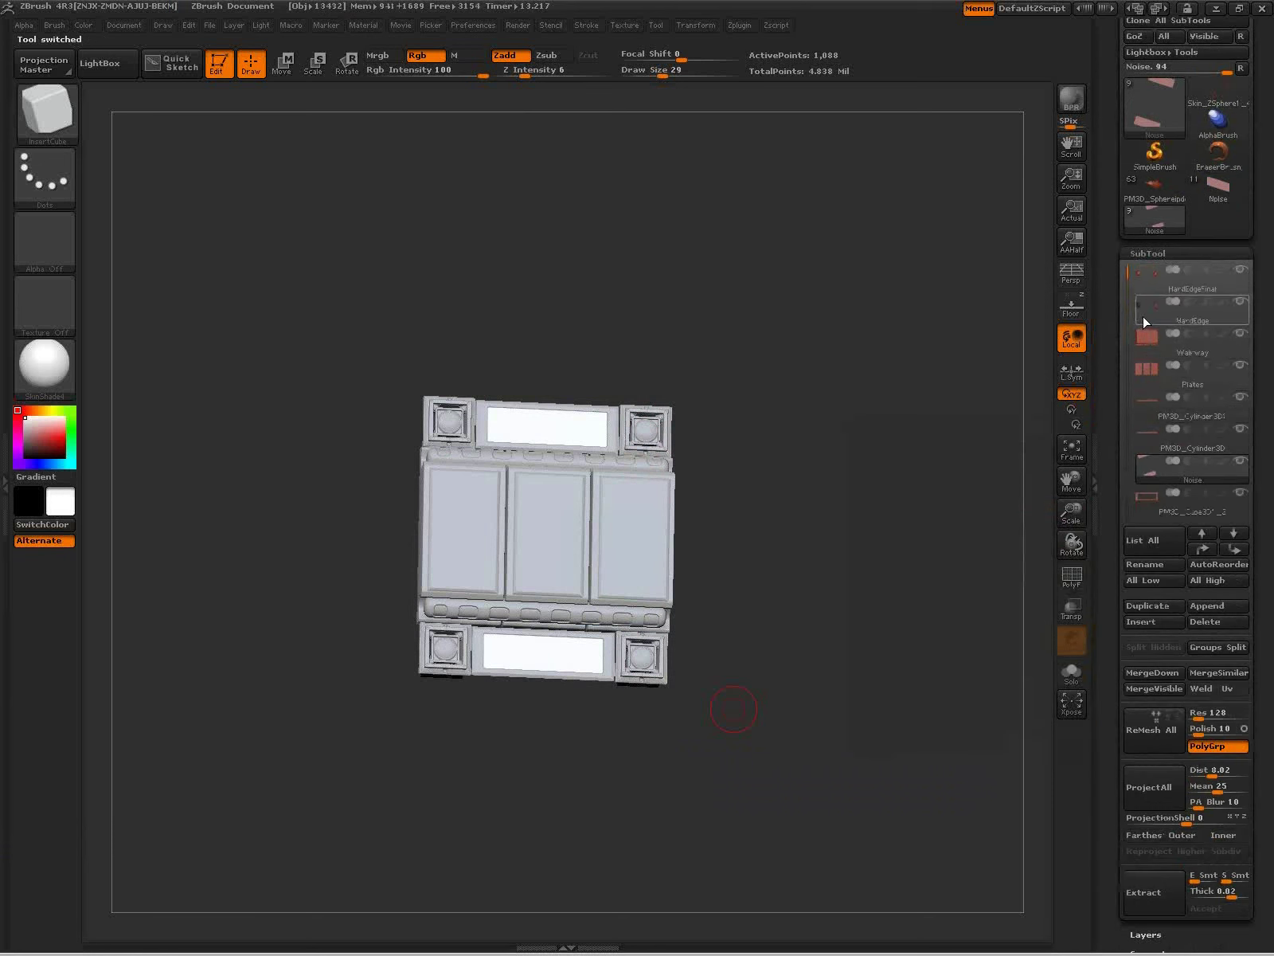
{"action": "left_click", "coordinate": [1146, 321]}
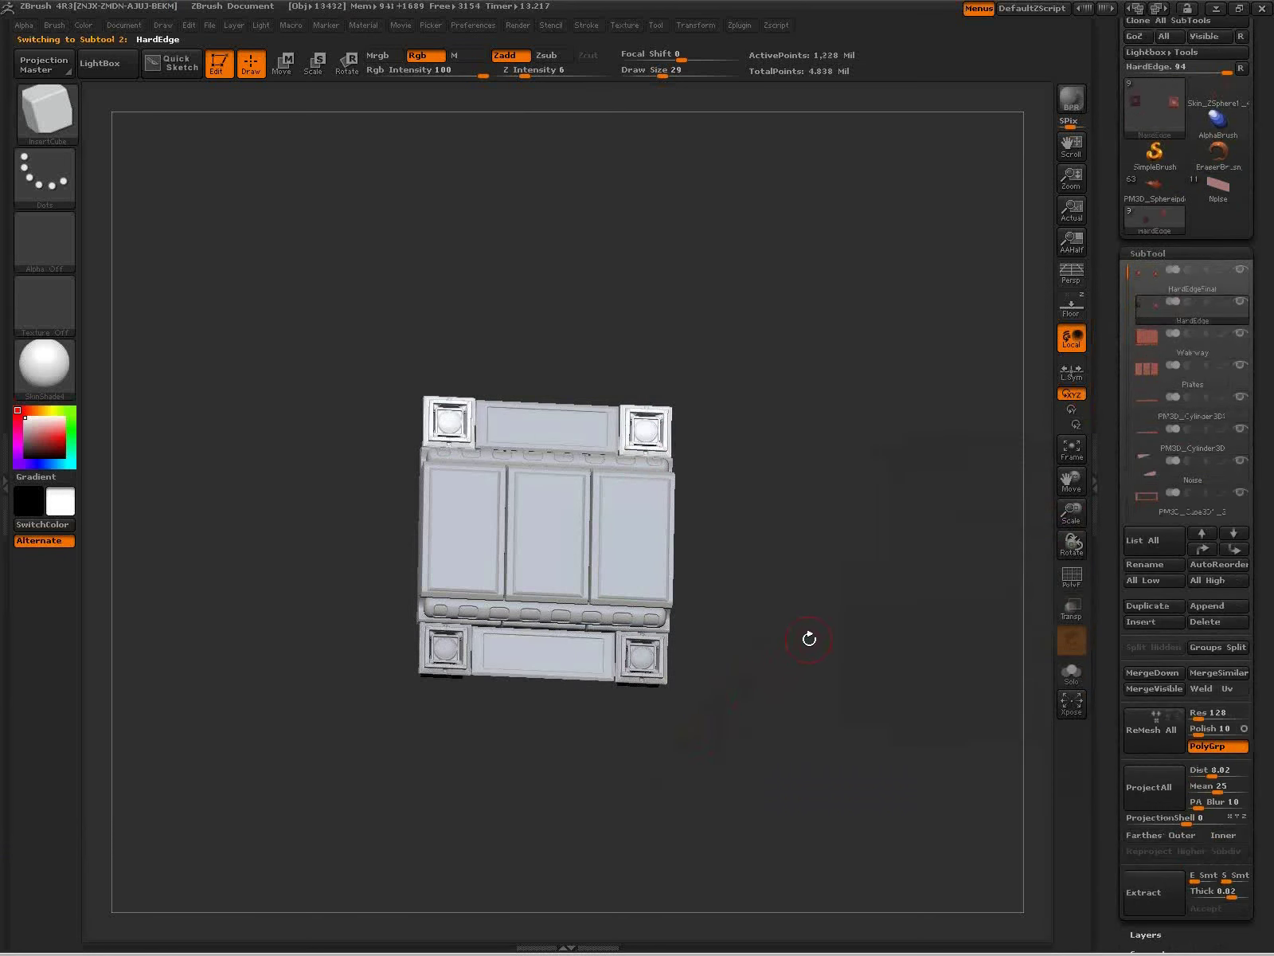
{"action": "left_click", "coordinate": [1159, 253]}
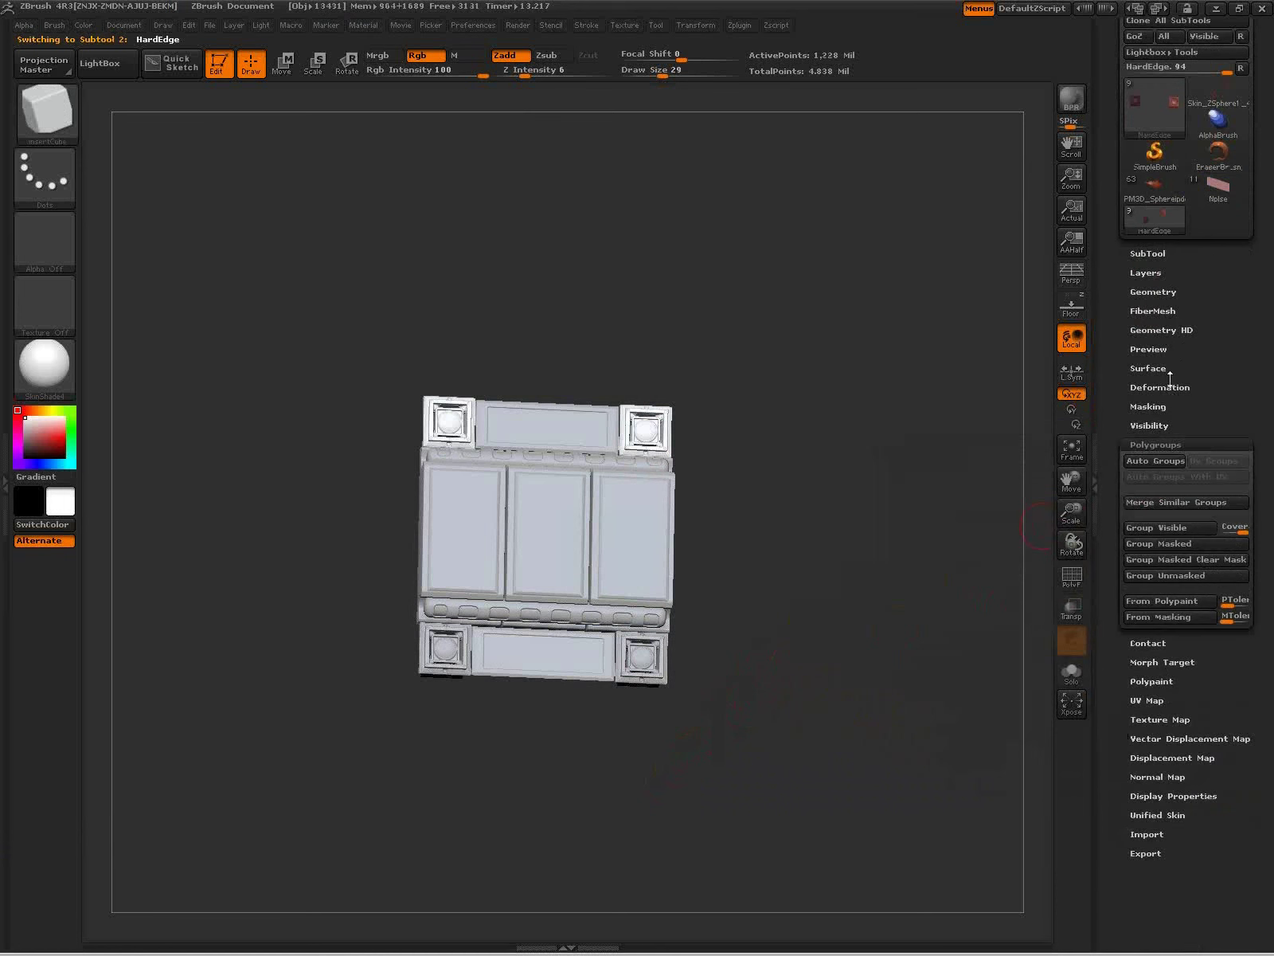
{"action": "left_click", "coordinate": [1156, 293]}
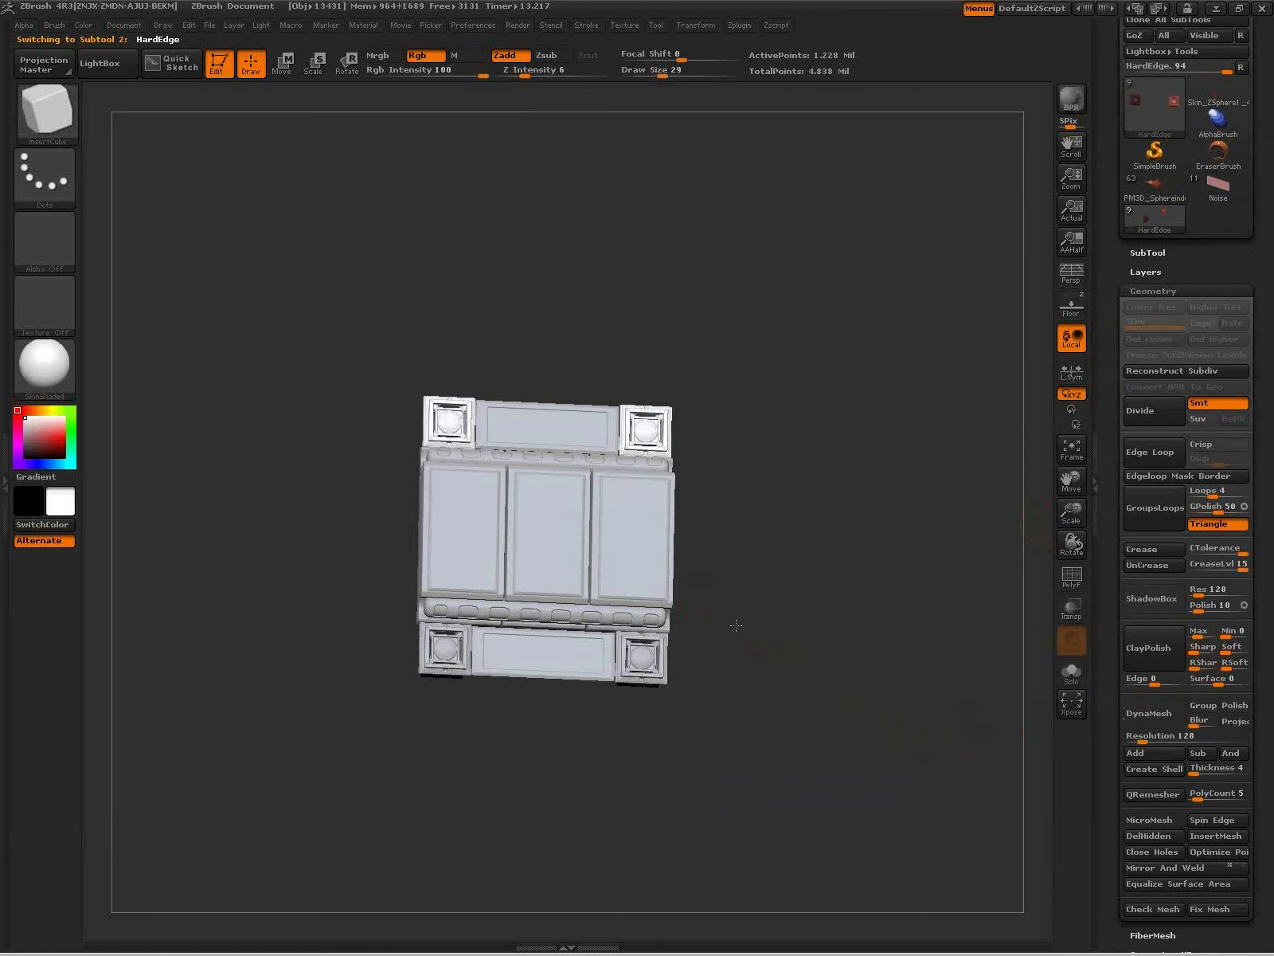
{"action": "left_click_drag", "start_coordinate": [736, 625], "coordinate": [549, 532]}
{"action": "left_click", "coordinate": [478, 442], "text": "ctrl"}
{"action": "right_click_drag", "start_coordinate": [613, 733], "coordinate": [609, 647], "text": "ctrl"}
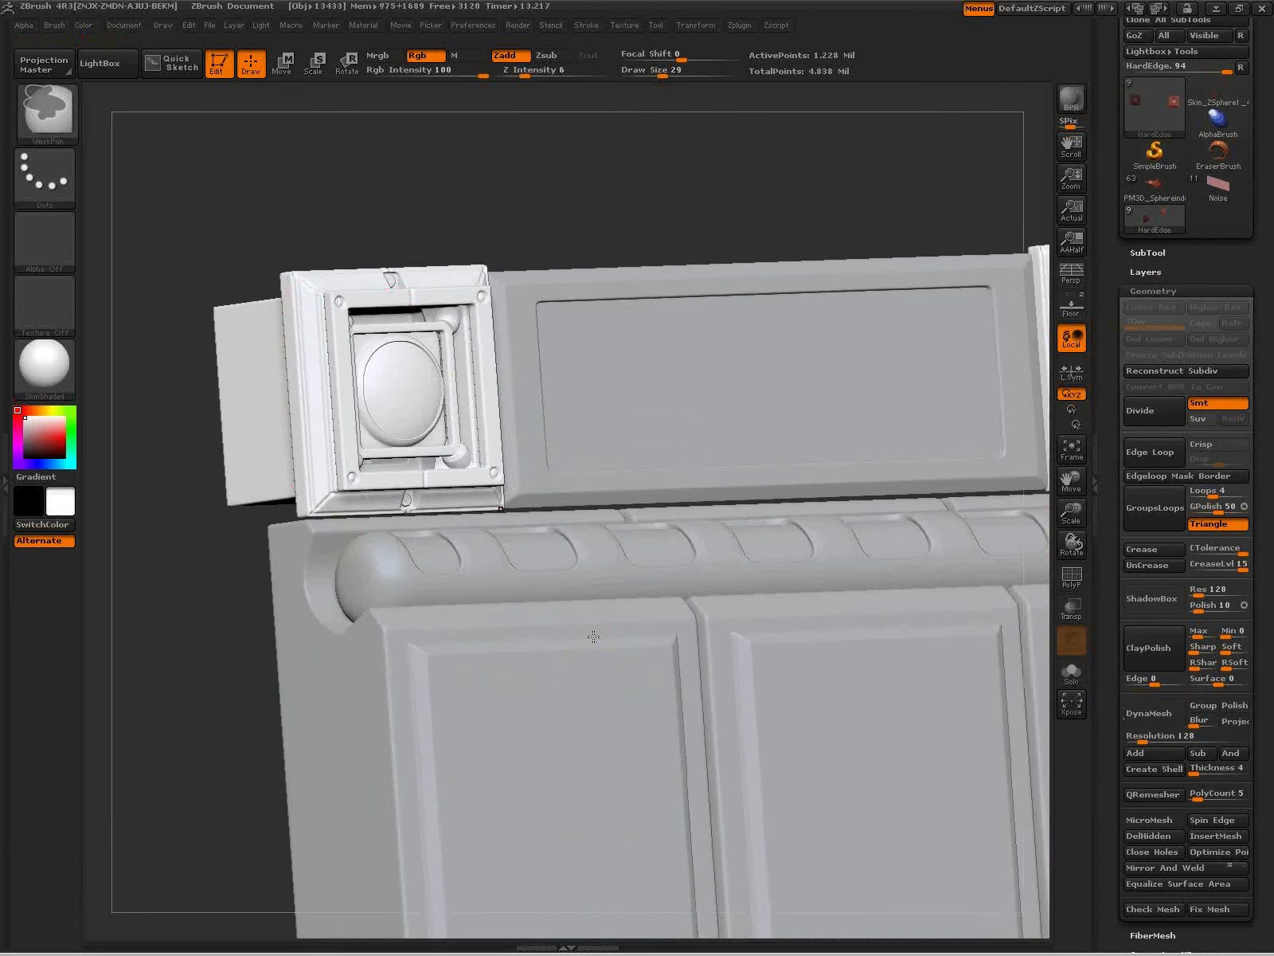
{"action": "mouse_move", "coordinate": [540, 591]}
{"action": "right_mouse_down", "text": "ctrl"}
{"action": "mouse_move", "coordinate": [508, 554]}
{"action": "mouse_move", "coordinate": [527, 450]}
{"action": "mouse_move", "coordinate": [504, 381]}
{"action": "right_mouse_up", "text": "ctrl"}
{"action": "left_click_drag", "start_coordinate": [503, 382], "coordinate": [507, 424], "text": "alt"}
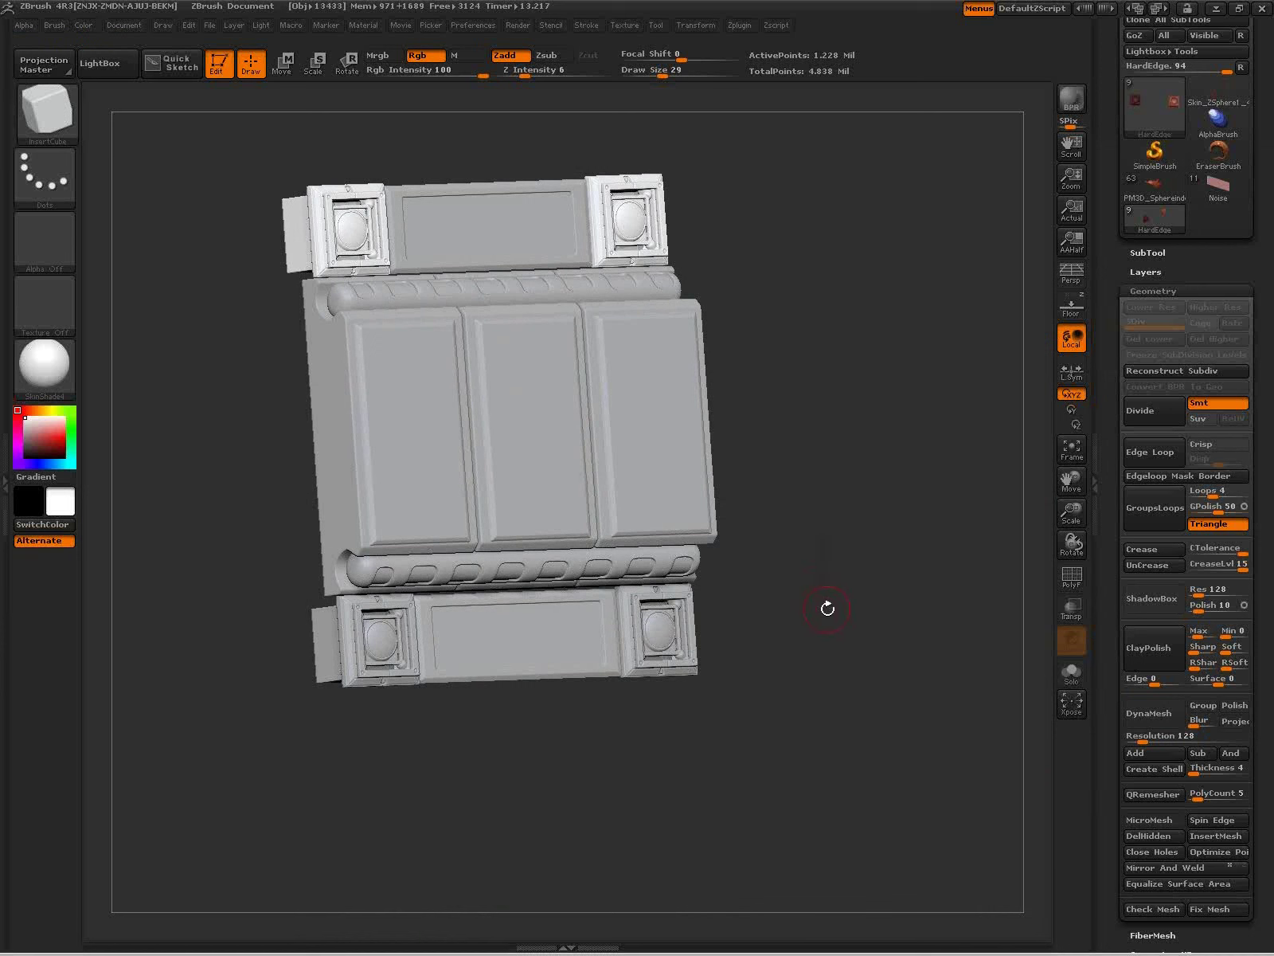
Step: Make the Noise subtool active and turn on its surface noise
{"action": "left_click_drag", "start_coordinate": [821, 620], "coordinate": [811, 607]}
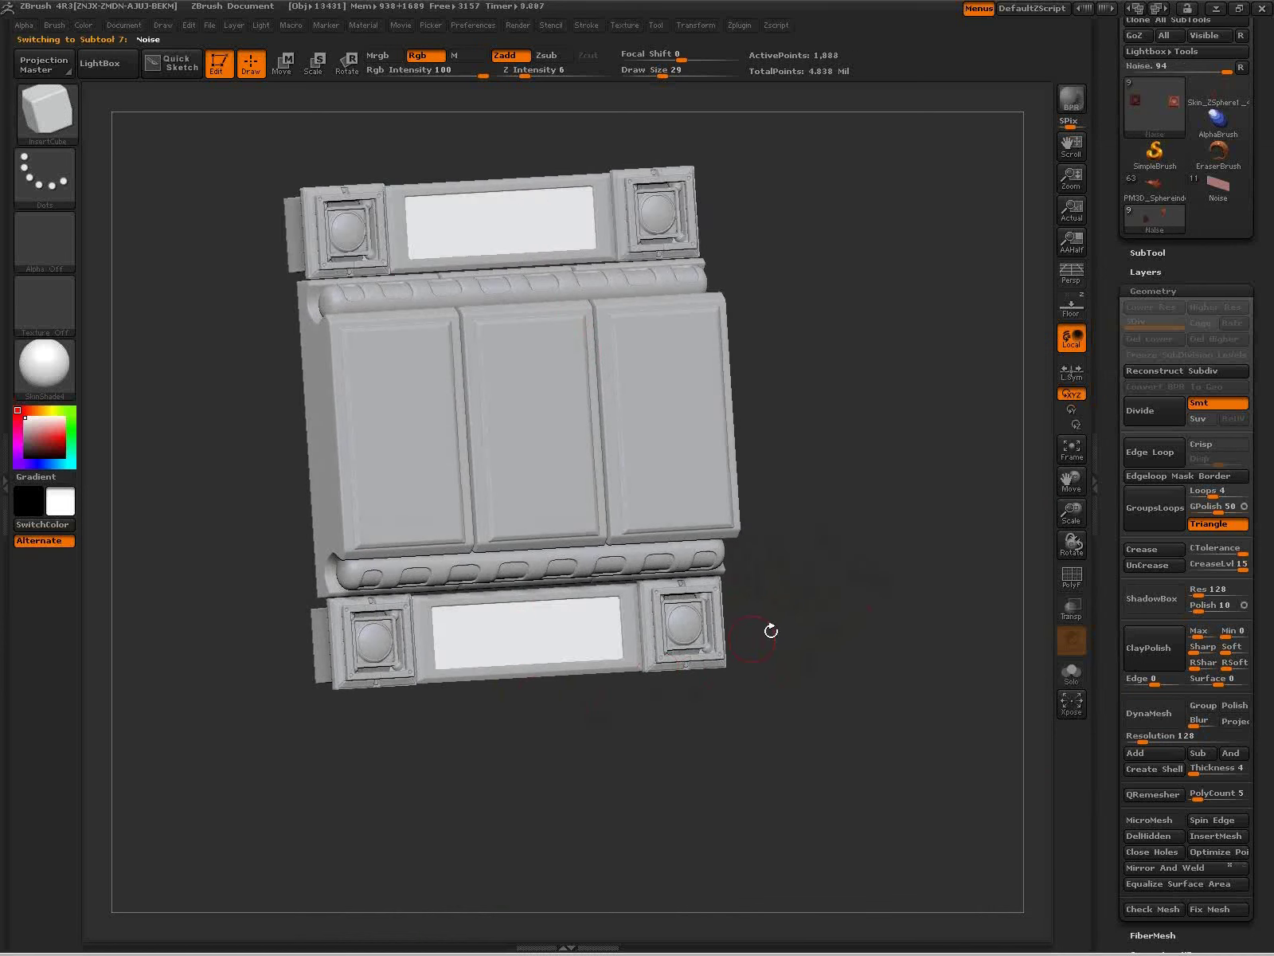
{"action": "left_click", "coordinate": [1151, 290]}
{"action": "left_click", "coordinate": [1147, 442]}
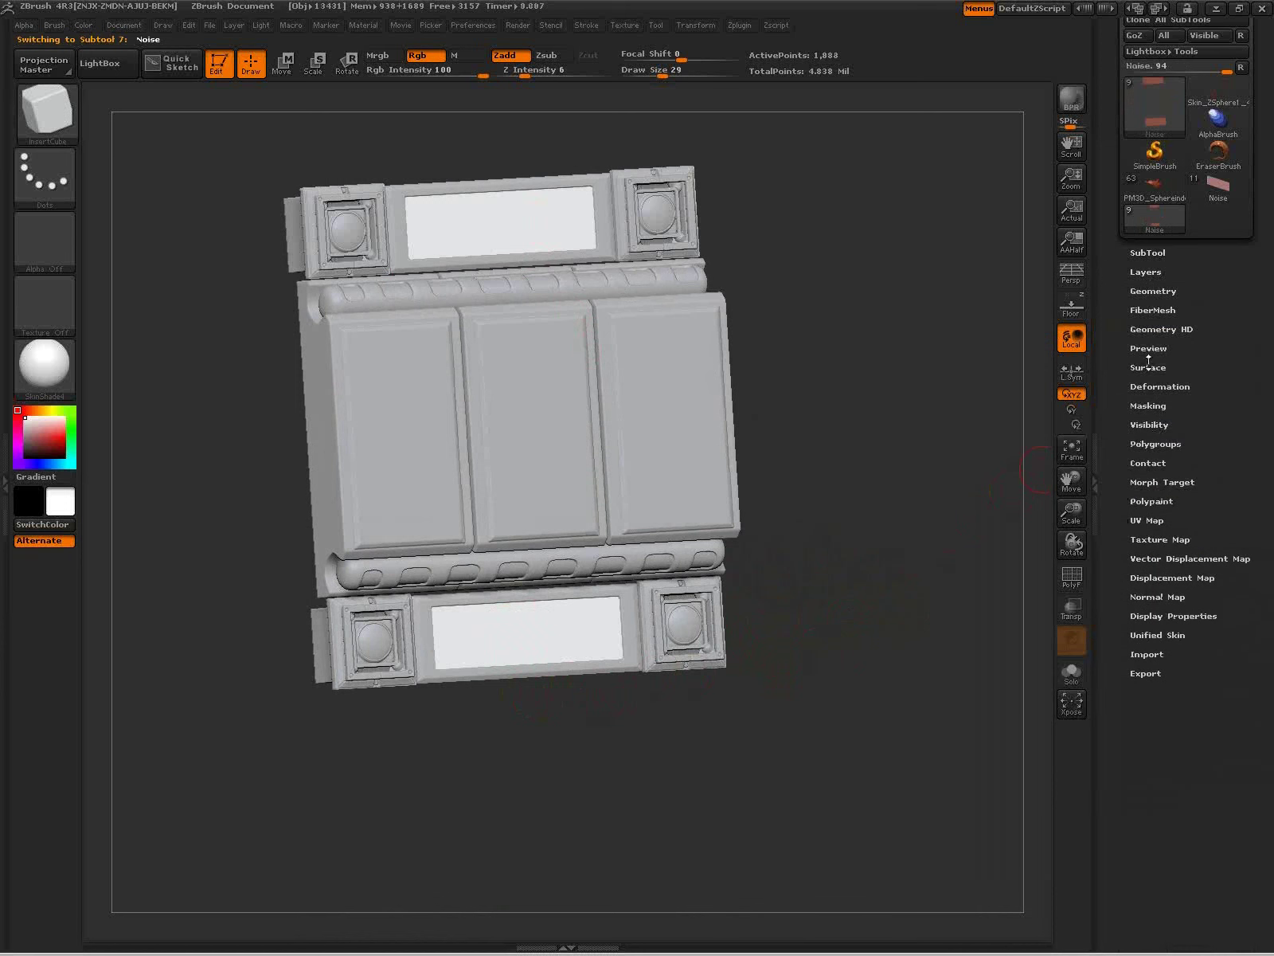
{"action": "left_click", "coordinate": [1147, 368]}
{"action": "left_click", "coordinate": [1142, 384]}
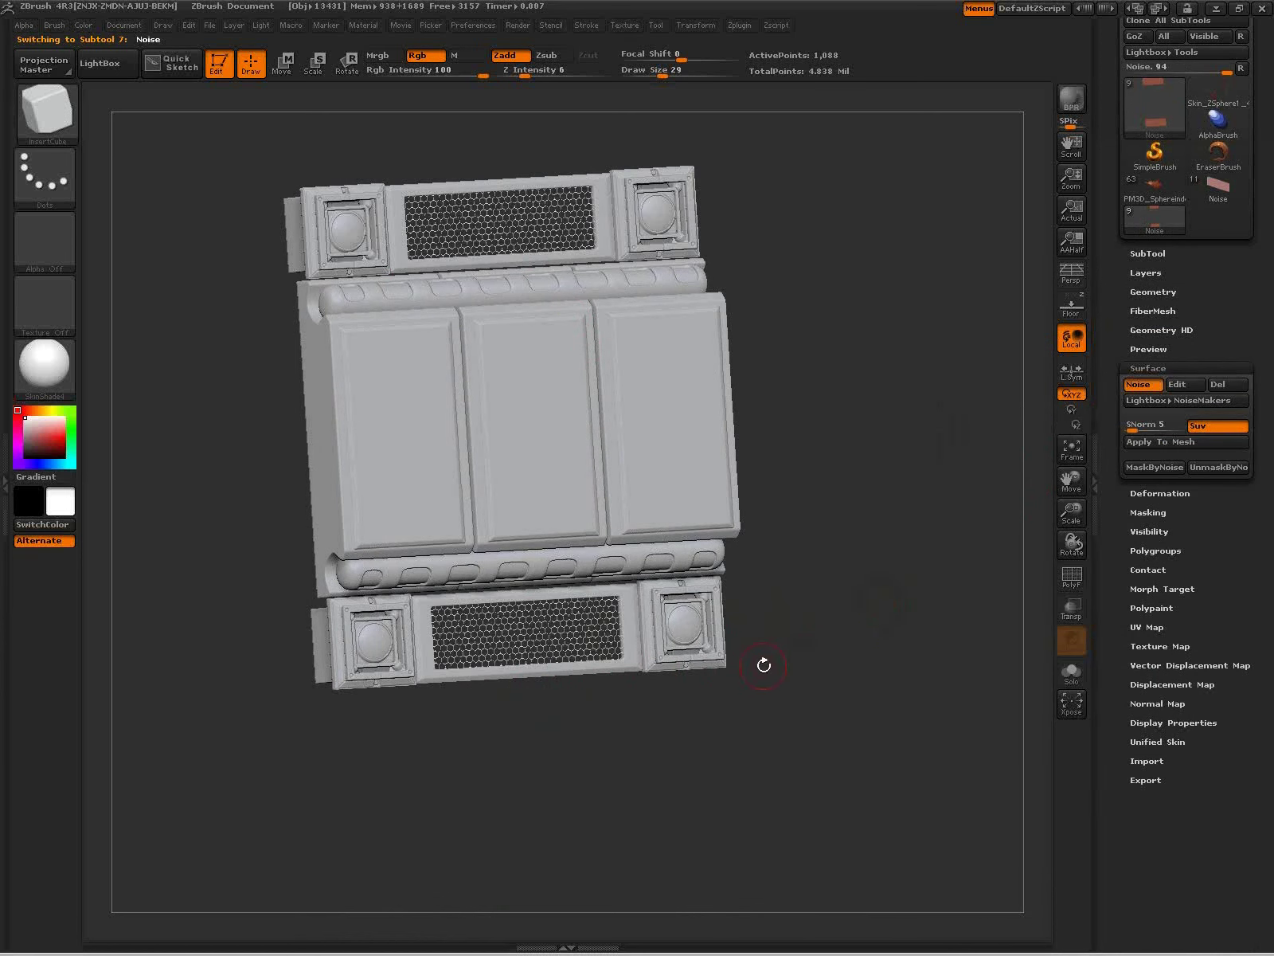
Step: Delete the honeycomb noise from the Noise subtool and start a new surface noise on it
{"action": "key", "text": "ctrl"}
{"action": "left_click_drag", "start_coordinate": [634, 792], "coordinate": [633, 799]}
{"action": "right_click_drag", "start_coordinate": [633, 799], "coordinate": [632, 881], "text": "ctrl"}
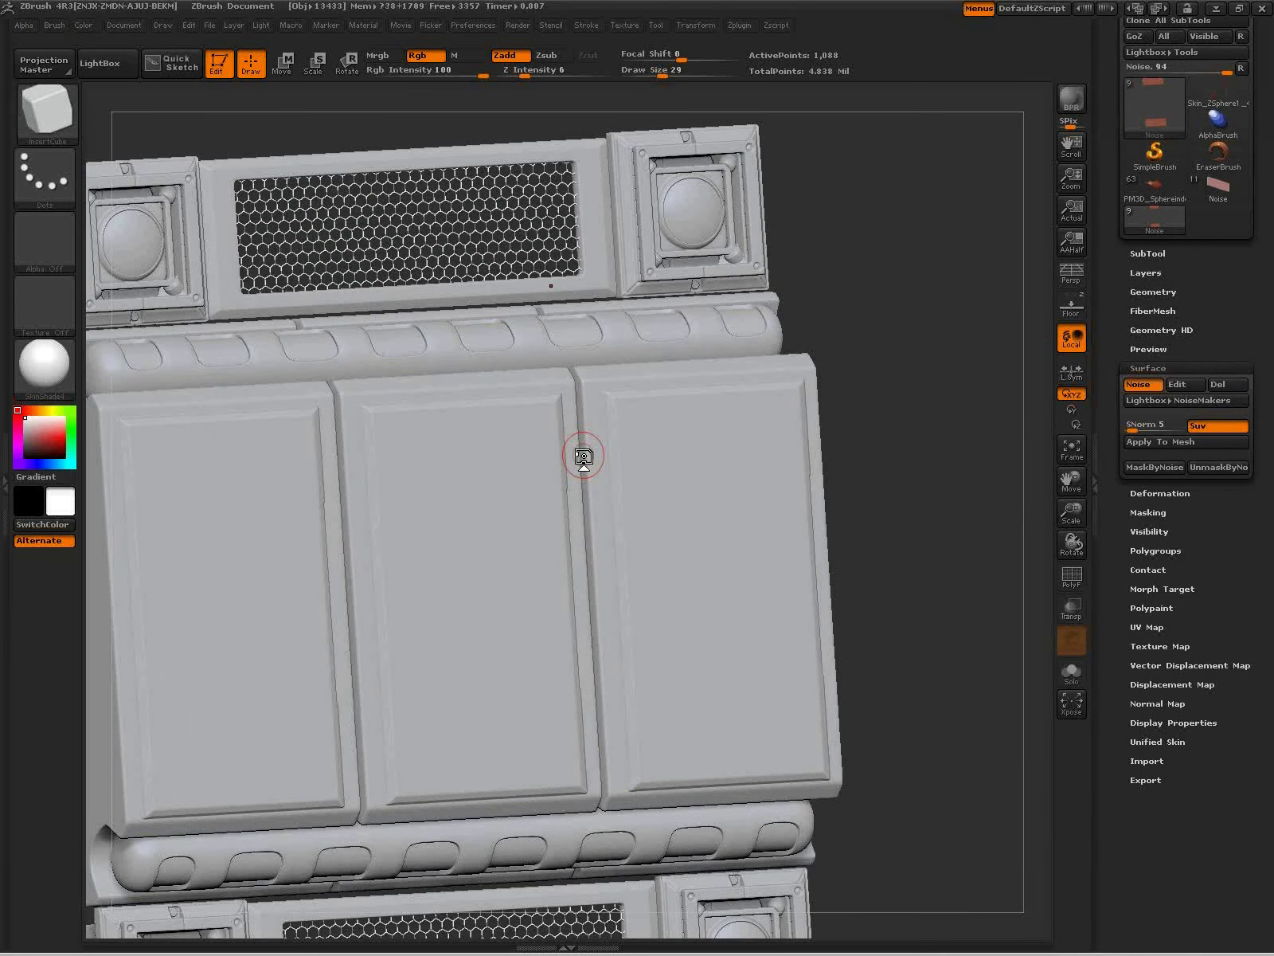
{"action": "left_click", "coordinate": [1218, 384]}
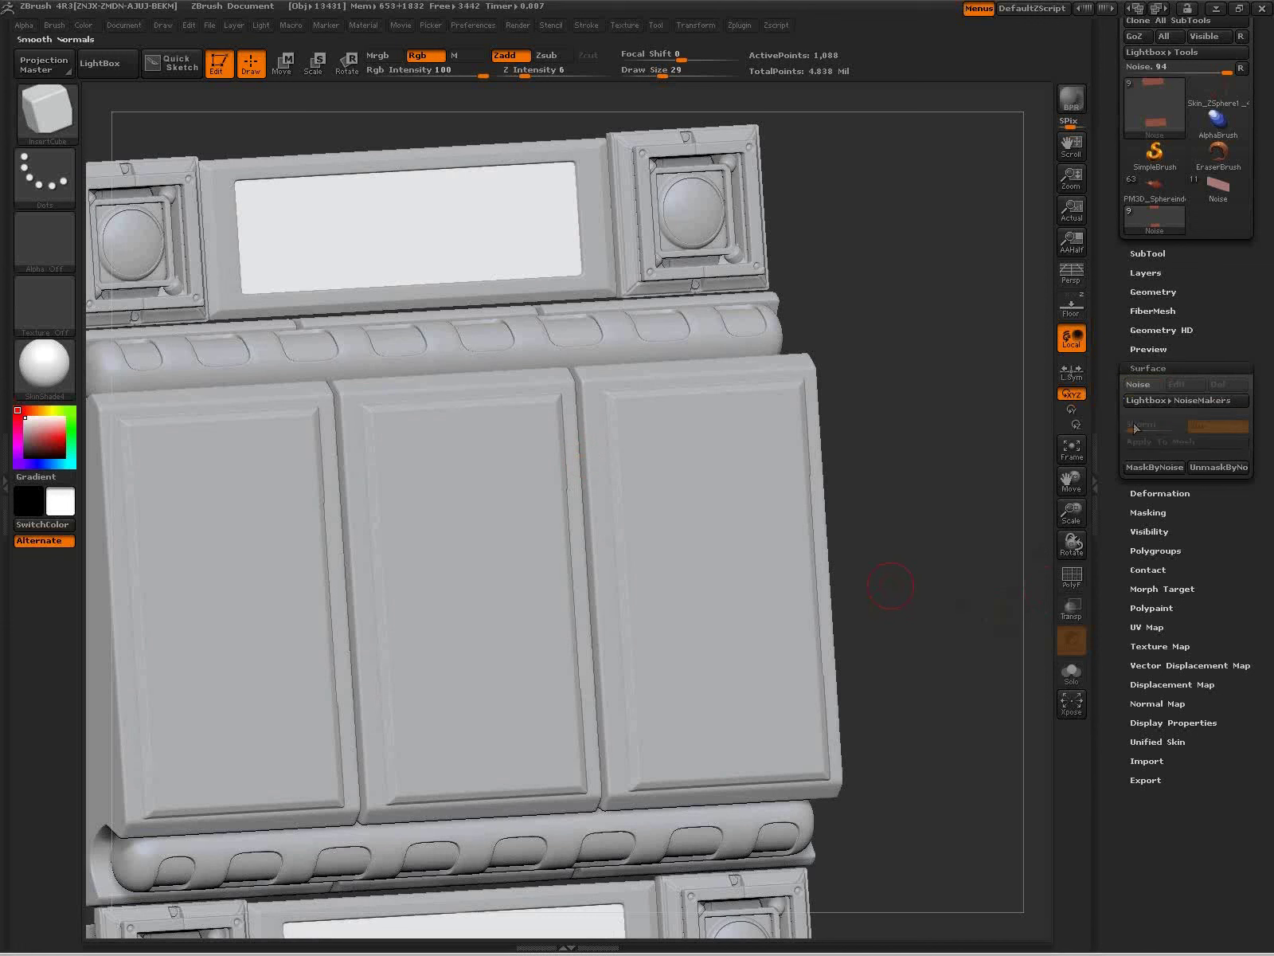
{"action": "left_click", "coordinate": [1140, 385]}
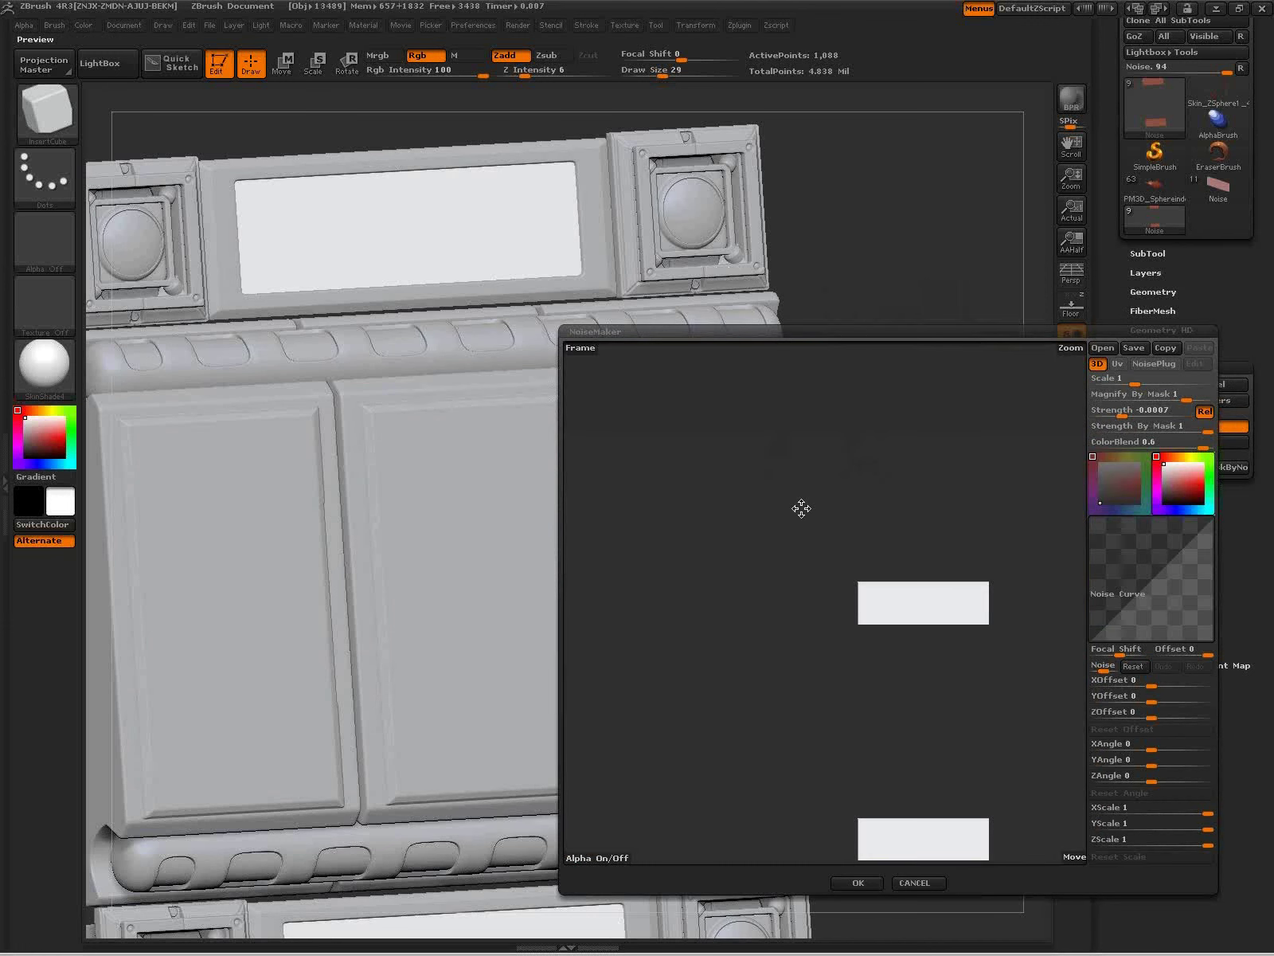
Step: Shape the new noise's curve with added points that form a hump followed by a dip
{"action": "left_click_drag", "start_coordinate": [956, 686], "coordinate": [806, 561]}
{"action": "left_click_drag", "start_coordinate": [898, 656], "coordinate": [873, 654]}
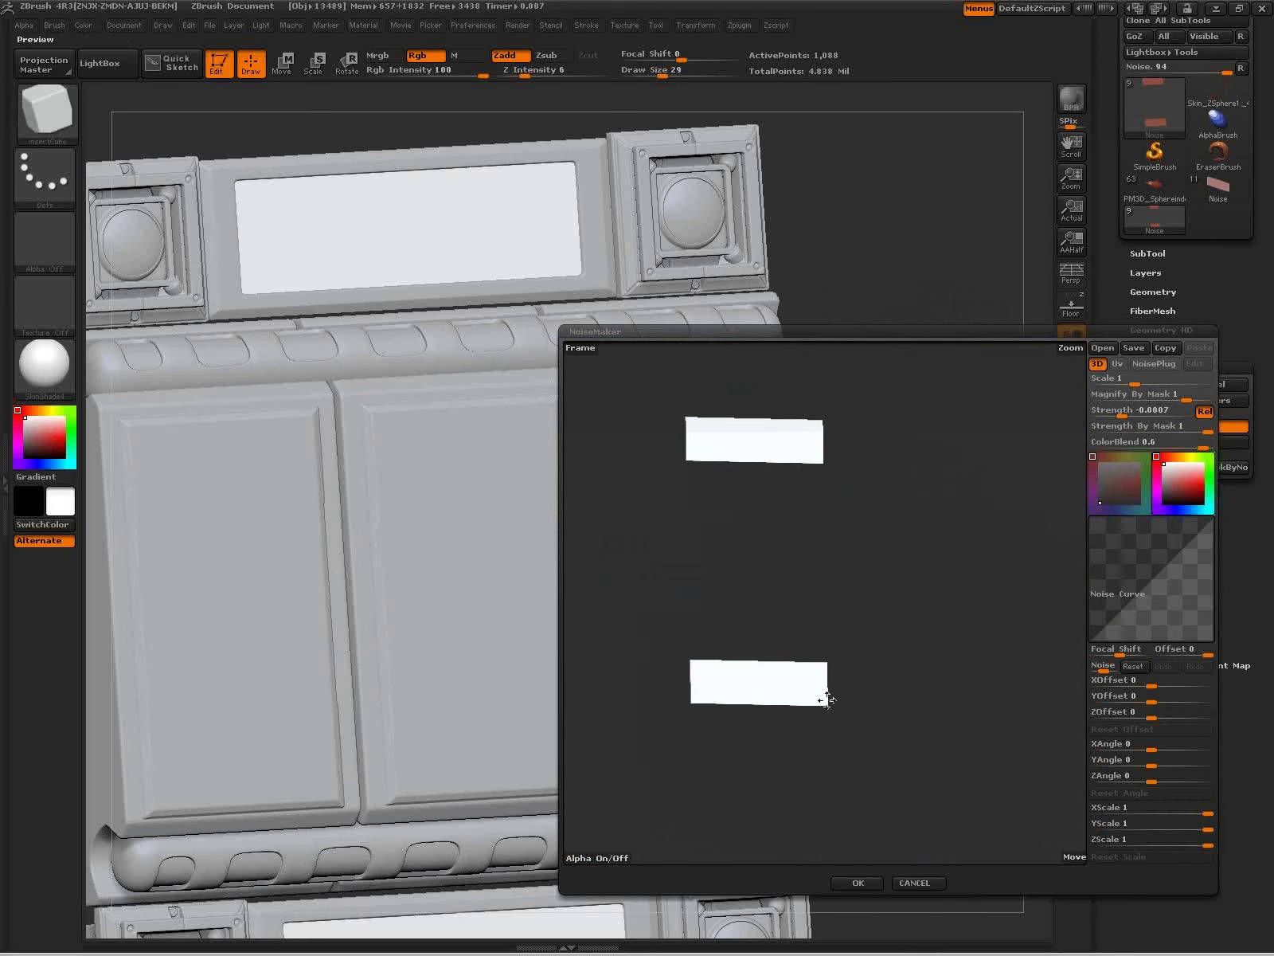
{"action": "mouse_move", "coordinate": [791, 737]}
{"action": "right_mouse_down", "text": "ctrl"}
{"action": "mouse_move", "coordinate": [833, 802]}
{"action": "mouse_move", "coordinate": [793, 771]}
{"action": "right_mouse_up", "text": "ctrl"}
{"action": "left_click_drag", "start_coordinate": [793, 771], "coordinate": [882, 651]}
{"action": "right_click_drag", "start_coordinate": [895, 686], "coordinate": [906, 744], "text": "ctrl"}
{"action": "left_click_drag", "start_coordinate": [1104, 525], "coordinate": [1143, 612]}
{"action": "left_click", "coordinate": [1129, 565]}
Step: Set the noise scale to 186.4779 and strength to -0.0002, add a lowered point on the curve's rising section, and accept the noise
{"action": "left_click_drag", "start_coordinate": [1149, 382], "coordinate": [1192, 383]}
{"action": "left_click_drag", "start_coordinate": [1121, 415], "coordinate": [1131, 417]}
{"action": "left_click", "coordinate": [1129, 418]}
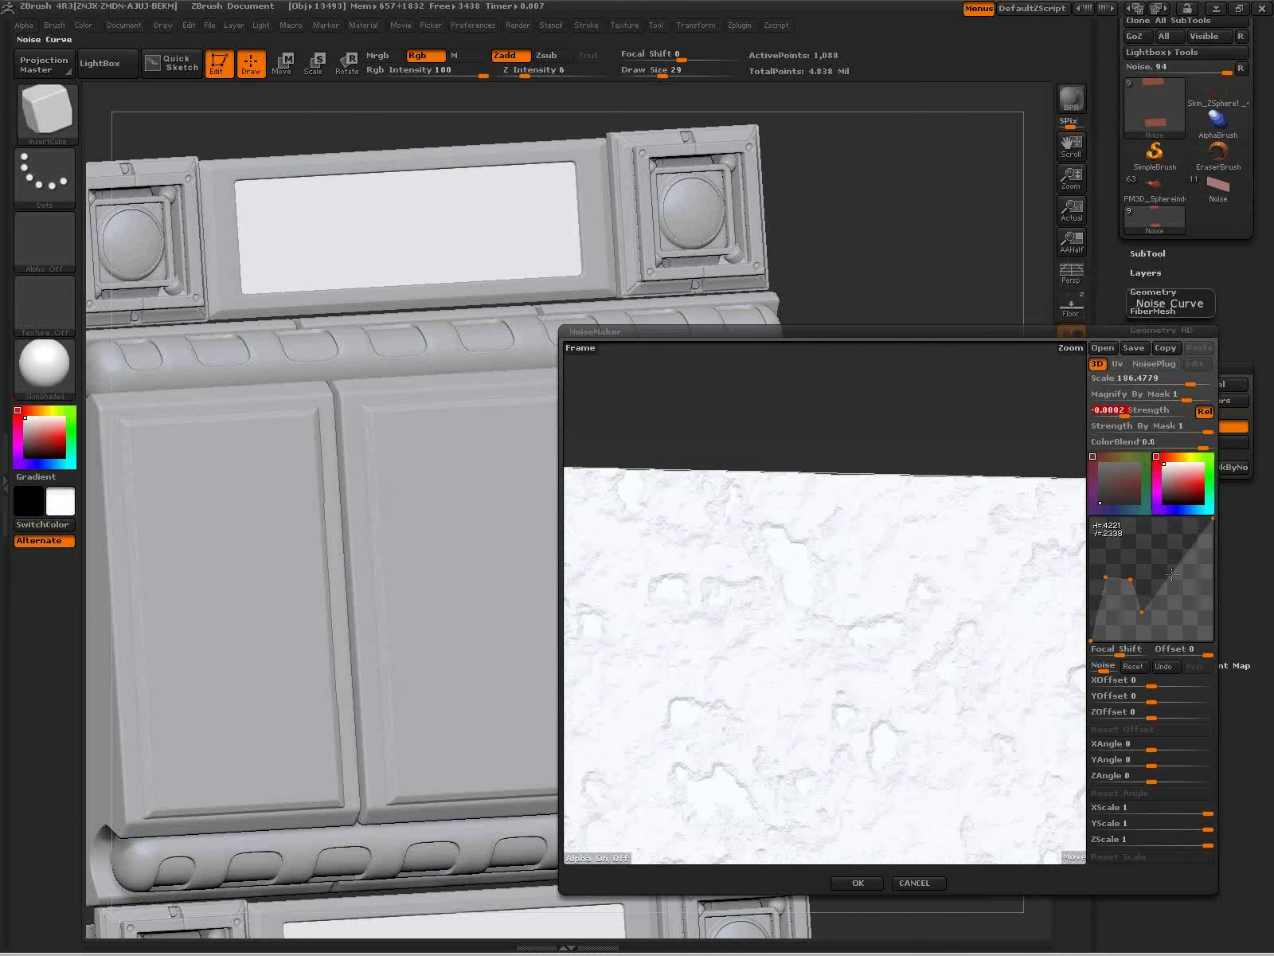
{"action": "mouse_move", "coordinate": [1164, 552]}
{"action": "mouse_move", "coordinate": [1172, 575]}
{"action": "left_mouse_down"}
{"action": "mouse_move", "coordinate": [1166, 550]}
{"action": "mouse_move", "coordinate": [1173, 590]}
{"action": "left_mouse_up"}
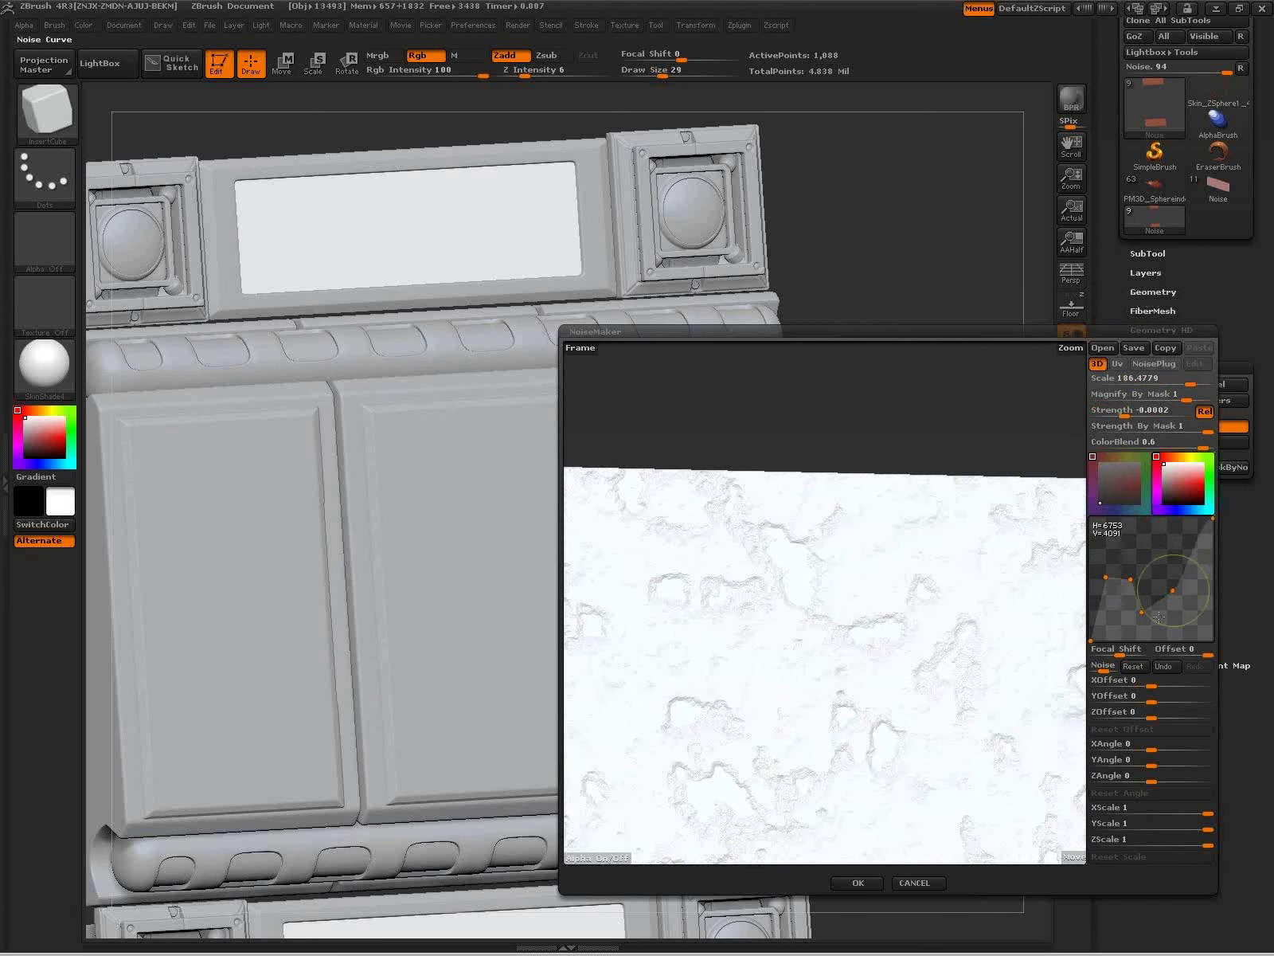
{"action": "left_click", "coordinate": [858, 883]}
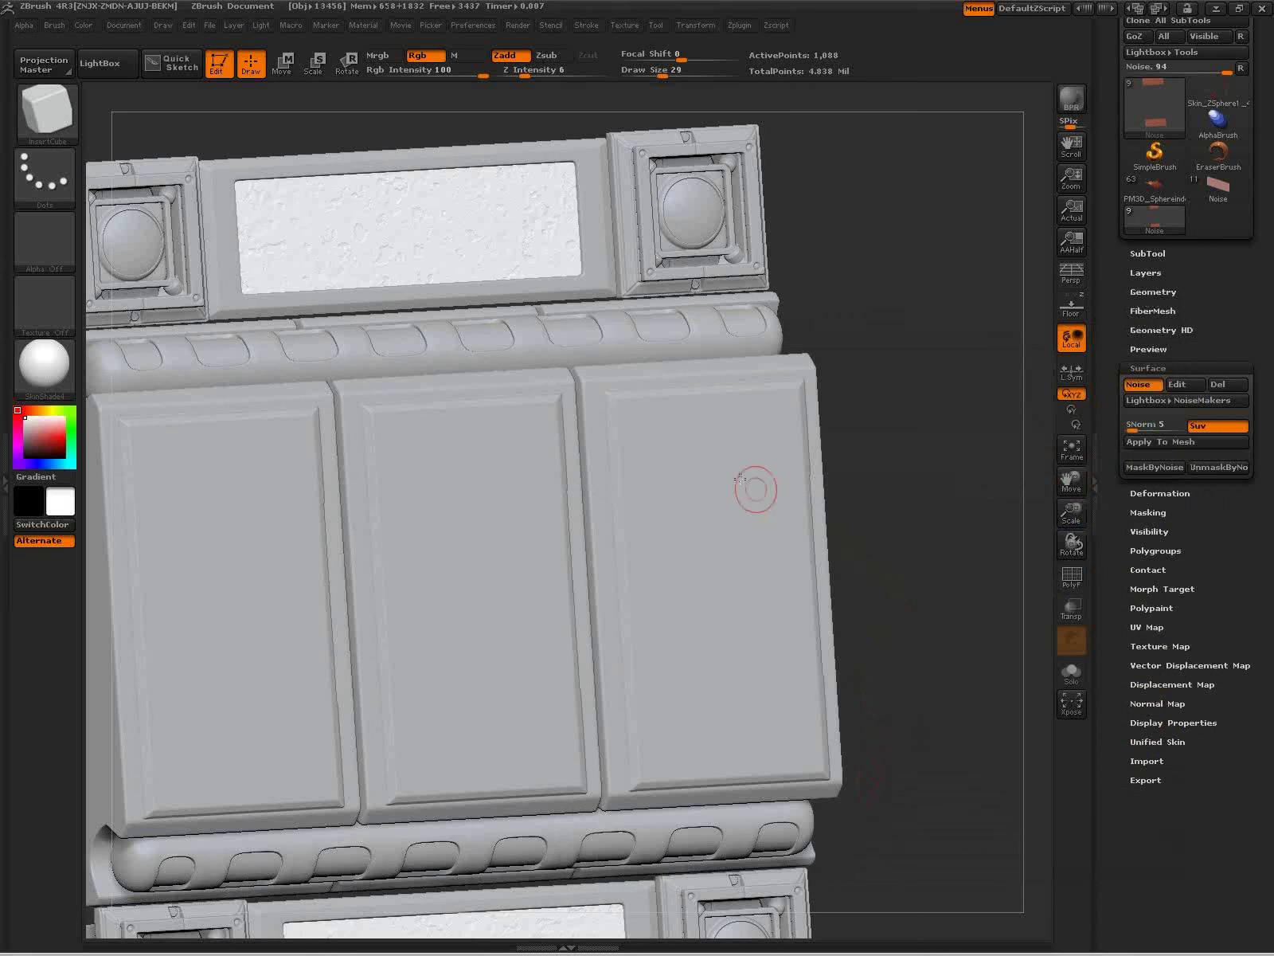
Step: Set the draw size to 80 and paint mask patches across the middle and both ends of the upper noise panel
{"action": "key", "text": "s"}
{"action": "left_click", "coordinate": [526, 230]}
{"action": "right_click_drag", "start_coordinate": [539, 291], "coordinate": [519, 257], "text": "ctrl"}
{"action": "mouse_move", "coordinate": [526, 248]}
{"action": "left_mouse_down", "text": "ctrl"}
{"action": "mouse_move", "coordinate": [446, 289]}
{"action": "mouse_move", "coordinate": [402, 279]}
{"action": "mouse_move", "coordinate": [414, 285]}
{"action": "mouse_move", "coordinate": [398, 250]}
{"action": "mouse_move", "coordinate": [310, 230]}
{"action": "left_mouse_up", "text": "ctrl"}
{"action": "mouse_move", "coordinate": [394, 319]}
{"action": "left_mouse_down", "text": "ctrl"}
{"action": "mouse_move", "coordinate": [344, 288]}
{"action": "mouse_move", "coordinate": [497, 275]}
{"action": "left_mouse_up", "text": "ctrl"}
{"action": "left_click_drag", "start_coordinate": [548, 322], "coordinate": [614, 303]}
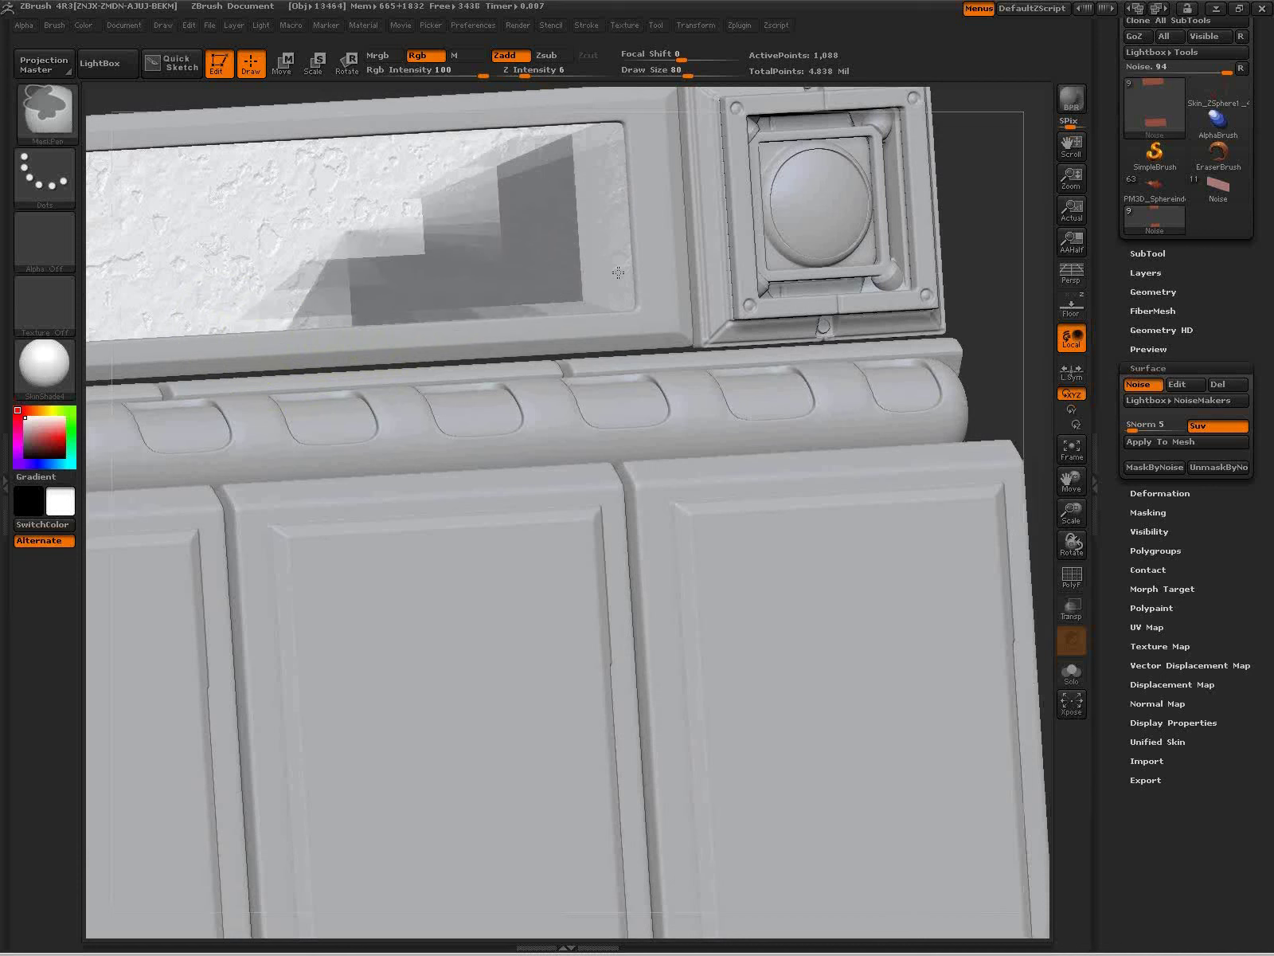
{"action": "mouse_move", "coordinate": [495, 226]}
{"action": "left_mouse_down", "text": "ctrl"}
{"action": "mouse_move", "coordinate": [362, 213]}
{"action": "mouse_move", "coordinate": [327, 340]}
{"action": "mouse_move", "coordinate": [227, 316]}
{"action": "left_mouse_up", "text": "ctrl"}
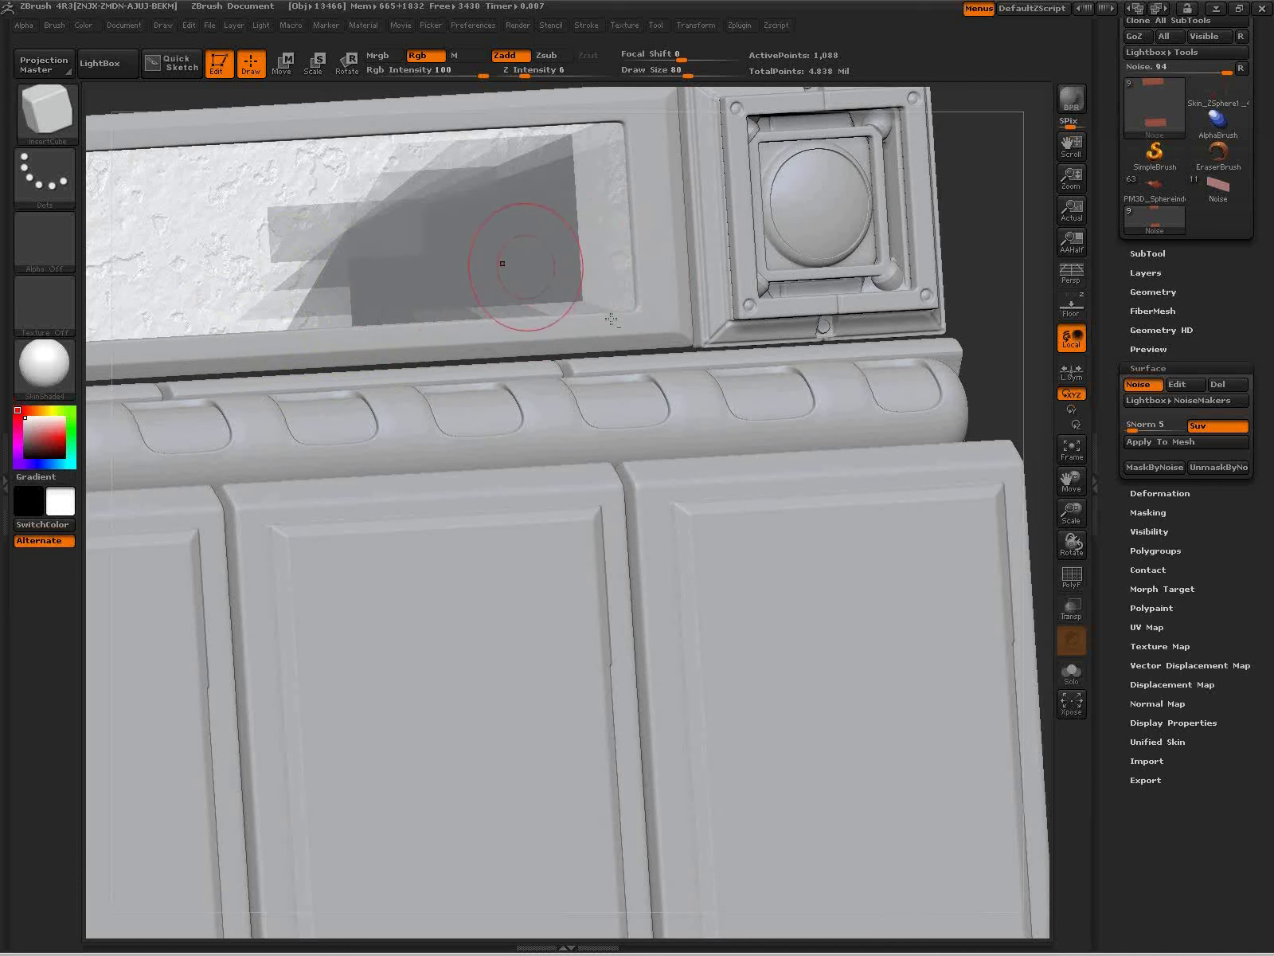
{"action": "left_click_drag", "start_coordinate": [619, 323], "coordinate": [753, 383], "text": "alt"}
{"action": "mouse_move", "coordinate": [222, 233]}
{"action": "left_mouse_down", "text": "ctrl"}
{"action": "mouse_move", "coordinate": [239, 350]}
{"action": "mouse_move", "coordinate": [321, 287]}
{"action": "mouse_move", "coordinate": [473, 302]}
{"action": "mouse_move", "coordinate": [428, 301]}
{"action": "left_mouse_up", "text": "ctrl"}
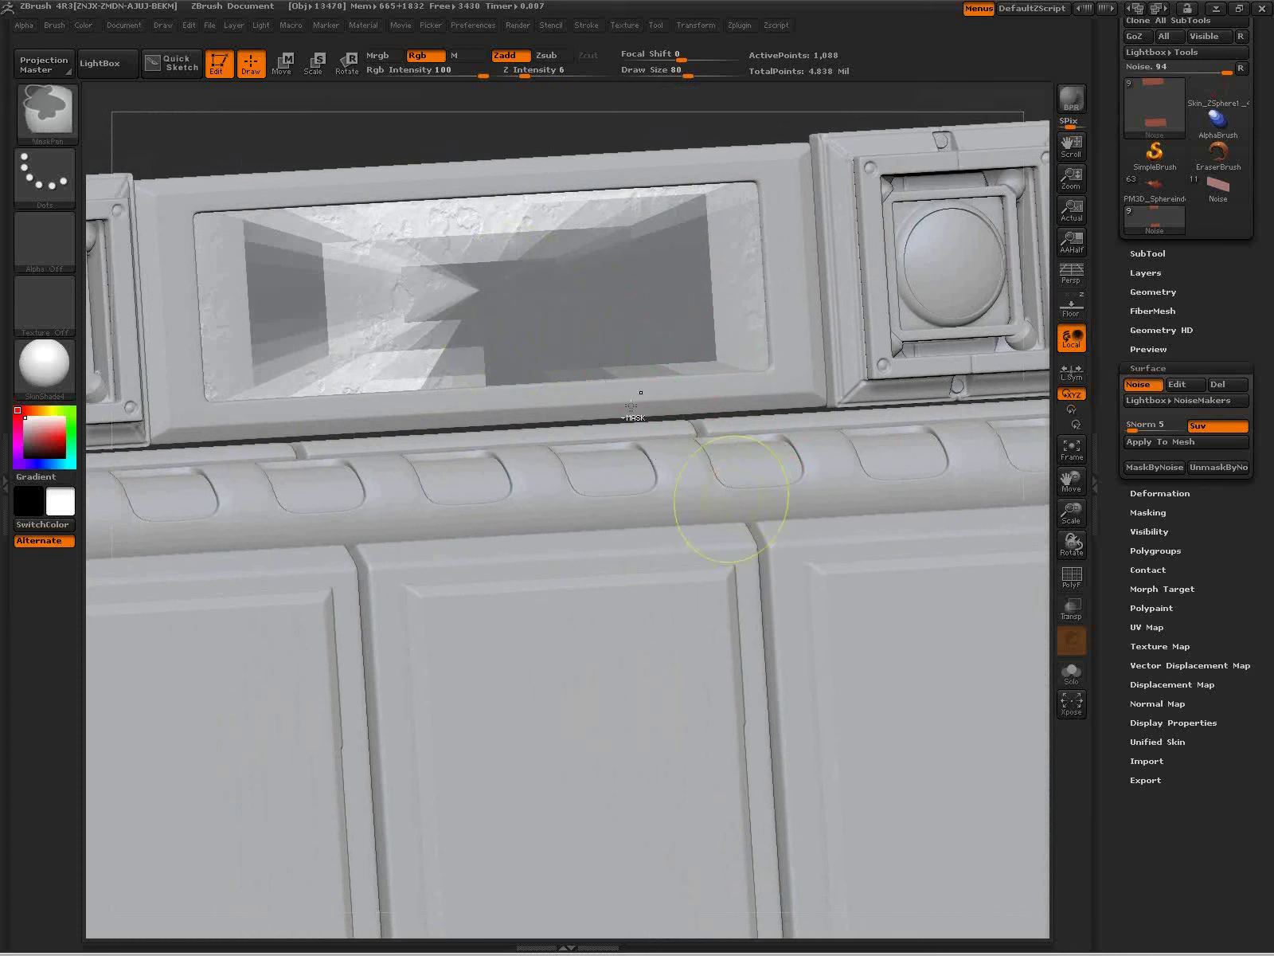
Step: Isolate the Noise subtool with Solo and compare the masked upper panel with the unmasked lower panel
{"action": "right_click_drag", "start_coordinate": [630, 403], "coordinate": [629, 498], "text": "ctrl"}
{"action": "left_click", "coordinate": [1071, 673]}
{"action": "mouse_move", "coordinate": [720, 762]}
{"action": "right_mouse_down", "text": "alt"}
{"action": "mouse_move", "coordinate": [706, 694]}
{"action": "mouse_move", "coordinate": [686, 928]}
{"action": "mouse_move", "coordinate": [677, 628]}
{"action": "mouse_move", "coordinate": [710, 712]}
{"action": "mouse_move", "coordinate": [734, 567]}
{"action": "right_mouse_up", "text": "alt"}
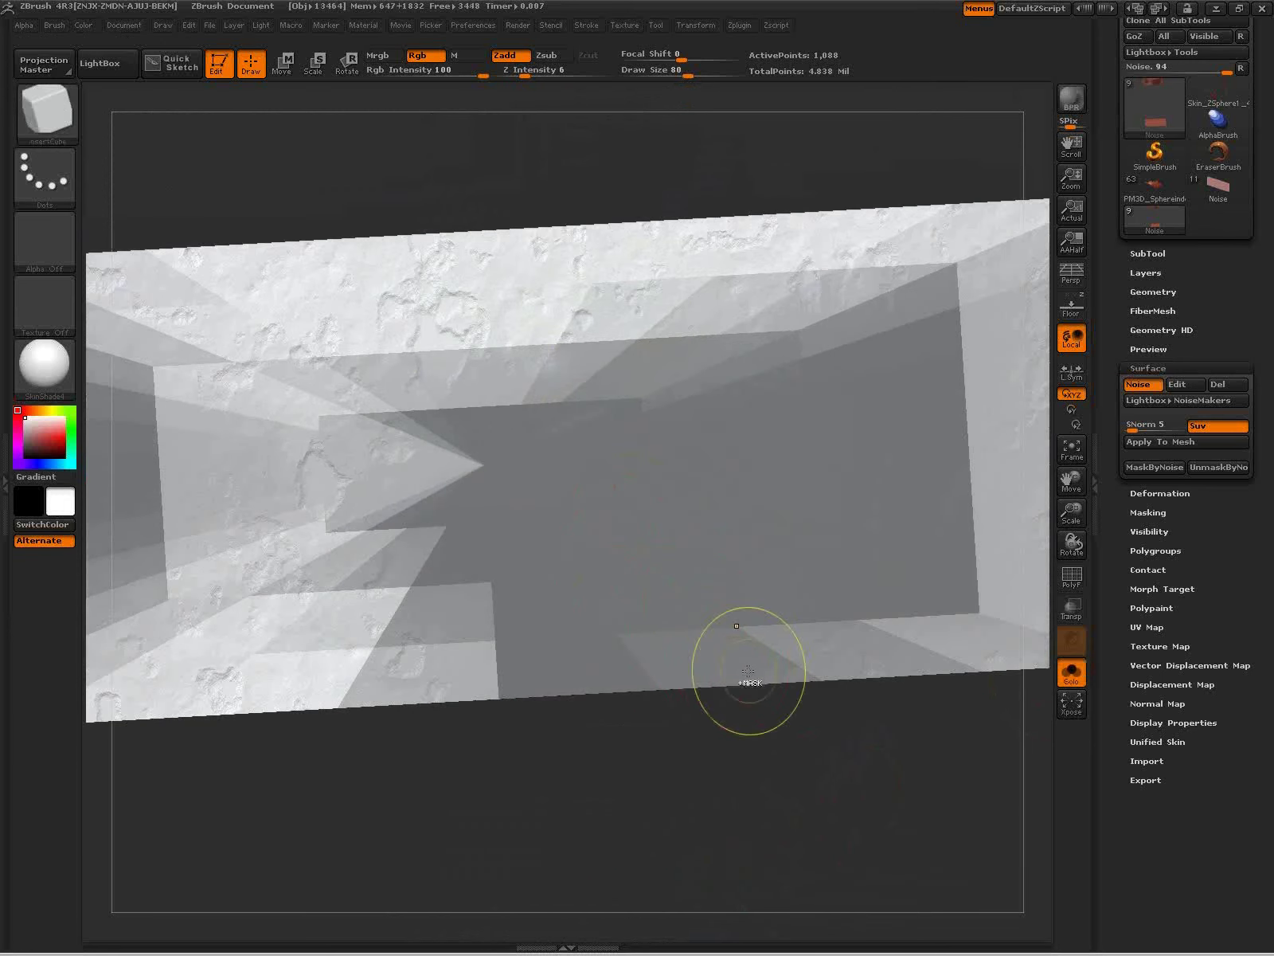
{"action": "right_click_drag", "start_coordinate": [642, 483], "coordinate": [661, 619], "text": "ctrl"}
{"action": "right_click_drag", "start_coordinate": [692, 620], "coordinate": [594, 35], "text": "alt"}
{"action": "right_click_drag", "start_coordinate": [711, 922], "coordinate": [692, 438], "text": "alt"}
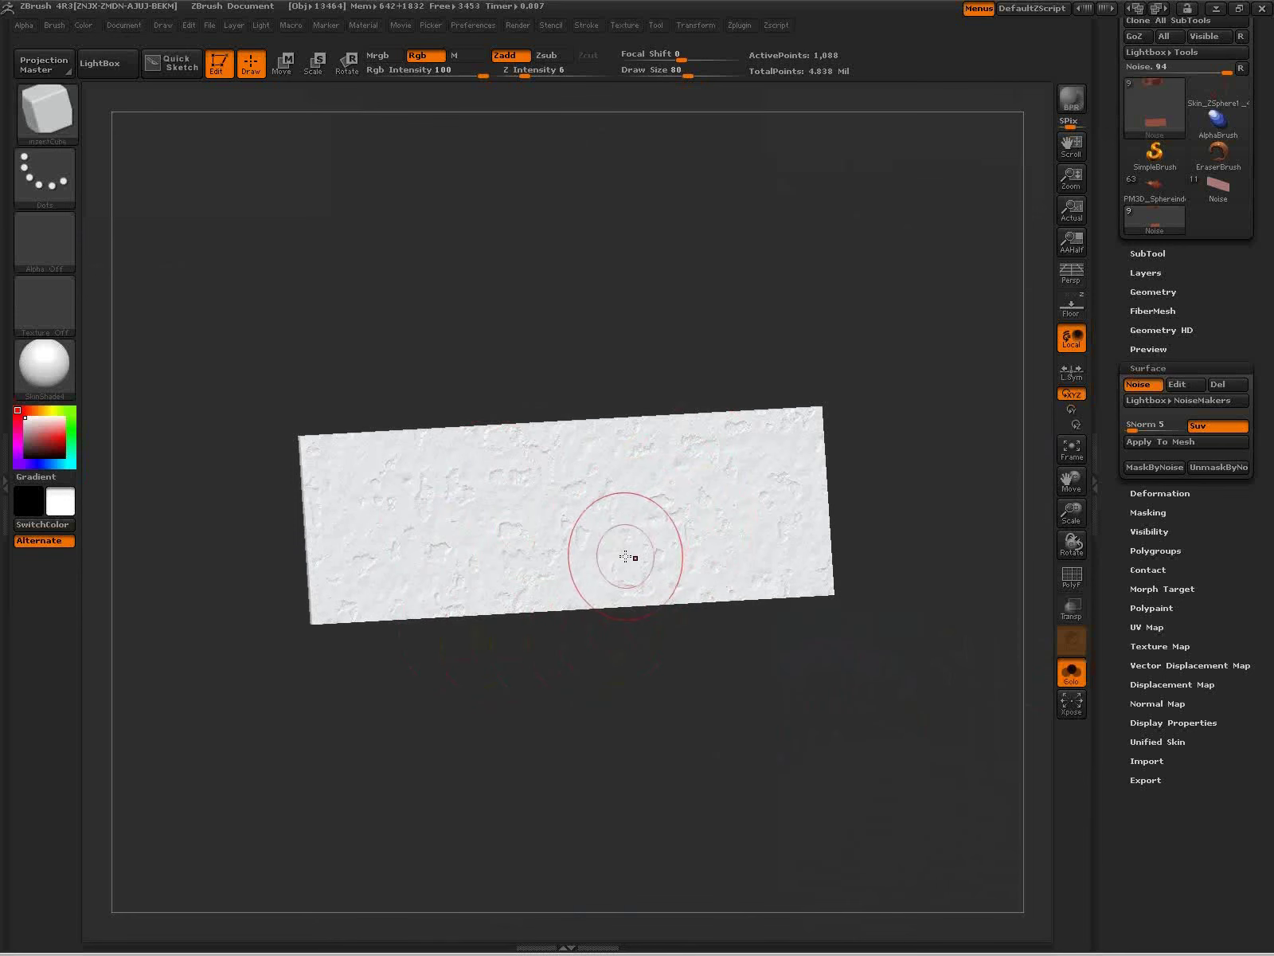
Step: Reopen the surface noise for editing and set Strength By Mask to 0.4436, with the masked panel framed in the preview
{"action": "left_click", "coordinate": [1176, 384]}
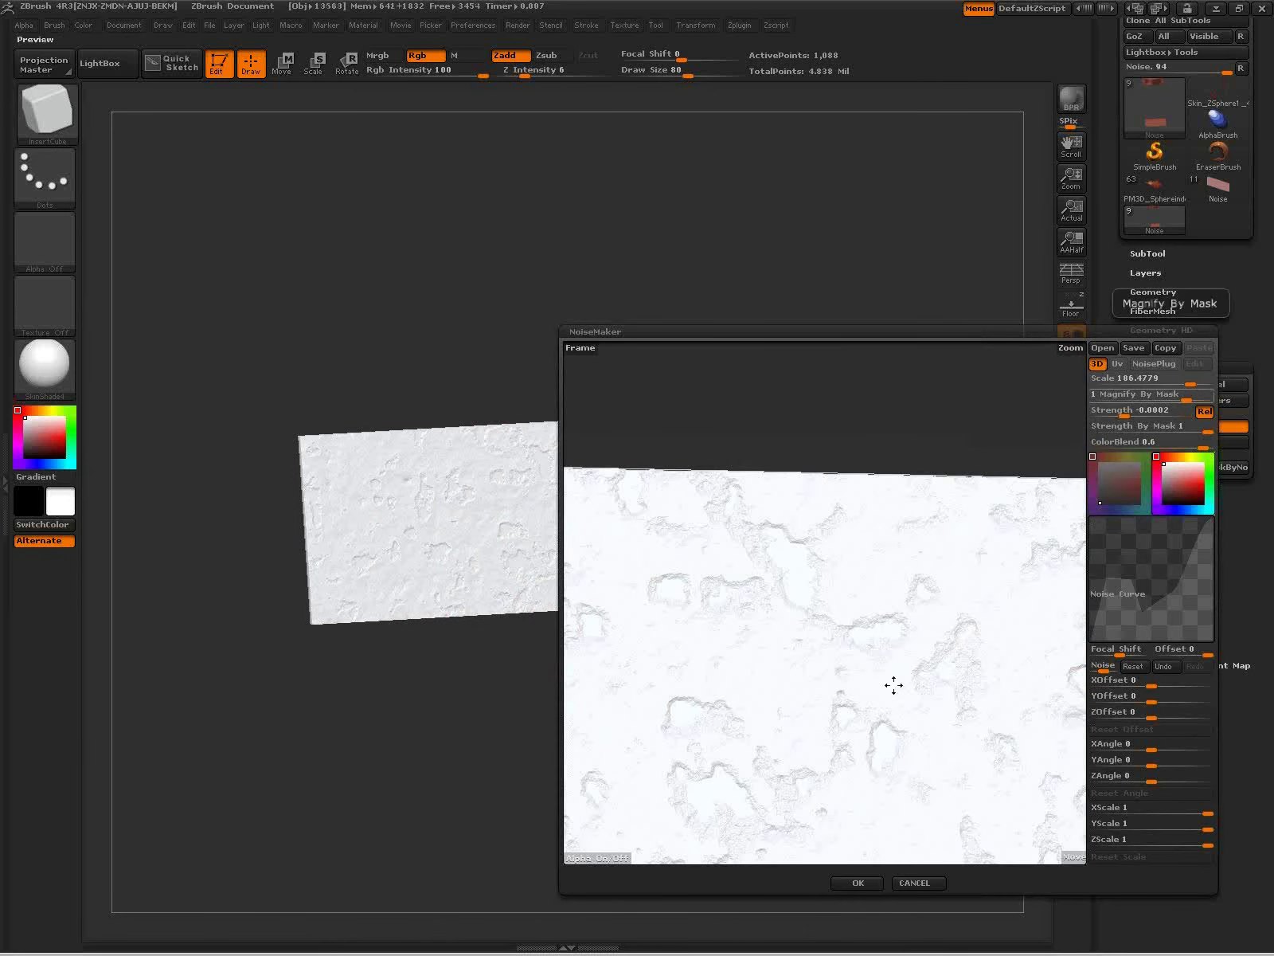
{"action": "left_click_drag", "start_coordinate": [864, 719], "coordinate": [916, 708]}
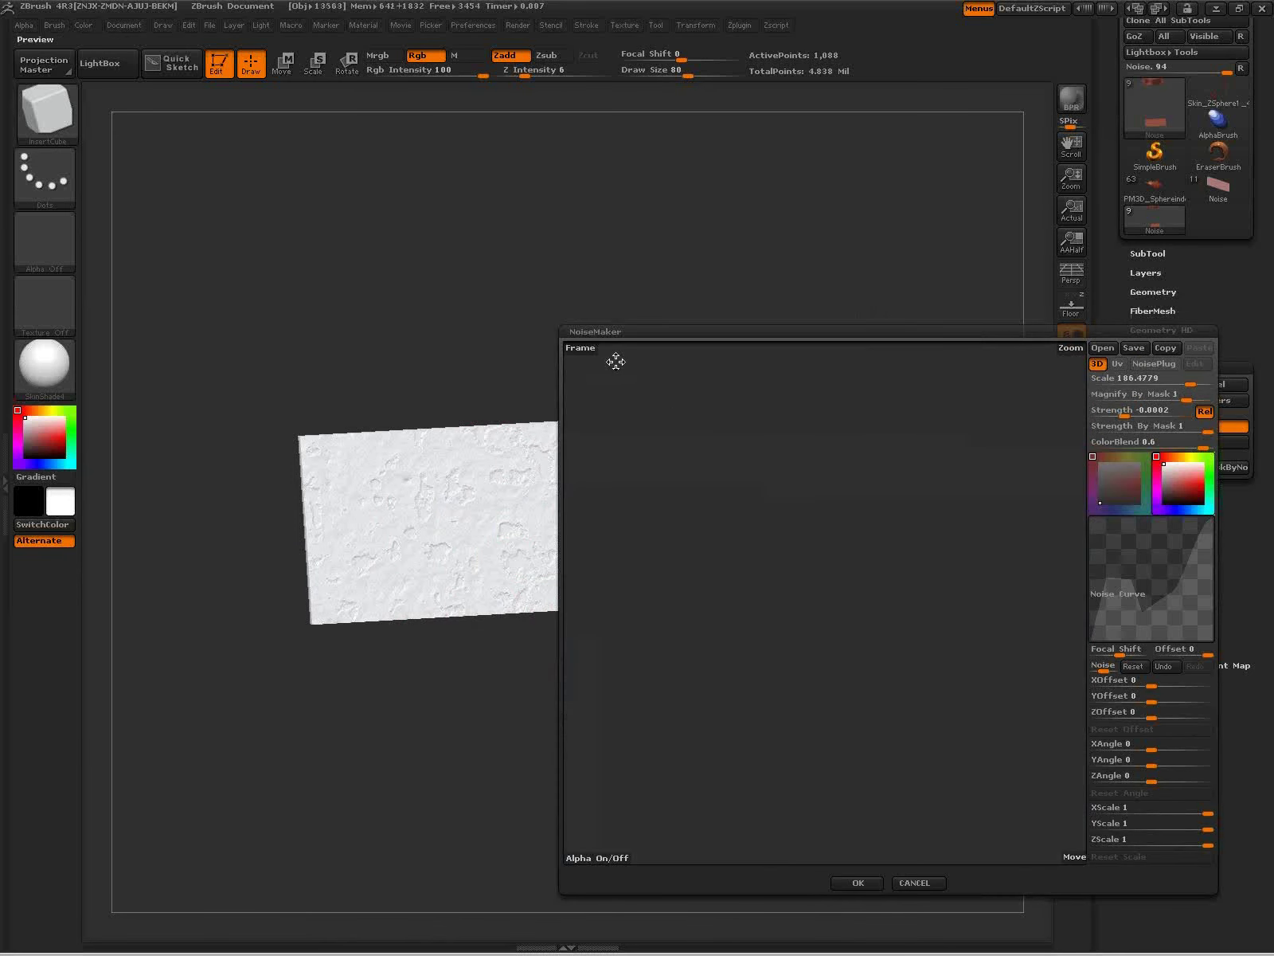
{"action": "left_click", "coordinate": [580, 347]}
{"action": "mouse_move", "coordinate": [942, 603]}
{"action": "right_mouse_down", "text": "alt"}
{"action": "mouse_move", "coordinate": [745, 613]}
{"action": "mouse_move", "coordinate": [813, 774]}
{"action": "mouse_move", "coordinate": [817, 759]}
{"action": "right_mouse_up", "text": "alt"}
{"action": "mouse_move", "coordinate": [671, 605]}
{"action": "right_mouse_down", "text": "alt"}
{"action": "mouse_move", "coordinate": [870, 626]}
{"action": "mouse_move", "coordinate": [858, 618]}
{"action": "right_mouse_up", "text": "alt"}
{"action": "right_click_drag", "start_coordinate": [1034, 674], "coordinate": [677, 555], "text": "alt"}
{"action": "right_click_drag", "start_coordinate": [787, 555], "coordinate": [787, 607], "text": "ctrl"}
{"action": "mouse_move", "coordinate": [787, 607]}
{"action": "left_mouse_down"}
{"action": "mouse_move", "coordinate": [786, 634]}
{"action": "mouse_move", "coordinate": [802, 600]}
{"action": "mouse_move", "coordinate": [882, 648]}
{"action": "mouse_move", "coordinate": [931, 630]}
{"action": "left_mouse_up"}
{"action": "right_click_drag", "start_coordinate": [931, 629], "coordinate": [931, 627], "text": "alt"}
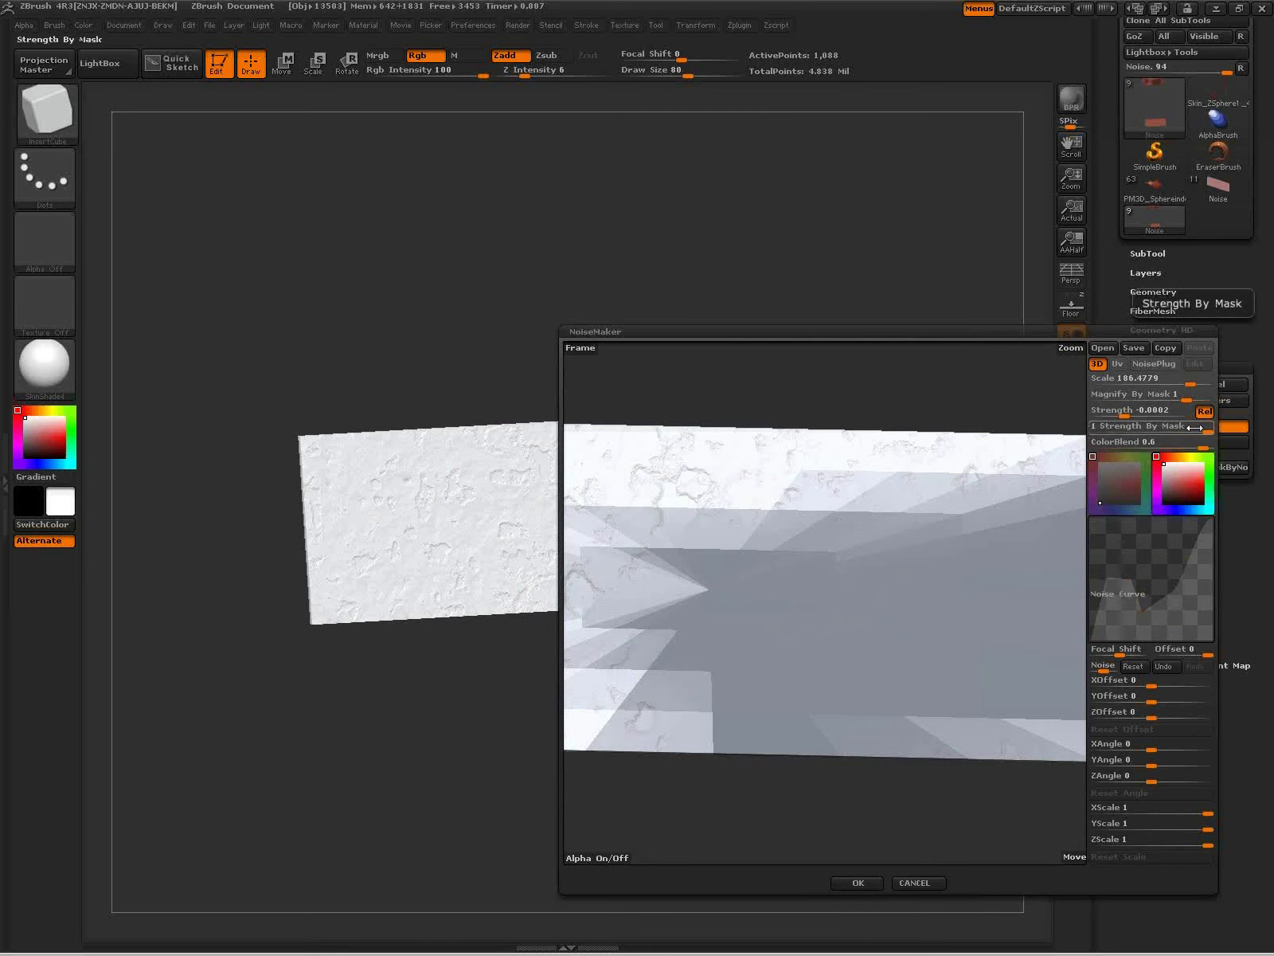
{"action": "left_click_drag", "start_coordinate": [1195, 427], "coordinate": [1146, 431]}
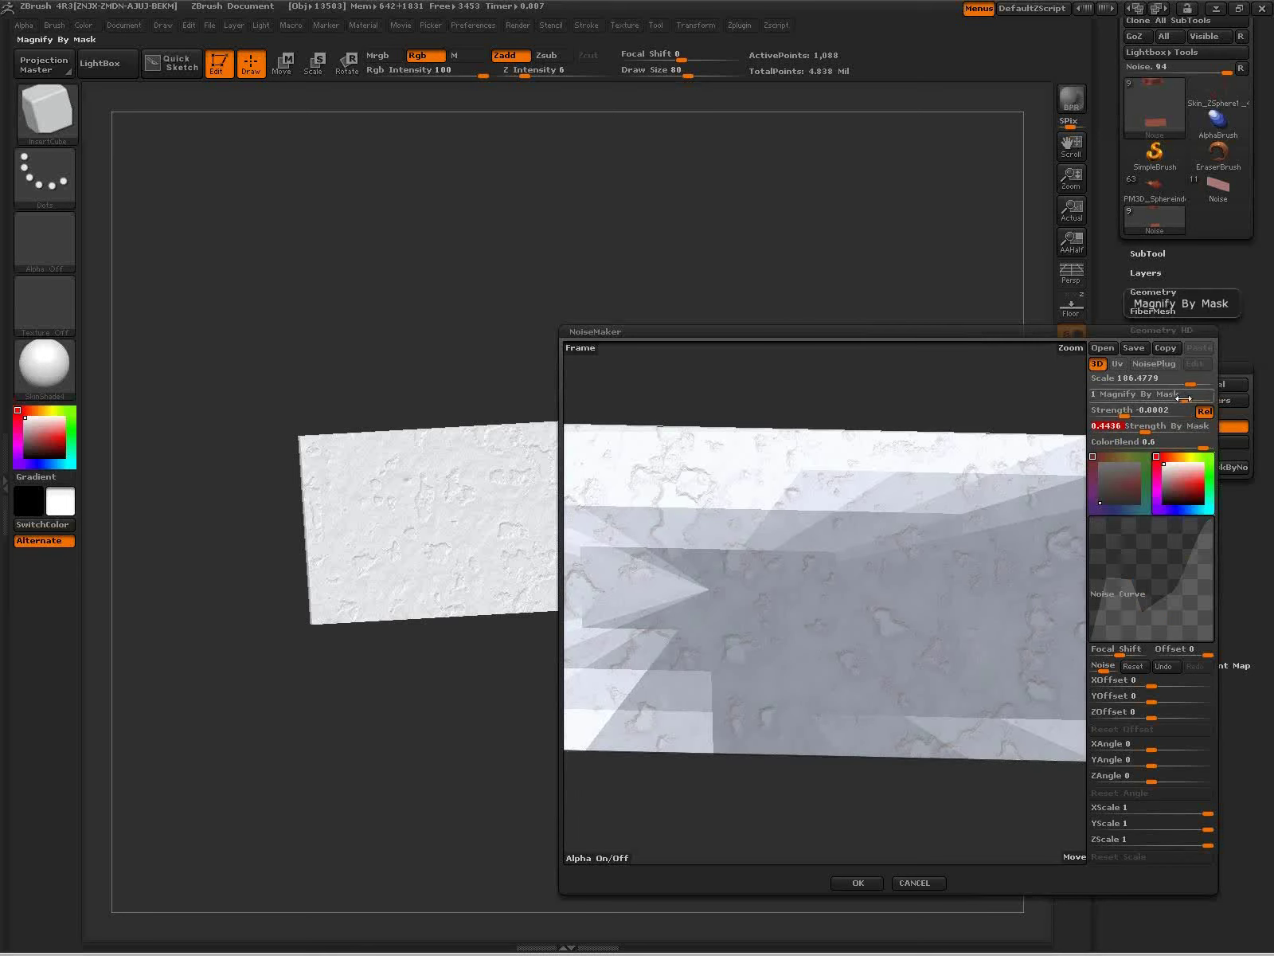
Step: Try larger and smaller mask magnification, set Magnify By Mask to 0.5108, and accept the noise settings
{"action": "mouse_move", "coordinate": [1187, 397]}
{"action": "left_mouse_down"}
{"action": "mouse_move", "coordinate": [1175, 400]}
{"action": "mouse_move", "coordinate": [1191, 399]}
{"action": "left_mouse_up"}
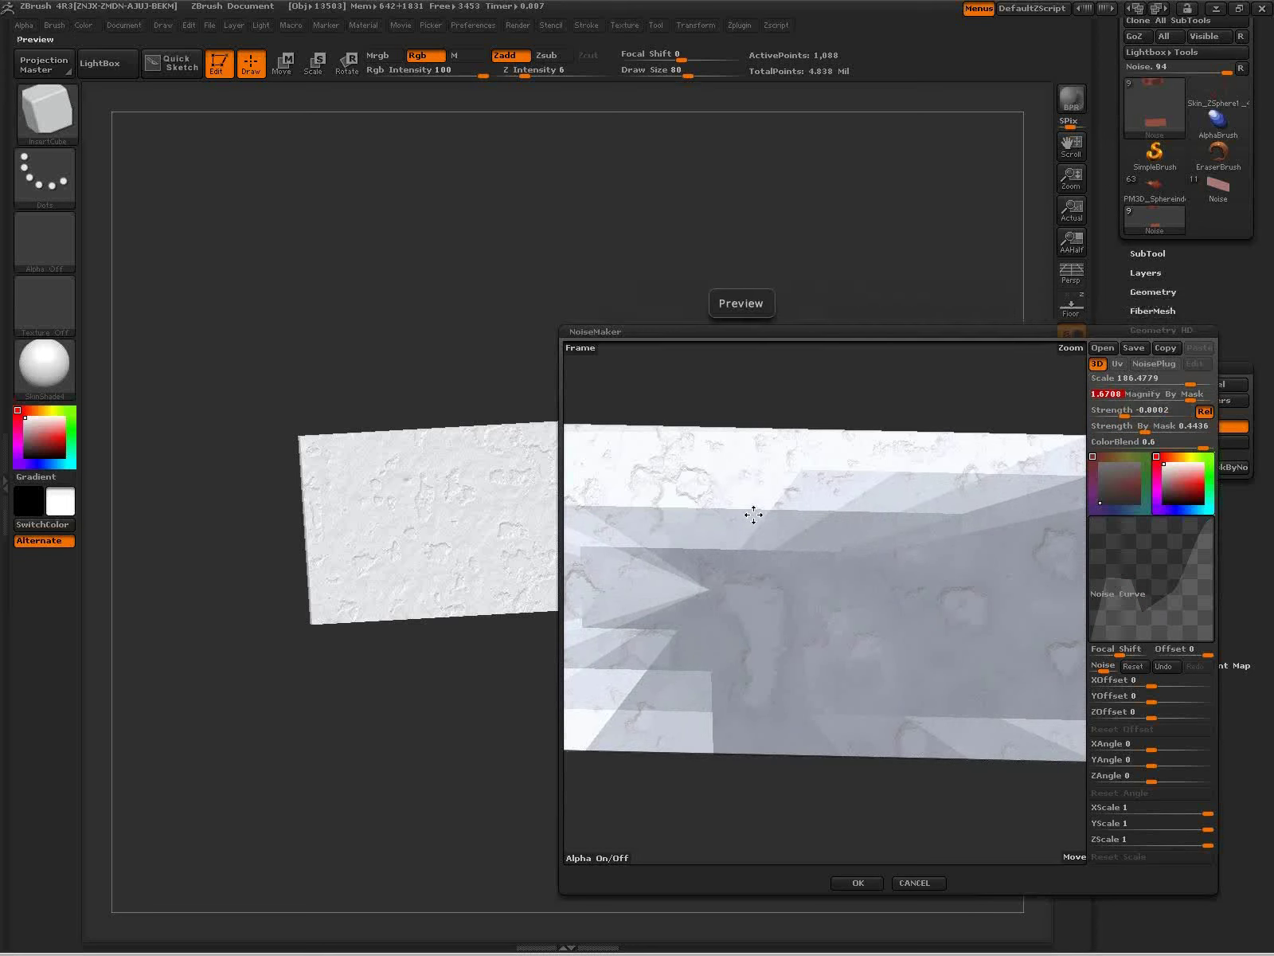
{"action": "left_click_drag", "start_coordinate": [1191, 398], "coordinate": [1184, 398]}
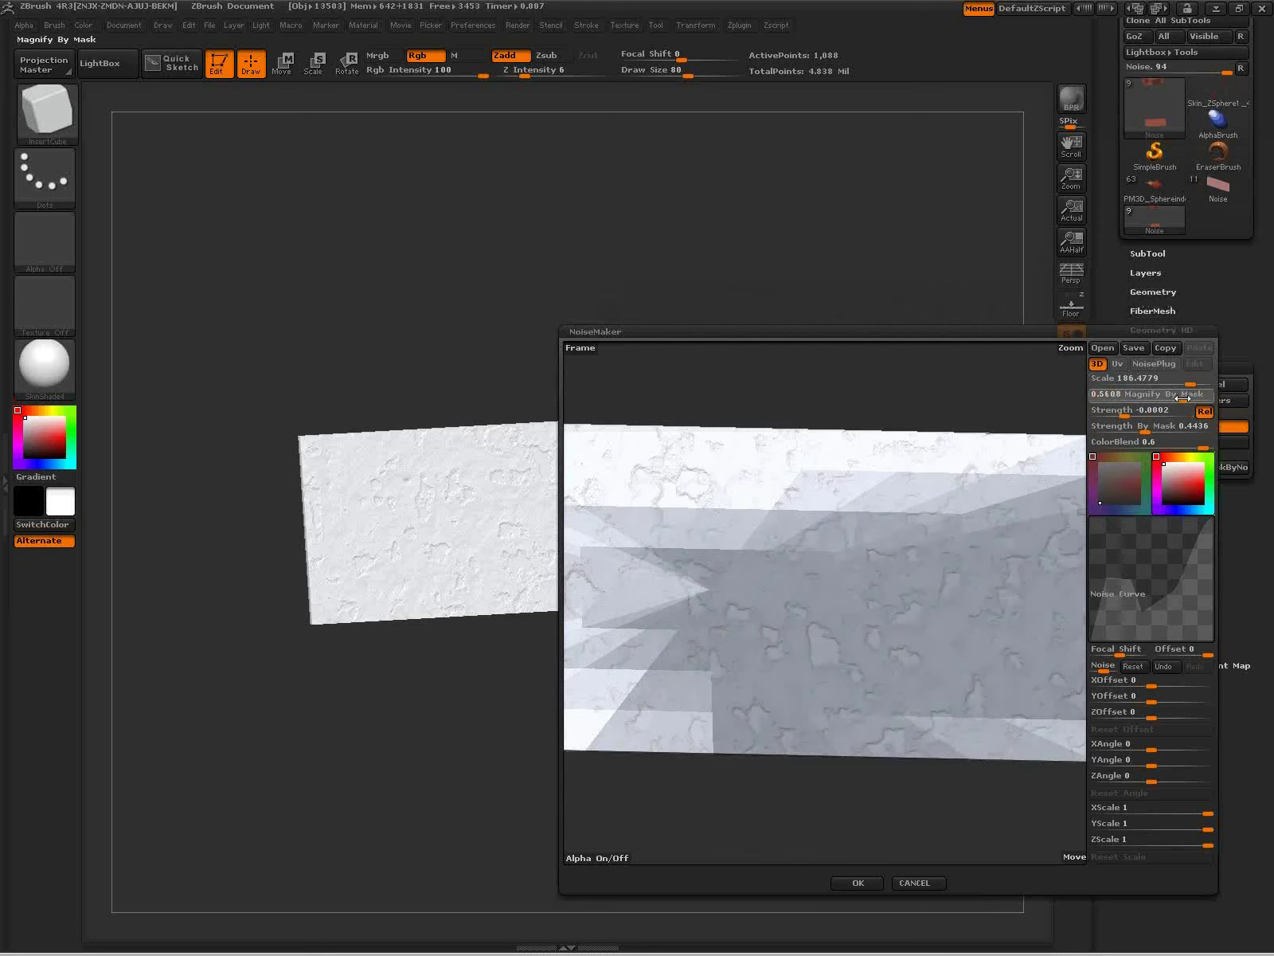
{"action": "left_click", "coordinate": [1183, 399]}
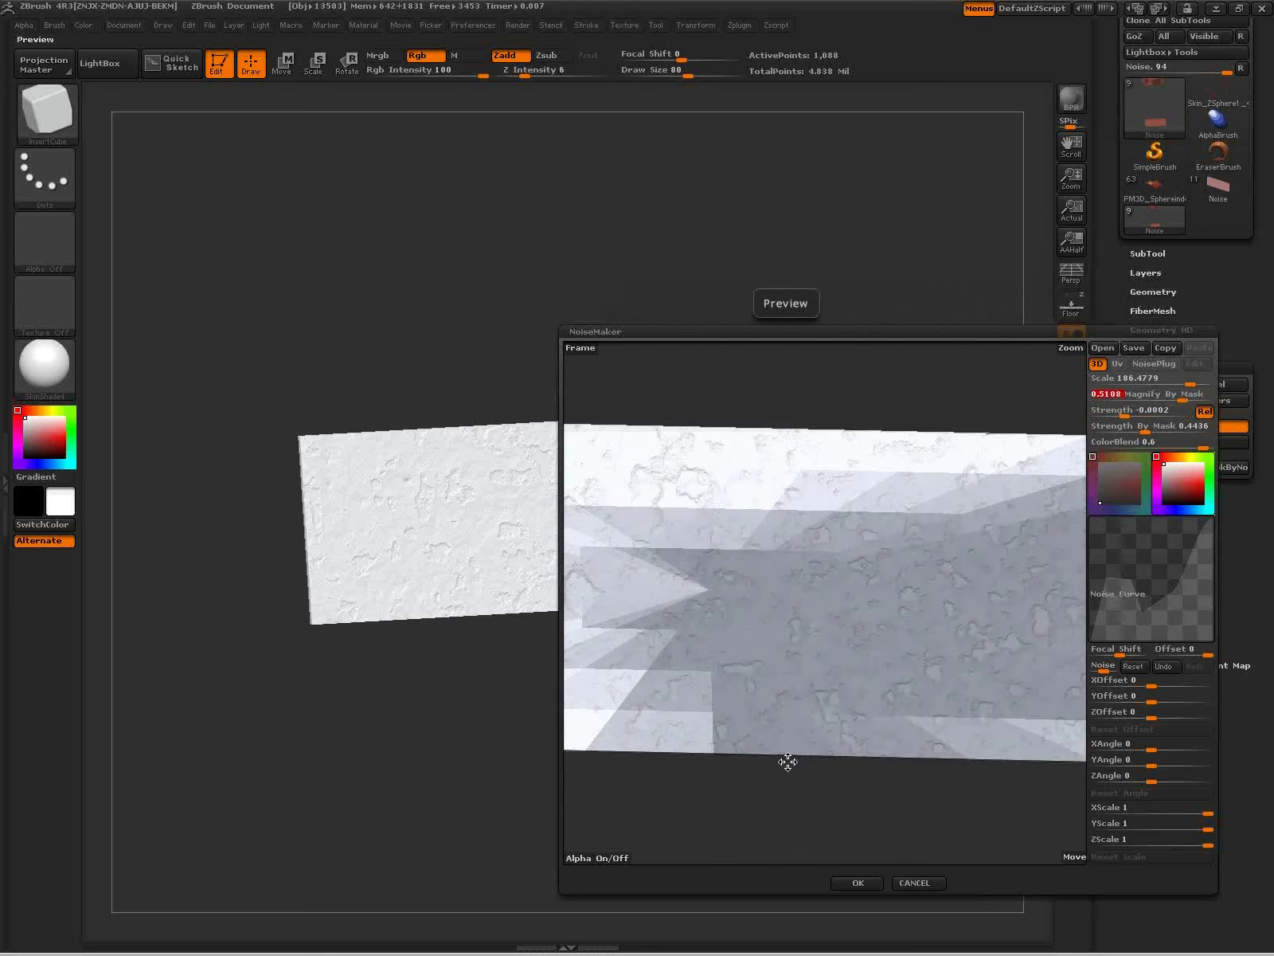
{"action": "left_click_drag", "start_coordinate": [1182, 398], "coordinate": [1177, 399]}
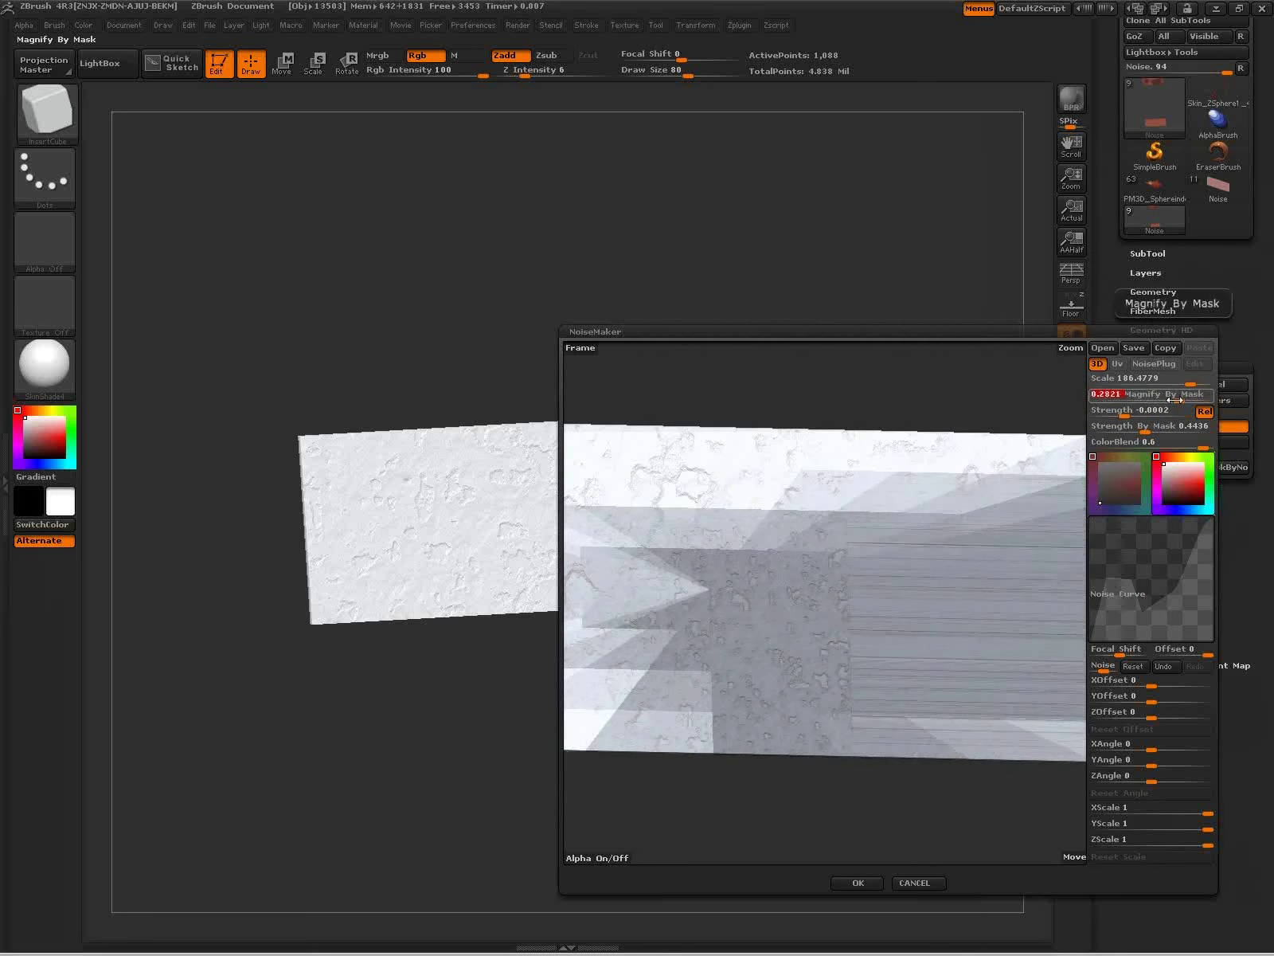
{"action": "left_click", "coordinate": [1182, 399]}
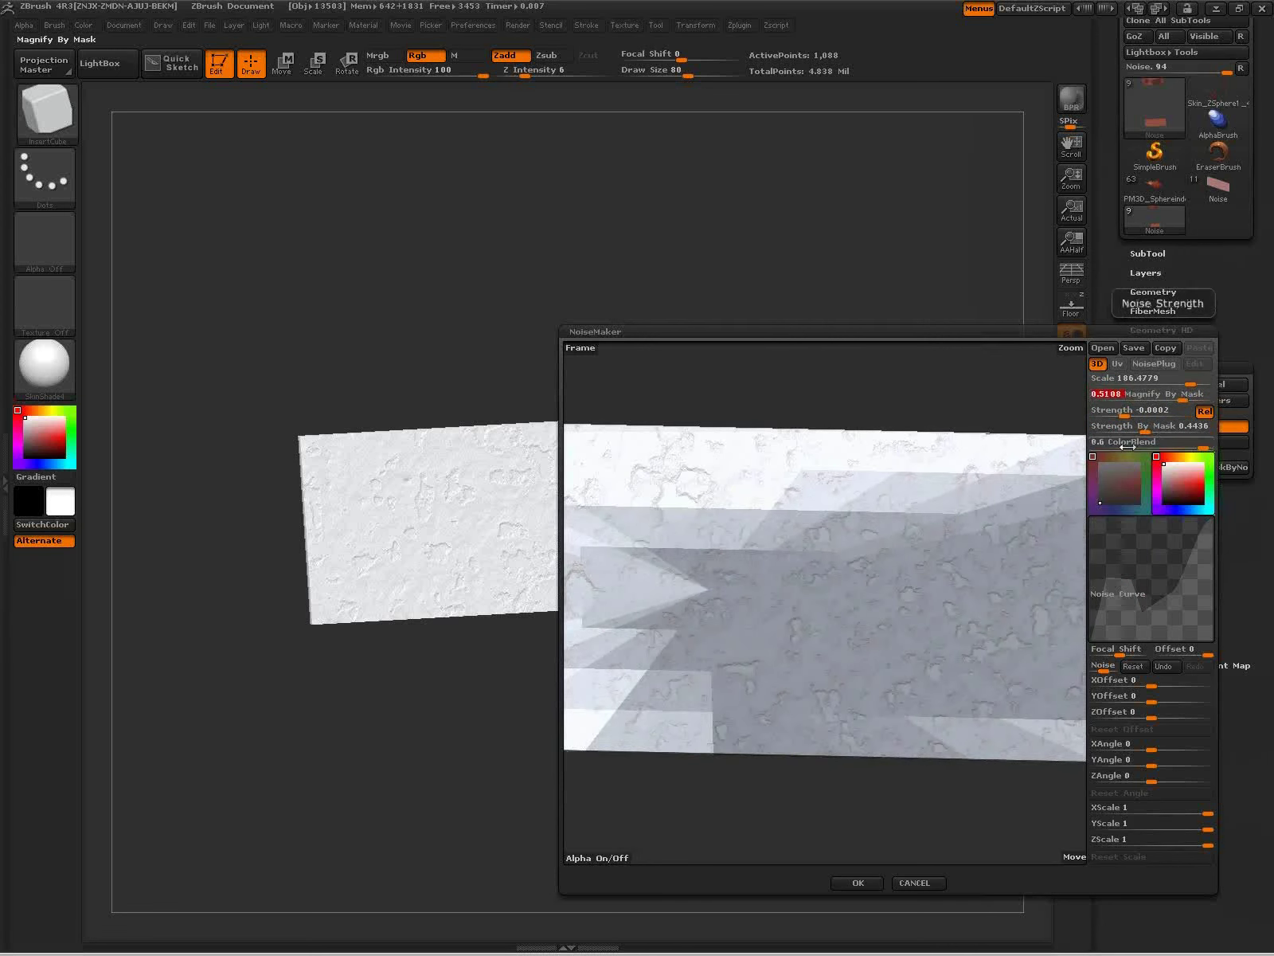
{"action": "left_click", "coordinate": [862, 885]}
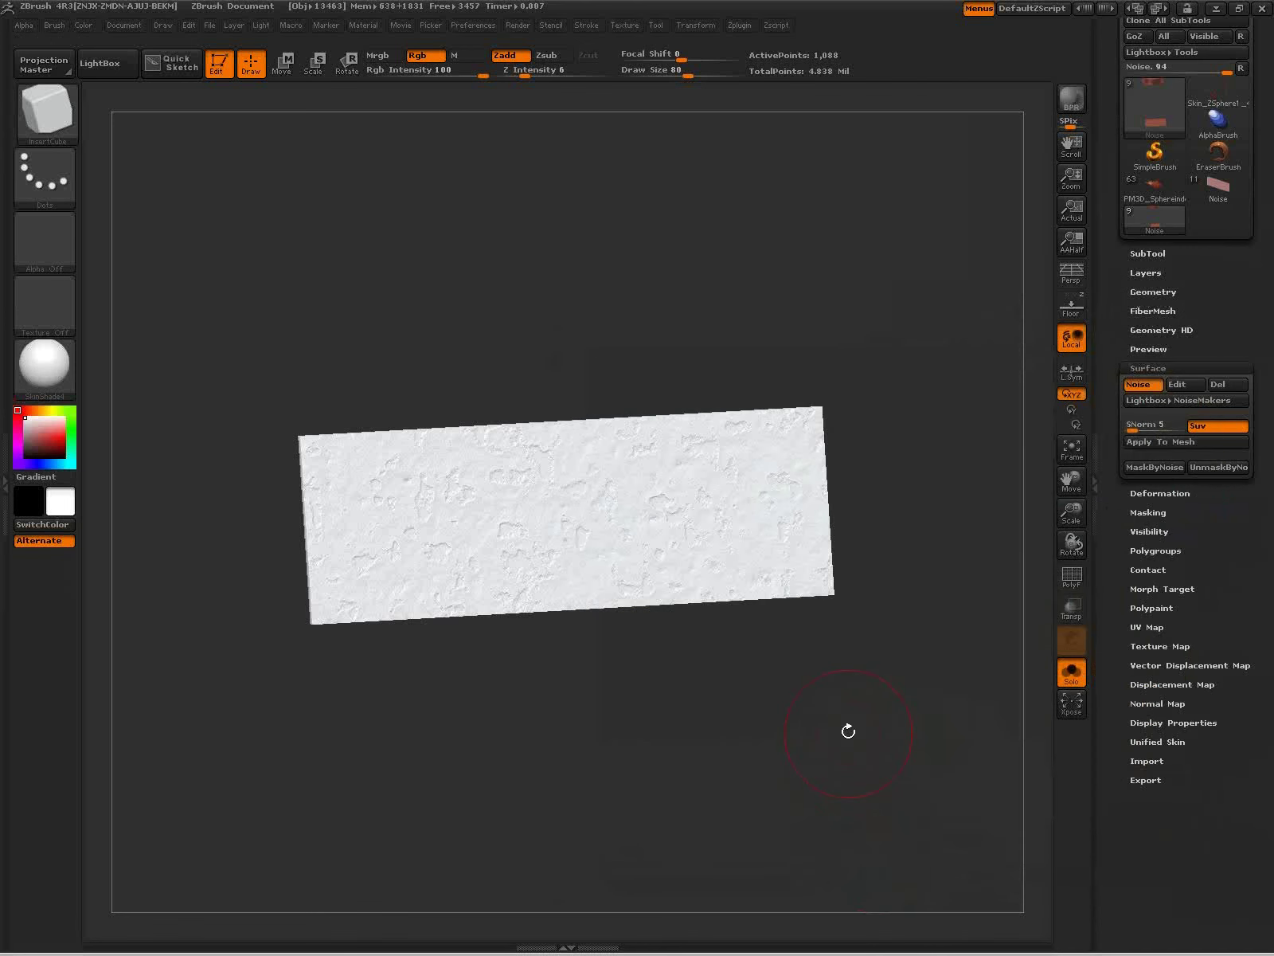
Step: Reopen the panel's surface noise for editing and activate NoisePlug, keeping the noise preview visible beside its pattern list
{"action": "mouse_move", "coordinate": [773, 526]}
{"action": "right_mouse_down", "text": "ctrl"}
{"action": "mouse_move", "coordinate": [688, 424]}
{"action": "mouse_move", "coordinate": [603, 714]}
{"action": "right_mouse_up", "text": "ctrl"}
{"action": "right_click_drag", "start_coordinate": [625, 551], "coordinate": [694, 748], "text": "ctrl"}
{"action": "right_click_drag", "start_coordinate": [691, 526], "coordinate": [692, 680], "text": "ctrl"}
{"action": "right_click_drag", "start_coordinate": [658, 380], "coordinate": [647, 408], "text": "ctrl"}
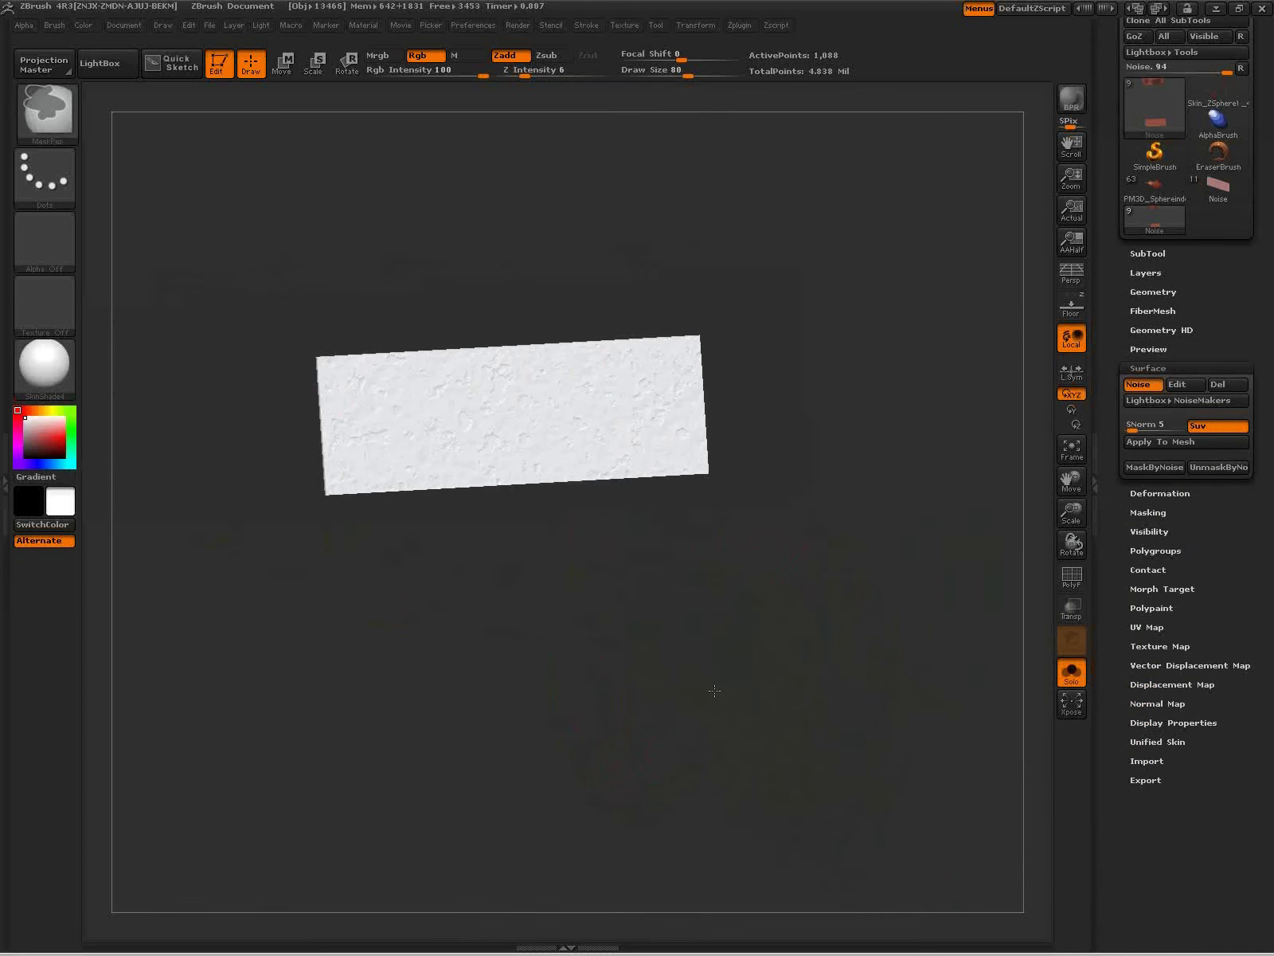
{"action": "left_click", "coordinate": [1177, 384]}
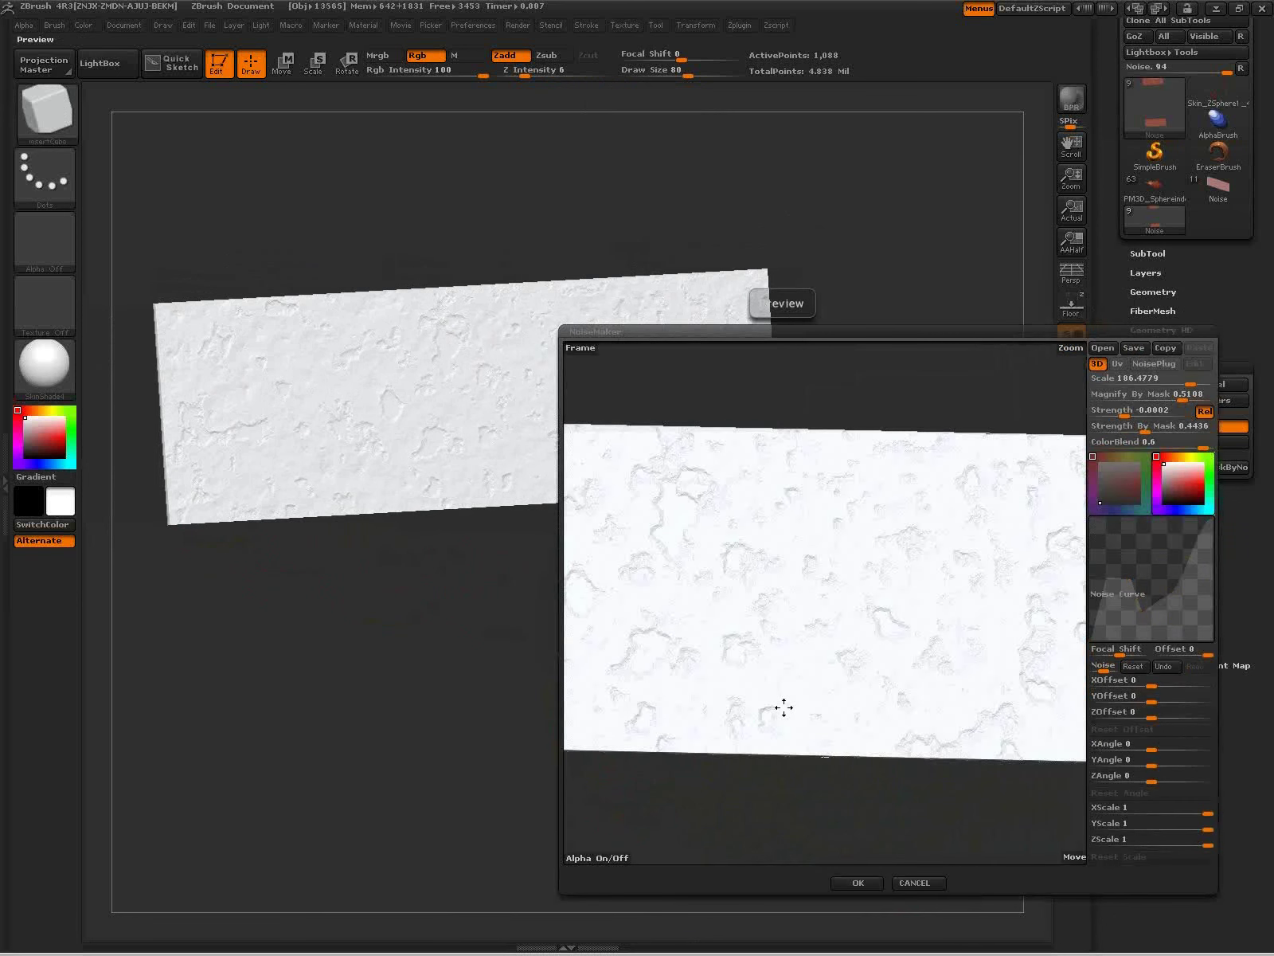
{"action": "left_click", "coordinate": [1157, 363]}
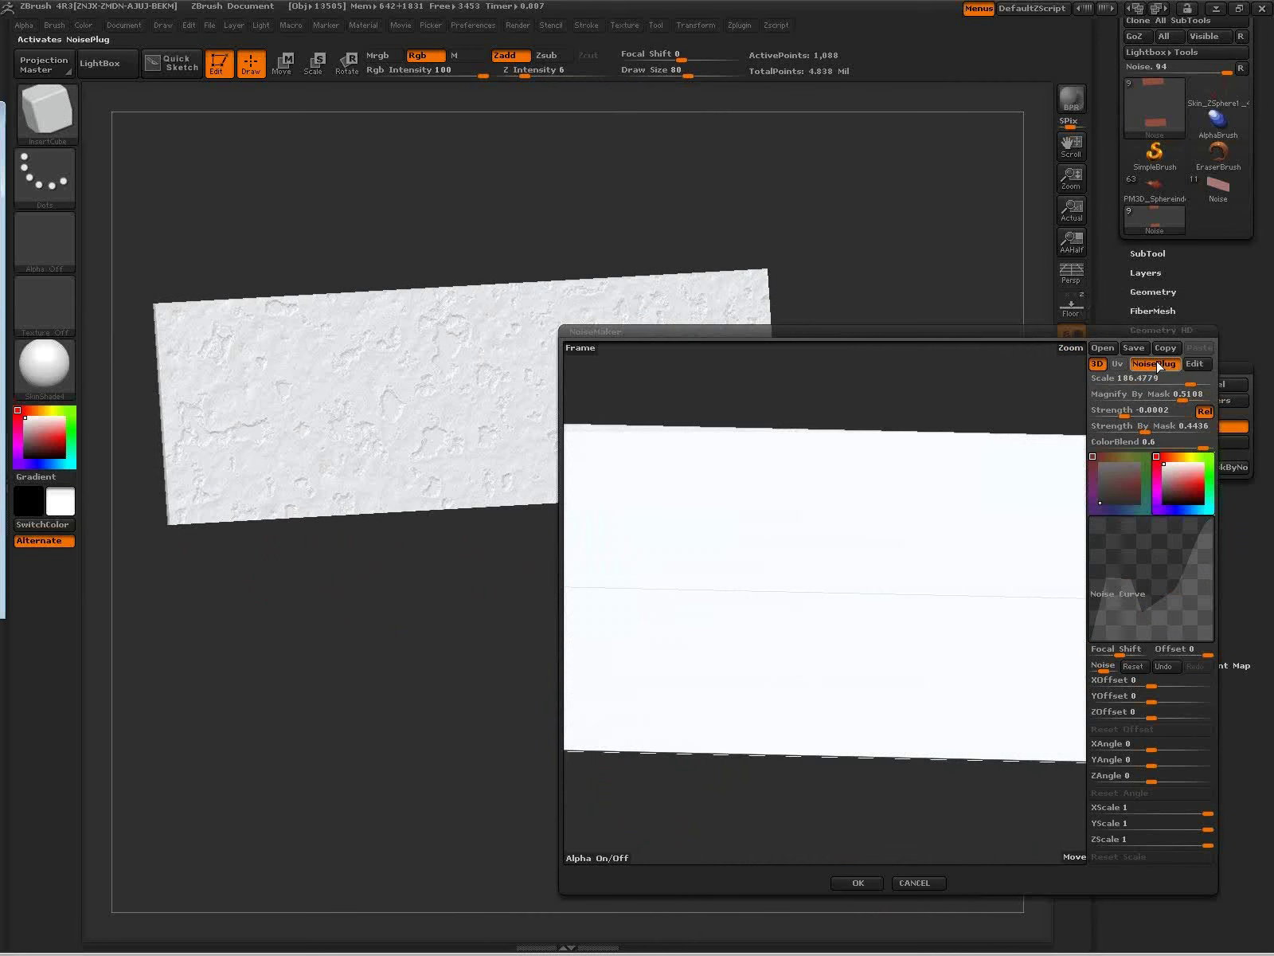
{"action": "left_click_drag", "start_coordinate": [0, 107], "coordinate": [489, 190]}
{"action": "left_click_drag", "start_coordinate": [296, 199], "coordinate": [588, 183]}
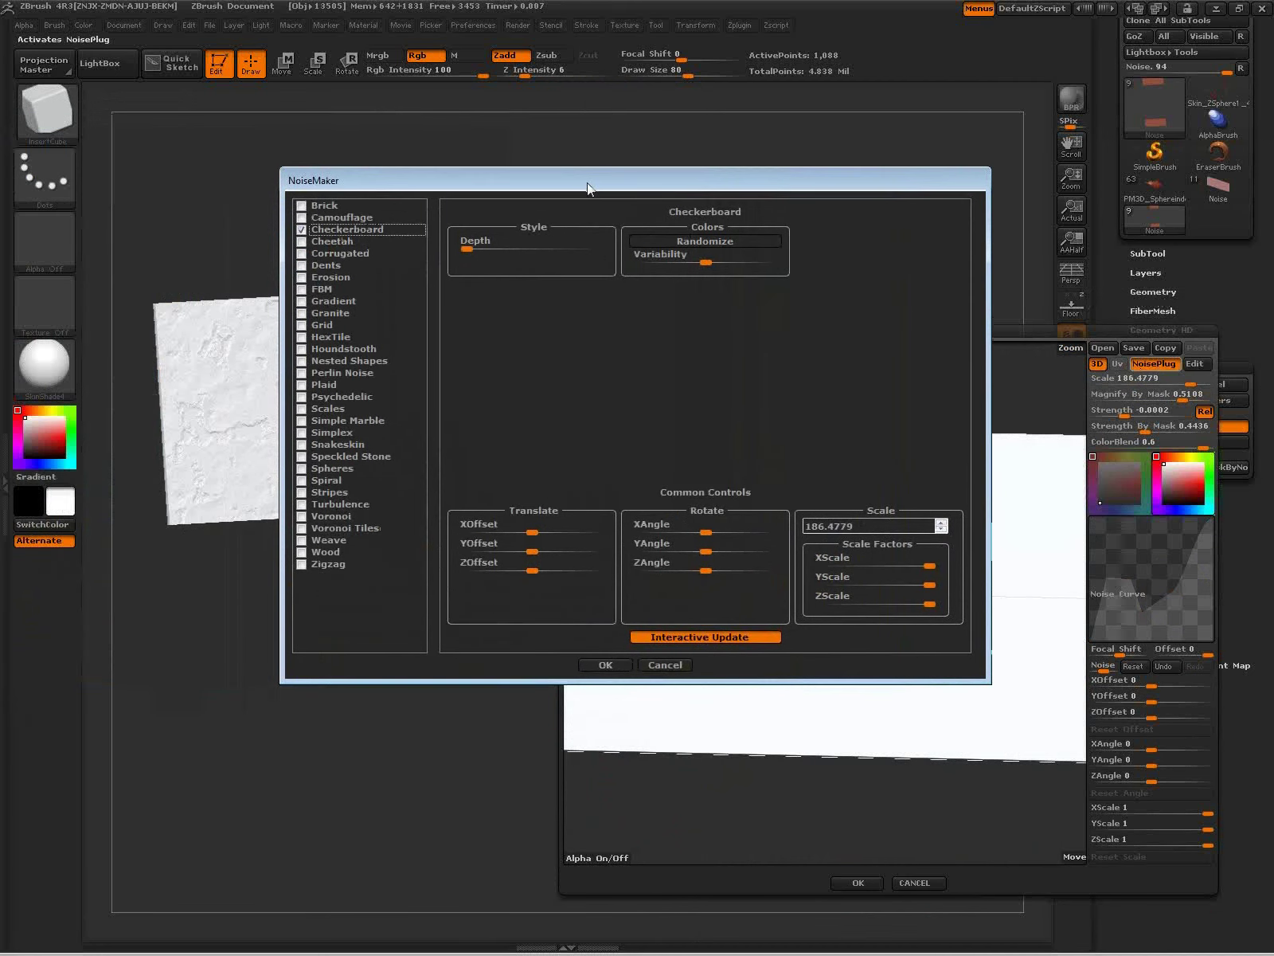
{"action": "left_click_drag", "start_coordinate": [695, 182], "coordinate": [501, 106]}
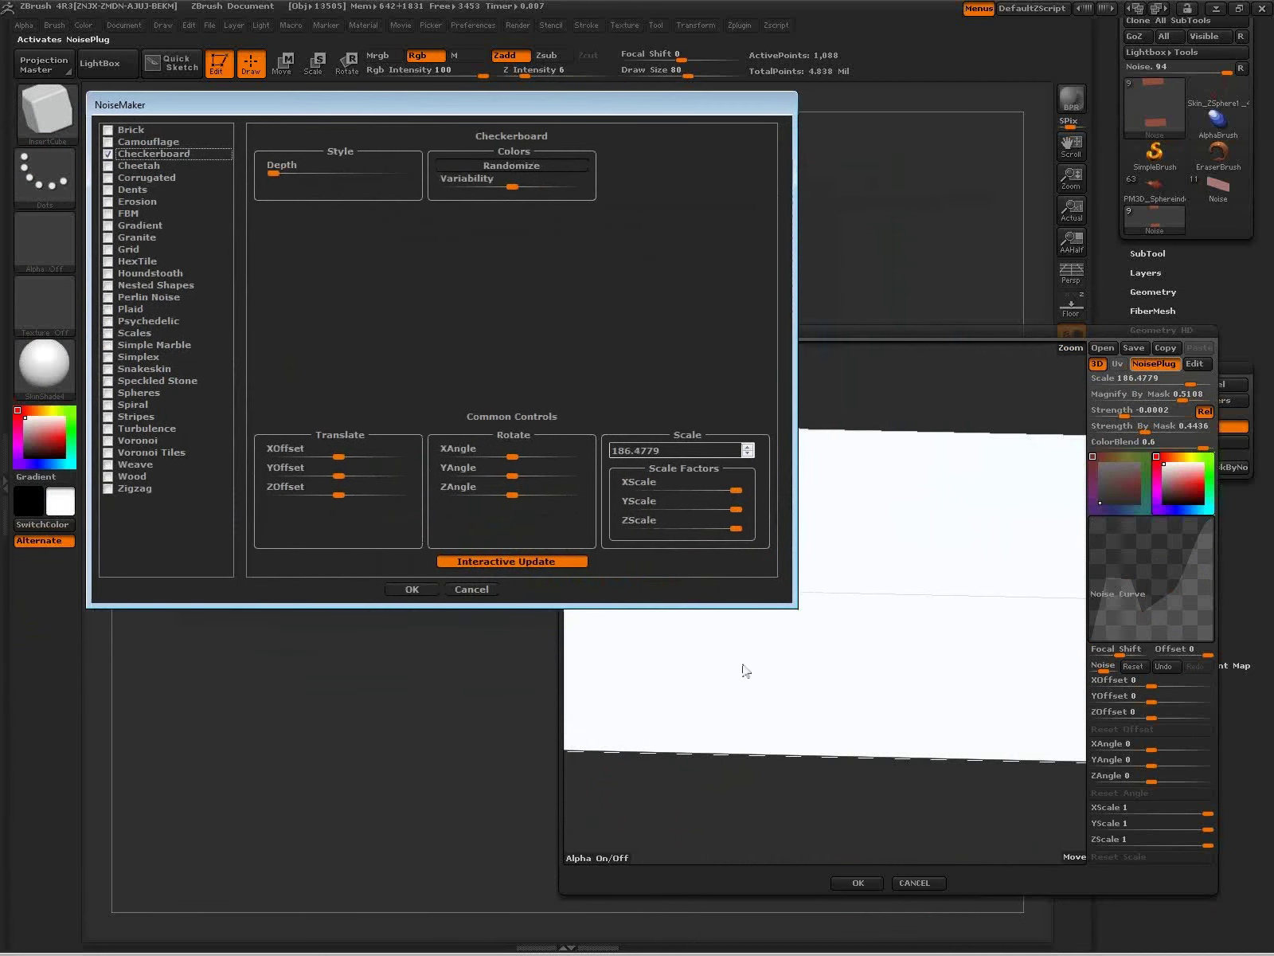
Step: Choose the HexTile pattern for the panel's noise and accept the pattern settings
{"action": "left_click", "coordinate": [134, 261]}
{"action": "left_click_drag", "start_coordinate": [548, 105], "coordinate": [407, 132]}
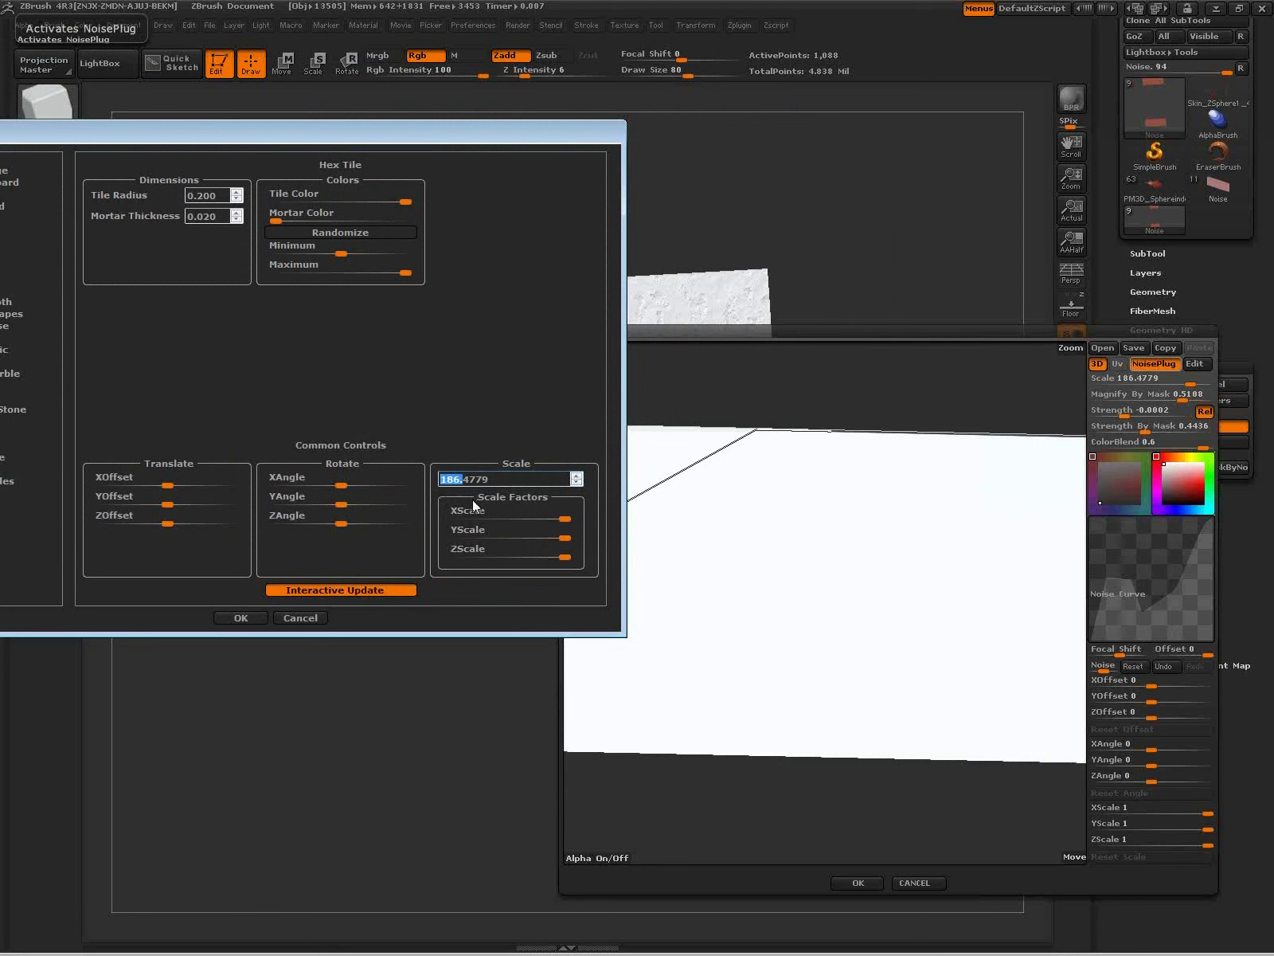
{"action": "key", "text": "Return"}
Step: Set the hex tile noise's Scale to 0.6732 and its Strength to -0.0528
{"action": "left_click", "coordinate": [1195, 378]}
{"action": "type", "text": "1"}
{"action": "key", "text": "Return"}
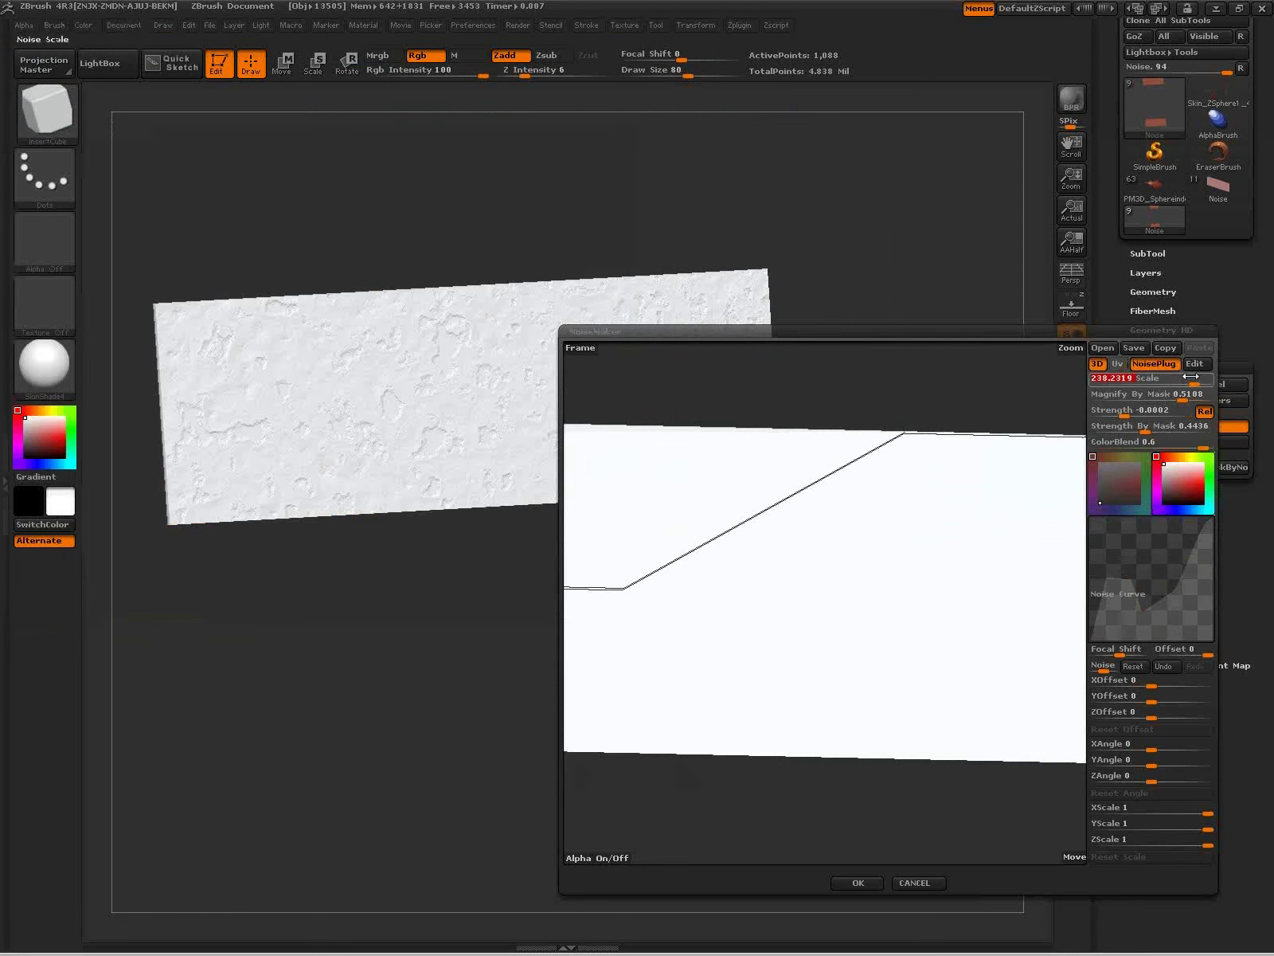
{"action": "left_click_drag", "start_coordinate": [1187, 378], "coordinate": [1137, 383]}
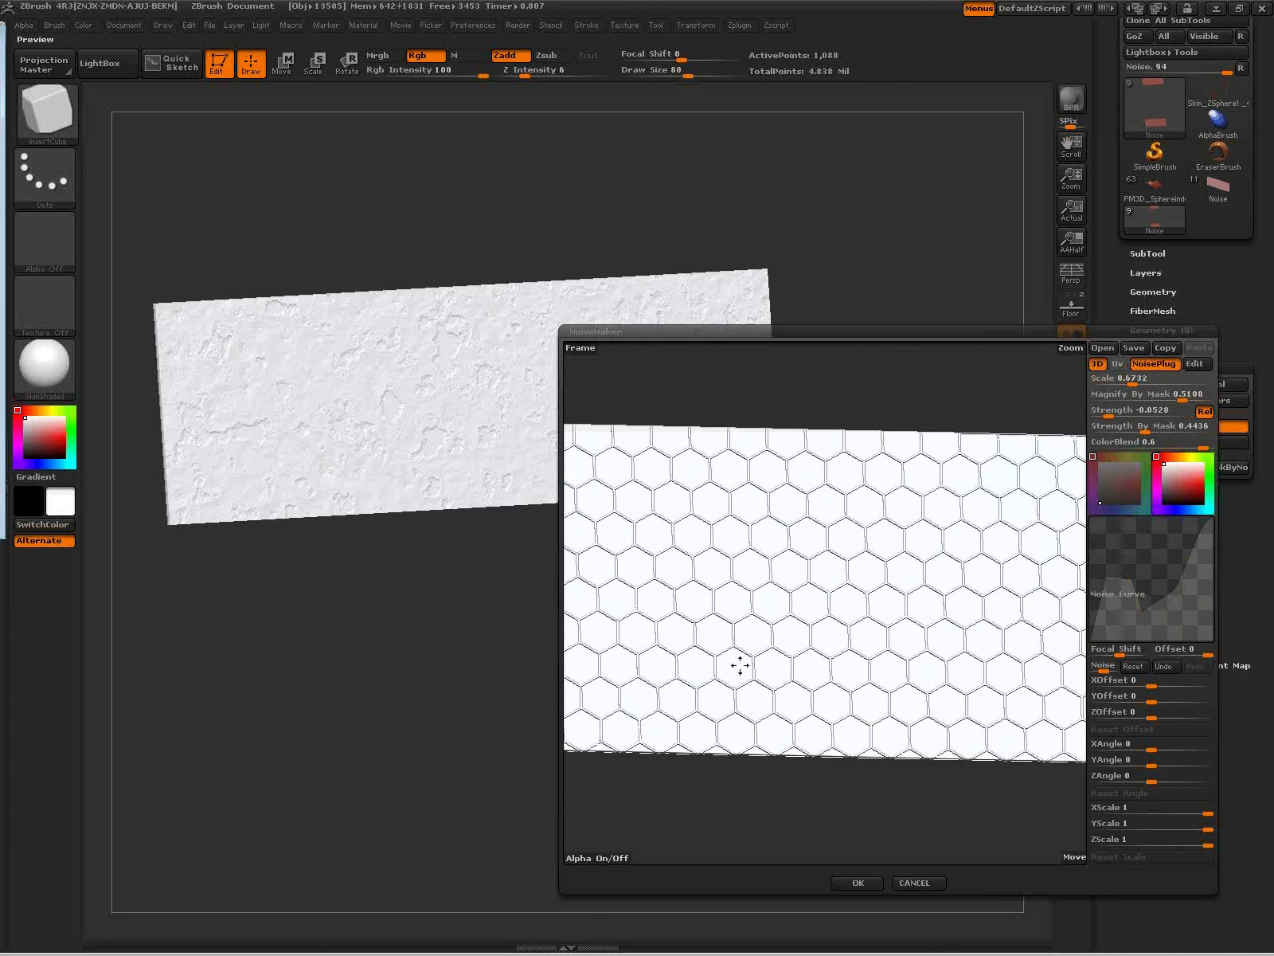
Step: Reopen the HexTile settings, set Tile Color to its minimum and Mortar Color to its maximum, and accept them
{"action": "left_click_drag", "start_coordinate": [0, 34], "coordinate": [310, 33]}
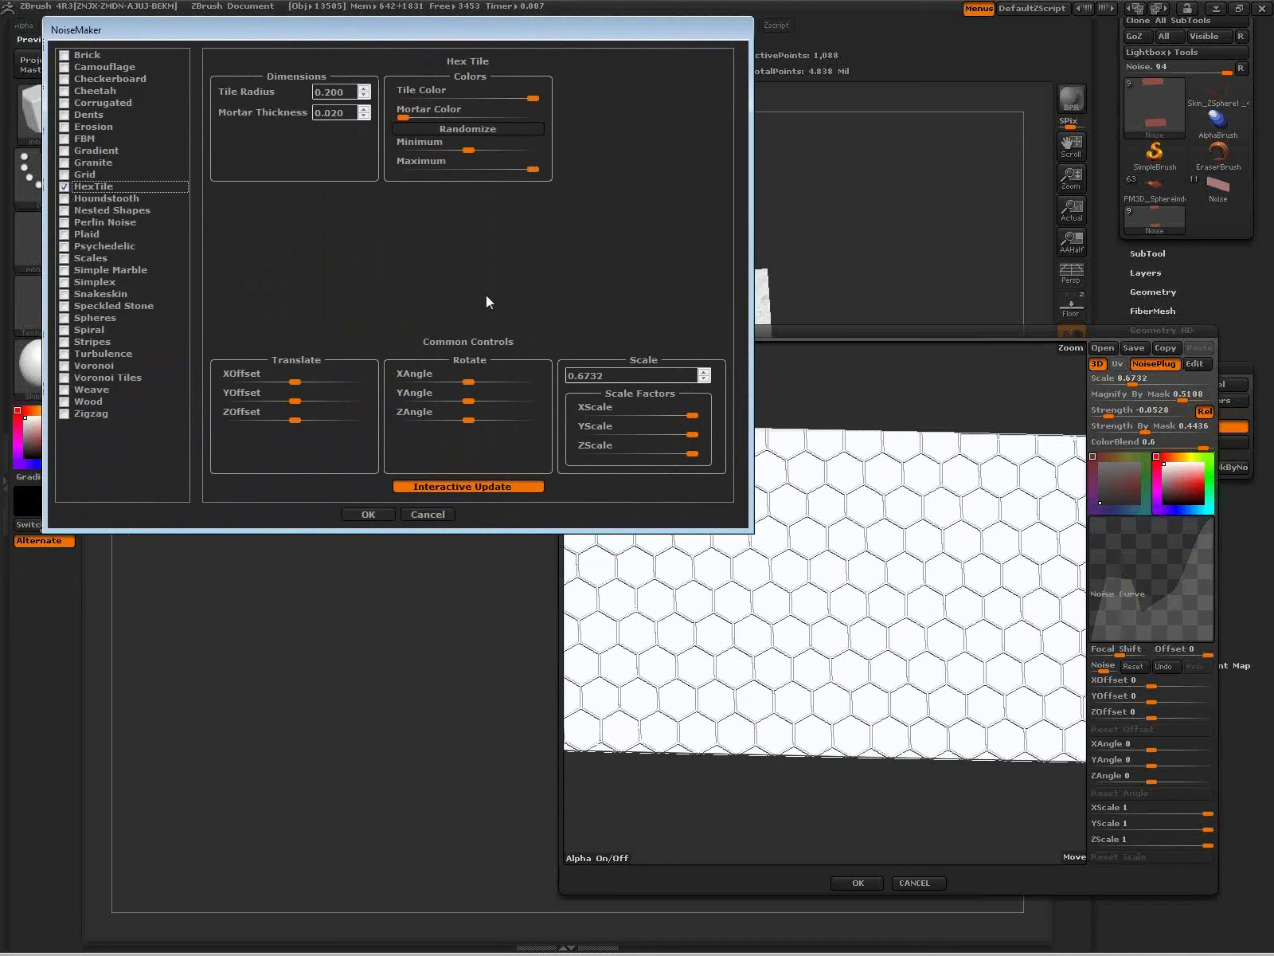
{"action": "mouse_move", "coordinate": [405, 118]}
{"action": "left_mouse_down"}
{"action": "mouse_move", "coordinate": [558, 124]}
{"action": "mouse_move", "coordinate": [531, 99]}
{"action": "mouse_move", "coordinate": [423, 107]}
{"action": "left_mouse_up"}
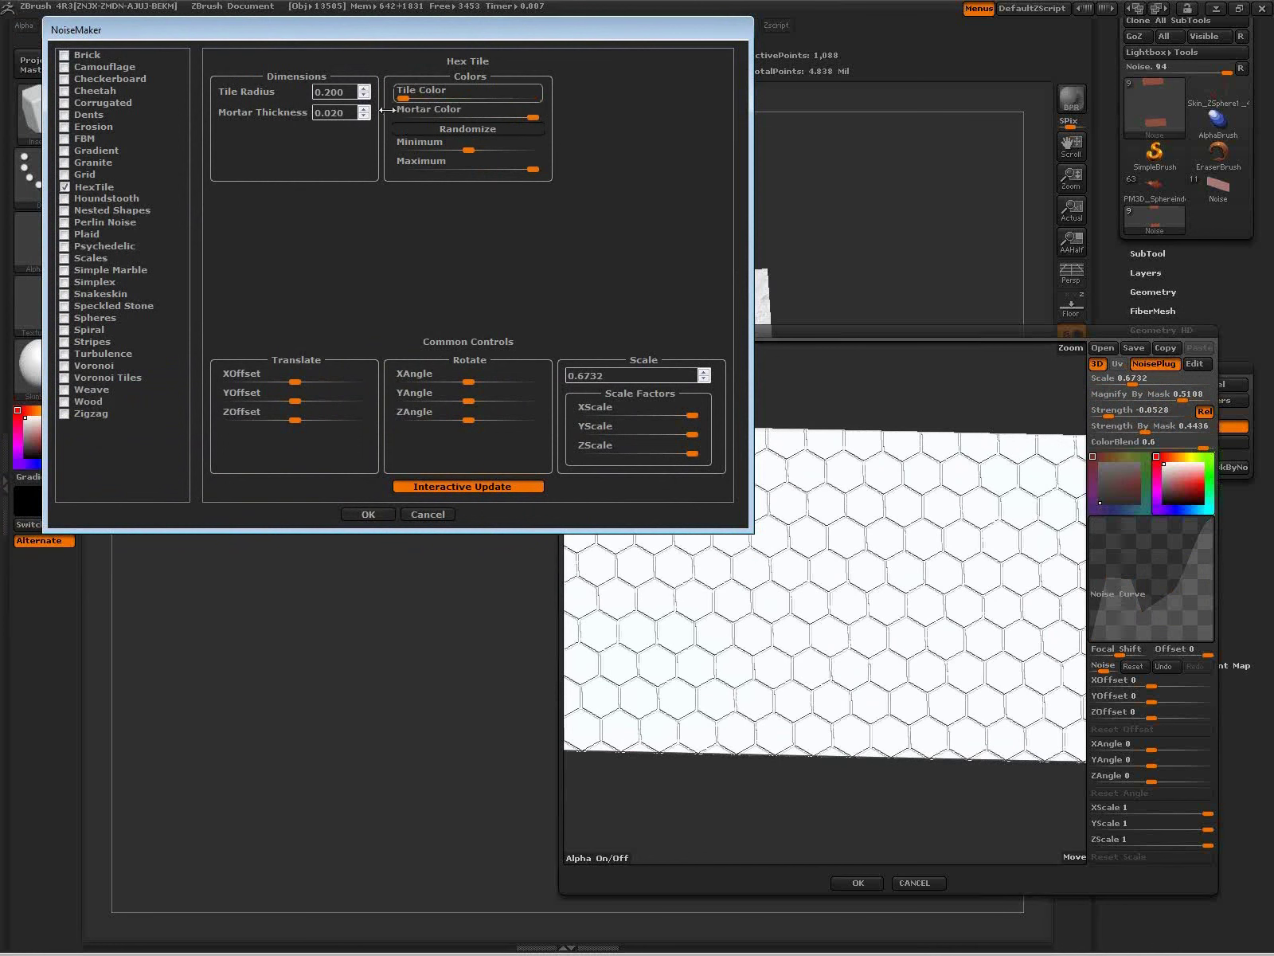
{"action": "left_click", "coordinate": [371, 514]}
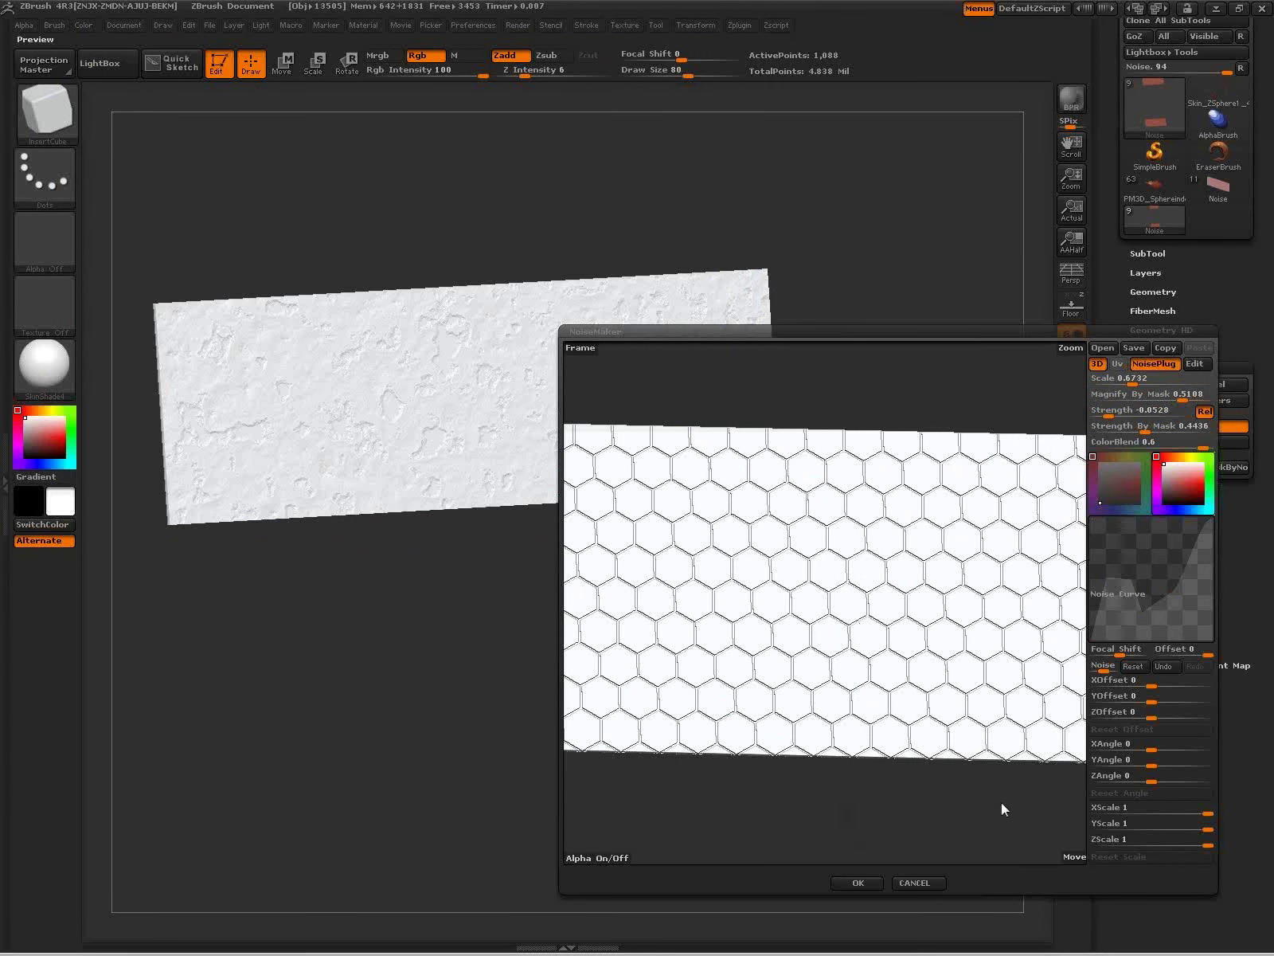
Step: Reset the noise curve, set Offset to -0.3387, lower the curve's start point to zero, and accept the panel's noise
{"action": "left_click", "coordinate": [1133, 665]}
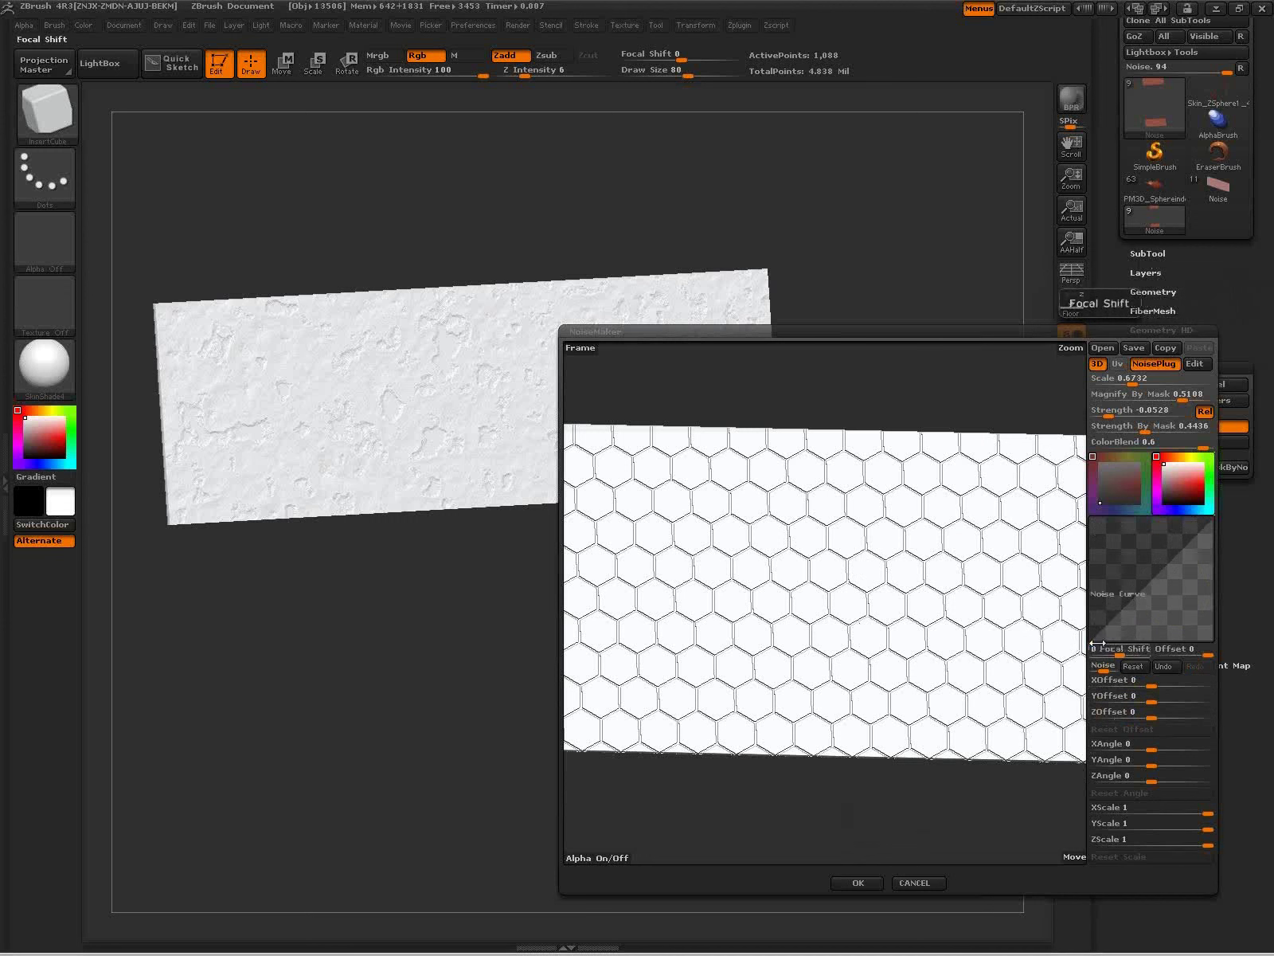
{"action": "left_click_drag", "start_coordinate": [1201, 652], "coordinate": [1185, 652]}
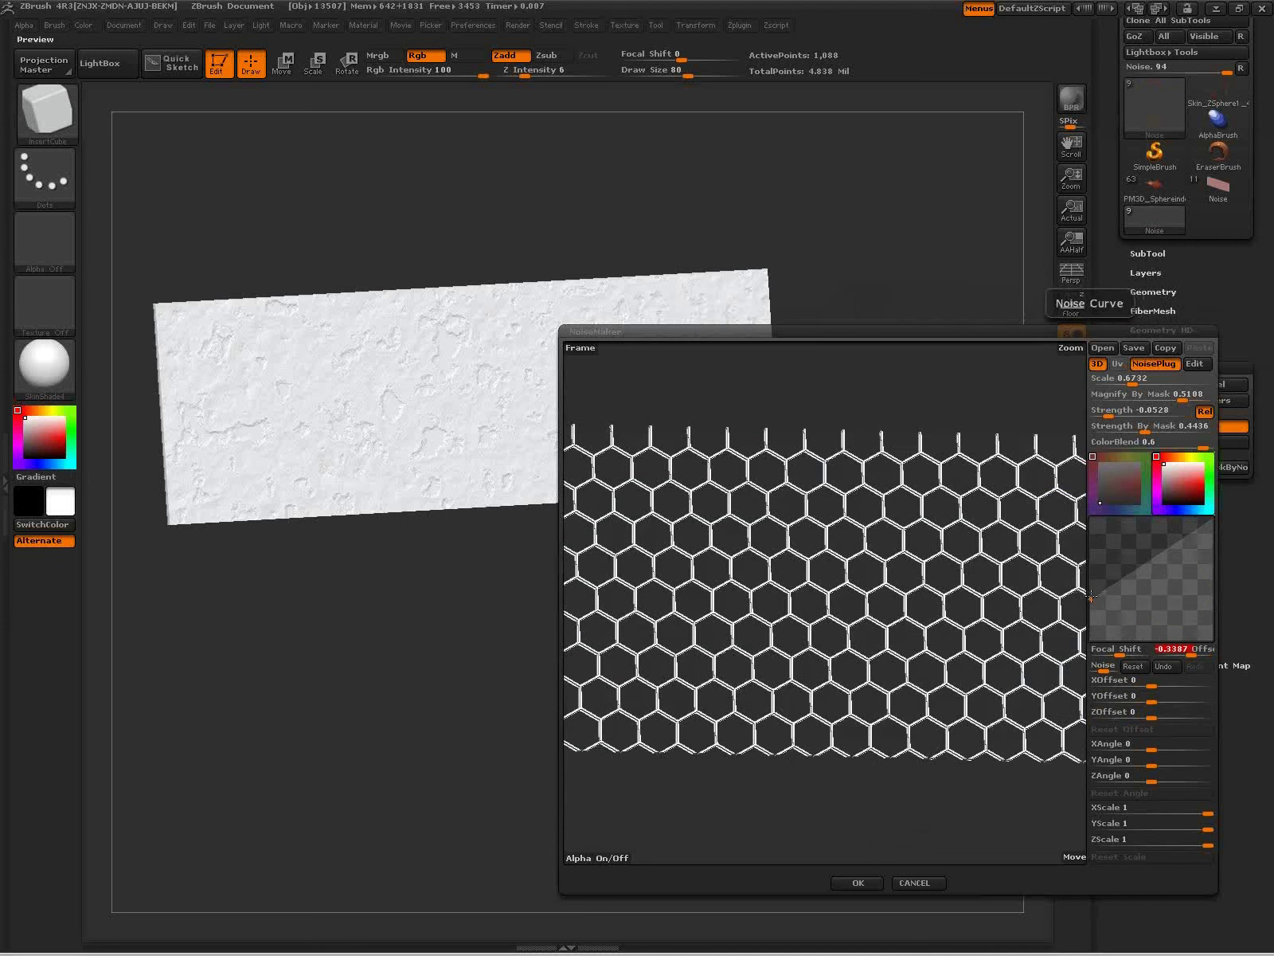
{"action": "left_click_drag", "start_coordinate": [1085, 599], "coordinate": [1083, 642]}
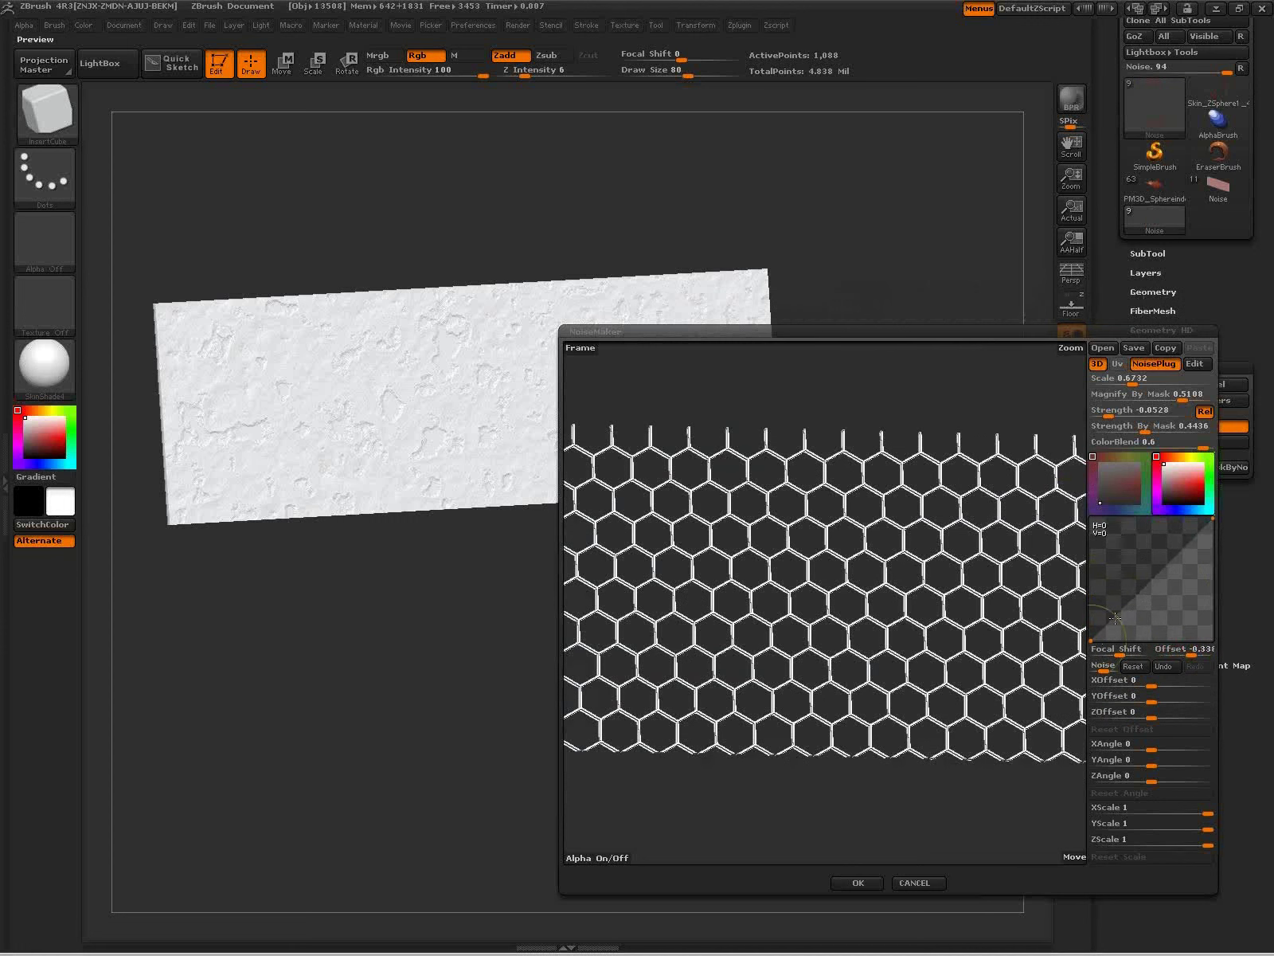
{"action": "left_click", "coordinate": [858, 882]}
{"action": "right_click_drag", "start_coordinate": [794, 652], "coordinate": [718, 345], "text": "ctrl"}
{"action": "mouse_move", "coordinate": [718, 344]}
{"action": "left_mouse_down"}
{"action": "mouse_move", "coordinate": [748, 686]}
{"action": "mouse_move", "coordinate": [601, 349]}
{"action": "mouse_move", "coordinate": [686, 456]}
{"action": "left_mouse_up"}
{"action": "right_click_drag", "start_coordinate": [686, 457], "coordinate": [731, 583], "text": "ctrl"}
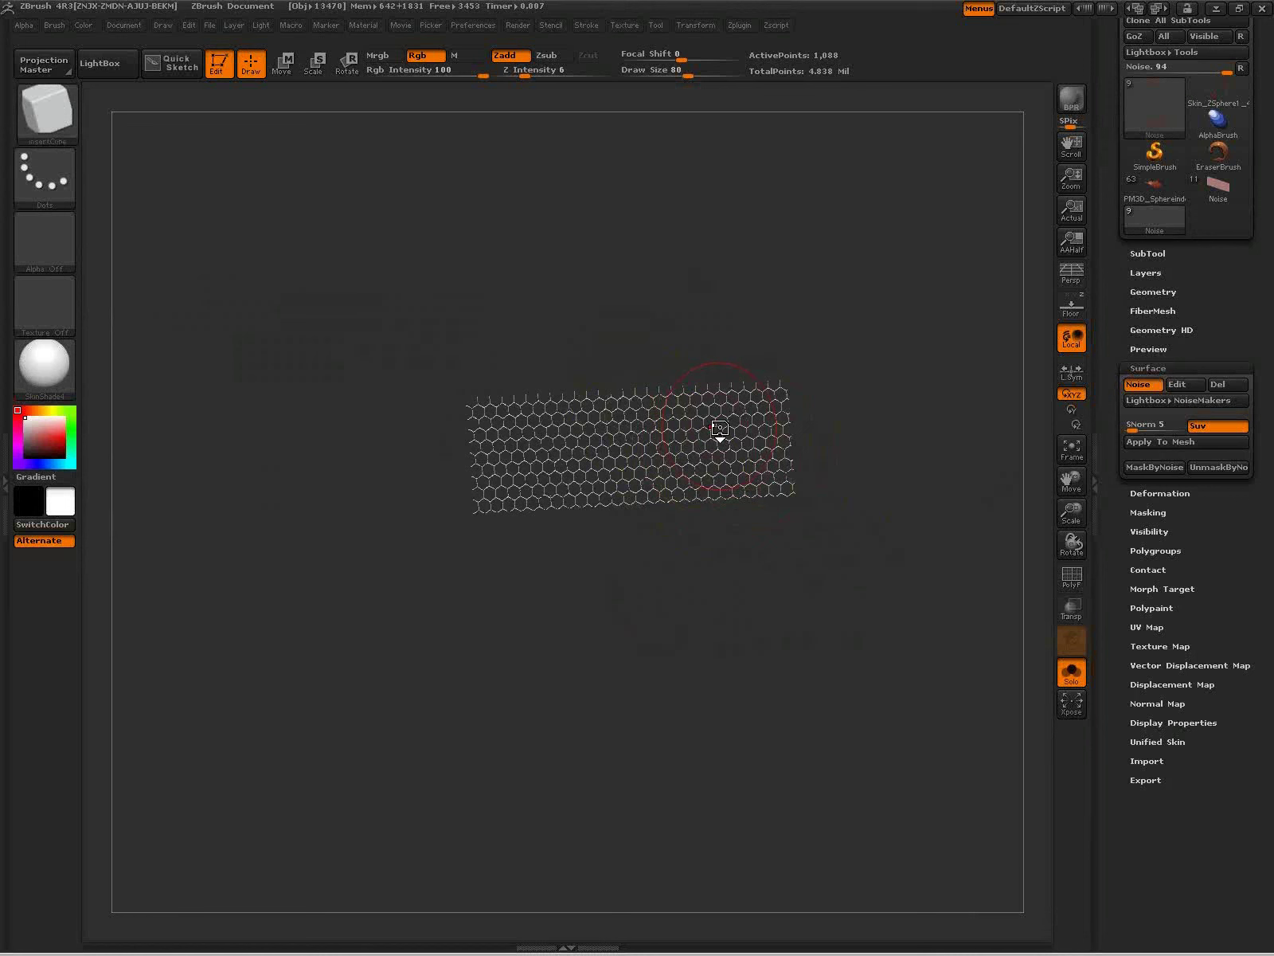
Step: Switch the active tool to Cube3D and convert it to a PolyMesh3D
{"action": "key", "text": "comma"}
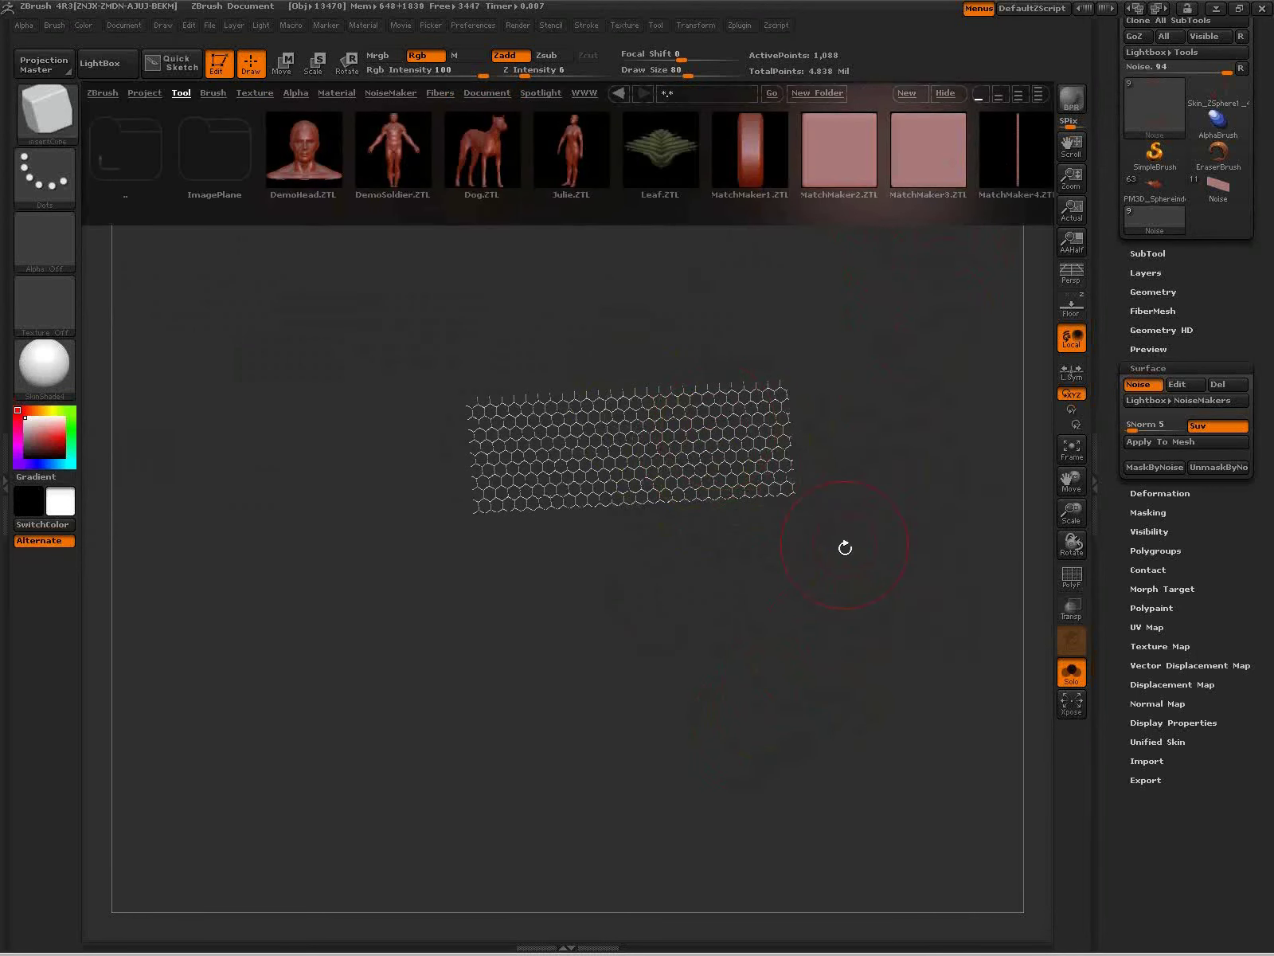
{"action": "key", "text": "comma"}
{"action": "left_click", "coordinate": [1164, 367]}
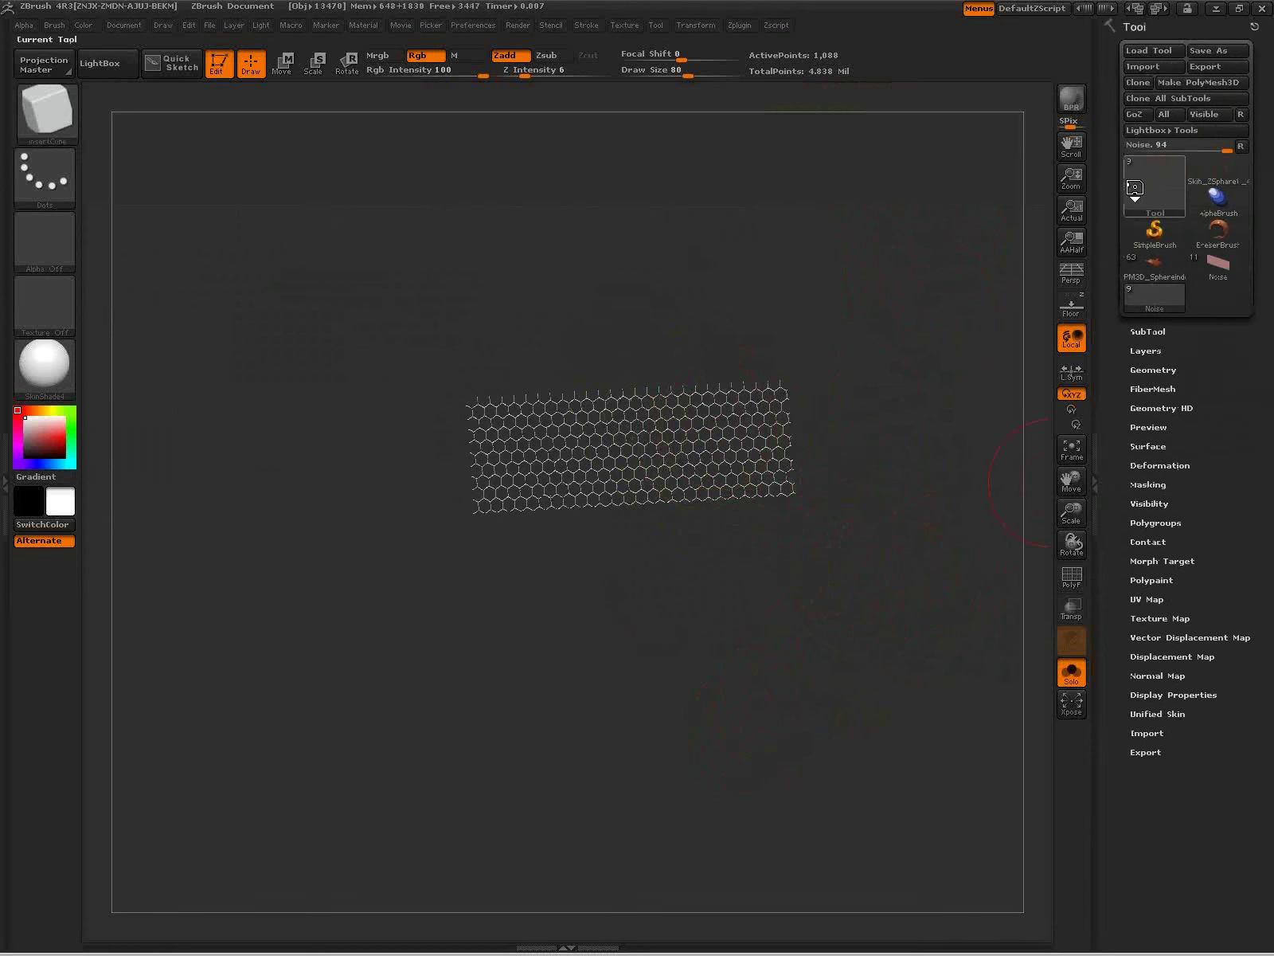
{"action": "left_click", "coordinate": [1154, 187]}
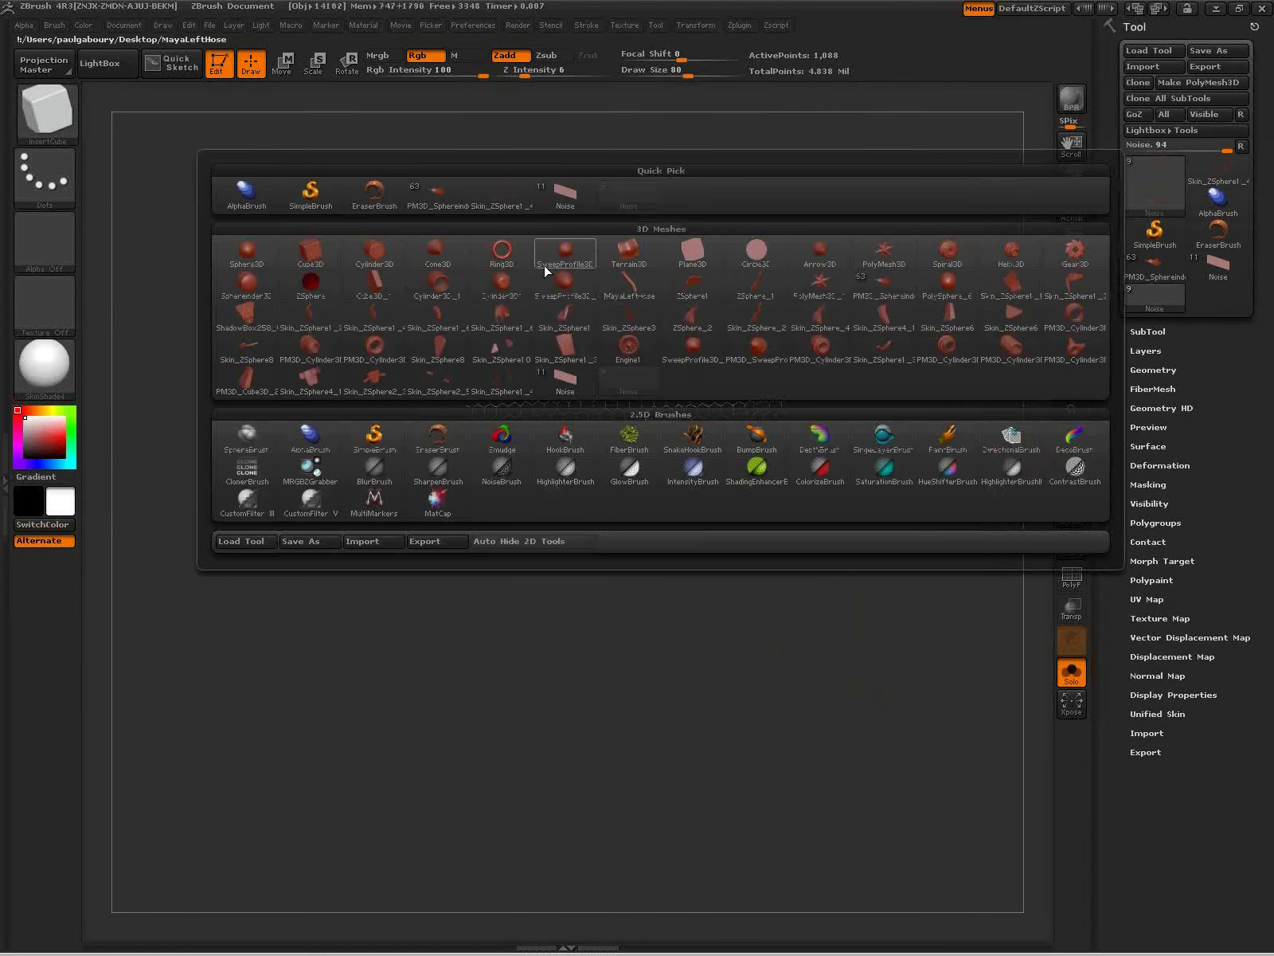
{"action": "left_click", "coordinate": [313, 254]}
{"action": "mouse_move", "coordinate": [495, 708]}
{"action": "left_mouse_down"}
{"action": "mouse_move", "coordinate": [714, 720]}
{"action": "mouse_move", "coordinate": [709, 705]}
{"action": "left_mouse_up"}
{"action": "mouse_move", "coordinate": [529, 626]}
{"action": "left_mouse_down", "text": "alt"}
{"action": "mouse_move", "coordinate": [780, 603]}
{"action": "mouse_move", "coordinate": [828, 618]}
{"action": "mouse_move", "coordinate": [833, 633]}
{"action": "mouse_move", "coordinate": [851, 595]}
{"action": "mouse_move", "coordinate": [838, 603]}
{"action": "left_mouse_up", "text": "alt"}
{"action": "key", "text": "shift"}
{"action": "key", "text": "shift+f"}
{"action": "key", "text": "shift+f"}
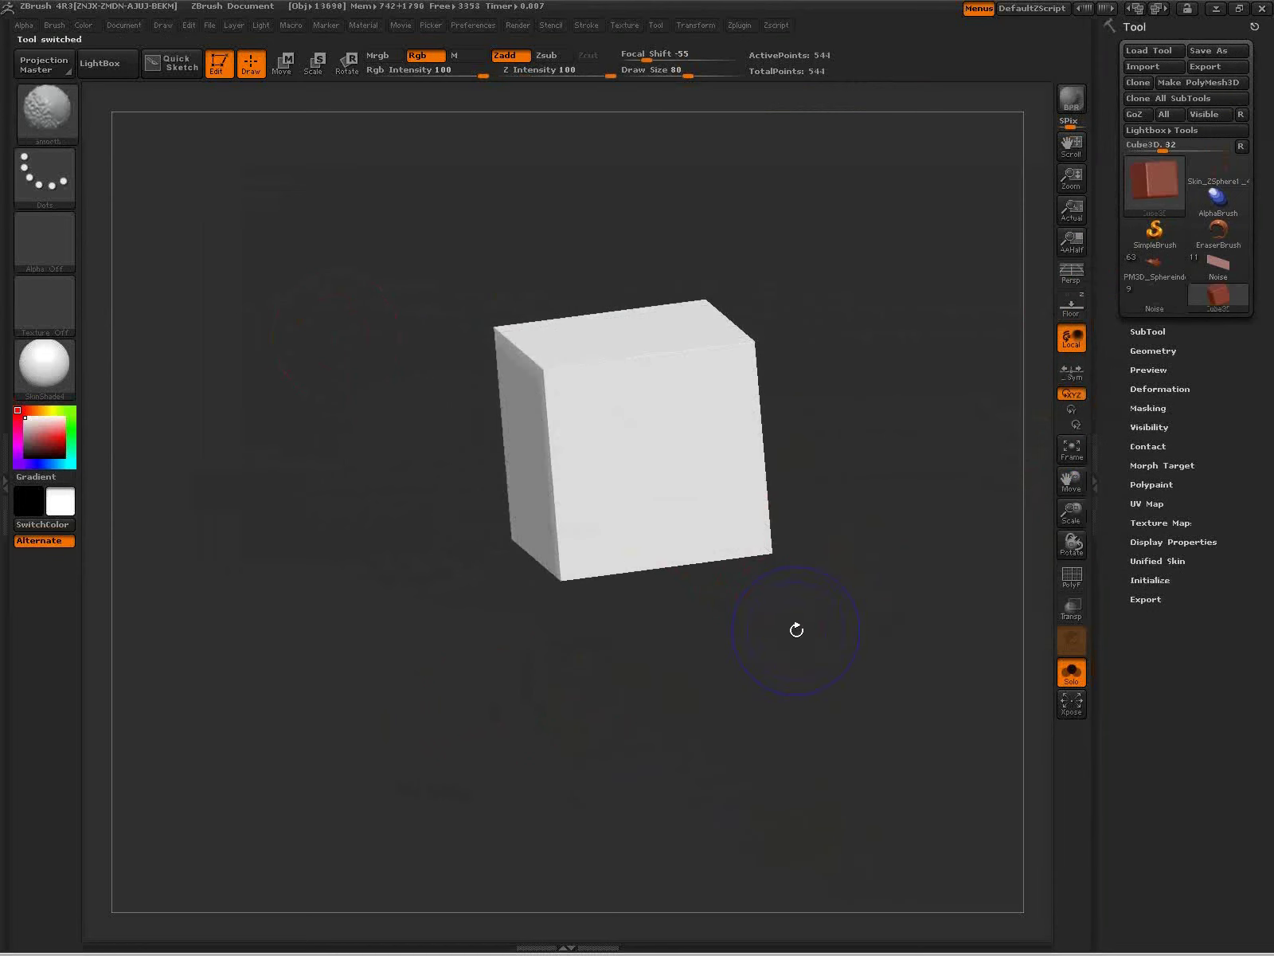
{"action": "left_click", "coordinate": [1199, 82]}
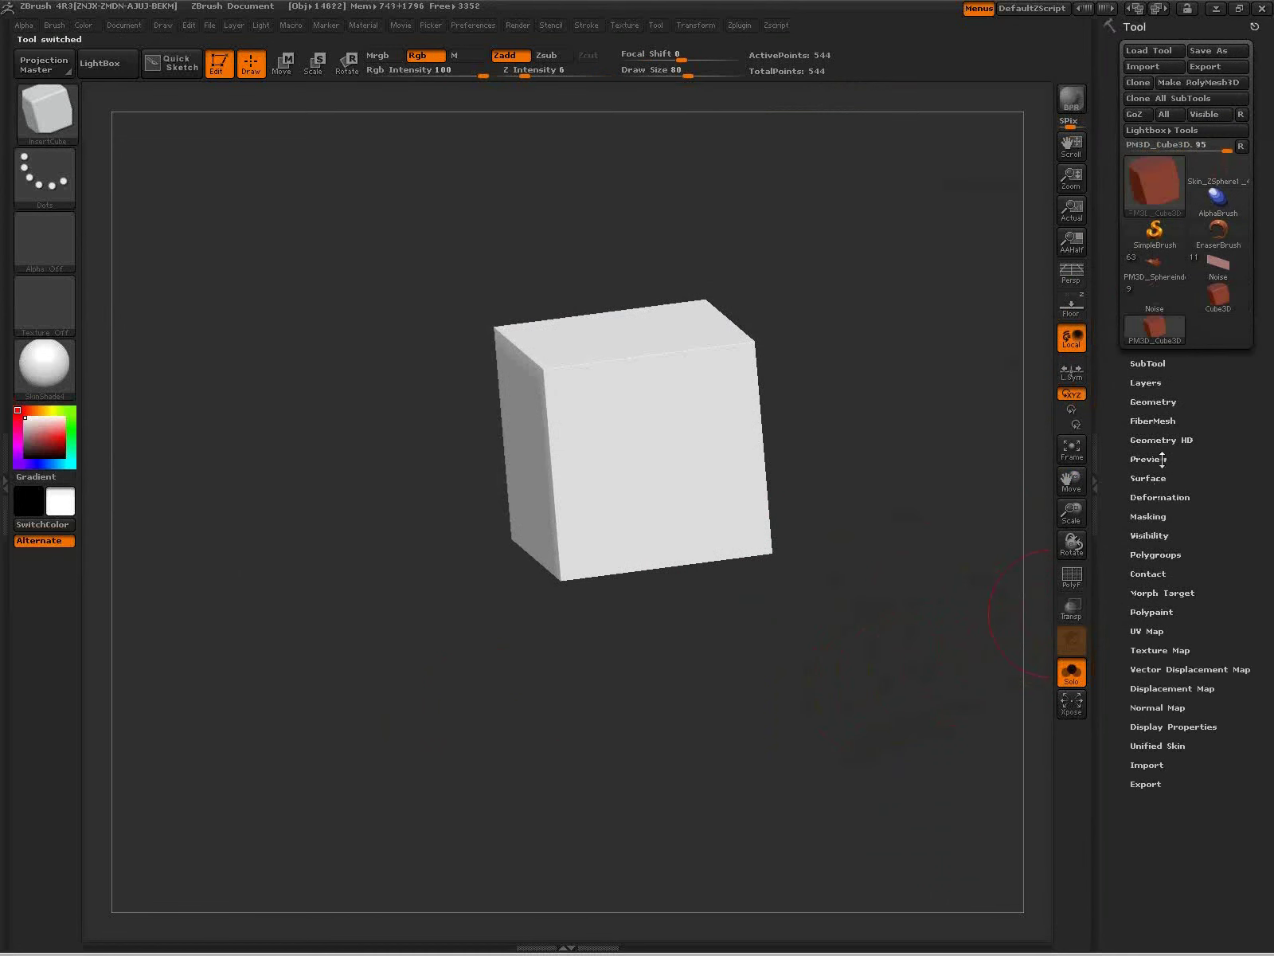
Step: Turn the cube into a DynaMesh at resolution 128
{"action": "left_click", "coordinate": [1154, 401]}
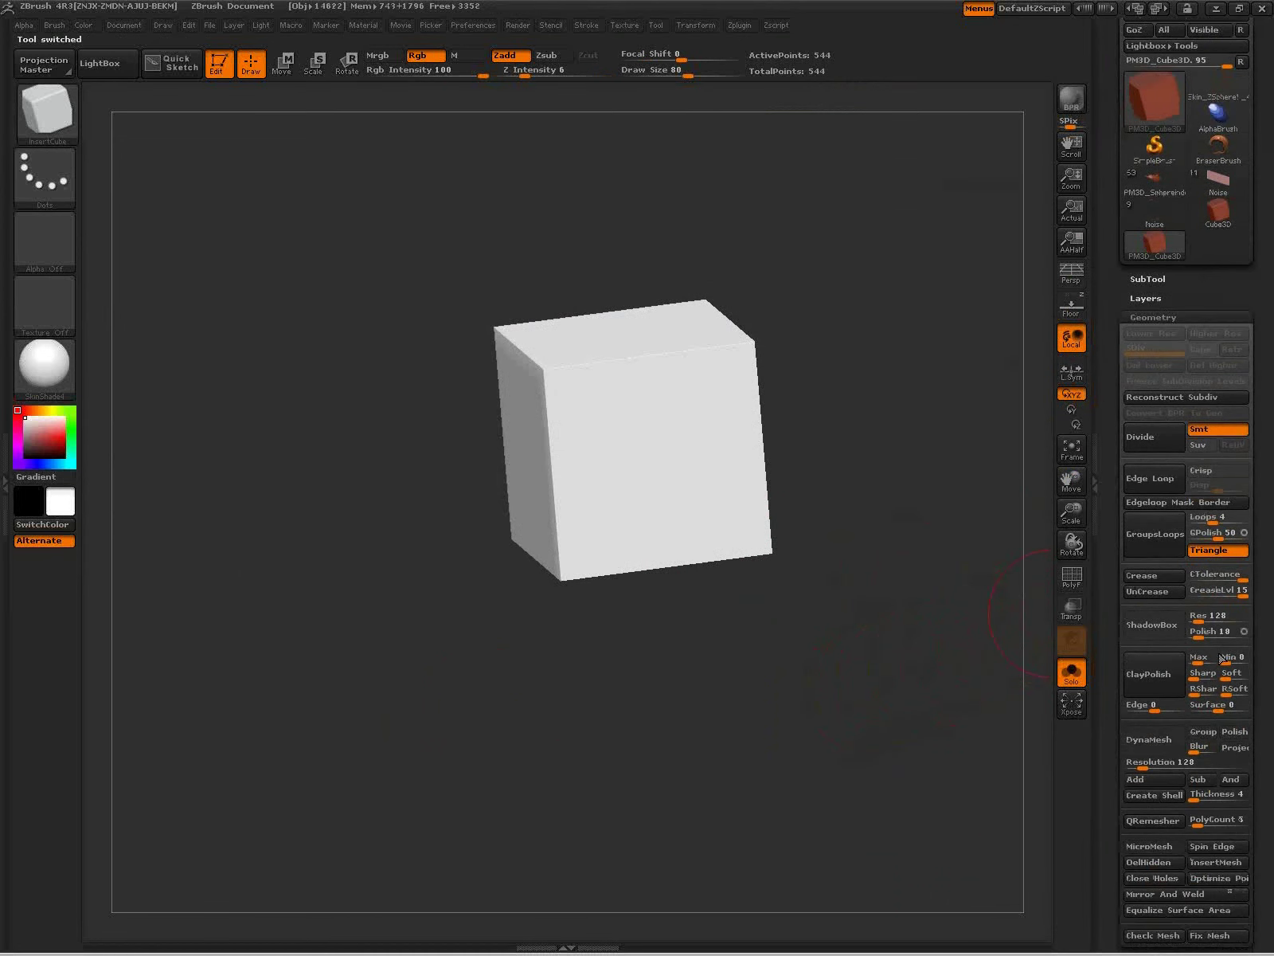
{"action": "left_click", "coordinate": [1149, 712]}
{"action": "left_click", "coordinate": [1164, 290]}
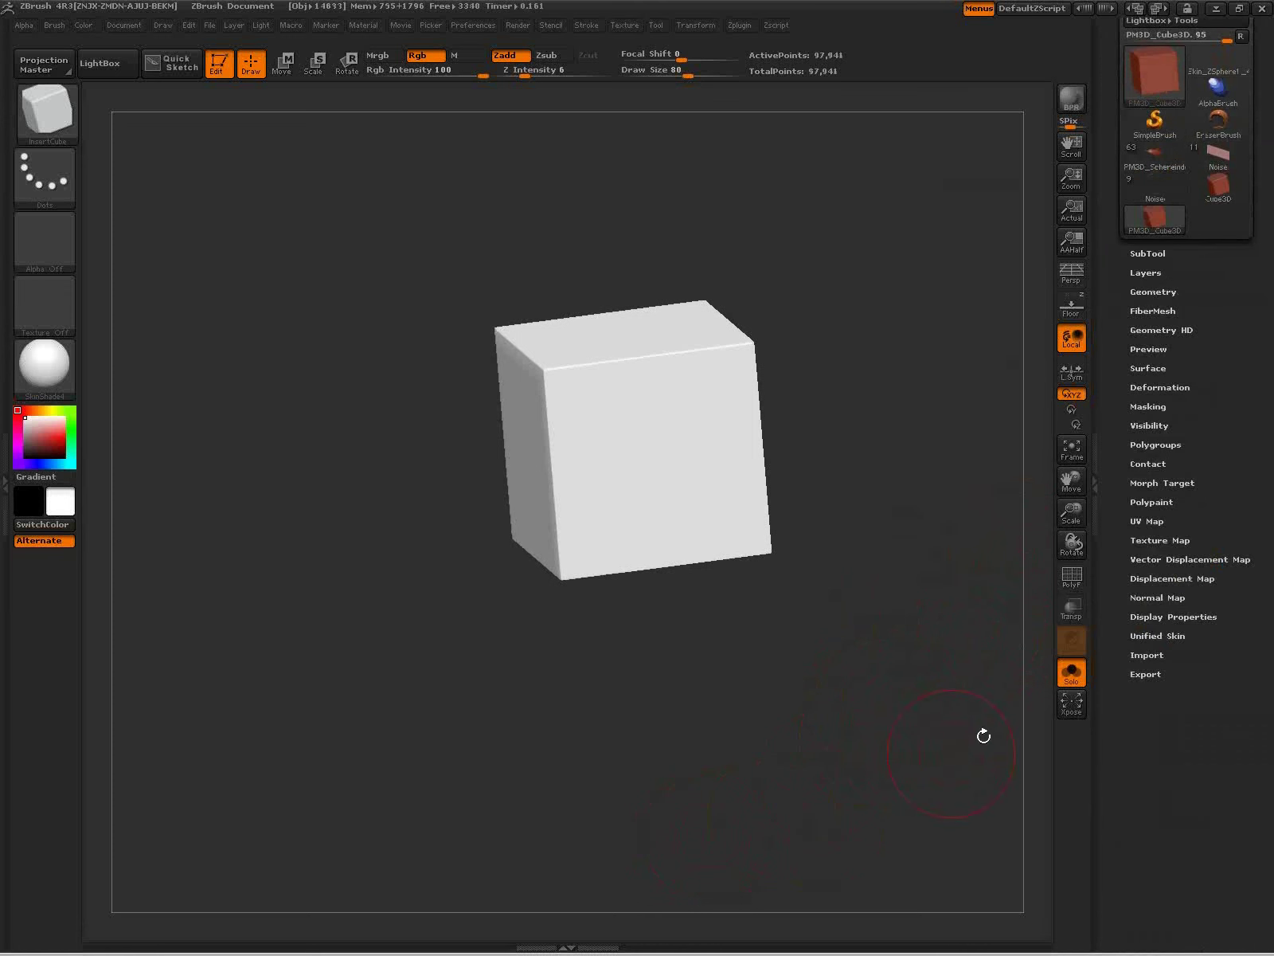
Step: Add surface noise to the cube and frame the whole cube in the noise preview
{"action": "left_click", "coordinate": [1149, 369]}
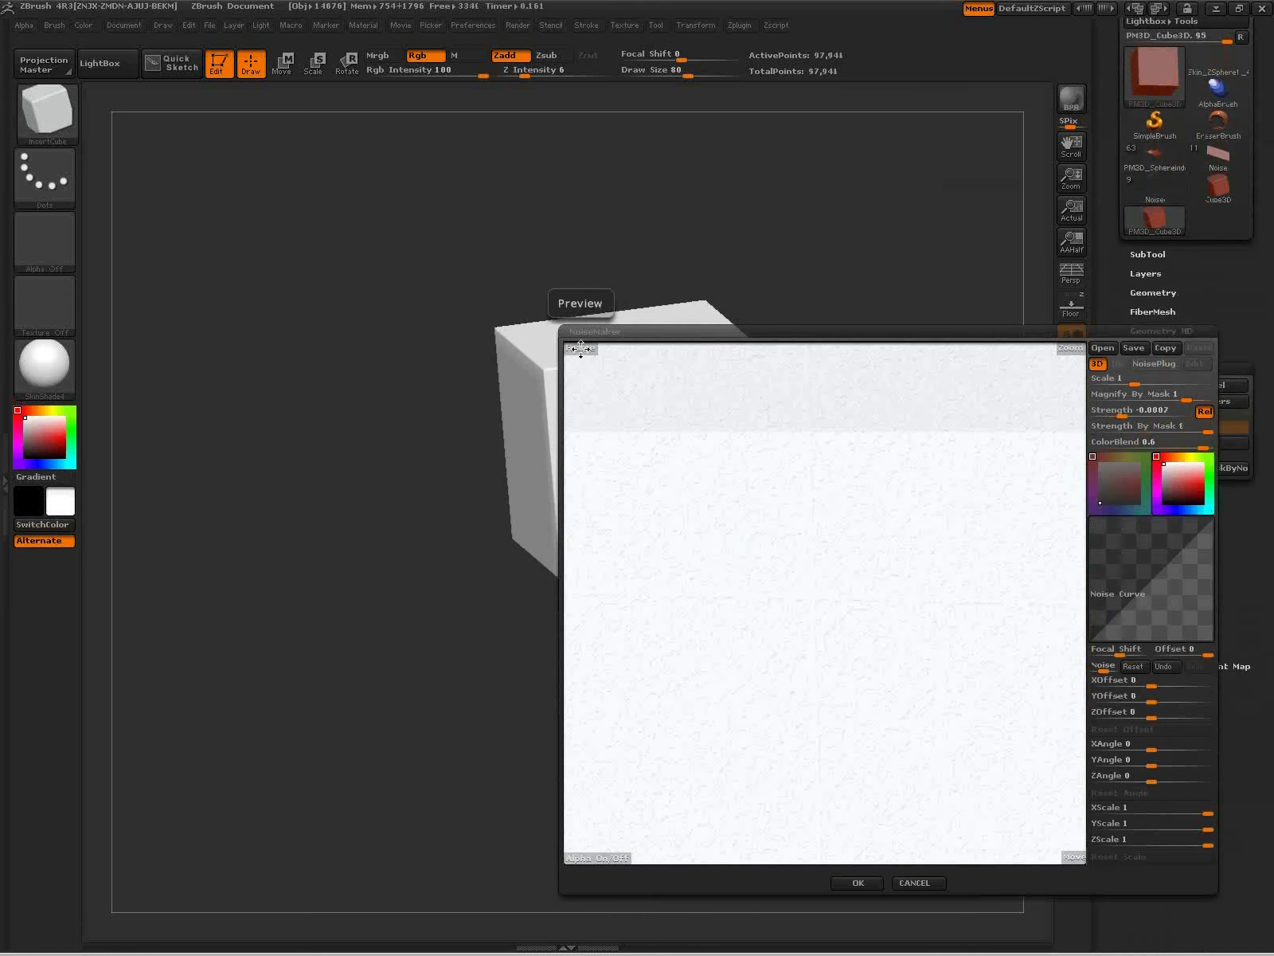
{"action": "left_click", "coordinate": [580, 349]}
{"action": "mouse_move", "coordinate": [843, 639]}
{"action": "right_mouse_down", "text": "ctrl"}
{"action": "mouse_move", "coordinate": [872, 695]}
{"action": "mouse_move", "coordinate": [939, 700]}
{"action": "right_mouse_up", "text": "ctrl"}
{"action": "left_click_drag", "start_coordinate": [905, 644], "coordinate": [922, 669]}
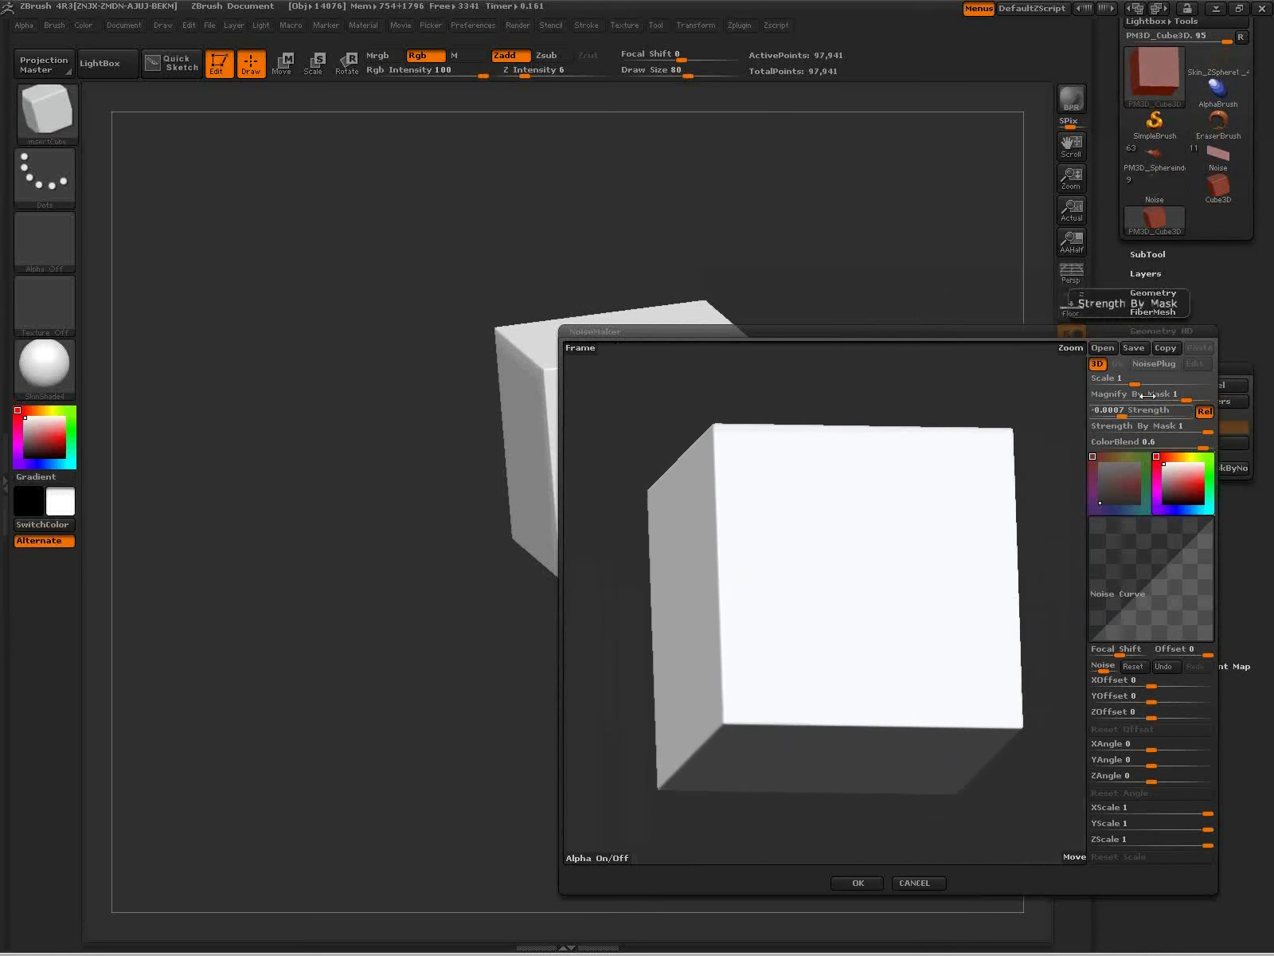
Step: Activate NoisePlug with the Checkerboard pattern, then set the noise's Scale to 0.2558 and Strength to -0.0995
{"action": "left_click", "coordinate": [1161, 368]}
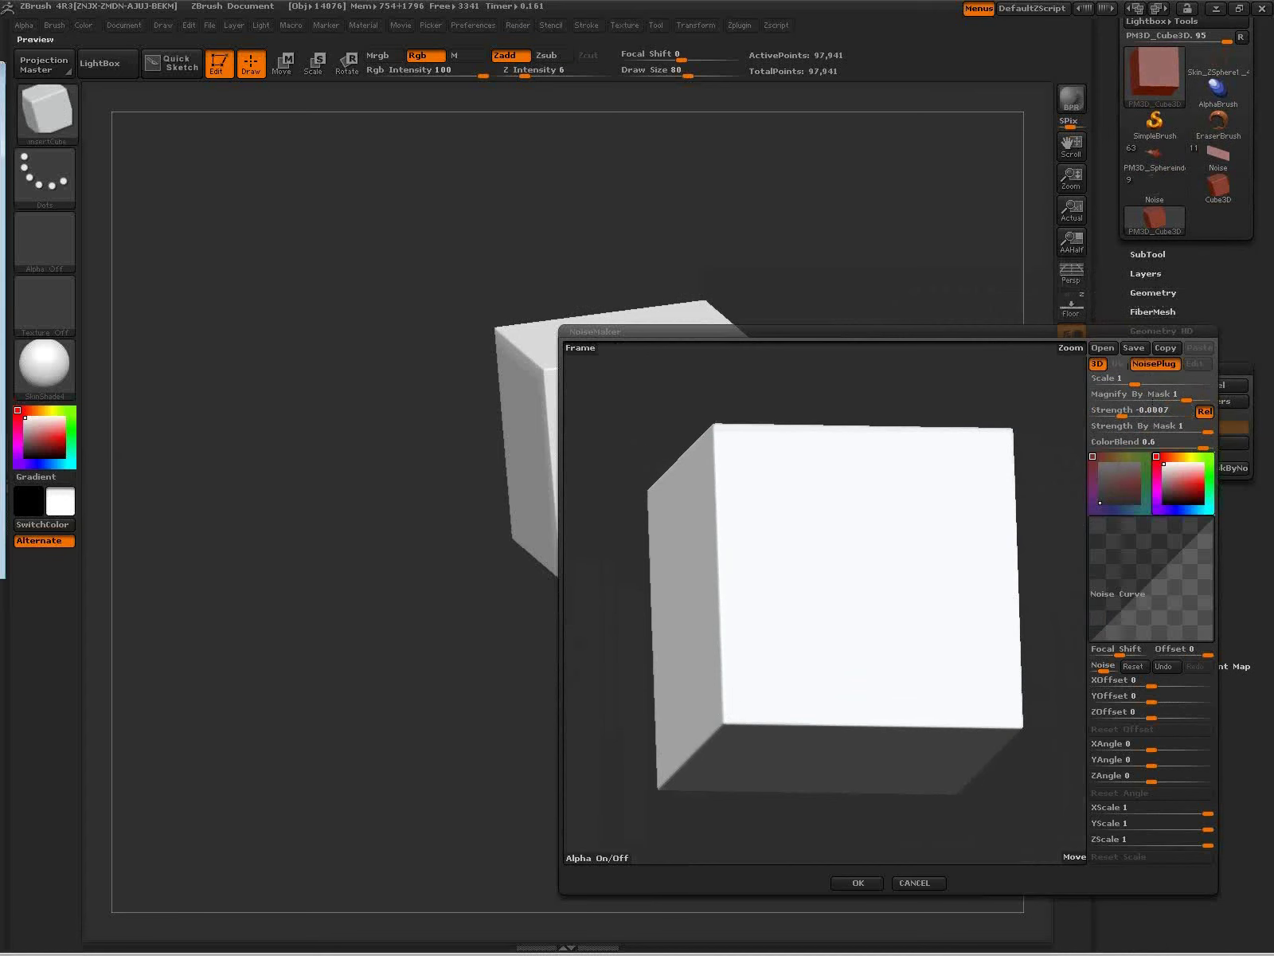
{"action": "left_click_drag", "start_coordinate": [384, 239], "coordinate": [635, 235]}
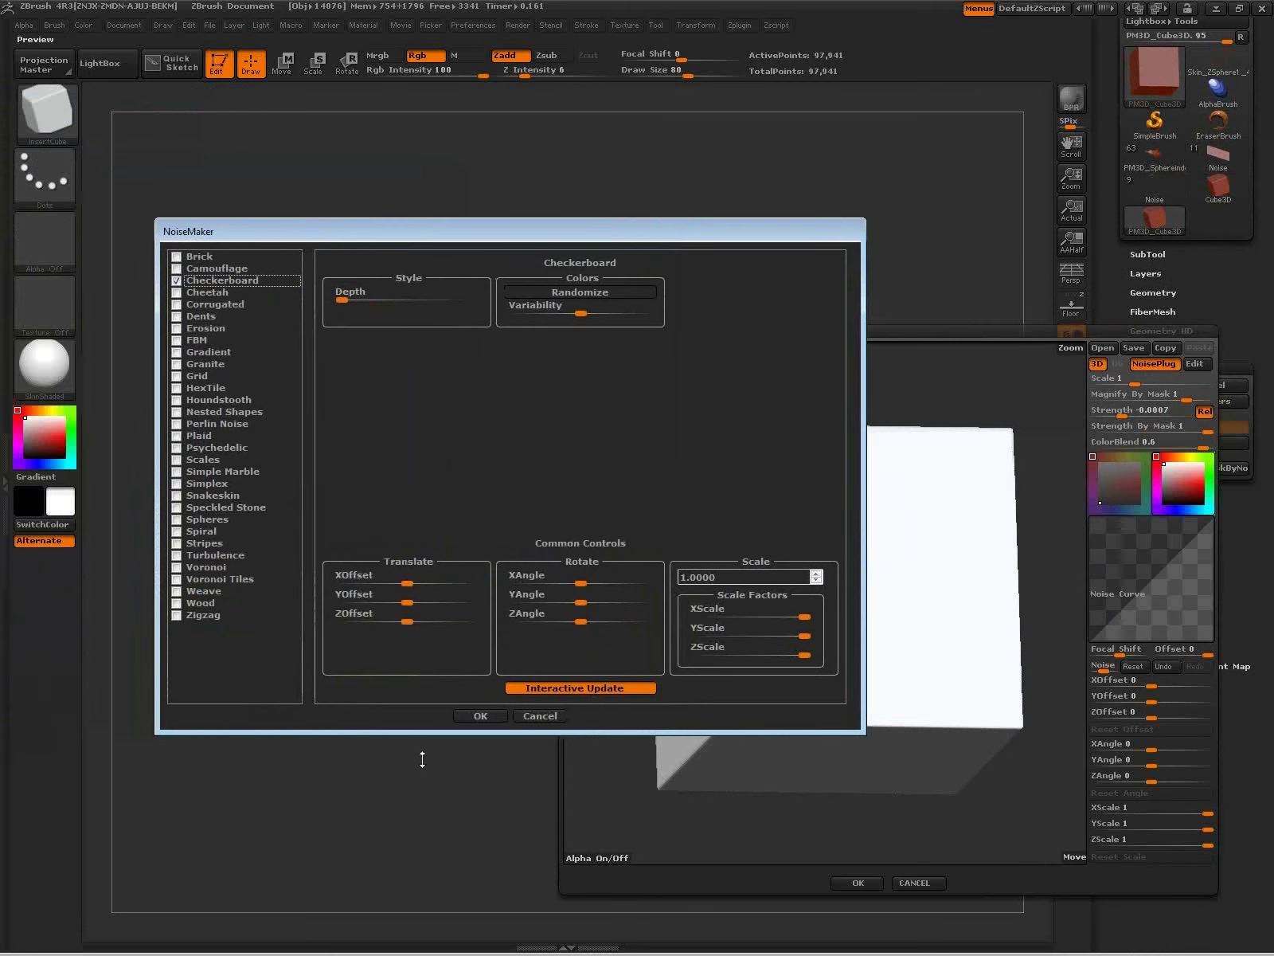
{"action": "left_click", "coordinate": [480, 716]}
{"action": "left_click_drag", "start_coordinate": [1135, 382], "coordinate": [1111, 414]}
{"action": "left_click_drag", "start_coordinate": [1120, 381], "coordinate": [1128, 382]}
Step: Set the noise curve's Offset to -0.3064, lower the curve's start point to zero, and accept the cube's noise
{"action": "left_click_drag", "start_coordinate": [1200, 650], "coordinate": [1193, 650]}
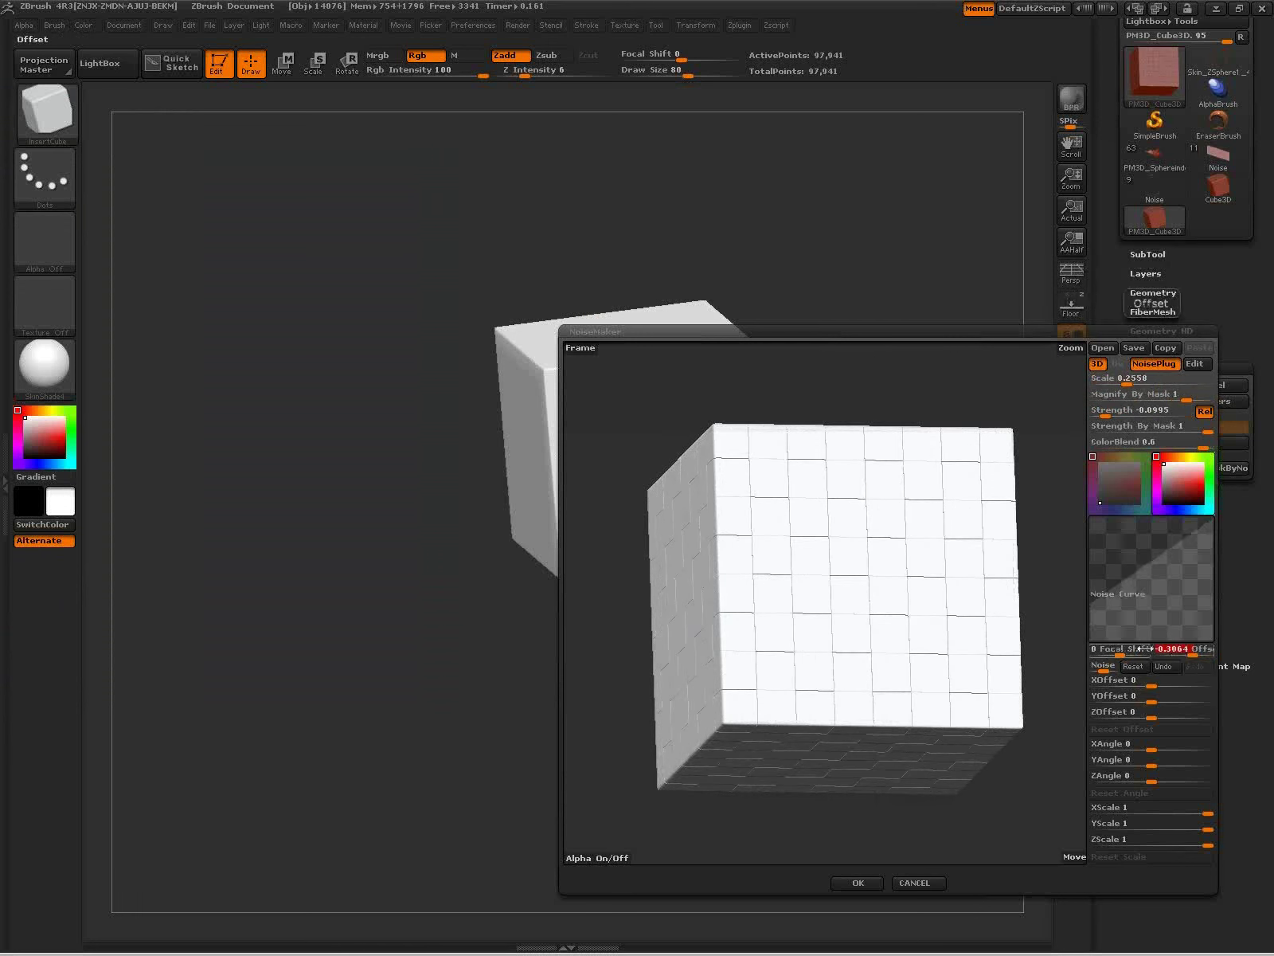
{"action": "left_click_drag", "start_coordinate": [1091, 605], "coordinate": [1086, 637]}
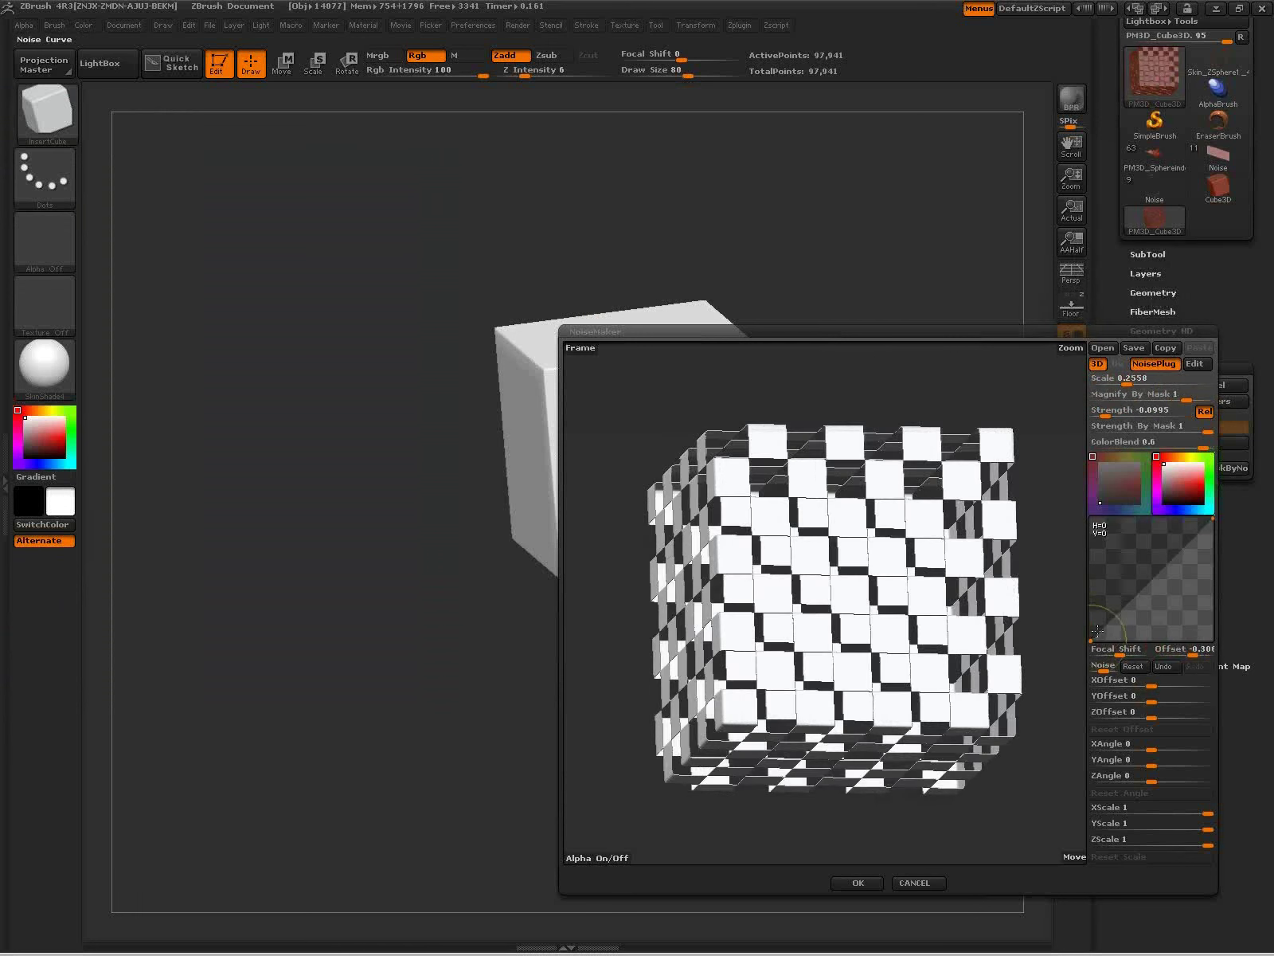
{"action": "left_click", "coordinate": [861, 884]}
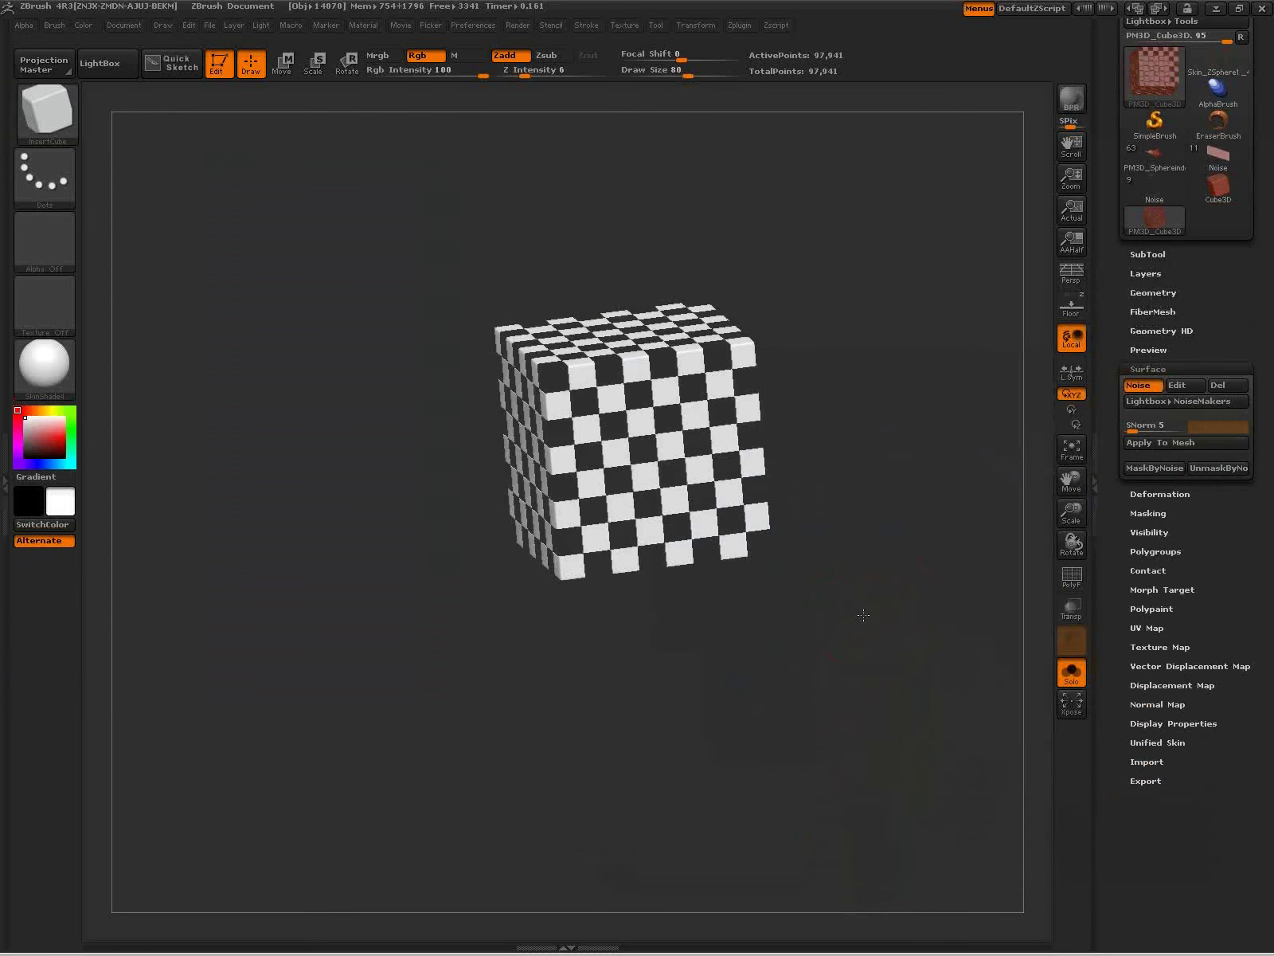
Step: Remesh the checkerboard-noised cube with the DynaMesh Sub operation and inspect the resulting blocks
{"action": "left_click_drag", "start_coordinate": [902, 526], "coordinate": [876, 580]}
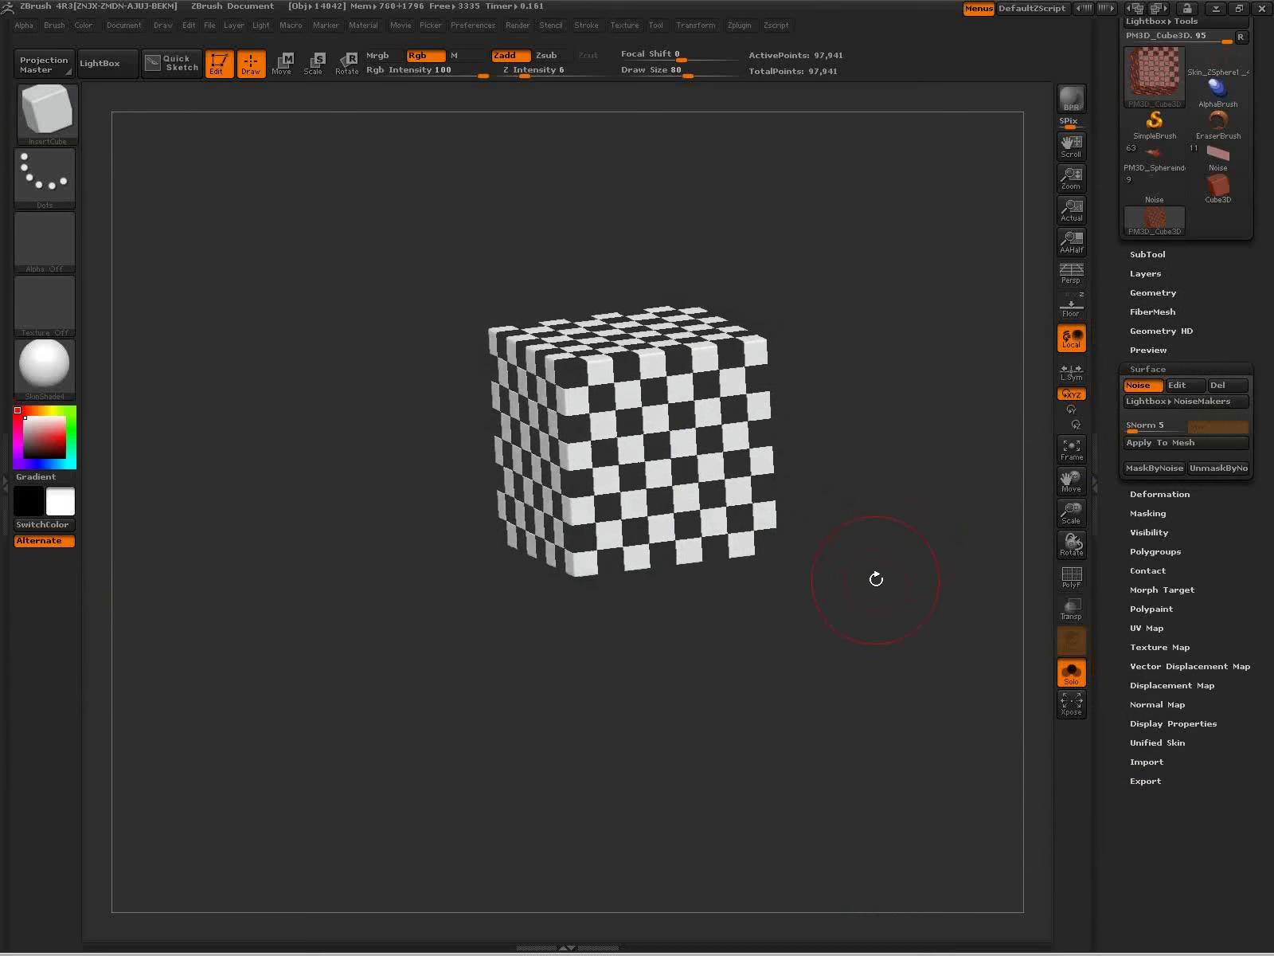
{"action": "left_click", "coordinate": [1154, 292]}
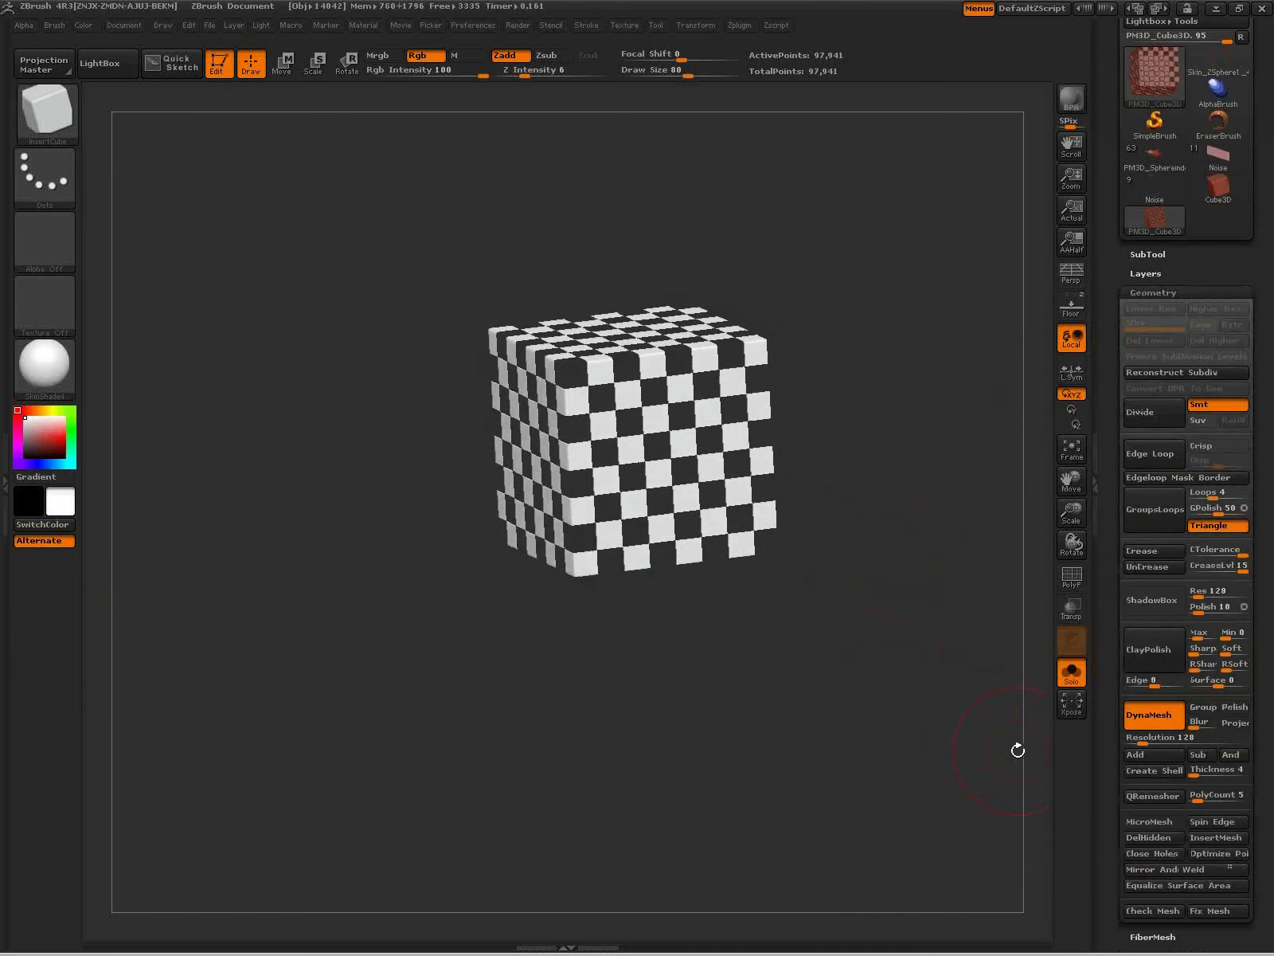
{"action": "left_click", "coordinate": [1197, 755]}
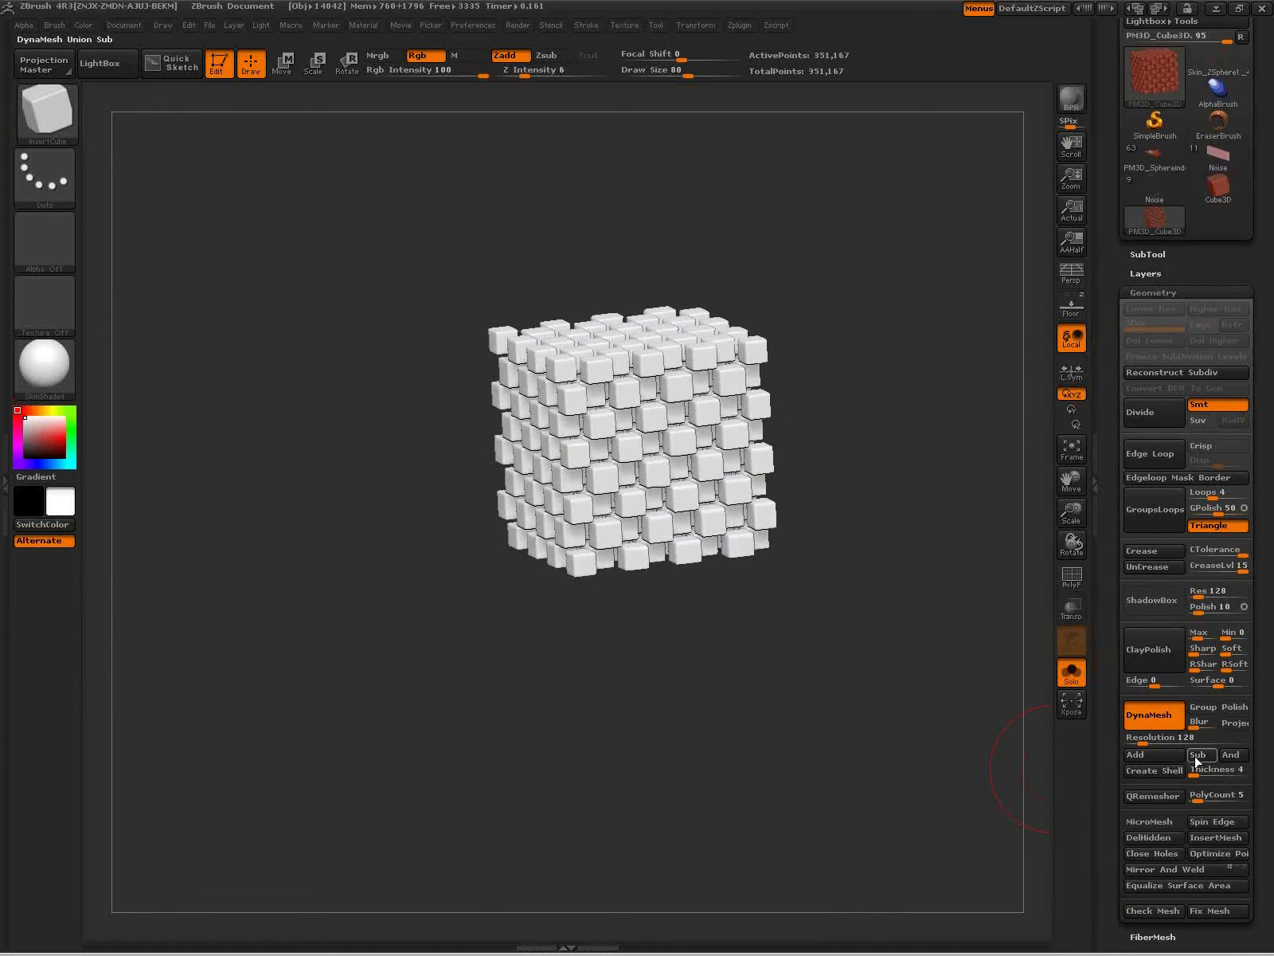
{"action": "mouse_move", "coordinate": [878, 687]}
{"action": "left_mouse_down"}
{"action": "mouse_move", "coordinate": [885, 757]}
{"action": "mouse_move", "coordinate": [842, 793]}
{"action": "mouse_move", "coordinate": [798, 699]}
{"action": "mouse_move", "coordinate": [882, 601]}
{"action": "mouse_move", "coordinate": [925, 578]}
{"action": "mouse_move", "coordinate": [923, 600]}
{"action": "mouse_move", "coordinate": [828, 607]}
{"action": "left_mouse_up"}
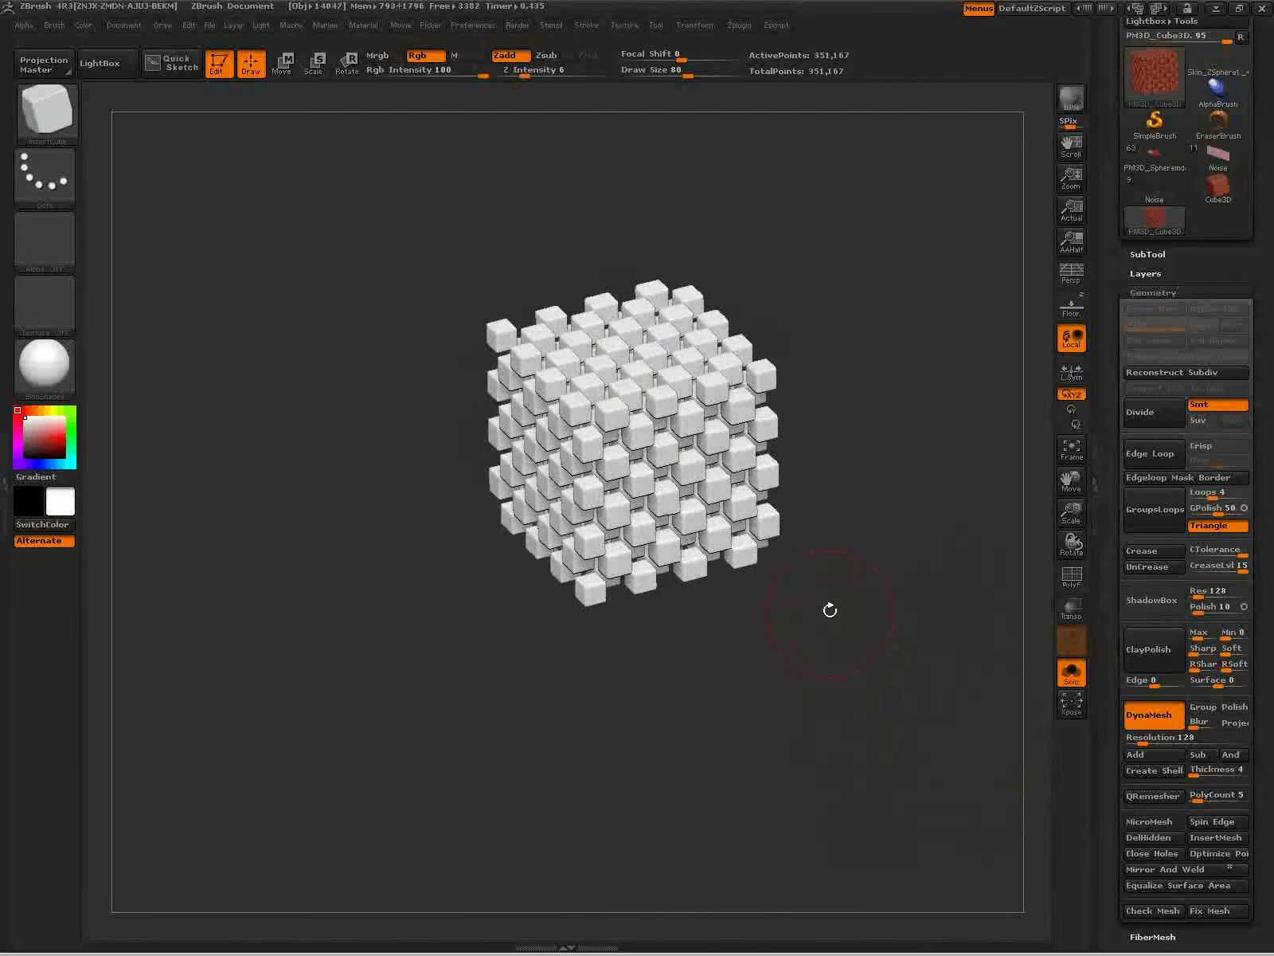
{"action": "right_click_drag", "start_coordinate": [849, 669], "coordinate": [849, 709], "text": "ctrl"}
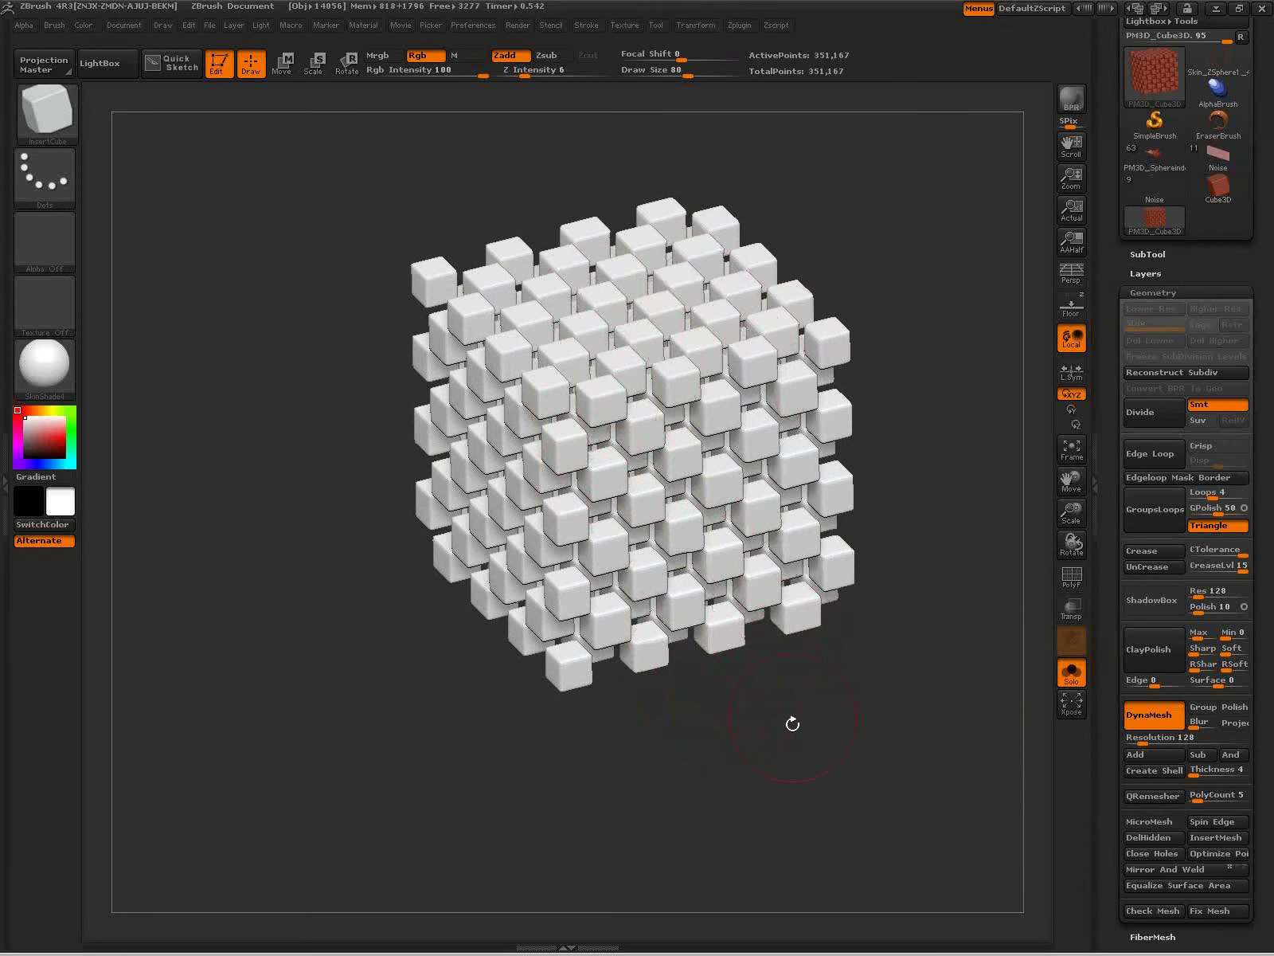
Step: Try to deform the blocks near the cube's upper corner with the Move brush at draw size 195, and undo the strokes
{"action": "left_click_drag", "start_coordinate": [816, 743], "coordinate": [836, 711]}
{"action": "key", "text": "shift+f"}
{"action": "left_click_drag", "start_coordinate": [865, 647], "coordinate": [827, 673], "text": "alt"}
{"action": "key", "text": "b"}
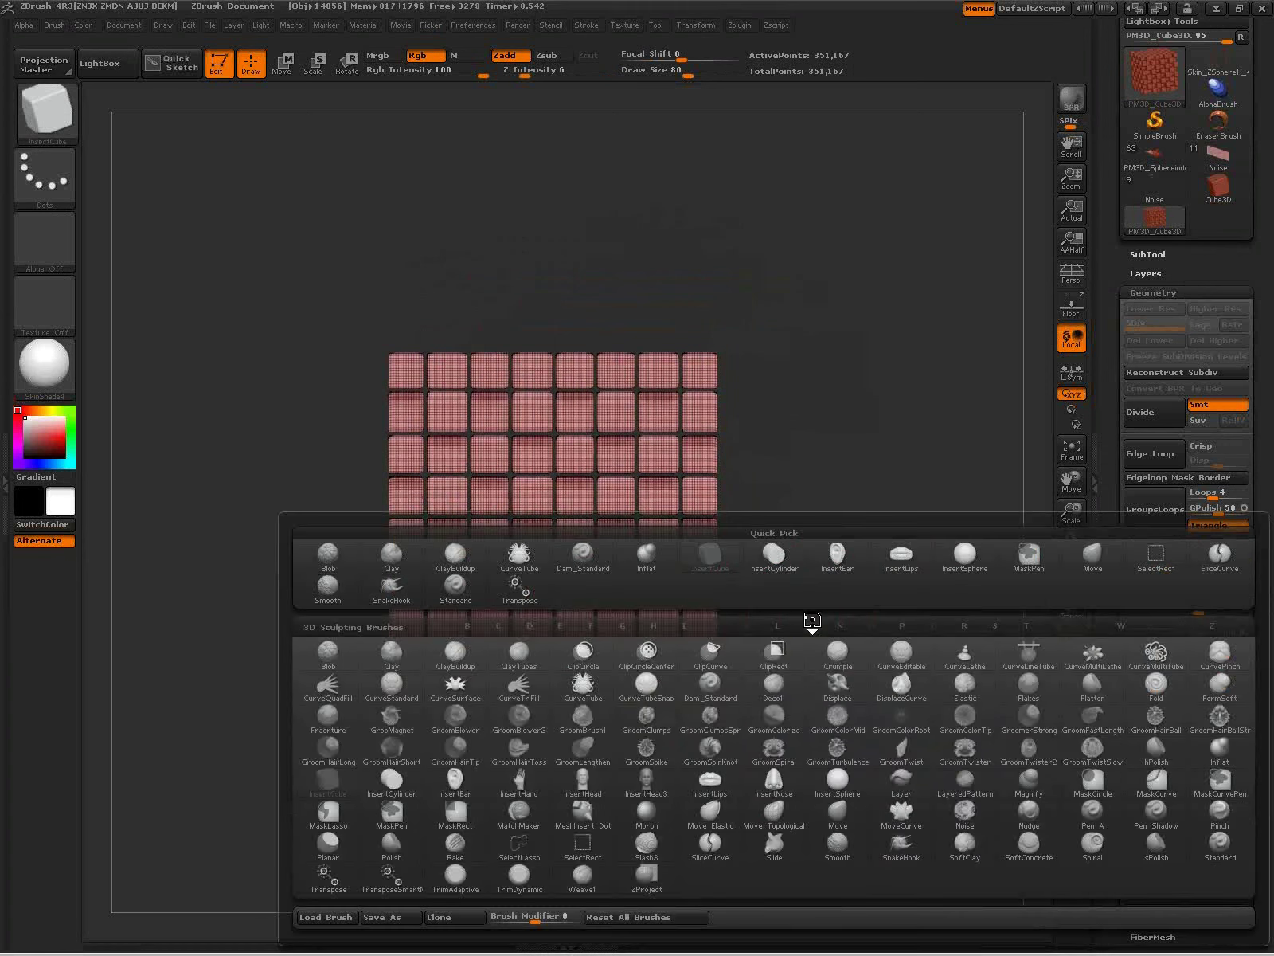
{"action": "key", "text": "m"}
{"action": "key", "text": "v"}
{"action": "key", "text": "s"}
{"action": "left_click_drag", "start_coordinate": [825, 615], "coordinate": [861, 614]}
{"action": "left_click_drag", "start_coordinate": [691, 471], "coordinate": [707, 464]}
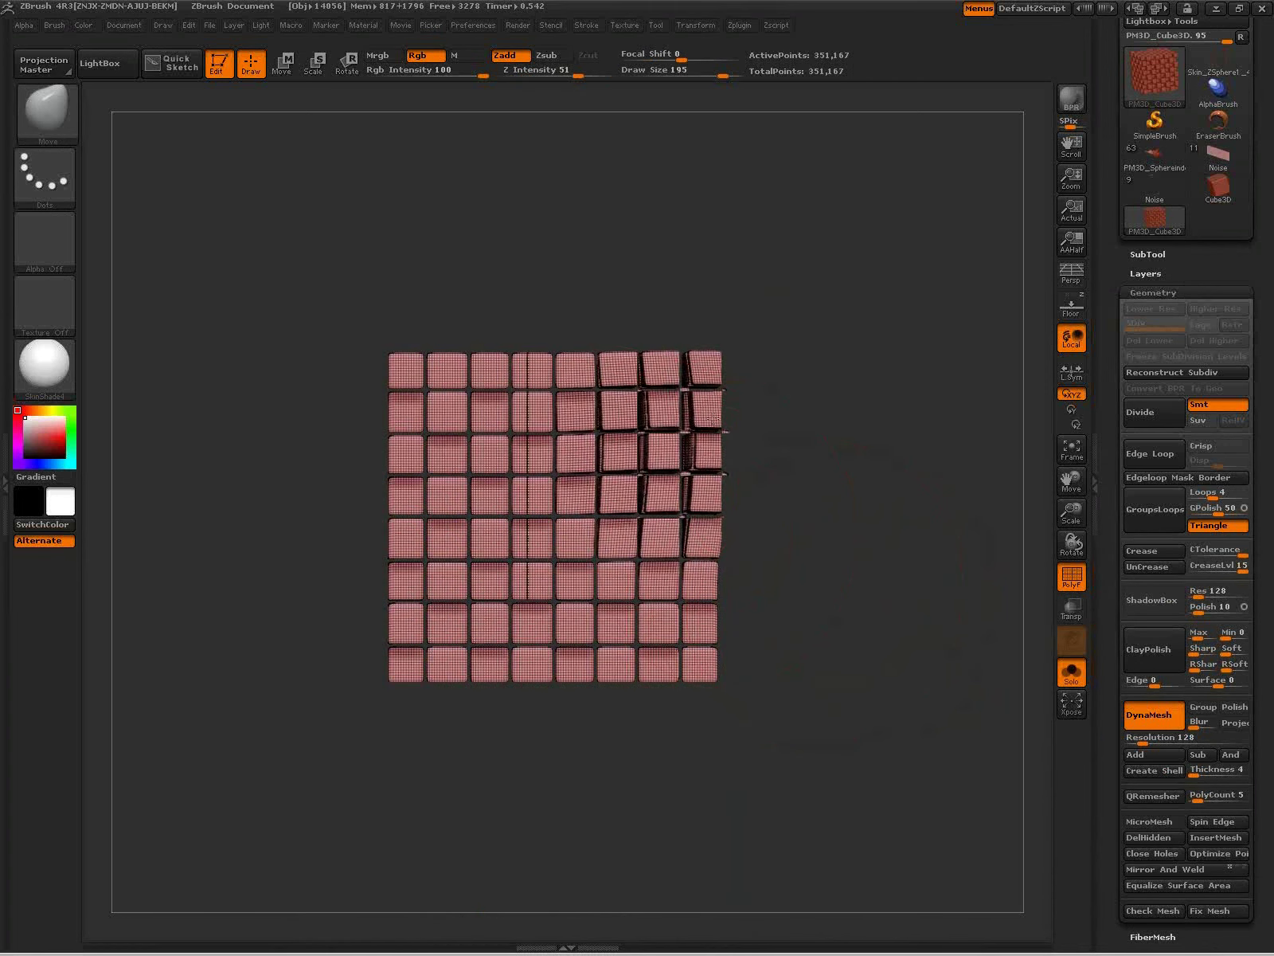
{"action": "left_click_drag", "start_coordinate": [706, 368], "coordinate": [713, 351]}
{"action": "left_click_drag", "start_coordinate": [840, 483], "coordinate": [911, 654], "text": "ctrl"}
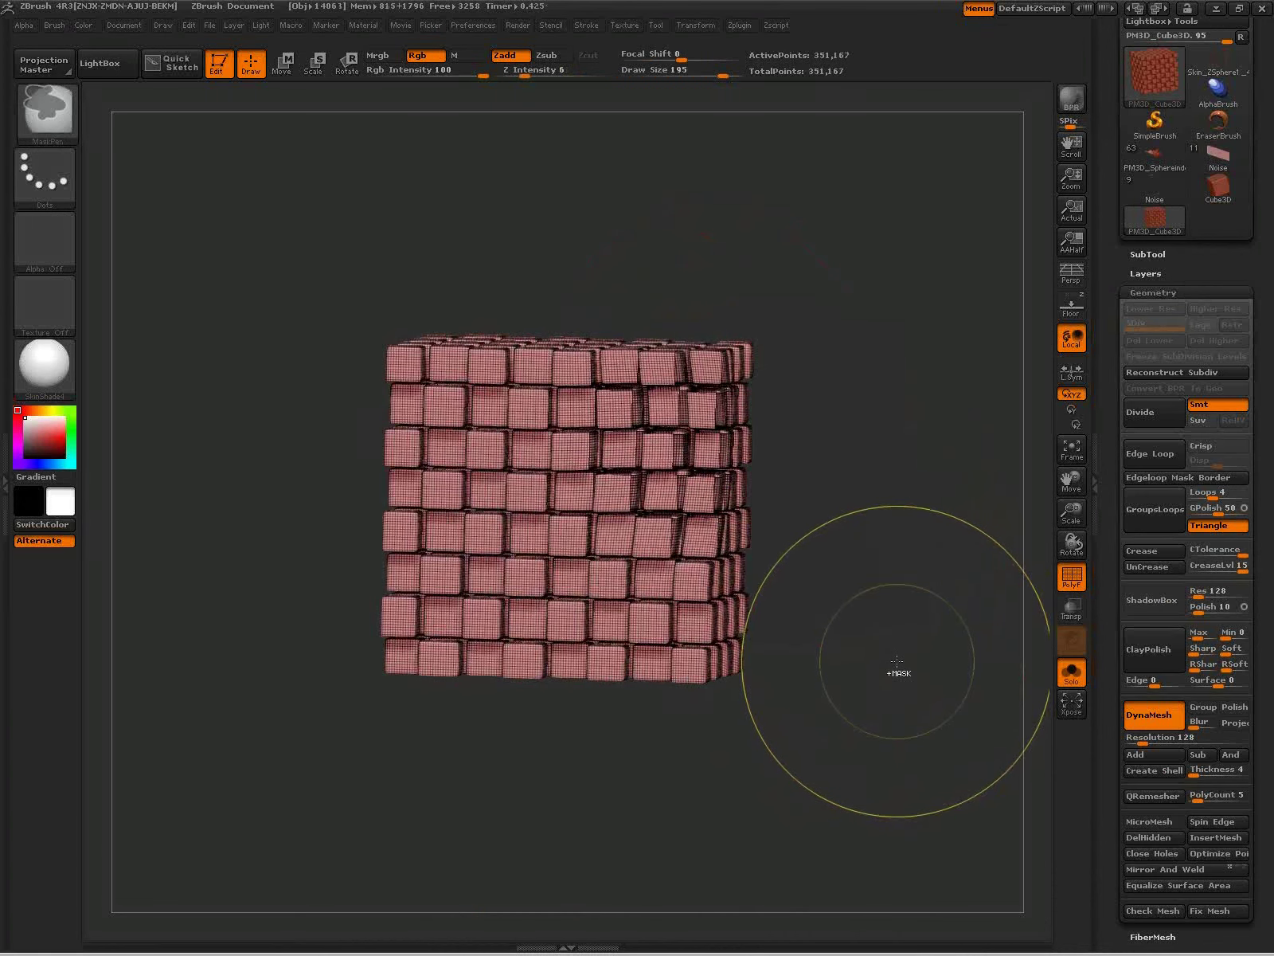
{"action": "key", "text": "ctrl+z"}
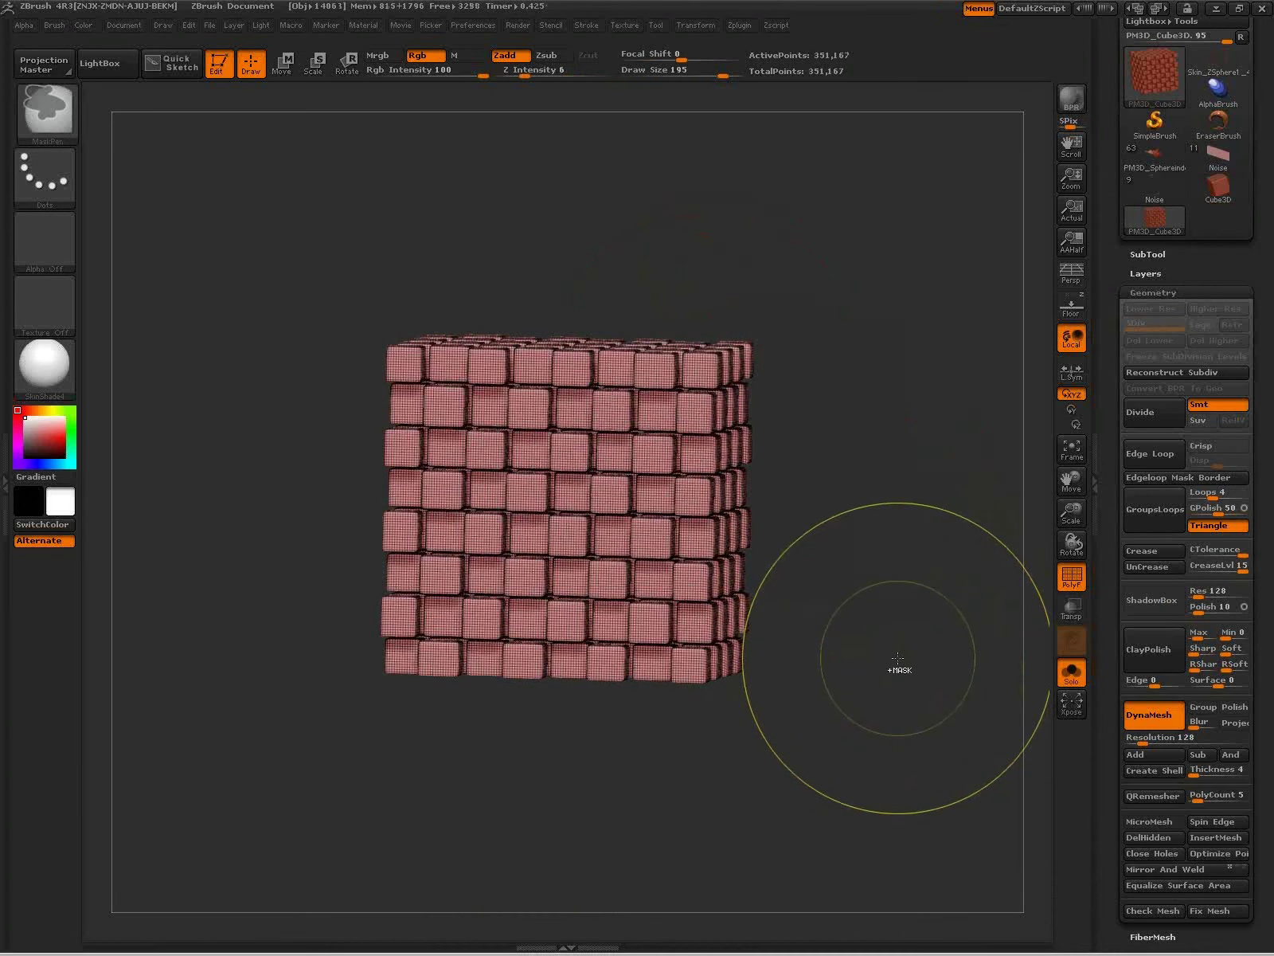
Step: Insert a large sphere over the block cube's upper corner with the InsertSphere brush at draw size 120
{"action": "key", "text": "b"}
{"action": "key", "text": "i"}
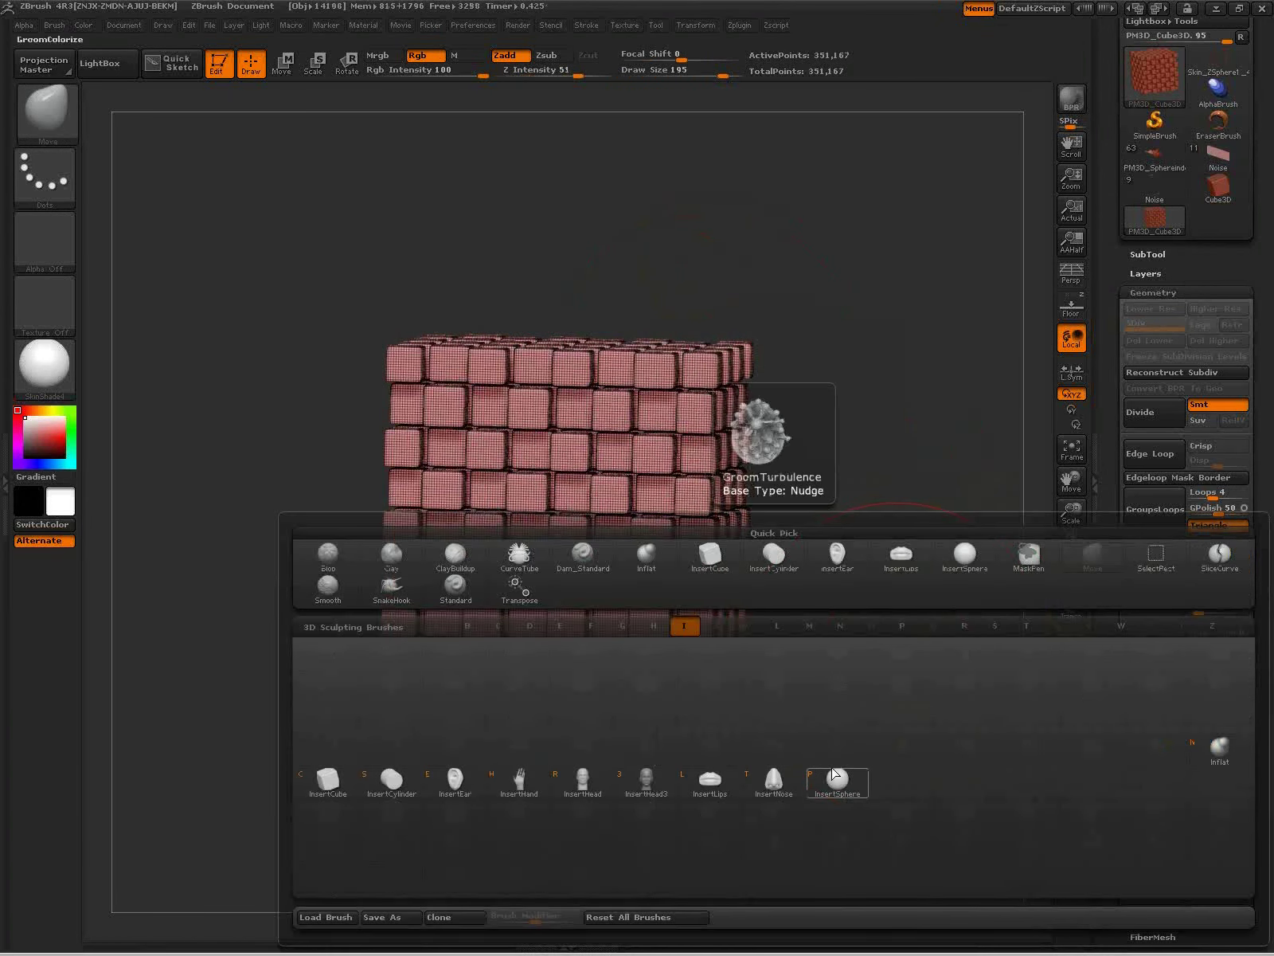
{"action": "key", "text": "s"}
{"action": "key", "text": "s"}
{"action": "left_click_drag", "start_coordinate": [850, 612], "coordinate": [832, 613]}
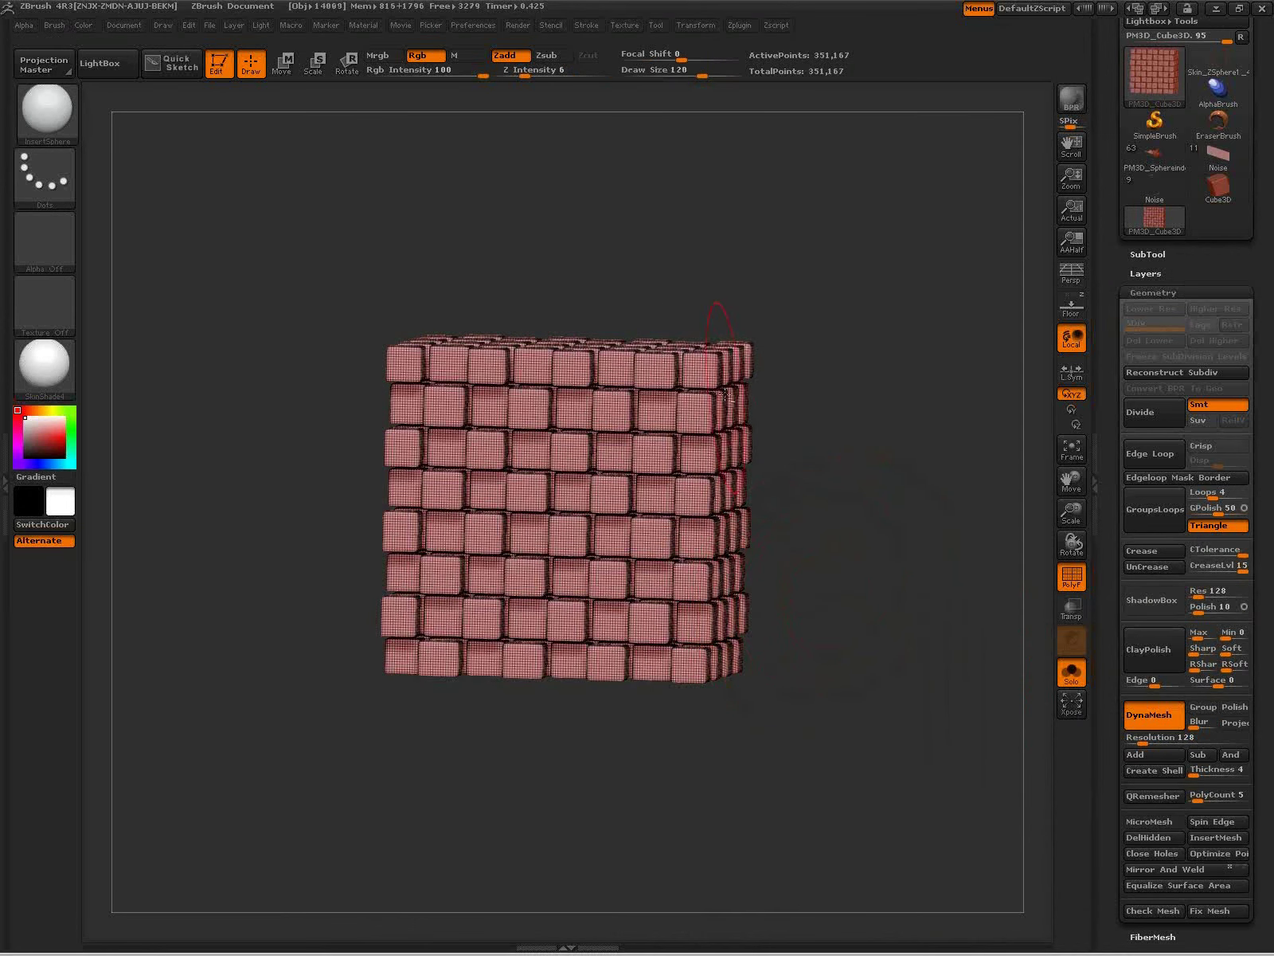
{"action": "left_click_drag", "start_coordinate": [713, 361], "coordinate": [863, 701]}
Step: Activate surface noise on the inserted sphere and remesh with DynaMesh to carve it out of the block cube
{"action": "left_click", "coordinate": [1154, 293]}
{"action": "left_click", "coordinate": [1148, 370]}
{"action": "left_click", "coordinate": [1162, 387]}
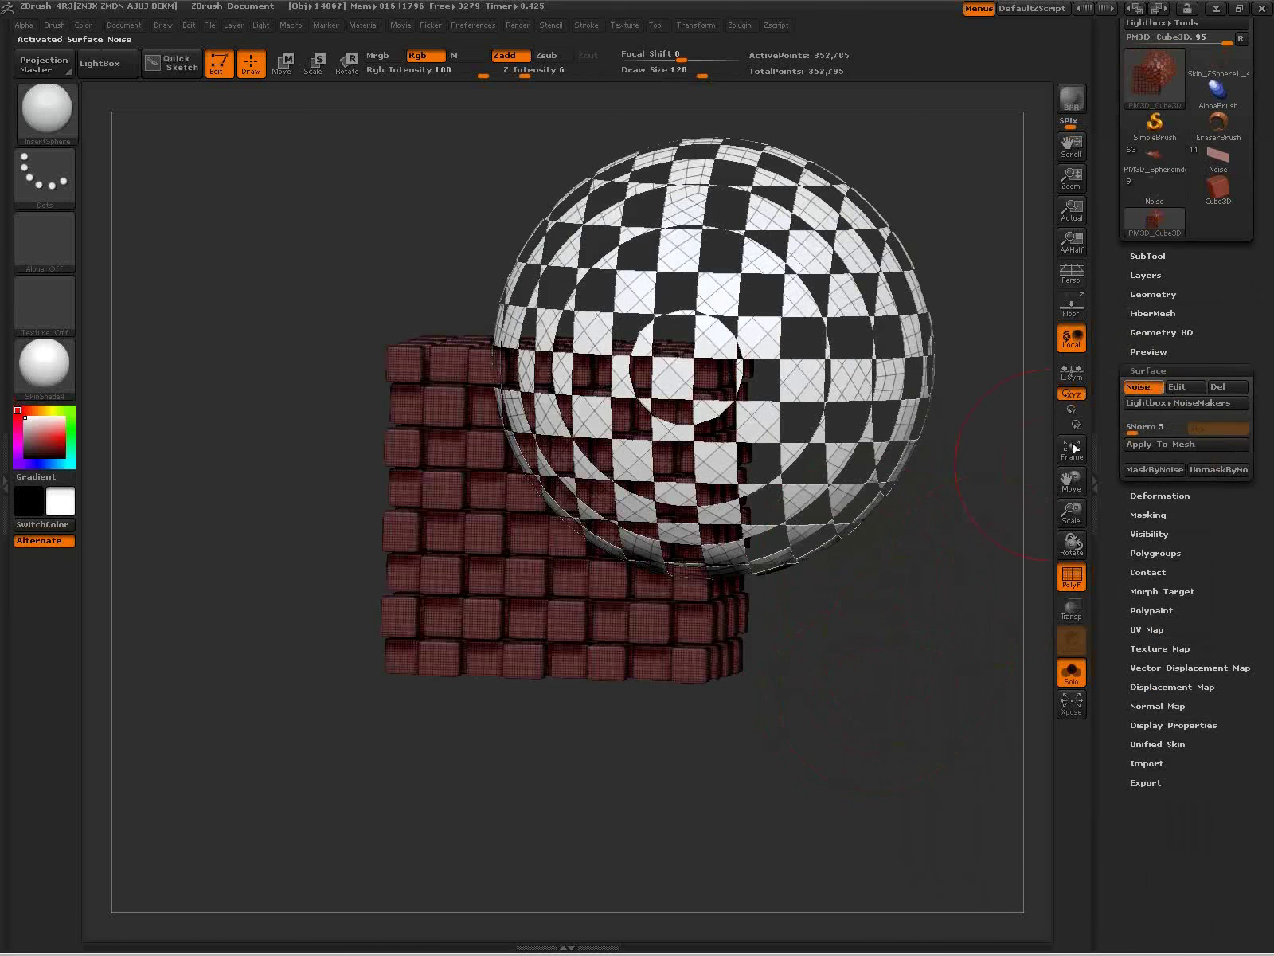
{"action": "left_click_drag", "start_coordinate": [860, 687], "coordinate": [947, 839], "text": "ctrl"}
{"action": "mouse_move", "coordinate": [855, 696]}
{"action": "left_mouse_down"}
{"action": "mouse_move", "coordinate": [842, 749]}
{"action": "mouse_move", "coordinate": [865, 704]}
{"action": "mouse_move", "coordinate": [861, 672]}
{"action": "left_mouse_up"}
{"action": "key", "text": "shift+f"}
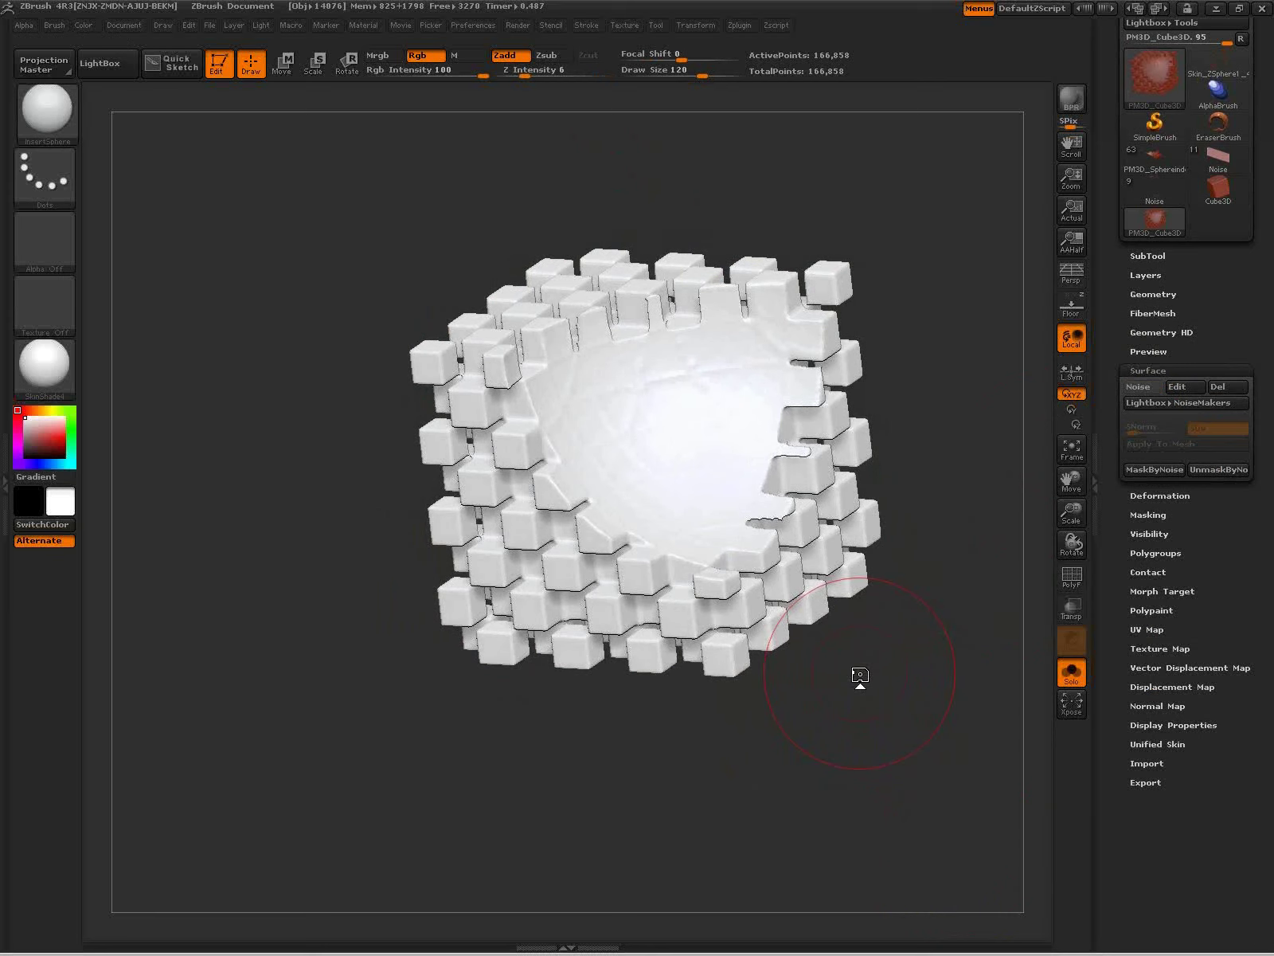
Step: Load PolySphere.ZTL from LightBox's tool library and close LightBox
{"action": "mouse_move", "coordinate": [1218, 201]}
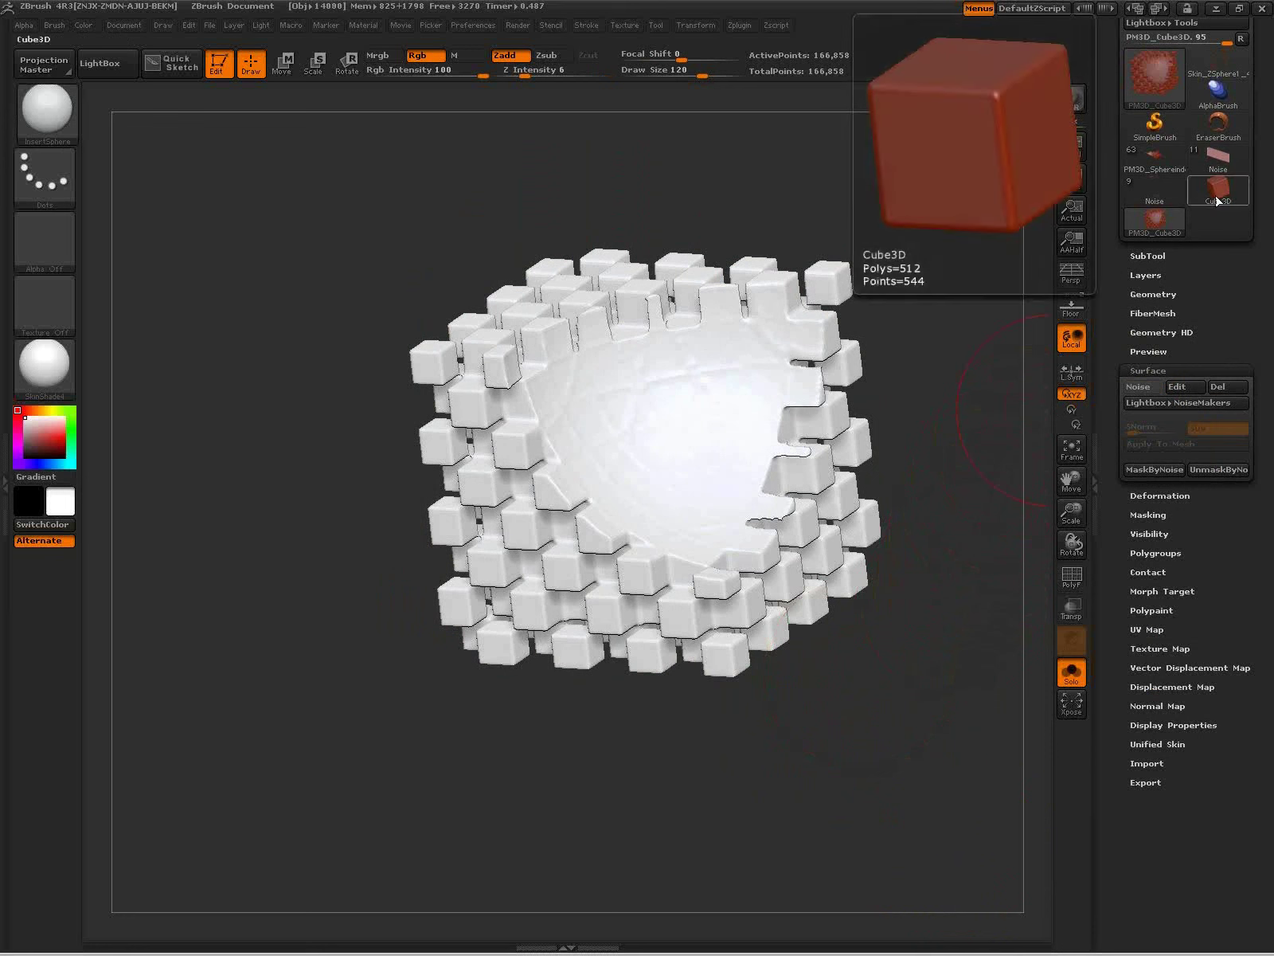
{"action": "key", "text": "comma"}
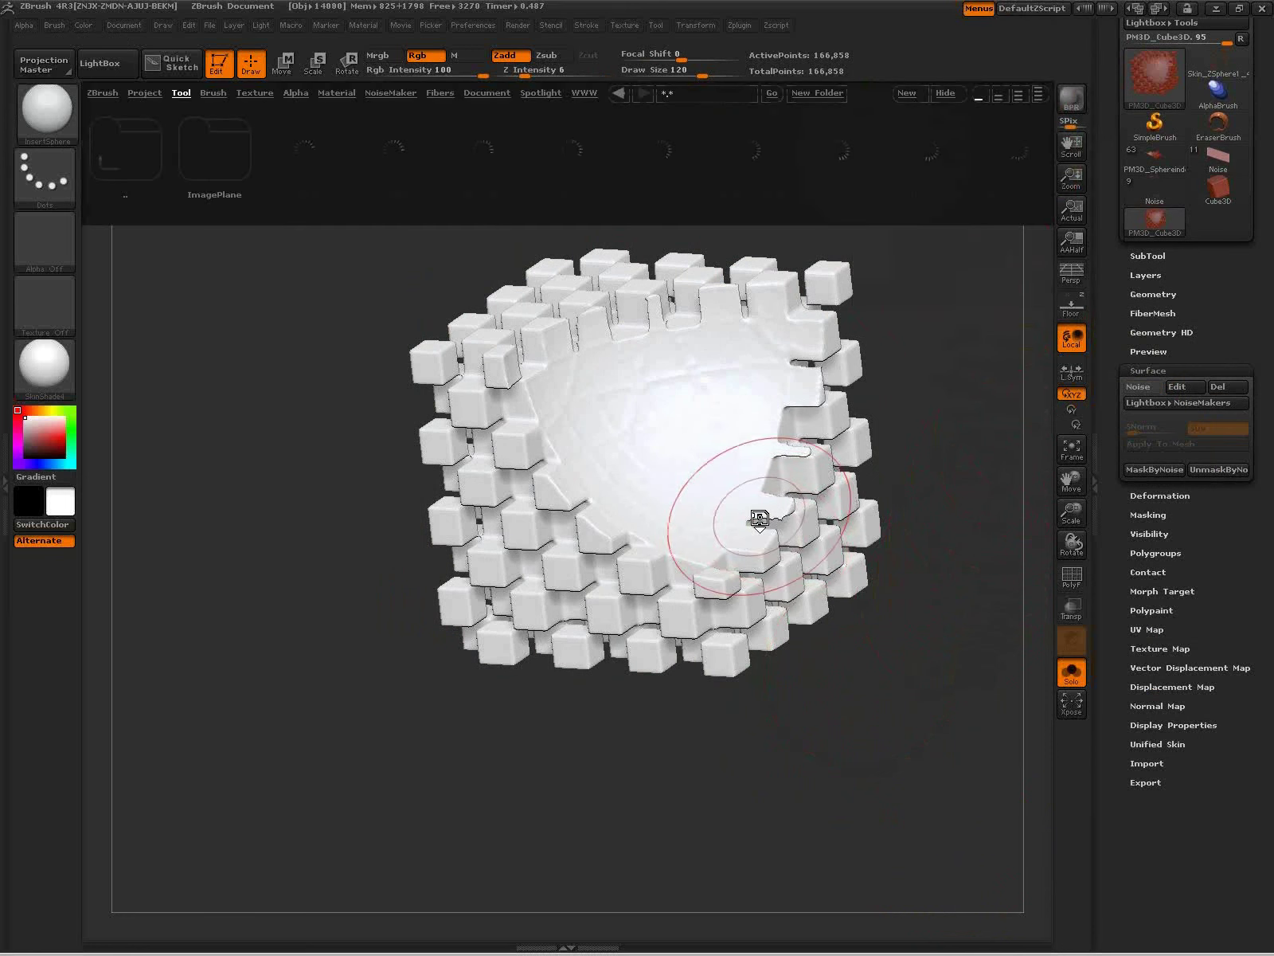
{"action": "left_click_drag", "start_coordinate": [835, 158], "coordinate": [743, 171]}
{"action": "double_click", "coordinate": [785, 170]}
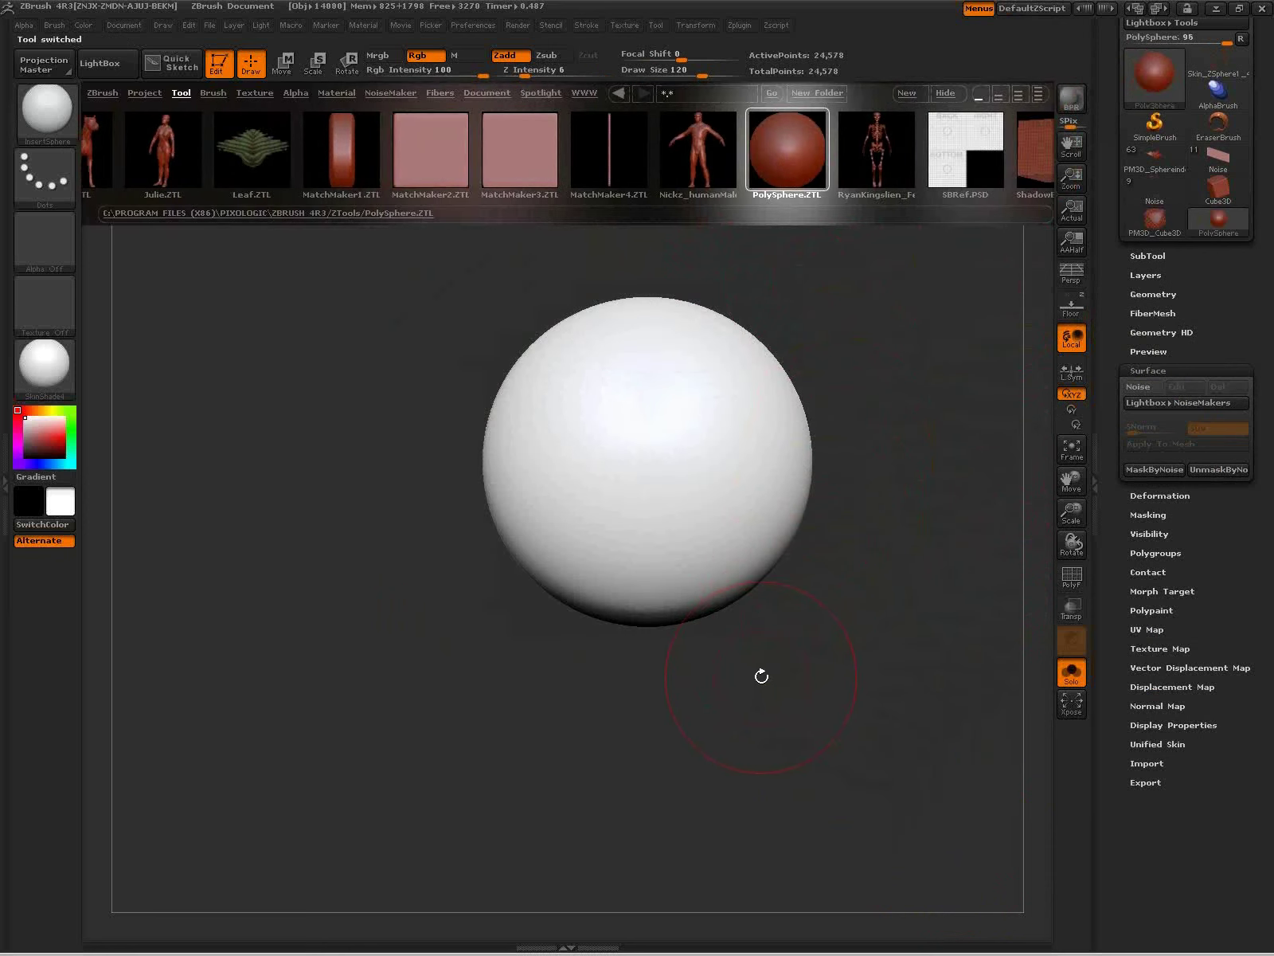
{"action": "key", "text": "comma"}
Step: Subdivide the PolySphere three times
{"action": "mouse_move", "coordinate": [760, 510]}
{"action": "right_mouse_down", "text": "alt"}
{"action": "mouse_move", "coordinate": [709, 526]}
{"action": "mouse_move", "coordinate": [725, 554]}
{"action": "mouse_move", "coordinate": [703, 549]}
{"action": "mouse_move", "coordinate": [761, 572]}
{"action": "right_mouse_up", "text": "alt"}
{"action": "key", "text": "shift+f"}
{"action": "key", "text": "shift+f"}
{"action": "key", "text": "ctrl+d"}
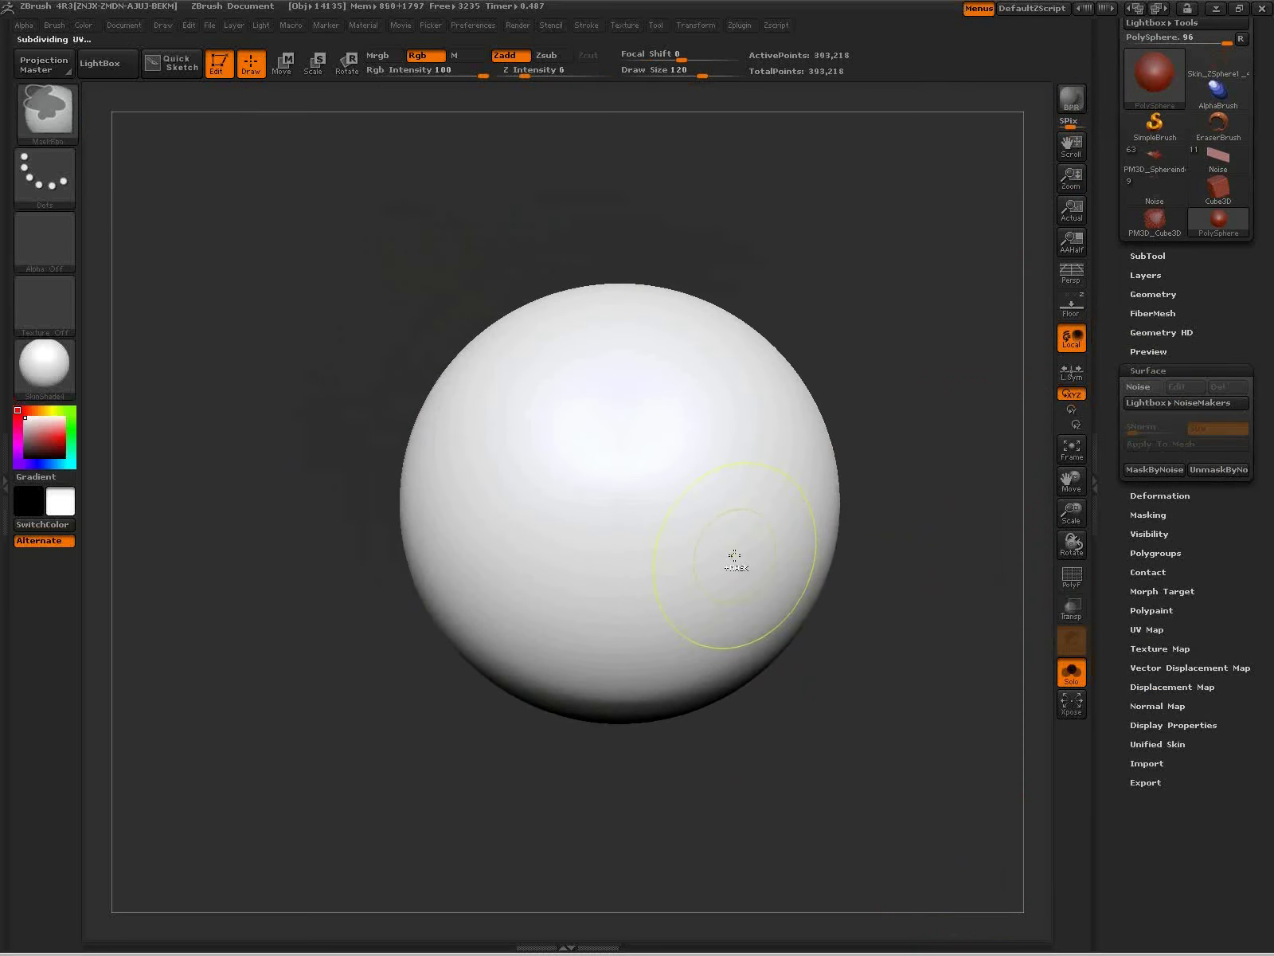
{"action": "key", "text": "ctrl+d"}
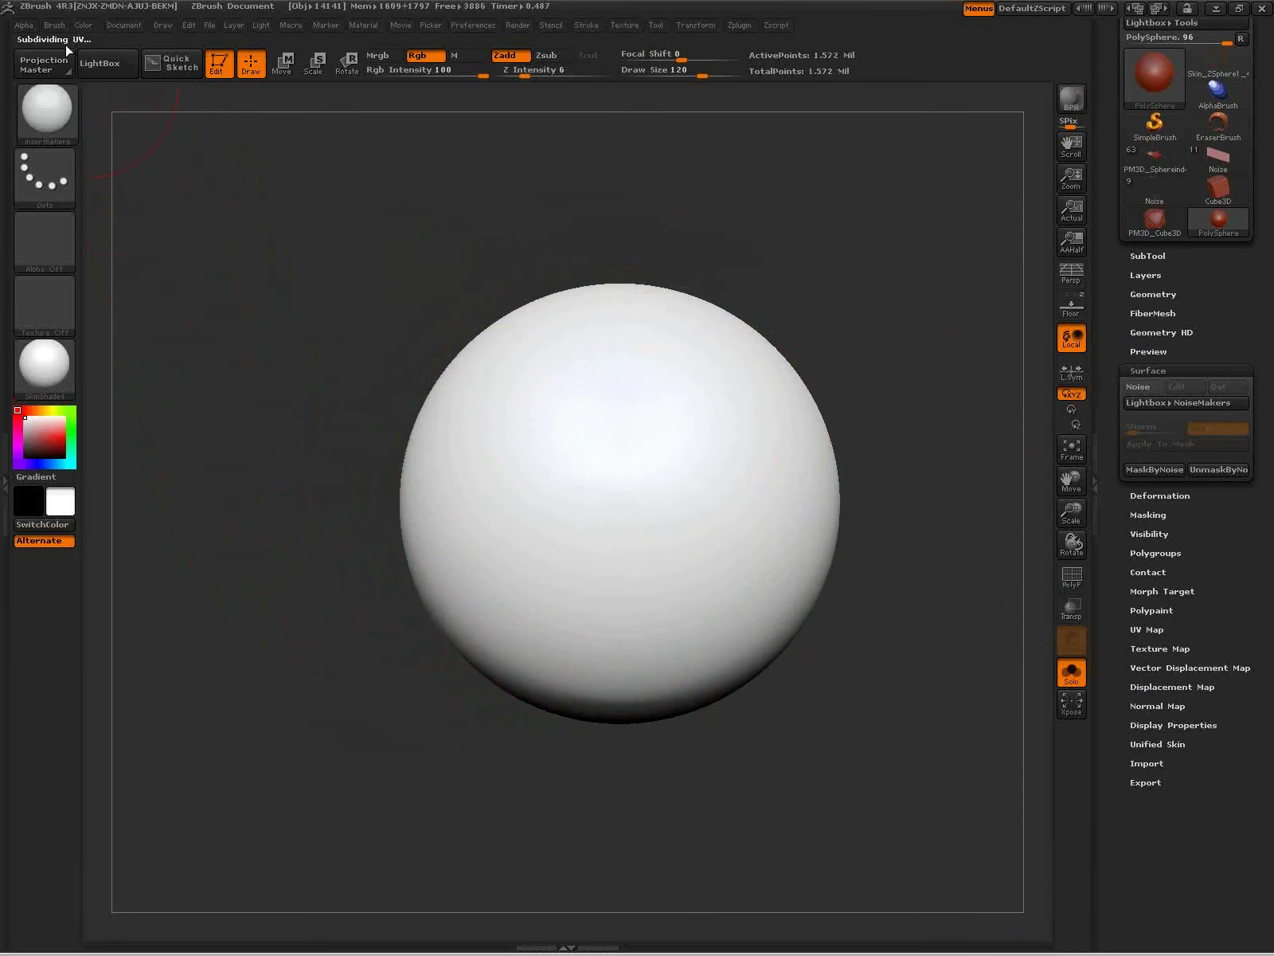
Step: Create a 256 by 256 alpha from NoiseMaker using the NoisePlug Scales pattern
{"action": "left_click", "coordinate": [54, 26]}
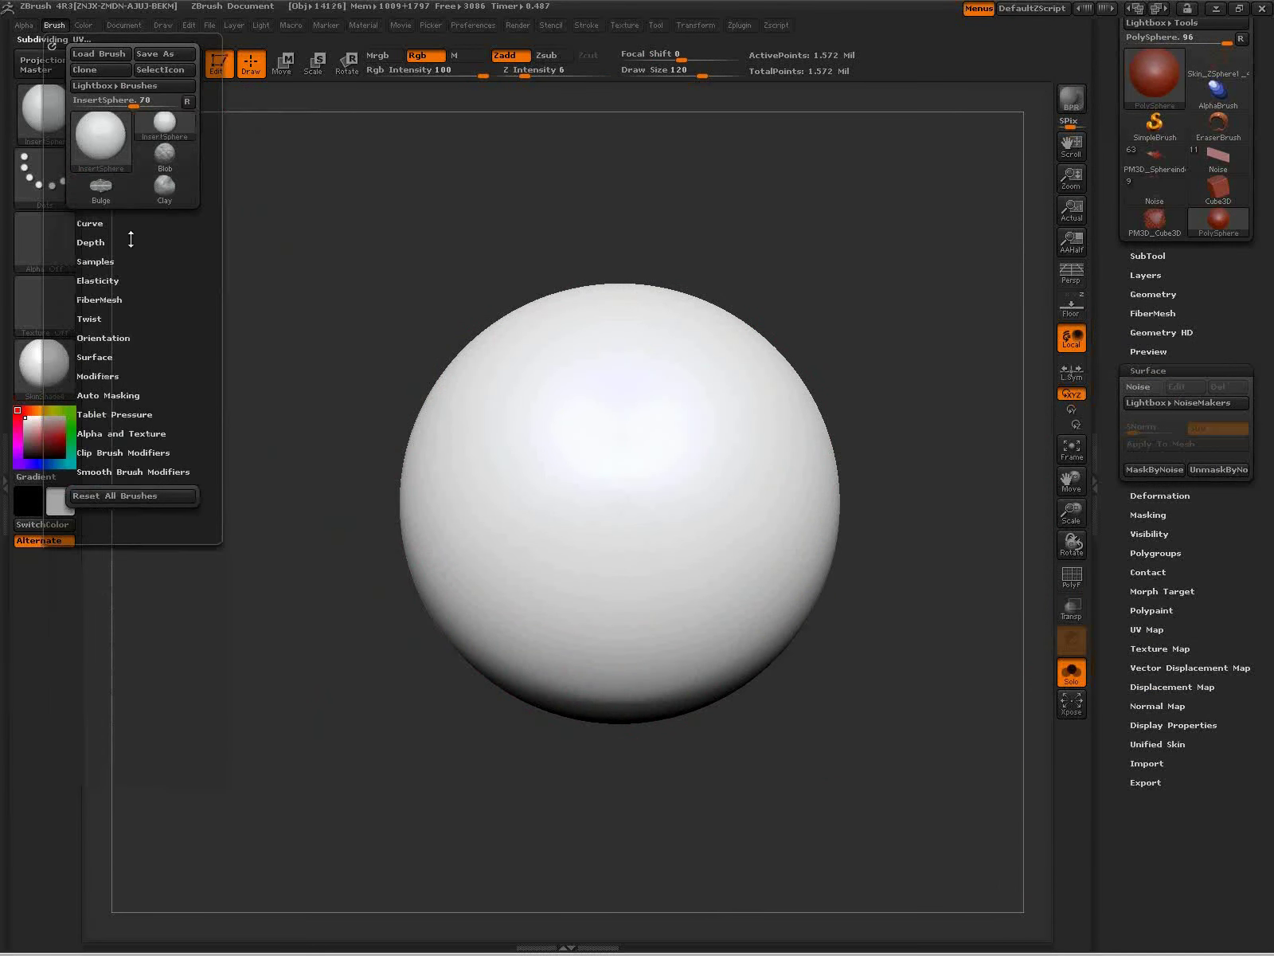
{"action": "left_click", "coordinate": [26, 27]}
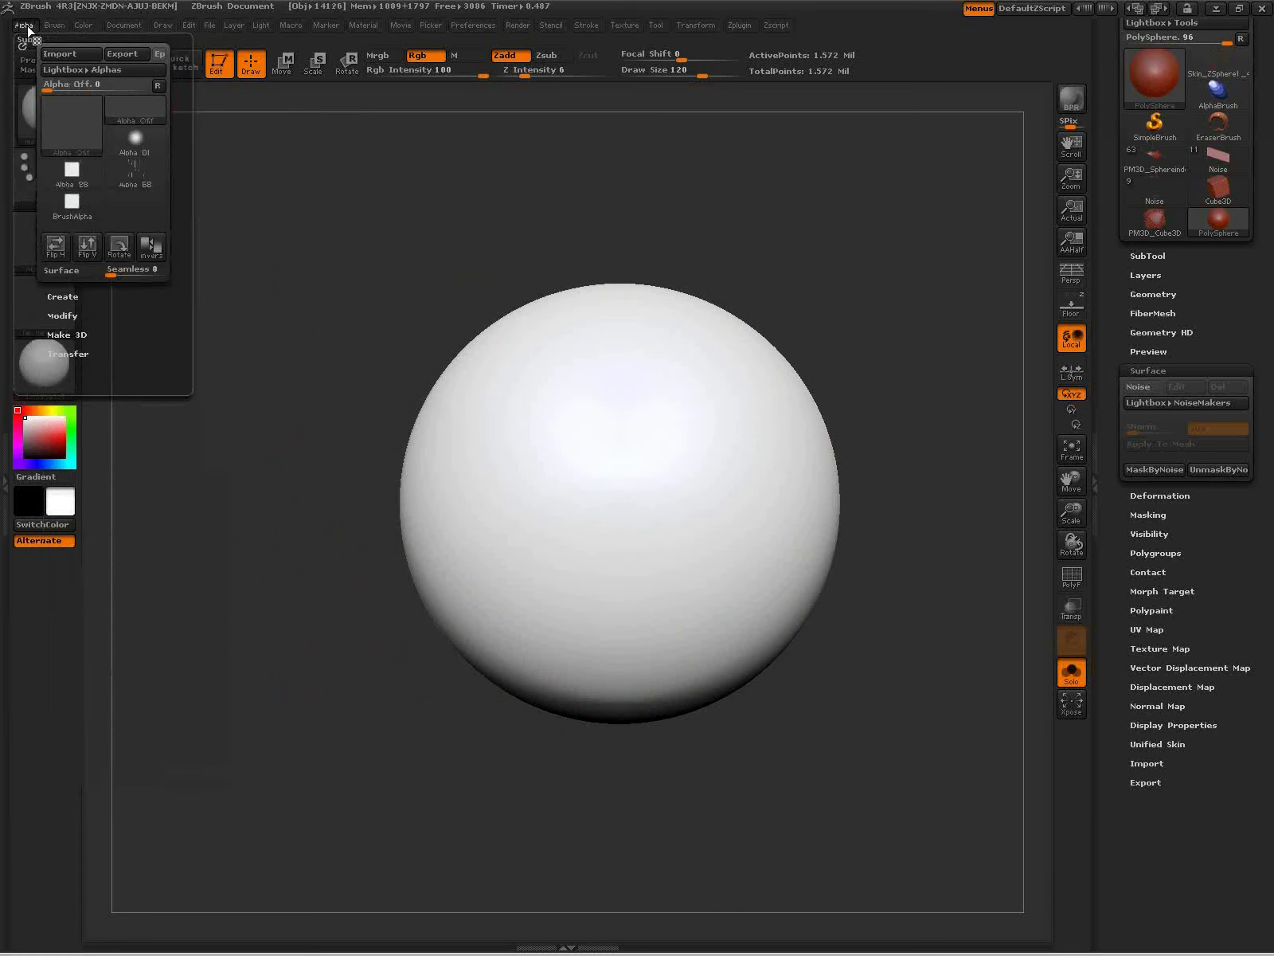
{"action": "left_click", "coordinate": [71, 298]}
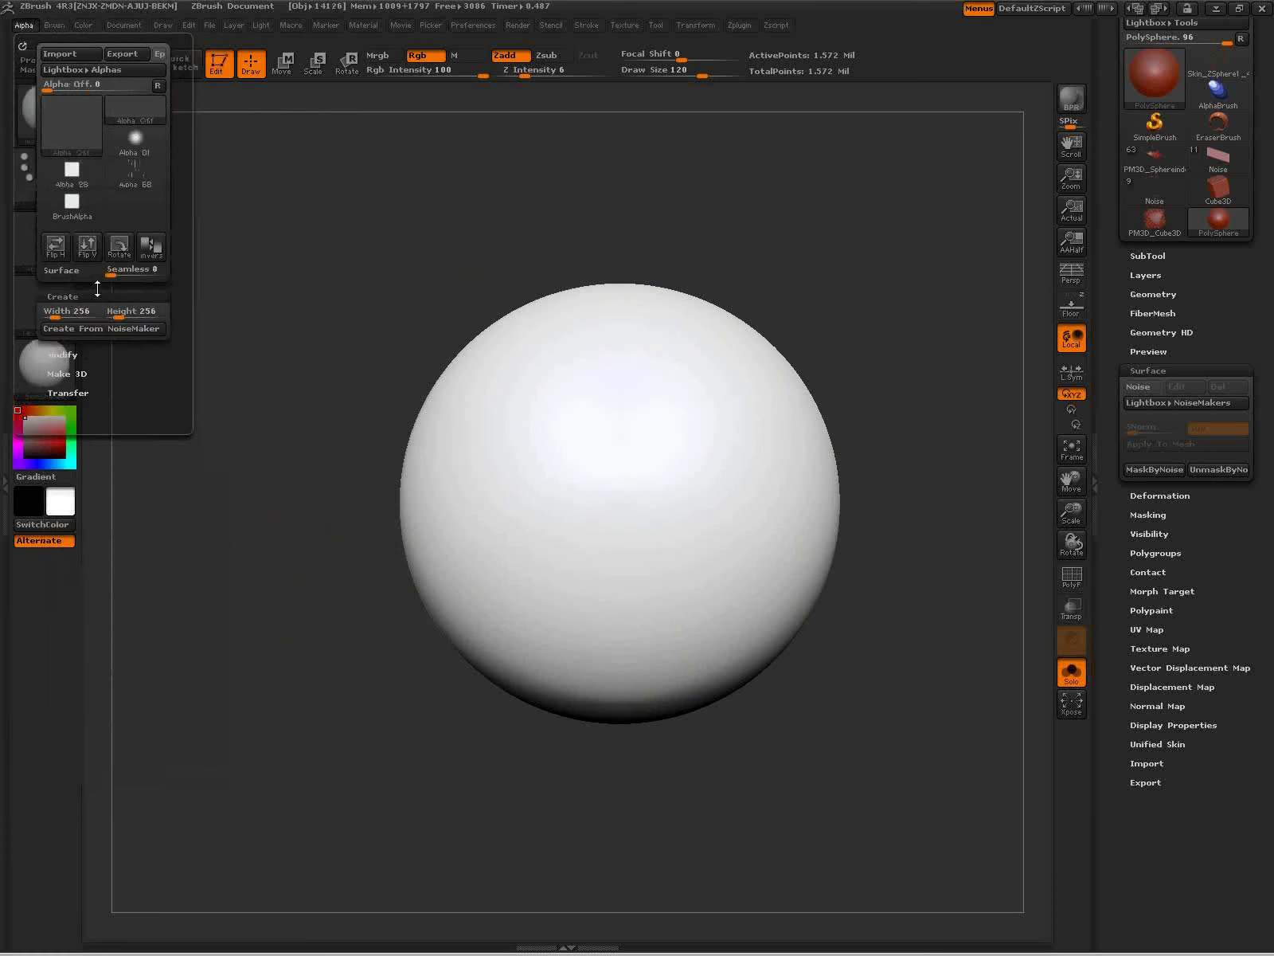
{"action": "left_click", "coordinate": [139, 329]}
{"action": "left_click_drag", "start_coordinate": [583, 715], "coordinate": [546, 720]}
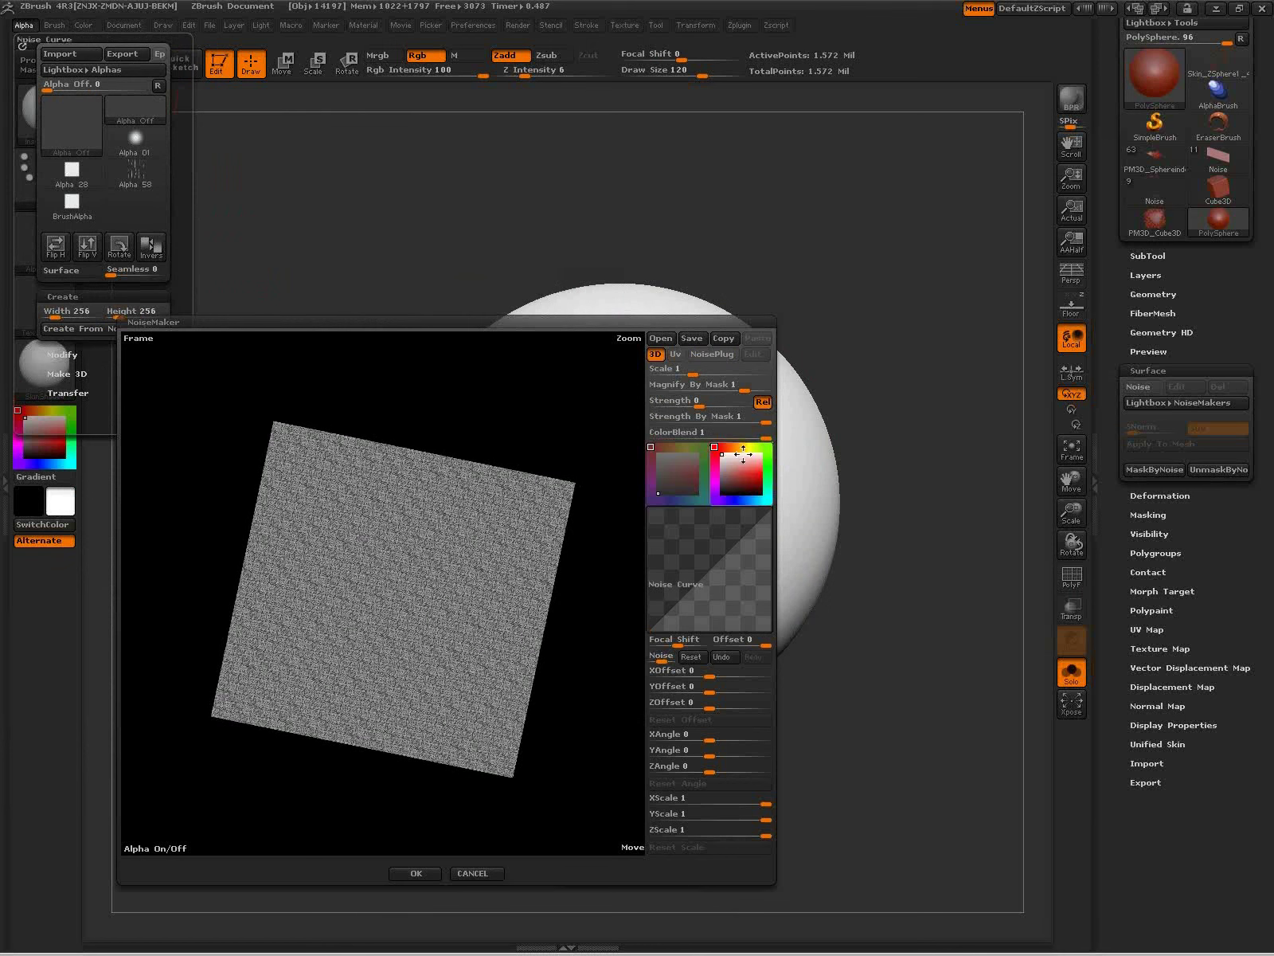
{"action": "left_click", "coordinate": [719, 359]}
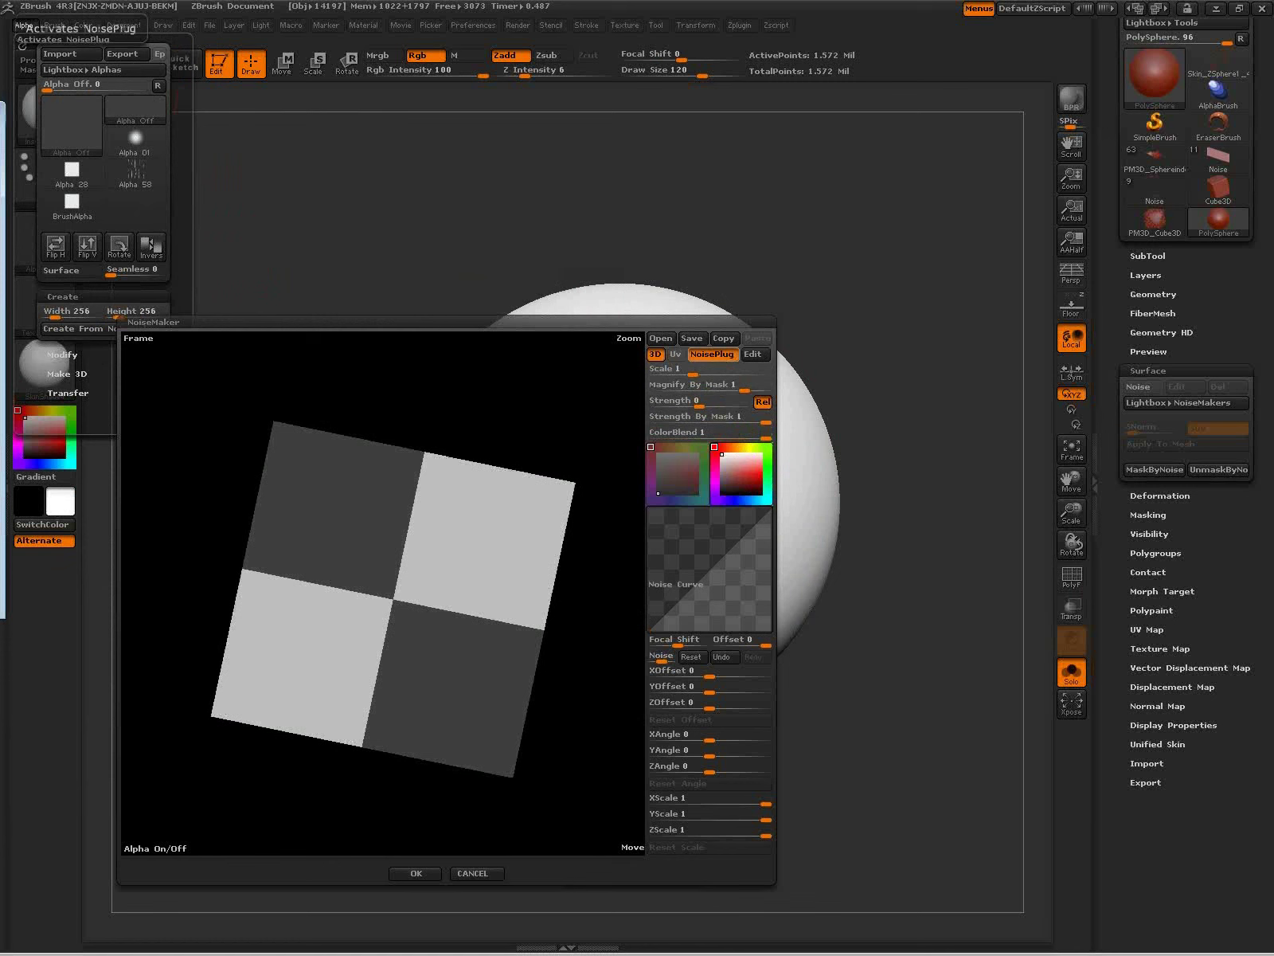
{"action": "left_click_drag", "start_coordinate": [0, 114], "coordinate": [538, 105]}
{"action": "left_click_drag", "start_coordinate": [250, 105], "coordinate": [726, 6]}
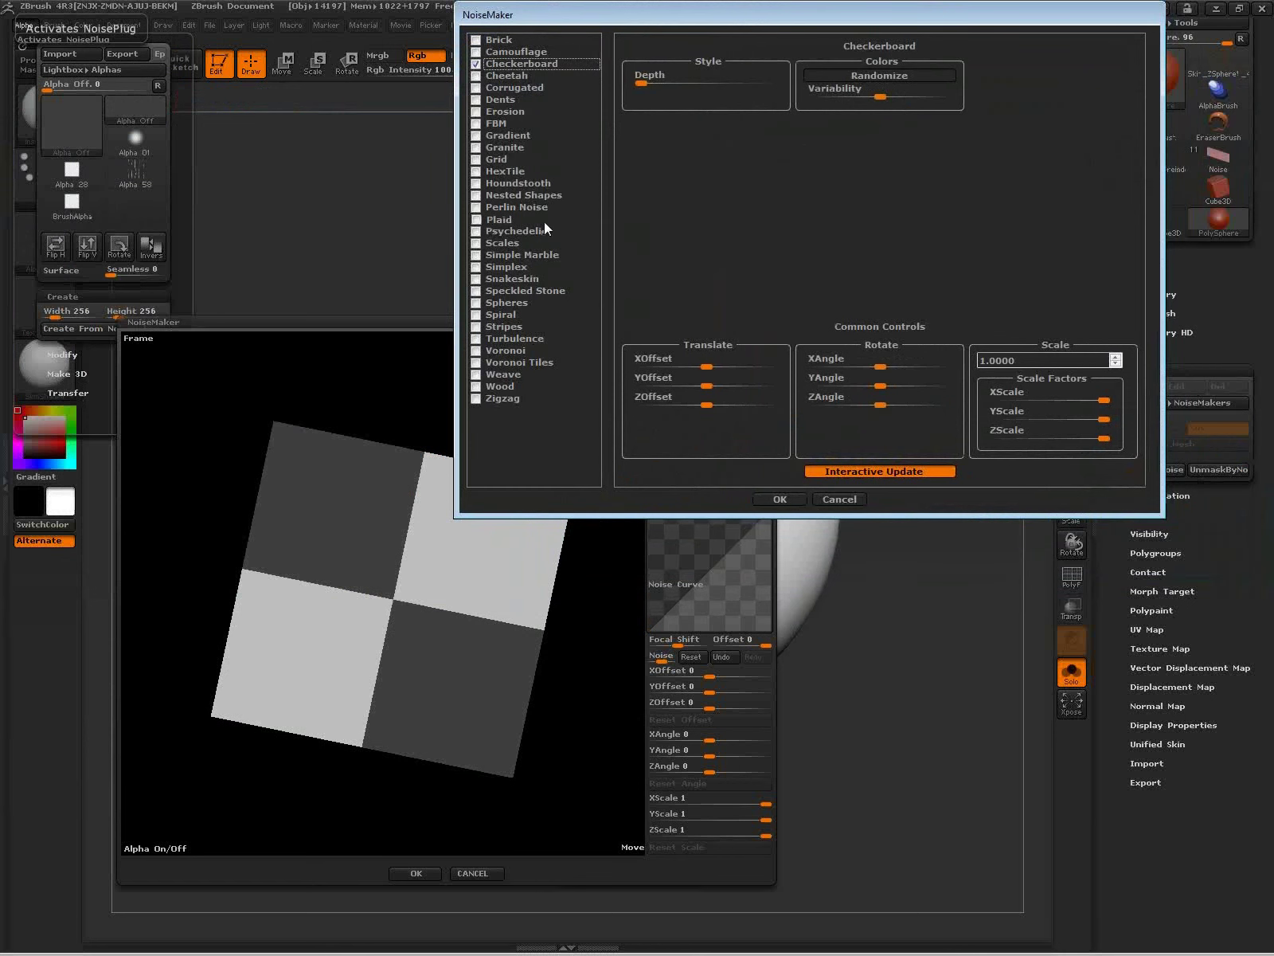
{"action": "left_click", "coordinate": [504, 243]}
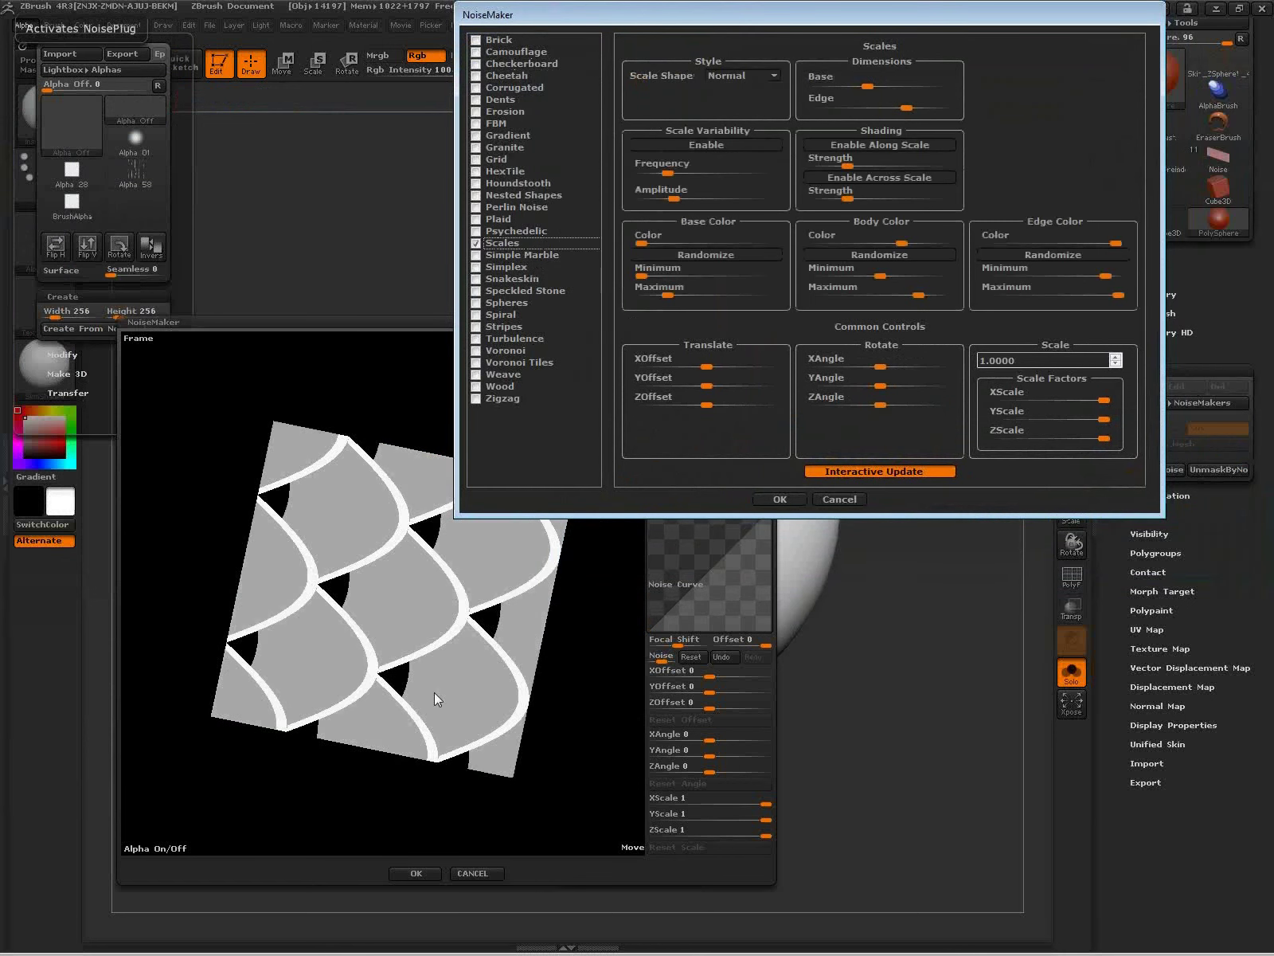
{"action": "left_click", "coordinate": [780, 498]}
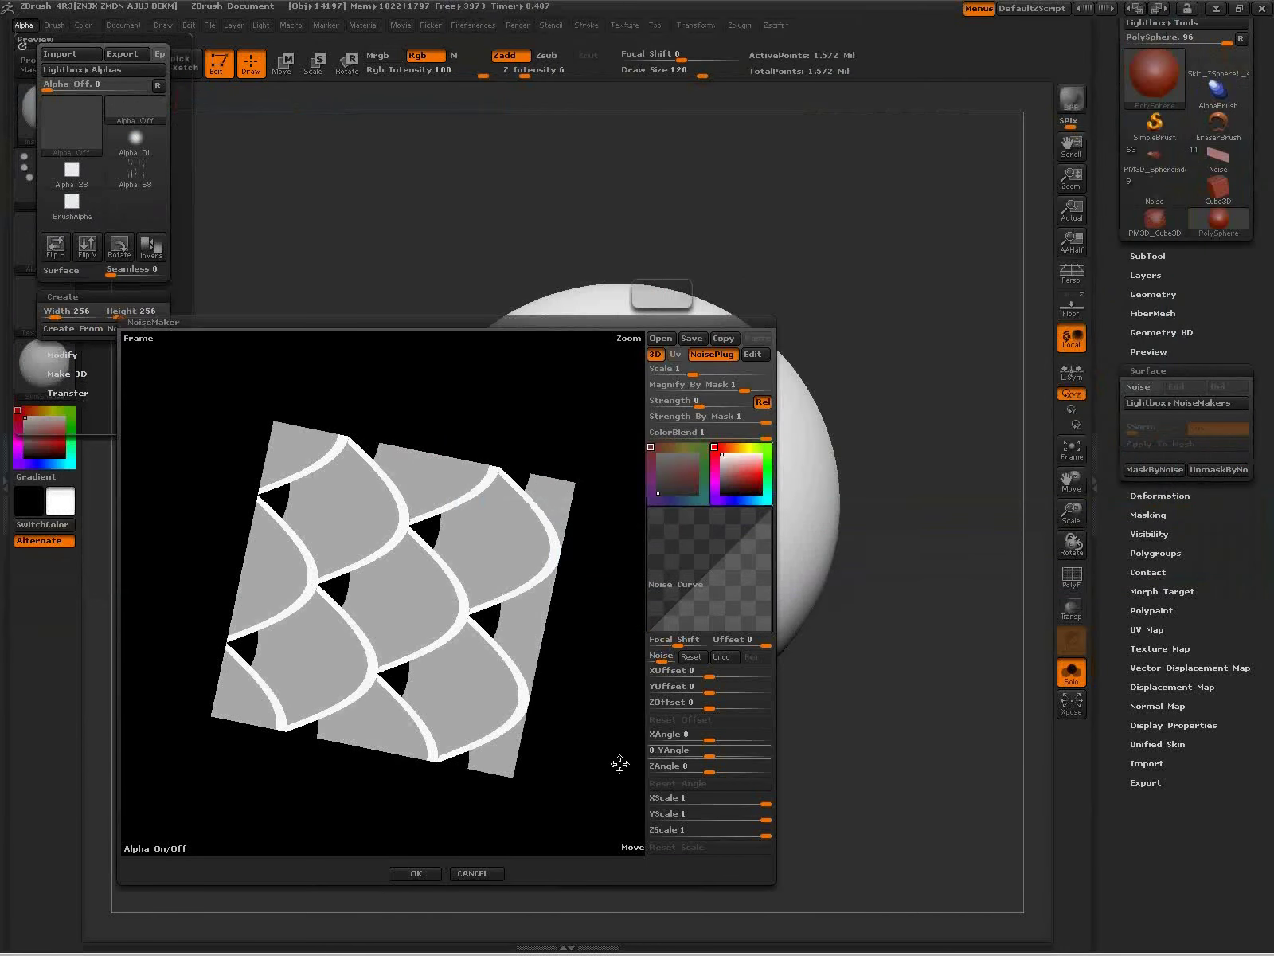
{"action": "left_click", "coordinate": [415, 873]}
{"action": "mouse_move", "coordinate": [64, 249]}
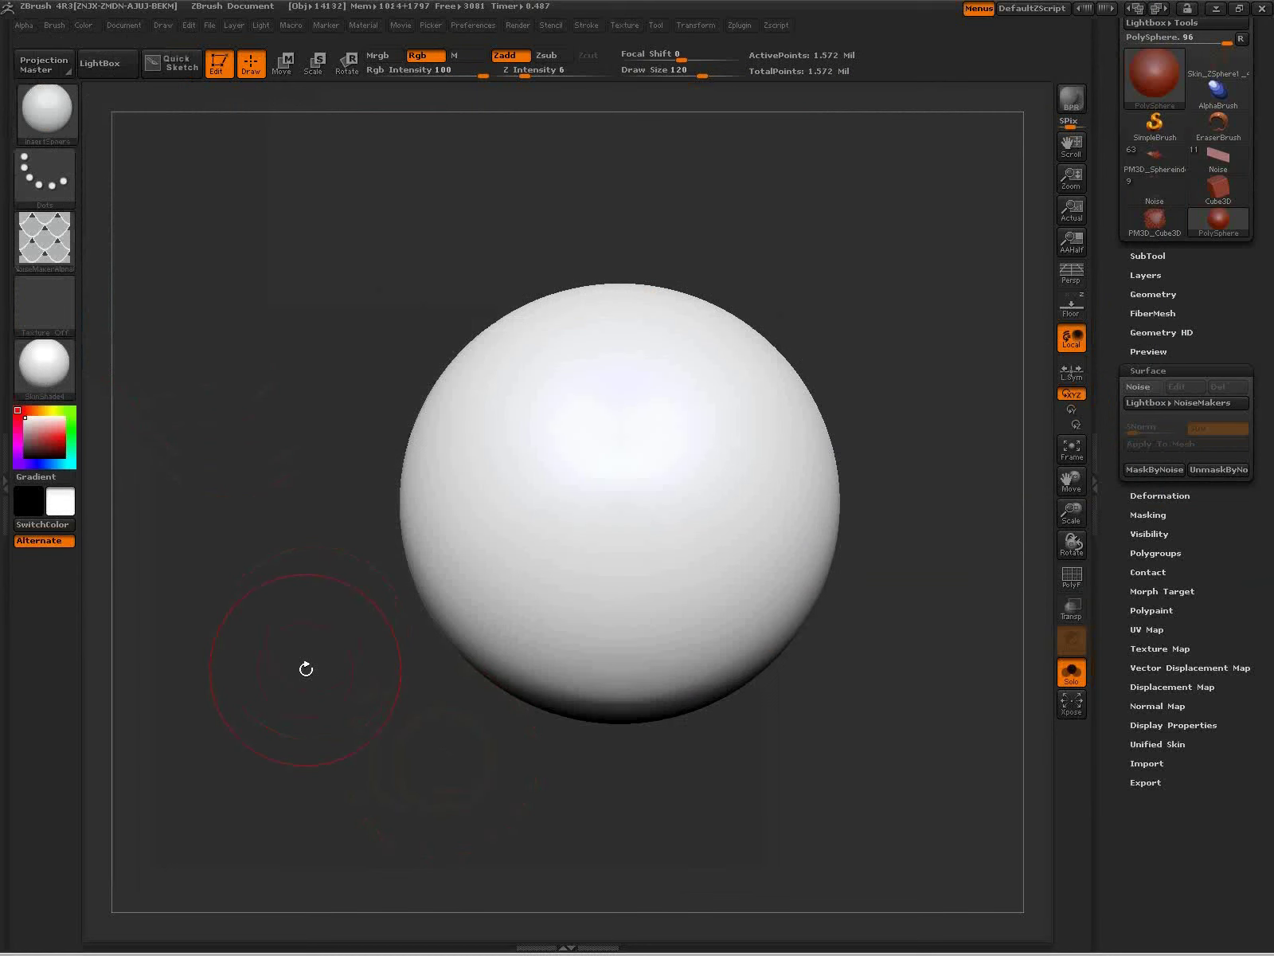
Step: Stamp the new scales alpha at the centre of the sphere using the Standard brush with the DragRect stroke
{"action": "key", "text": "b"}
{"action": "key", "text": "s"}
{"action": "key", "text": "t"}
{"action": "left_click", "coordinate": [45, 177]}
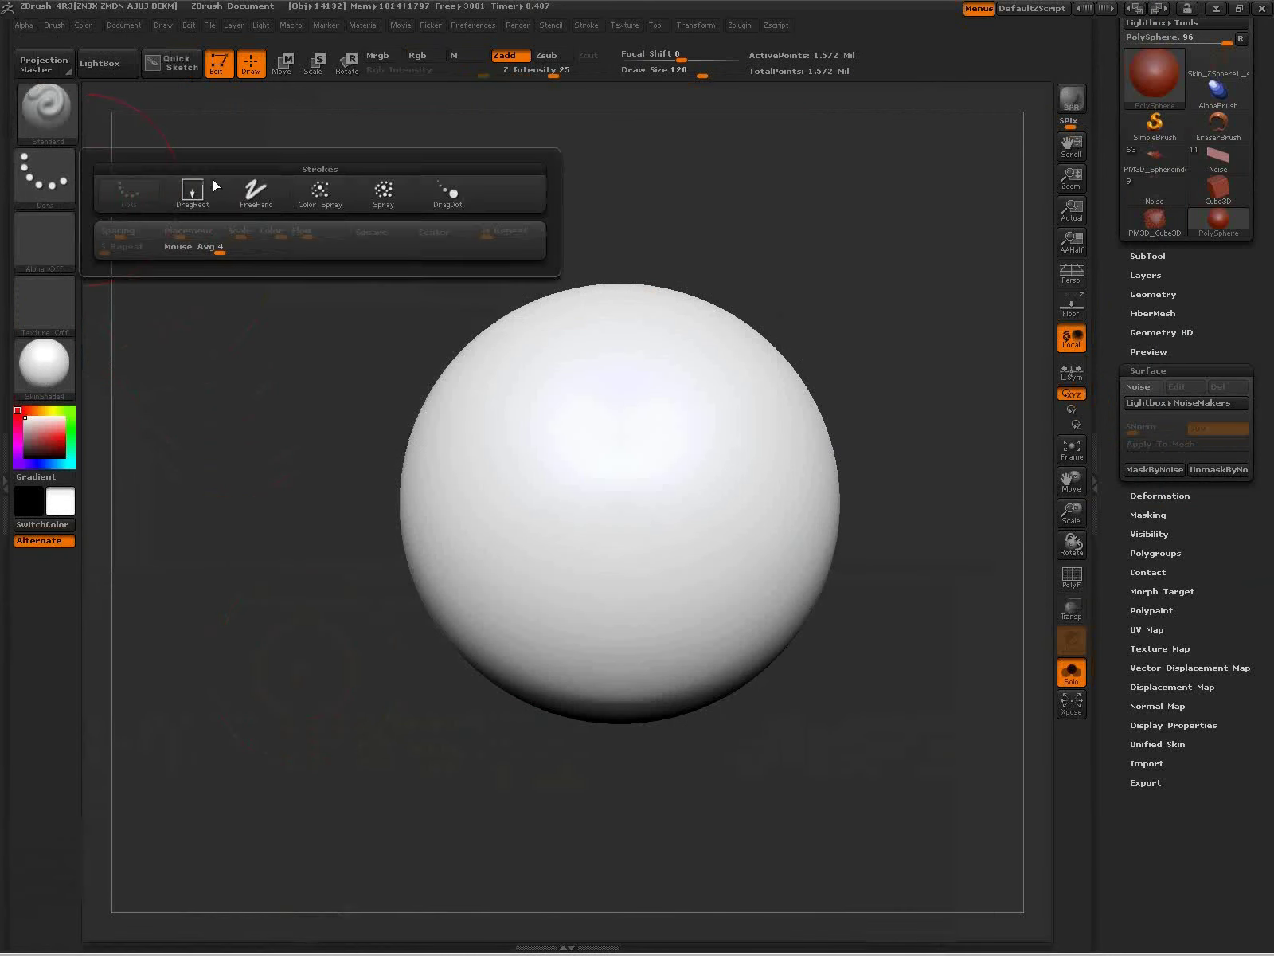
{"action": "left_click", "coordinate": [205, 194]}
{"action": "mouse_move", "coordinate": [71, 250]}
{"action": "left_mouse_down"}
{"action": "mouse_move", "coordinate": [285, 255]}
{"action": "mouse_move", "coordinate": [424, 239]}
{"action": "left_mouse_up"}
{"action": "left_click", "coordinate": [459, 254]}
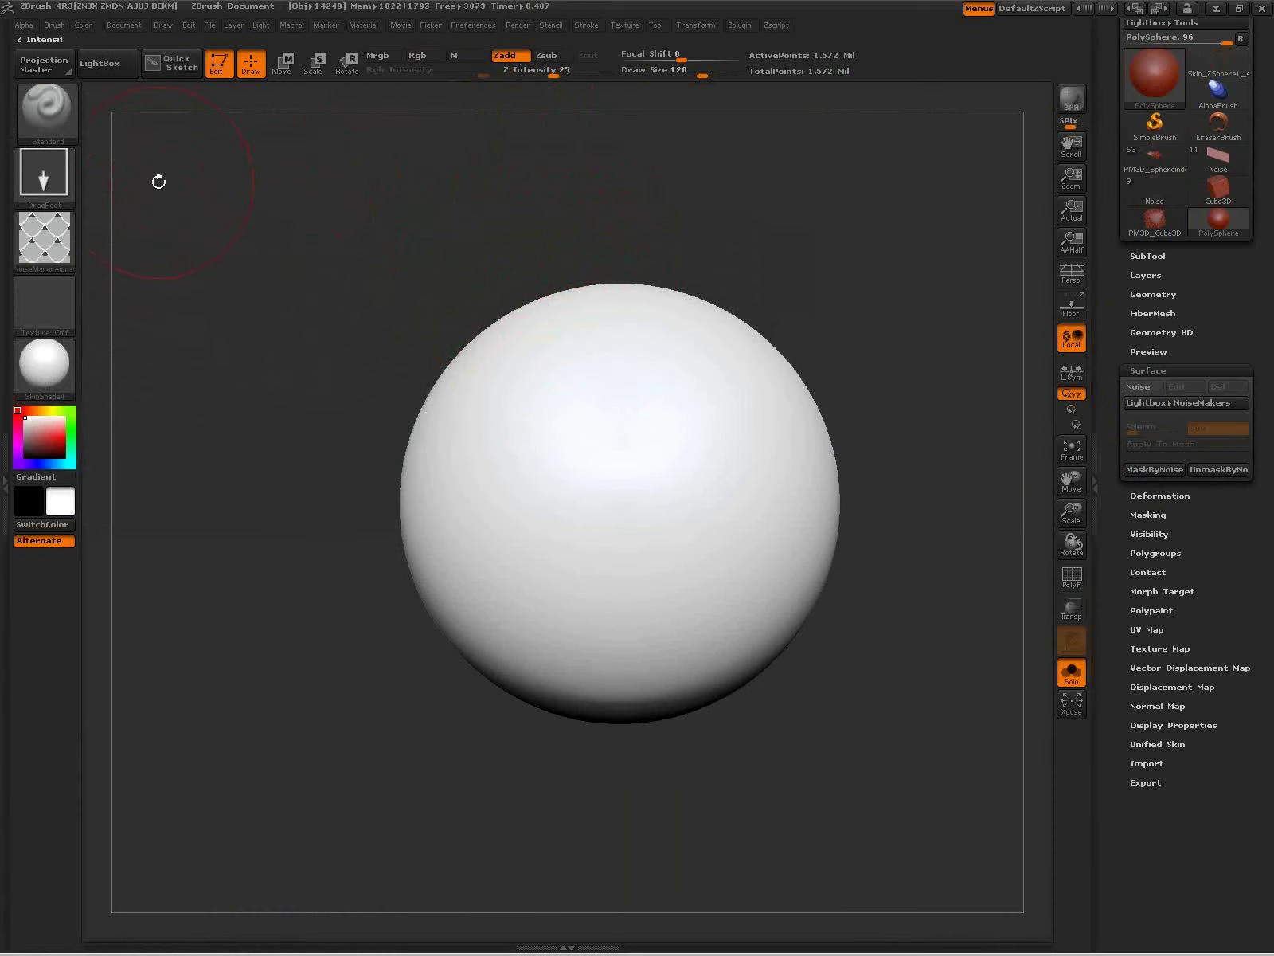
{"action": "left_click_drag", "start_coordinate": [618, 490], "coordinate": [678, 580]}
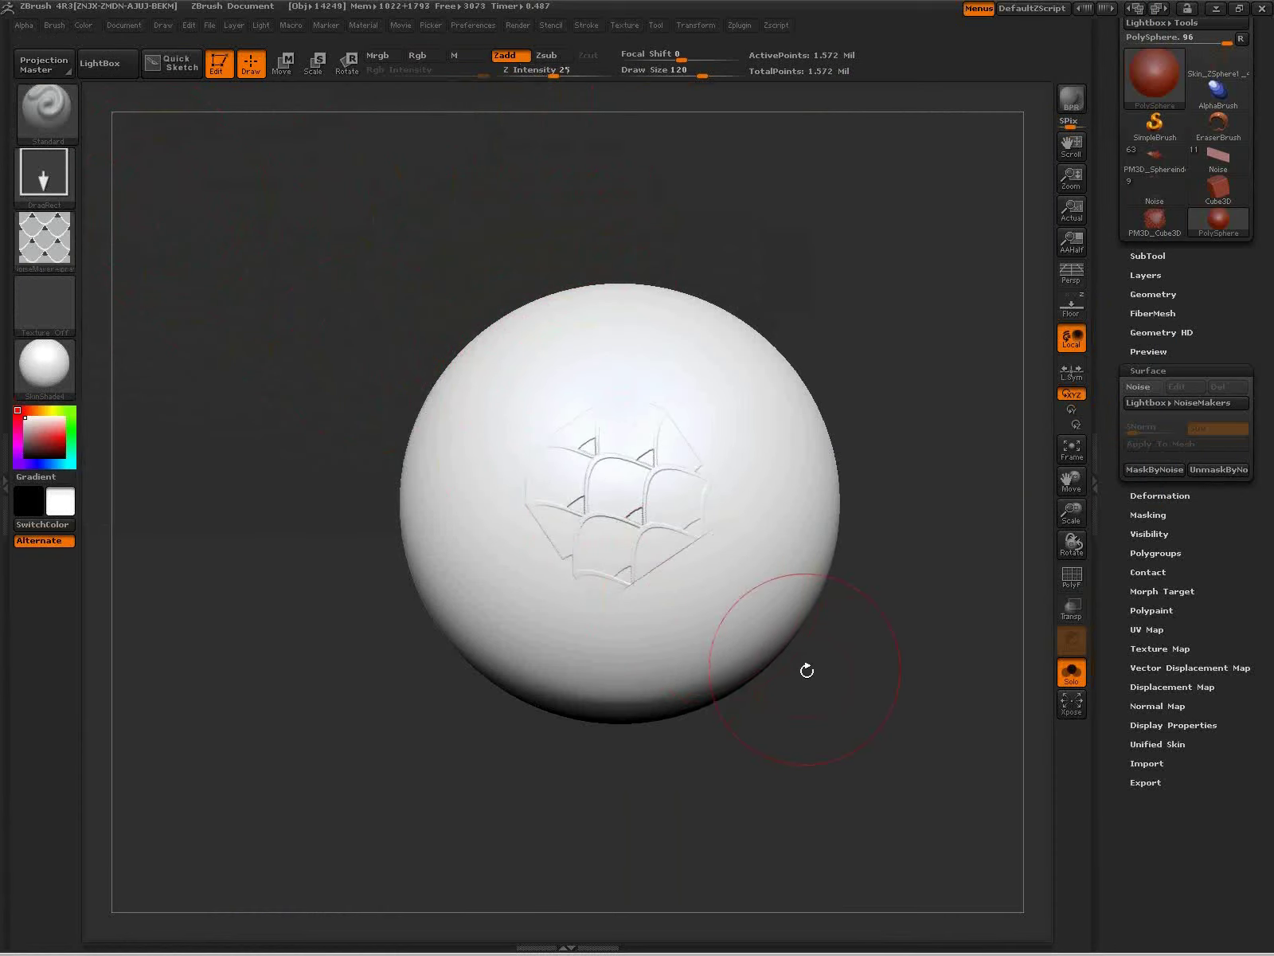
Step: Set the scales alpha's H Tiles to 3 and stamp the tiled pattern beside the first patch on the sphere
{"action": "left_click", "coordinate": [25, 26]}
{"action": "left_click", "coordinate": [65, 336]}
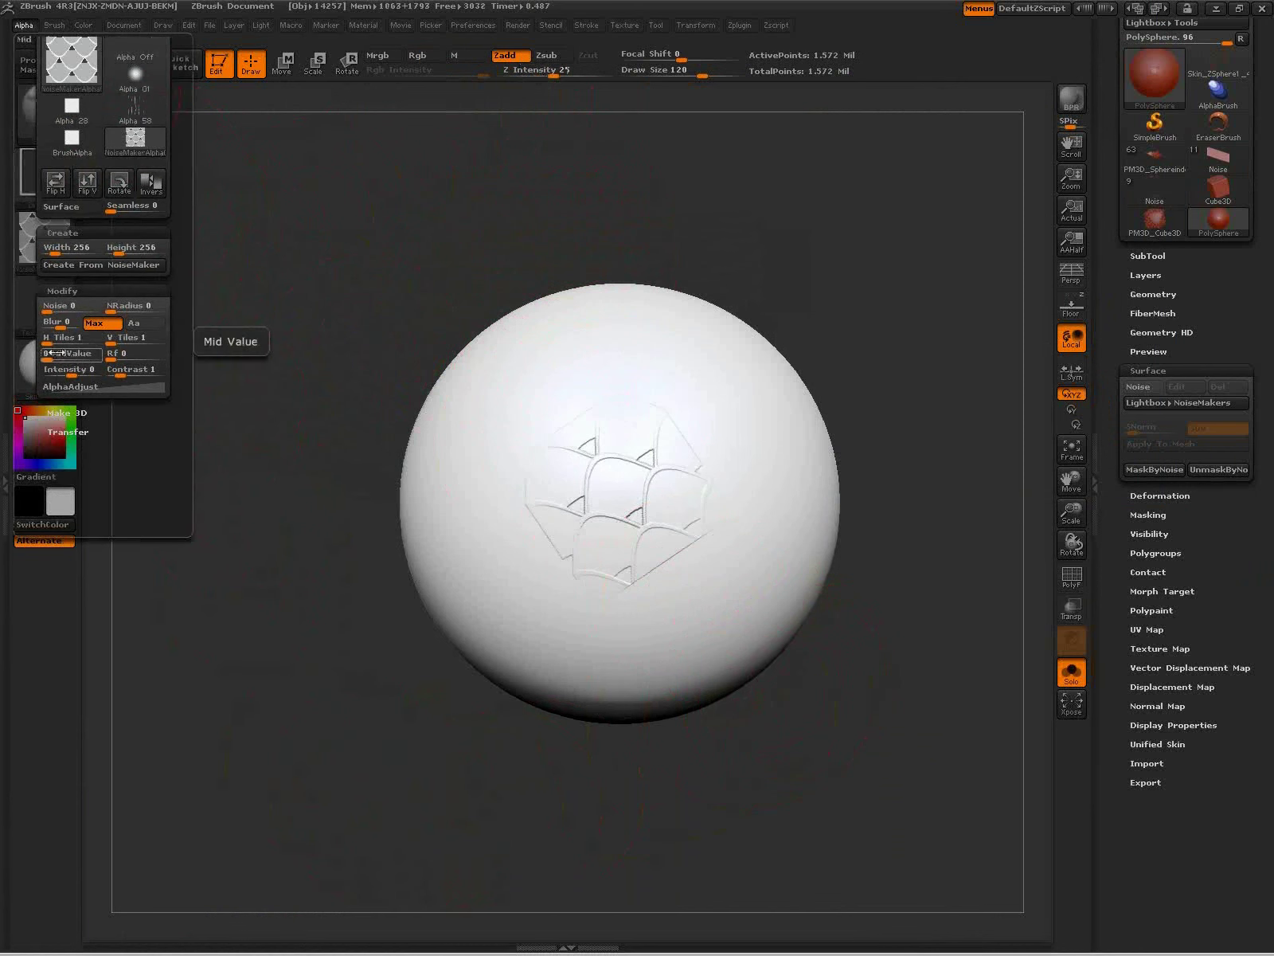
{"action": "left_click_drag", "start_coordinate": [64, 344], "coordinate": [60, 344]}
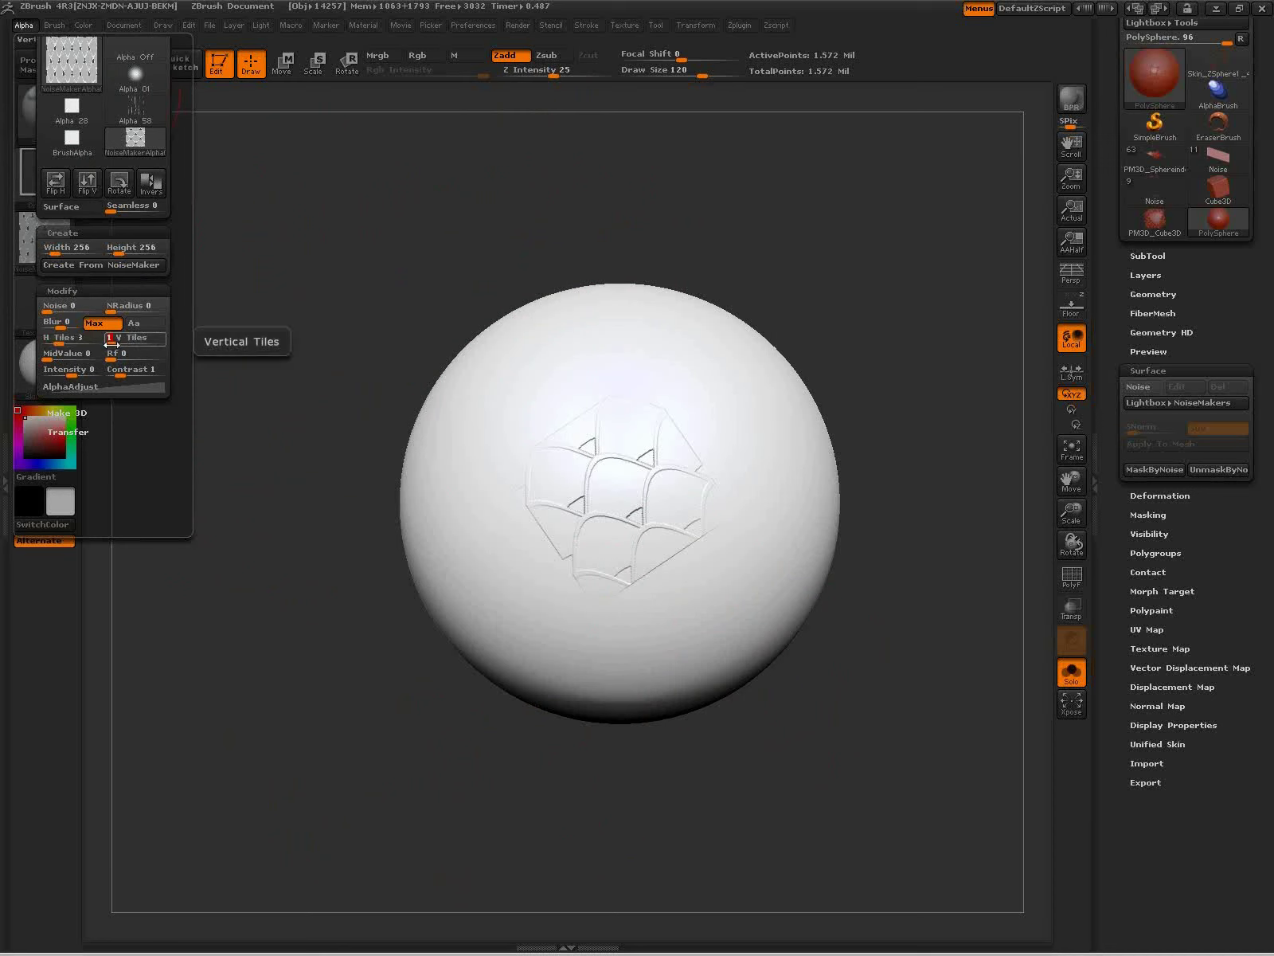
{"action": "left_click_drag", "start_coordinate": [720, 613], "coordinate": [749, 684]}
{"action": "left_click_drag", "start_coordinate": [892, 672], "coordinate": [743, 737]}
{"action": "left_click_drag", "start_coordinate": [578, 663], "coordinate": [629, 721]}
{"action": "mouse_move", "coordinate": [520, 817]}
{"action": "left_mouse_down"}
{"action": "mouse_move", "coordinate": [611, 713]}
{"action": "mouse_move", "coordinate": [589, 693]}
{"action": "left_mouse_up"}
Step: Set the scales alpha's V Tiles to 3 and stamp a denser scales patch on the sphere's front
{"action": "left_click", "coordinate": [24, 25]}
{"action": "left_click_drag", "start_coordinate": [135, 396], "coordinate": [122, 405]}
{"action": "left_click_drag", "start_coordinate": [985, 707], "coordinate": [875, 492]}
{"action": "mouse_move", "coordinate": [653, 543]}
{"action": "left_mouse_down"}
{"action": "mouse_move", "coordinate": [702, 622]}
{"action": "mouse_move", "coordinate": [819, 737]}
{"action": "mouse_move", "coordinate": [787, 767]}
{"action": "left_mouse_up"}
Step: Paint a diagonal band of scales across the lower sphere with the Dots stroke, Roll enabled and draw size 47
{"action": "key", "text": "s"}
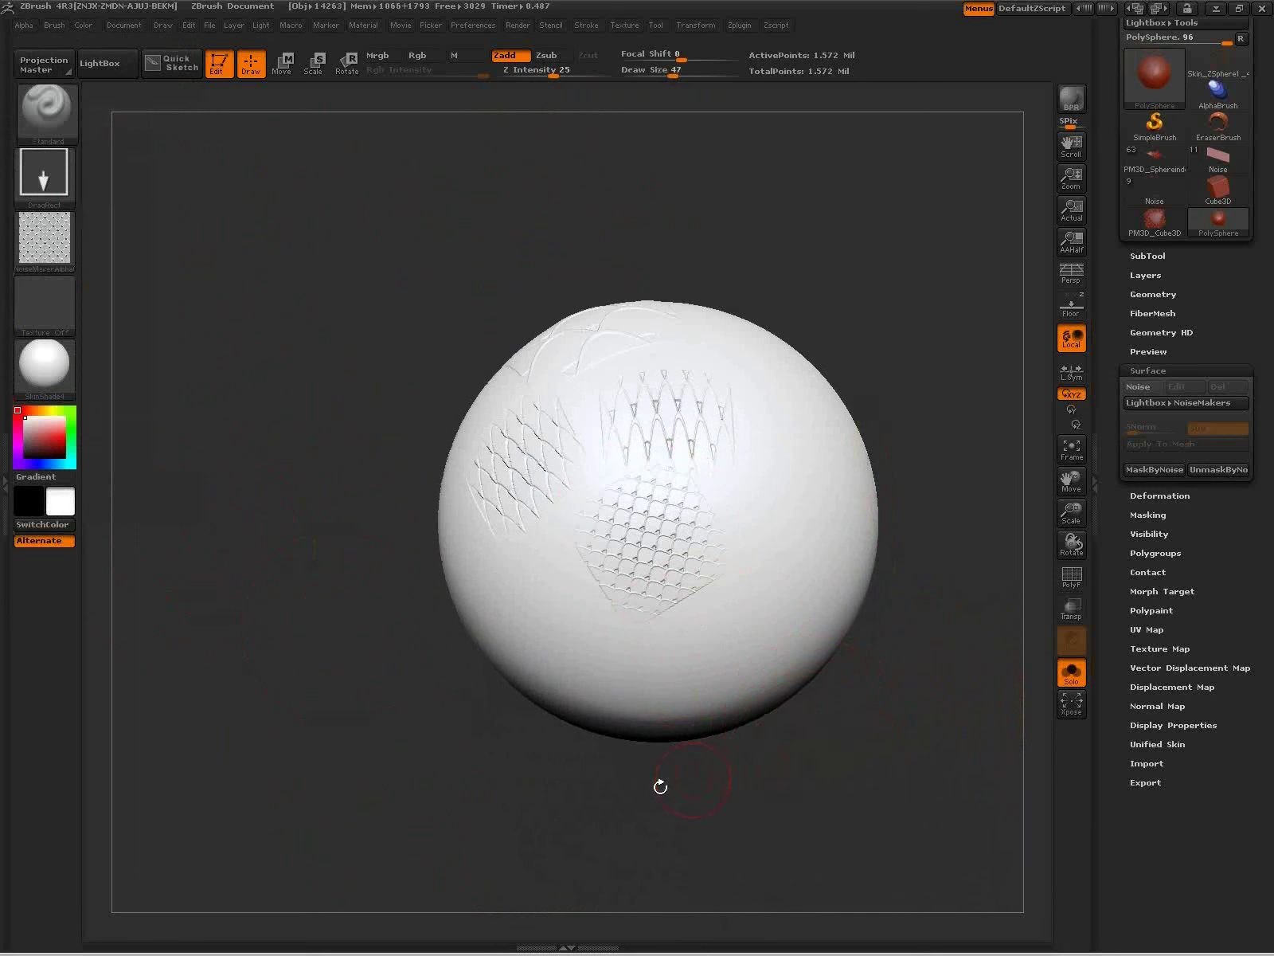
{"action": "left_click", "coordinate": [72, 195]}
{"action": "left_click", "coordinate": [140, 199]}
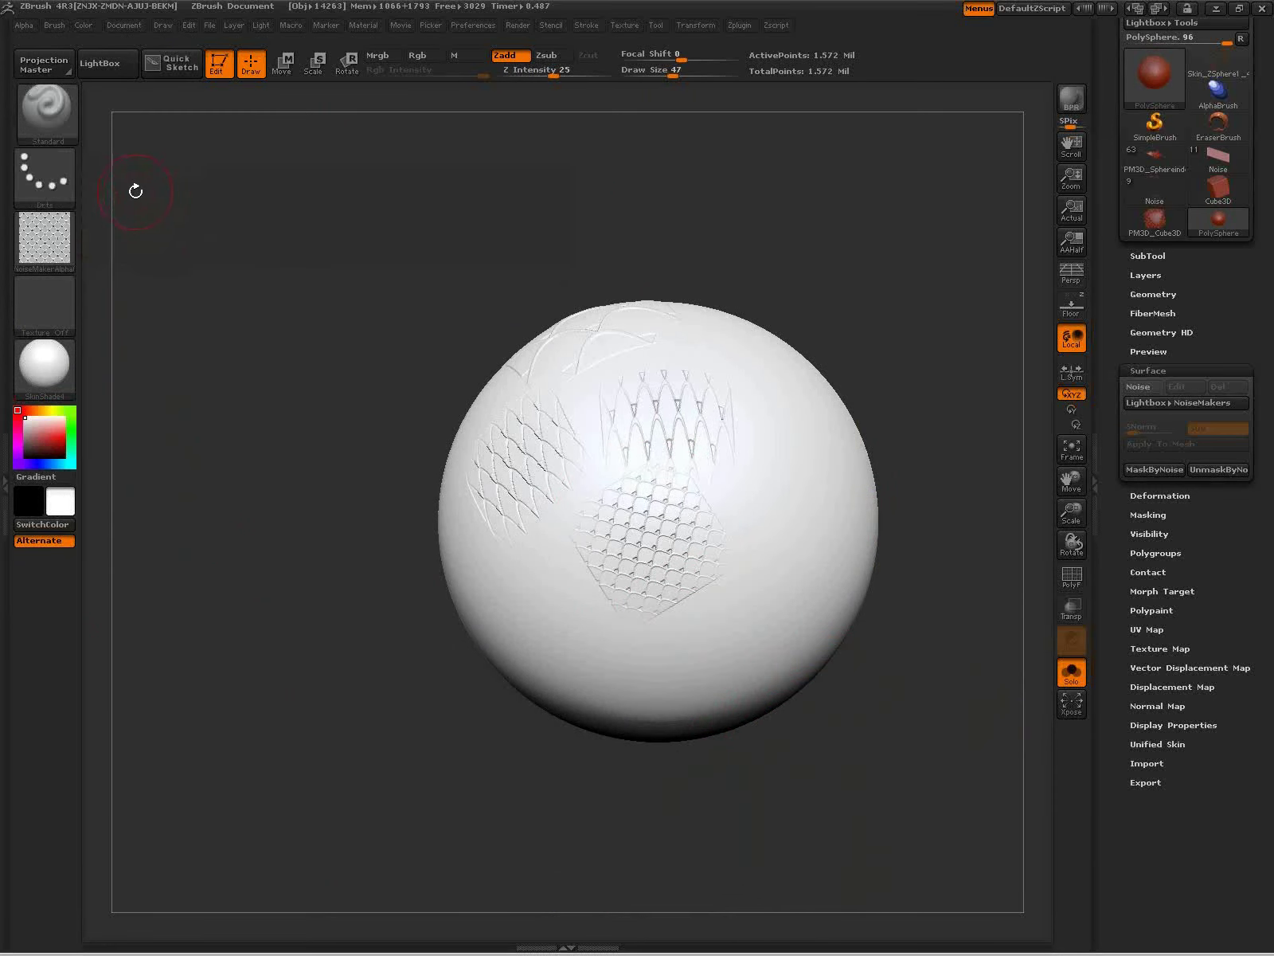
{"action": "left_click", "coordinate": [586, 28]}
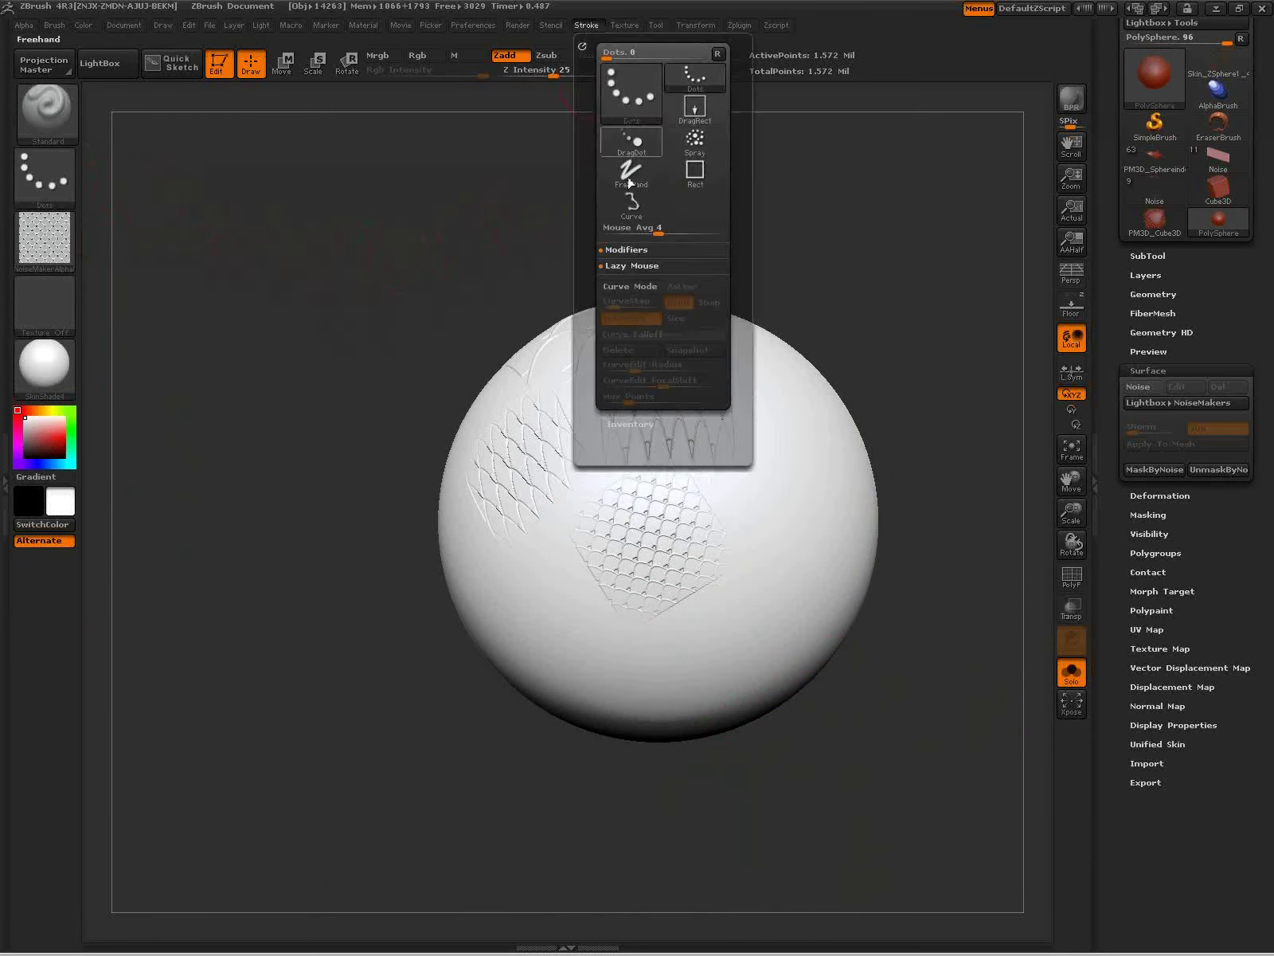
{"action": "left_click", "coordinate": [653, 250]}
{"action": "left_click", "coordinate": [653, 349]}
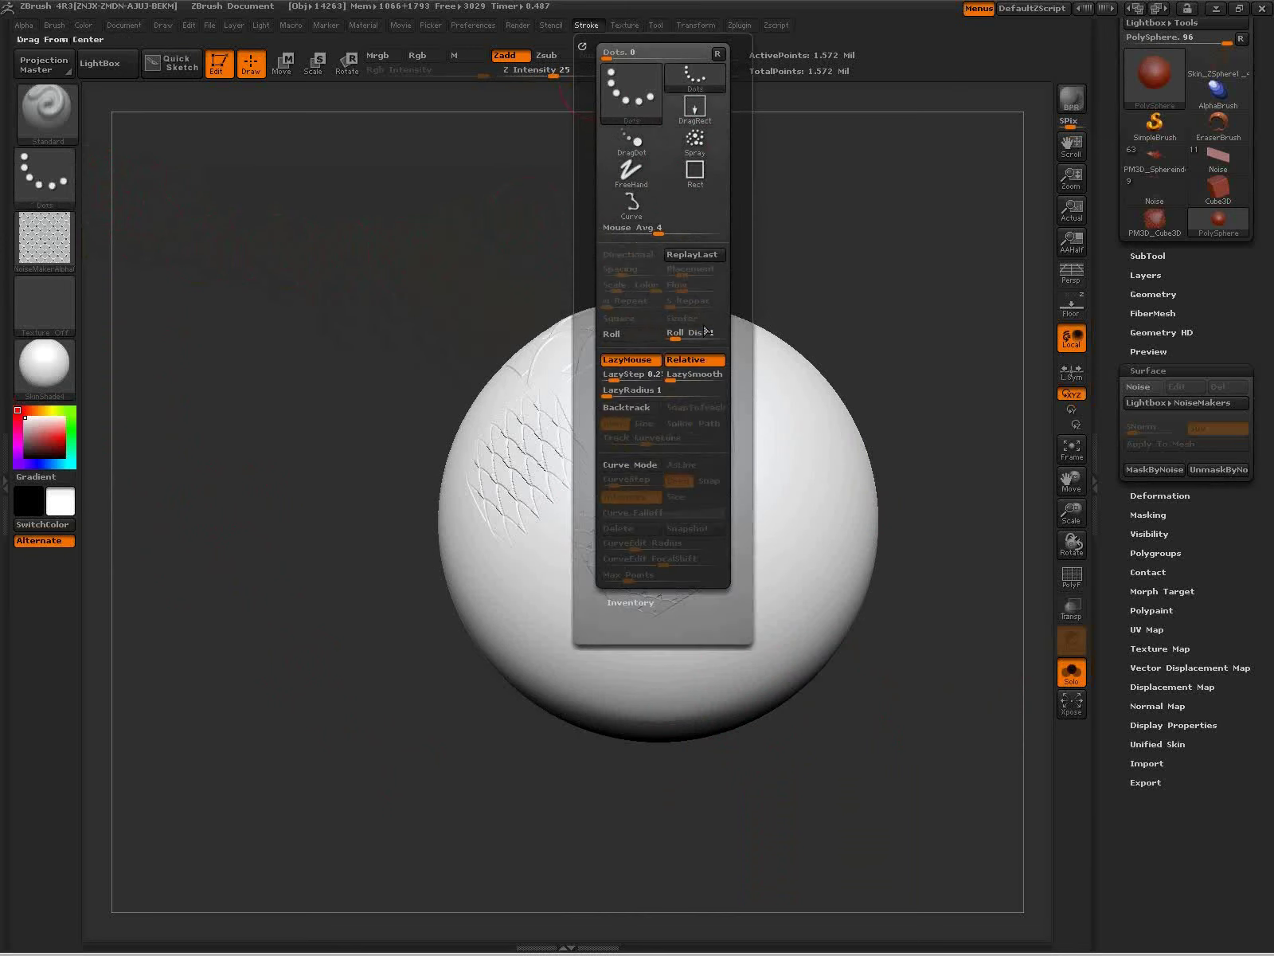
{"action": "left_click", "coordinate": [642, 337]}
{"action": "mouse_move", "coordinate": [625, 701]}
{"action": "left_mouse_down"}
{"action": "mouse_move", "coordinate": [746, 593]}
{"action": "mouse_move", "coordinate": [822, 566]}
{"action": "left_mouse_up"}
{"action": "left_click_drag", "start_coordinate": [930, 709], "coordinate": [836, 633]}
{"action": "mouse_move", "coordinate": [753, 687]}
{"action": "right_mouse_down", "text": "ctrl"}
{"action": "mouse_move", "coordinate": [771, 715]}
{"action": "mouse_move", "coordinate": [797, 852]}
{"action": "right_mouse_up", "text": "ctrl"}
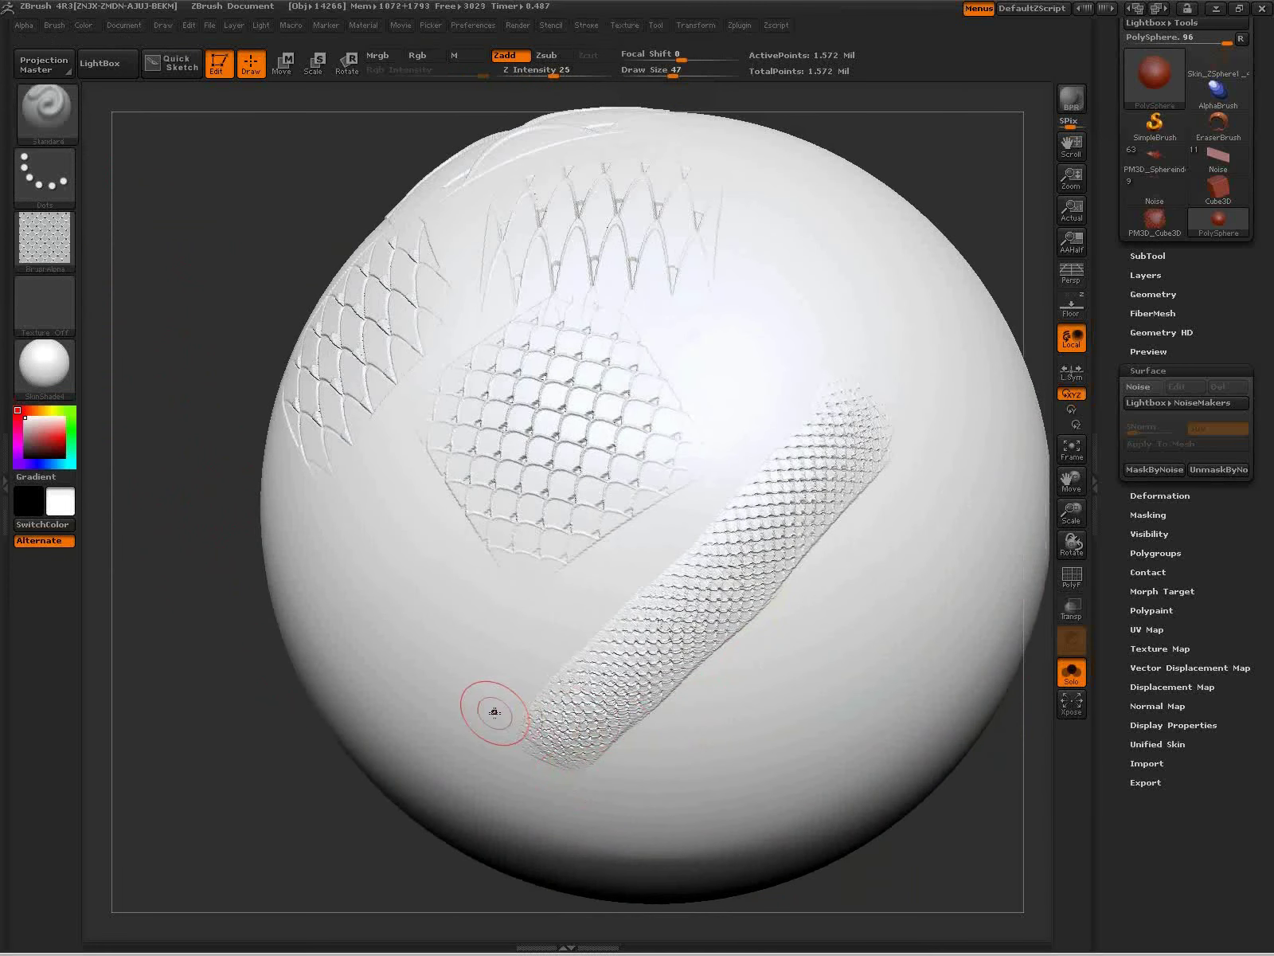
Step: Reset the scales alpha's H Tiles and V Tiles to 1 and open the Scales pattern settings for a new NoiseMaker alpha
{"action": "left_click", "coordinate": [24, 29]}
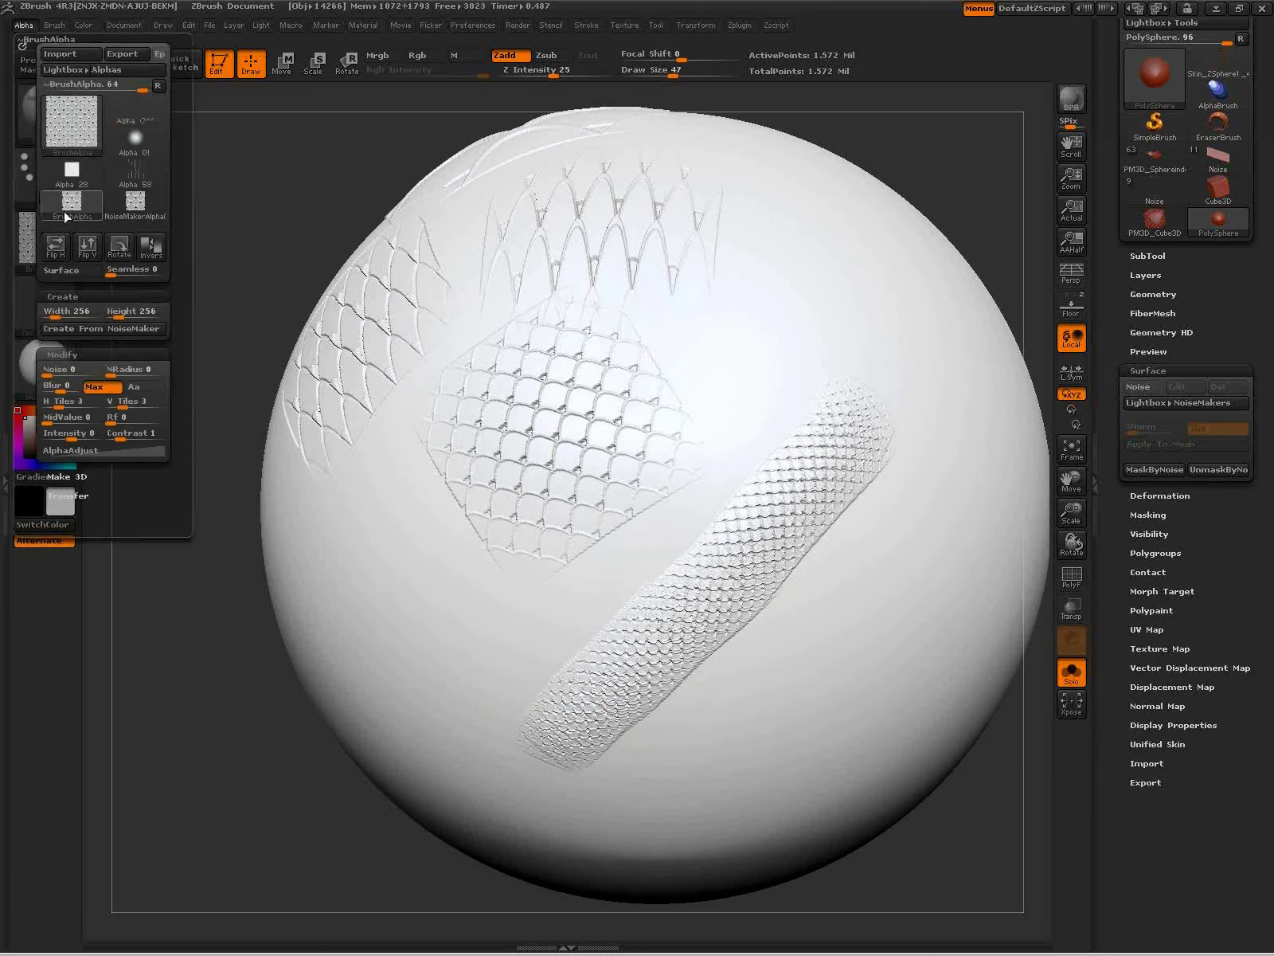
{"action": "left_click_drag", "start_coordinate": [112, 405], "coordinate": [110, 404]}
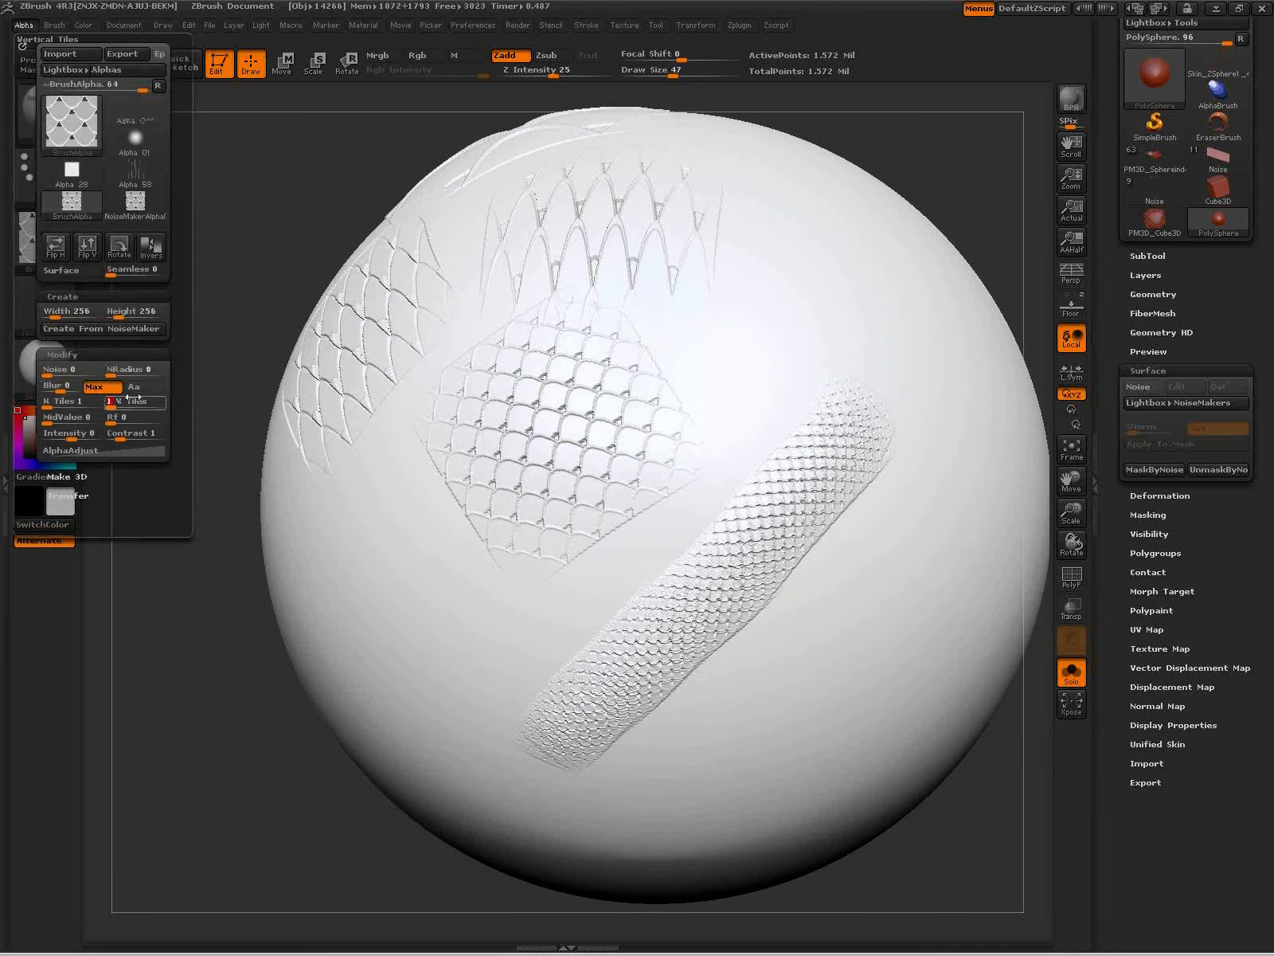
{"action": "left_click", "coordinate": [104, 328]}
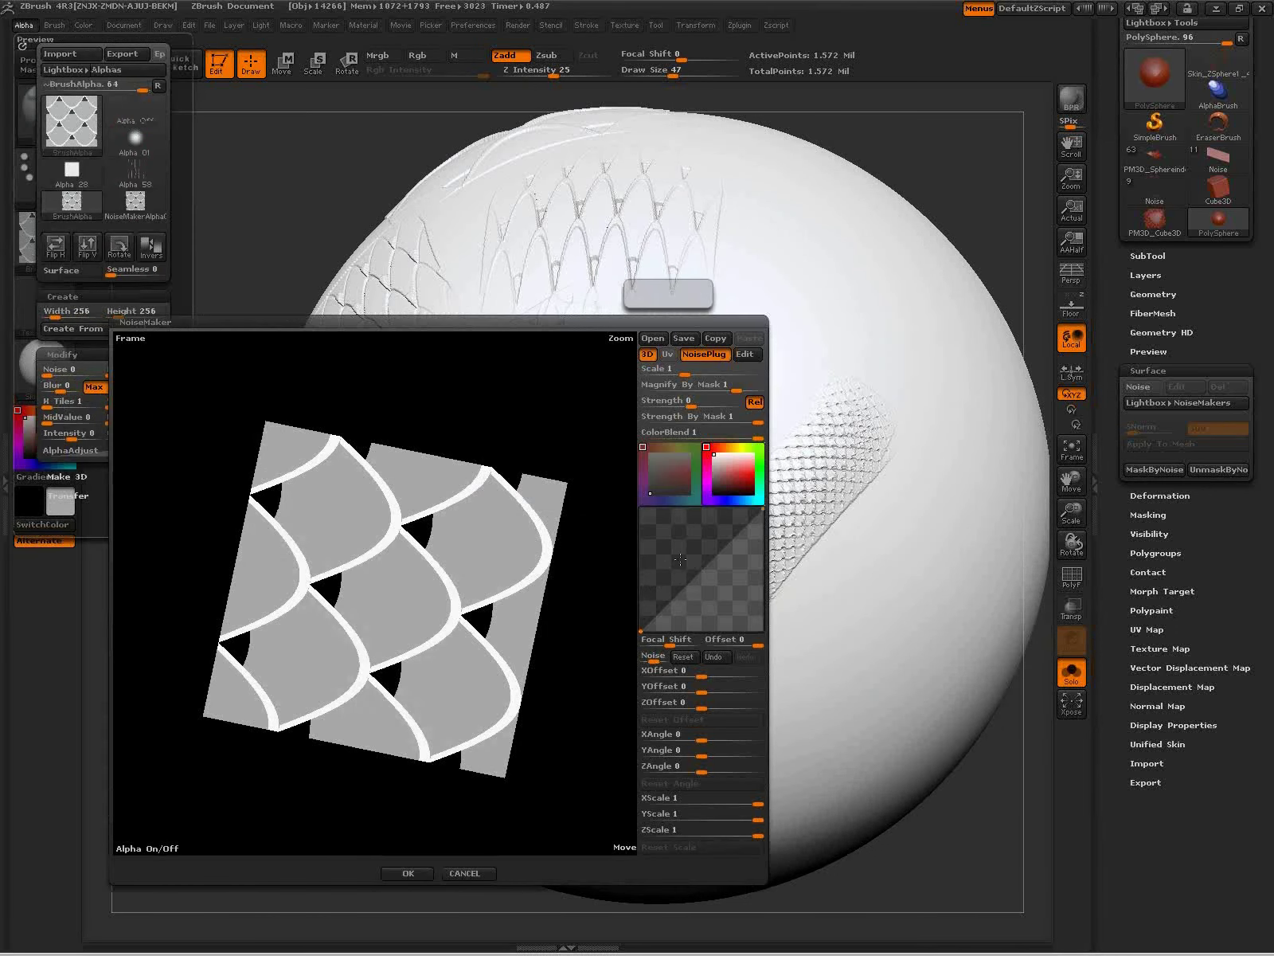
{"action": "left_click", "coordinate": [746, 355]}
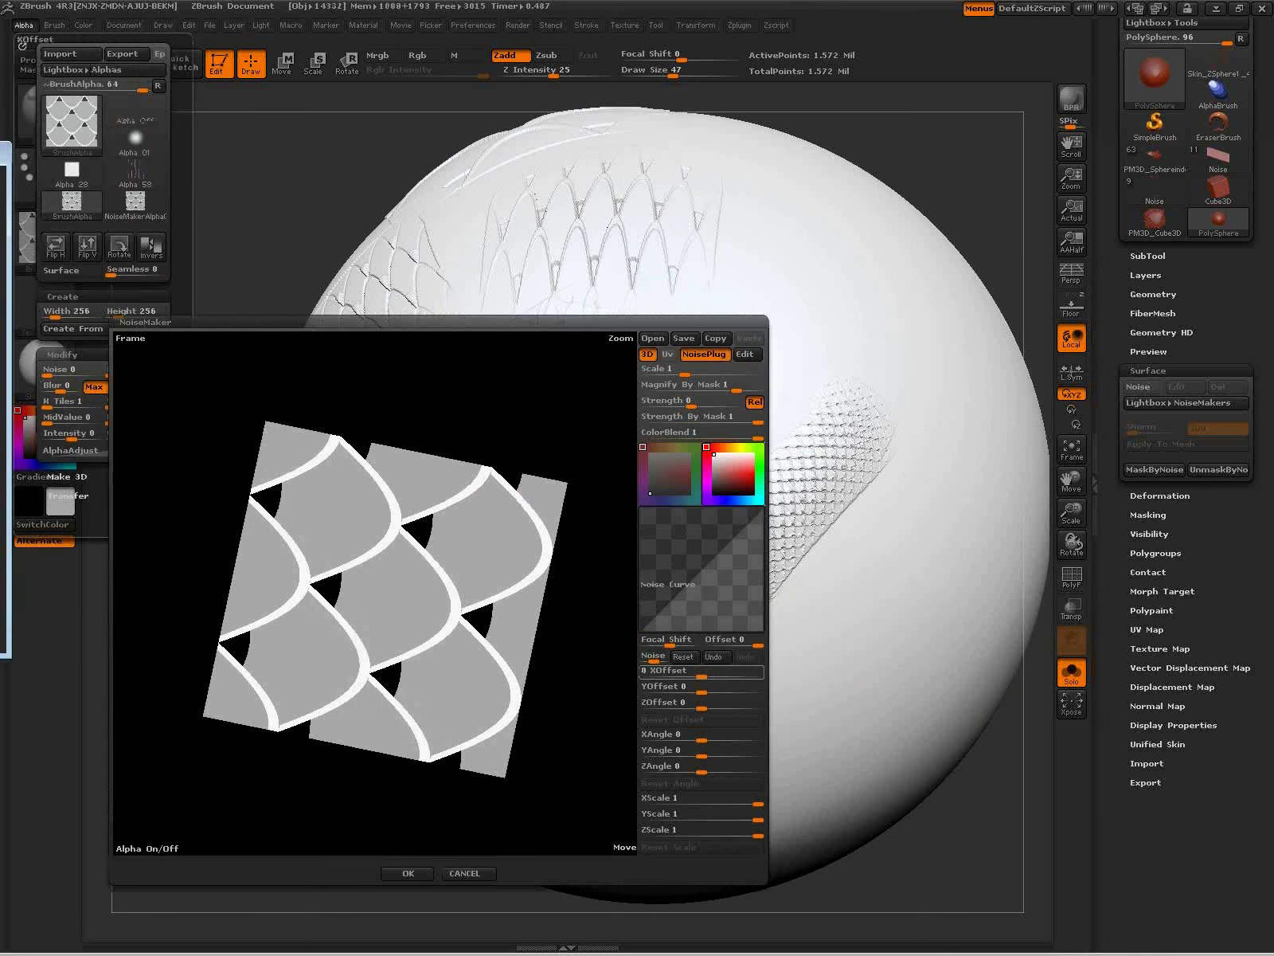
{"action": "left_click_drag", "start_coordinate": [0, 162], "coordinate": [510, 209]}
{"action": "left_click_drag", "start_coordinate": [362, 205], "coordinate": [880, 52]}
Step: Enable shading along and across the scales in the Scales pattern and raise both shading strengths
{"action": "left_click", "coordinate": [971, 183]}
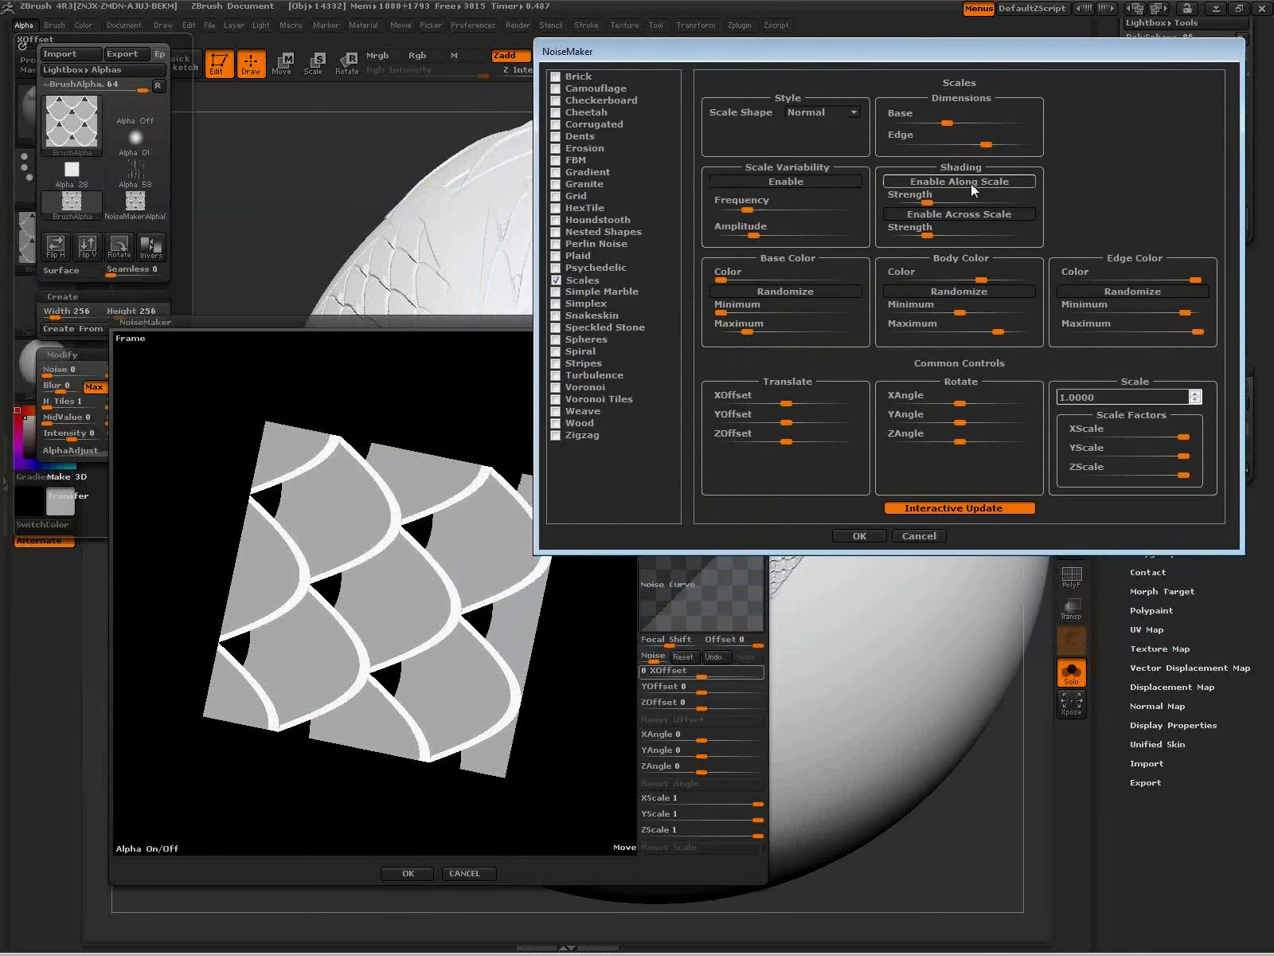
{"action": "left_click", "coordinate": [990, 214]}
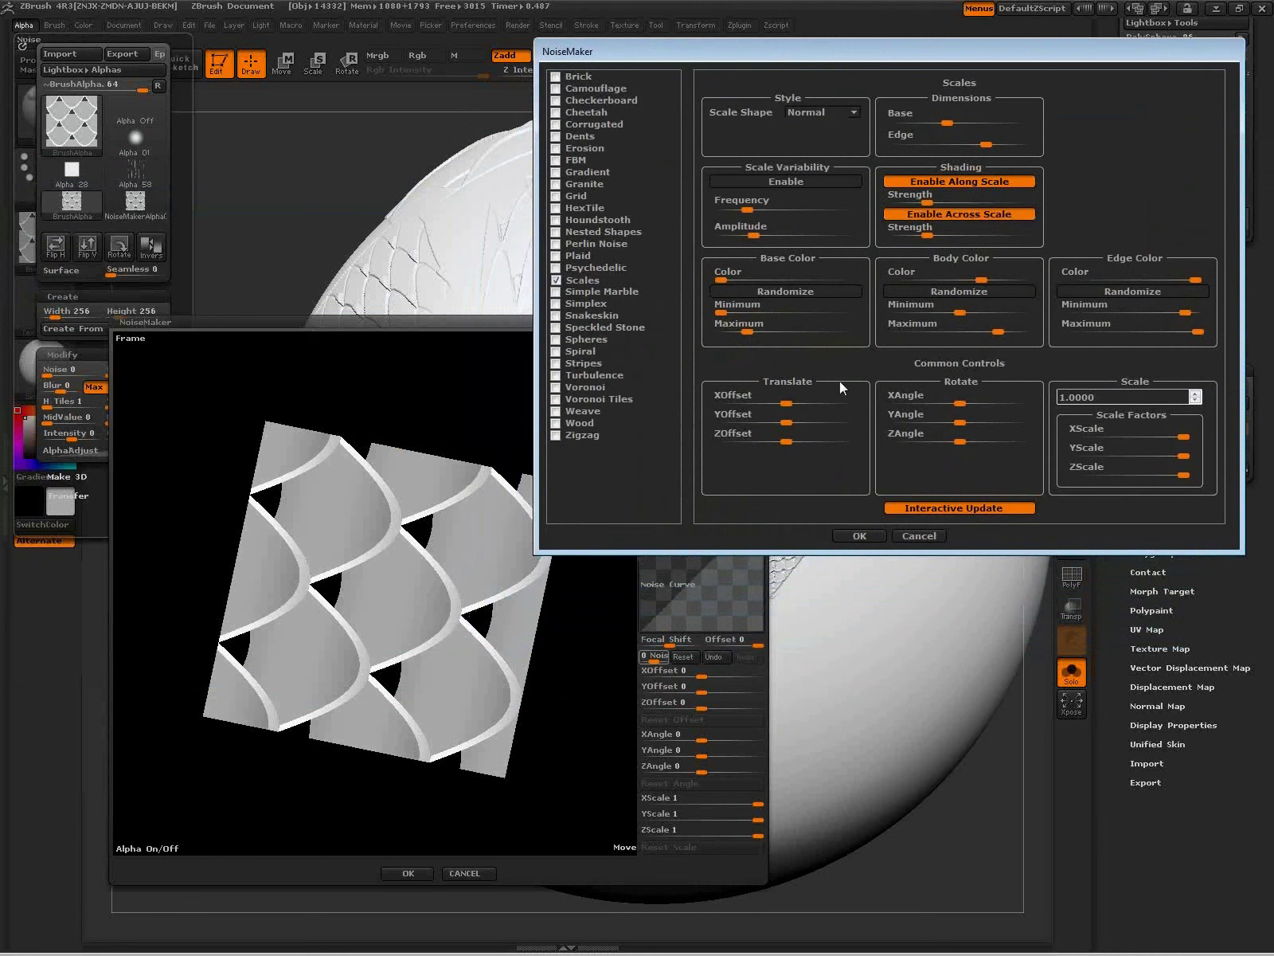
{"action": "mouse_move", "coordinate": [929, 204]}
{"action": "left_mouse_down"}
{"action": "mouse_move", "coordinate": [966, 205]}
{"action": "mouse_move", "coordinate": [963, 236]}
{"action": "left_mouse_up"}
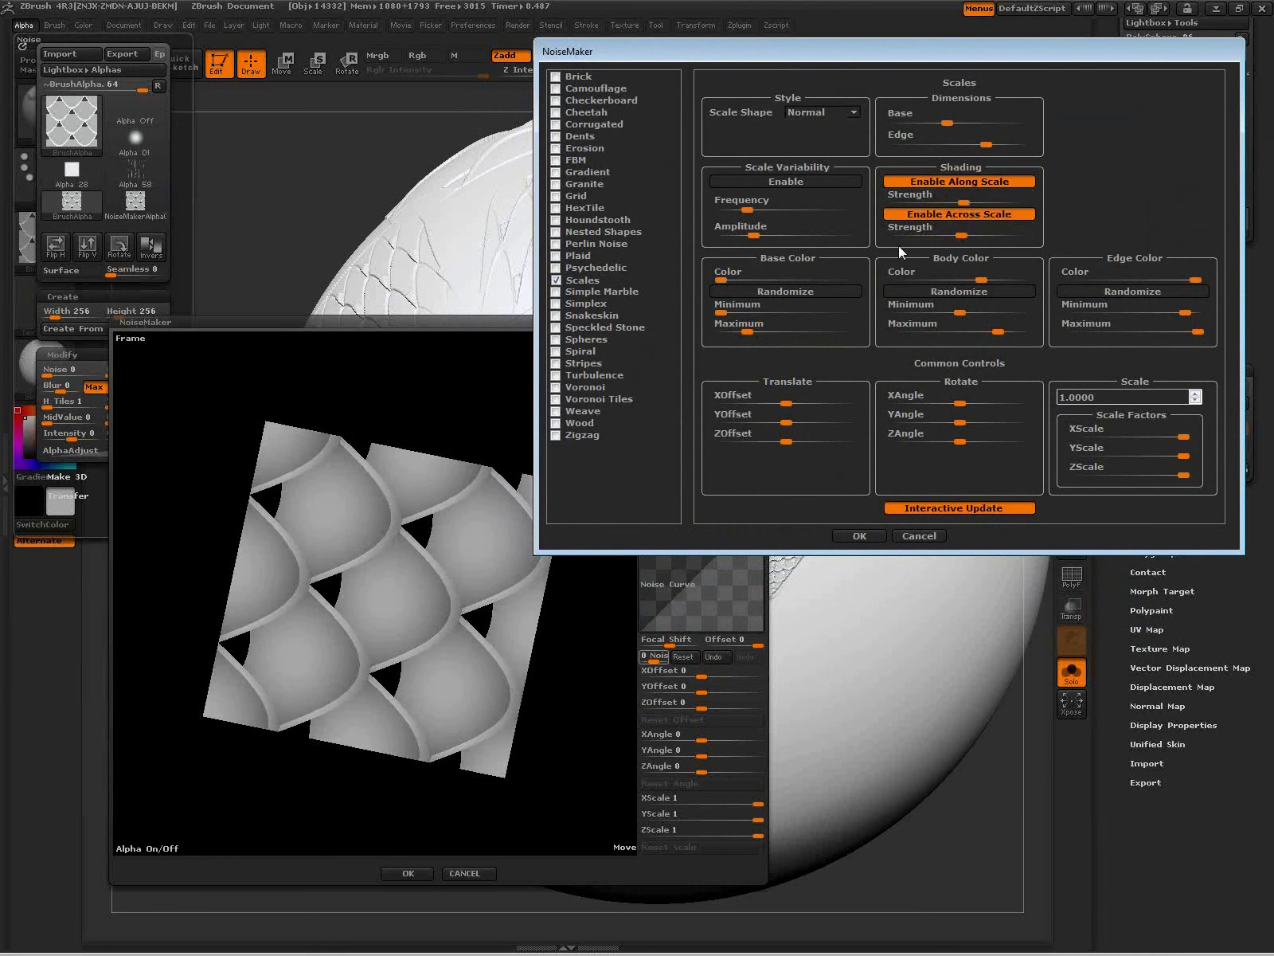
Step: Try Scale Variability with a slightly higher frequency on the scales pattern
{"action": "left_click", "coordinate": [806, 184]}
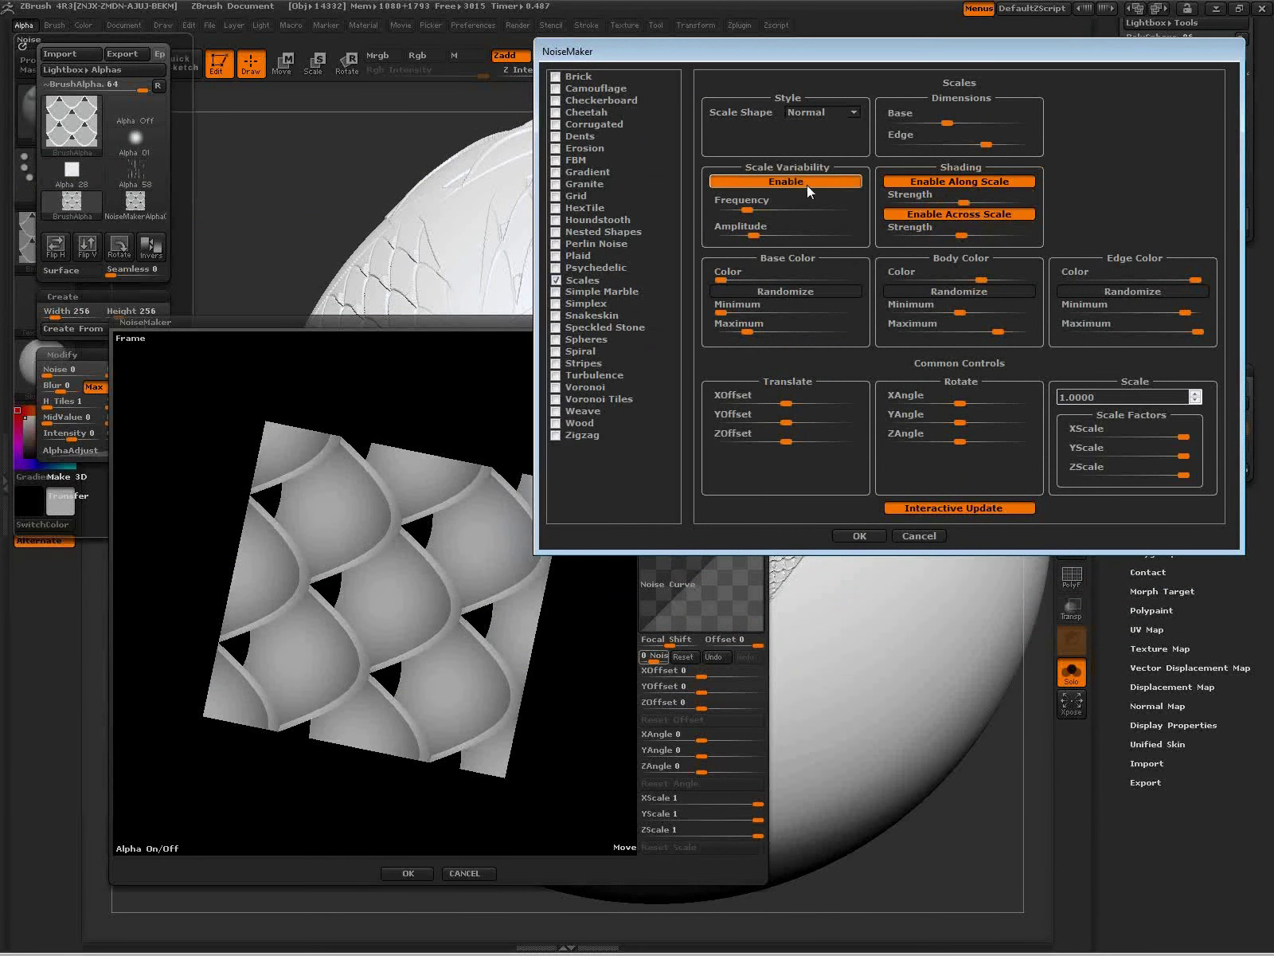
{"action": "mouse_move", "coordinate": [752, 209]}
{"action": "left_mouse_down"}
{"action": "mouse_move", "coordinate": [773, 209]}
{"action": "mouse_move", "coordinate": [755, 211]}
{"action": "left_mouse_up"}
{"action": "left_click", "coordinate": [794, 186]}
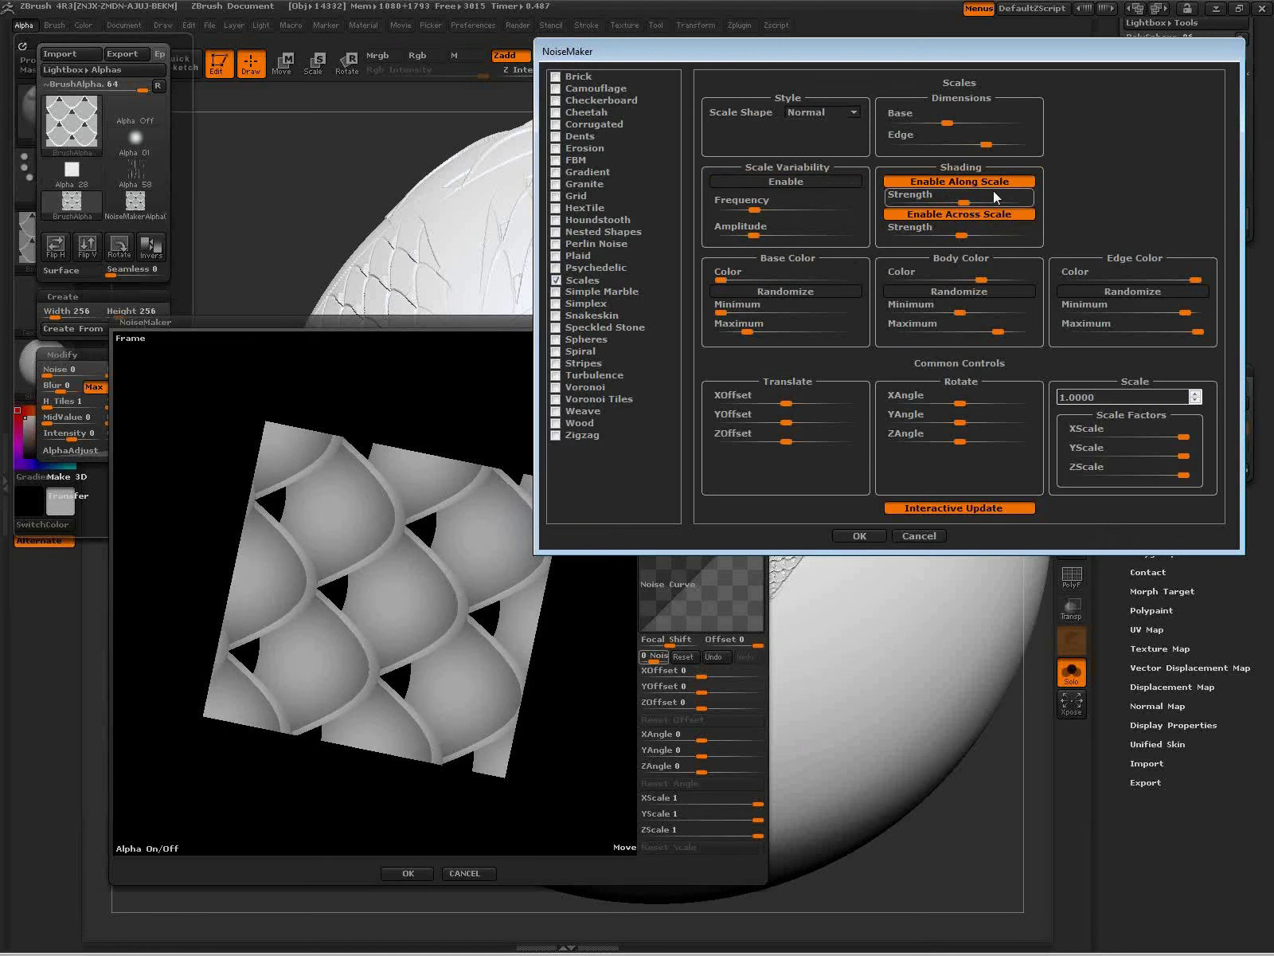
Step: Lighten the scales' base color to a mid grey and create the new alpha from the pattern
{"action": "left_click_drag", "start_coordinate": [722, 280], "coordinate": [739, 280]}
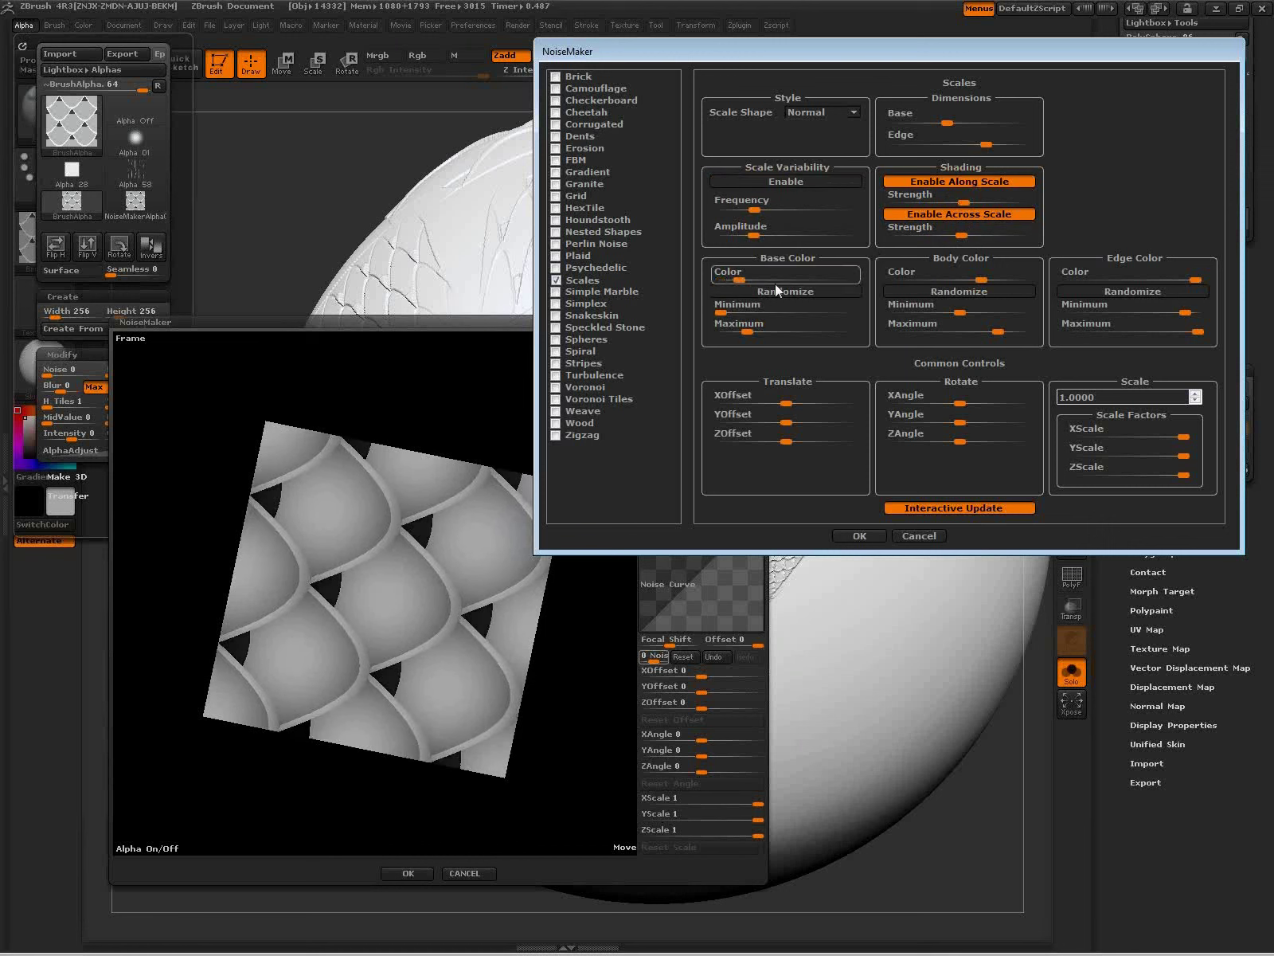
{"action": "left_click_drag", "start_coordinate": [739, 279], "coordinate": [815, 284]}
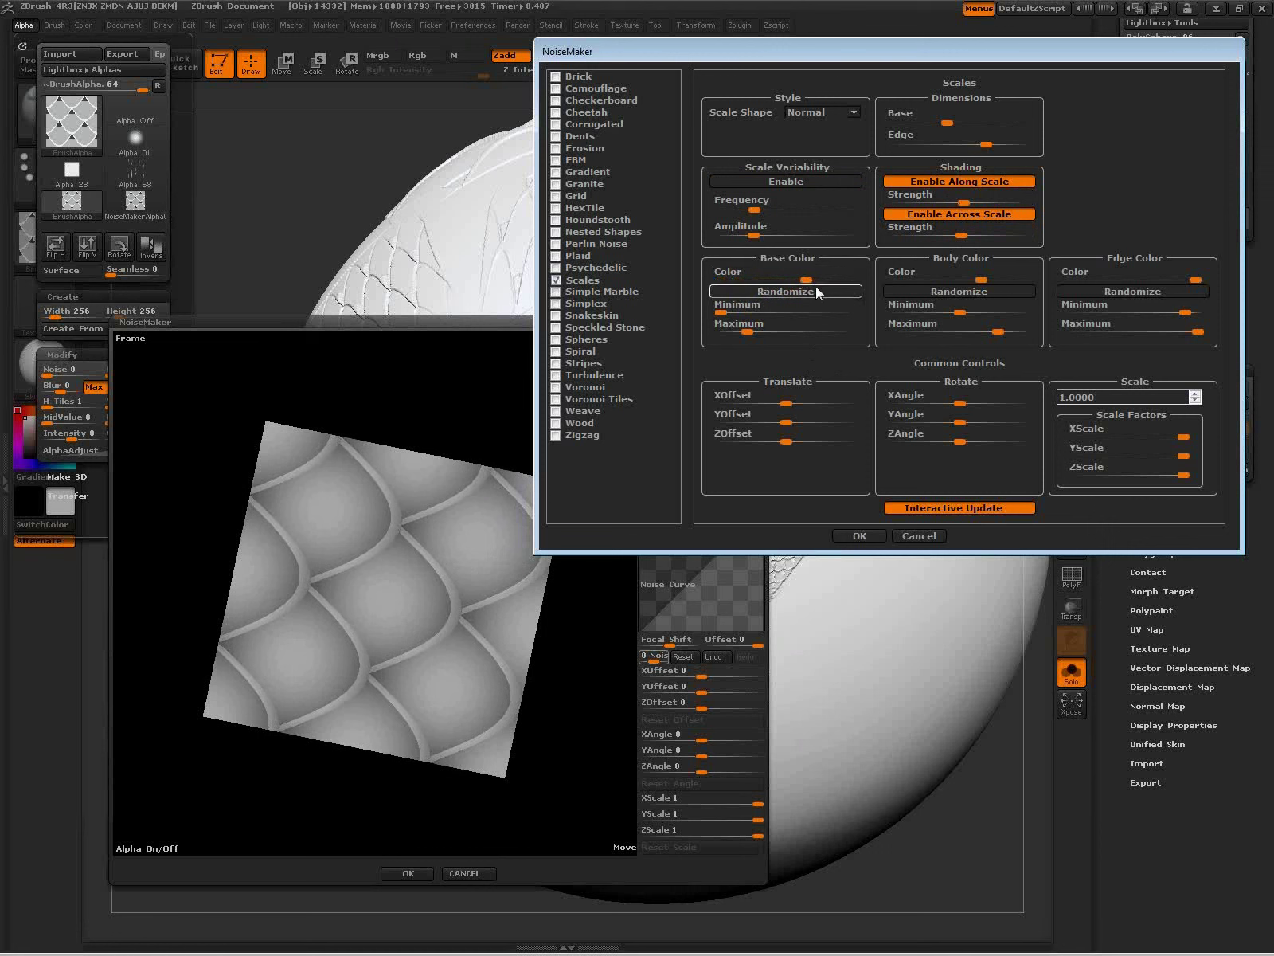
{"action": "left_click", "coordinate": [860, 535]}
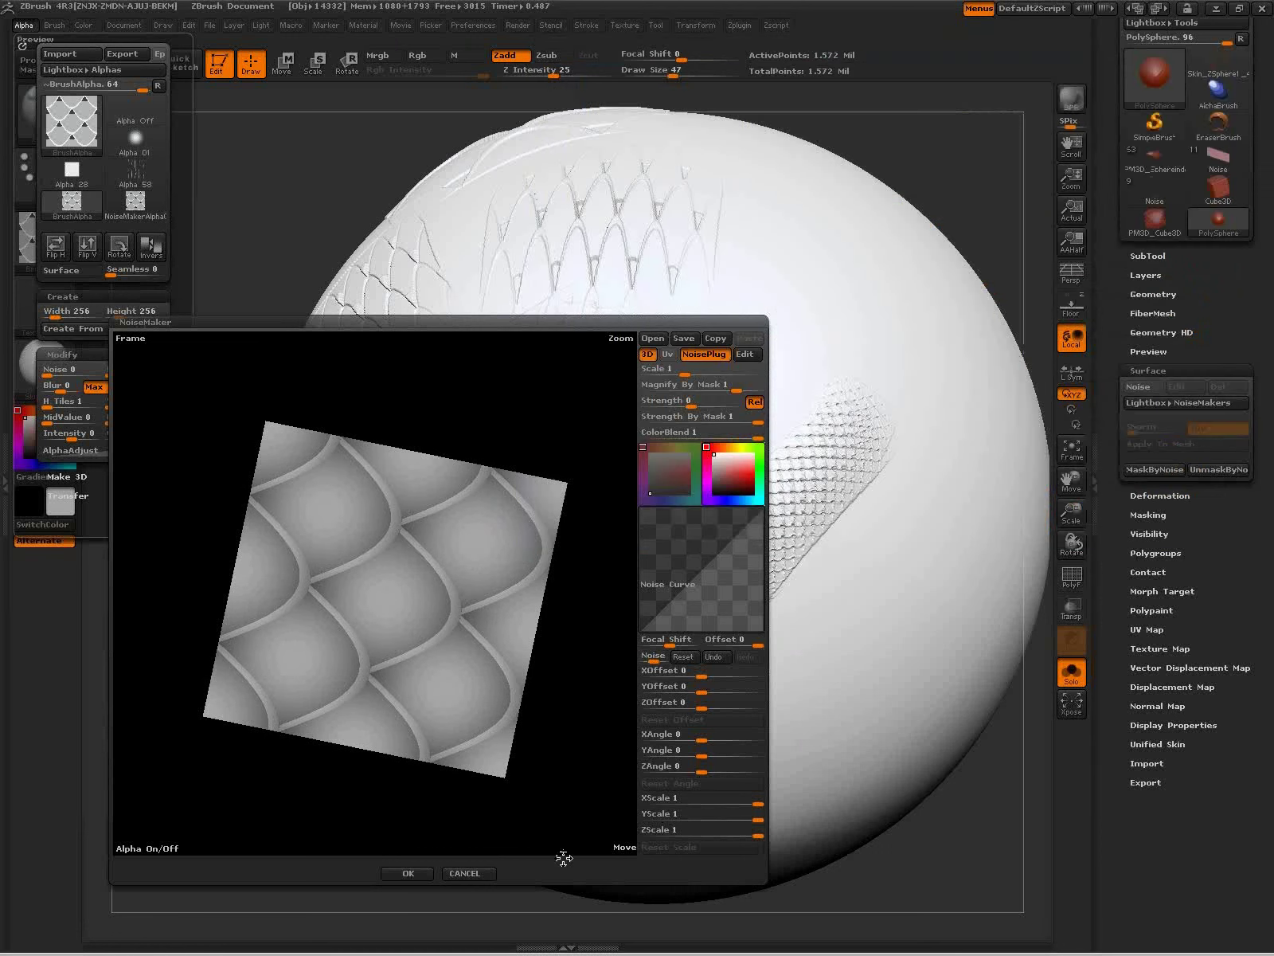
{"action": "left_click", "coordinate": [407, 874]}
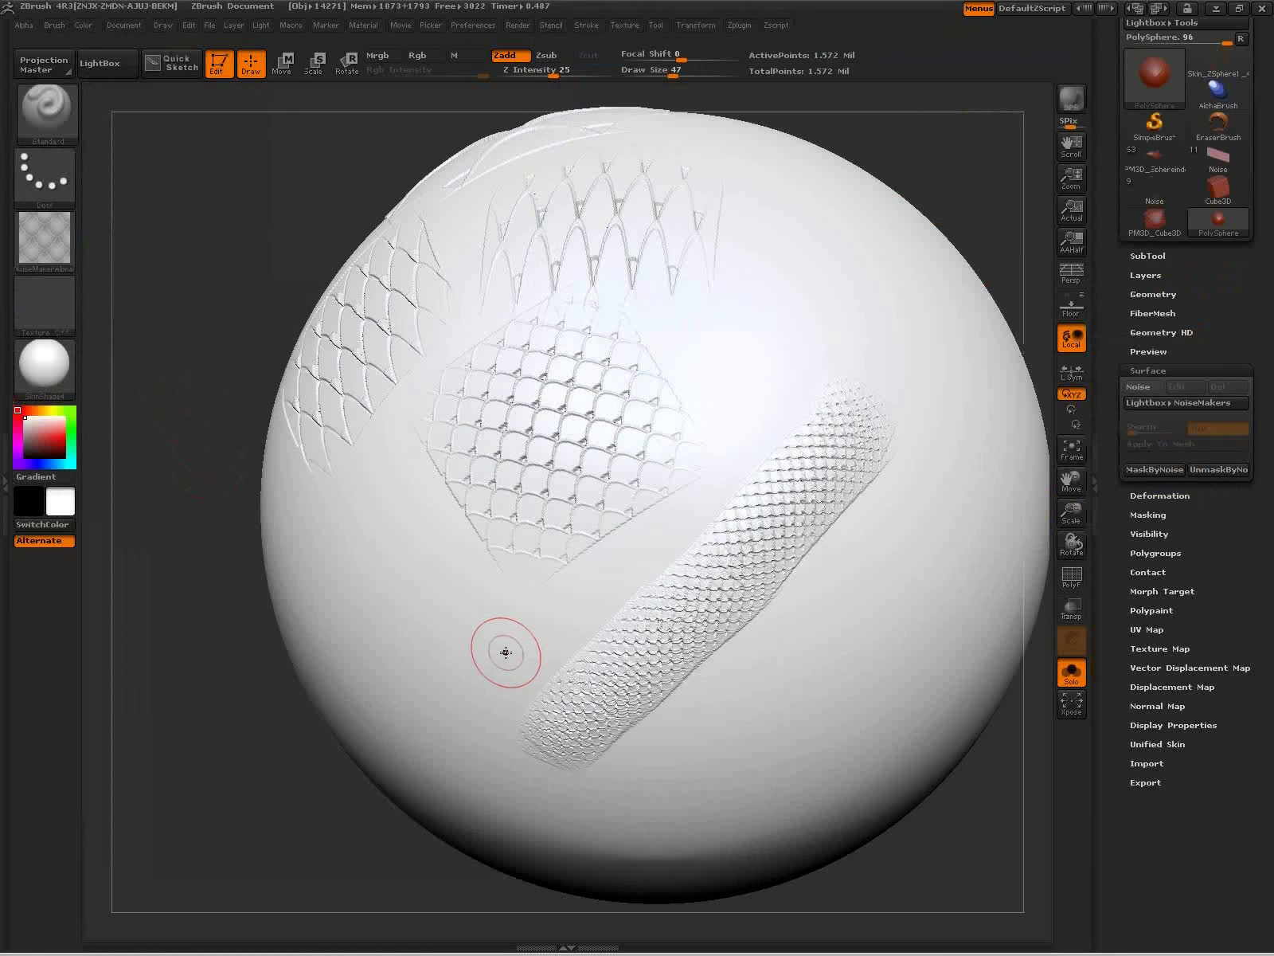
Step: Set the draw size to 54 and paint two diagonal bands of shaded scales across the lower sphere
{"action": "key", "text": "s"}
{"action": "left_click_drag", "start_coordinate": [745, 776], "coordinate": [751, 774]}
{"action": "left_click_drag", "start_coordinate": [662, 817], "coordinate": [946, 502]}
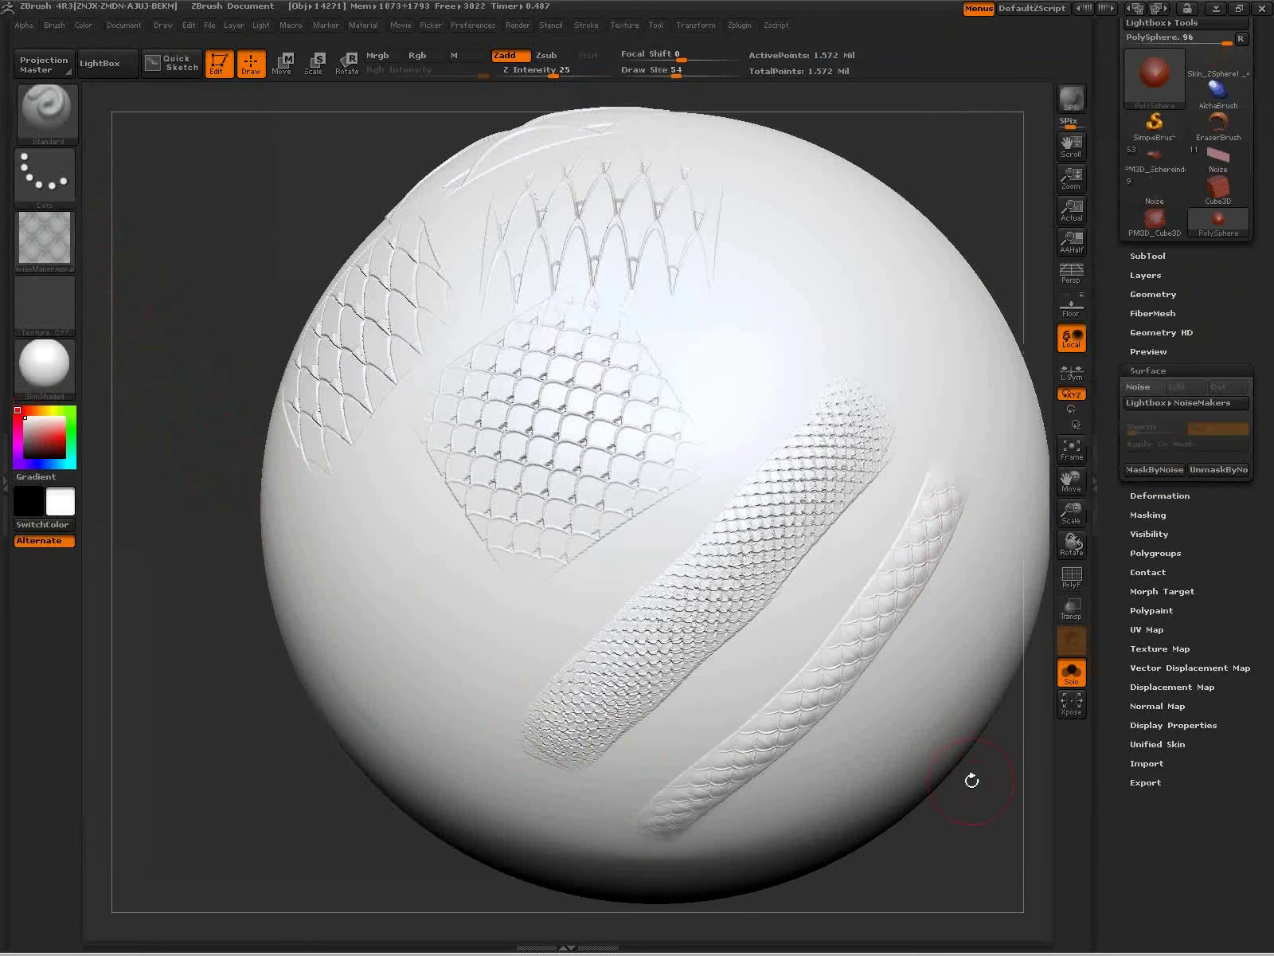
{"action": "right_click_drag", "start_coordinate": [850, 704], "coordinate": [728, 596], "text": "alt"}
{"action": "left_click_drag", "start_coordinate": [865, 703], "coordinate": [808, 669]}
{"action": "left_click_drag", "start_coordinate": [890, 447], "coordinate": [661, 780]}
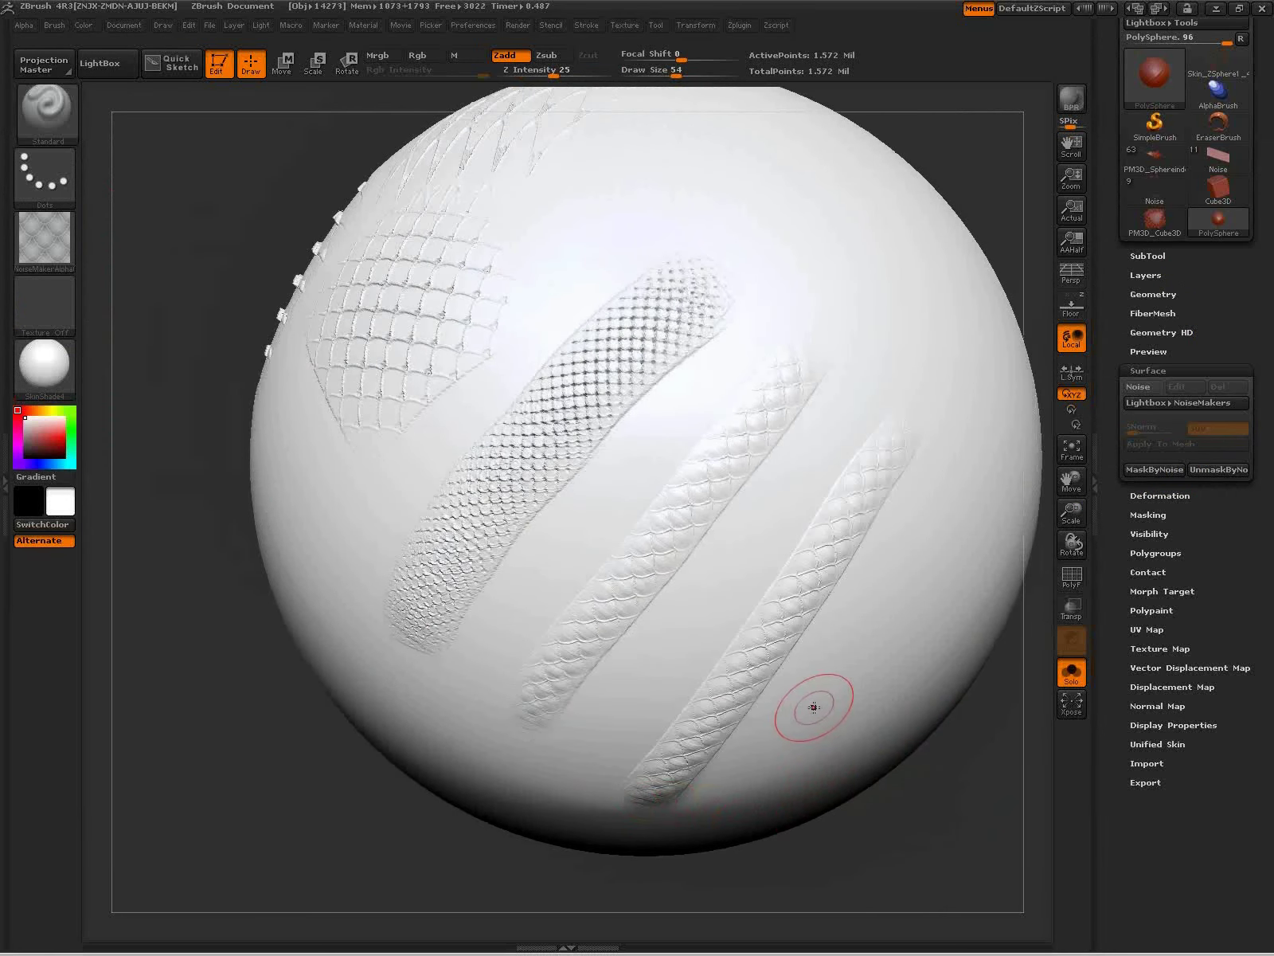
Step: Set the focal shift to 59 and paint another diagonal band of scales beside the previous ones
{"action": "left_click_drag", "start_coordinate": [681, 57], "coordinate": [721, 57]}
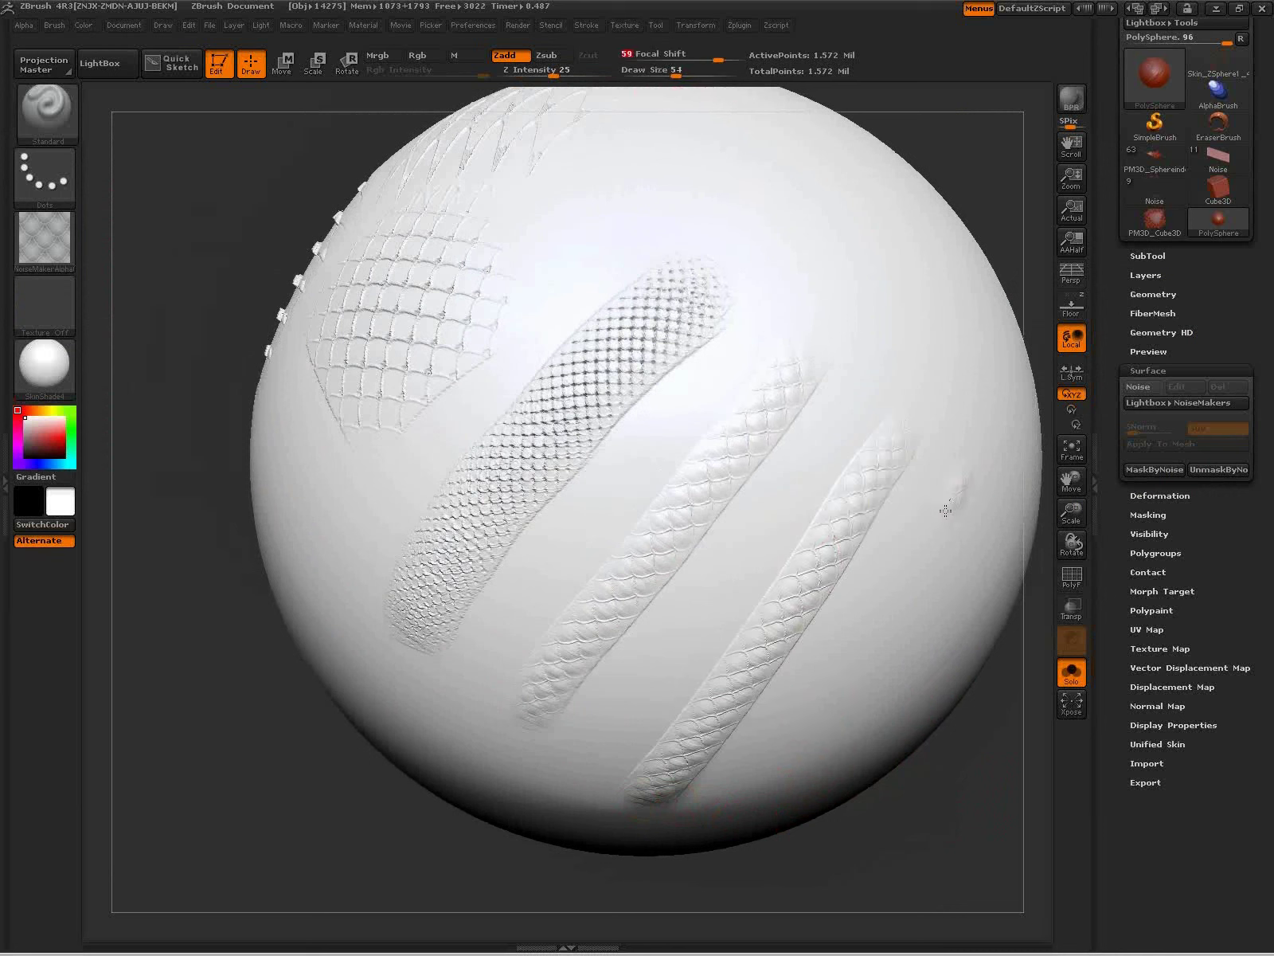
{"action": "left_click_drag", "start_coordinate": [945, 506], "coordinate": [737, 800]}
{"action": "left_click_drag", "start_coordinate": [922, 804], "coordinate": [882, 631]}
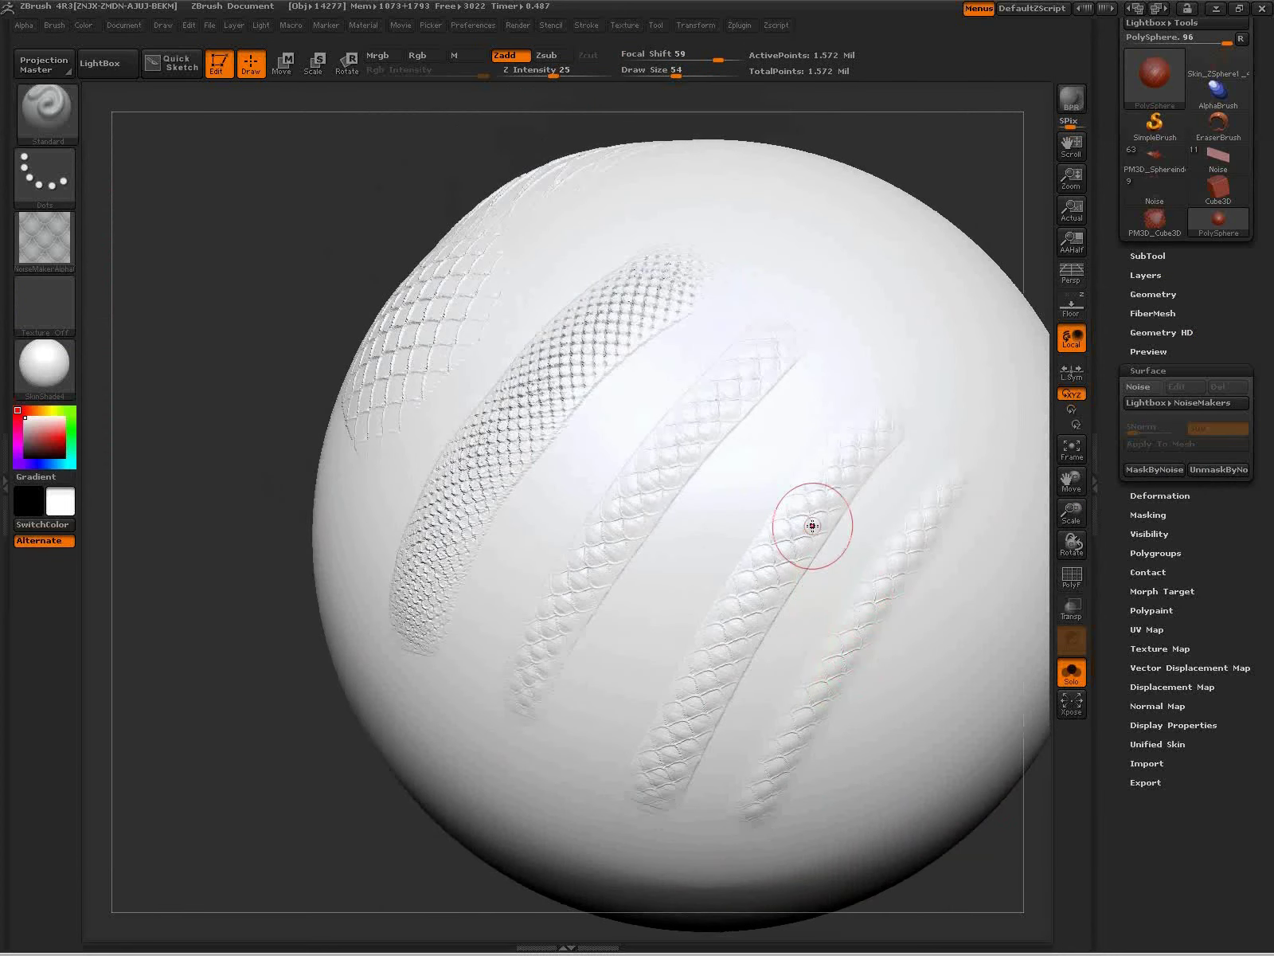
Step: Reset the focal shift to 0, set the alpha's Radial Fade to 16 and paint a stroke between two scale bands
{"action": "left_click_drag", "start_coordinate": [720, 57], "coordinate": [681, 57]}
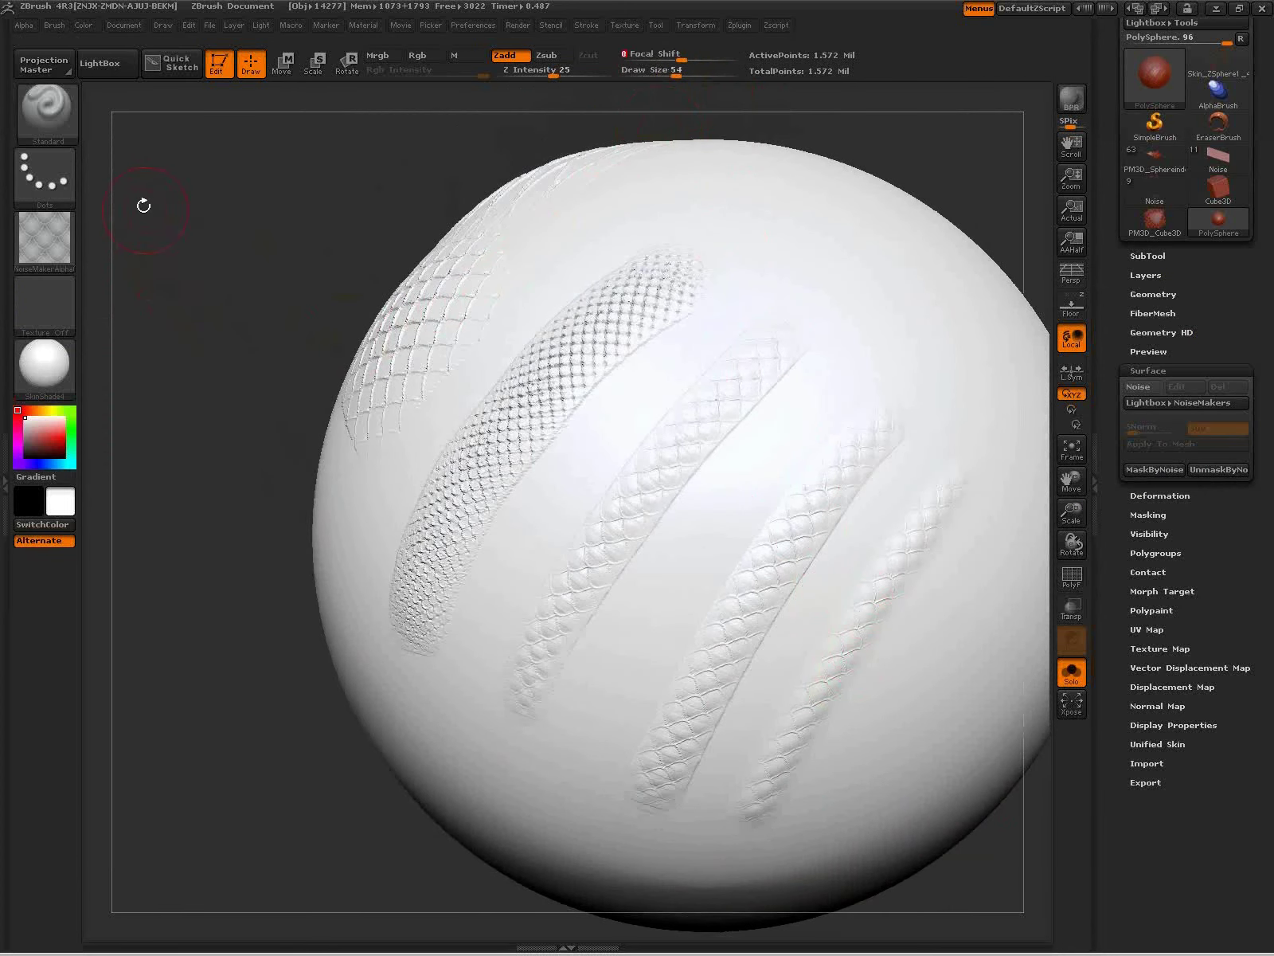
{"action": "left_click", "coordinate": [25, 27]}
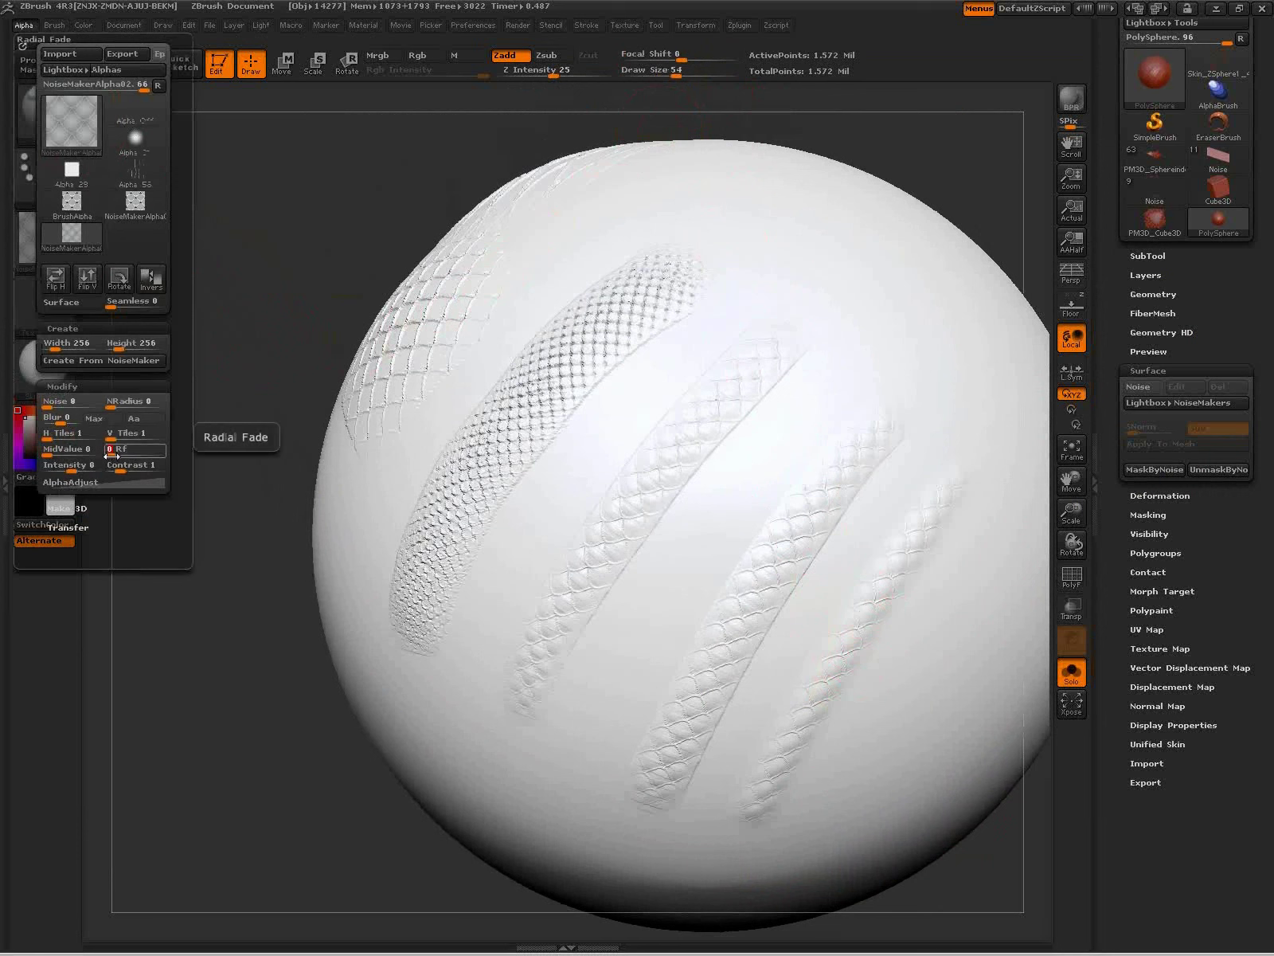
{"action": "left_click_drag", "start_coordinate": [118, 455], "coordinate": [128, 454]}
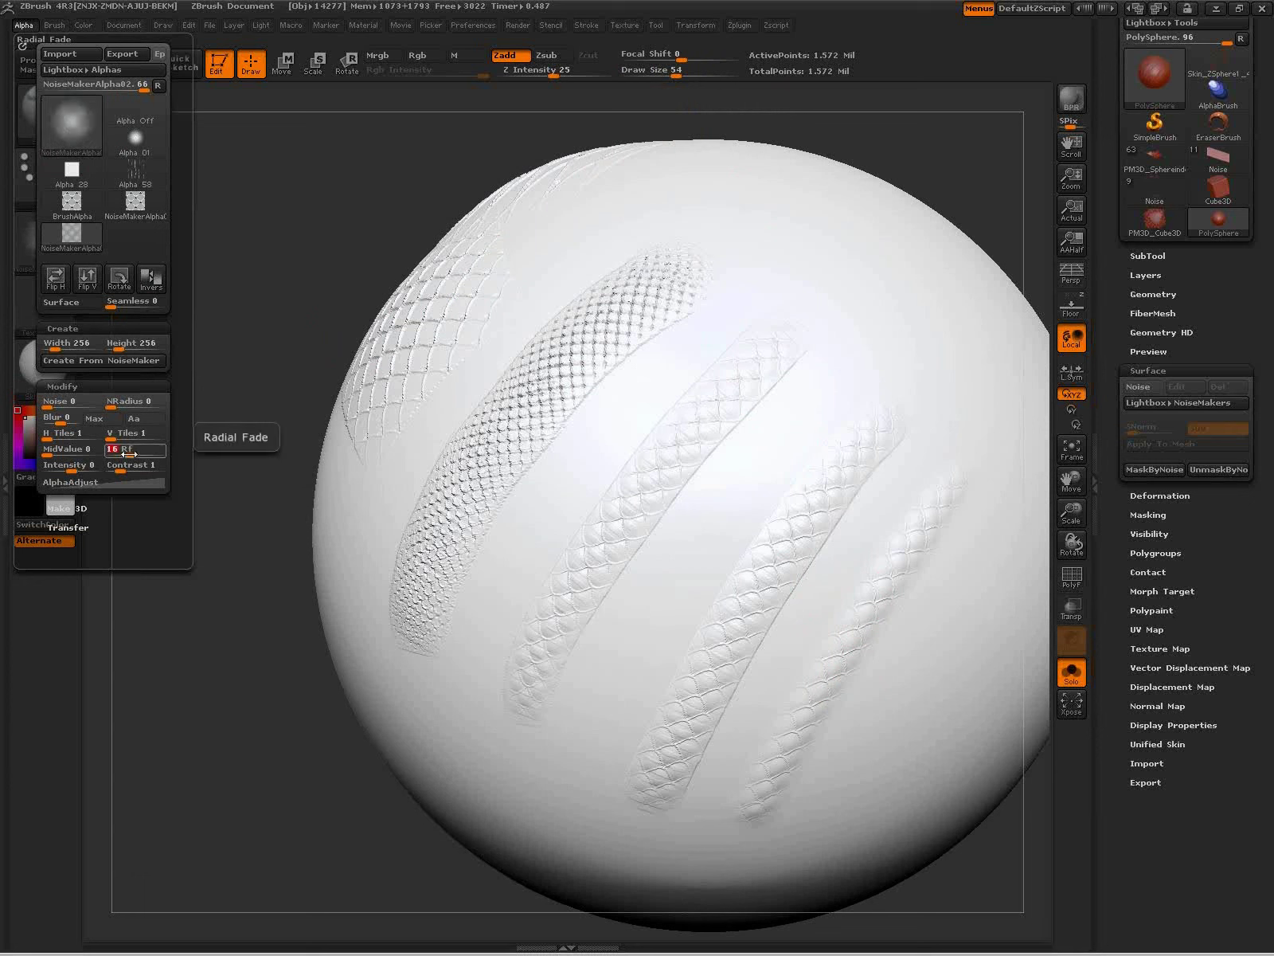
{"action": "mouse_move", "coordinate": [579, 753]}
{"action": "left_mouse_down"}
{"action": "mouse_move", "coordinate": [686, 562]}
{"action": "mouse_move", "coordinate": [865, 339]}
{"action": "left_mouse_up"}
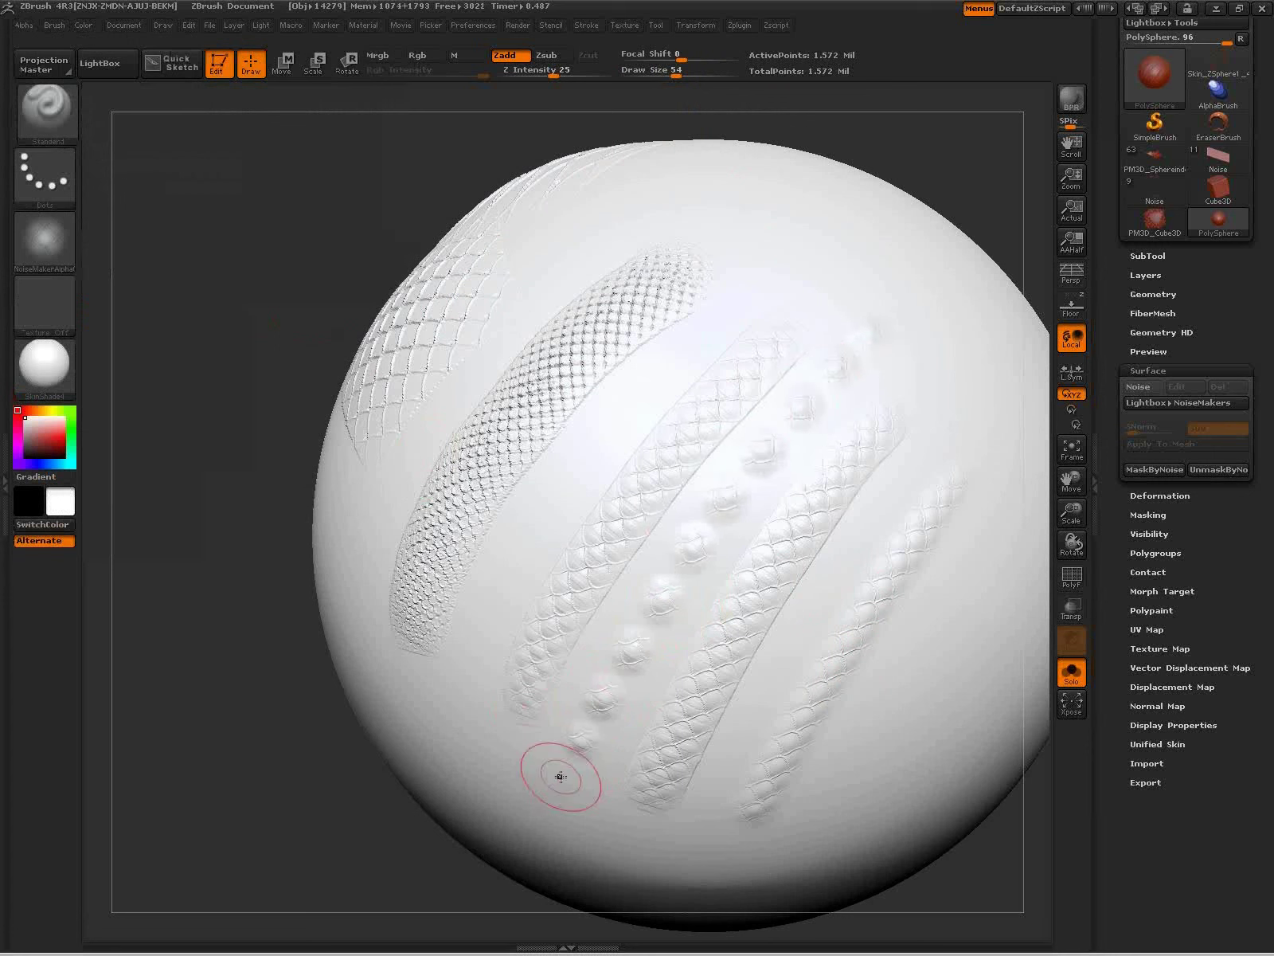
Step: Reset the alpha's Radial Fade to 0 and paint a band of scales next to the dense scales band
{"action": "left_click", "coordinate": [26, 25]}
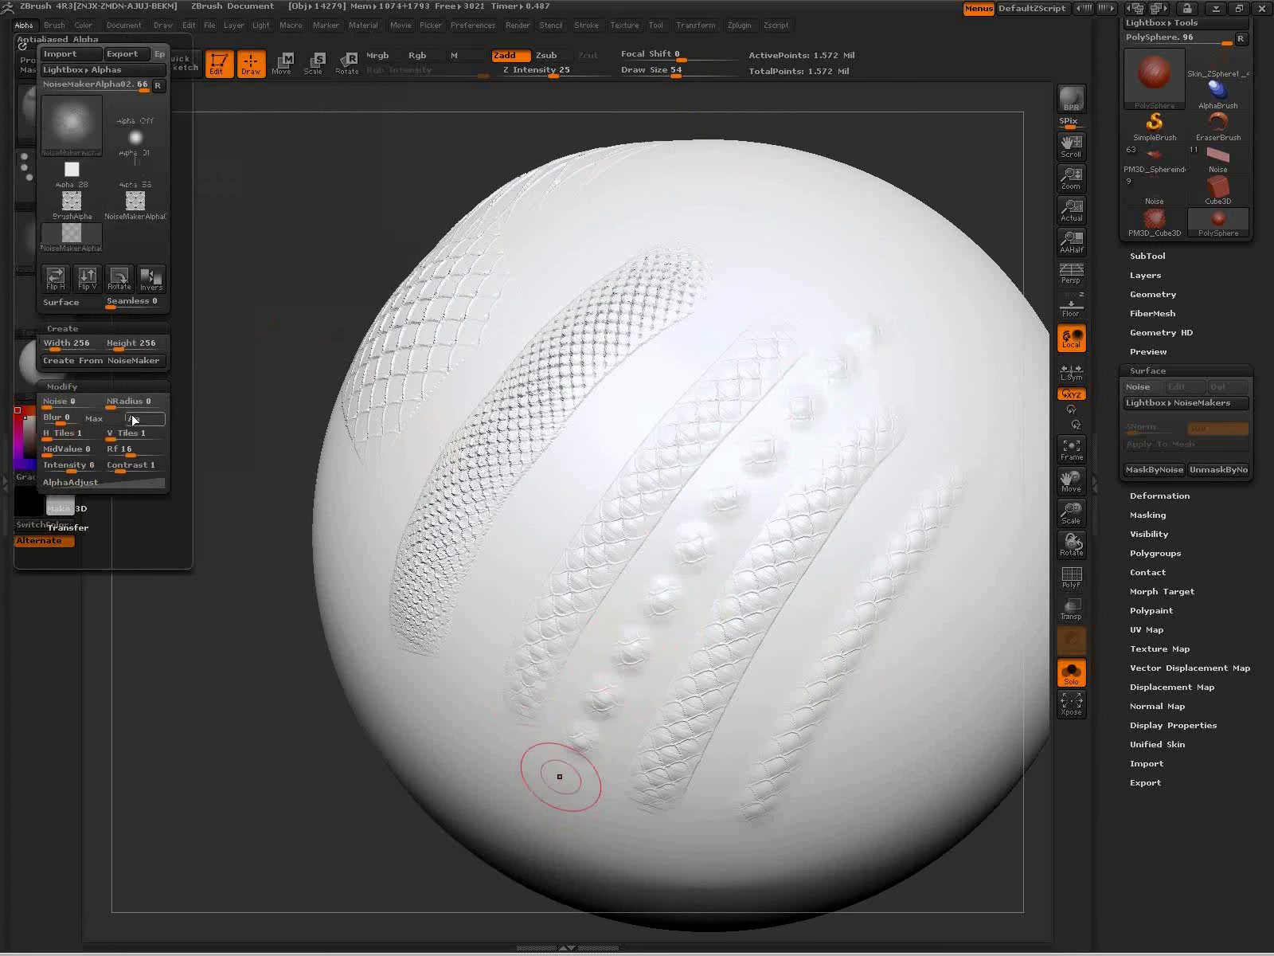
{"action": "left_click", "coordinate": [110, 453]}
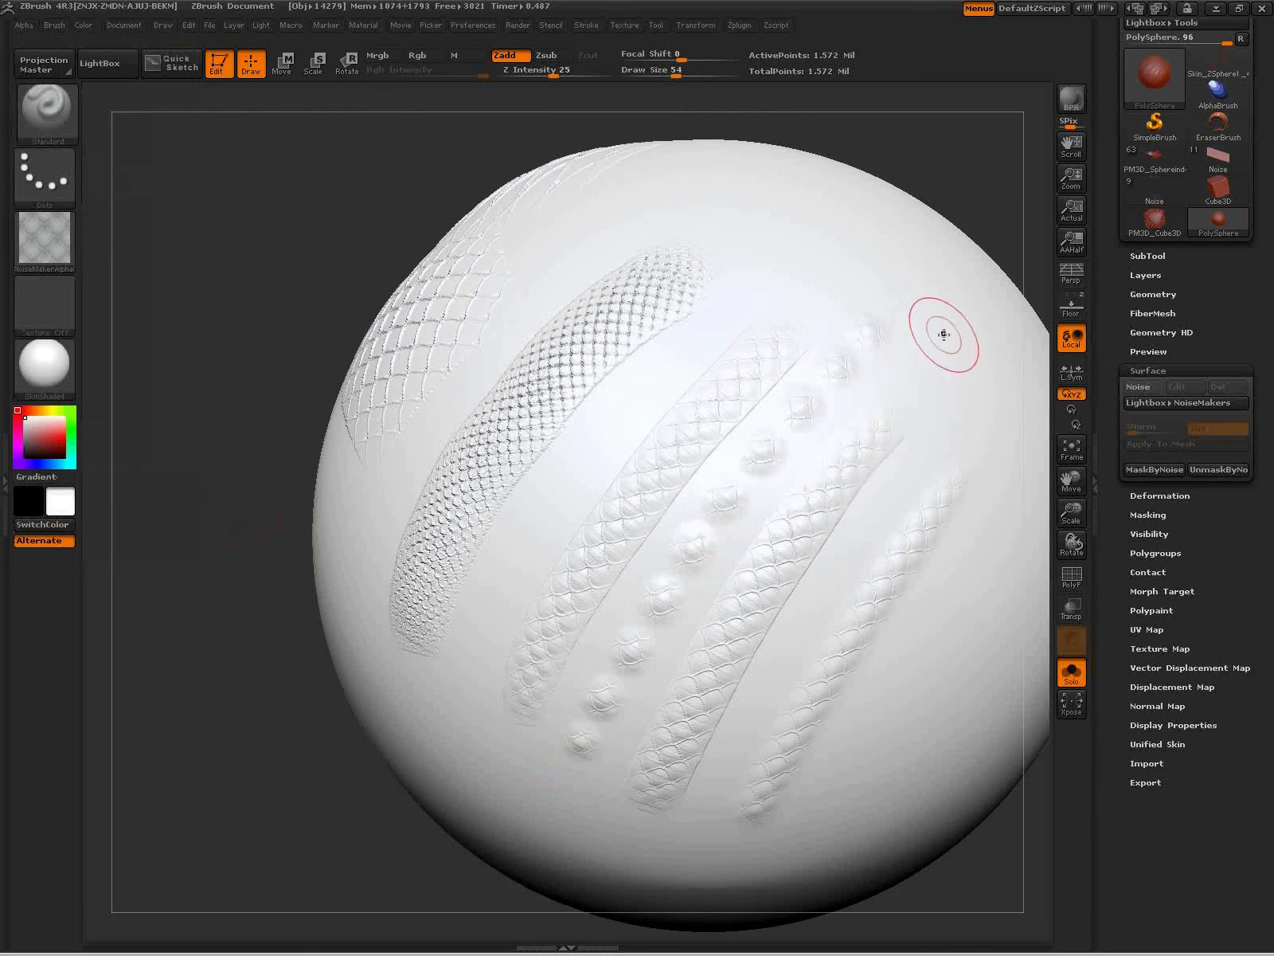
{"action": "mouse_move", "coordinate": [788, 242]}
{"action": "left_mouse_down"}
{"action": "mouse_move", "coordinate": [616, 427]}
{"action": "mouse_move", "coordinate": [466, 696]}
{"action": "left_mouse_up"}
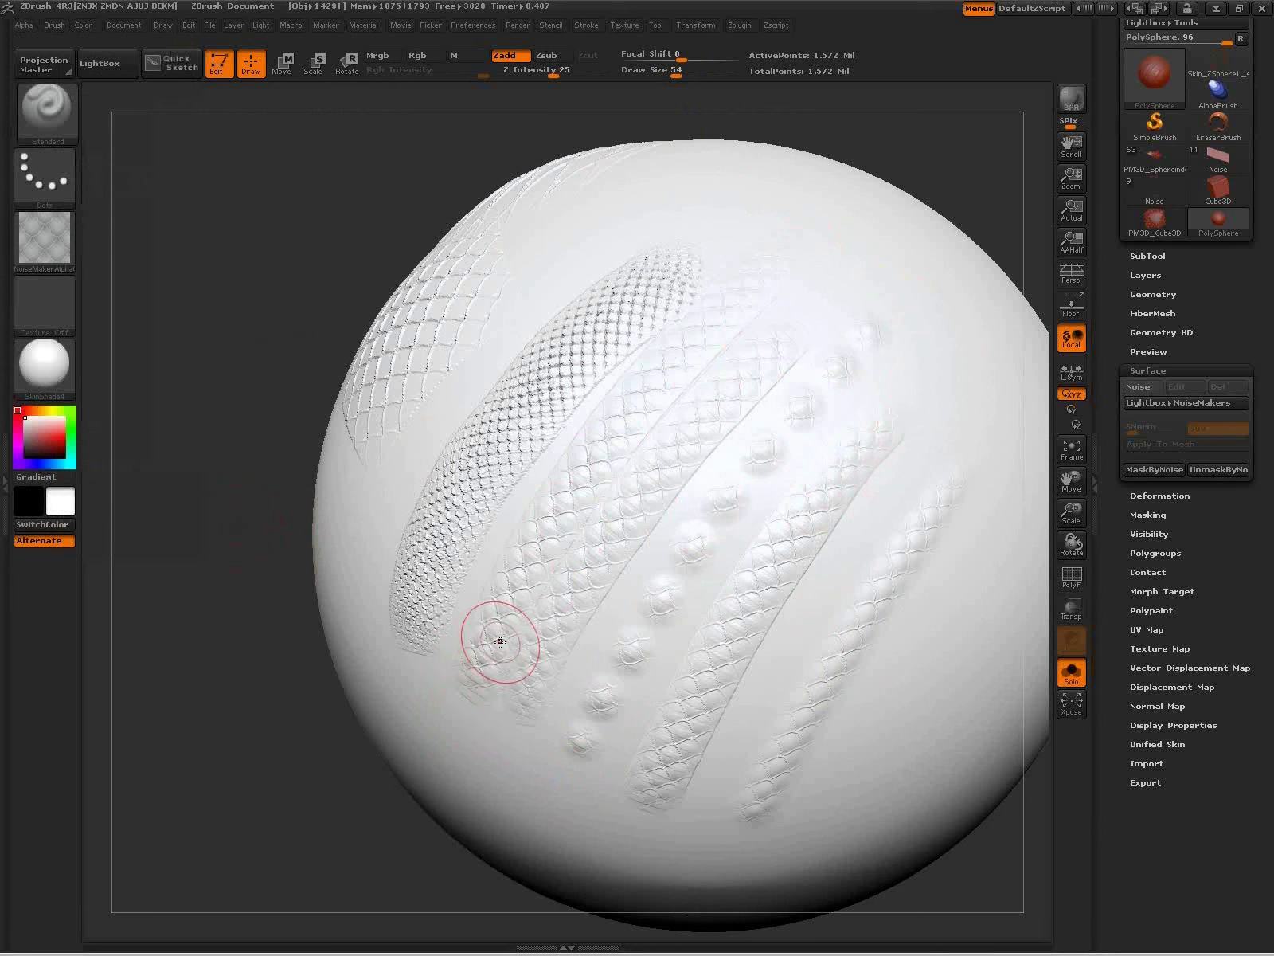
{"action": "key", "text": "ctrl"}
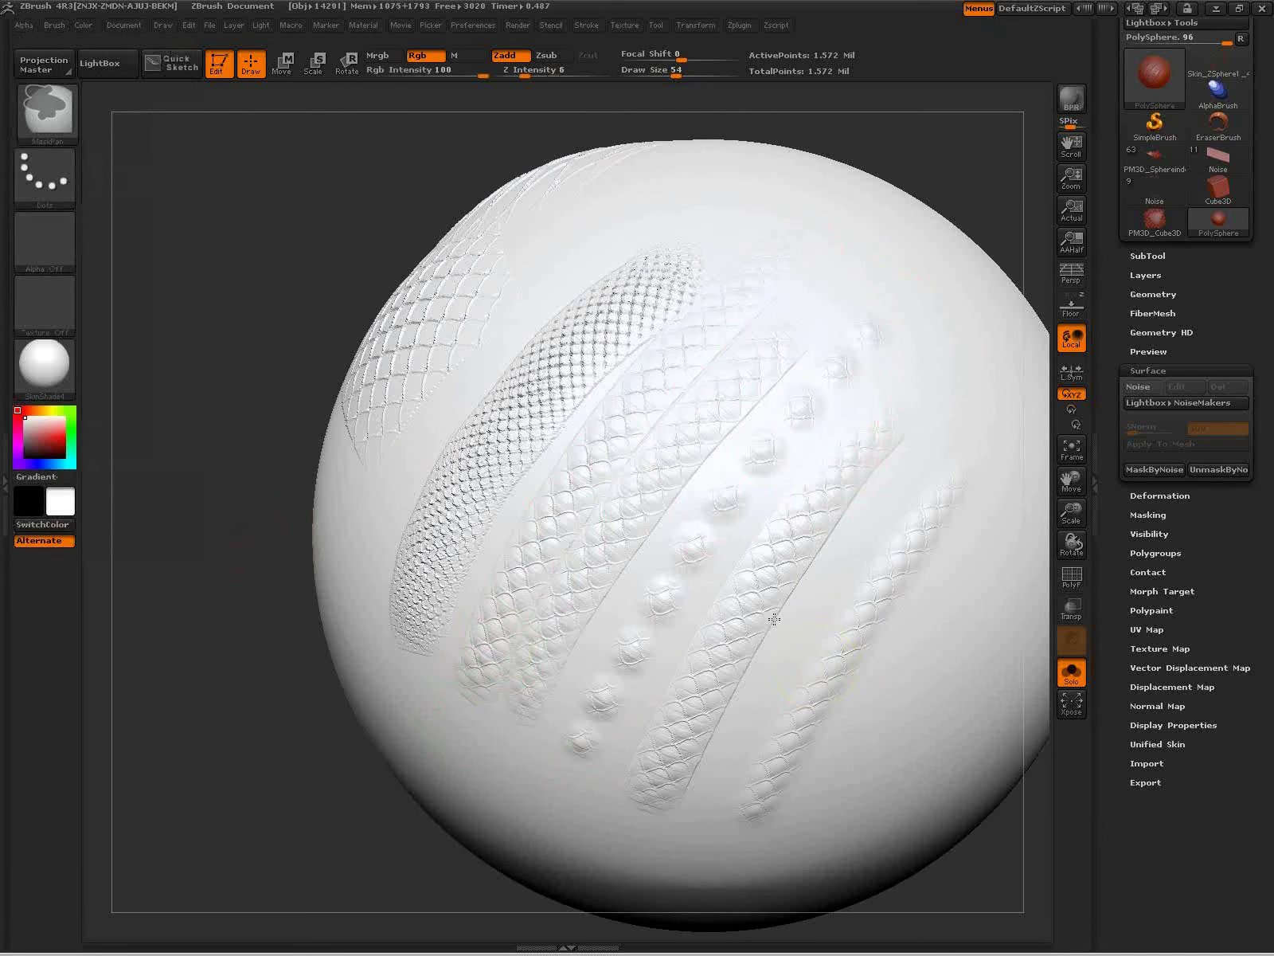
{"action": "right_click_drag", "start_coordinate": [774, 619], "coordinate": [687, 617], "text": "ctrl"}
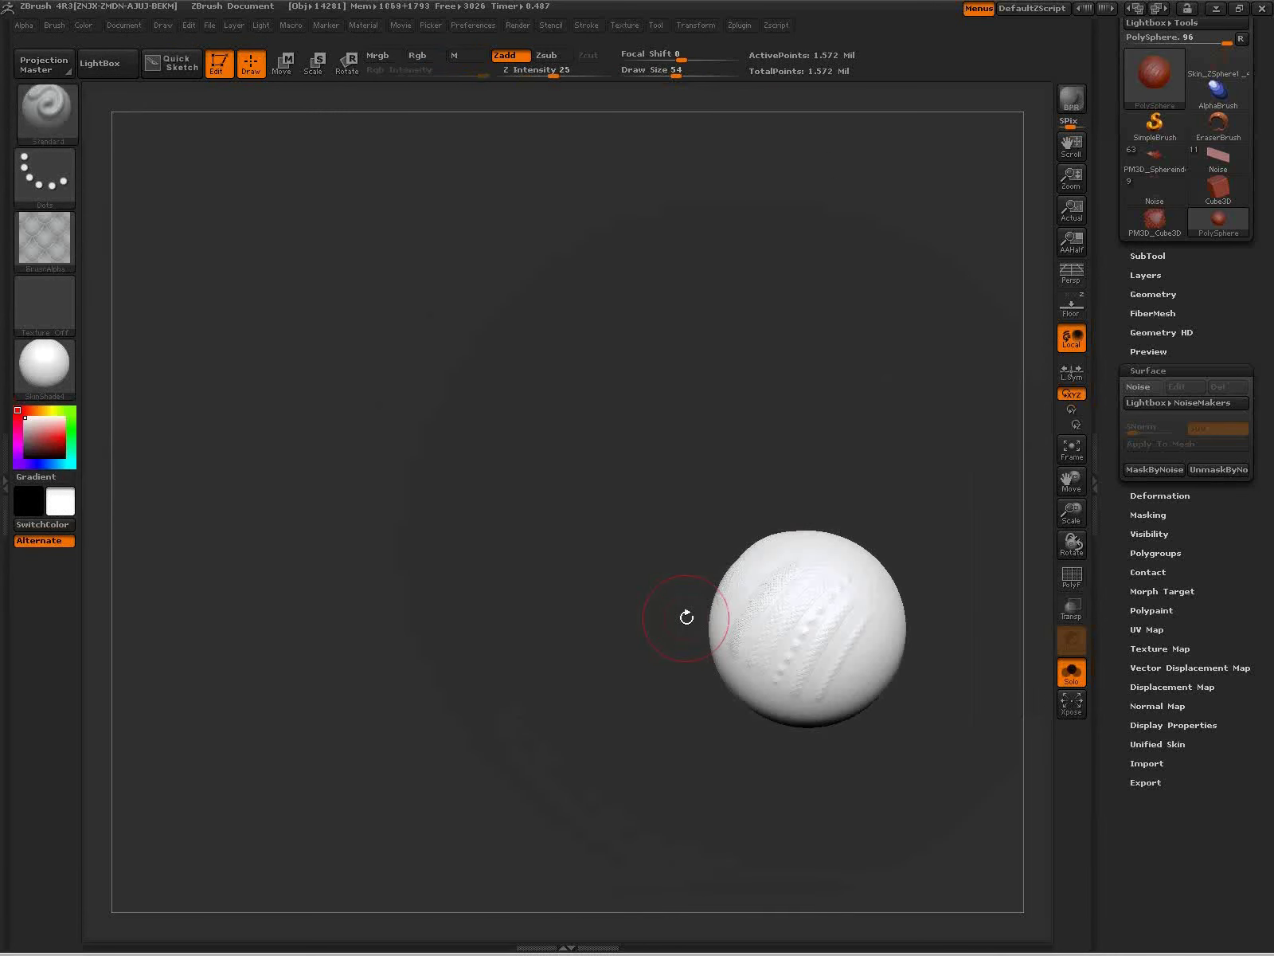
{"action": "key", "text": "f"}
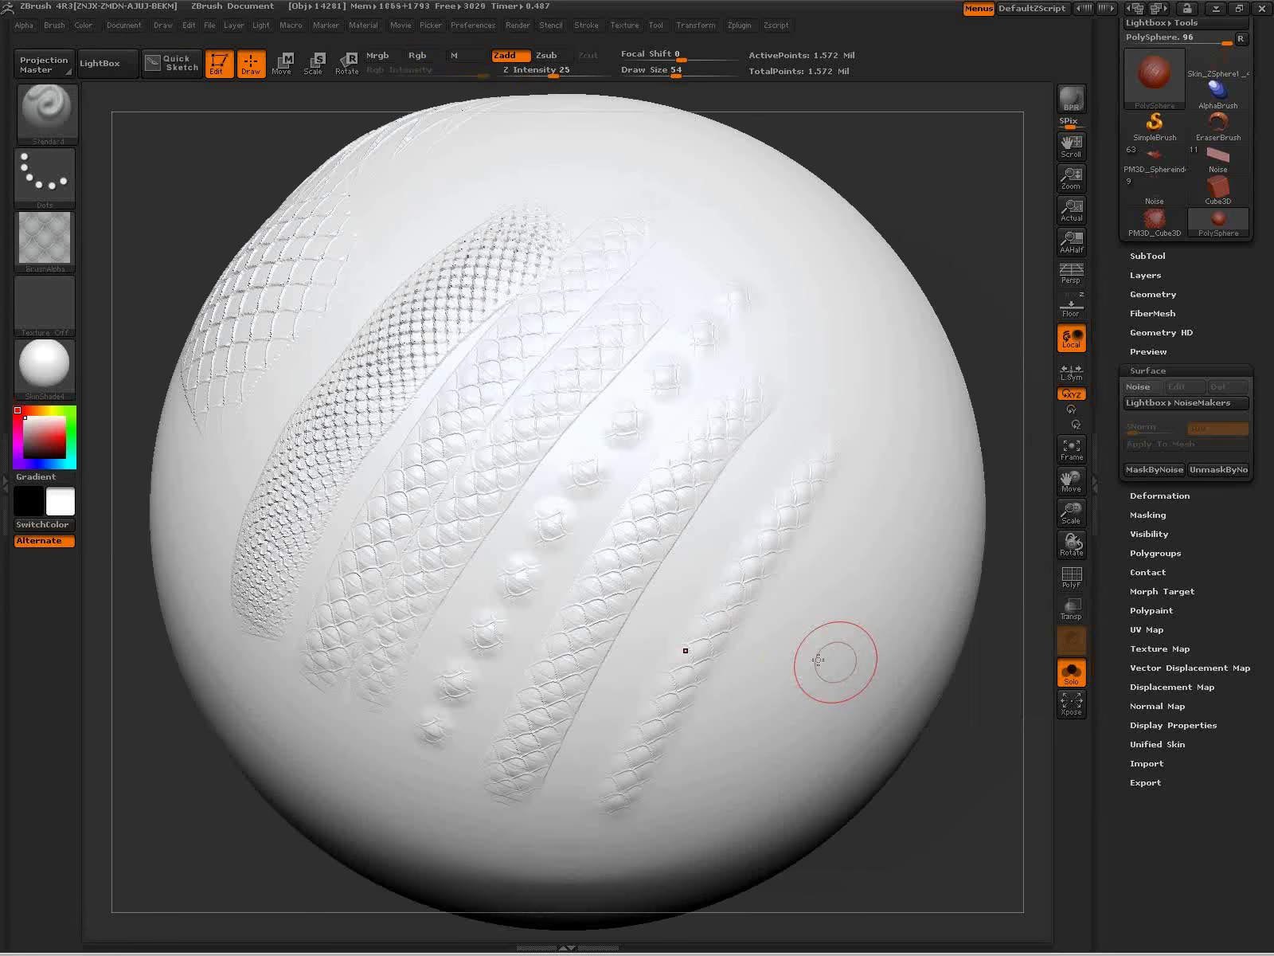
{"action": "key", "text": "ctrl"}
{"action": "right_click_drag", "start_coordinate": [781, 643], "coordinate": [787, 647], "text": "ctrl"}
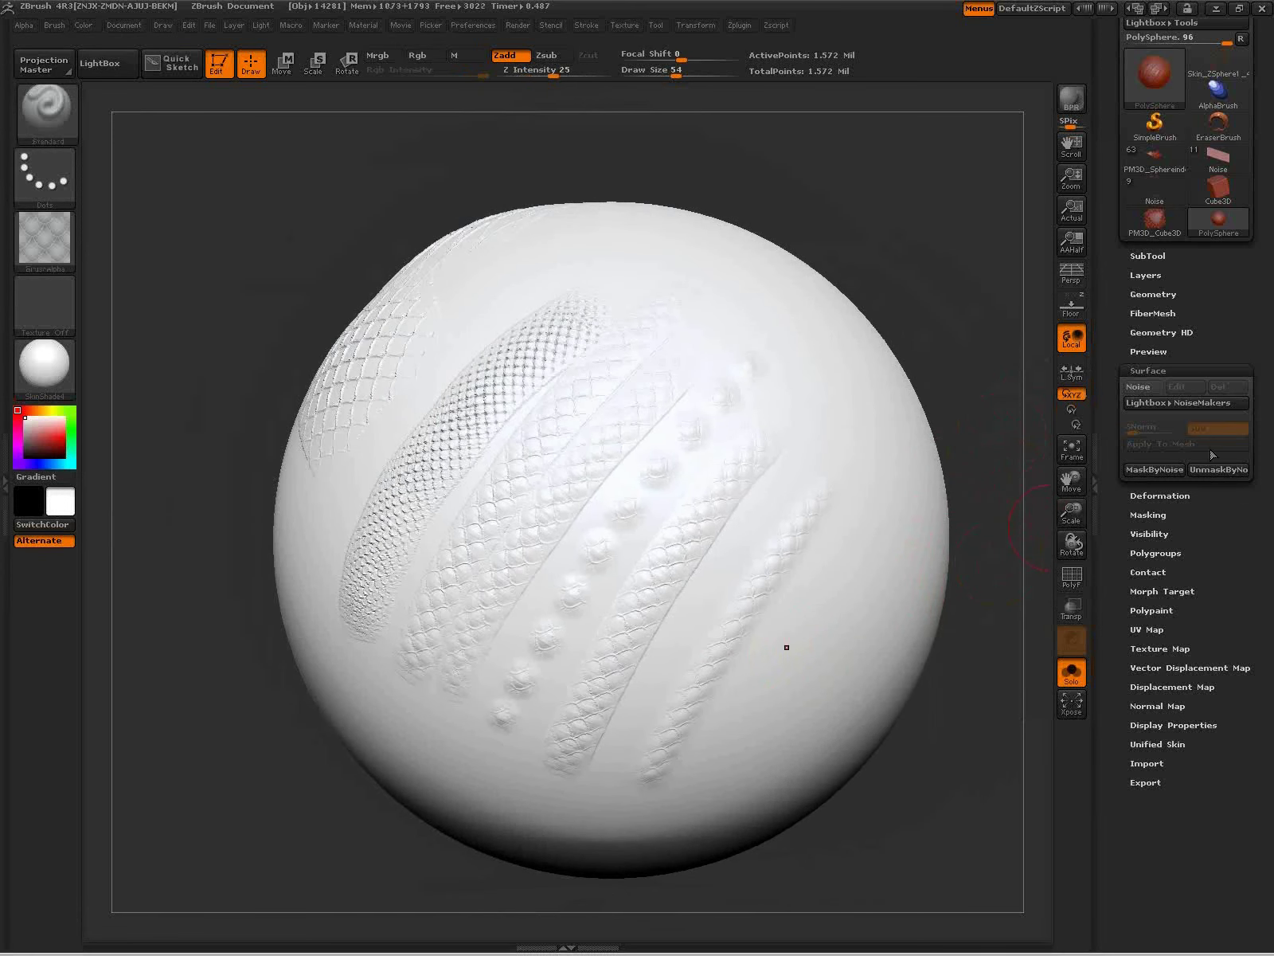
Step: Load the Noise06 brush from the Noise folder of LightBox's brush library
{"action": "left_click", "coordinate": [56, 27]}
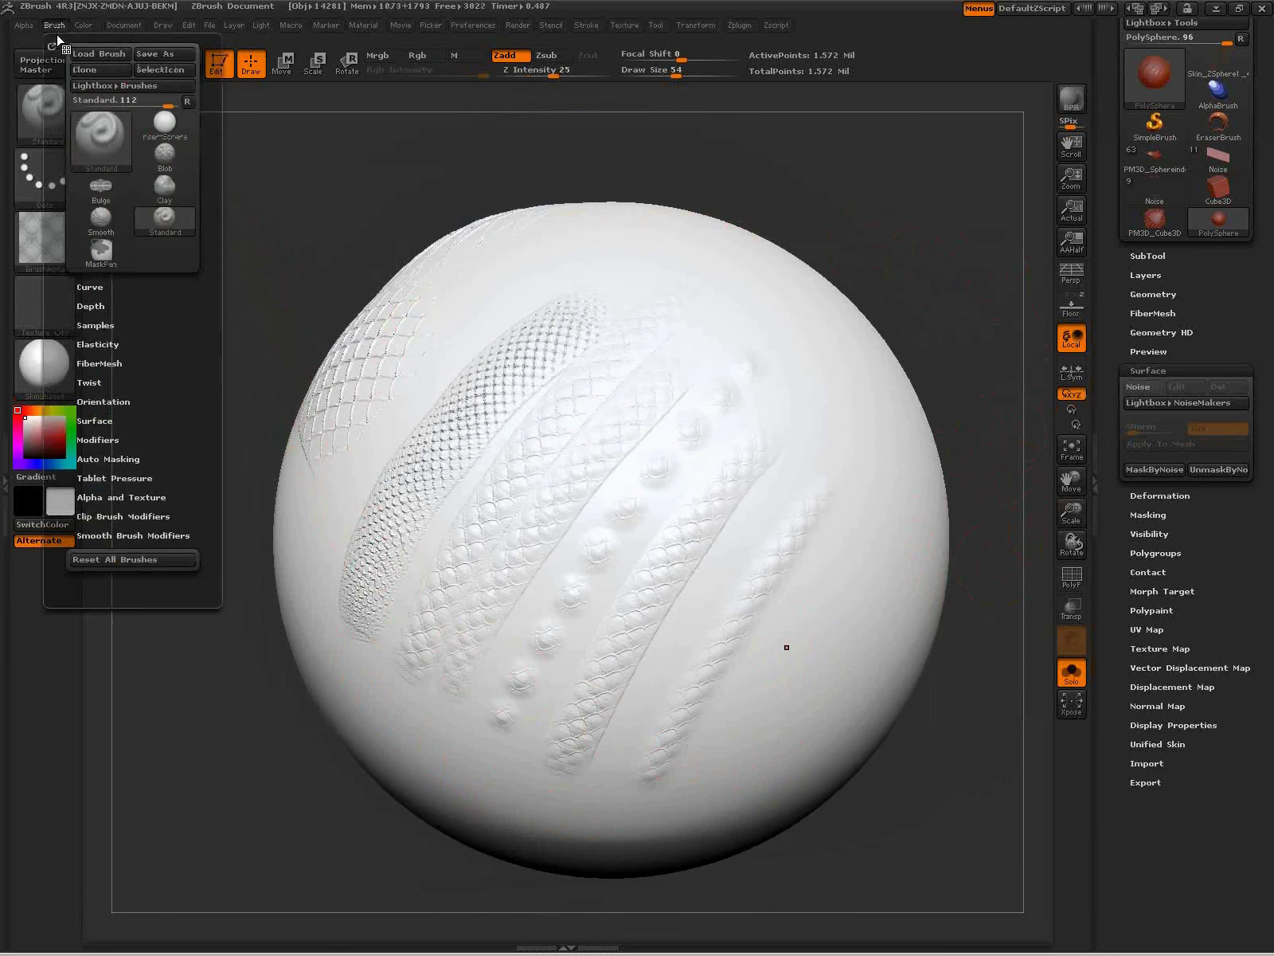
{"action": "left_click", "coordinate": [99, 421]}
{"action": "key", "text": "comma"}
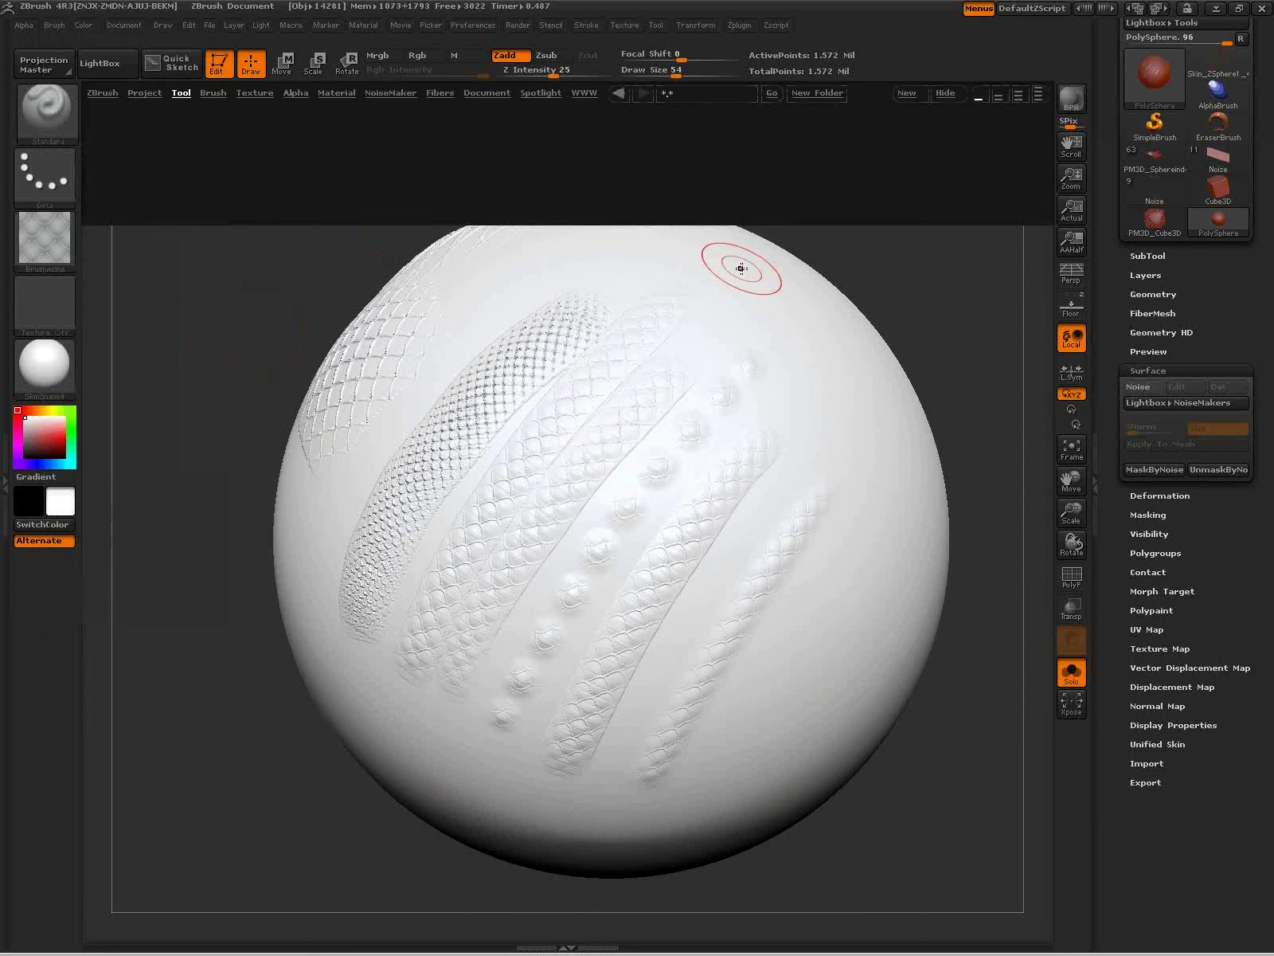
{"action": "left_click", "coordinate": [214, 95]}
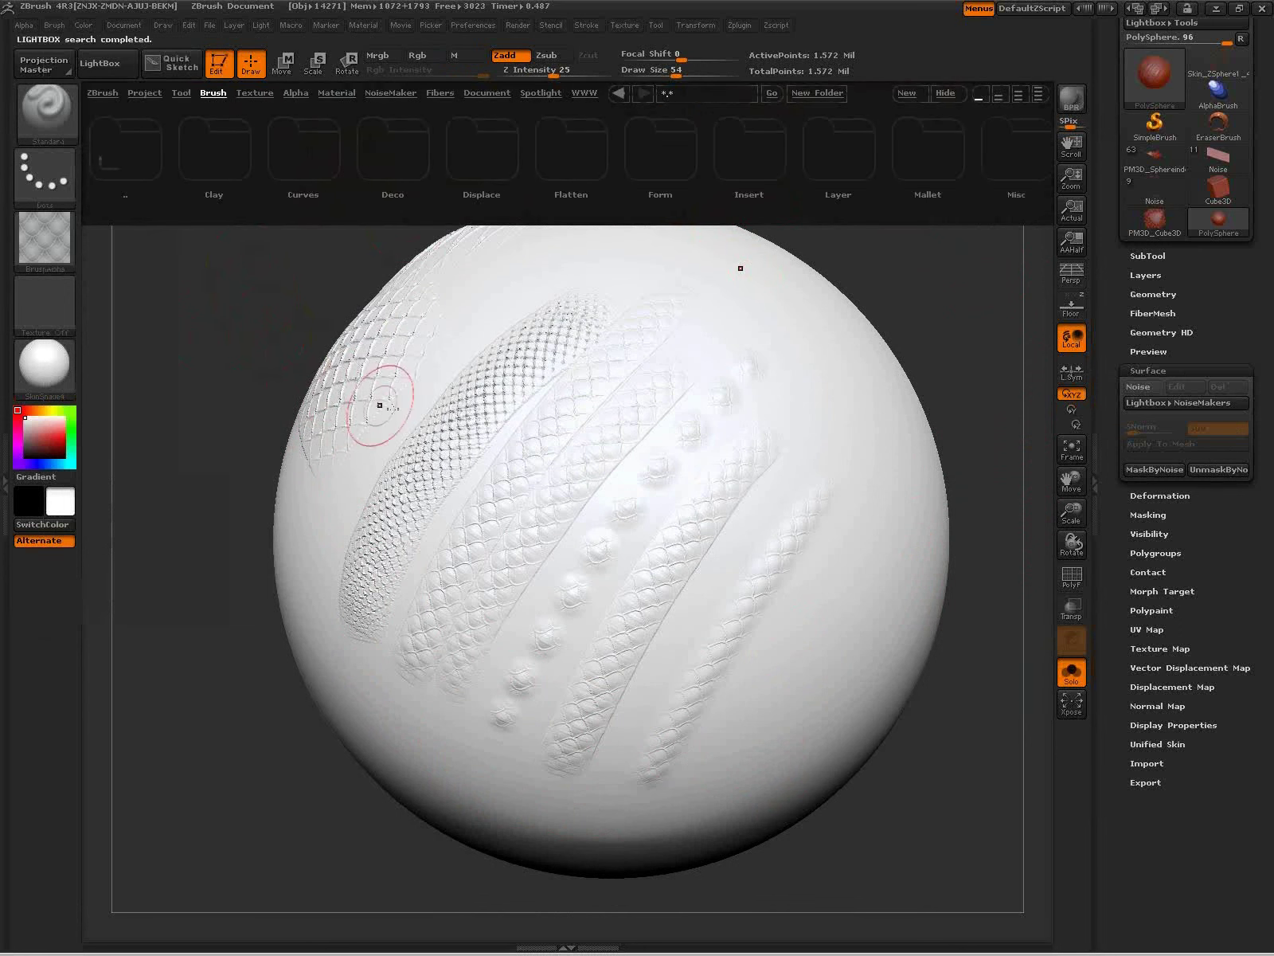
{"action": "left_click", "coordinate": [1038, 94]}
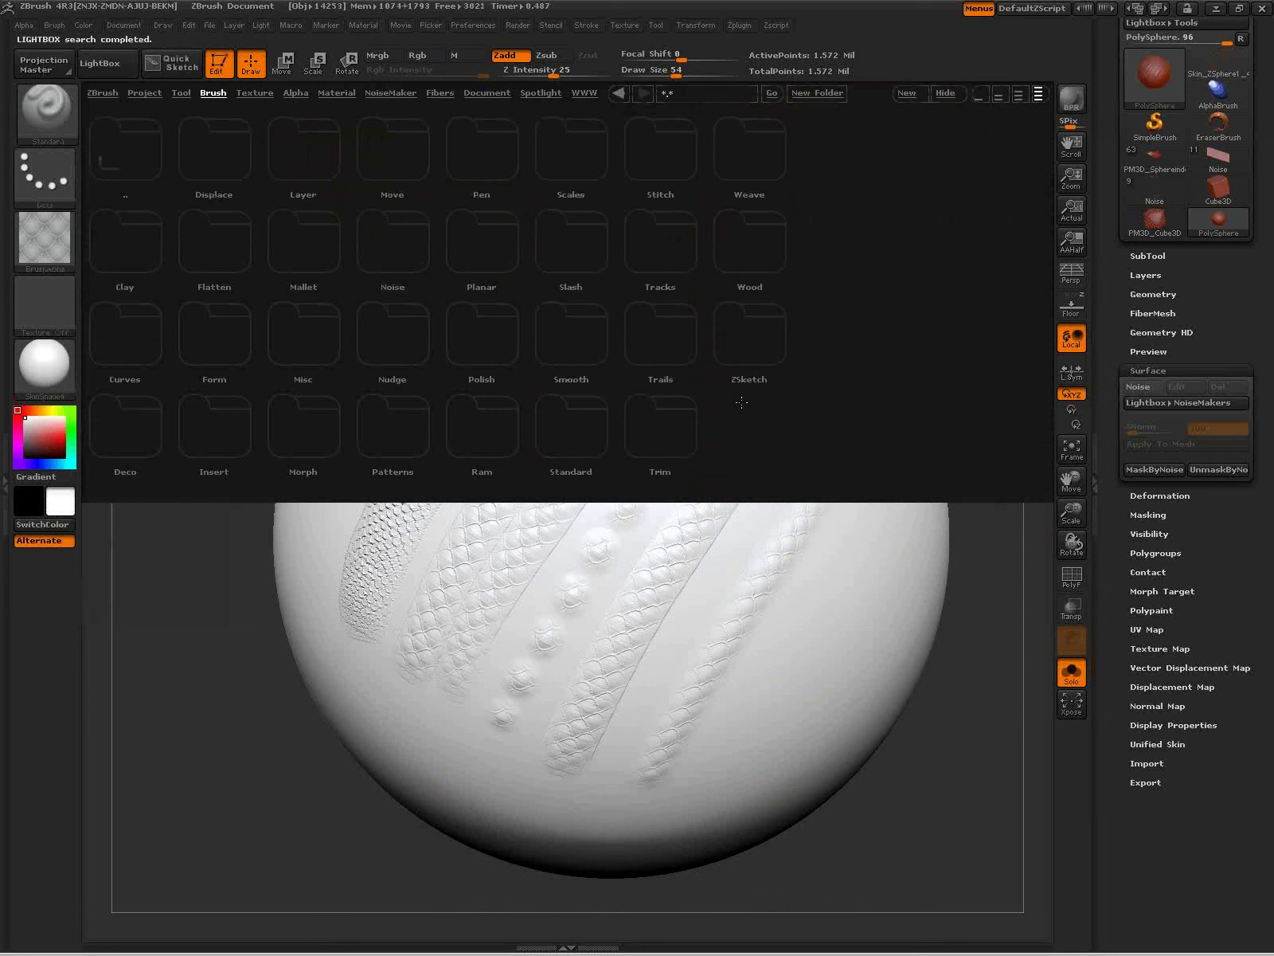
{"action": "left_click", "coordinate": [402, 246]}
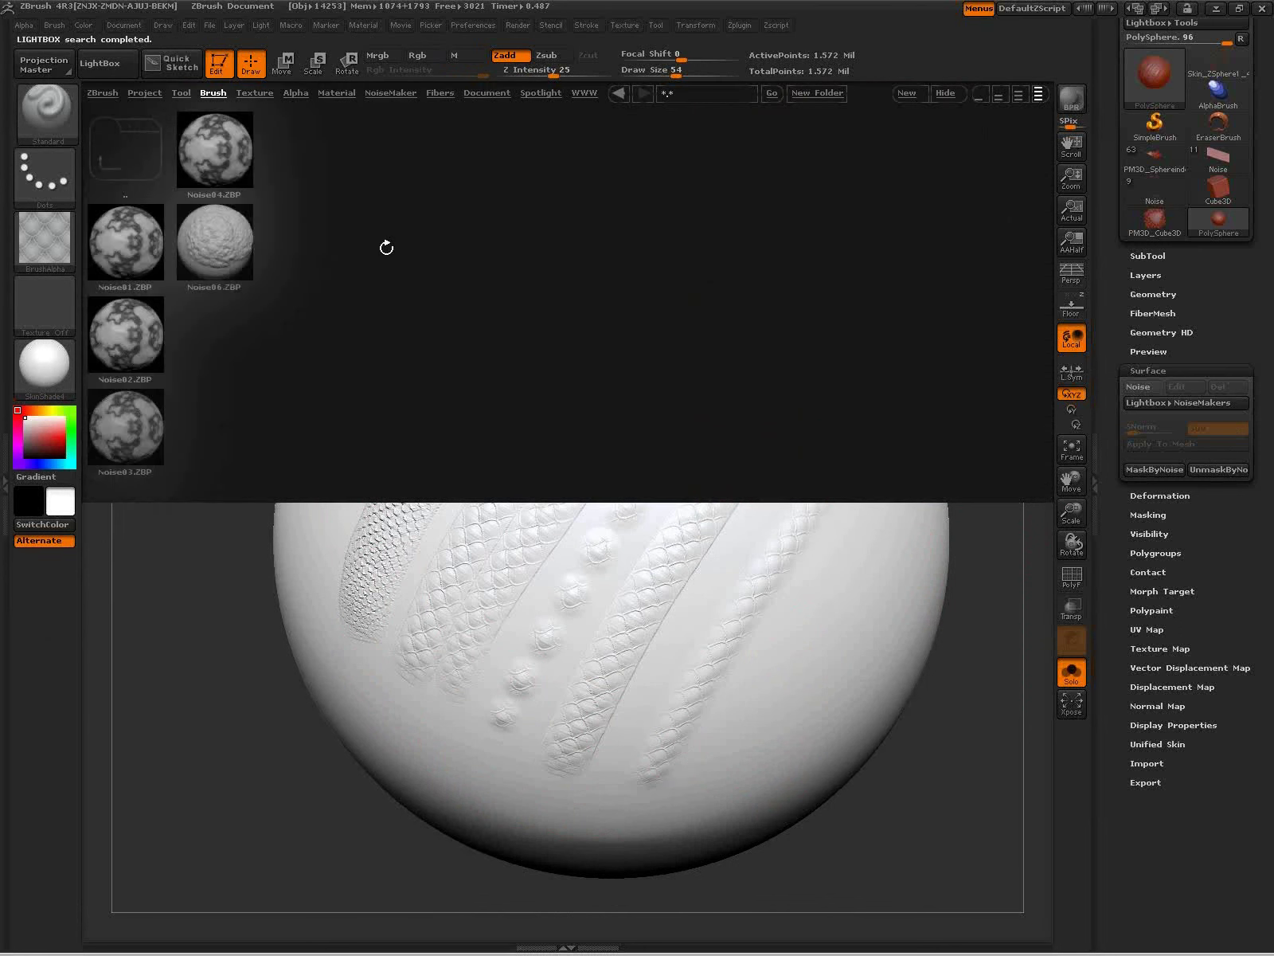
{"action": "double_click", "coordinate": [216, 243]}
Step: Paint a short stroke with the Noise06 brush, raise the draw size to 138 and paint broad strokes across the sphere's front
{"action": "mouse_move", "coordinate": [752, 722]}
{"action": "left_mouse_down"}
{"action": "mouse_move", "coordinate": [774, 648]}
{"action": "mouse_move", "coordinate": [804, 640]}
{"action": "left_mouse_up"}
{"action": "key", "text": "s"}
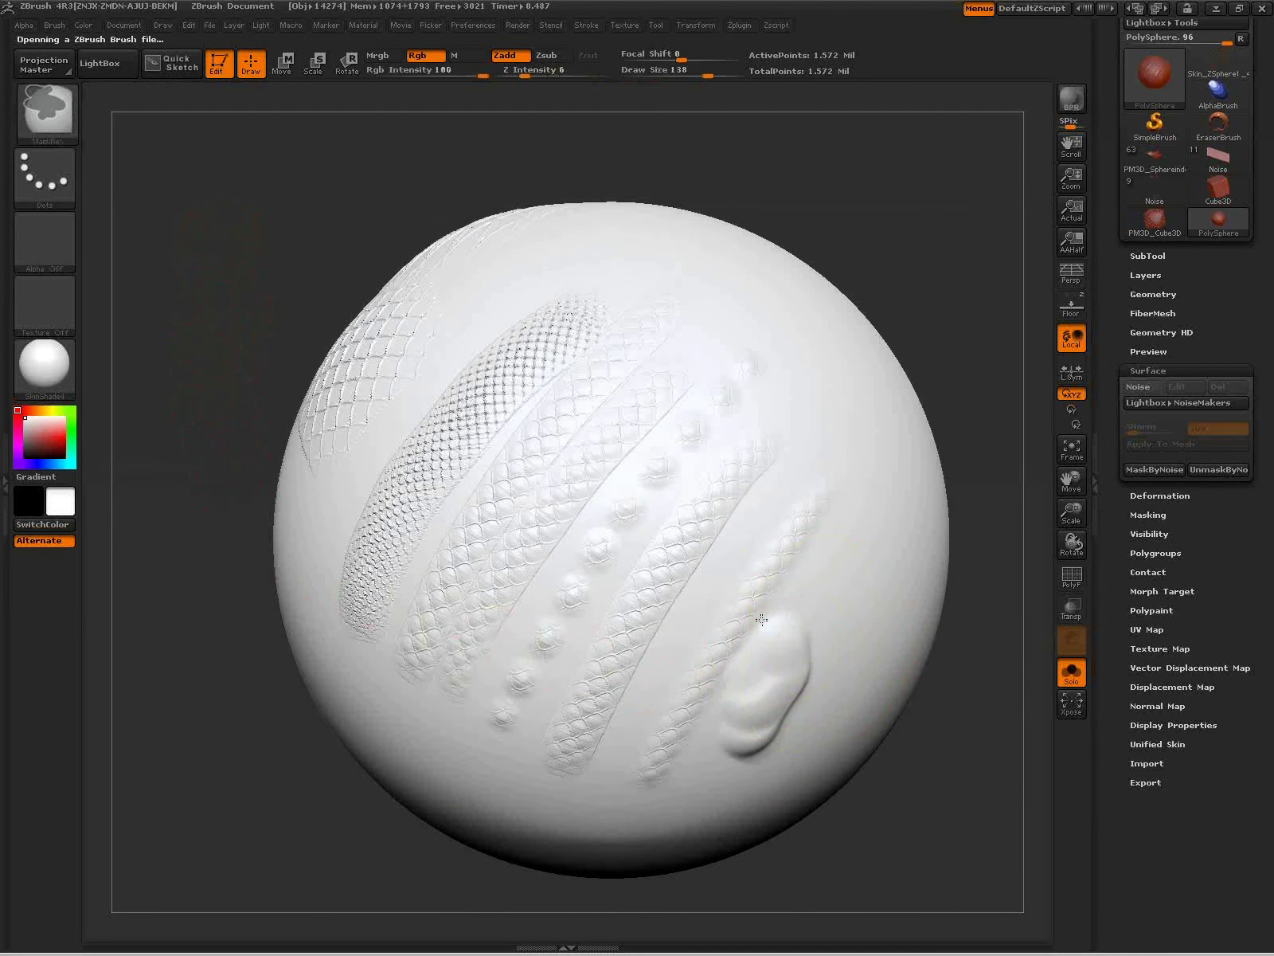
{"action": "right_click_drag", "start_coordinate": [794, 641], "coordinate": [853, 654], "text": "ctrl"}
{"action": "right_click_drag", "start_coordinate": [749, 649], "coordinate": [644, 636], "text": "alt"}
{"action": "mouse_move", "coordinate": [697, 602]}
{"action": "left_mouse_down"}
{"action": "mouse_move", "coordinate": [709, 554]}
{"action": "mouse_move", "coordinate": [657, 529]}
{"action": "mouse_move", "coordinate": [538, 657]}
{"action": "mouse_move", "coordinate": [452, 586]}
{"action": "left_mouse_up"}
{"action": "left_click_drag", "start_coordinate": [626, 572], "coordinate": [592, 568]}
{"action": "key", "text": "s"}
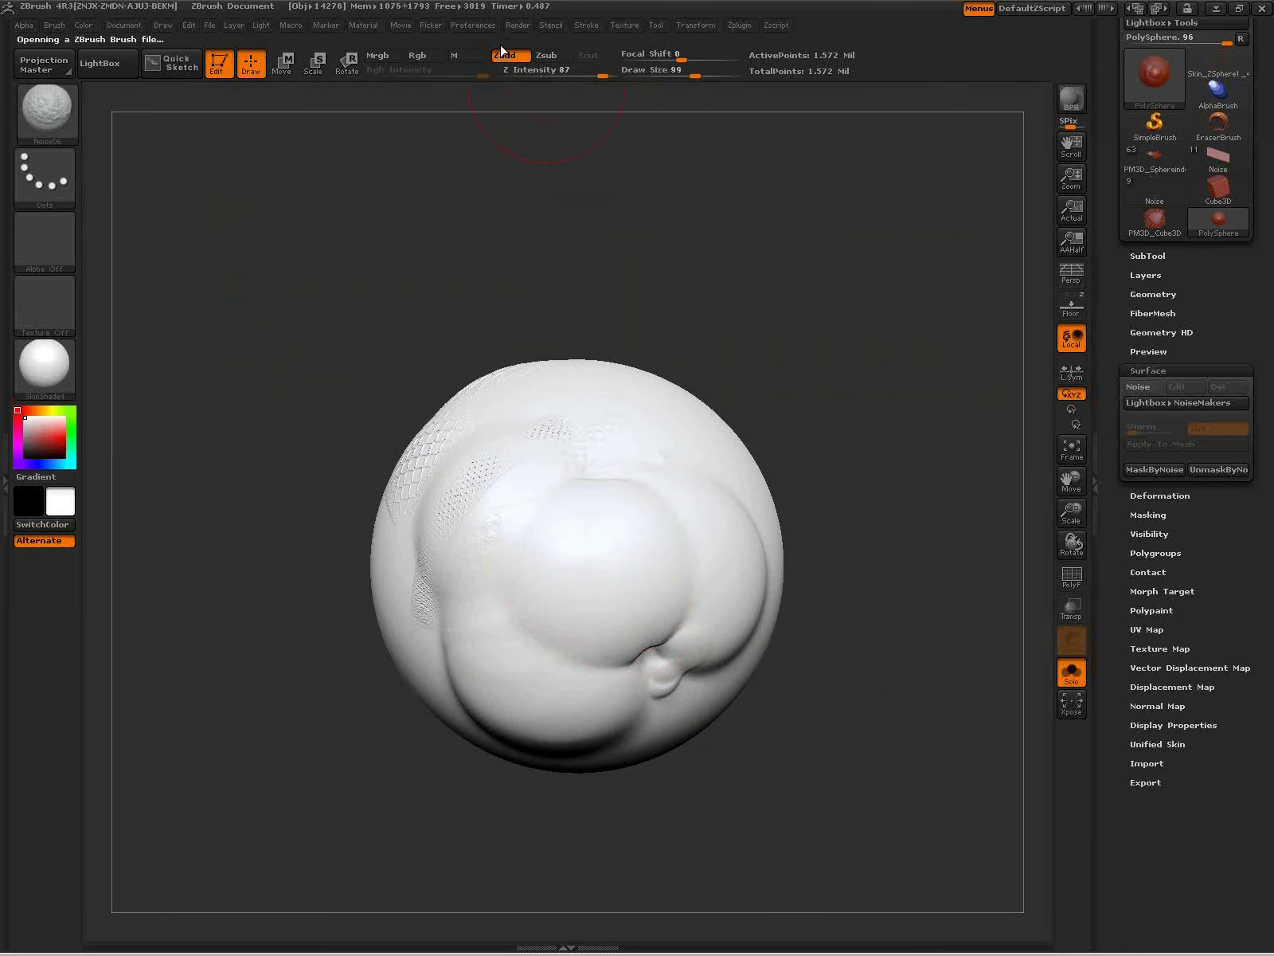
Step: Add surface noise with a reshaped noise curve to the Noise06 brush and paint it over the sphere's front
{"action": "left_click", "coordinate": [56, 25]}
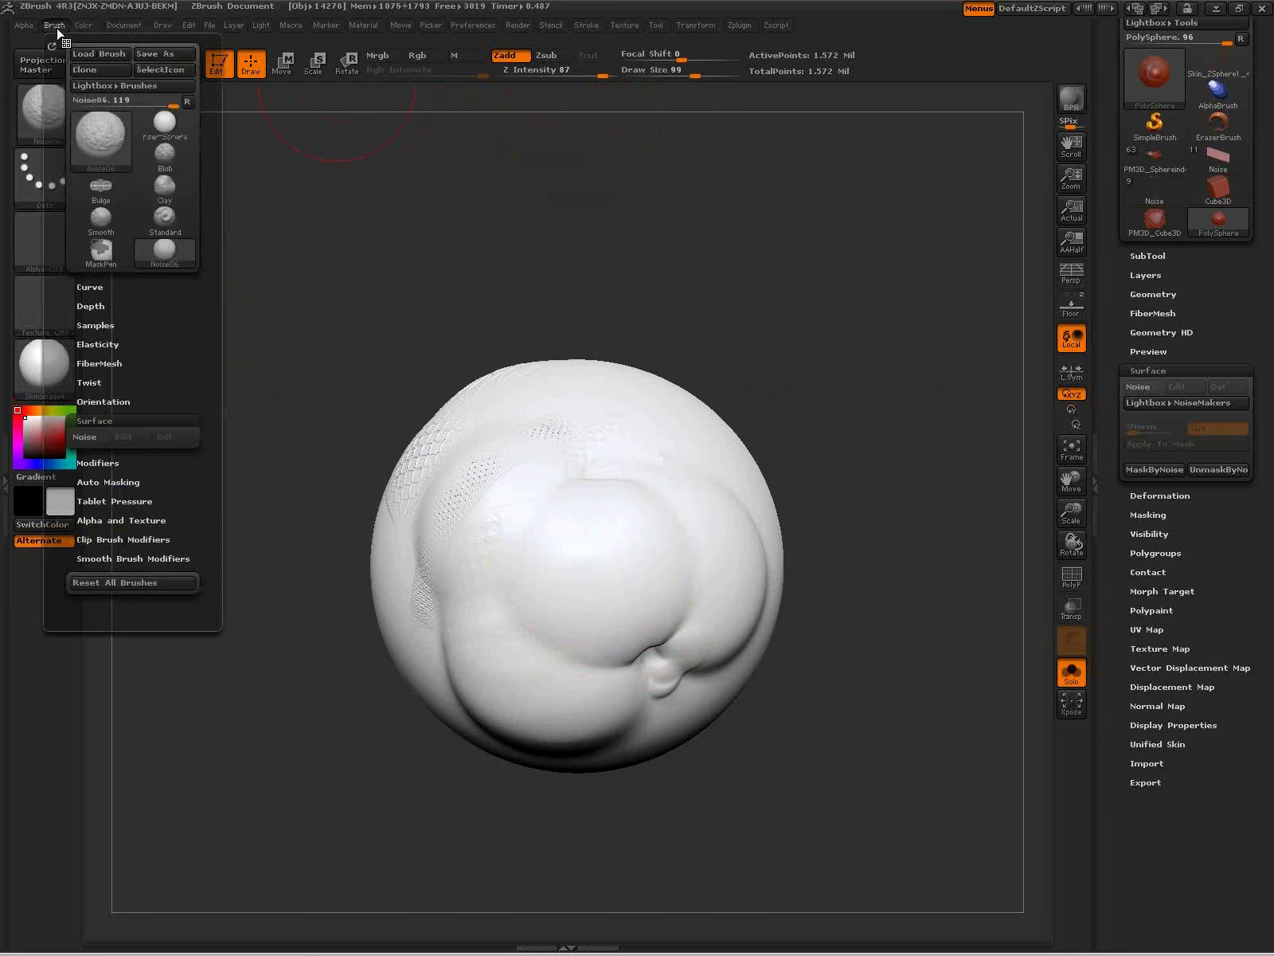
{"action": "left_click", "coordinate": [102, 443]}
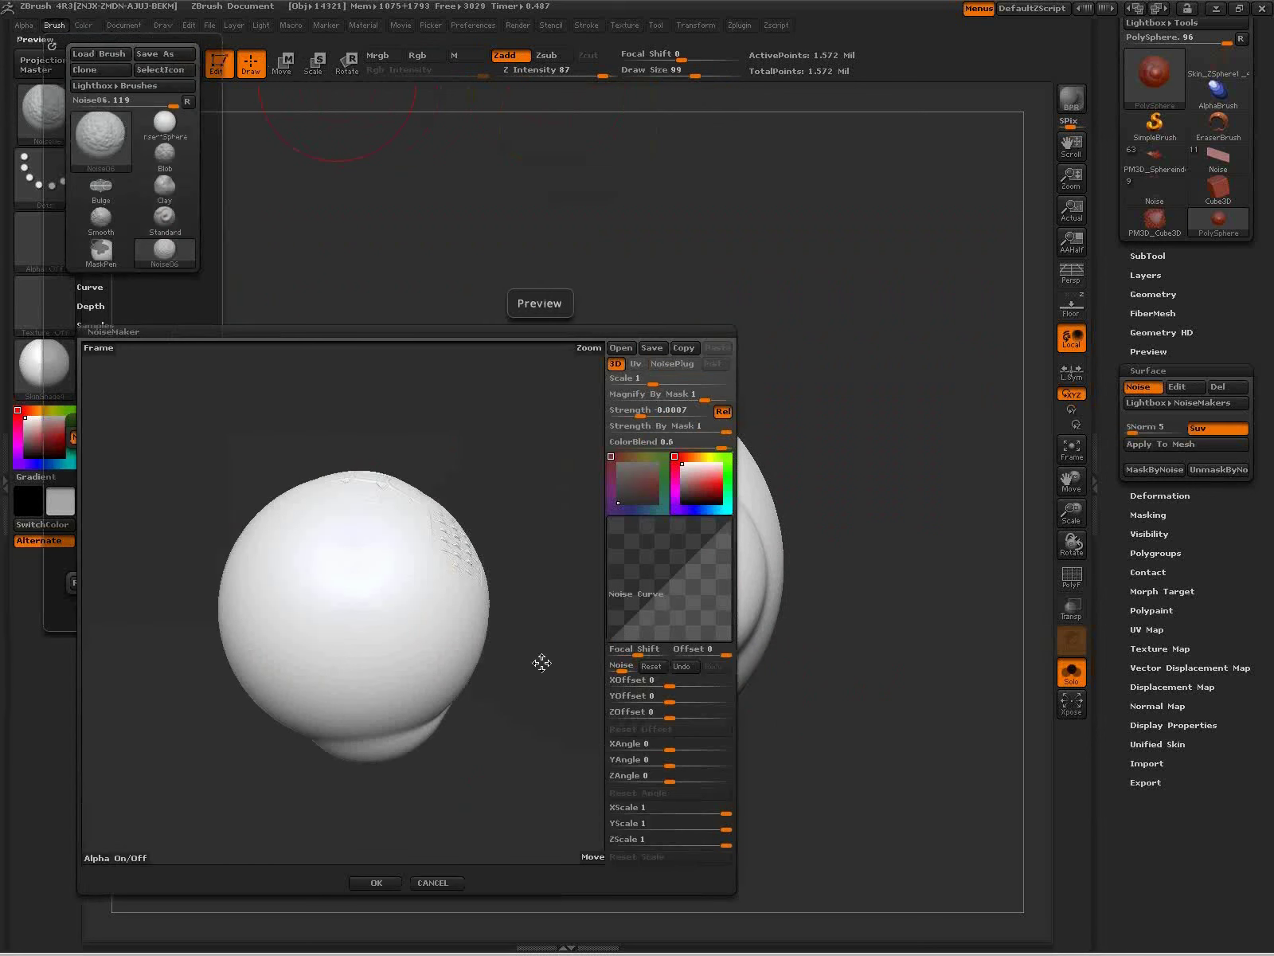
{"action": "left_click_drag", "start_coordinate": [653, 585], "coordinate": [690, 573]}
{"action": "left_click", "coordinate": [389, 881]}
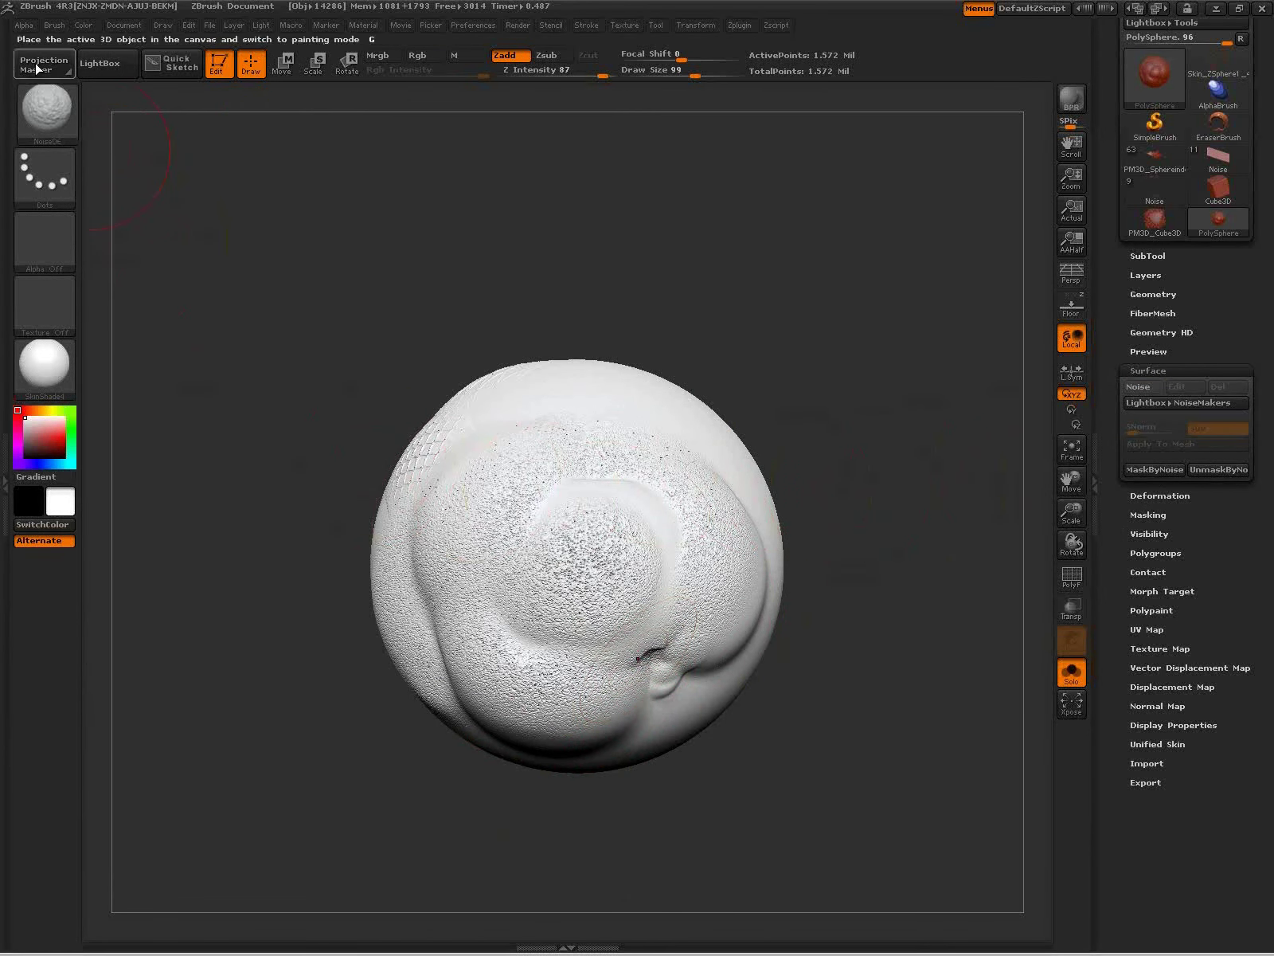
{"action": "left_click", "coordinate": [54, 25]}
{"action": "left_click", "coordinate": [54, 25]}
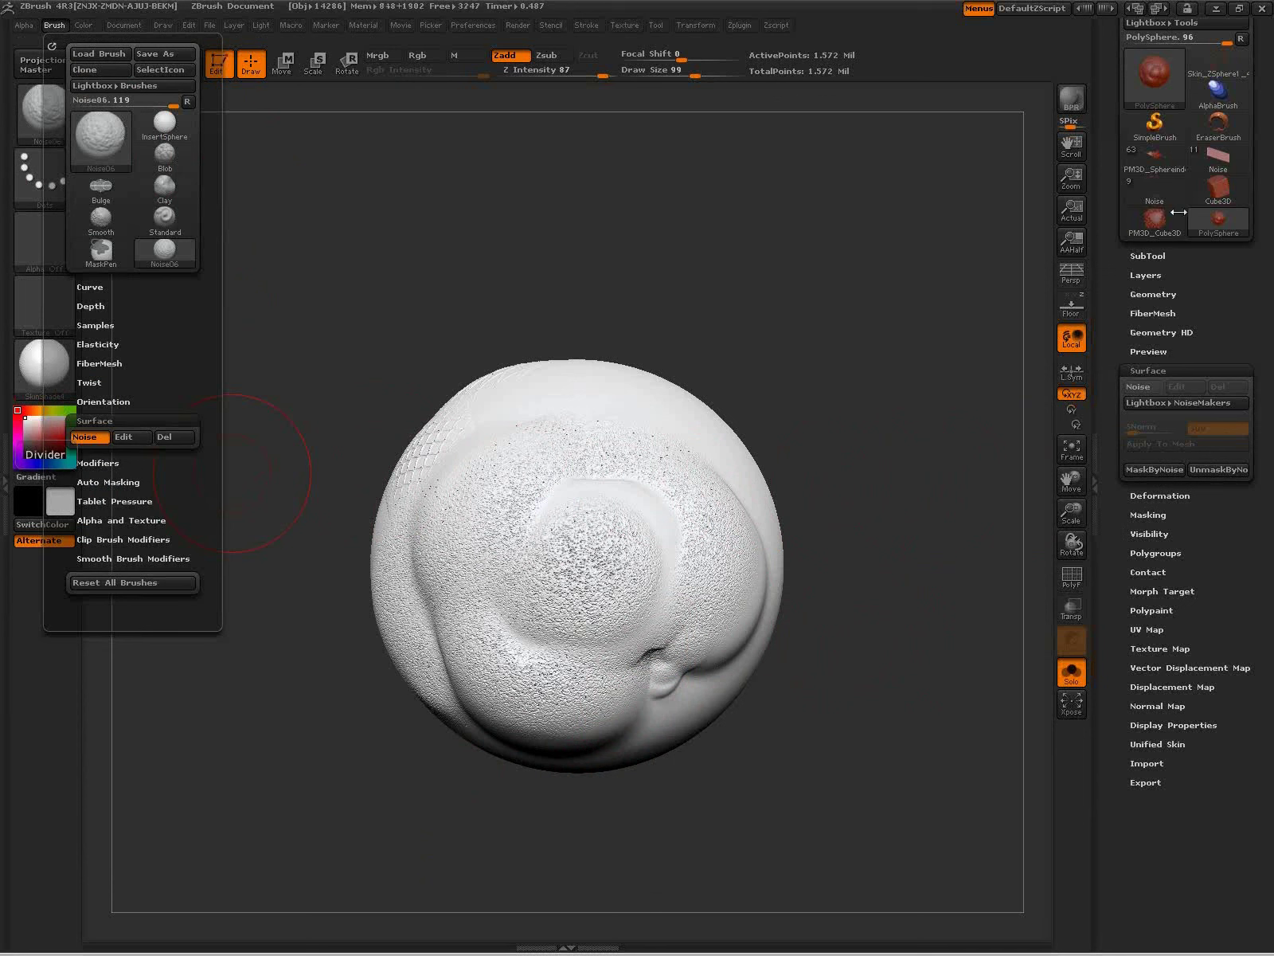
Step: Switch to the Cube3D primitive and convert it to a PolyMesh3D
{"action": "left_click_drag", "start_coordinate": [1020, 419], "coordinate": [1046, 413]}
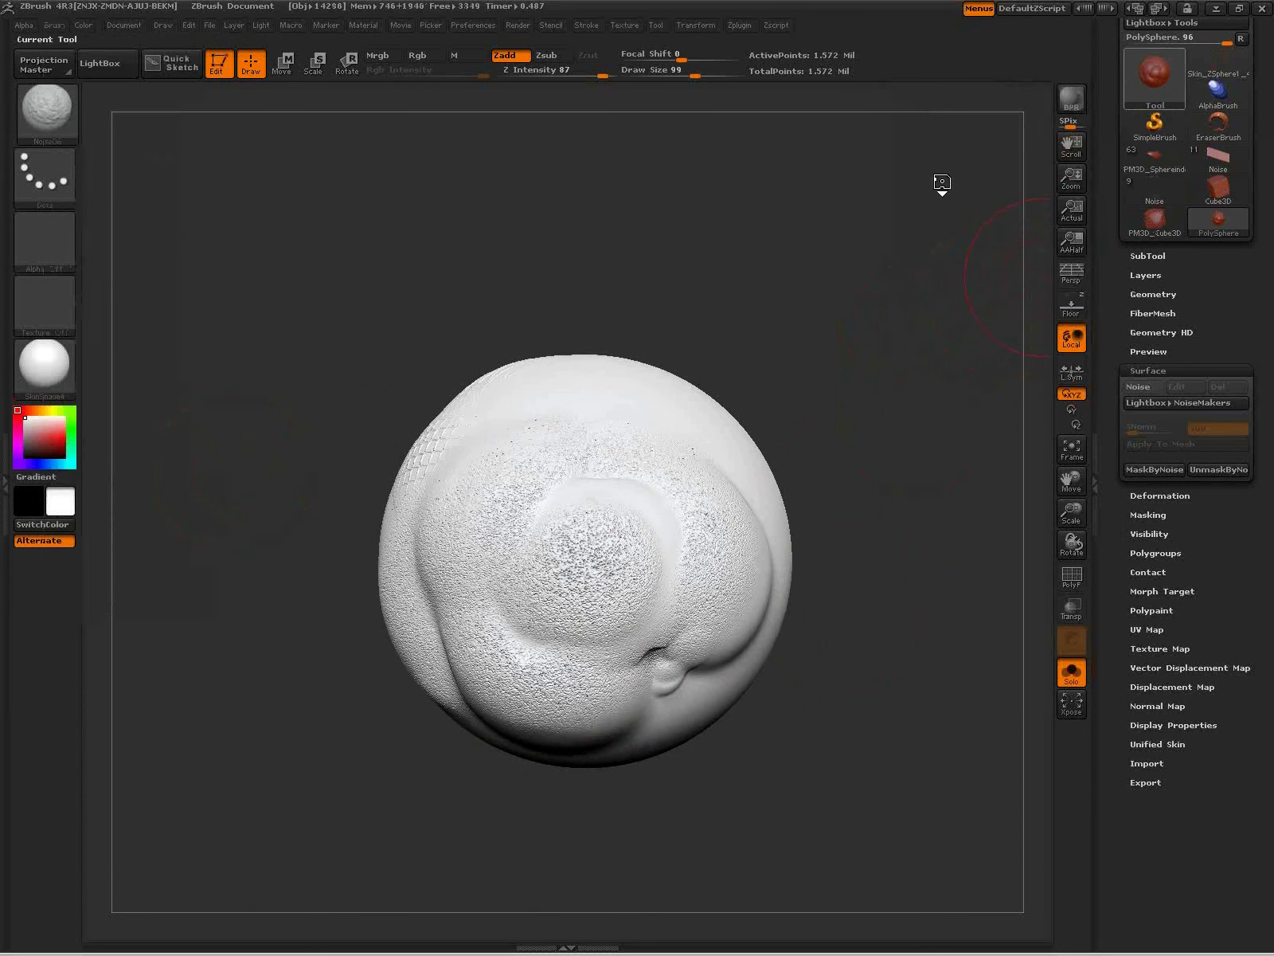
{"action": "left_click", "coordinate": [1155, 78]}
{"action": "left_click", "coordinate": [310, 150]}
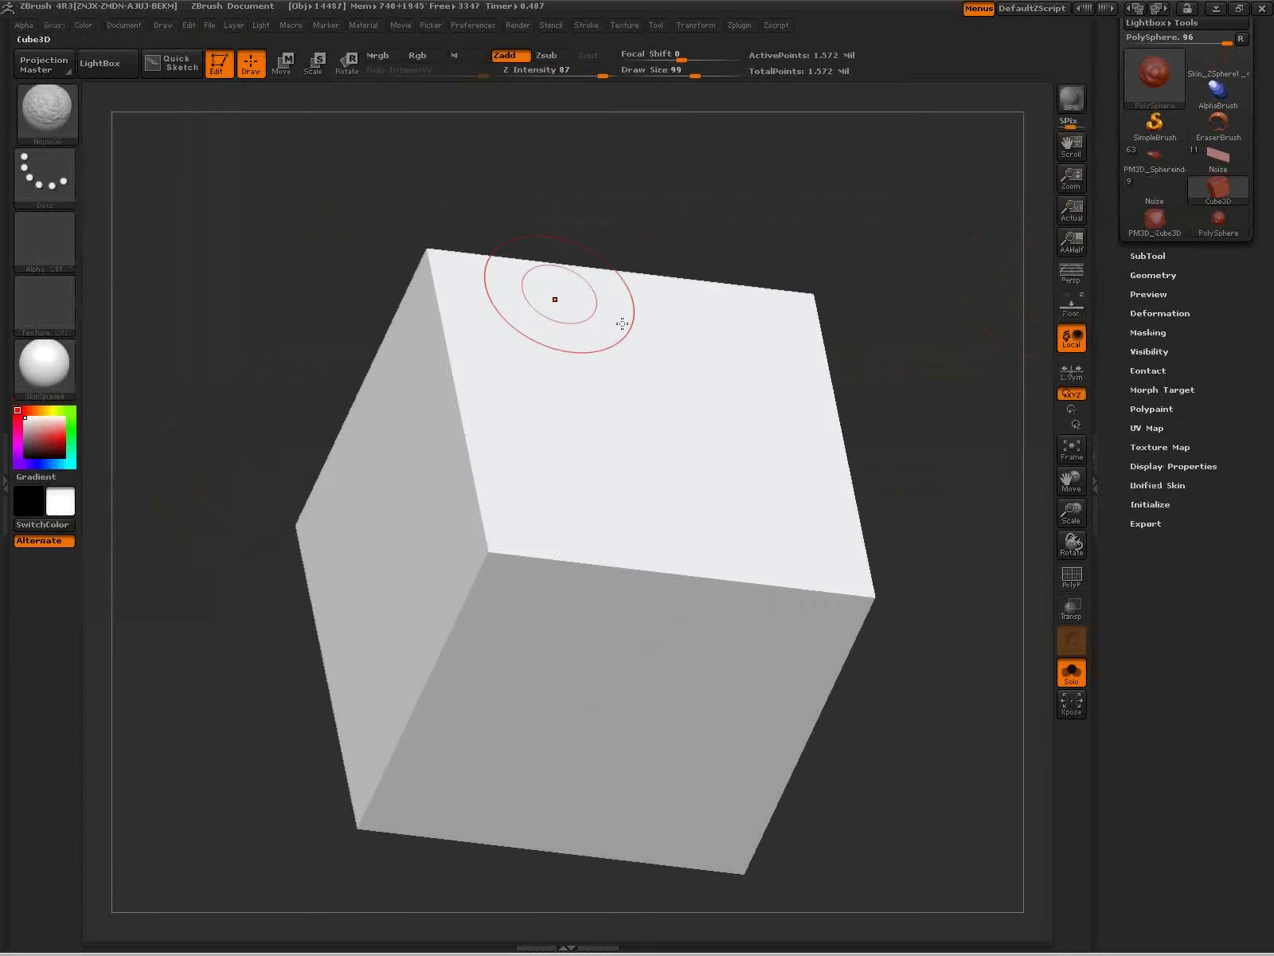
{"action": "left_click_drag", "start_coordinate": [1219, 360], "coordinate": [1238, 476]}
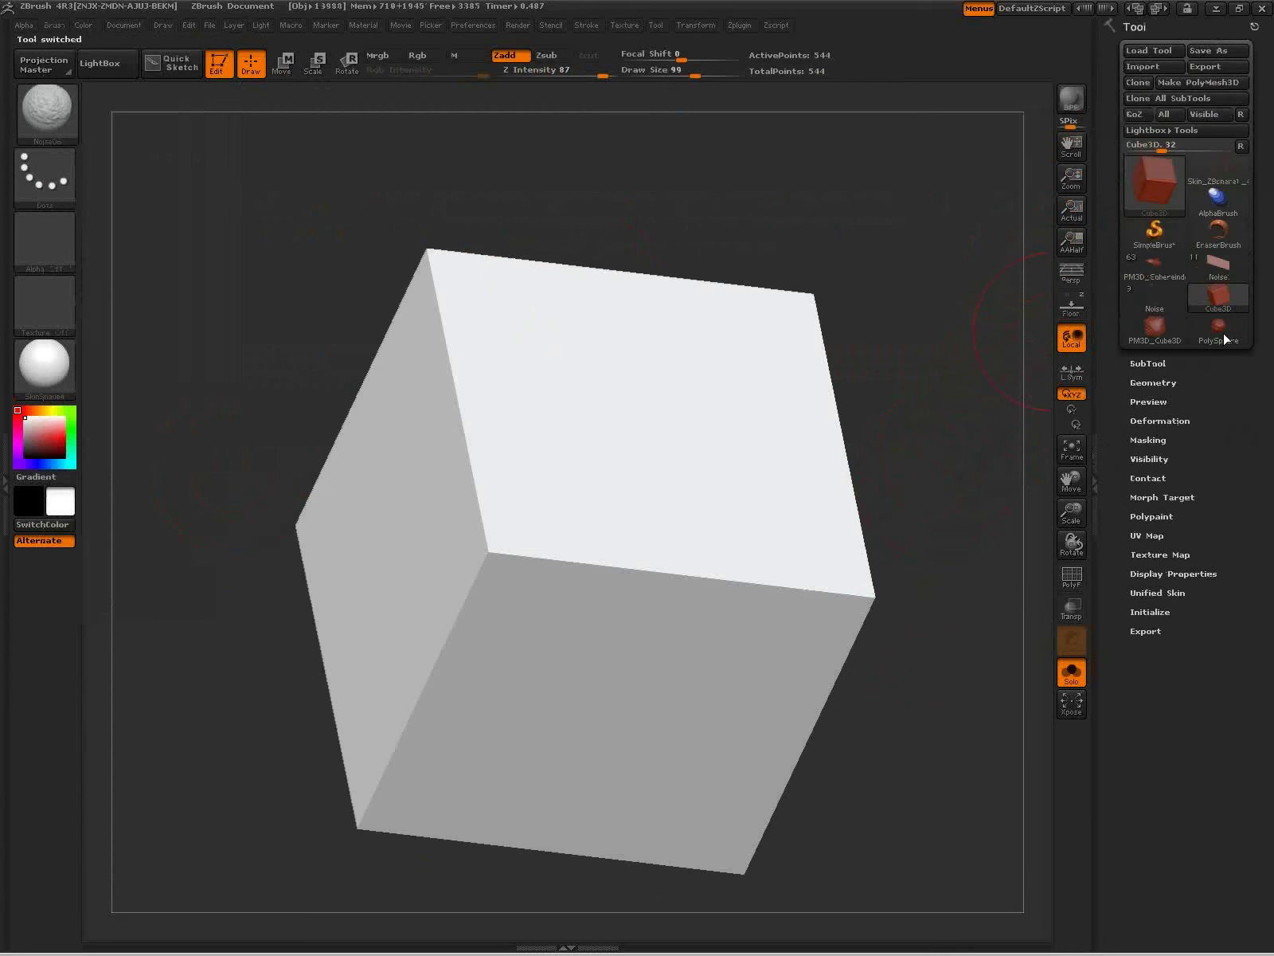
{"action": "left_click", "coordinate": [1206, 82]}
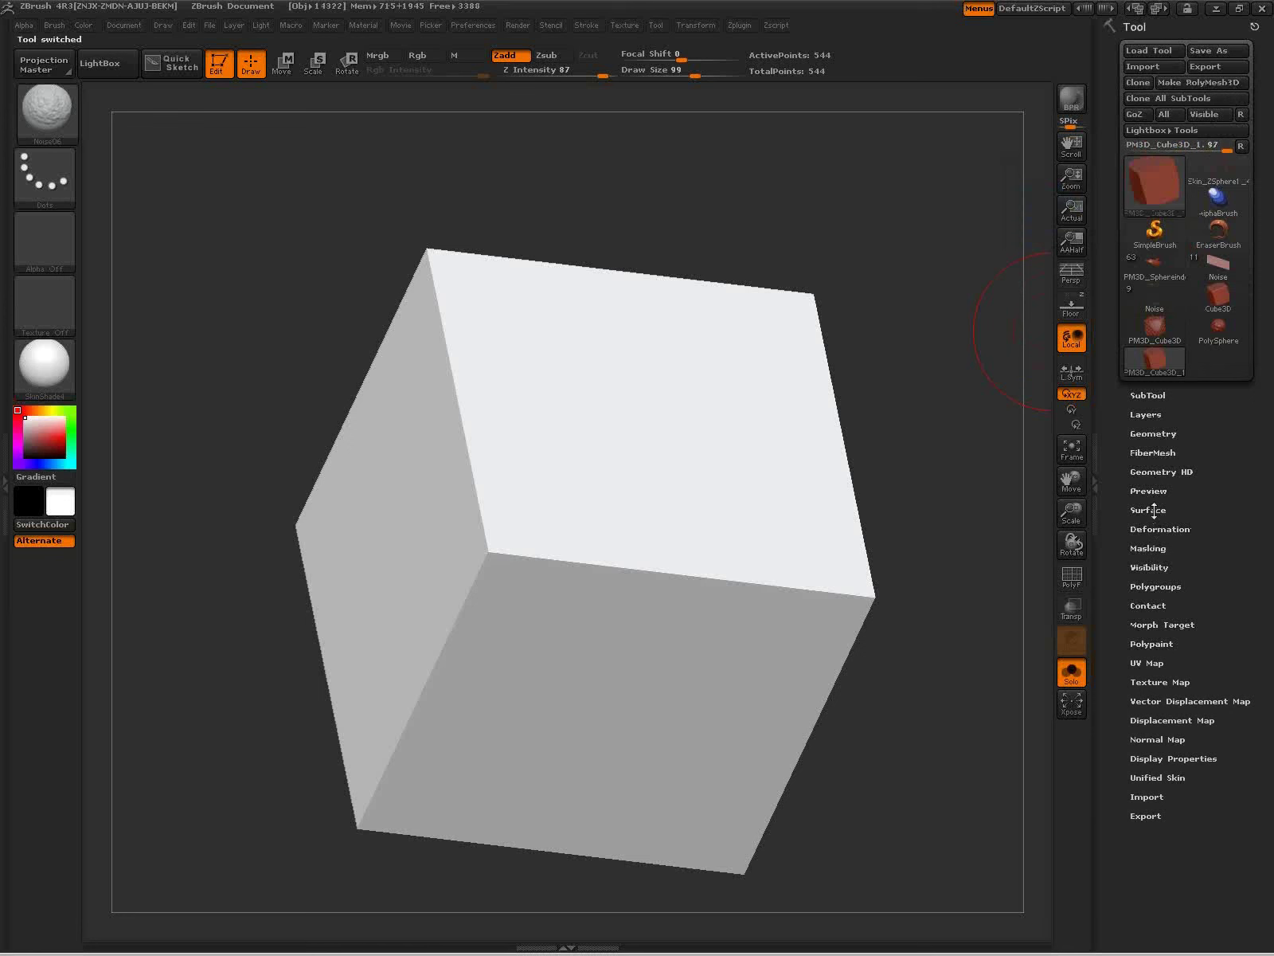
Step: Turn the cube into a DynaMesh at resolution 128 and set the draw size to 44
{"action": "left_click", "coordinate": [1155, 433]}
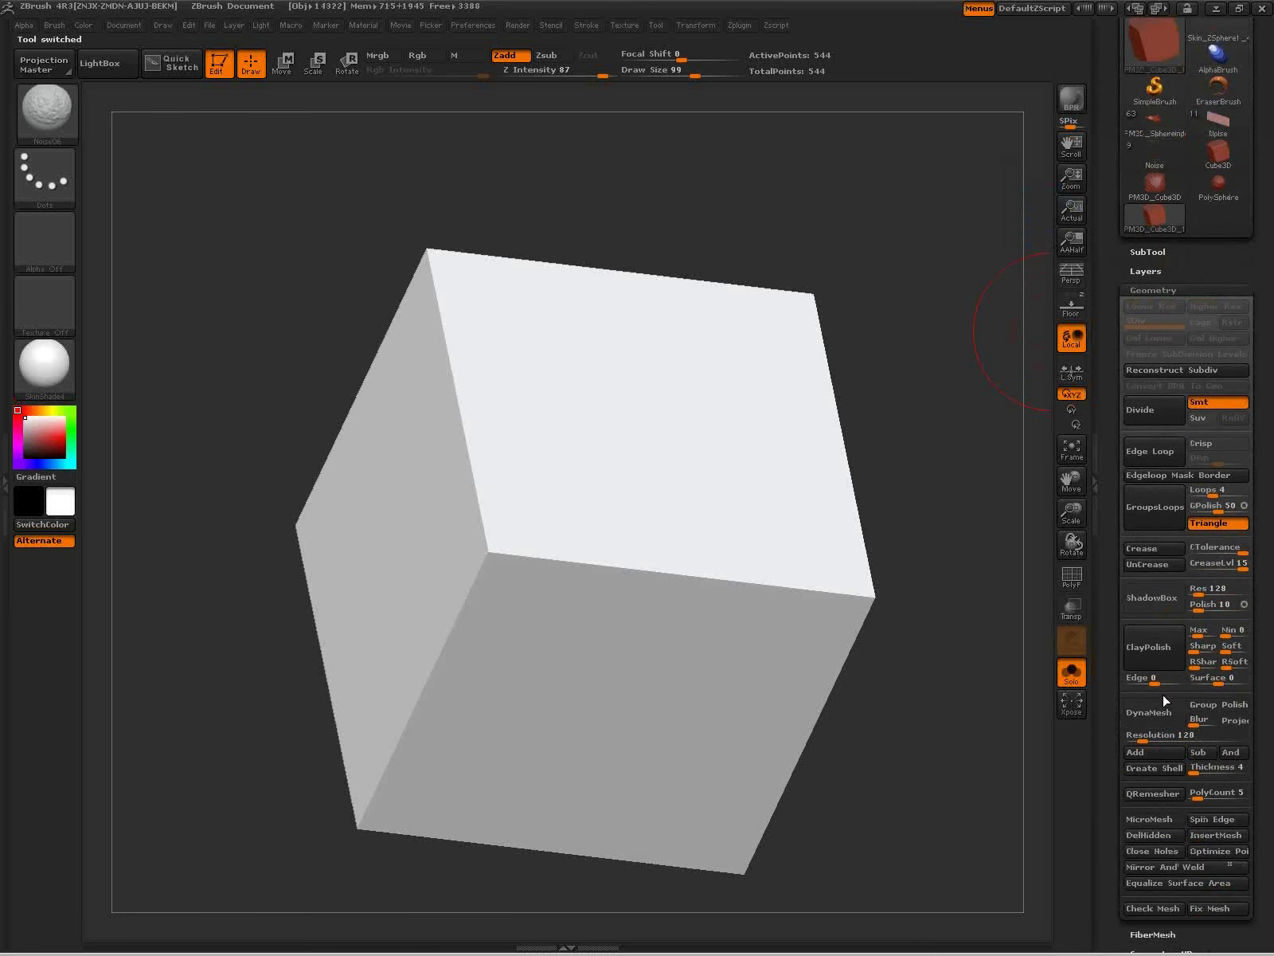
{"action": "mouse_move", "coordinate": [896, 783]}
{"action": "left_mouse_down", "text": "alt"}
{"action": "mouse_move", "coordinate": [828, 745]}
{"action": "mouse_move", "coordinate": [780, 667]}
{"action": "left_mouse_up", "text": "alt"}
{"action": "key", "text": "s"}
{"action": "left_click", "coordinate": [770, 670]}
Step: Insert two tilted cubes into the DynaMesh cube with the InsertCube brush and turn off Solo mode
{"action": "key", "text": "b"}
{"action": "key", "text": "i"}
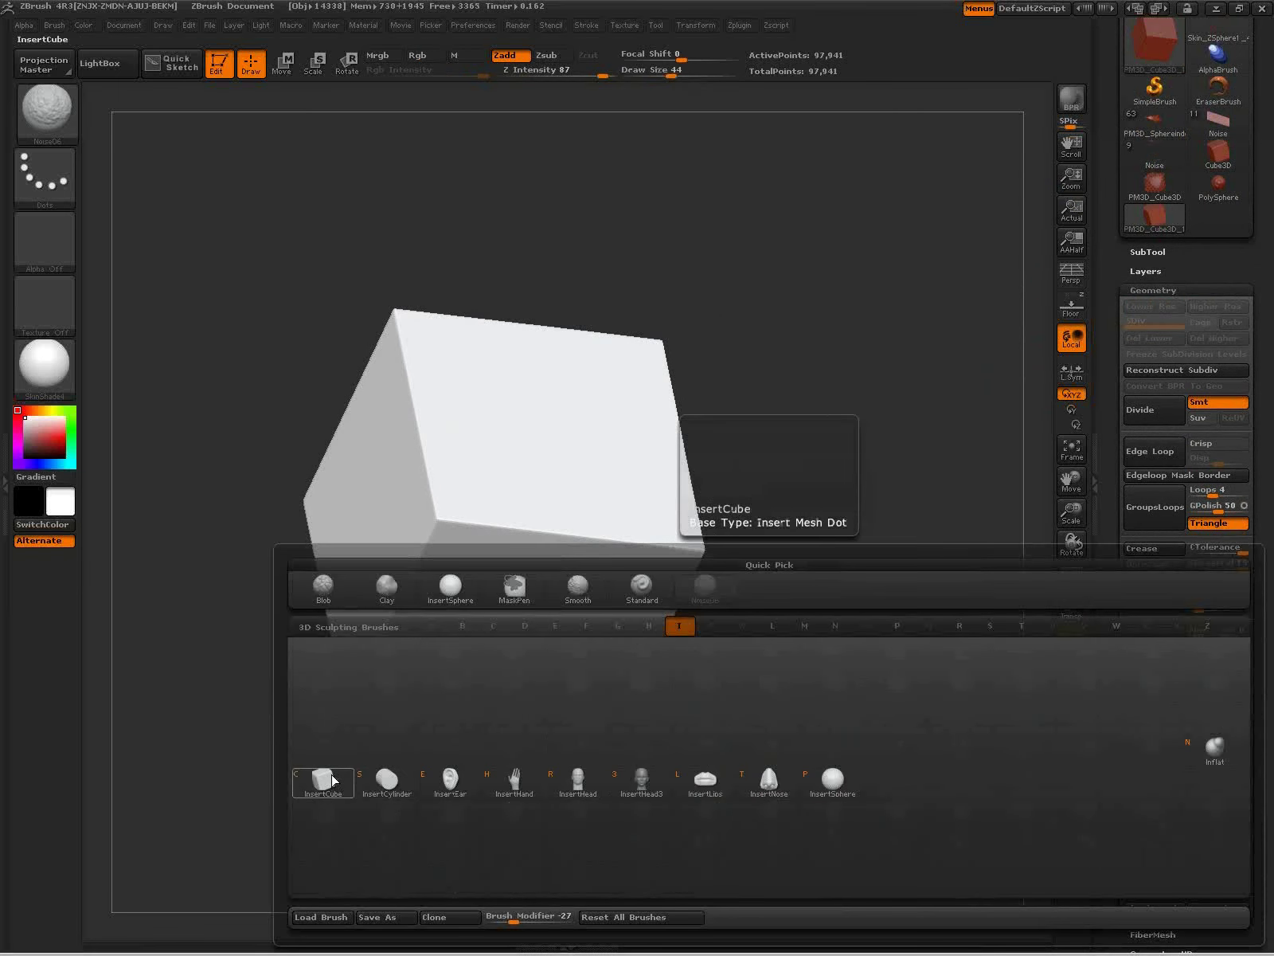
{"action": "key", "text": "c"}
{"action": "left_click_drag", "start_coordinate": [694, 541], "coordinate": [982, 765]}
{"action": "left_click", "coordinate": [1072, 675]}
Step: Merge the inserted cubes by remeshing the DynaMesh at resolution 128, and undo the remesh
{"action": "mouse_move", "coordinate": [879, 709]}
{"action": "left_mouse_down", "text": "ctrl"}
{"action": "mouse_move", "coordinate": [970, 890]}
{"action": "mouse_move", "coordinate": [970, 819]}
{"action": "left_mouse_up", "text": "ctrl"}
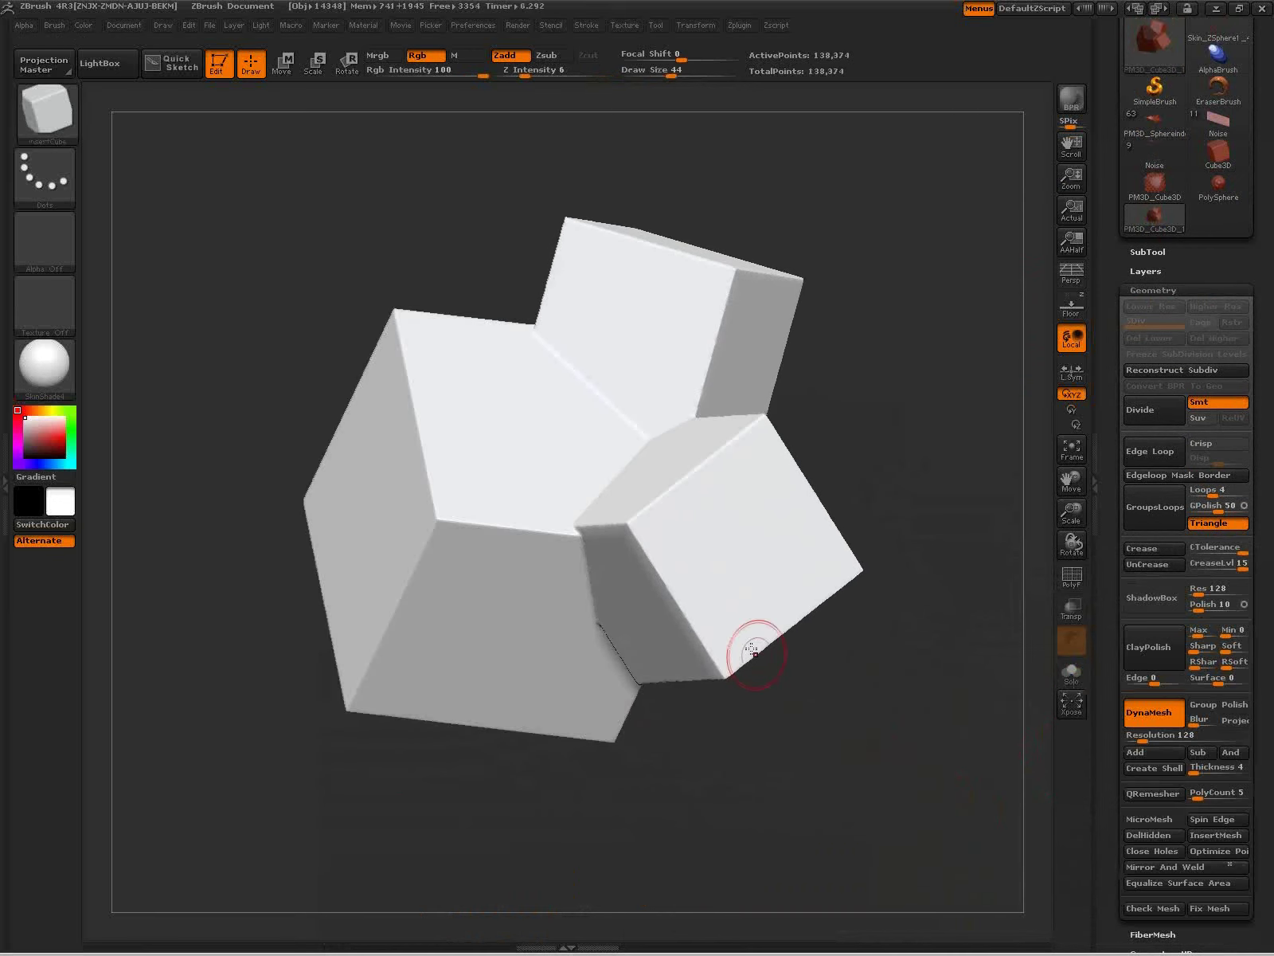
{"action": "key", "text": "ctrl+z"}
{"action": "key", "text": "ctrl+z"}
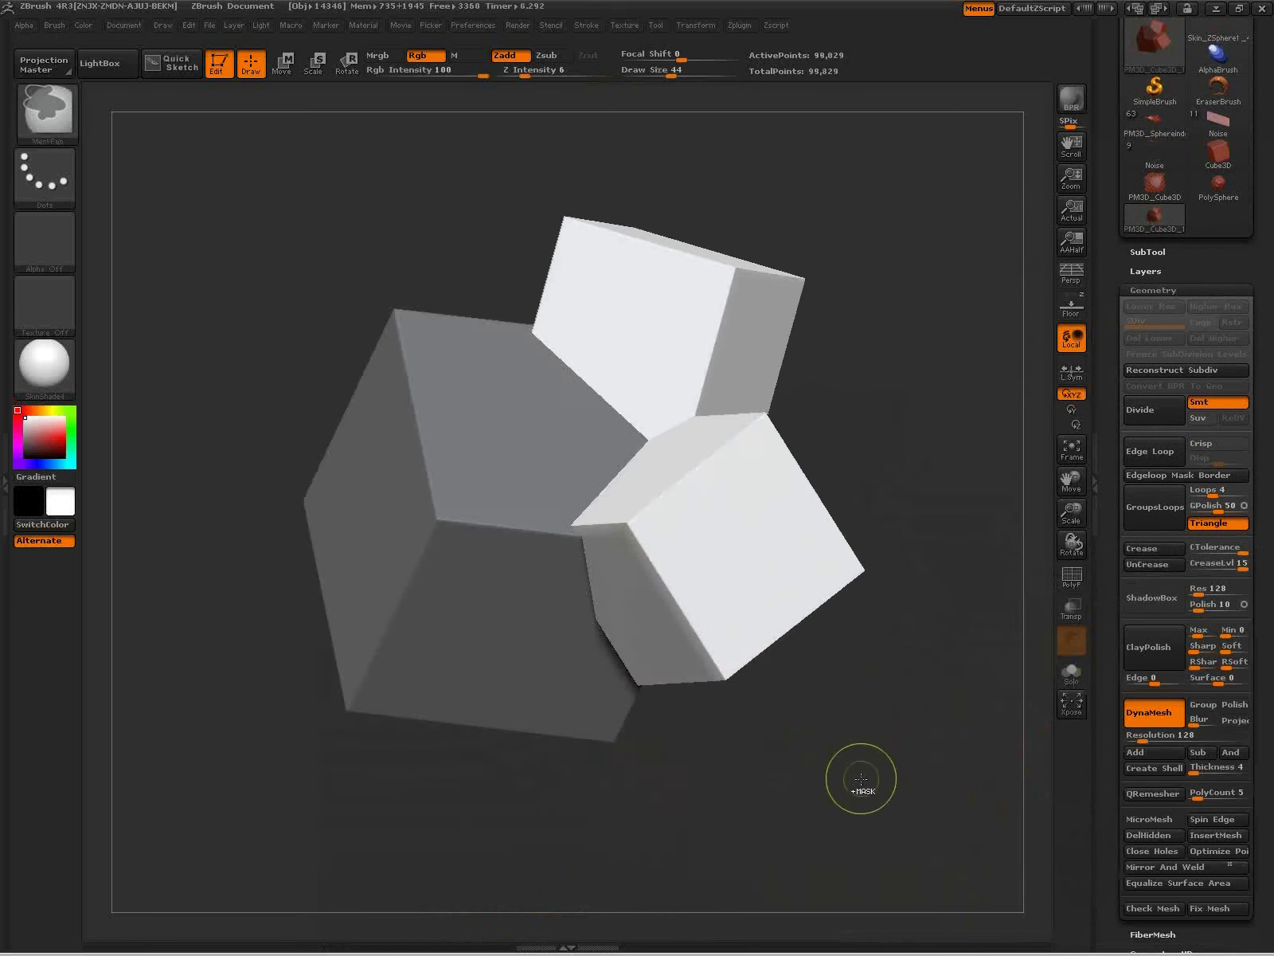
Step: Set the DynaMesh resolution to 104 and remesh the three combined cubes
{"action": "left_click", "coordinate": [1143, 739]}
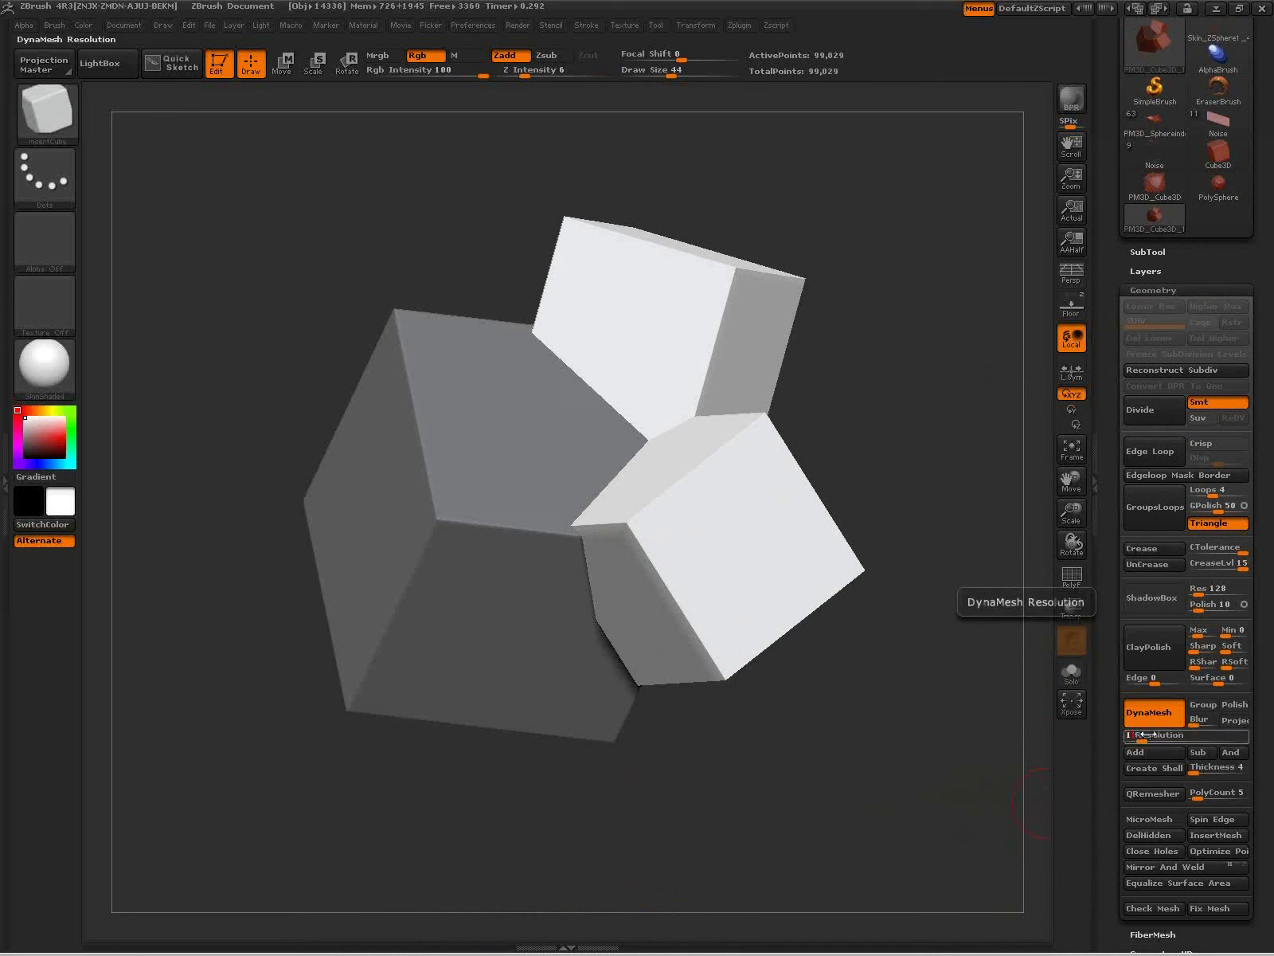
{"action": "left_click_drag", "start_coordinate": [1144, 735], "coordinate": [1140, 734]}
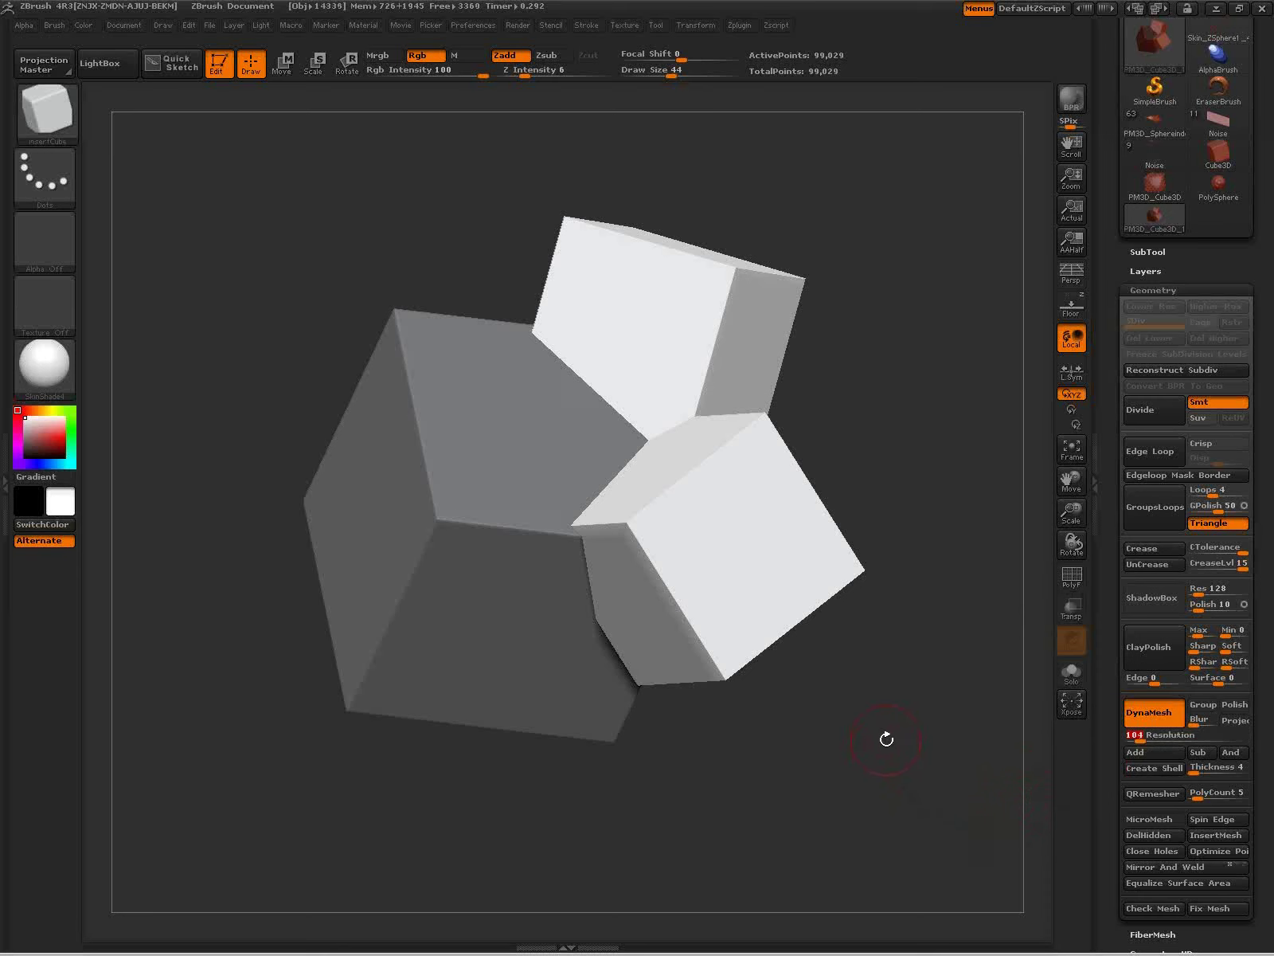
{"action": "left_click_drag", "start_coordinate": [887, 740], "coordinate": [939, 853], "text": "ctrl"}
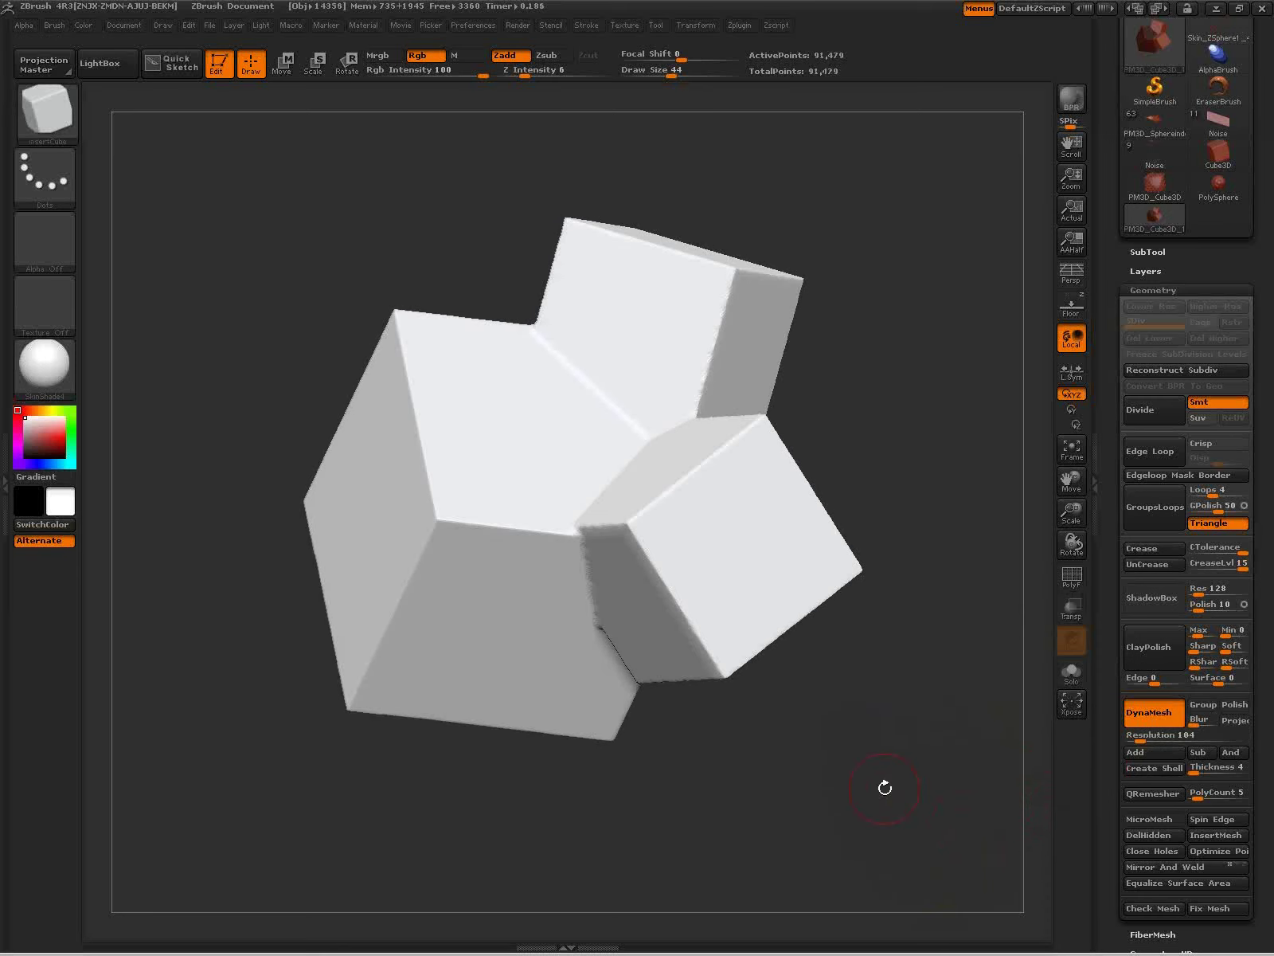
Step: Undo the last remesh, enable Polish for DynaMesh and remesh the combined cubes
{"action": "key", "text": "ctrl"}
{"action": "key", "text": "ctrl+z"}
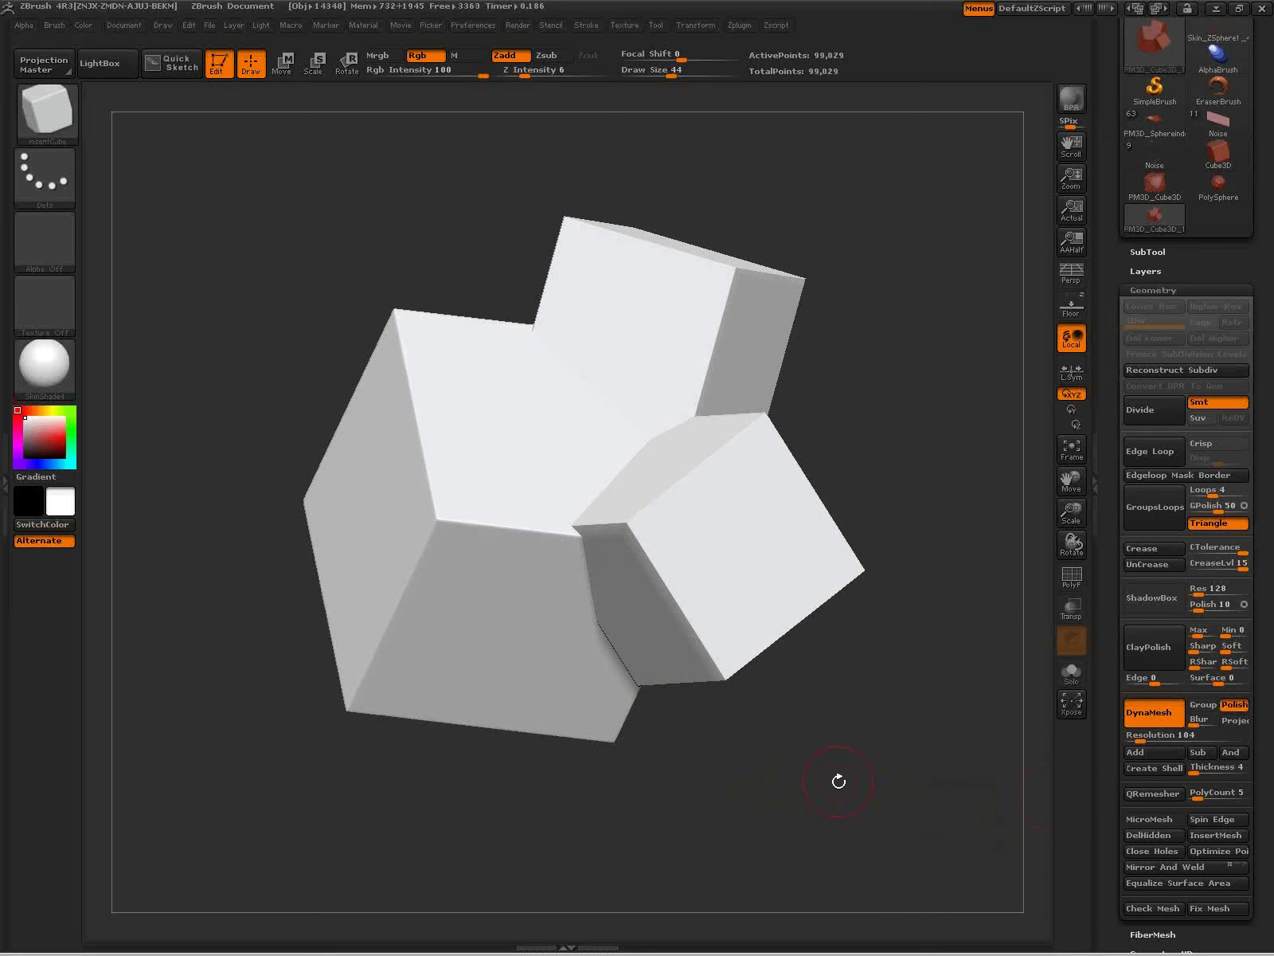
{"action": "left_click_drag", "start_coordinate": [847, 725], "coordinate": [908, 820], "text": "ctrl"}
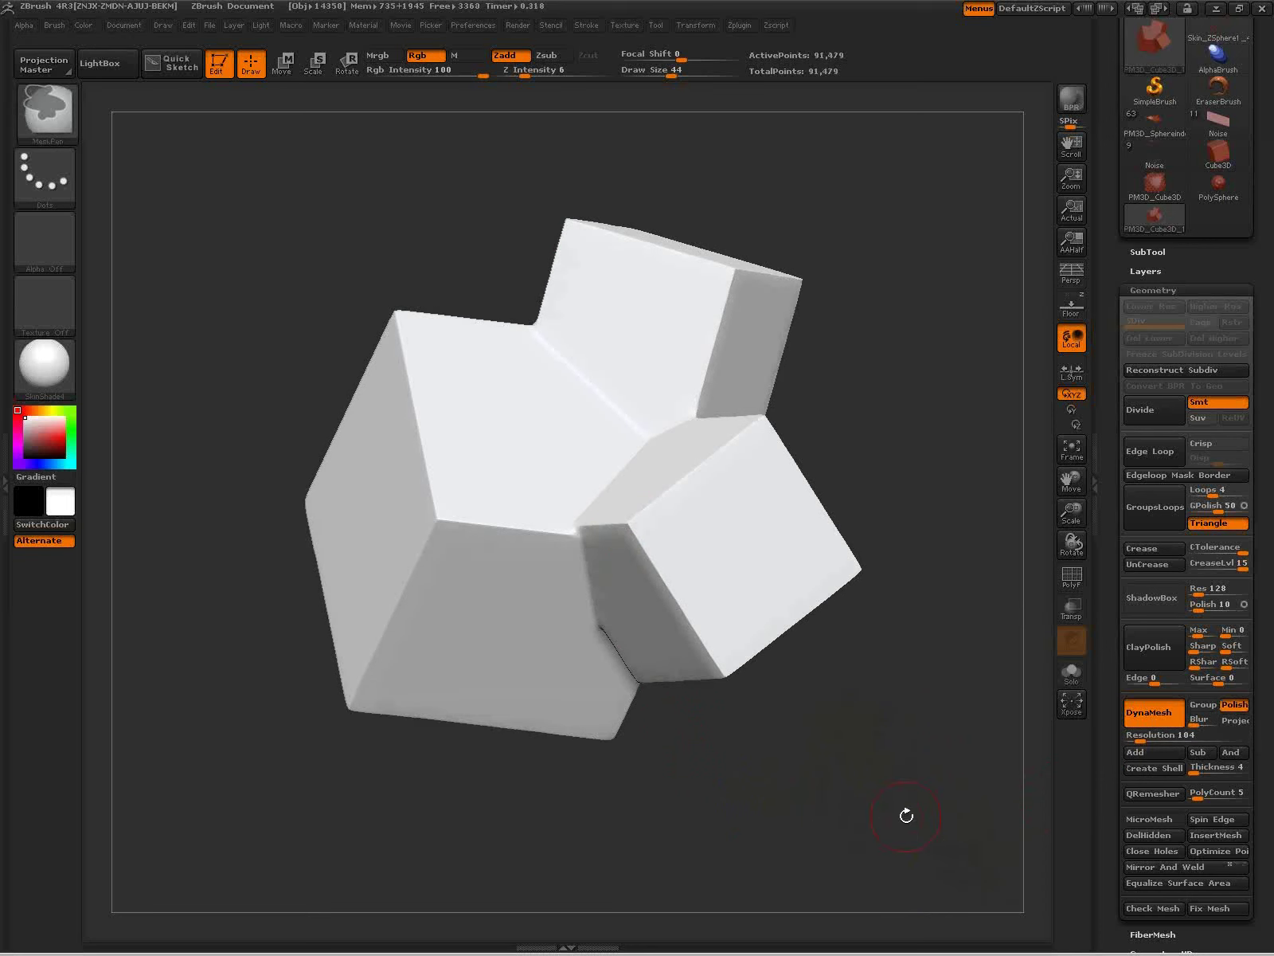
Step: Examine the polished mesh's wireframe and the edges where the cubes join, from close up
{"action": "key", "text": "shift"}
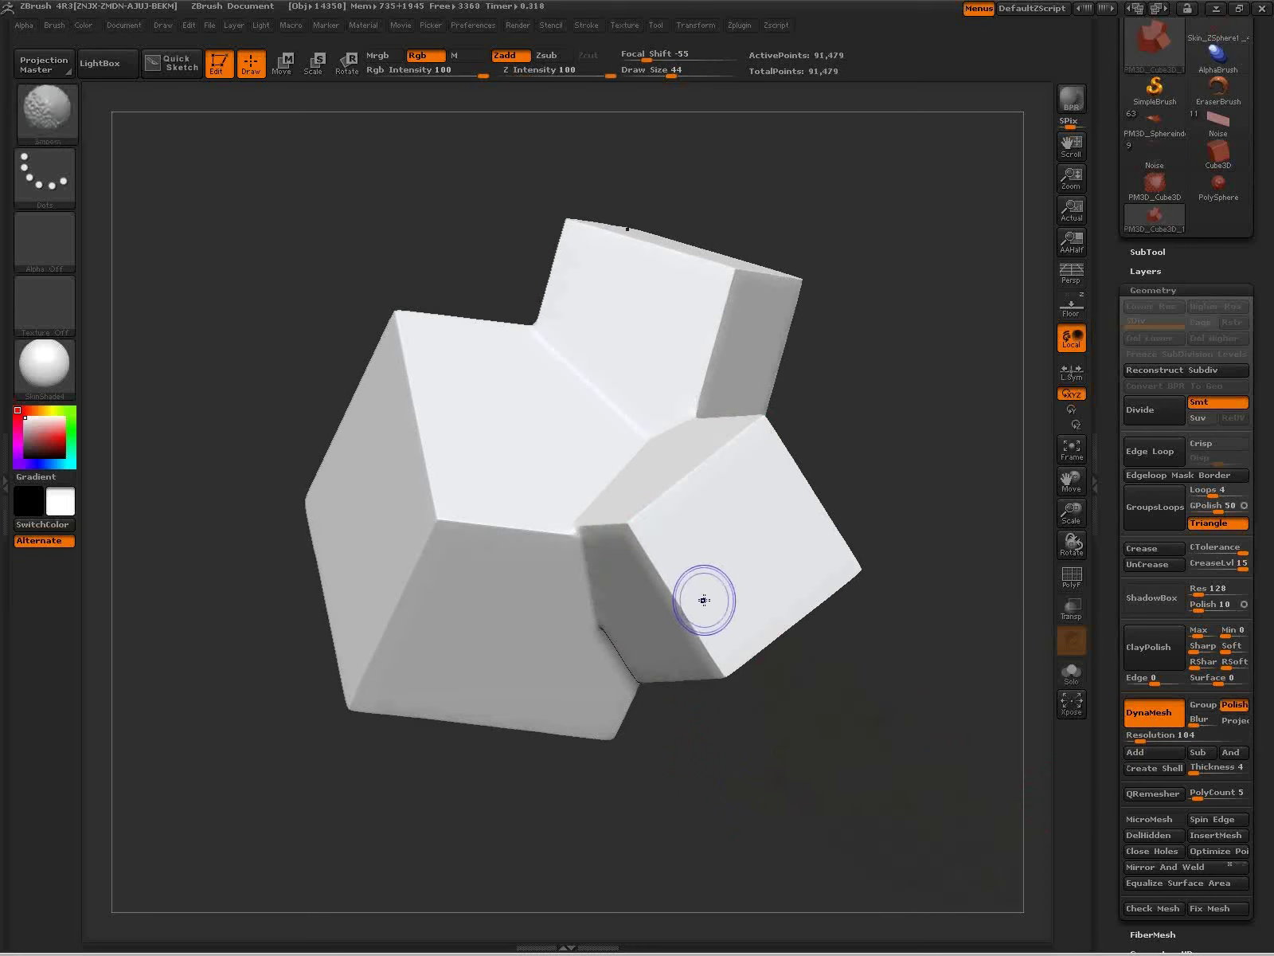
{"action": "key", "text": "shift+f"}
{"action": "key", "text": "ctrl"}
{"action": "right_click_drag", "start_coordinate": [703, 618], "coordinate": [695, 603], "text": "ctrl"}
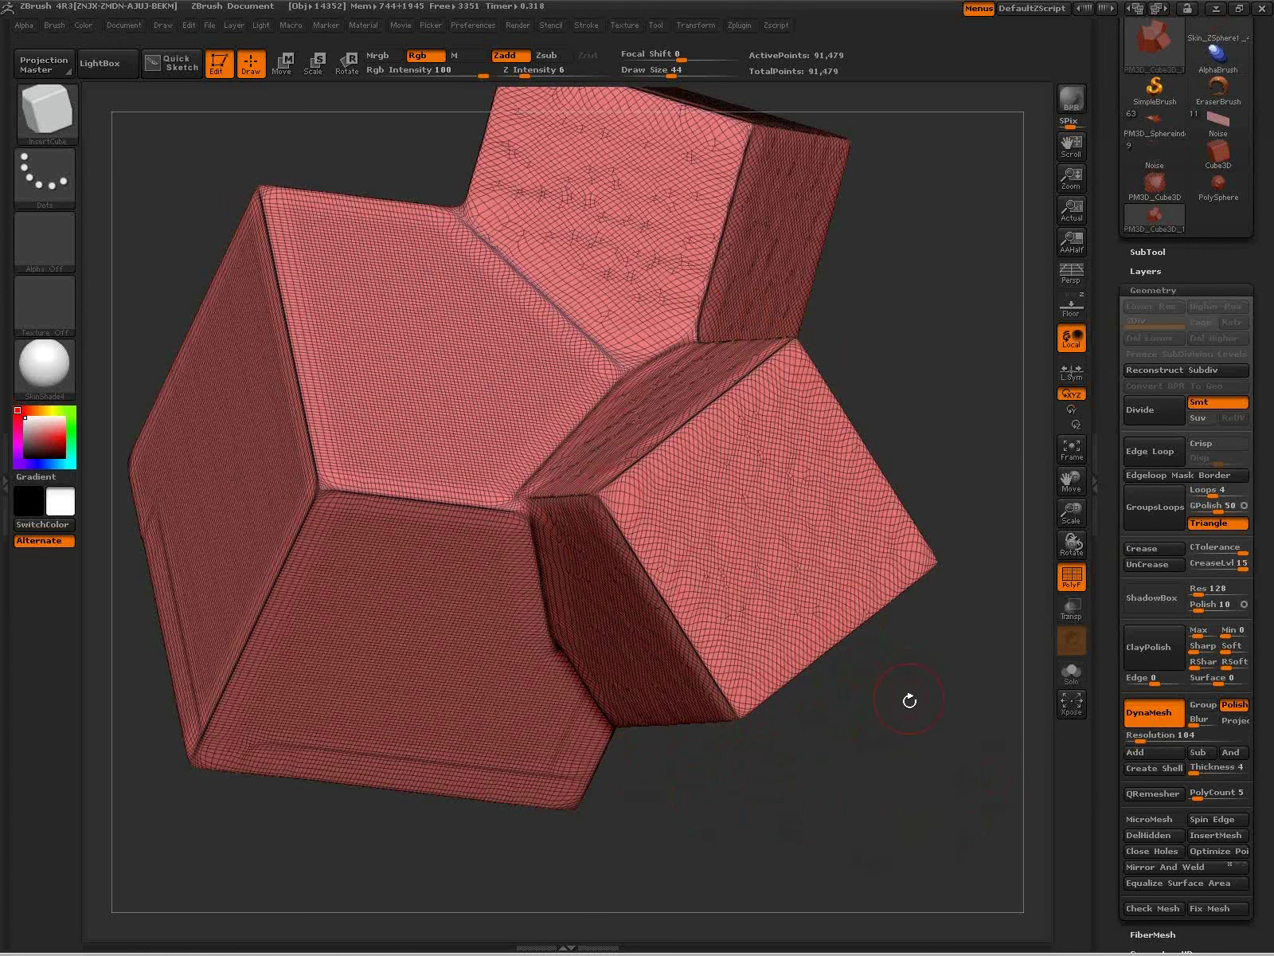
{"action": "left_click_drag", "start_coordinate": [901, 742], "coordinate": [625, 299]}
{"action": "key", "text": "shift"}
{"action": "key", "text": "shift+f"}
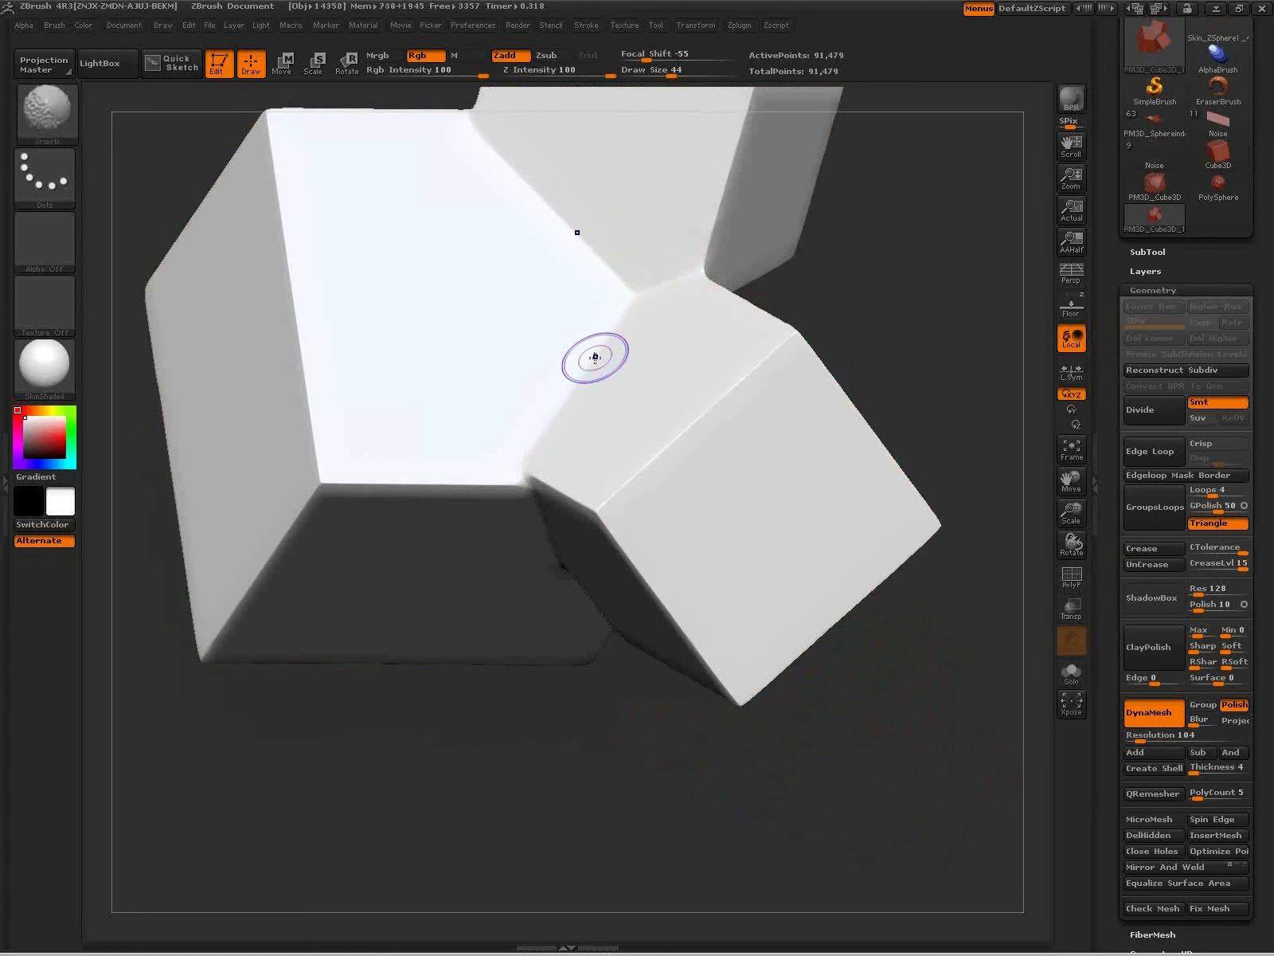
Step: Turn off Polish for DynaMesh, remesh the cubes and compare the result with and without its wireframe
{"action": "key", "text": "shift+f"}
{"action": "left_click", "coordinate": [1235, 704]}
{"action": "left_click_drag", "start_coordinate": [917, 770], "coordinate": [965, 859], "text": "ctrl"}
{"action": "key", "text": "shift"}
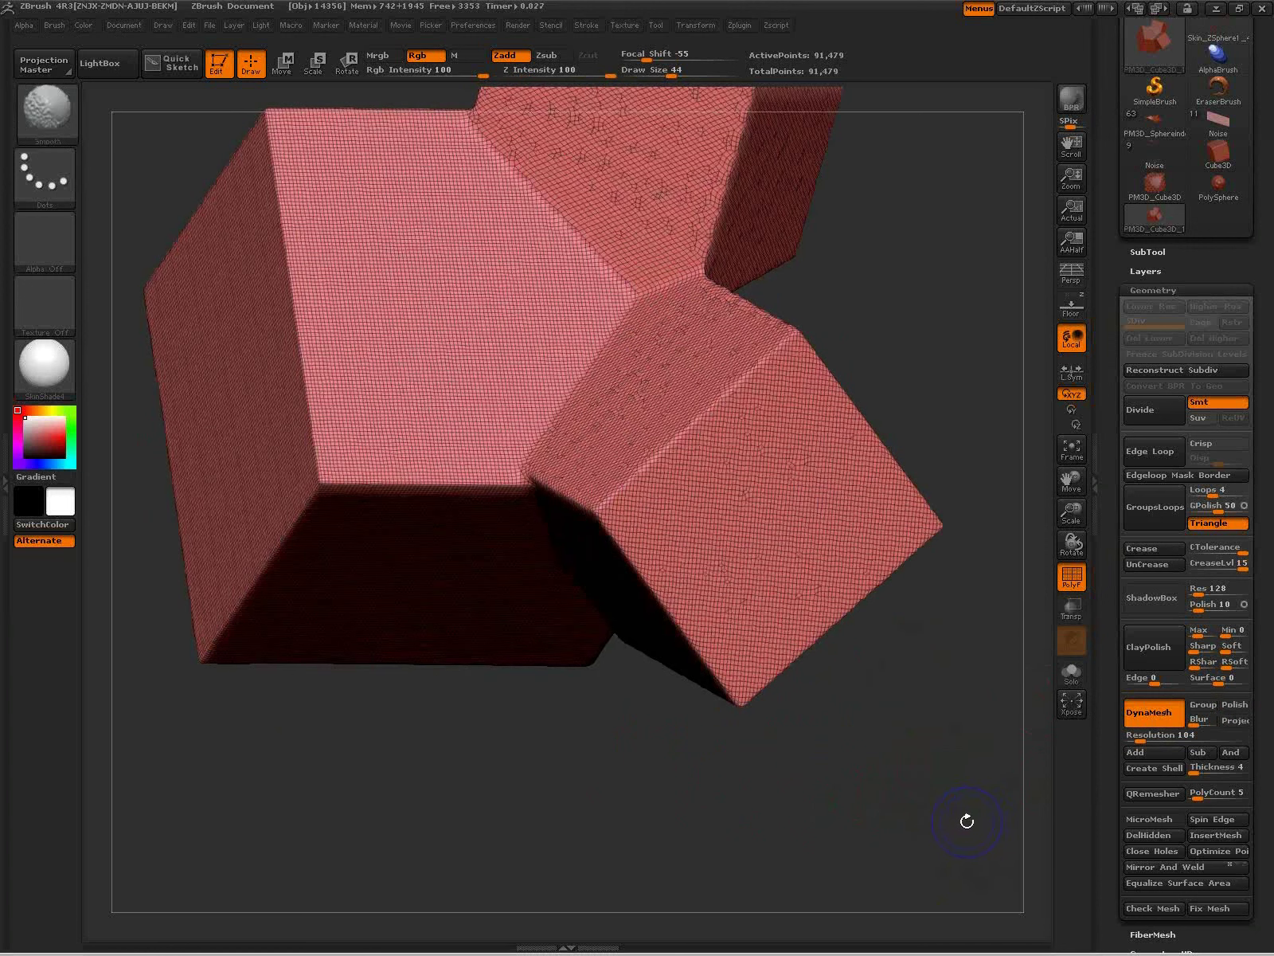
{"action": "key", "text": "shift+f"}
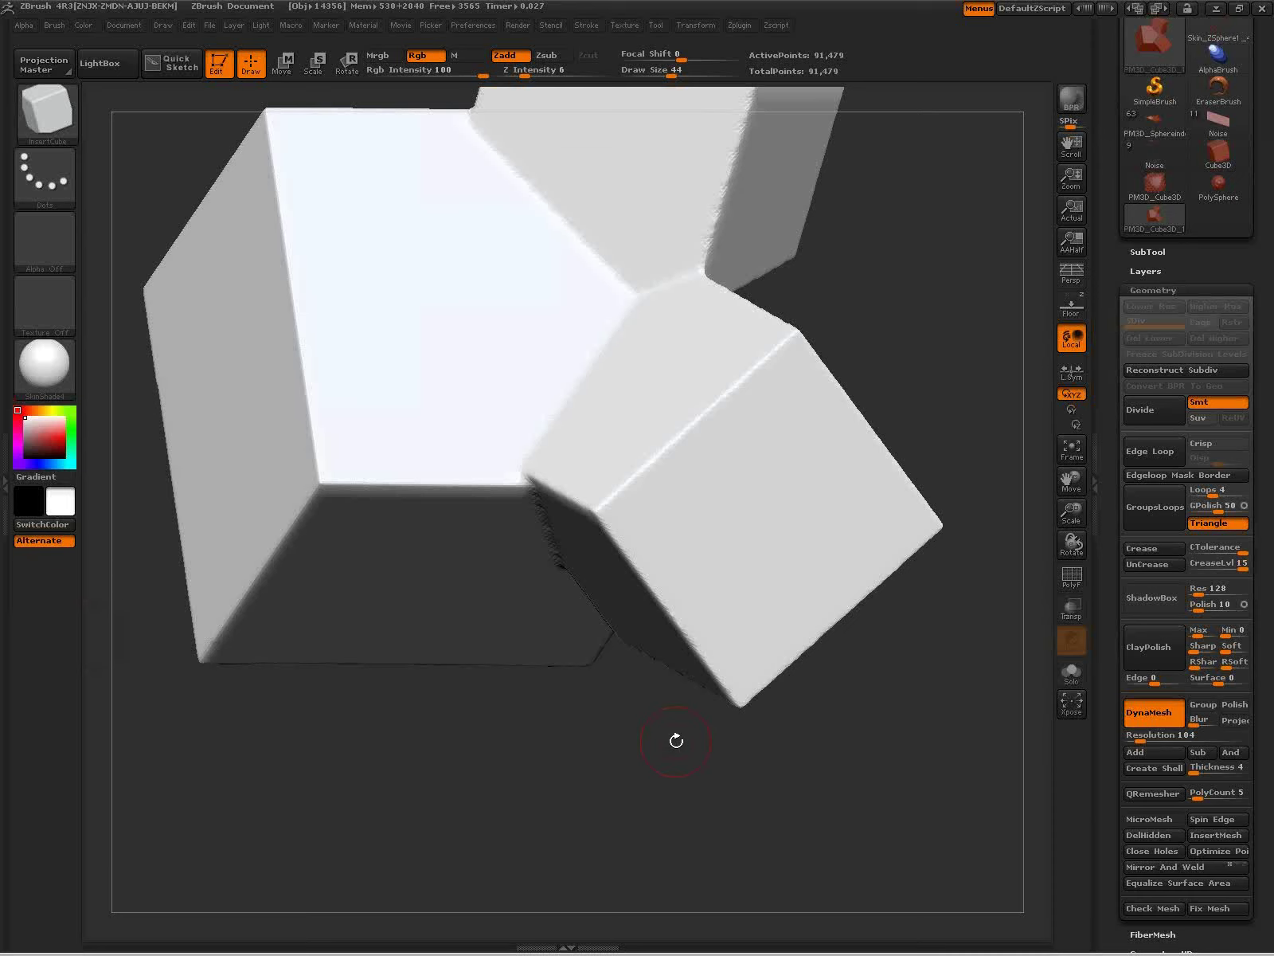
Step: Replace the cubes on the canvas with the SweepProfile3D primitive
{"action": "right_click_drag", "start_coordinate": [826, 814], "coordinate": [744, 767], "text": "ctrl"}
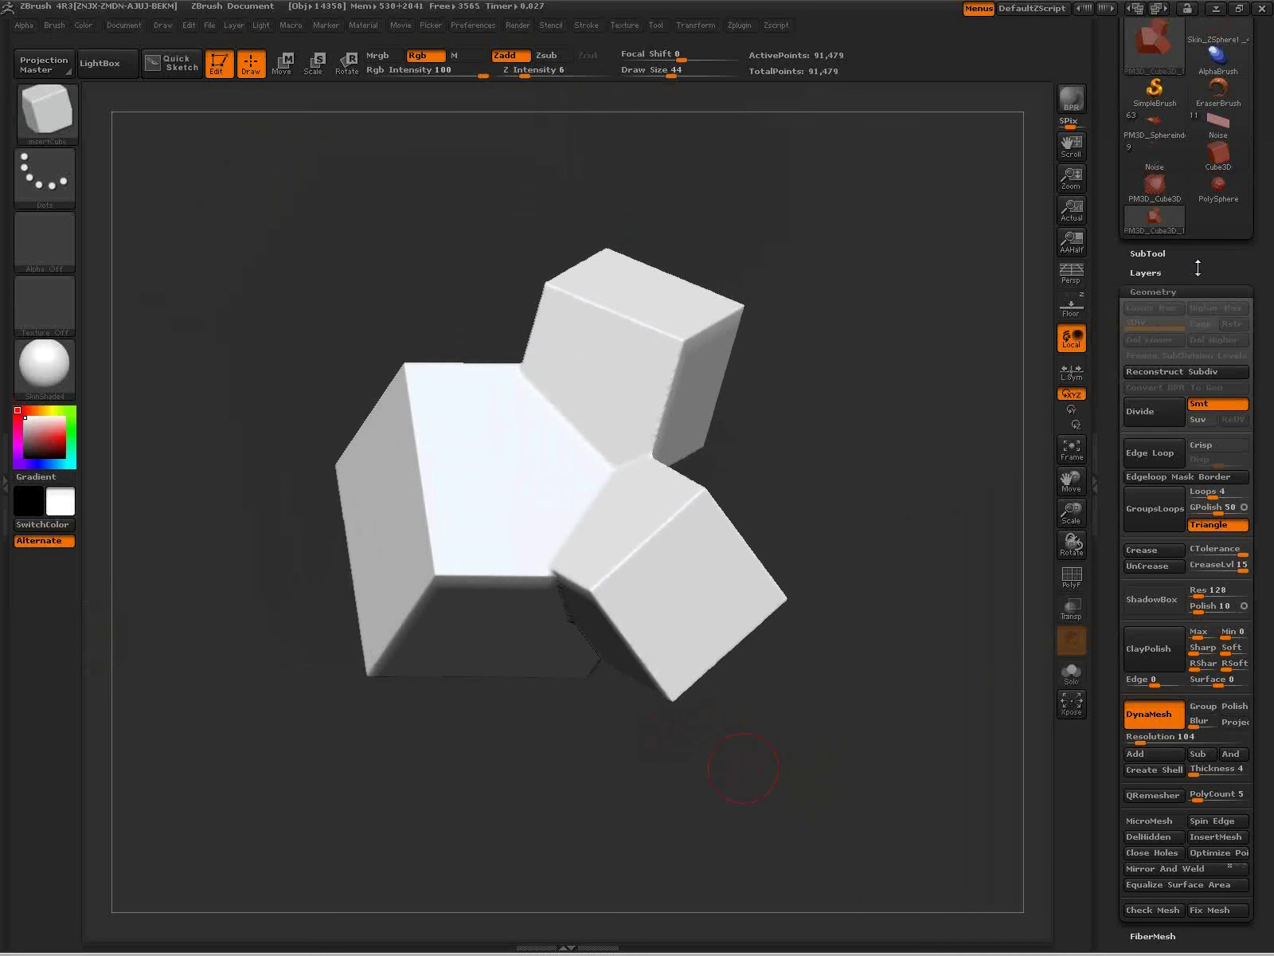
{"action": "left_click_drag", "start_coordinate": [1169, 290], "coordinate": [1170, 428]}
{"action": "left_click", "coordinate": [1131, 200]}
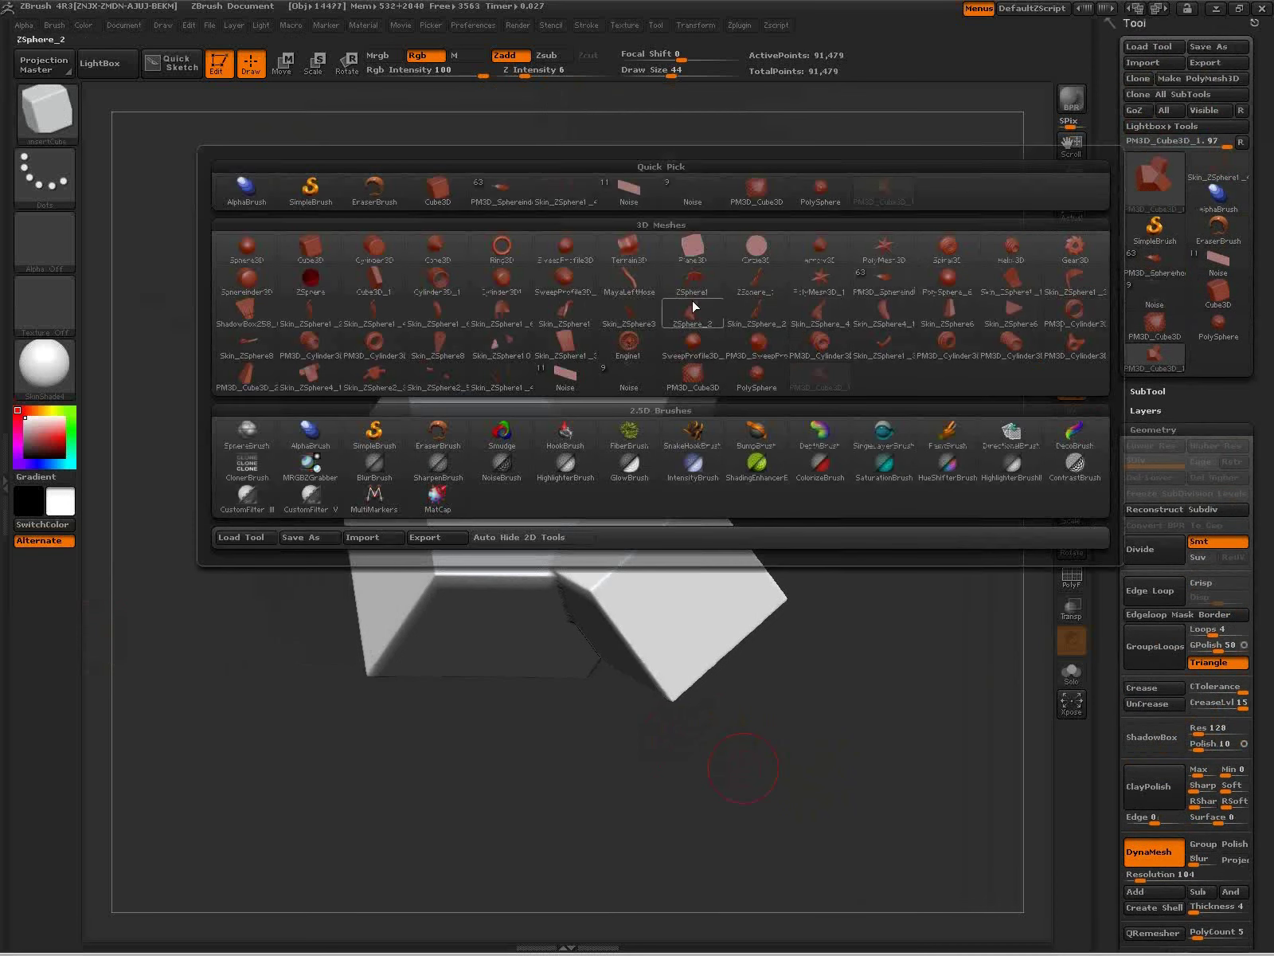
{"action": "left_click", "coordinate": [570, 251]}
{"action": "right_click_drag", "start_coordinate": [755, 664], "coordinate": [702, 568], "text": "ctrl"}
{"action": "right_click_drag", "start_coordinate": [678, 650], "coordinate": [714, 568], "text": "alt"}
{"action": "right_click_drag", "start_coordinate": [633, 485], "coordinate": [644, 580], "text": "ctrl"}
{"action": "right_click_drag", "start_coordinate": [644, 580], "coordinate": [665, 624], "text": "alt"}
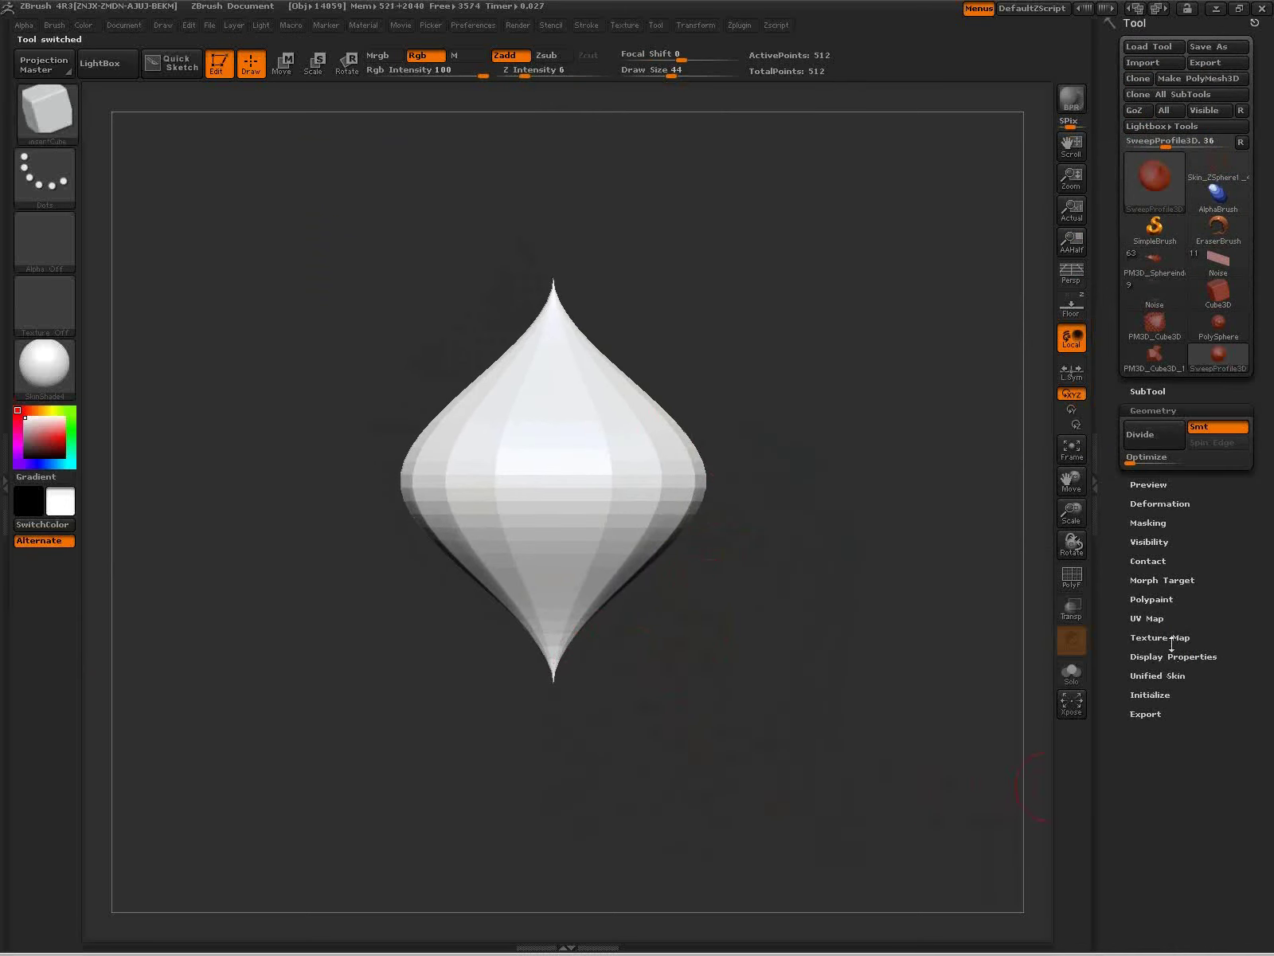
Step: Edit the primitive's S Profile curve into a turned shape with a wide flat base, narrow neck and pointed bulb
{"action": "left_click", "coordinate": [1160, 695]}
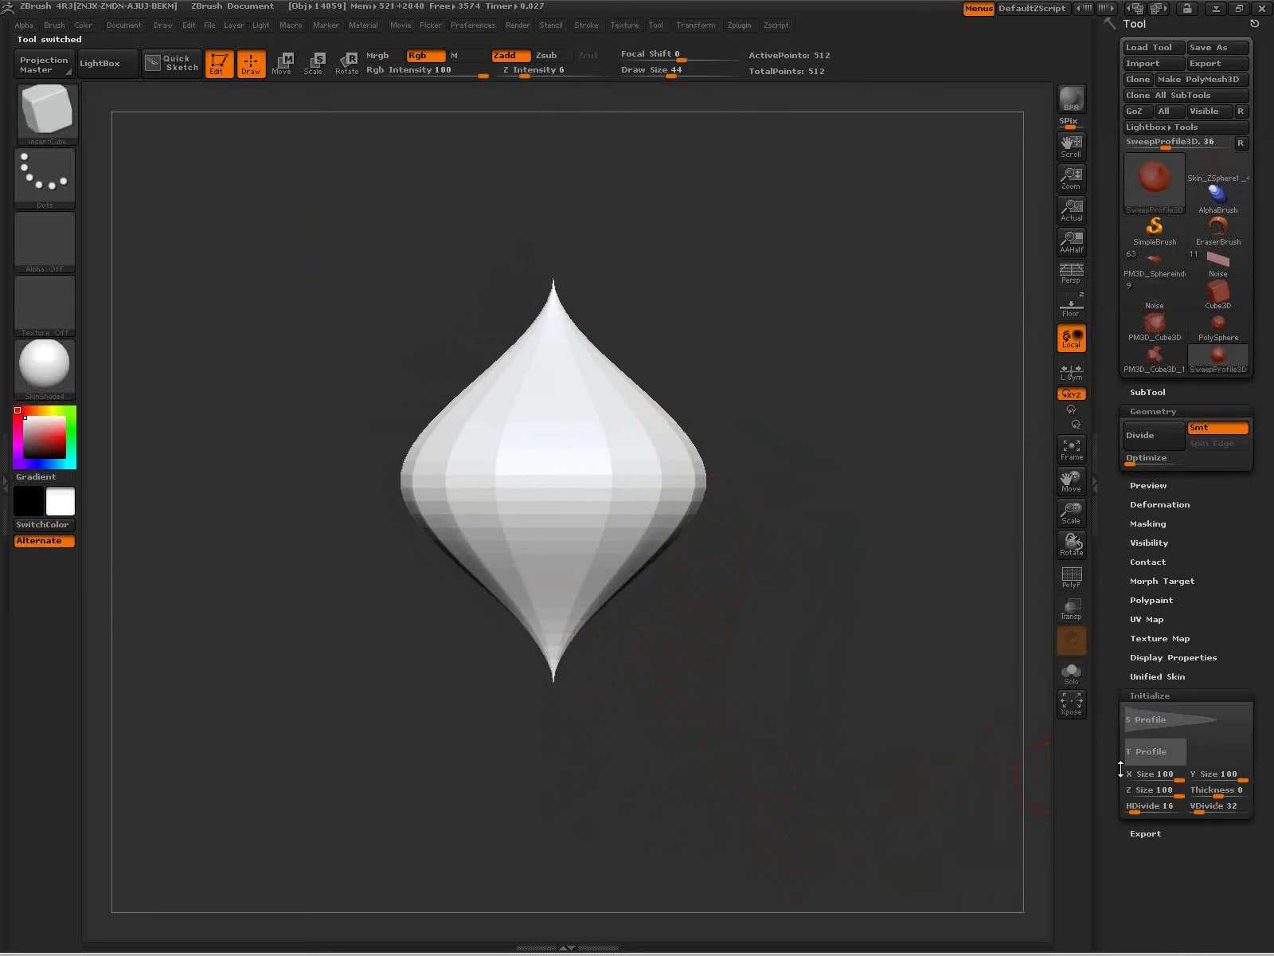
{"action": "left_click", "coordinate": [1177, 721]}
{"action": "left_click_drag", "start_coordinate": [1195, 757], "coordinate": [1218, 774]}
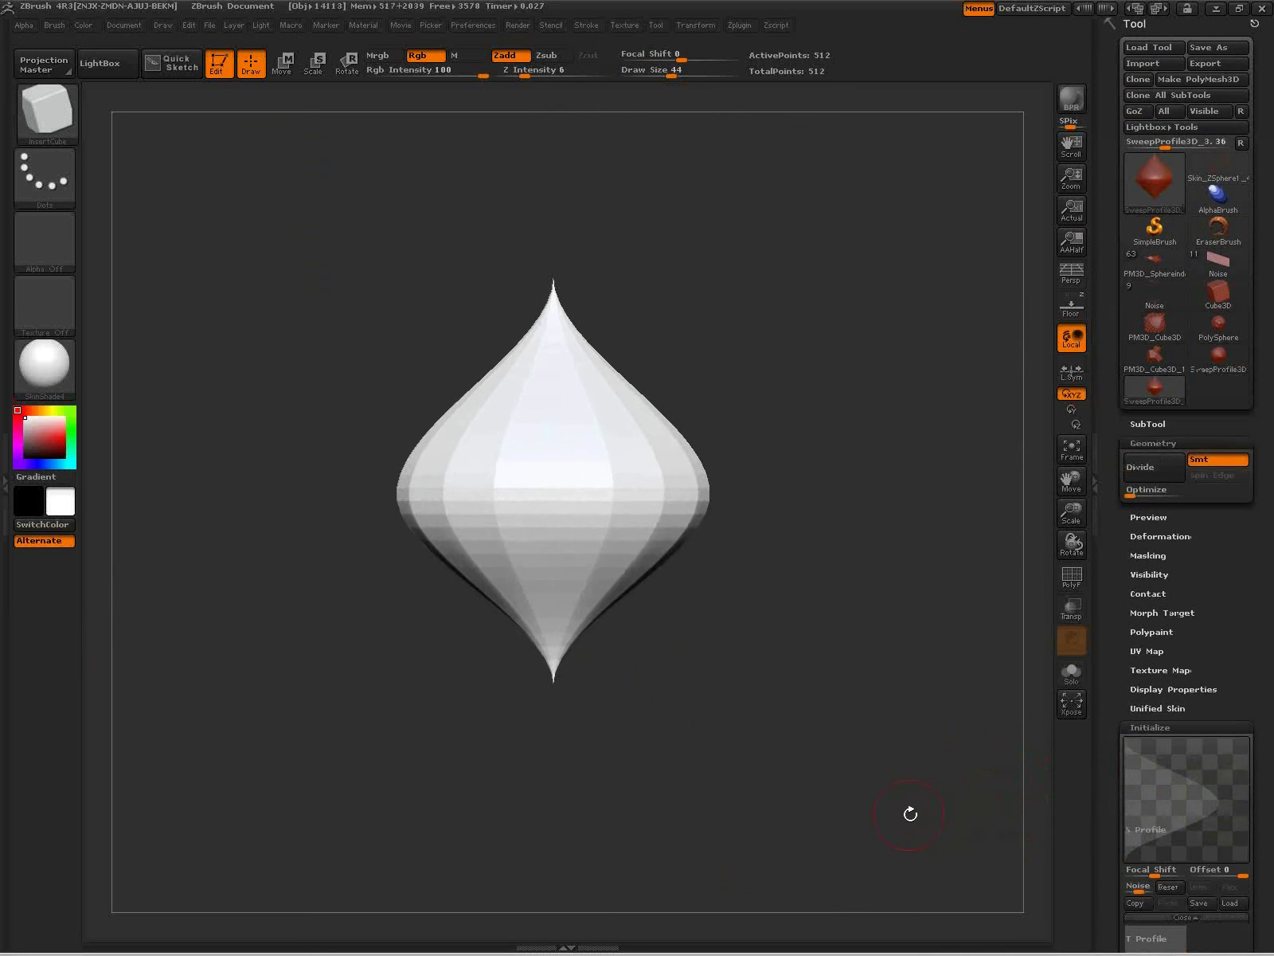
{"action": "scroll", "coordinate": [1258, 733], "scroll_direction": "down", "scroll_amount": 5}
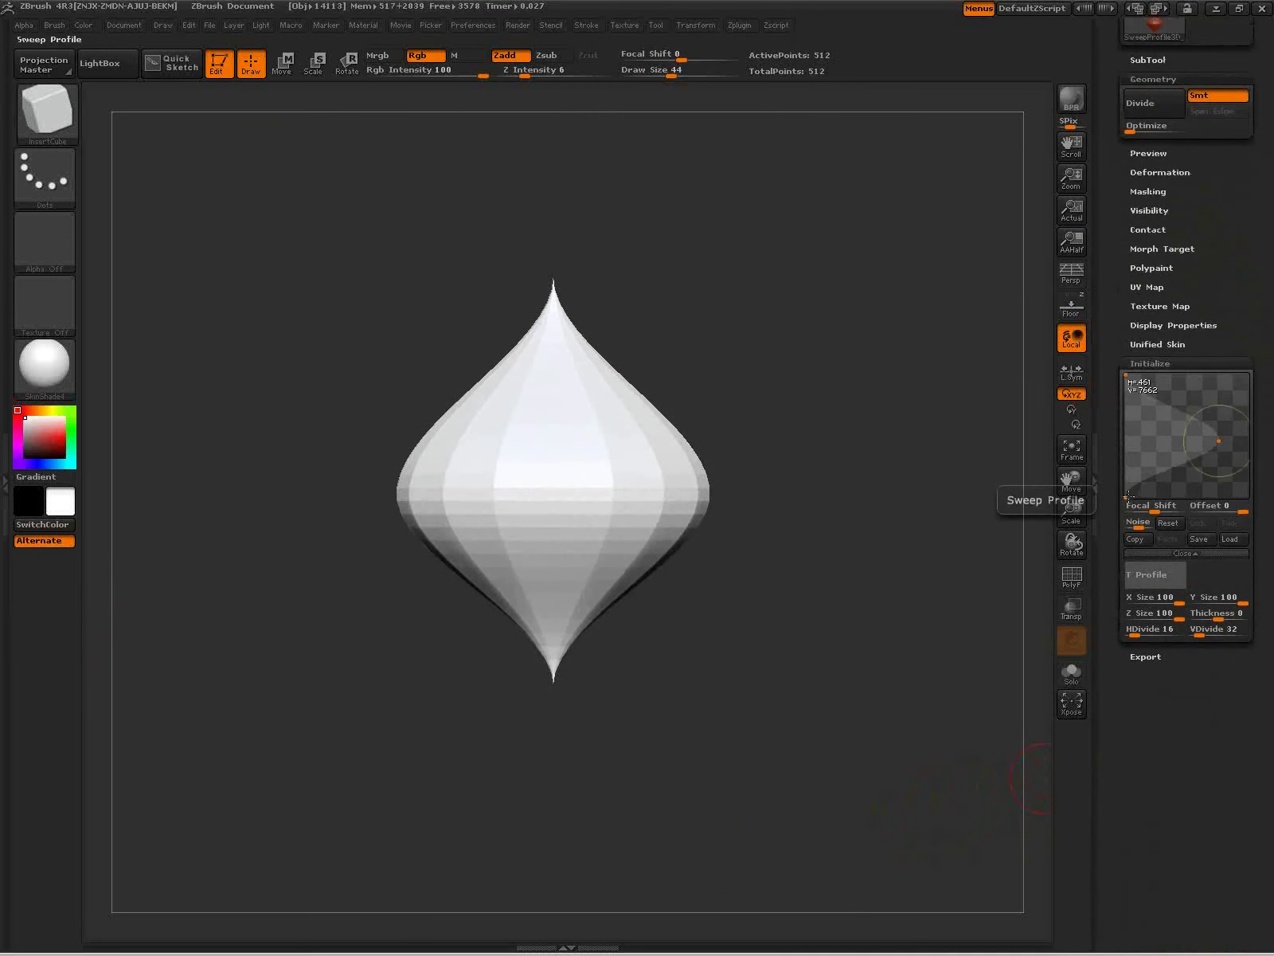
{"action": "left_click_drag", "start_coordinate": [1126, 497], "coordinate": [1230, 498]}
{"action": "left_click_drag", "start_coordinate": [1219, 440], "coordinate": [1229, 479]}
{"action": "mouse_move", "coordinate": [1180, 429]}
{"action": "left_mouse_down"}
{"action": "mouse_move", "coordinate": [1211, 396]}
{"action": "mouse_move", "coordinate": [1179, 463]}
{"action": "mouse_move", "coordinate": [1166, 420]}
{"action": "mouse_move", "coordinate": [1141, 422]}
{"action": "mouse_move", "coordinate": [1176, 443]}
{"action": "mouse_move", "coordinate": [1193, 415]}
{"action": "mouse_move", "coordinate": [1203, 430]}
{"action": "mouse_move", "coordinate": [1198, 413]}
{"action": "left_mouse_up"}
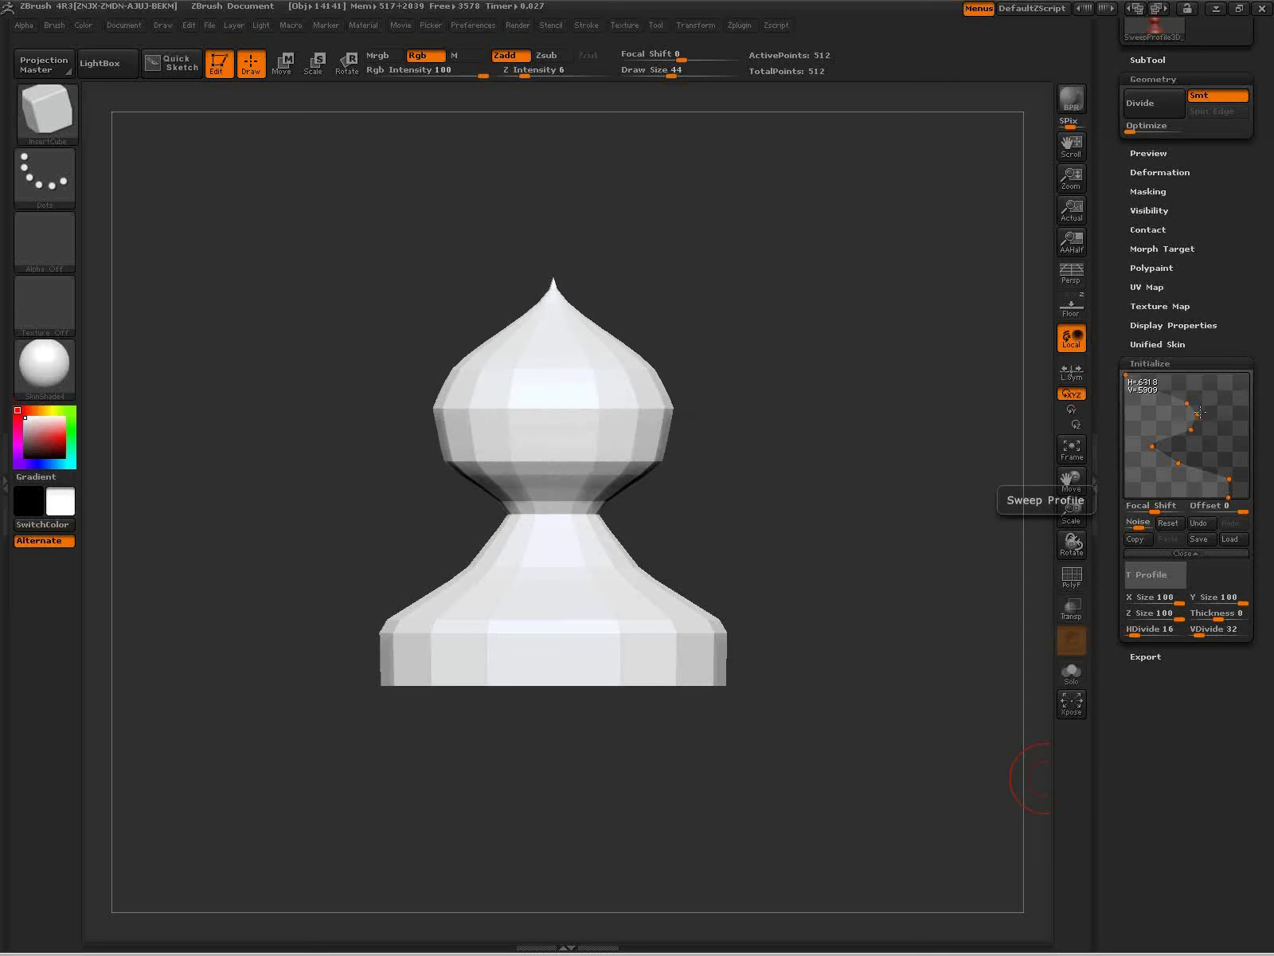
Step: Adjust the S Profile curve at the bulb's widest point to make it fuller and rounder
{"action": "key", "text": "plus"}
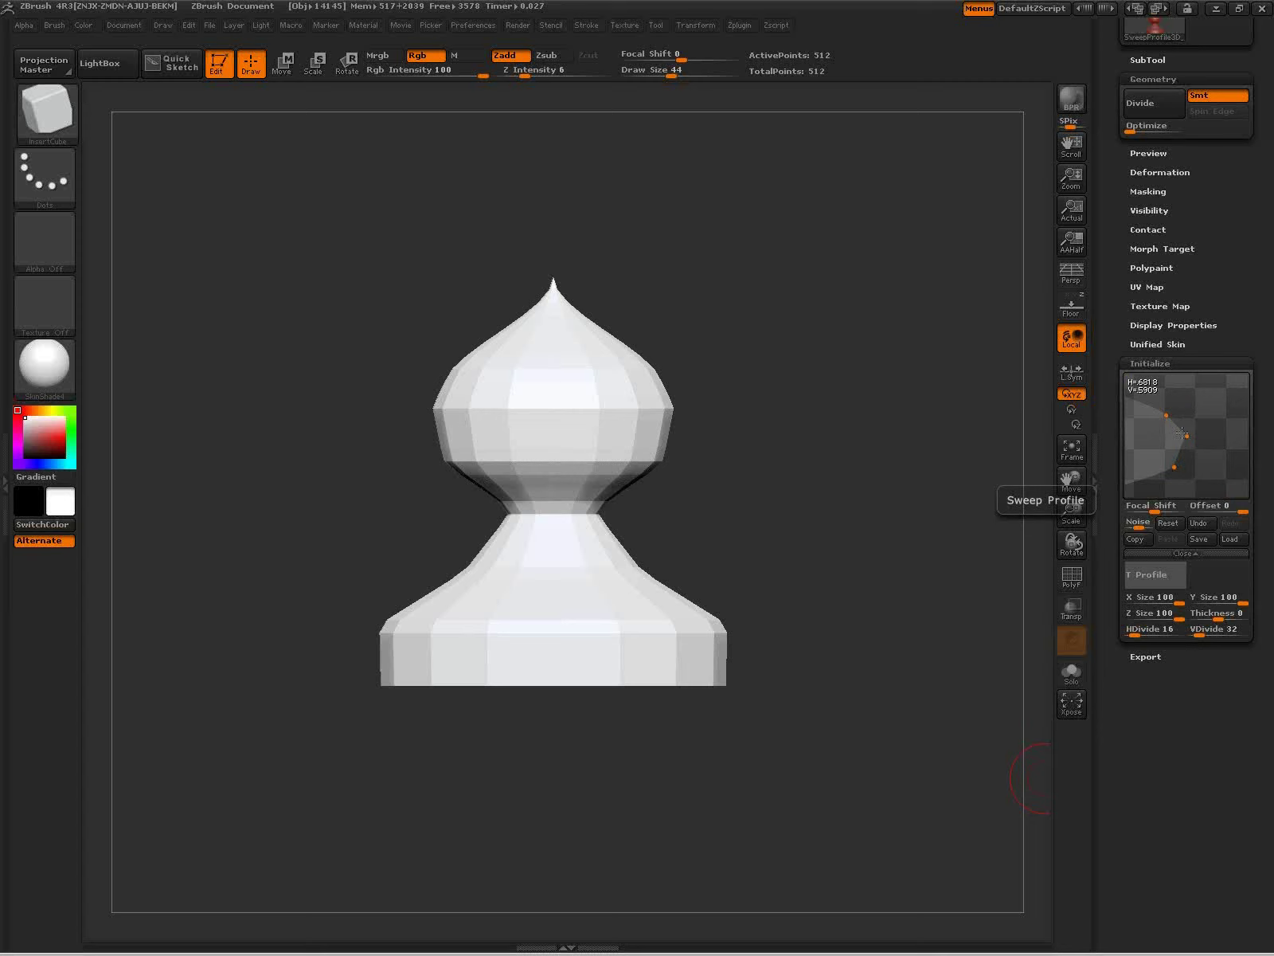
{"action": "key", "text": "minus"}
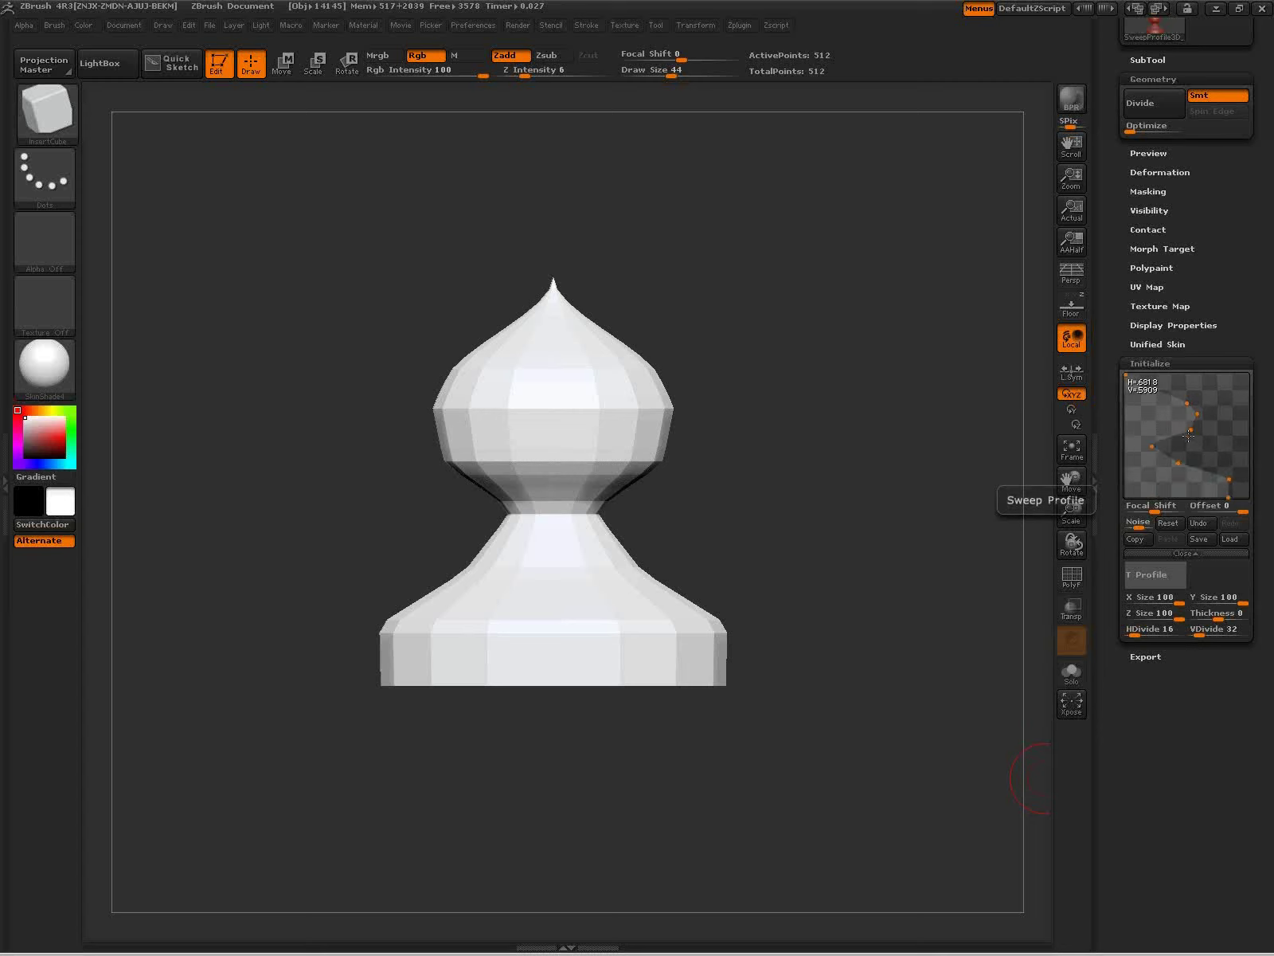
{"action": "mouse_move", "coordinate": [1200, 413]}
{"action": "left_mouse_down"}
{"action": "mouse_move", "coordinate": [1270, 412]}
{"action": "mouse_move", "coordinate": [1204, 418]}
{"action": "left_mouse_up"}
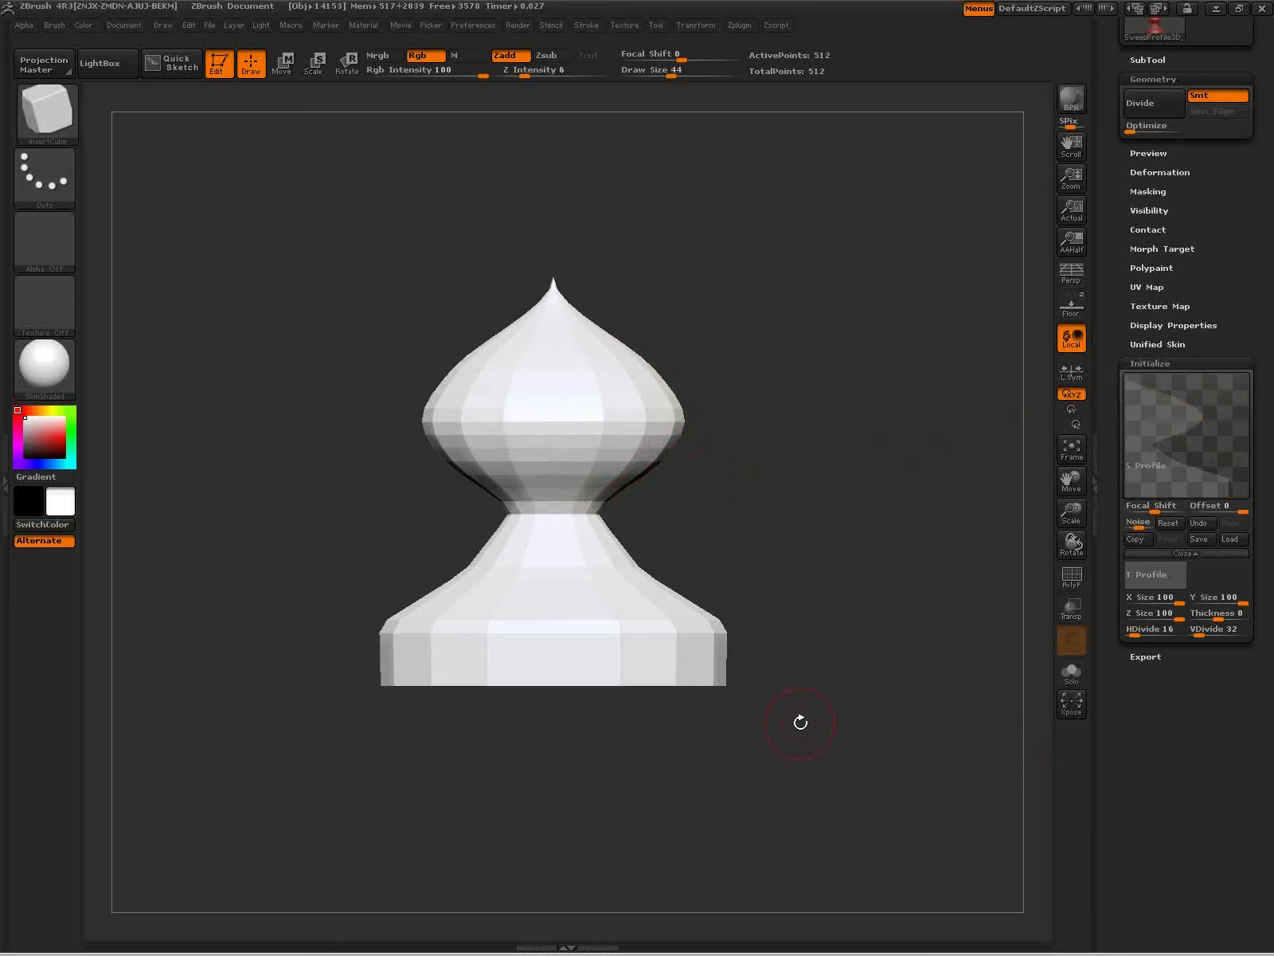
Step: Convert the sweep profile shape to a PolyMesh3D and display its wireframe
{"action": "left_click_drag", "start_coordinate": [1238, 248], "coordinate": [1257, 398]}
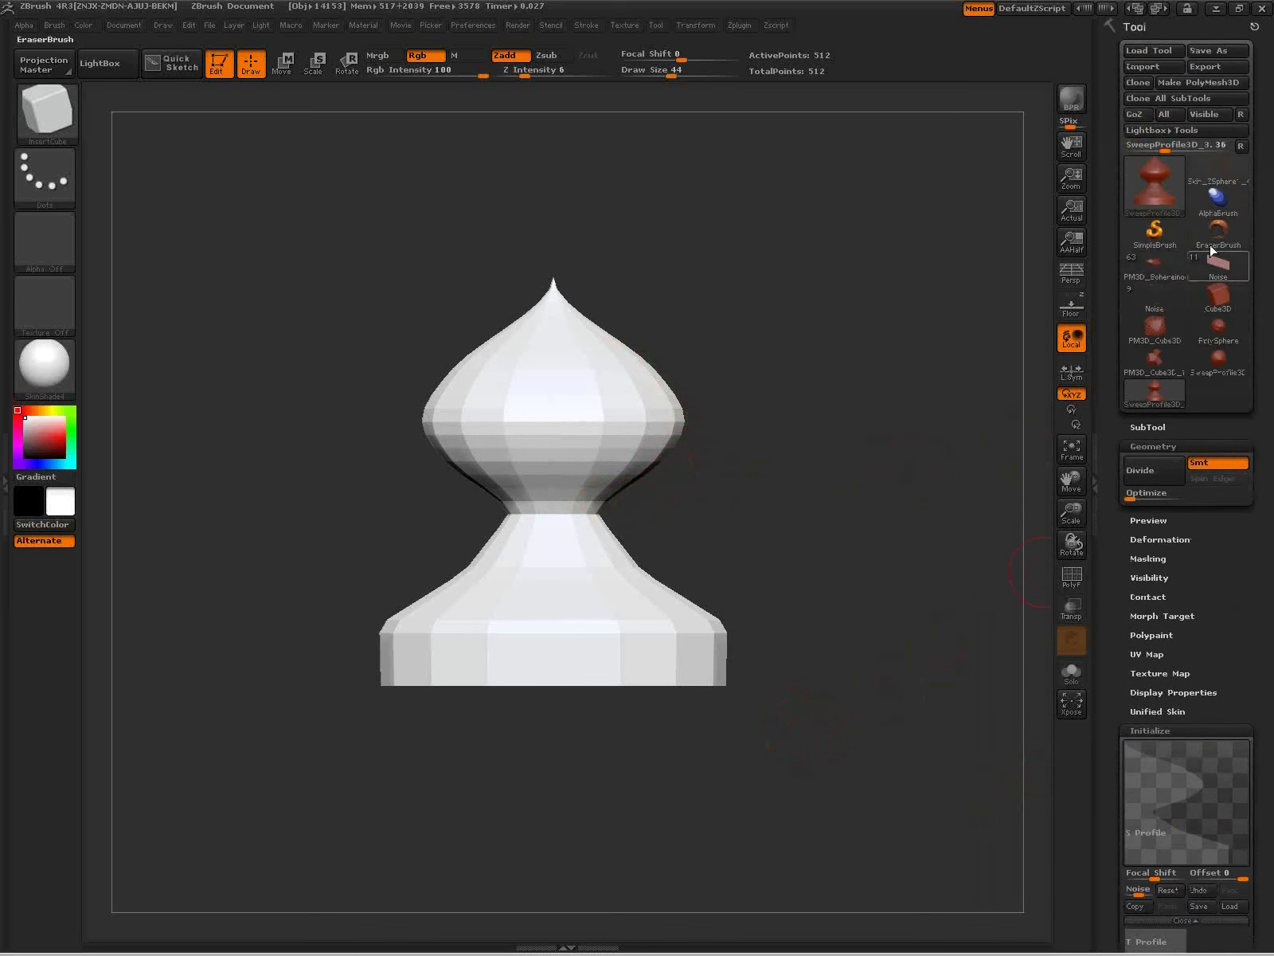
{"action": "left_click", "coordinate": [1216, 98]}
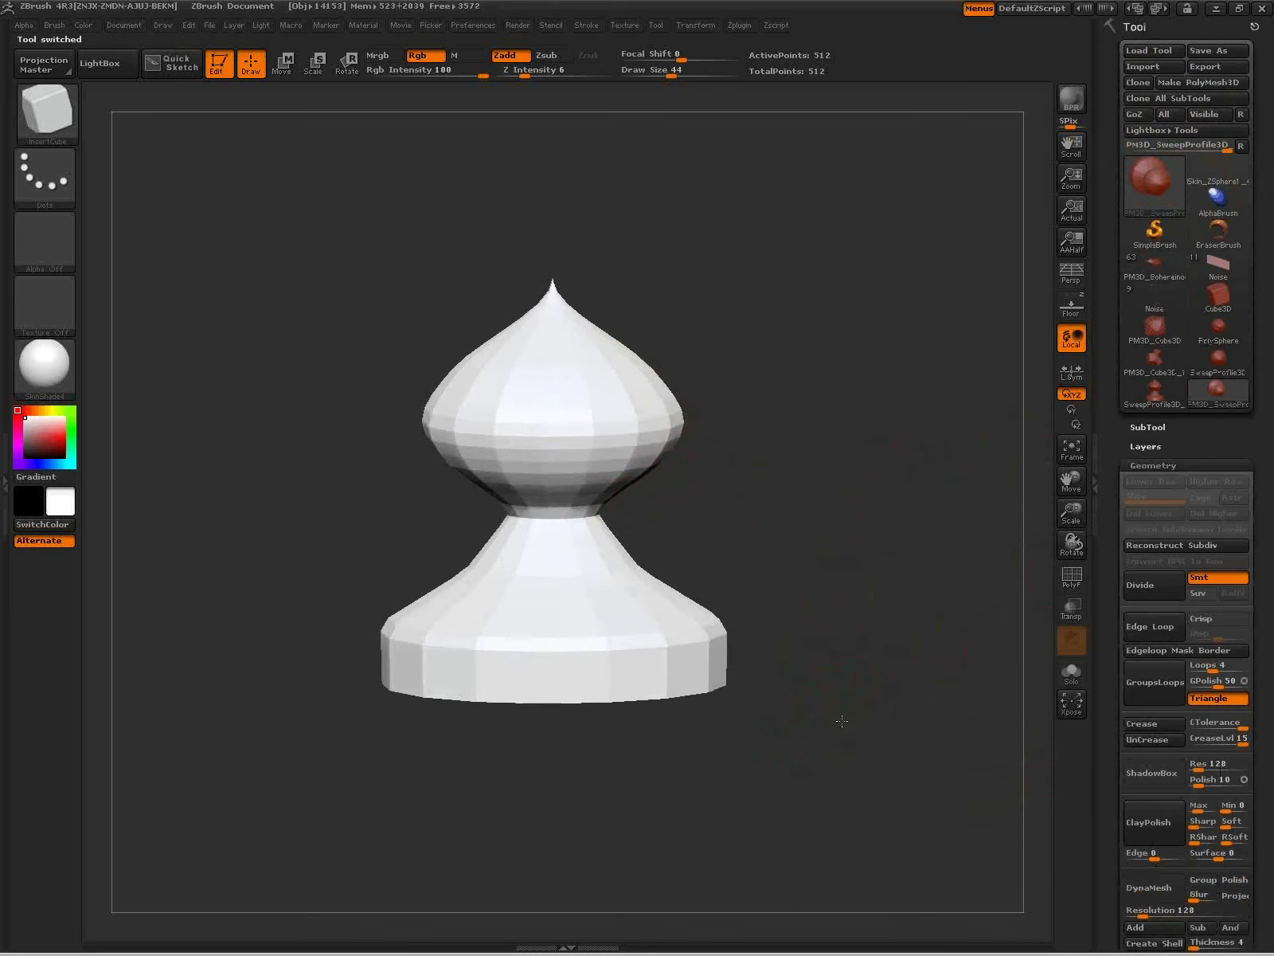
{"action": "key", "text": "shift+f"}
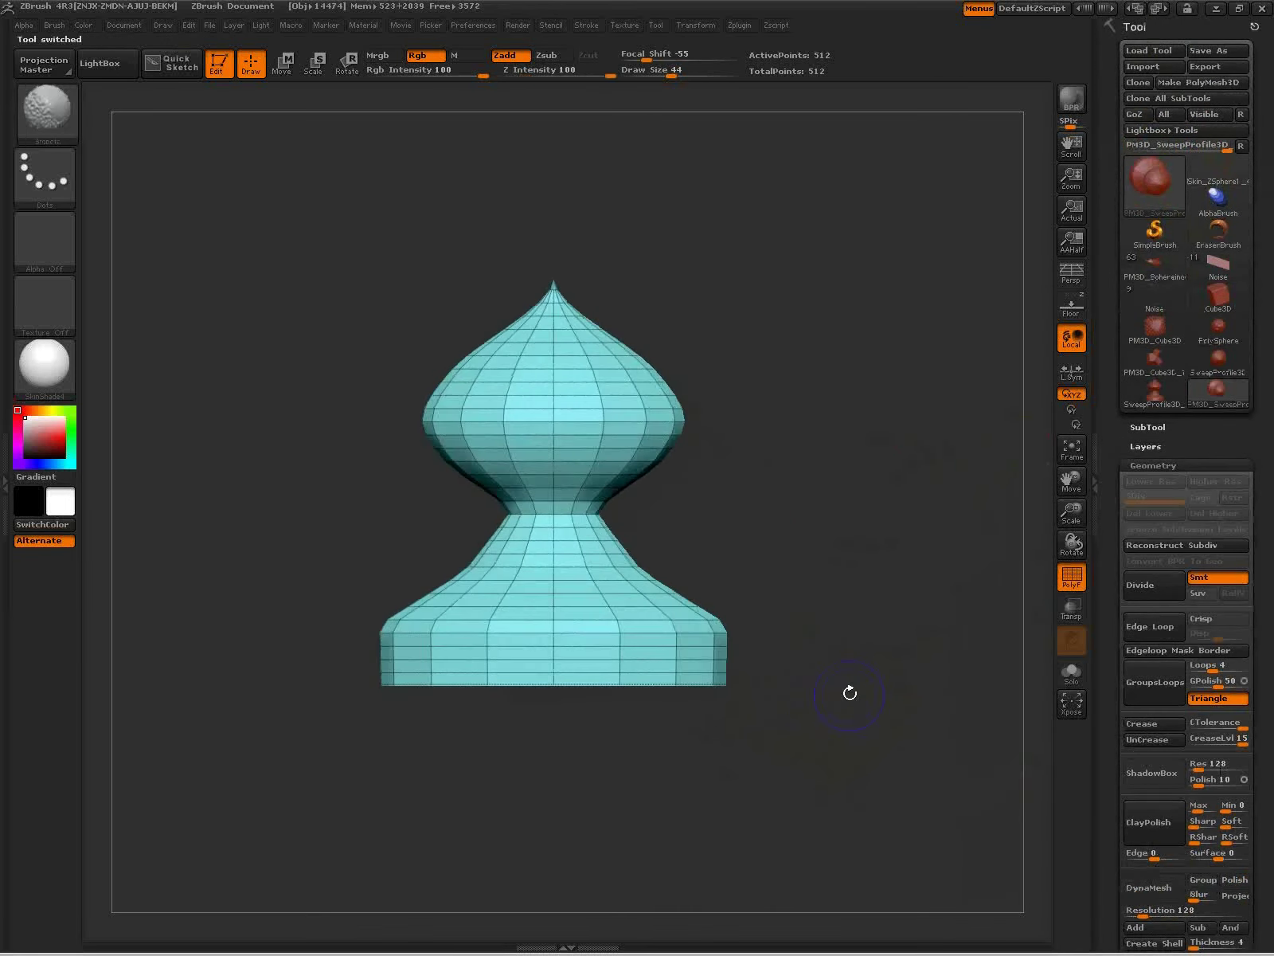
Step: Slice the model with a straight horizontal cut through the upper part of the bulb, extending past both sides
{"action": "key", "text": "bracketleft"}
{"action": "left_click_drag", "start_coordinate": [842, 700], "coordinate": [831, 714], "text": "alt"}
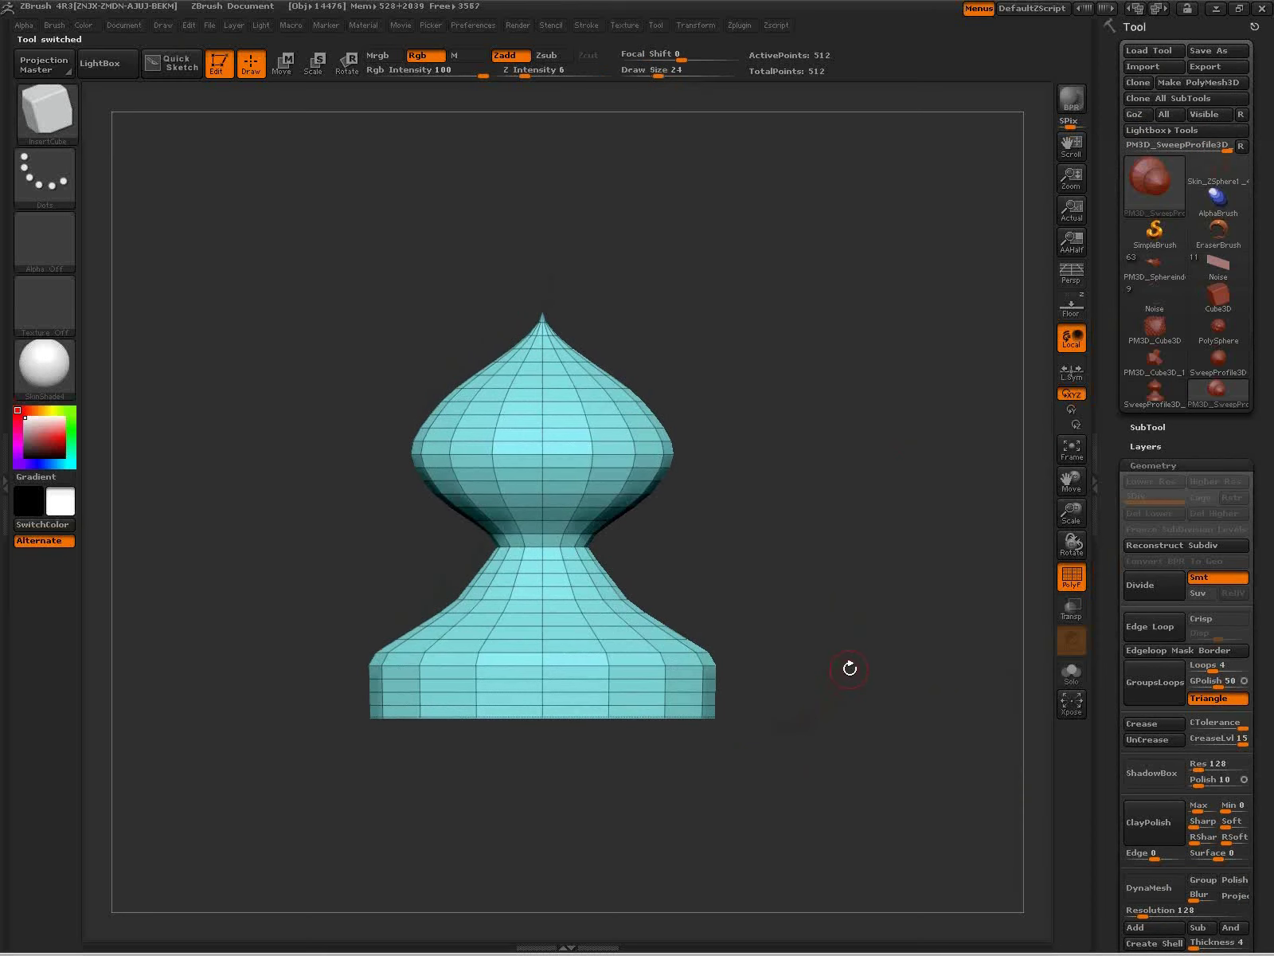
{"action": "key", "text": "ctrl+shift"}
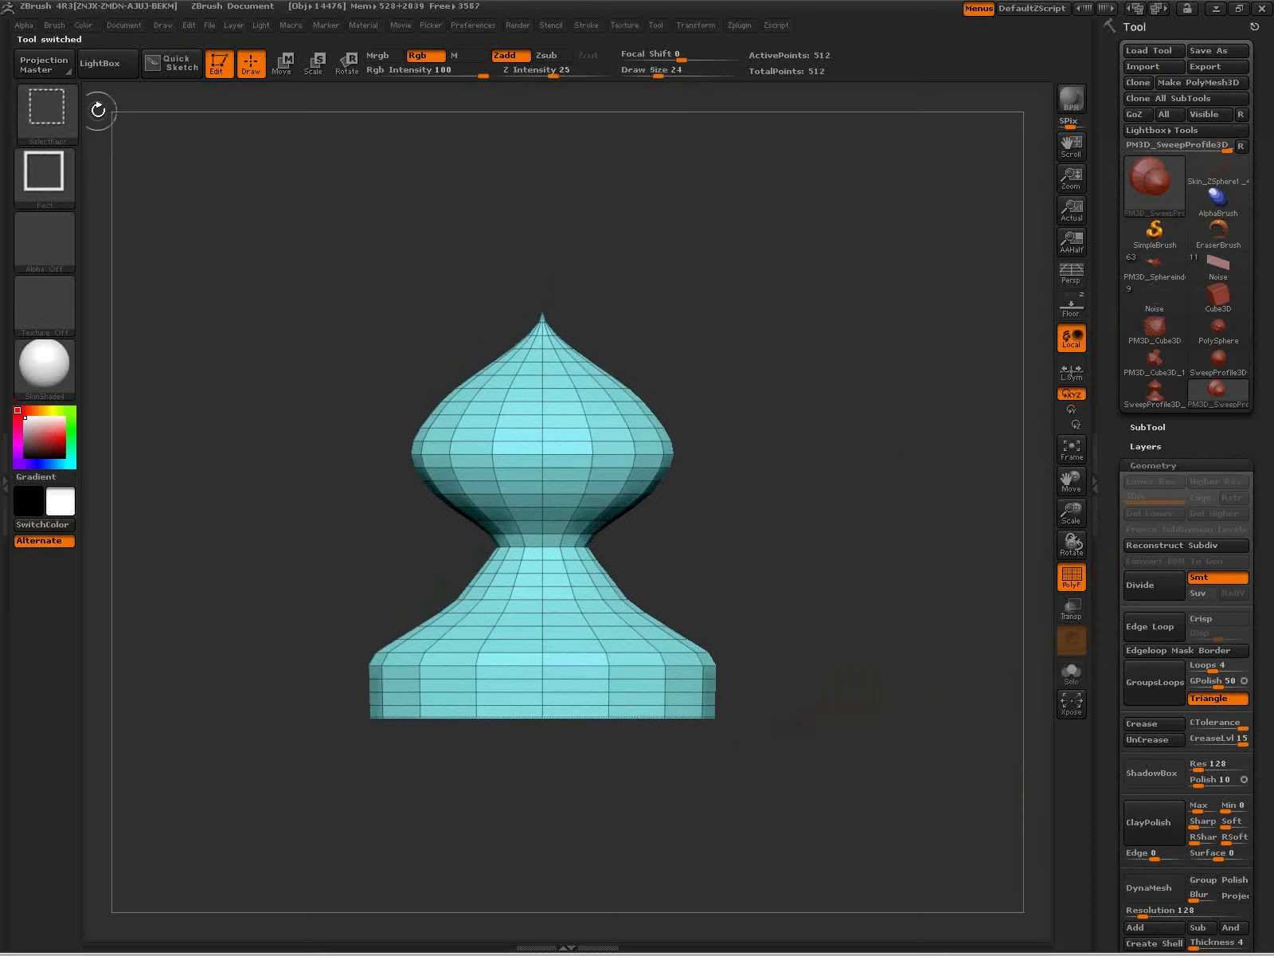
{"action": "left_click", "coordinate": [46, 111]}
{"action": "left_click", "coordinate": [515, 199]}
{"action": "left_click_drag", "start_coordinate": [250, 422], "coordinate": [824, 423], "text": "ctrl+shift"}
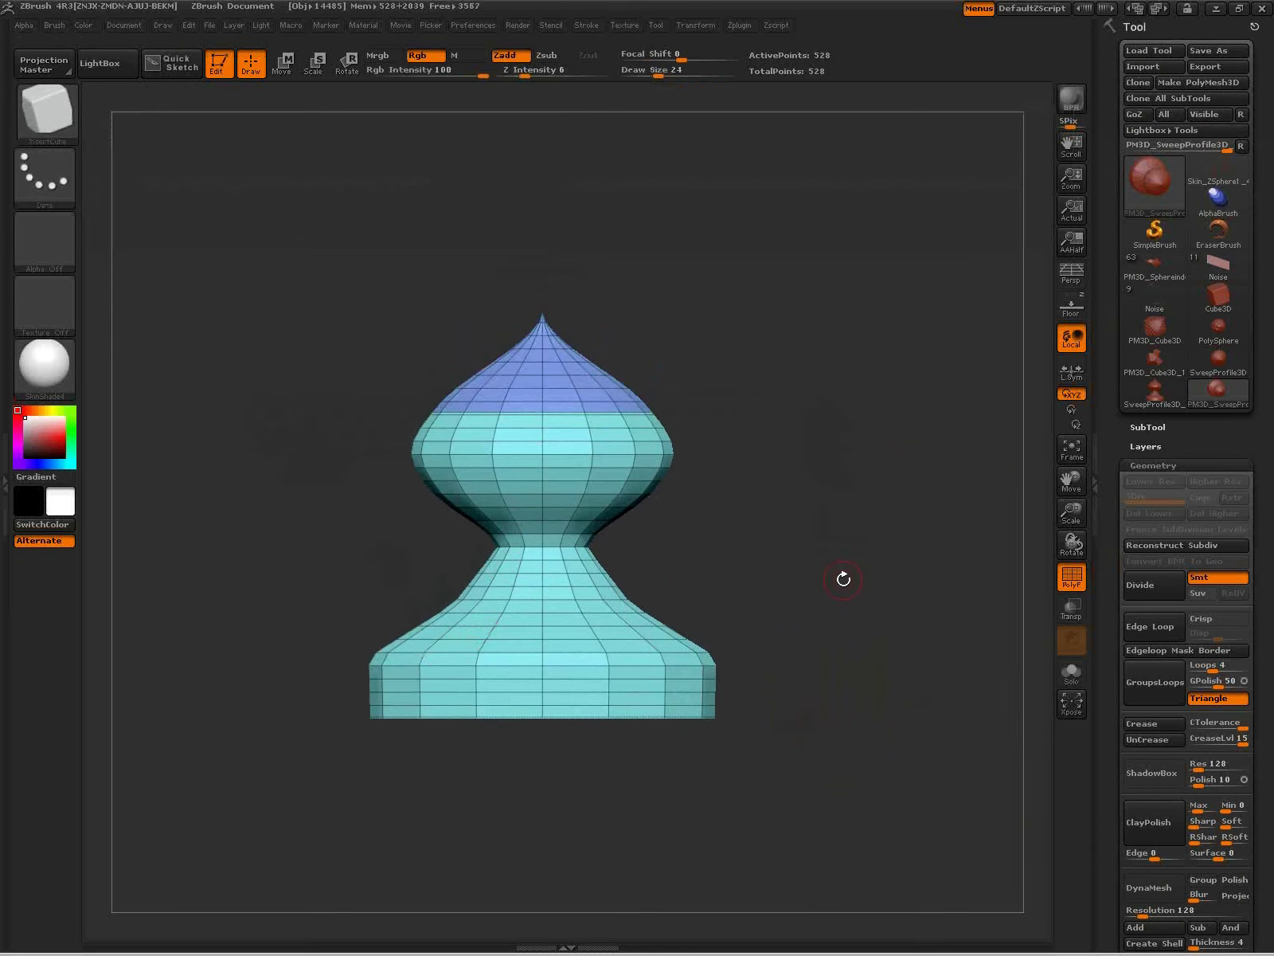
Step: Hide the sliced-off pointed tip of the bulb and delete the hidden geometry
{"action": "left_click", "coordinate": [598, 648], "text": "ctrl+shift"}
{"action": "left_click_drag", "start_coordinate": [789, 637], "coordinate": [788, 710]}
{"action": "left_click_drag", "start_coordinate": [1260, 709], "coordinate": [1258, 554]}
{"action": "left_click", "coordinate": [1148, 663]}
{"action": "mouse_move", "coordinate": [833, 677]}
{"action": "left_mouse_down"}
{"action": "mouse_move", "coordinate": [856, 775]}
{"action": "mouse_move", "coordinate": [830, 671]}
{"action": "left_mouse_up"}
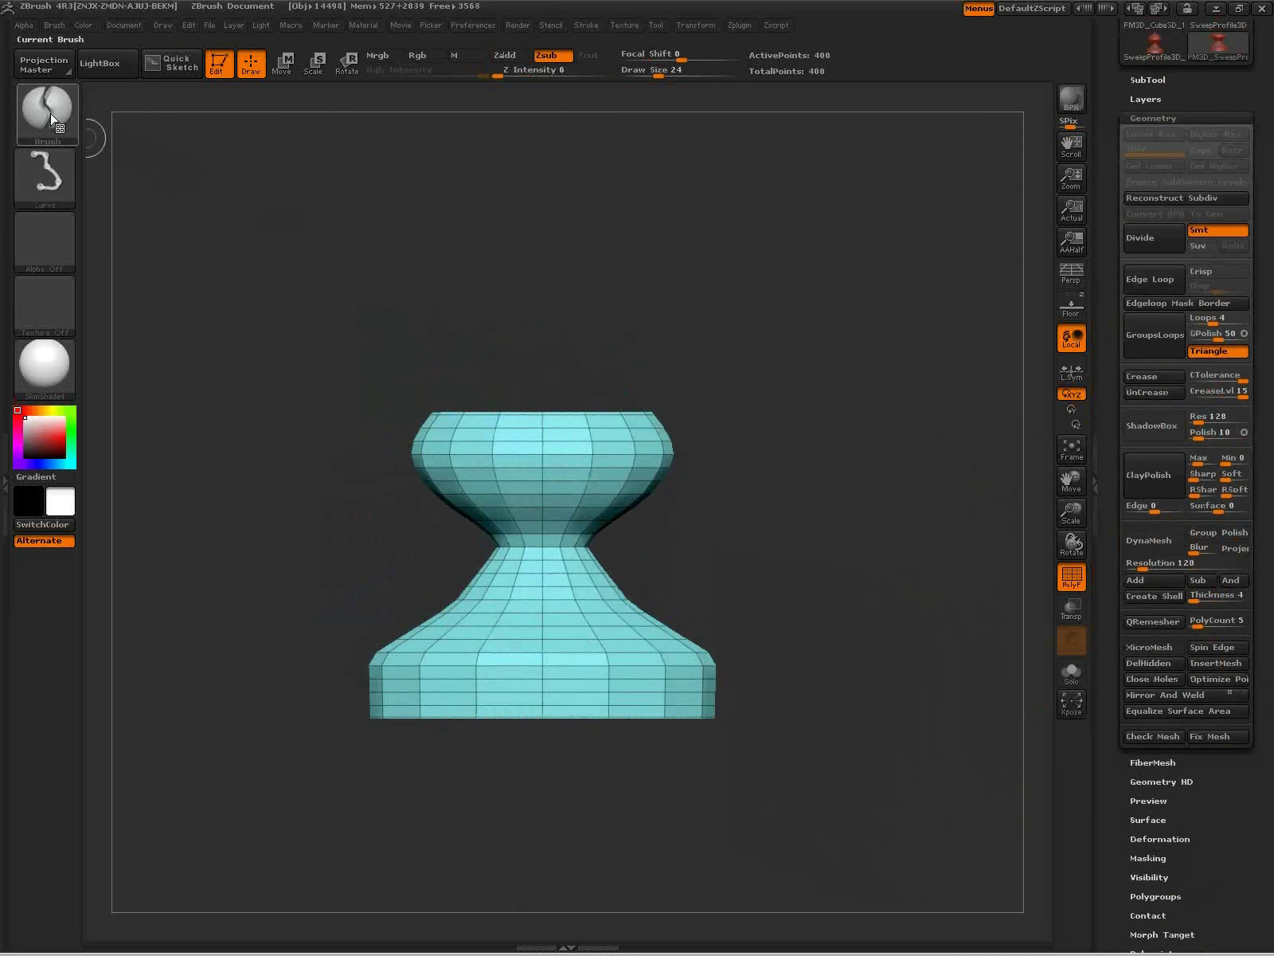
Step: Reduce the draw size to 14 and isolate the band of faces just below the neck with a rectangular selection
{"action": "left_click", "coordinate": [57, 120], "text": "ctrl+shift"}
{"action": "left_click", "coordinate": [462, 204], "text": "ctrl+shift"}
{"action": "key", "text": "s"}
{"action": "left_click_drag", "start_coordinate": [765, 612], "coordinate": [758, 611]}
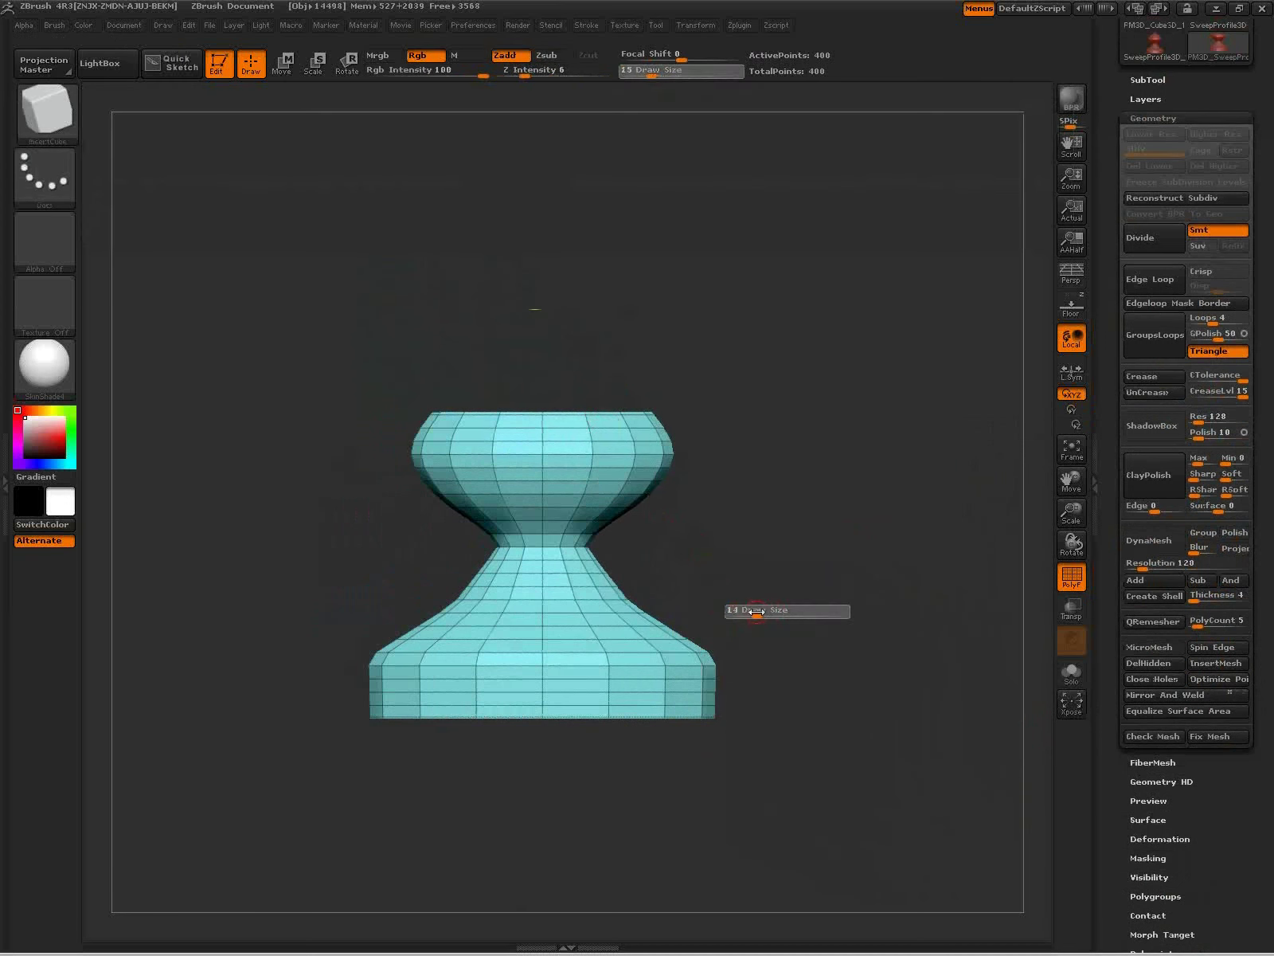
{"action": "mouse_move", "coordinate": [424, 542]}
{"action": "left_mouse_down", "text": "ctrl+shift"}
{"action": "mouse_move", "coordinate": [569, 597]}
{"action": "mouse_move", "coordinate": [658, 584]}
{"action": "left_mouse_up", "text": "ctrl+shift"}
{"action": "left_click_drag", "start_coordinate": [779, 594], "coordinate": [811, 660]}
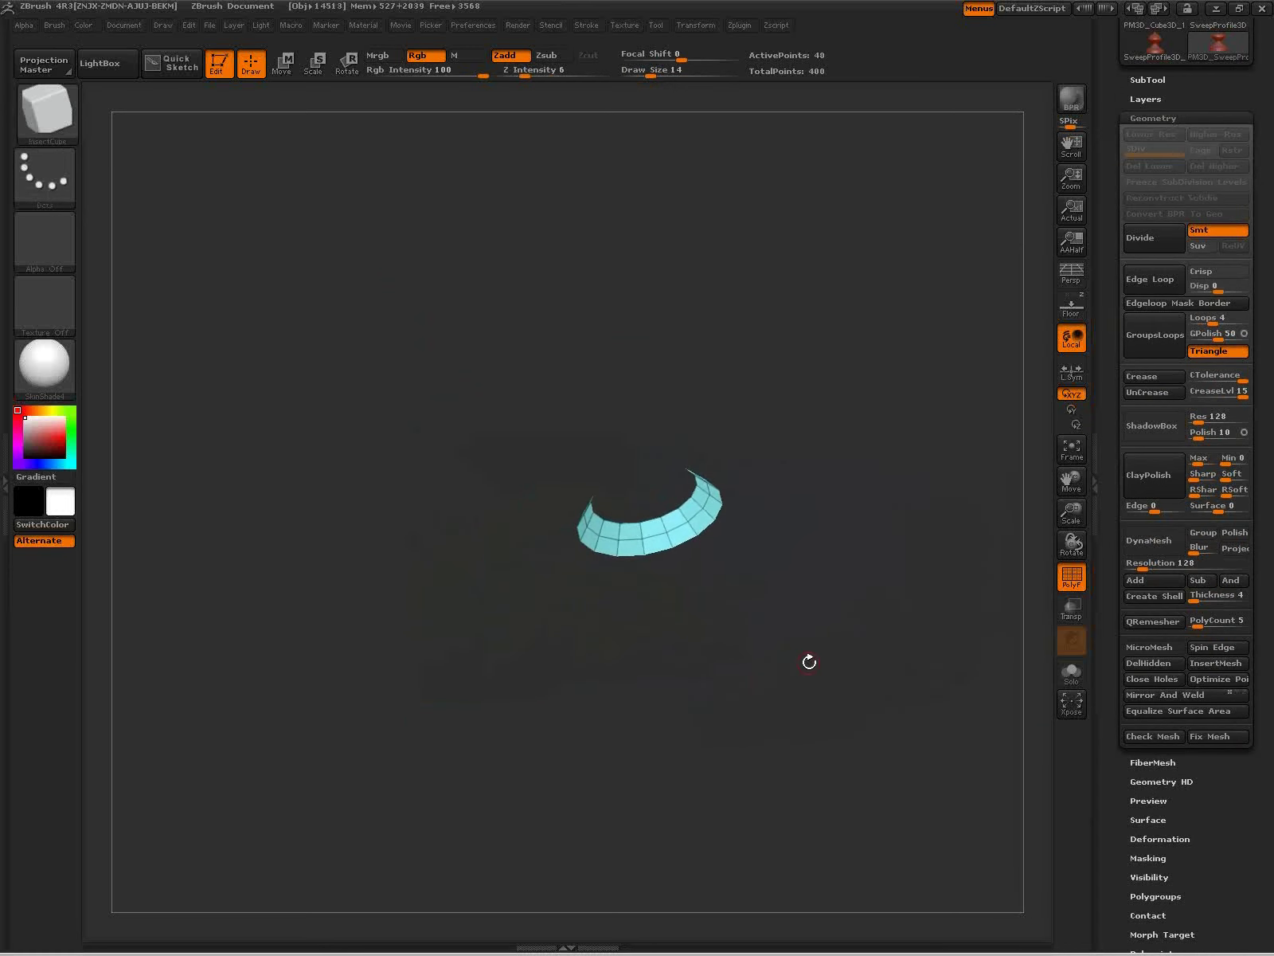
Step: Add an edge loop to the isolated neck band and shrink visibility to exclude its narrow border faces
{"action": "left_click", "coordinate": [1163, 283]}
{"action": "left_click_drag", "start_coordinate": [842, 601], "coordinate": [677, 643]}
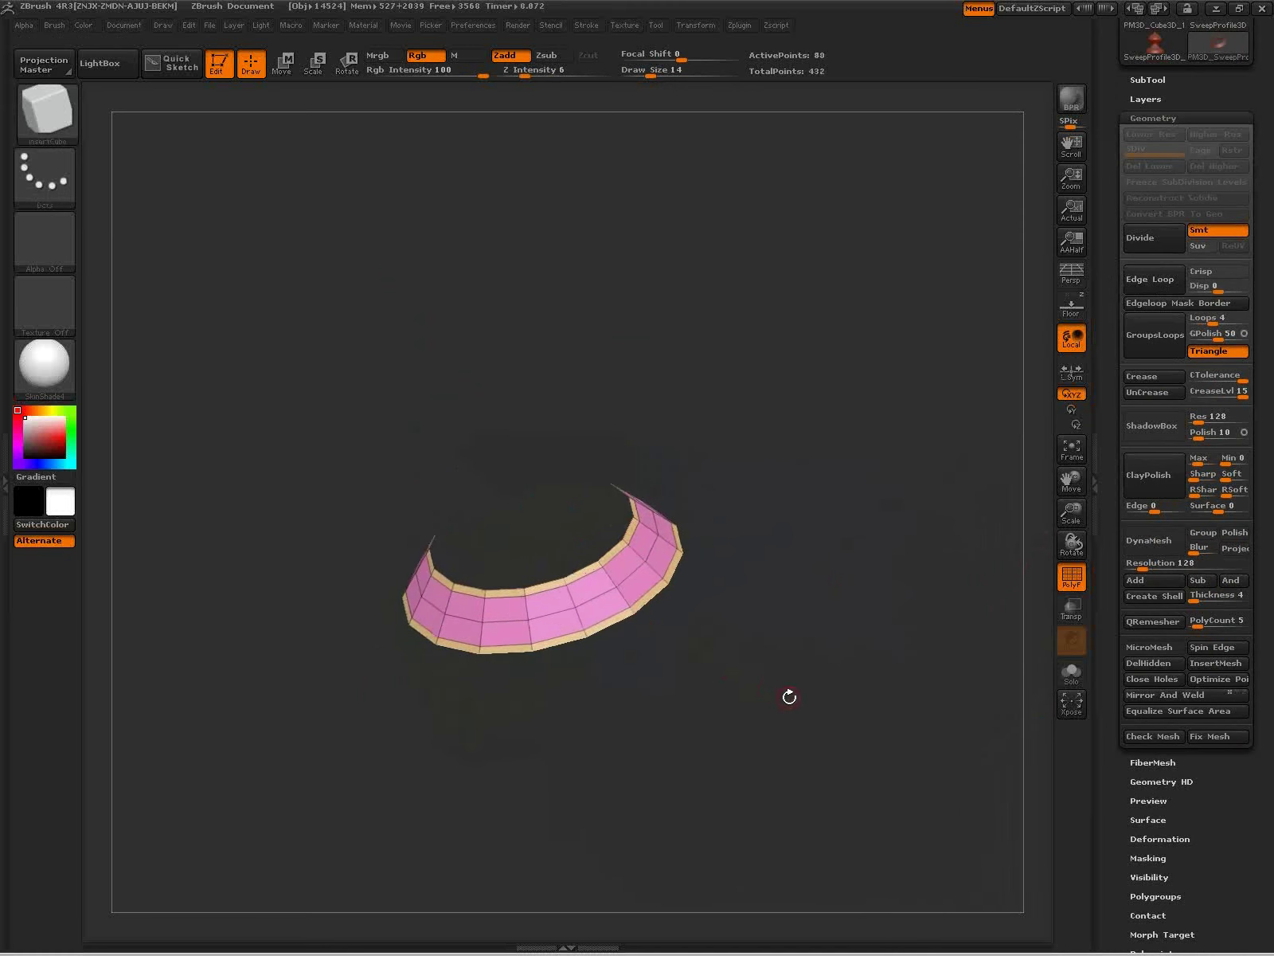
{"action": "key", "text": "ctrl+shift+s"}
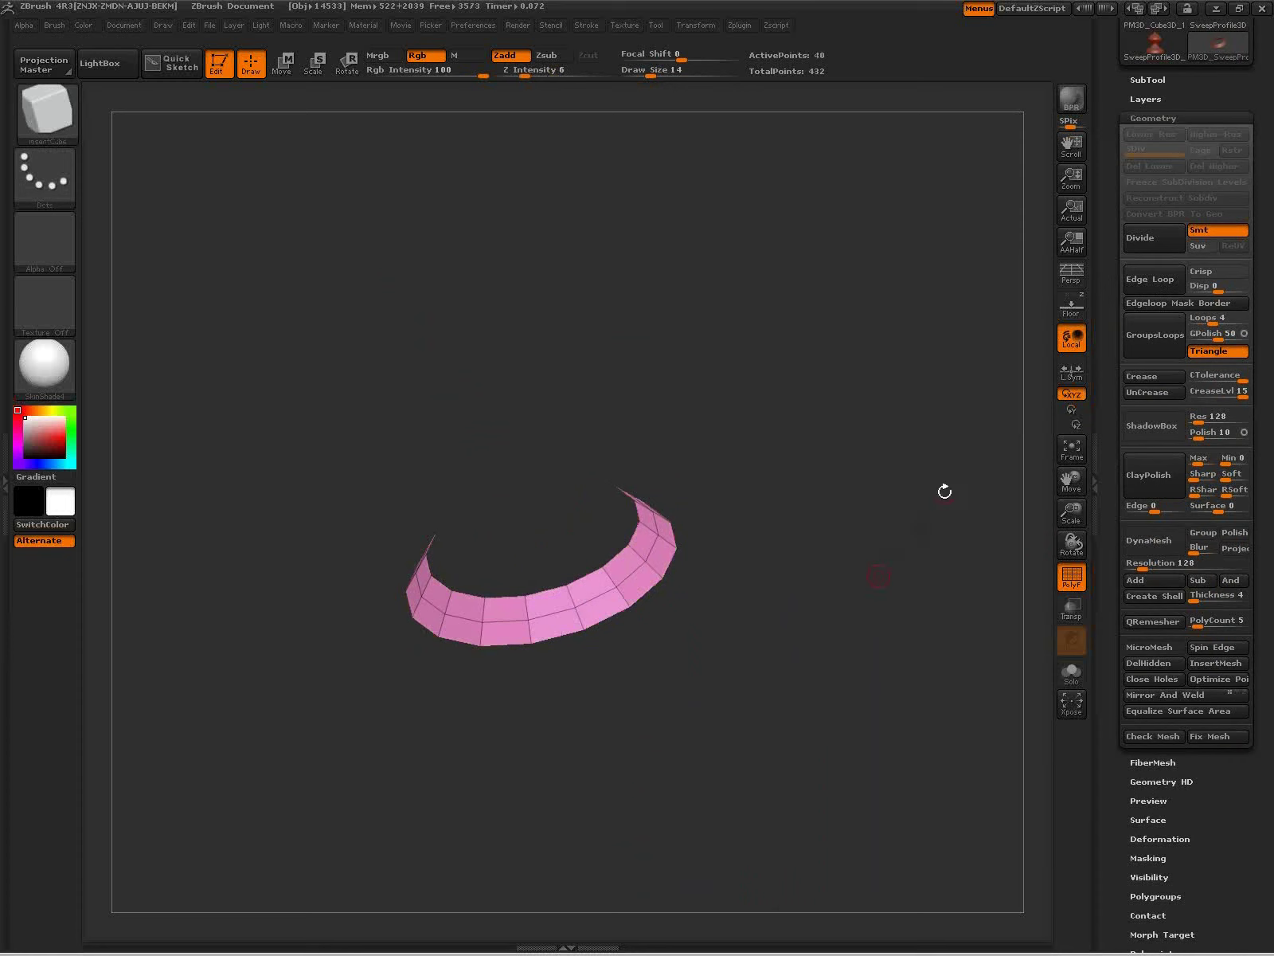
Step: Try to inflate the neck band inward on the full model, with everything except the band masked
{"action": "left_click", "coordinate": [1158, 117]}
{"action": "left_click", "coordinate": [1176, 213]}
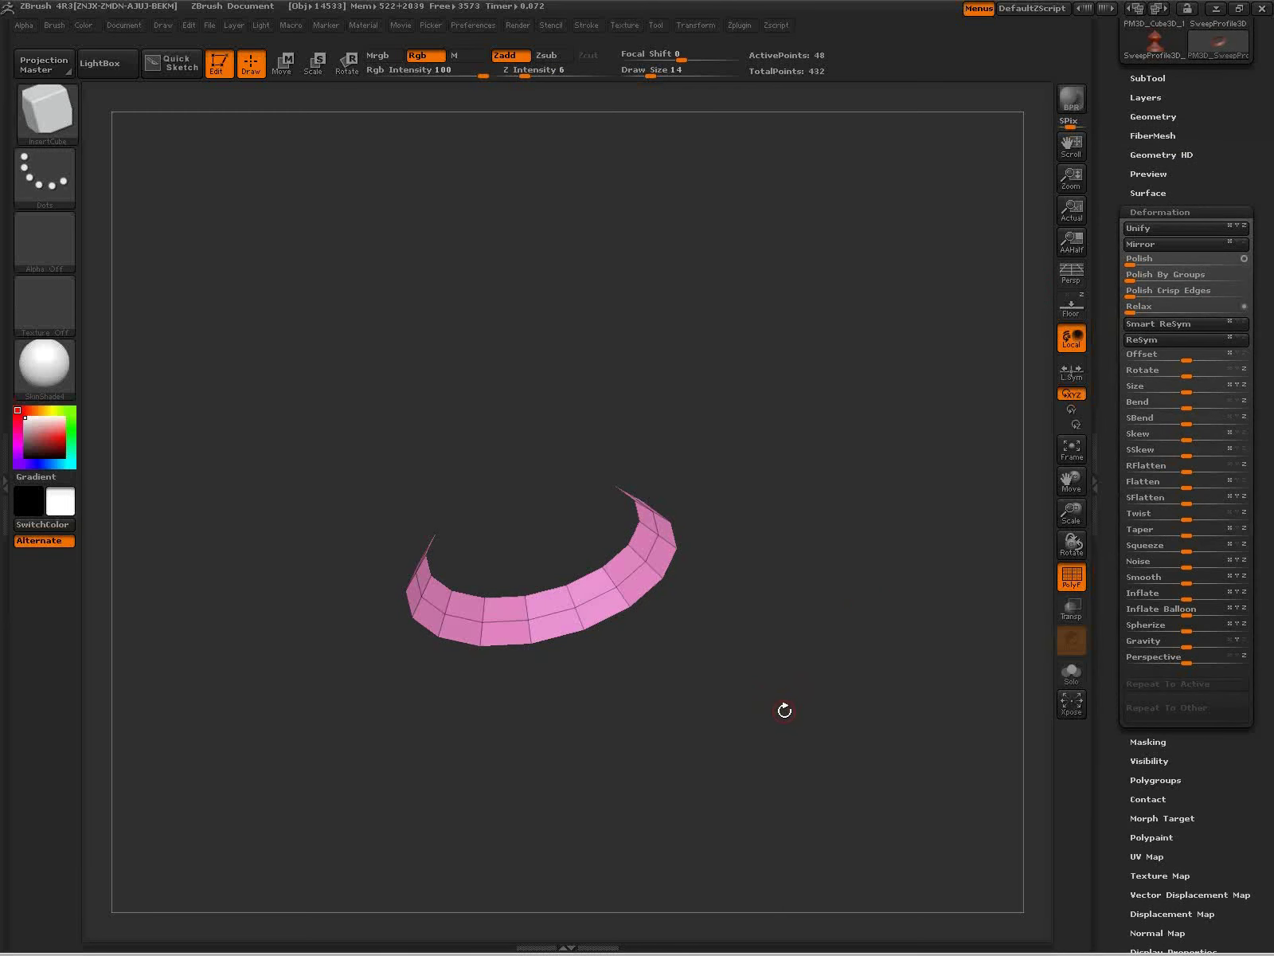
{"action": "left_click", "coordinate": [784, 711], "text": "ctrl+shift"}
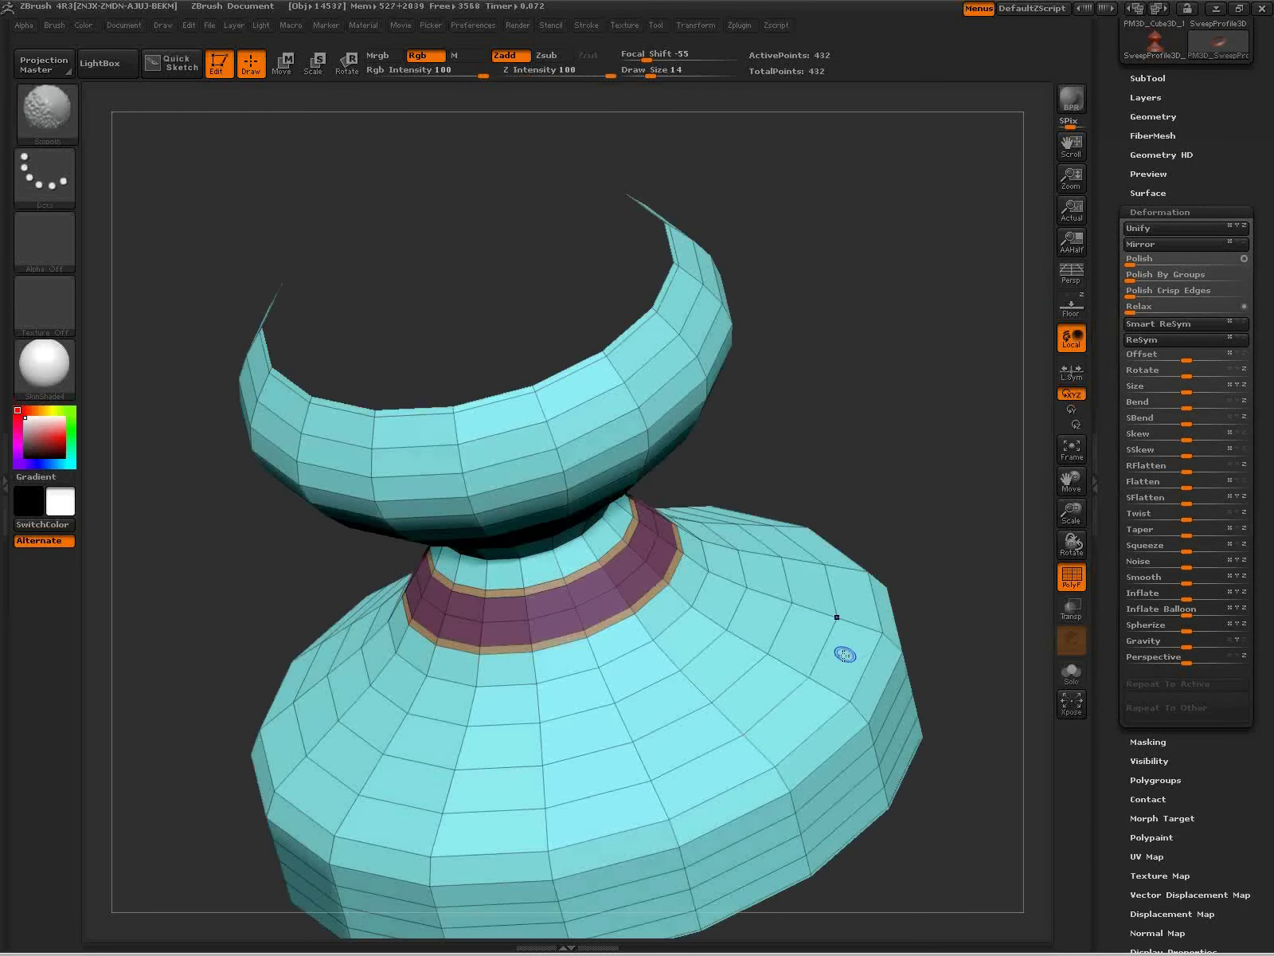
{"action": "key", "text": "shift+f"}
{"action": "right_click_drag", "start_coordinate": [802, 694], "coordinate": [708, 644], "text": "alt"}
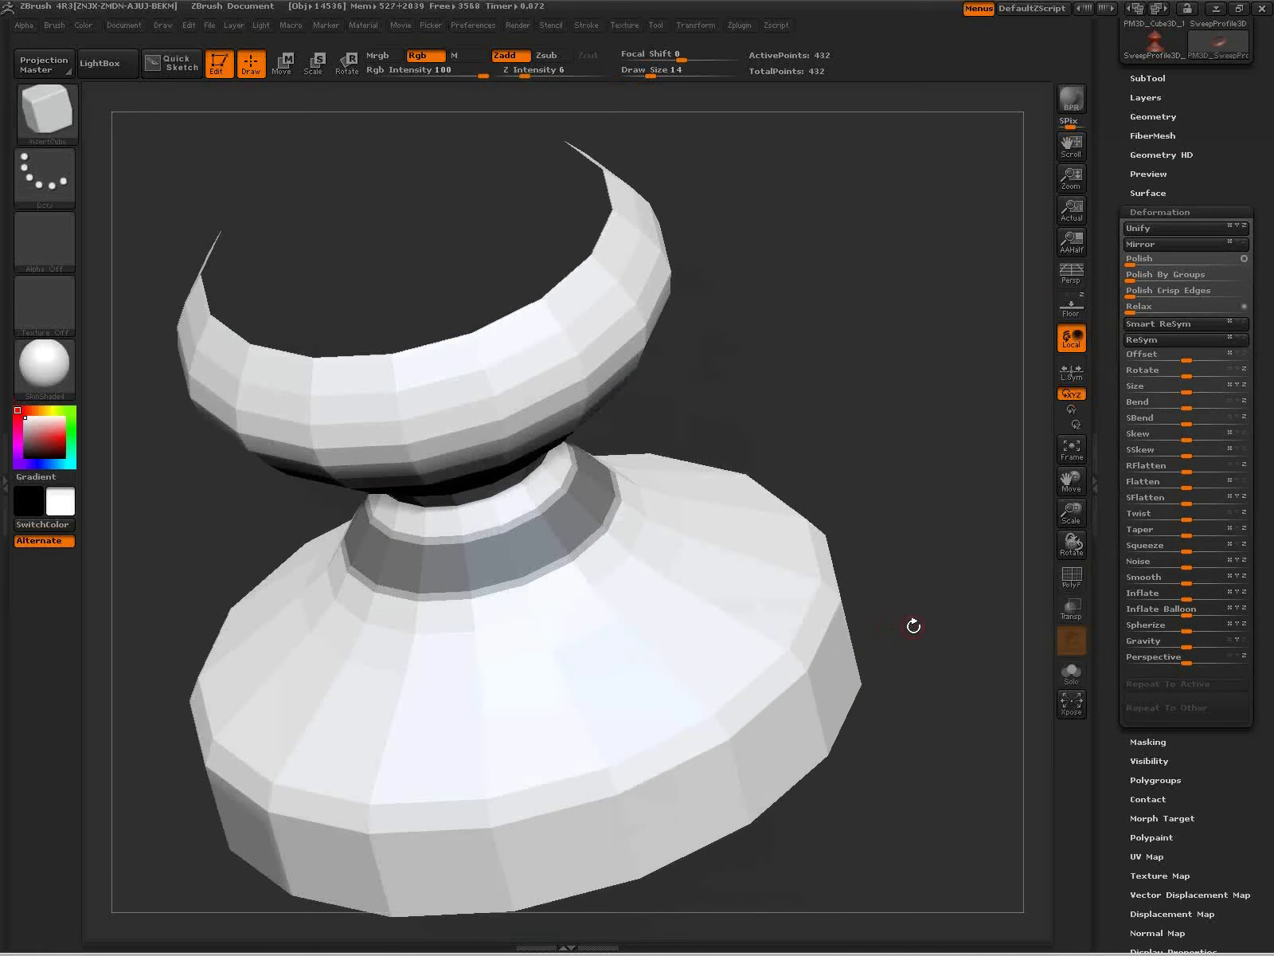
{"action": "left_click", "coordinate": [914, 623], "text": "ctrl"}
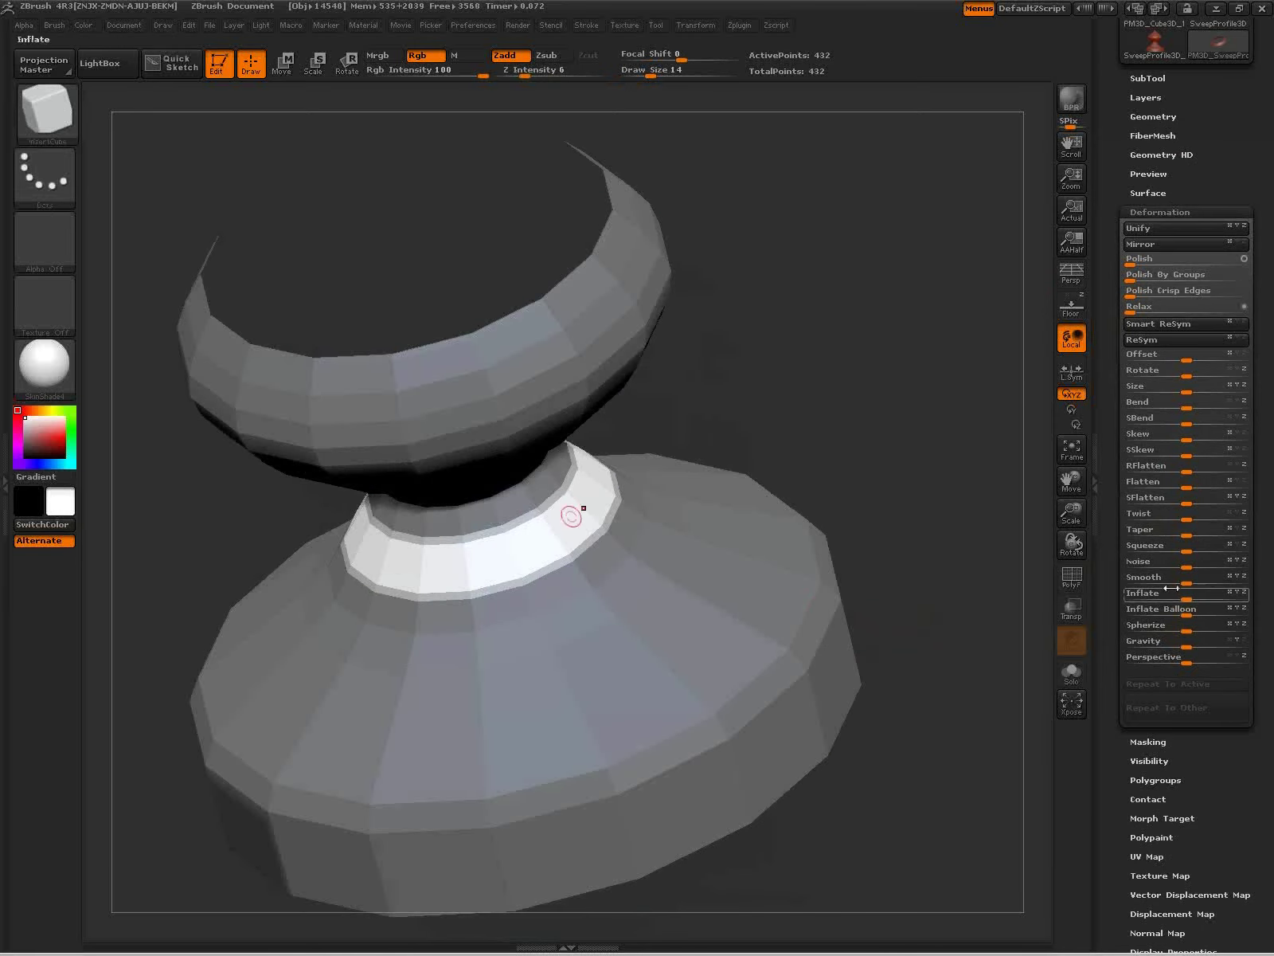
{"action": "left_click_drag", "start_coordinate": [1185, 595], "coordinate": [1135, 595]}
Step: Subdivide the model several times and check the band's profile from the front
{"action": "mouse_move", "coordinate": [899, 714]}
{"action": "left_mouse_down"}
{"action": "mouse_move", "coordinate": [927, 683]}
{"action": "mouse_move", "coordinate": [951, 612]}
{"action": "mouse_move", "coordinate": [944, 629]}
{"action": "mouse_move", "coordinate": [875, 574]}
{"action": "mouse_move", "coordinate": [896, 607]}
{"action": "left_mouse_up"}
{"action": "key", "text": "f"}
{"action": "key", "text": "shift+f"}
{"action": "key", "text": "shift+f"}
{"action": "key", "text": "ctrl+d"}
{"action": "key", "text": "ctrl+d"}
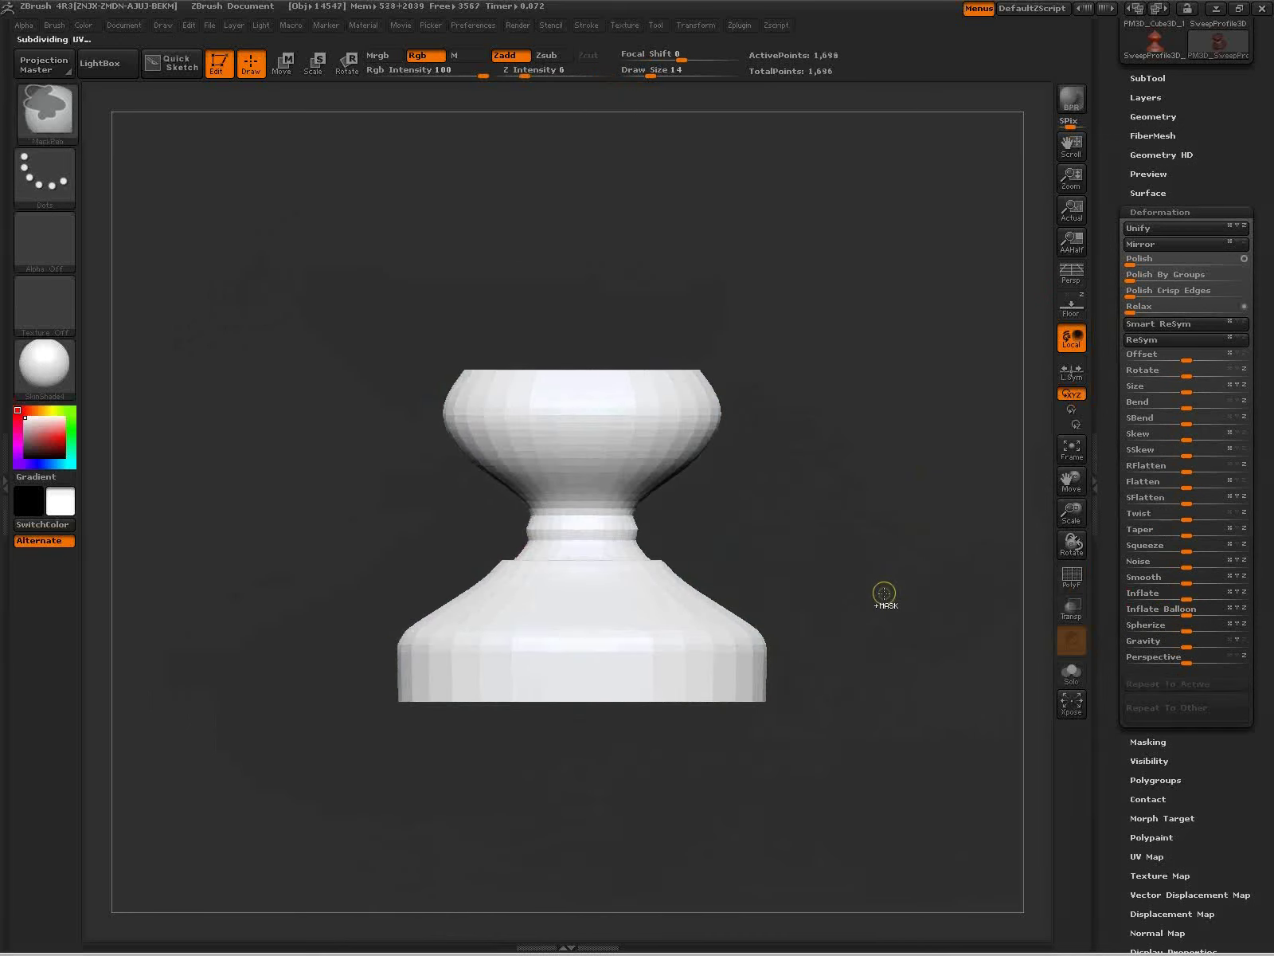
{"action": "key", "text": "ctrl+d"}
{"action": "left_click_drag", "start_coordinate": [885, 589], "coordinate": [888, 604]}
Step: Undo the subdivisions, the inflation and the mask changes, returning to the isolated neck band
{"action": "key", "text": "ctrl"}
{"action": "key", "text": "ctrl+z"}
{"action": "key", "text": "ctrl+z"}
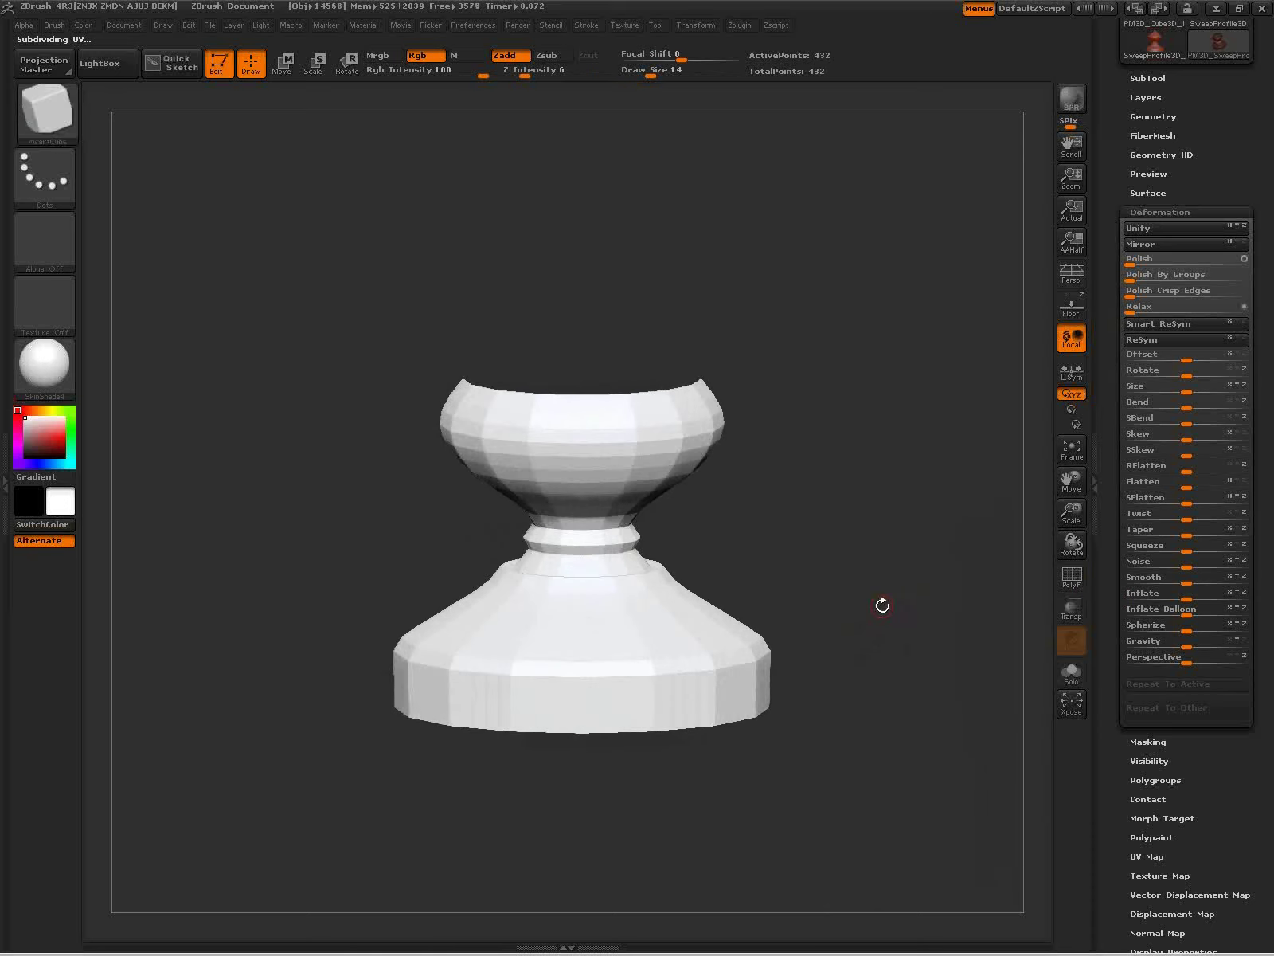
{"action": "left_click", "coordinate": [883, 605], "text": "ctrl"}
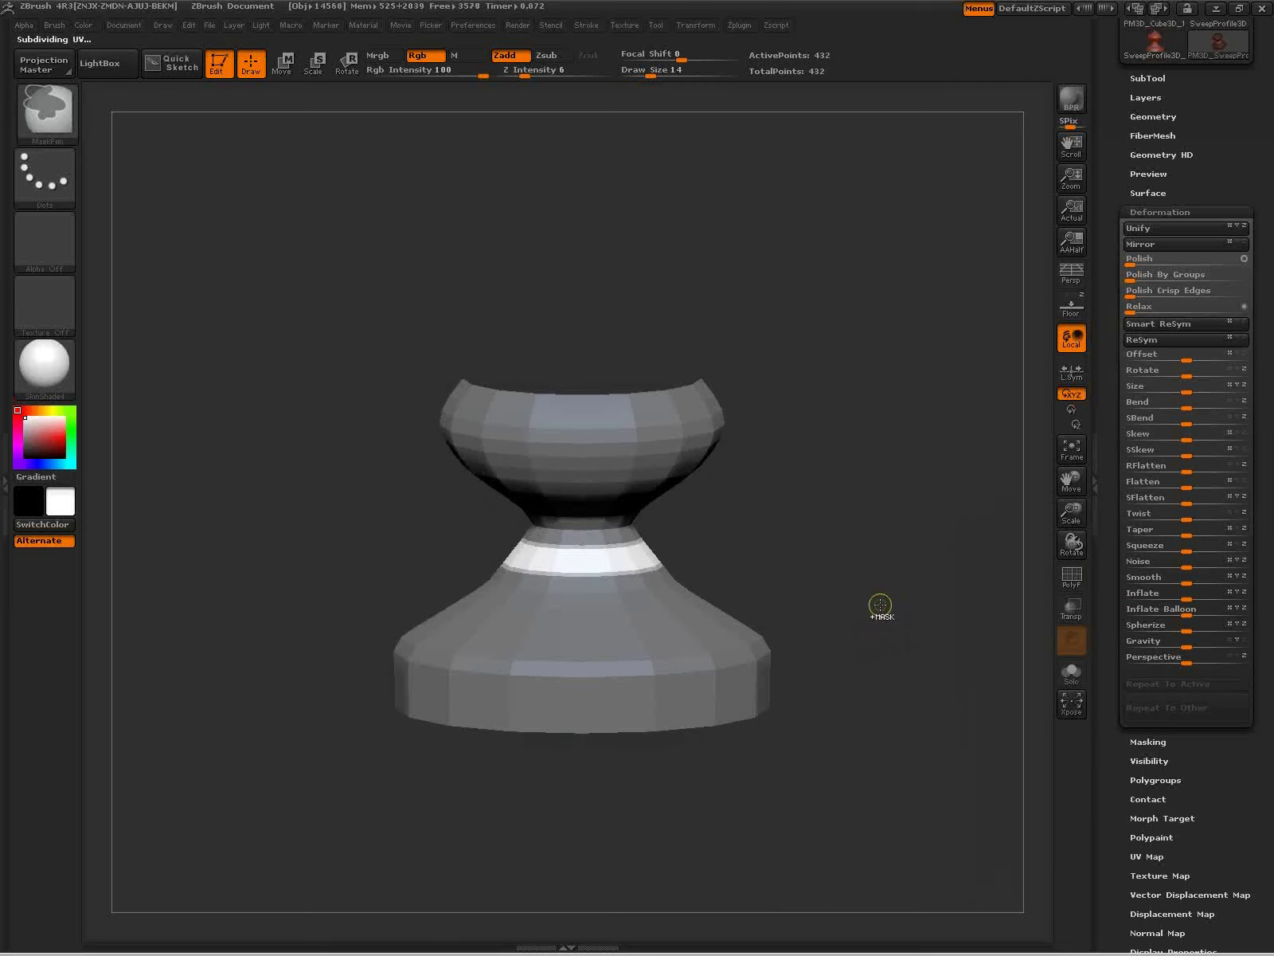
{"action": "key", "text": "ctrl+z"}
{"action": "key", "text": "ctrl+z"}
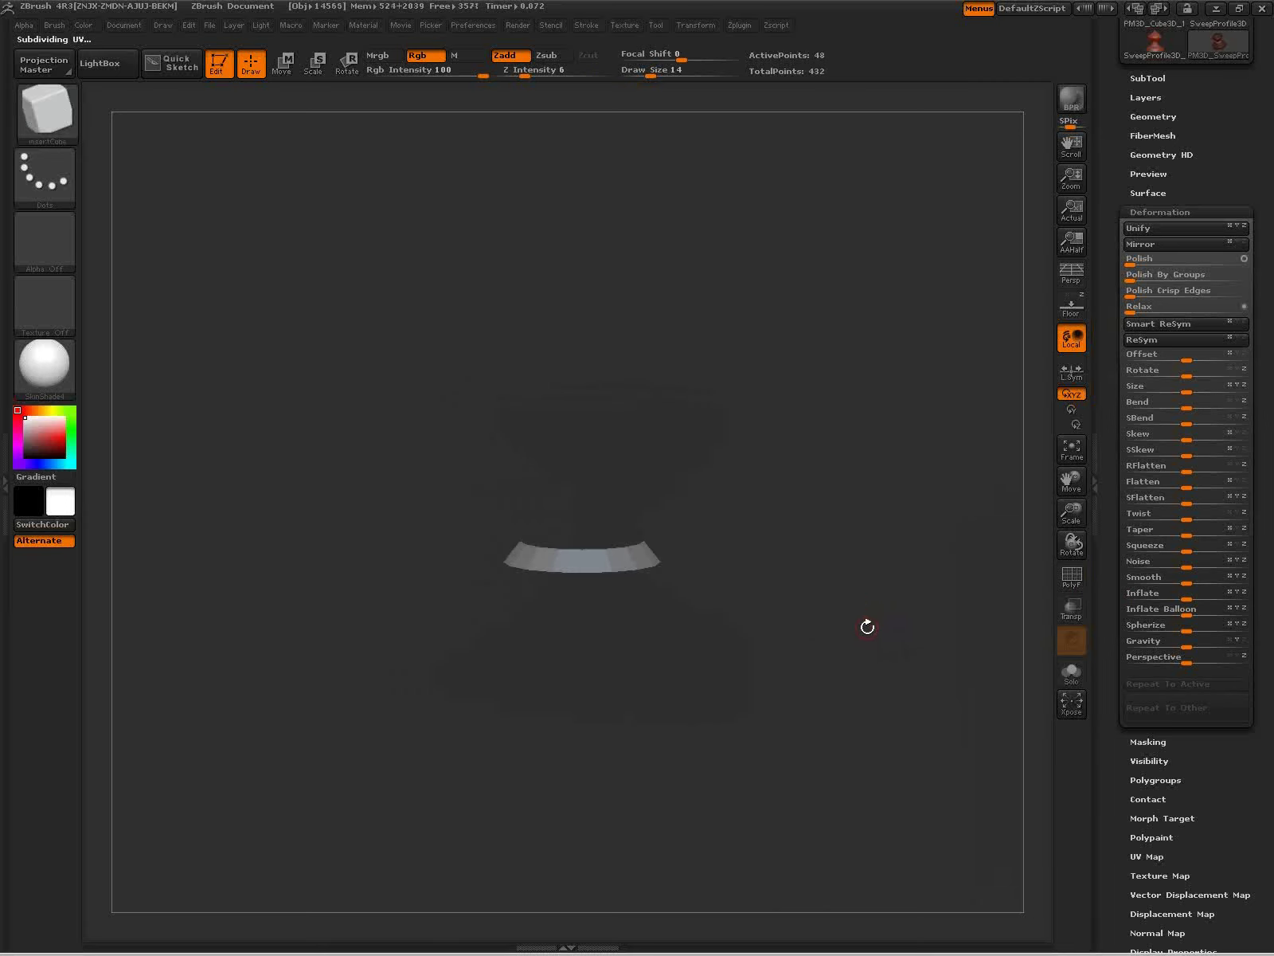
Step: Display the wireframe and shrink the isolated neck band inward with a negative Inflate deformation
{"action": "left_click_drag", "start_coordinate": [873, 631], "coordinate": [859, 643]}
{"action": "key", "text": "shift+f"}
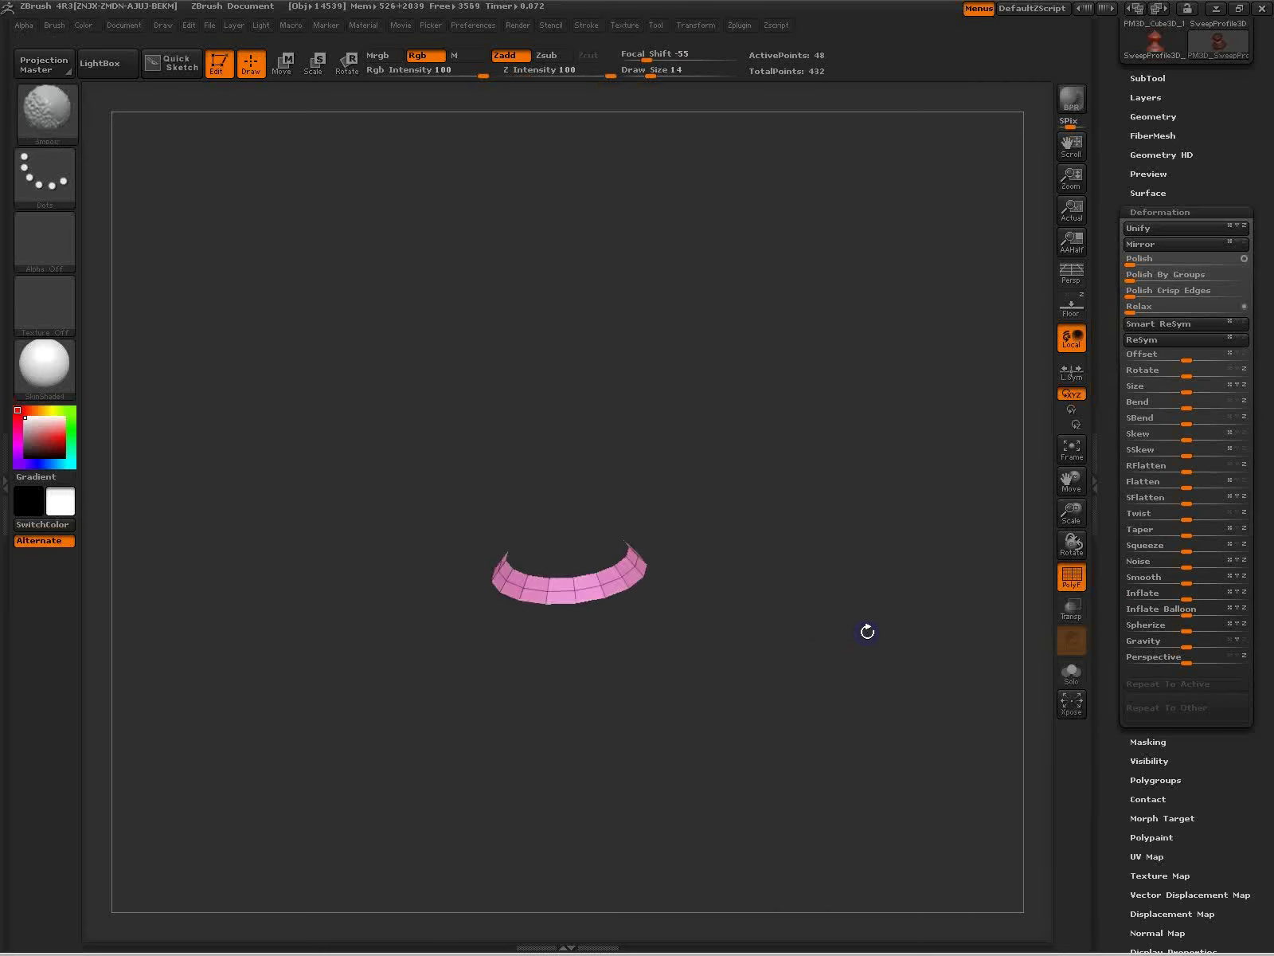
{"action": "left_click_drag", "start_coordinate": [1182, 596], "coordinate": [1151, 596]}
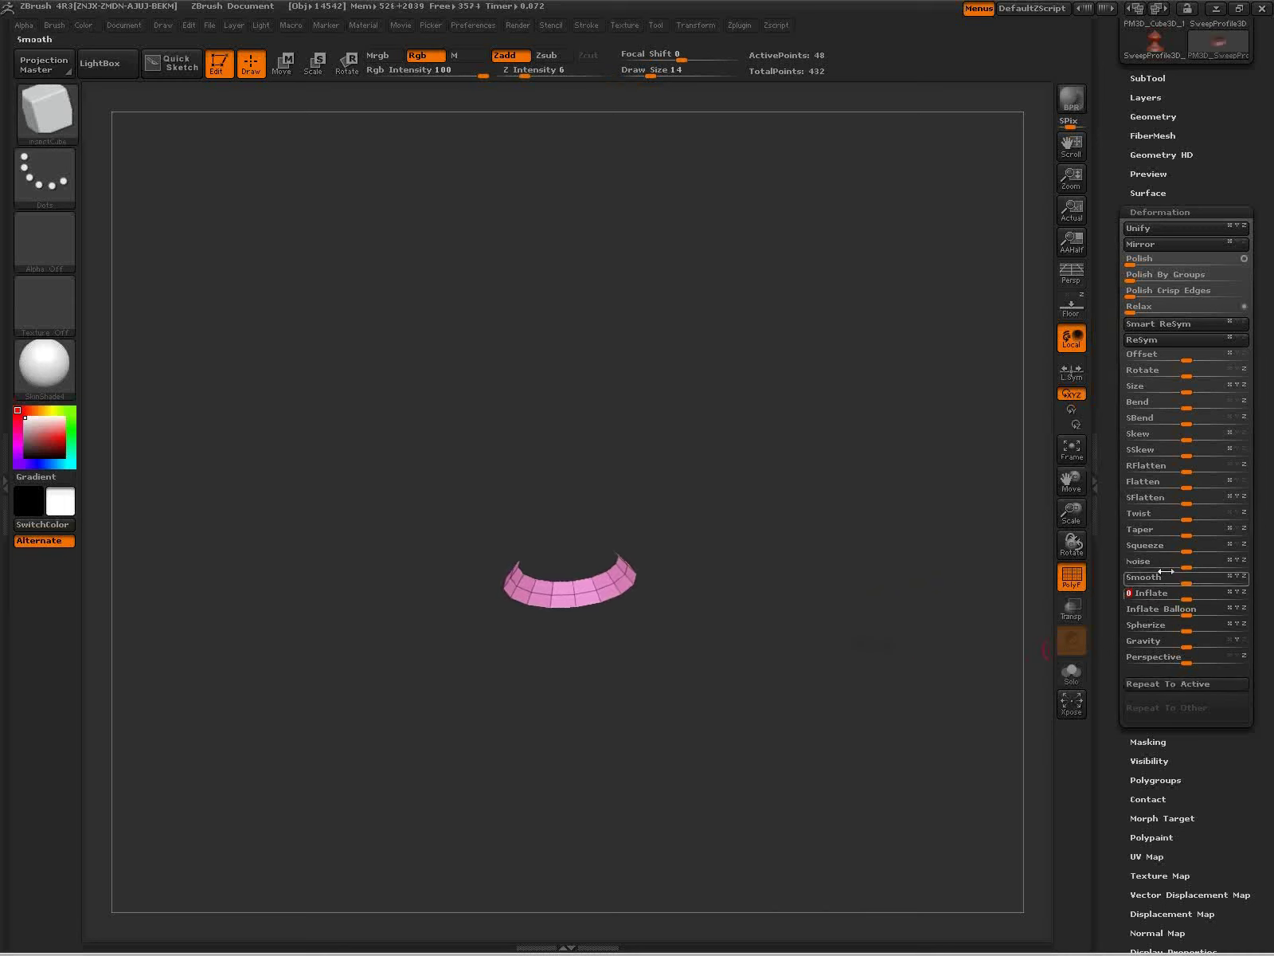
Step: Crease the edges of the isolated neck band and show the whole model again
{"action": "left_click", "coordinate": [1161, 116]}
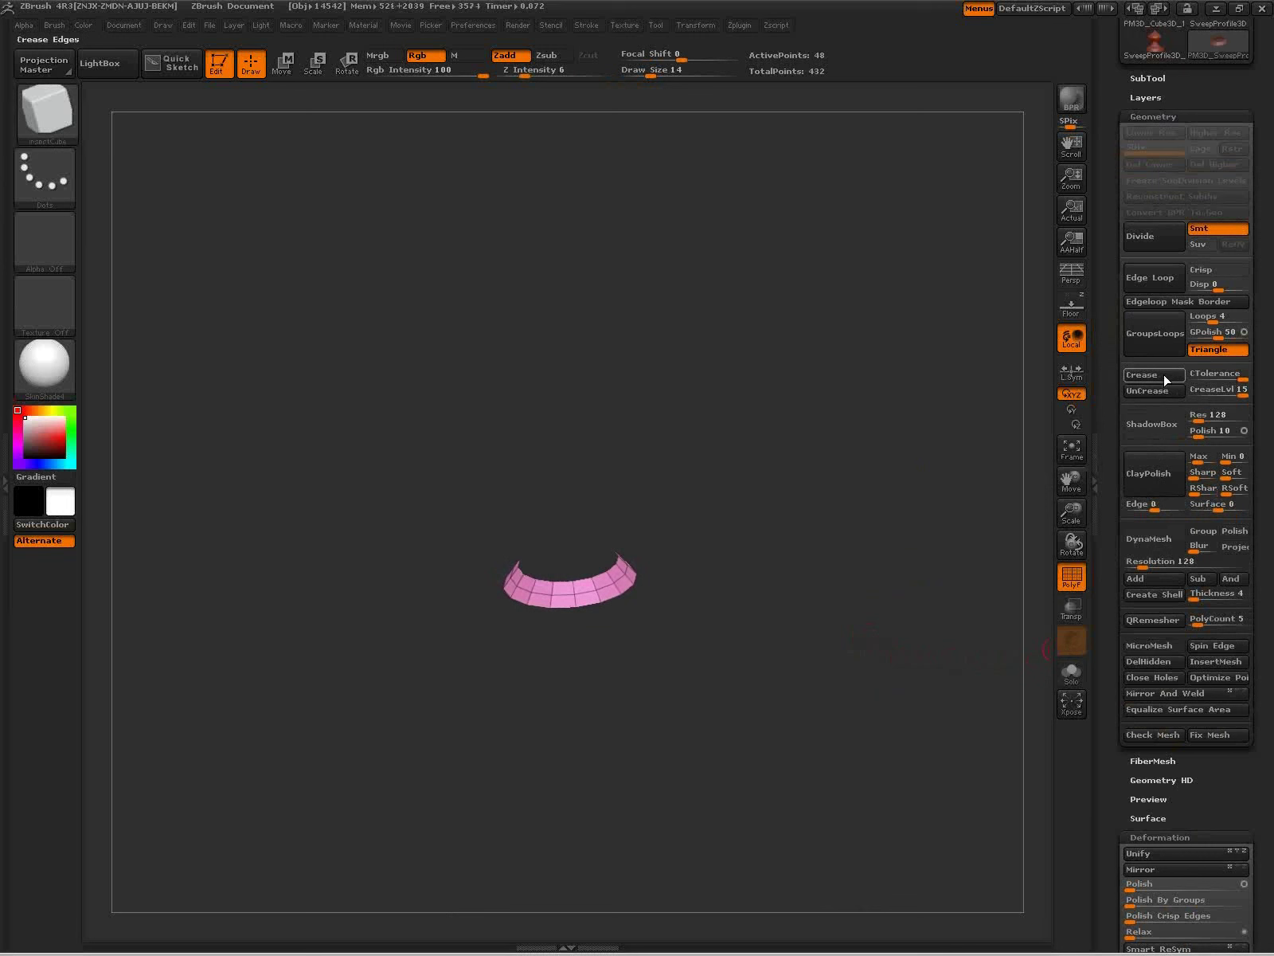
{"action": "left_click", "coordinate": [852, 682], "text": "ctrl+shift"}
{"action": "left_click_drag", "start_coordinate": [855, 673], "coordinate": [857, 707]}
Step: Subdivide the whole model up to subdivision level 4 and view the smooth result without the wireframe
{"action": "key", "text": "ctrl+d"}
{"action": "key", "text": "ctrl+d"}
{"action": "key", "text": "shift+f"}
{"action": "mouse_move", "coordinate": [660, 654]}
{"action": "right_mouse_down", "text": "ctrl"}
{"action": "mouse_move", "coordinate": [632, 594]}
{"action": "mouse_move", "coordinate": [572, 571]}
{"action": "mouse_move", "coordinate": [577, 550]}
{"action": "right_mouse_up", "text": "ctrl"}
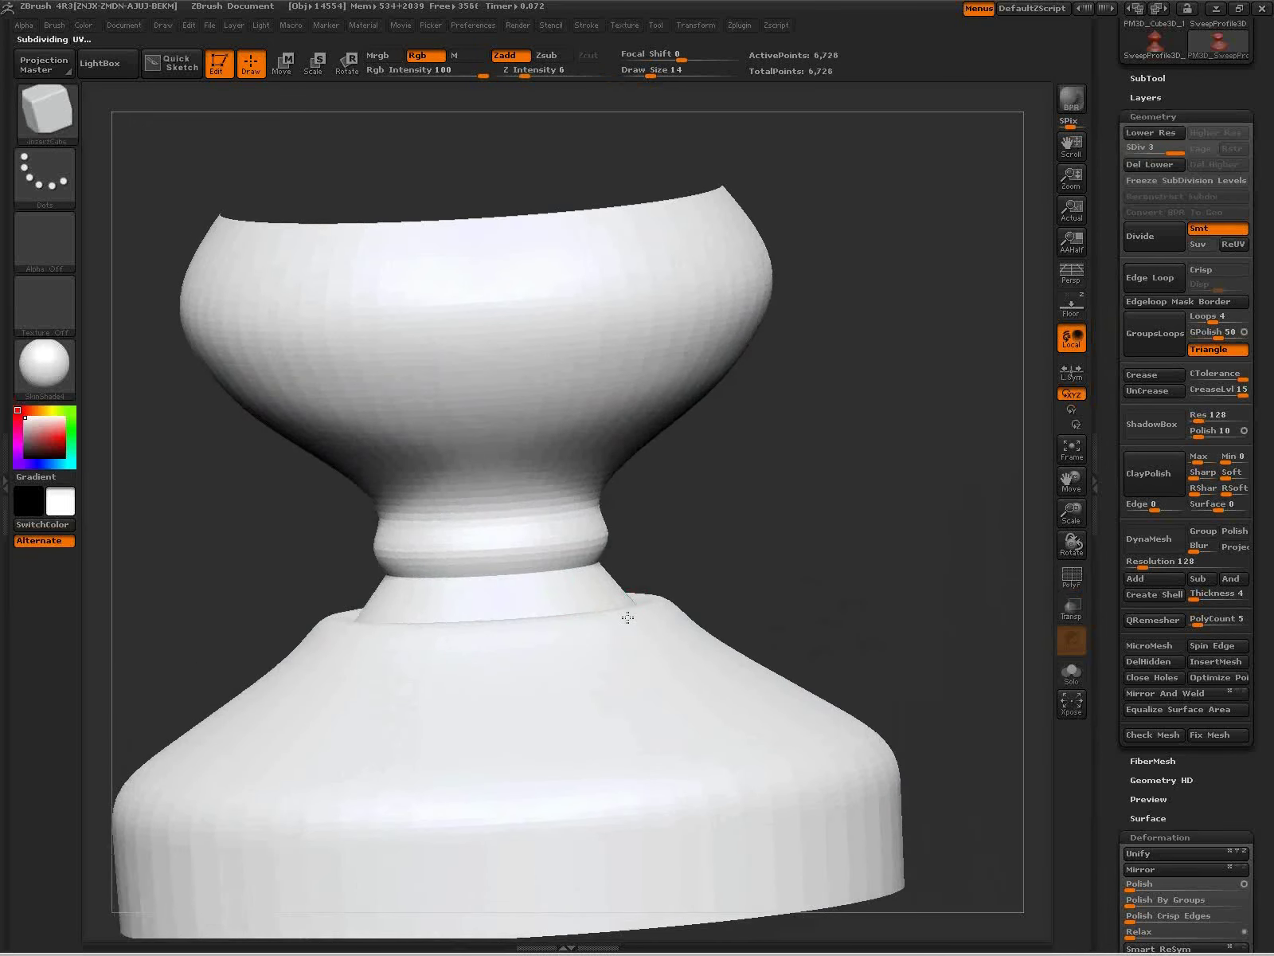
{"action": "key", "text": "ctrl+d"}
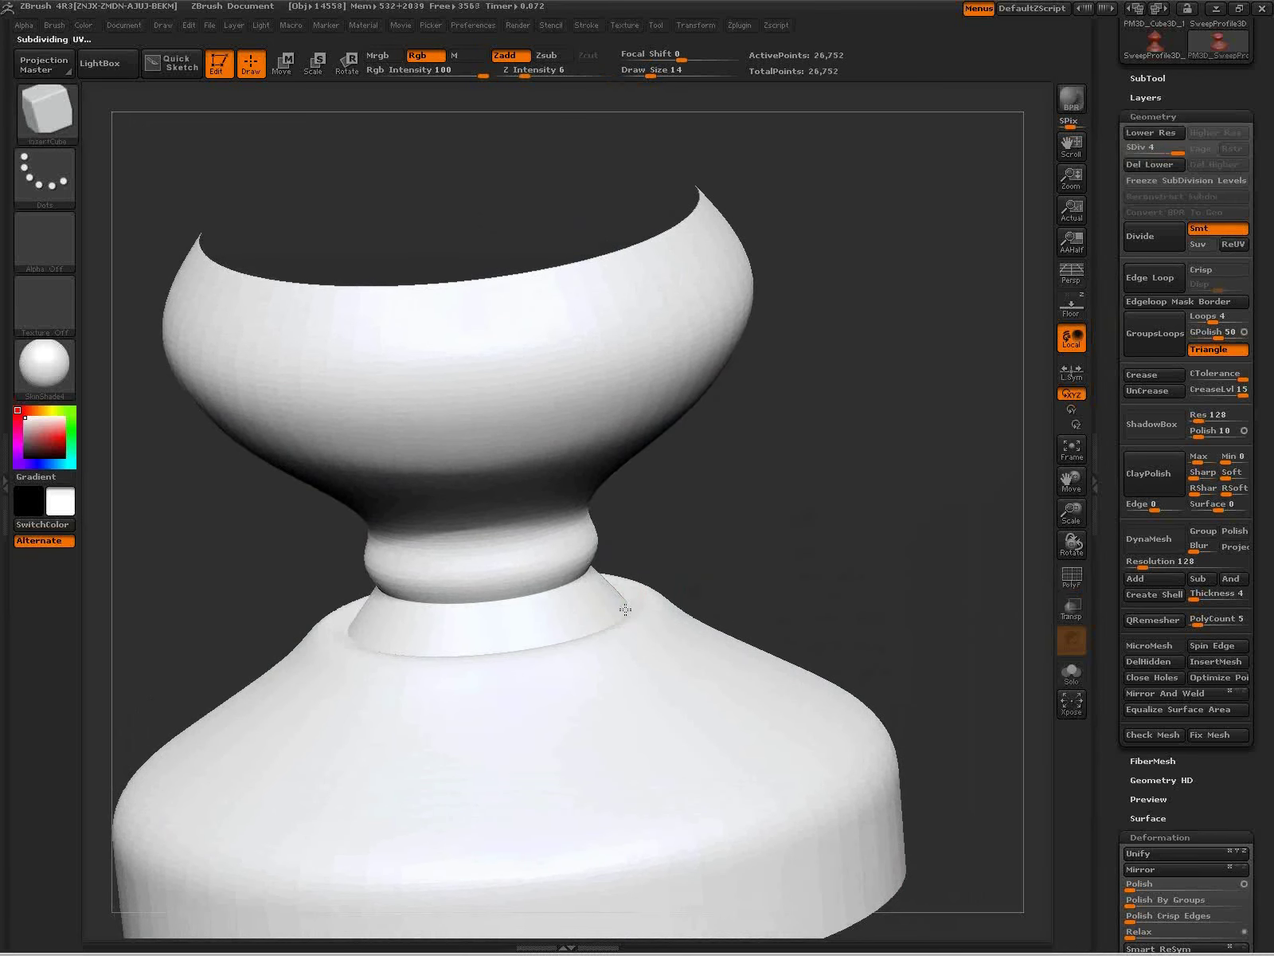
{"action": "right_click_drag", "start_coordinate": [625, 609], "coordinate": [628, 594]}
{"action": "right_click_drag", "start_coordinate": [706, 458], "coordinate": [783, 598], "text": "ctrl"}
{"action": "right_click_drag", "start_coordinate": [782, 598], "coordinate": [762, 518], "text": "alt"}
{"action": "left_click_drag", "start_coordinate": [763, 517], "coordinate": [792, 471], "text": "shift"}
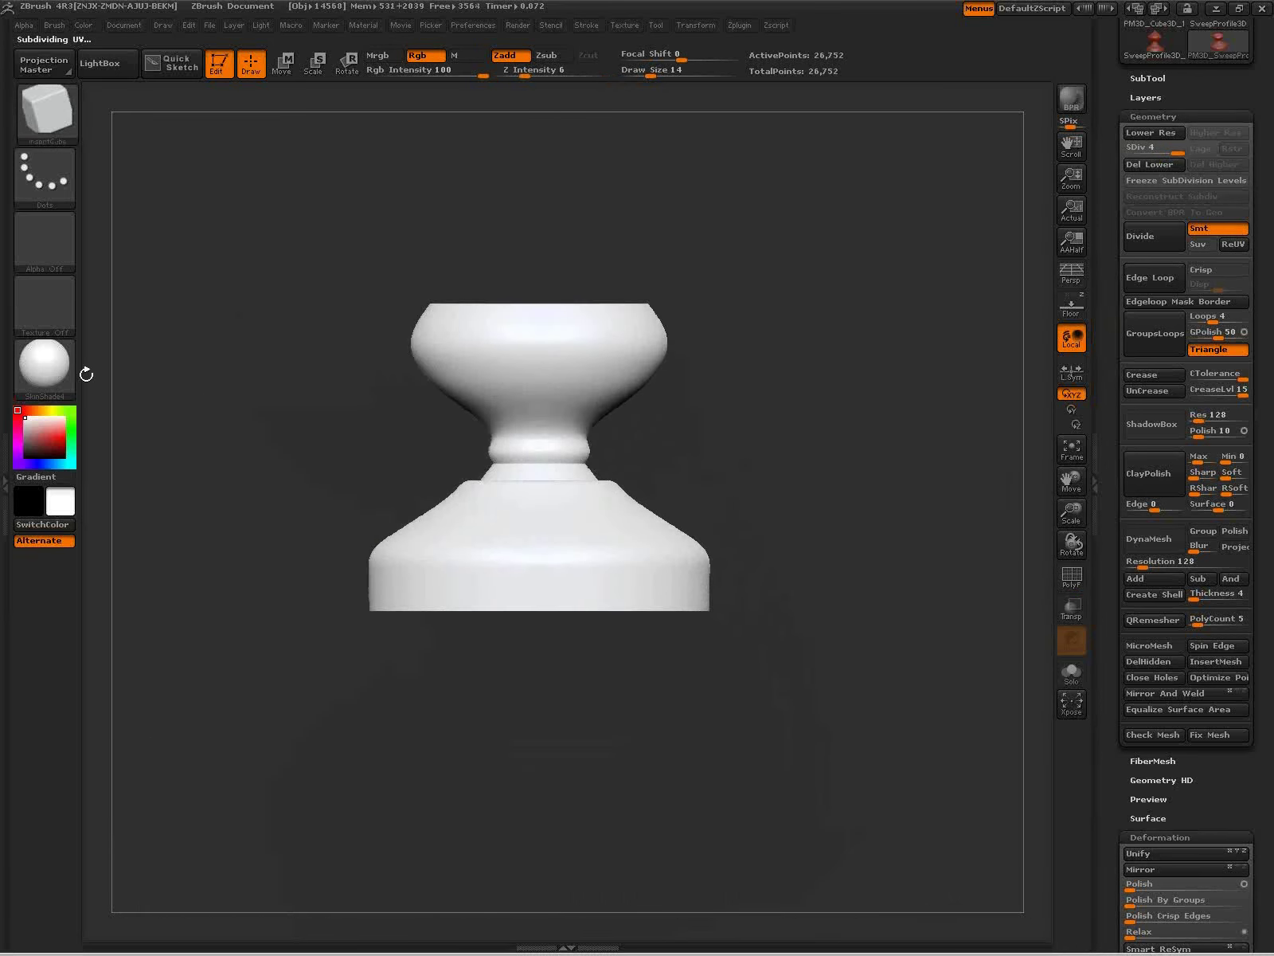
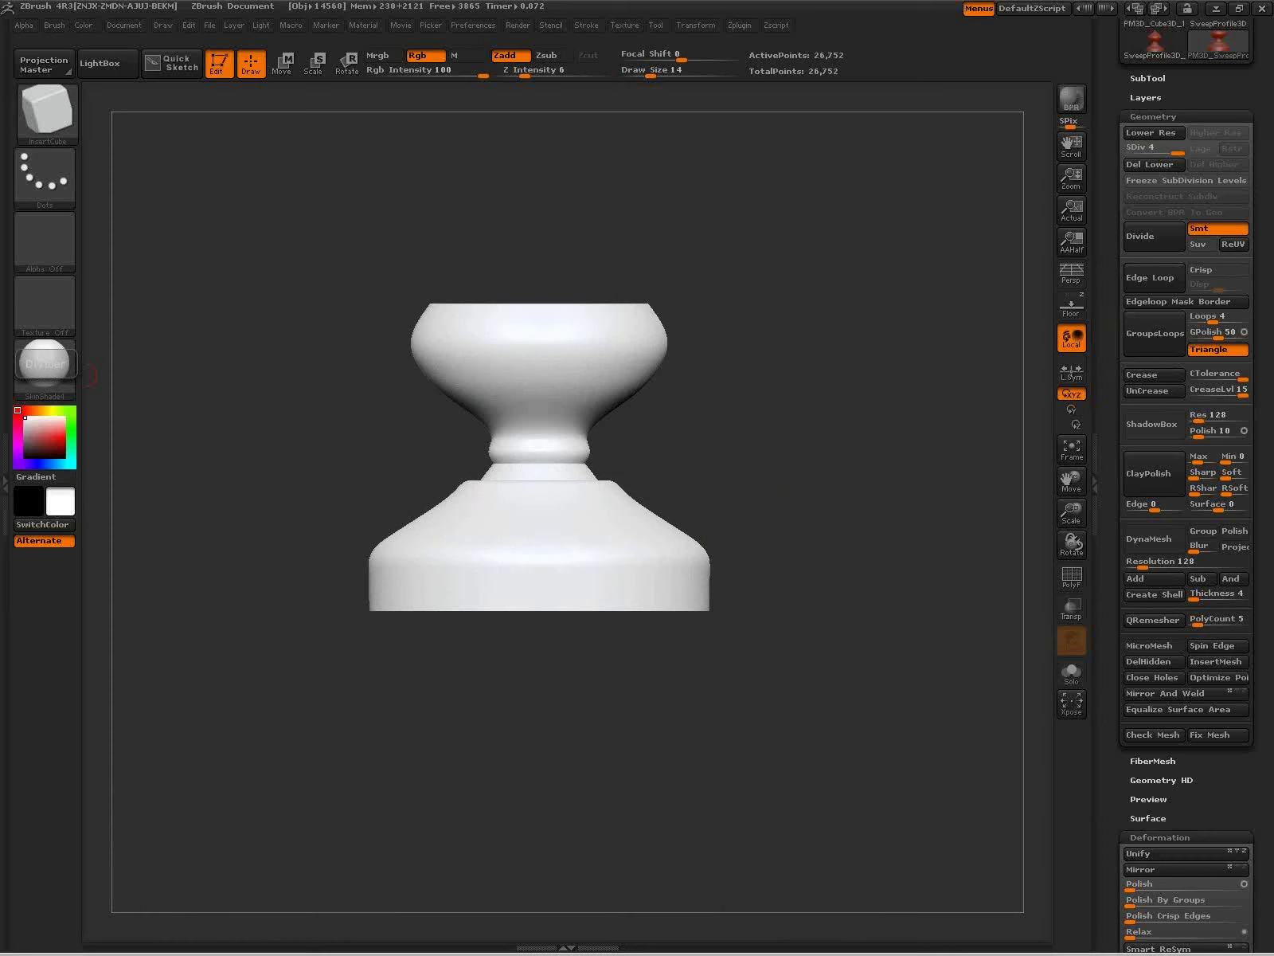
Step: Collapse the Geometry and Deformation settings and expand the Image Plane options for textures
{"action": "left_click", "coordinate": [1164, 120]}
{"action": "scroll", "coordinate": [1179, 386], "scroll_direction": "up", "scroll_amount": 3}
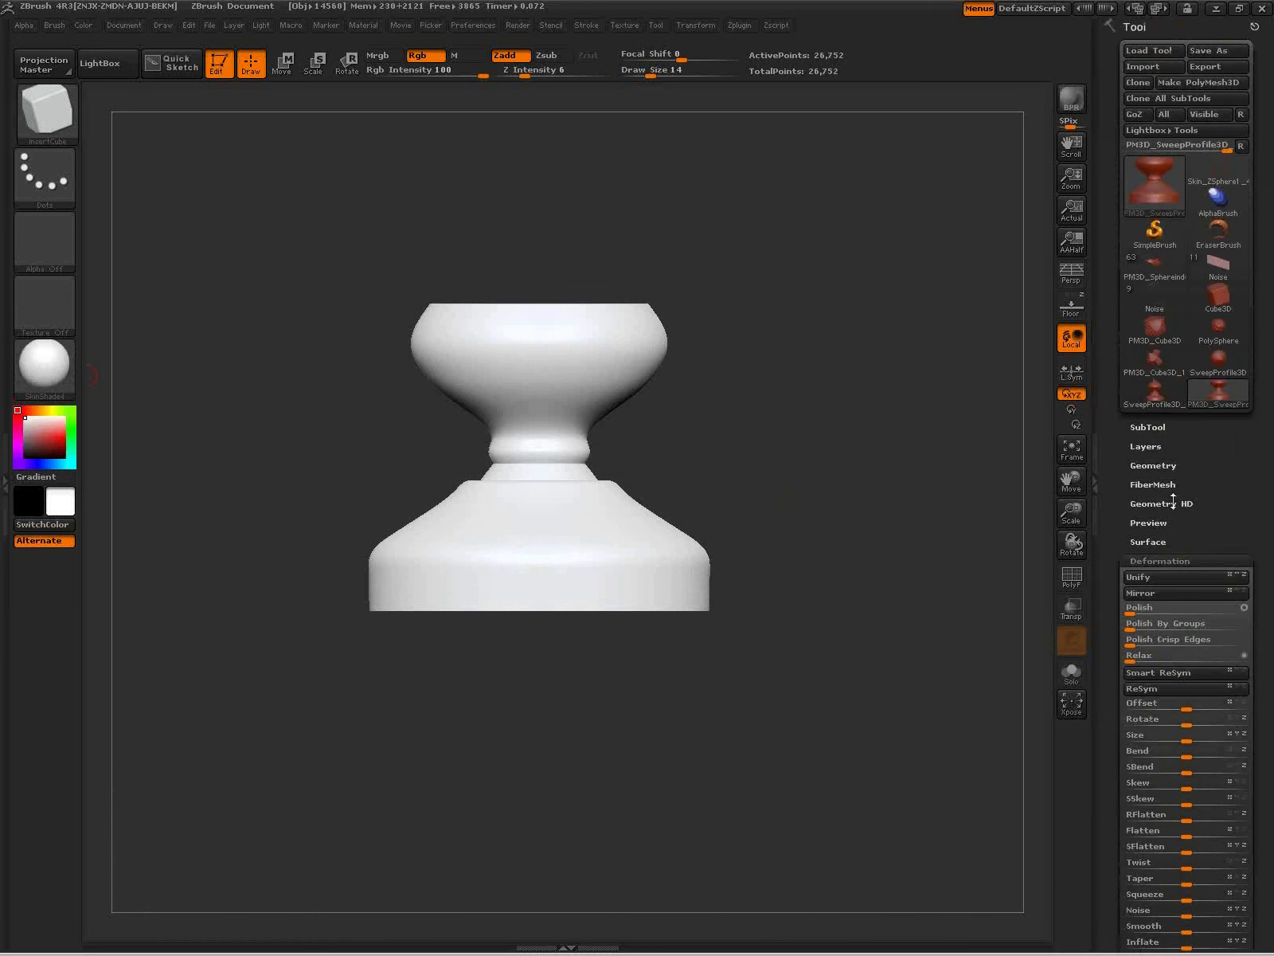
{"action": "left_click", "coordinate": [1174, 560]}
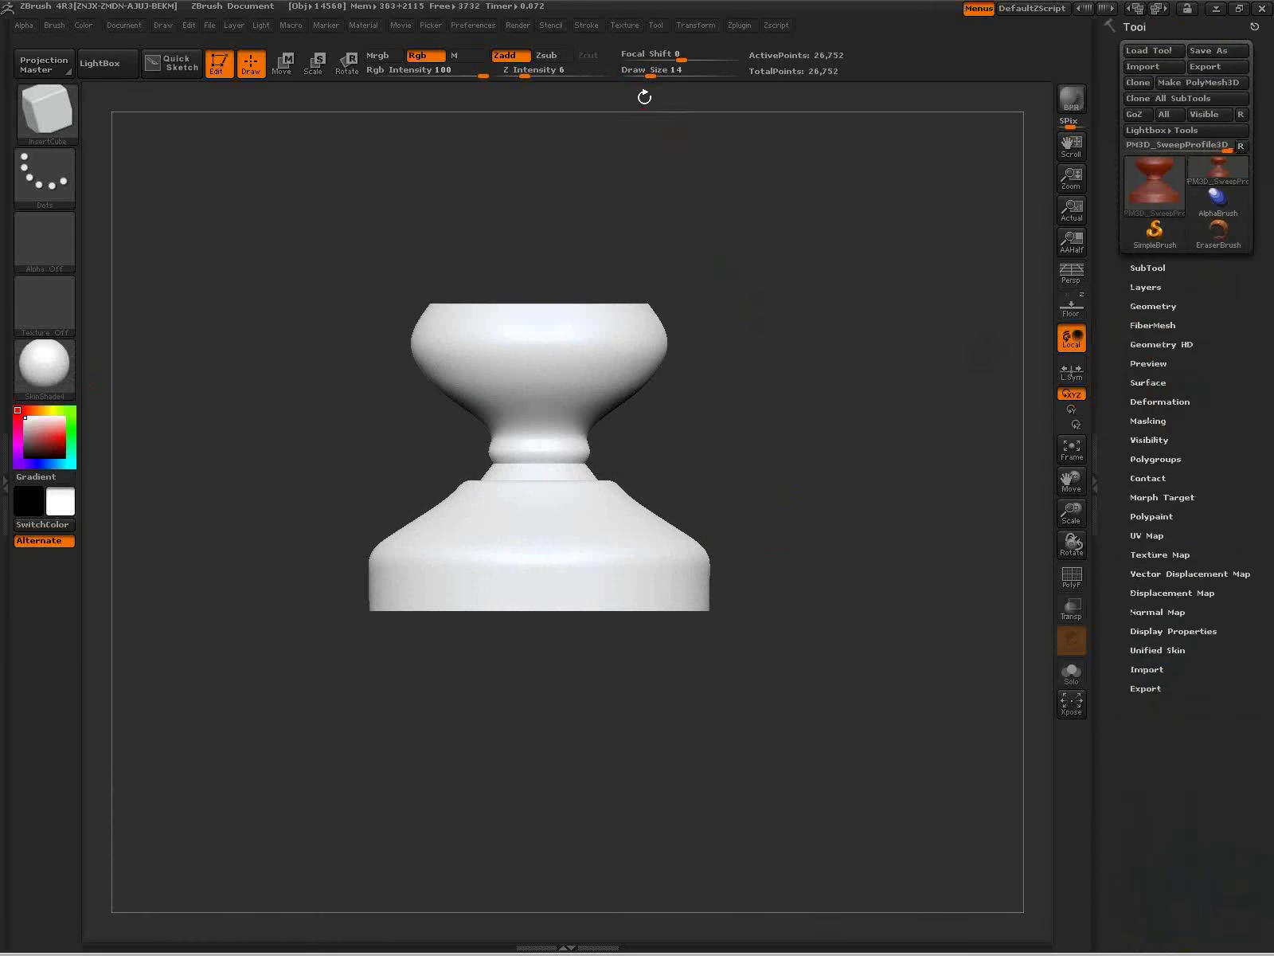
{"action": "left_click", "coordinate": [624, 25]}
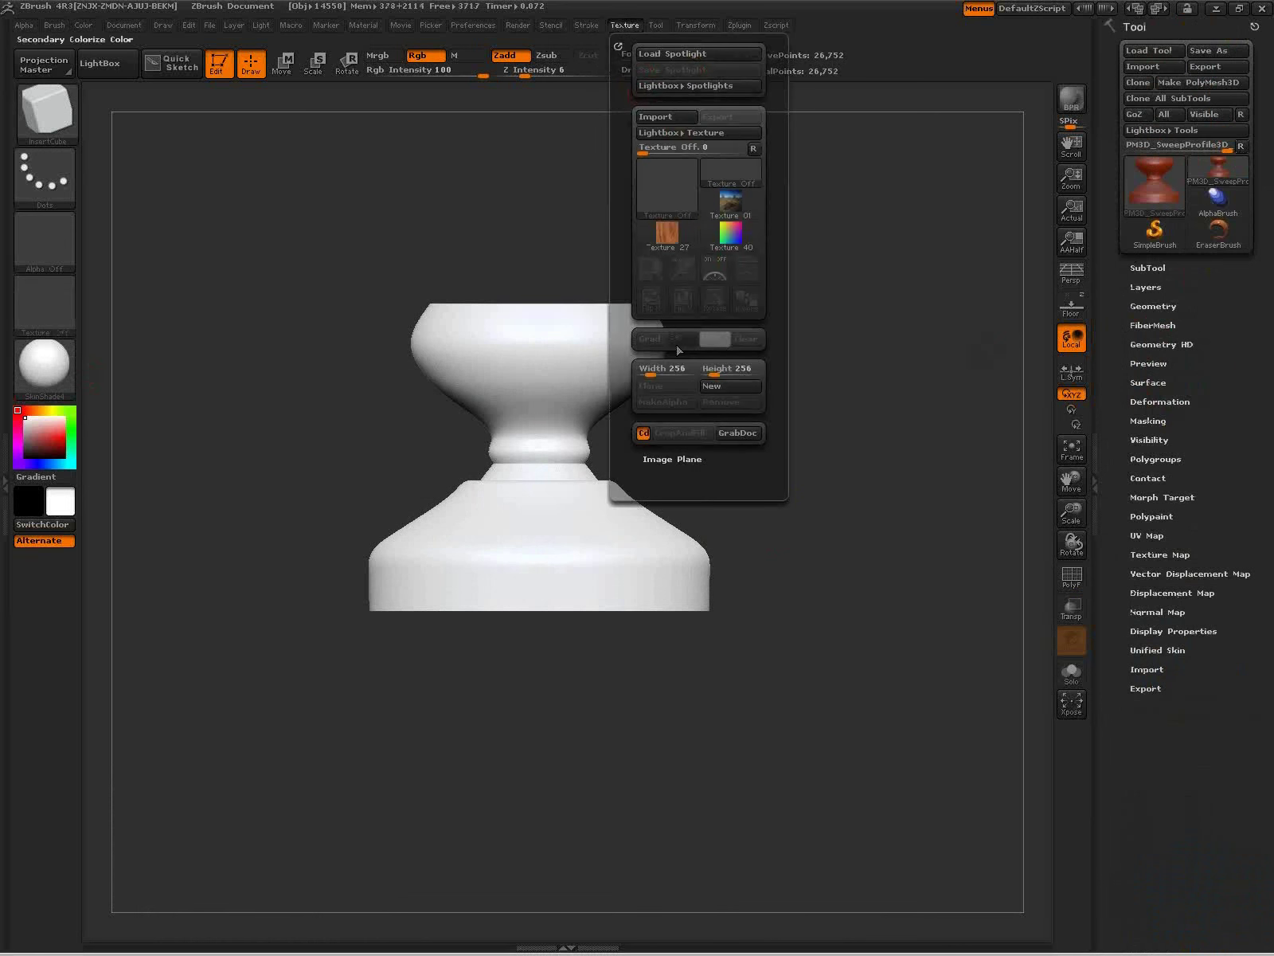
{"action": "left_click", "coordinate": [684, 456]}
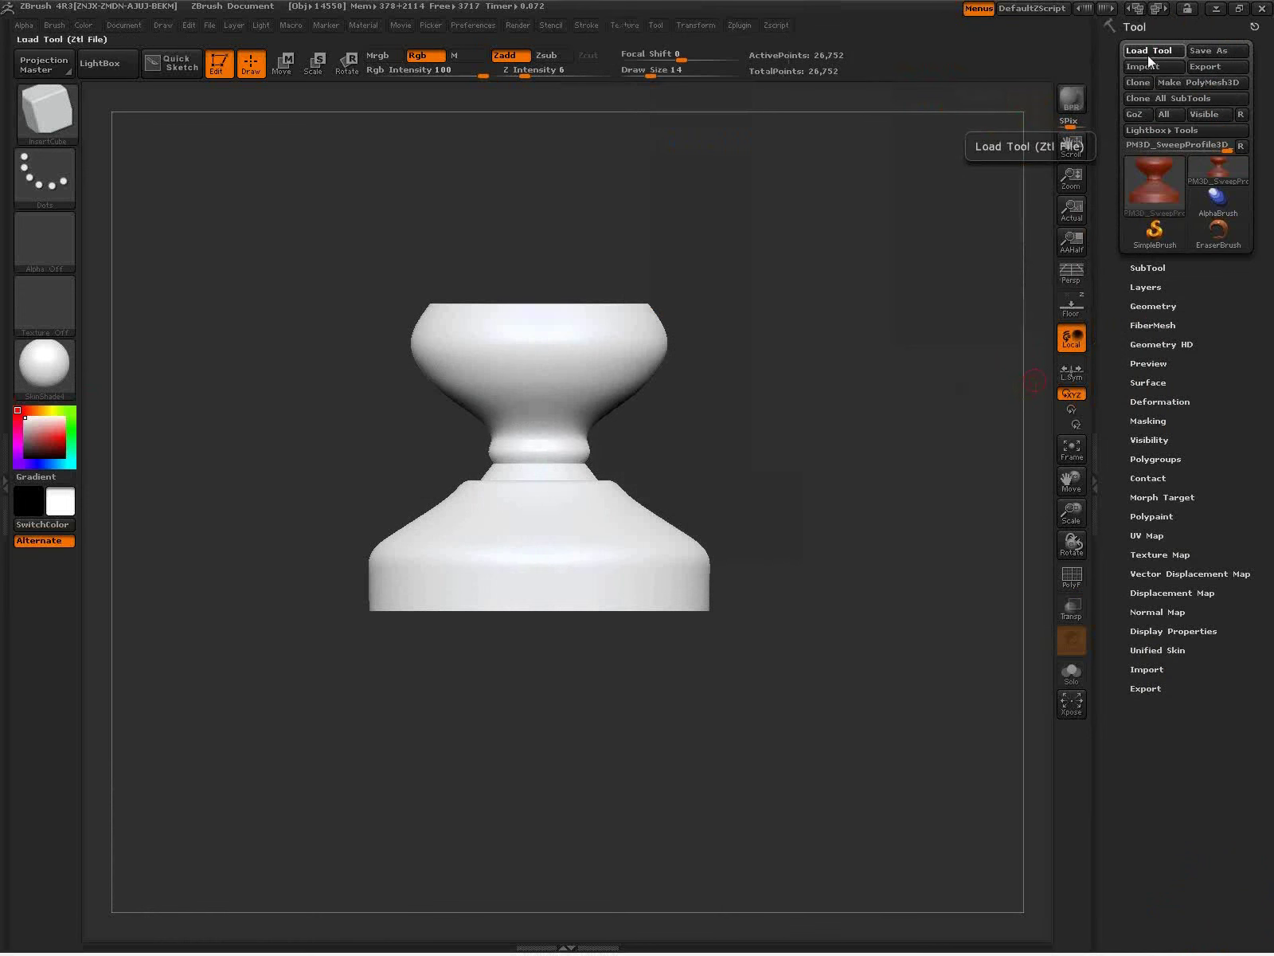
Step: Load the lion6 ZTool from the Lion folder on the Desktop
{"action": "left_click", "coordinate": [1148, 54]}
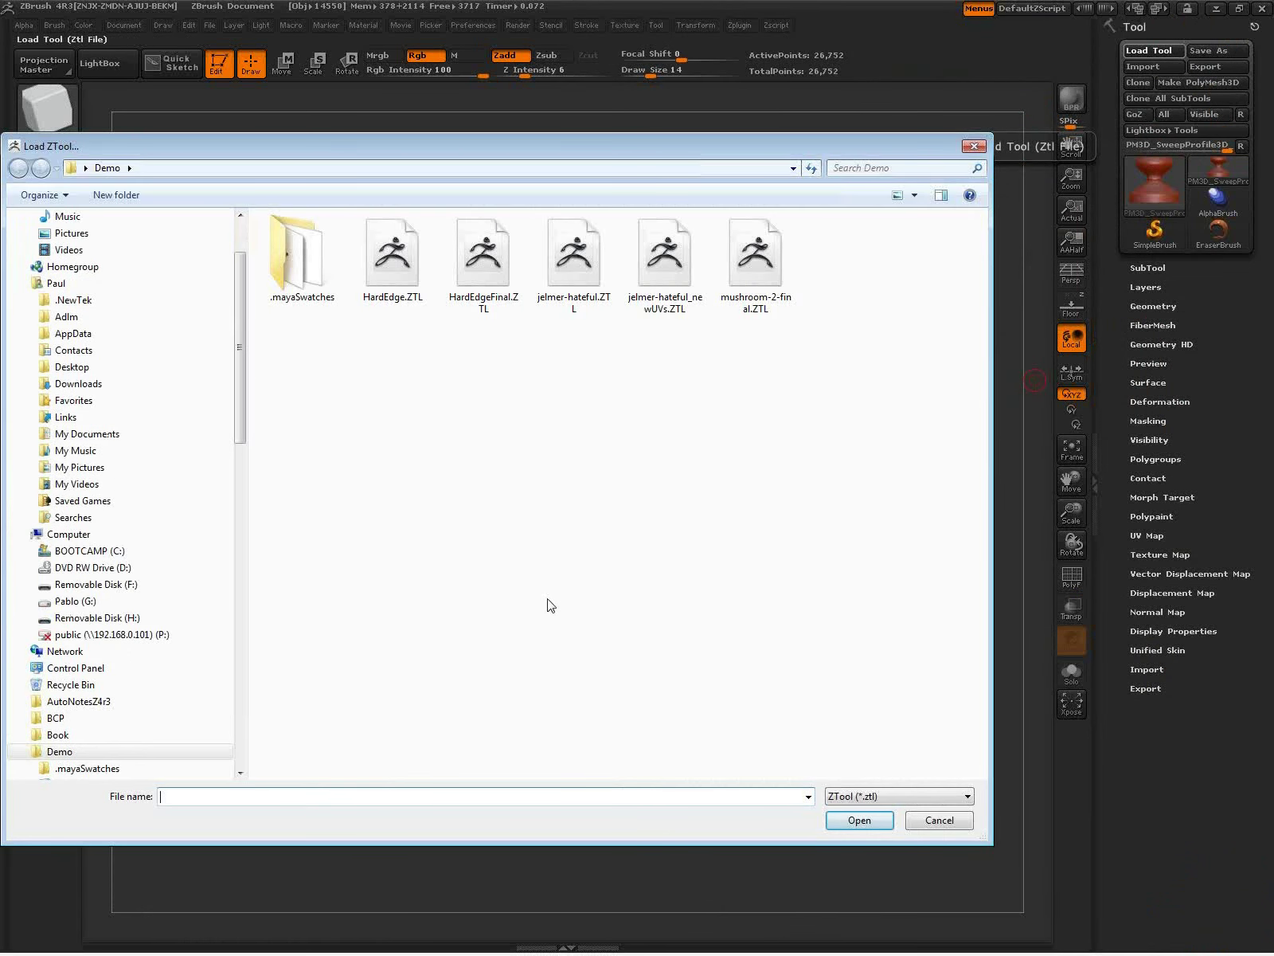
{"action": "left_click_drag", "start_coordinate": [246, 349], "coordinate": [240, 348]}
{"action": "scroll", "coordinate": [239, 348], "scroll_direction": "up", "scroll_amount": 3}
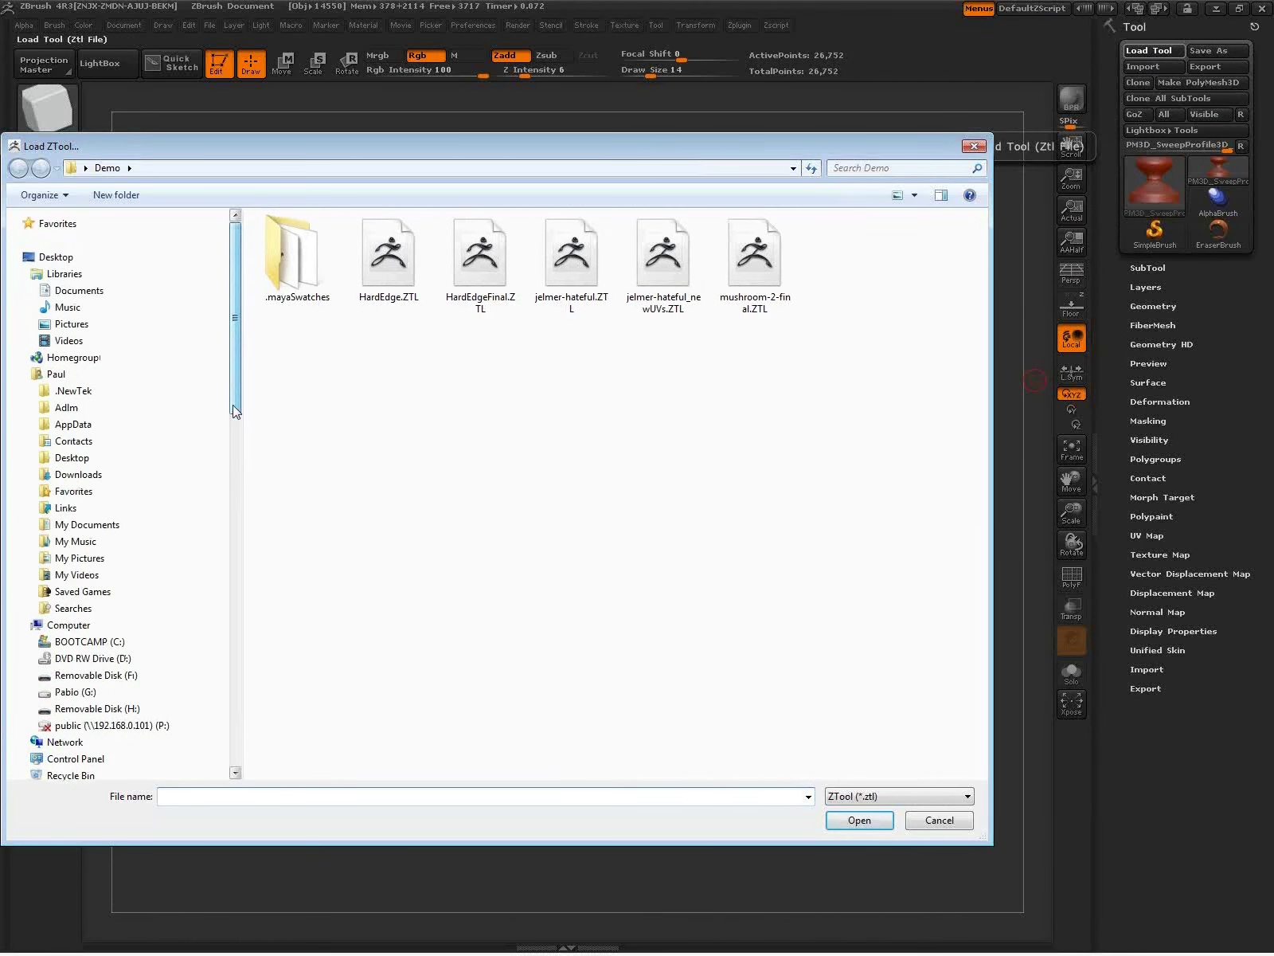
{"action": "left_click", "coordinate": [55, 256]}
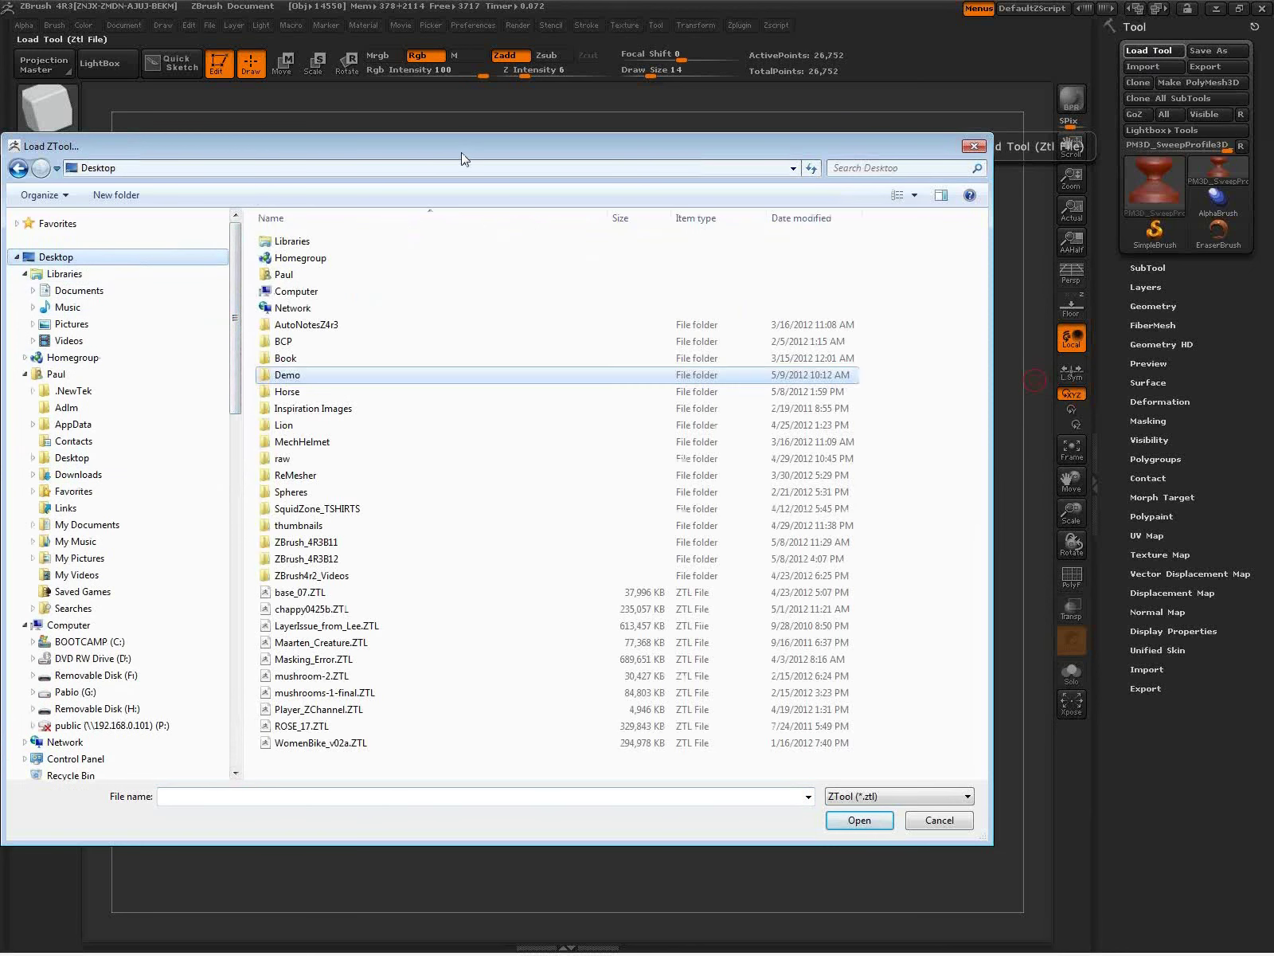
{"action": "left_click_drag", "start_coordinate": [464, 156], "coordinate": [337, 172]}
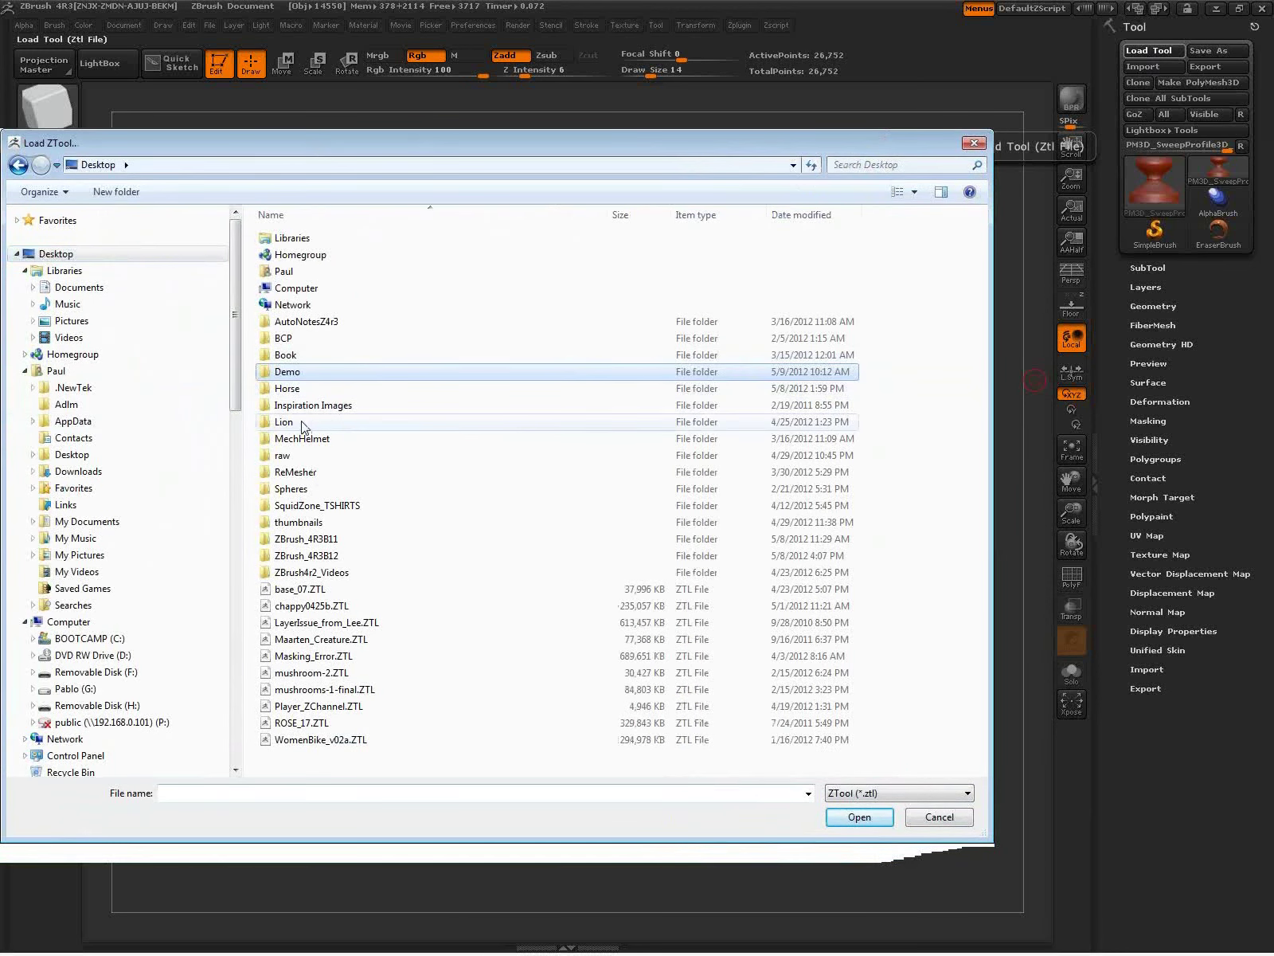
{"action": "double_click", "coordinate": [370, 423]}
{"action": "double_click", "coordinate": [328, 341]}
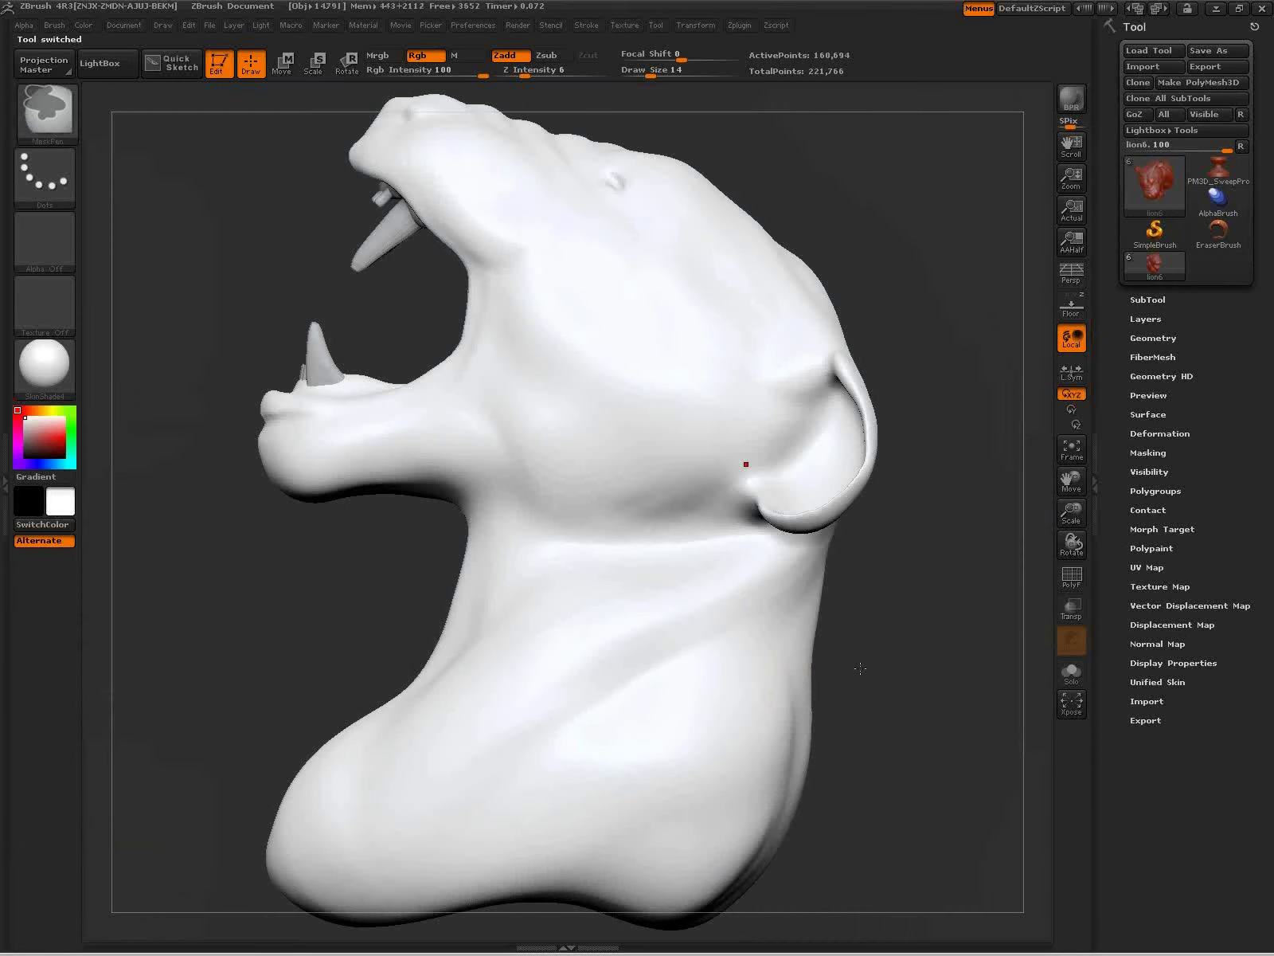
Step: Examine the lion head from the side and front, with and without its wireframe
{"action": "right_click_drag", "start_coordinate": [861, 668], "coordinate": [864, 685], "text": "ctrl"}
{"action": "right_click_drag", "start_coordinate": [864, 685], "coordinate": [846, 719]}
{"action": "left_click_drag", "start_coordinate": [846, 719], "coordinate": [839, 697]}
{"action": "key", "text": "shift+f"}
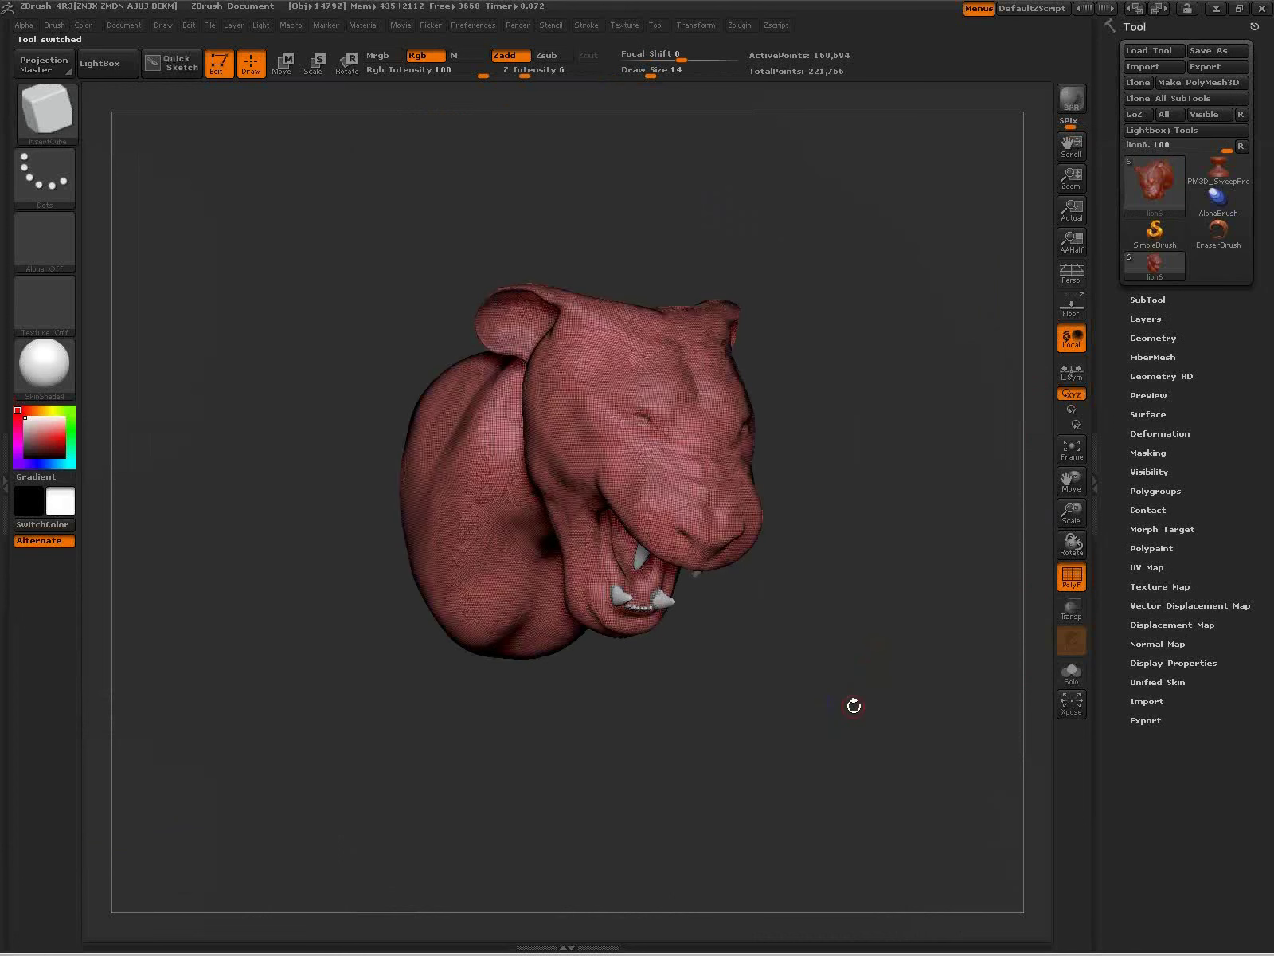
{"action": "left_click_drag", "start_coordinate": [817, 691], "coordinate": [790, 652]}
{"action": "key", "text": "shift+f"}
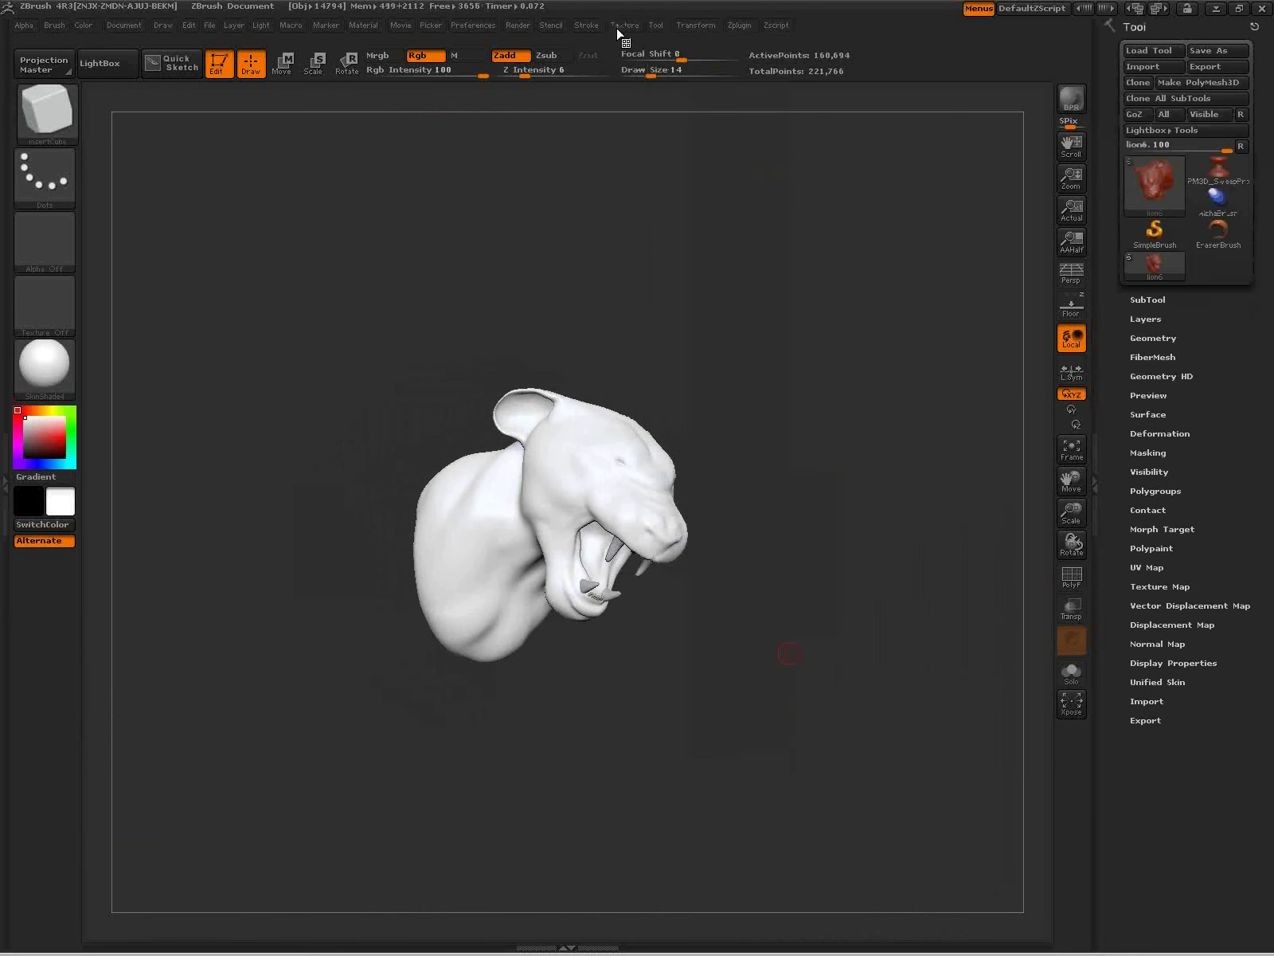
Step: Load the Spotlight file containing the lion reference photos and anatomy drawing and show its controls
{"action": "mouse_move", "coordinate": [624, 27]}
{"action": "left_click", "coordinate": [662, 57]}
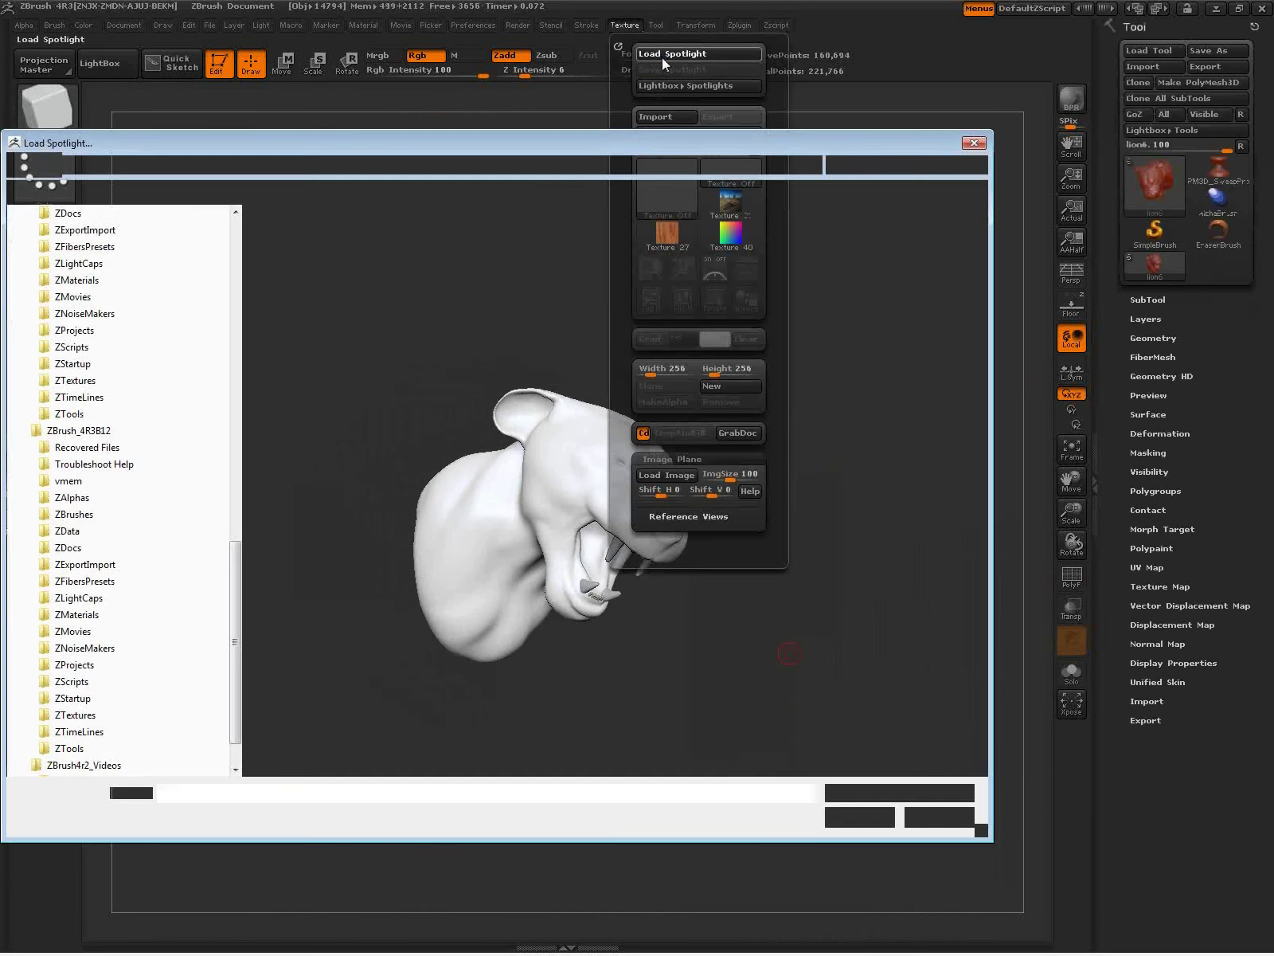
{"action": "double_click", "coordinate": [274, 262]}
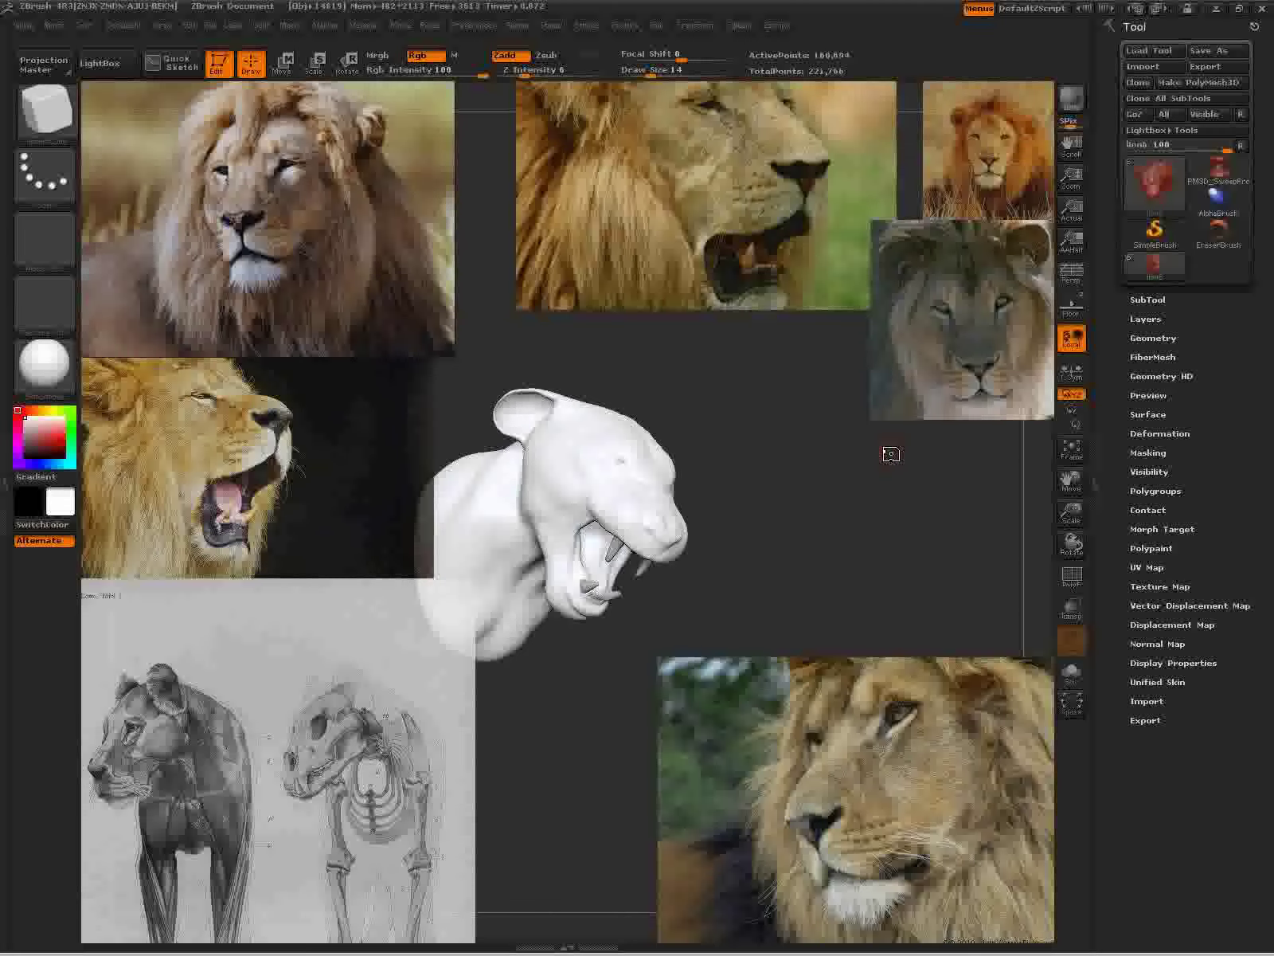
{"action": "key", "text": "shift+z"}
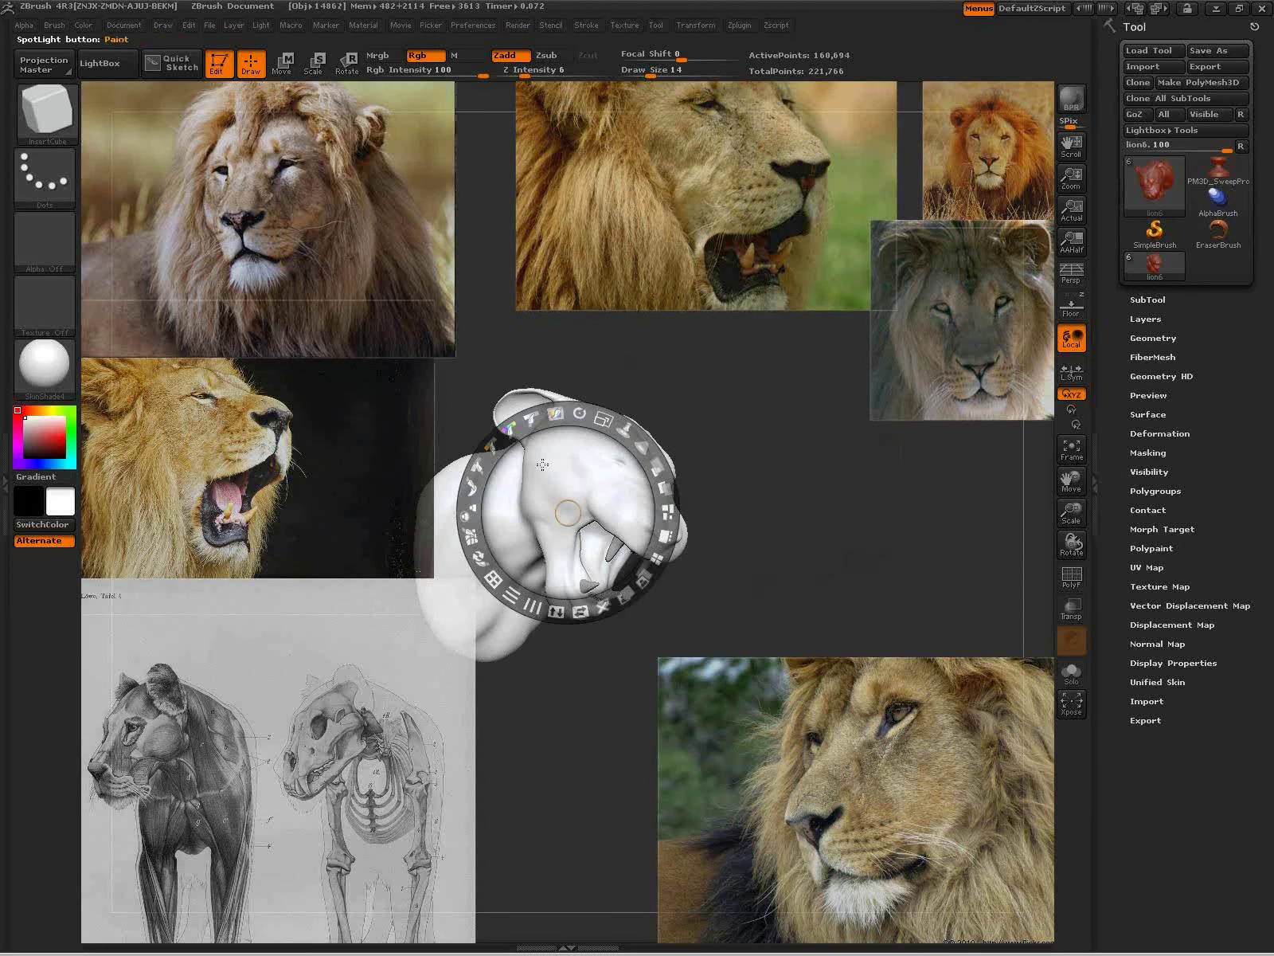
Step: Move the three-quarter lion portrait upward and scale it up with Spotlight until its near eye fills much of the lower canvas
{"action": "left_click", "coordinate": [824, 775]}
{"action": "left_click_drag", "start_coordinate": [759, 665], "coordinate": [784, 614]}
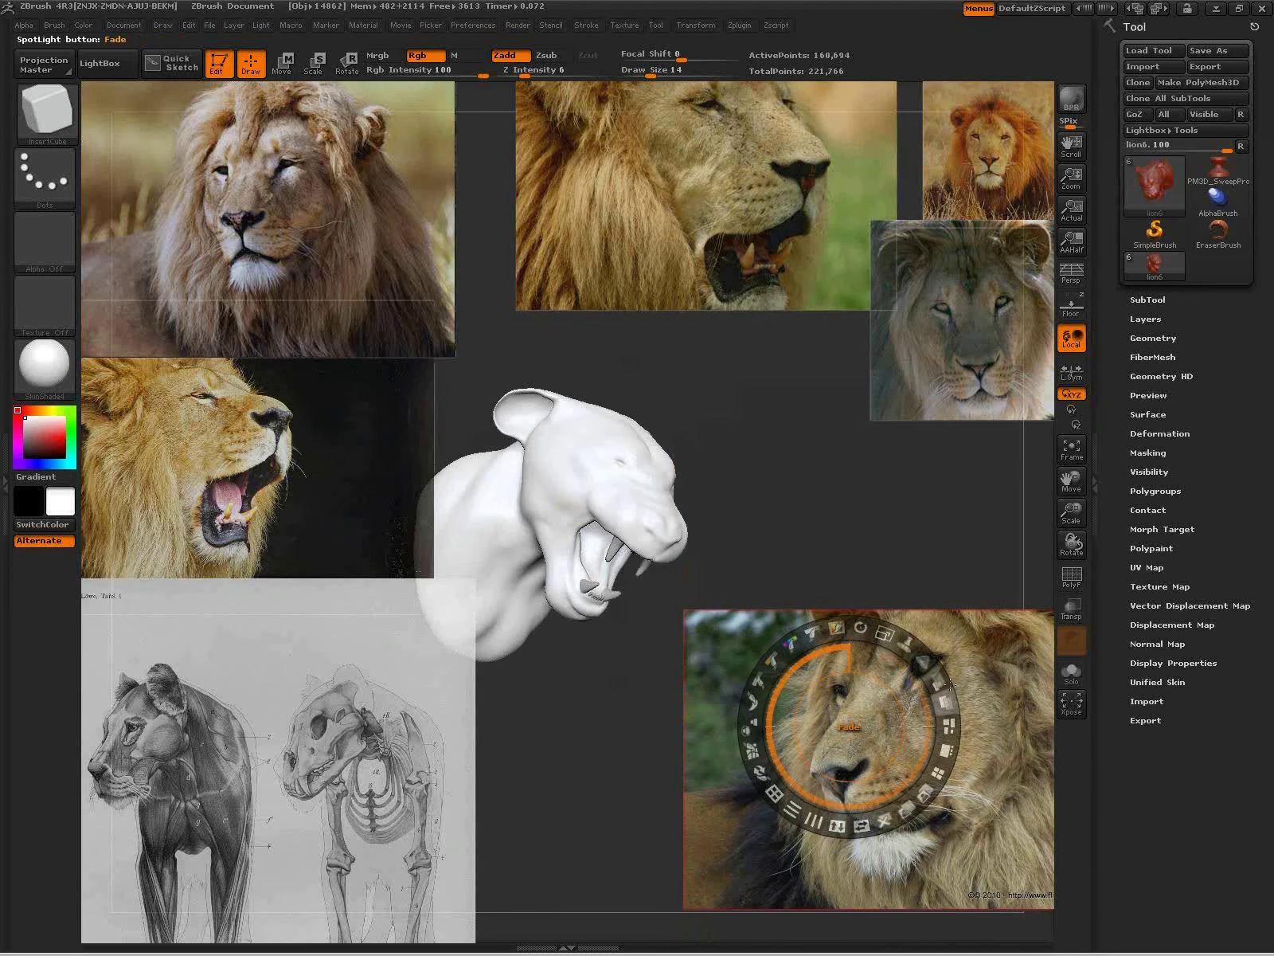
{"action": "left_click_drag", "start_coordinate": [849, 727], "coordinate": [927, 667]}
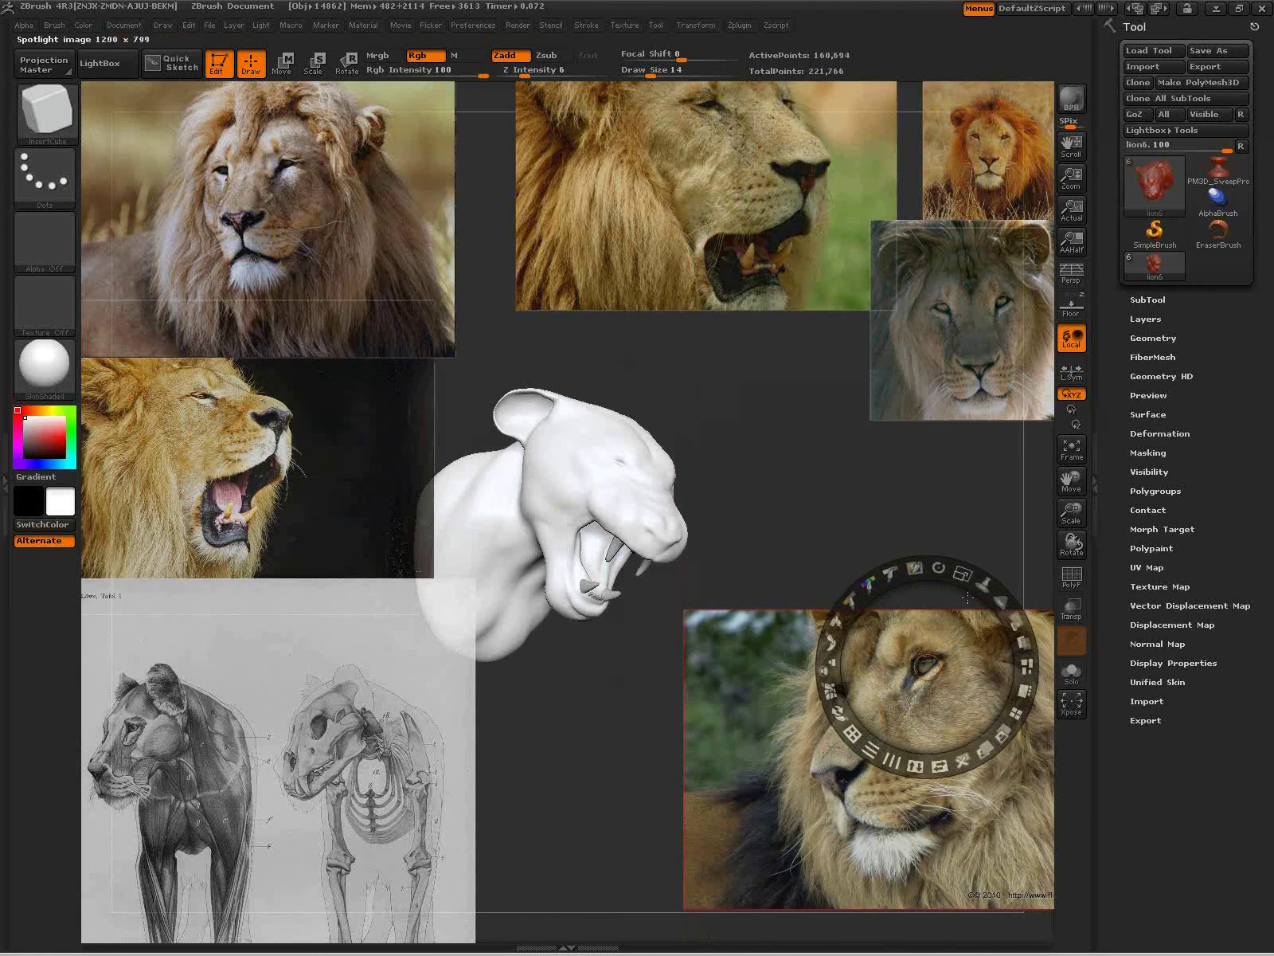
{"action": "left_click_drag", "start_coordinate": [963, 574], "coordinate": [1026, 679]}
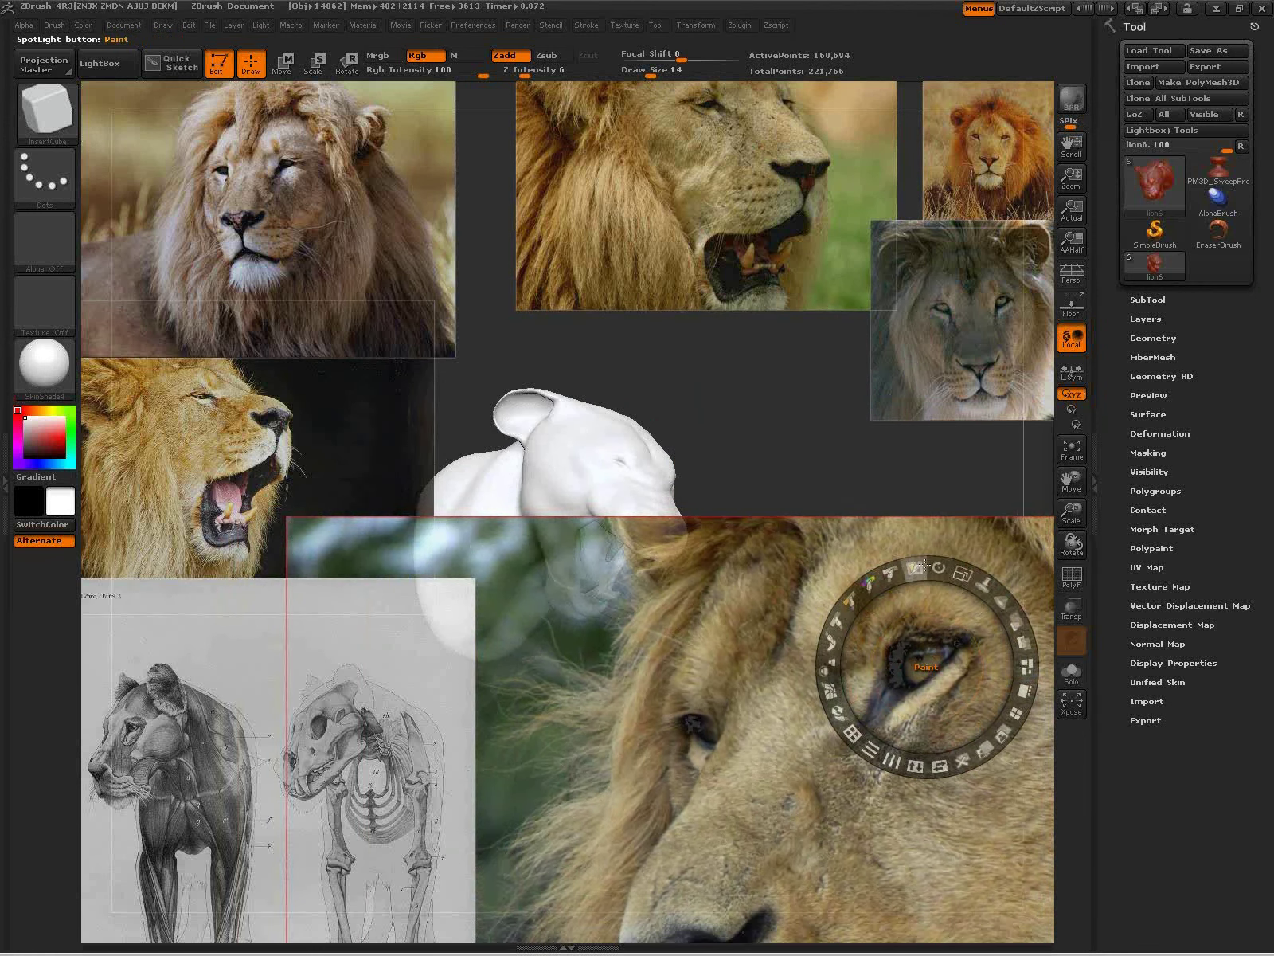
{"action": "left_click", "coordinate": [899, 571]}
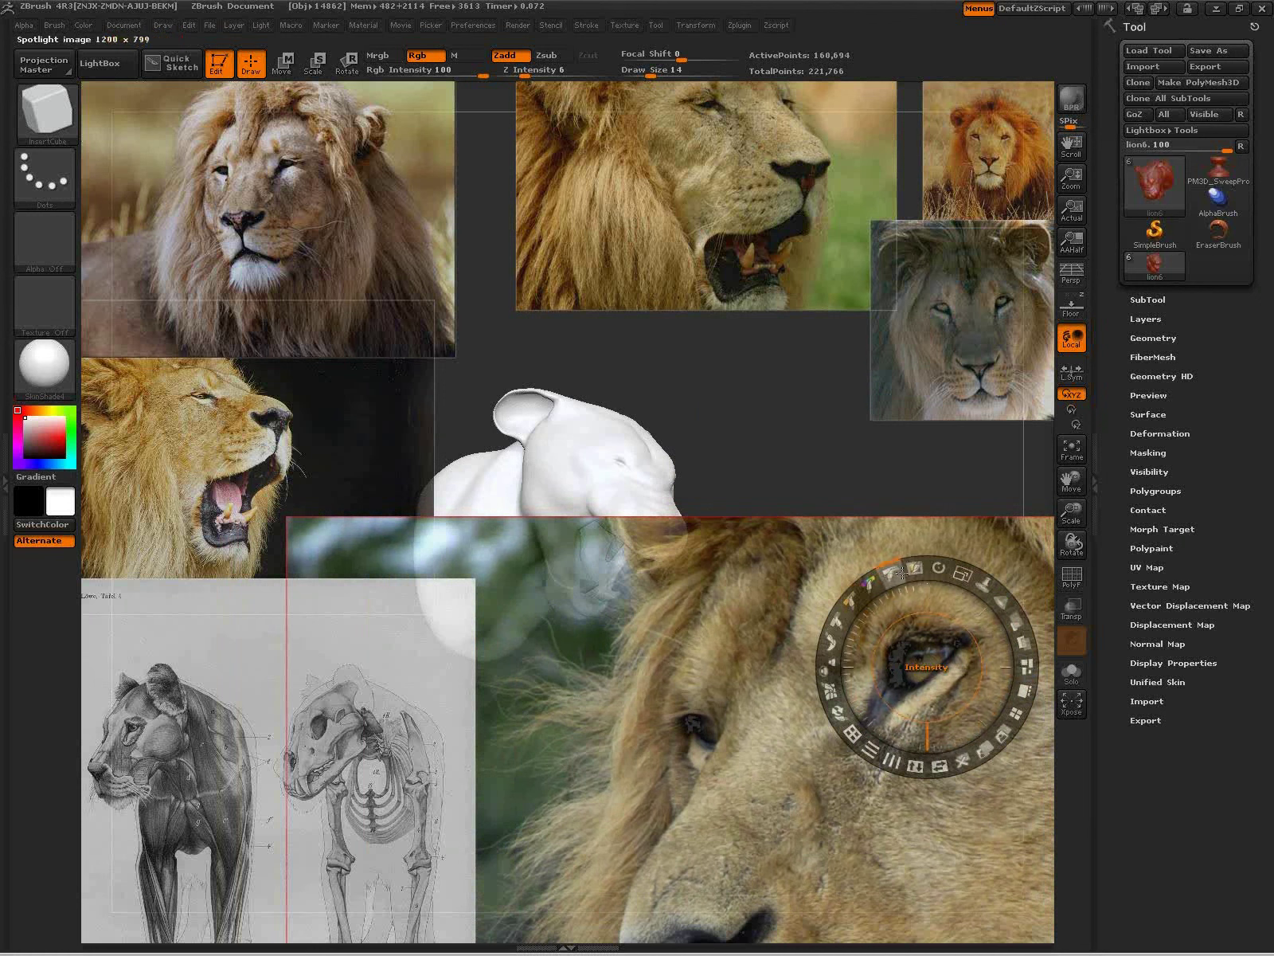
{"action": "left_click_drag", "start_coordinate": [890, 573], "coordinate": [903, 570]}
{"action": "key", "text": "z"}
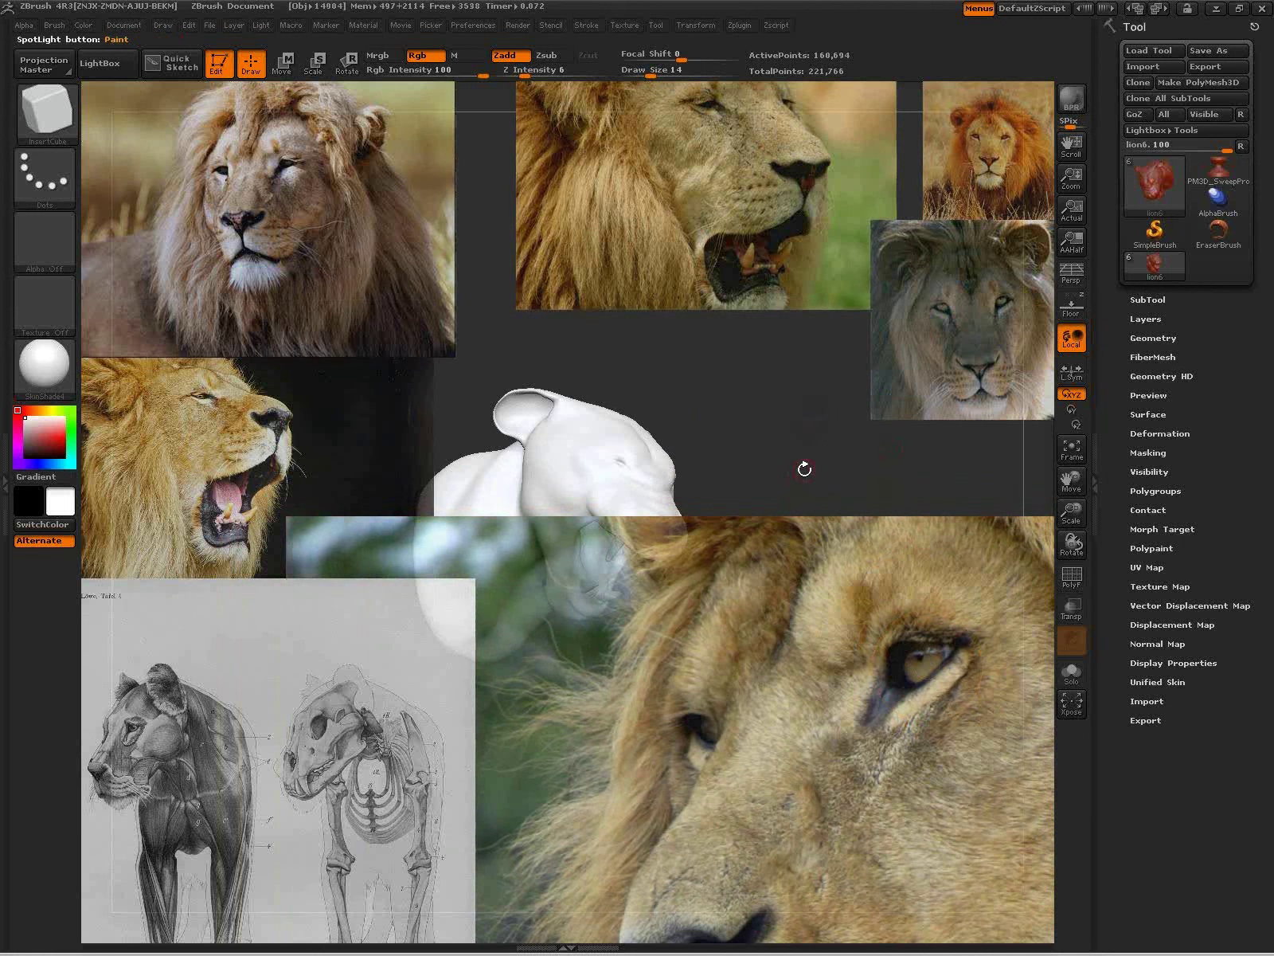
Step: Spread the other Spotlight images toward the canvas edges and shift the enlarged lion portrait slightly lower
{"action": "right_click_drag", "start_coordinate": [648, 489], "coordinate": [708, 409], "text": "alt"}
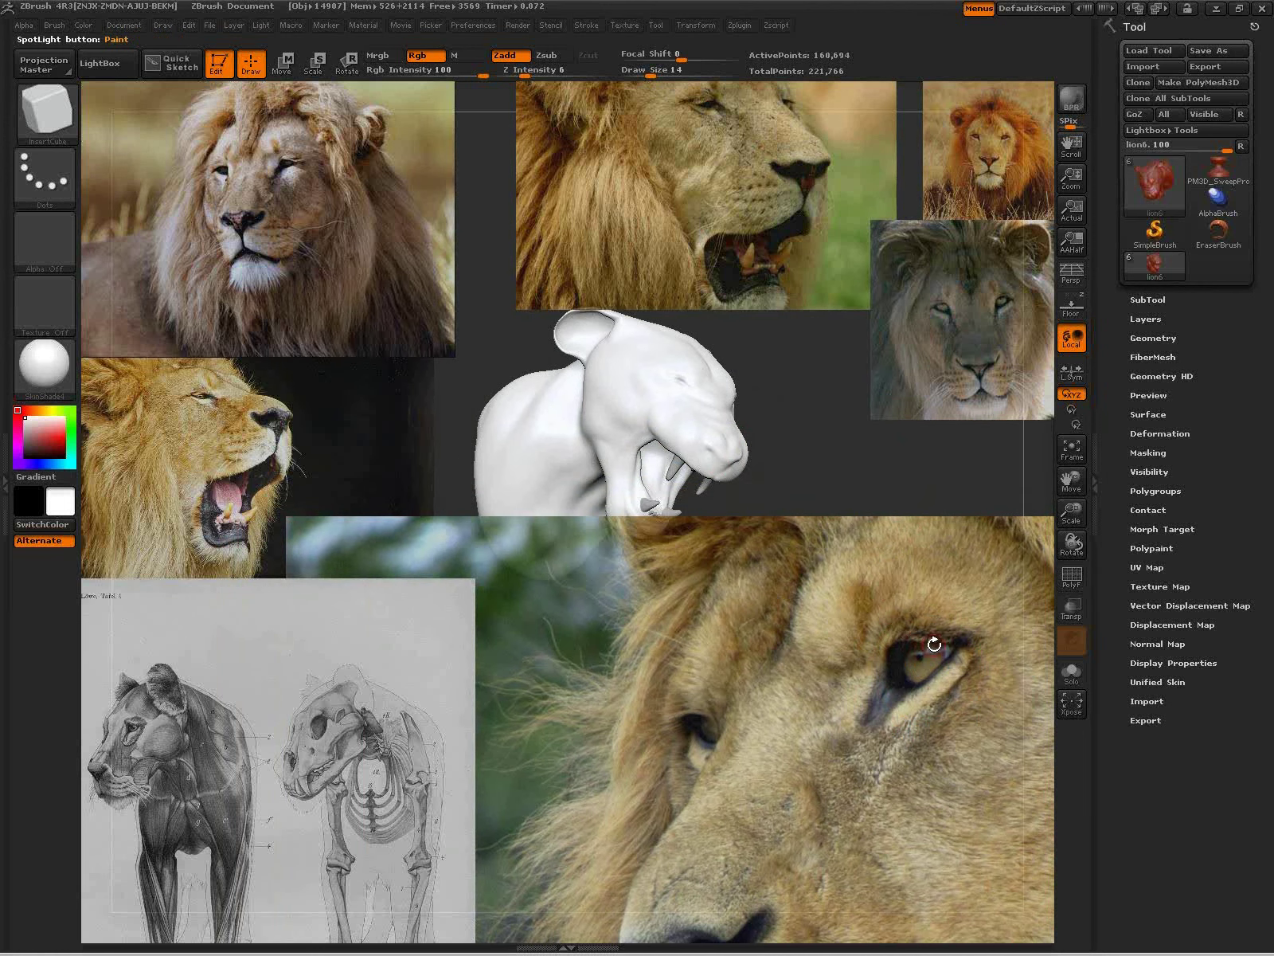
{"action": "key", "text": "z"}
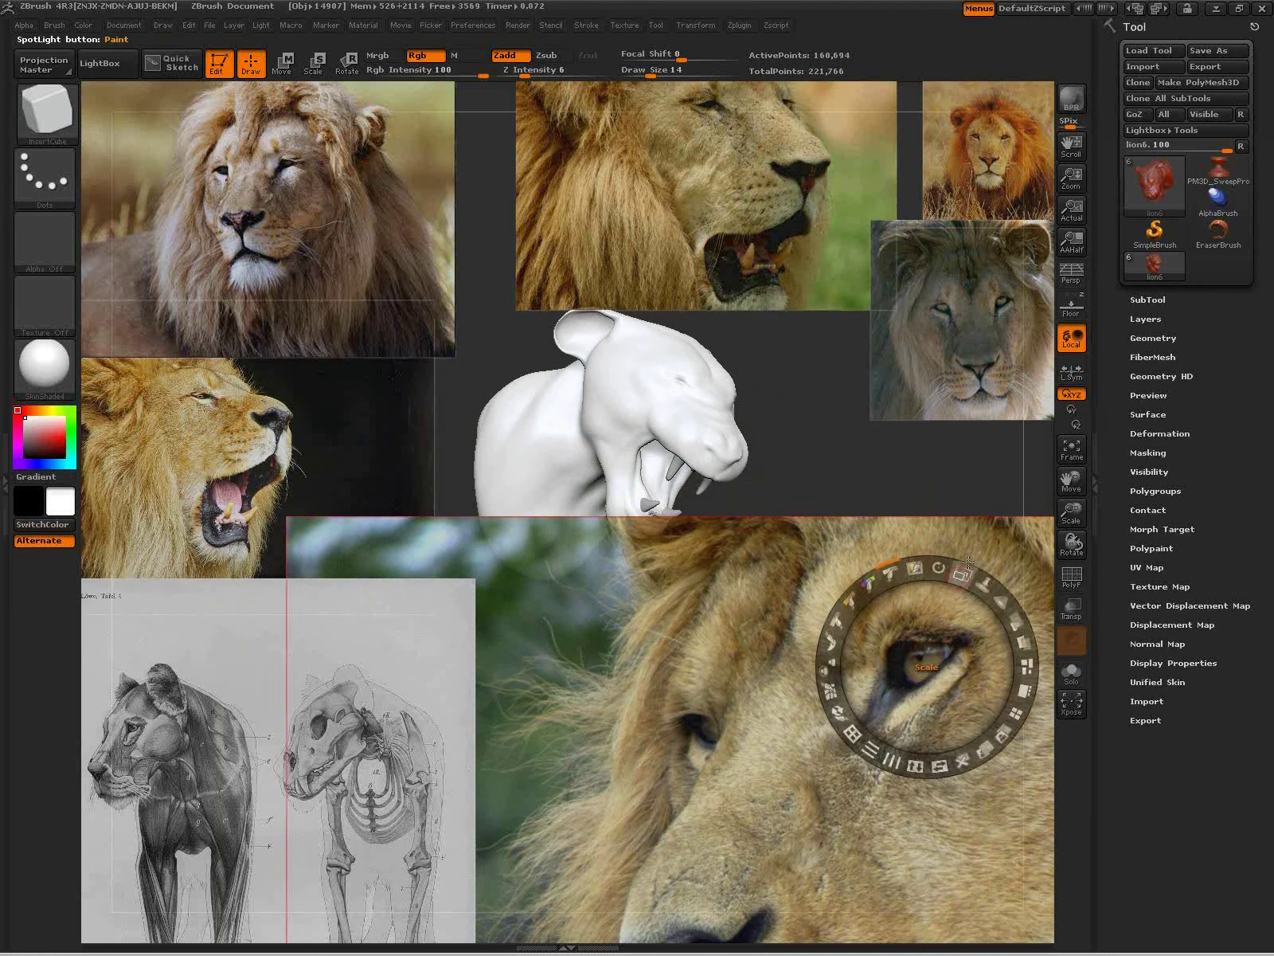
{"action": "left_click", "coordinate": [953, 340]}
{"action": "left_click_drag", "start_coordinate": [283, 455], "coordinate": [166, 423]}
{"action": "left_click_drag", "start_coordinate": [384, 247], "coordinate": [276, 174]}
{"action": "left_click_drag", "start_coordinate": [723, 223], "coordinate": [723, 129]}
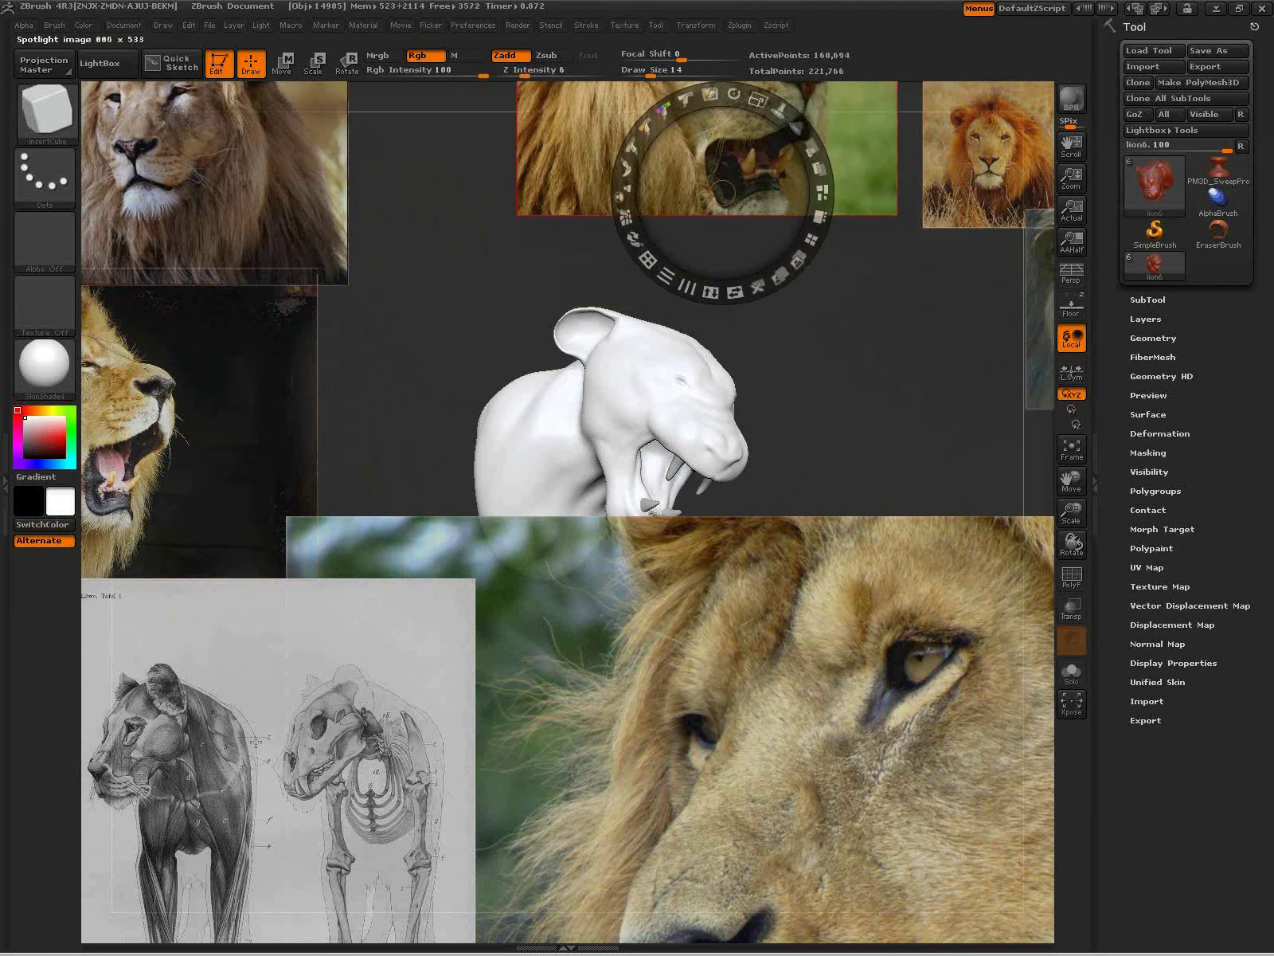
{"action": "left_click_drag", "start_coordinate": [255, 741], "coordinate": [144, 813]}
{"action": "left_click", "coordinate": [857, 814]}
{"action": "mouse_move", "coordinate": [857, 814]}
{"action": "left_mouse_down"}
{"action": "mouse_move", "coordinate": [836, 832]}
{"action": "mouse_move", "coordinate": [823, 896]}
{"action": "left_mouse_up"}
Step: Enlarge, move and rotate the lion head so its eye lines up with the eye in the enlarged photo
{"action": "key", "text": "z"}
{"action": "mouse_move", "coordinate": [908, 503]}
{"action": "left_mouse_down"}
{"action": "mouse_move", "coordinate": [844, 496]}
{"action": "mouse_move", "coordinate": [867, 470]}
{"action": "mouse_move", "coordinate": [980, 716]}
{"action": "mouse_move", "coordinate": [1060, 827]}
{"action": "mouse_move", "coordinate": [1240, 786]}
{"action": "mouse_move", "coordinate": [1099, 768]}
{"action": "left_mouse_up"}
{"action": "mouse_move", "coordinate": [863, 755]}
{"action": "right_mouse_down", "text": "ctrl"}
{"action": "mouse_move", "coordinate": [948, 826]}
{"action": "mouse_move", "coordinate": [953, 802]}
{"action": "right_mouse_up", "text": "ctrl"}
{"action": "left_click_drag", "start_coordinate": [965, 774], "coordinate": [962, 775]}
{"action": "right_click_drag", "start_coordinate": [963, 774], "coordinate": [912, 736]}
Step: Adjust the Spotlight Radius and preview the photo through the brush cursor over the model's eye
{"action": "key", "text": "z"}
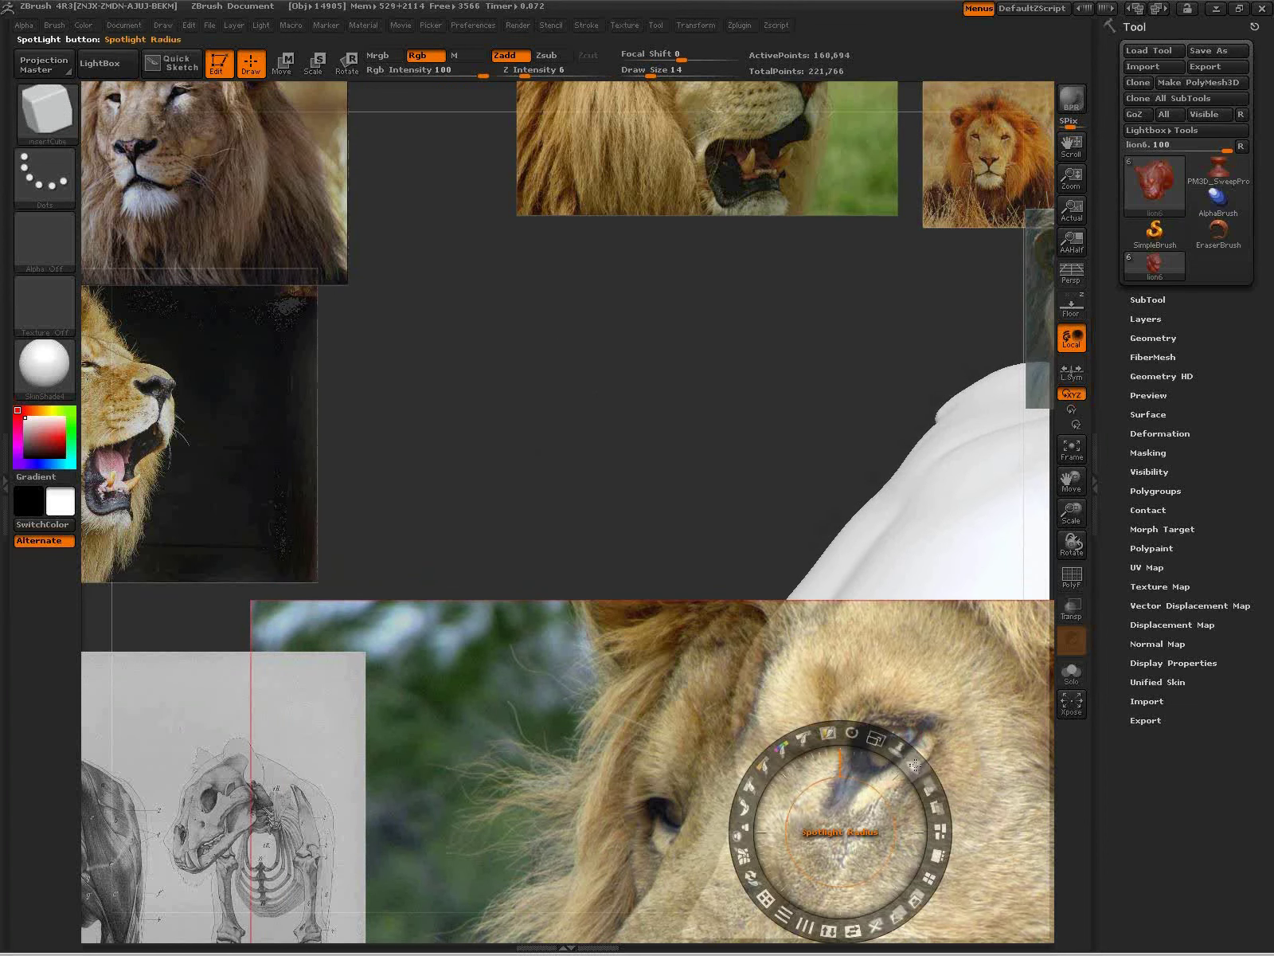
{"action": "left_click_drag", "start_coordinate": [915, 766], "coordinate": [926, 770]}
{"action": "left_click_drag", "start_coordinate": [929, 775], "coordinate": [927, 747]}
{"action": "key", "text": "shift+z"}
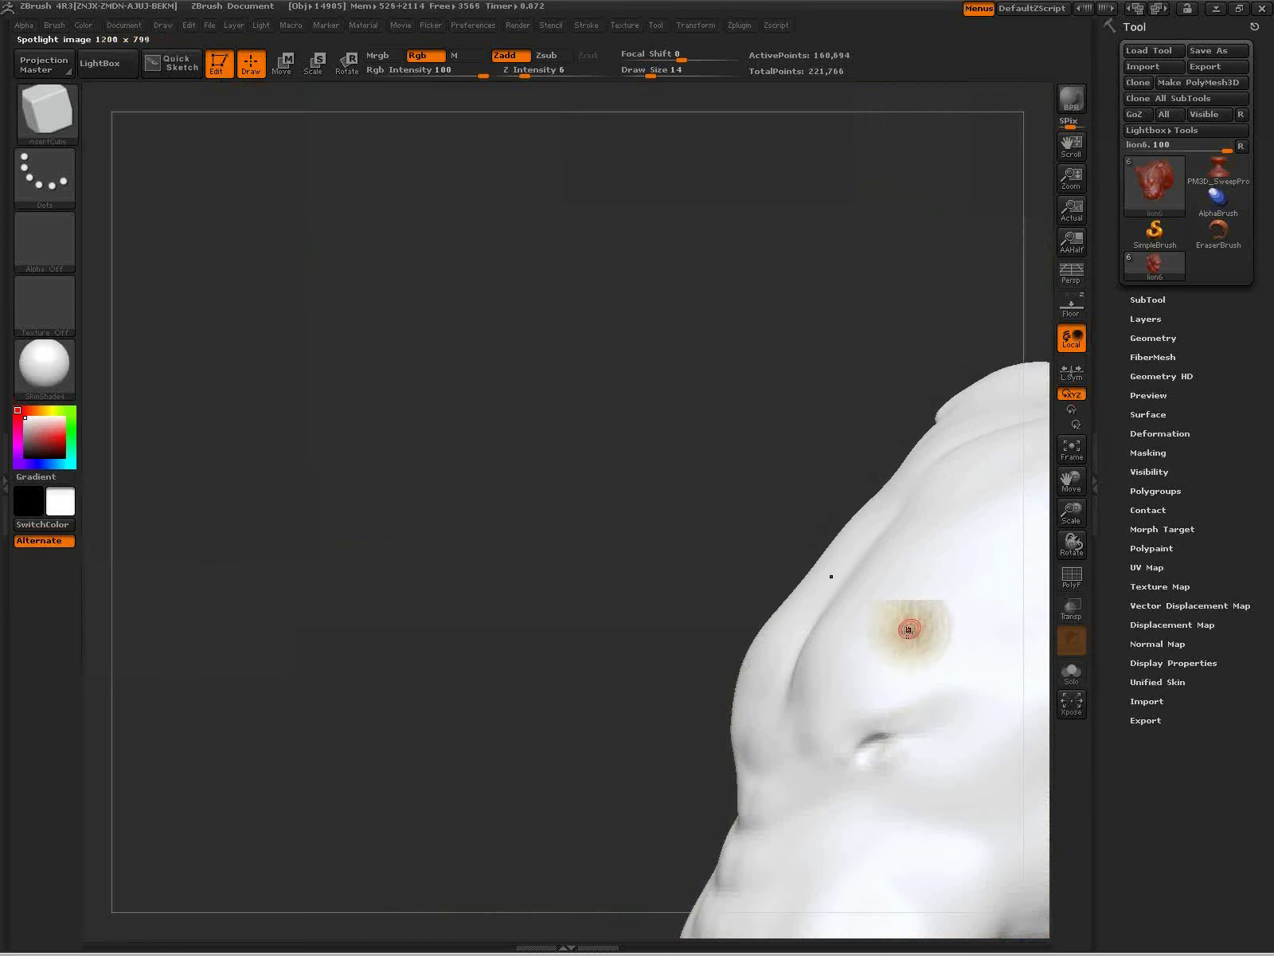
{"action": "left_click_drag", "start_coordinate": [877, 751], "coordinate": [896, 746]}
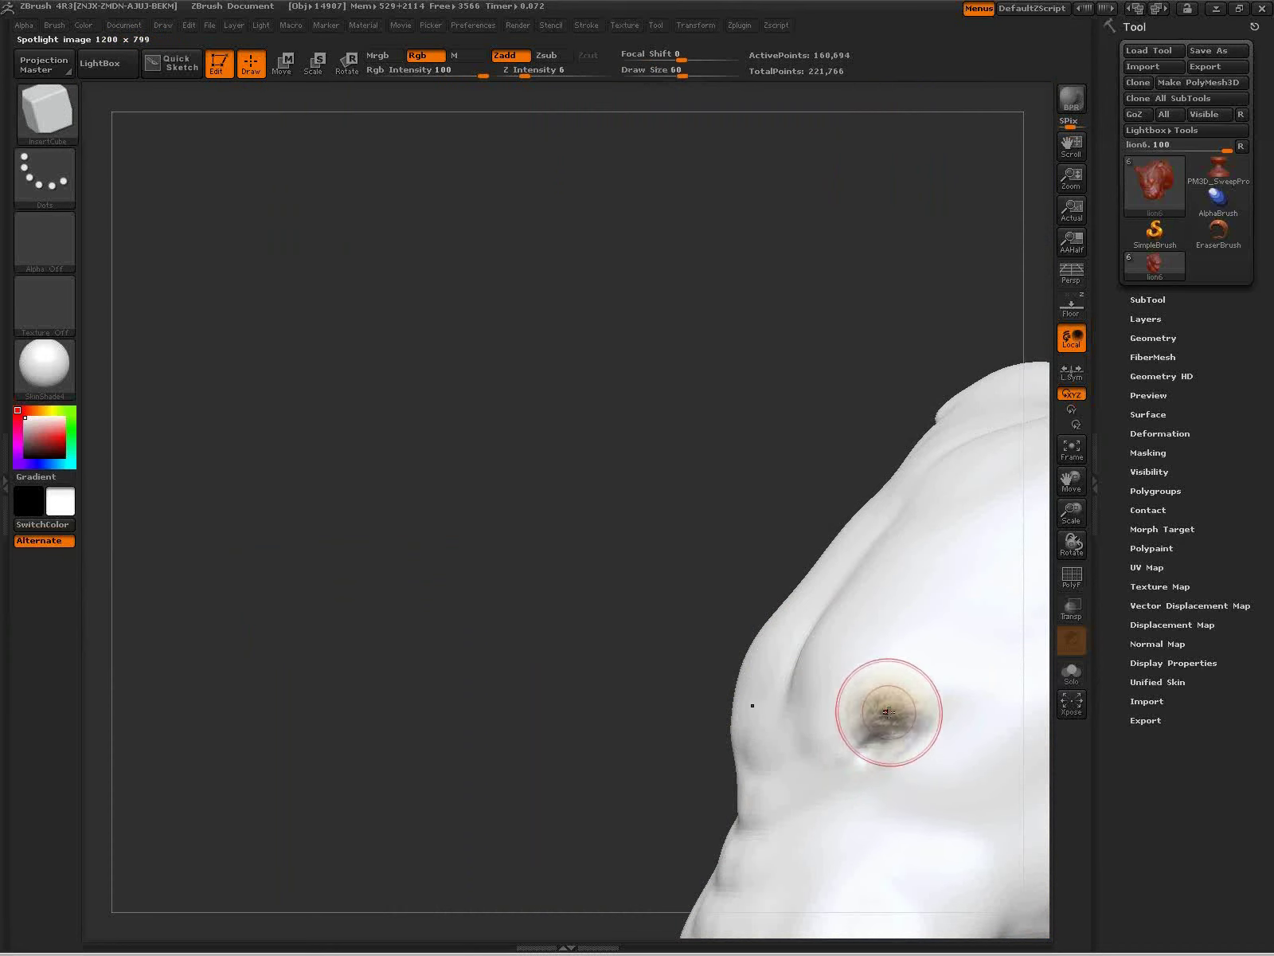
Step: Try sculpting the brow and eye area with the ClayBuildup brush at draw size 113
{"action": "key", "text": "b"}
{"action": "key", "text": "c"}
{"action": "key", "text": "b"}
{"action": "key", "text": "bracketleft"}
{"action": "mouse_move", "coordinate": [918, 715]}
{"action": "left_mouse_down"}
{"action": "mouse_move", "coordinate": [877, 712]}
{"action": "mouse_move", "coordinate": [828, 755]}
{"action": "left_mouse_up"}
{"action": "mouse_move", "coordinate": [931, 715]}
{"action": "left_mouse_down"}
{"action": "mouse_move", "coordinate": [851, 805]}
{"action": "mouse_move", "coordinate": [877, 806]}
{"action": "mouse_move", "coordinate": [937, 770]}
{"action": "mouse_move", "coordinate": [828, 791]}
{"action": "mouse_move", "coordinate": [808, 763]}
{"action": "mouse_move", "coordinate": [859, 677]}
{"action": "mouse_move", "coordinate": [831, 694]}
{"action": "mouse_move", "coordinate": [949, 671]}
{"action": "mouse_move", "coordinate": [891, 848]}
{"action": "mouse_move", "coordinate": [796, 821]}
{"action": "mouse_move", "coordinate": [890, 859]}
{"action": "mouse_move", "coordinate": [913, 840]}
{"action": "left_mouse_up"}
{"action": "key", "text": "s"}
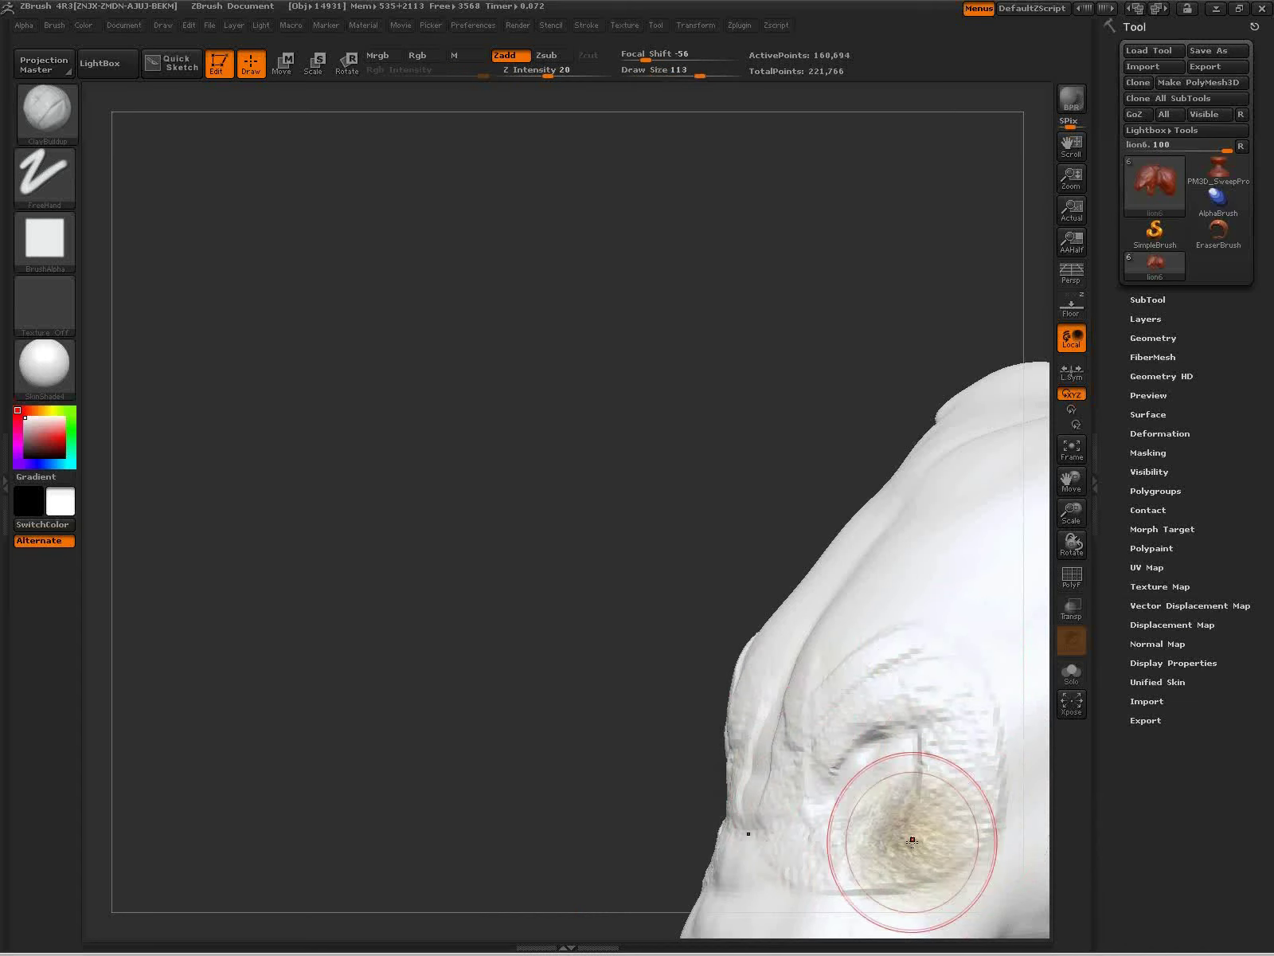
Step: Undo the ClayBuildup strokes around the eye
{"action": "key", "text": "ctrl+z"}
{"action": "key", "text": "ctrl+z"}
{"action": "key", "text": "ctrl+z"}
{"action": "key", "text": "ctrl+z"}
{"action": "key", "text": "ctrl+z"}
{"action": "key", "text": "ctrl+z"}
{"action": "key", "text": "ctrl+z"}
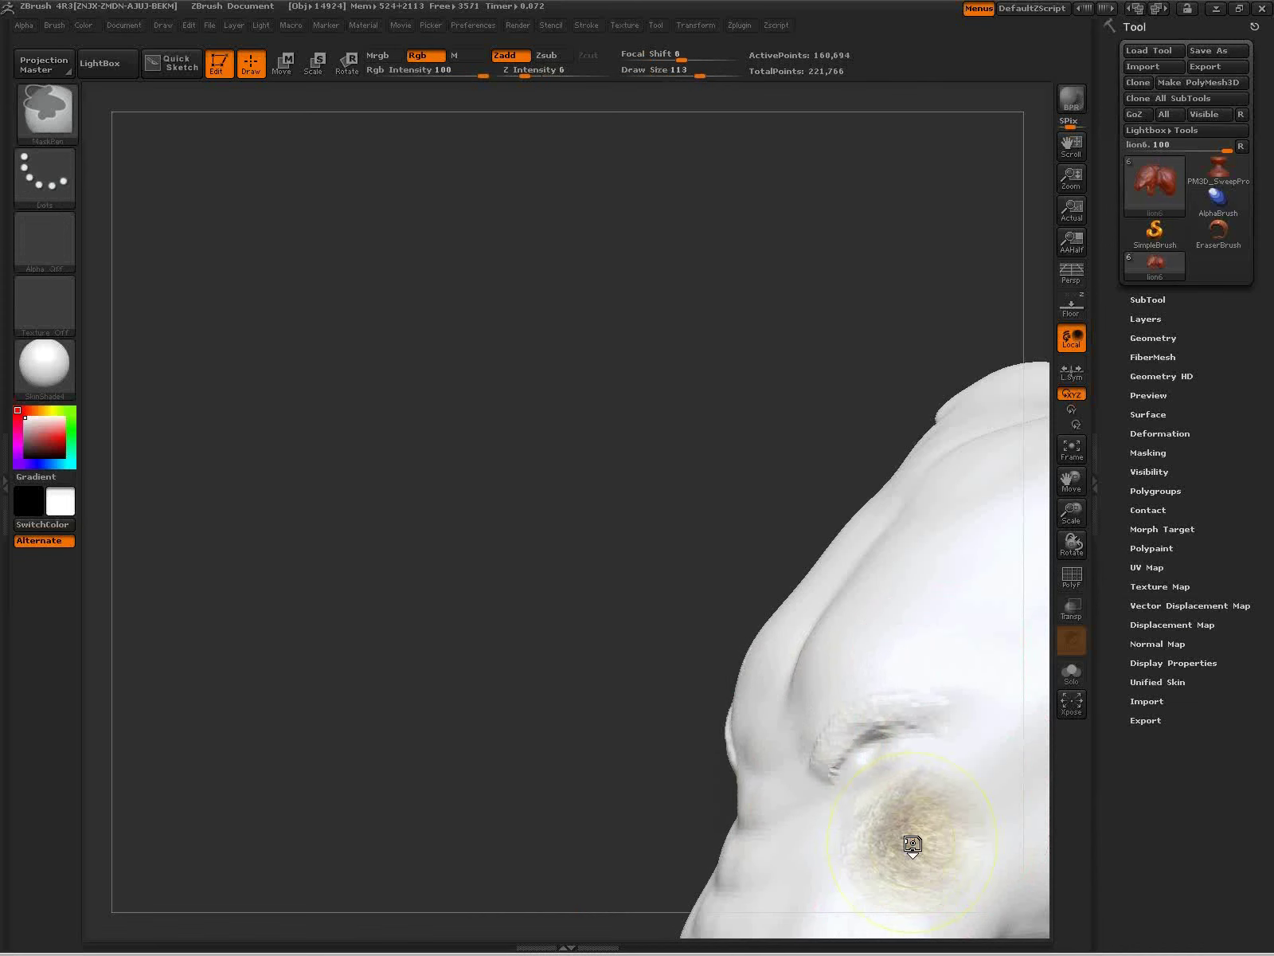
Step: Select the Standard brush with its alpha off, and set it to paint Rgb only with Zadd disabled
{"action": "key", "text": "b"}
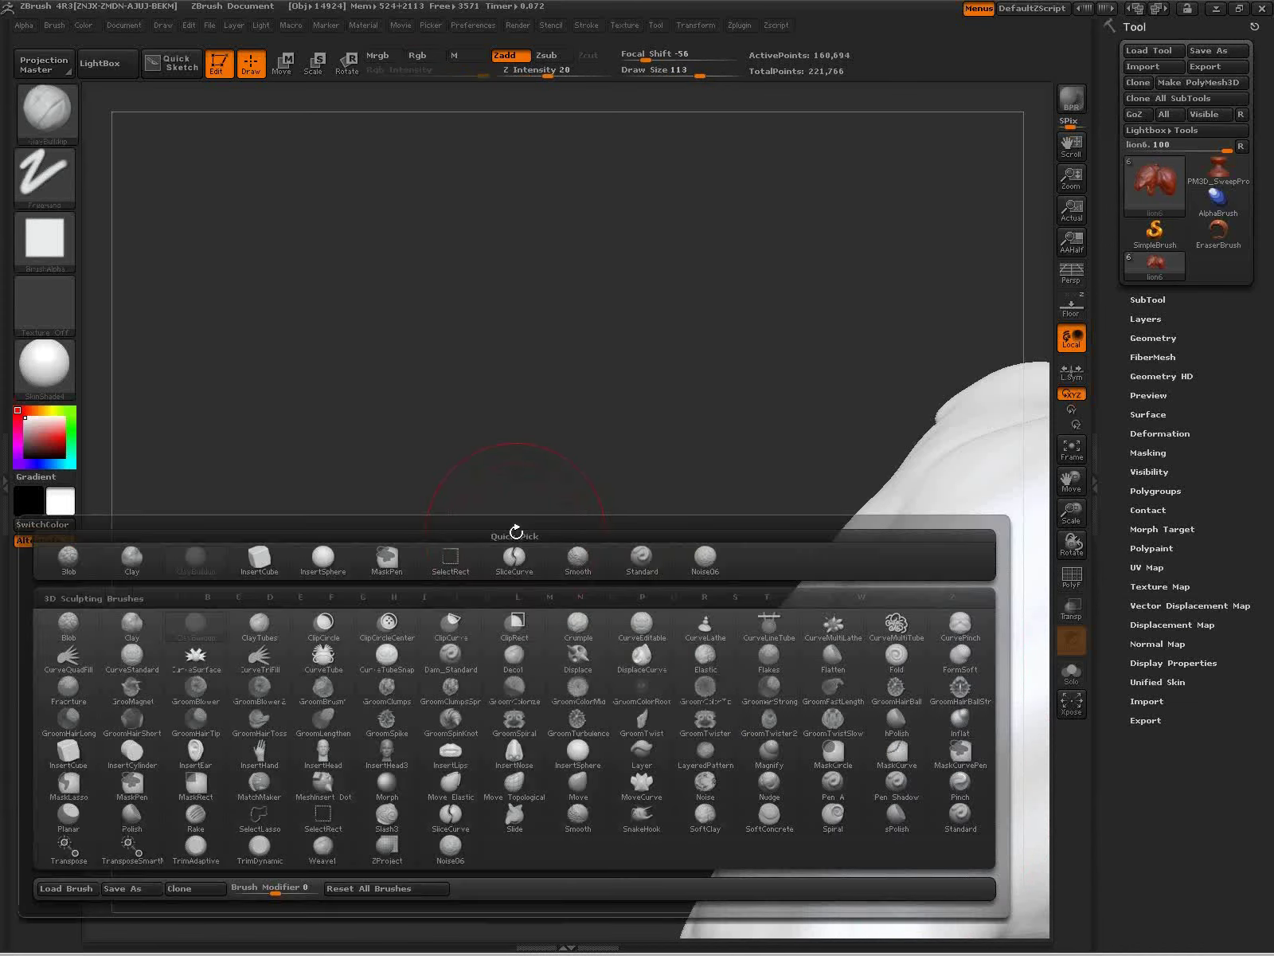
{"action": "key", "text": "s"}
{"action": "key", "text": "t"}
{"action": "left_click", "coordinate": [74, 261]}
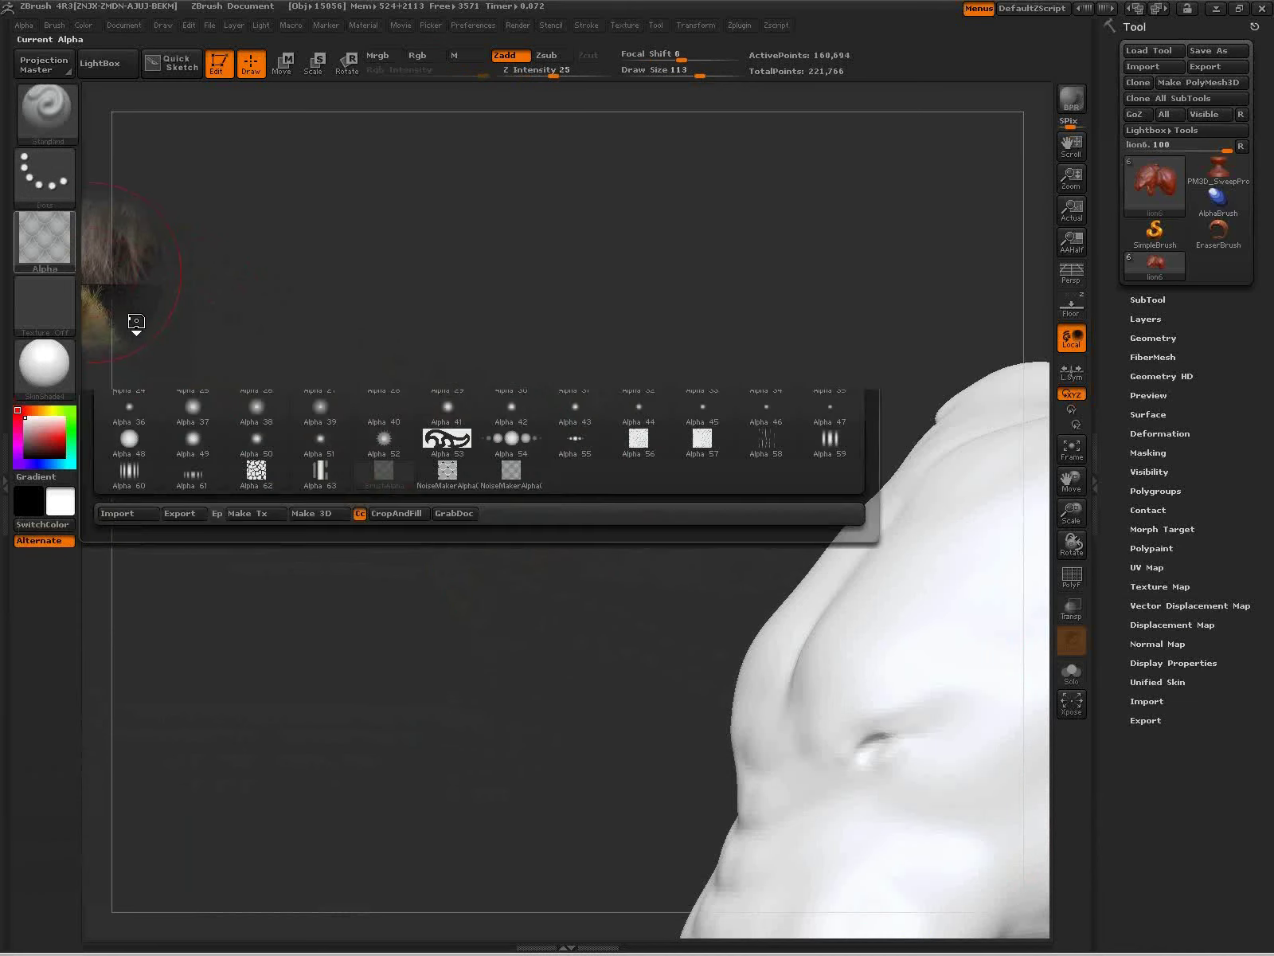
{"action": "left_click", "coordinate": [136, 315]}
{"action": "left_click", "coordinate": [417, 55]}
{"action": "left_click", "coordinate": [505, 55]}
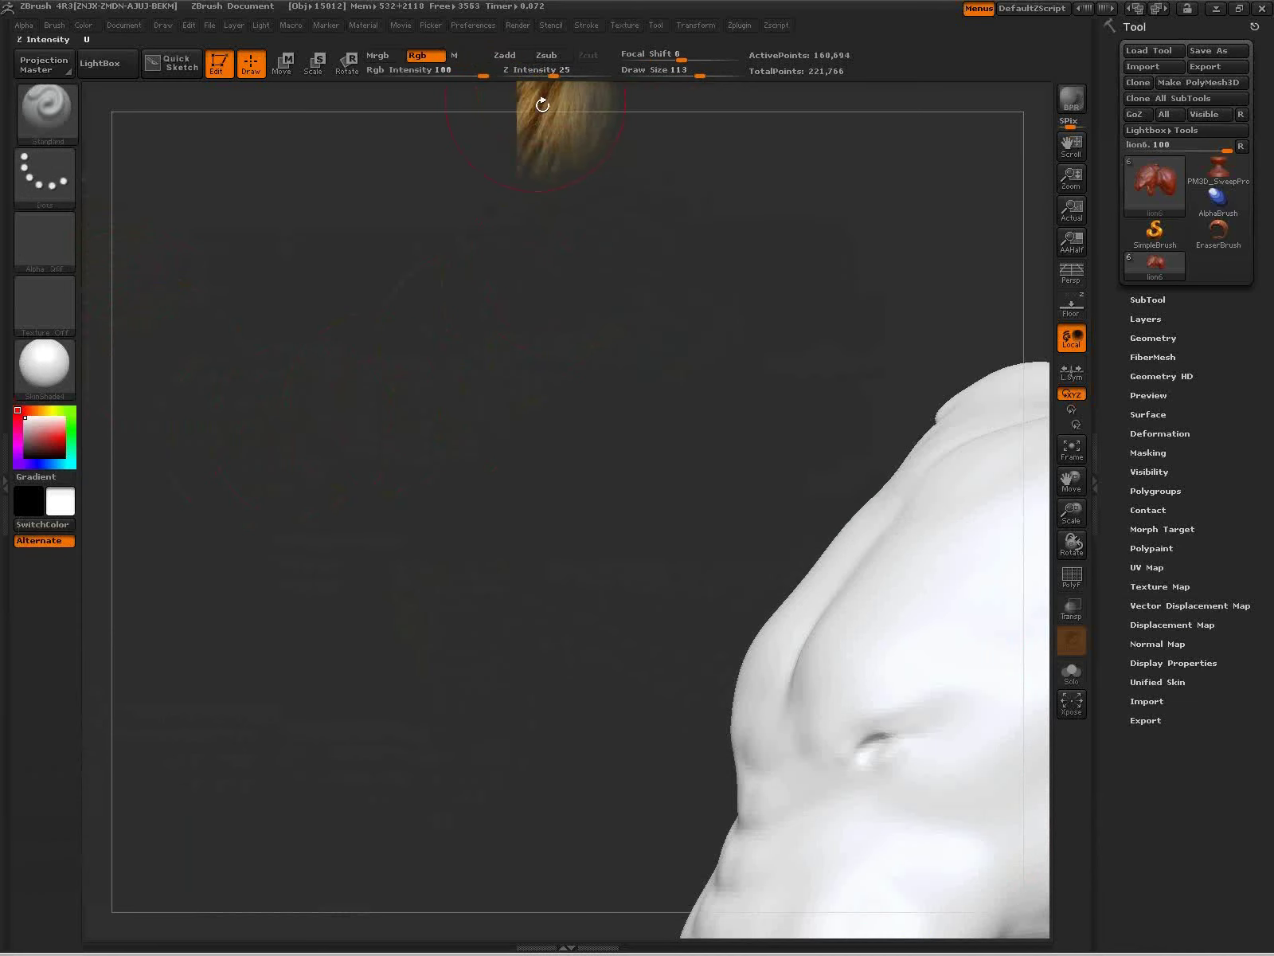
Step: Paint the photo's eye and surrounding fur onto the model's eye area, and undo the last stroke
{"action": "mouse_move", "coordinate": [936, 728]}
{"action": "left_mouse_down"}
{"action": "mouse_move", "coordinate": [894, 755]}
{"action": "mouse_move", "coordinate": [883, 708]}
{"action": "mouse_move", "coordinate": [940, 766]}
{"action": "left_mouse_up"}
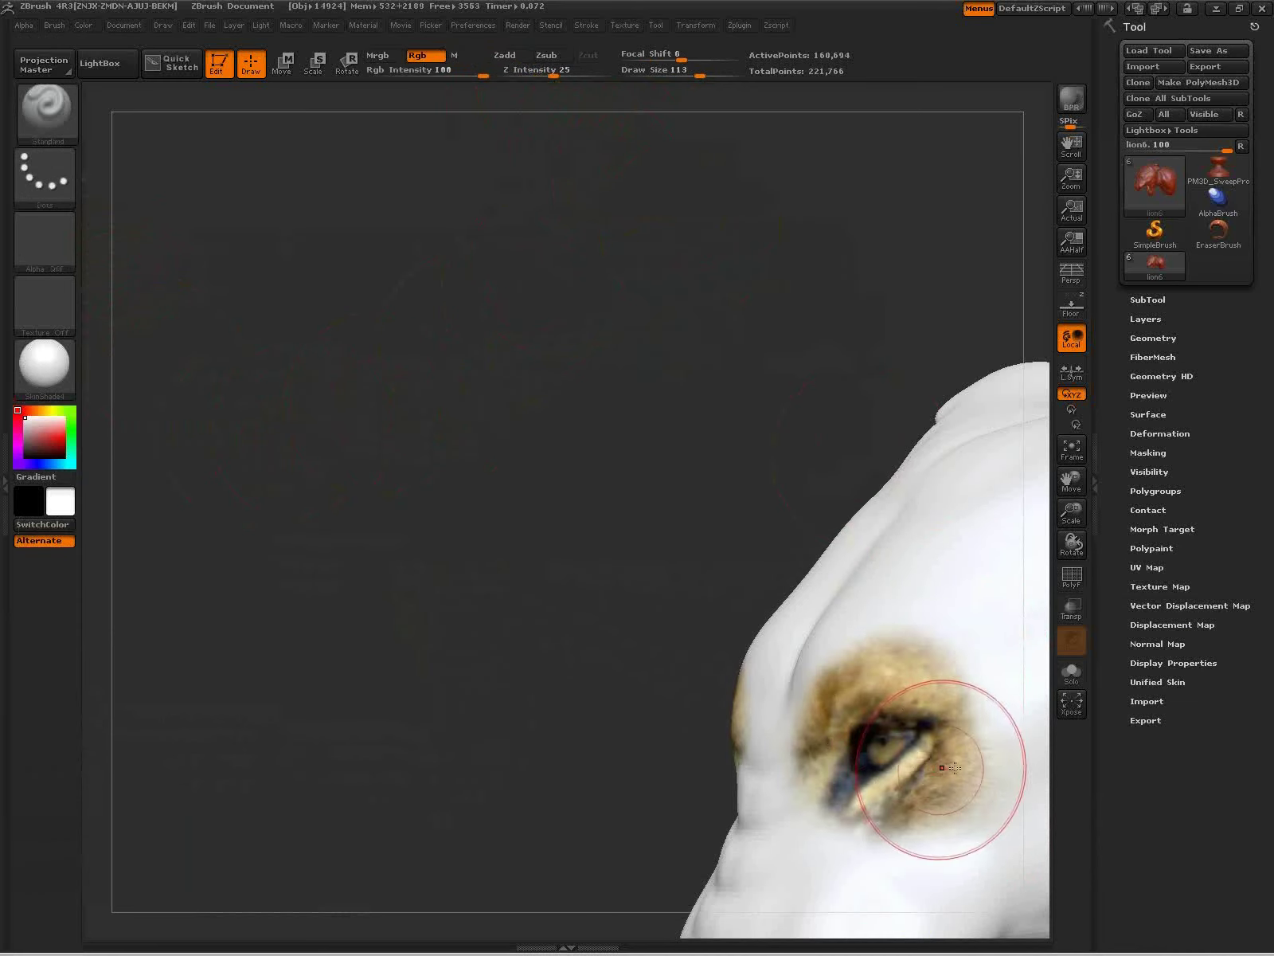
{"action": "mouse_move", "coordinate": [853, 821]}
{"action": "left_mouse_down"}
{"action": "mouse_move", "coordinate": [864, 800]}
{"action": "mouse_move", "coordinate": [890, 810]}
{"action": "mouse_move", "coordinate": [827, 840]}
{"action": "left_mouse_up"}
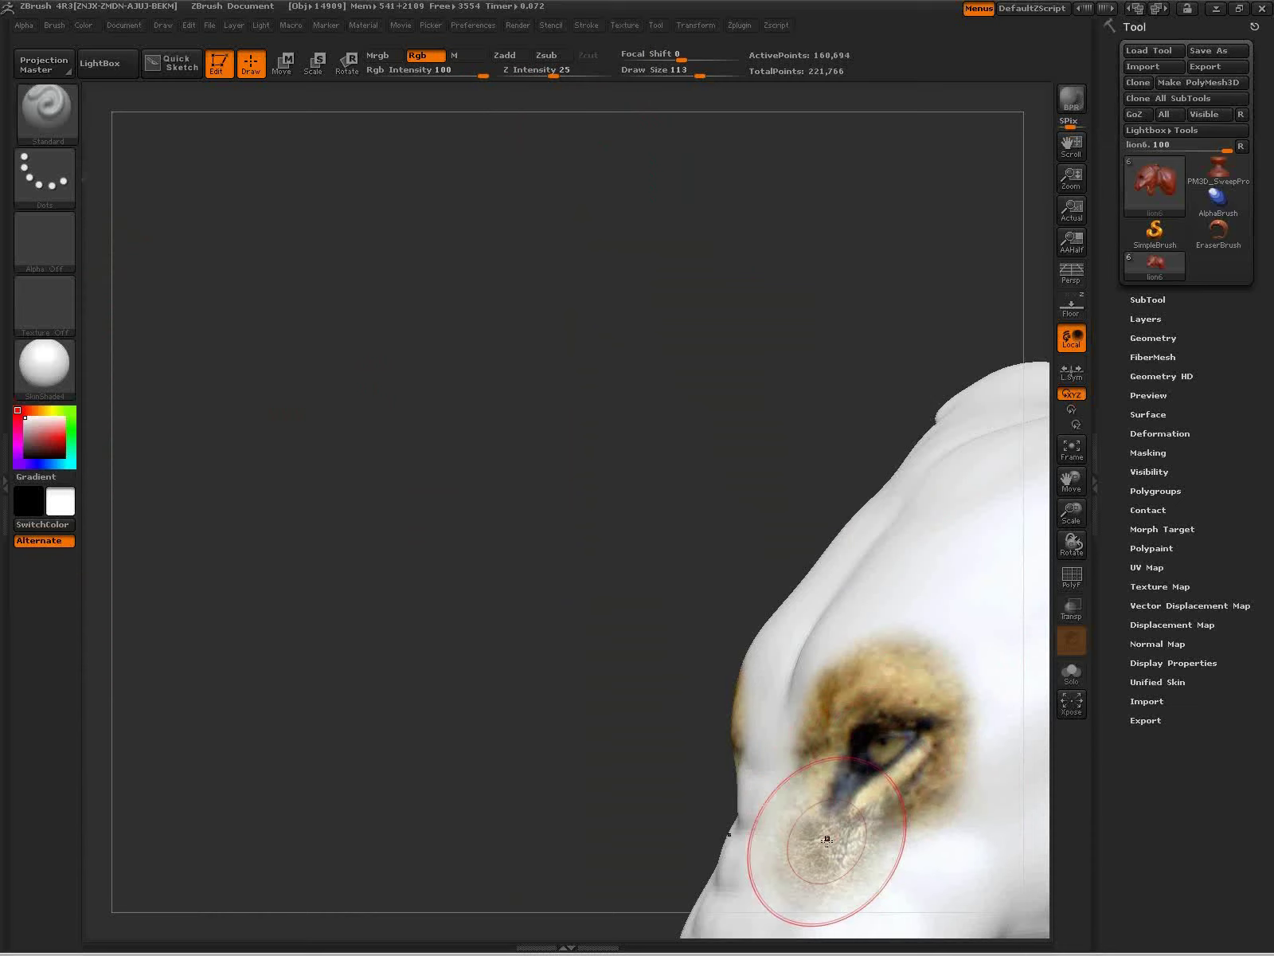
{"action": "key", "text": "ctrl+z"}
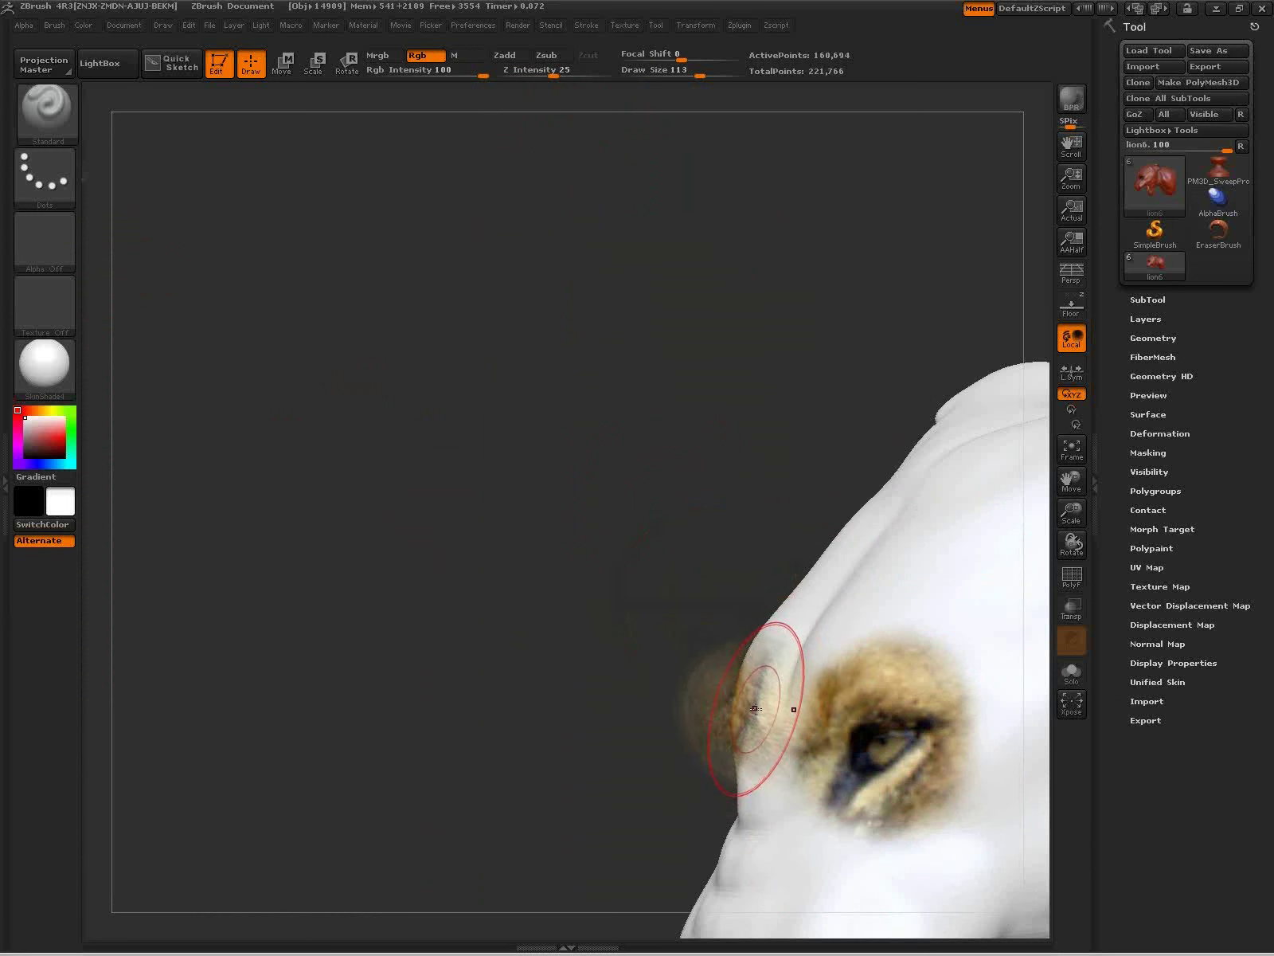
Step: Show the Spotlight images again, adjust the Spotlight Radius and preview the photo over the painted eye
{"action": "key", "text": "shift+z"}
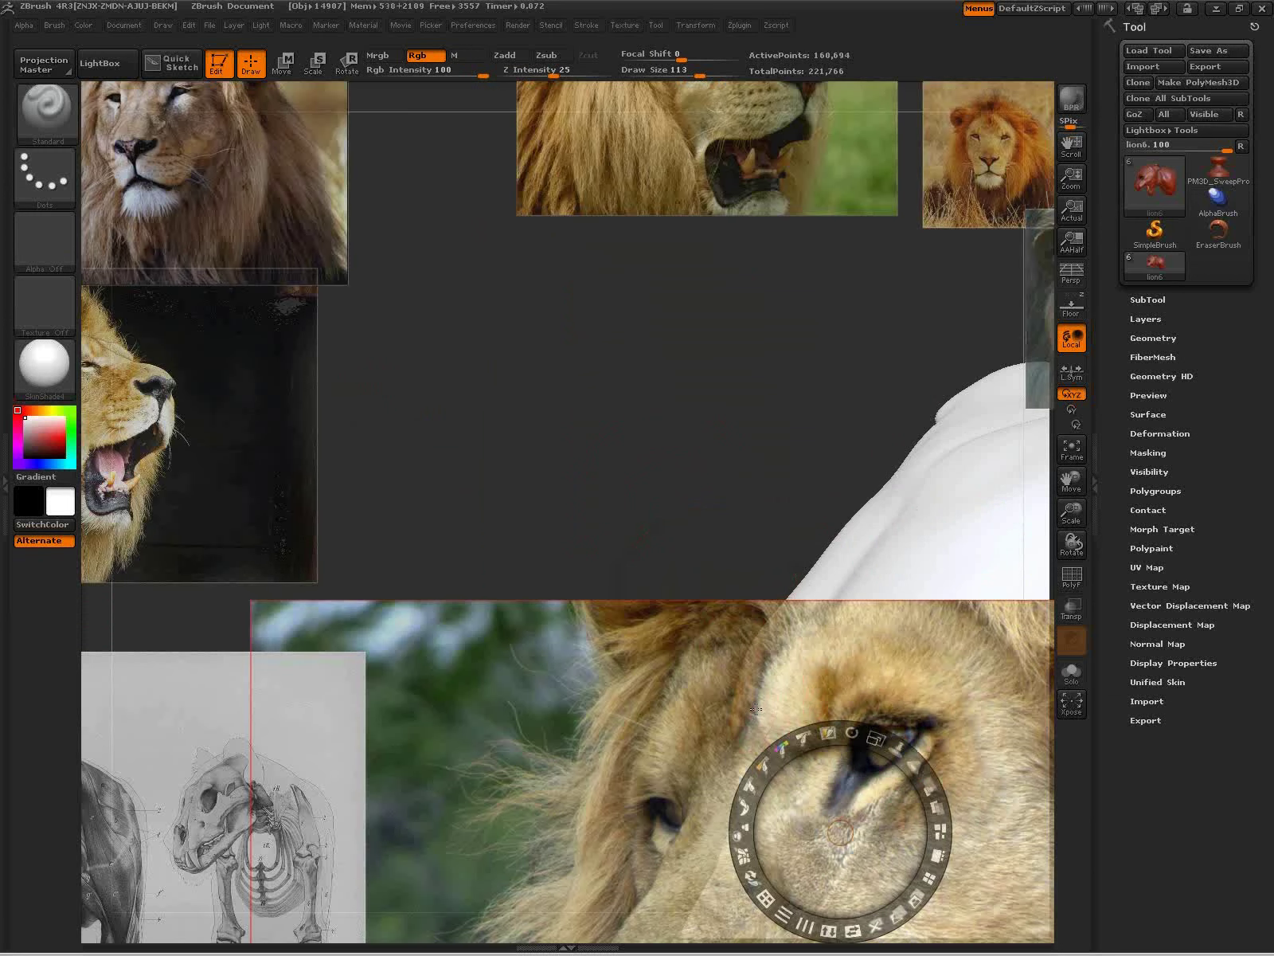
{"action": "key", "text": "shift+z"}
{"action": "key", "text": "shift+z"}
{"action": "key", "text": "shift+z"}
{"action": "key", "text": "shift+z"}
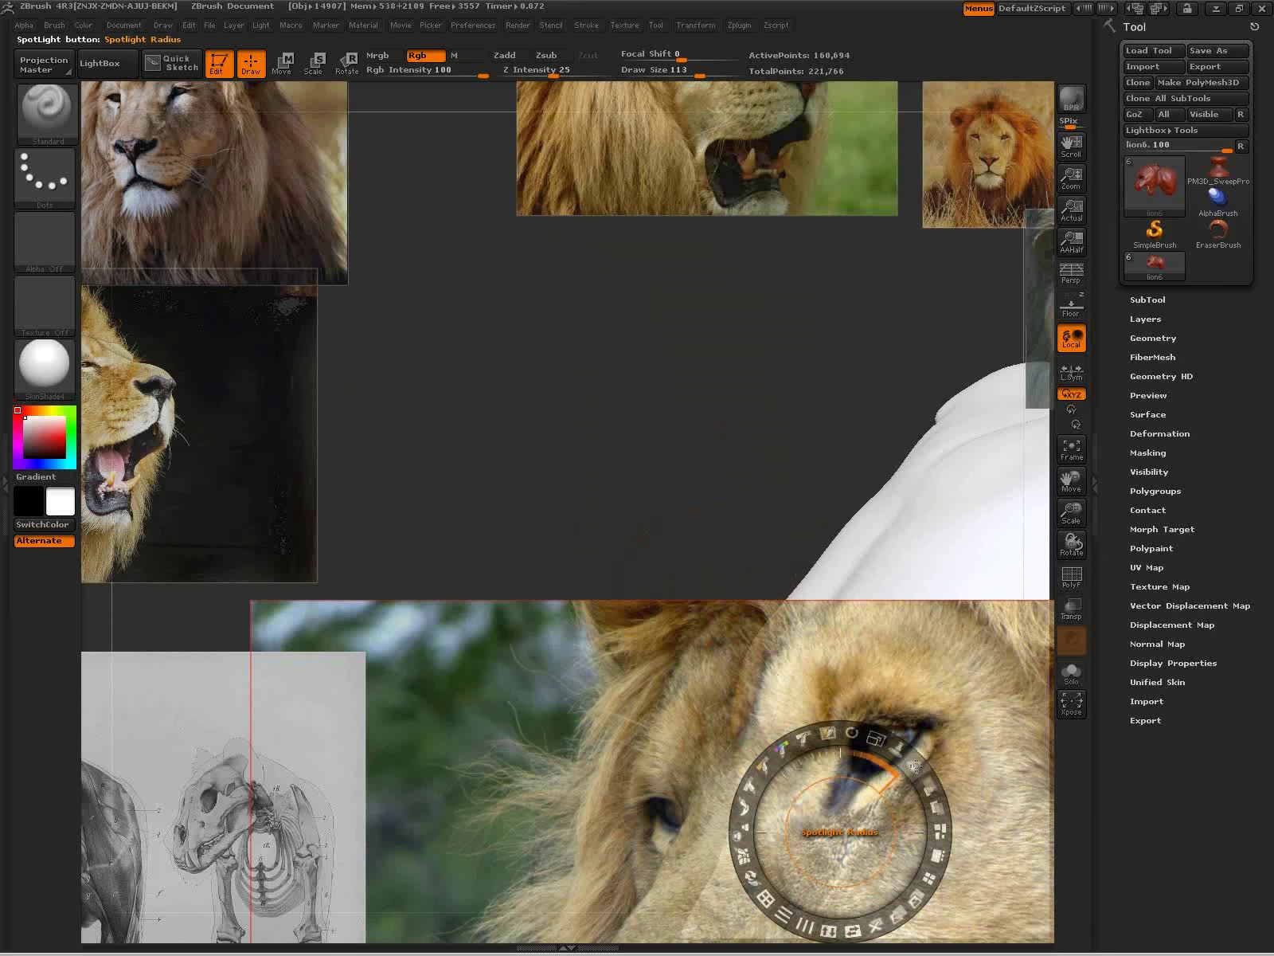
{"action": "left_click_drag", "start_coordinate": [915, 762], "coordinate": [925, 795]}
{"action": "key", "text": "z"}
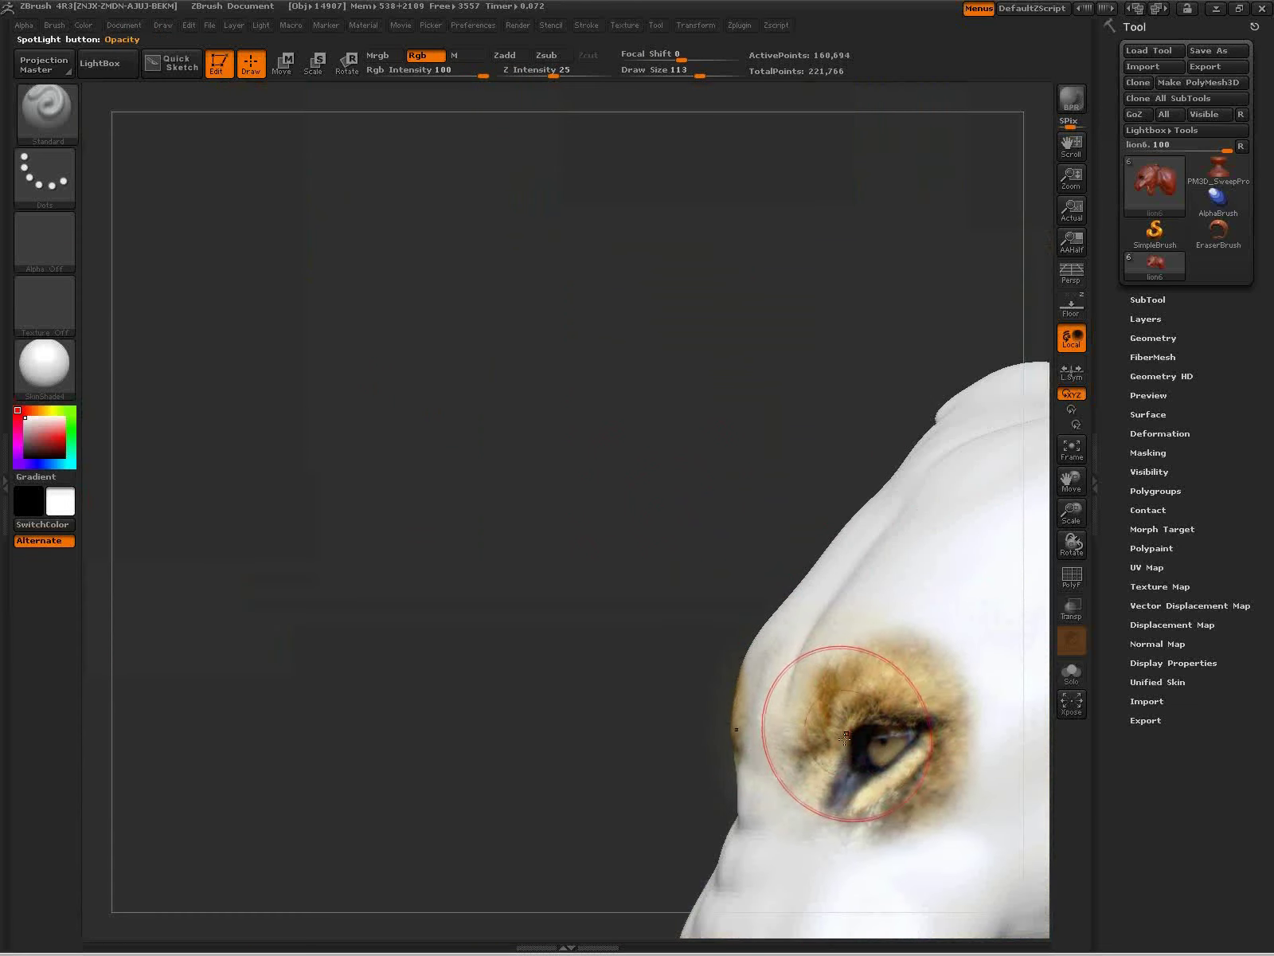
{"action": "mouse_move", "coordinate": [899, 731]}
{"action": "left_mouse_down"}
{"action": "mouse_move", "coordinate": [811, 825]}
{"action": "mouse_move", "coordinate": [866, 753]}
{"action": "left_mouse_up"}
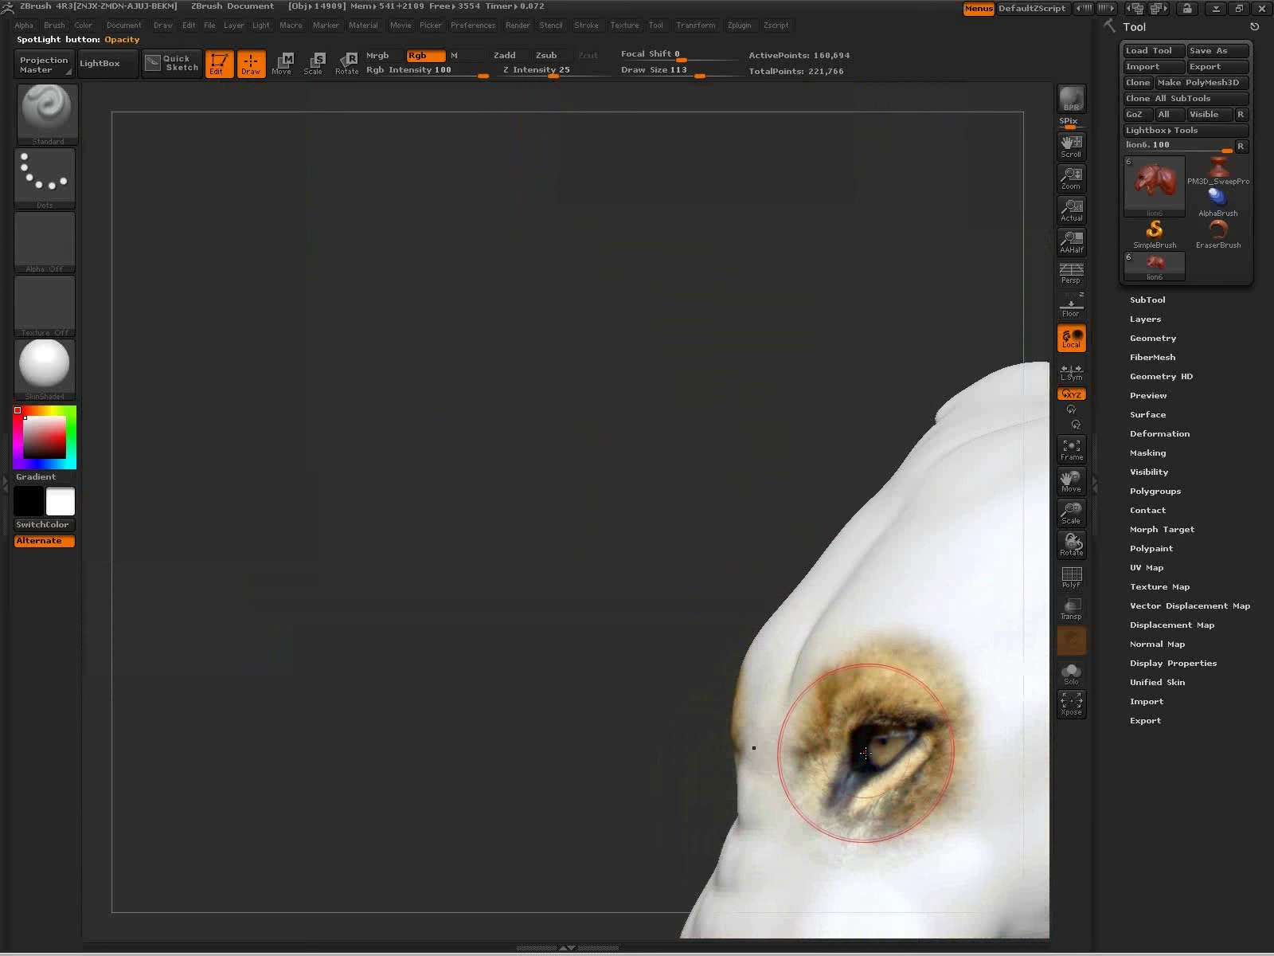
Step: Lower the Spotlight opacity to fade the reference images over the canvas
{"action": "key", "text": "z"}
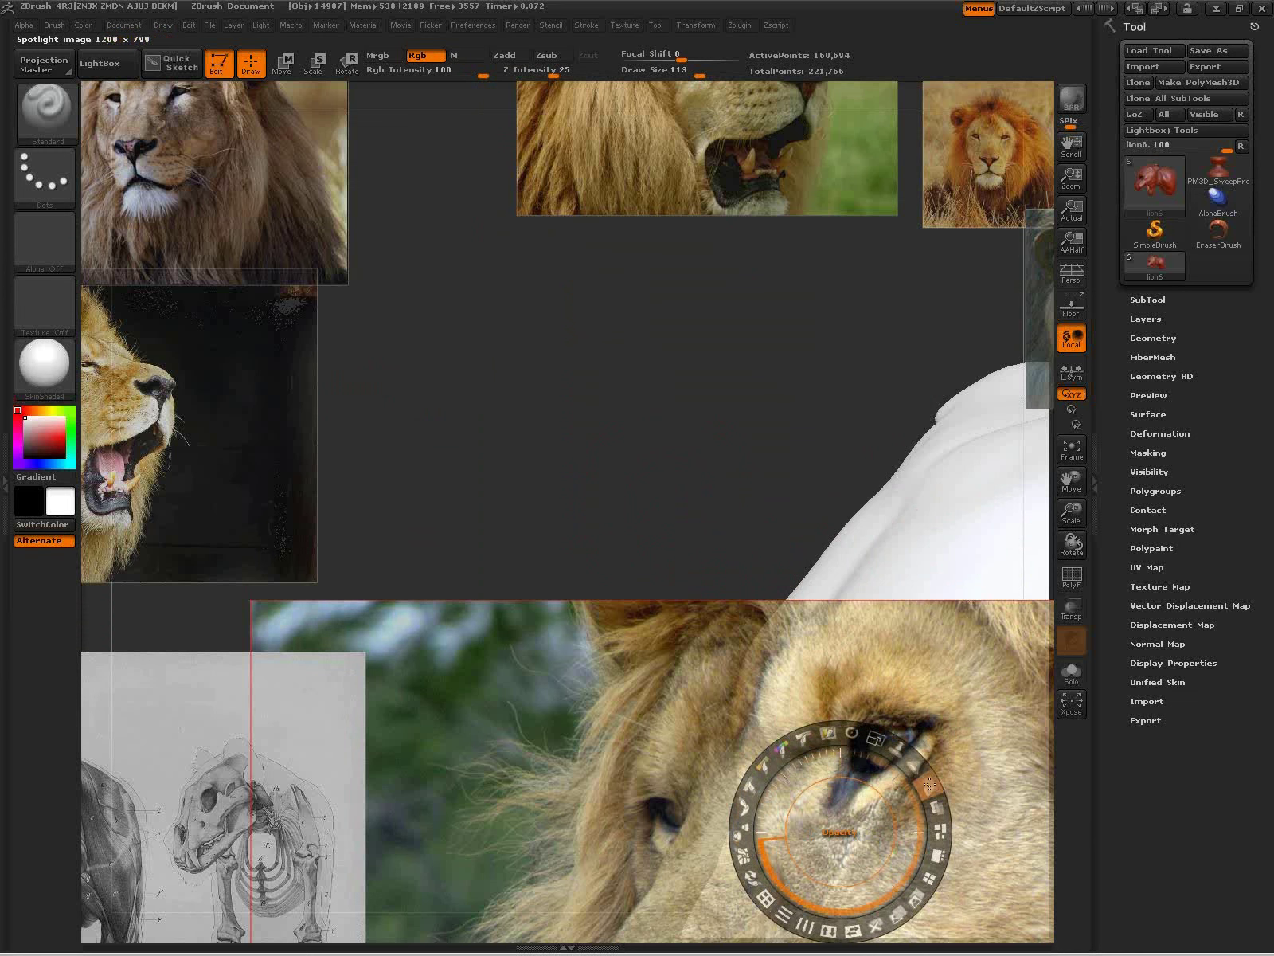
{"action": "left_click_drag", "start_coordinate": [929, 782], "coordinate": [684, 483]}
{"action": "key", "text": "z"}
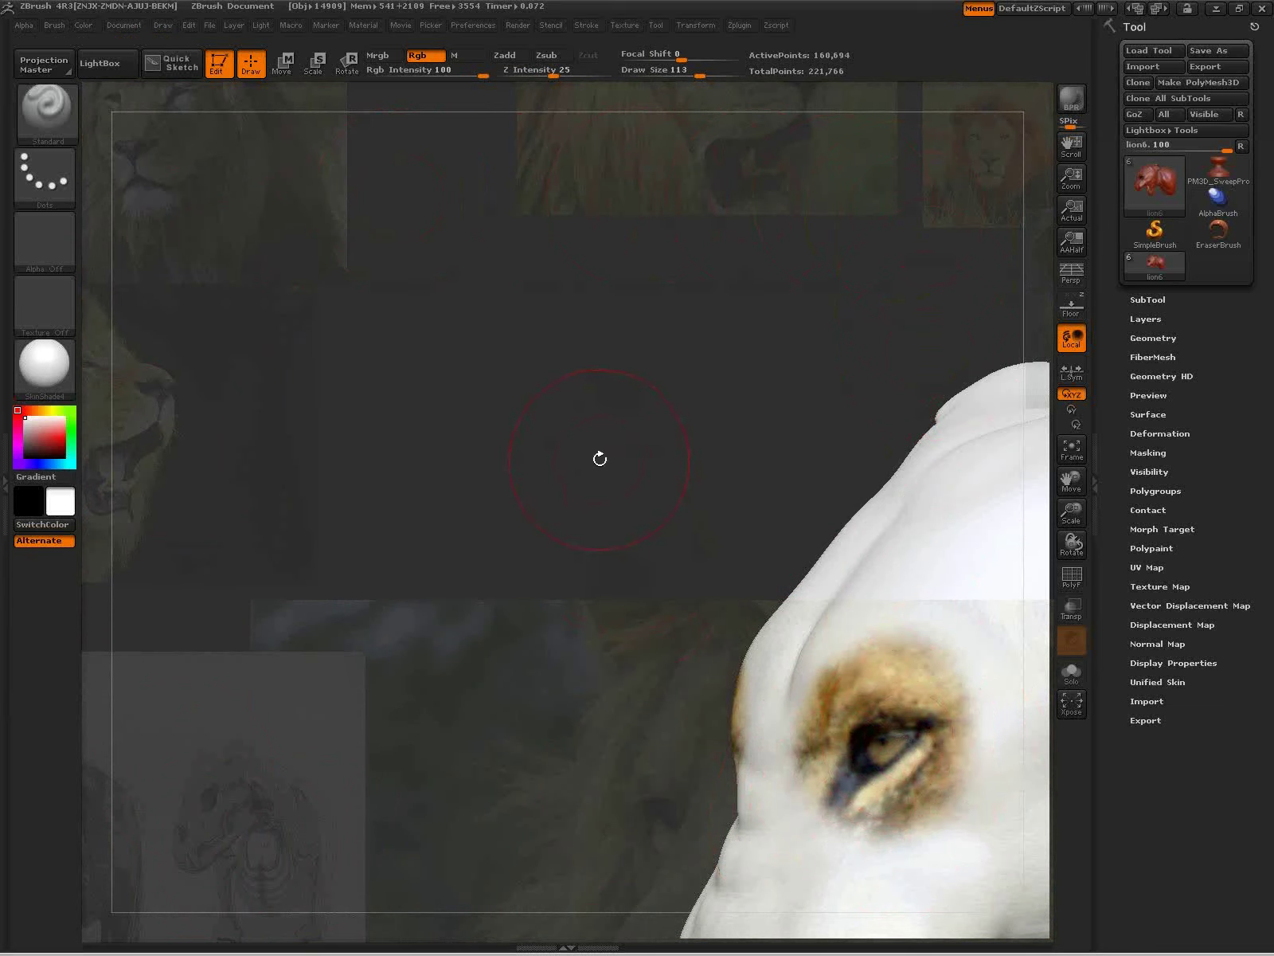
Step: Locate the Spotlight Projection option in the brush's Samples settings, switch to the ClayBuildup brush and check the same option there
{"action": "left_click", "coordinate": [55, 27]}
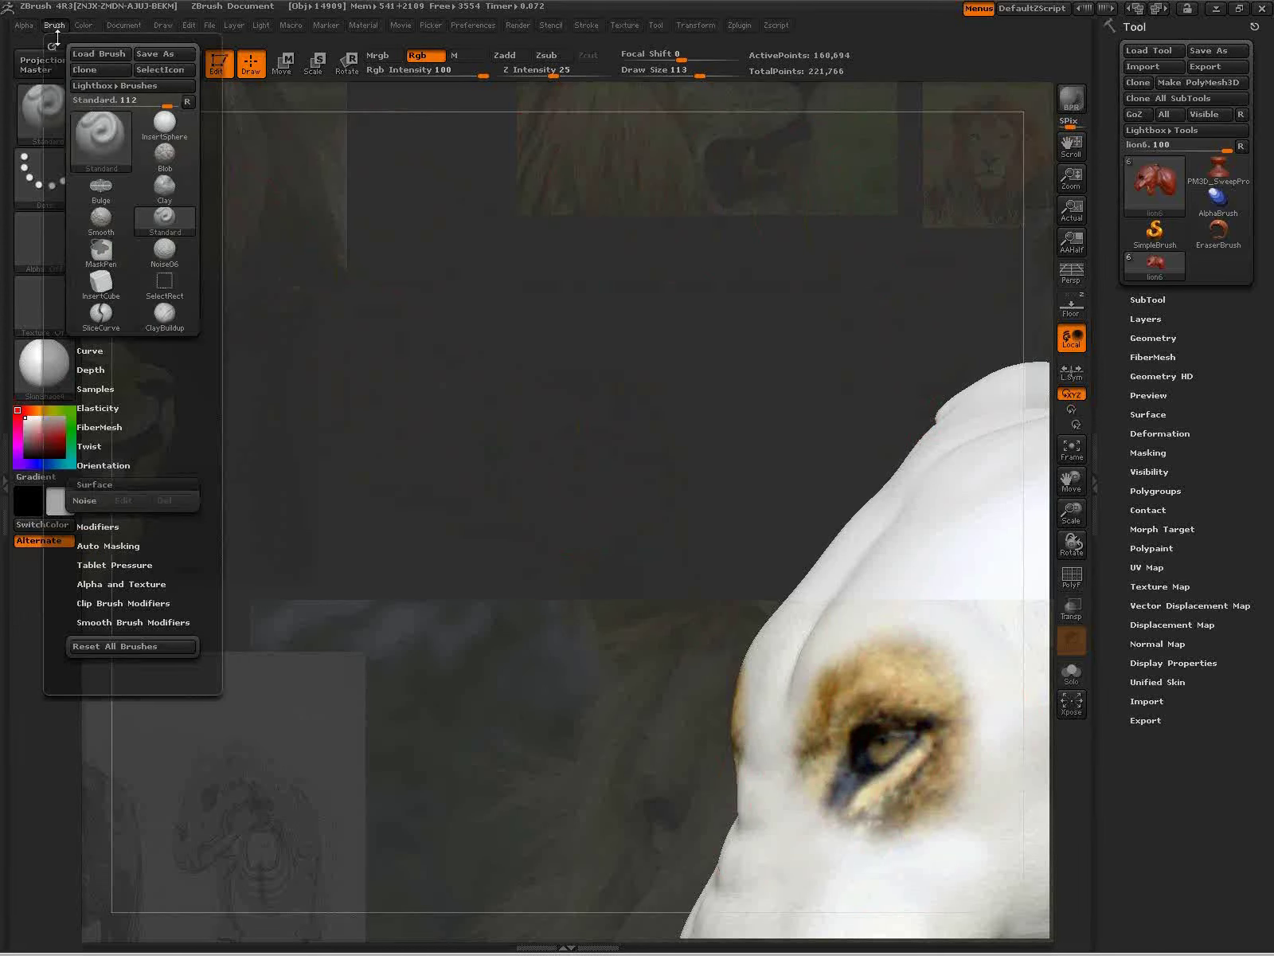
{"action": "left_click", "coordinate": [103, 480]}
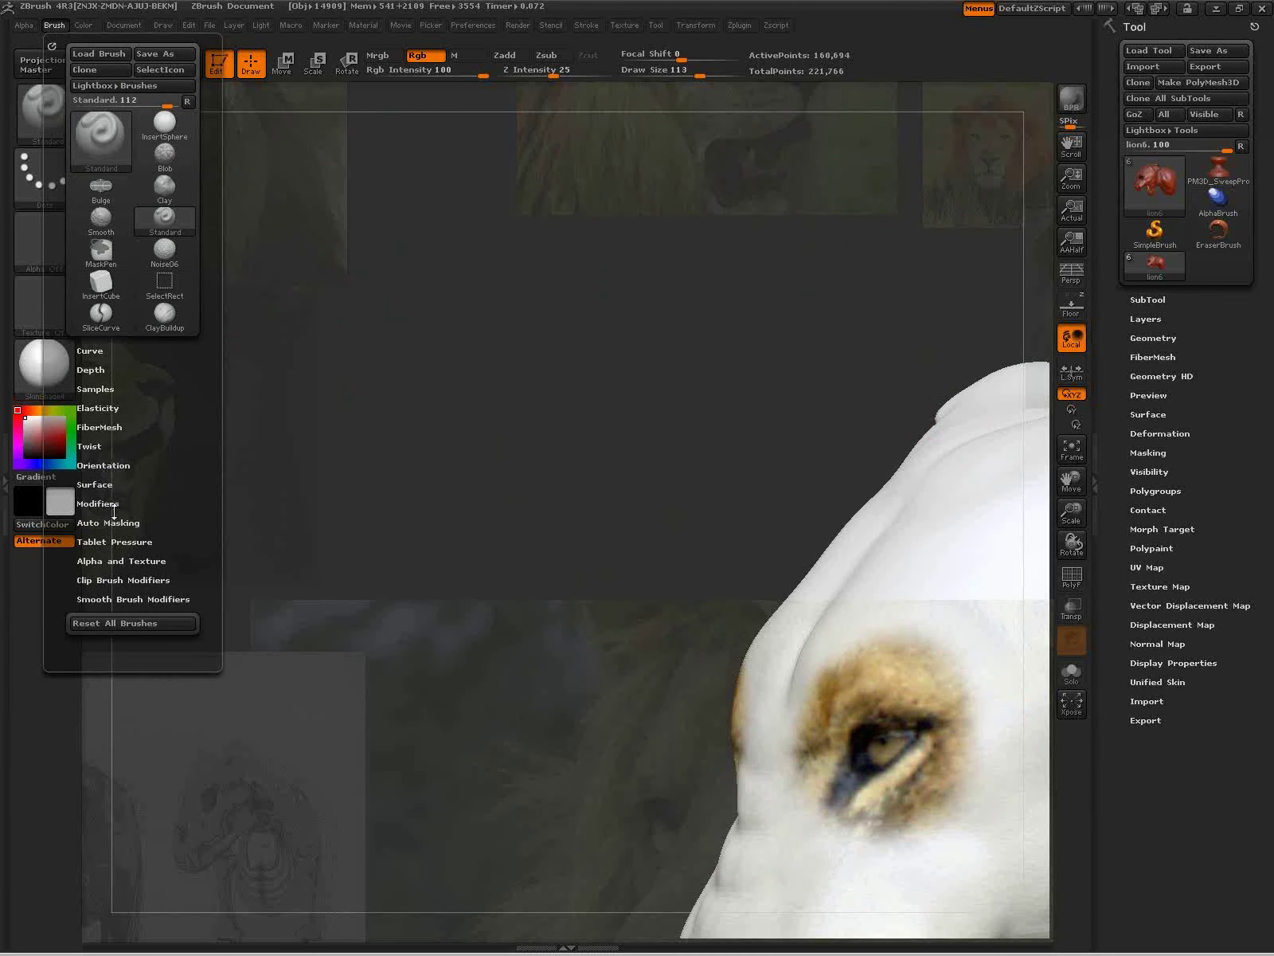
{"action": "left_click", "coordinate": [109, 390]}
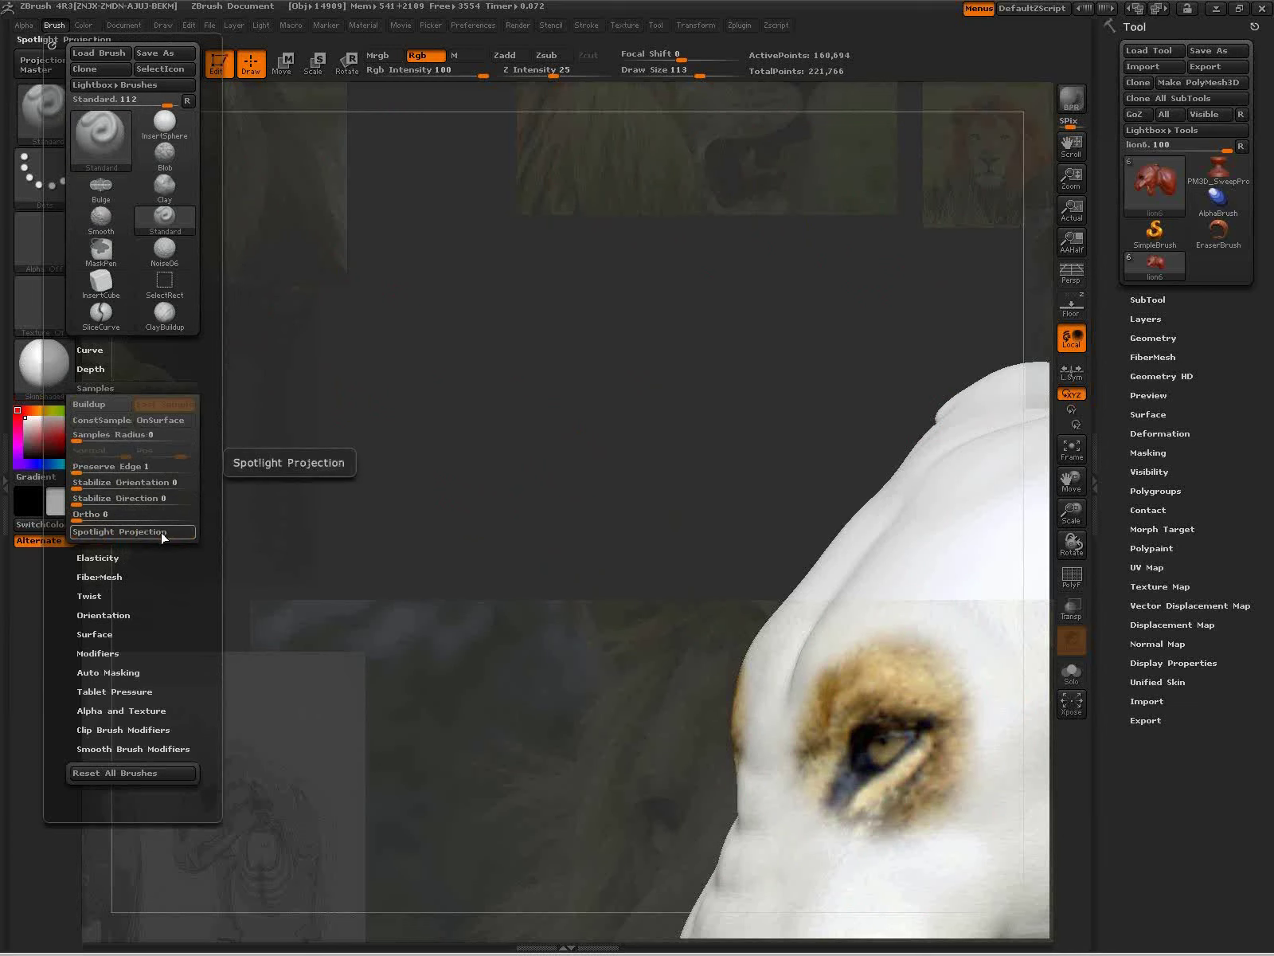
{"action": "key", "text": "b"}
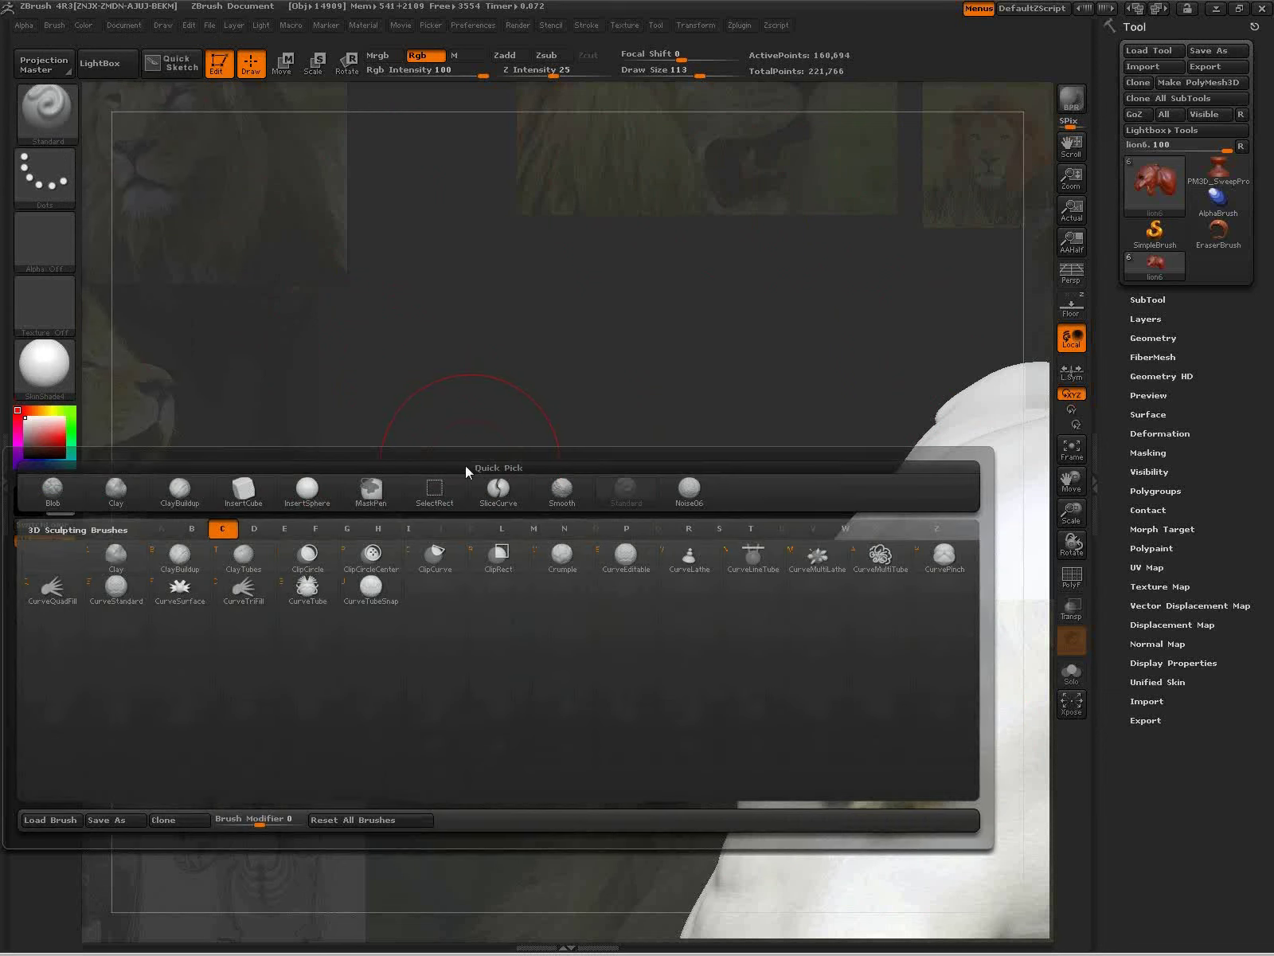
{"action": "key", "text": "c"}
{"action": "key", "text": "b"}
{"action": "left_click", "coordinate": [54, 25]}
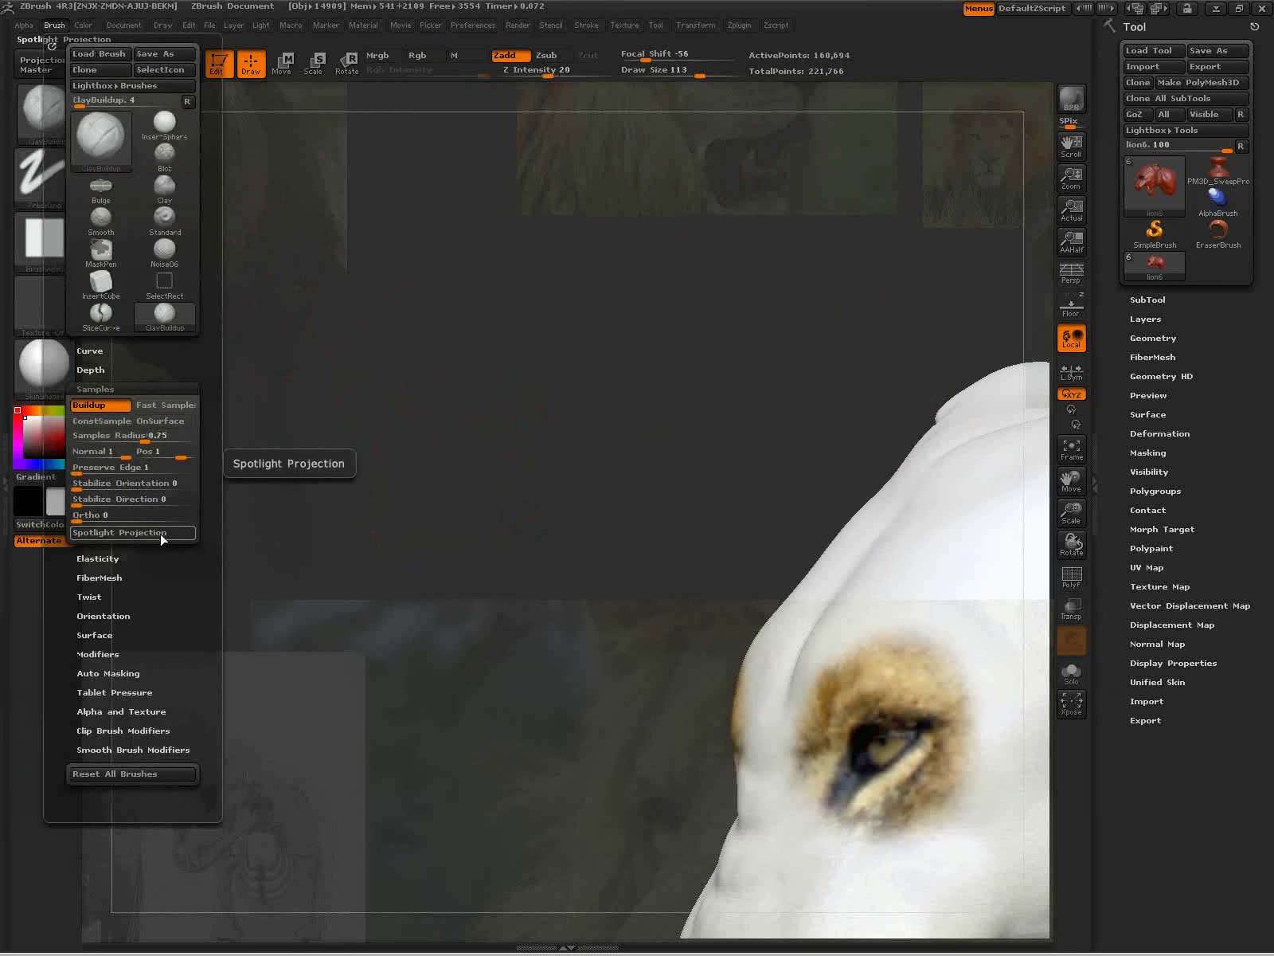
Step: Reduce the draw size to 28 and sculpt the eyelids around the painted eye with ClayBuildup
{"action": "key", "text": "s"}
{"action": "left_click_drag", "start_coordinate": [715, 483], "coordinate": [705, 482]}
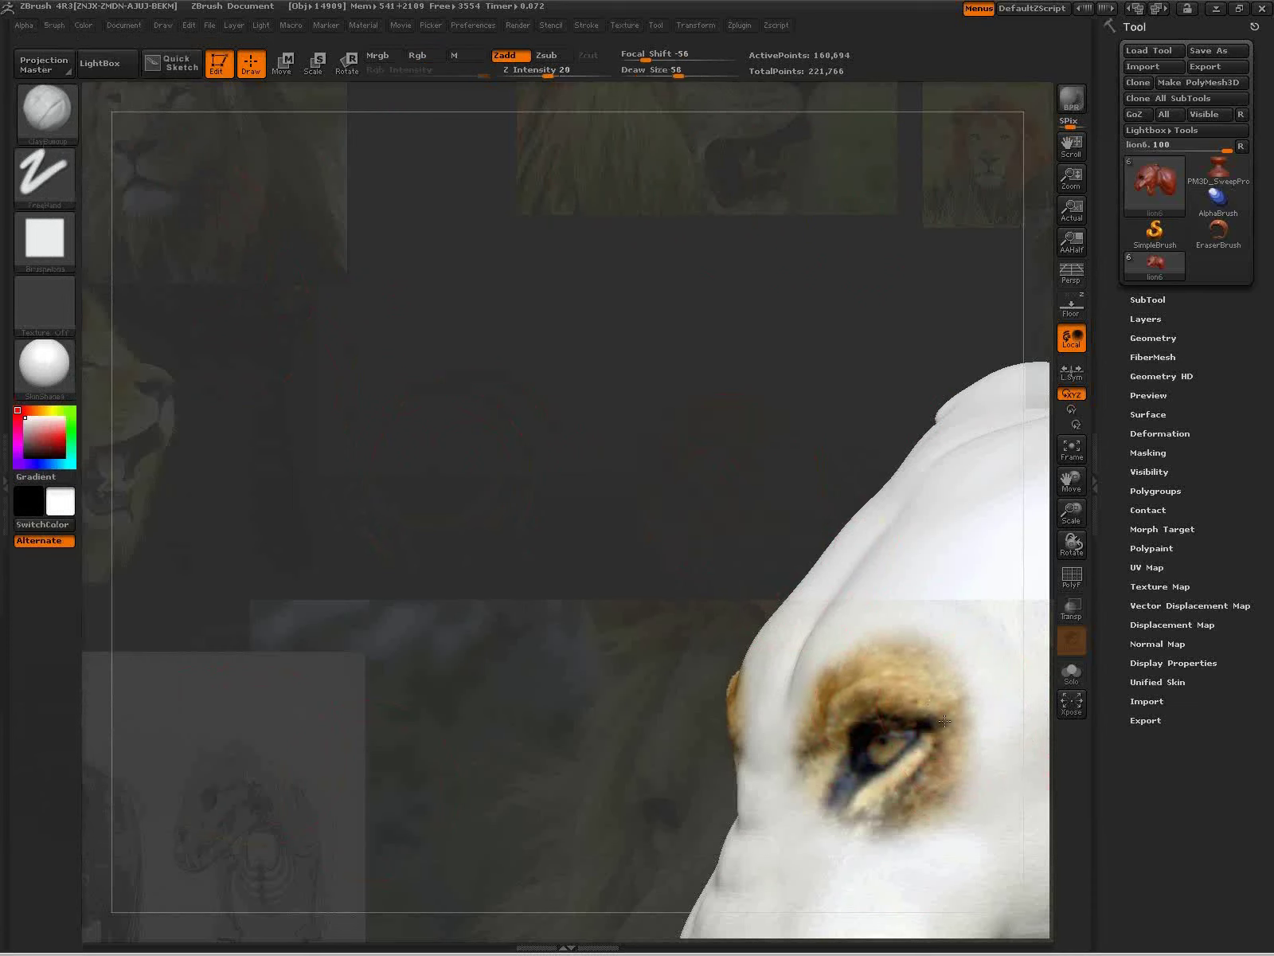
{"action": "key", "text": "s"}
{"action": "mouse_move", "coordinate": [914, 767]}
{"action": "left_mouse_down"}
{"action": "mouse_move", "coordinate": [890, 767]}
{"action": "mouse_move", "coordinate": [861, 796]}
{"action": "mouse_move", "coordinate": [924, 745]}
{"action": "mouse_move", "coordinate": [908, 709]}
{"action": "mouse_move", "coordinate": [842, 747]}
{"action": "mouse_move", "coordinate": [830, 717]}
{"action": "mouse_move", "coordinate": [929, 695]}
{"action": "left_mouse_up"}
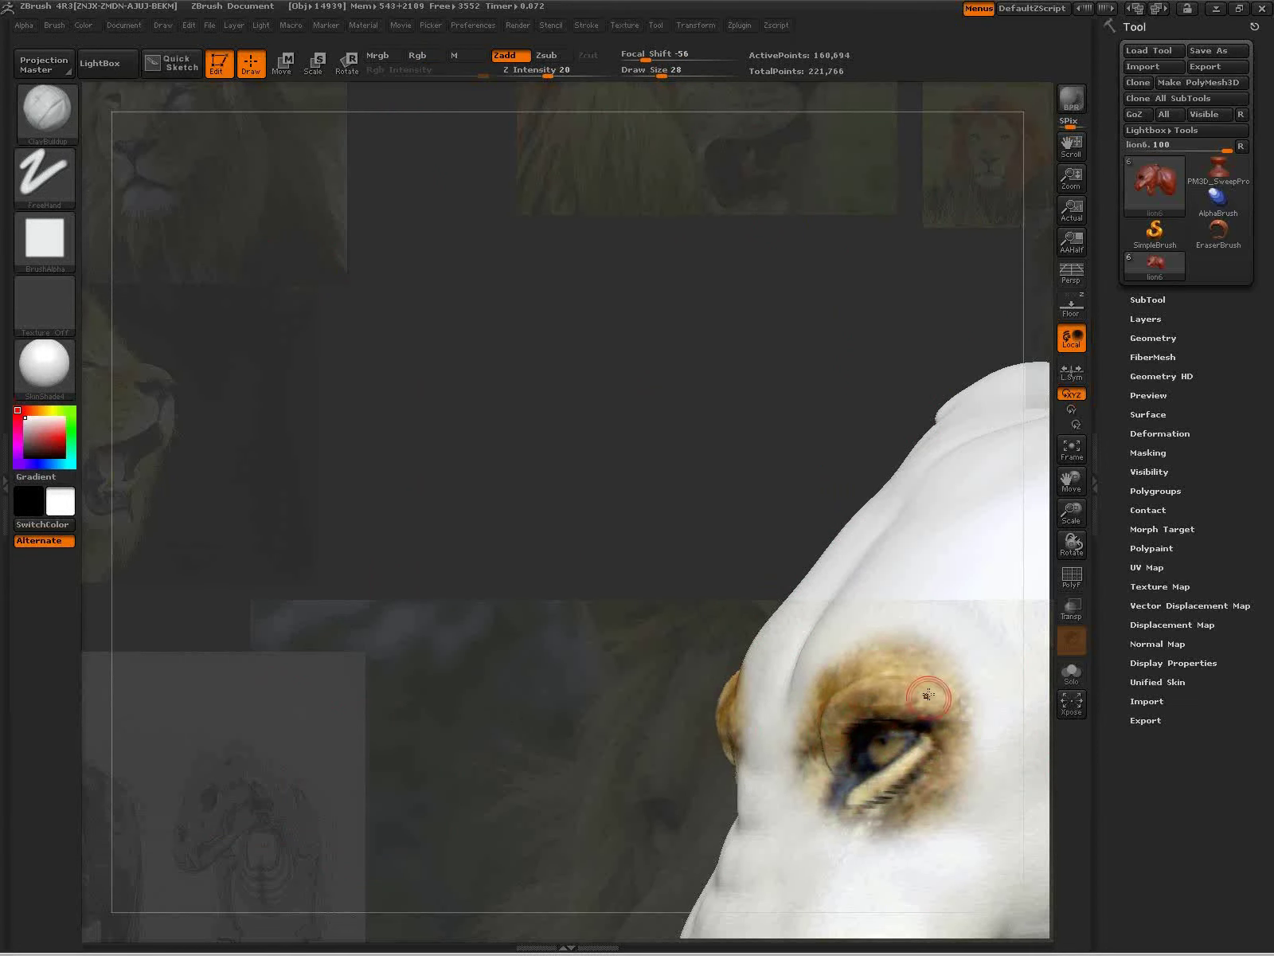
Step: Update the lion head's DynaMesh and paint the eye area white using colour only, then re-enable Zadd
{"action": "right_click_drag", "start_coordinate": [757, 478], "coordinate": [953, 538], "text": "ctrl"}
{"action": "mouse_move", "coordinate": [804, 415]}
{"action": "right_mouse_down", "text": "alt"}
{"action": "mouse_move", "coordinate": [566, 231]}
{"action": "mouse_move", "coordinate": [888, 500]}
{"action": "mouse_move", "coordinate": [967, 453]}
{"action": "mouse_move", "coordinate": [836, 437]}
{"action": "right_mouse_up", "text": "alt"}
{"action": "mouse_move", "coordinate": [987, 408]}
{"action": "left_mouse_down", "text": "ctrl"}
{"action": "mouse_move", "coordinate": [923, 647]}
{"action": "mouse_move", "coordinate": [885, 659]}
{"action": "left_mouse_up", "text": "ctrl"}
{"action": "left_click", "coordinate": [417, 55]}
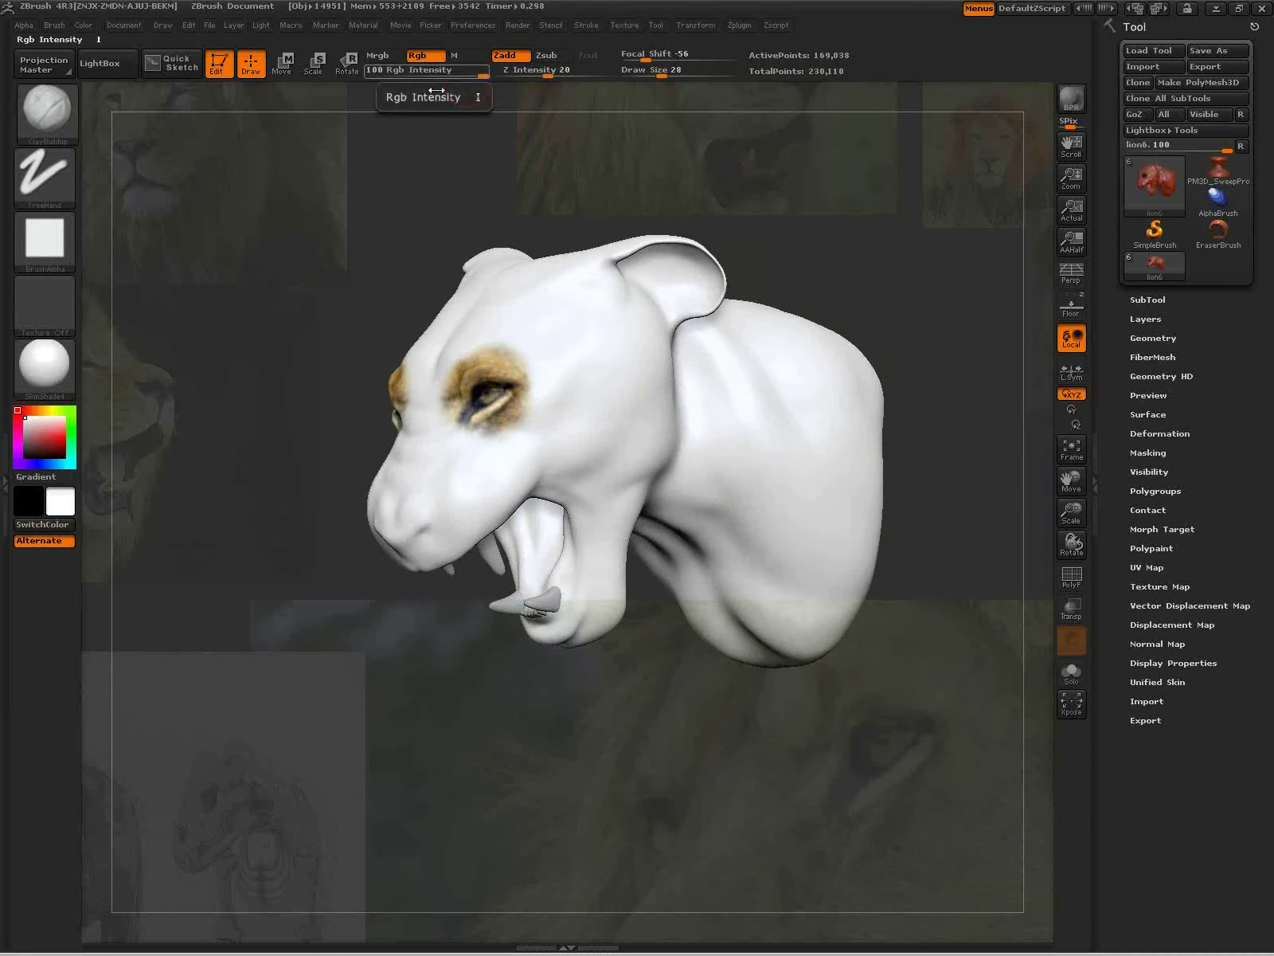
{"action": "left_click", "coordinate": [513, 58]}
{"action": "mouse_move", "coordinate": [515, 406]}
{"action": "left_mouse_down"}
{"action": "mouse_move", "coordinate": [487, 441]}
{"action": "mouse_move", "coordinate": [474, 404]}
{"action": "mouse_move", "coordinate": [501, 322]}
{"action": "left_mouse_up"}
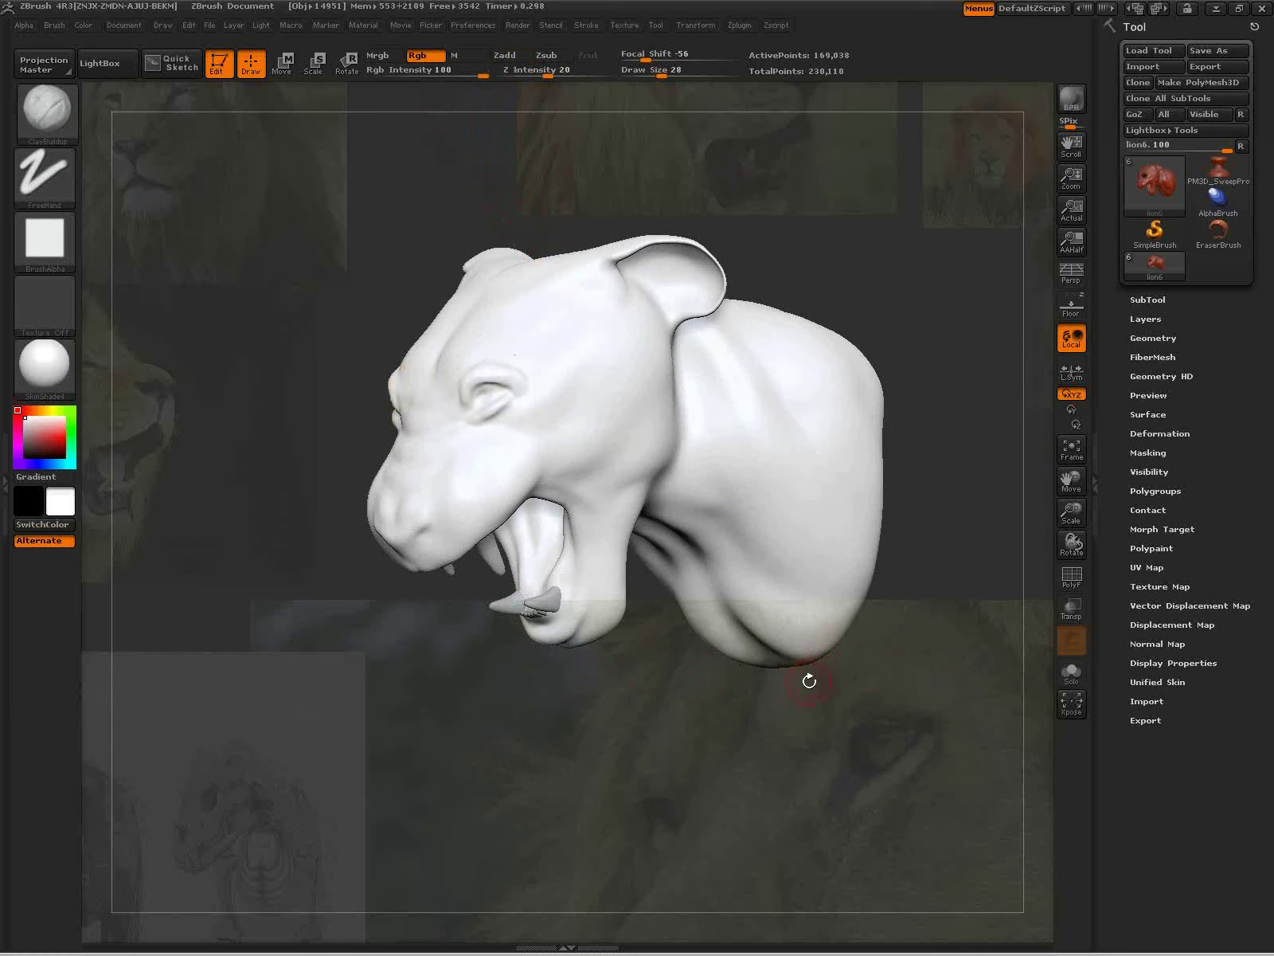
{"action": "left_click", "coordinate": [505, 55]}
Step: Raise the opacity of the faded Spotlight images and load the roar.ZSL Spotlight file
{"action": "key", "text": "shift+z"}
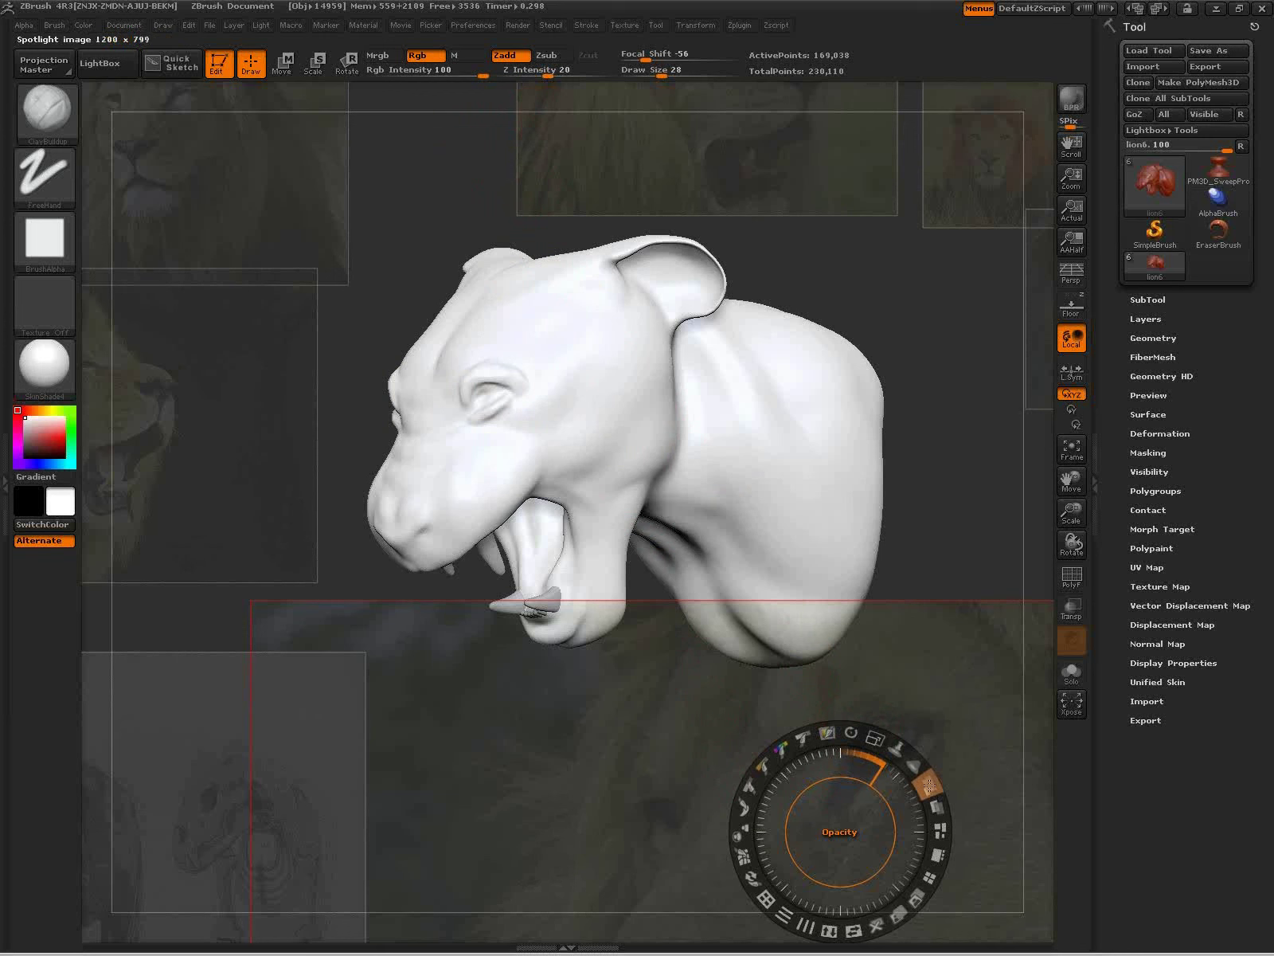
{"action": "left_click_drag", "start_coordinate": [929, 785], "coordinate": [940, 841]}
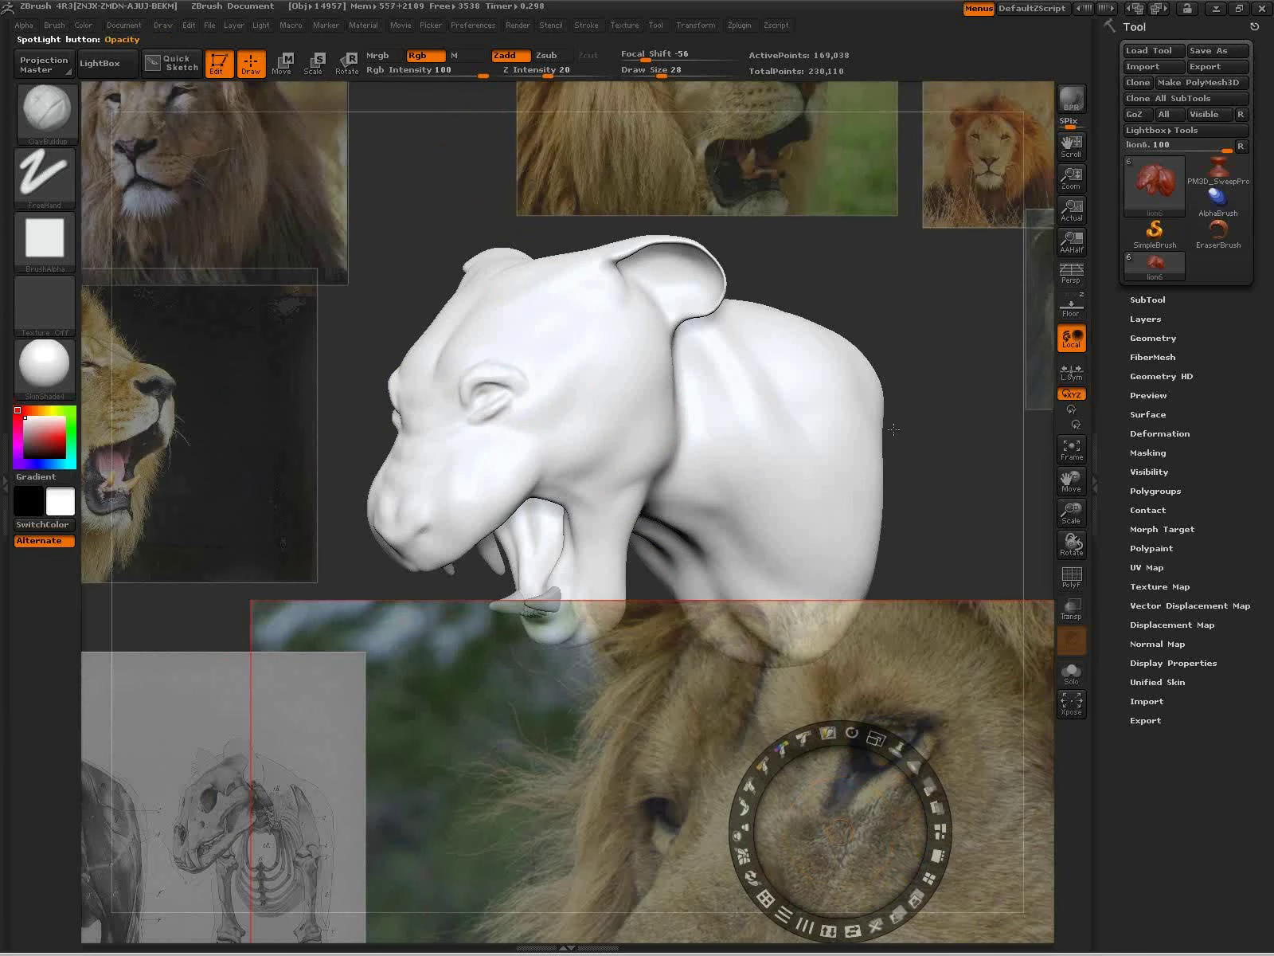
{"action": "left_click", "coordinate": [624, 25]}
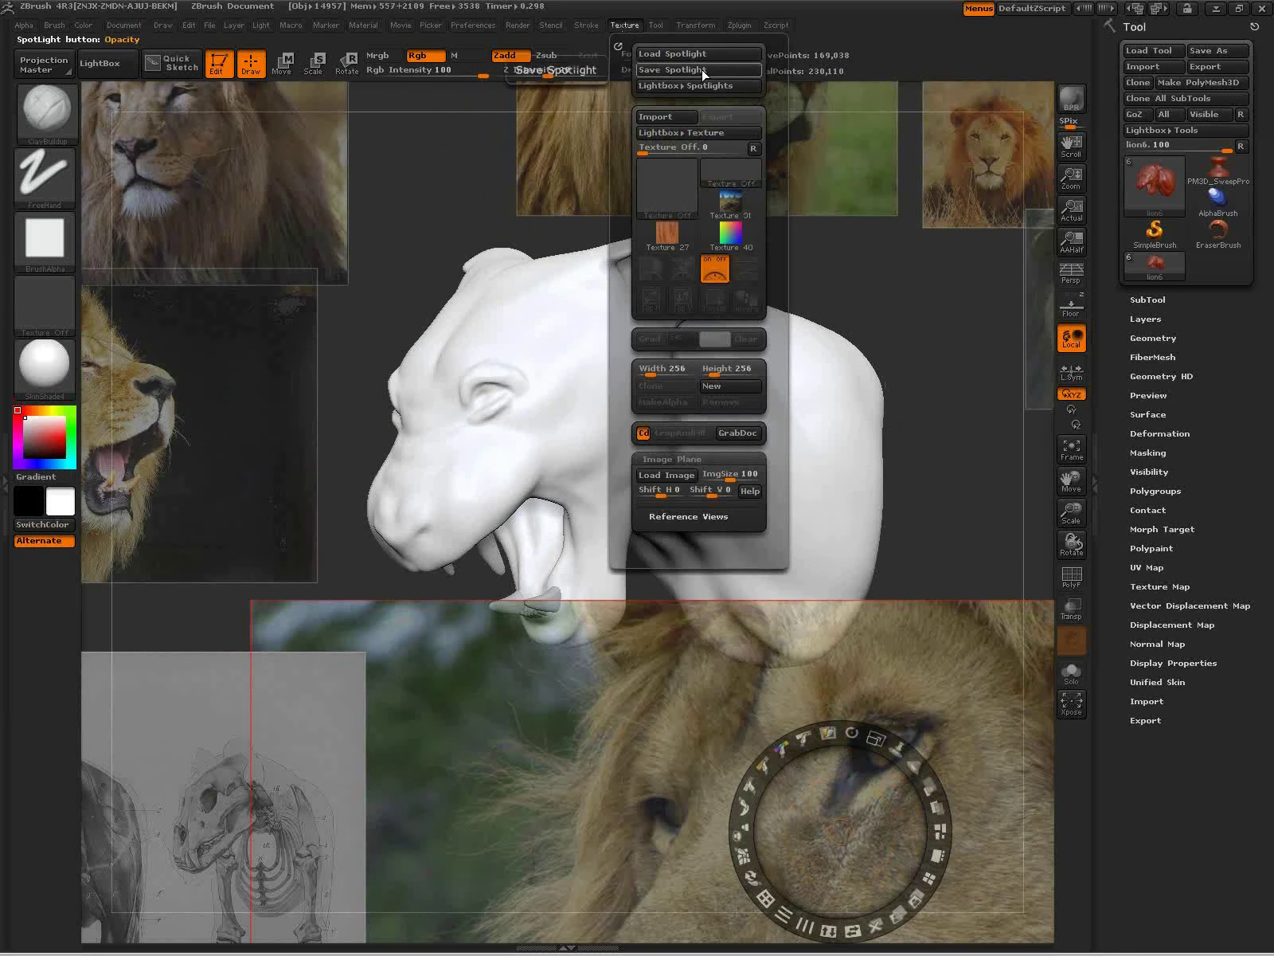
{"action": "left_click", "coordinate": [703, 61]}
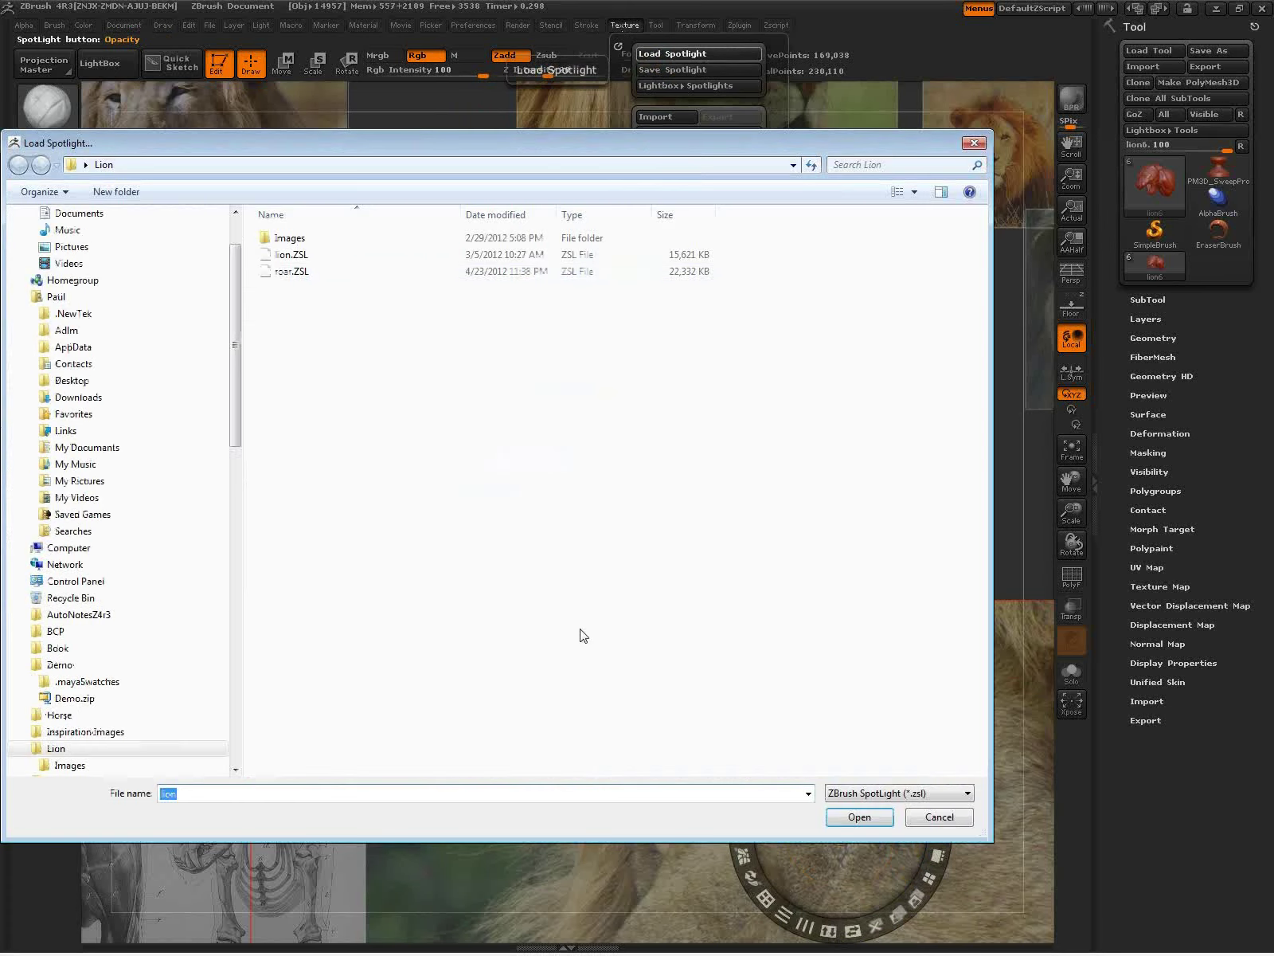
{"action": "double_click", "coordinate": [286, 272]}
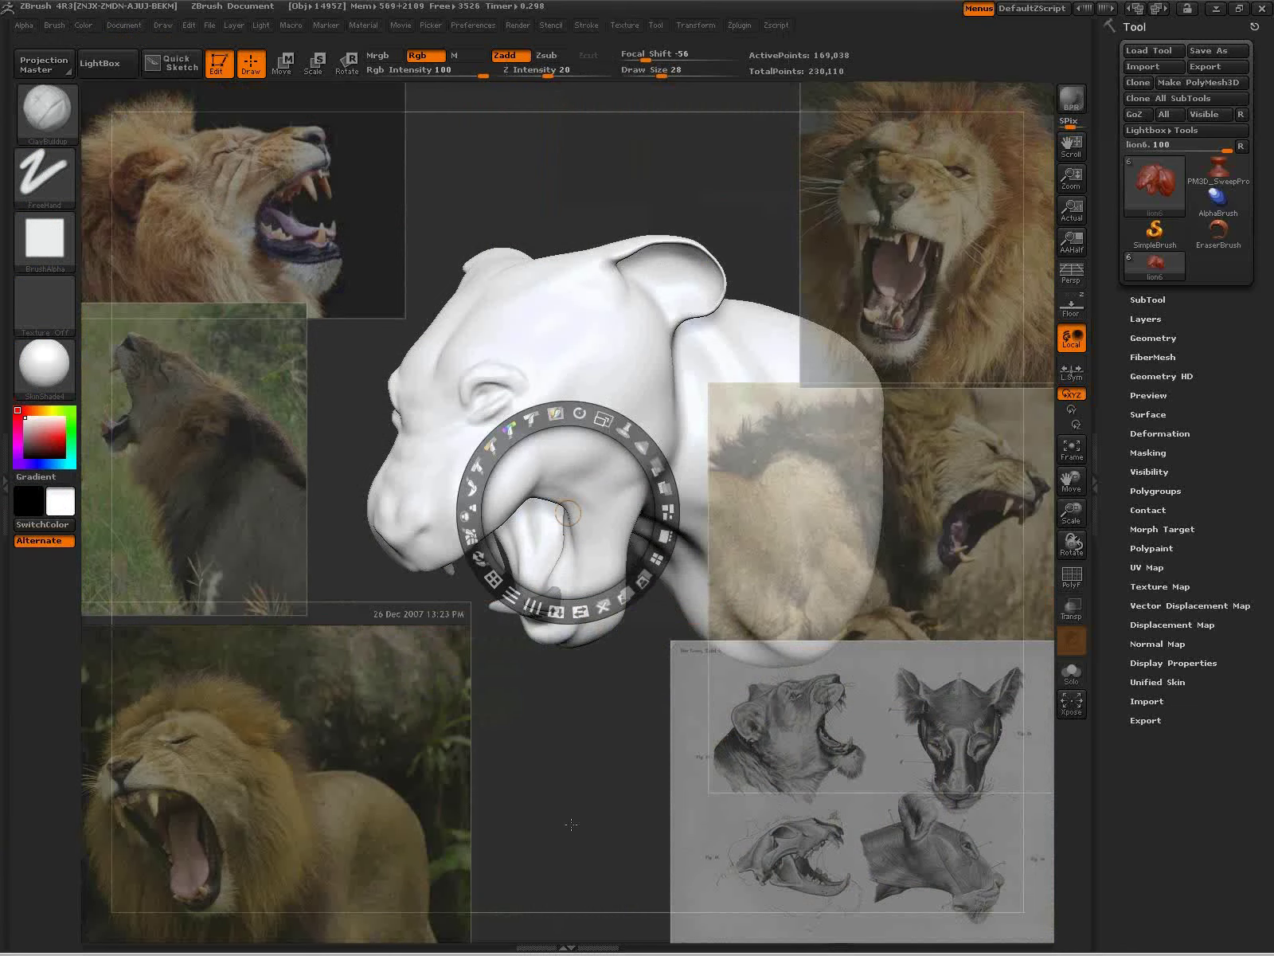
Step: Delete all the loaded roaring lion reference images from Spotlight one by one
{"action": "left_click", "coordinate": [848, 770]}
{"action": "left_click", "coordinate": [918, 704]}
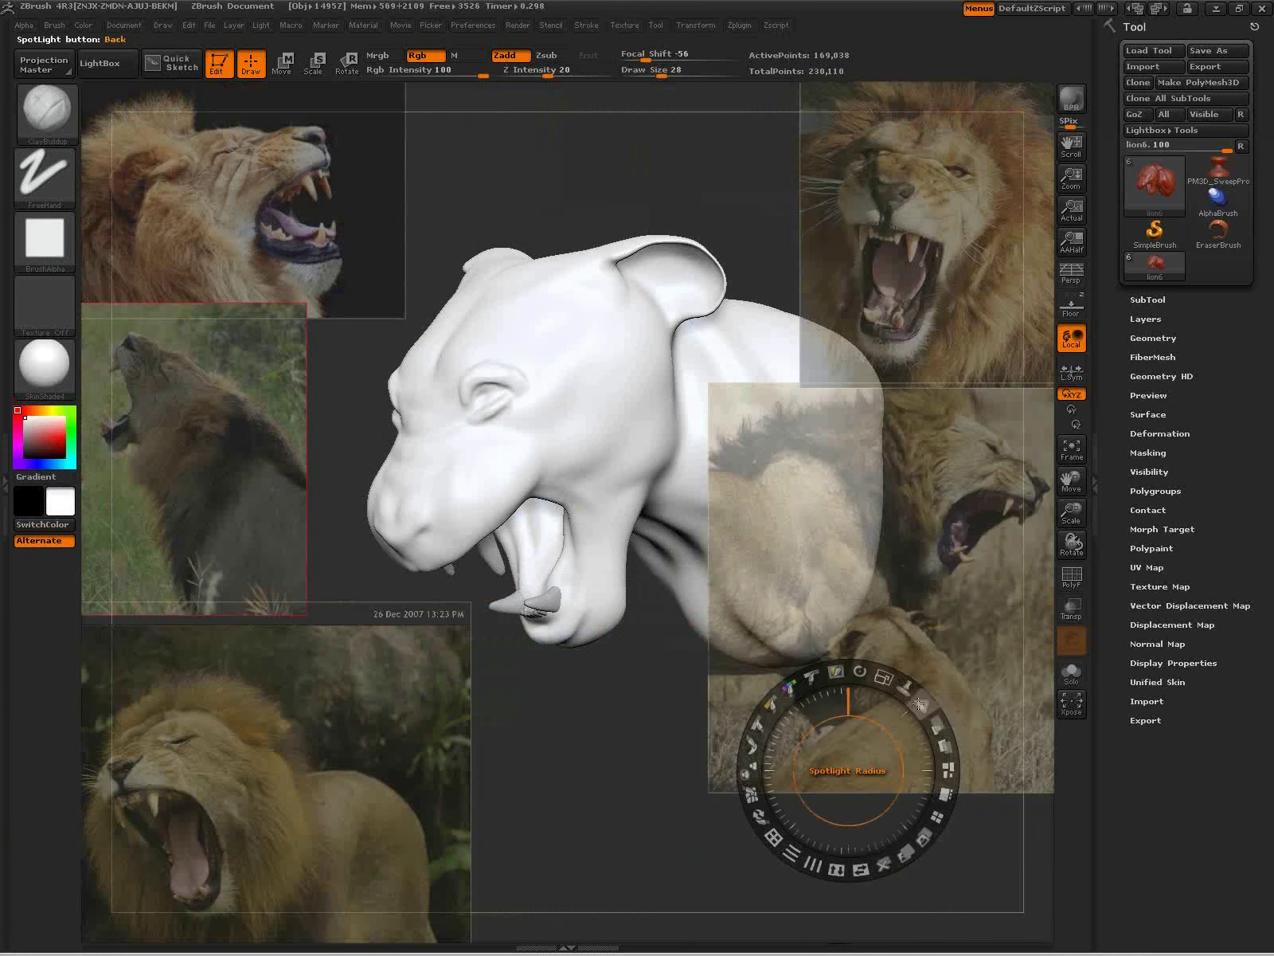
{"action": "left_click", "coordinate": [949, 600]}
{"action": "left_click", "coordinate": [977, 693]}
{"action": "left_click", "coordinate": [944, 321]}
{"action": "left_click", "coordinate": [978, 416]}
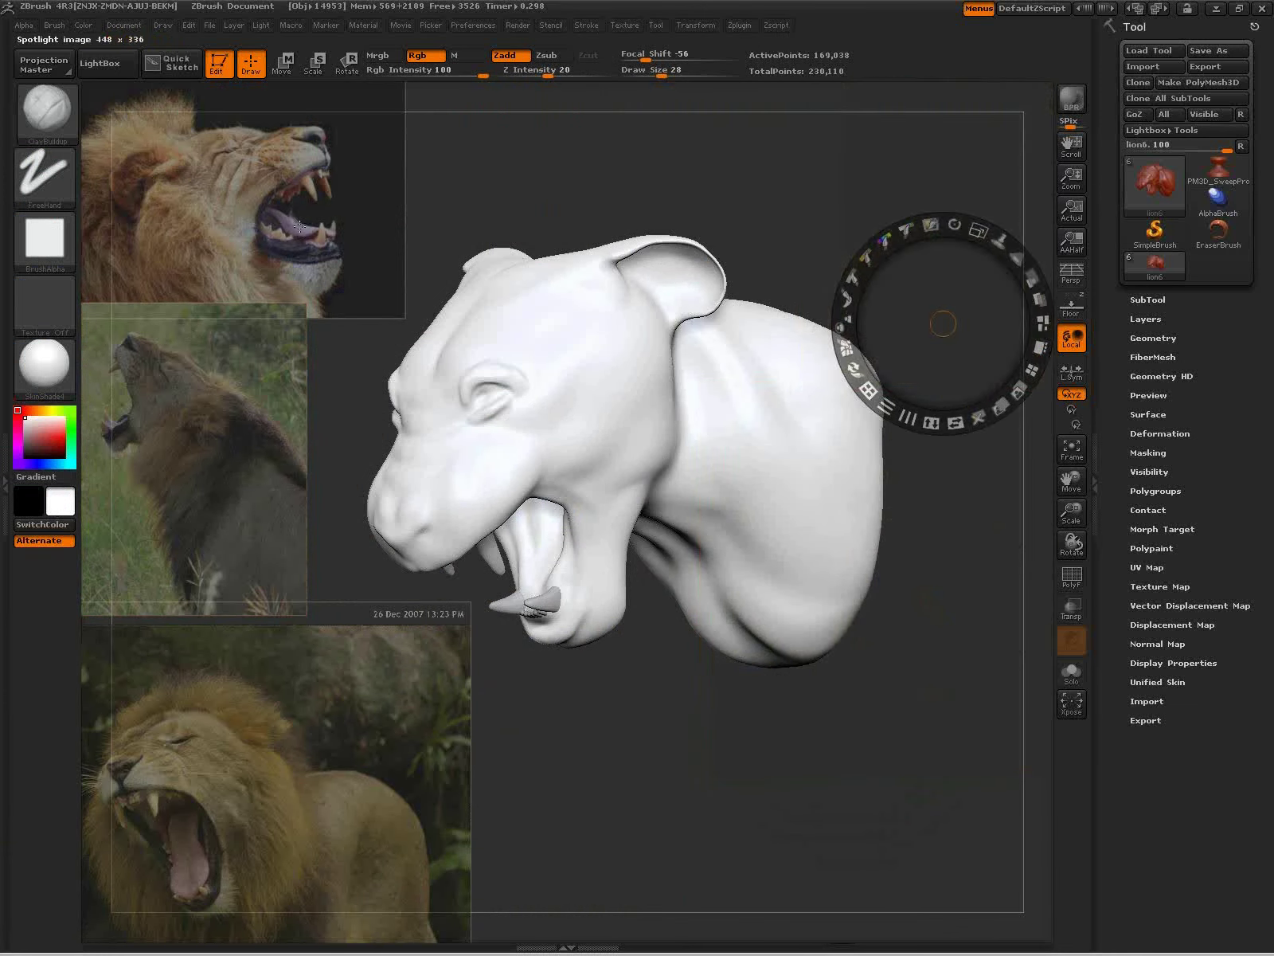
{"action": "left_click", "coordinate": [302, 230]}
{"action": "left_click", "coordinate": [338, 321]}
{"action": "left_click", "coordinate": [231, 457]}
{"action": "left_click", "coordinate": [269, 551]}
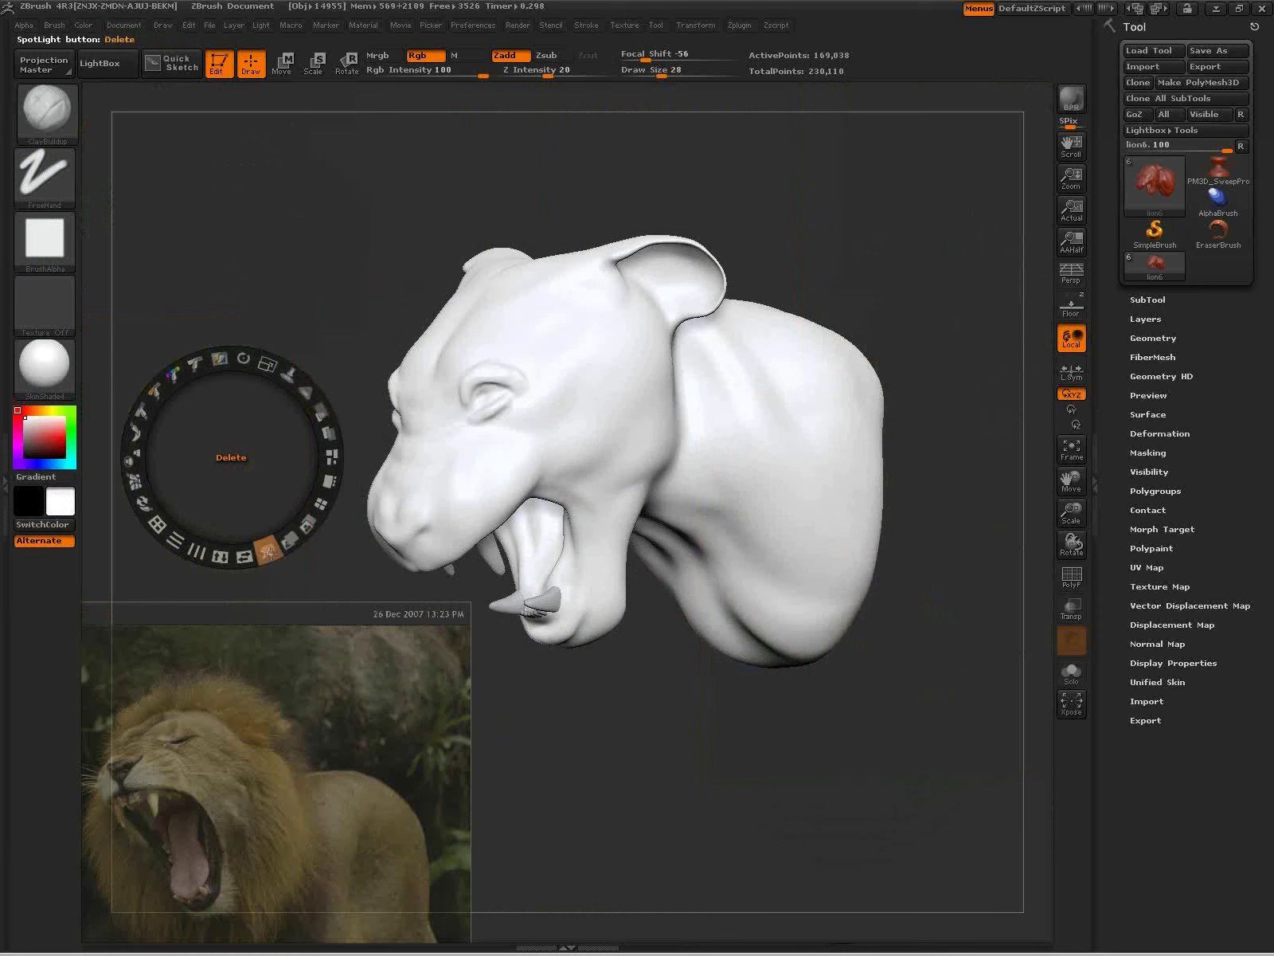
{"action": "left_click", "coordinate": [269, 552]}
Step: Add the desert image Texture 01 to Spotlight and look through the LightBox texture library
{"action": "left_click", "coordinate": [626, 26]}
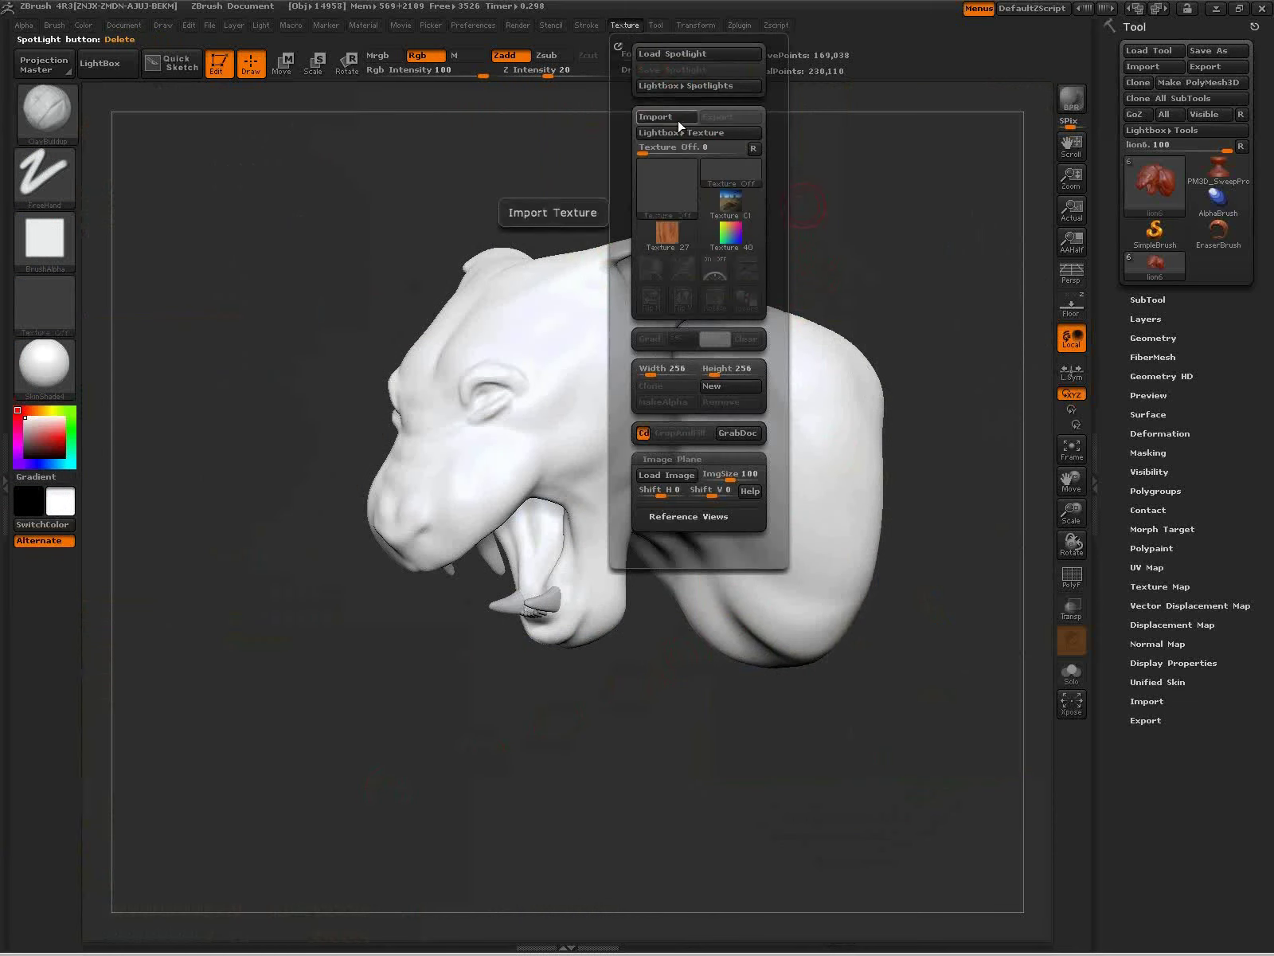
{"action": "left_click", "coordinate": [731, 209]}
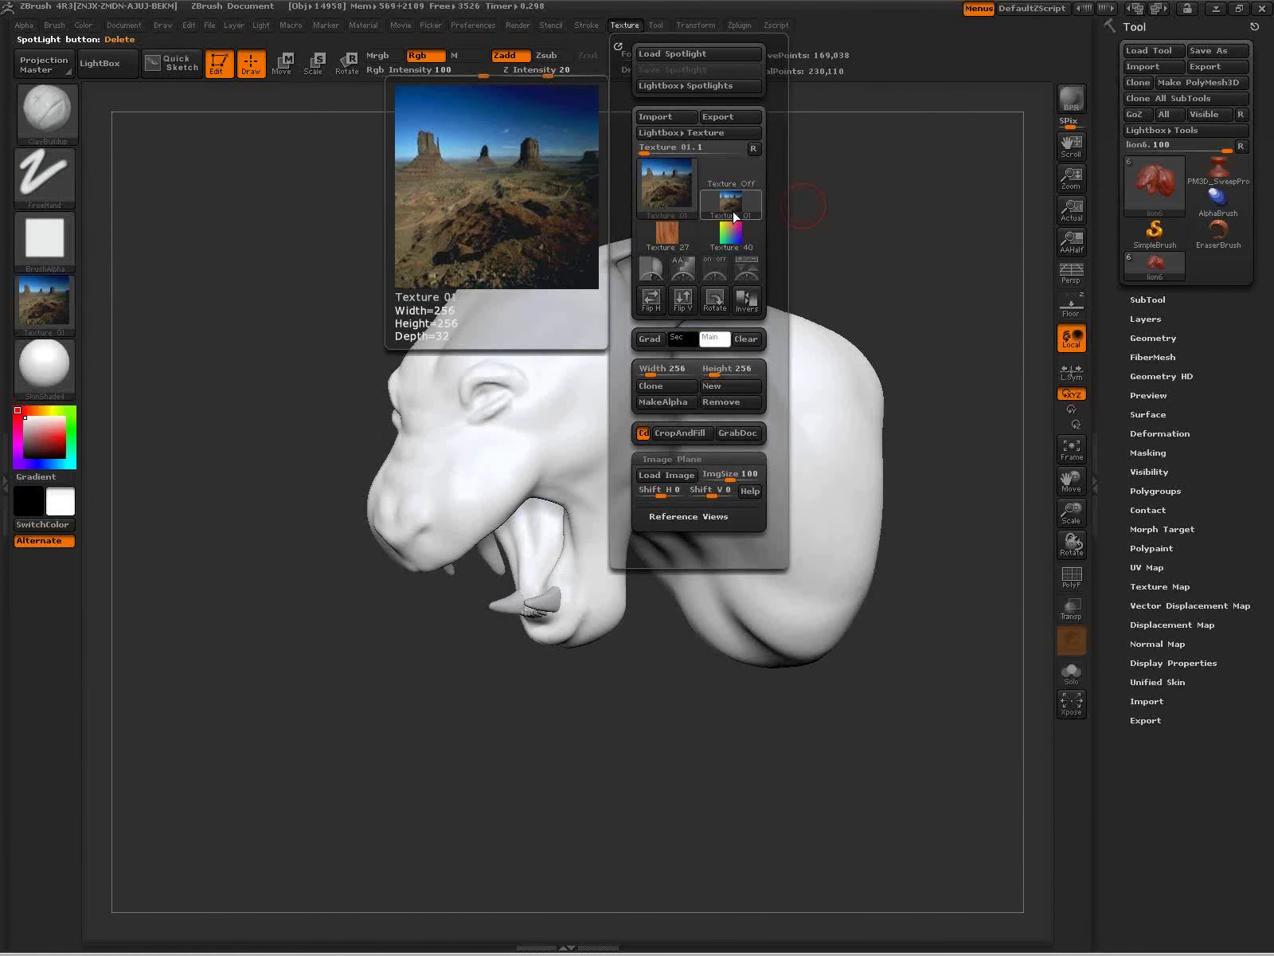
{"action": "left_click", "coordinate": [749, 275]}
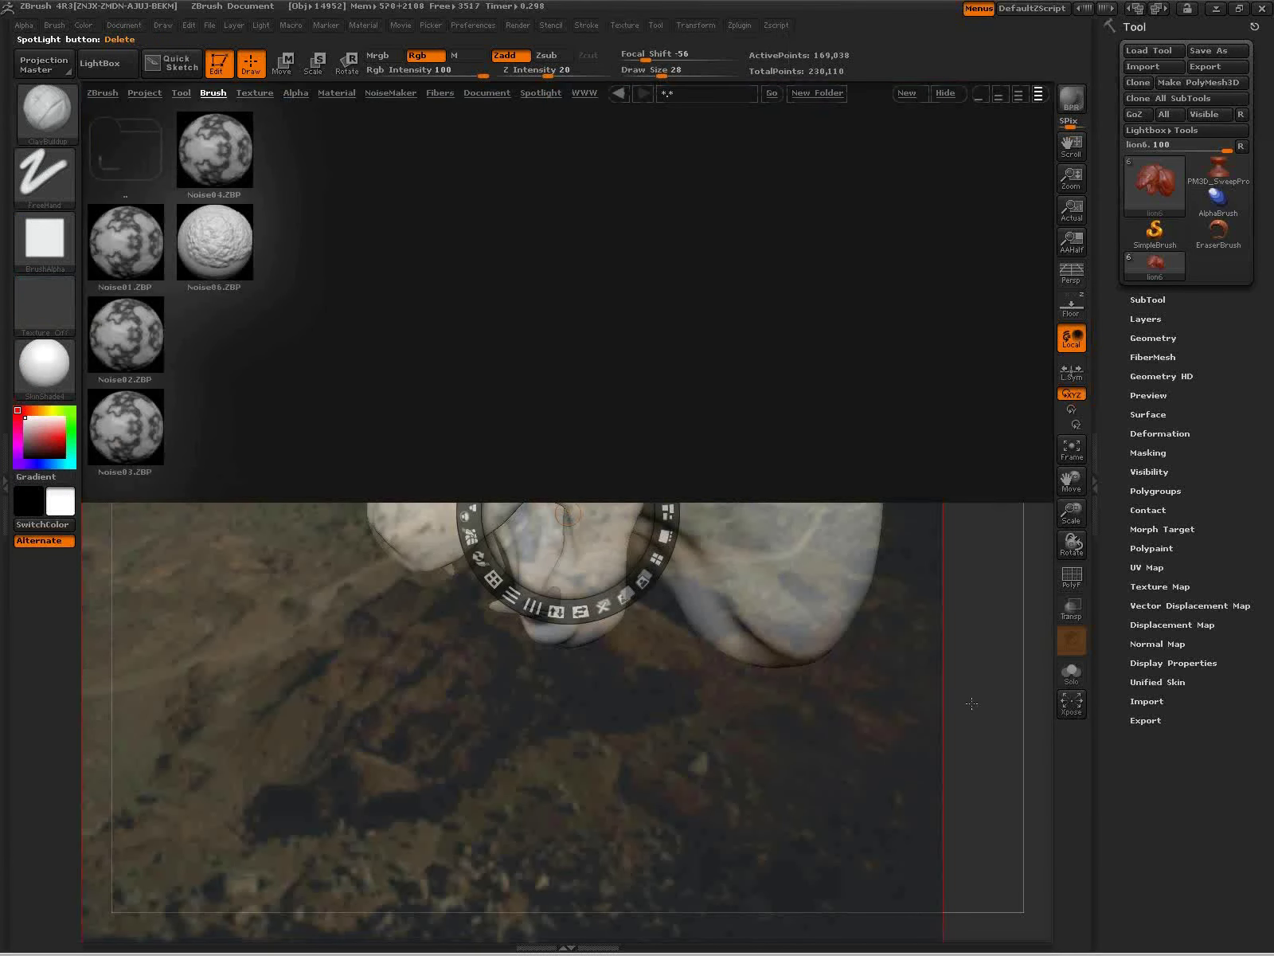
{"action": "left_click", "coordinate": [263, 93]}
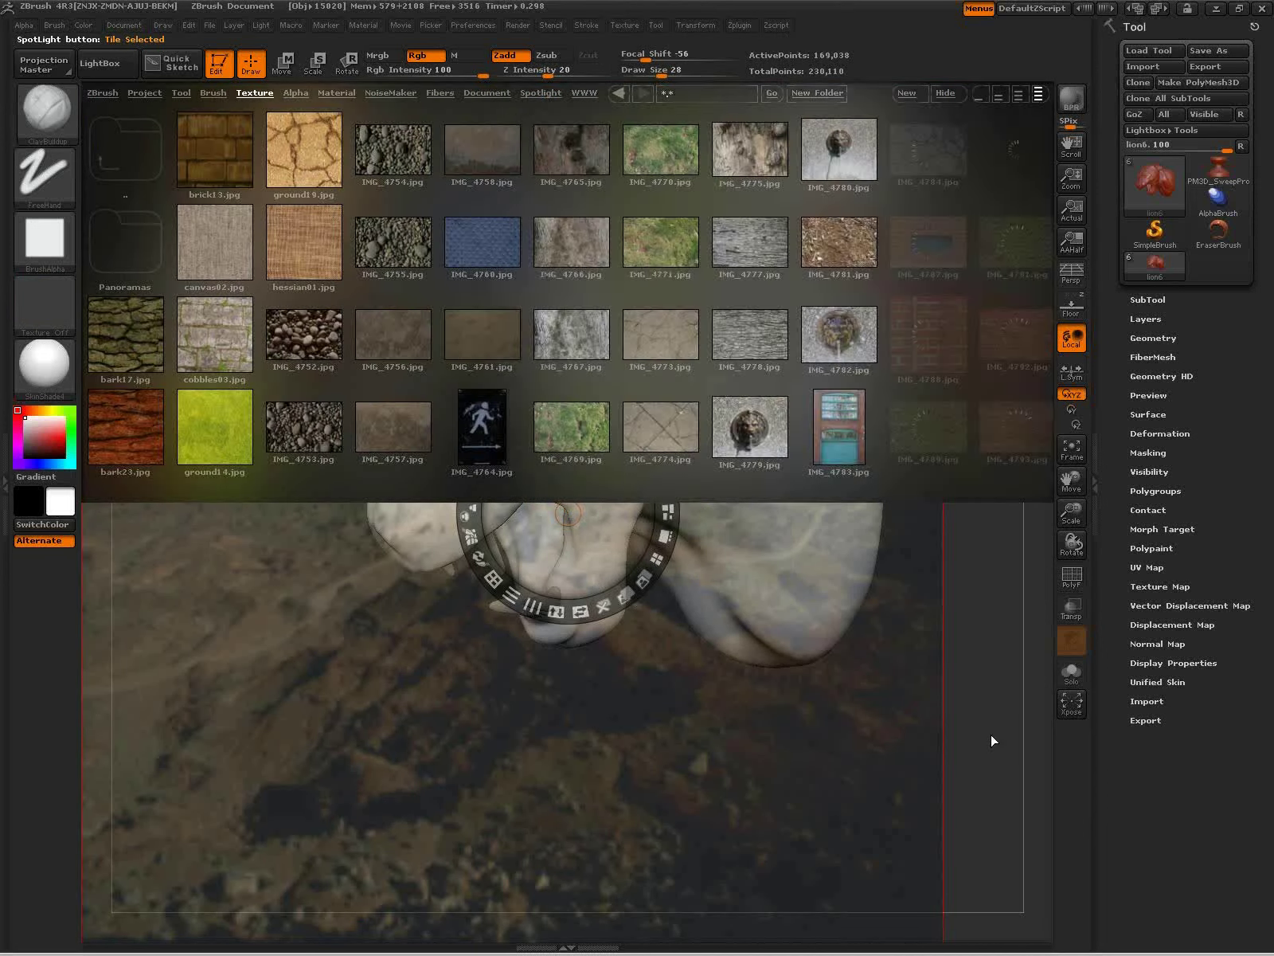
{"action": "key", "text": "comma"}
Step: Move the tiled desert image away from the lion head into a corner of the canvas
{"action": "left_click_drag", "start_coordinate": [603, 418], "coordinate": [168, 175]}
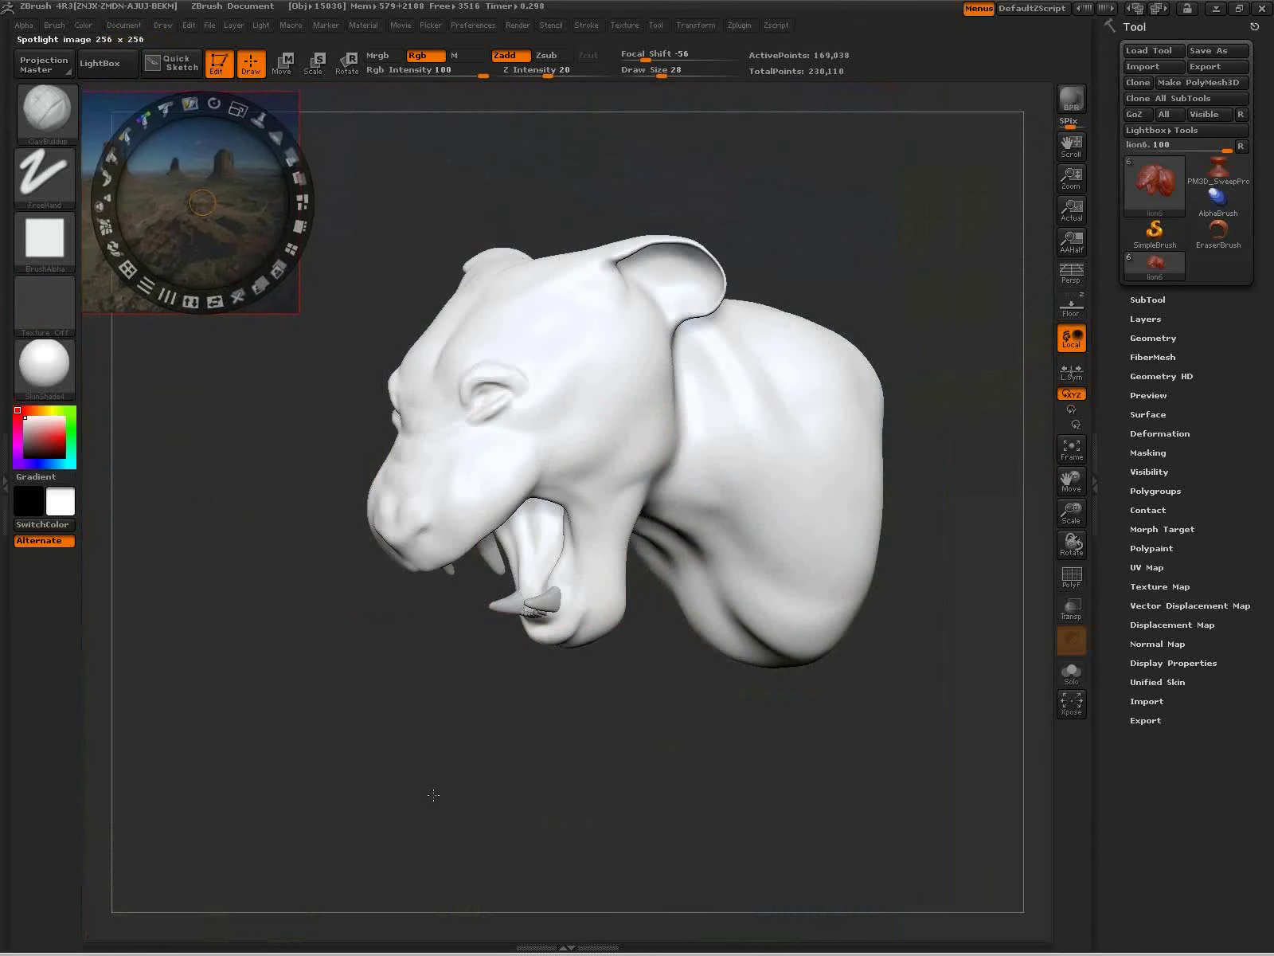
{"action": "left_click_drag", "start_coordinate": [265, 188], "coordinate": [254, 169]}
{"action": "left_click", "coordinate": [625, 24]}
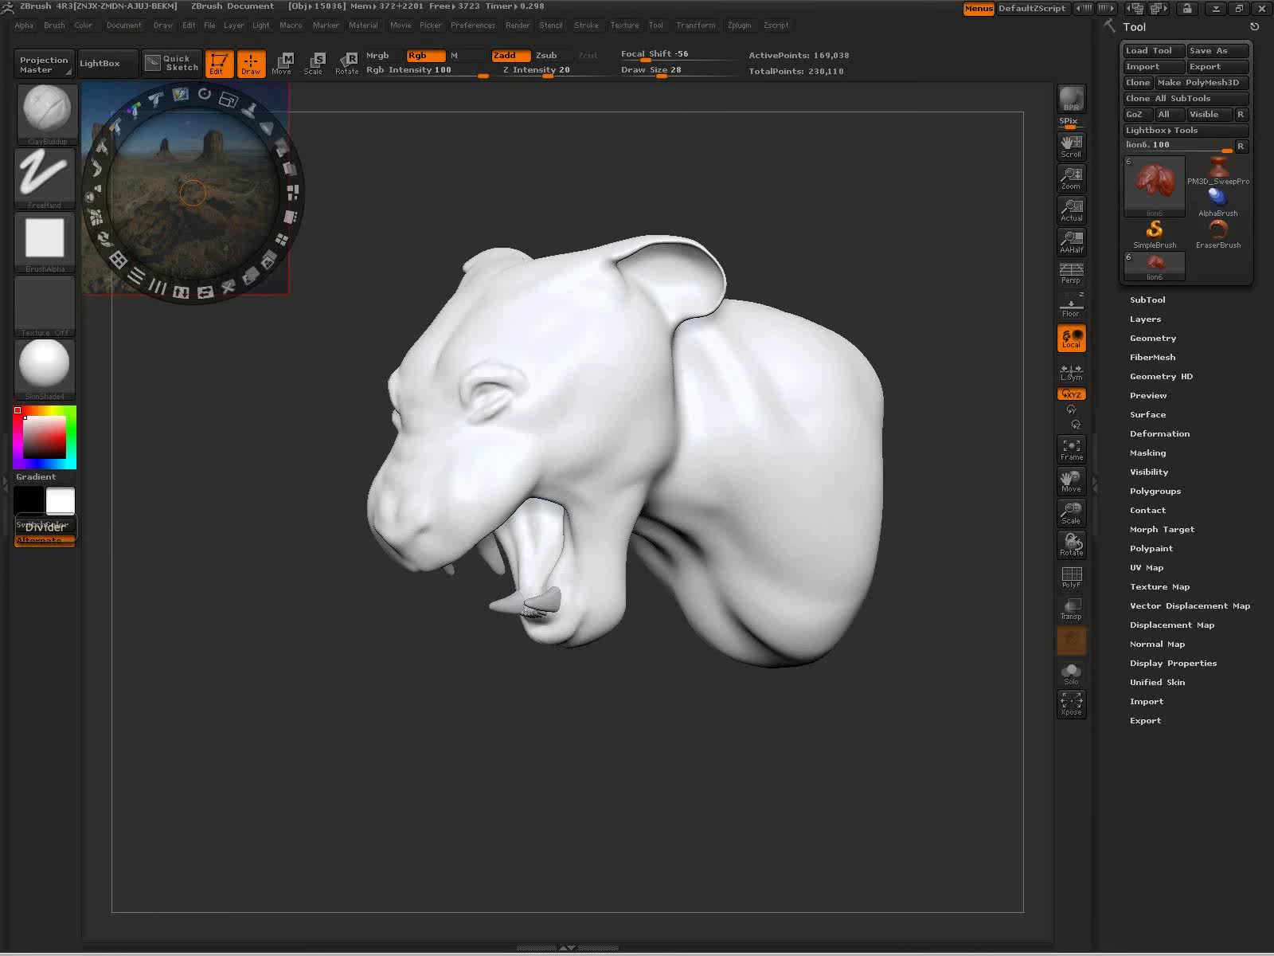
Step: Switch to Firefox, look over the Pixologic 3rd Party Training page and open the World of the Red Sands thread on ZBrushCentral
{"action": "key", "text": "alt+Tab"}
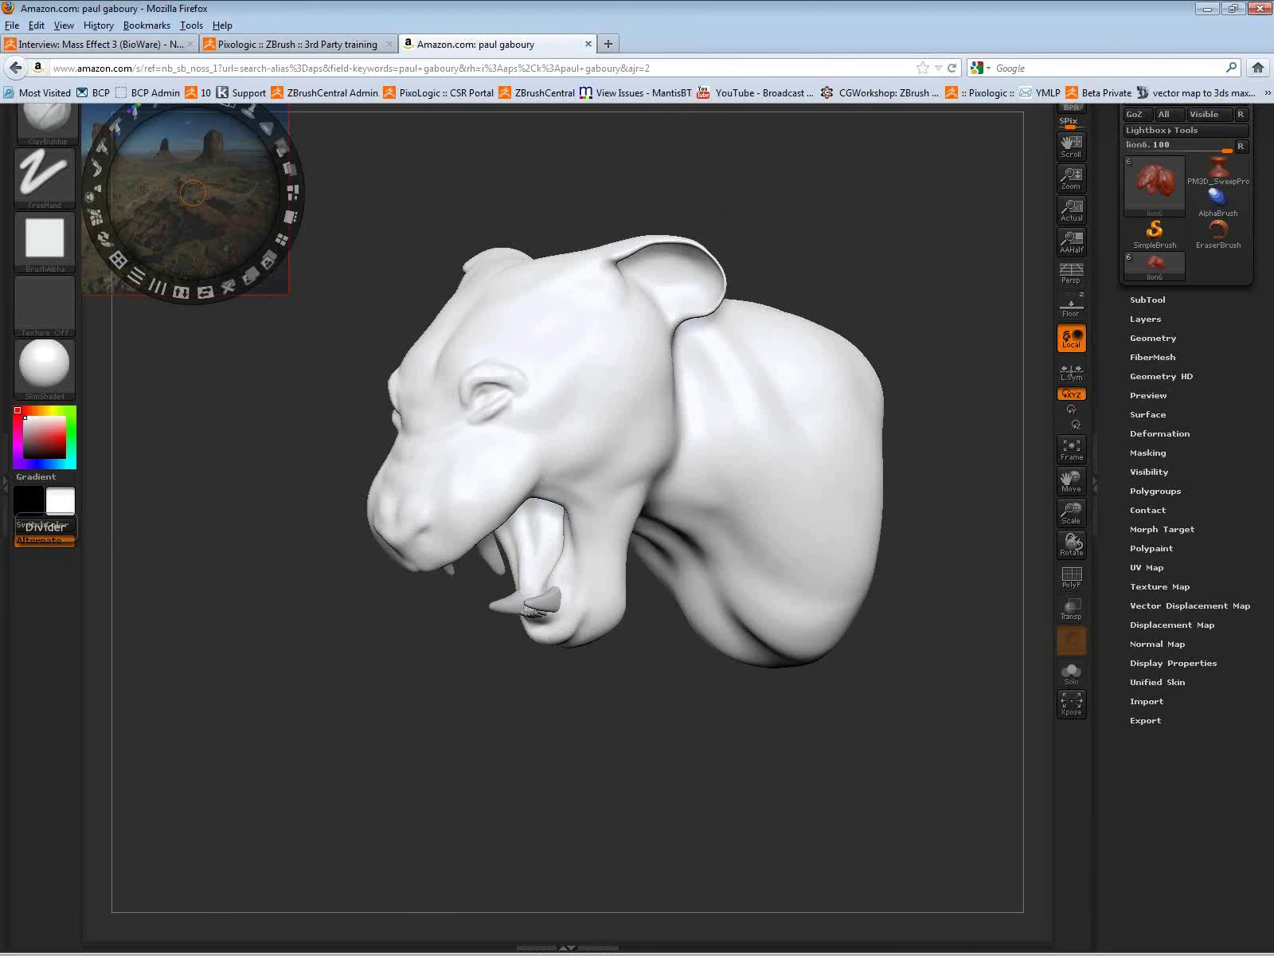
{"action": "left_click", "coordinate": [328, 48]}
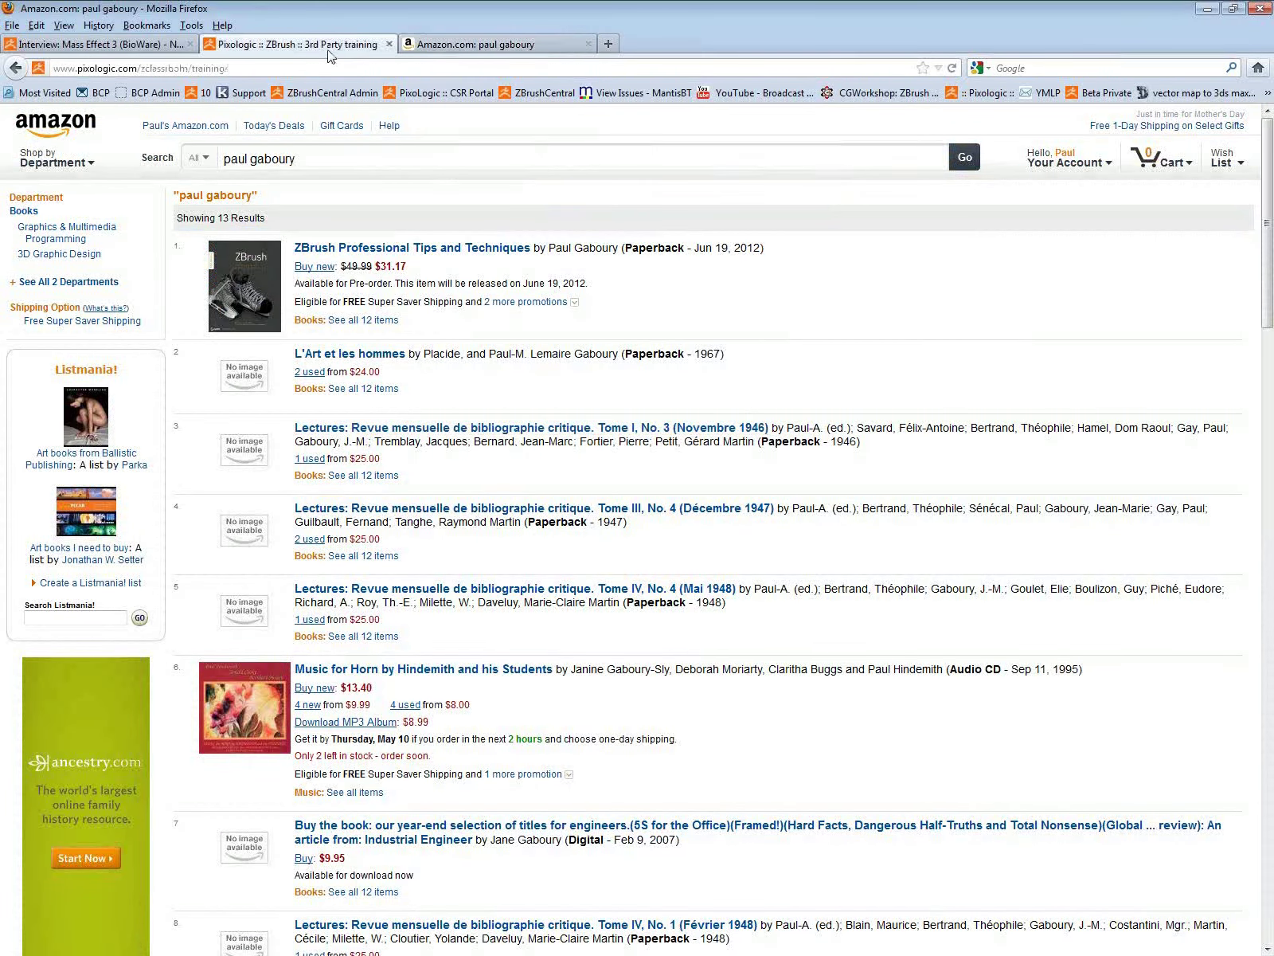
{"action": "left_click", "coordinate": [172, 44]}
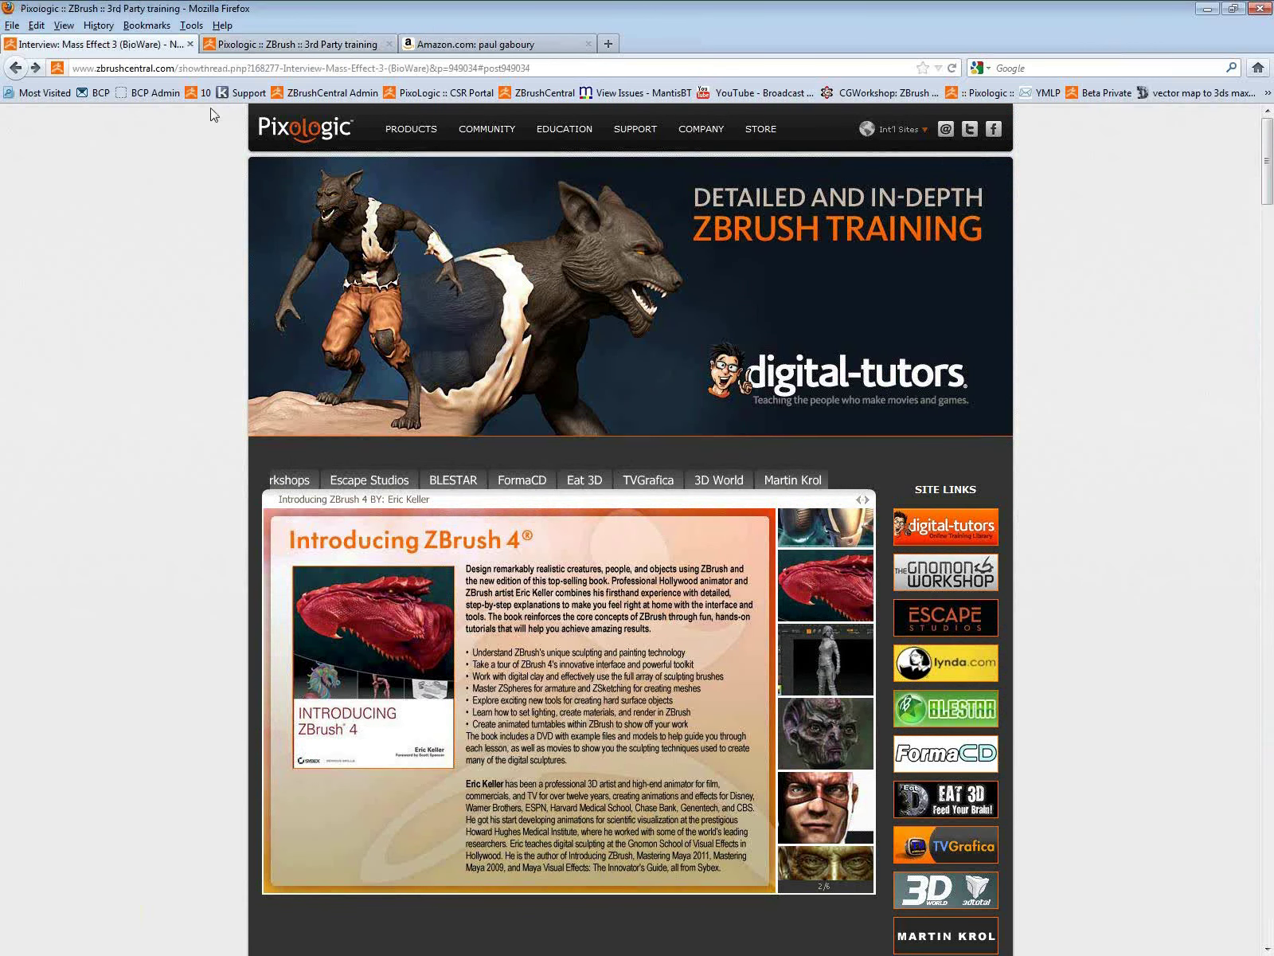
{"action": "left_click", "coordinate": [693, 296]}
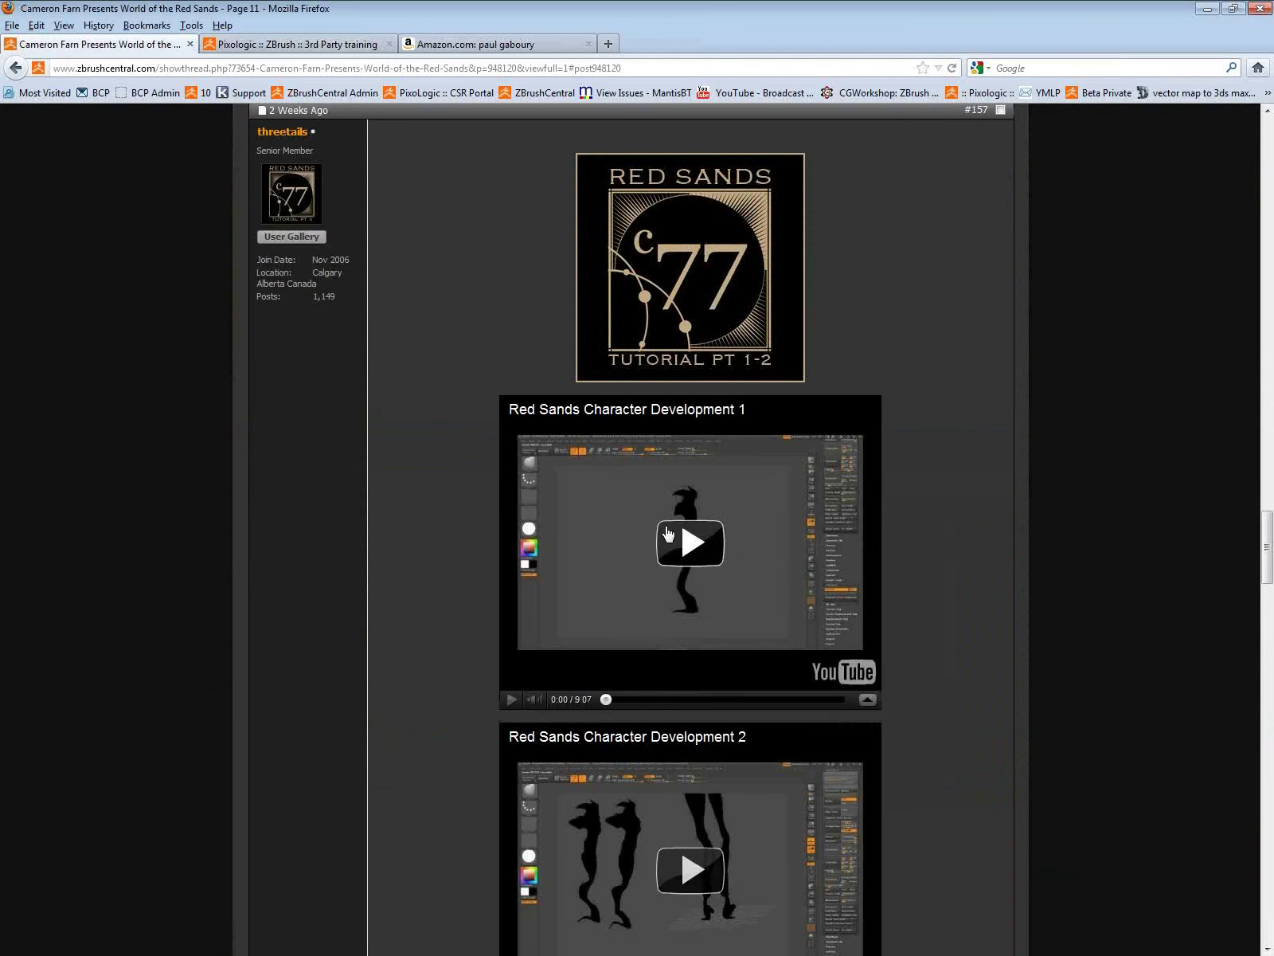
Step: Check the Education options on the Pixologic site and open its User Group Meetings page
{"action": "left_click", "coordinate": [330, 48]}
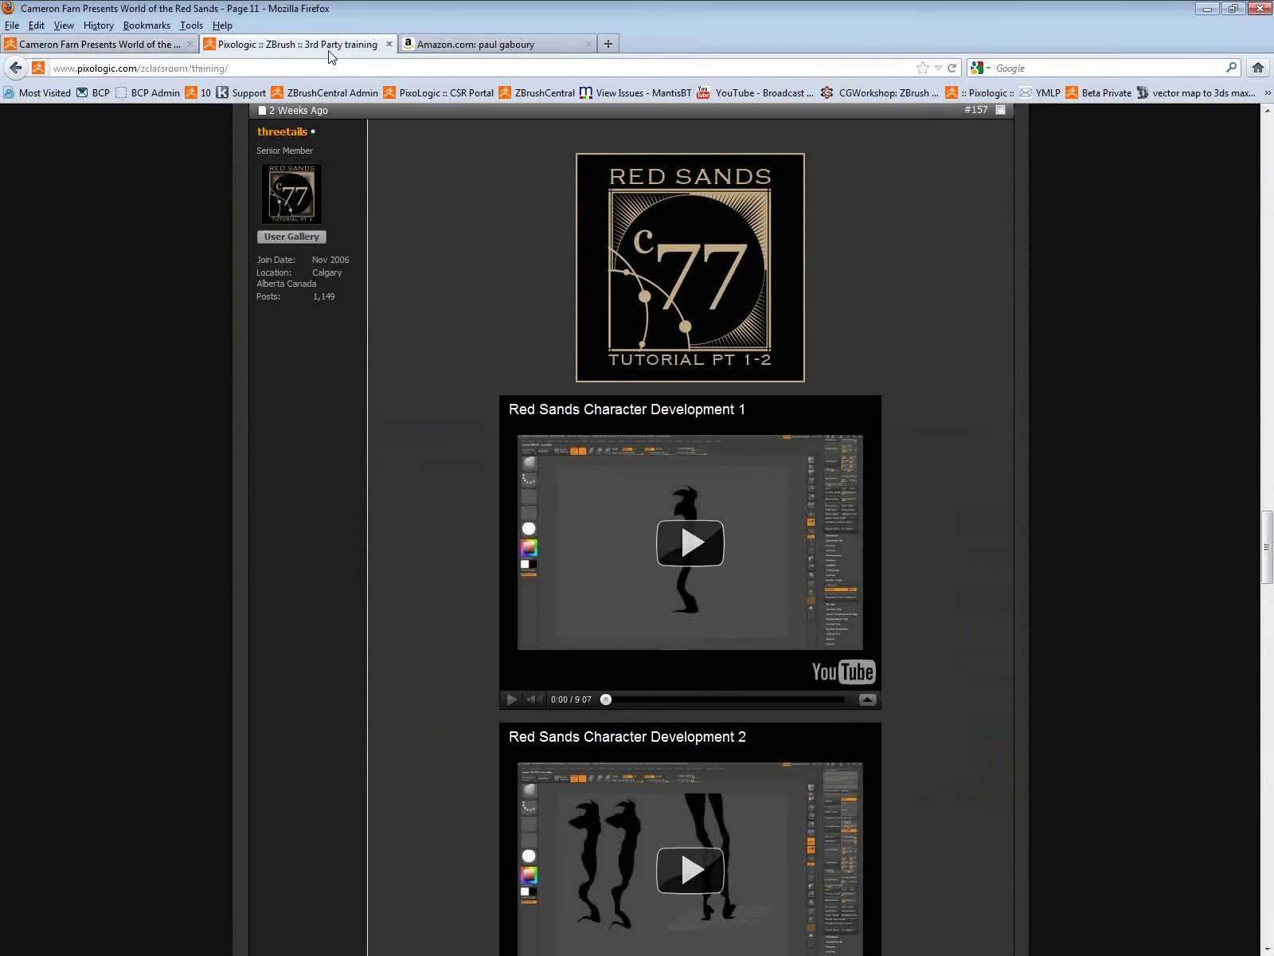
{"action": "mouse_move", "coordinate": [558, 134]}
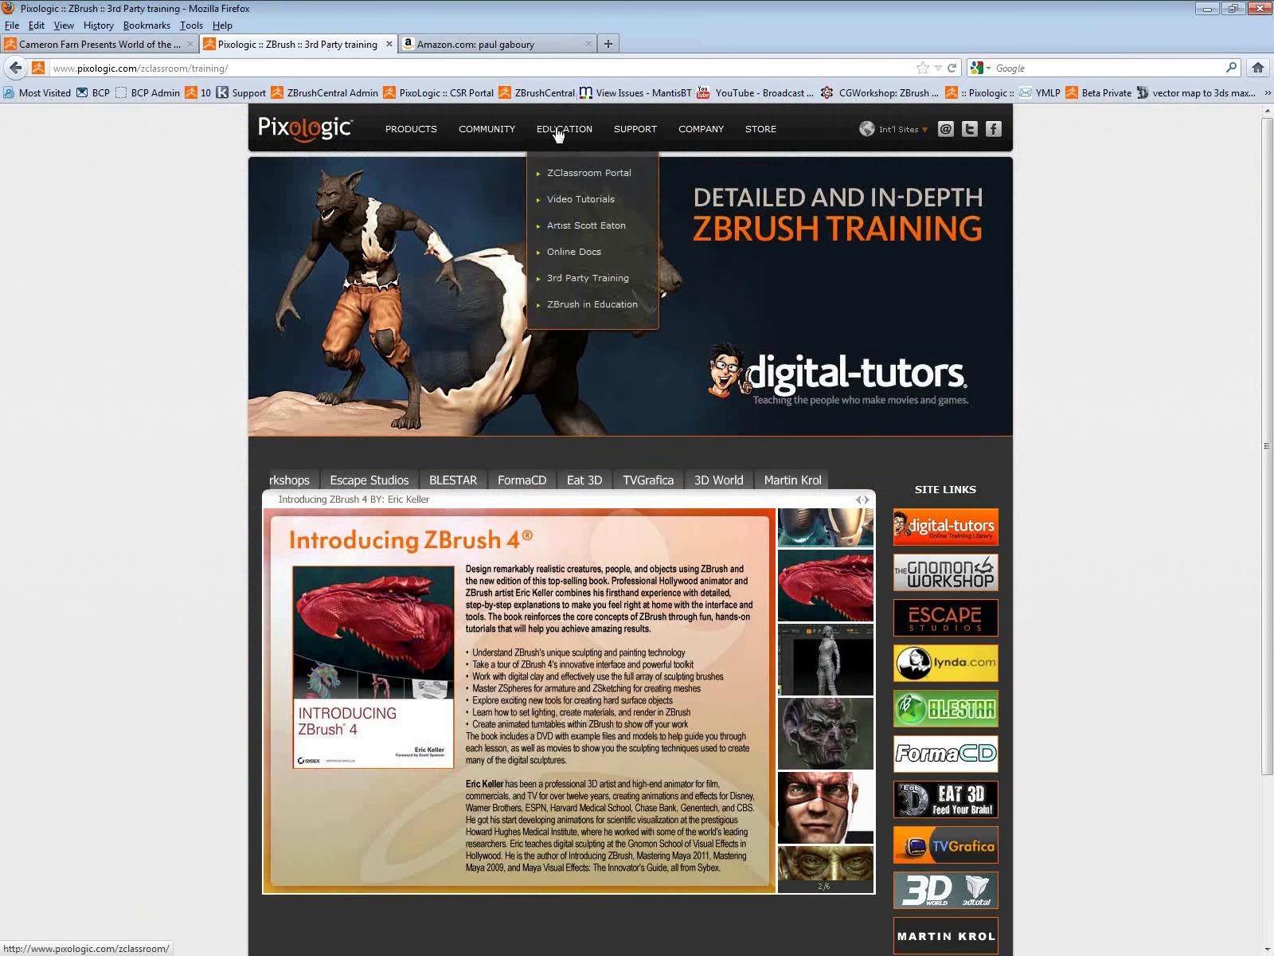
{"action": "mouse_move", "coordinate": [490, 132]}
{"action": "left_click", "coordinate": [474, 338]}
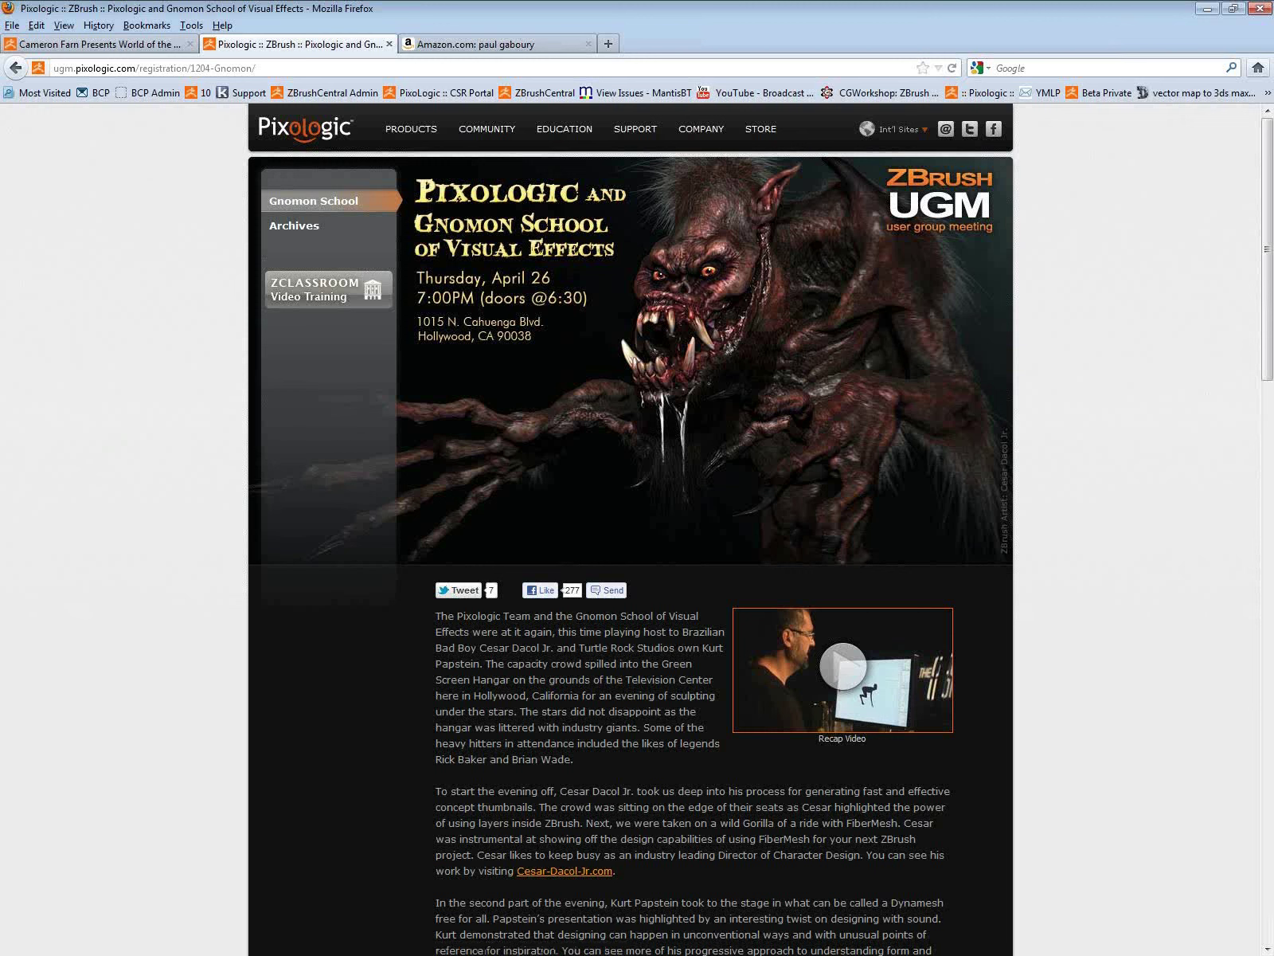
Step: Switch back to ZBrush and hide Spotlight with its desert image
{"action": "left_click", "coordinate": [487, 955]}
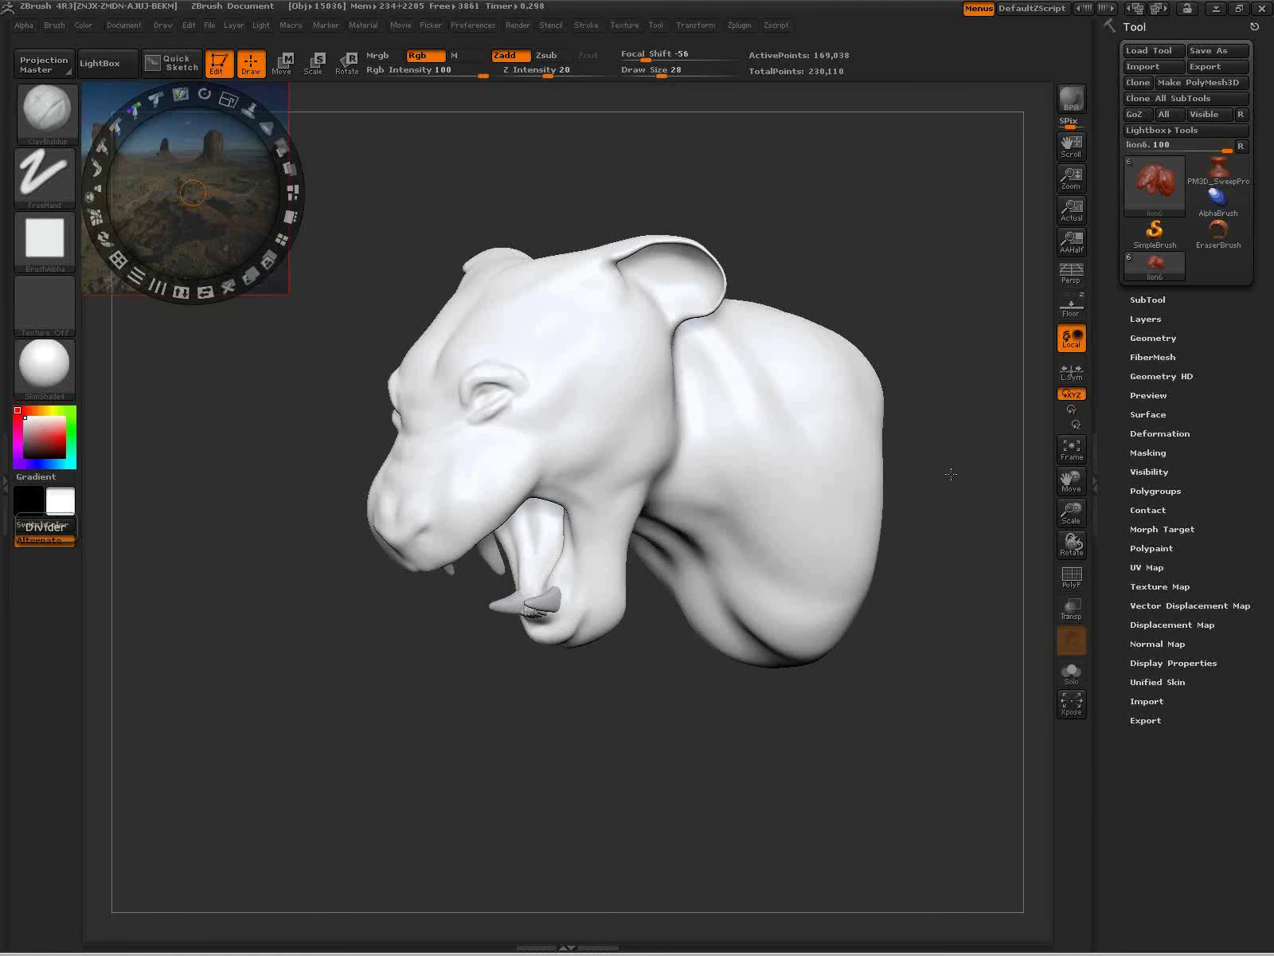
{"action": "key", "text": "z"}
{"action": "key", "text": "z"}
{"action": "key", "text": "shift+z"}
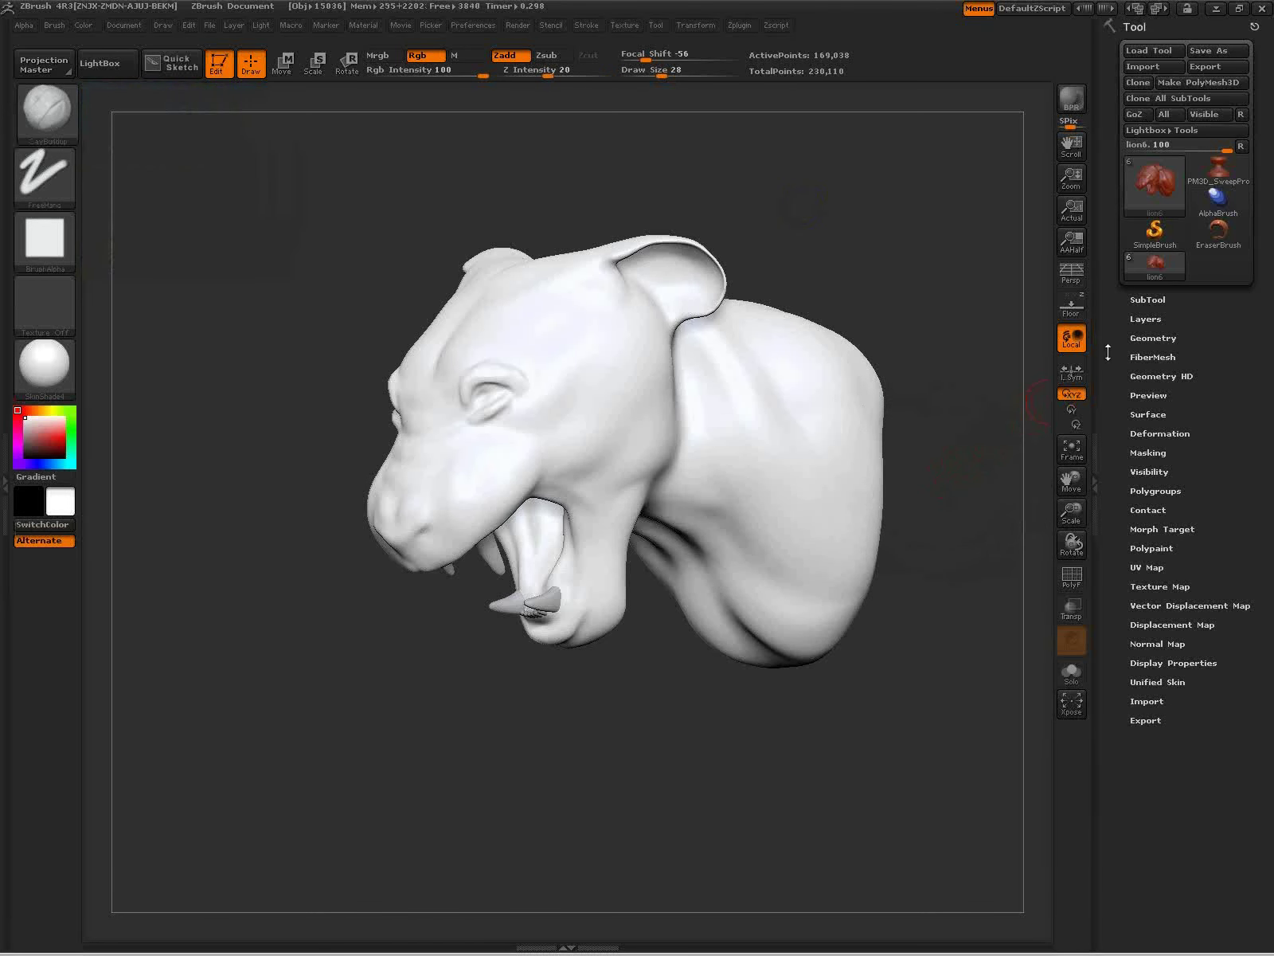
Step: Set Modo as the GoZ application and send the PM3D_SweepProfile3D tool to it with GoZ
{"action": "left_click", "coordinate": [1241, 116]}
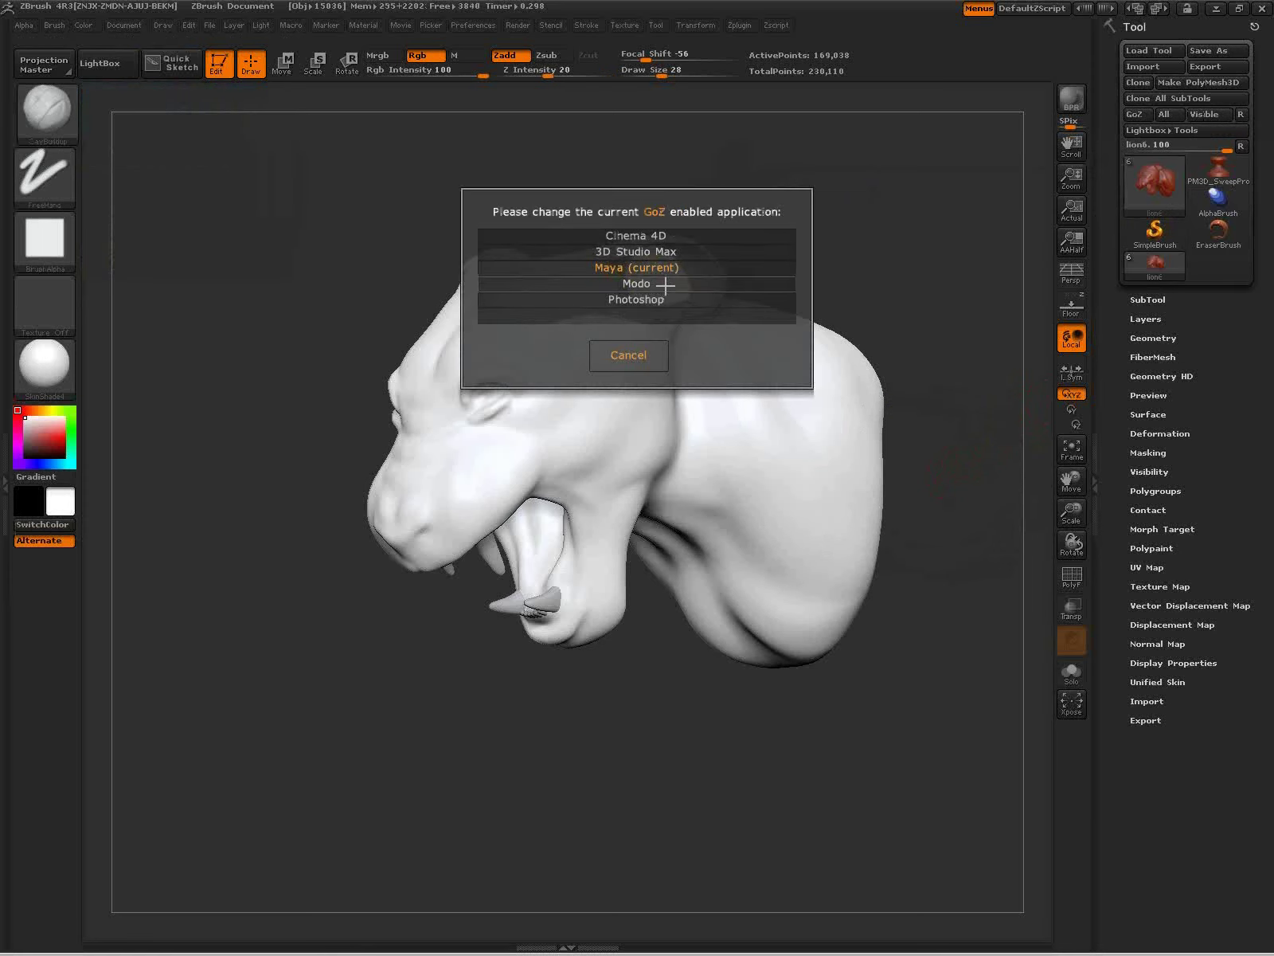
{"action": "left_click", "coordinate": [662, 283]}
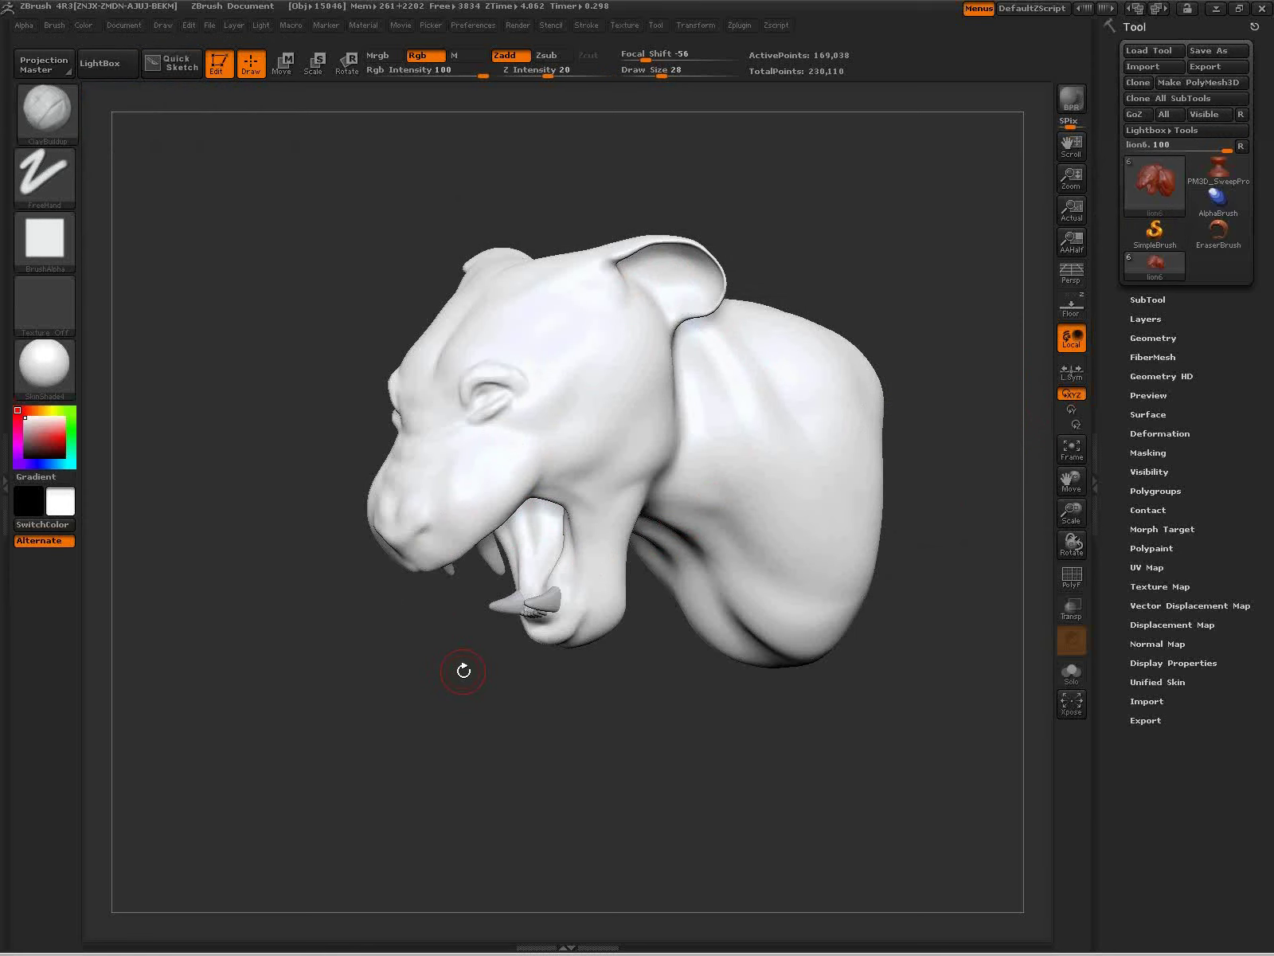
{"action": "left_click", "coordinate": [1217, 171]}
{"action": "left_click", "coordinate": [1137, 119]}
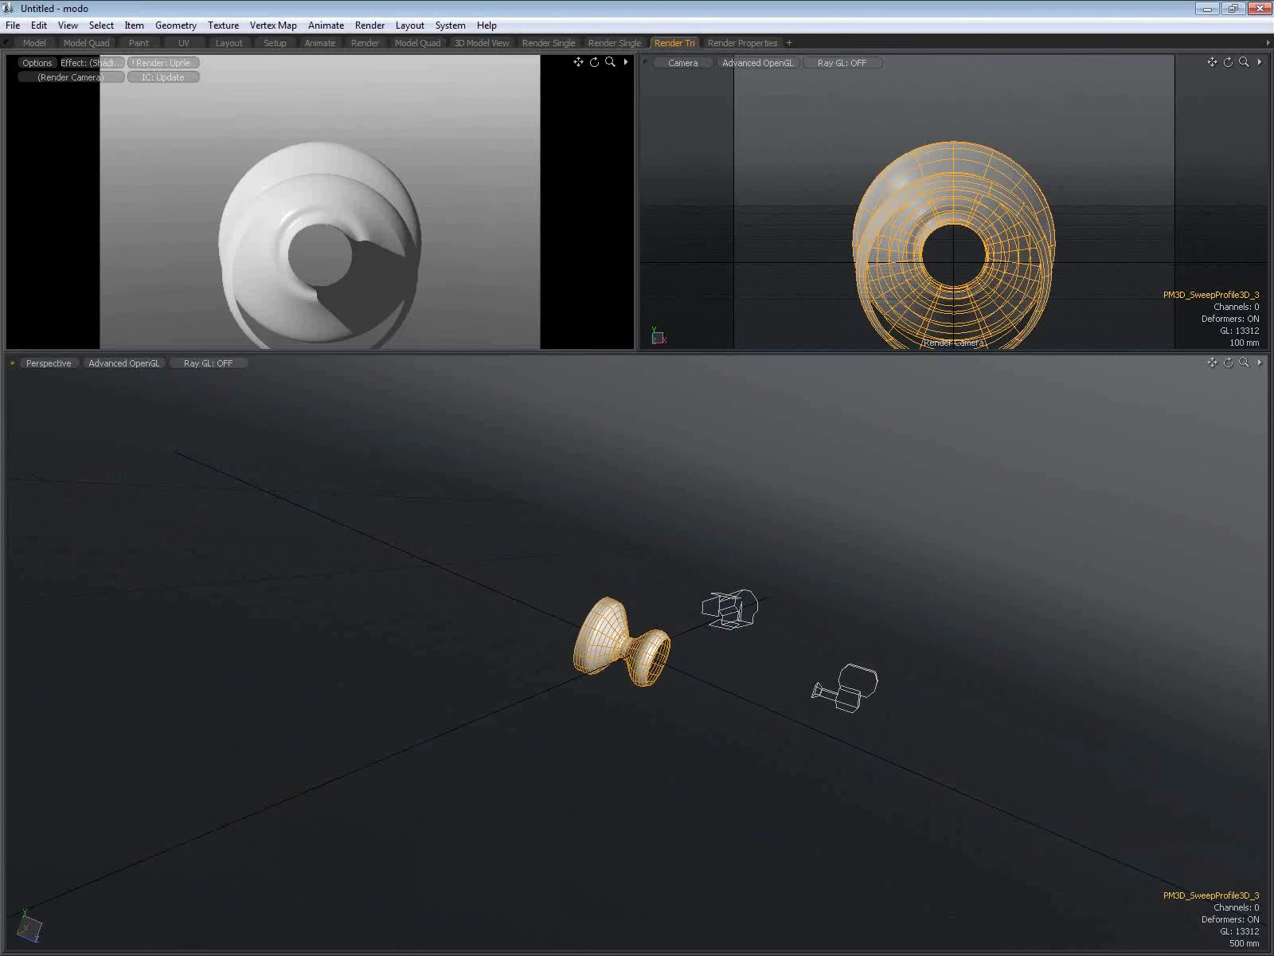
Step: Switch to Firefox and open the GoZ page under Import/Export in Pixologic's ZBrush feature overview
{"action": "key", "text": "alt+Tab"}
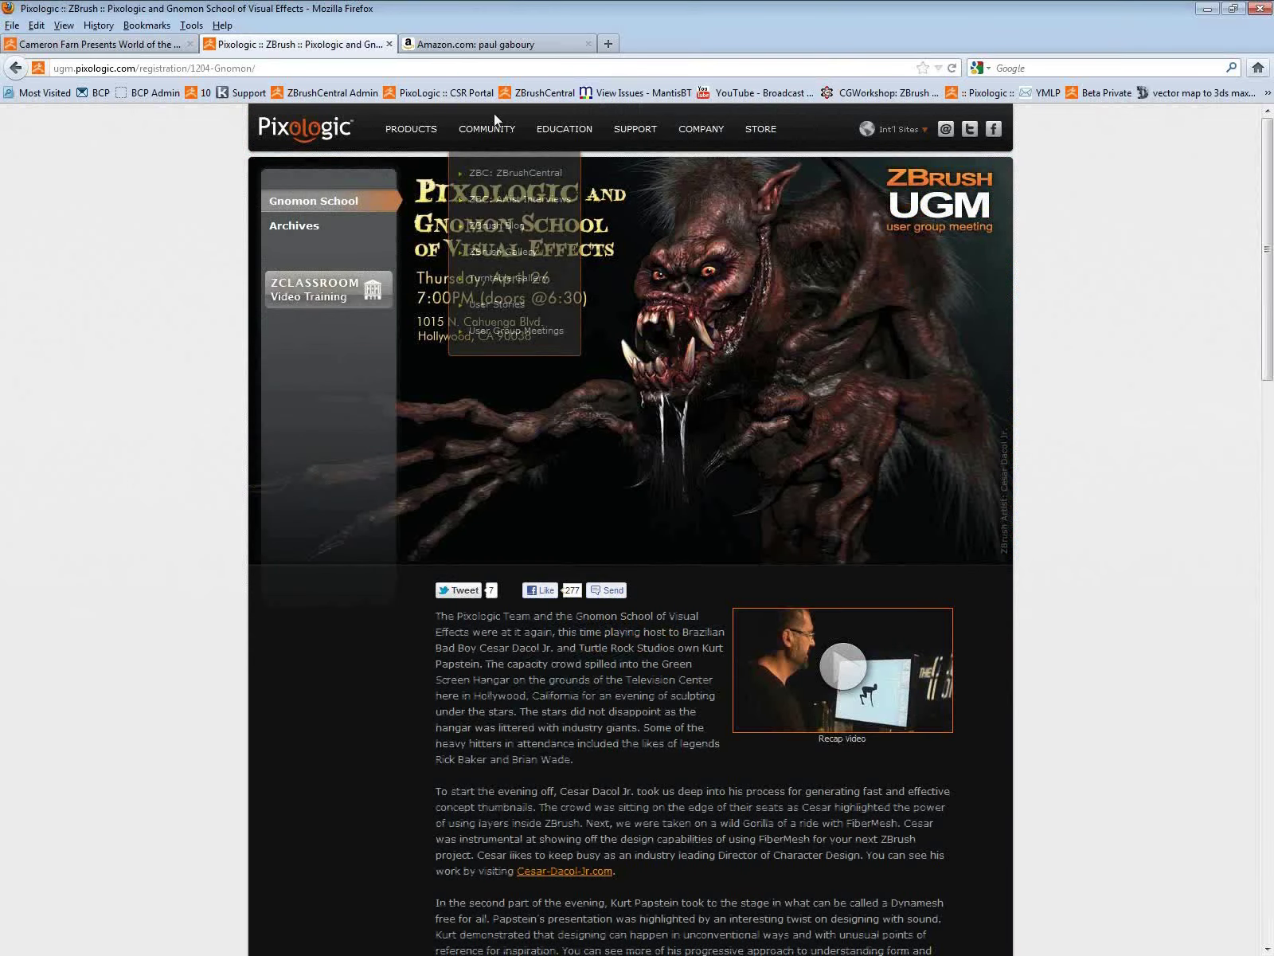
{"action": "mouse_move", "coordinate": [426, 131]}
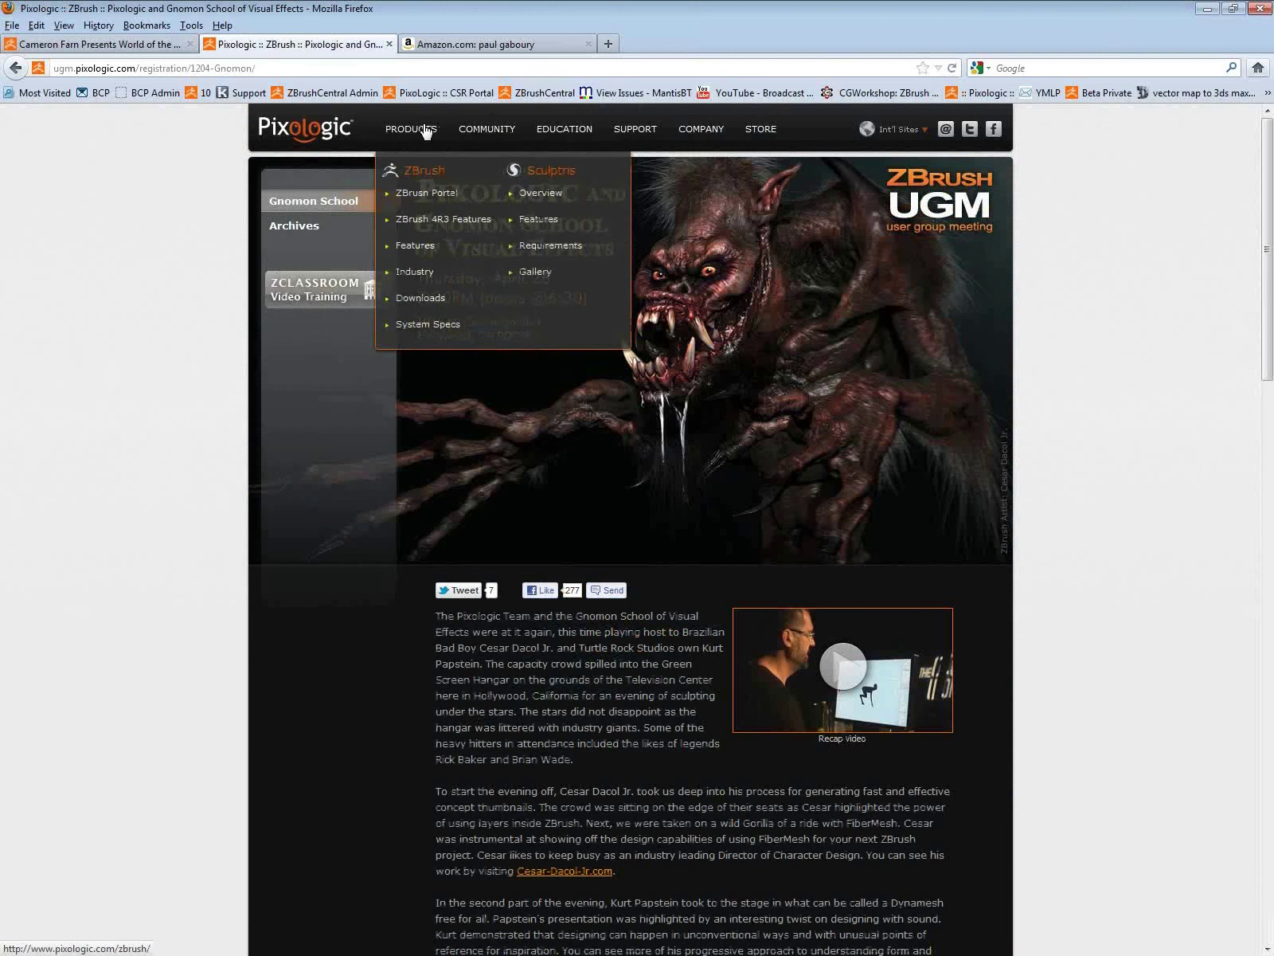
{"action": "left_click", "coordinate": [414, 247]}
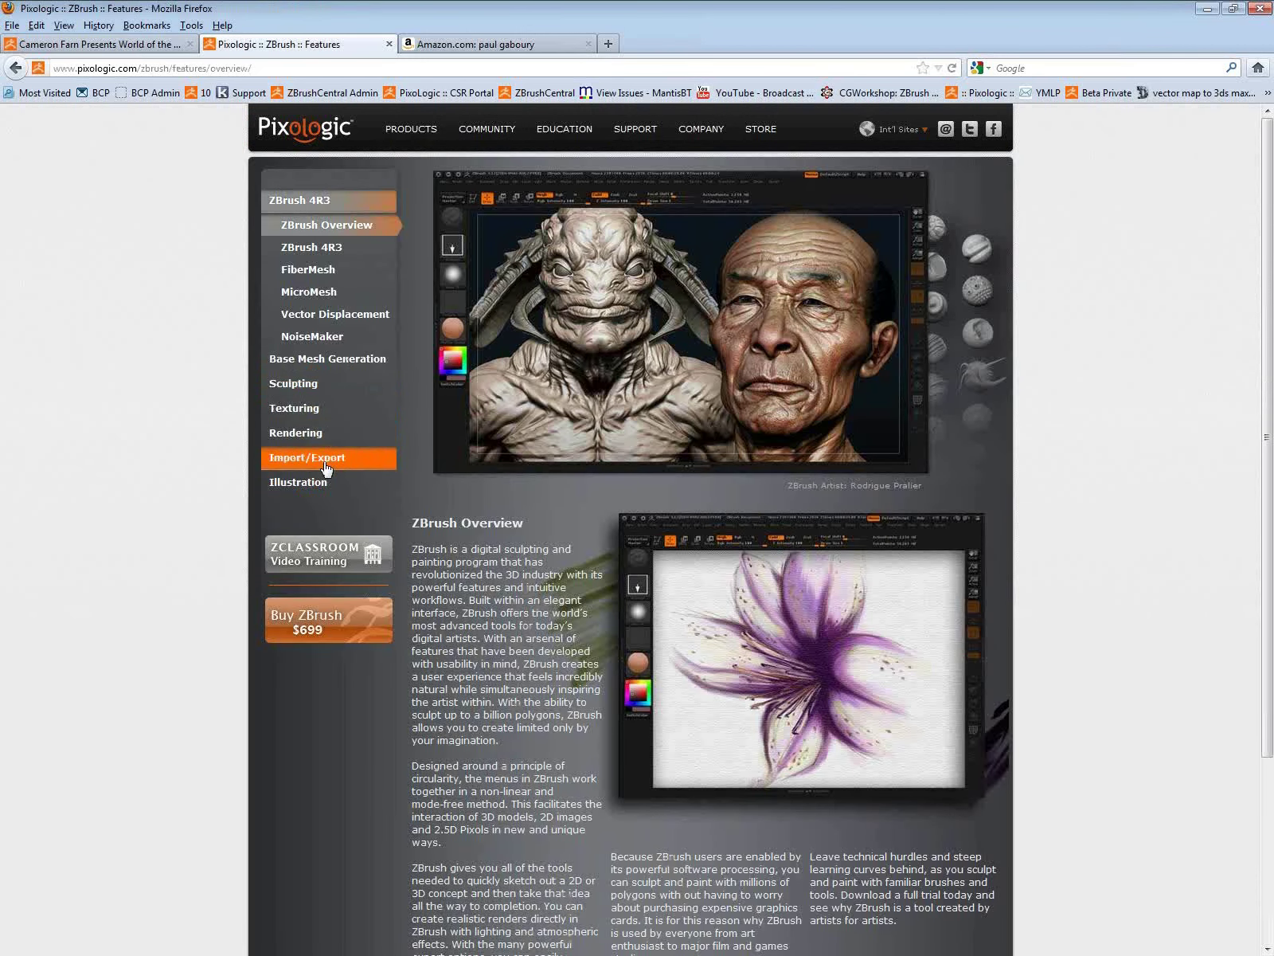
{"action": "left_click", "coordinate": [326, 469]}
{"action": "left_click", "coordinate": [296, 484]}
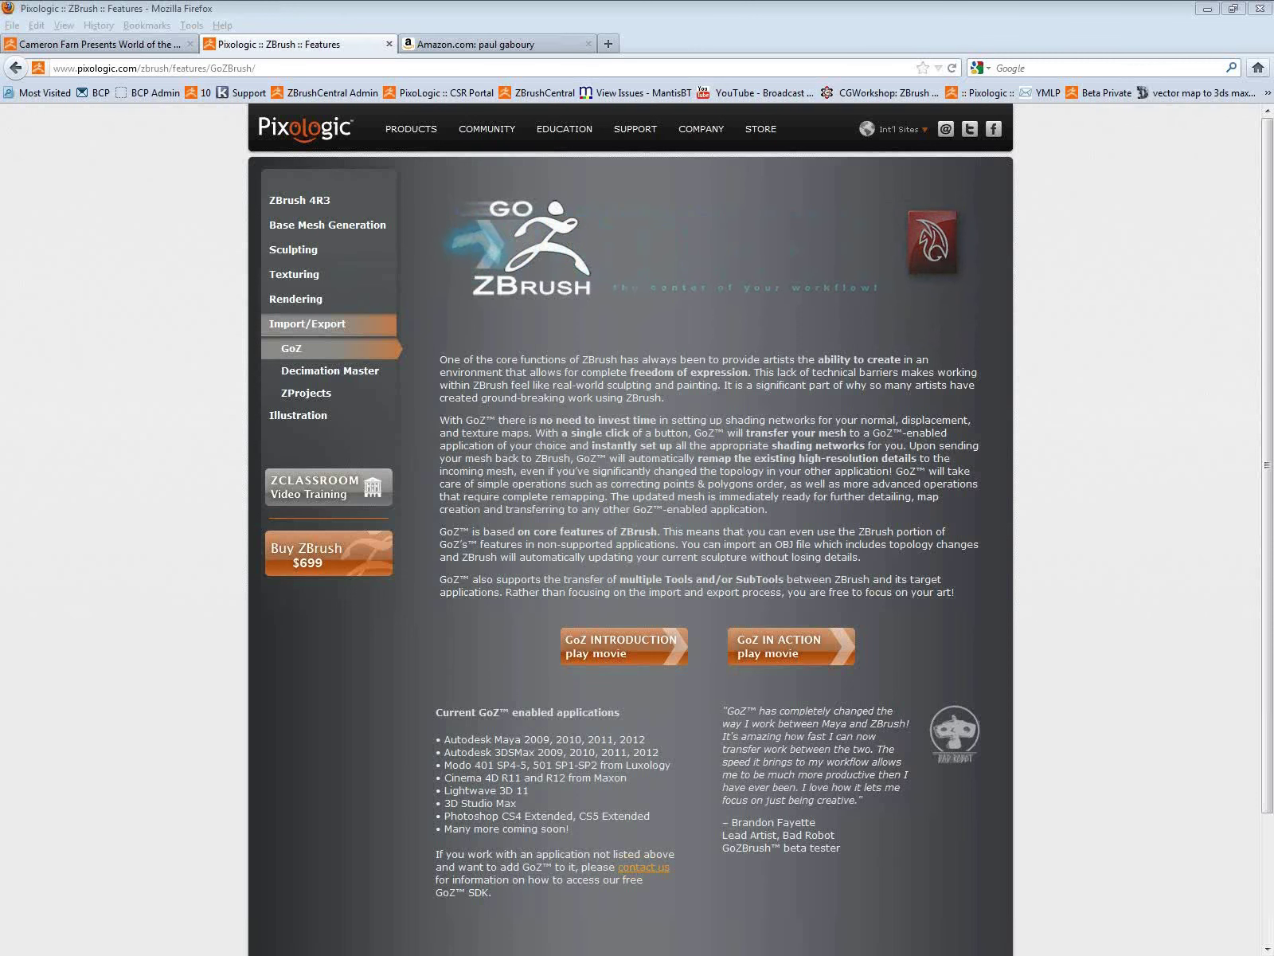
Step: Open the book ZBrush Professional Tips and Techniques from the Amazon search results
{"action": "left_click", "coordinate": [516, 47]}
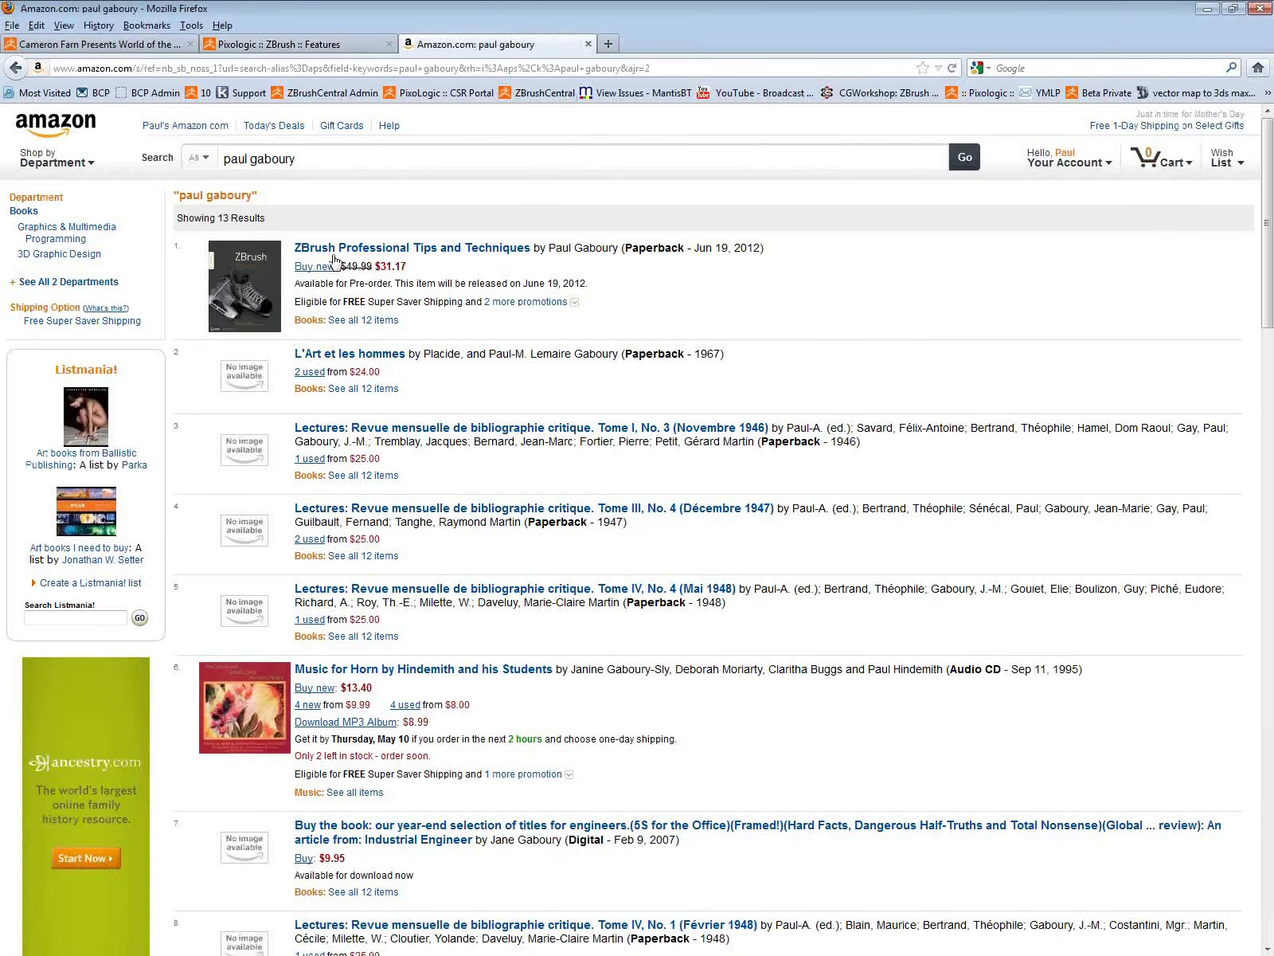
{"action": "left_click", "coordinate": [340, 252]}
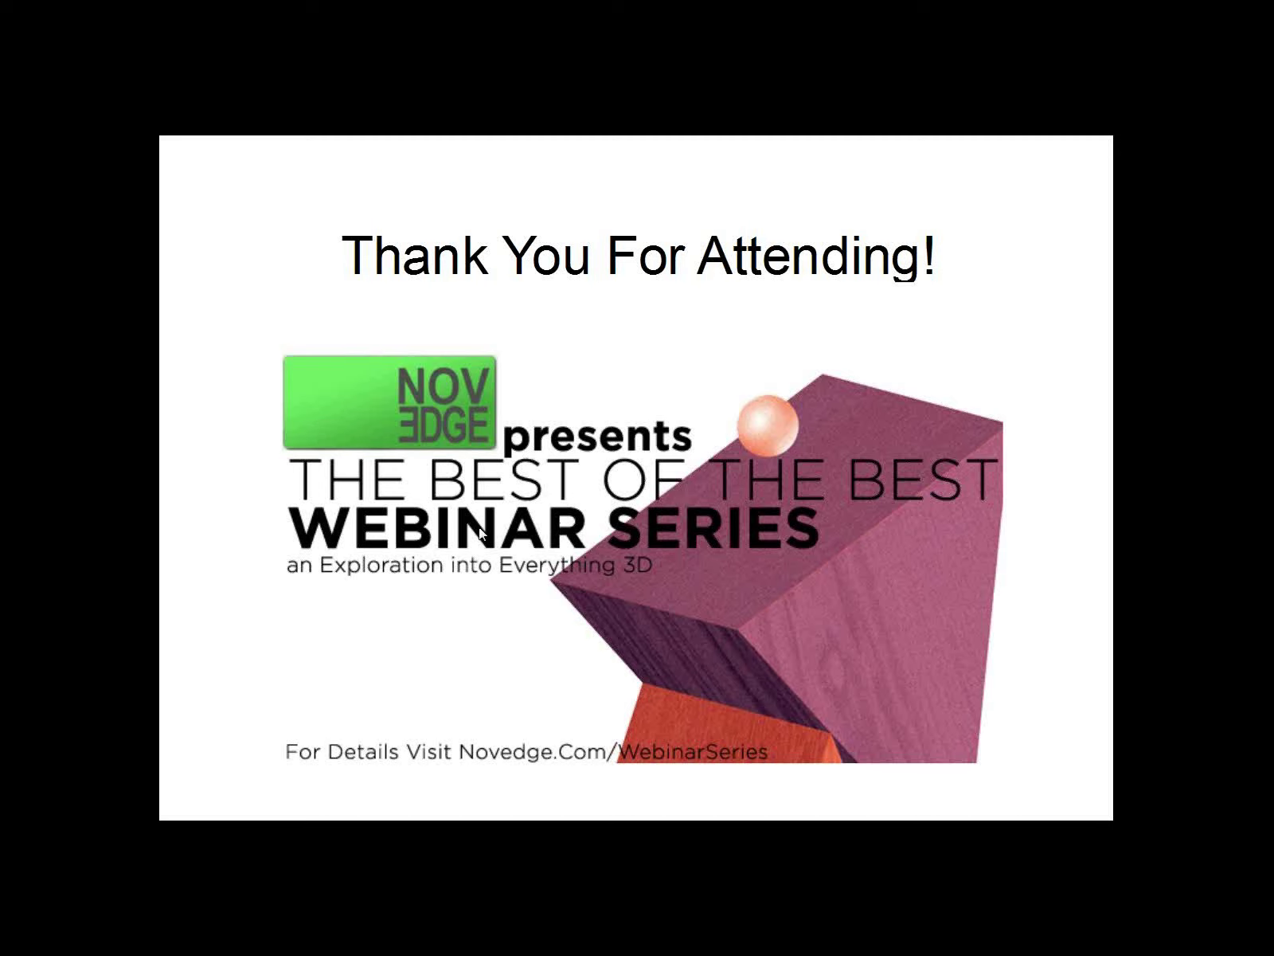
{"action": "left_click", "coordinate": [374, 544]}
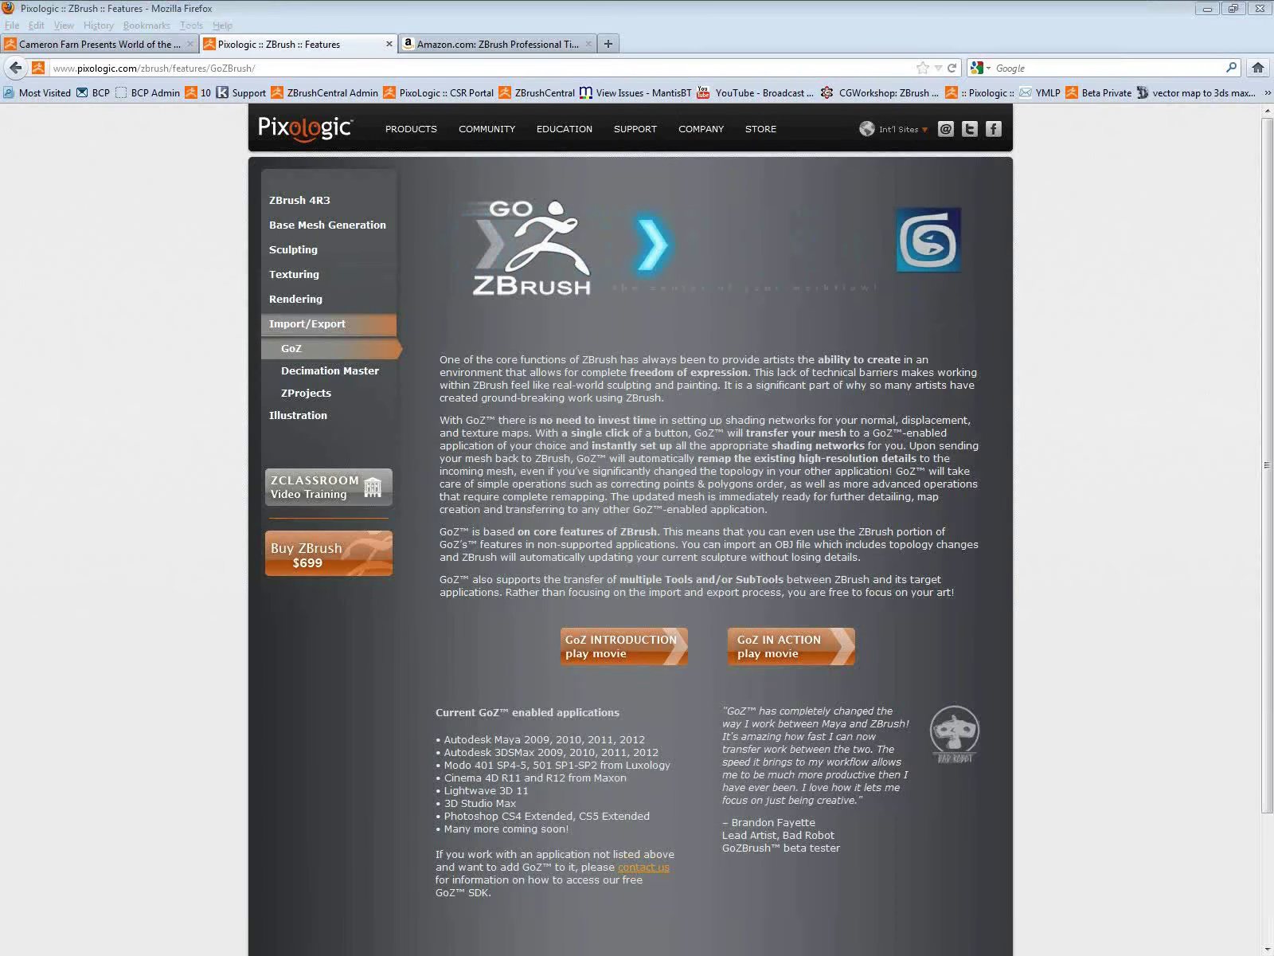
Step: Return to Firefox and open the ZBrush Blog from the Community section of Pixologic's site
{"action": "key", "text": "alt+Tab"}
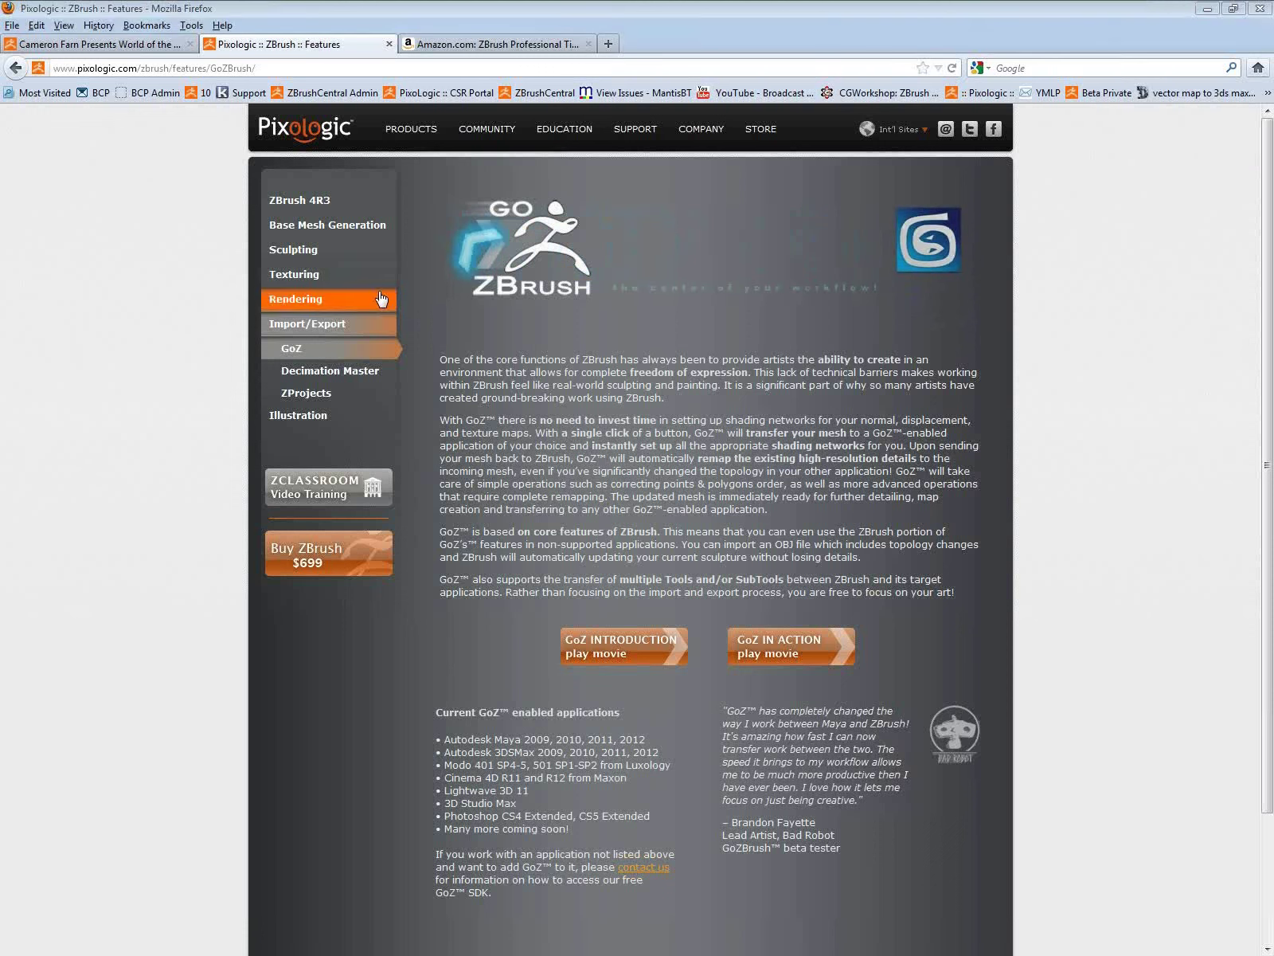
{"action": "mouse_move", "coordinate": [485, 140]}
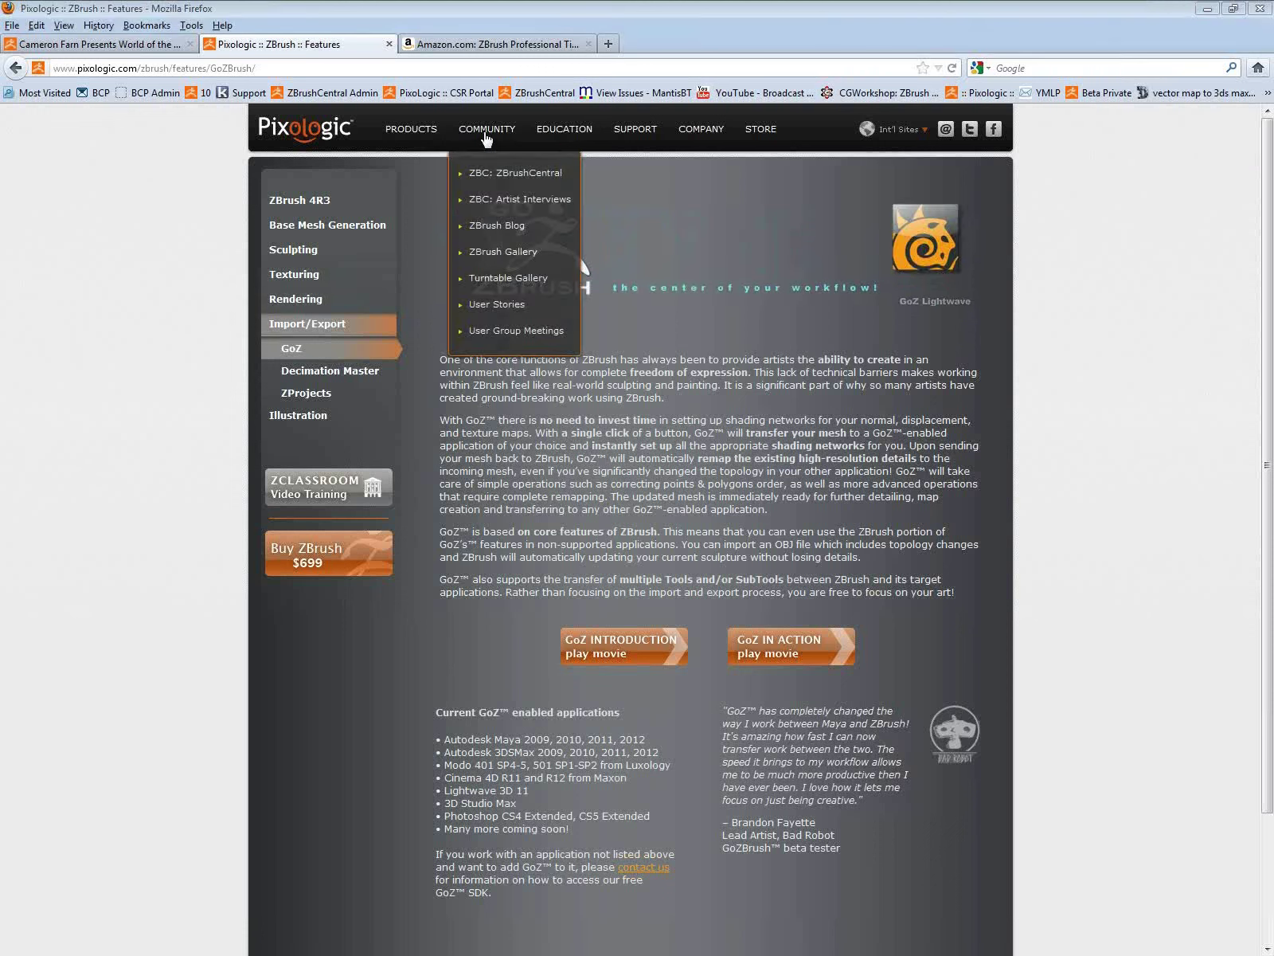
{"action": "left_click", "coordinate": [492, 229]}
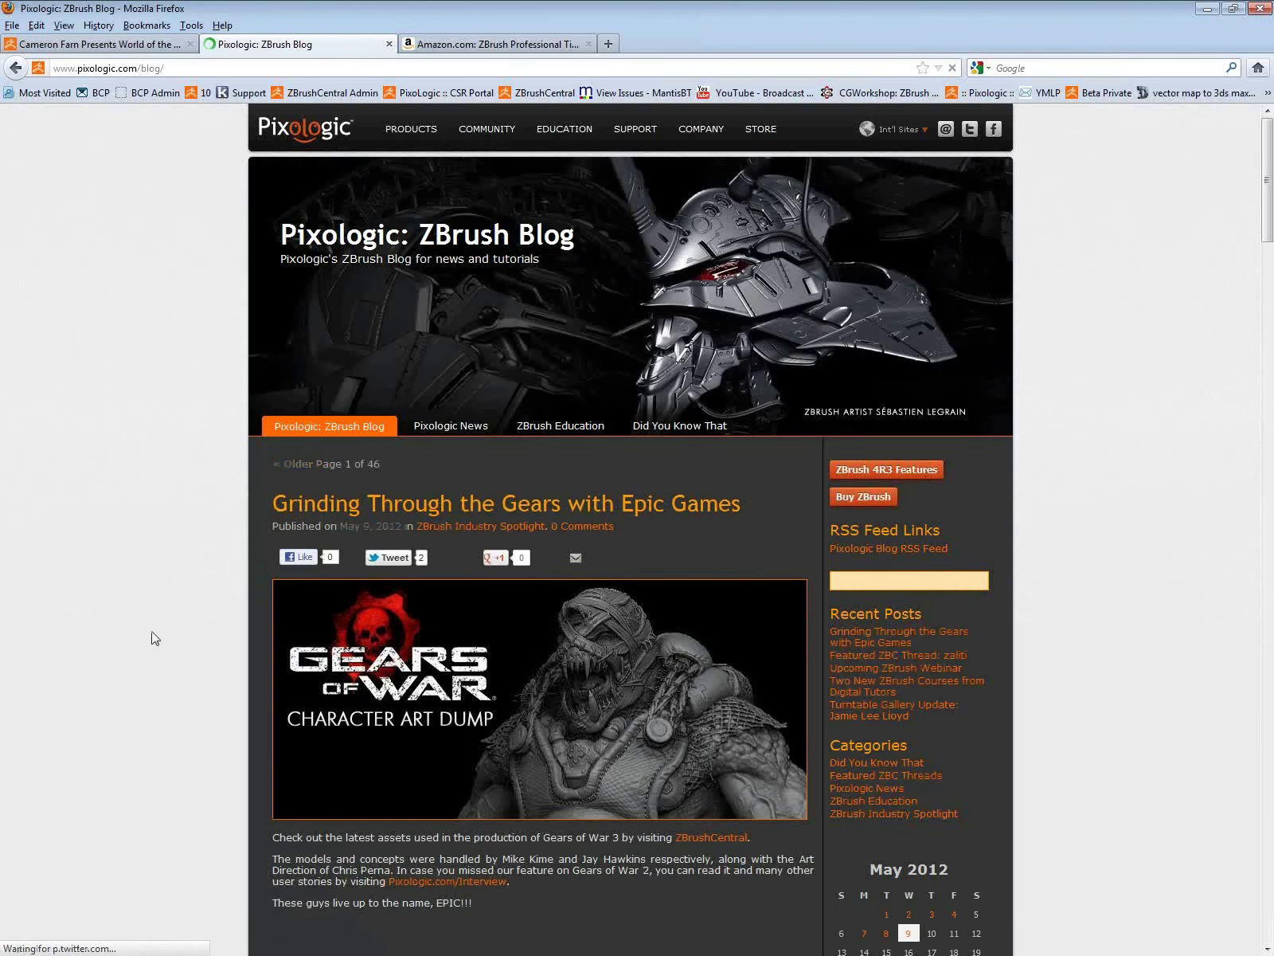
Step: Look through the recent news and tutorial posts on the ZBrush Blog's first page
{"action": "scroll", "coordinate": [155, 638], "scroll_direction": "down", "scroll_amount": 15}
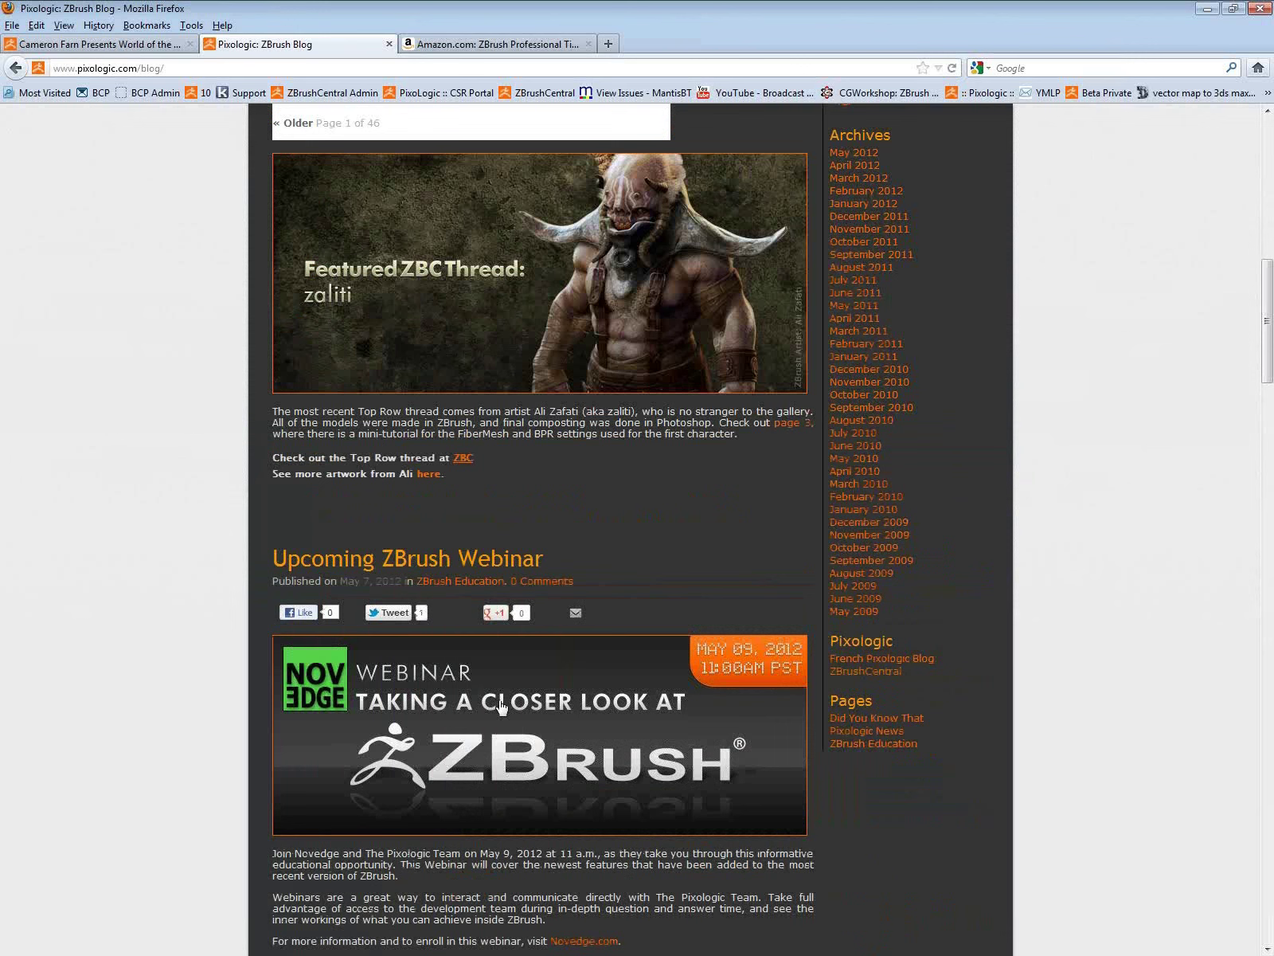
{"action": "scroll", "coordinate": [91, 690], "scroll_direction": "up", "scroll_amount": 10}
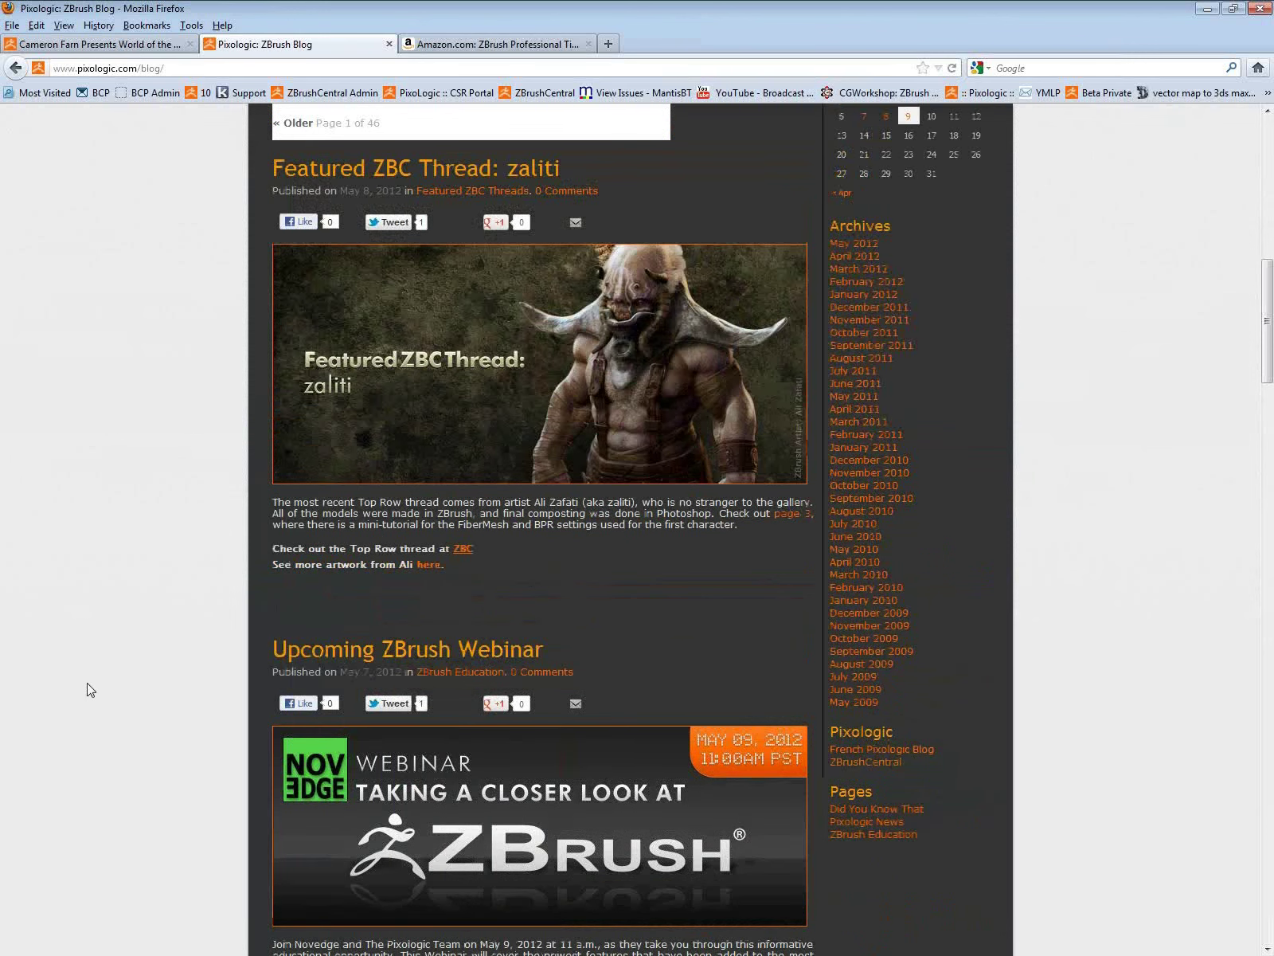
{"action": "scroll", "coordinate": [91, 690], "scroll_direction": "down", "scroll_amount": 15}
{"action": "scroll", "coordinate": [90, 689], "scroll_direction": "down", "scroll_amount": 8}
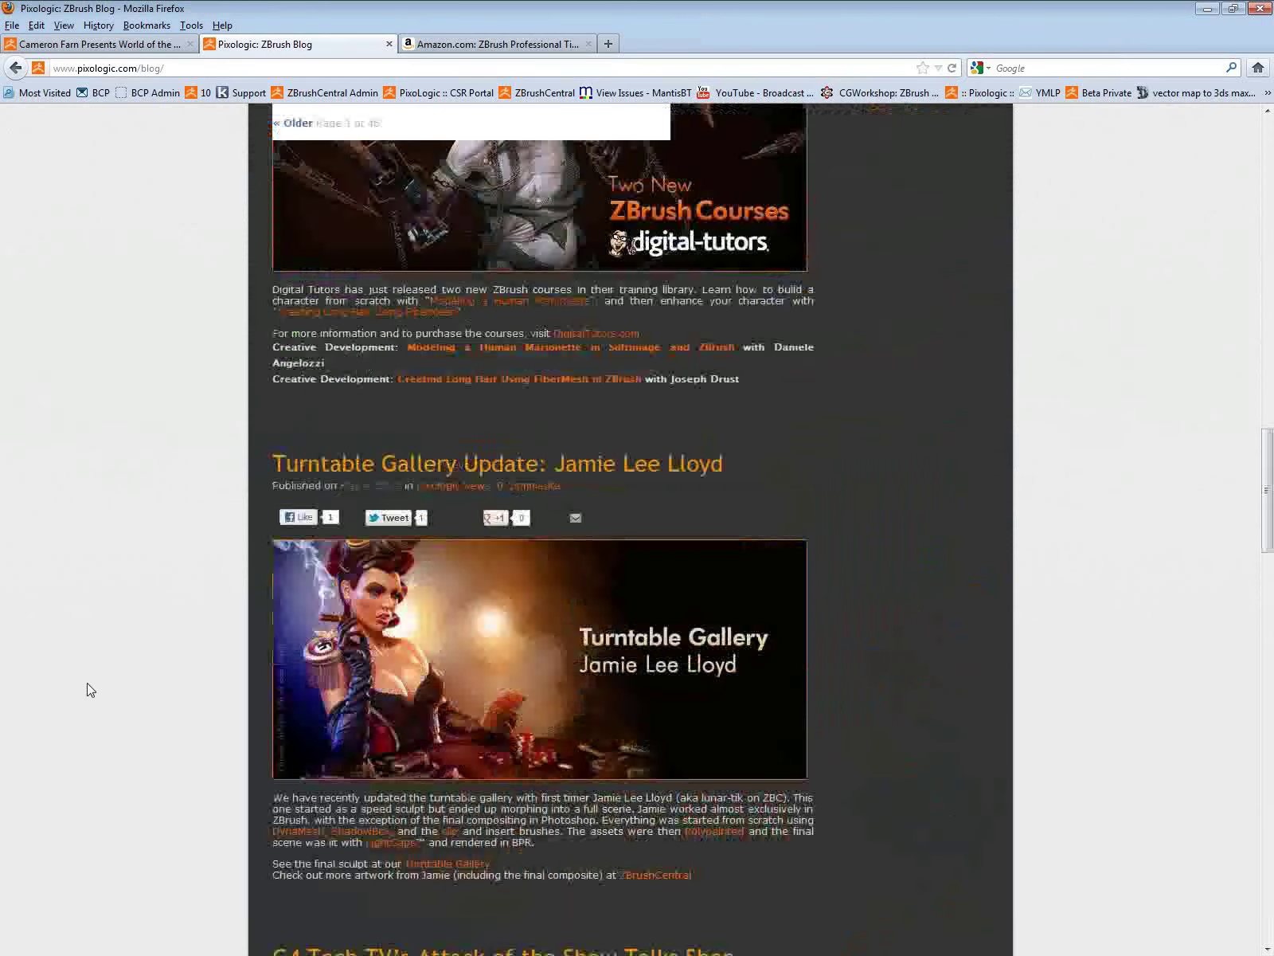
{"action": "scroll", "coordinate": [90, 690], "scroll_direction": "up", "scroll_amount": 5}
{"action": "scroll", "coordinate": [90, 690], "scroll_direction": "down", "scroll_amount": 12}
{"action": "scroll", "coordinate": [90, 690], "scroll_direction": "down", "scroll_amount": 5}
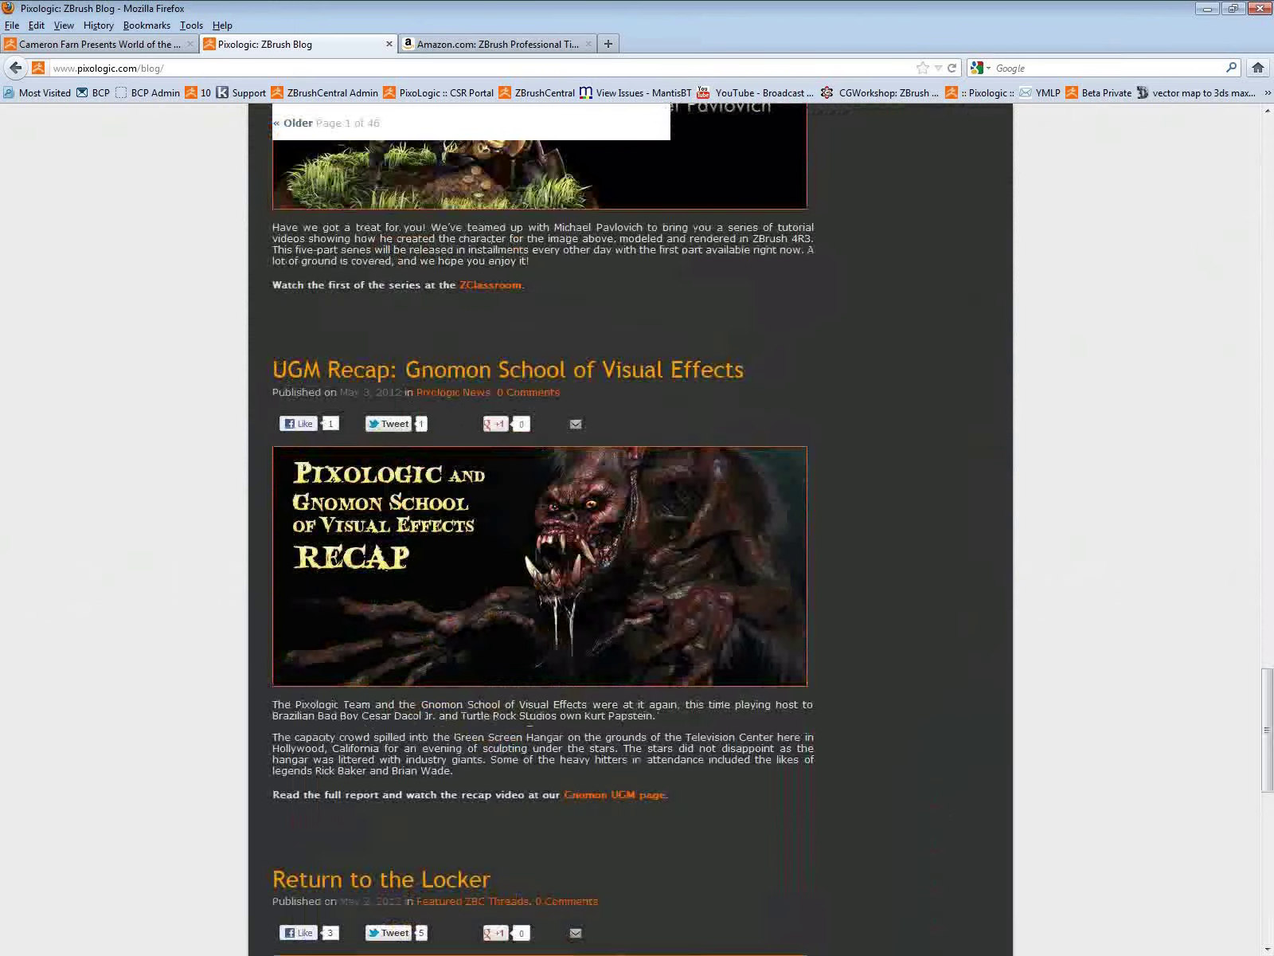
{"action": "scroll", "coordinate": [103, 687], "scroll_direction": "down", "scroll_amount": 10}
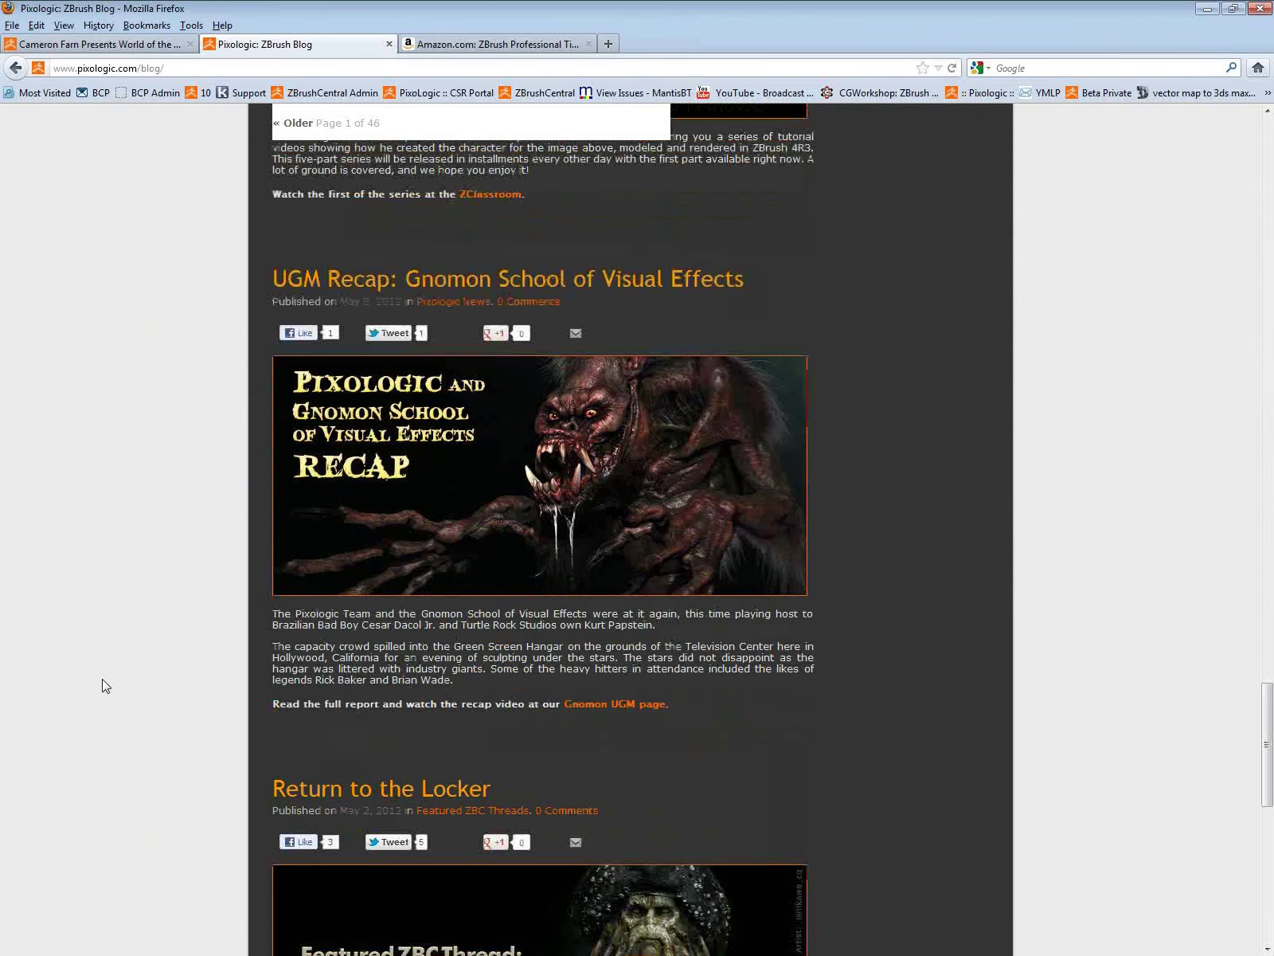
{"action": "scroll", "coordinate": [104, 687], "scroll_direction": "up", "scroll_amount": 20}
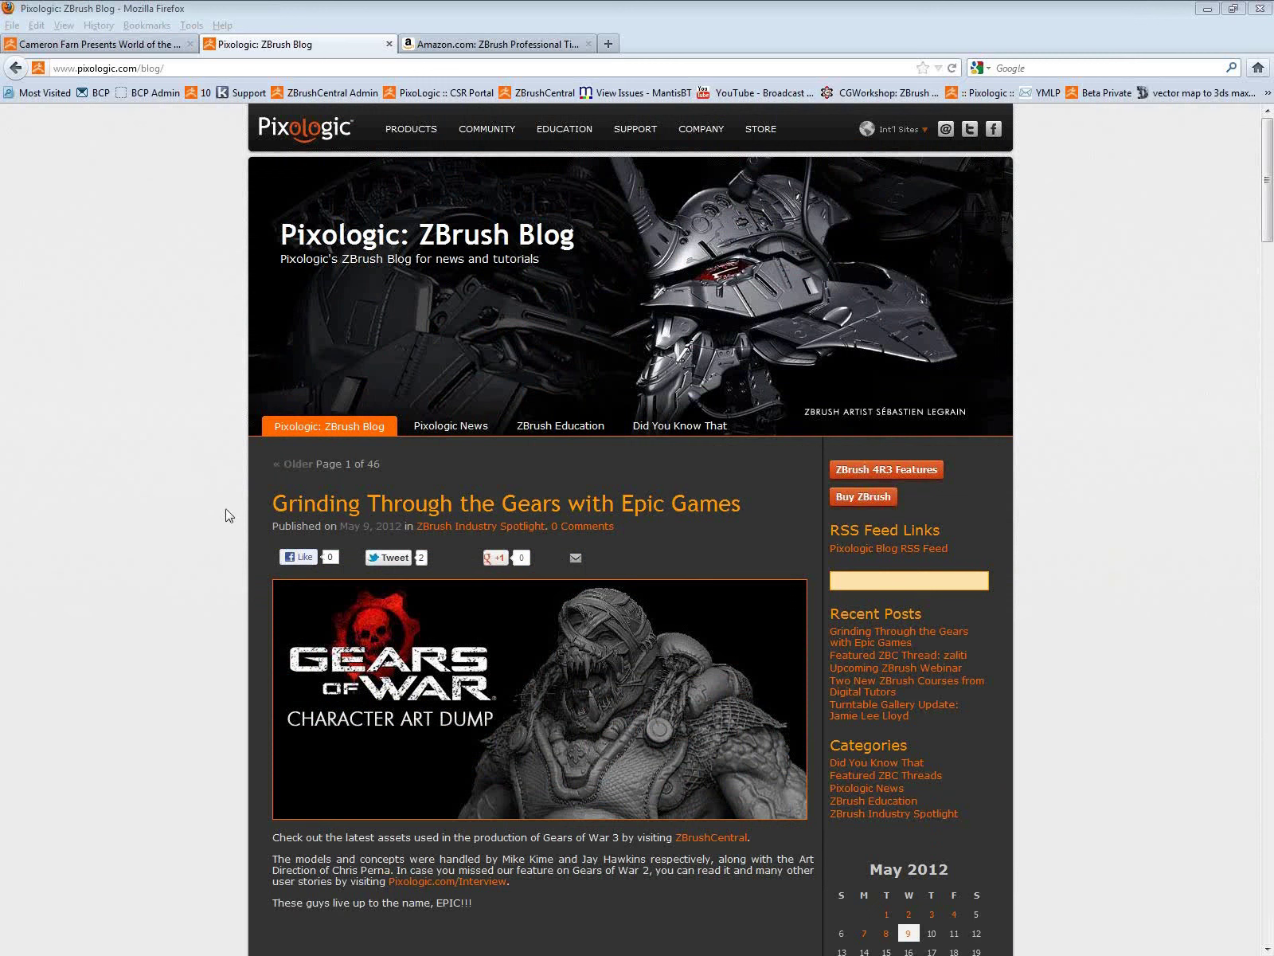
Step: Open Pixologic's ZClassroom video tutorials and bring up the NoiseMaker lesson from the Digital Sculpting category
{"action": "mouse_move", "coordinate": [556, 134]}
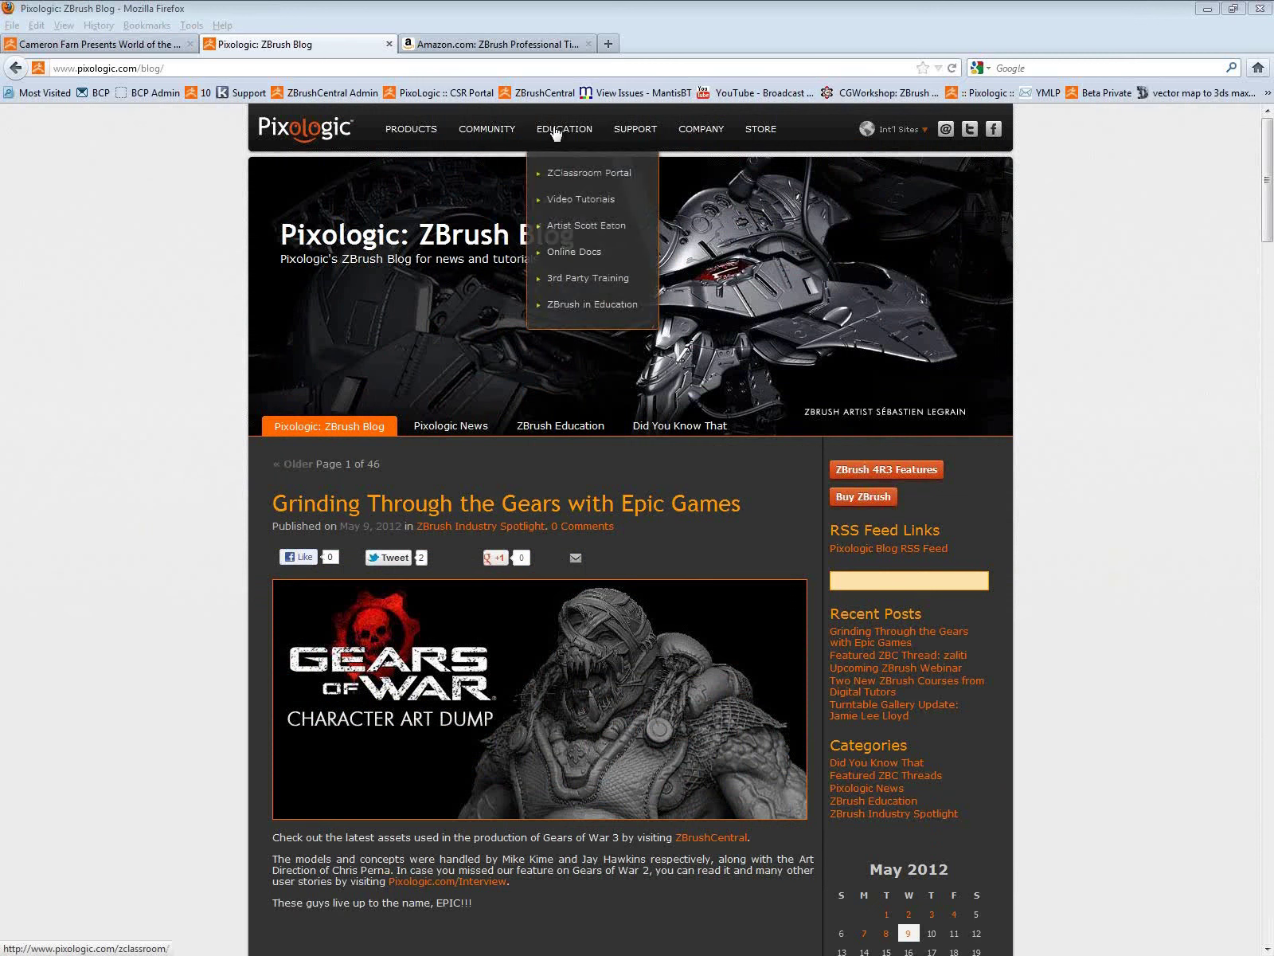
{"action": "left_click", "coordinate": [580, 202]}
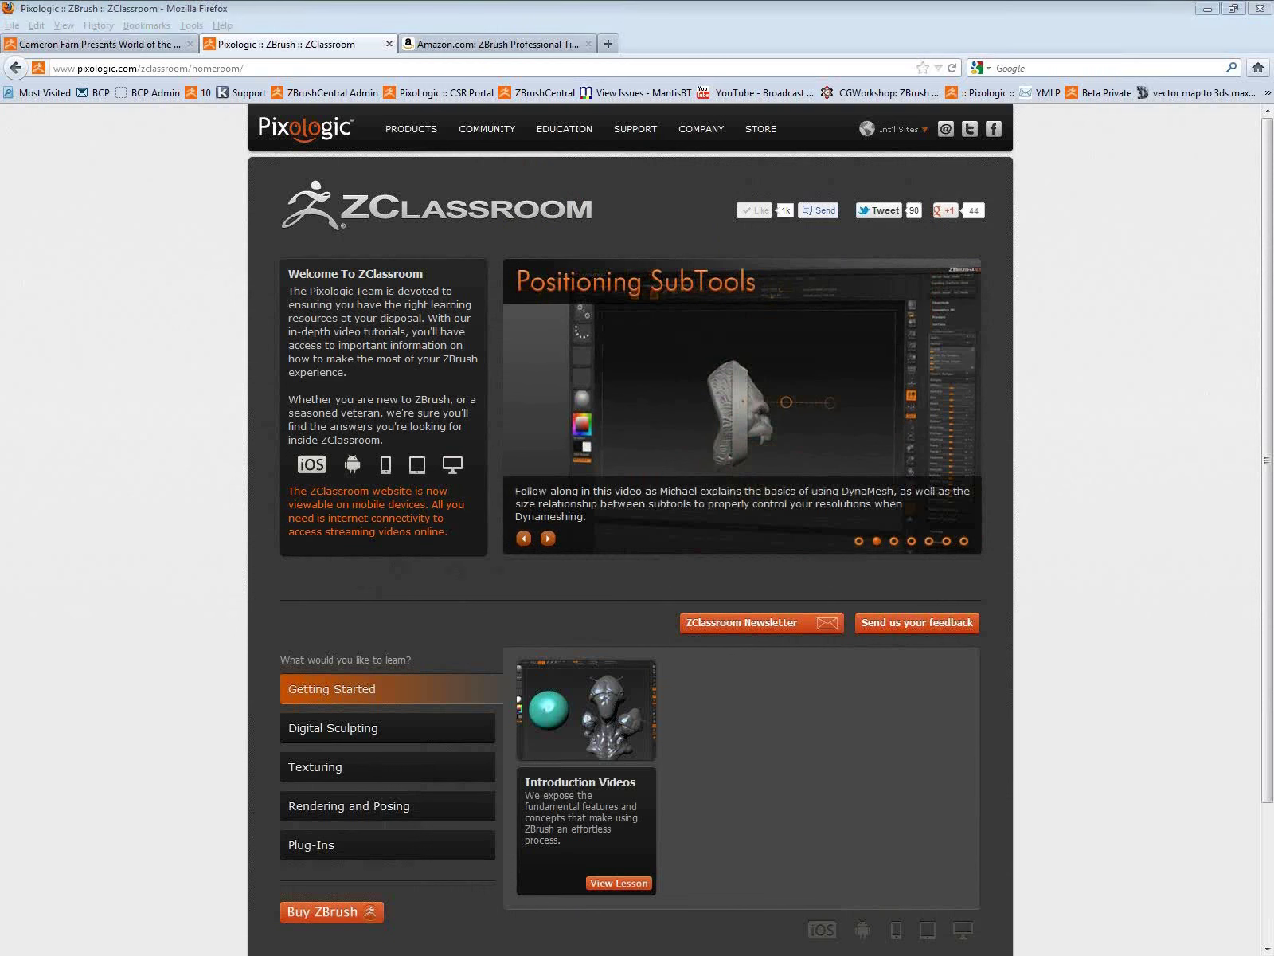
{"action": "mouse_move", "coordinate": [564, 134]}
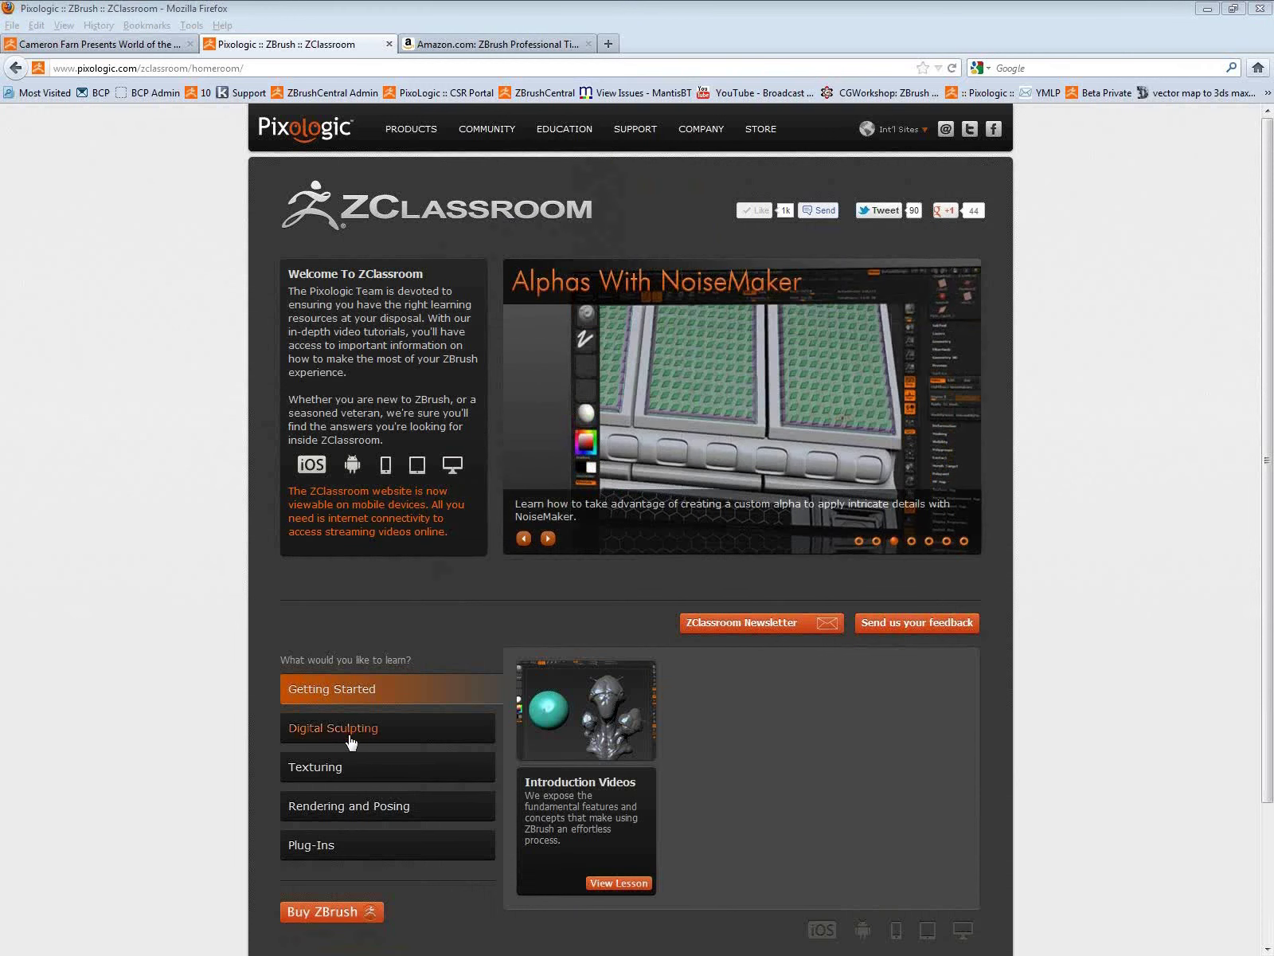
{"action": "left_click", "coordinate": [333, 727]}
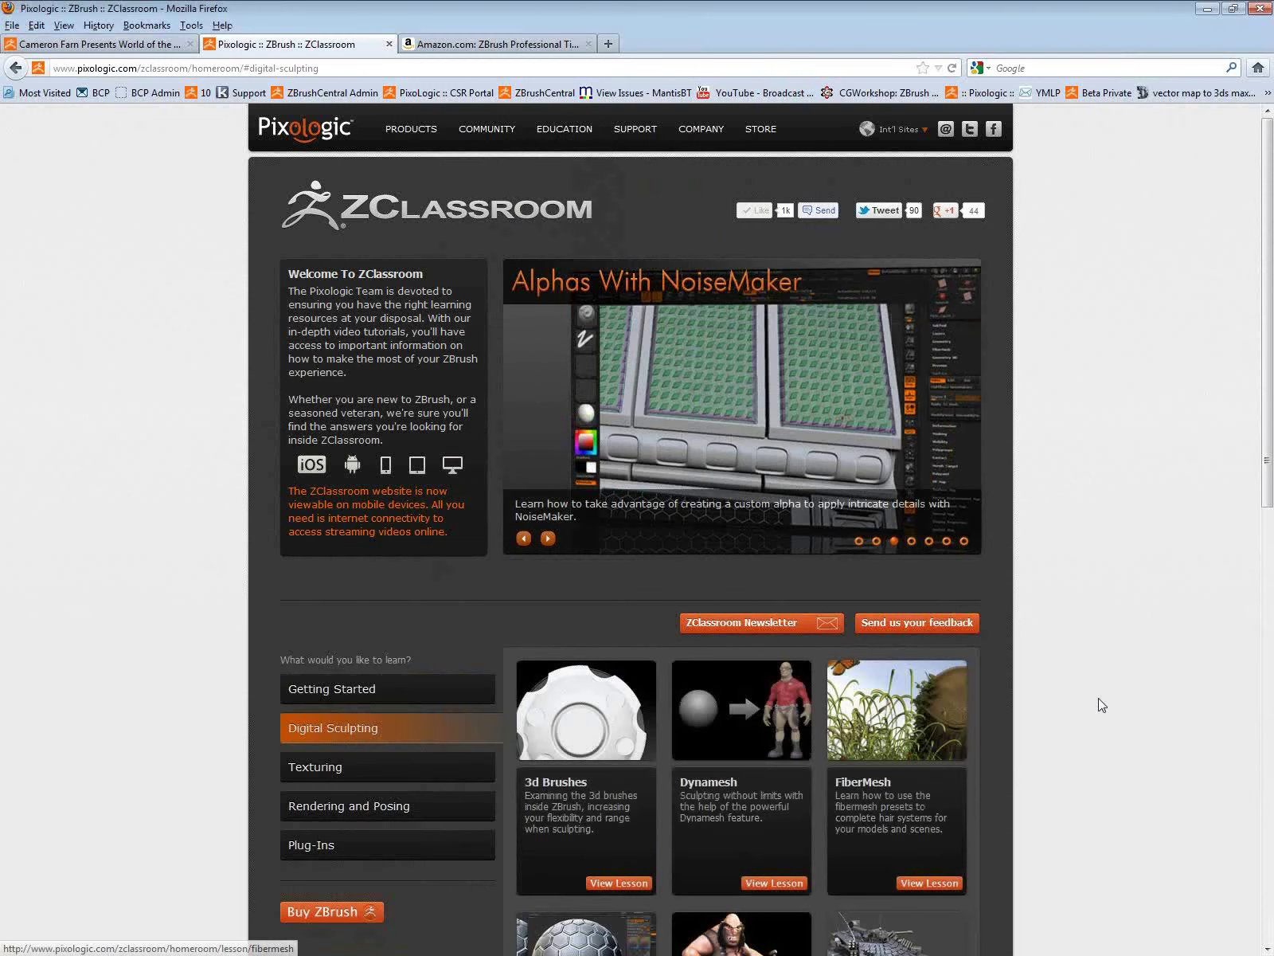
{"action": "scroll", "coordinate": [1100, 701], "scroll_direction": "down", "scroll_amount": 7}
{"action": "scroll", "coordinate": [1101, 706], "scroll_direction": "up", "scroll_amount": 2}
{"action": "left_click", "coordinate": [607, 679]}
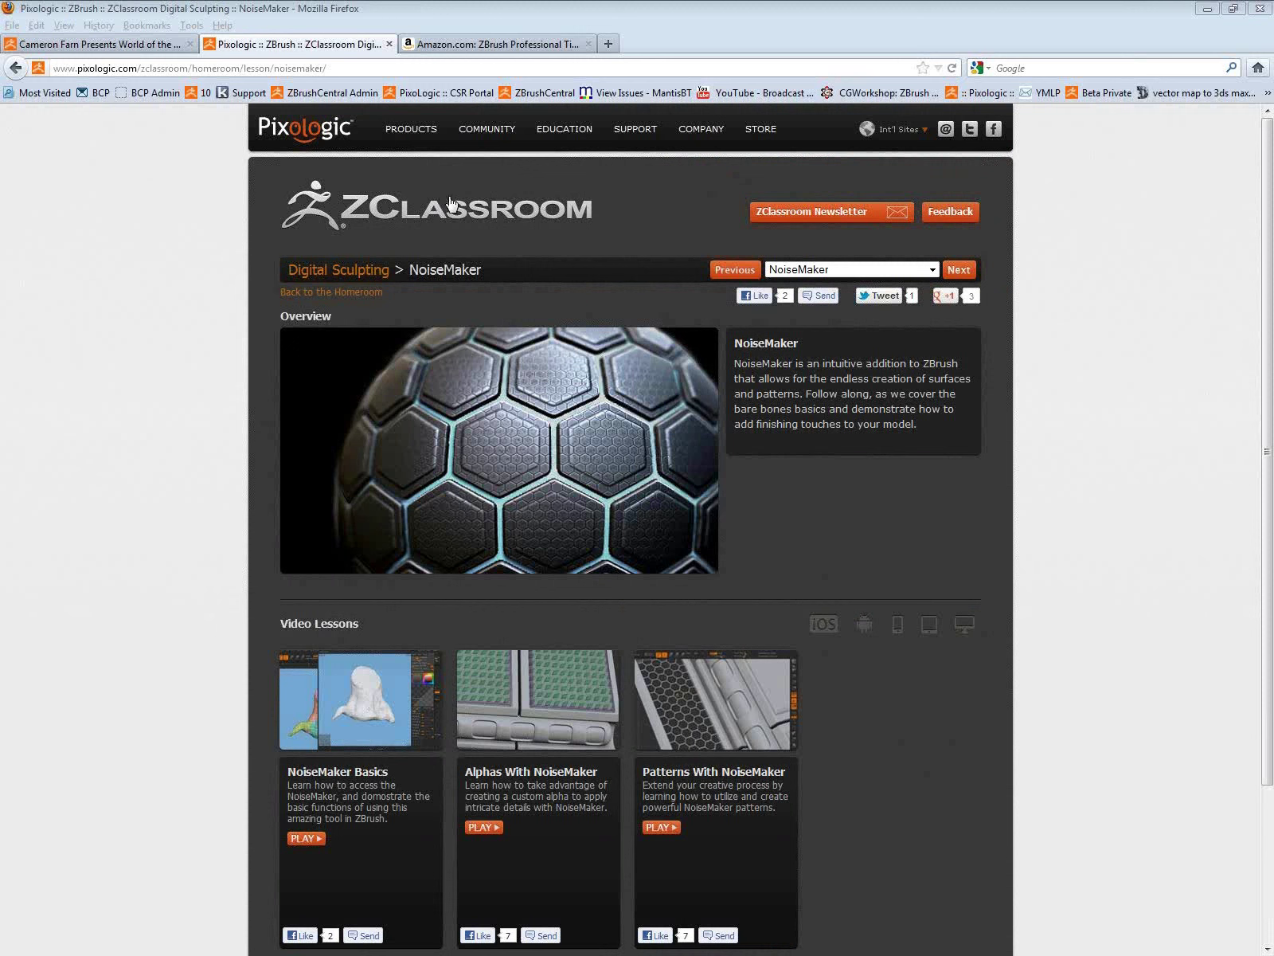
Step: Open the User Stories page of the Pixologic community and look through the Studio Interview archives
{"action": "mouse_move", "coordinate": [494, 137]}
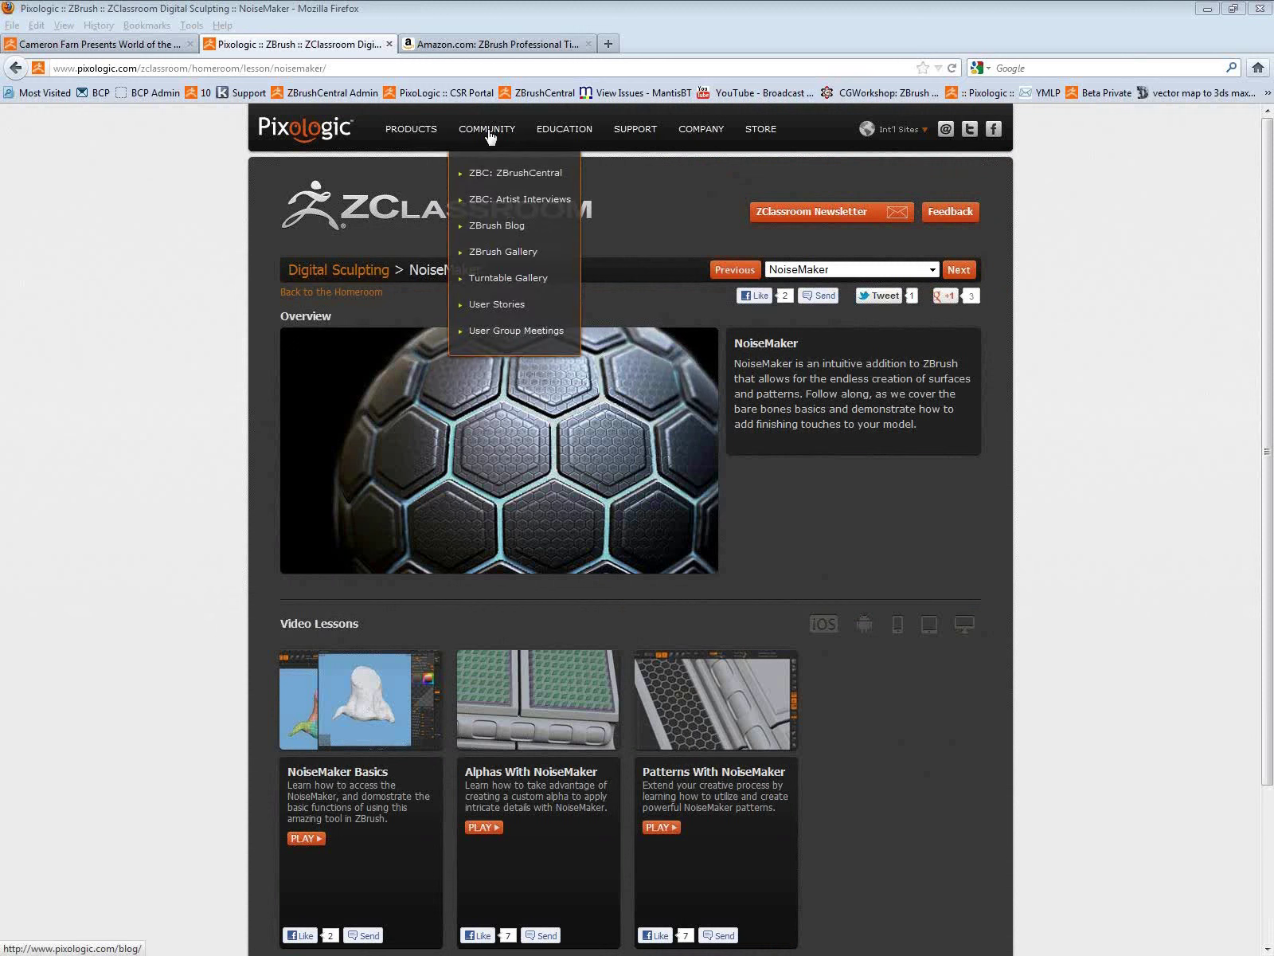
{"action": "left_click", "coordinate": [495, 305]}
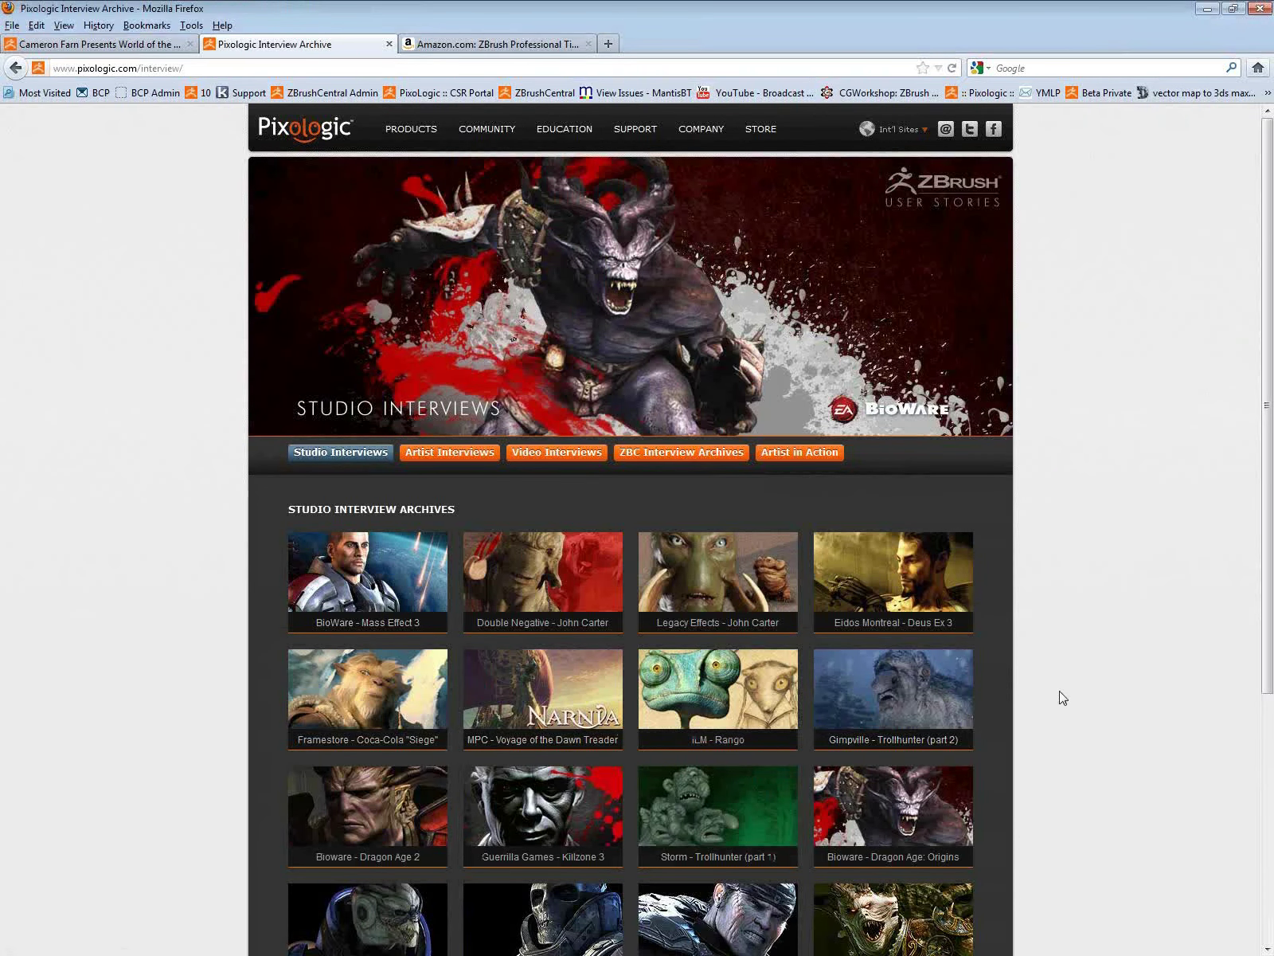
{"action": "scroll", "coordinate": [1063, 697], "scroll_direction": "down", "scroll_amount": 5}
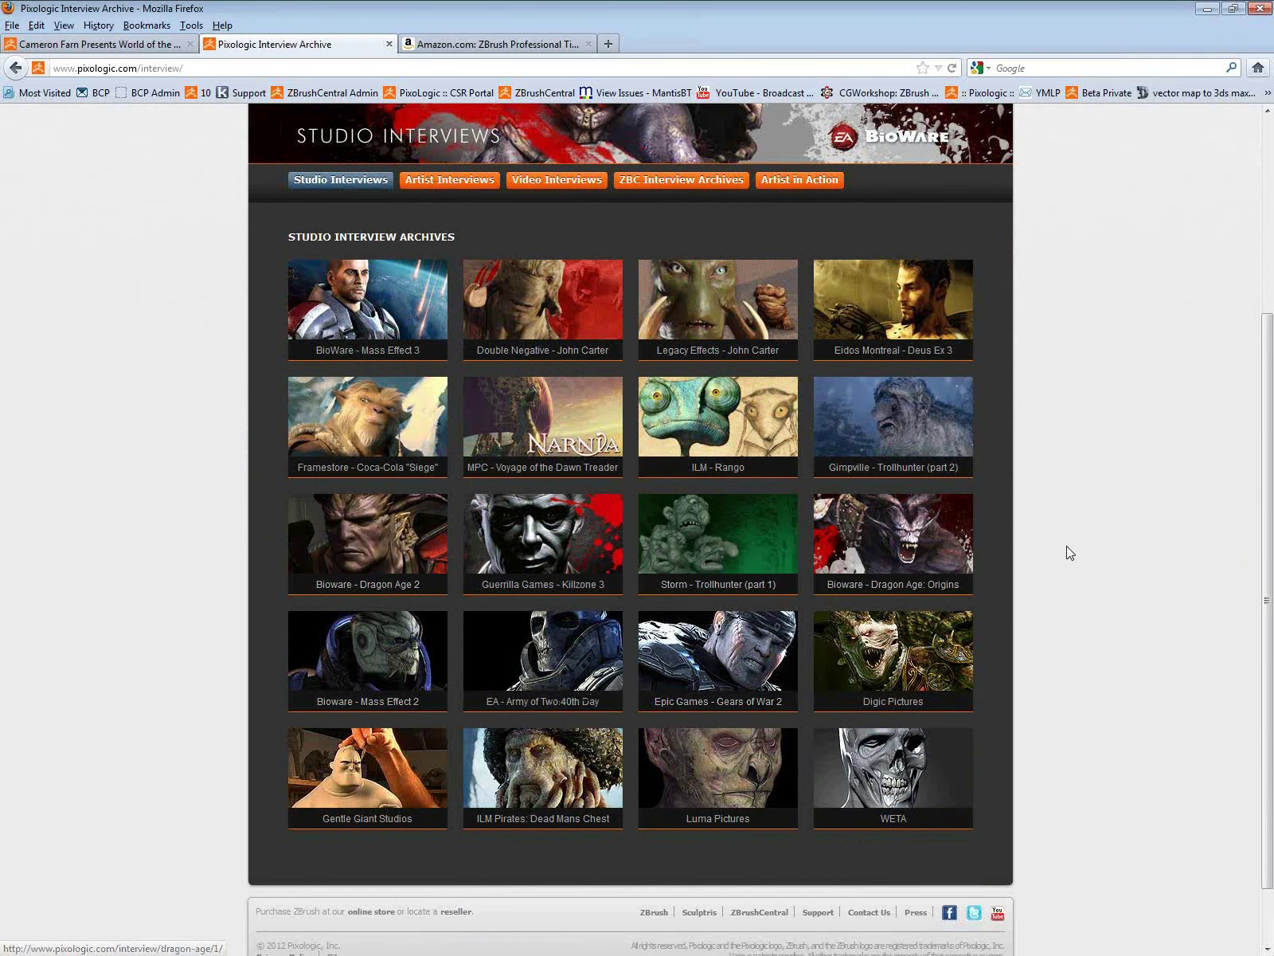
{"action": "scroll", "coordinate": [1070, 553], "scroll_direction": "up", "scroll_amount": 5}
Step: Open the Movie/VFX page in Pixologic's ZBrush Industry section and look through its film examples and artist testimonials
{"action": "mouse_move", "coordinate": [390, 136]}
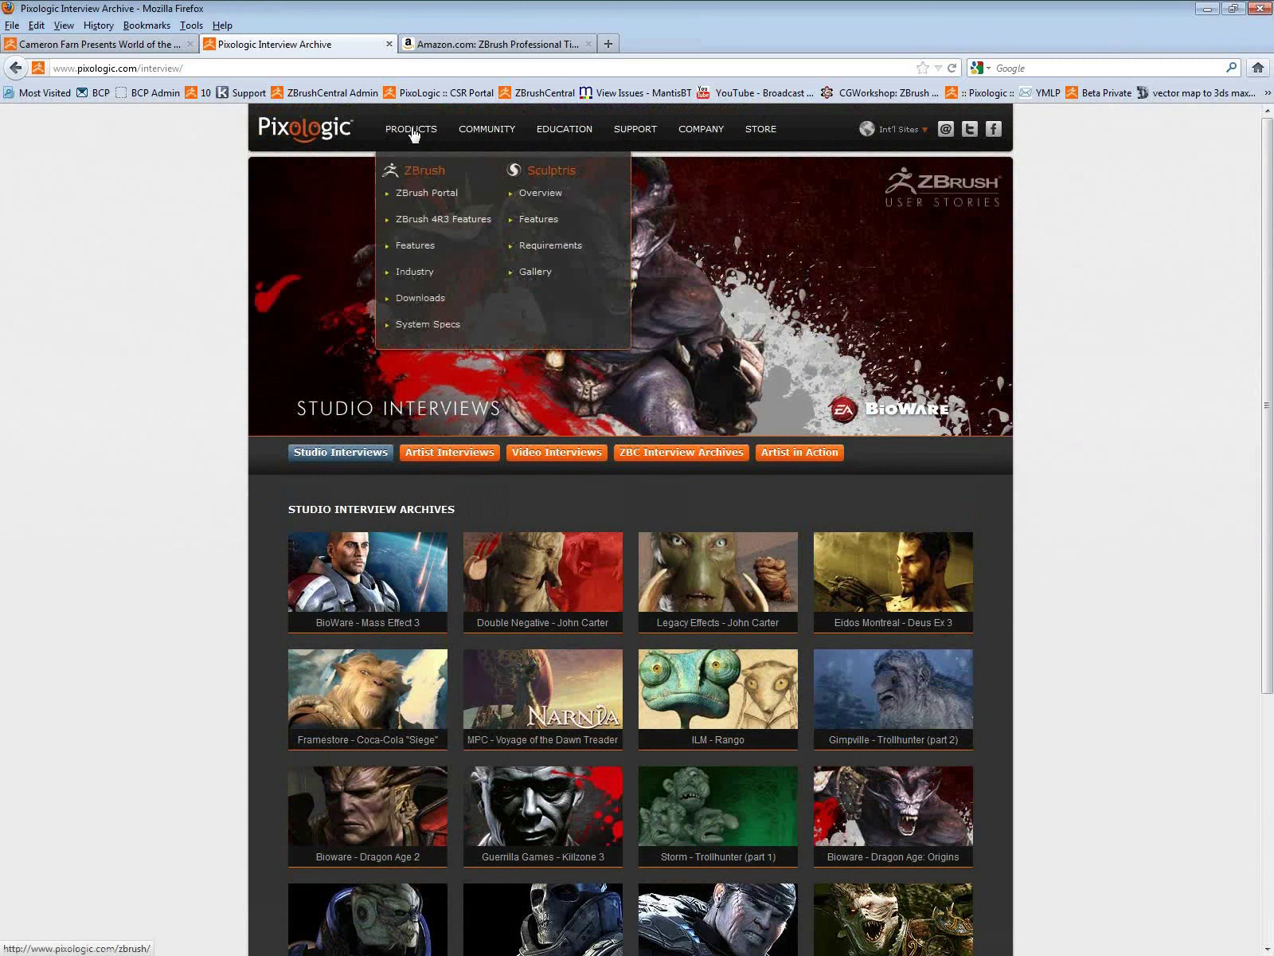
{"action": "left_click", "coordinate": [425, 271]}
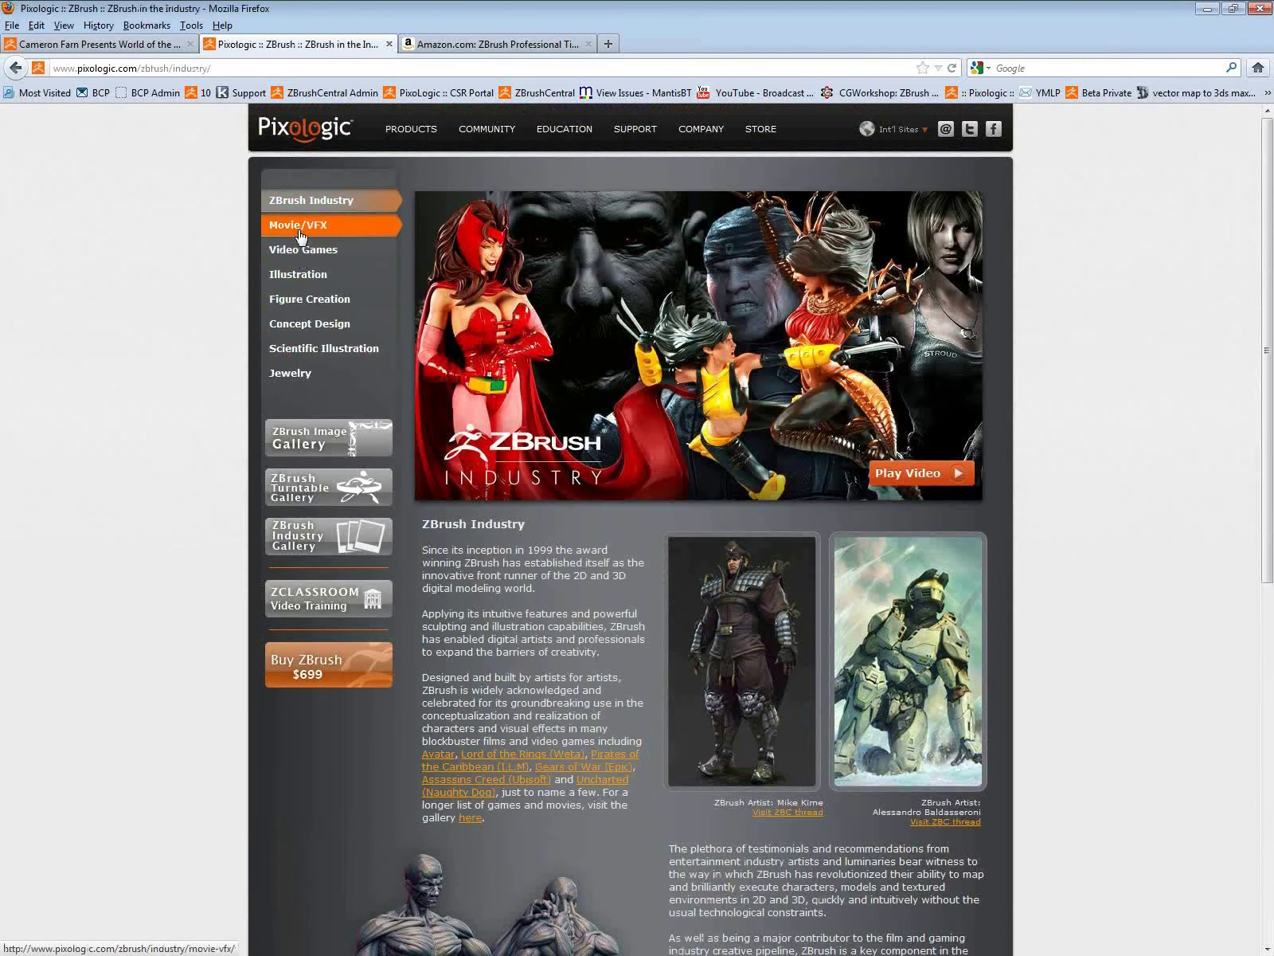
{"action": "left_click", "coordinate": [300, 234]}
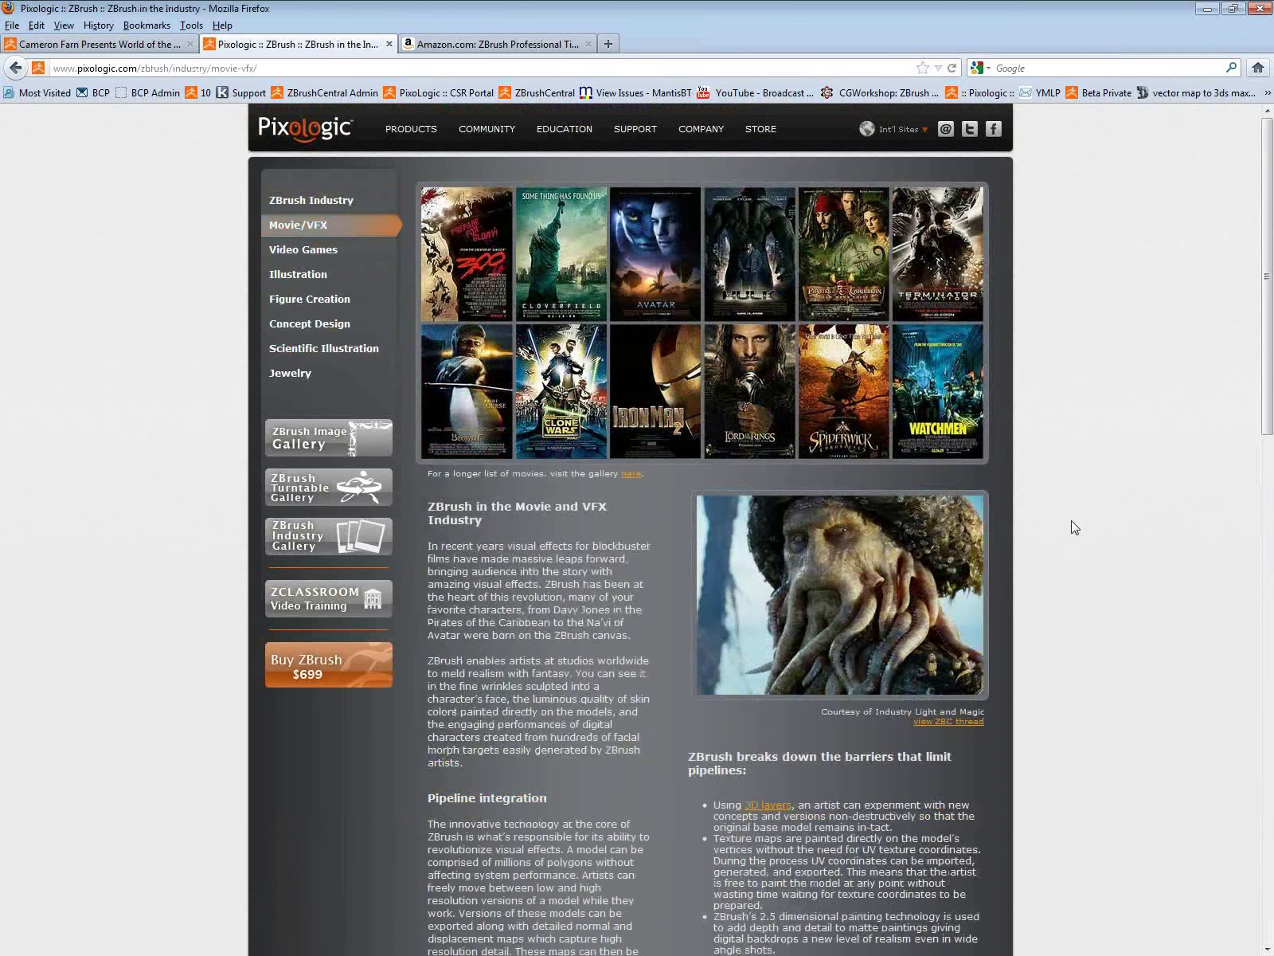
{"action": "scroll", "coordinate": [1075, 528], "scroll_direction": "down", "scroll_amount": 15}
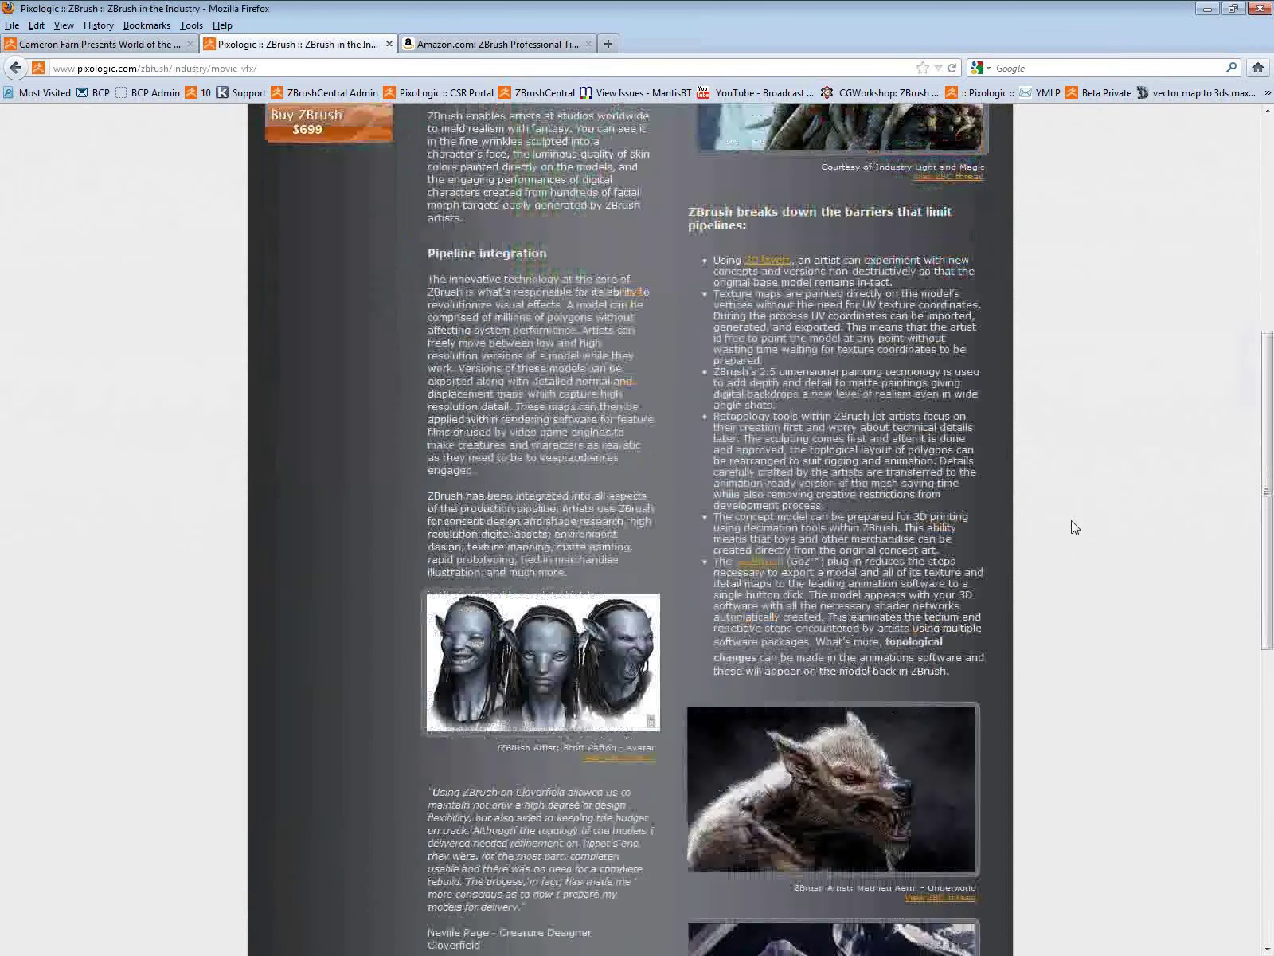
{"action": "scroll", "coordinate": [1074, 527], "scroll_direction": "down", "scroll_amount": 8}
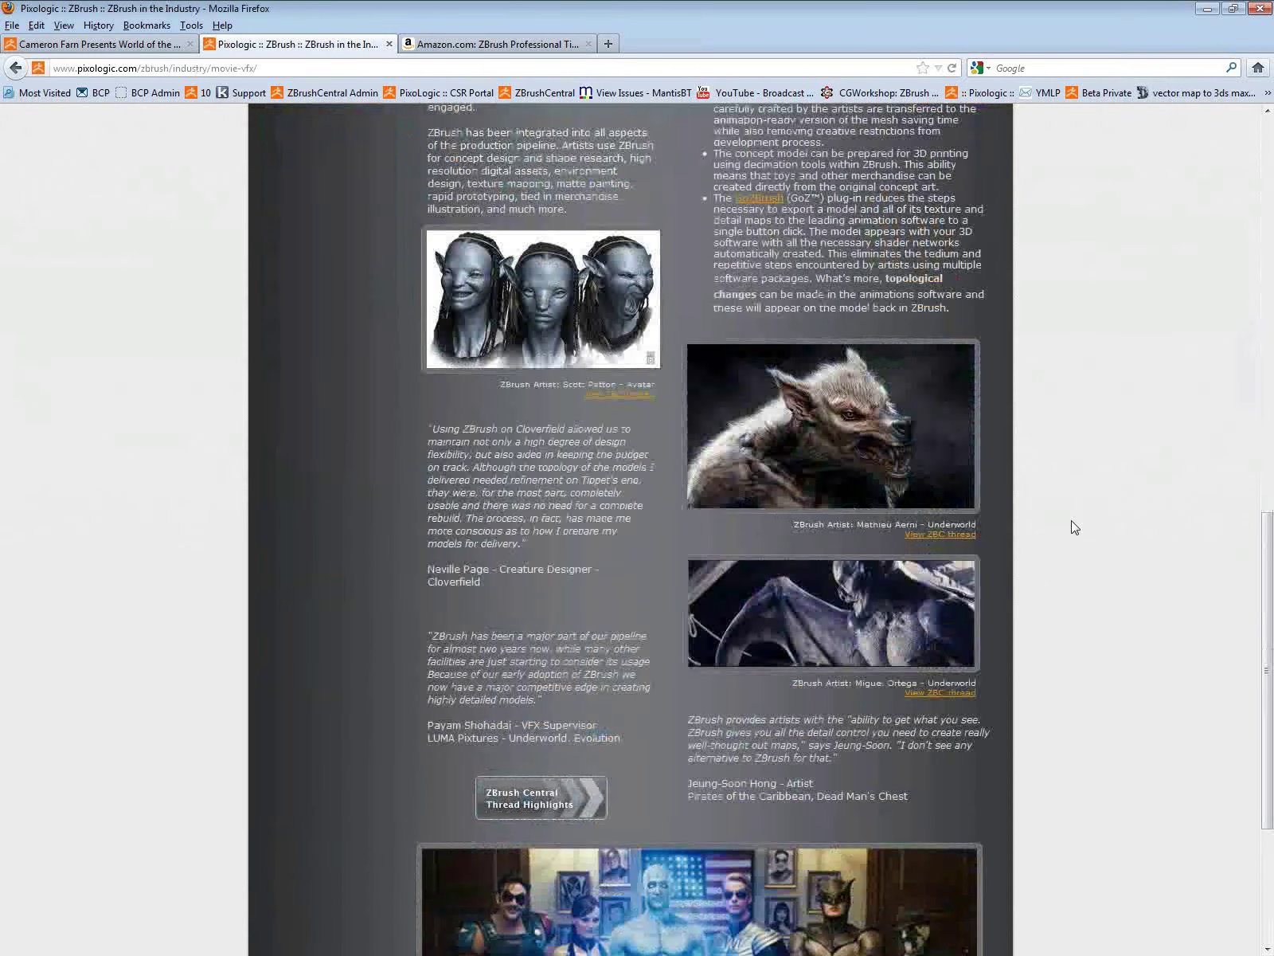
{"action": "scroll", "coordinate": [1075, 527], "scroll_direction": "up", "scroll_amount": 20}
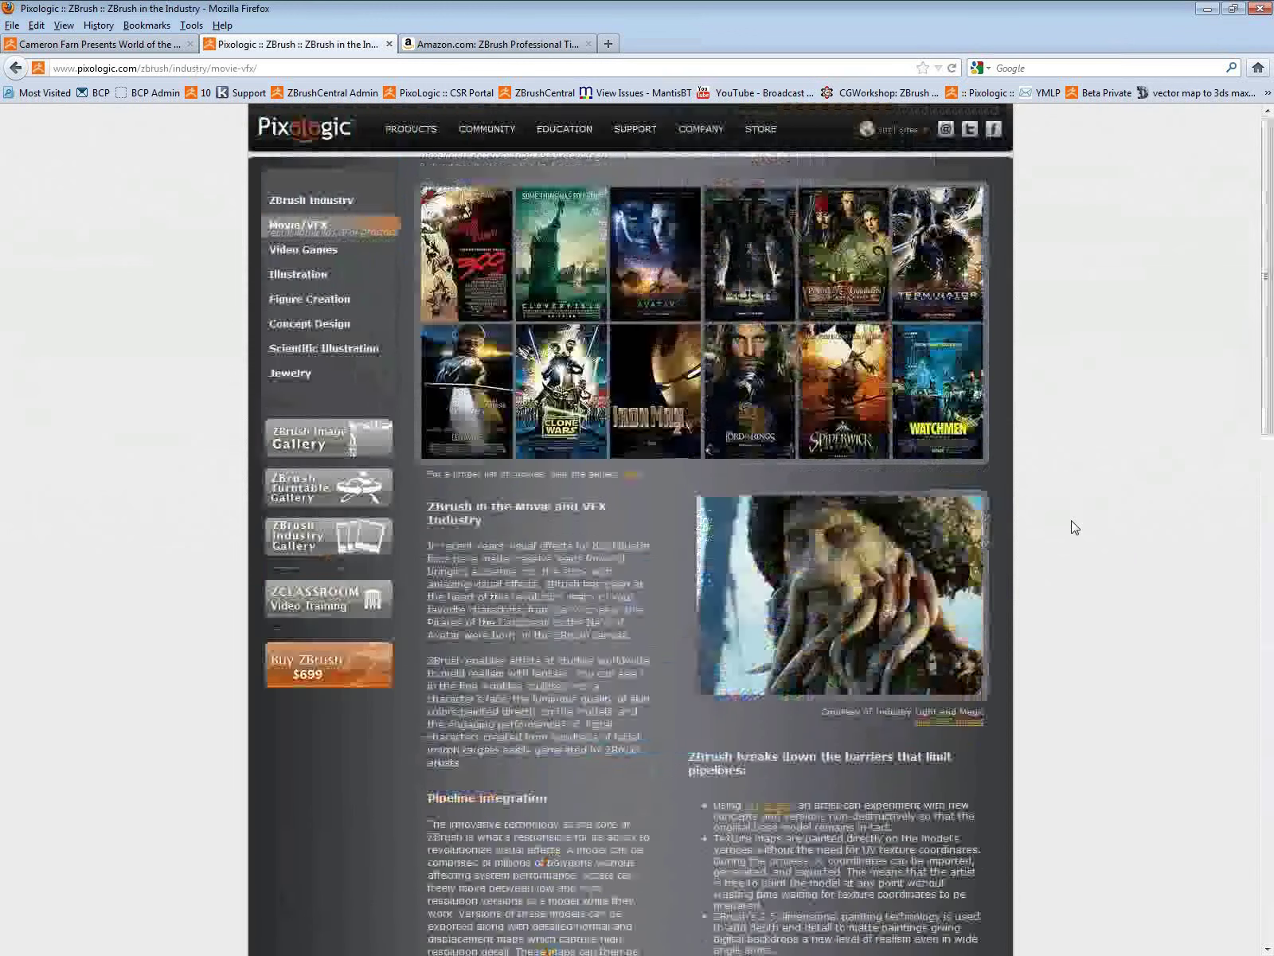